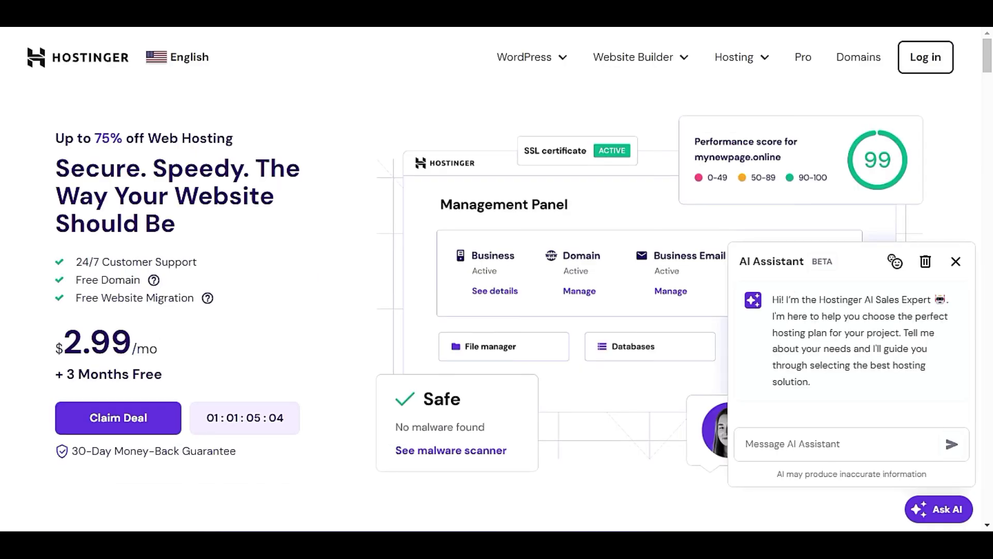
left_click_drag(180, 381, 64, 373)
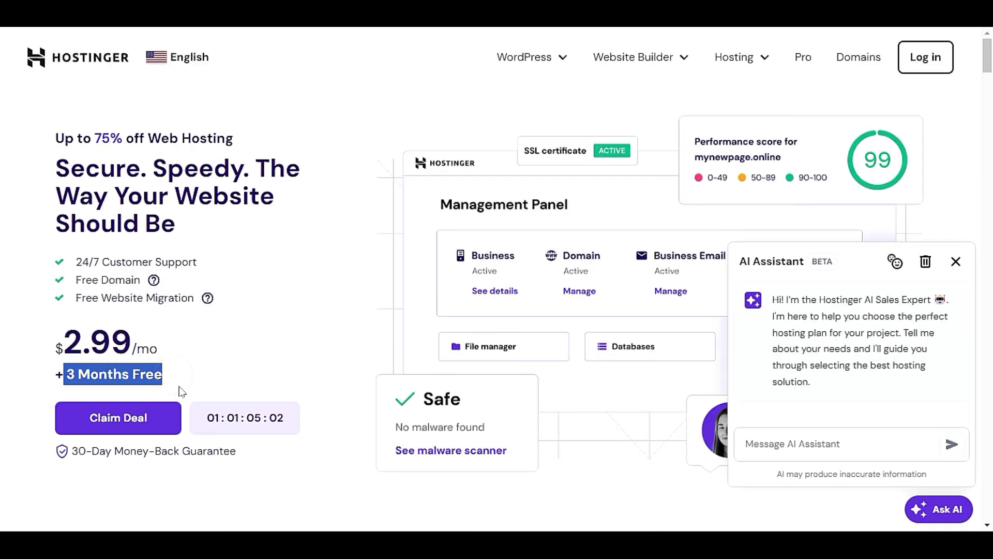
left_click_drag(230, 171, 95, 135)
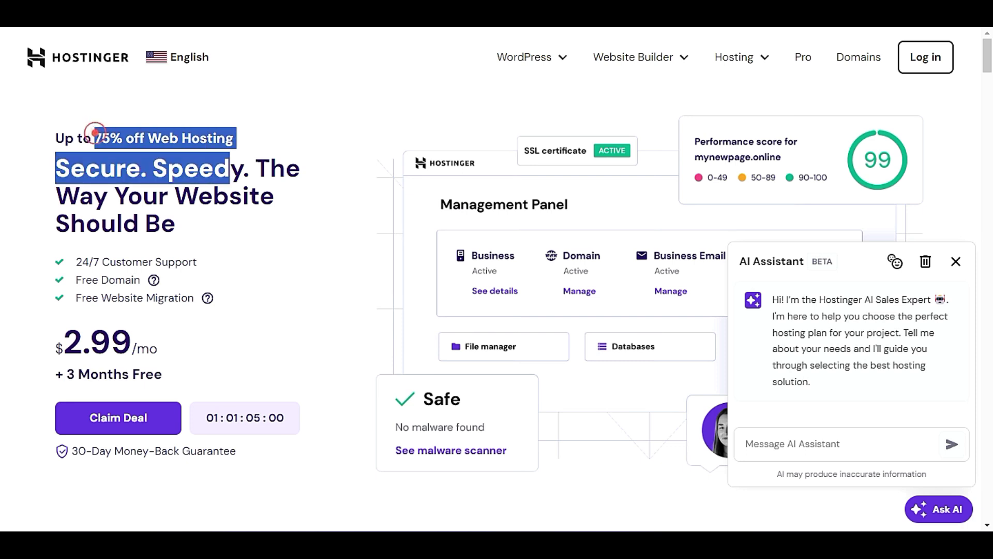
left_click(319, 253)
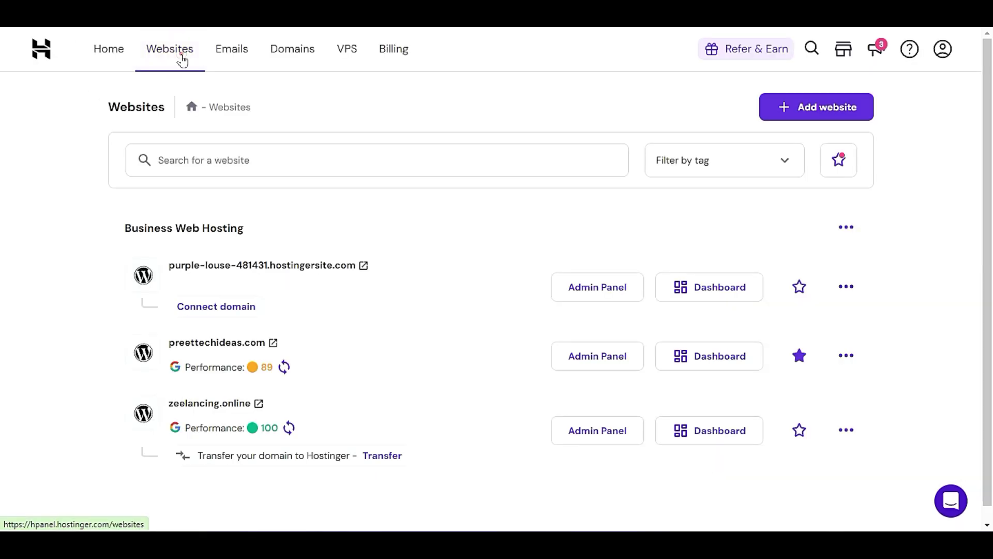
Open the hosting account's websites list and display the options for adding a website
left_click(182, 60)
left_click(157, 60)
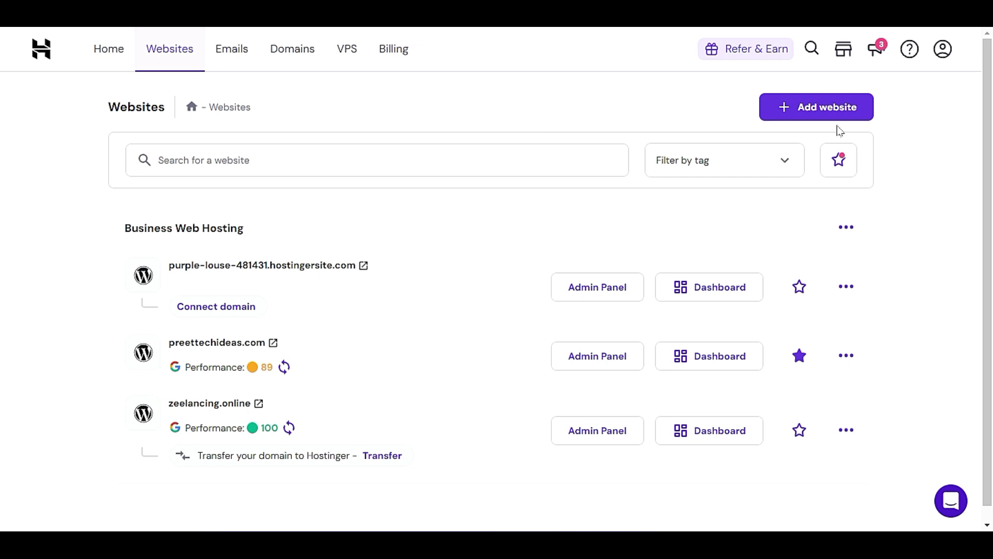
left_click(850, 106)
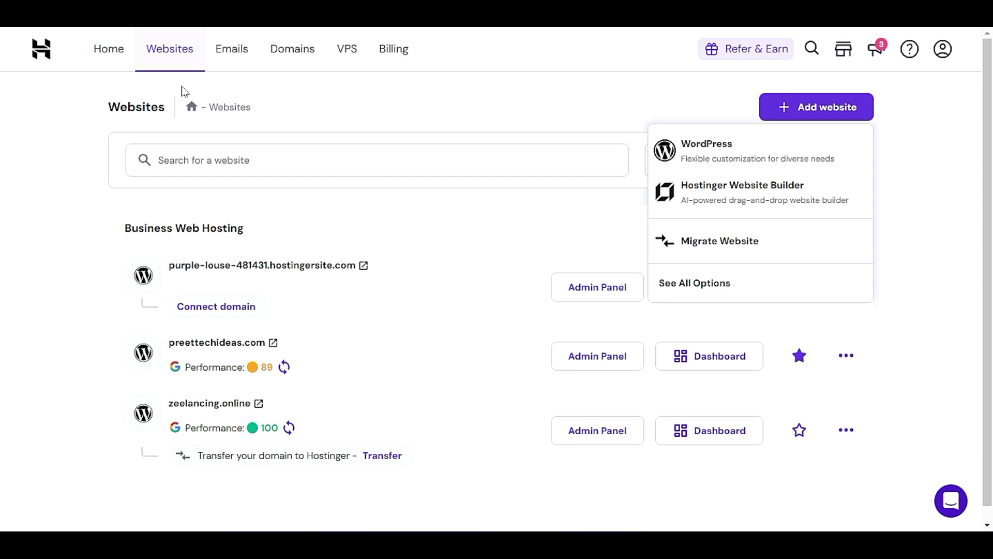
Open the billing subscriptions and examine the details and add-ons of the Business Web Hosting plan for zeelancing.online
left_click(290, 51)
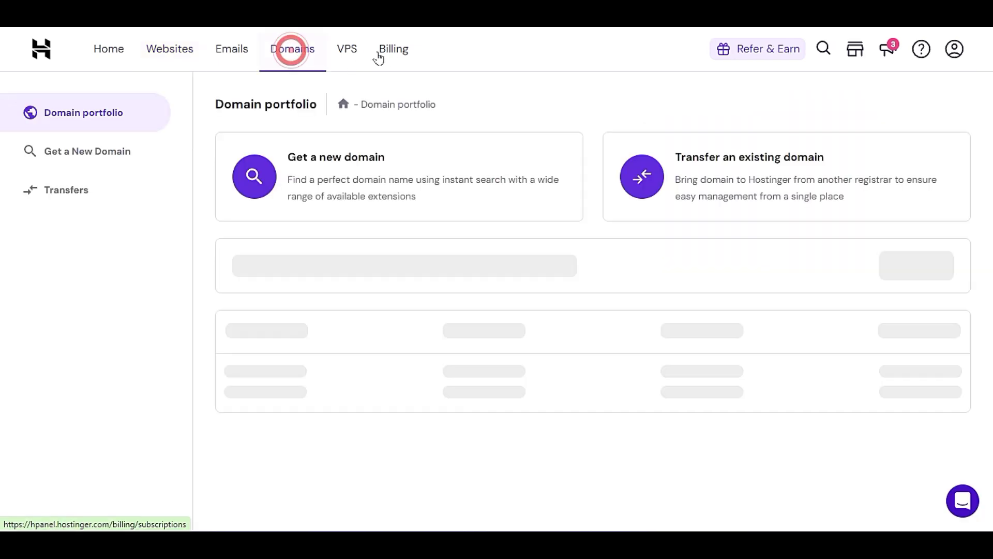
left_click(390, 56)
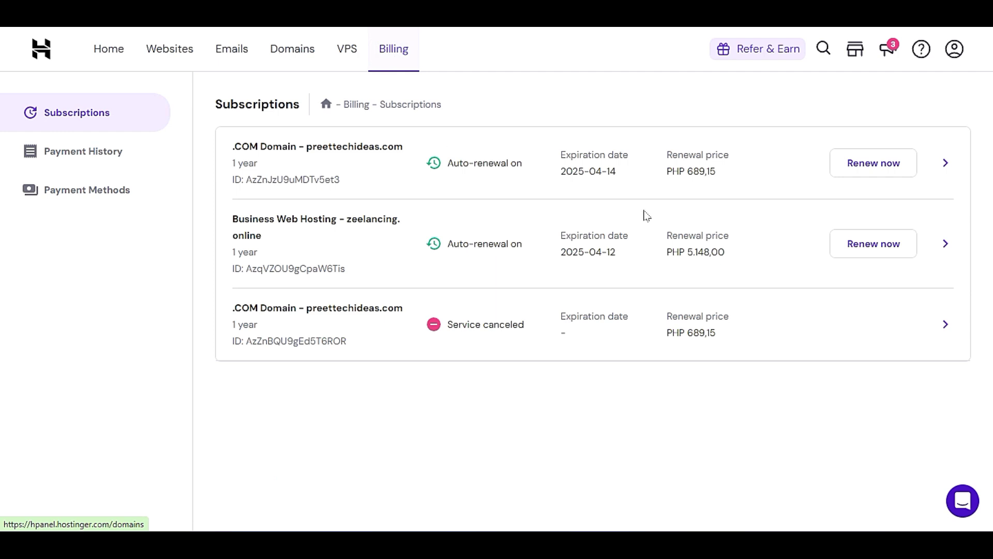
left_click(944, 245)
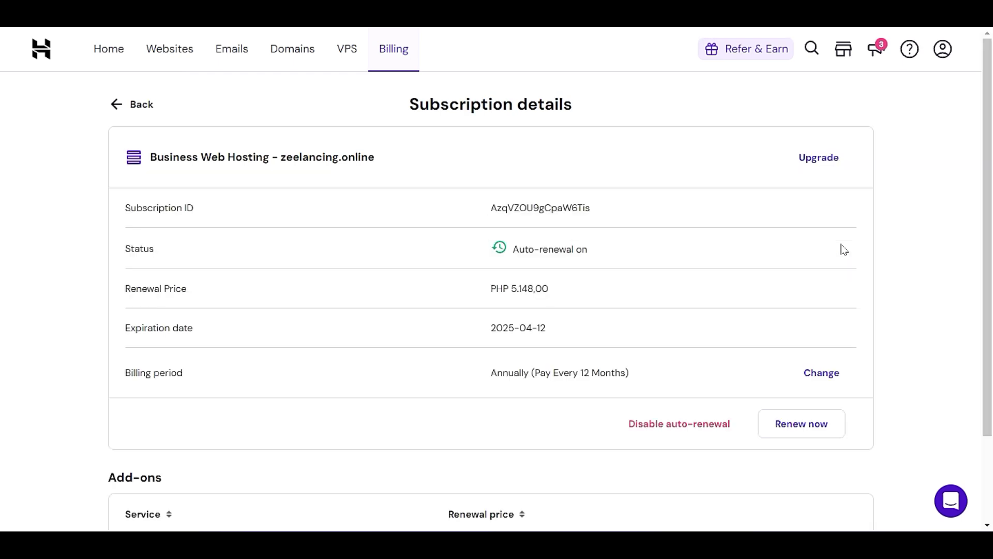
scroll(595, 297, "down", 2)
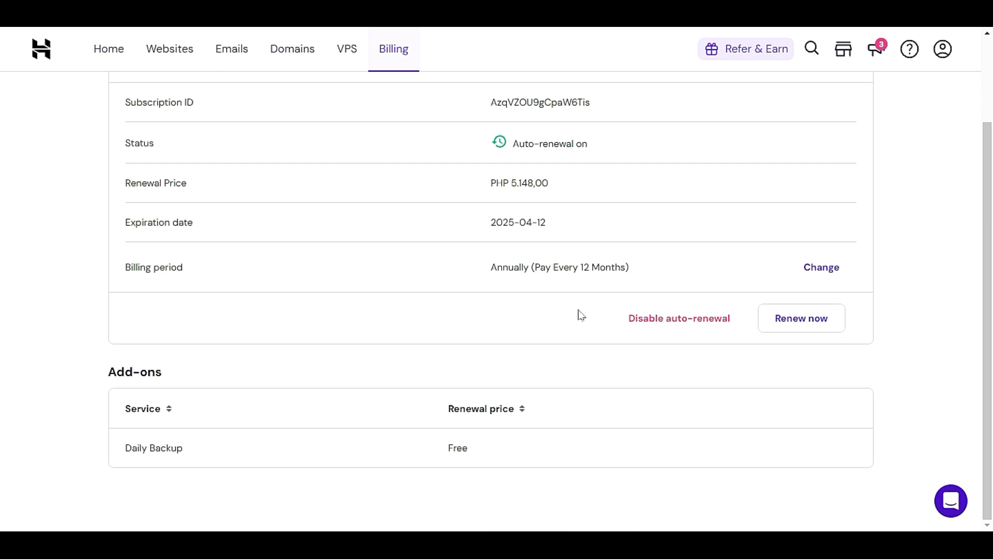
scroll(574, 319, "up", 2)
scroll(567, 324, "down", 2)
scroll(570, 326, "up", 2)
Add a new website with Hostinger Website Builder and choose to use pre-made templates instead of AI creation
left_click(167, 54)
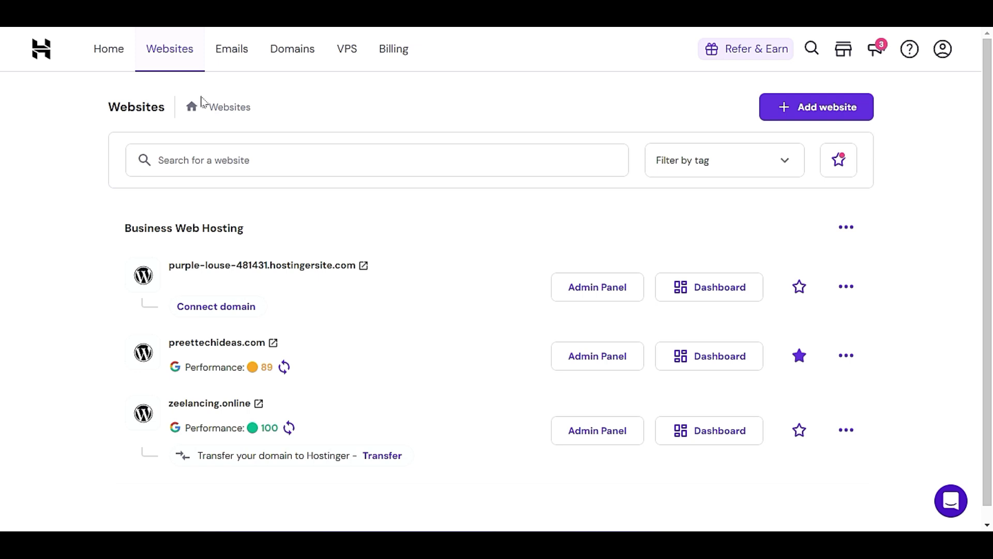
left_click(810, 113)
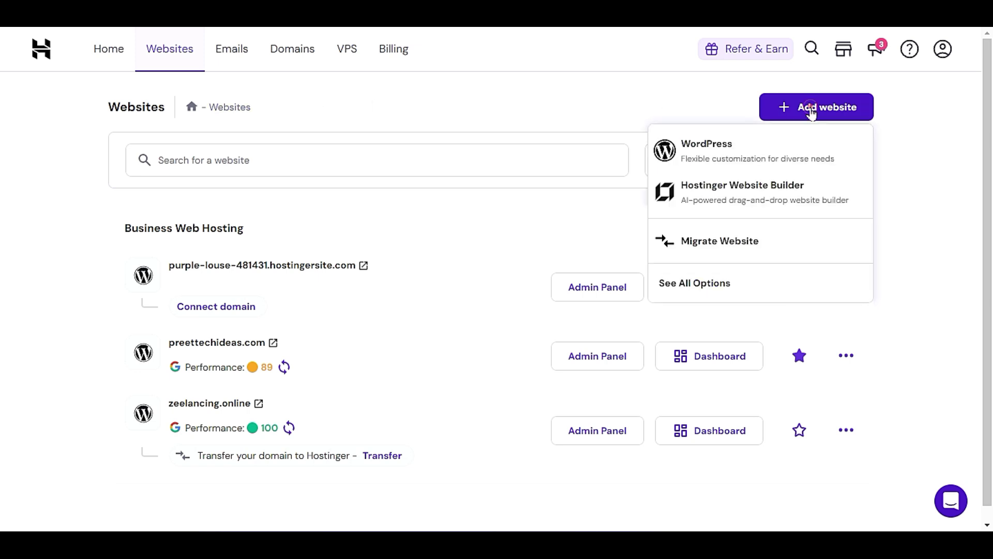
left_click(729, 196)
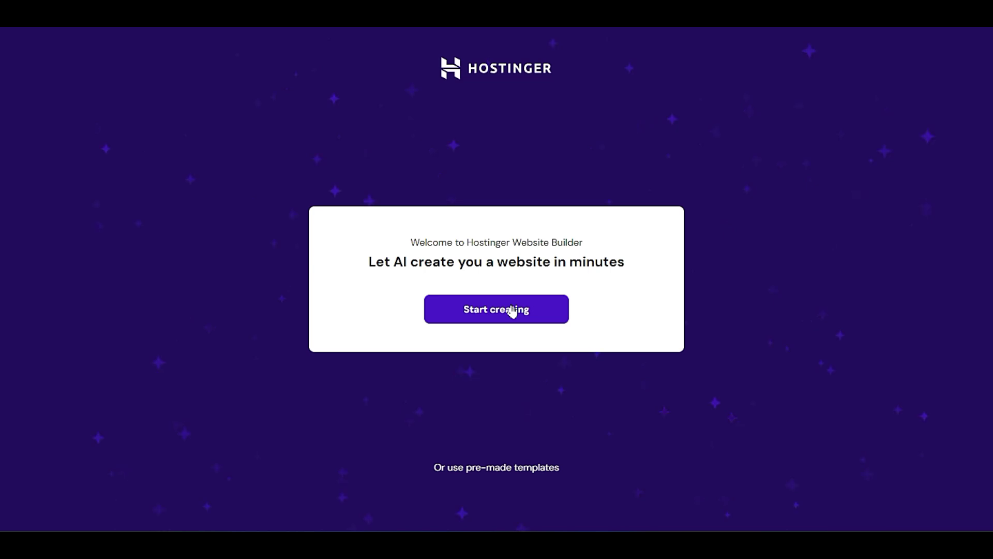
left_click(492, 467)
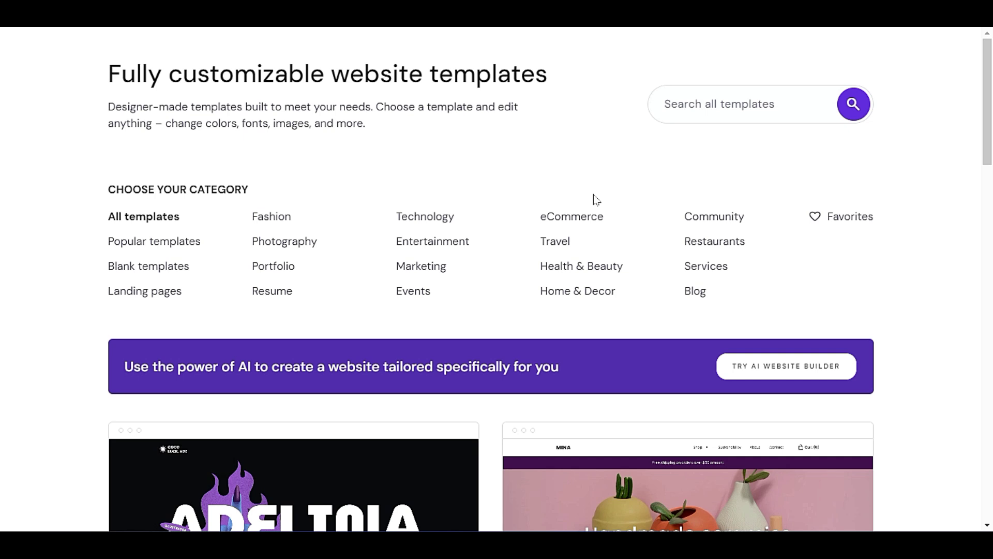
Look through the first page of the all-templates gallery and its category list for available website designs
left_click(687, 110)
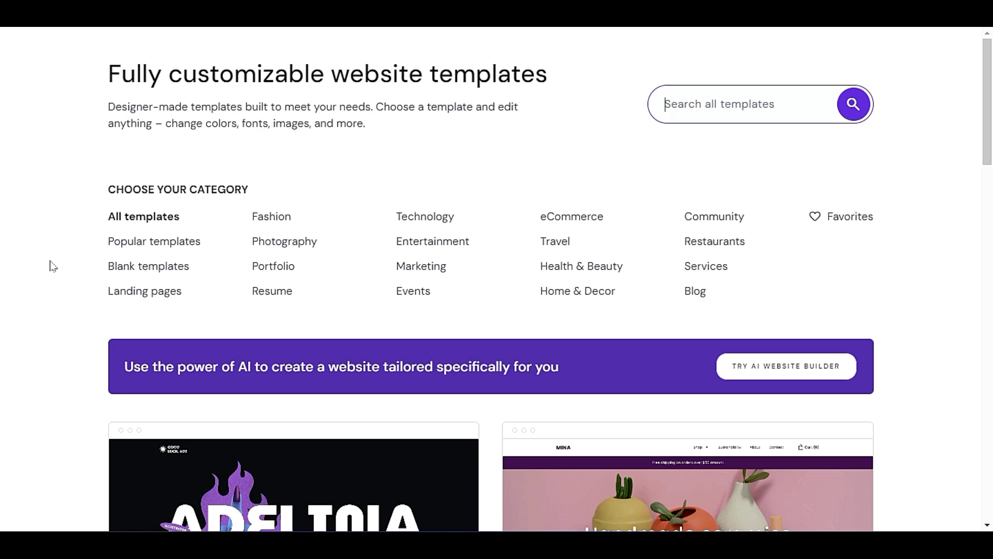
scroll(52, 266, "down", 3)
scroll(52, 268, "down", 3)
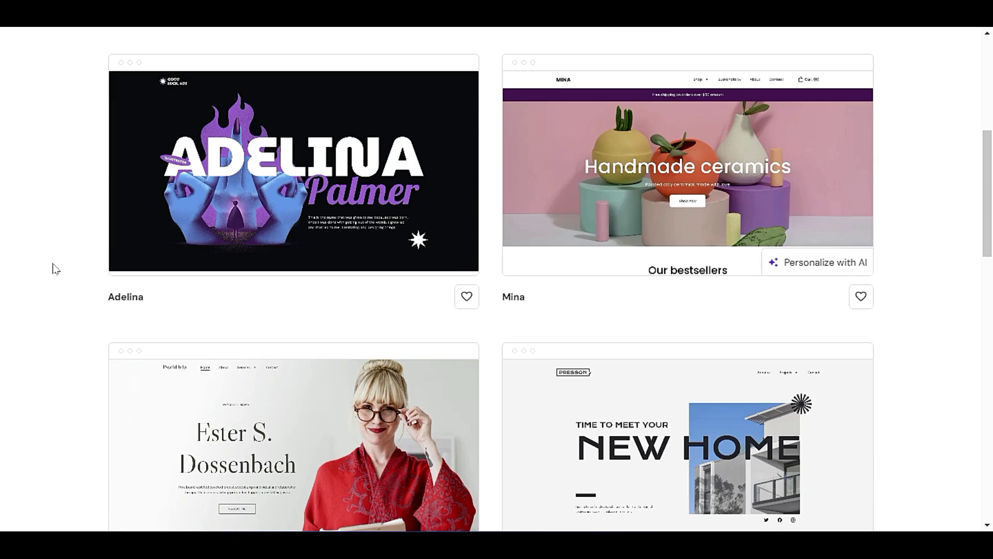
scroll(55, 268, "down", 1)
mouse_move(229, 164)
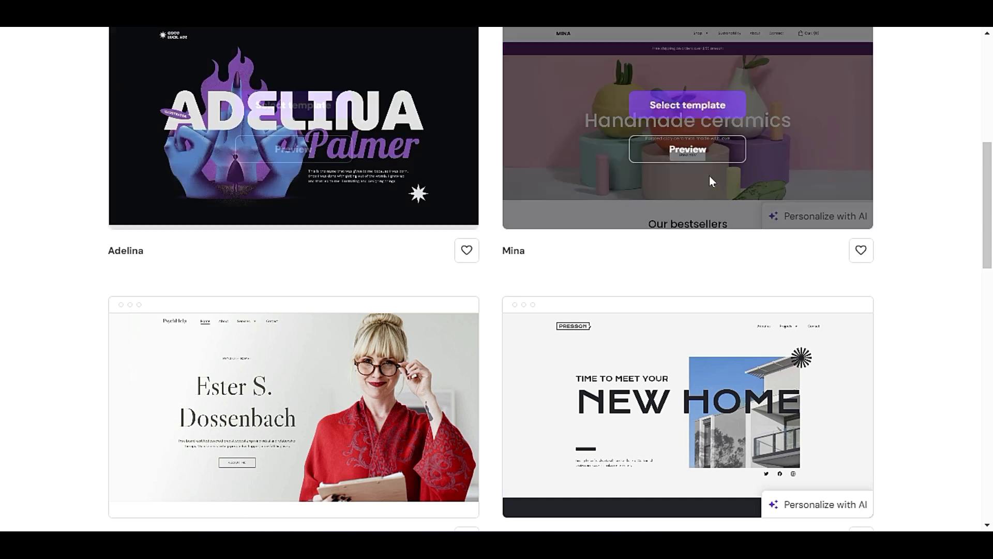
scroll(119, 299, "down", 3)
scroll(119, 295, "down", 8)
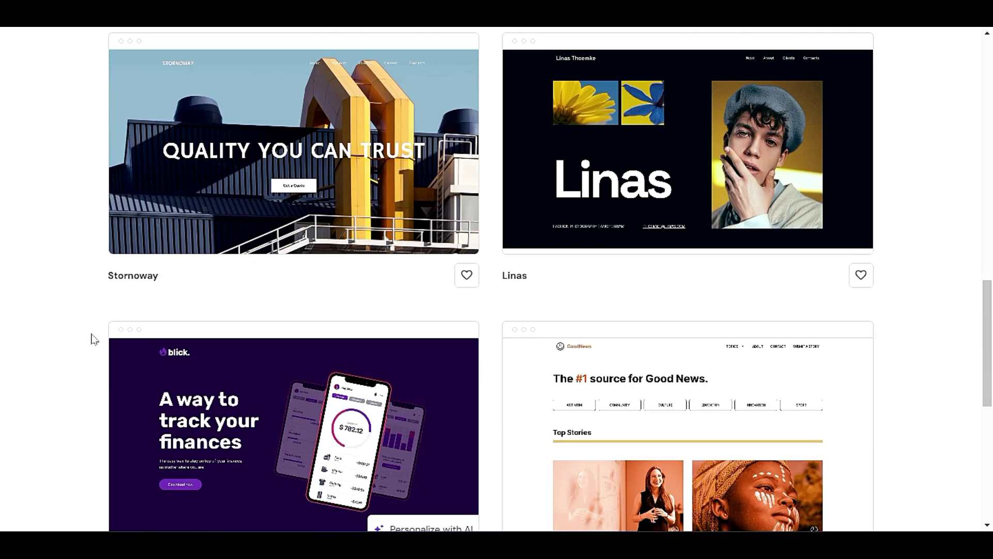
scroll(94, 339, "down", 6)
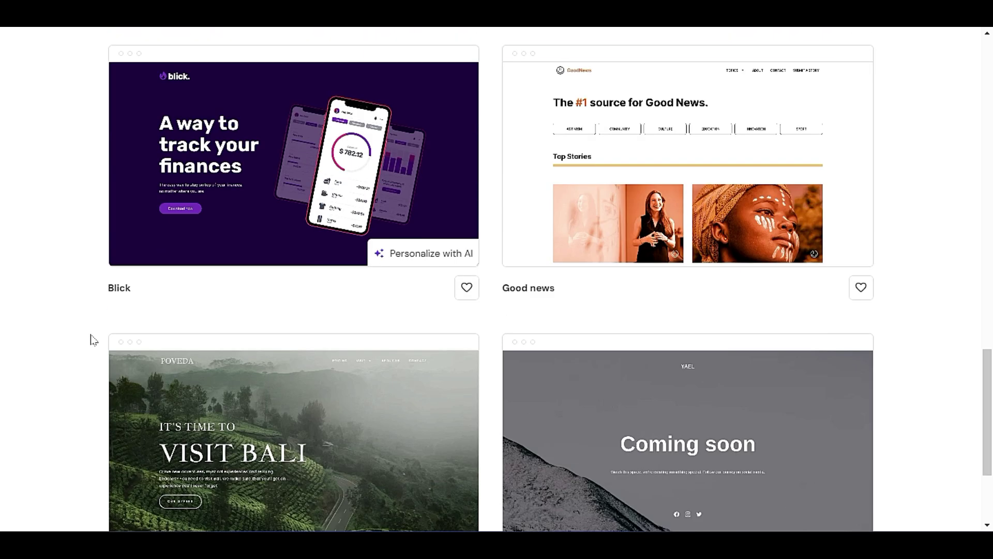
scroll(93, 338, "down", 4)
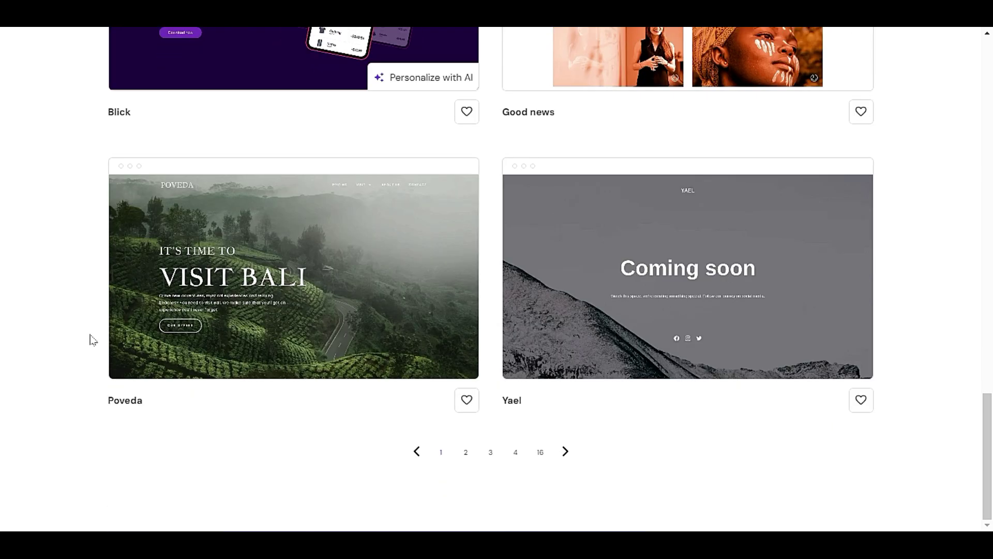
scroll(93, 339, "up", 20)
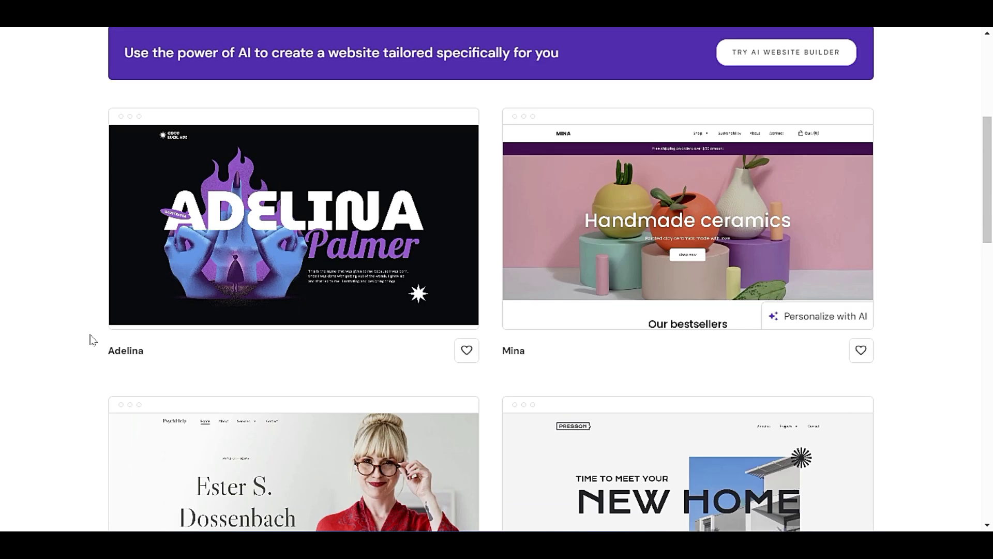
scroll(93, 340, "up", 5)
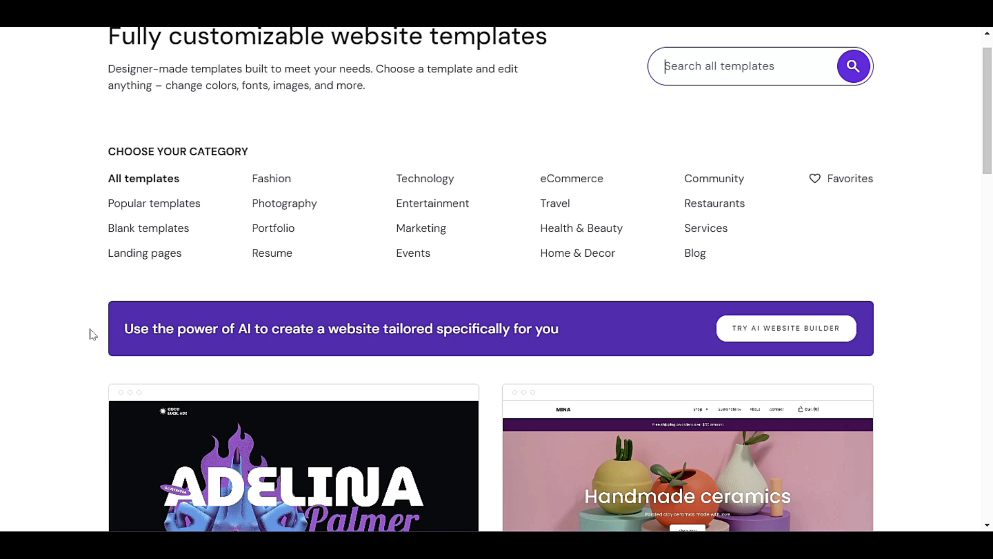
Preview the Mina template and examine its desktop layout from the hero section through to the footer
scroll(92, 334, "down", 5)
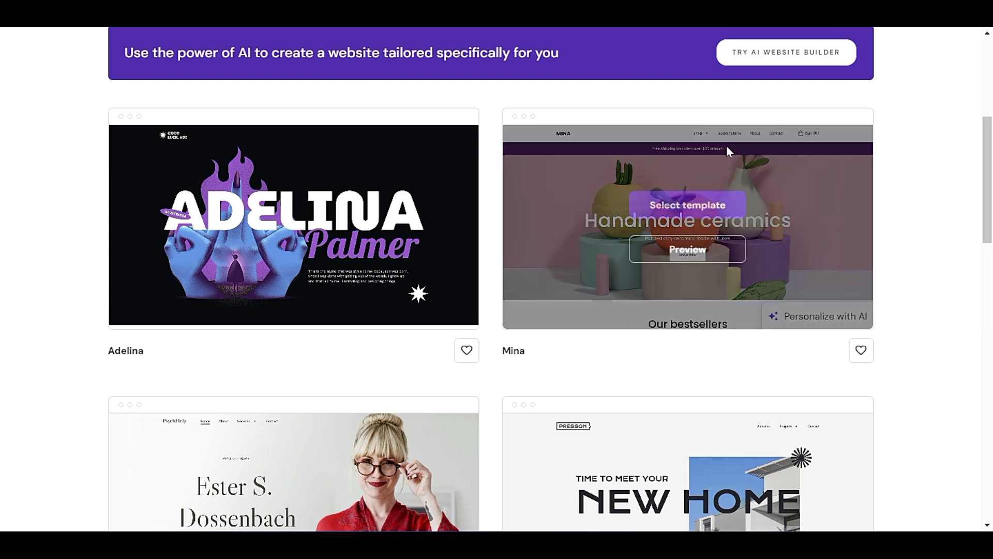
left_click(687, 241)
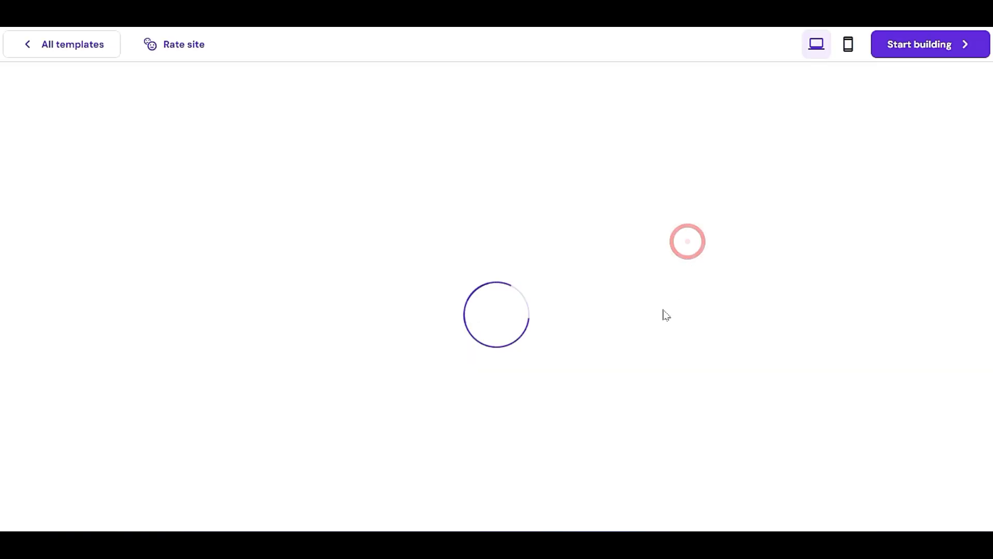
scroll(644, 308, "down", 4)
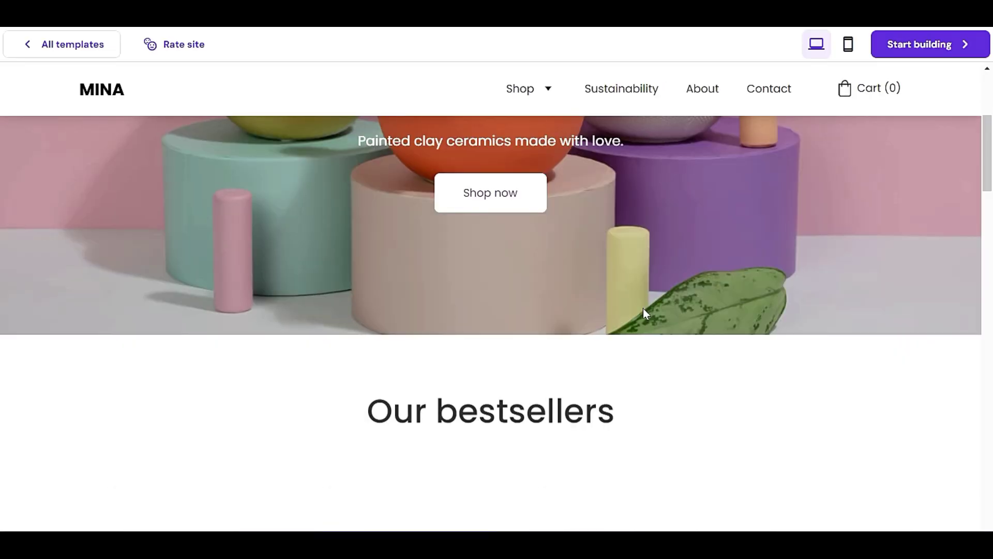
scroll(646, 313, "down", 8)
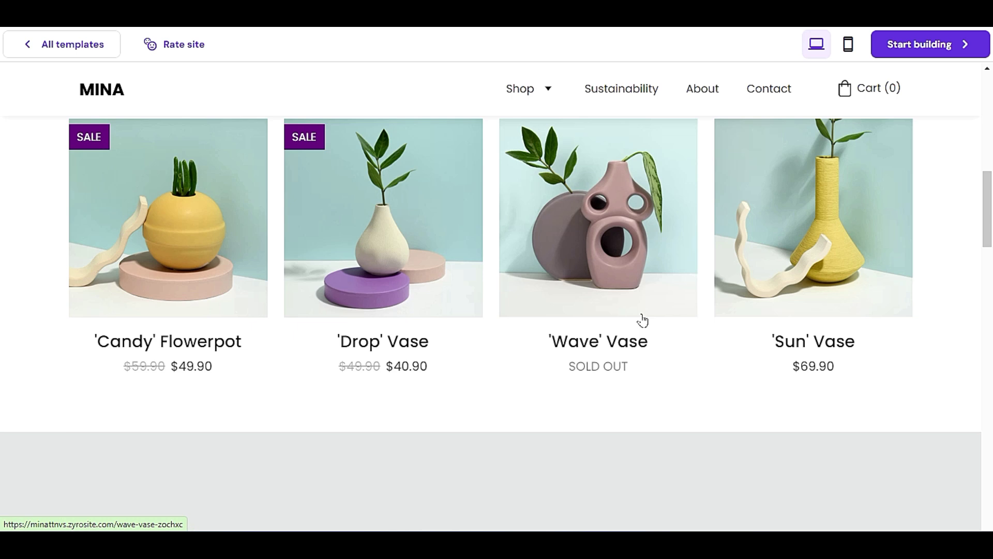
scroll(643, 321, "down", 9)
scroll(641, 317, "down", 13)
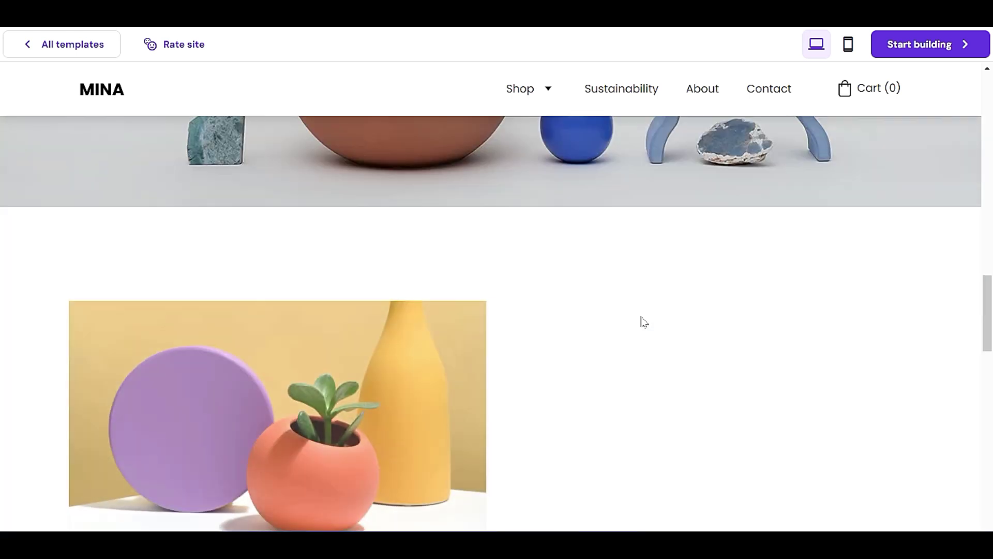
scroll(642, 317, "down", 17)
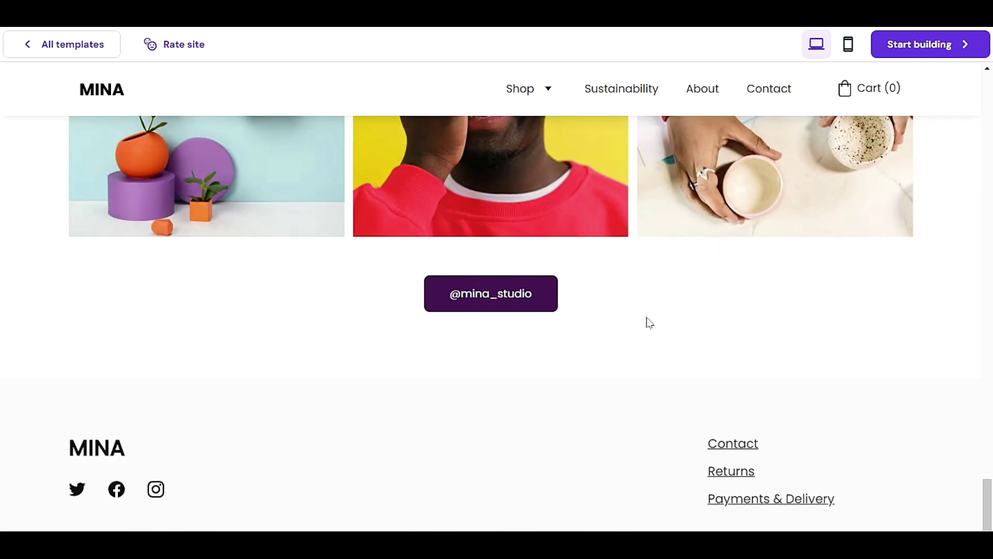
Check the Mina template's mobile layout up to its header, and return to the template gallery
left_click(849, 45)
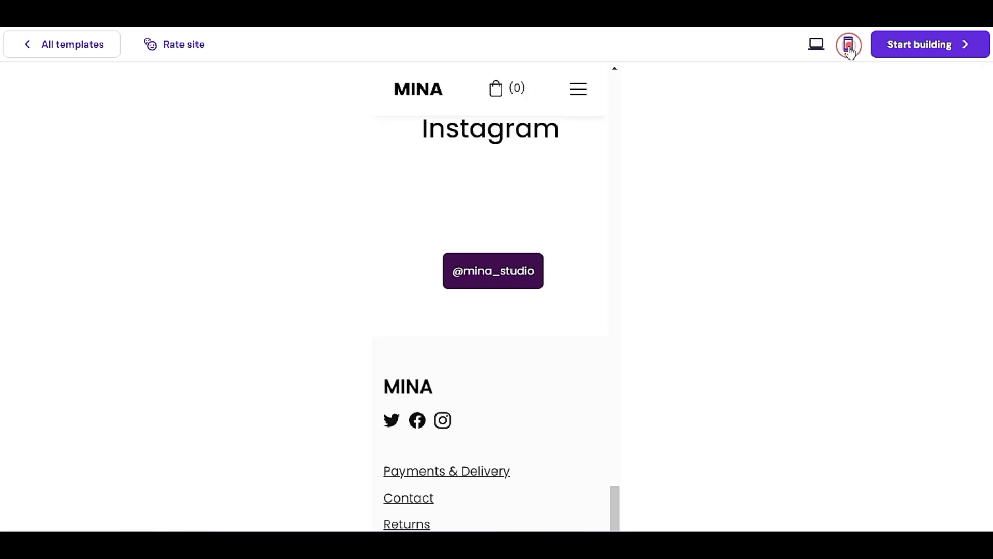
left_click_drag(619, 510, 577, 153)
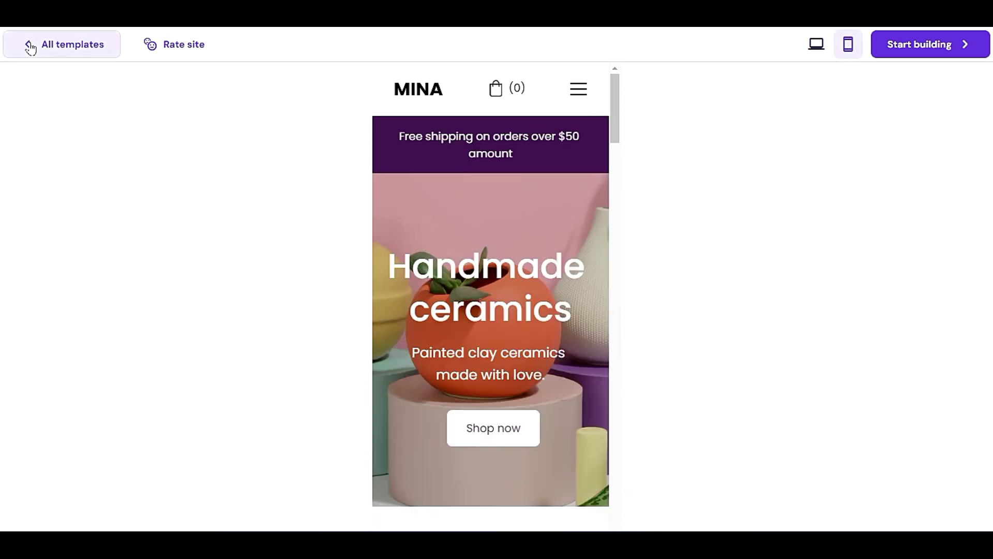
left_click(47, 44)
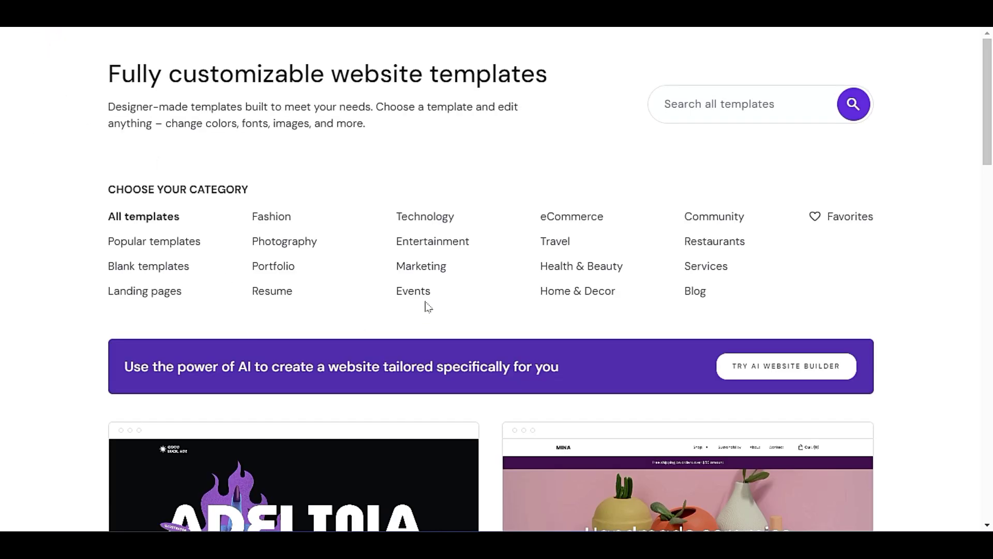
Browse the website templates in the Marketing, Technology and Services categories
left_click(428, 268)
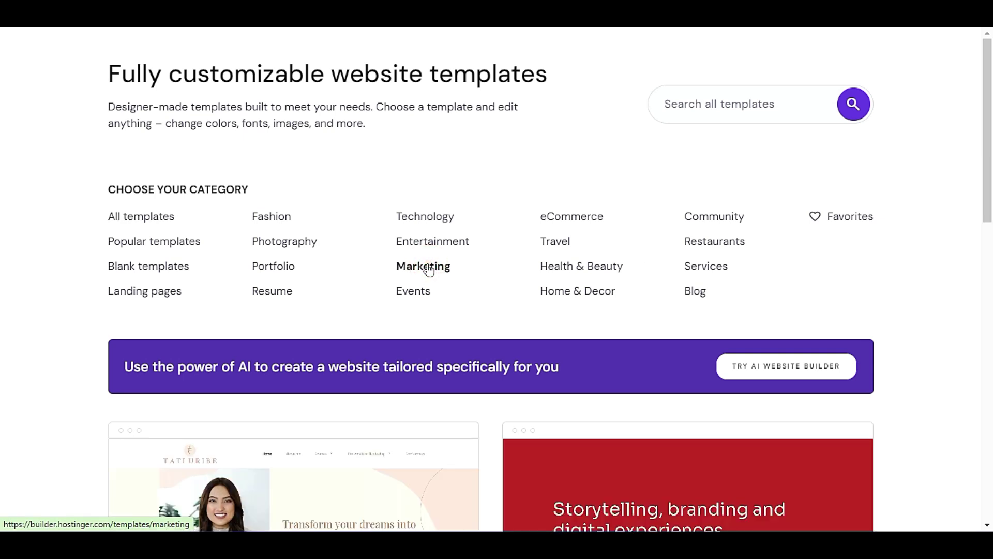
left_click(443, 218)
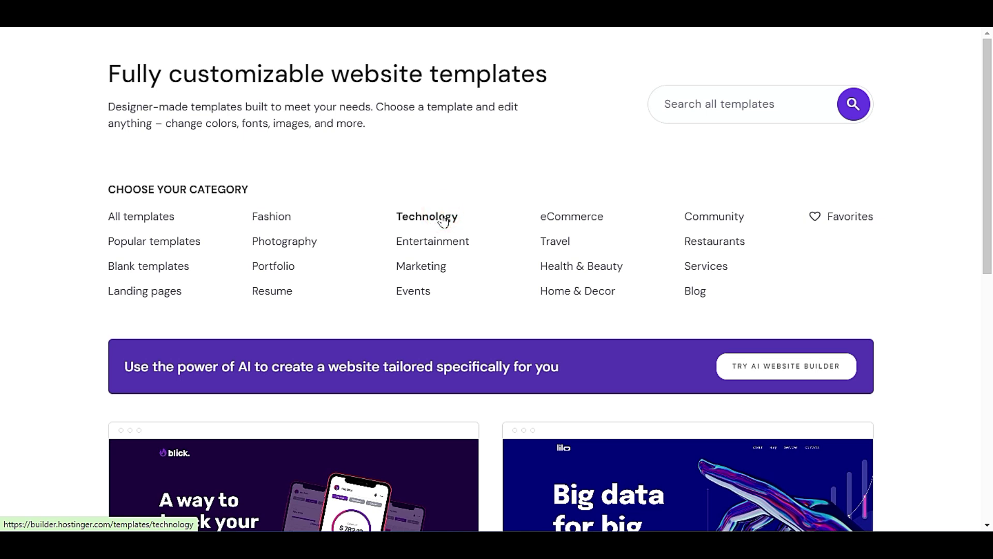
scroll(444, 224, "down", 3)
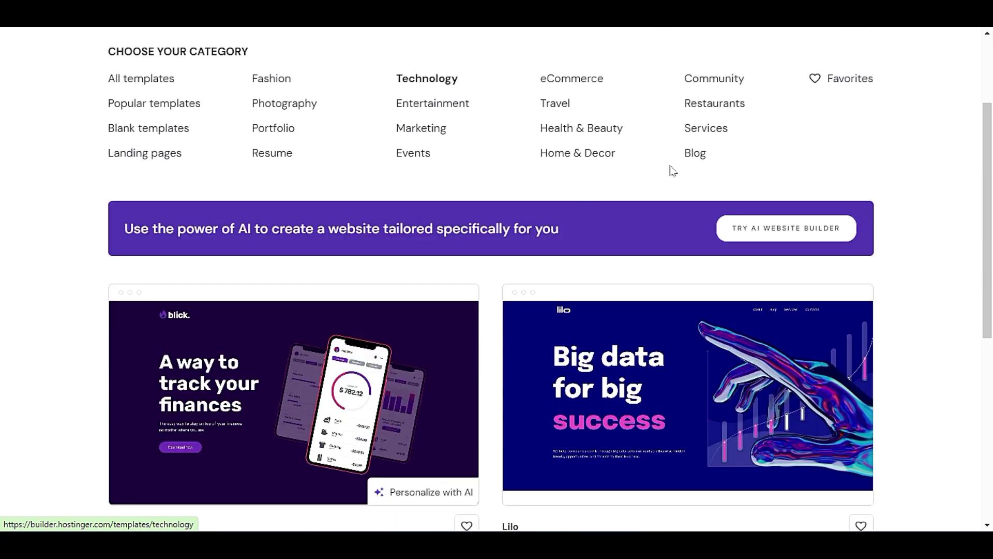
left_click(706, 128)
scroll(563, 199, "down", 4)
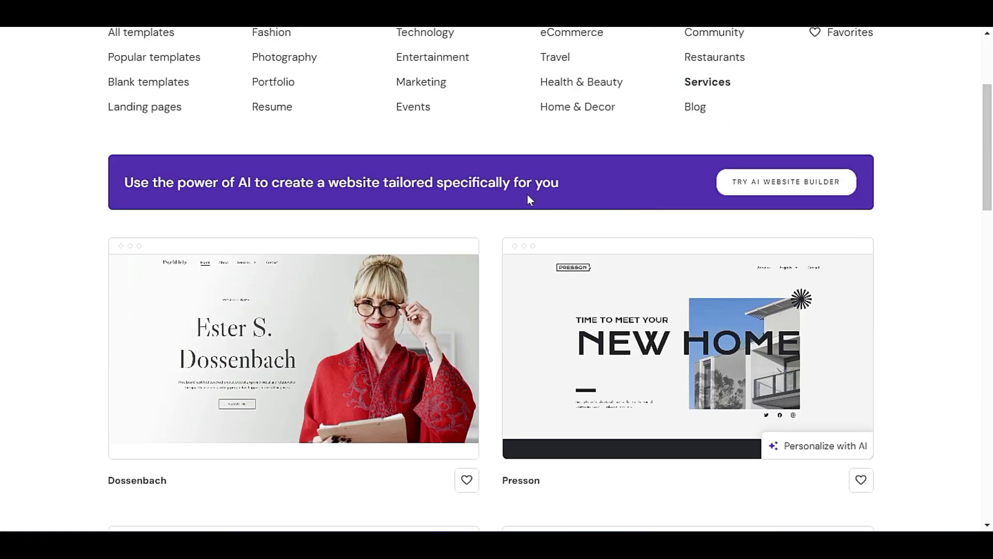
scroll(494, 368, "down", 3)
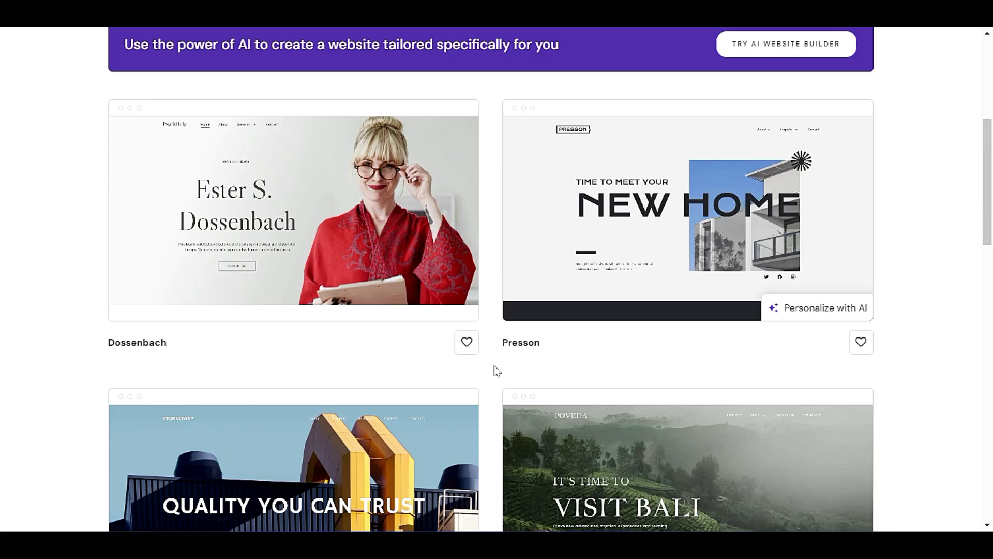
Look through the website designs on the first page of the Services category down to the page links
scroll(497, 370, "down", 8)
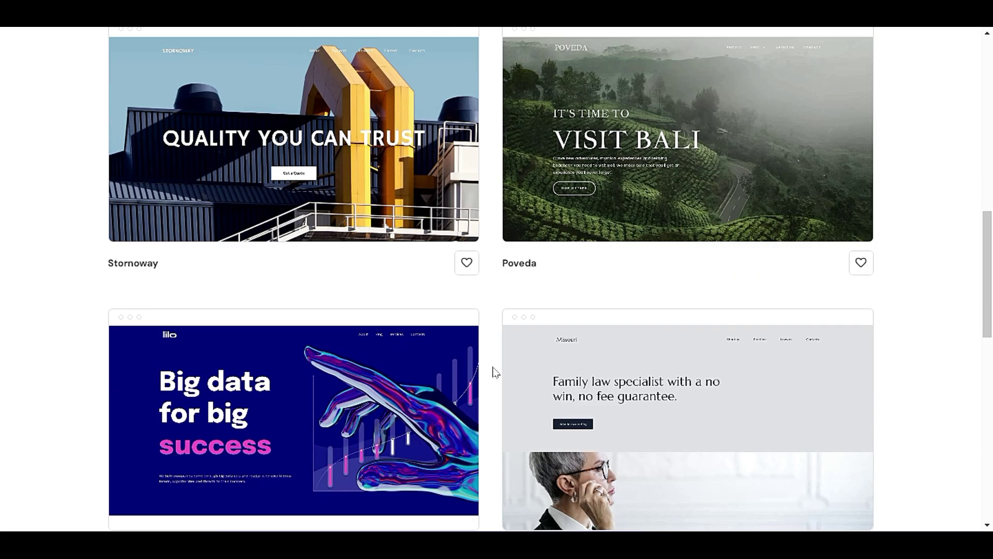
scroll(495, 372, "down", 3)
scroll(493, 371, "down", 5)
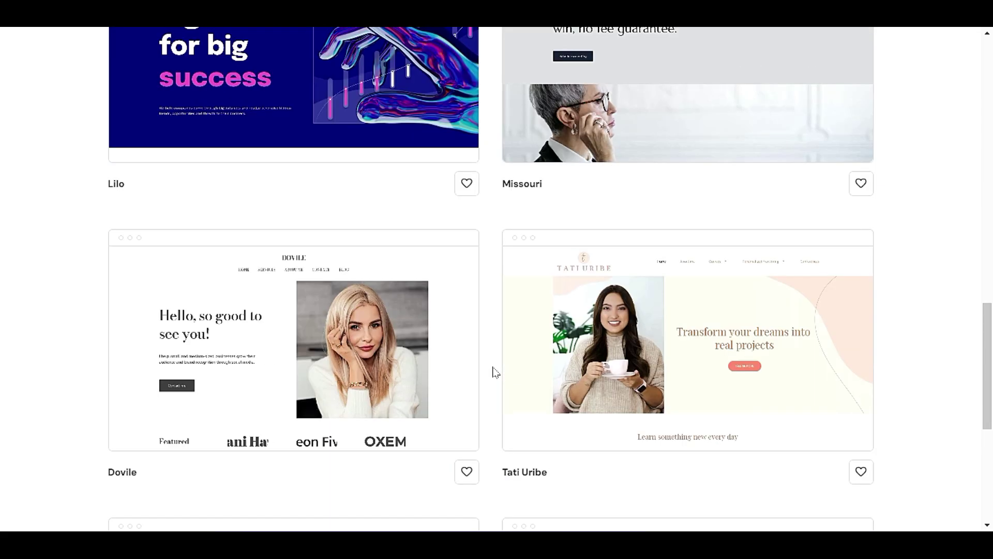
scroll(494, 371, "up", 10)
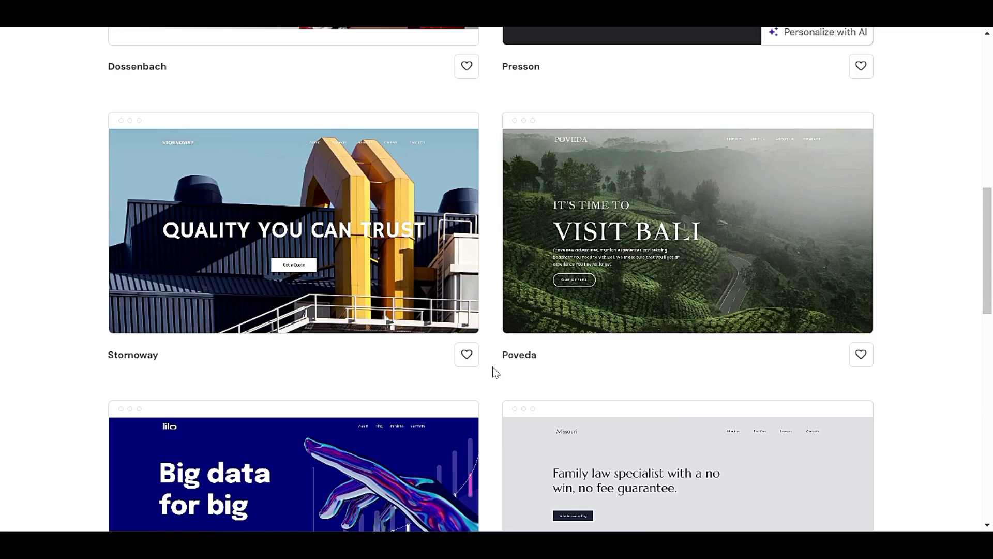
scroll(495, 372, "up", 6)
scroll(495, 374, "down", 20)
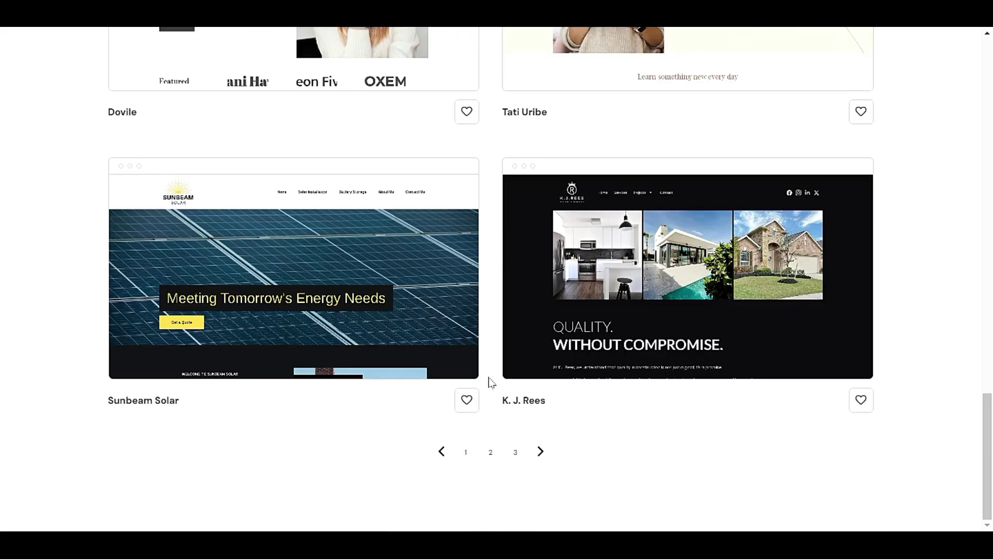
Open page 2 of the Services templates and look through its designs down to the end
left_click(491, 452)
scroll(489, 451, "down", 6)
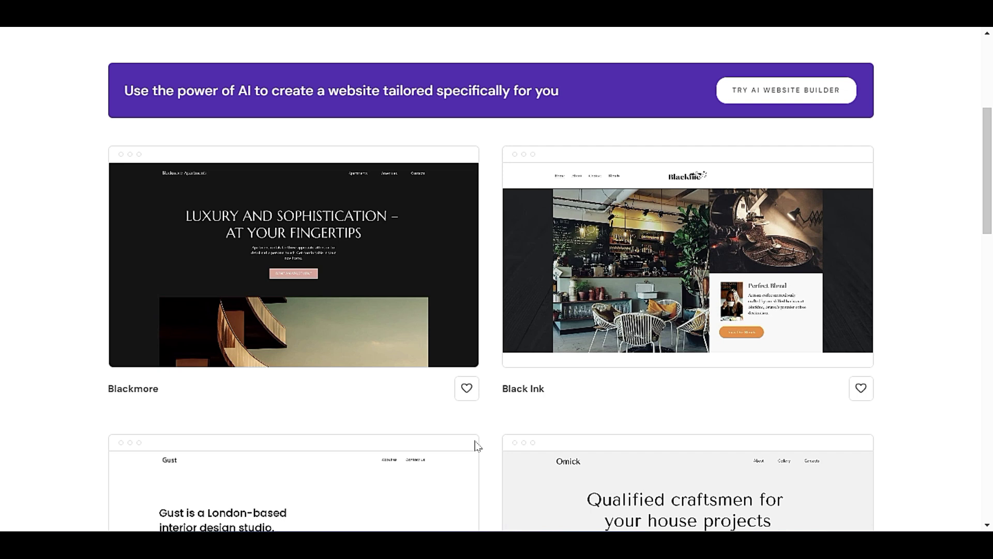
scroll(477, 445, "down", 7)
scroll(477, 446, "down", 3)
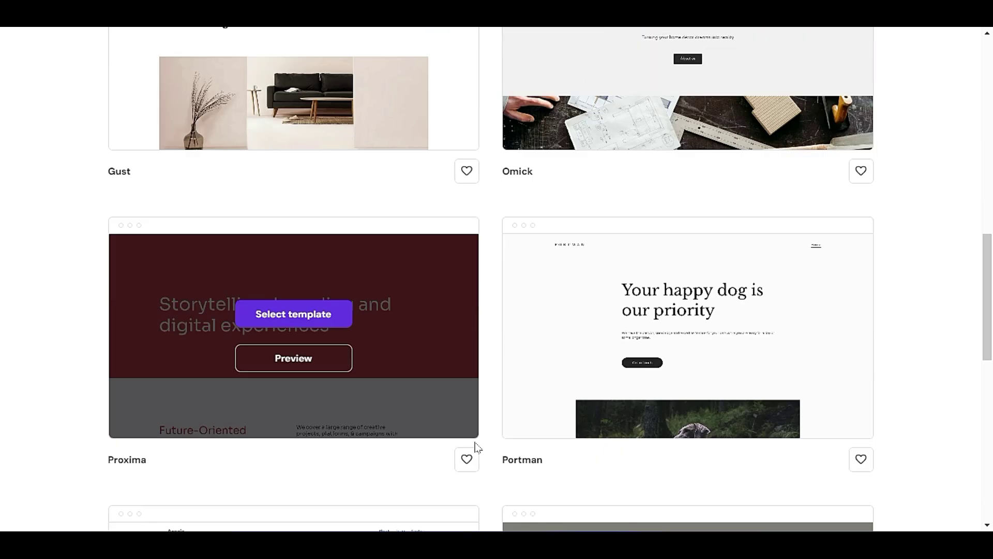
scroll(477, 445, "down", 7)
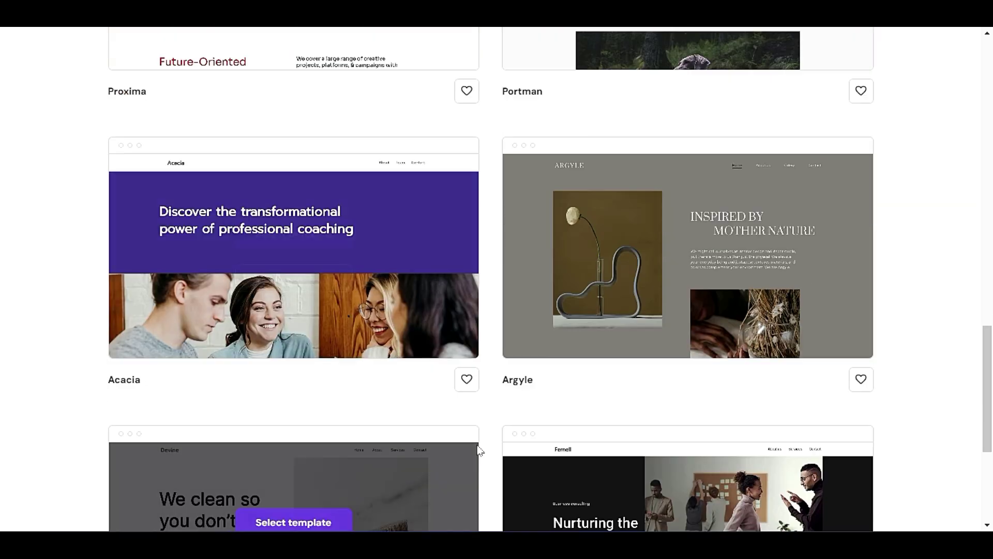
scroll(477, 446, "down", 5)
scroll(482, 454, "down", 1)
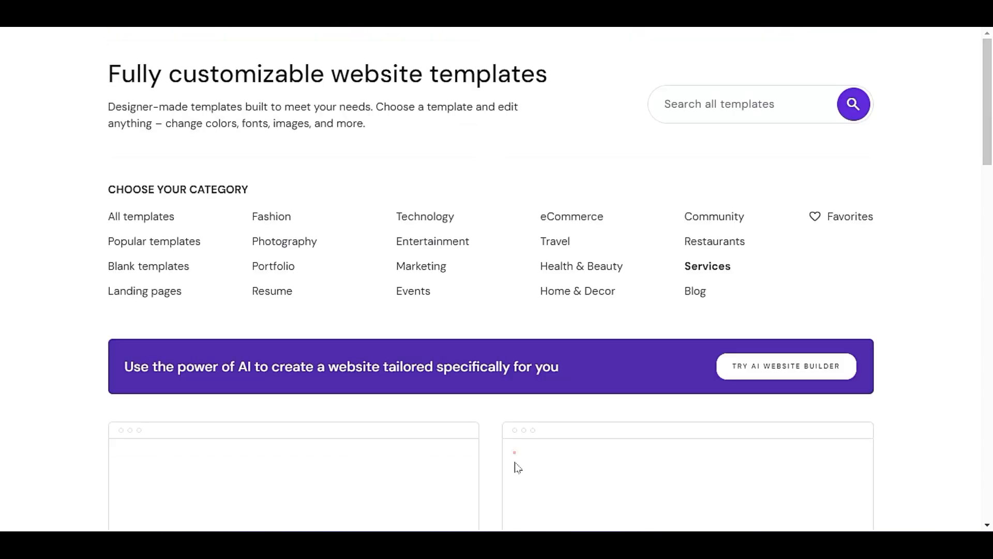
Look through the designs on page 3 of the Services templates and return to the category list
scroll(507, 479, "down", 3)
scroll(497, 496, "down", 10)
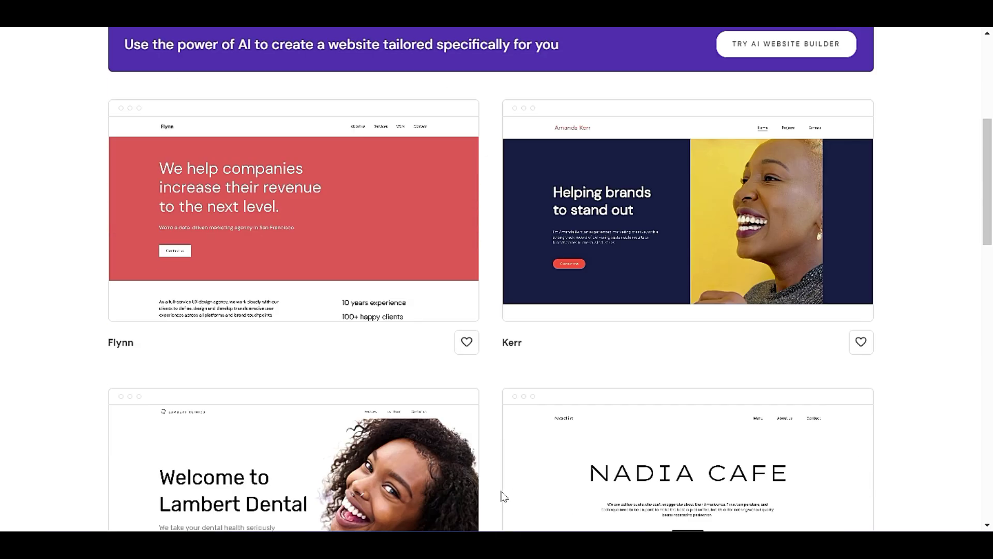
scroll(503, 497, "down", 5)
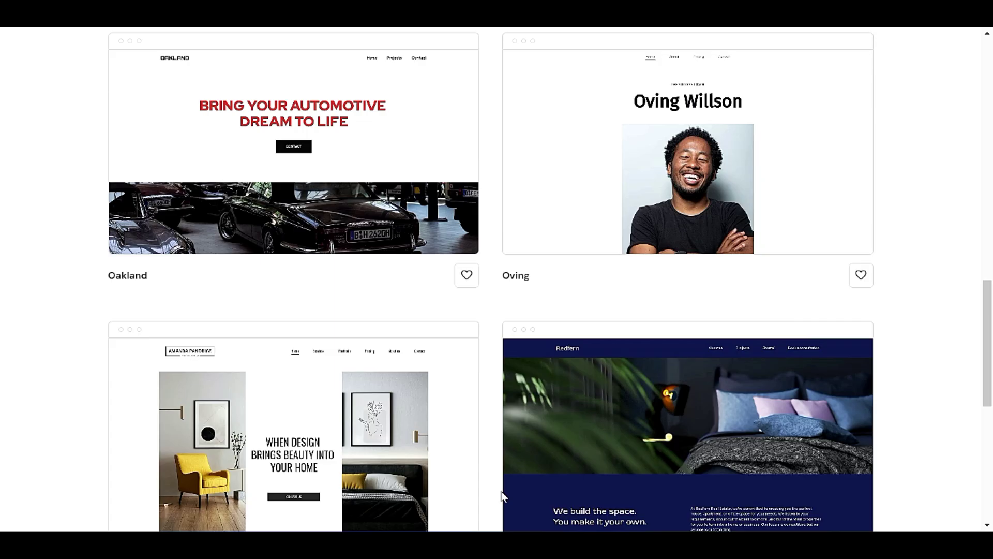
scroll(506, 501, "up", 16)
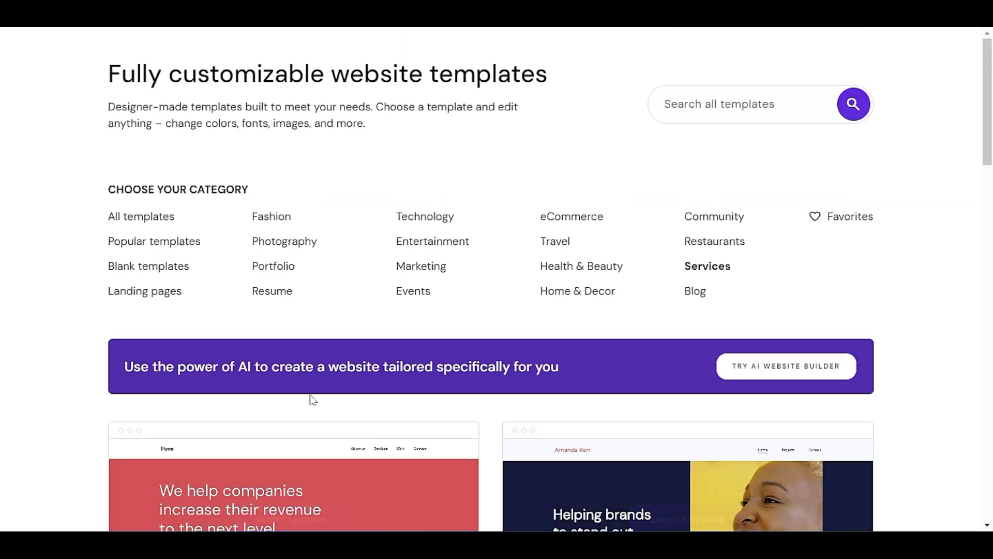
Show the Popular templates category and look through all of its designs from Mina to Tangier and back
left_click(161, 243)
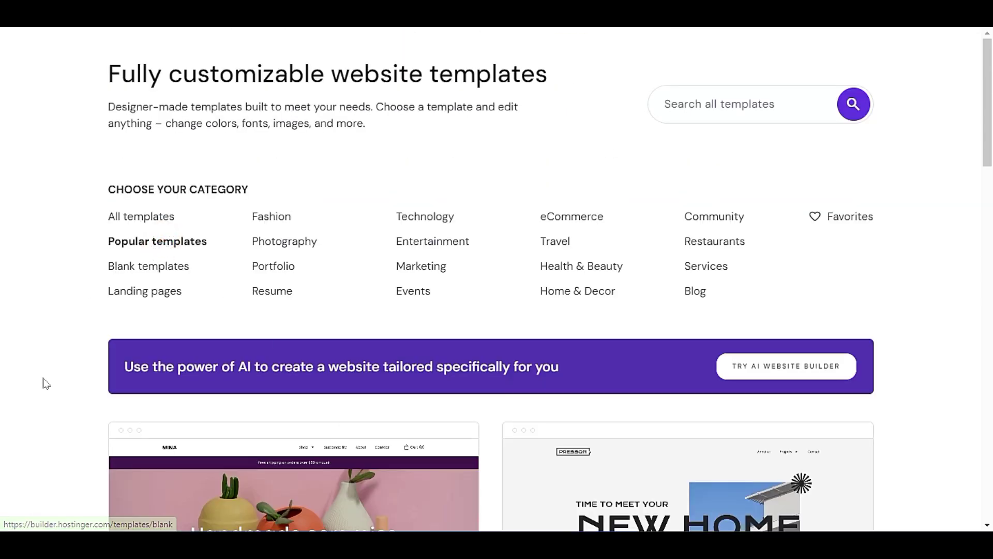
scroll(83, 322, "down", 4)
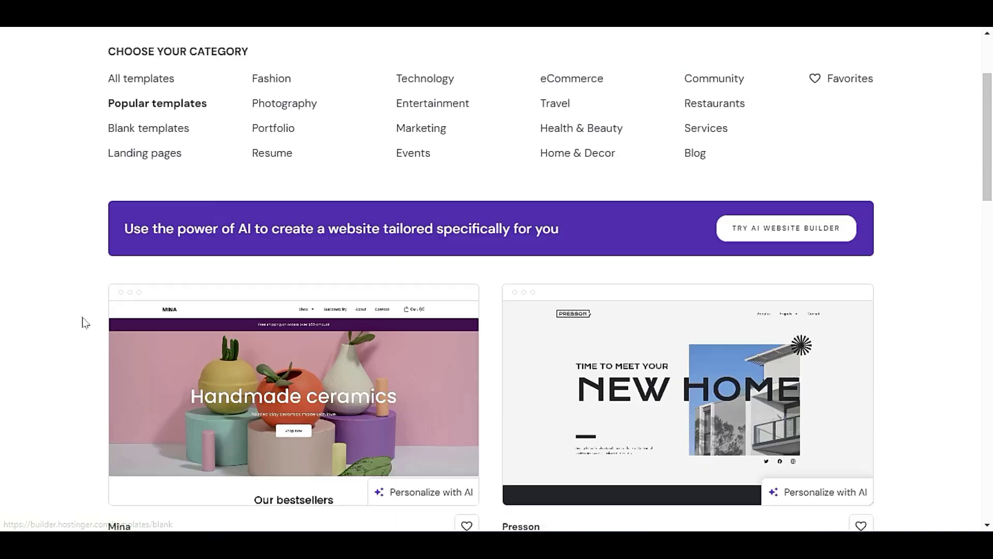
scroll(83, 322, "down", 3)
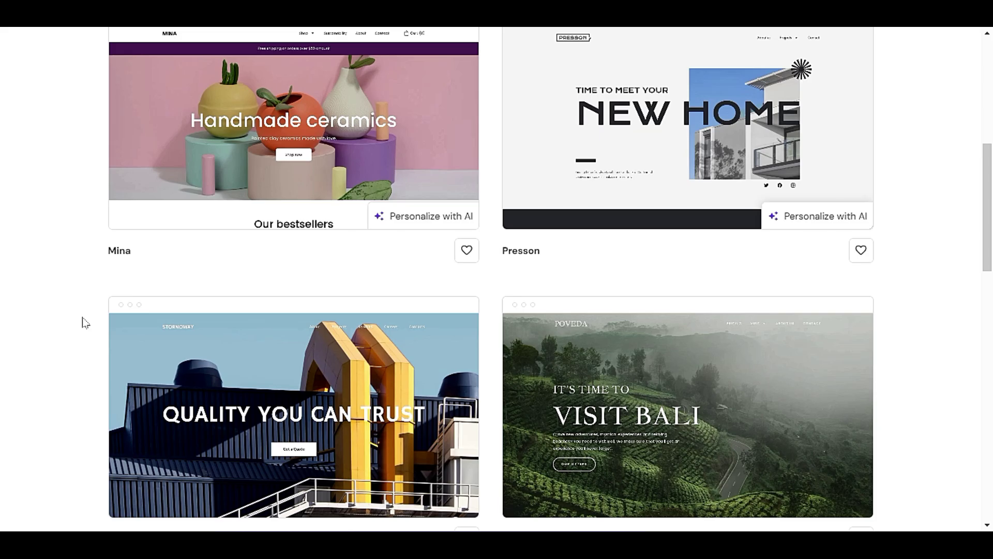
scroll(83, 322, "down", 4)
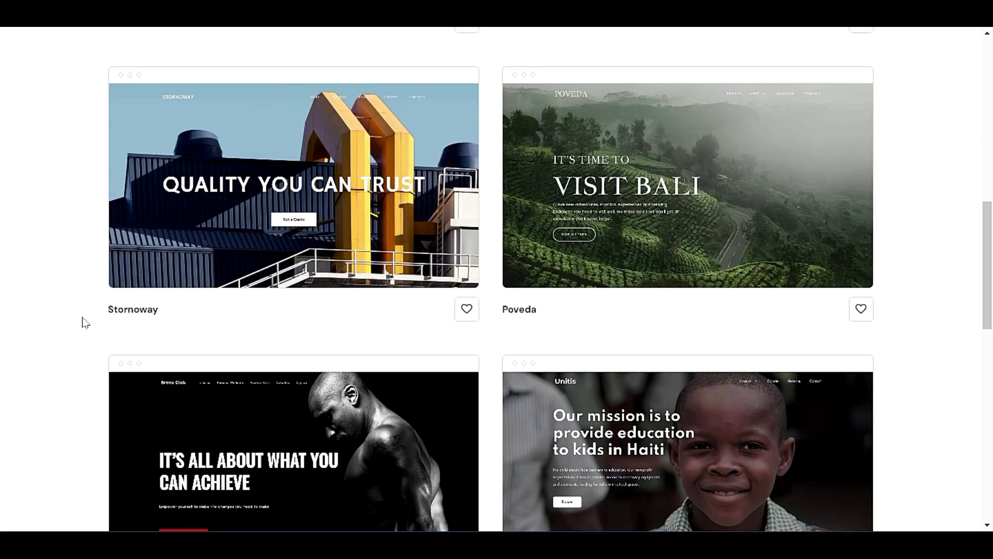
scroll(85, 323, "down", 3)
scroll(85, 322, "down", 3)
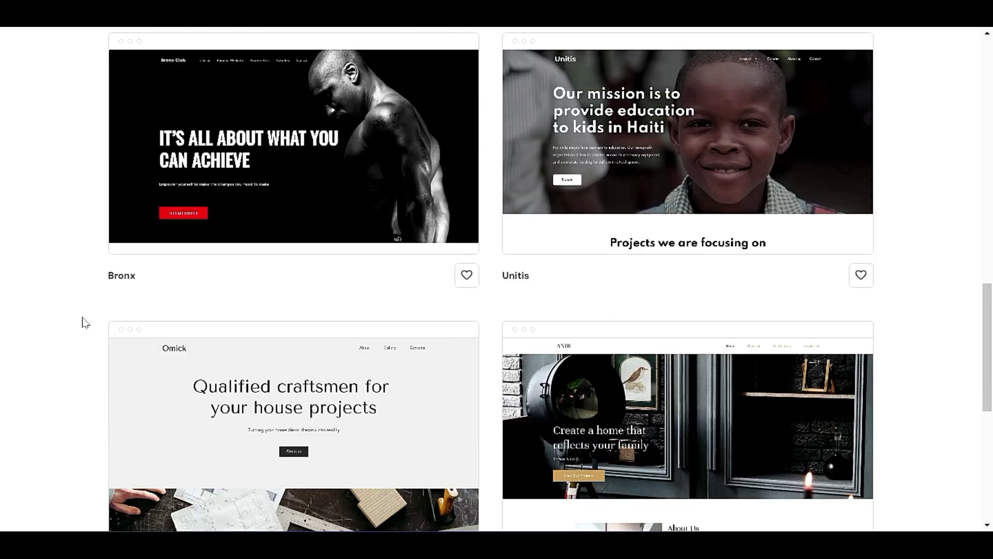
scroll(86, 323, "down", 7)
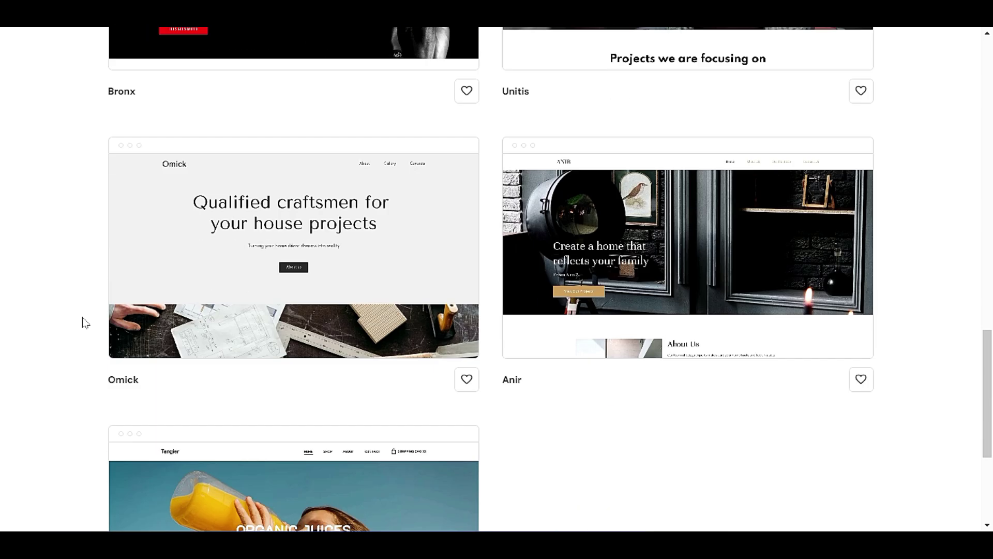
scroll(85, 322, "down", 2)
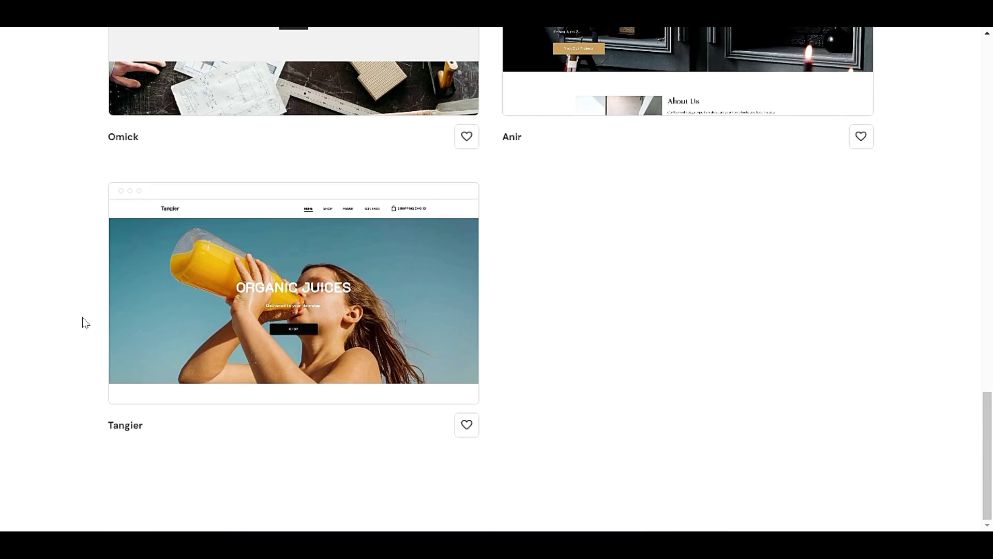
scroll(85, 323, "up", 8)
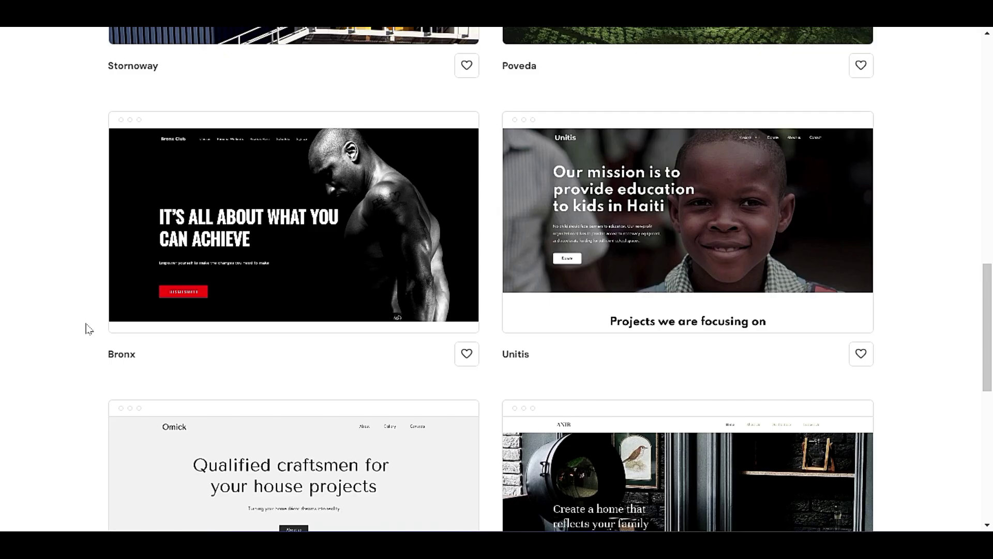
scroll(88, 330, "up", 12)
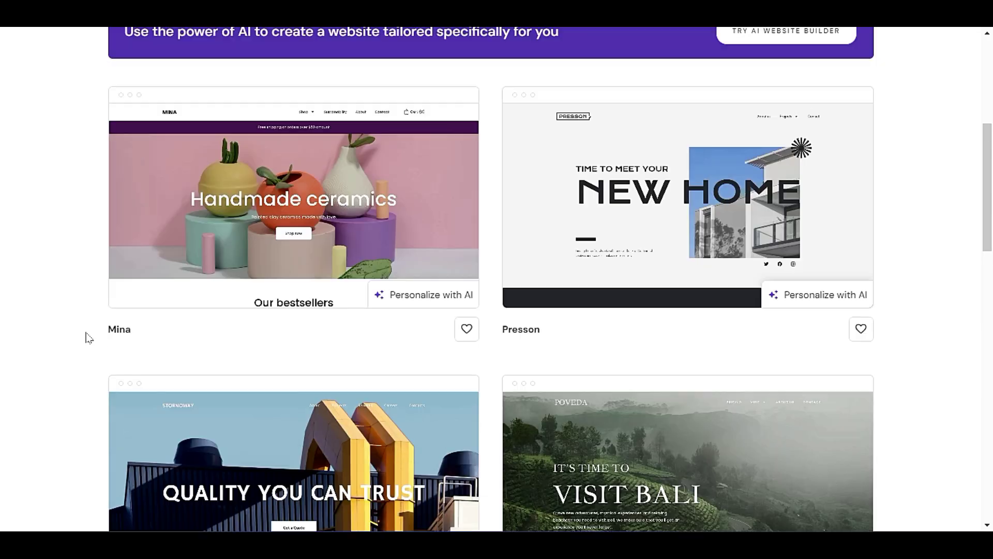
Preview the Presson template from the popular designs and show it in the desktop layout
scroll(88, 339, "down", 3)
mouse_move(600, 239)
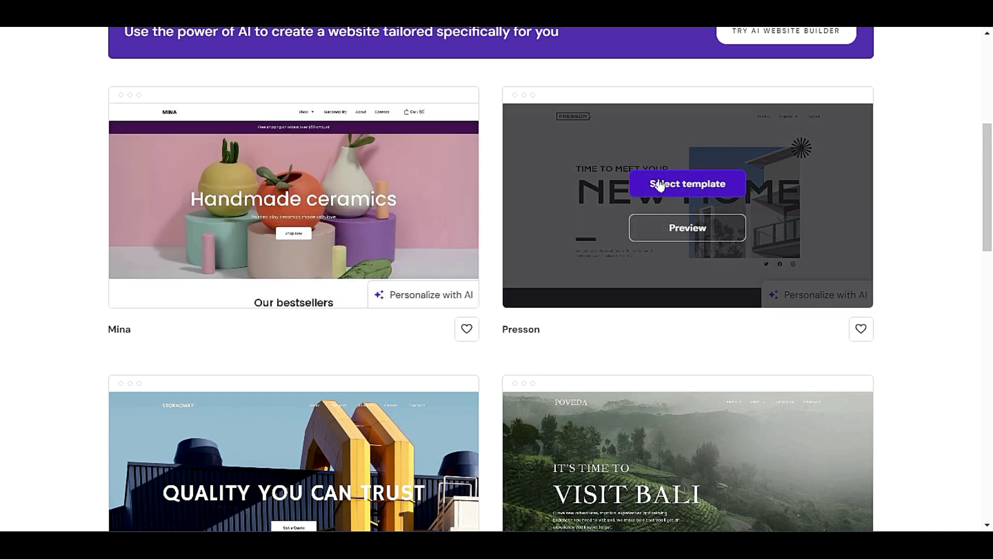
left_click(709, 233)
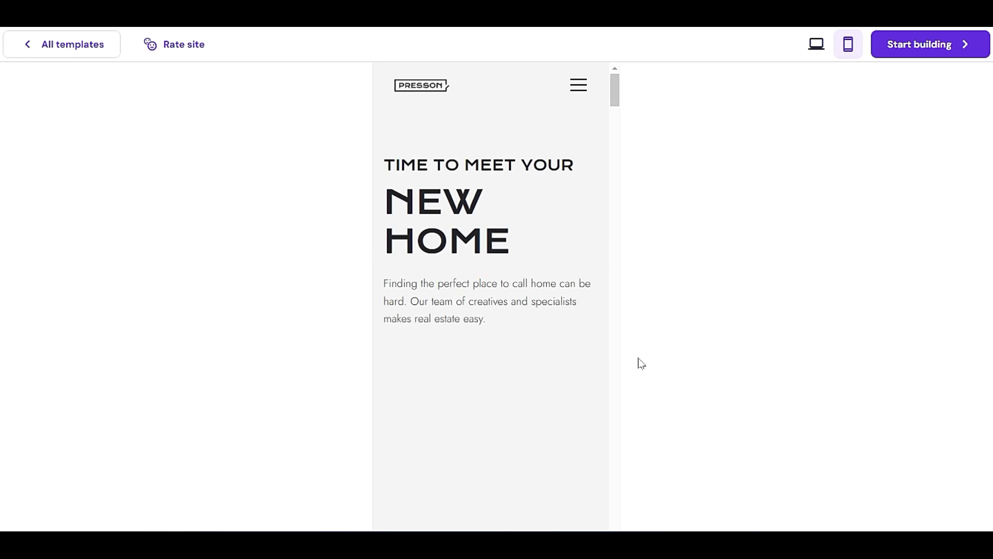
left_click(817, 46)
mouse_move(798, 149)
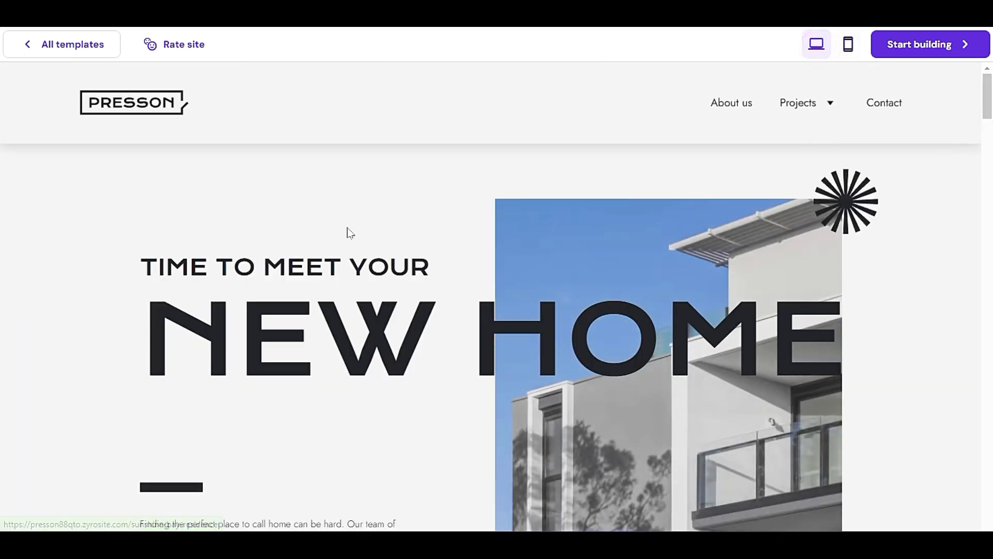
Examine the Presson template's desktop page from the hero section down to the team section, and return to the template gallery
scroll(289, 313, "down", 10)
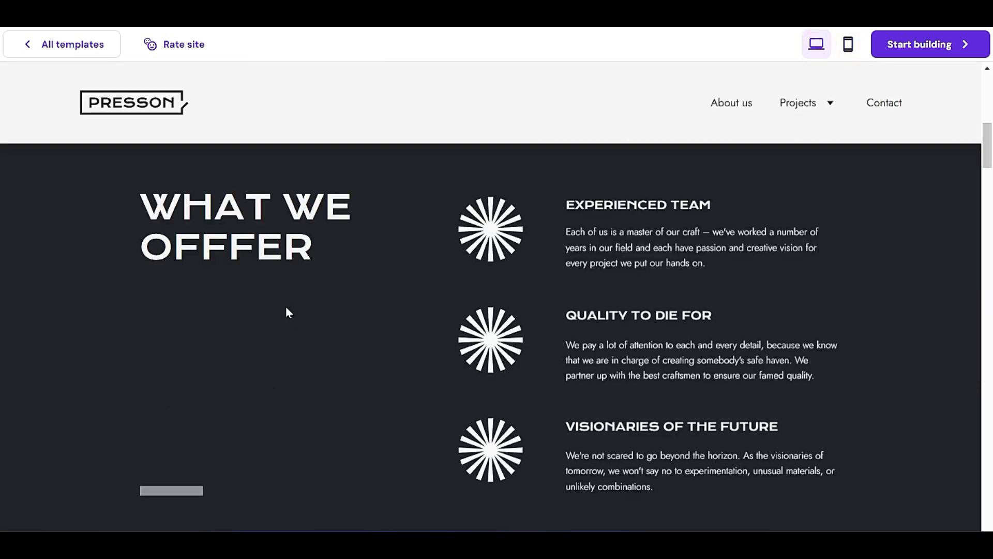
scroll(287, 308, "down", 3)
scroll(288, 309, "up", 4)
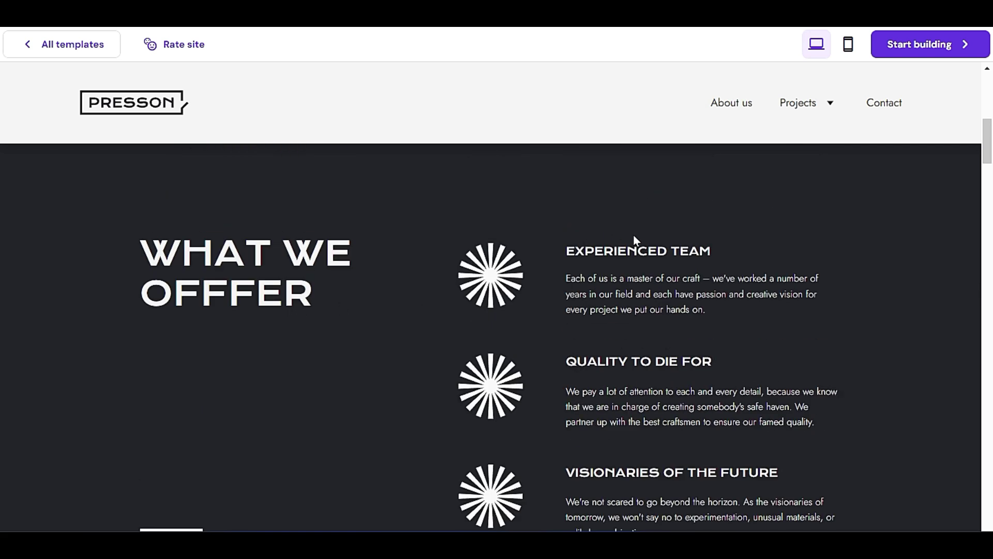
scroll(406, 411, "down", 10)
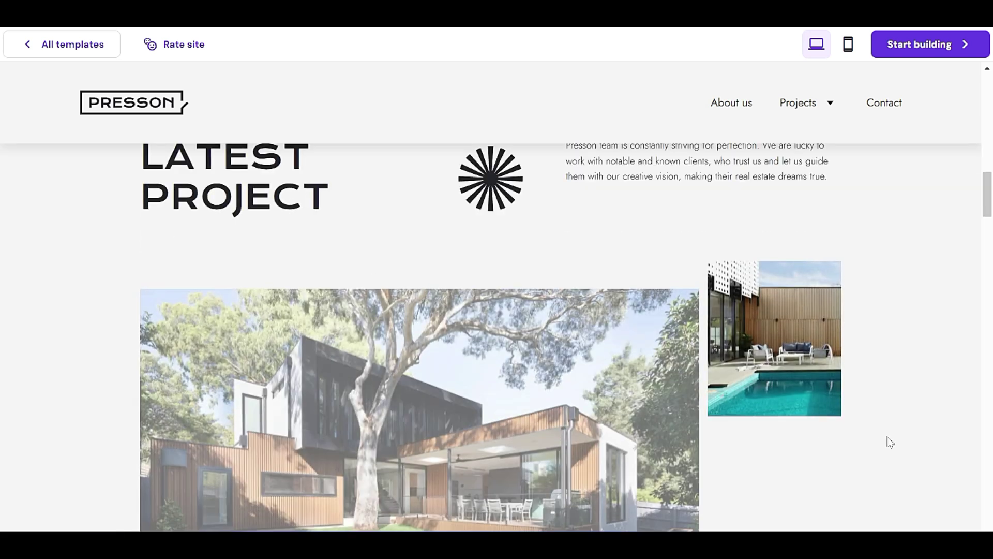
scroll(887, 442, "down", 15)
scroll(864, 440, "down", 15)
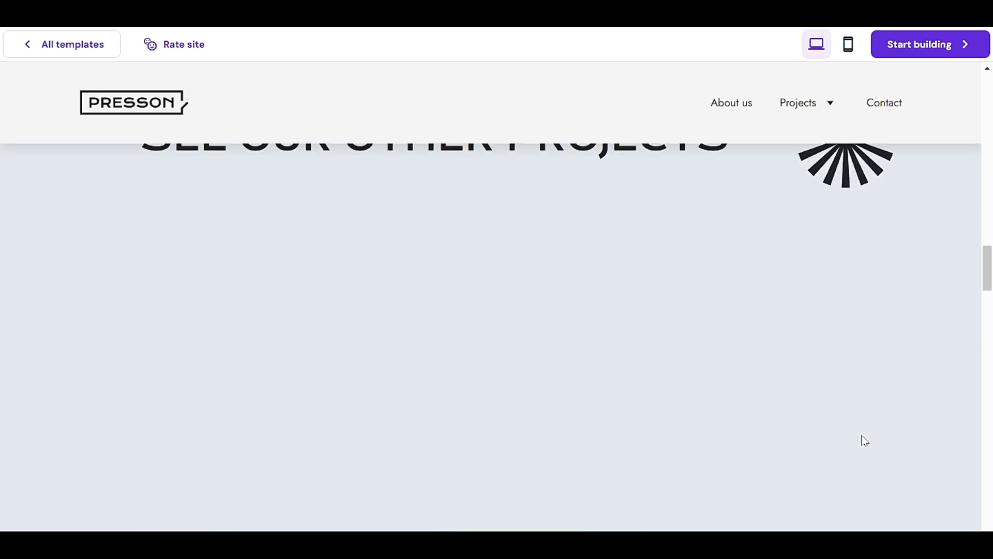
scroll(851, 427, "down", 15)
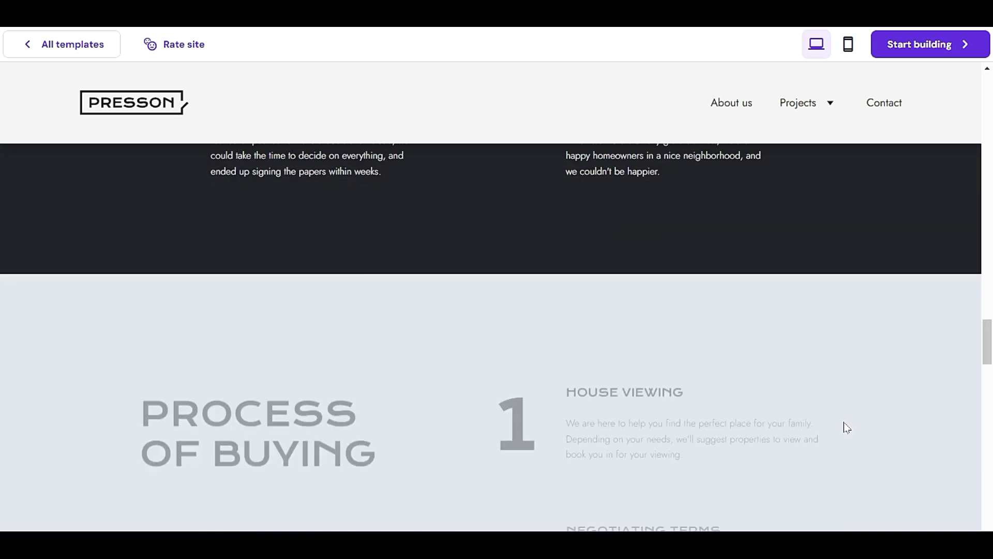
scroll(838, 425, "down", 10)
scroll(4, 359, "up", 10)
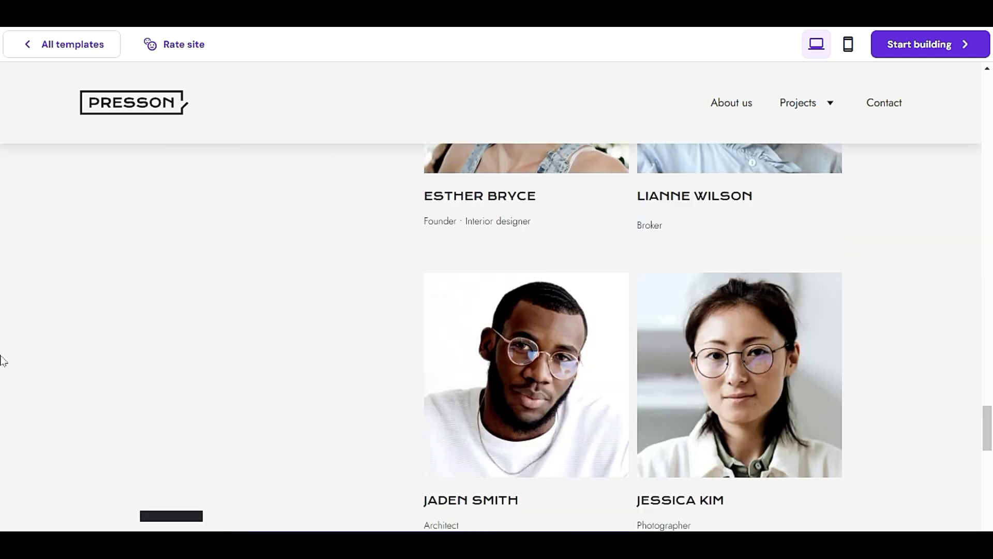
left_click(64, 40)
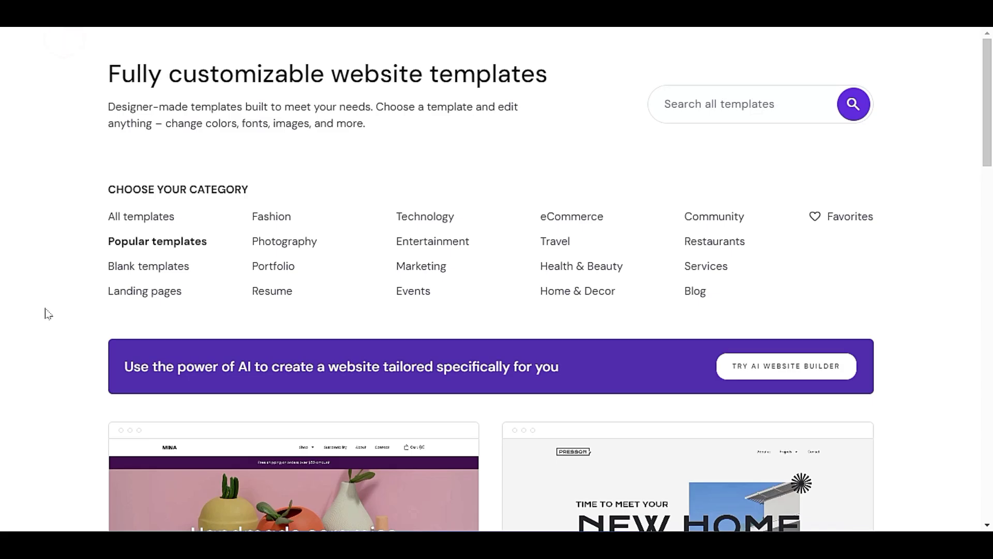
Revisit the Services category, and switch to the Blog category to look at its first templates
scroll(78, 314, "down", 1)
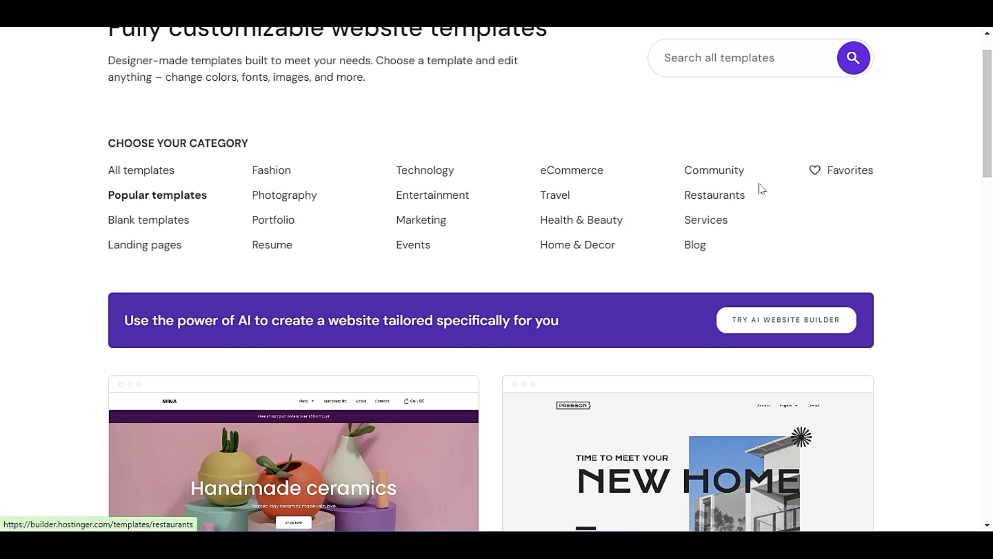
left_click(723, 221)
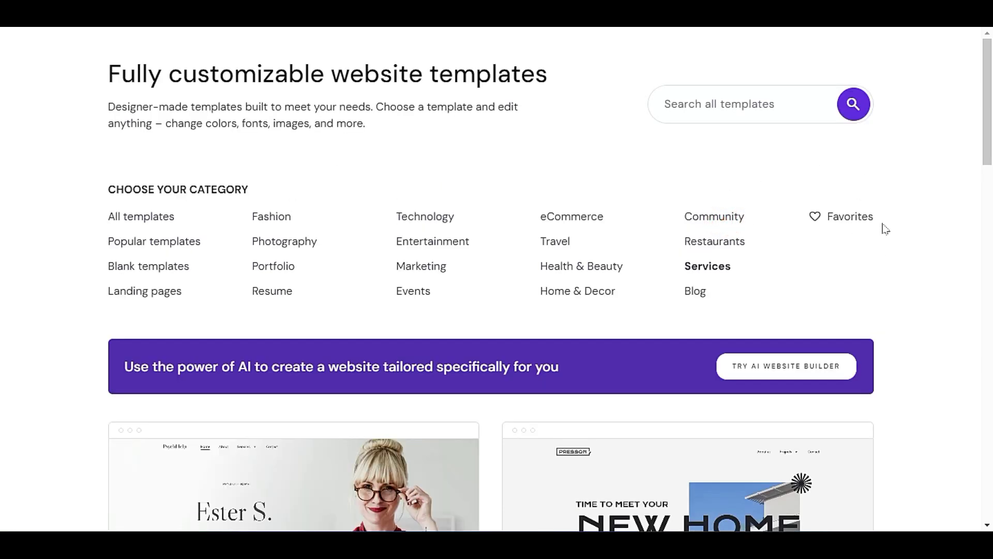
left_click(696, 291)
scroll(694, 331, "down", 5)
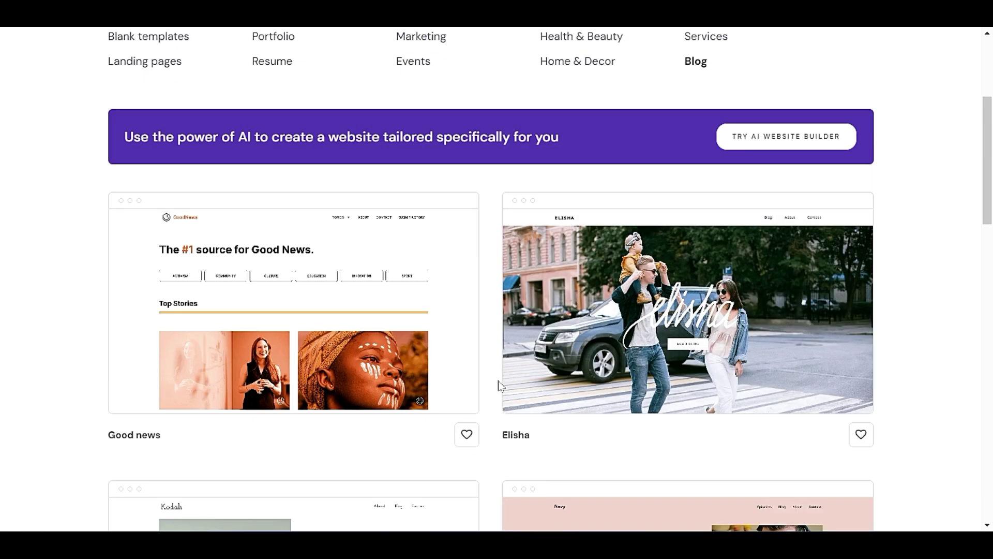
Preview the Good news blog template, examine its page down through the post grid, and return to the template gallery
left_click(270, 342)
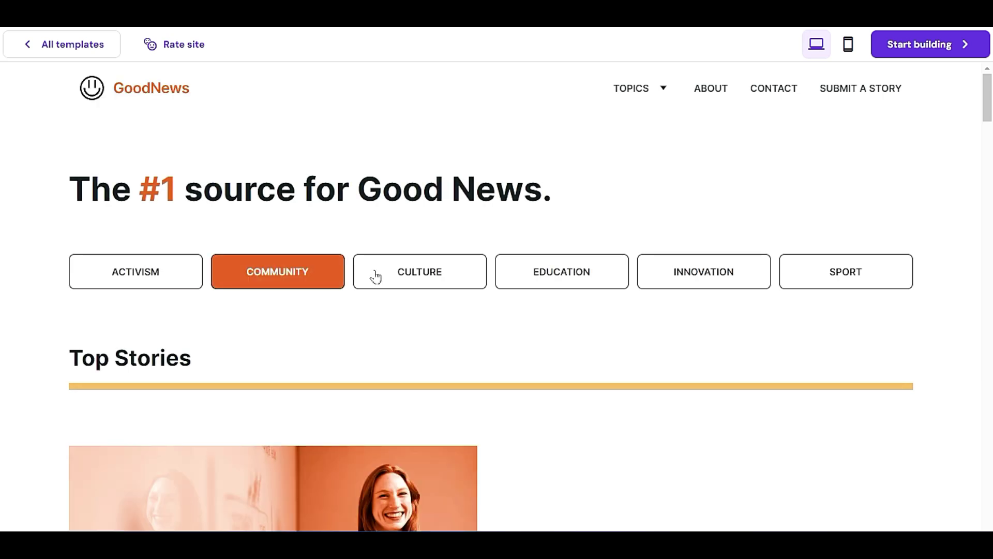
scroll(564, 339, "down", 5)
scroll(564, 339, "down", 5)
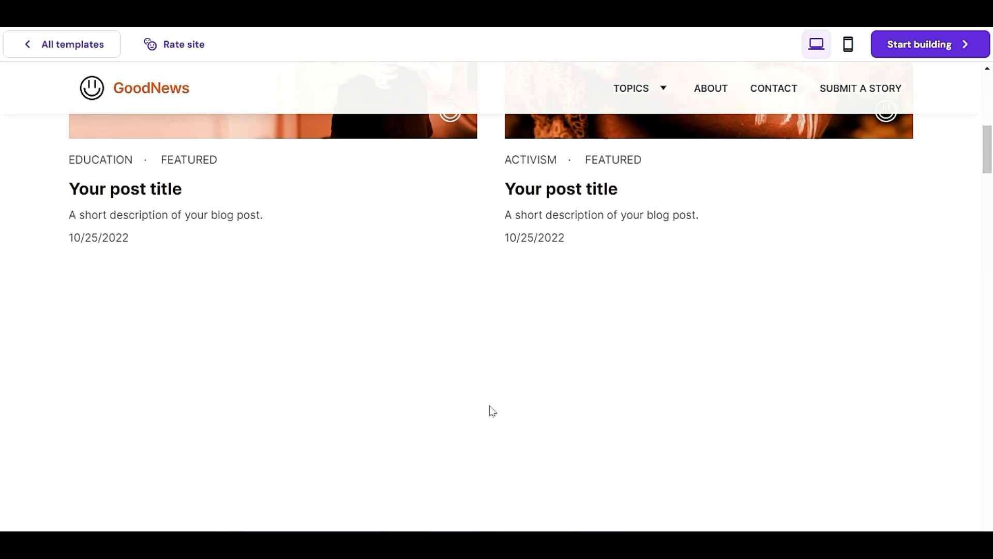
scroll(490, 410, "down", 10)
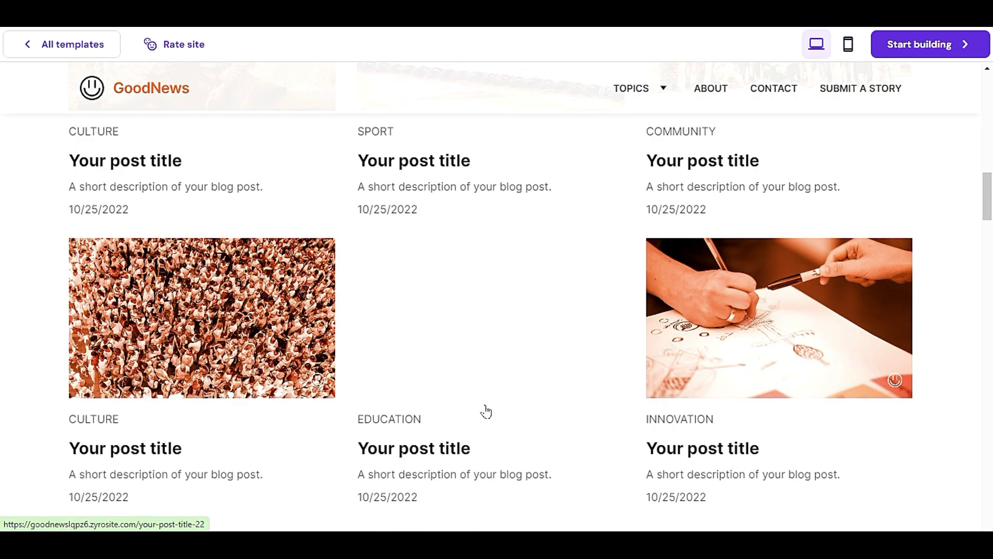
scroll(486, 411, "down", 10)
scroll(481, 411, "up", 20)
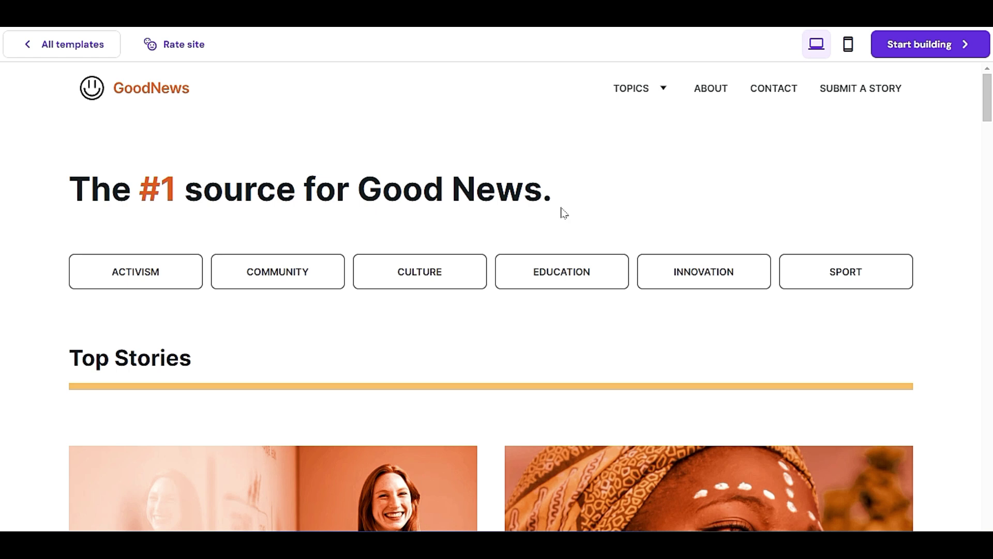
left_click(101, 46)
Look through the Blog category designs from Good news past Midhurst and back to the category list
scroll(30, 348, "down", 10)
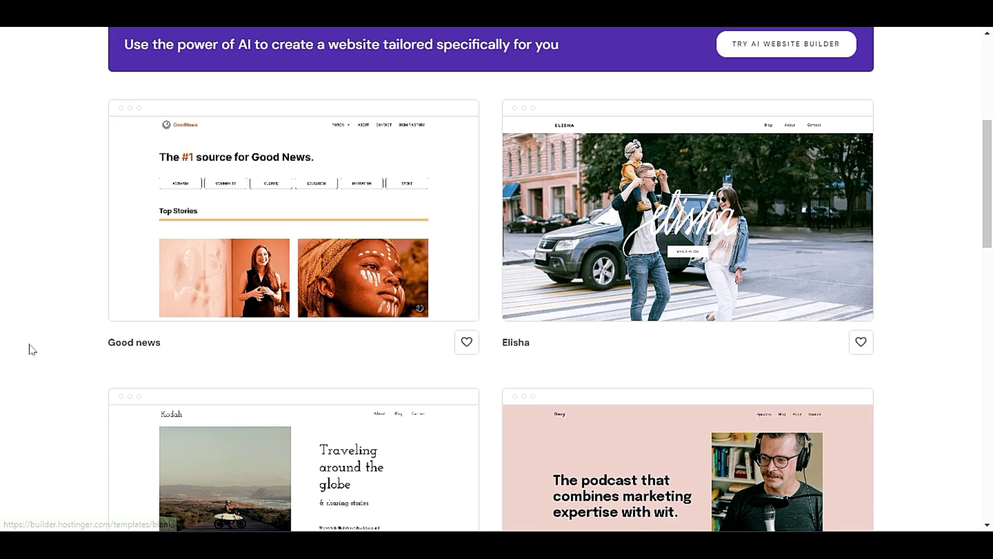
scroll(30, 349, "down", 10)
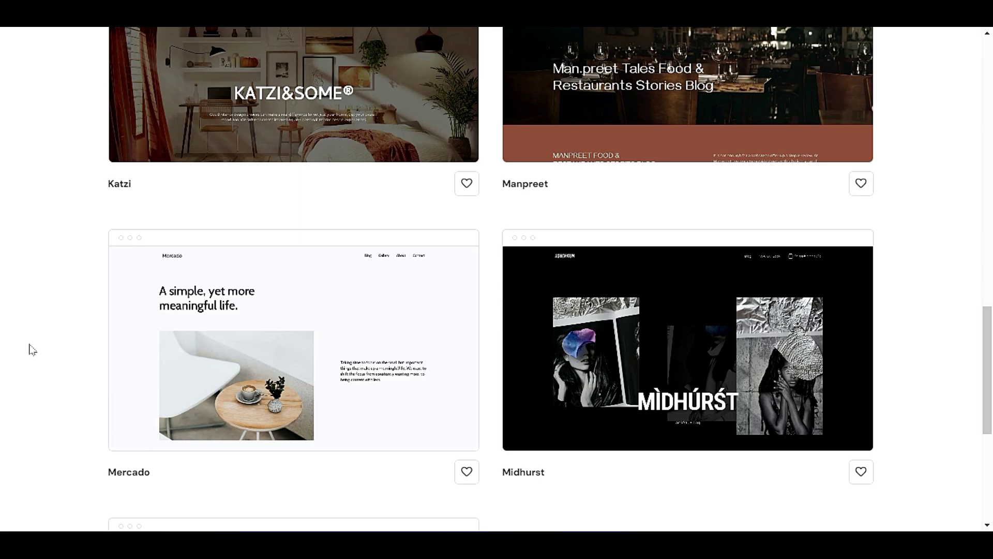
scroll(37, 350, "down", 4)
scroll(42, 347, "up", 15)
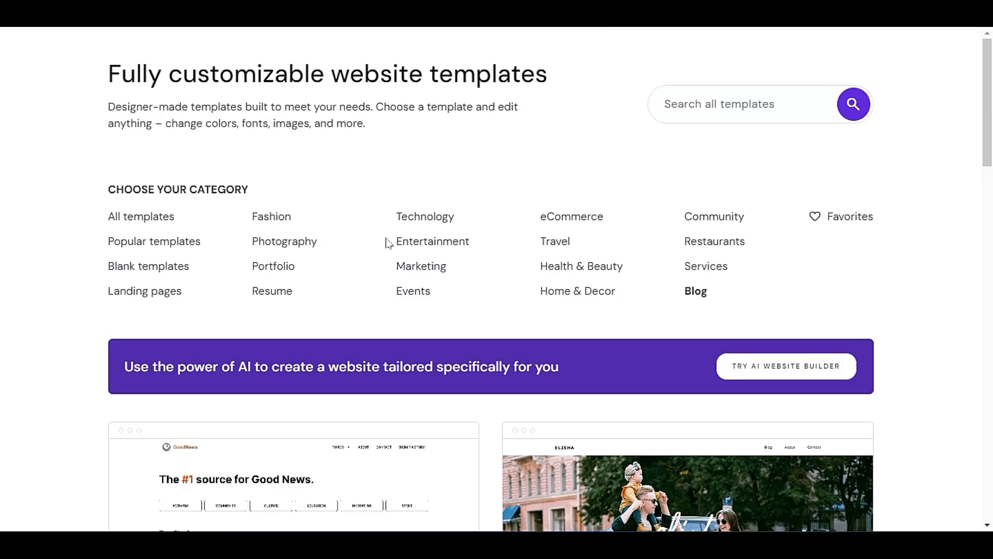
Show all templates and look through the designs from Adelina to Blick and Good news
left_click(139, 217)
scroll(52, 346, "down", 5)
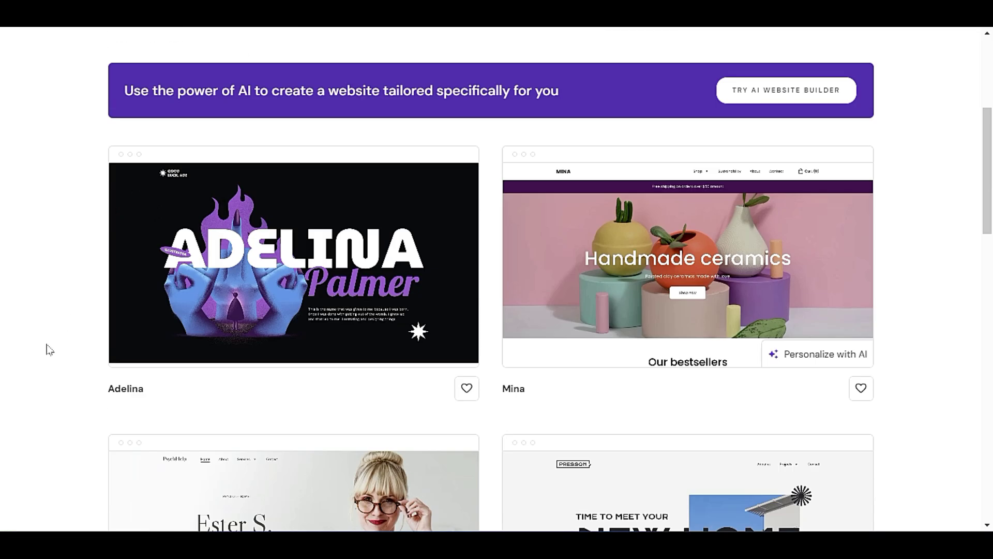
scroll(49, 349, "down", 6)
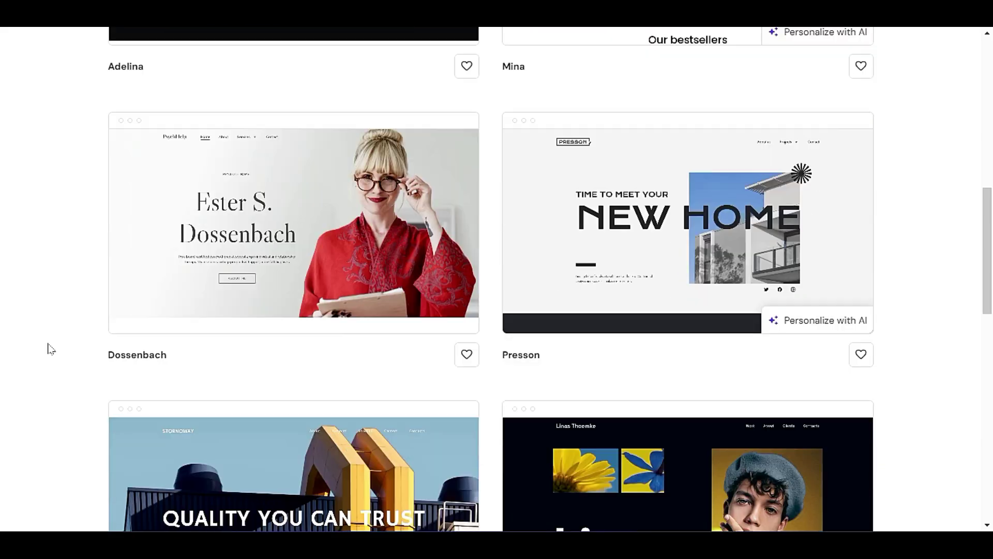
scroll(52, 348, "down", 3)
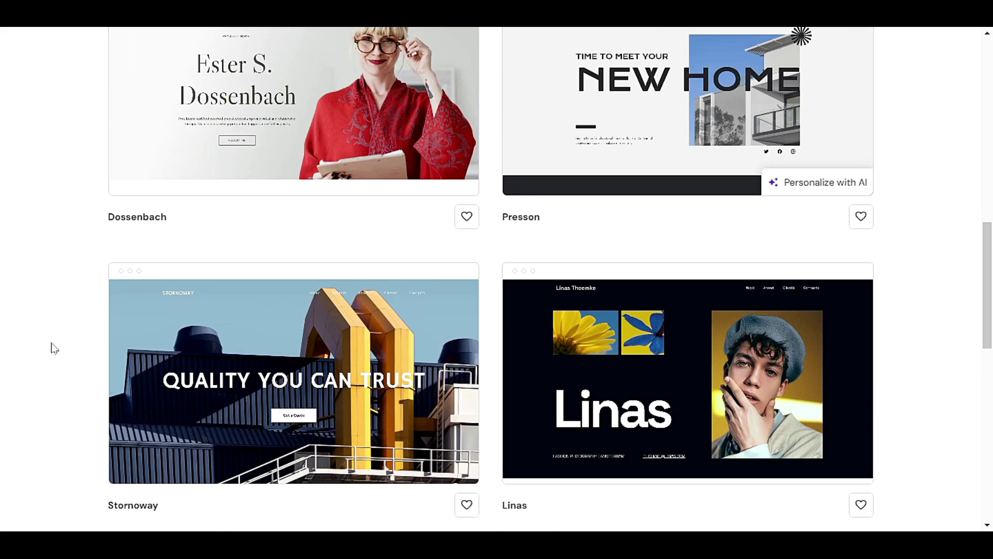
scroll(51, 347, "up", 3)
mouse_move(720, 254)
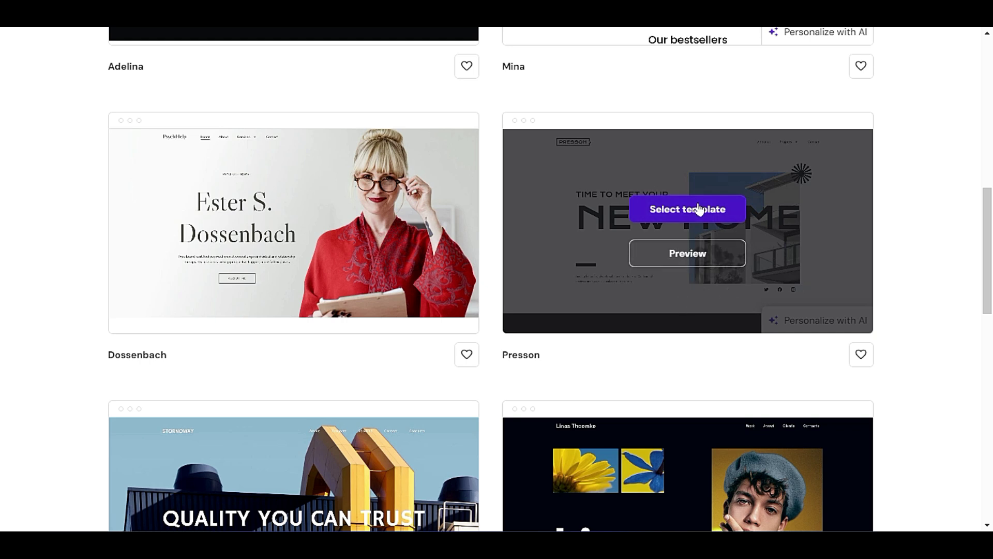
scroll(711, 279, "down", 6)
scroll(718, 289, "down", 10)
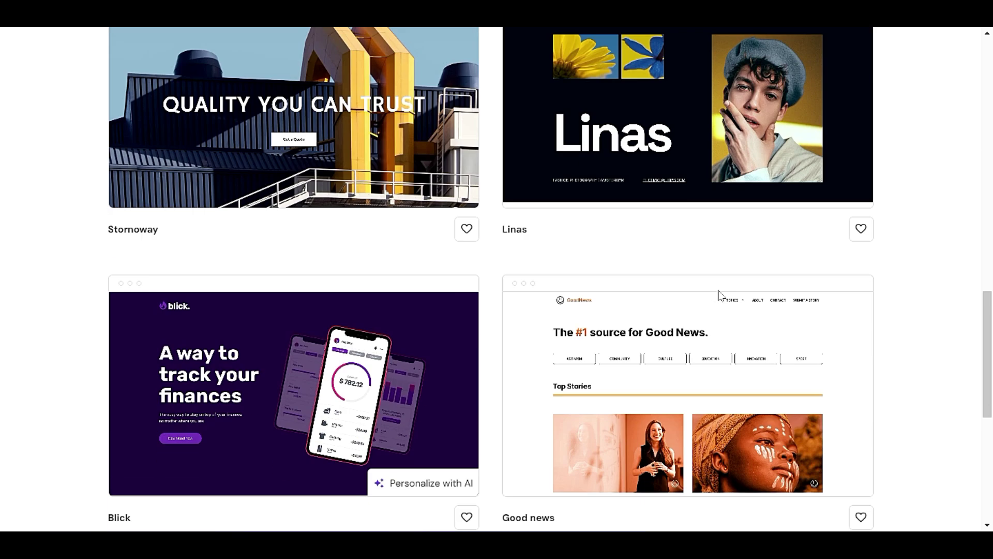
scroll(418, 322, "up", 4)
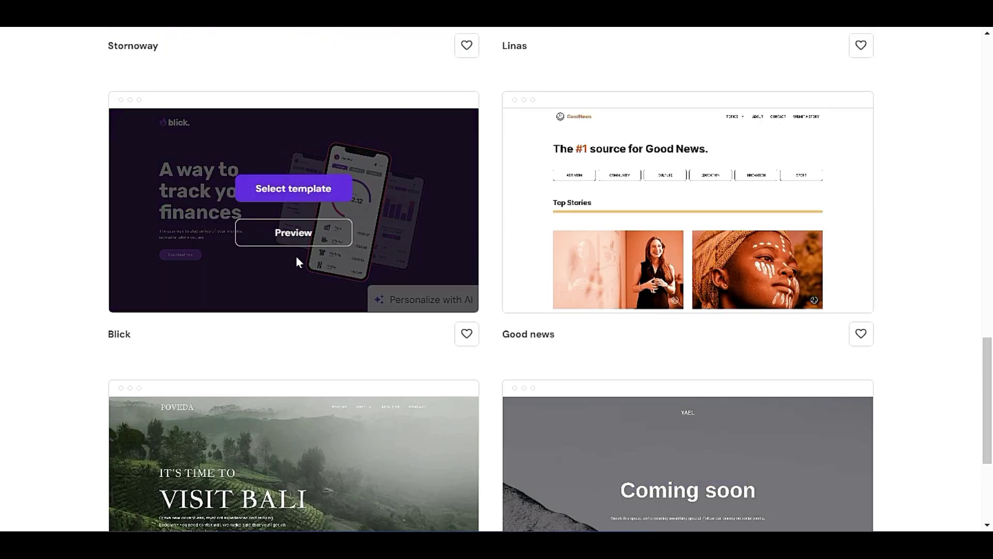
Preview the Blick template, examine the Presson template down to its offer section, and return to the template gallery
left_click(293, 231)
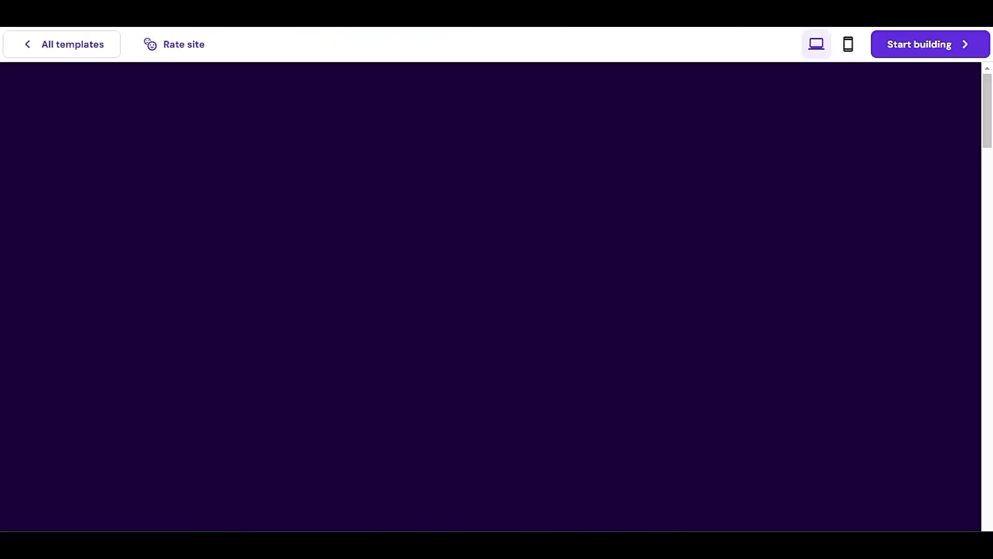
scroll(279, 319, "down", 6)
scroll(279, 319, "down", 15)
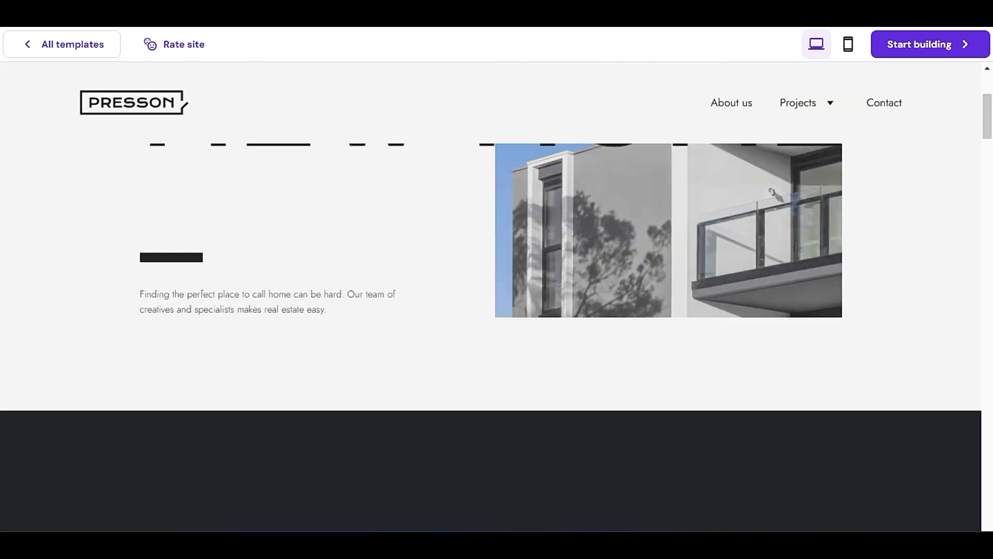
scroll(134, 262, "down", 6)
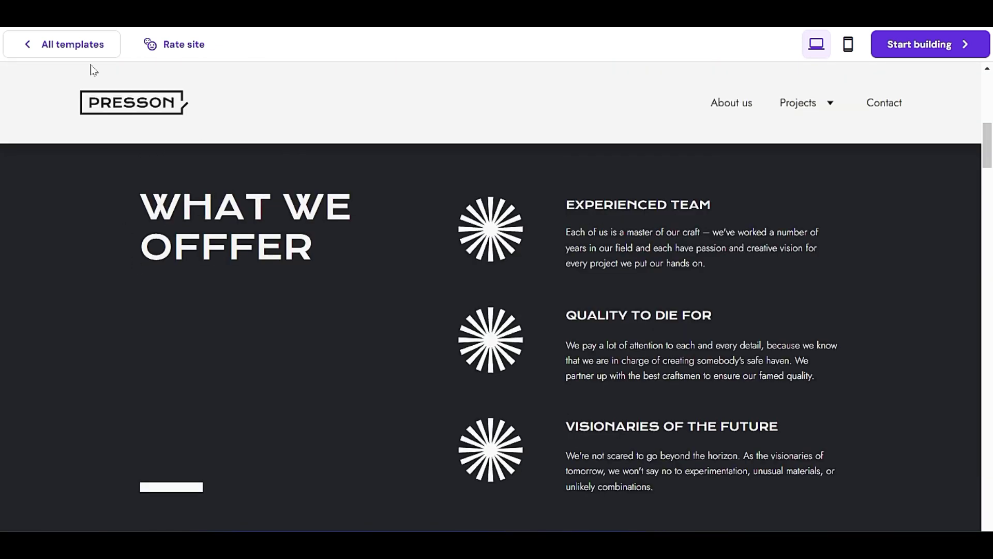
left_click(87, 44)
scroll(505, 150, "down", 5)
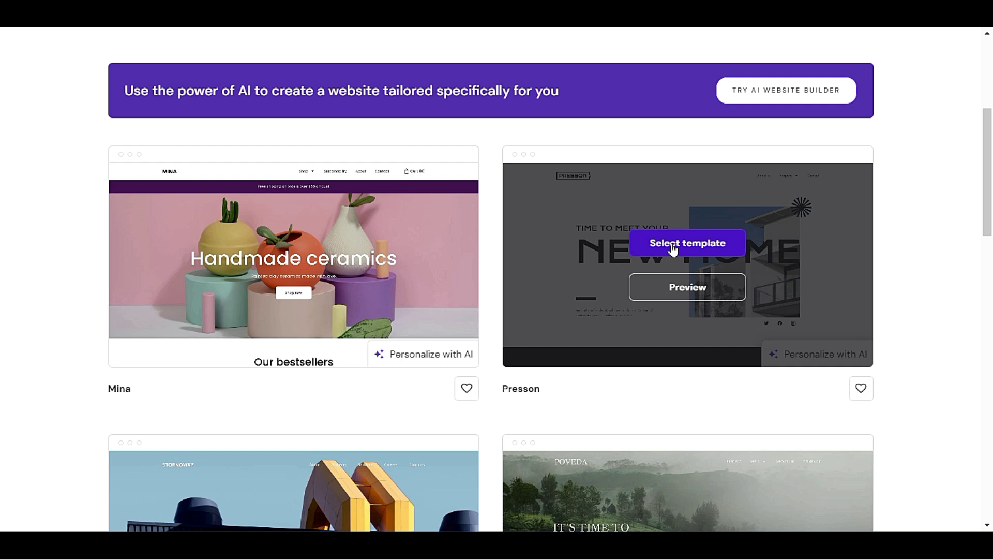
left_click(709, 245)
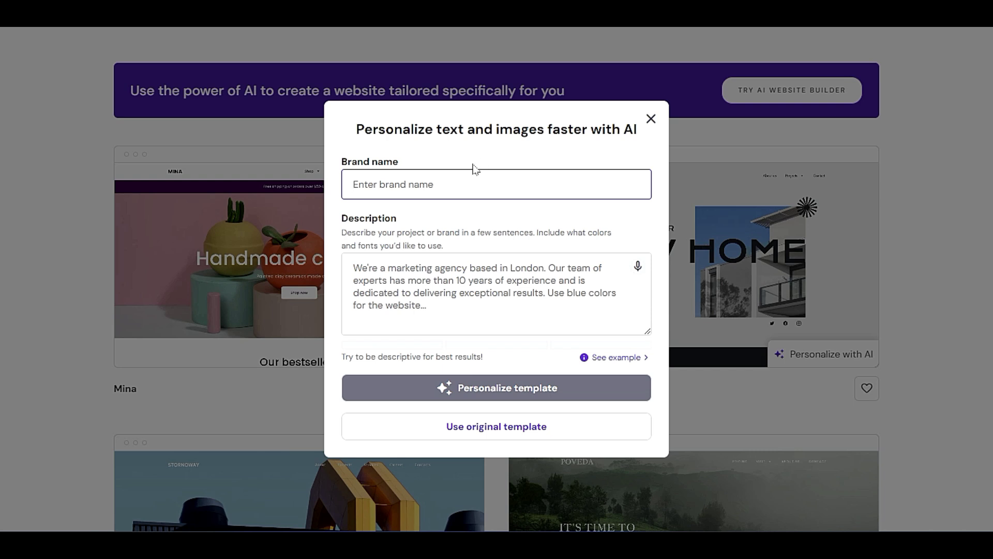
type("Preet tech")
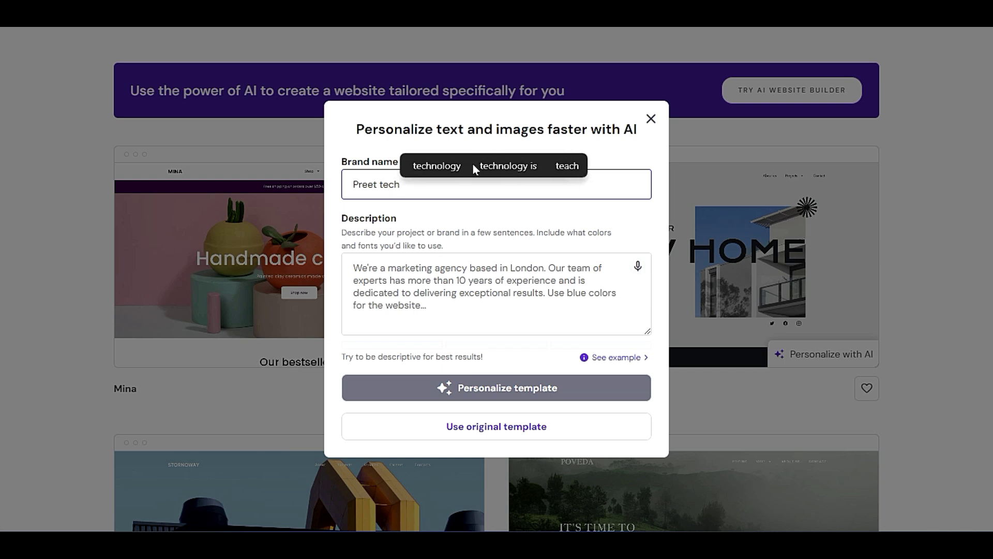
left_click(478, 267)
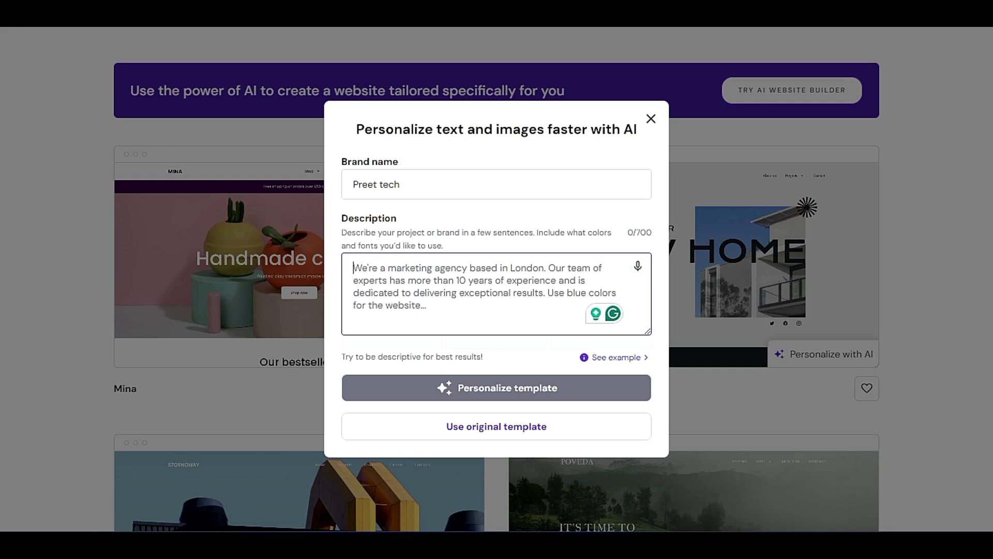
left_click(5, 125)
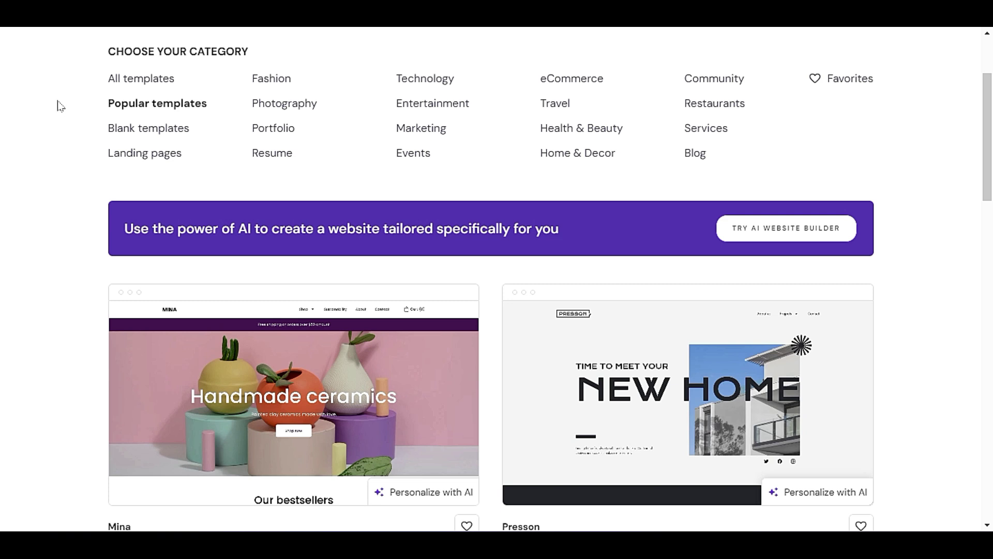
Select the Presson template from the popular designs and enter "Preet tech" as the brand name for AI personalization
scroll(965, 276, "down", 2)
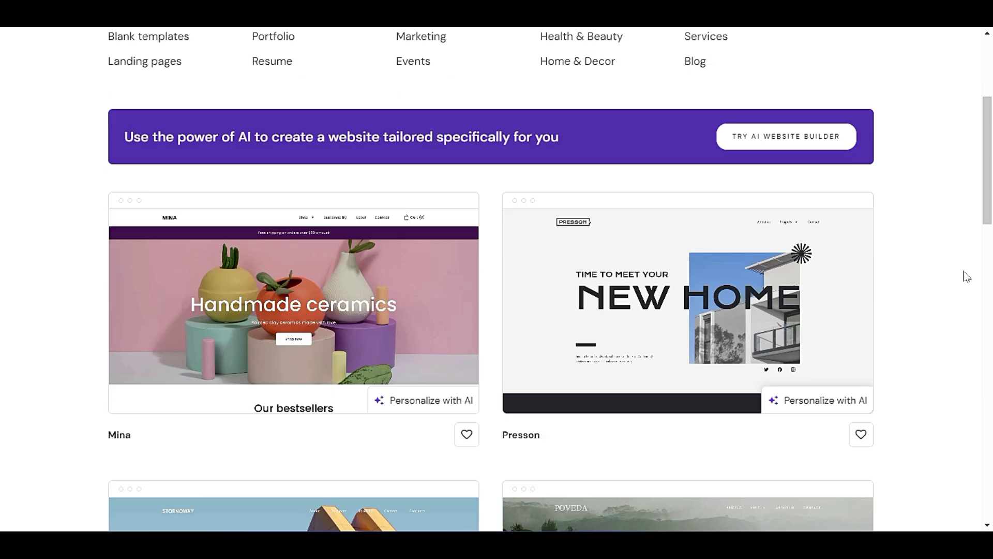
mouse_move(715, 276)
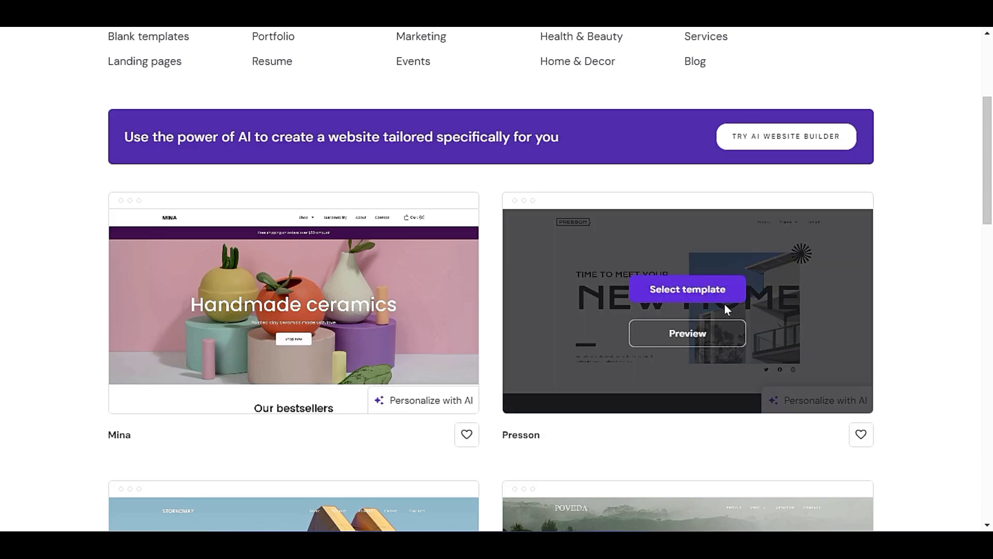
left_click(682, 297)
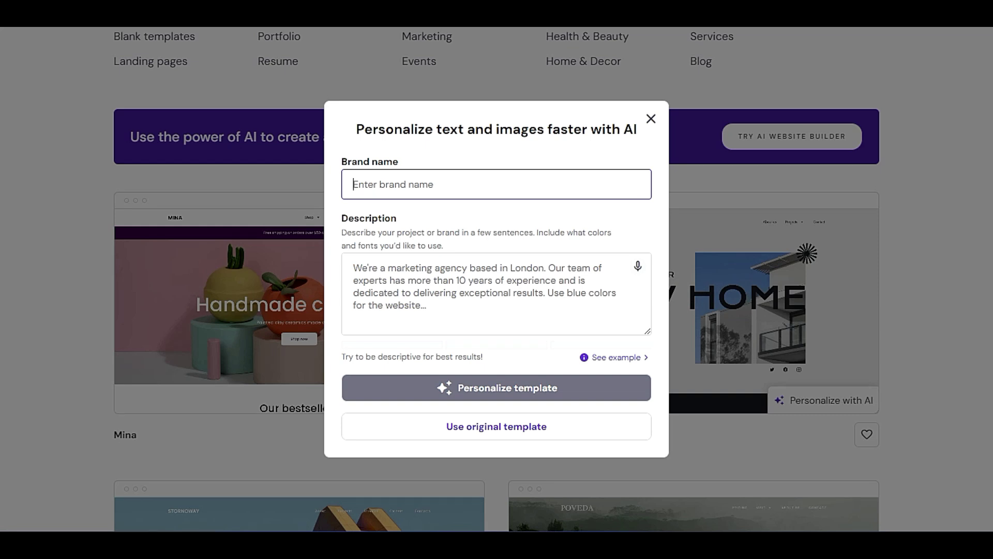
type("Preet")
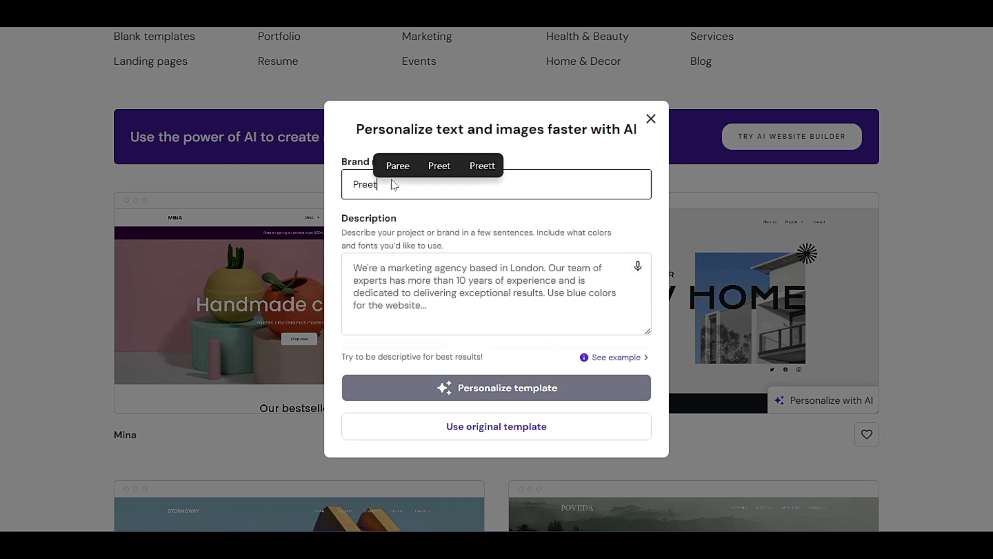
type(" tech")
Enter the brand description "We are digital marketing website agency. we offer services like web designing, seo, and ecommerce."
left_click(440, 253)
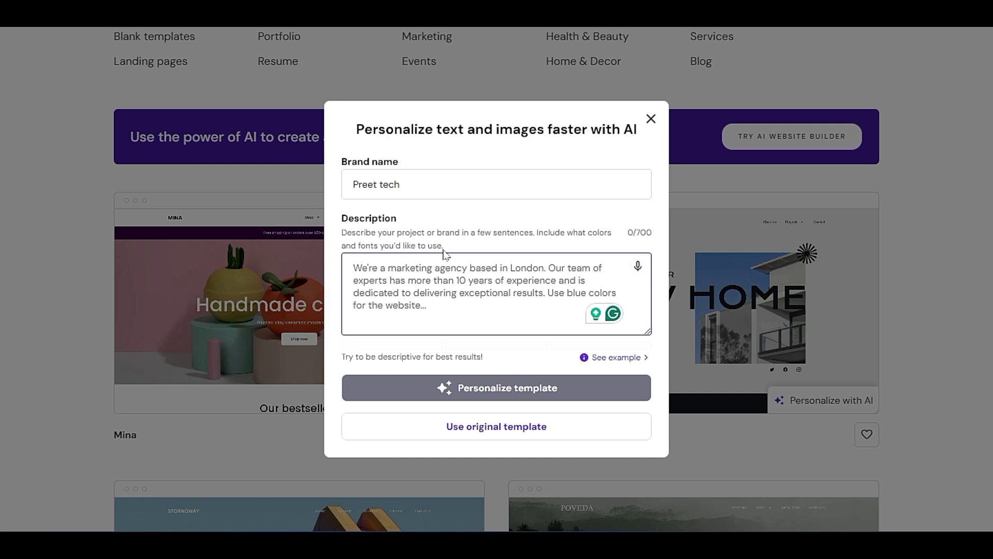
type("We are digital marketing website agenc")
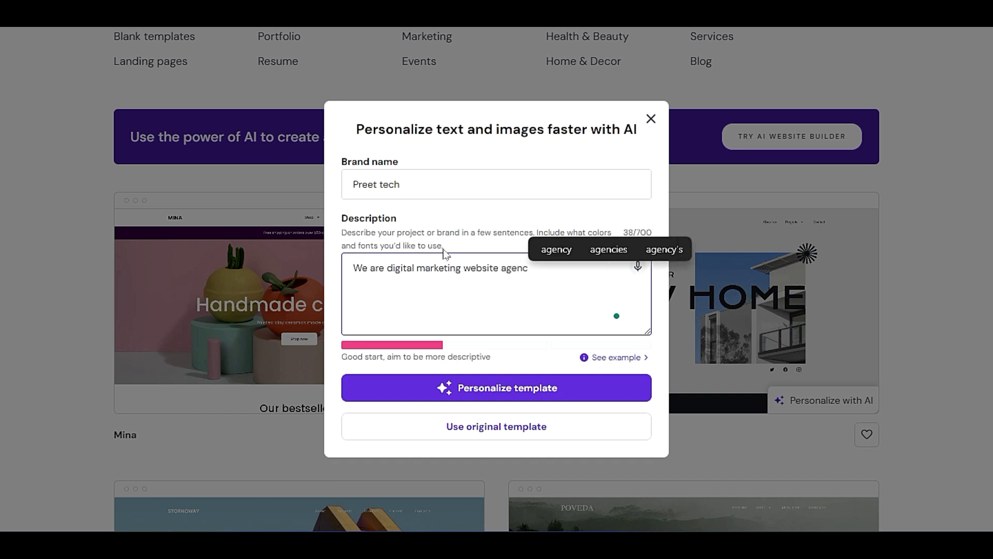
type("y")
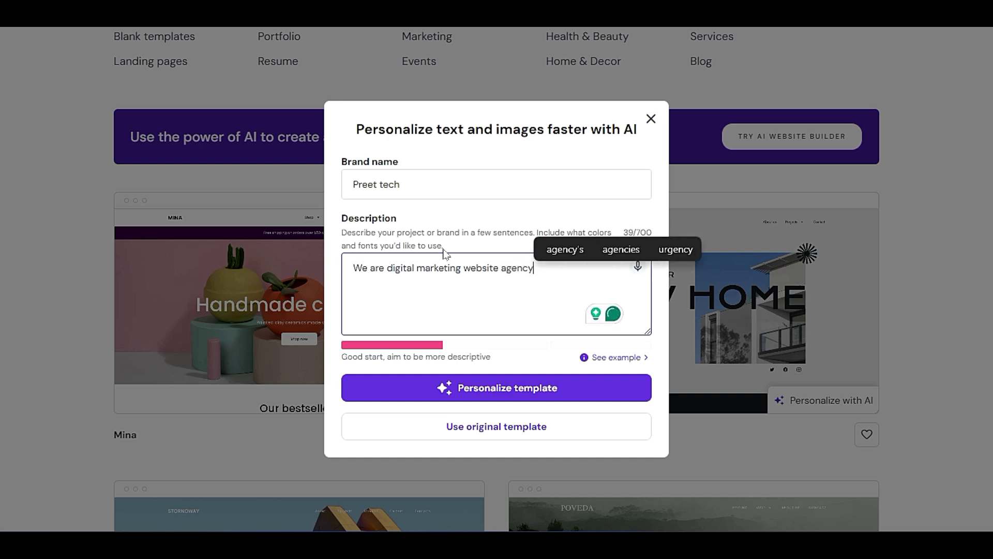
type(". whe")
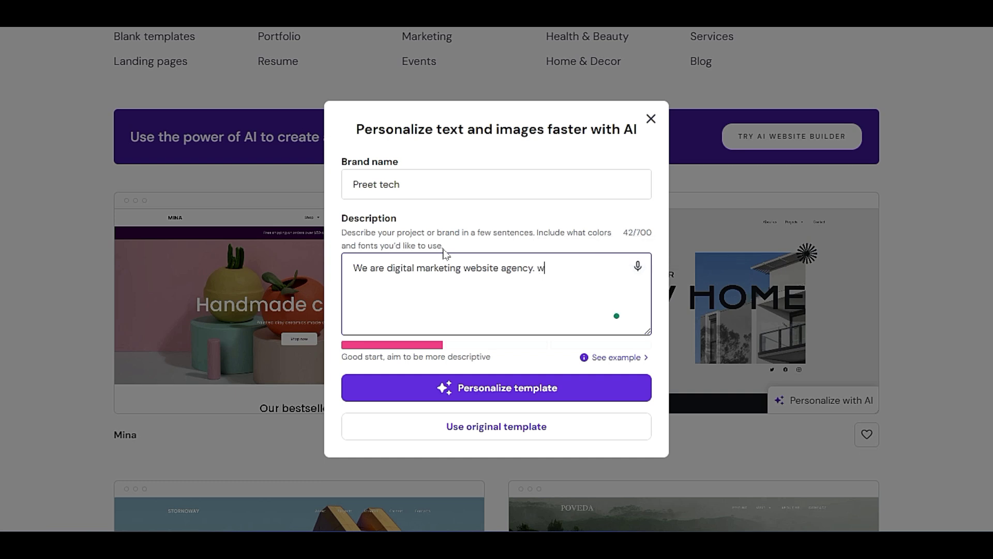
key("BackSpace")
key("BackSpace")
type("e offer serv")
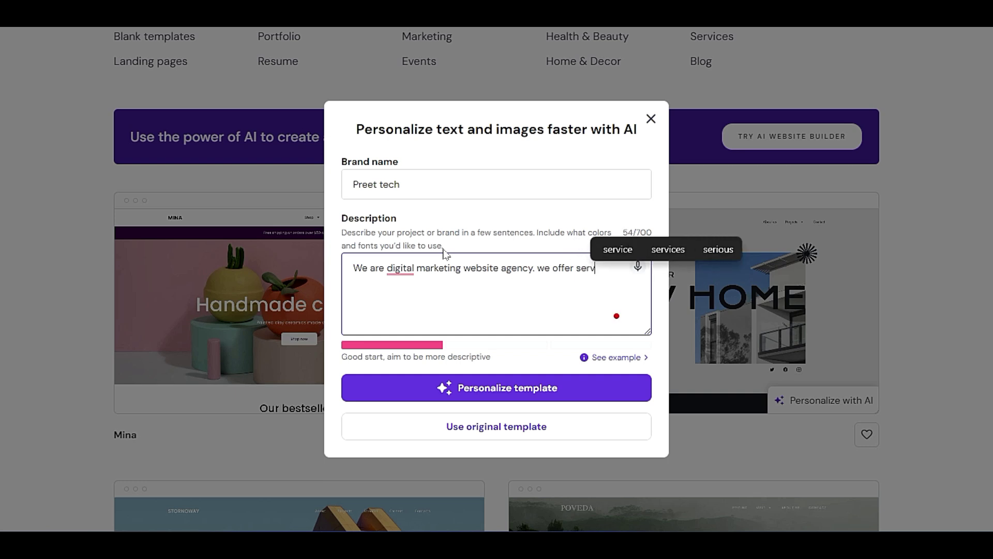
type("ices like ")
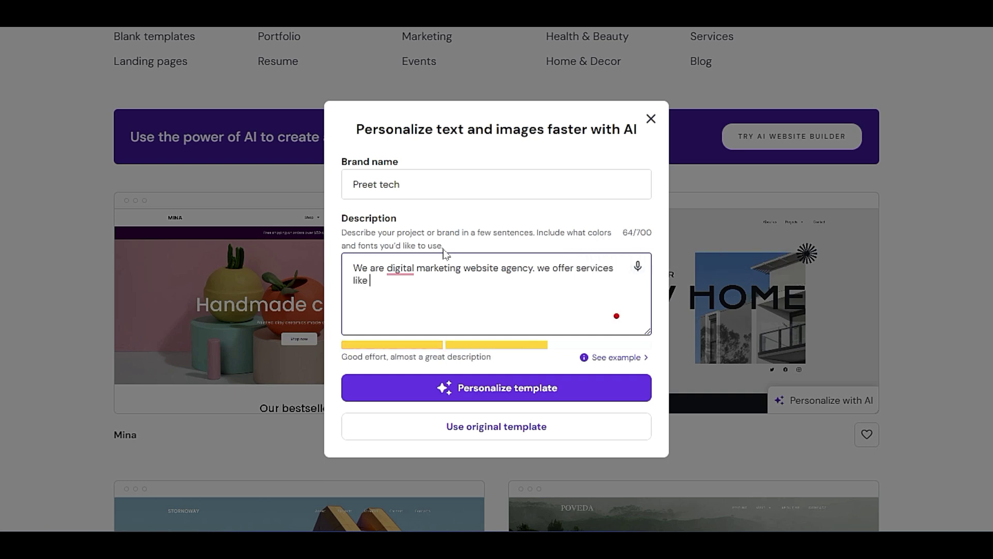
type("web de")
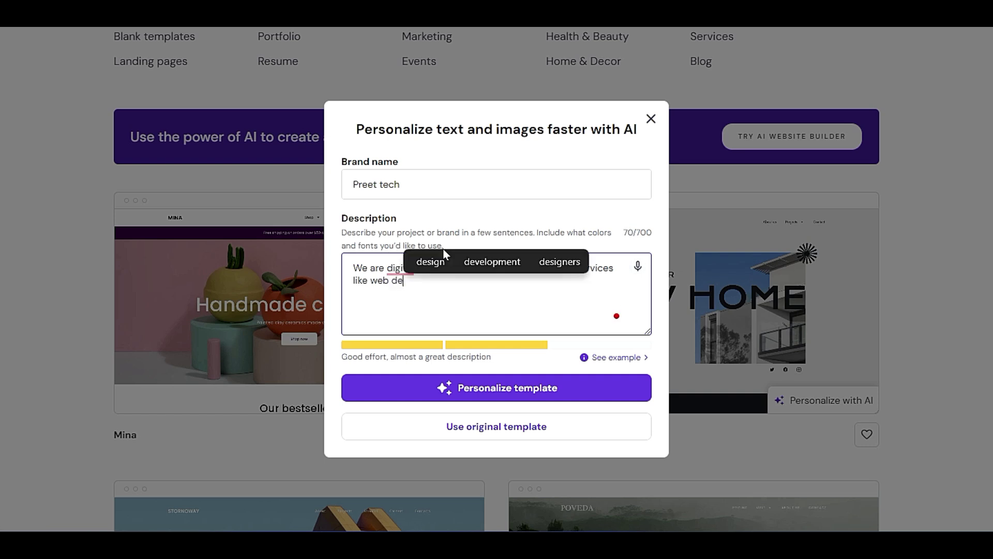
type("signing")
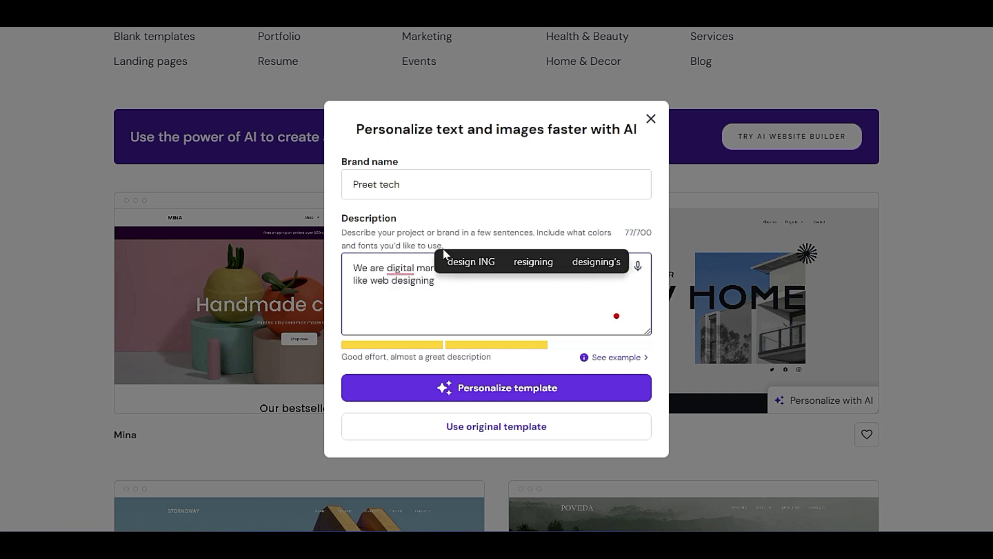
type(", seo, ")
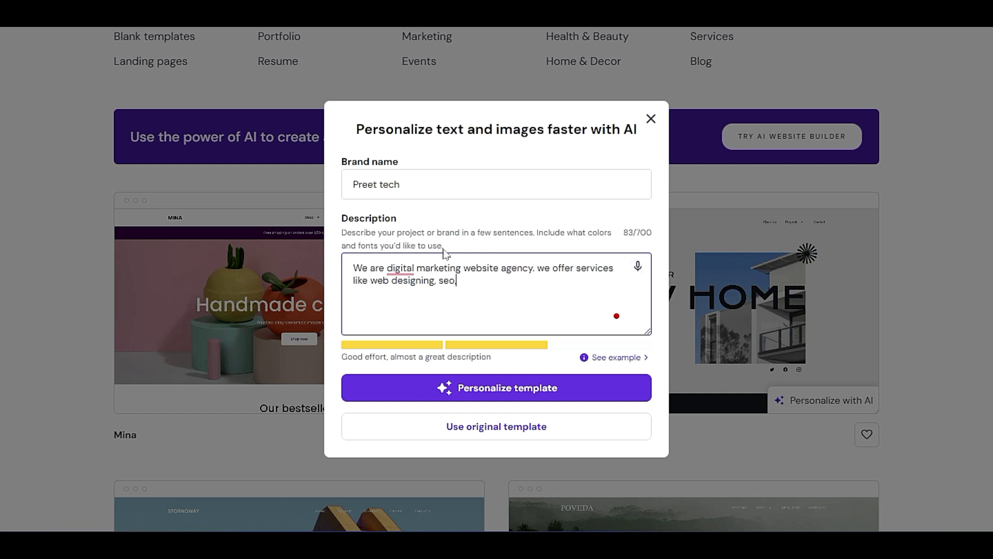
type("an")
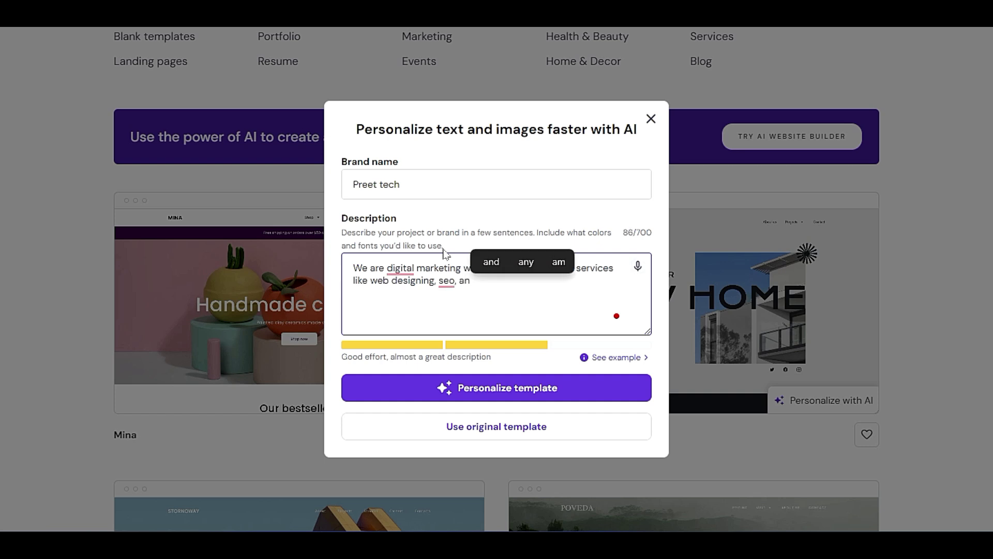
type("d ec")
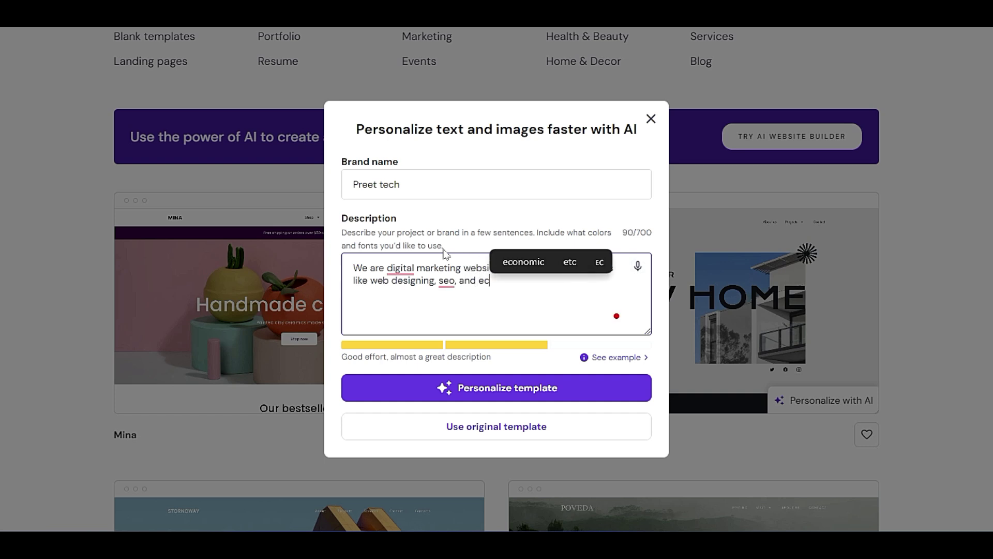
type("ommerce")
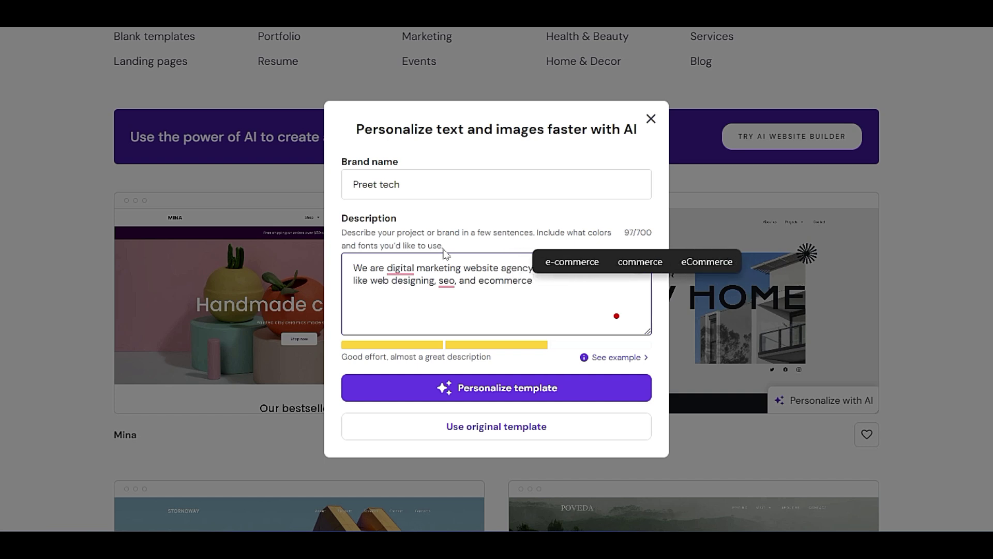
type(".")
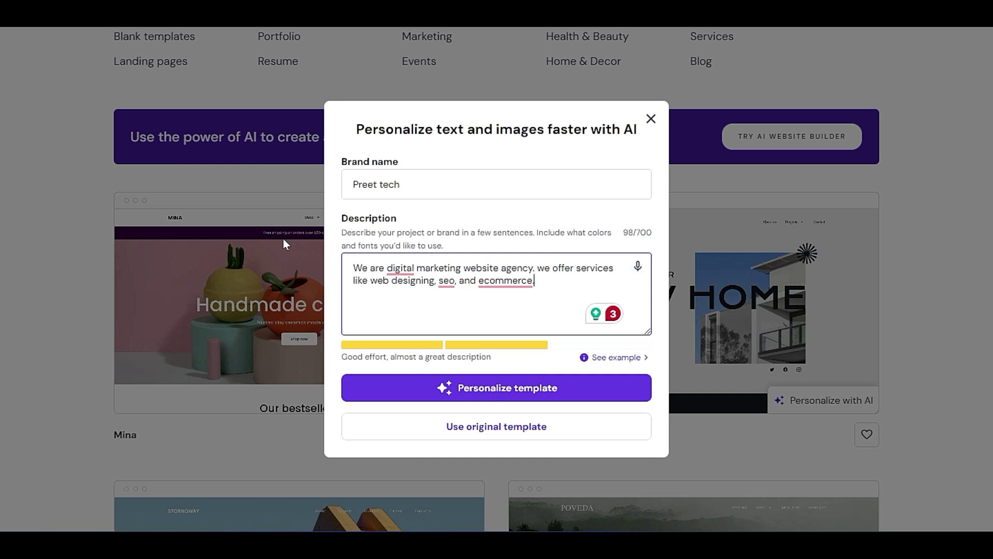
Accept the suggested description corrections: "a digital", "SEO" and "e-commerce"
mouse_move(401, 271)
left_click(409, 308)
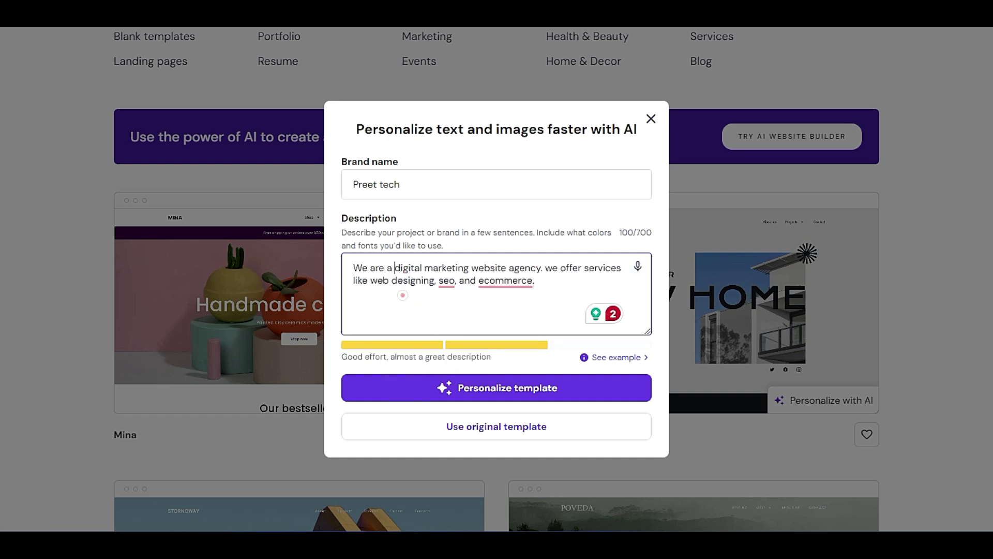
mouse_move(446, 285)
left_click(452, 313)
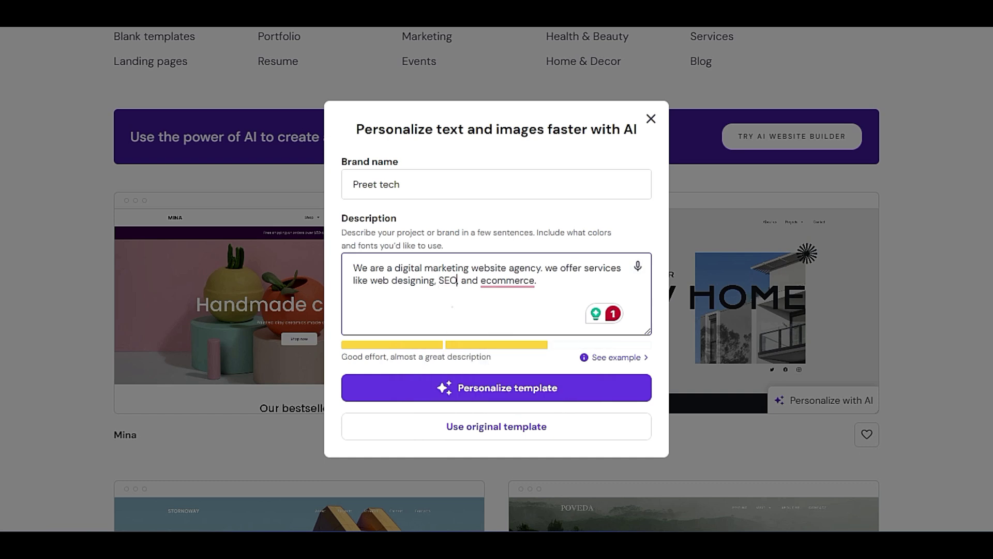
mouse_move(508, 282)
left_click(534, 303)
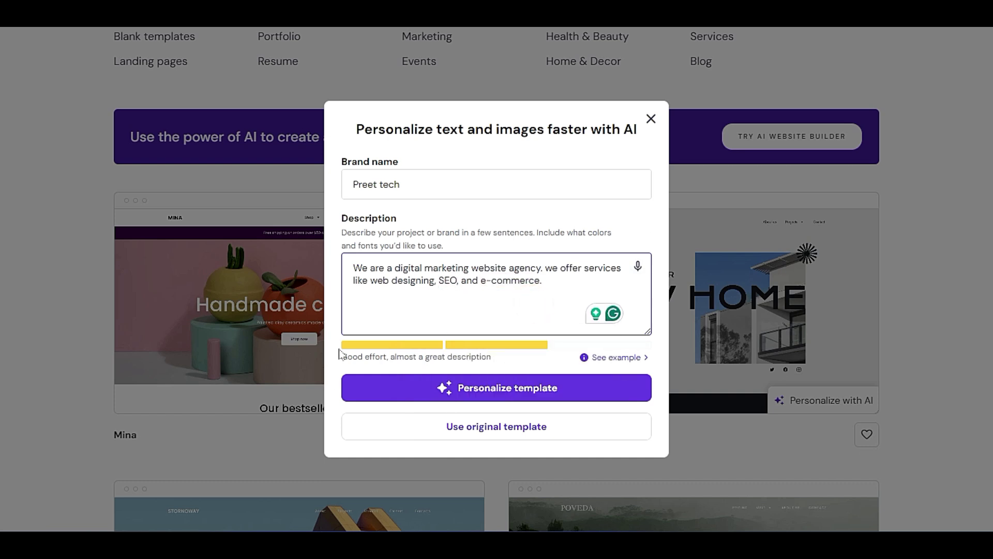
Try to personalize the template with the entered description and leave the AI personalization dialog
left_click_drag(341, 359, 508, 369)
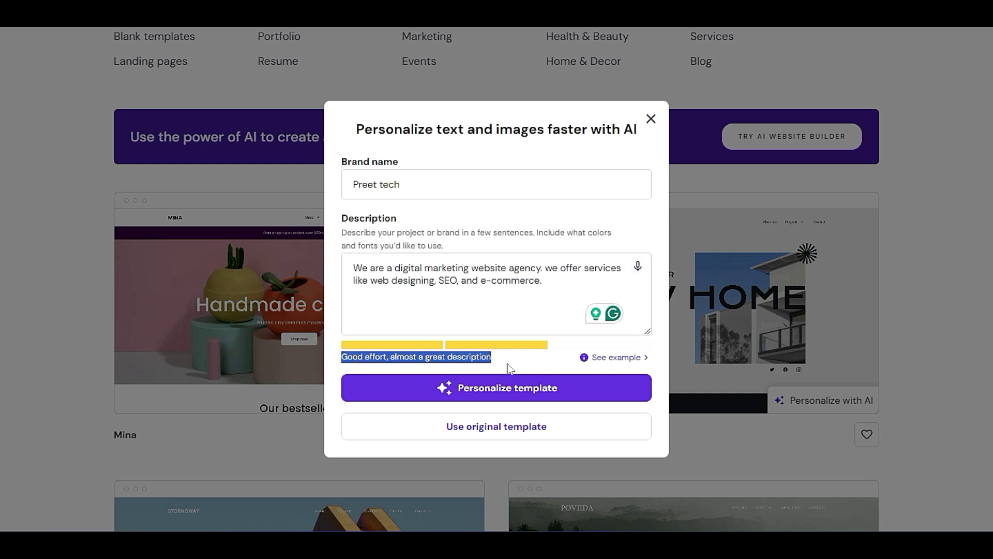
left_click(508, 368)
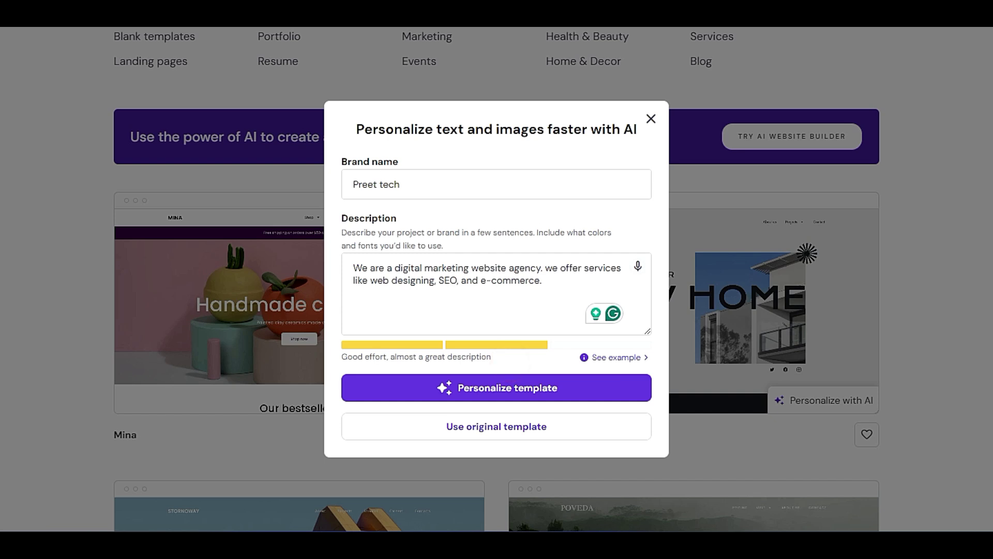
left_click(521, 388)
left_click_drag(547, 279, 271, 227)
left_click(272, 228)
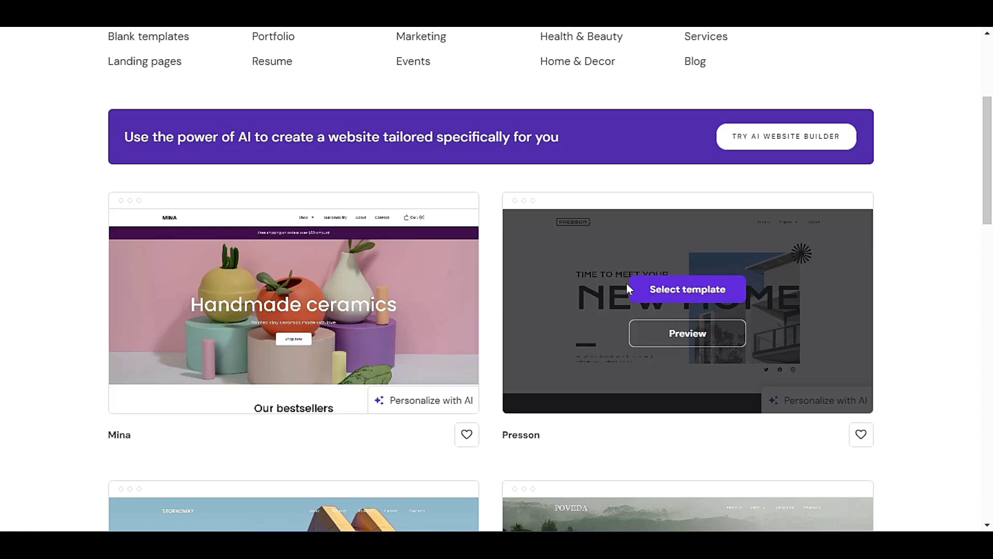
Select the Presson template again and enter "Preet tech" as the brand name for AI personalization
left_click(628, 286)
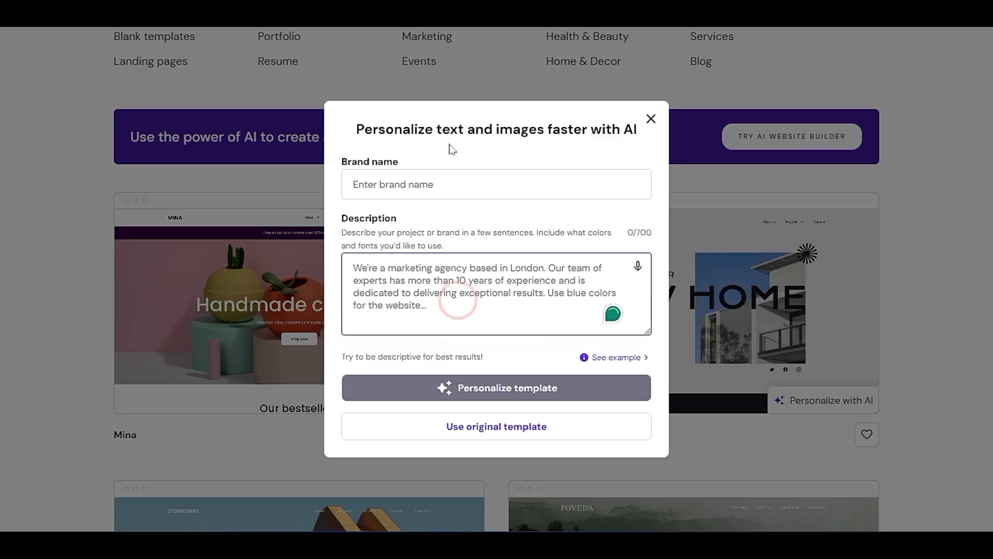
left_click(478, 270)
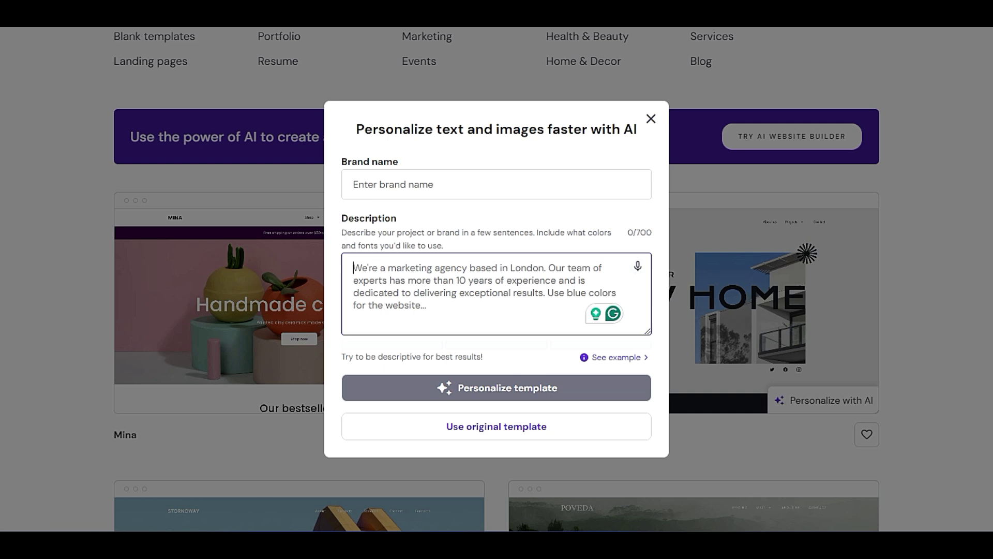
left_click(509, 173)
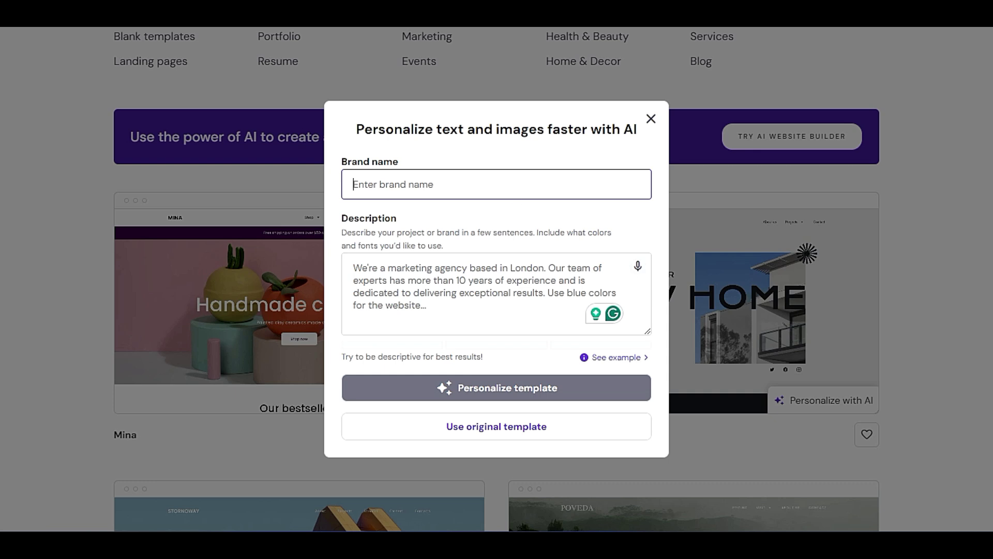
type("Preet")
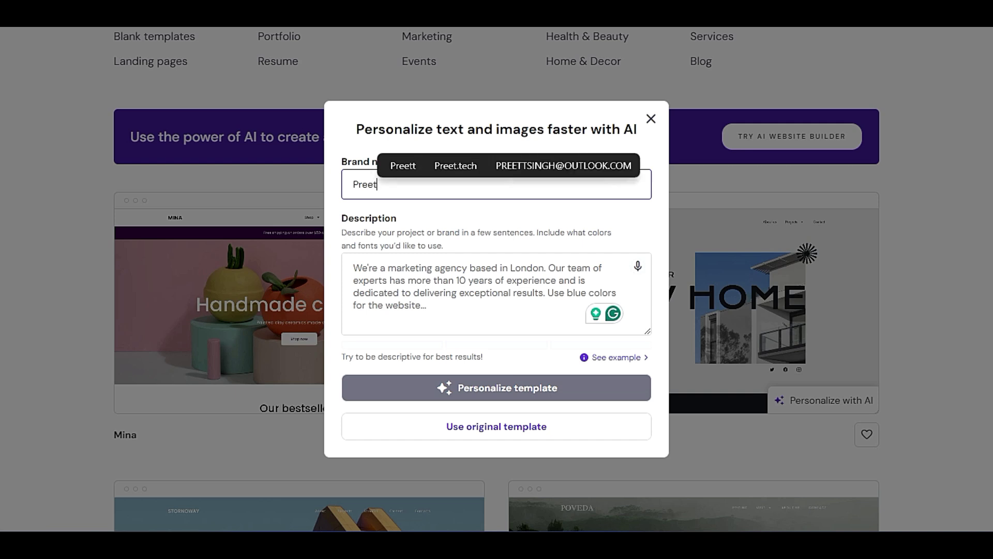
type(" tech")
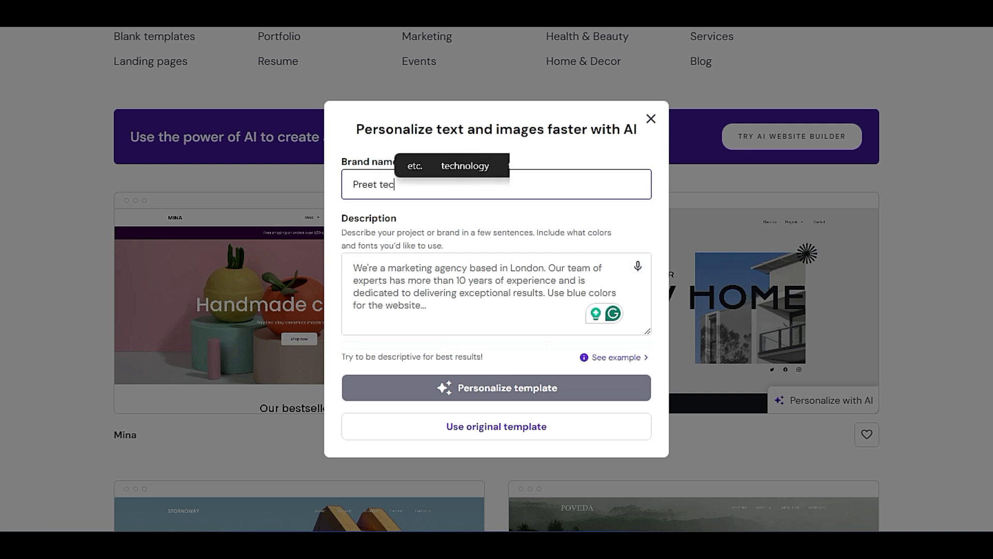
Enter the brand description "we are digital marketing company, and we offer services like, web designing, SEO, e-commerce etc"
left_click(455, 275)
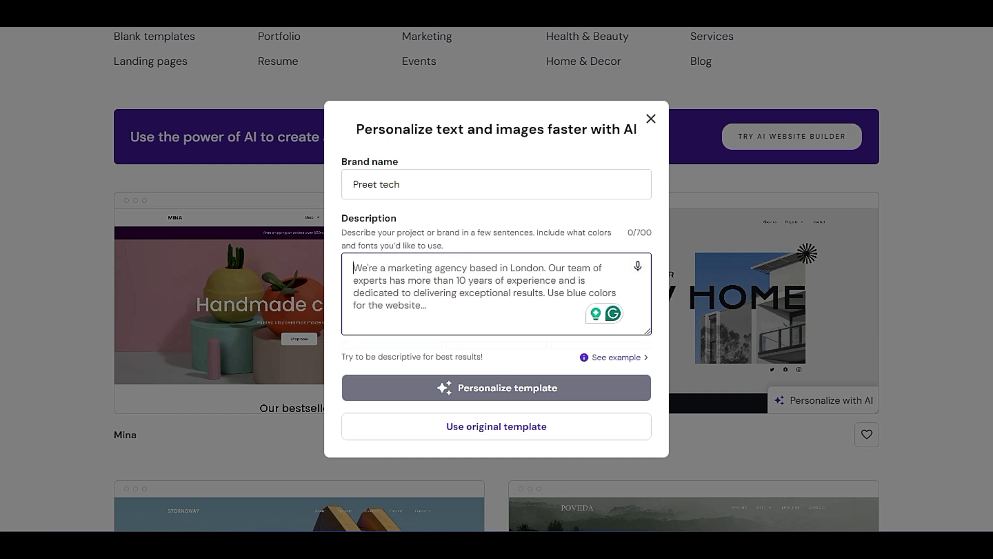
type("we are")
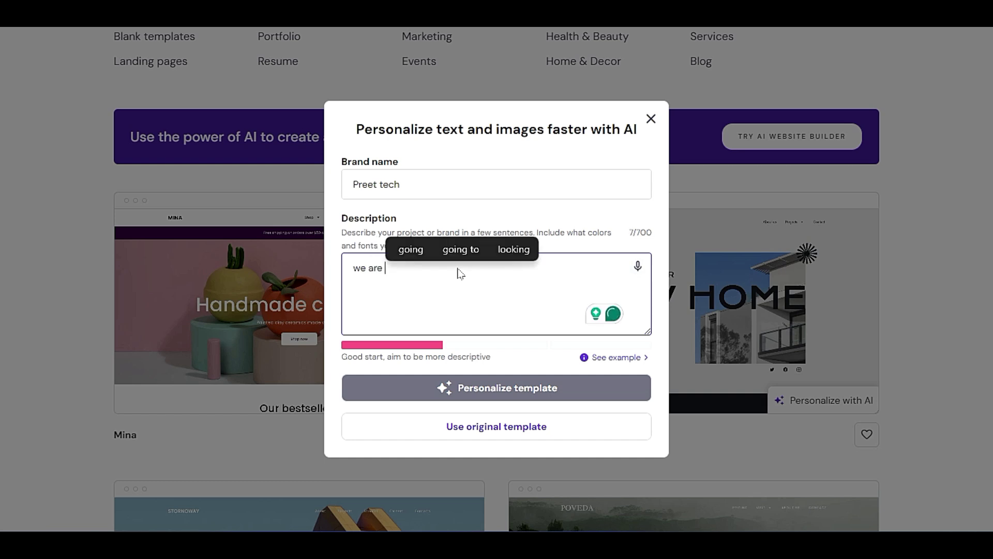
type(" digig")
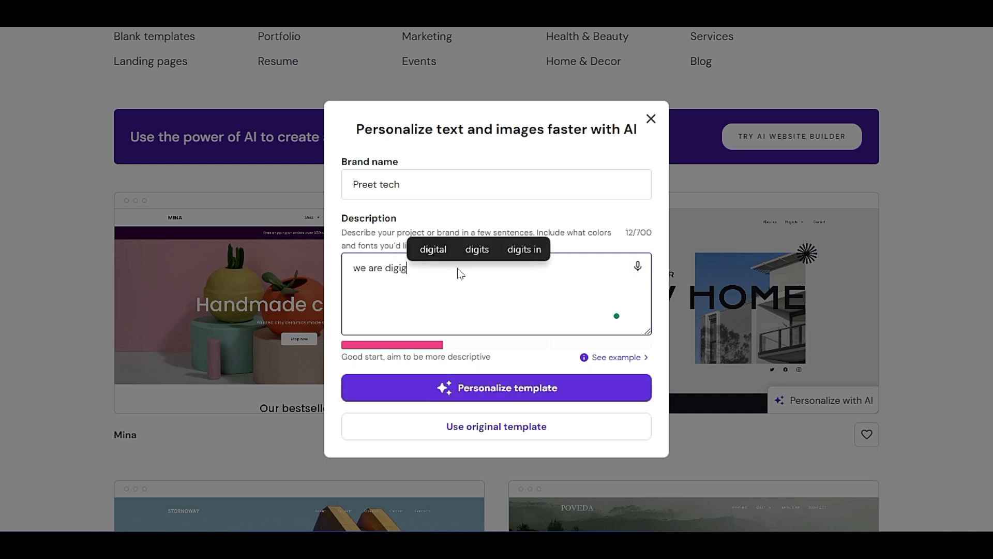
key("BackSpace")
type("tal ma")
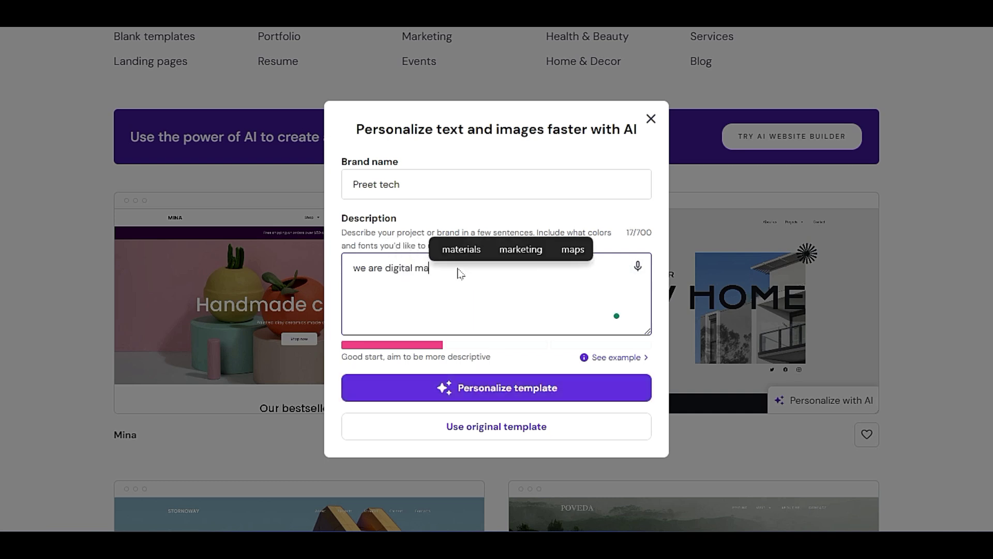
type("rketing av")
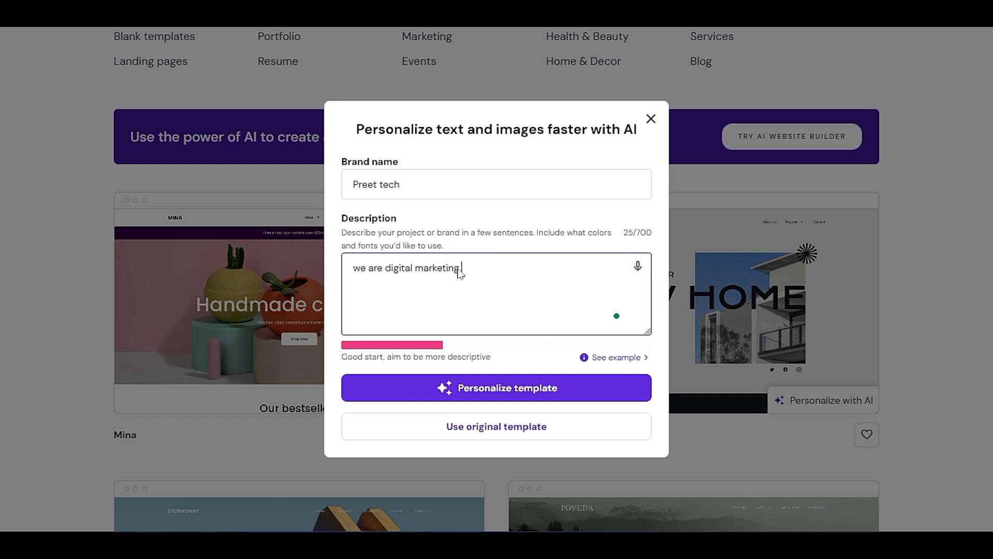
key("BackSpace")
key("BackSpace")
type("compan")
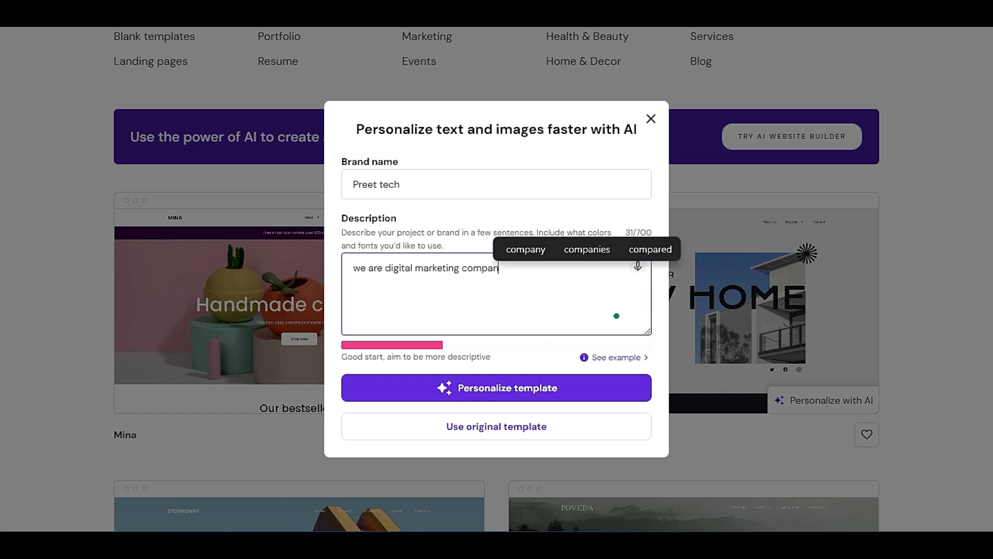
type("y, and we o")
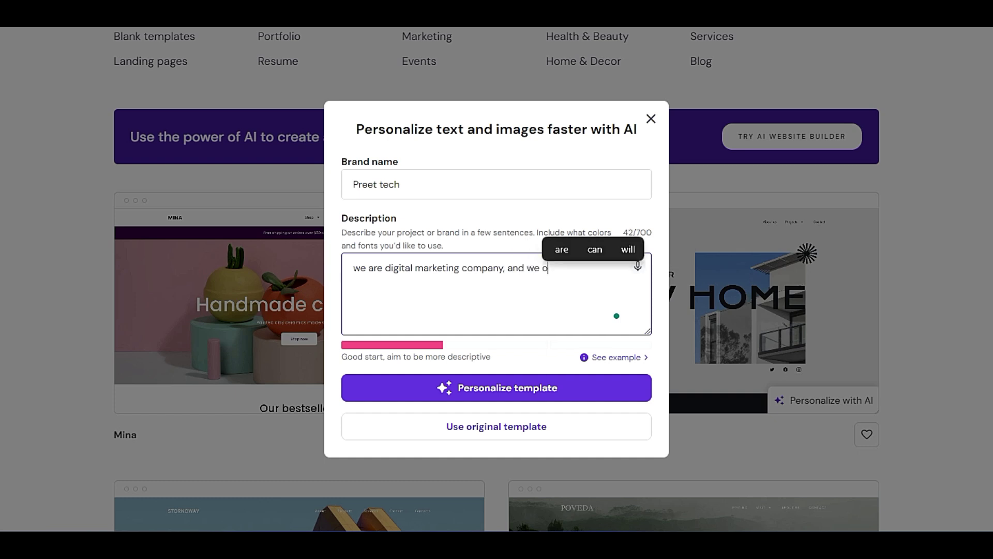
type("ffer servic")
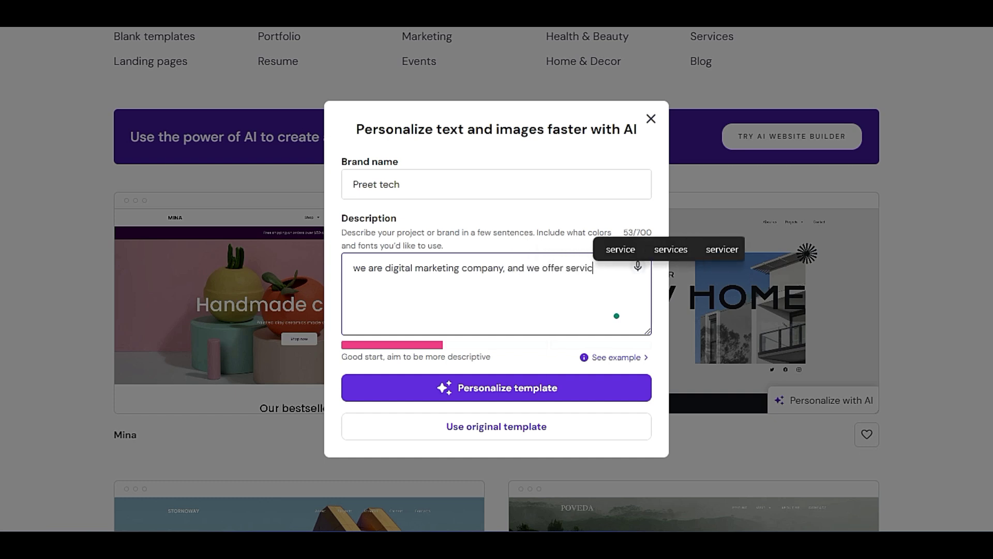
type("es like, web designi")
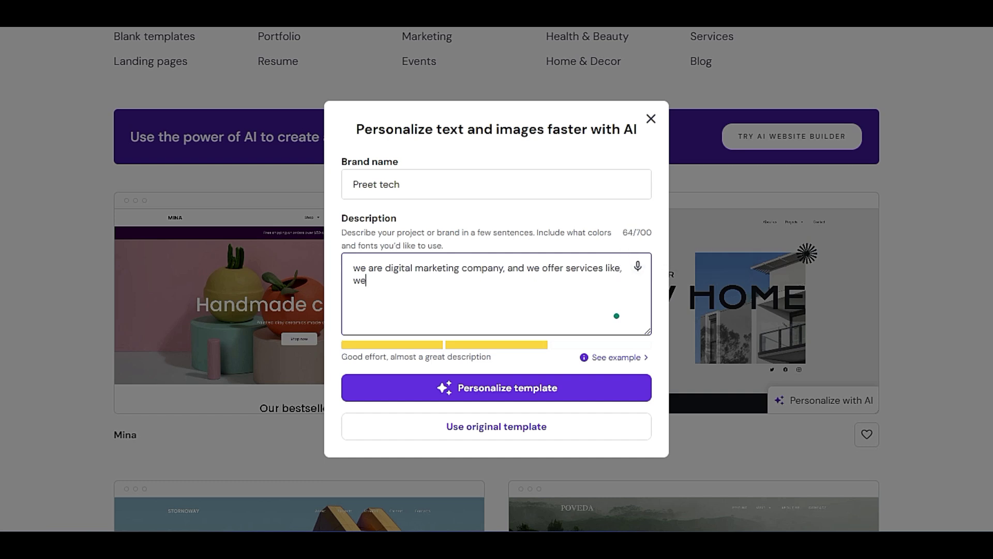
type("ng")
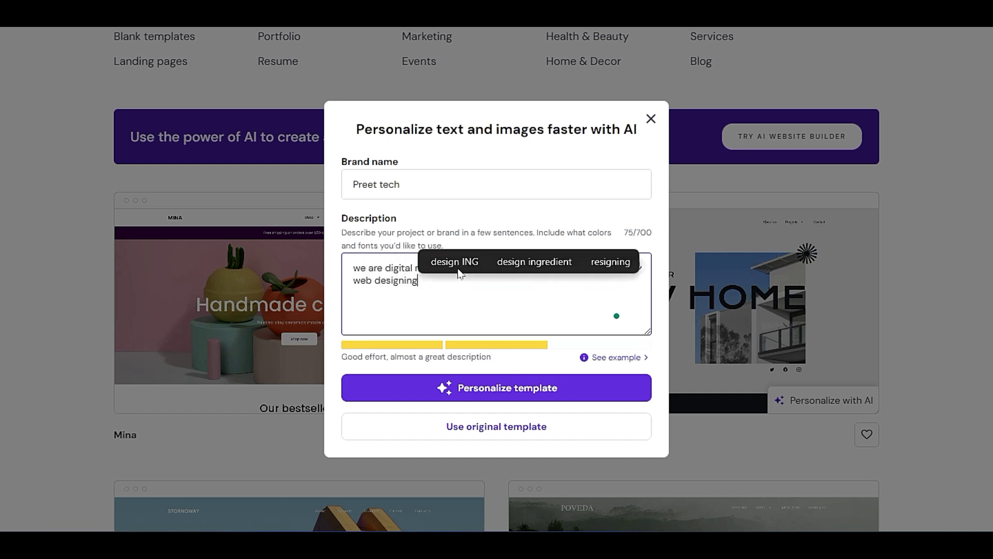
type(", SEO, e")
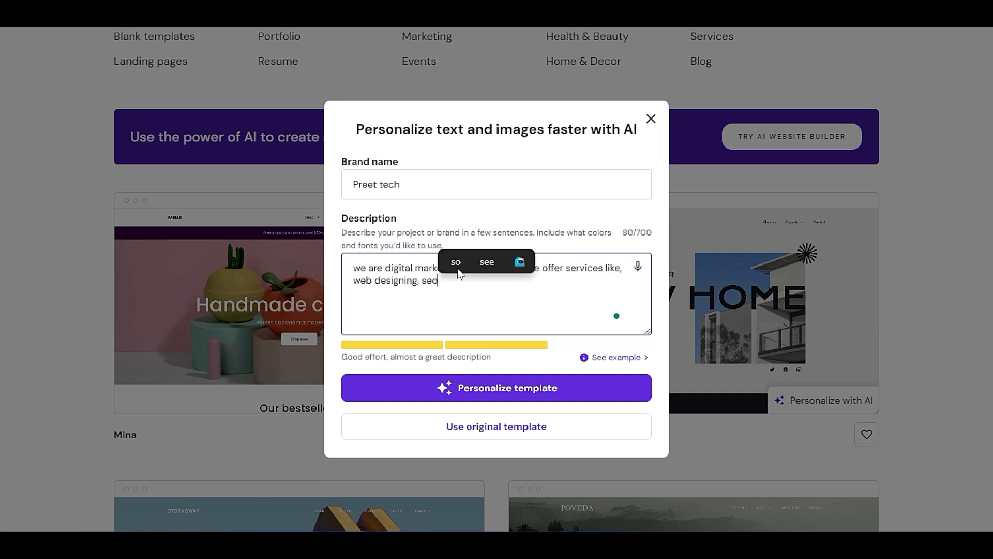
type("commerce")
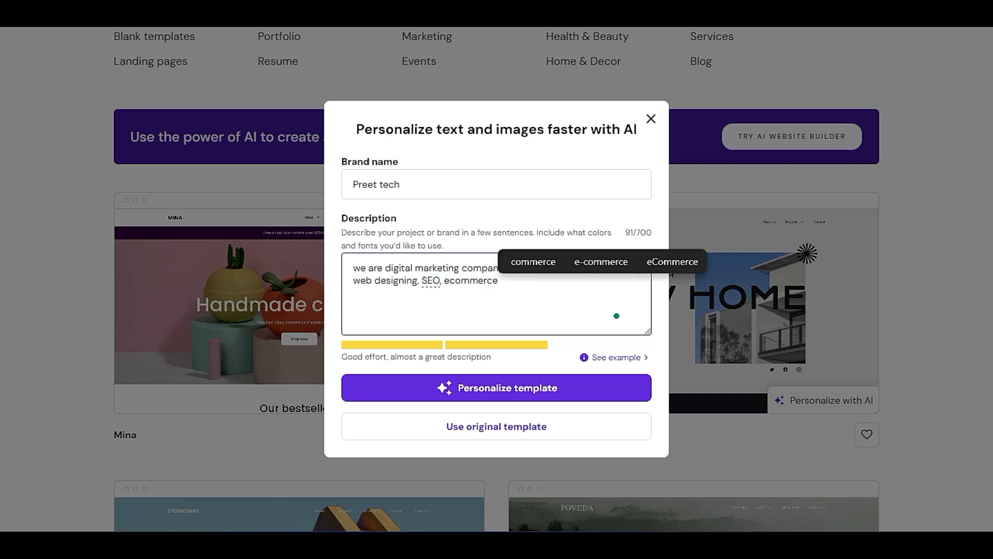
key("Up")
key("Right")
key("Return")
type("et")
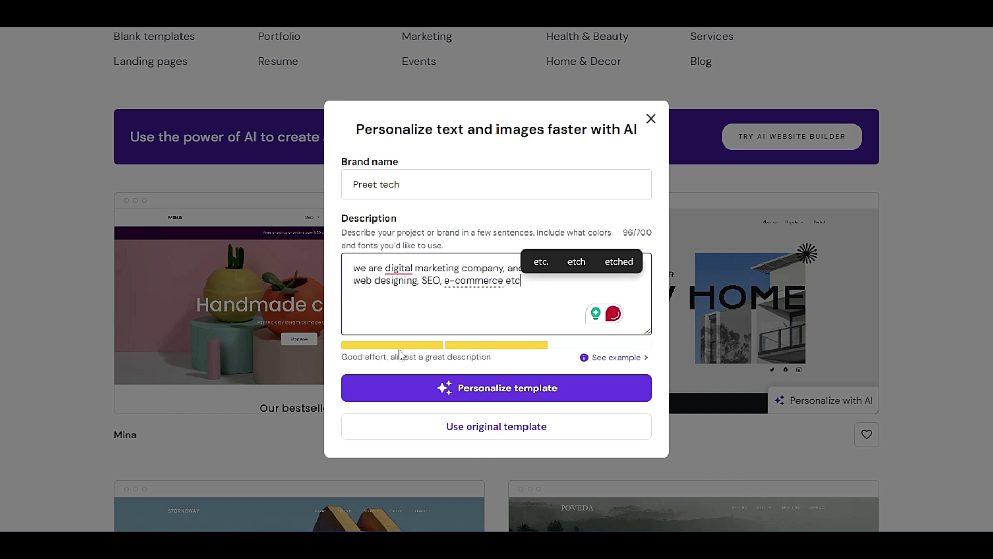
Accept the suggested corrections "a digital", "e-commerce, etc" and "like" without a comma in the description, and personalize the template
left_click_drag(340, 357, 492, 357)
double_click(349, 356)
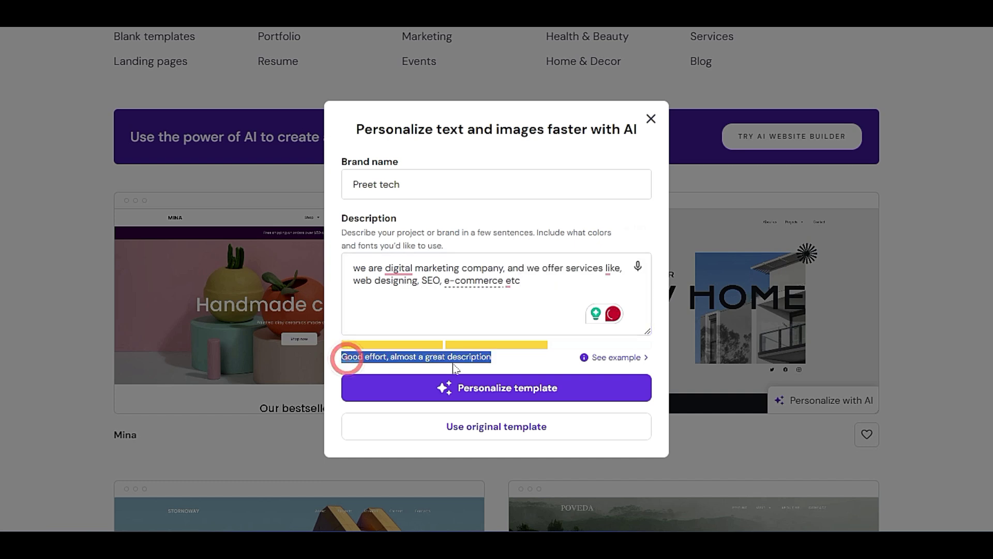
mouse_move(398, 268)
left_click(412, 309)
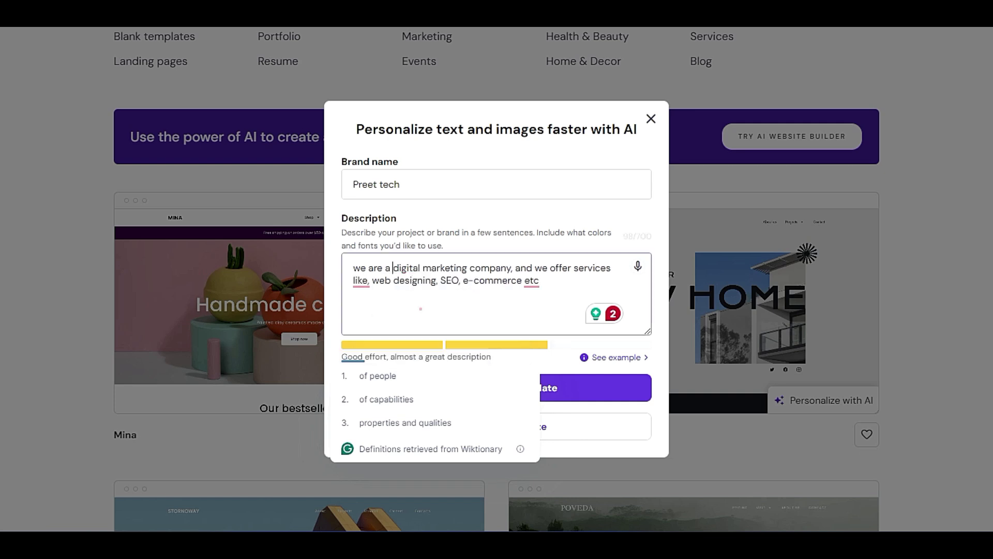
left_click(540, 309)
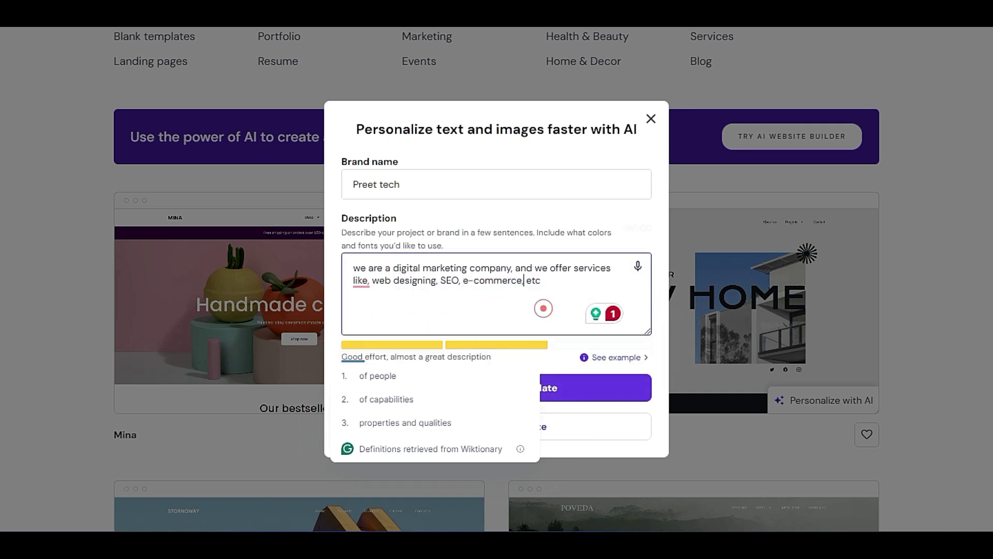
left_click(374, 305)
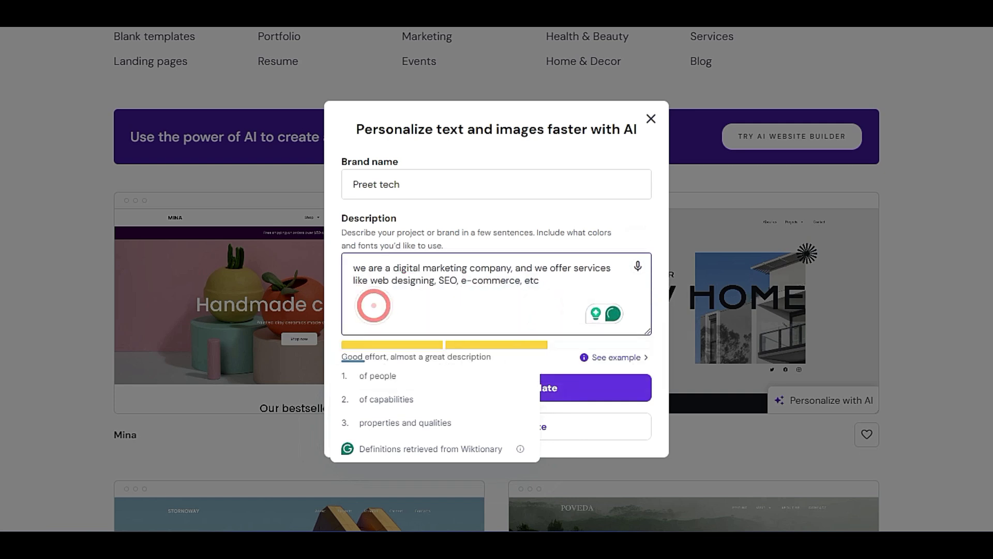
left_click(555, 362)
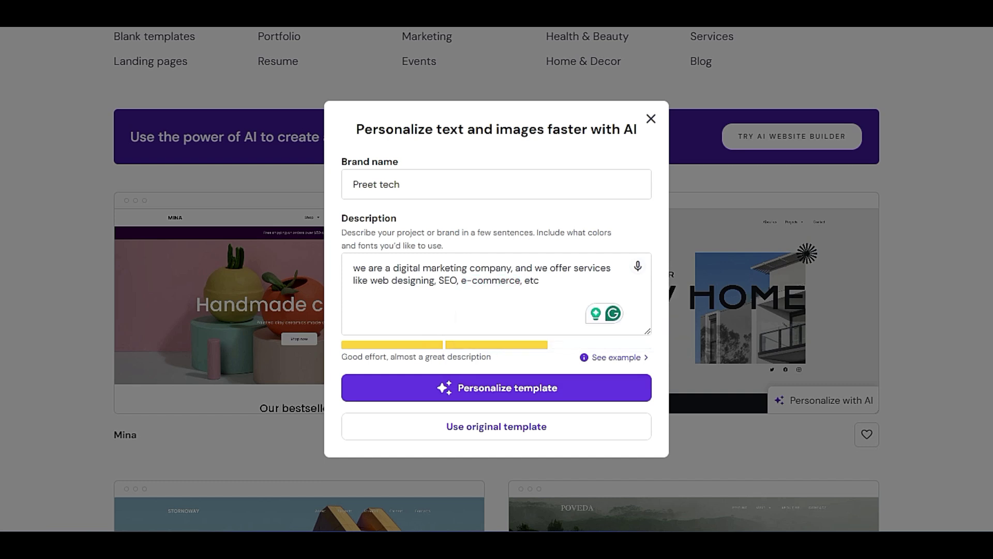
left_click(489, 391)
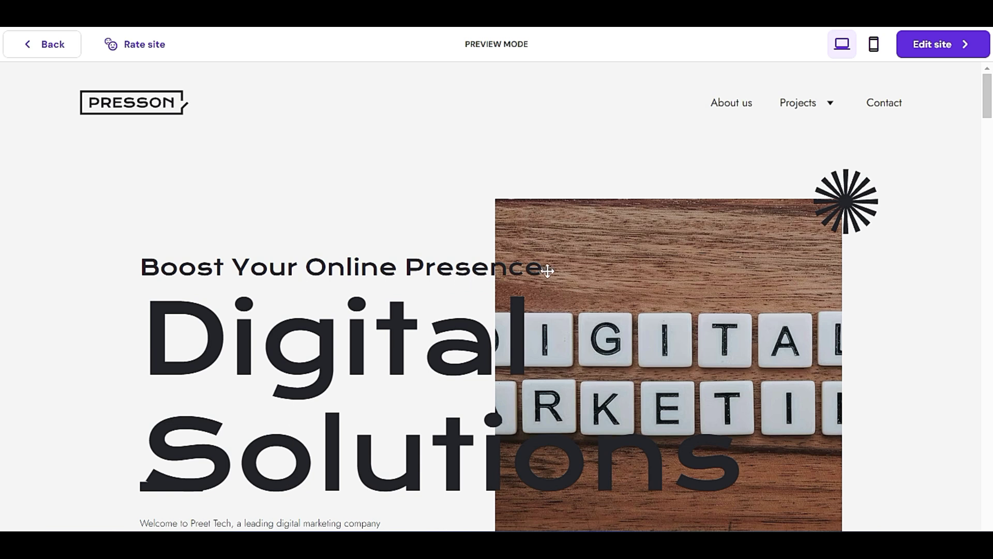
Examine the generated home page's hero, services, Digital Marketing and Client Success Stories sections in the site preview
scroll(362, 288, "down", 2)
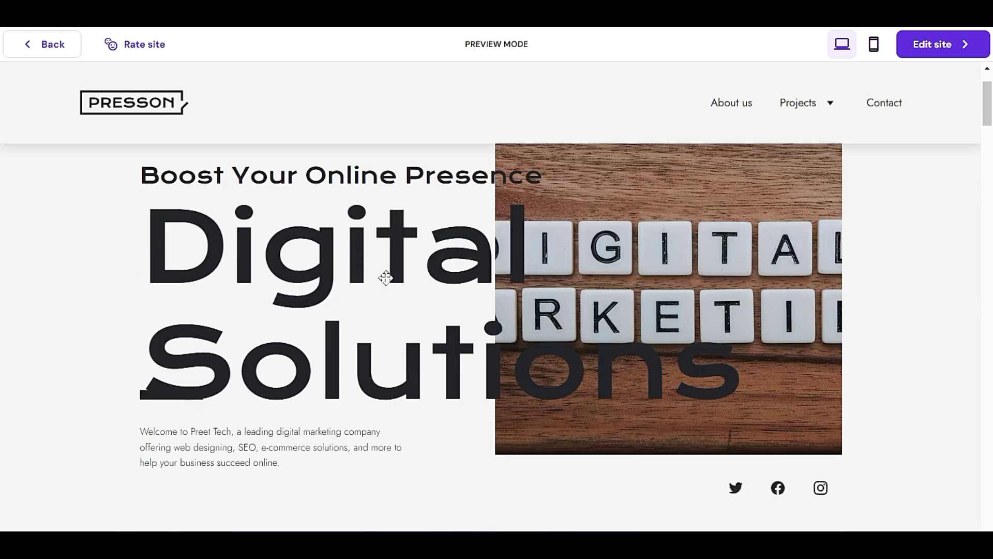
scroll(656, 347, "down", 5)
scroll(655, 348, "up", 5)
scroll(542, 280, "down", 8)
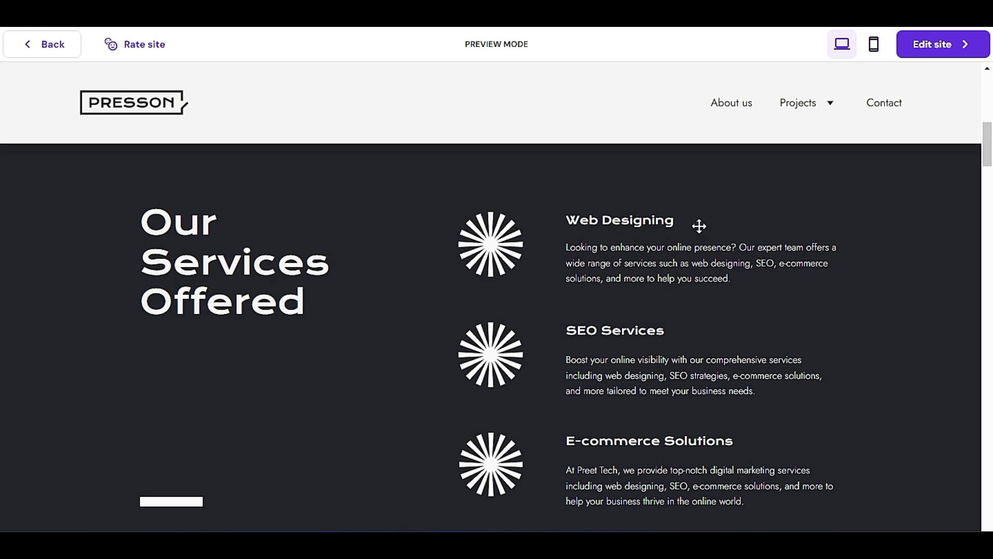
scroll(645, 322, "down", 3)
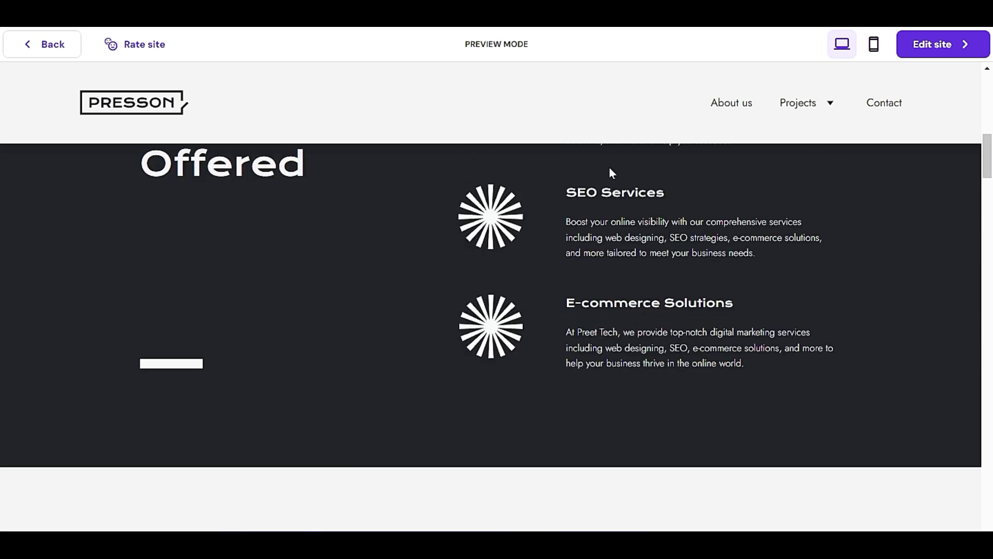
scroll(613, 179, "down", 4)
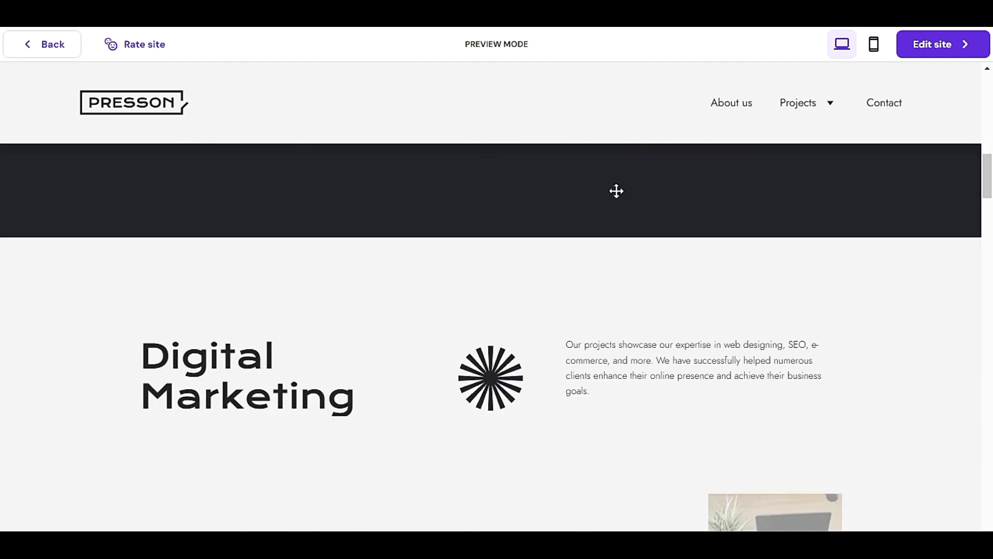
scroll(617, 194, "down", 3)
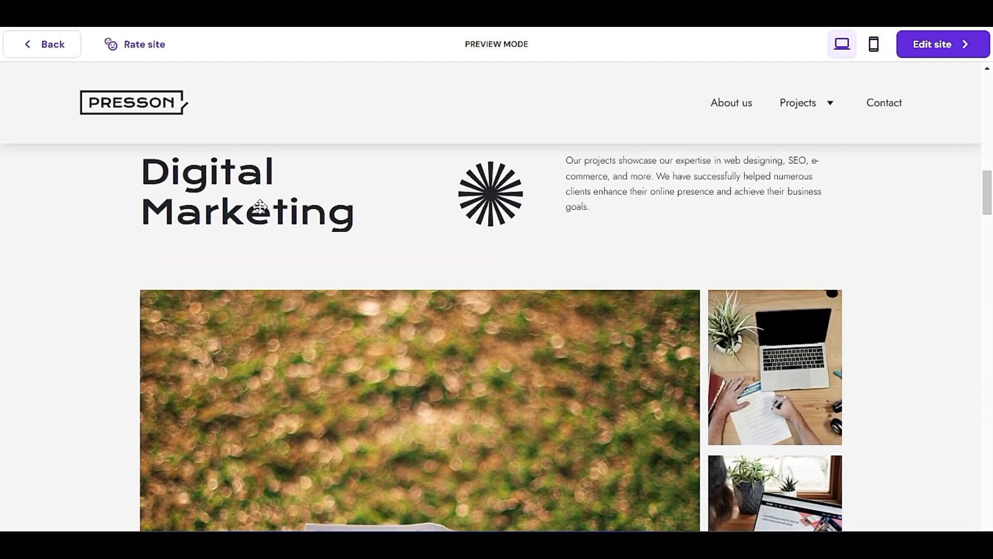
scroll(647, 206, "down", 4)
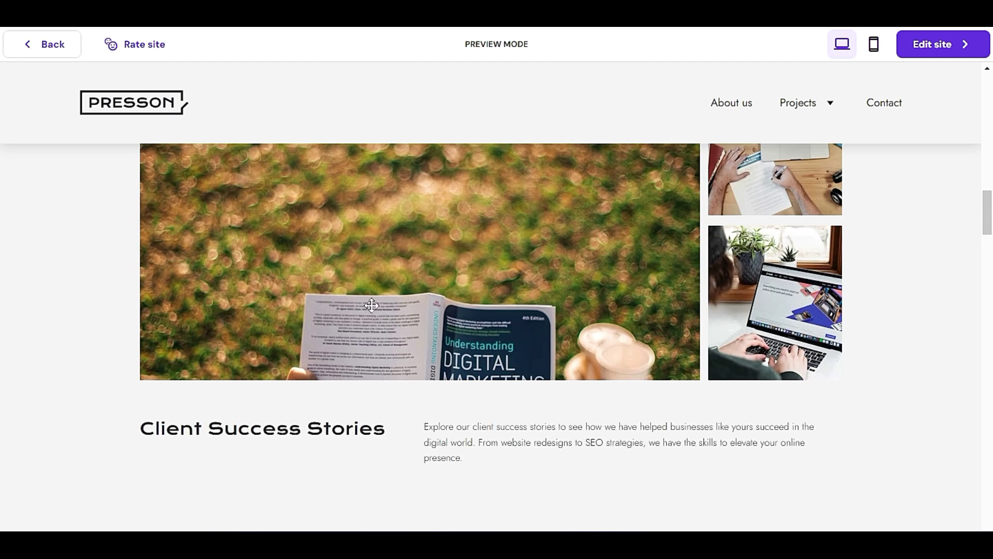
scroll(693, 253, "down", 3)
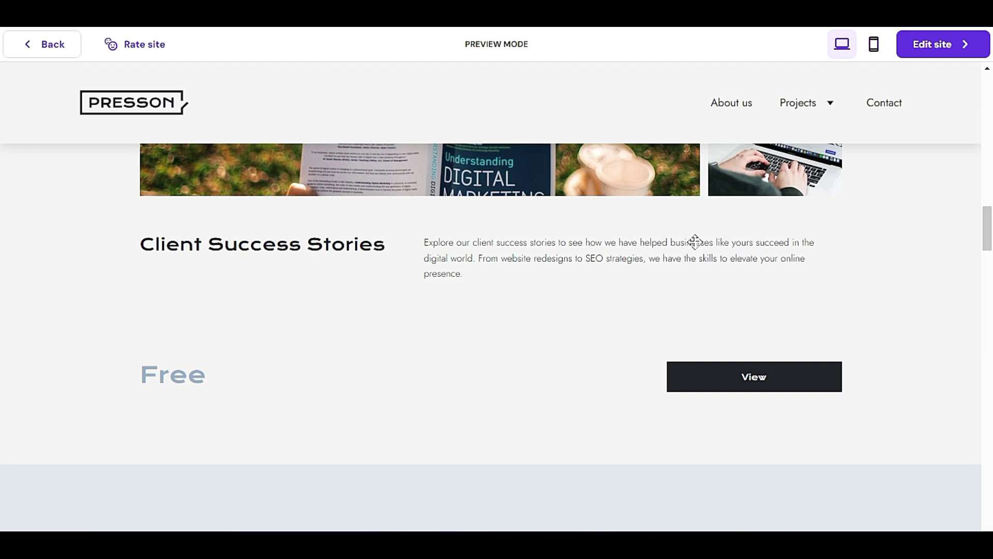
Examine the Our Projects Showcase, Happy Clients and Our Process sections of the previewed home page
scroll(432, 281, "down", 3)
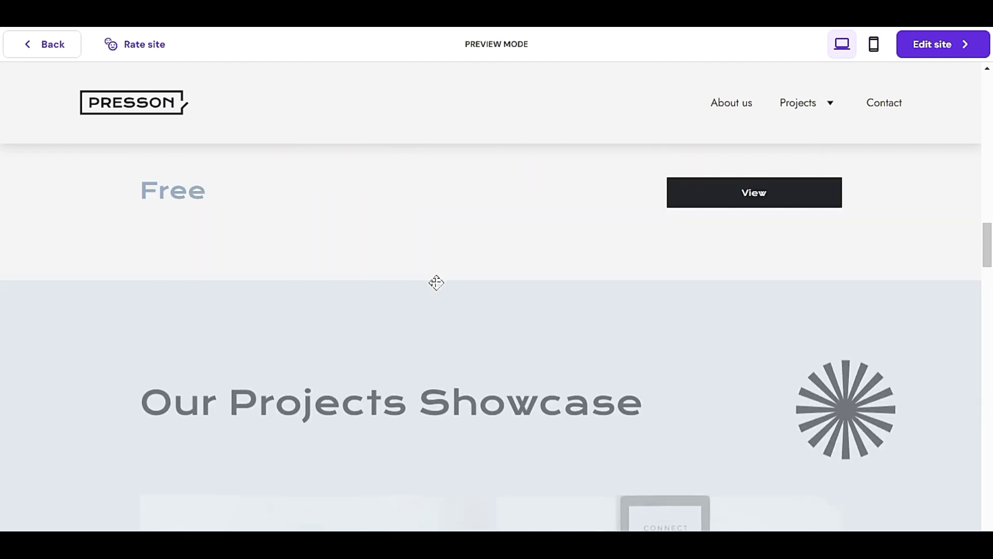
scroll(437, 281, "down", 2)
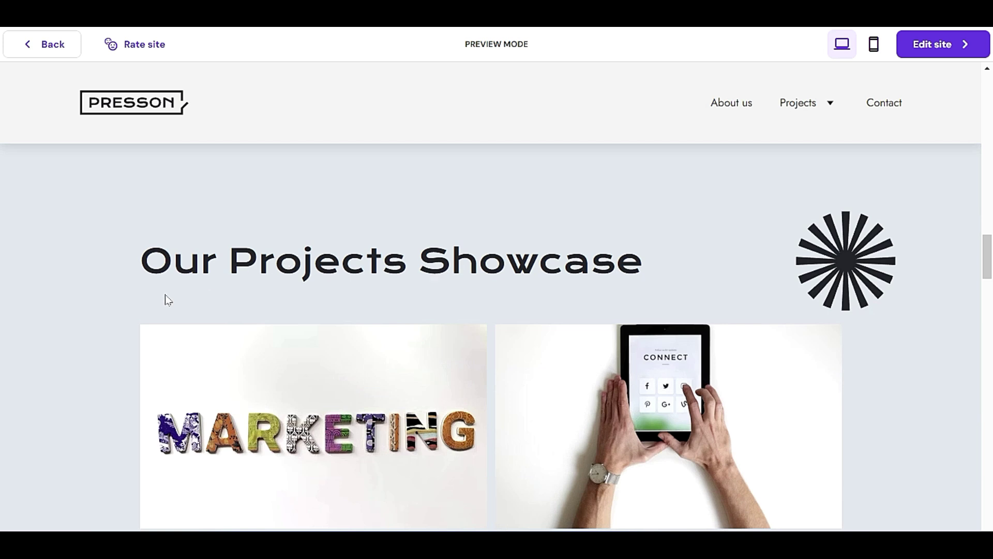
scroll(111, 311, "down", 2)
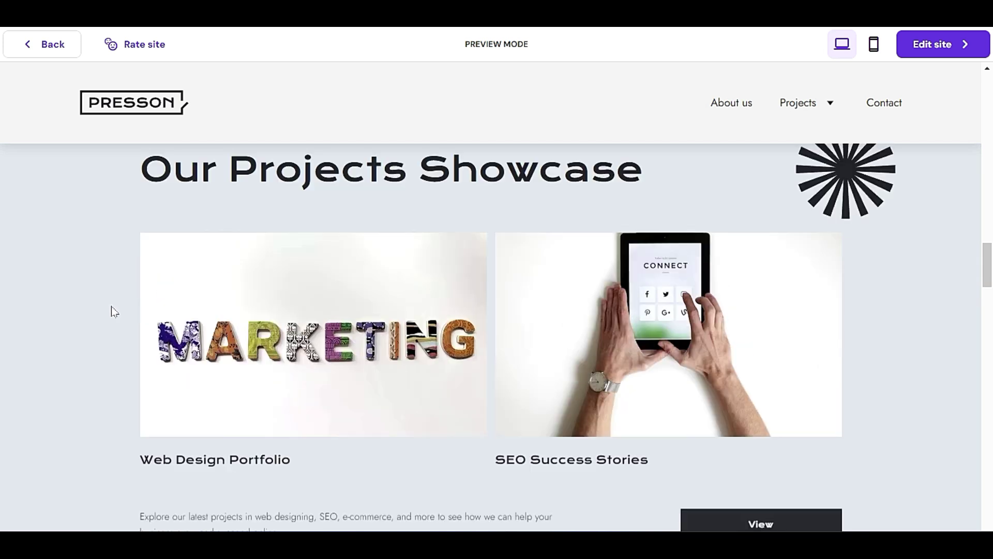
scroll(114, 309, "up", 1)
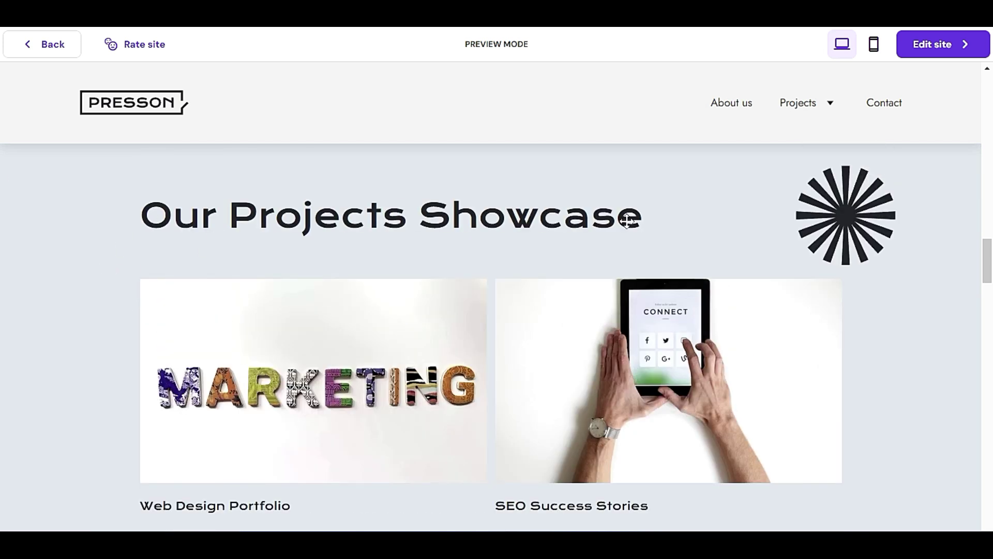
scroll(660, 237, "down", 4)
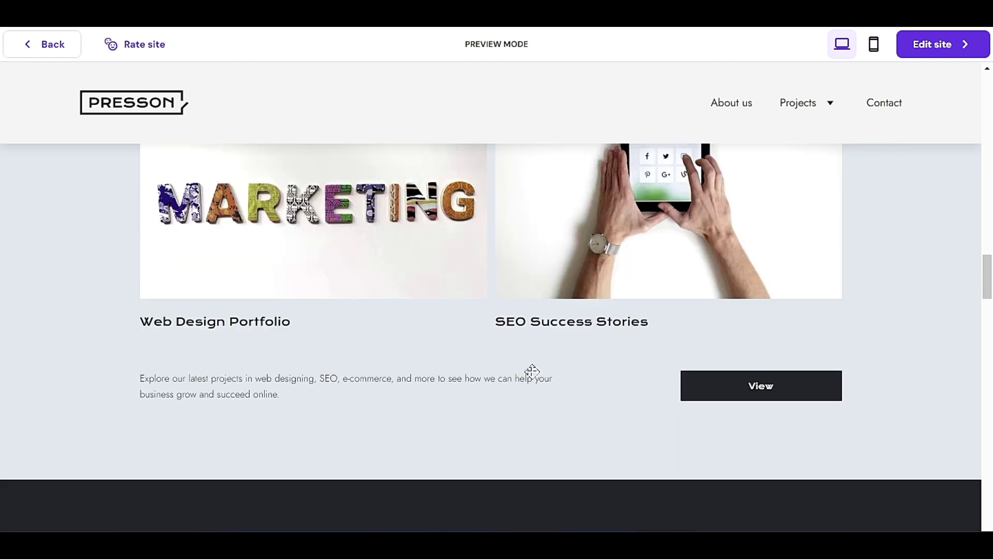
scroll(532, 371, "down", 5)
scroll(532, 370, "down", 4)
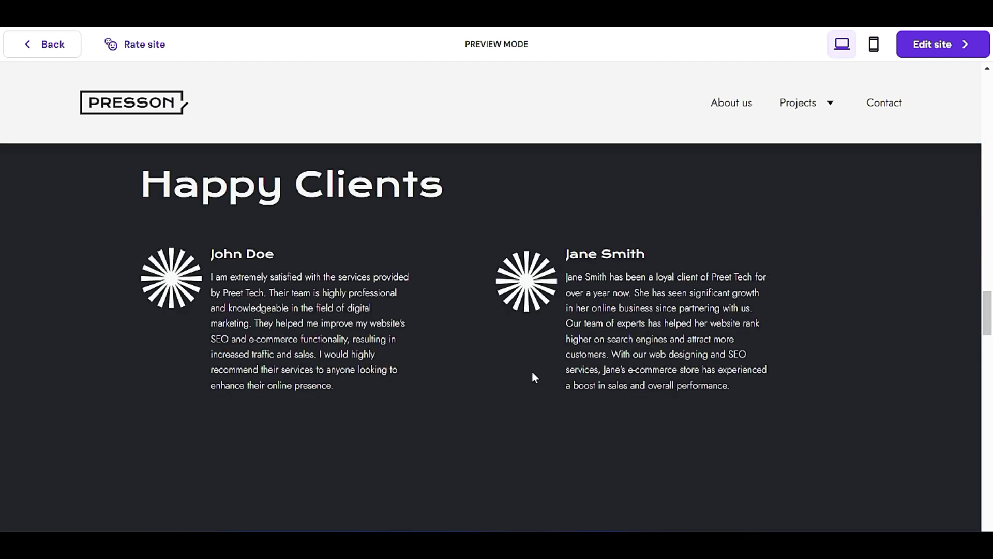
scroll(532, 371, "down", 2)
scroll(532, 375, "up", 2)
scroll(371, 370, "down", 4)
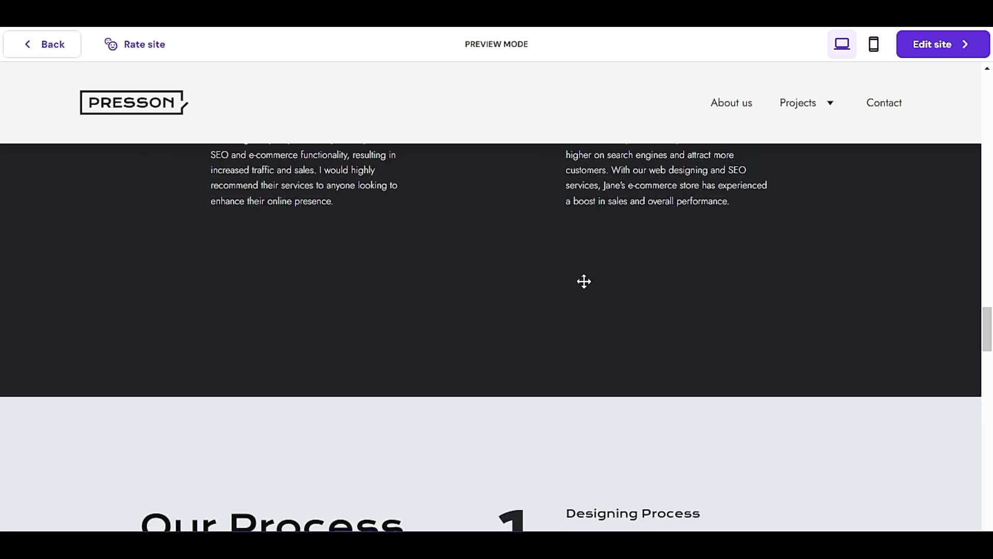
scroll(584, 281, "down", 7)
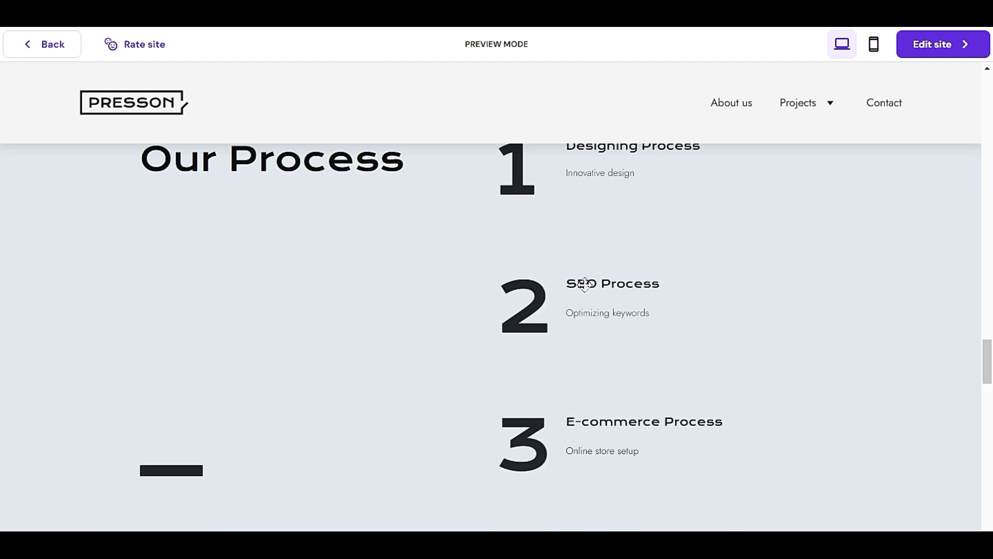
scroll(584, 284, "up", 1)
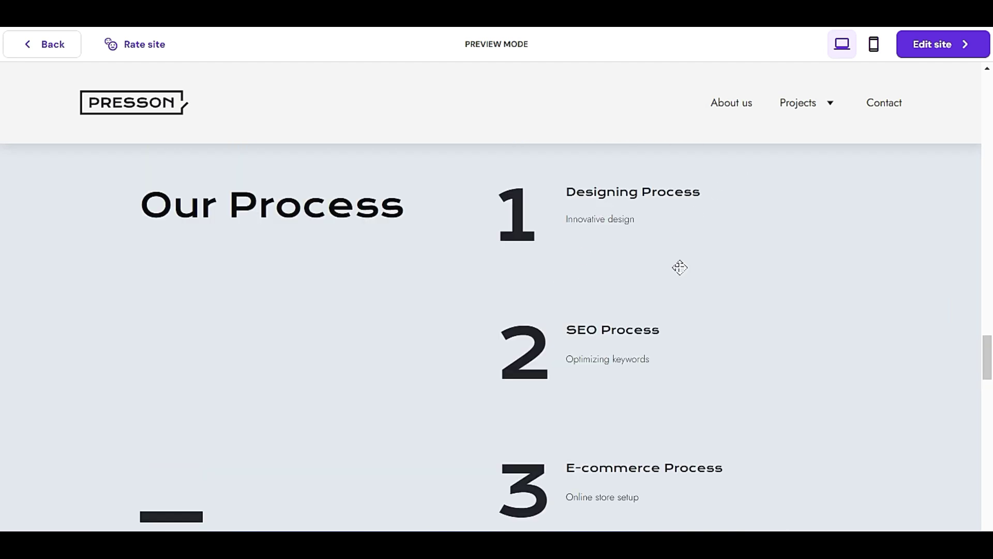
Examine the rest of the previewed home page: the process steps, the team section, the contact form and the footer
scroll(789, 348, "down", 2)
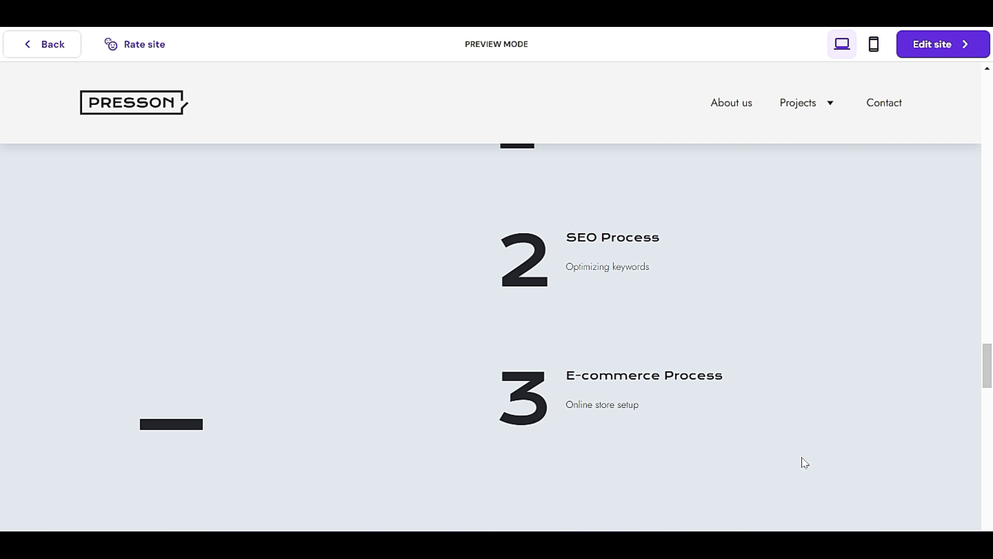
scroll(724, 403, "down", 3)
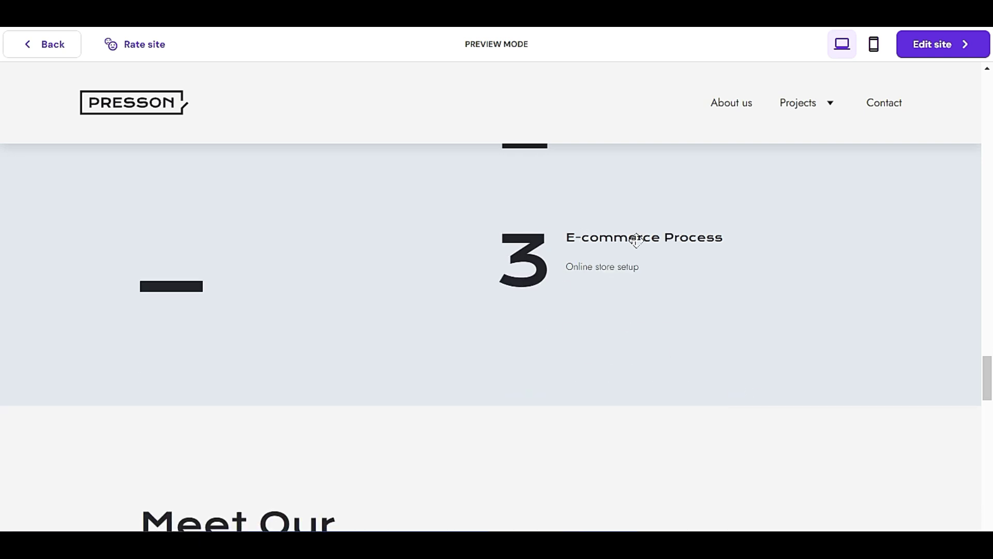
left_click_drag(632, 236, 381, 248)
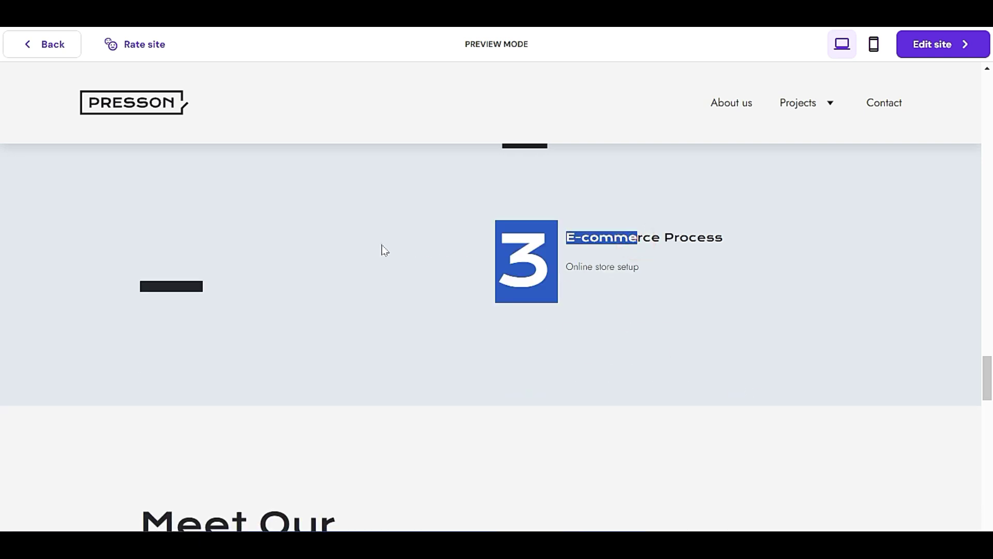
left_click(381, 245)
scroll(418, 356, "down", 4)
scroll(418, 356, "down", 15)
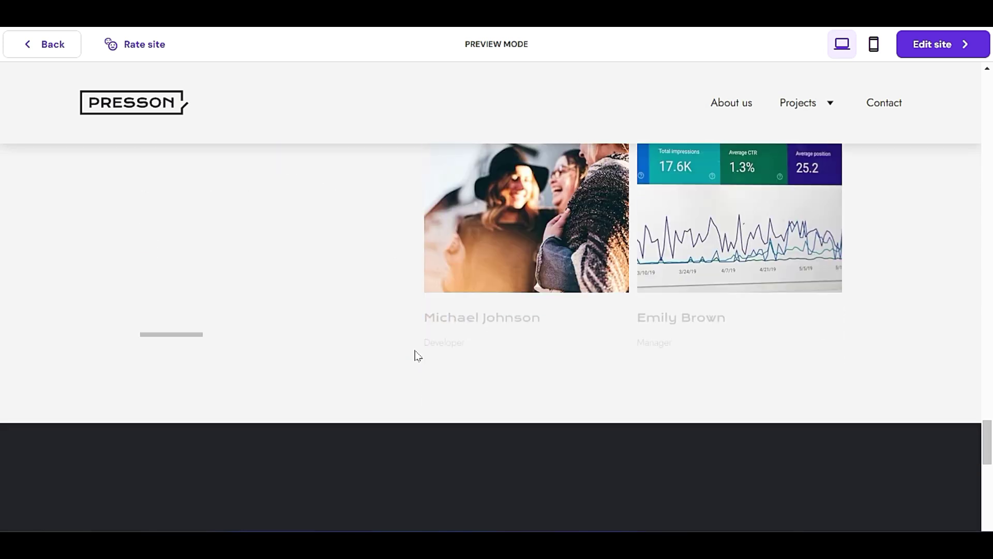
scroll(418, 356, "down", 12)
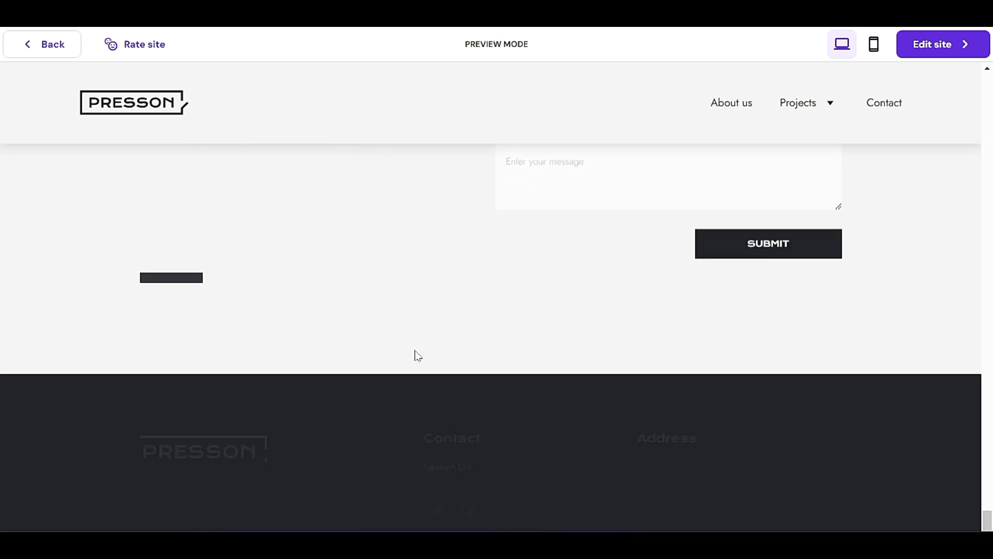
scroll(418, 356, "up", 5)
scroll(418, 356, "down", 4)
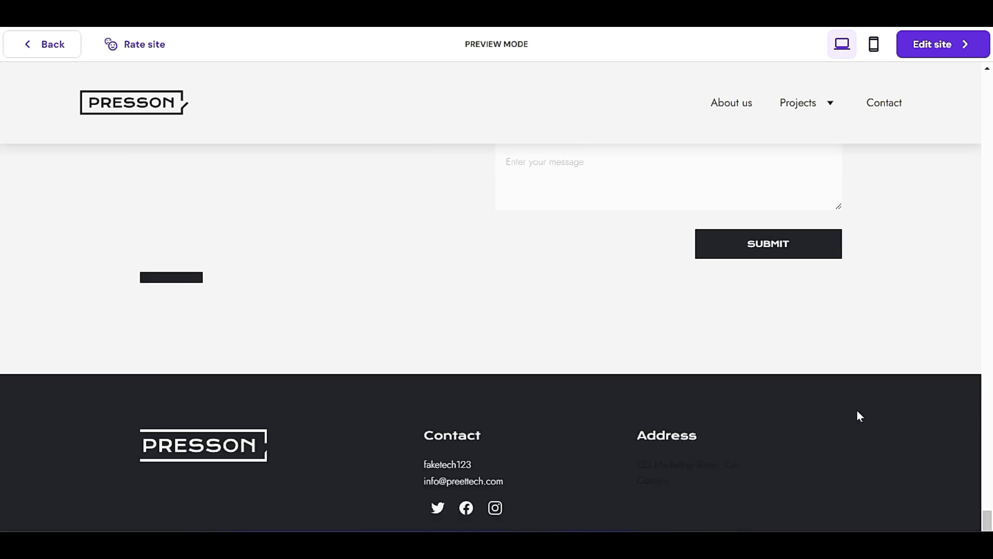
Return to the beginning of the previewed home page and open the generated site for editing
scroll(563, 424, "up", 15)
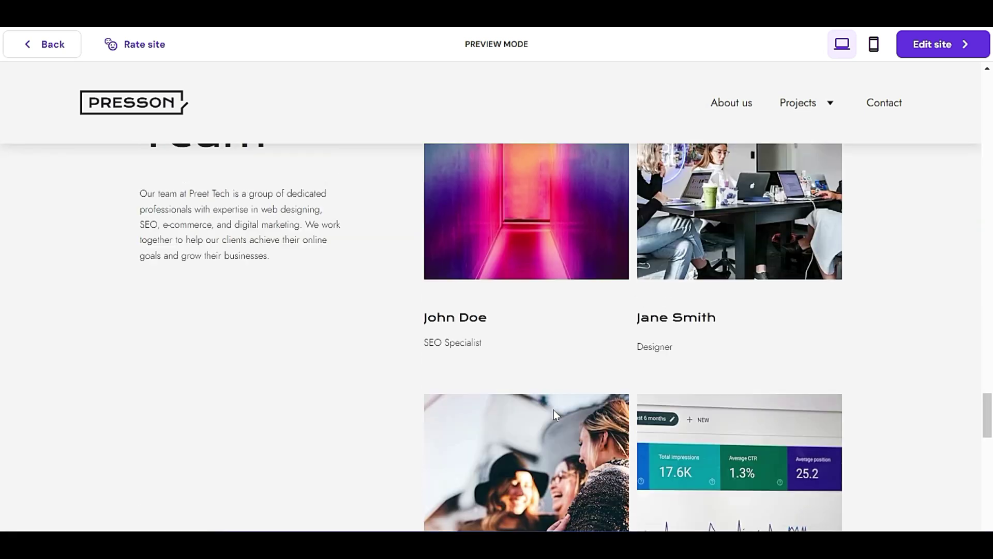
scroll(546, 407, "up", 15)
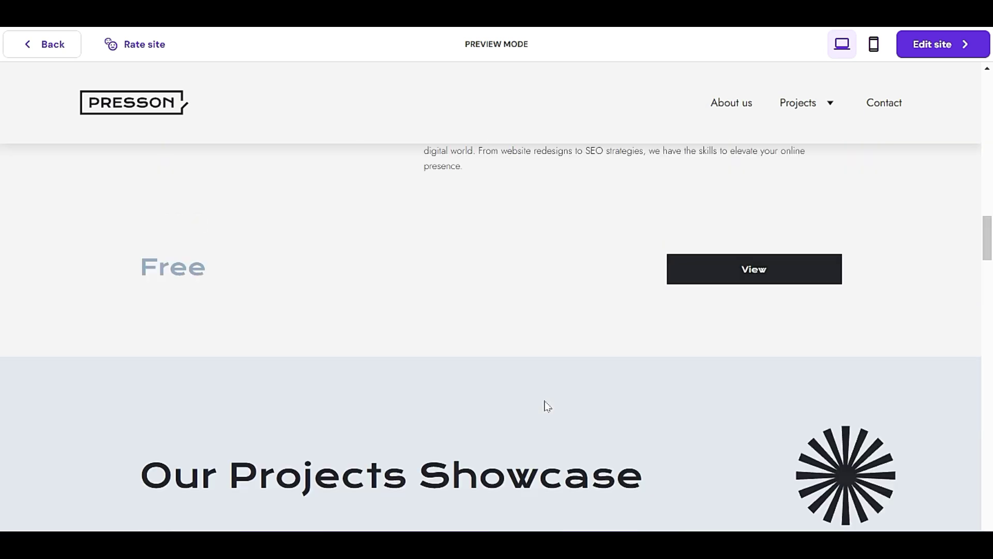
scroll(541, 404, "up", 15)
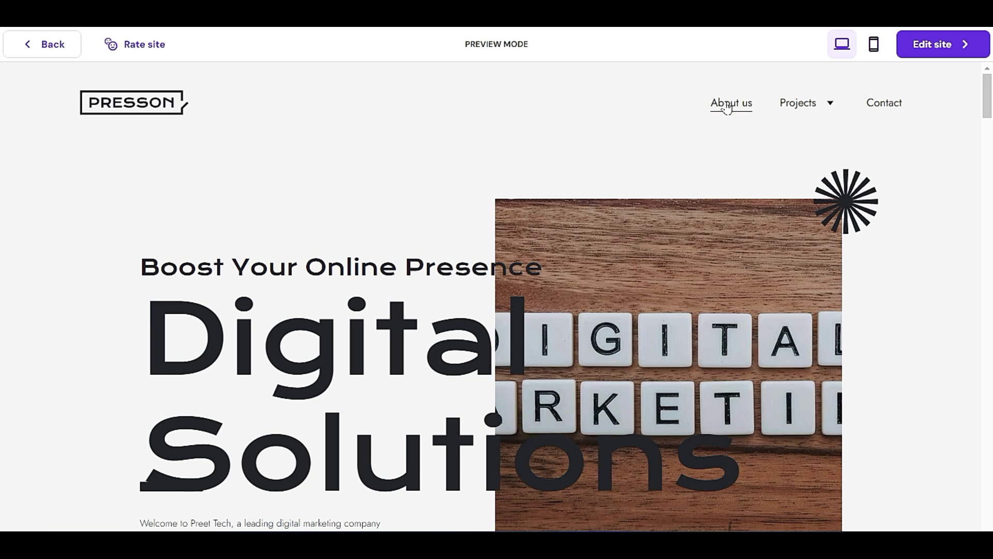
mouse_move(808, 108)
left_click(926, 45)
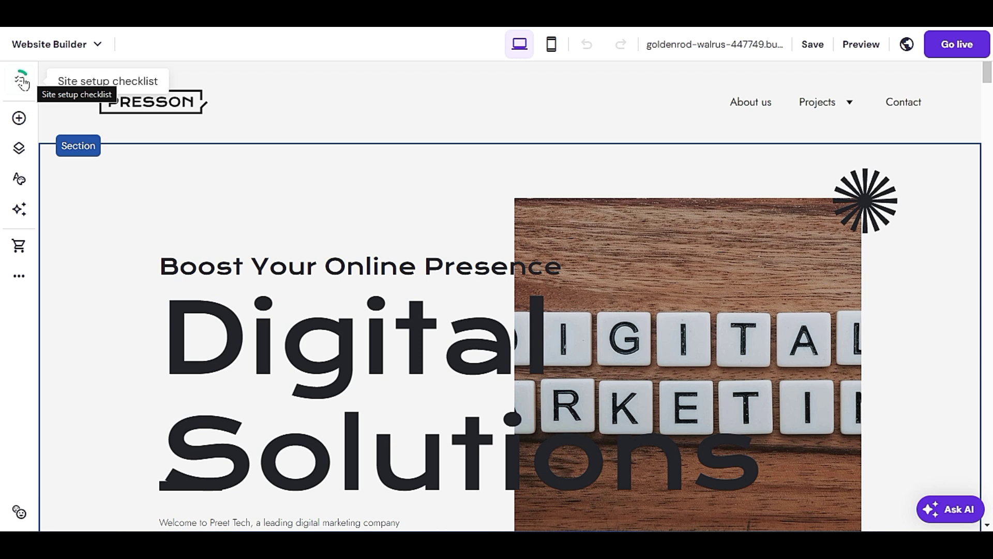
Examine the website manager dashboard's setup progress, tips and analytics, dismiss the survey, and return to editing the site
left_click(36, 47)
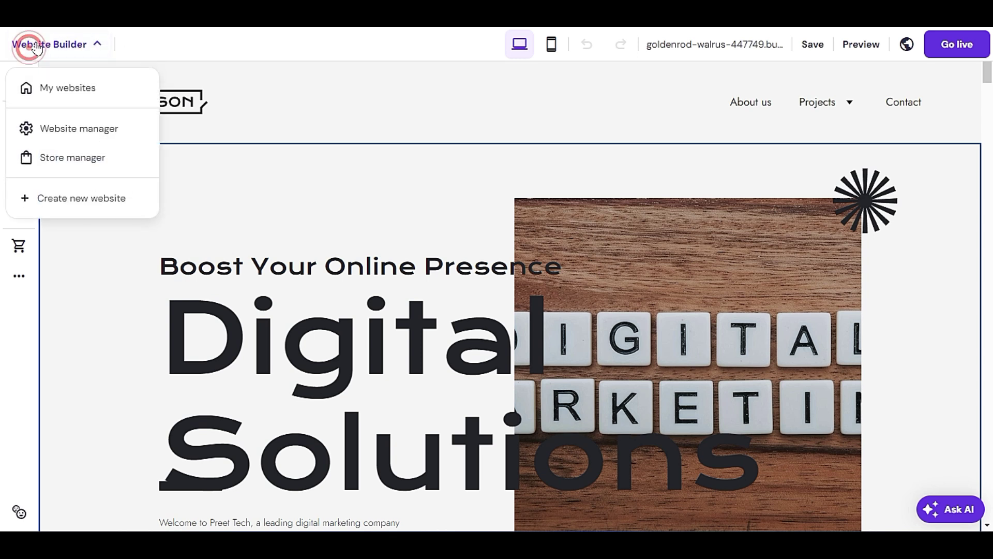
left_click(37, 46)
left_click(35, 46)
left_click(58, 131)
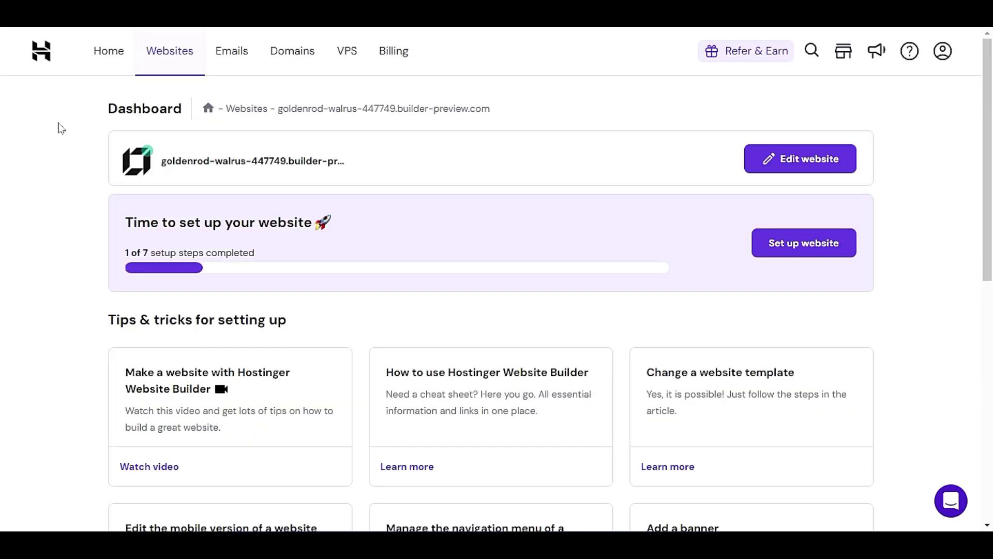
scroll(61, 128, "down", 3)
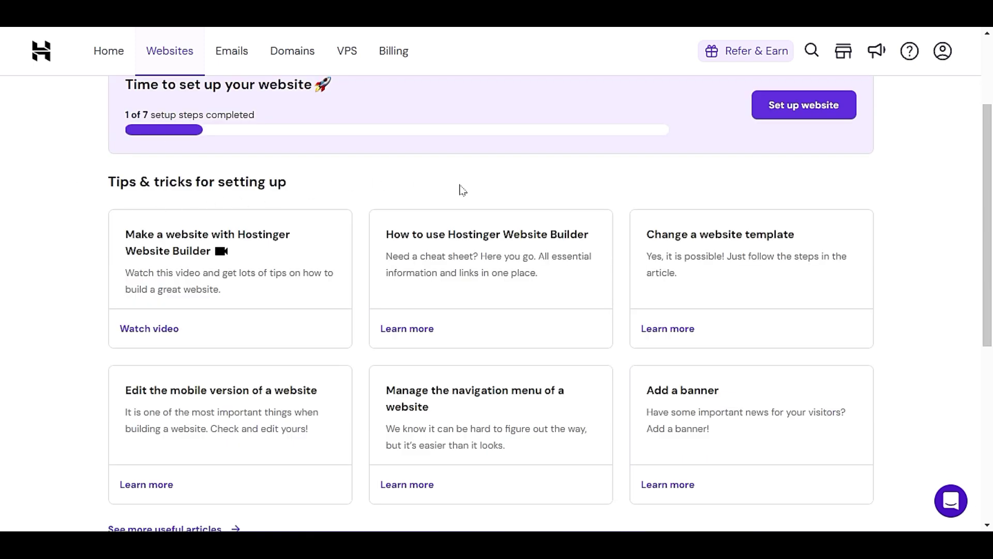
scroll(577, 290, "down", 7)
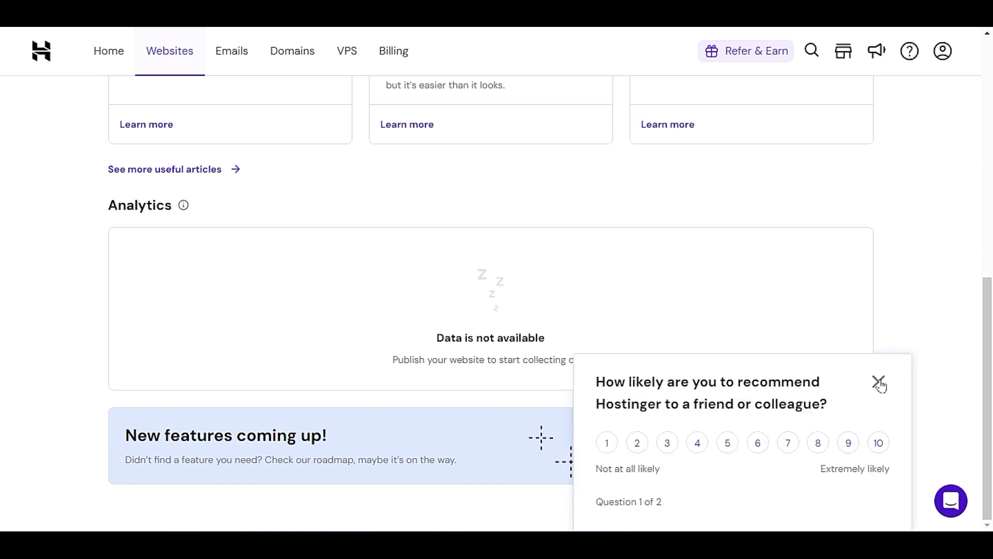
left_click(879, 383)
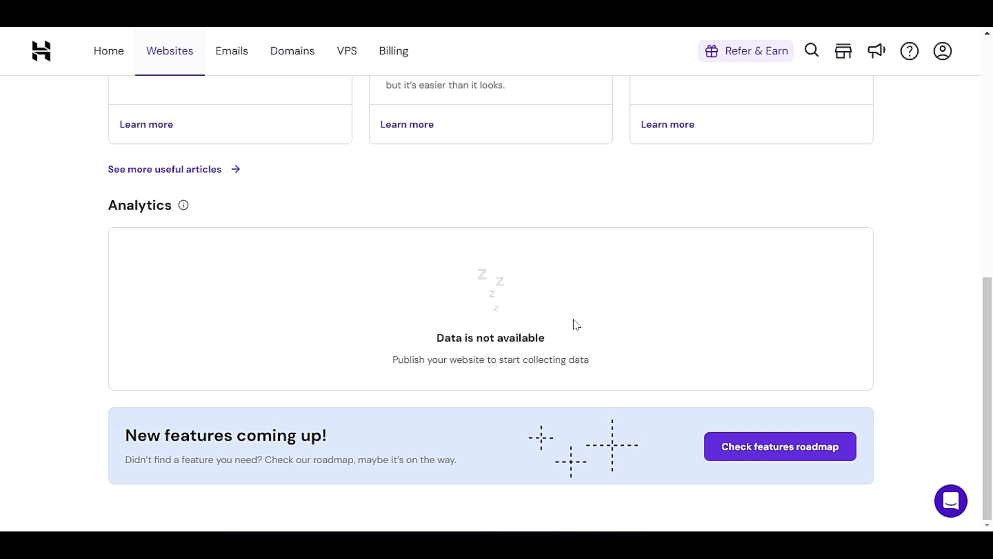
scroll(576, 325, "up", 7)
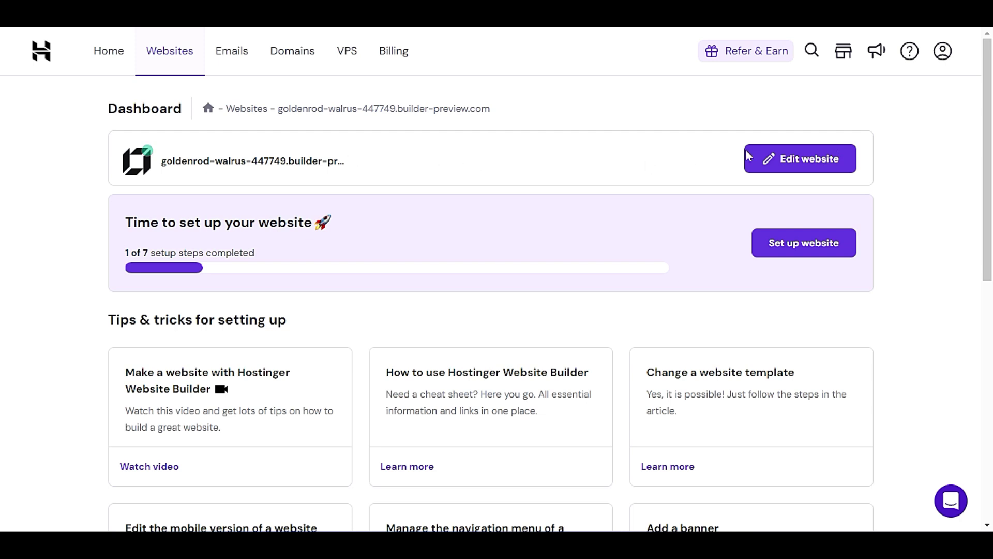
left_click(812, 161)
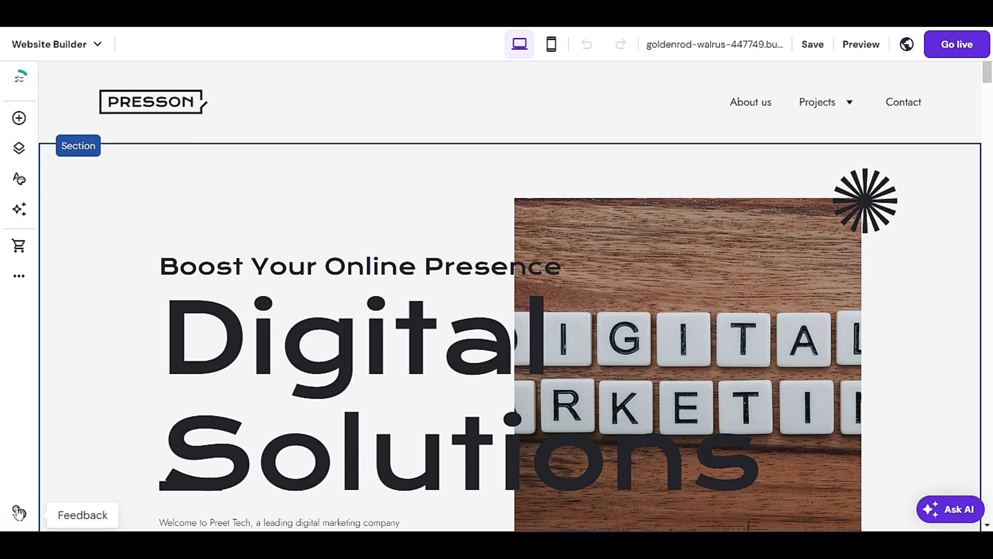
Look over the editor's additional site options, examine the site setup checklist's tasks and other tips, and close the checklist
left_click(20, 280)
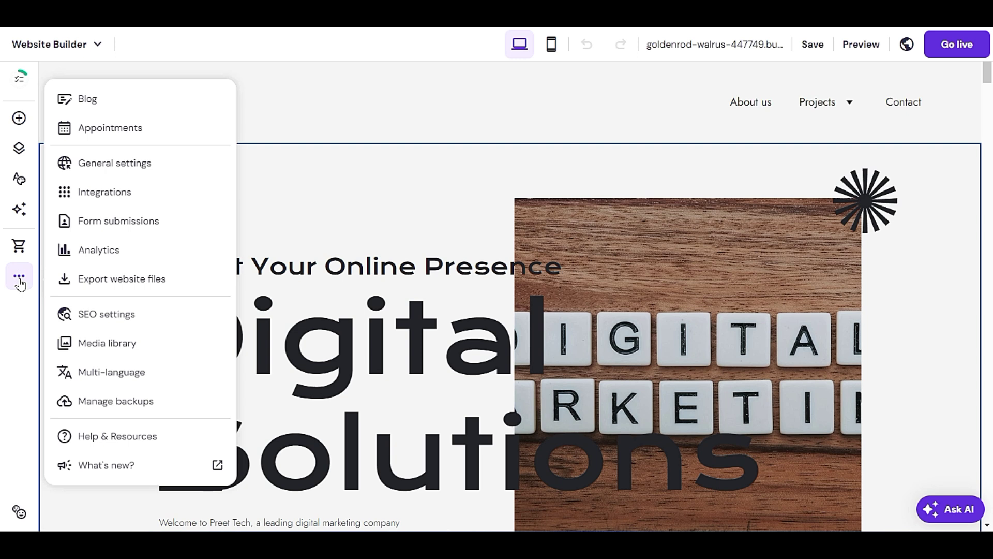
left_click(20, 279)
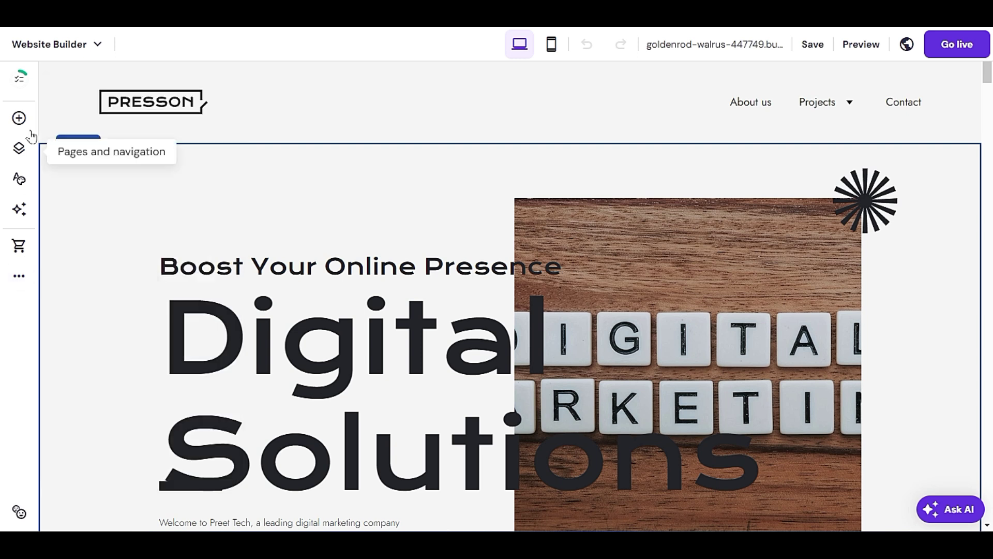
left_click(24, 83)
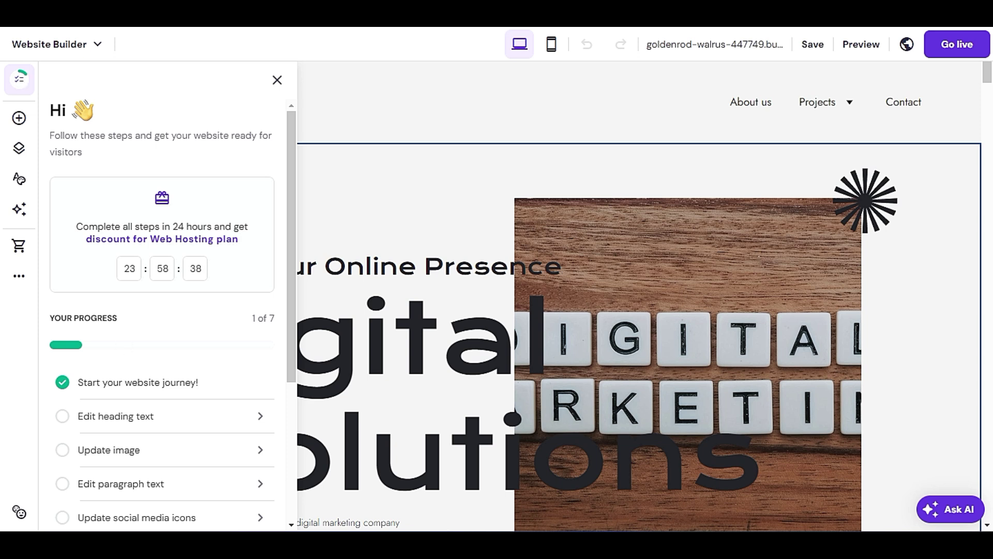
scroll(178, 376, "down", 2)
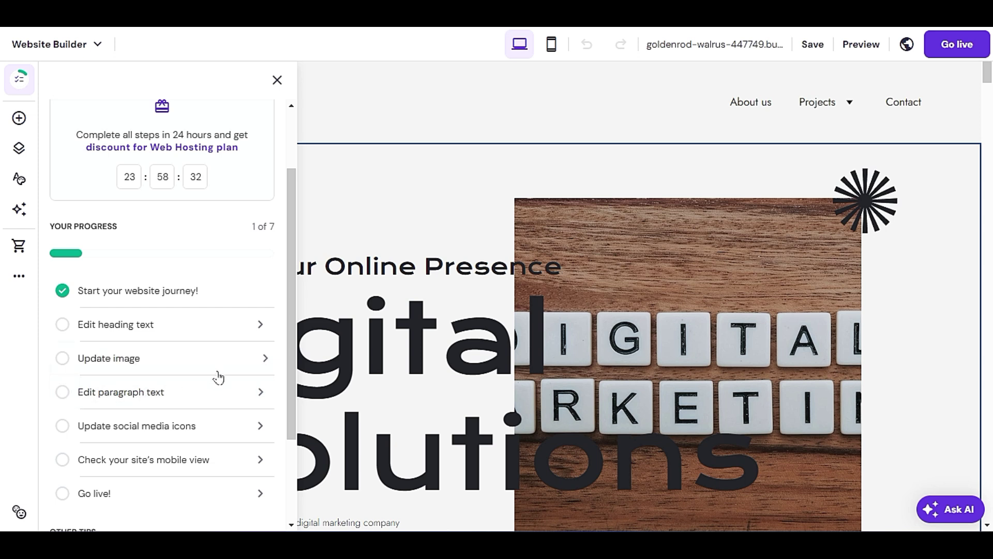
scroll(218, 376, "down", 1)
scroll(218, 376, "down", 1)
scroll(176, 280, "down", 1)
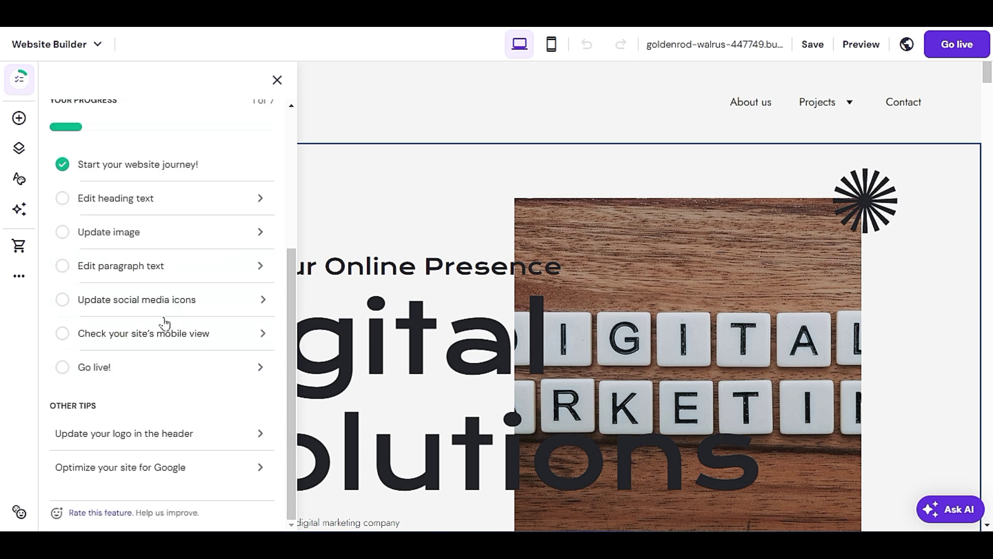
scroll(164, 318, "up", 5)
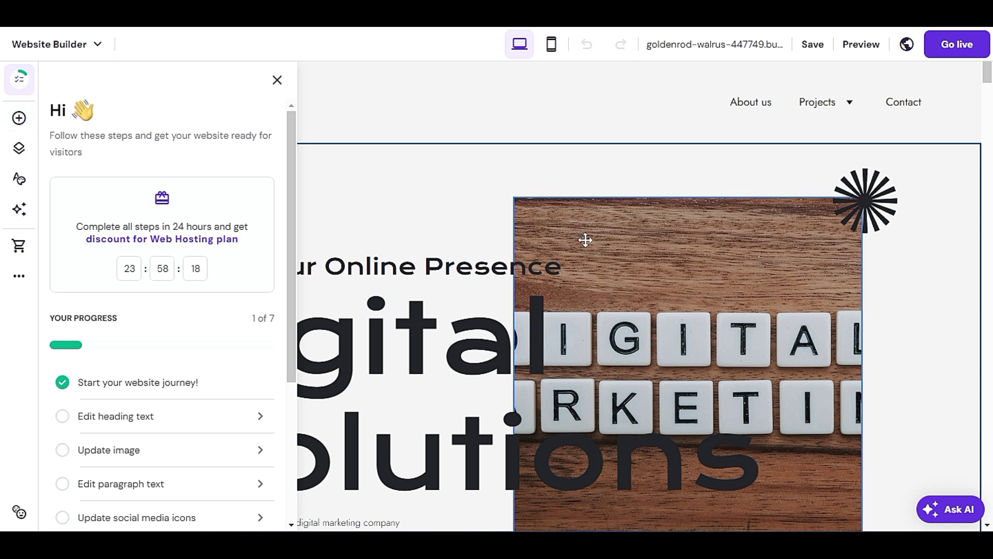
left_click(412, 163)
left_click(412, 159)
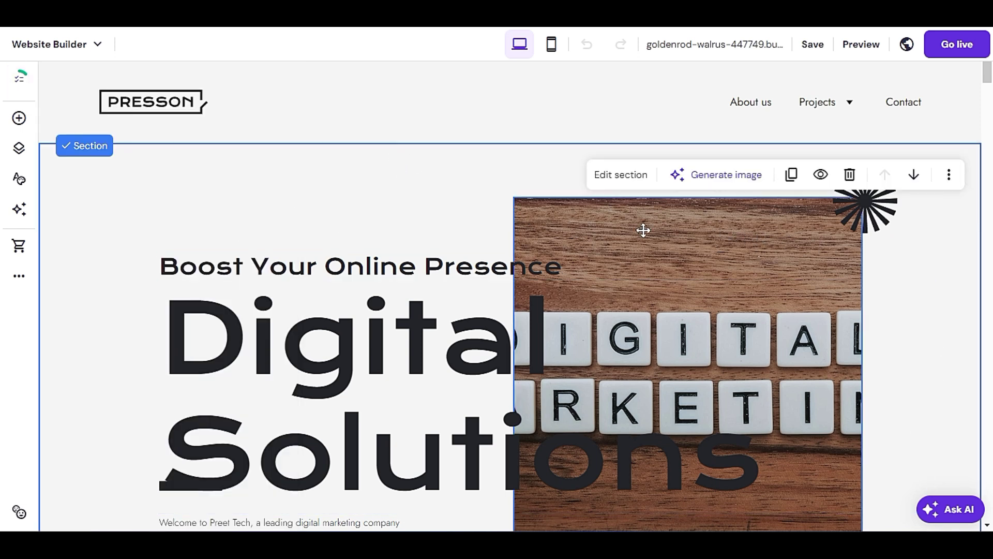
Examine the editing and arrangement options offered for the hero section's Digital Marketing image
left_click(680, 231)
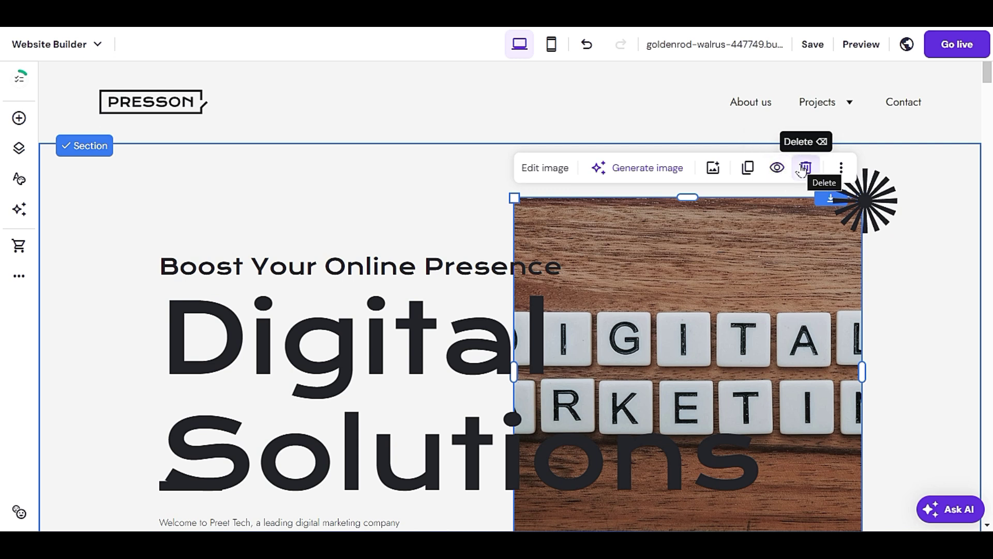
left_click(847, 172)
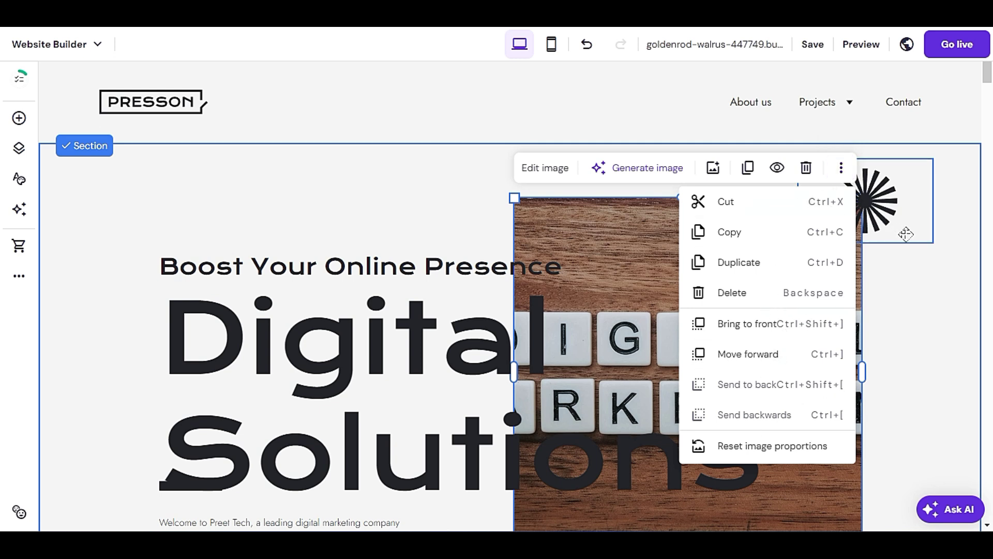
left_click(941, 327)
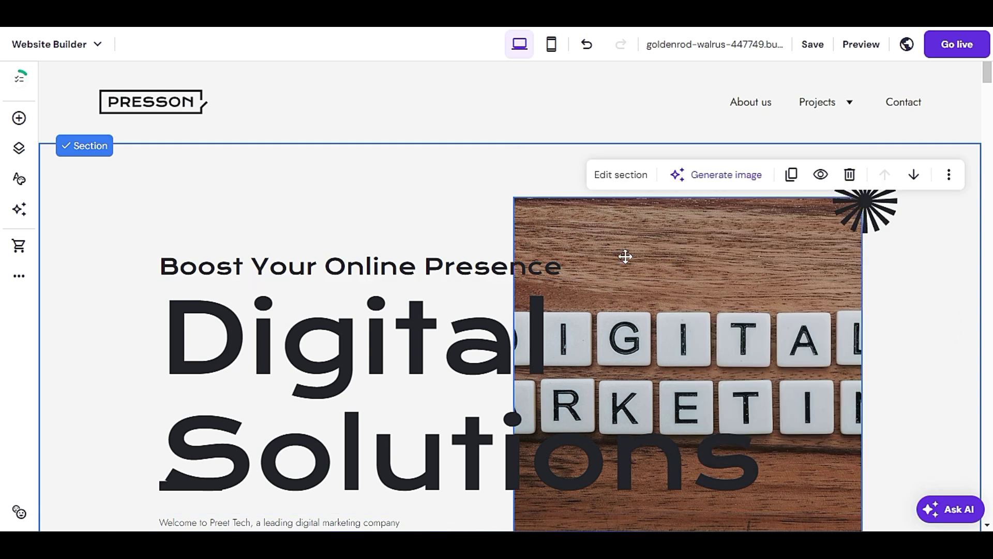
Move the hero image rightward until its right edge lines up with the right edge of the Digital Solutions text box
left_click_drag(590, 233, 702, 234)
scroll(597, 230, "down", 2)
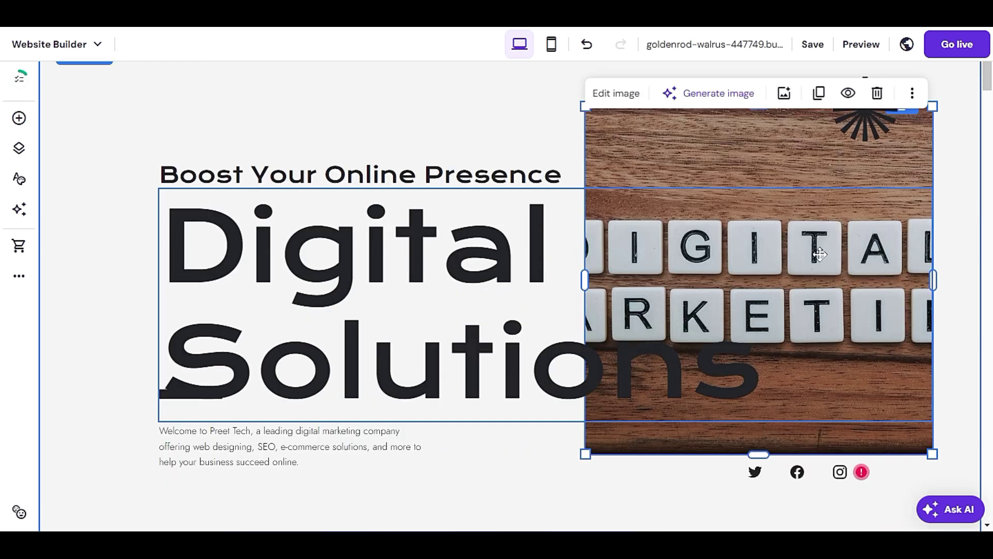
scroll(701, 210, "up", 2)
left_click_drag(701, 234, 774, 230)
Set the Digital Solutions heading's font size to 72 and add a line break before "Solutions"
left_click(395, 440)
left_click(394, 438)
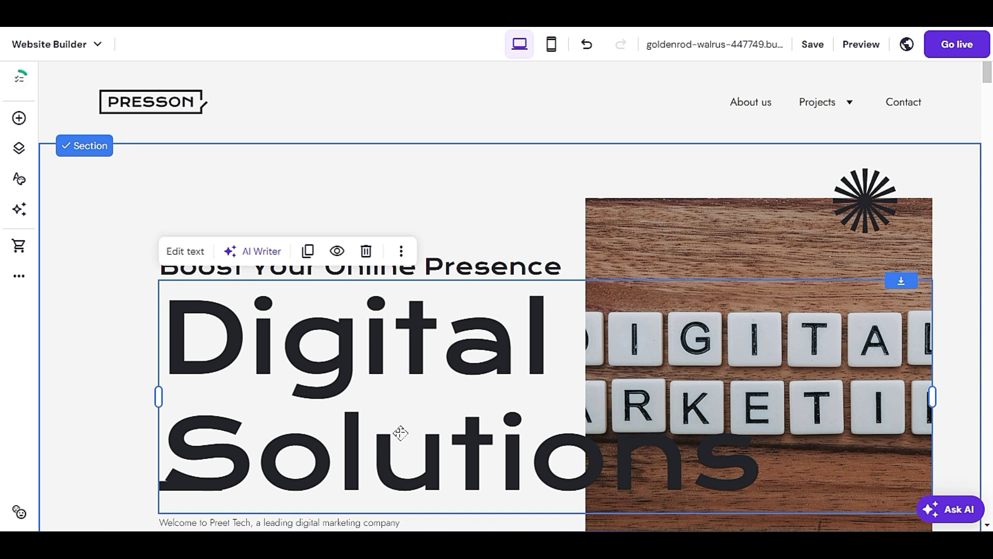
scroll(532, 176, "down", 2)
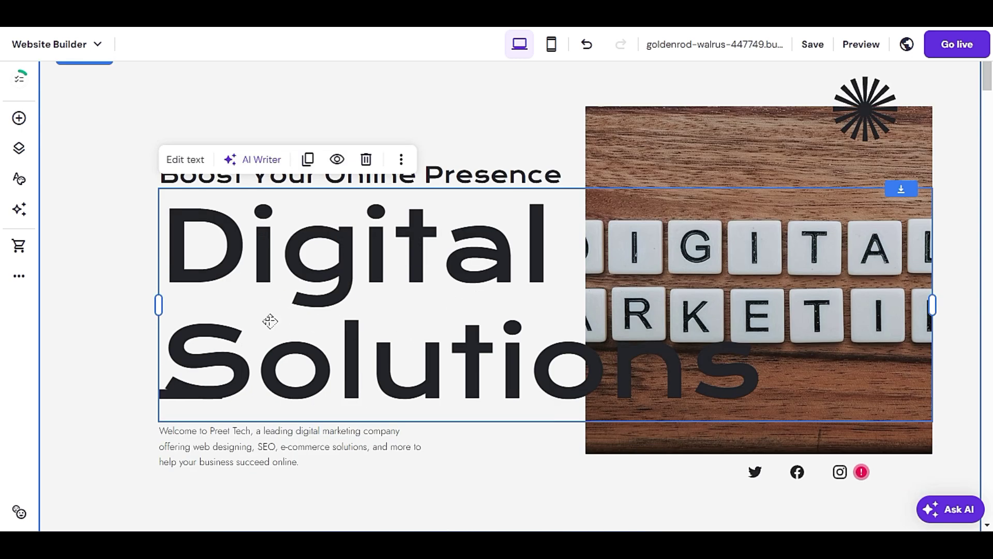
left_click(195, 169)
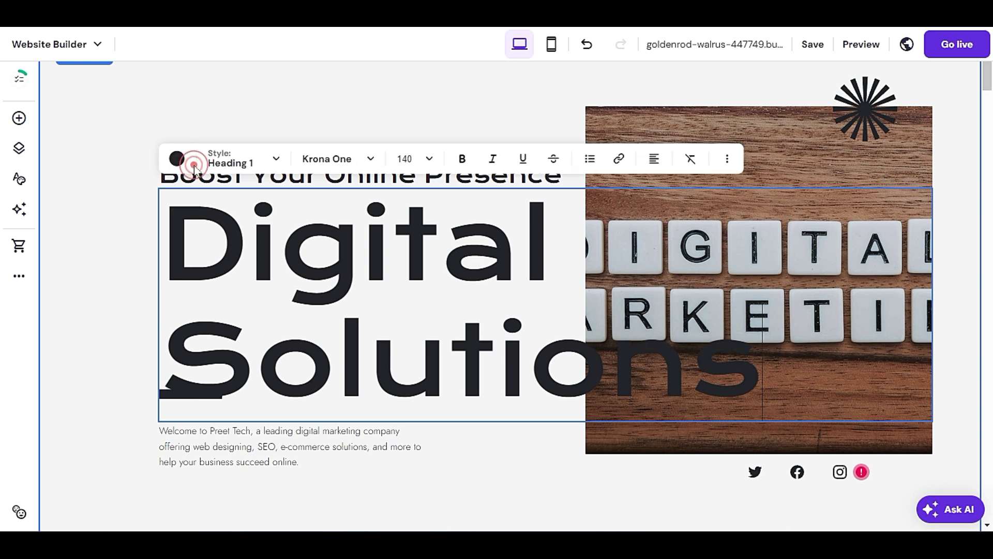
left_click(409, 159)
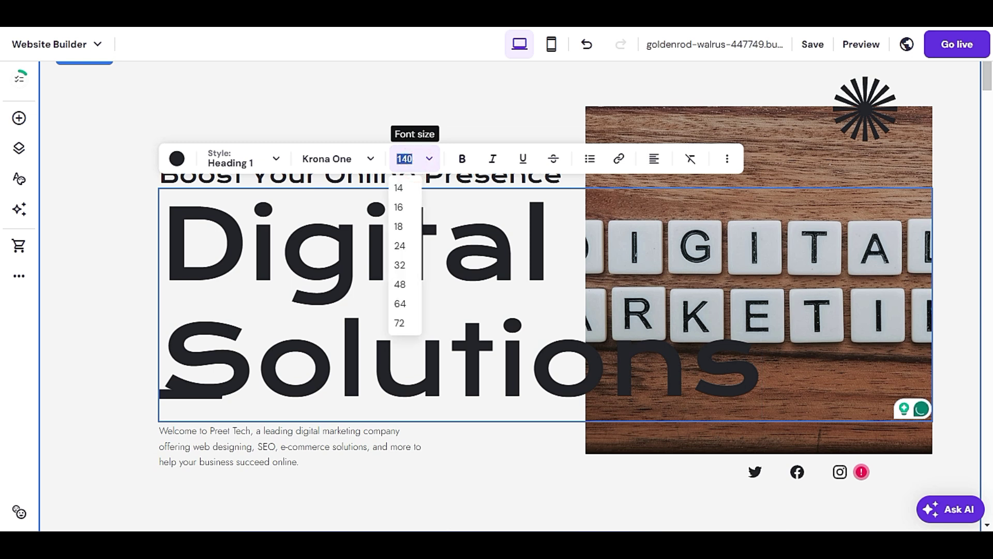
scroll(399, 271, "down", 1)
scroll(417, 211, "up", 3)
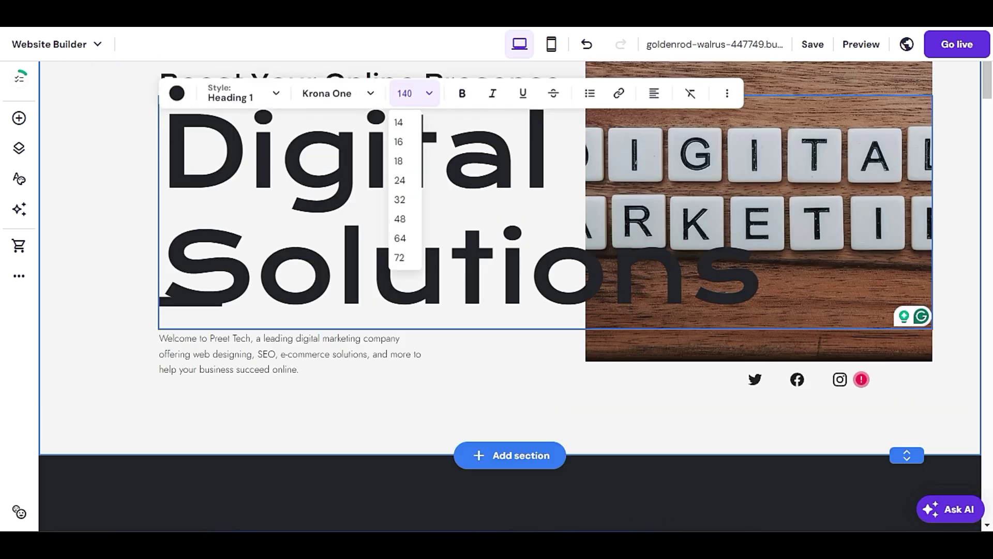
left_click(403, 320)
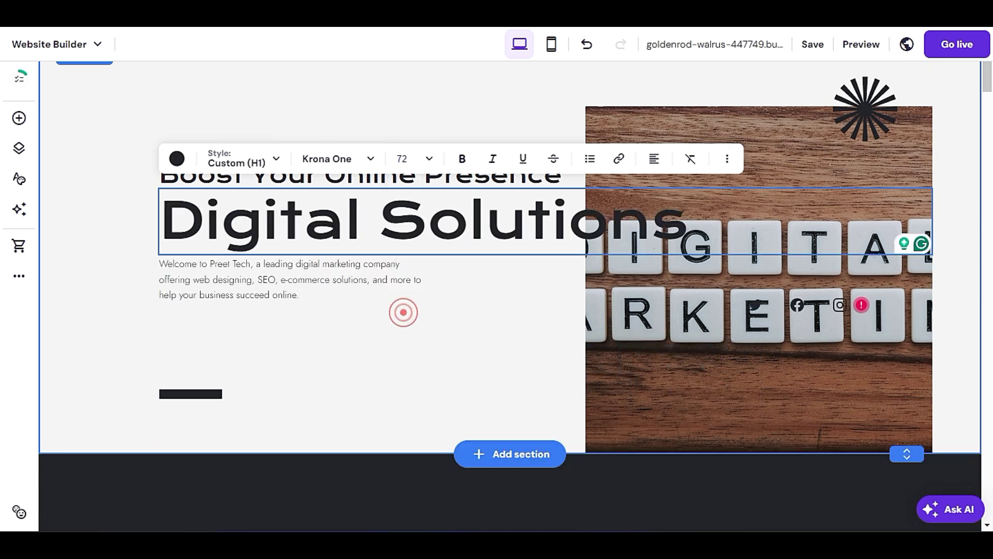
left_click(391, 222)
key("Return")
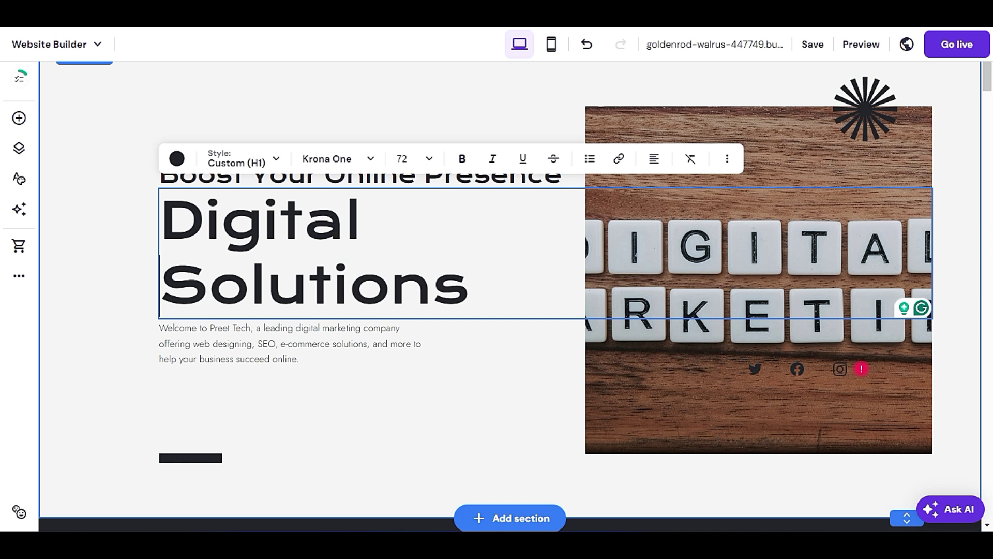
Set the font size of the hero section's Welcome to Preet Tech paragraph to 18
left_click(265, 388)
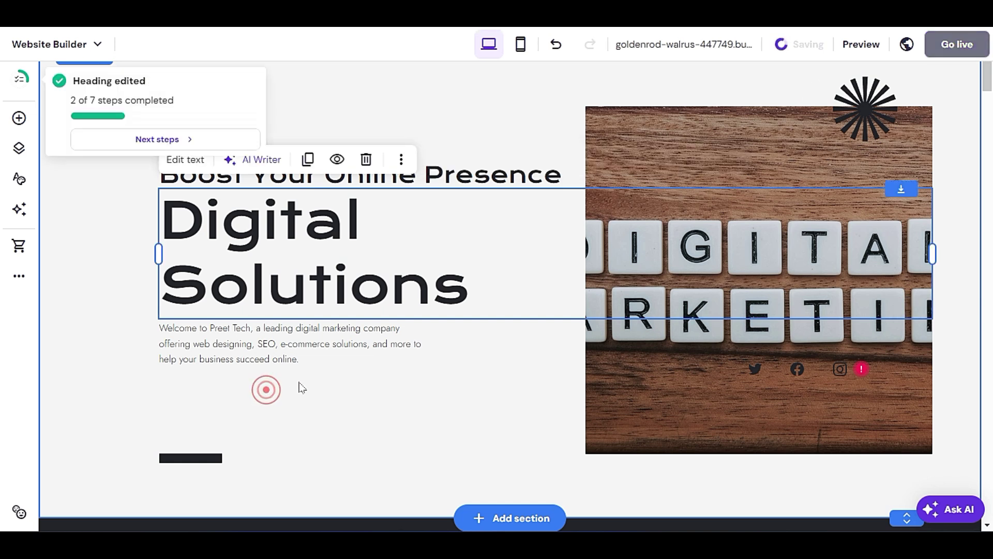
left_click_drag(465, 279, 463, 282)
left_click_drag(511, 170, 517, 176)
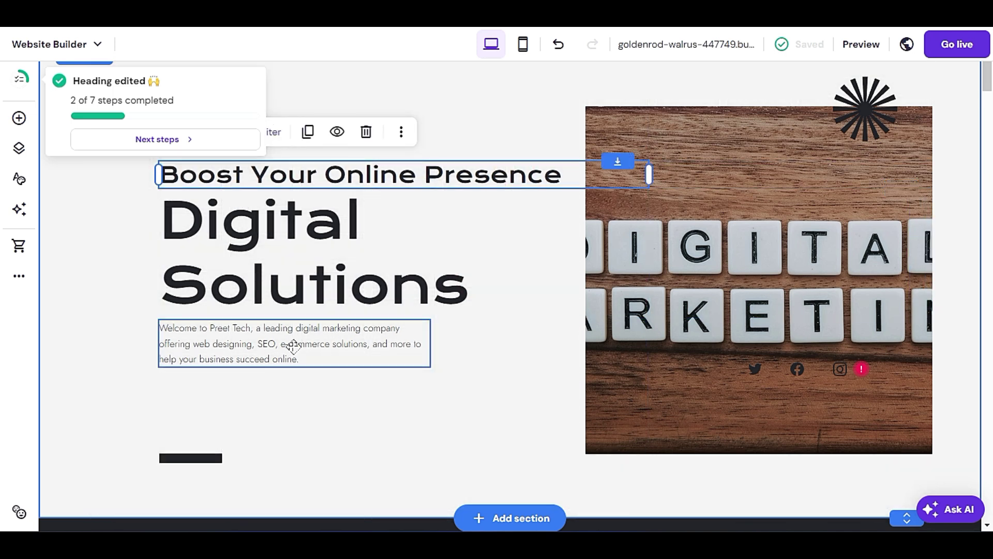
left_click(291, 345)
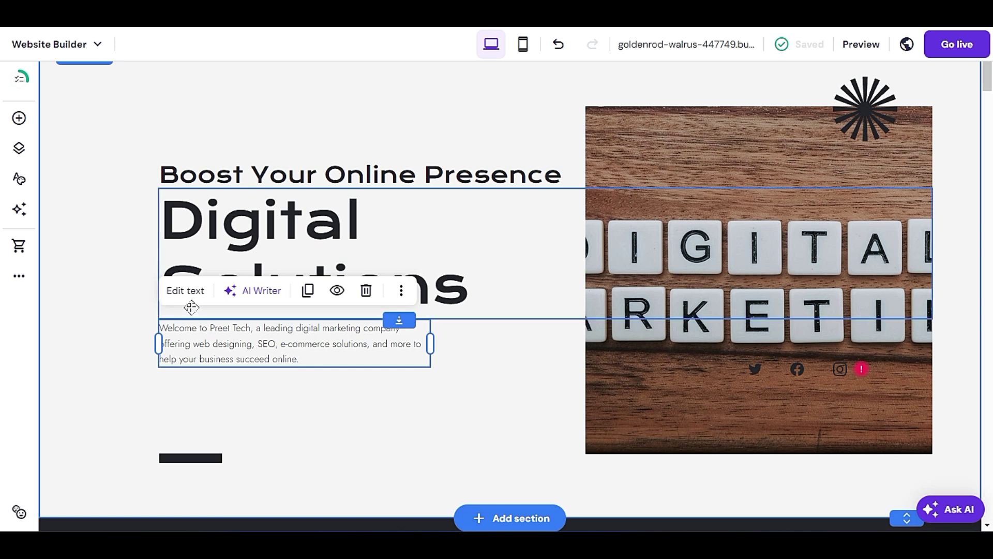
left_click(181, 290)
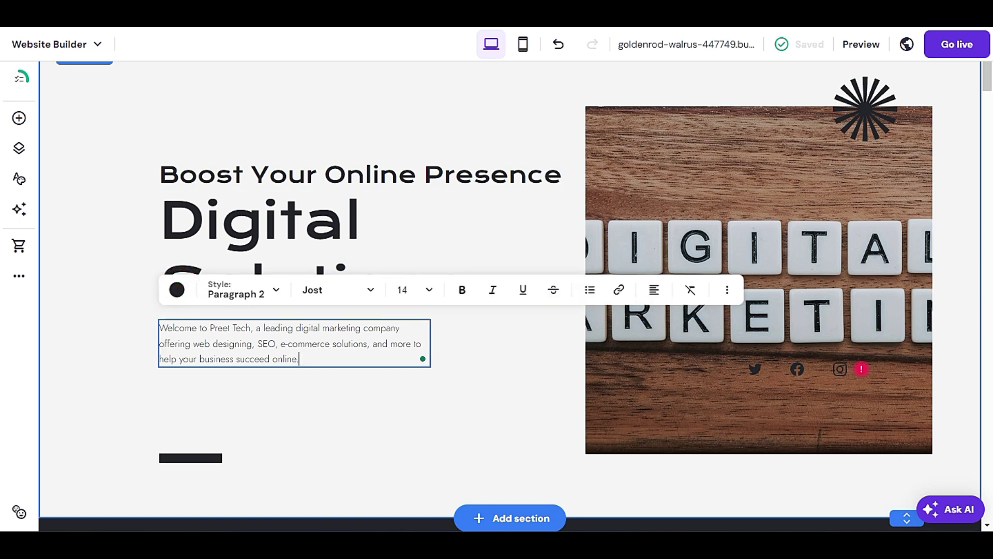
left_click(431, 291)
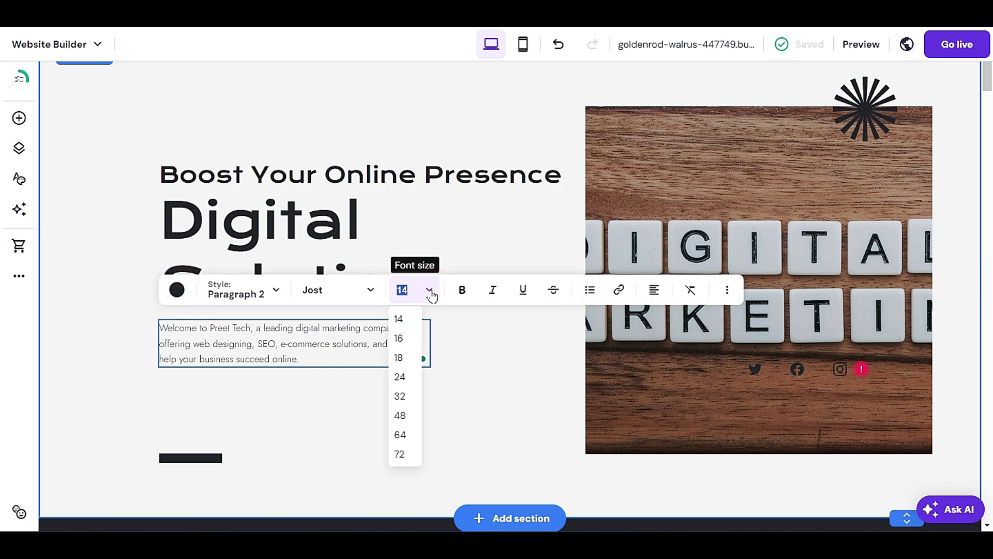
left_click(402, 358)
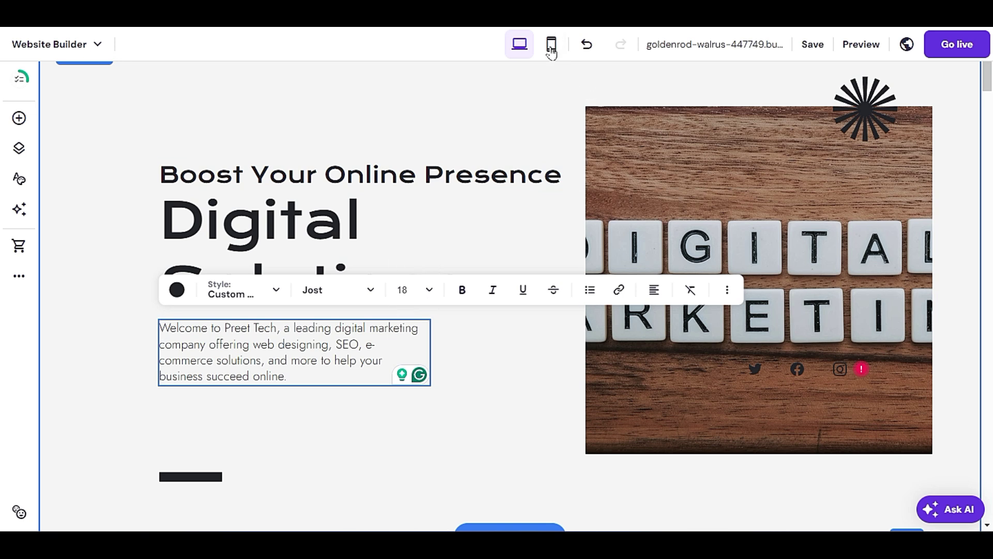
Set the hero welcome paragraph's font size to 16 in the mobile view and return to the desktop view
left_click(551, 47)
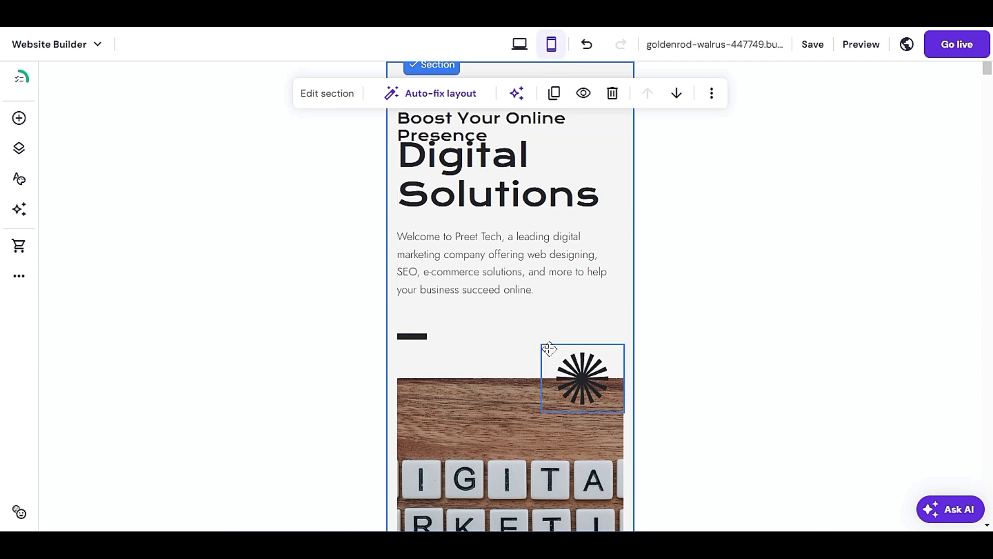
scroll(549, 355, "down", 3)
scroll(529, 328, "up", 3)
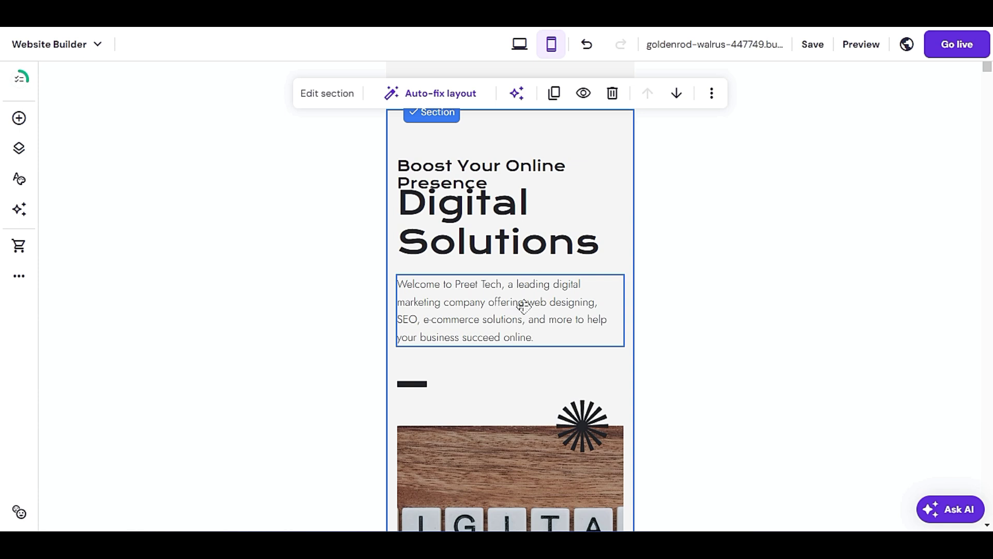
left_click(488, 312)
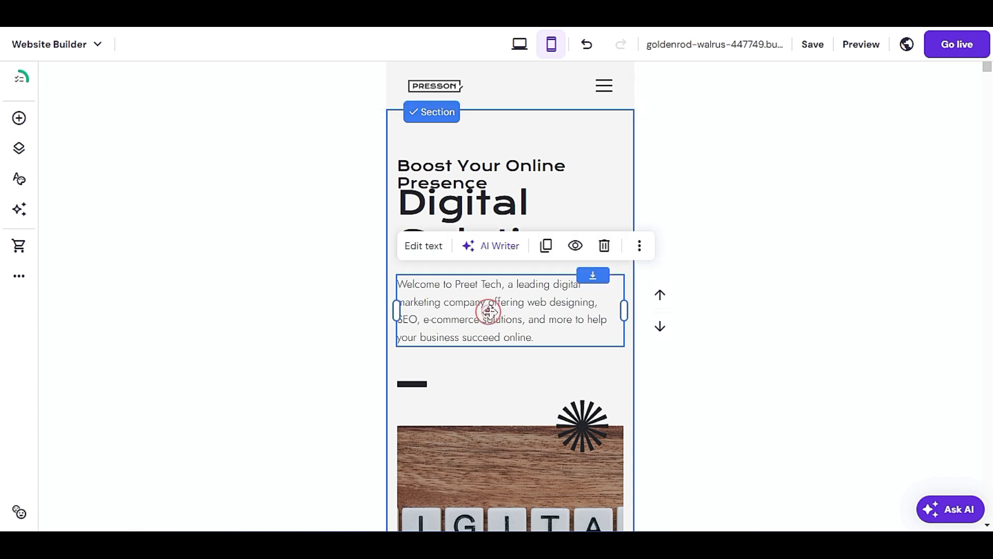
left_click(424, 248)
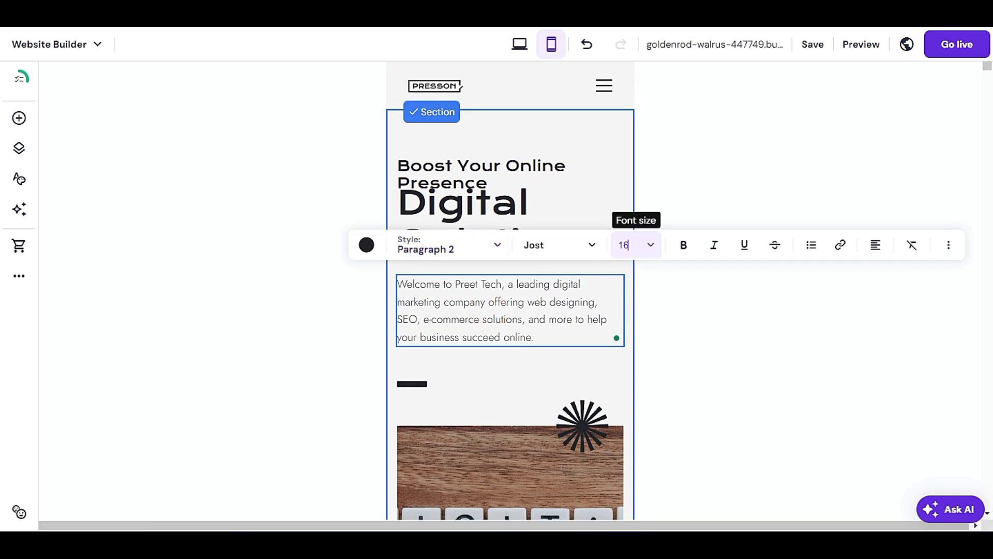
left_click(636, 244)
left_click(629, 278)
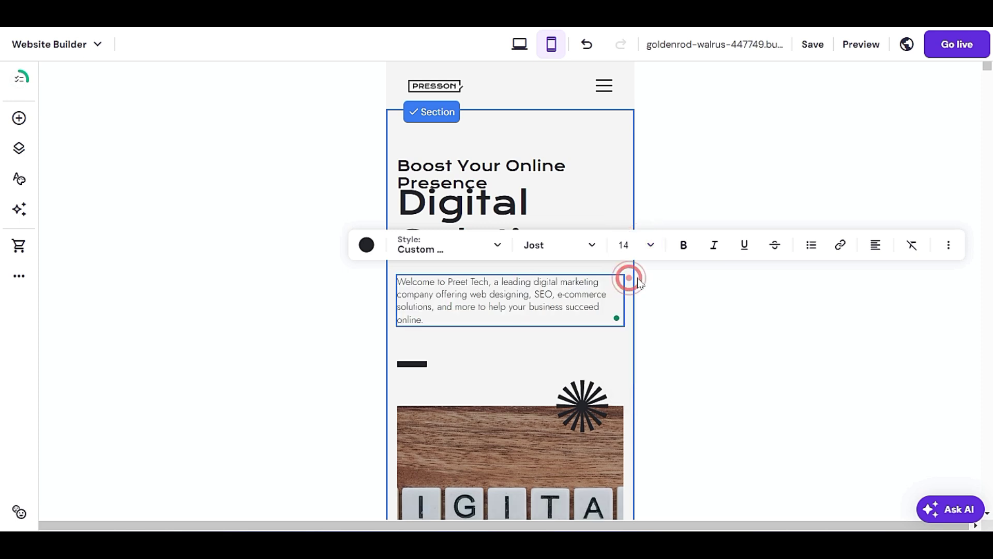
left_click(627, 237)
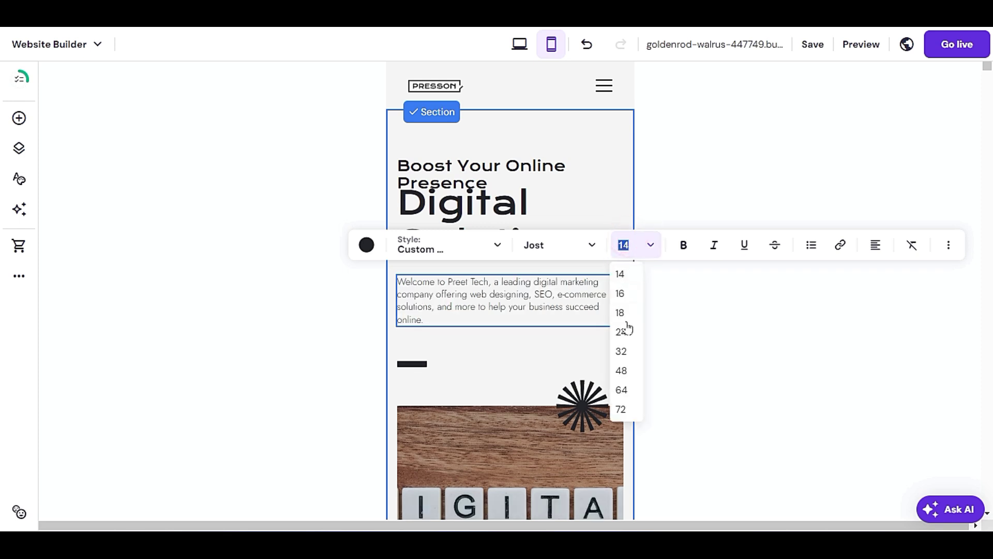
left_click(632, 294)
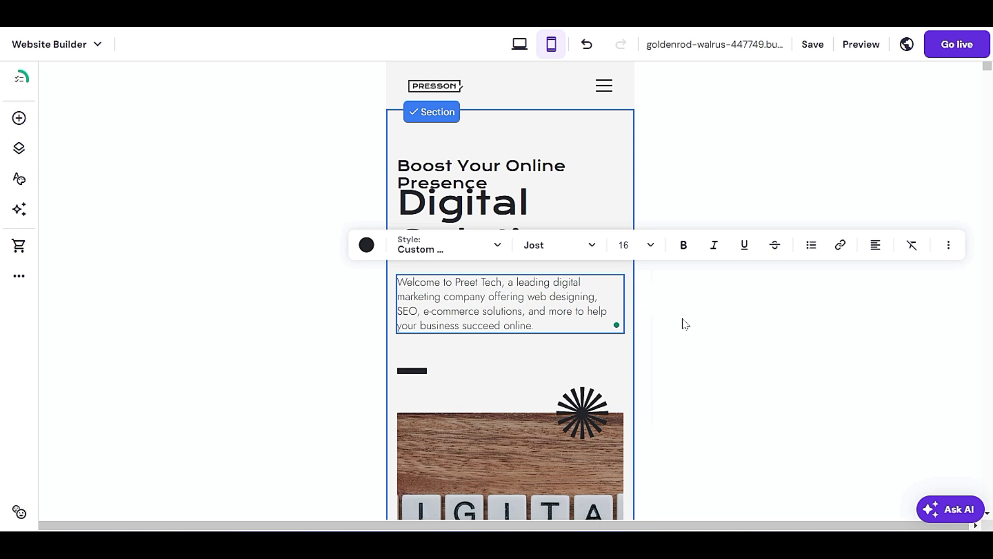
left_click(521, 47)
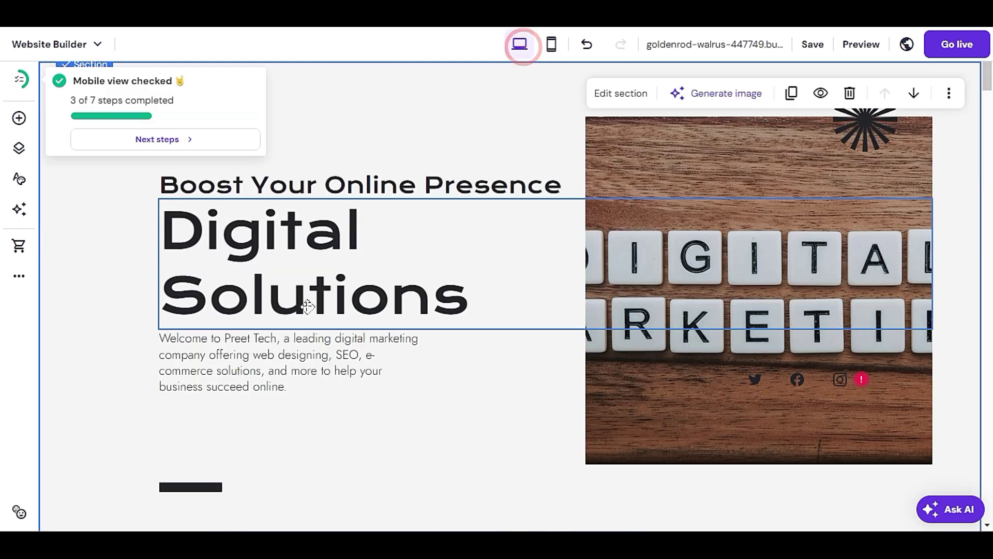
left_click(266, 357)
left_click(200, 305)
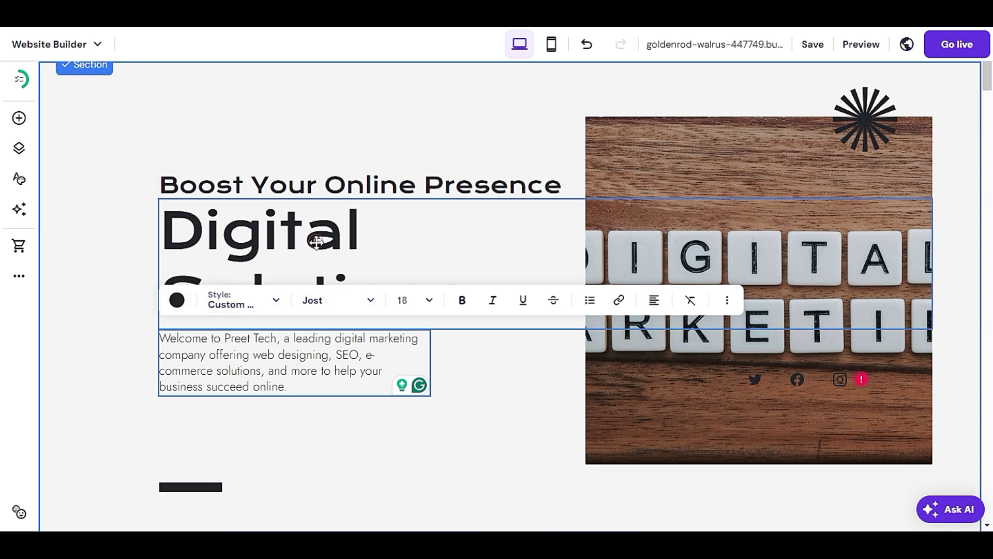
left_click(315, 240)
left_click(399, 399)
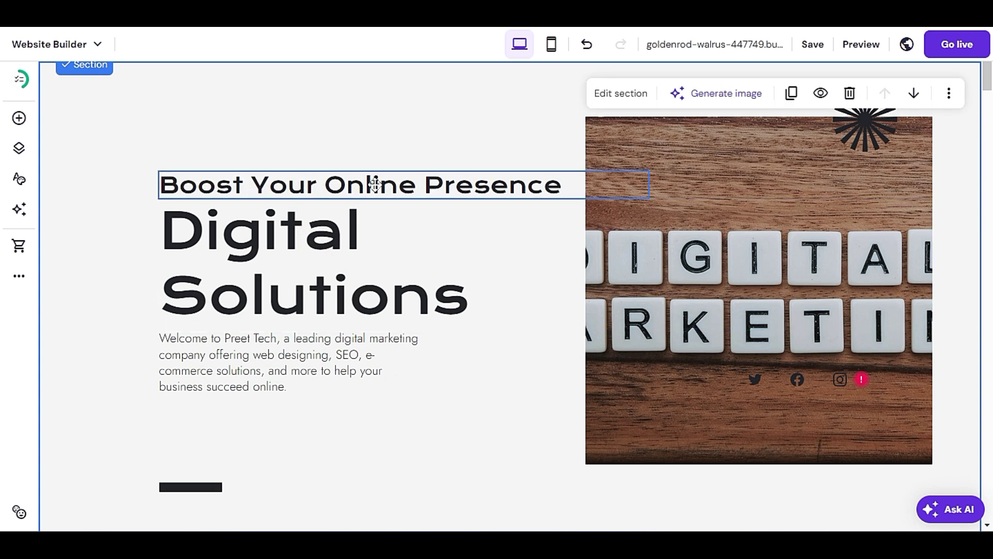
Replace the hero subheading "Boost Your Online Presence" with "Welcome to"
left_click(292, 184)
left_click(290, 185)
triple_click(291, 184)
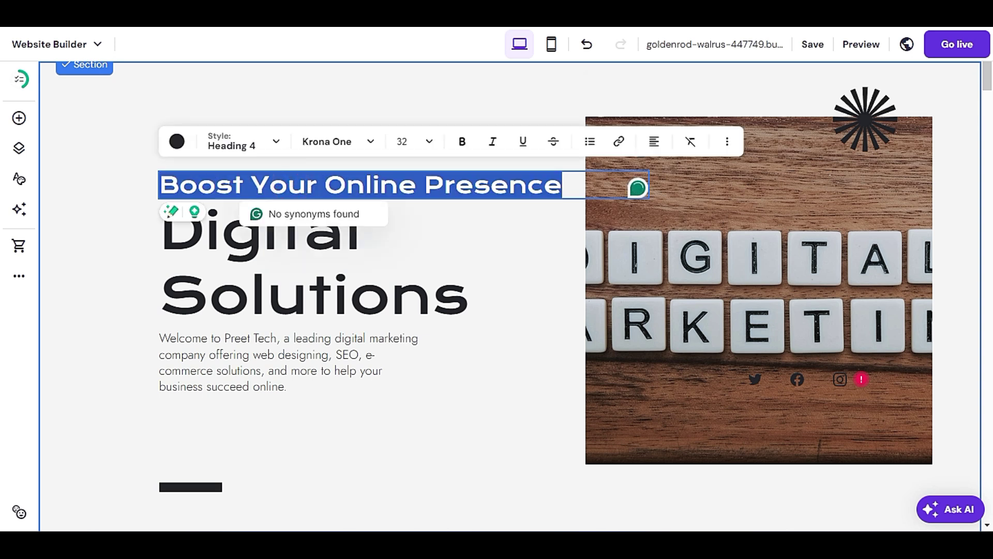
type("asdadadadadada")
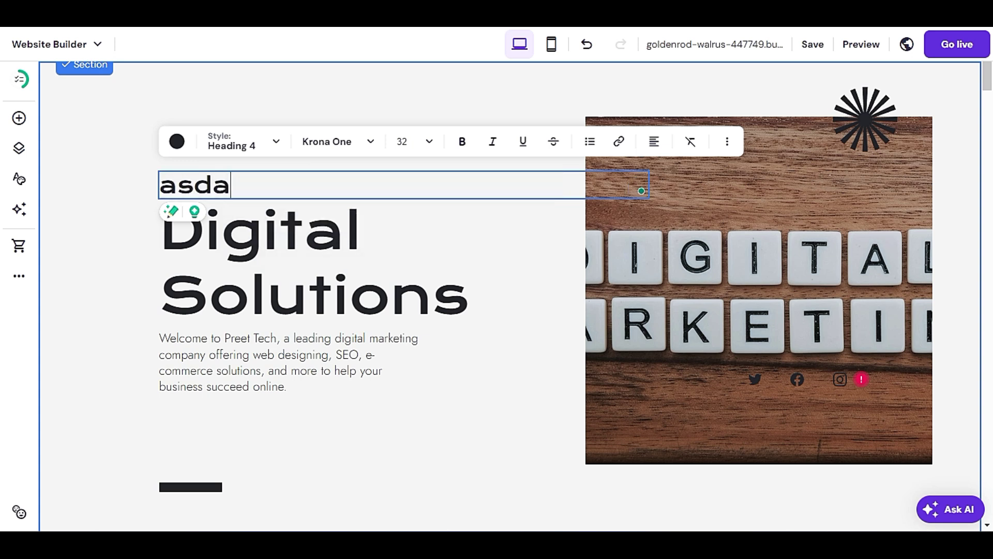
key("BackSpace")
key("BackSpace")
key("BackSpace")
key("BackSpace")
key("BackSpace")
key("BackSpace")
key("BackSpace")
key("BackSpace")
key("BackSpace")
key("BackSpace")
key("BackSpace")
key("BackSpace")
key("BackSpace")
key("BackSpace")
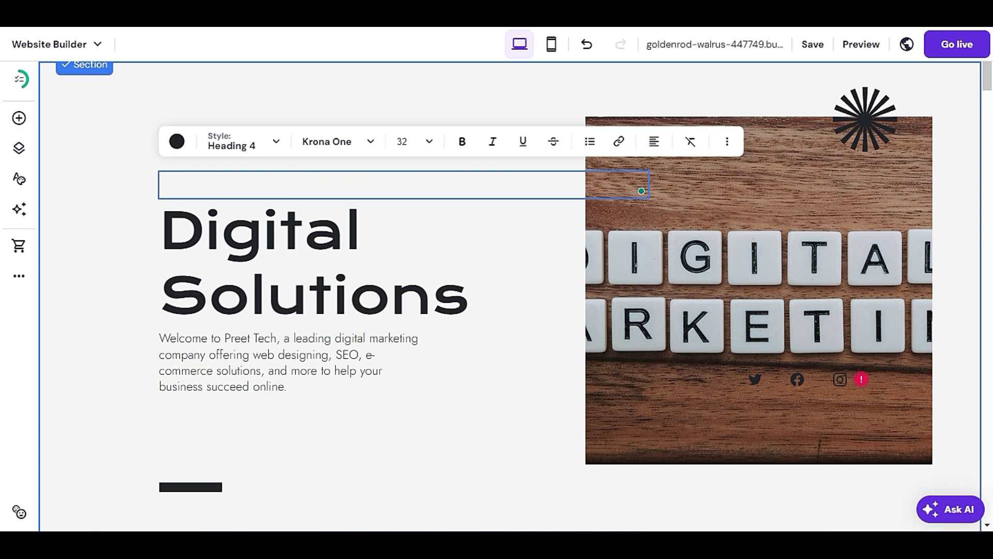
type("Welcome")
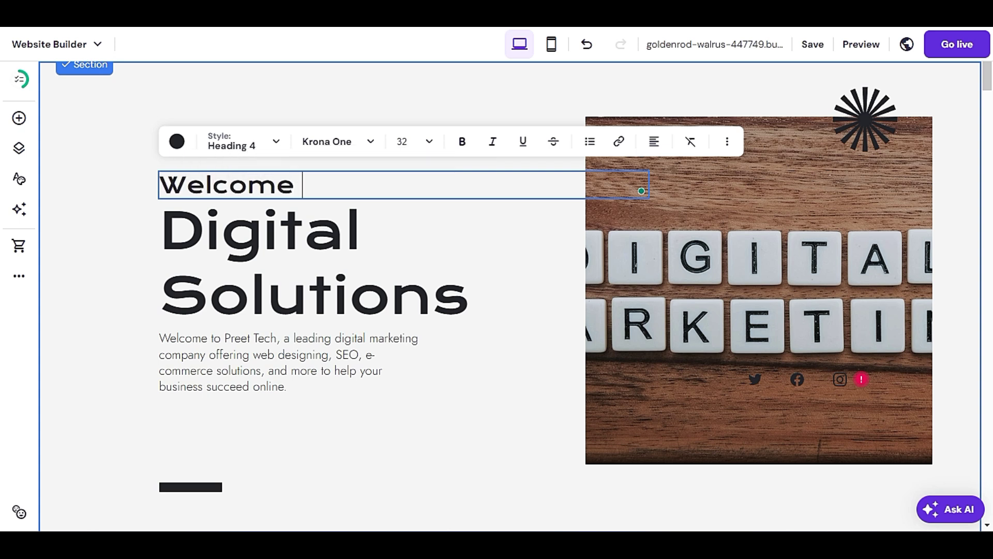
type(" to")
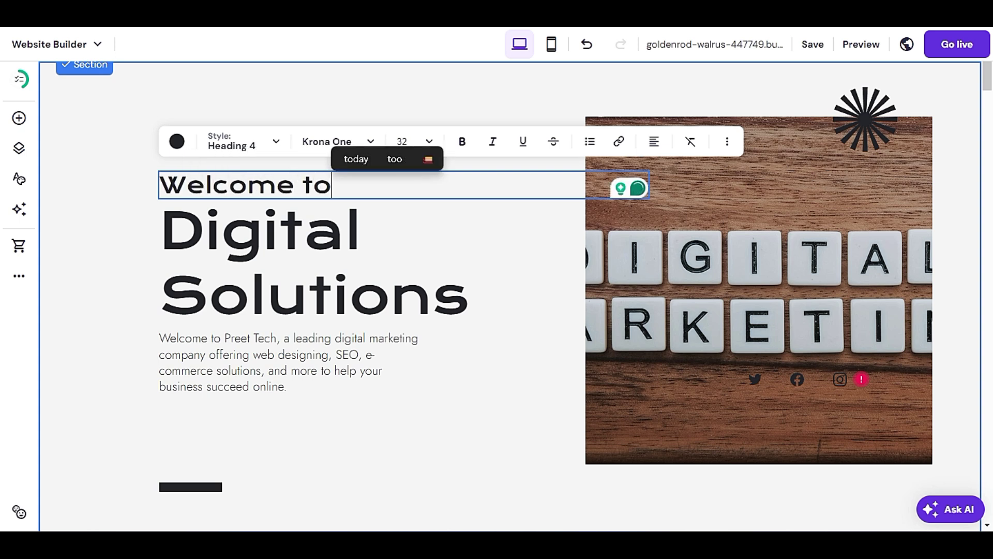
Examine the editing and layering options offered for the Digital Solutions heading
double_click(299, 255)
left_click(299, 255)
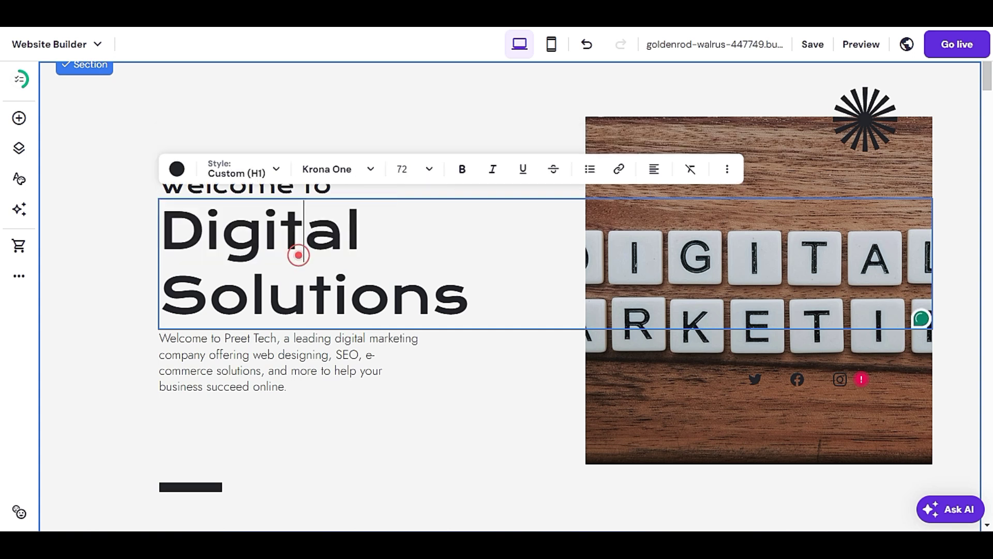
left_click(416, 361)
left_click(353, 252)
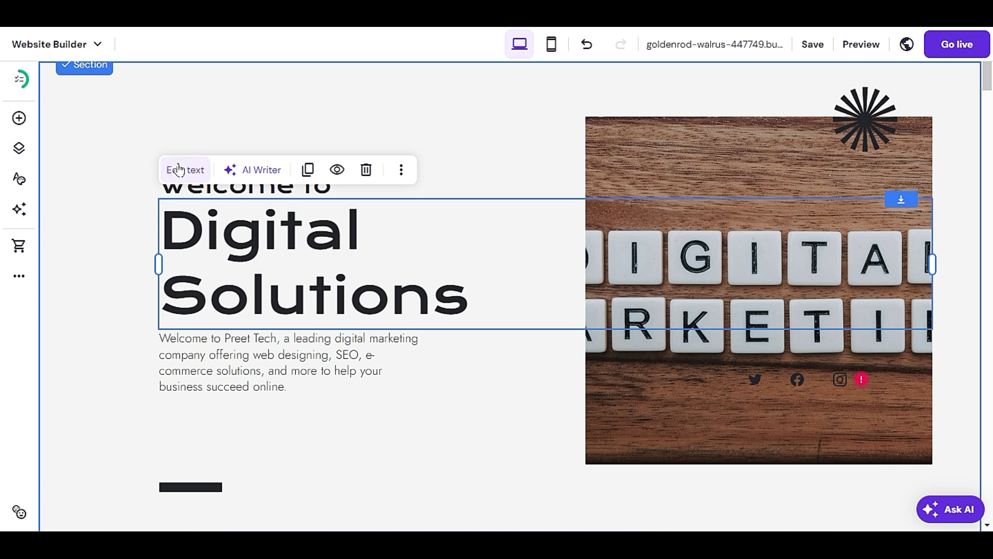
right_click(250, 277)
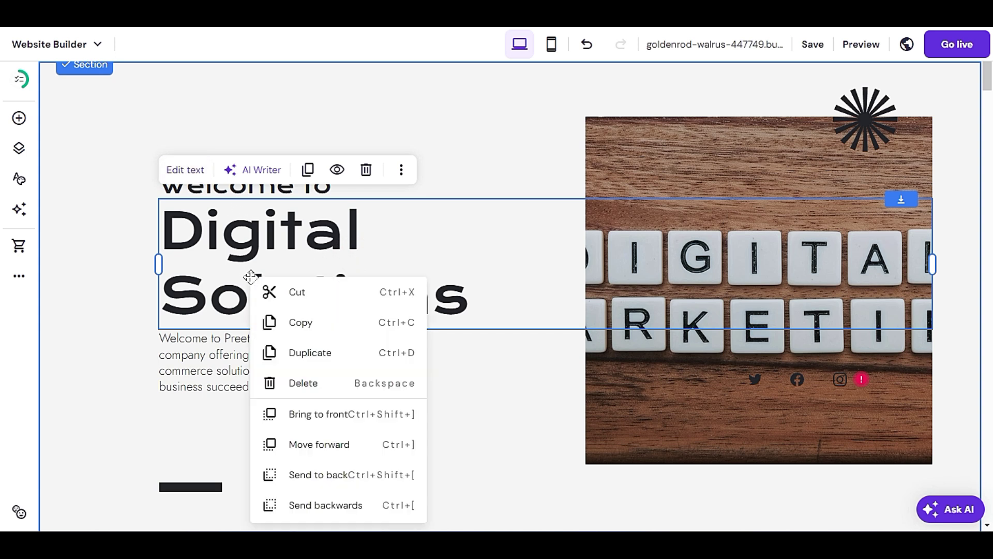
left_click(241, 251)
left_click(244, 253)
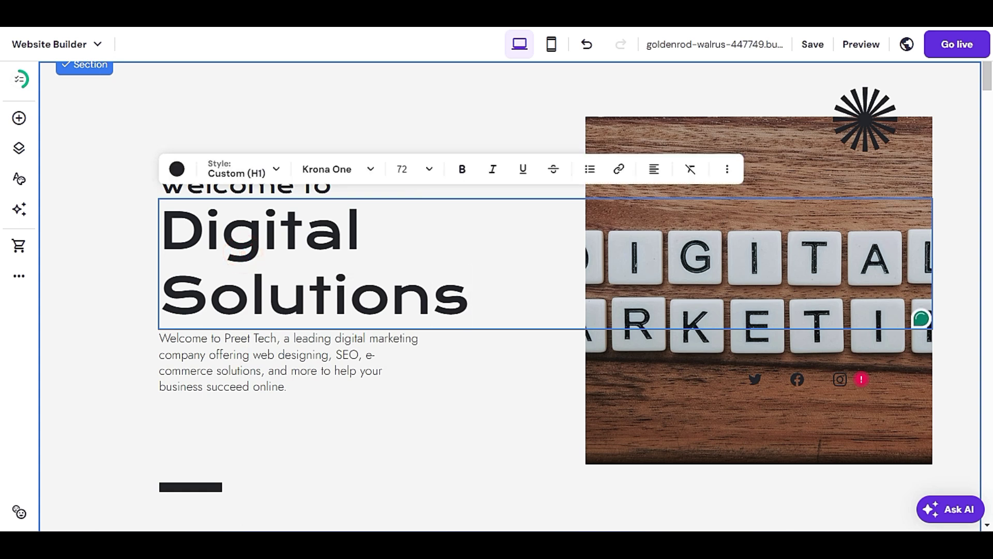
left_click(331, 196)
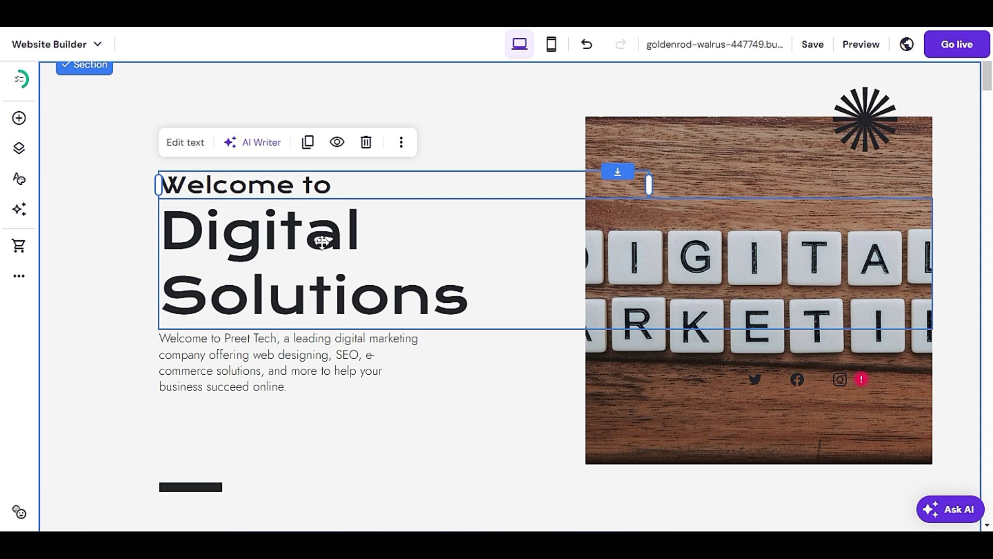
left_click(279, 227)
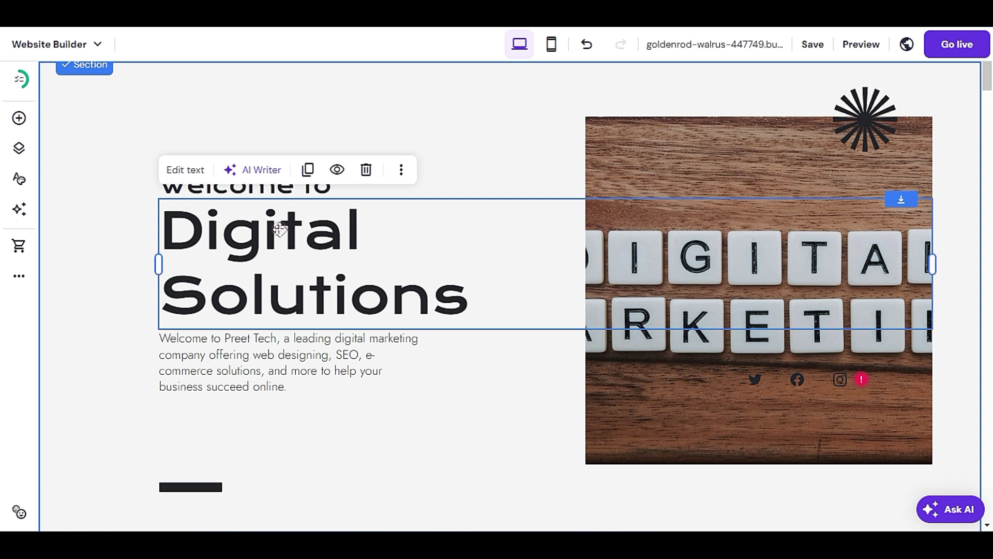
Change the whole Digital Solutions heading's text color to a custom red and deselect the heading
left_click(186, 170)
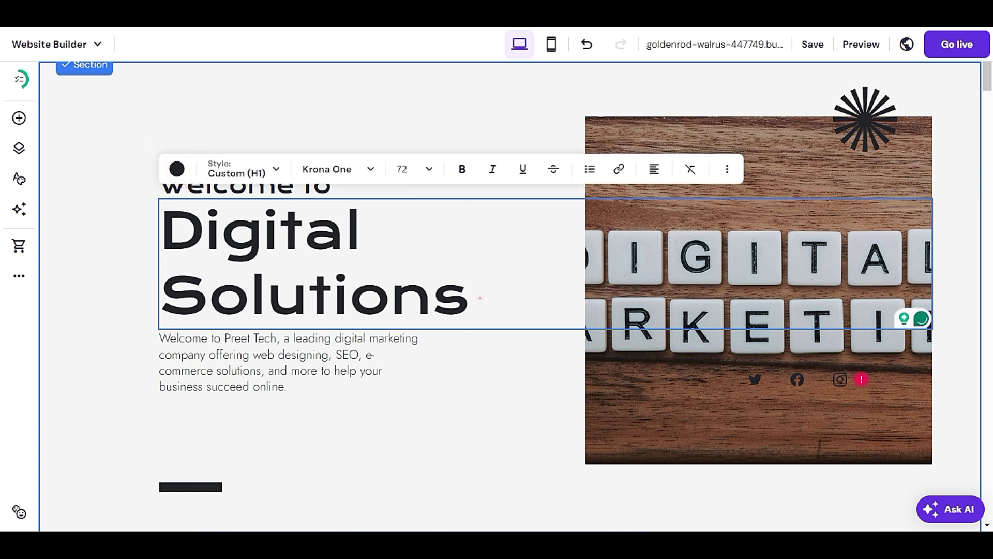
triple_click(480, 298)
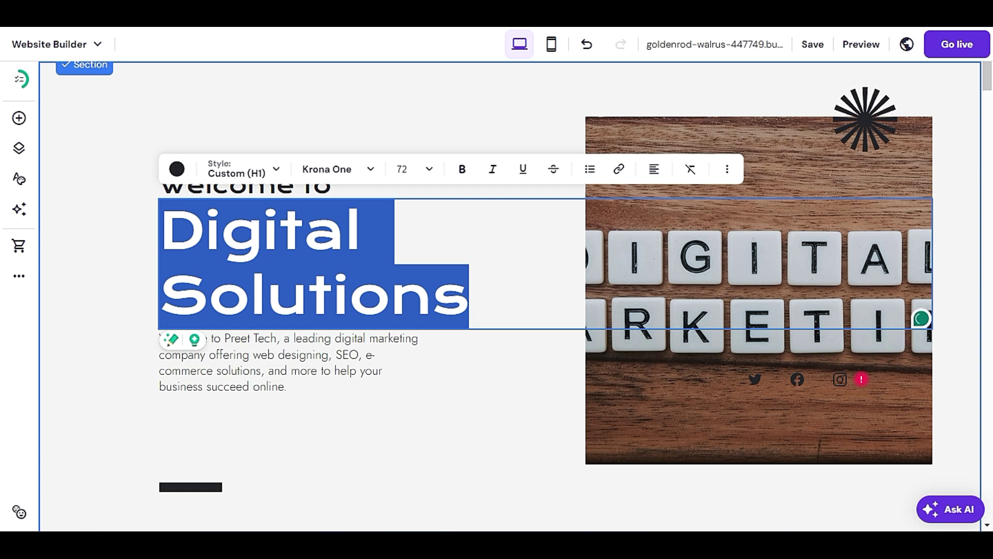
left_click(491, 304)
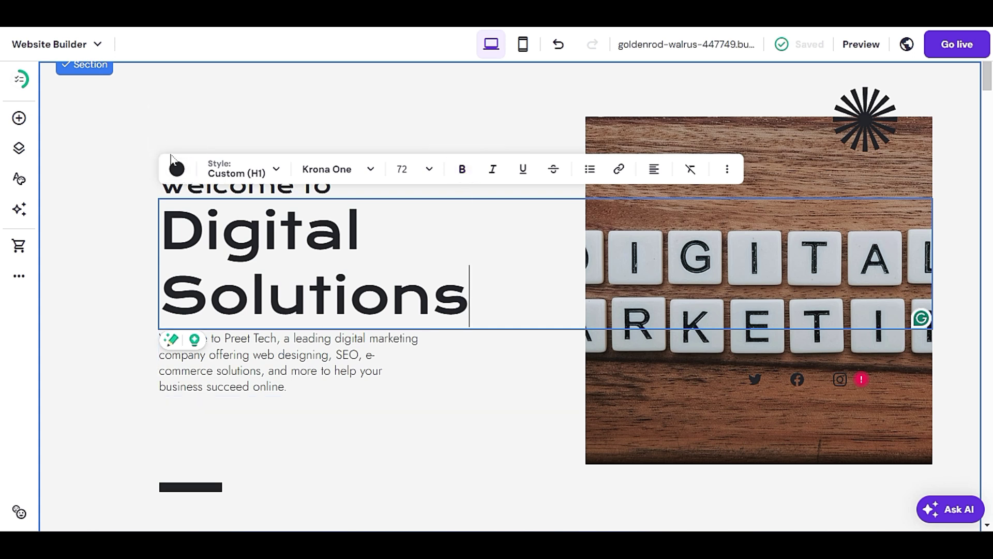
left_click(176, 169)
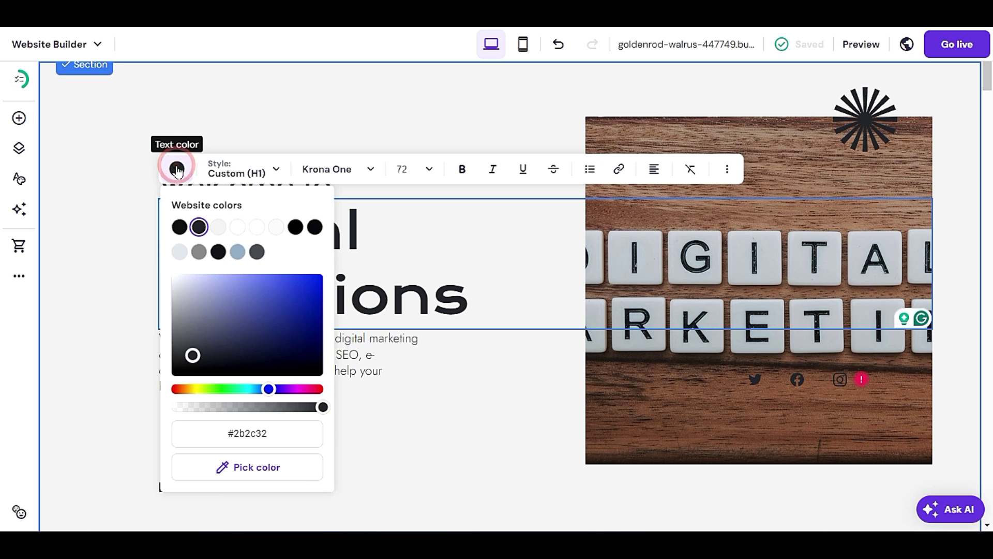
left_click(295, 280)
left_click_drag(294, 281, 307, 301)
left_click_drag(185, 392, 178, 396)
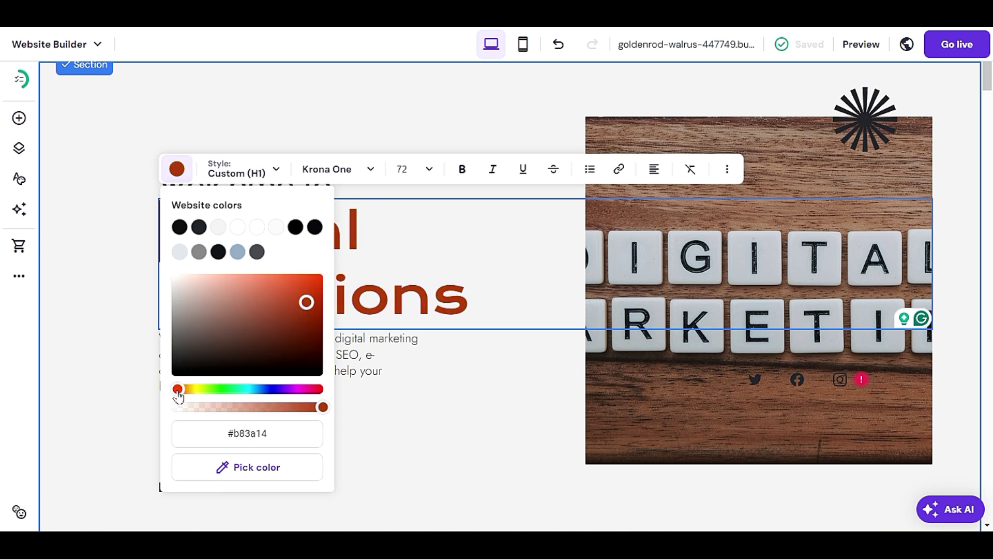
mouse_move(302, 299)
left_mouse_down()
mouse_move(317, 303)
mouse_move(320, 292)
left_mouse_up()
left_click(430, 370)
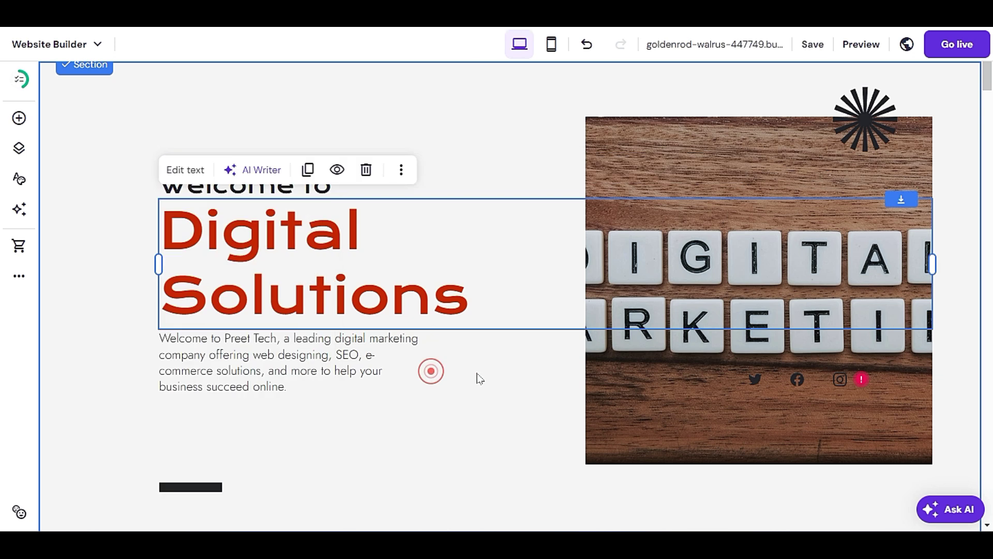
left_click(475, 370)
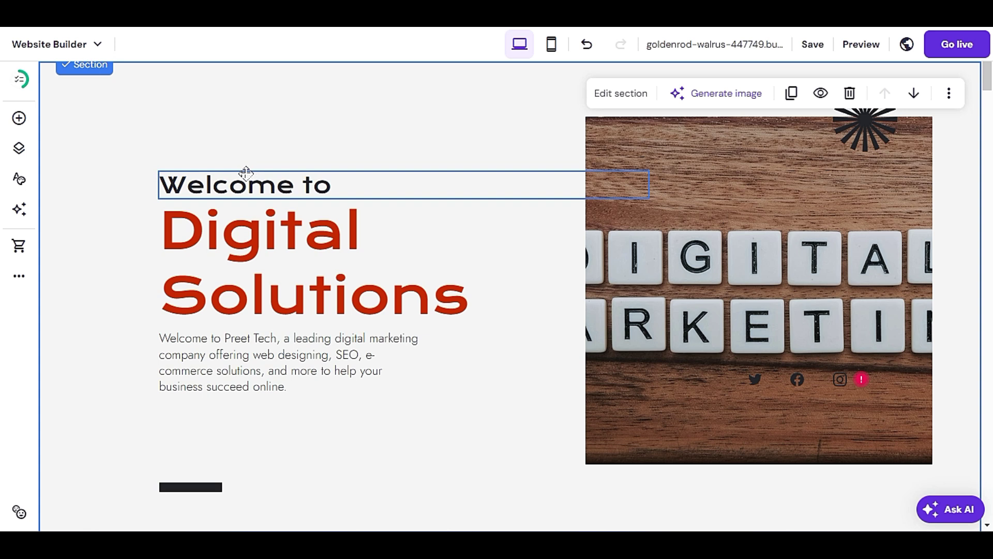
Add a button element to the hero section and place it directly below the welcome paragraph, aligned with the paragraph's left edge
left_click(21, 119)
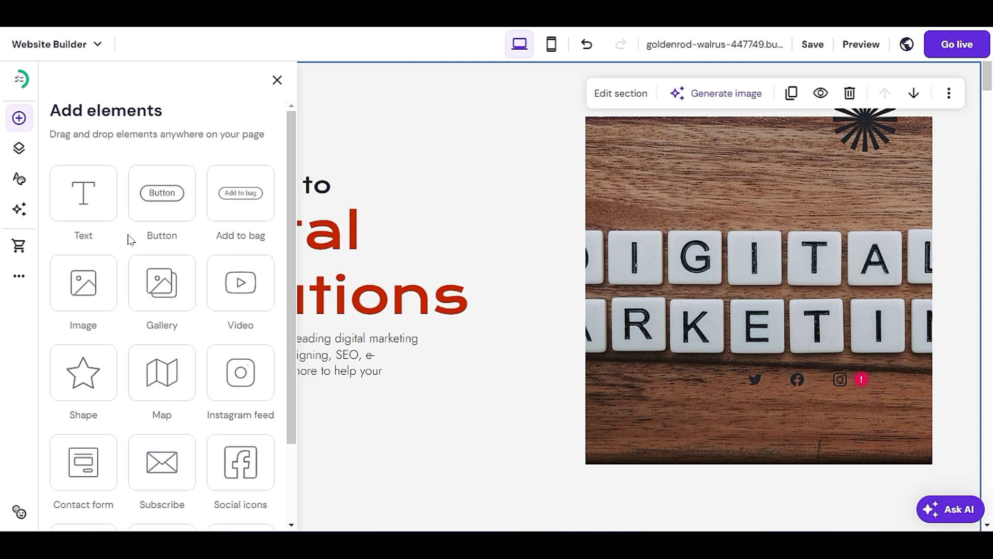
scroll(130, 239, "down", 2)
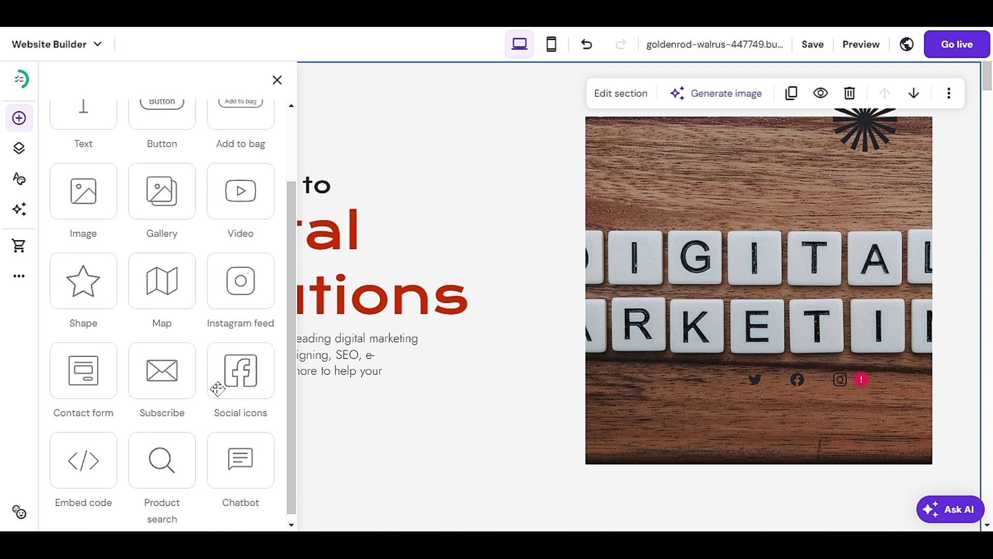
scroll(207, 404, "down", 1)
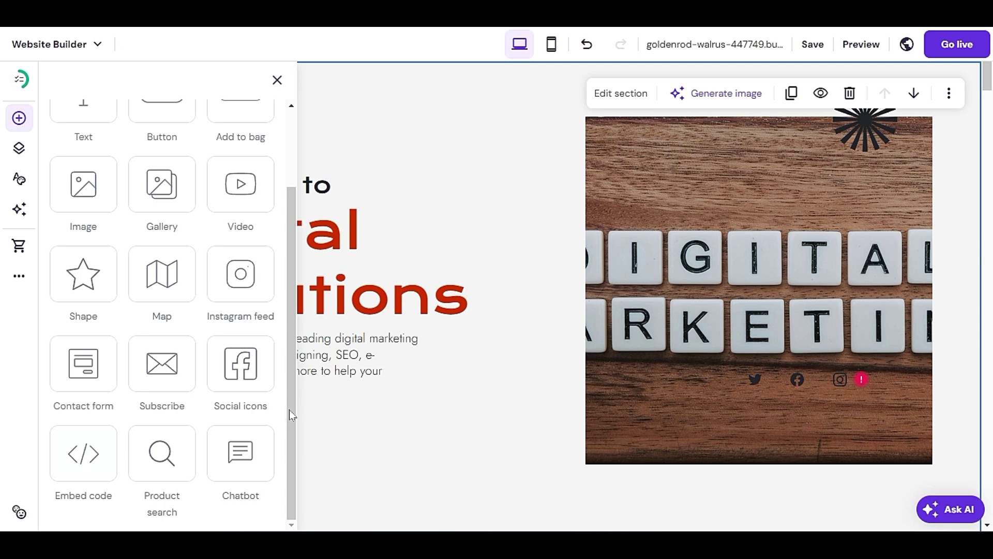
scroll(222, 412, "up", 2)
mouse_move(166, 194)
left_mouse_down()
mouse_move(176, 233)
mouse_move(241, 275)
mouse_move(337, 379)
mouse_move(370, 387)
mouse_move(450, 304)
mouse_move(310, 368)
mouse_move(193, 206)
mouse_move(170, 195)
left_mouse_up()
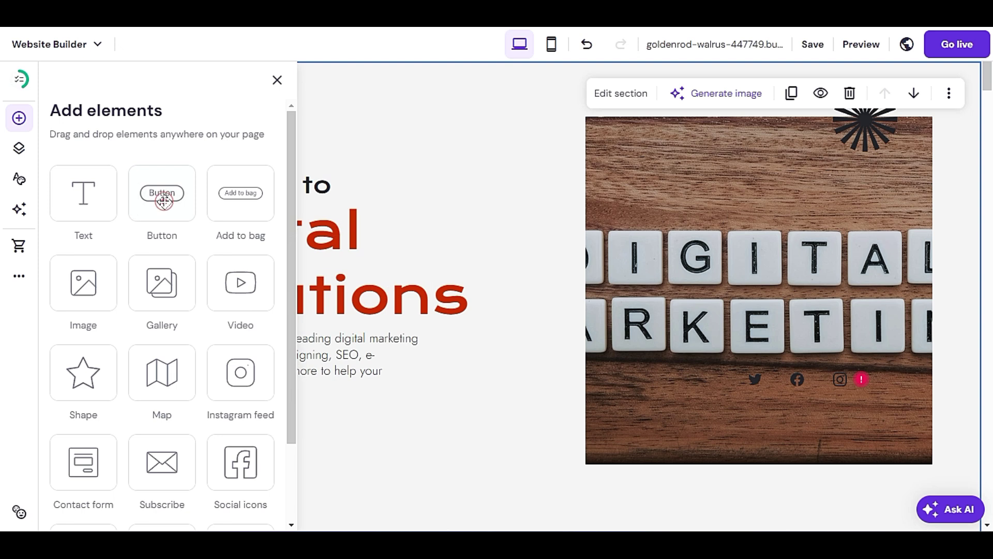
left_click(163, 200)
scroll(252, 314, "down", 3)
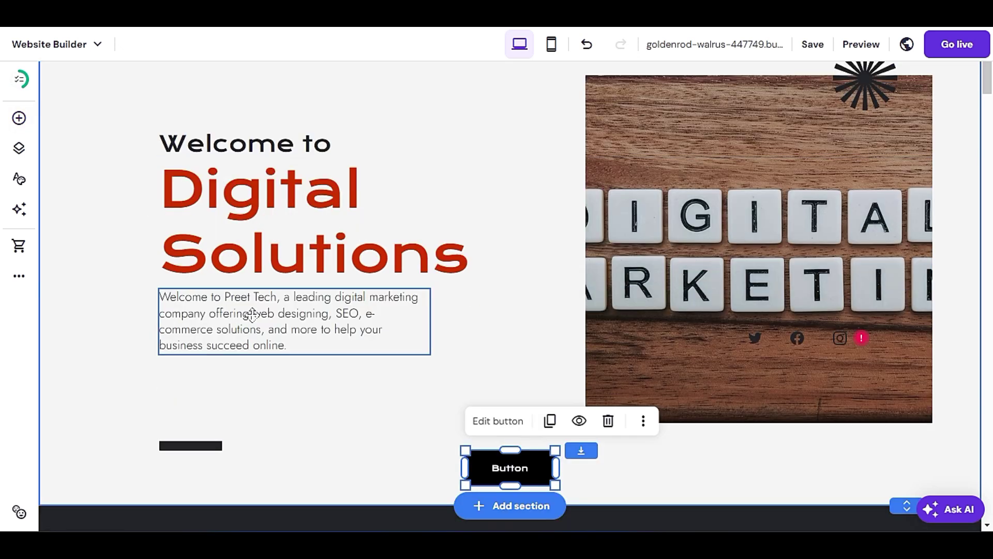
scroll(252, 314, "down", 2)
scroll(253, 318, "up", 1)
left_click_drag(527, 423, 232, 334)
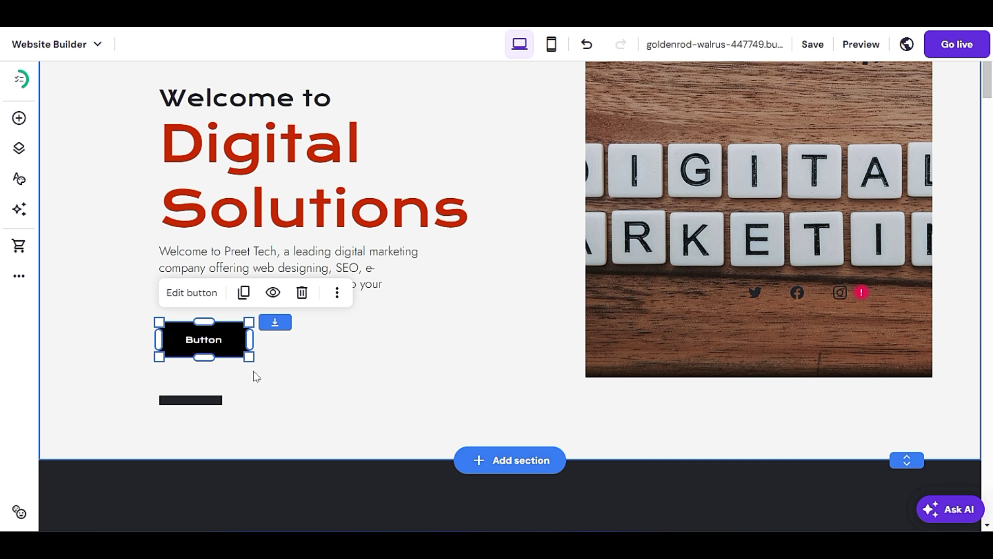
Change the new hero button's text to "Contact Us"
left_click(189, 293)
left_click(342, 322)
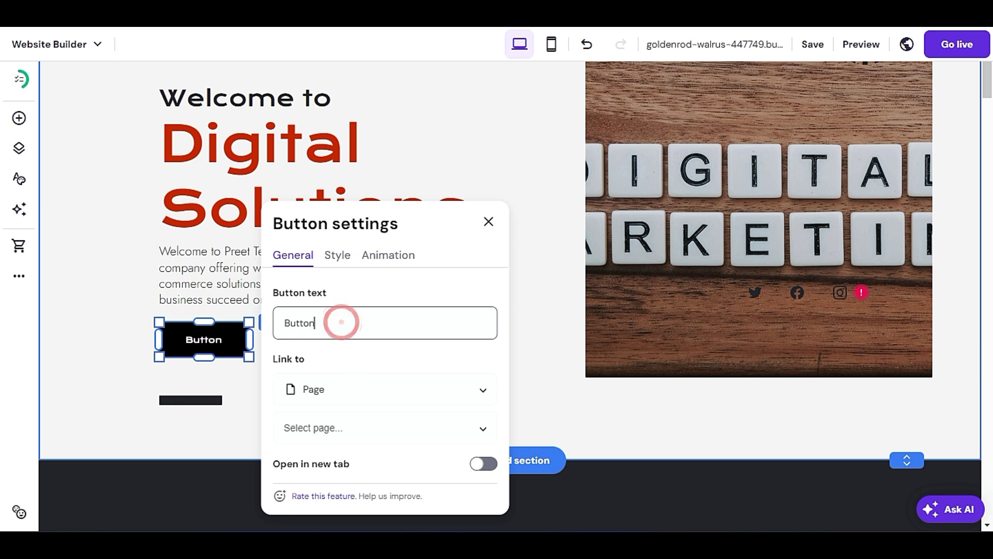
left_click_drag(319, 322, 284, 322)
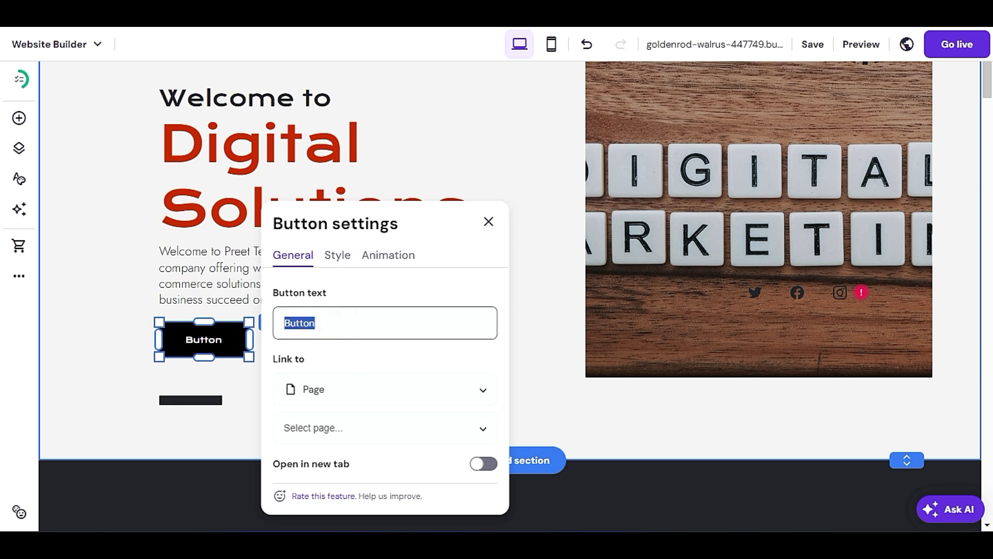
type("Contact")
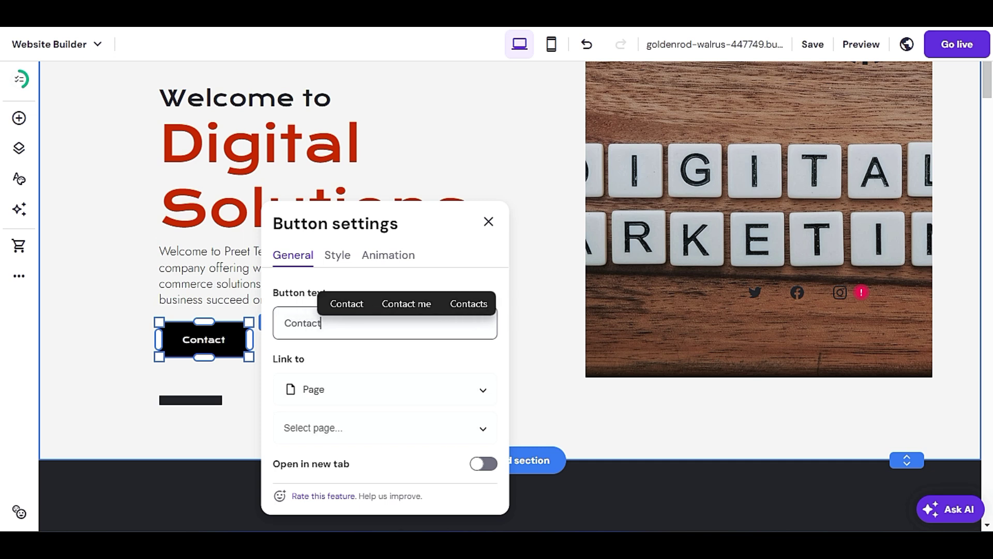
type(" Us")
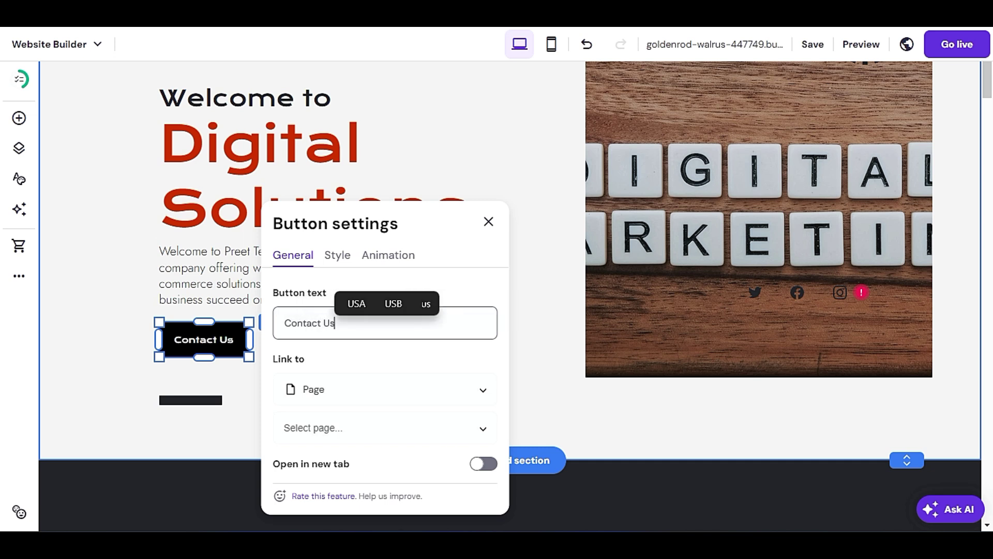
left_click(320, 347)
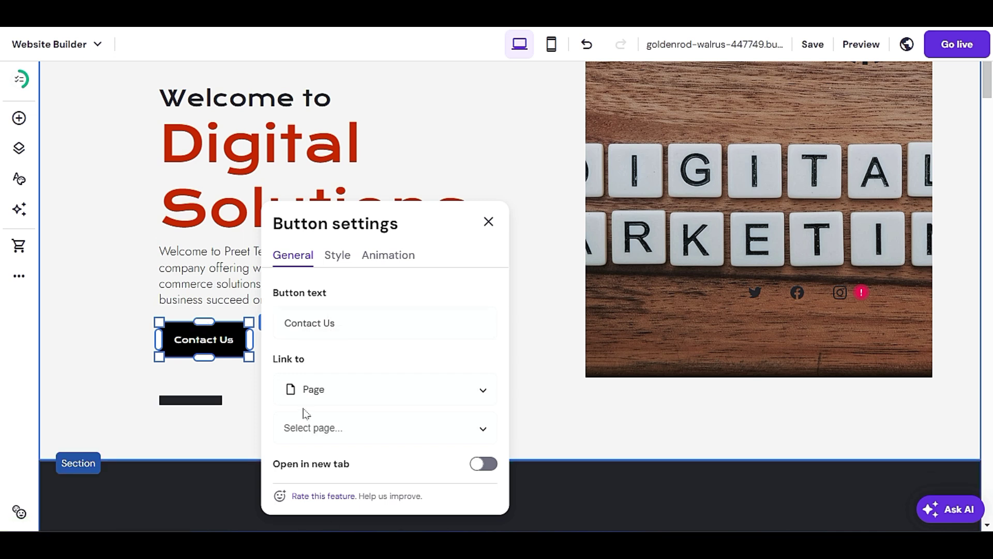
Set the Contact Us button's normal fill color to grey #666666
left_click(338, 255)
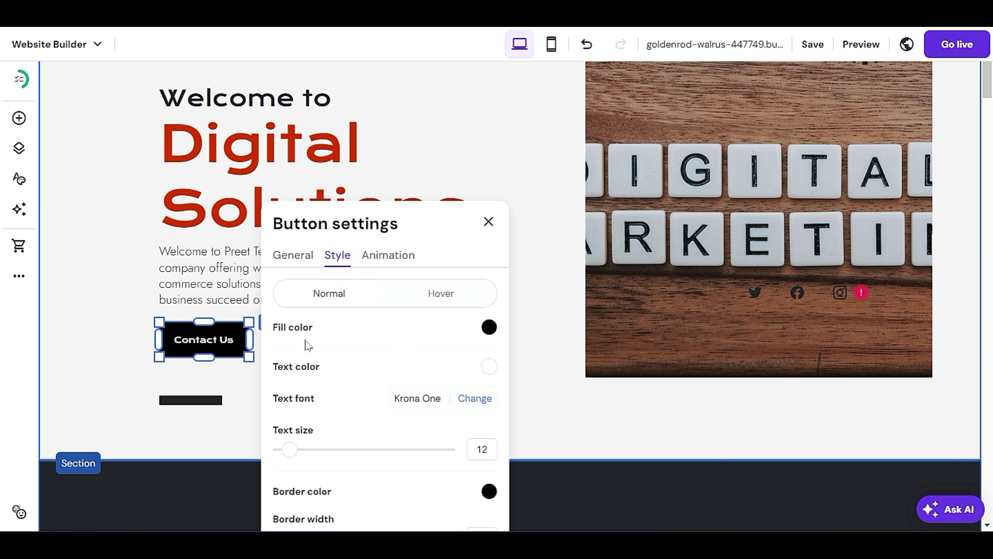
left_click(489, 327)
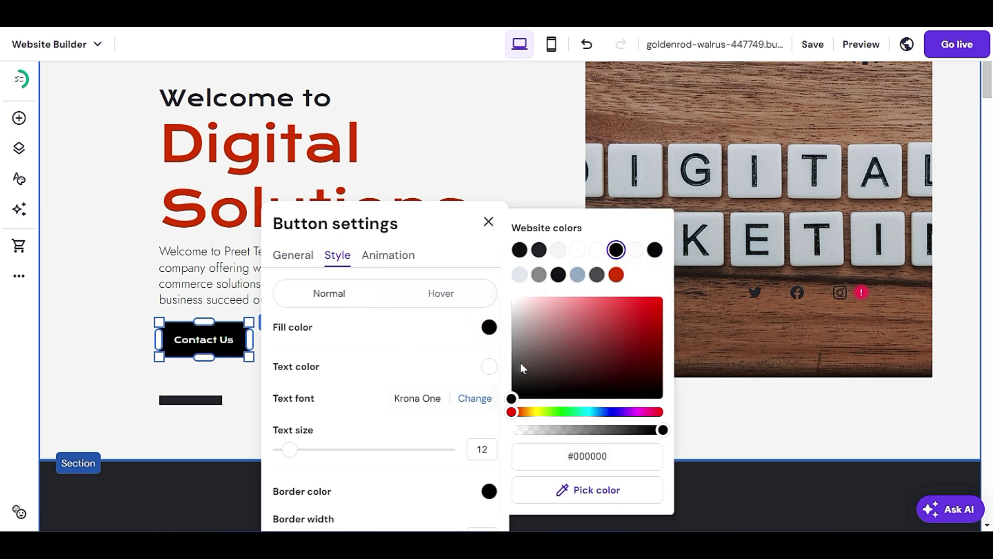
left_click(513, 364)
left_click_drag(512, 366, 510, 361)
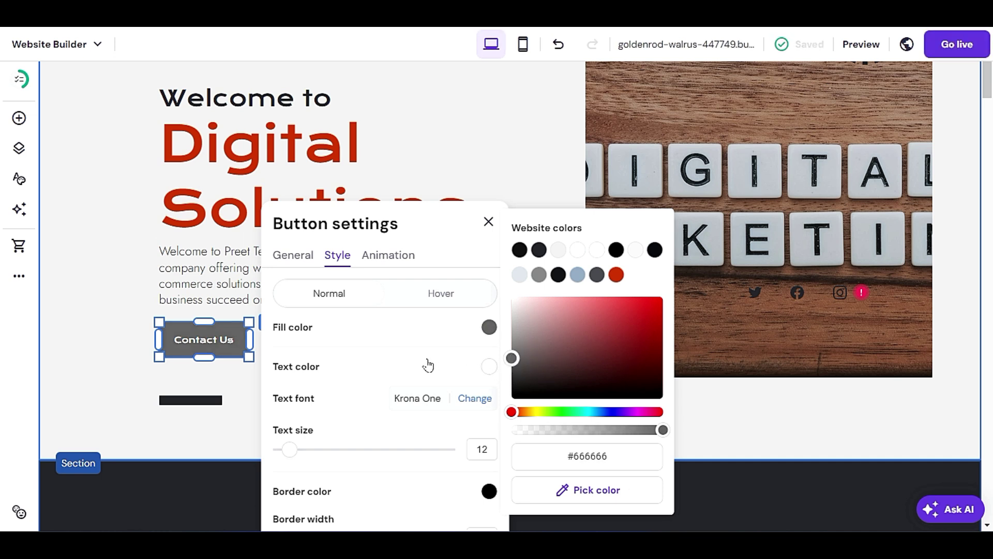
Apply the Scale animation to the Contact Us button and close its settings
left_click(367, 255)
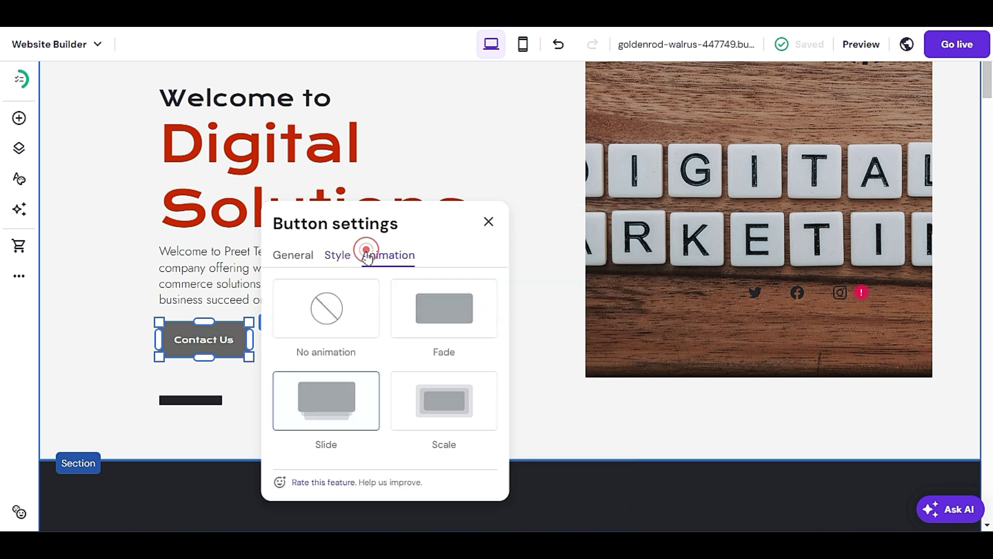
left_click(348, 390)
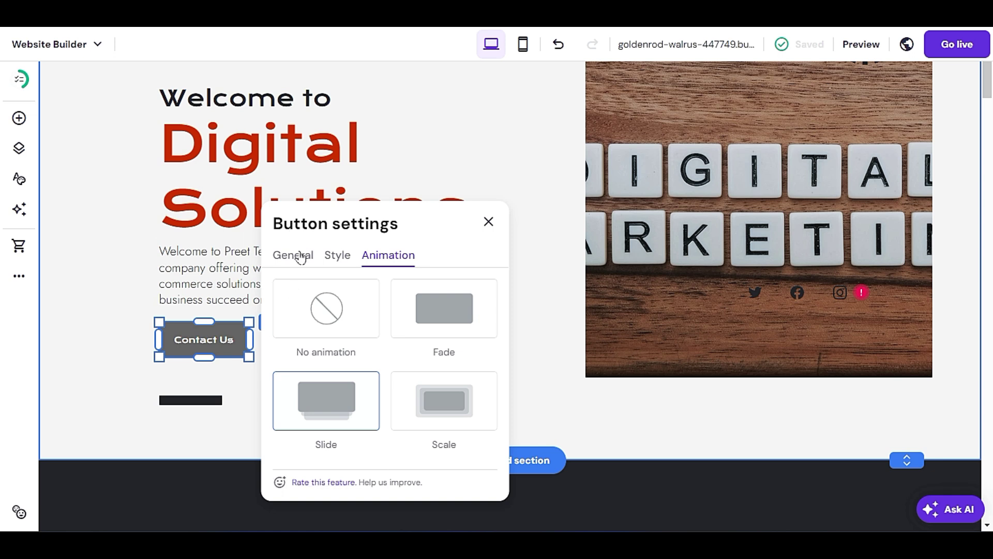
left_click(443, 325)
left_click(443, 429)
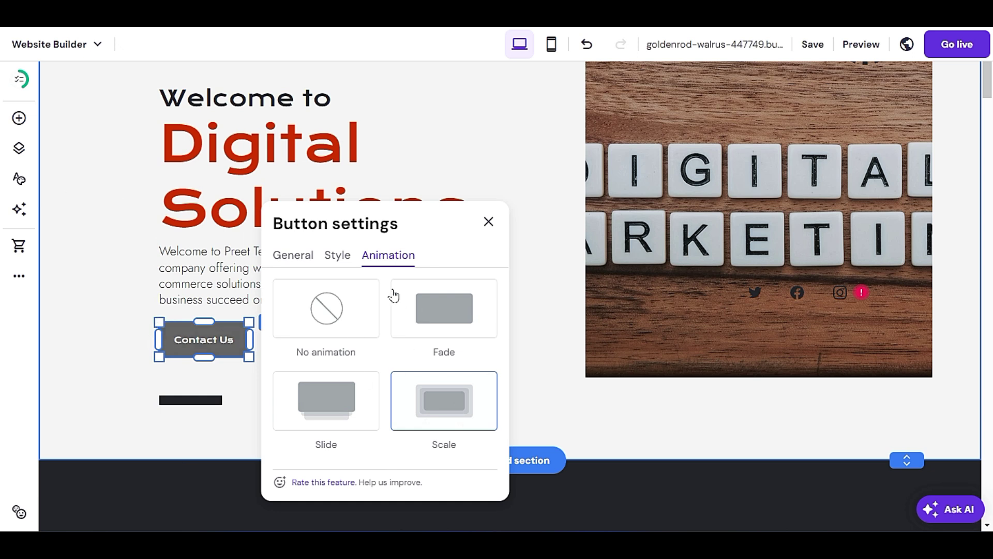
left_click(488, 222)
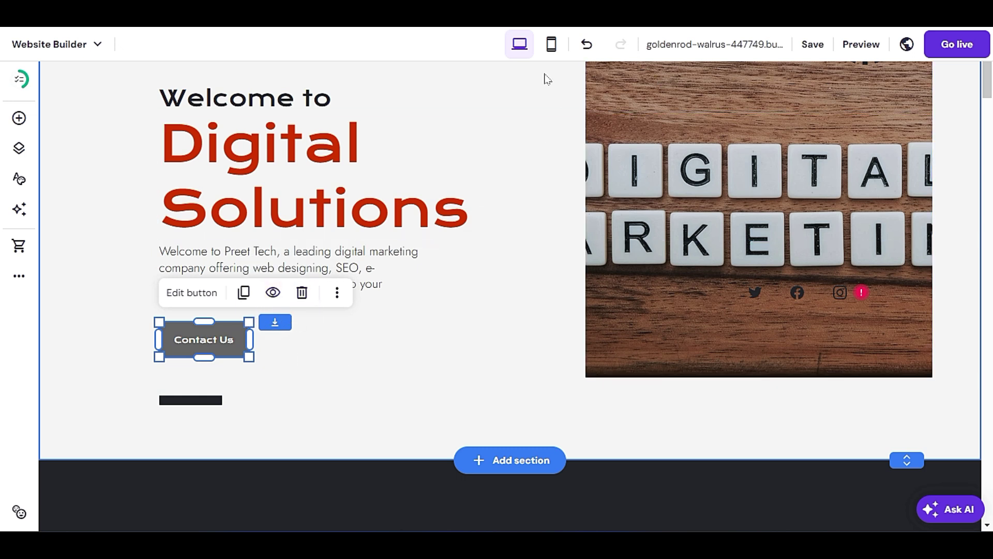
Preview the home page's hero section with the Contact Us button and return to the editor
left_click(864, 45)
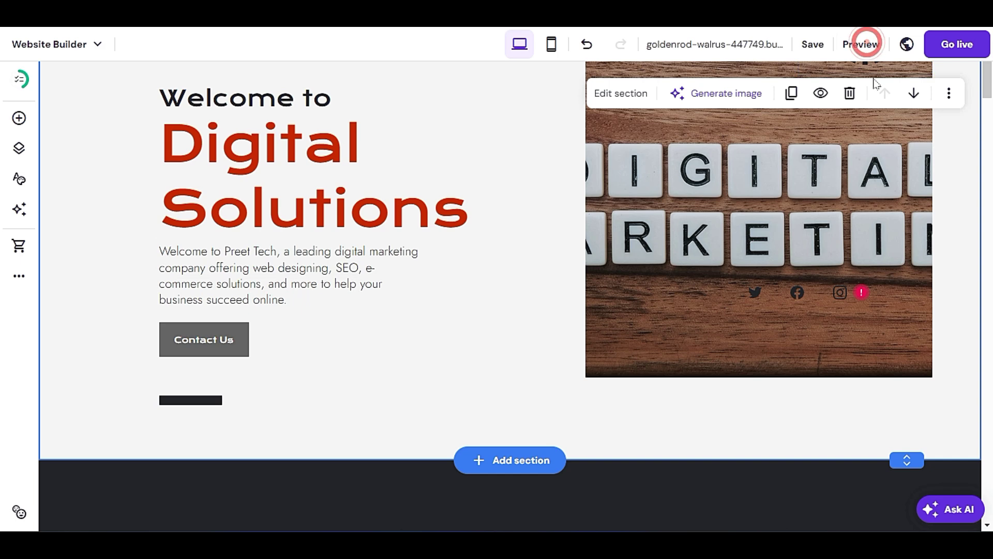
scroll(372, 344, "down", 3)
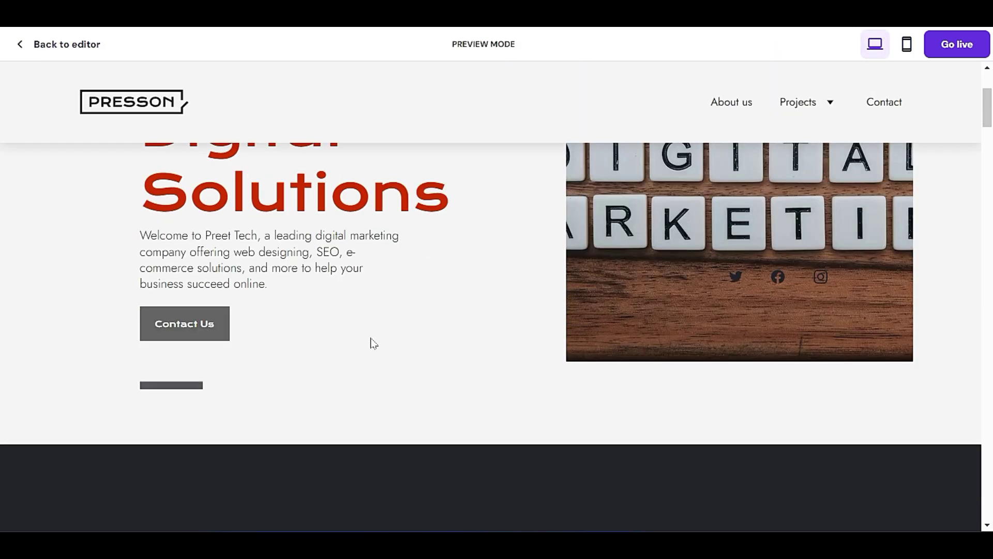
scroll(266, 335, "down", 2)
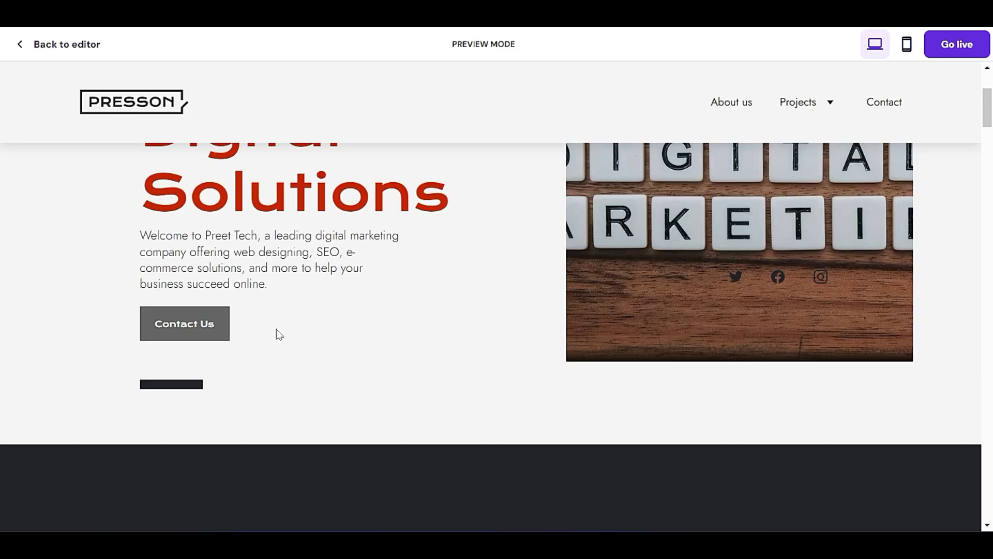
scroll(279, 333, "up", 2)
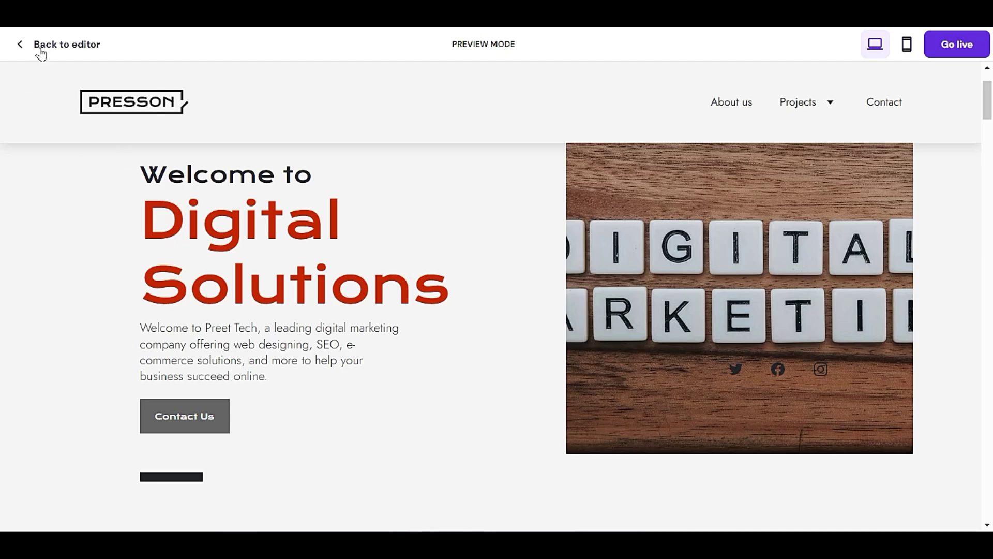
left_click(50, 45)
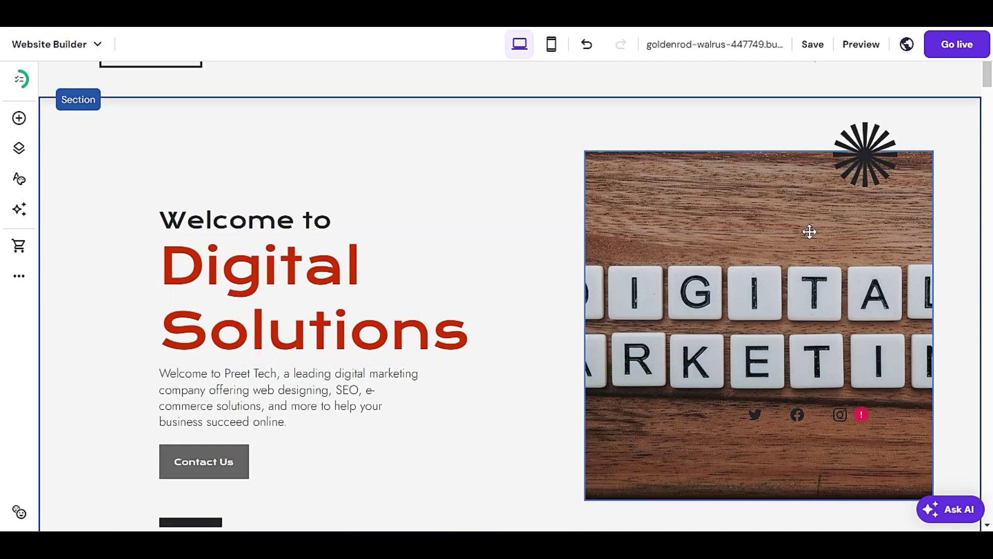
Examine the available page elements and the website's page list, including the pages hidden from navigation
left_click(18, 119)
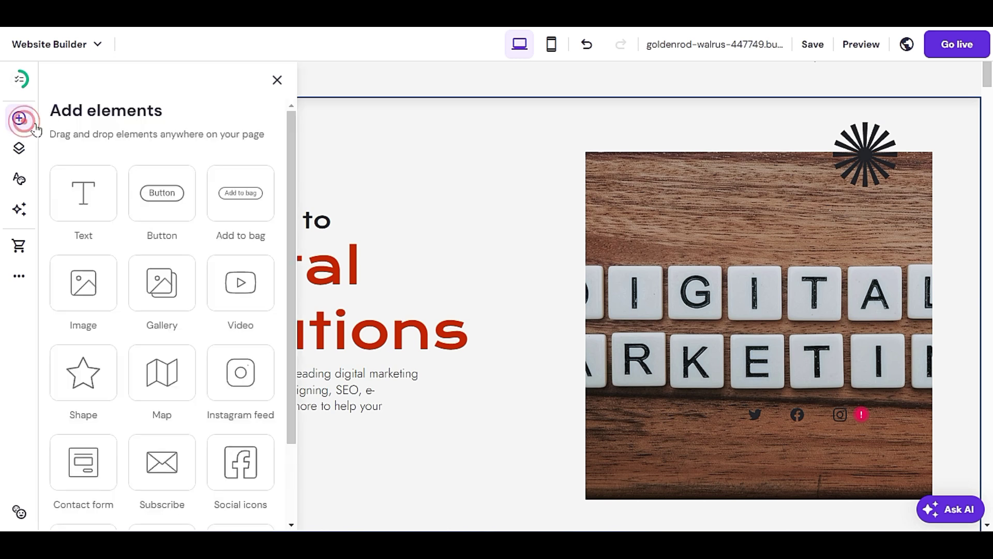
left_click(277, 81)
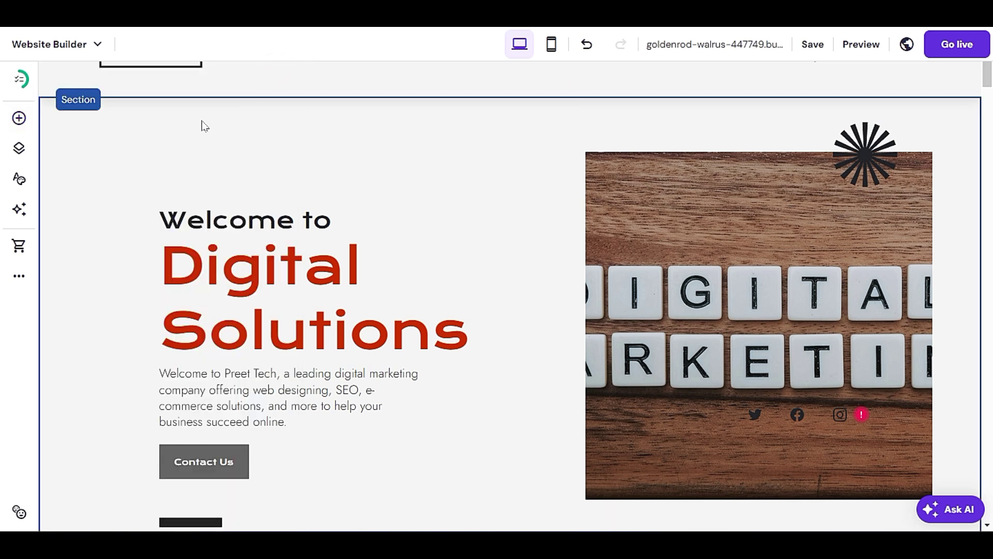
left_click(17, 150)
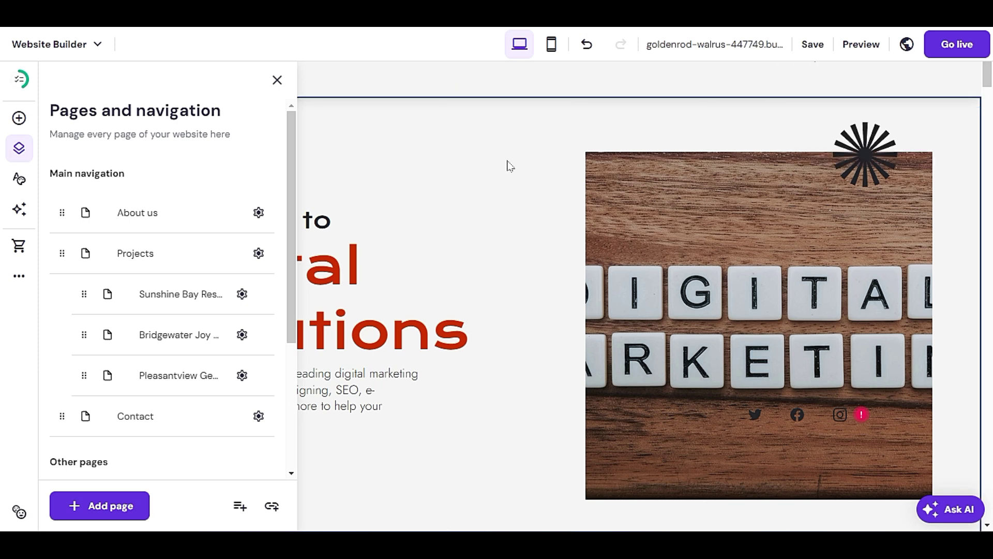
scroll(159, 366, "down", 3)
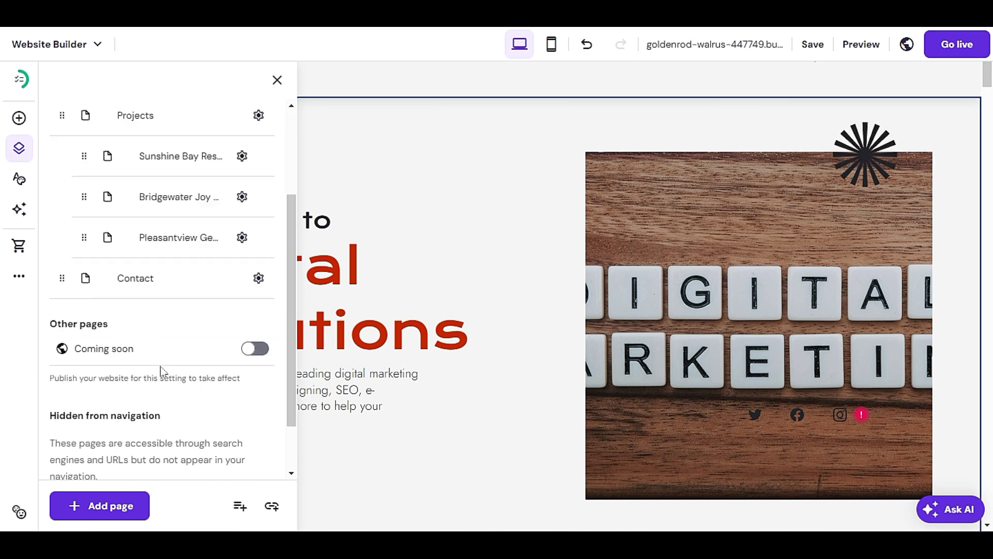
scroll(265, 352, "down", 2)
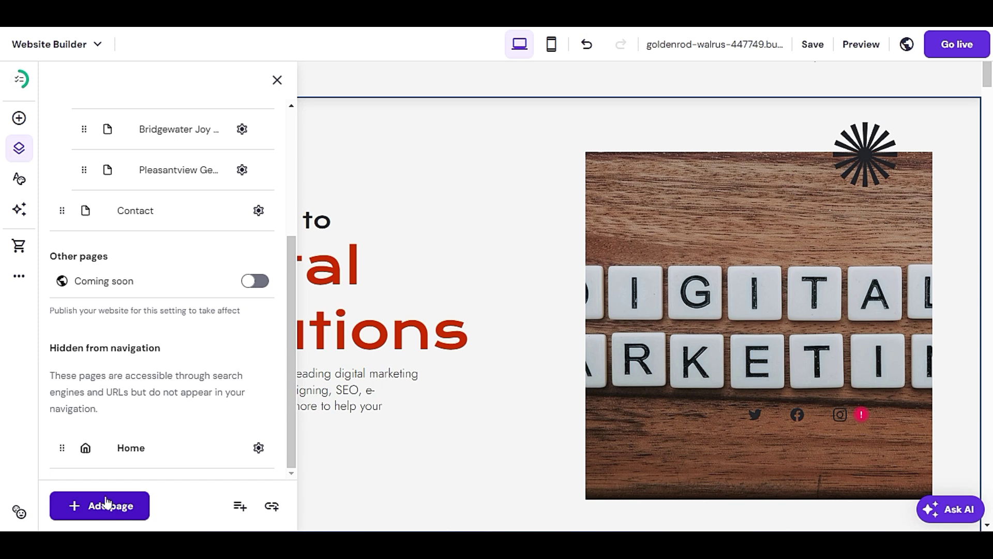
left_click(277, 80)
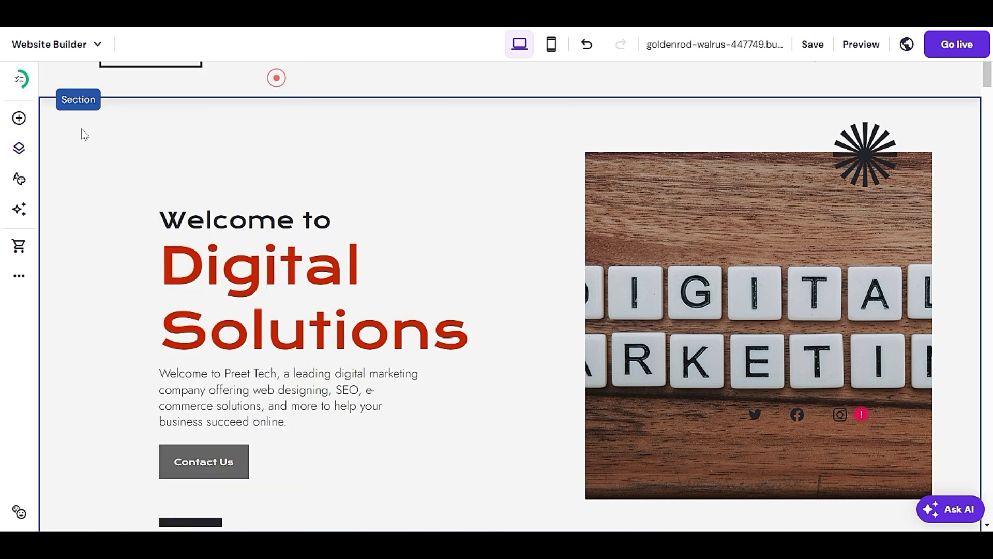
Examine the website-wide style settings for colors, fonts, buttons and animations, and close them
left_click(17, 179)
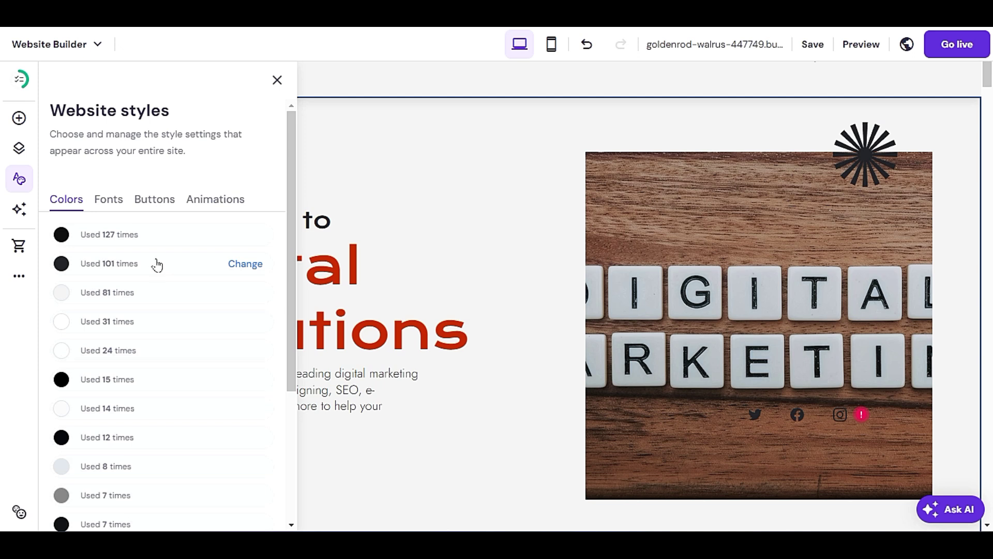
left_click(112, 203)
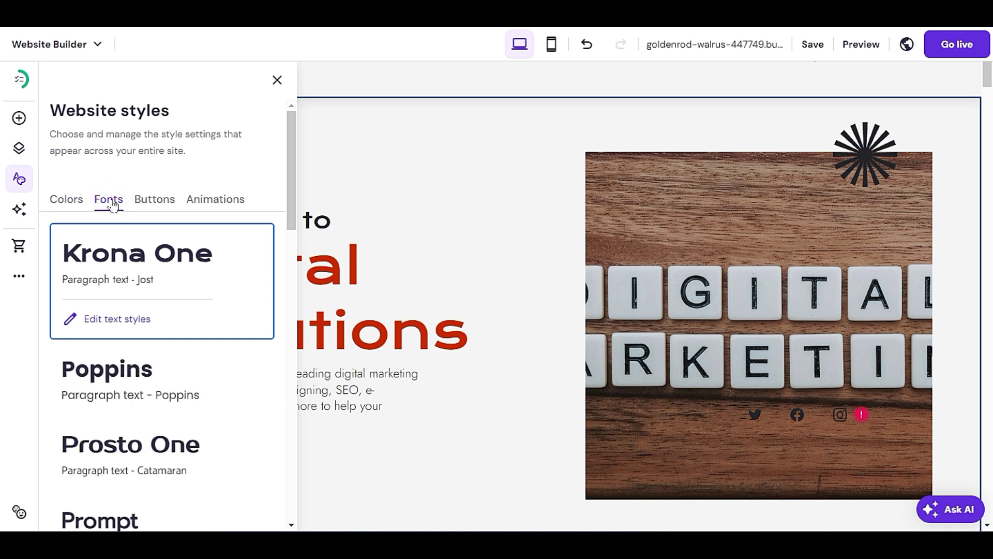
left_click(153, 201)
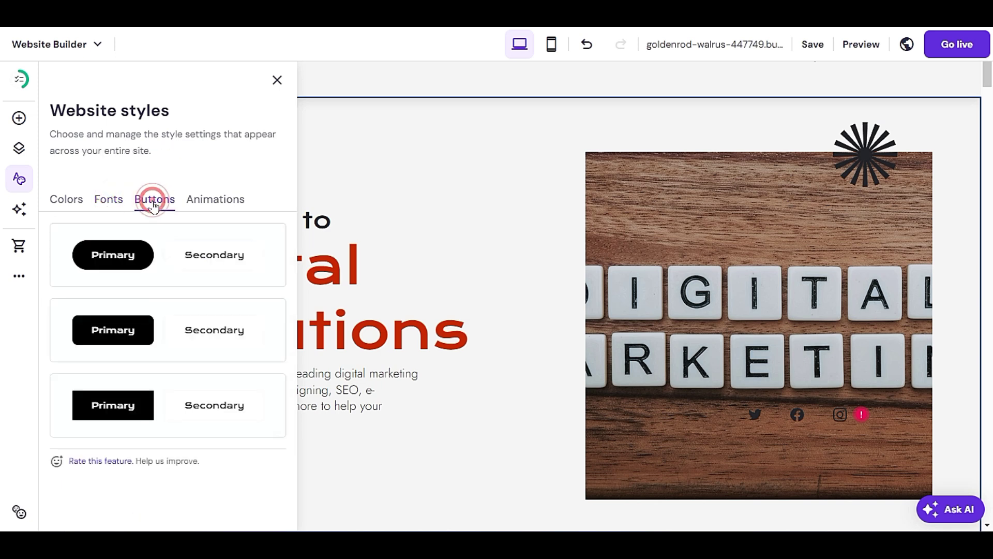
left_click(214, 201)
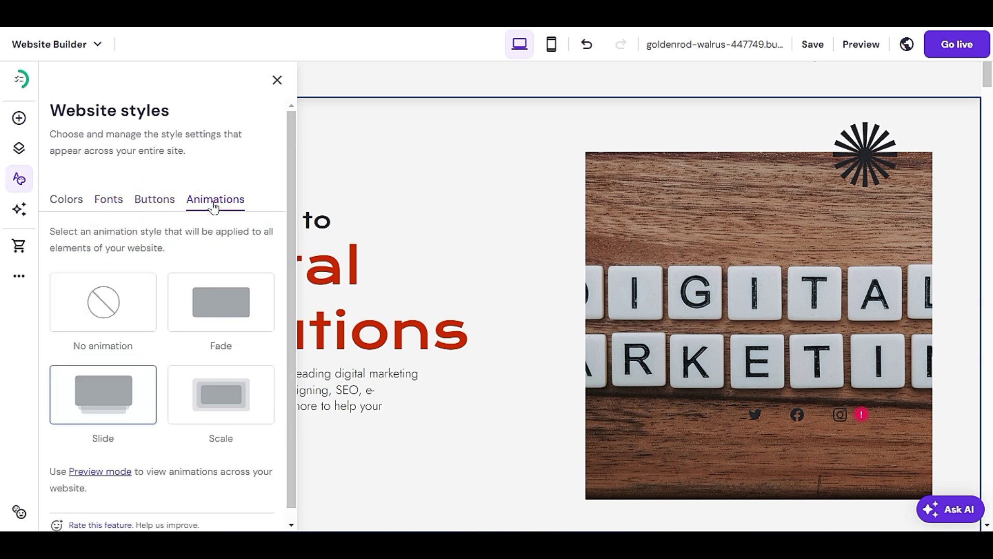
left_click(68, 203)
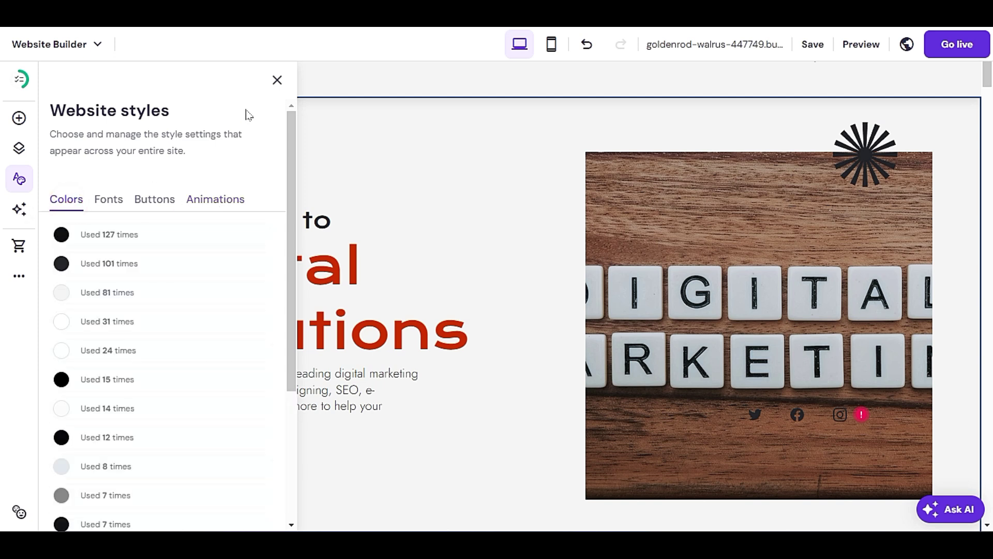
left_click(278, 80)
Examine the available AI tools and the online store's feature list, and close the store panel without adding a store
left_click(18, 216)
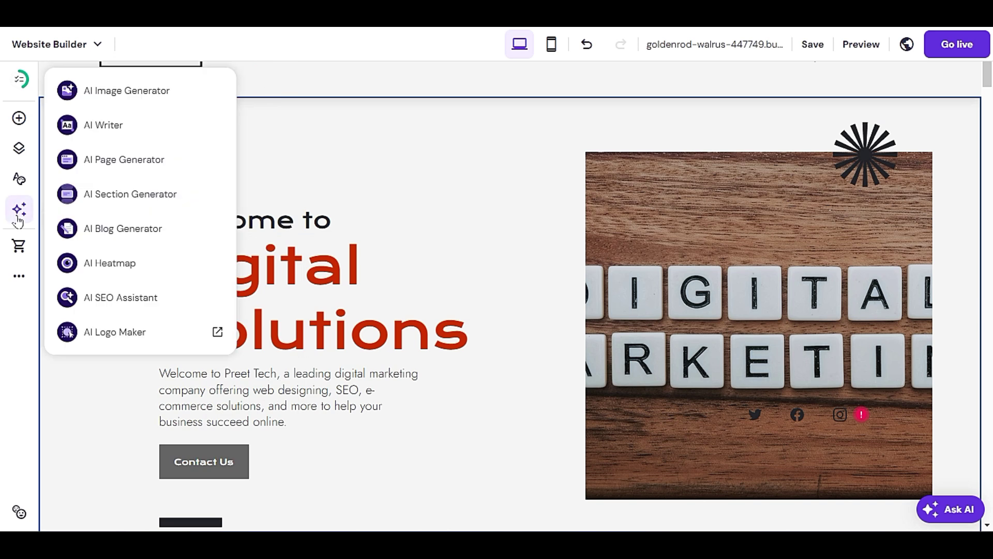
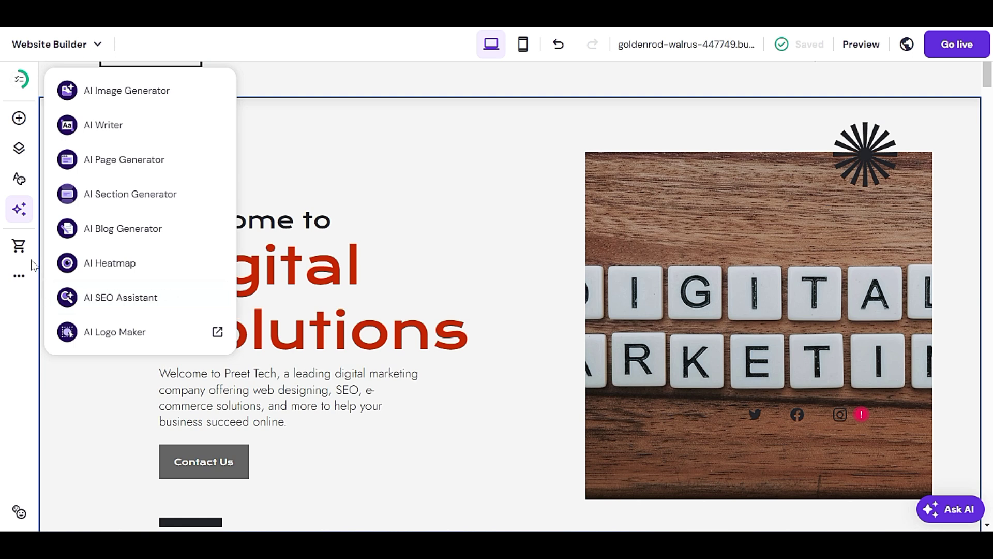
left_click(17, 247)
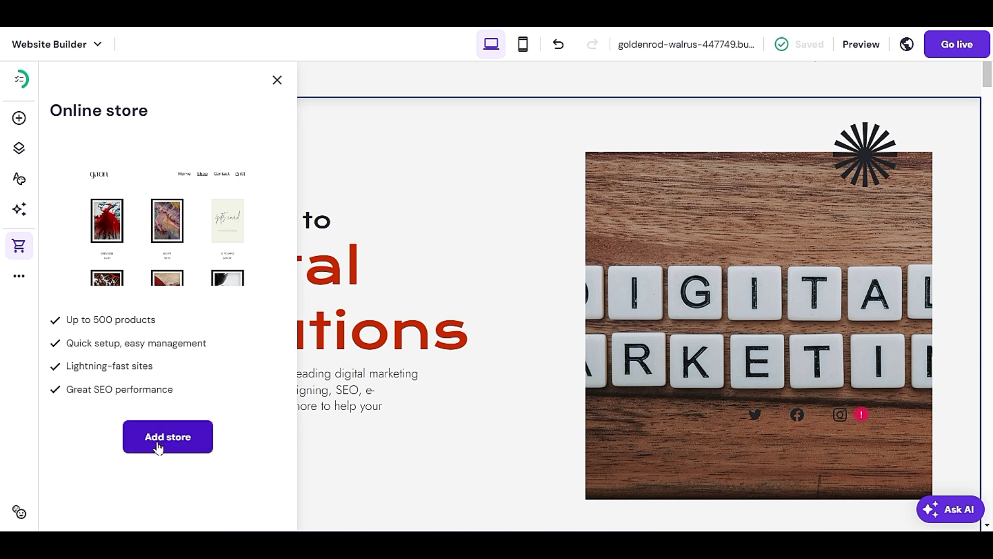
left_click_drag(158, 320, 64, 343)
left_click(64, 343)
left_click(202, 337)
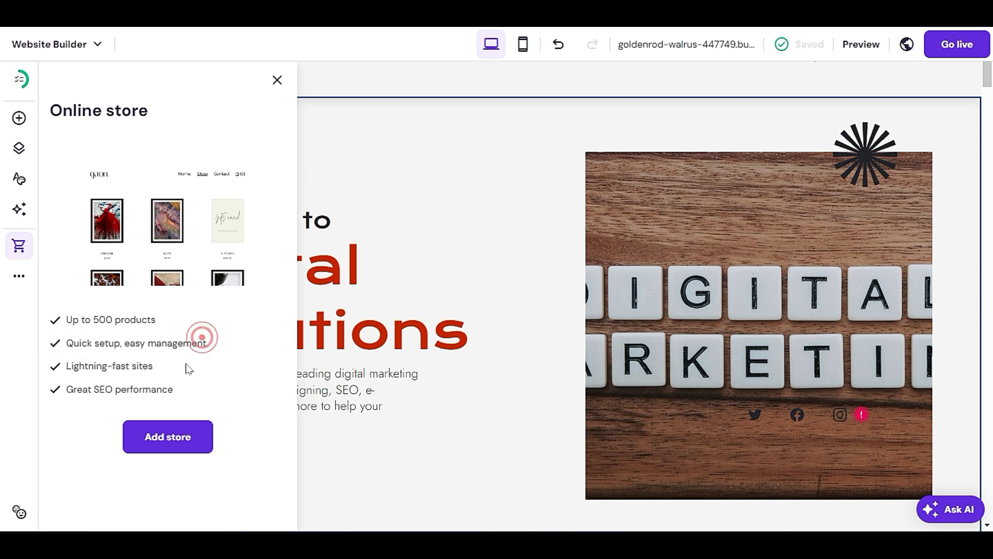
left_click_drag(174, 389, 65, 389)
left_click(136, 361)
left_click(277, 80)
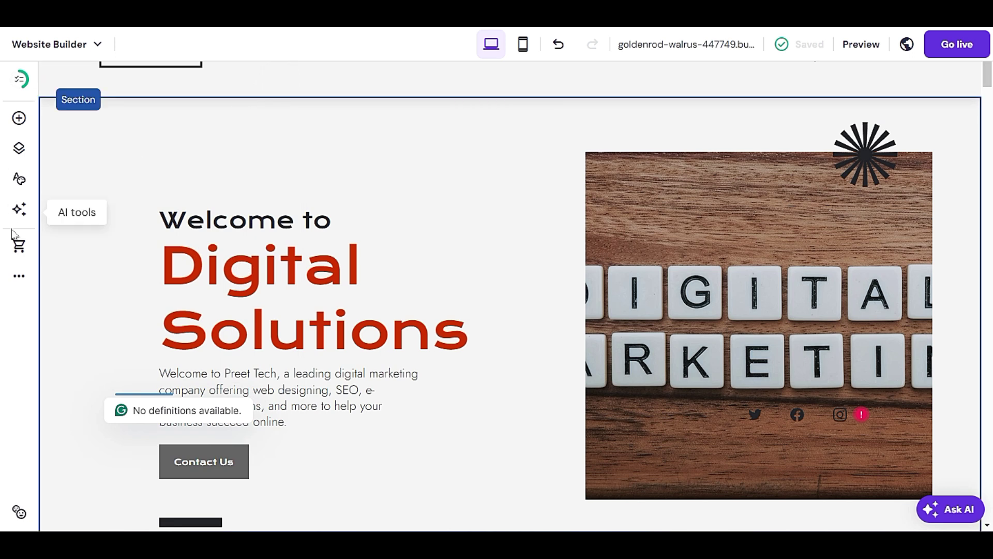
Examine the favicon, link preview image and cookie banner options in the website's general settings, and close them
left_click(18, 280)
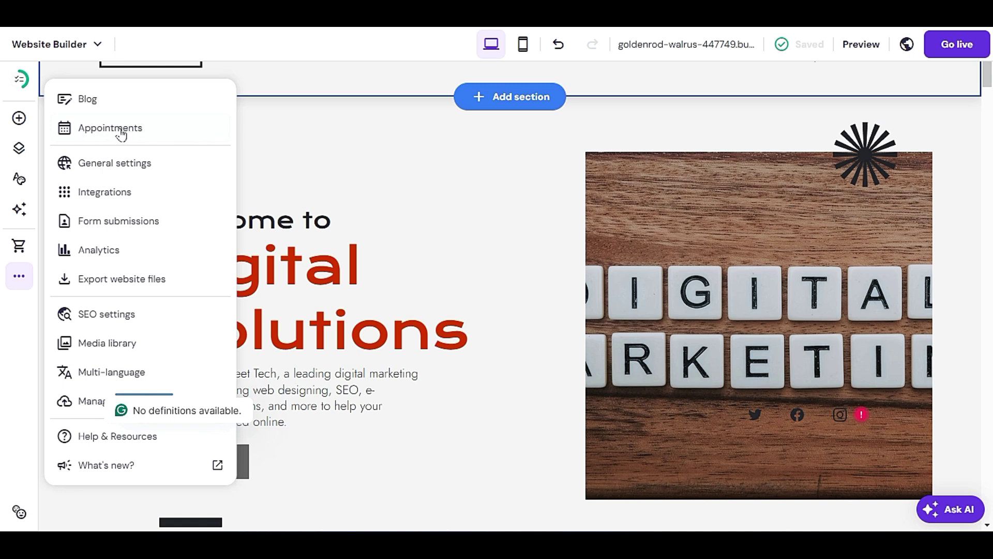
left_click(158, 164)
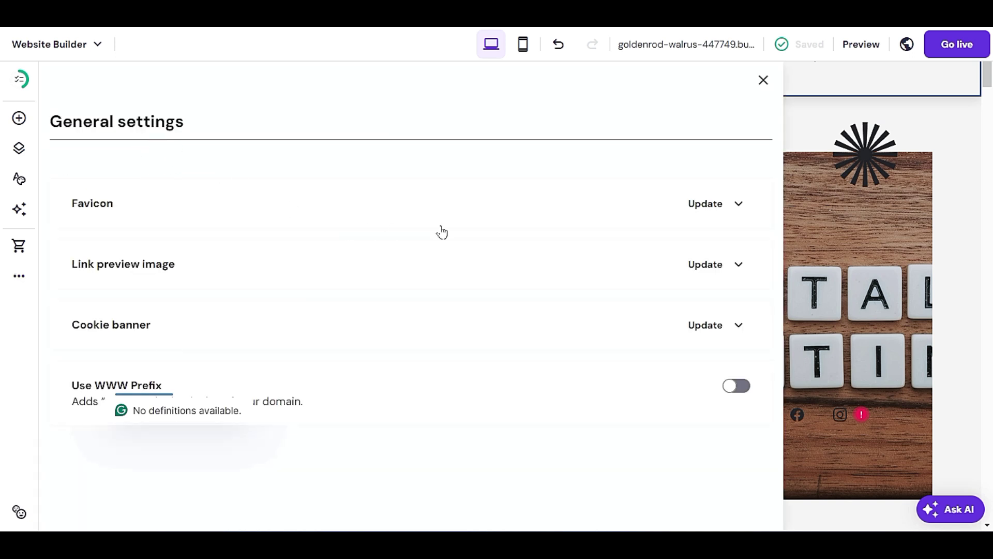
left_click(743, 202)
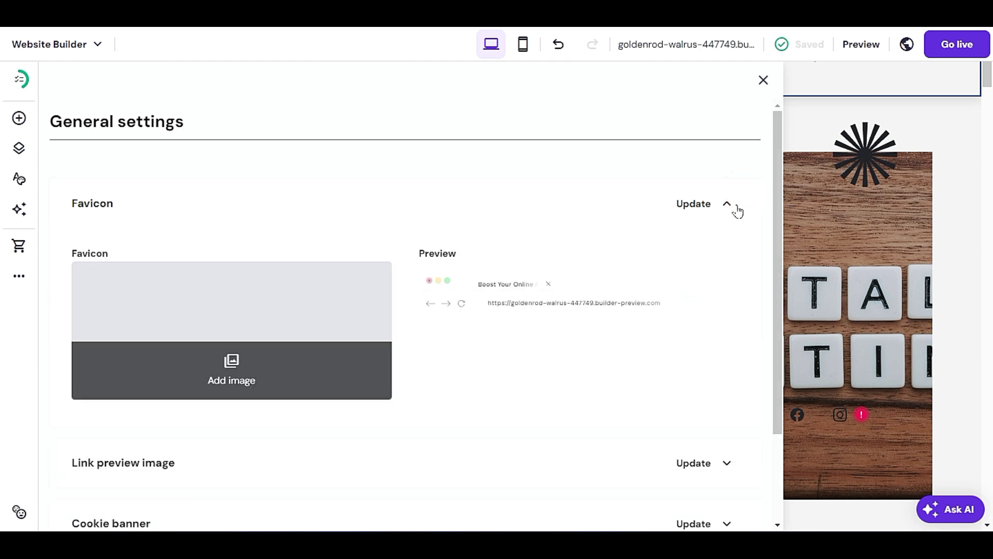
left_click(737, 207)
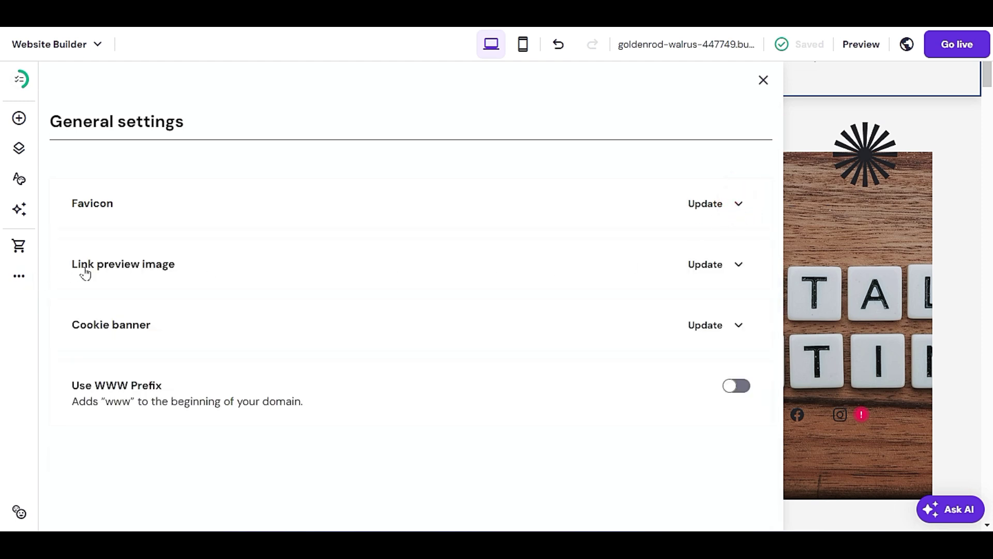
left_click(737, 265)
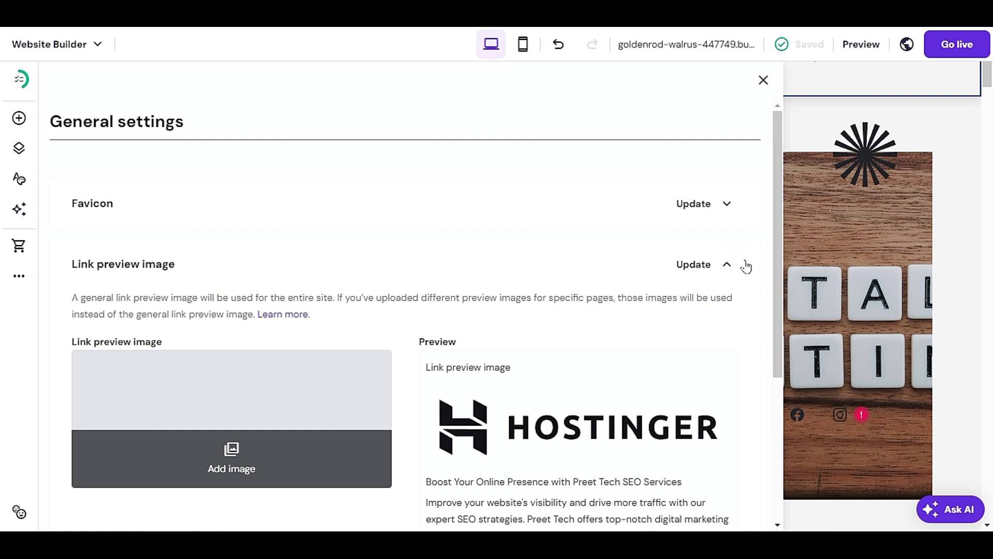
scroll(740, 271, "down", 2)
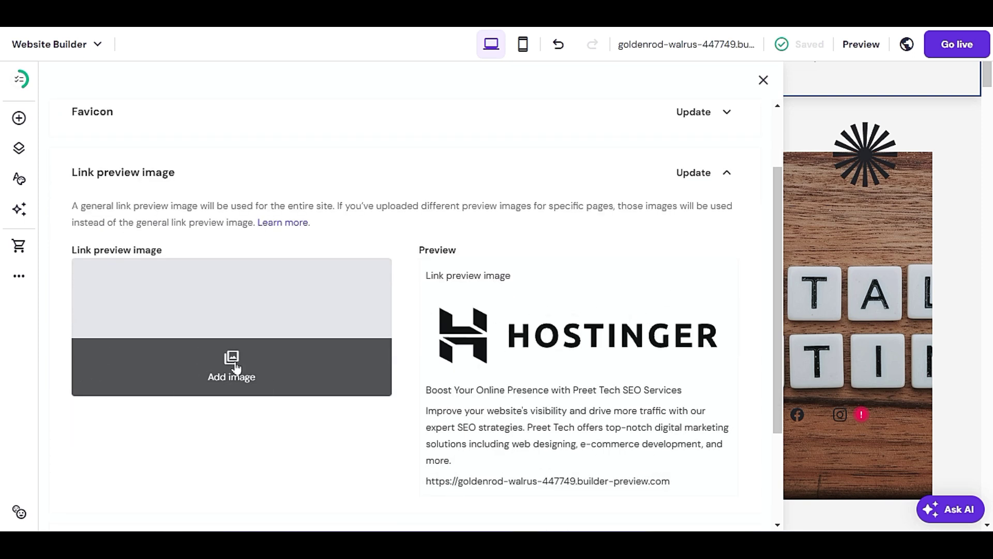
left_click(728, 176)
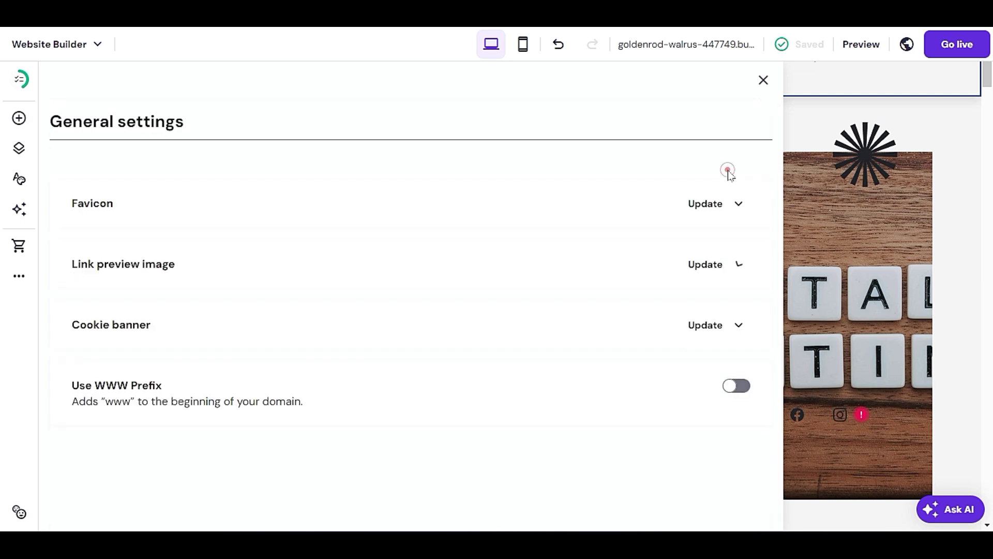
left_click(745, 323)
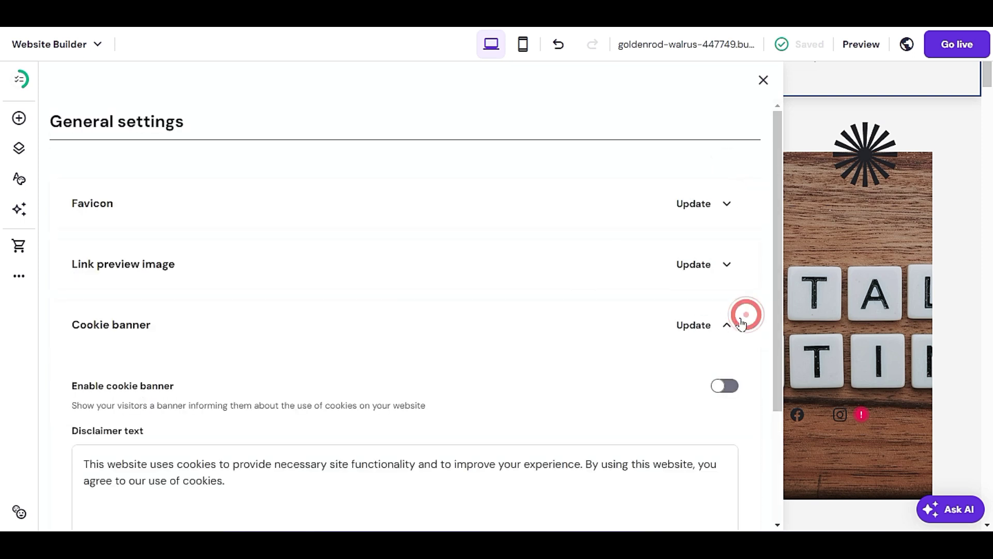
left_click(731, 324)
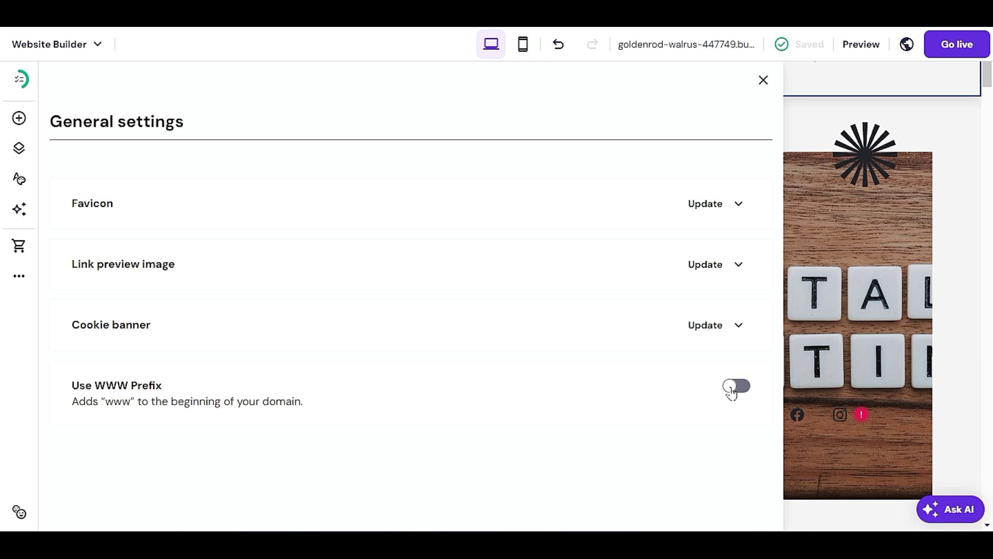
left_click(763, 81)
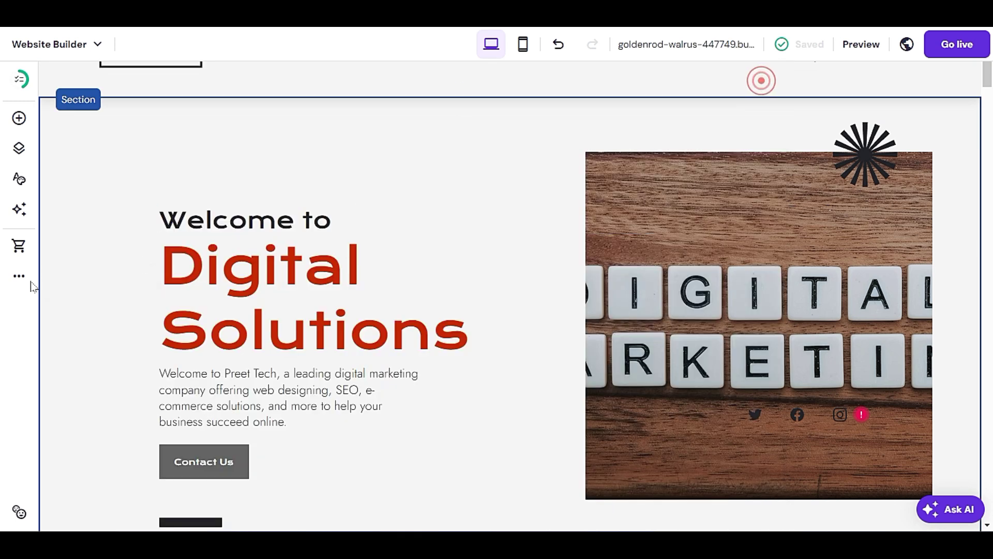
Examine the website's integrations, from the custom code field through Google Analytics to Google AdMob
left_click(19, 276)
left_click(90, 196)
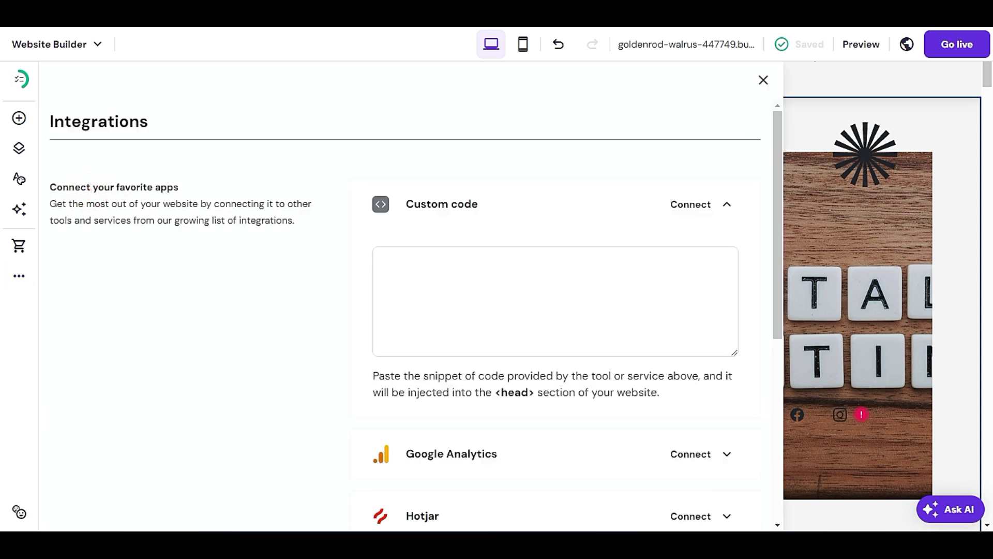
scroll(573, 383, "down", 7)
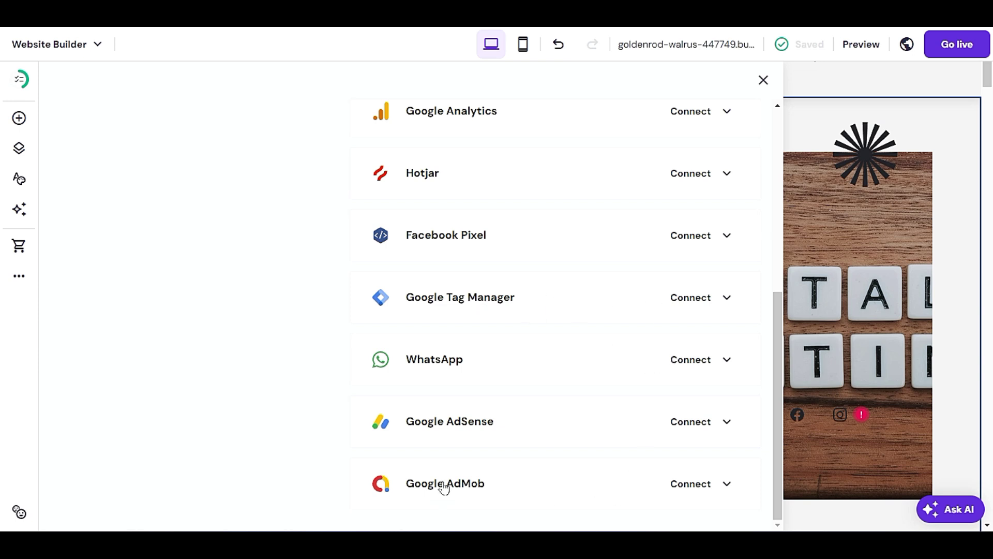
scroll(455, 489, "up", 3)
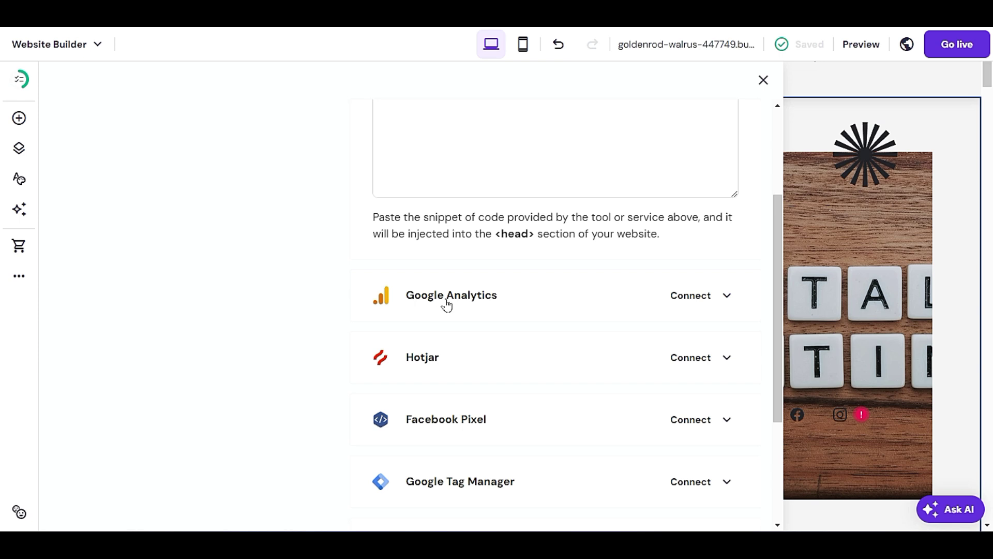
scroll(447, 305, "up", 3)
left_click(438, 313)
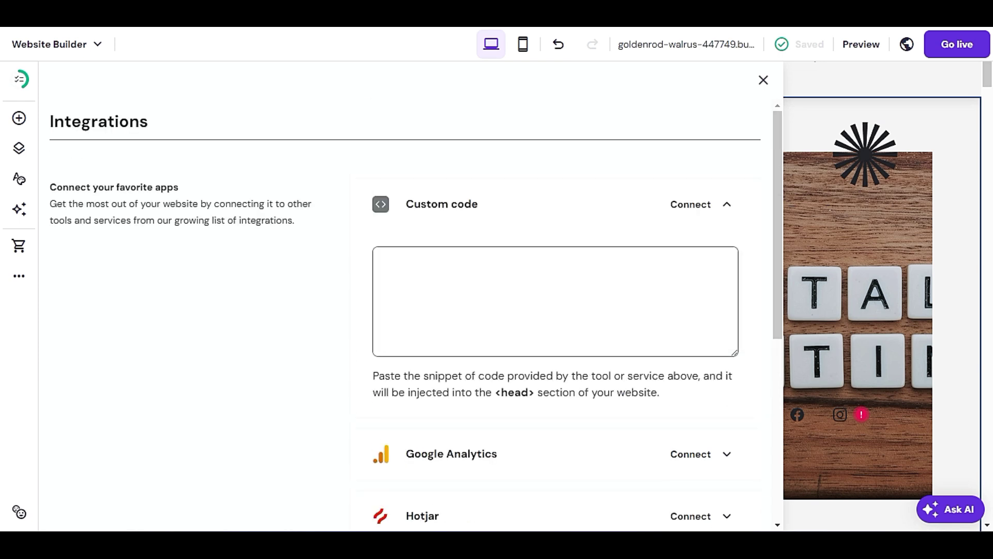
scroll(372, 331, "down", 6)
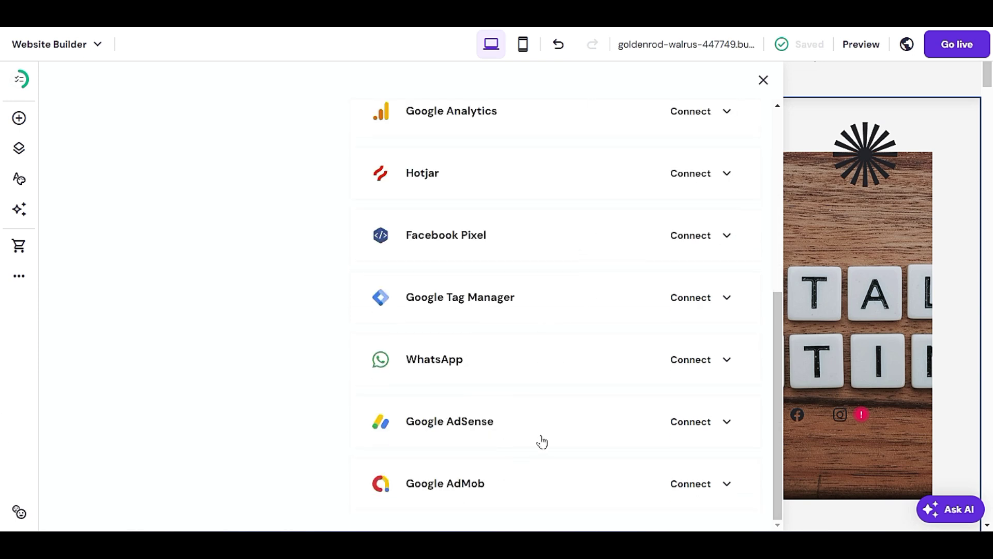
scroll(541, 442, "up", 5)
left_click(466, 205)
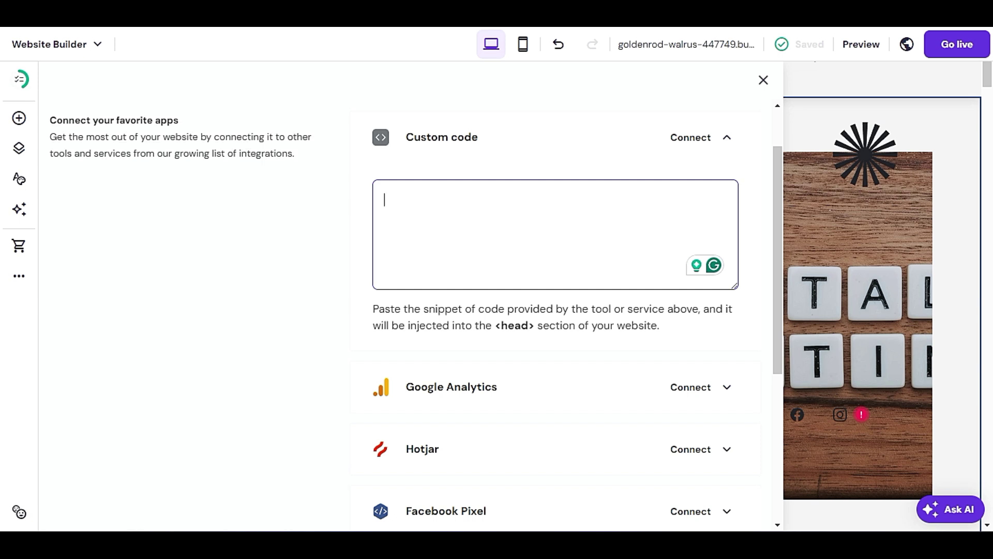
View the contact form's submissions list and the website's analytics
left_click(19, 276)
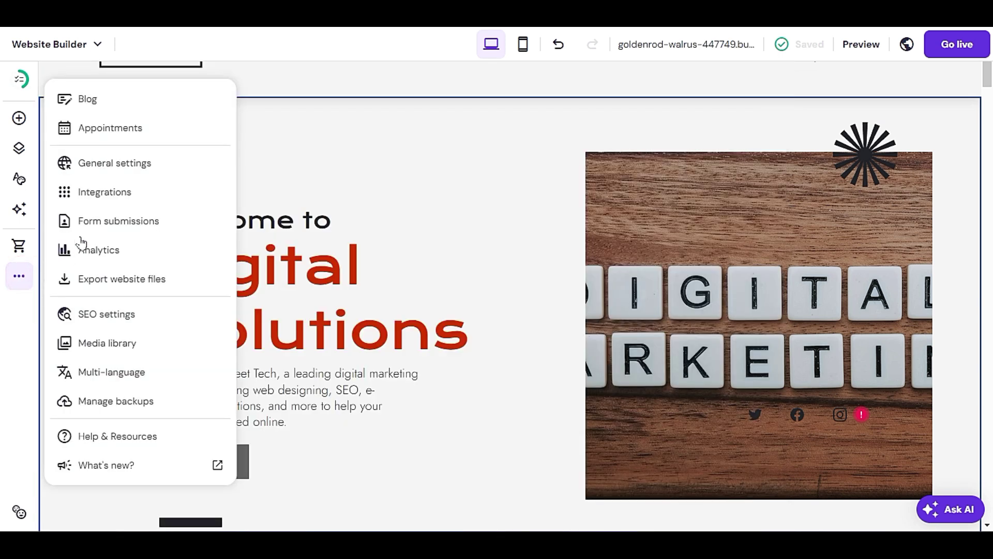
left_click(146, 234)
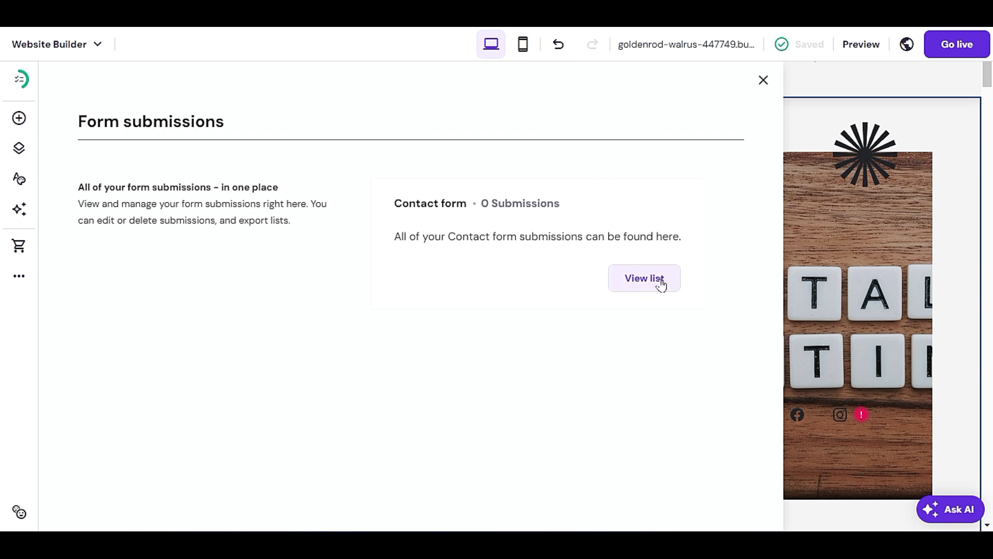
left_click(637, 285)
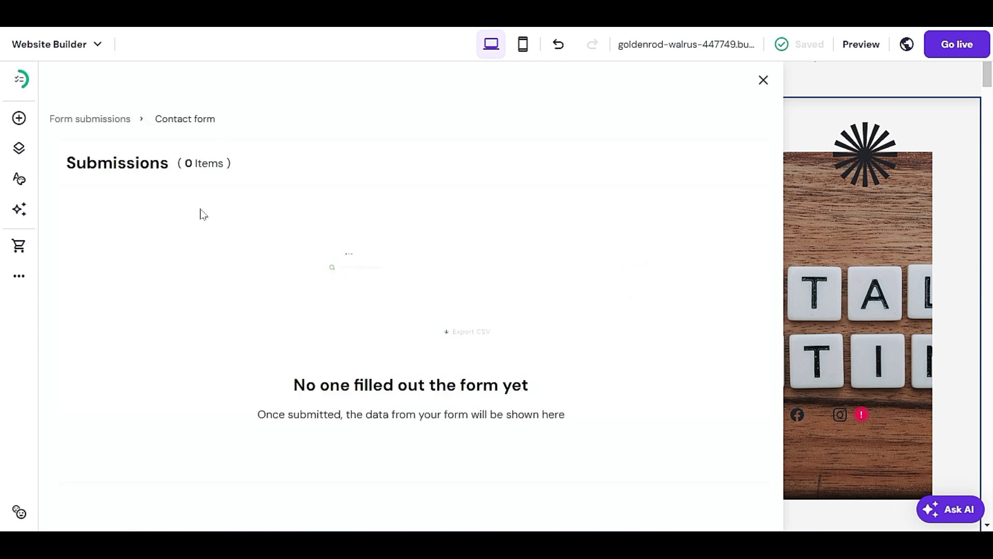
left_click(19, 278)
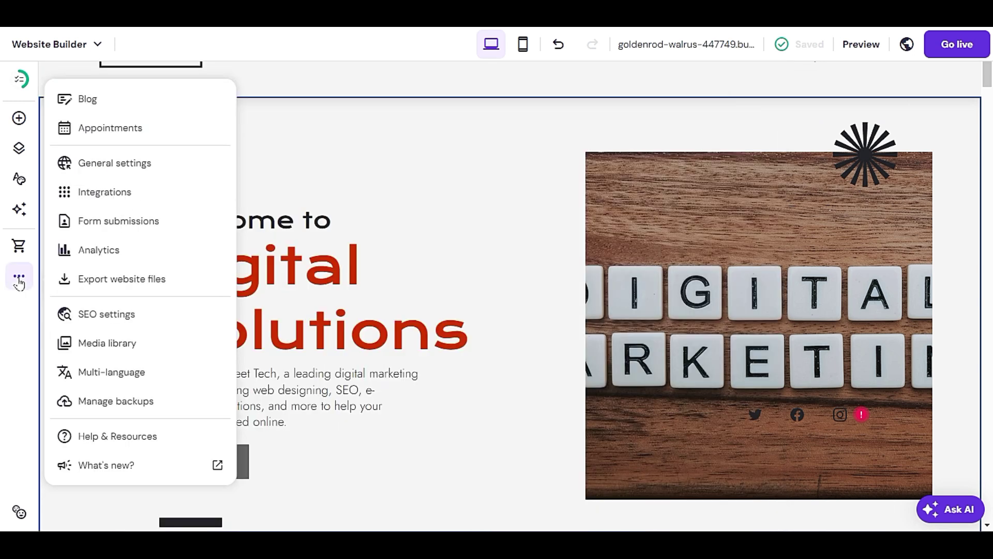
left_click(118, 251)
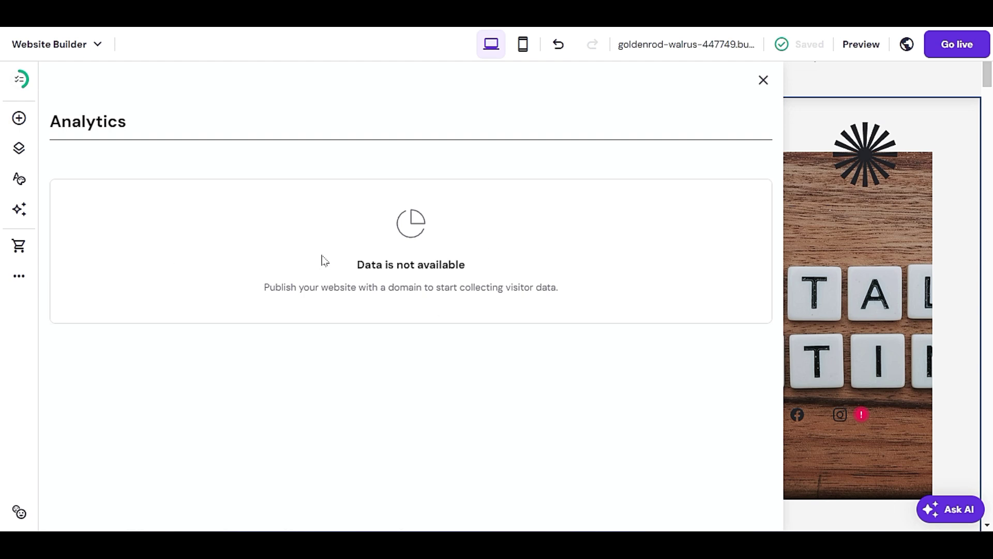
Read the website file export information, including which content is and isn't exported
left_click(16, 277)
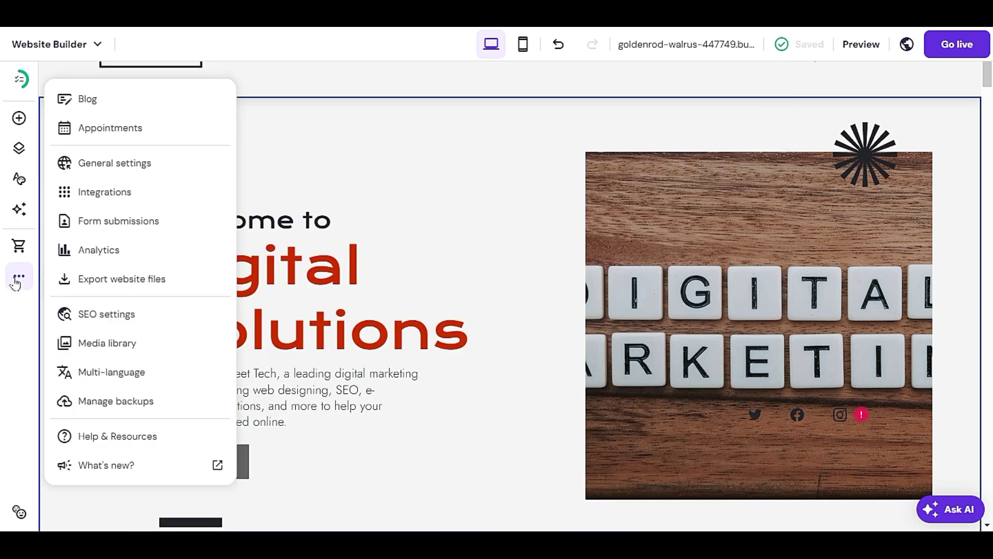
left_click(160, 283)
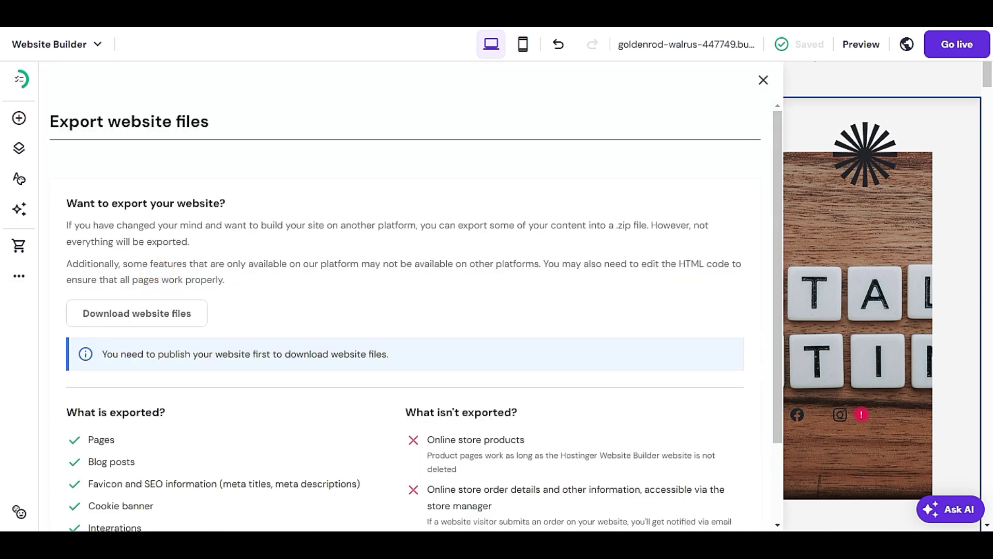
scroll(158, 279, "down", 1)
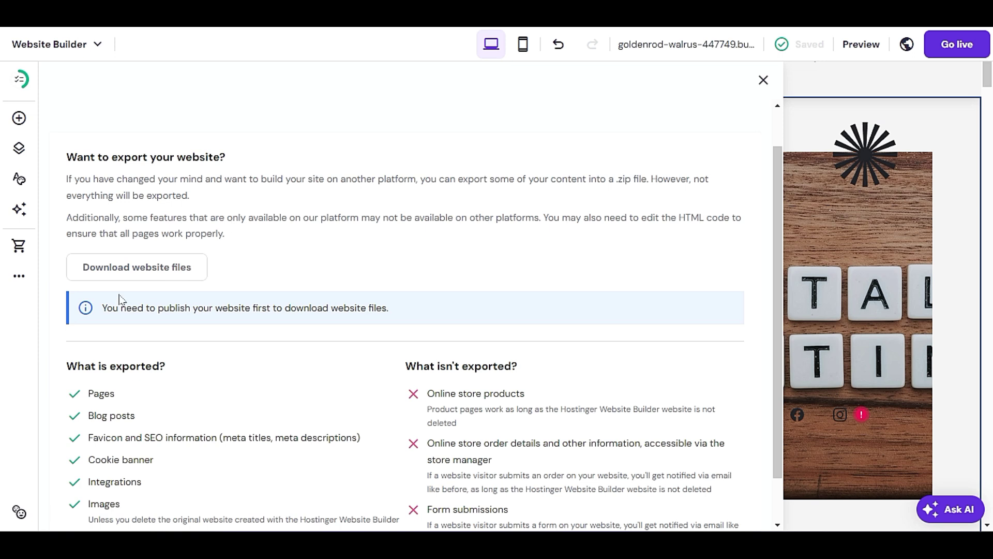
scroll(178, 308, "down", 1)
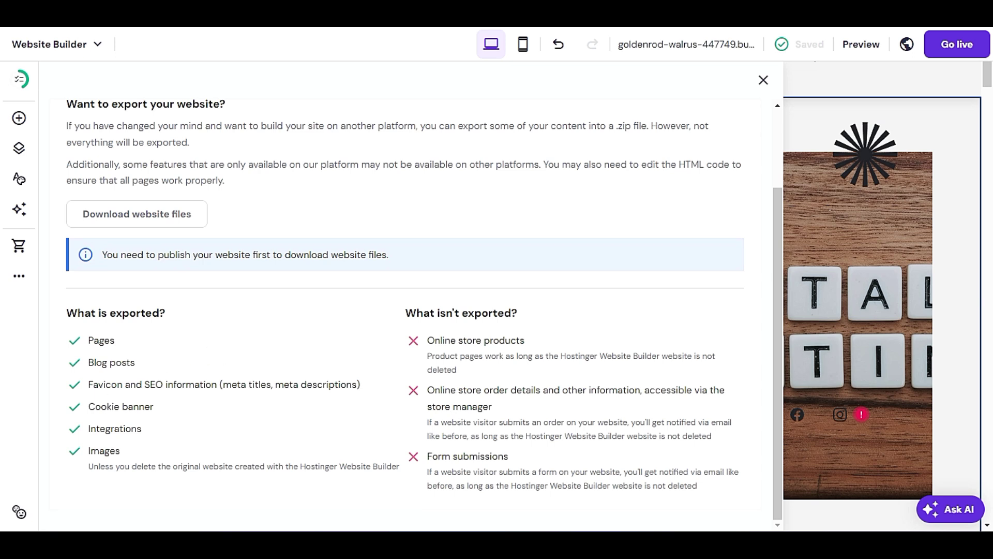
scroll(119, 338, "up", 2)
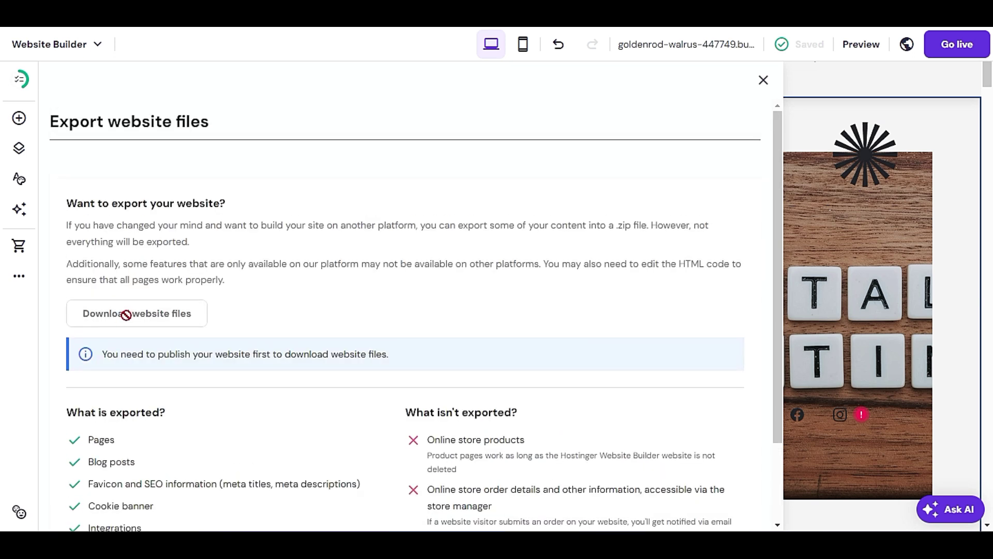
View the Home page's SEO settings and close them
left_click(20, 285)
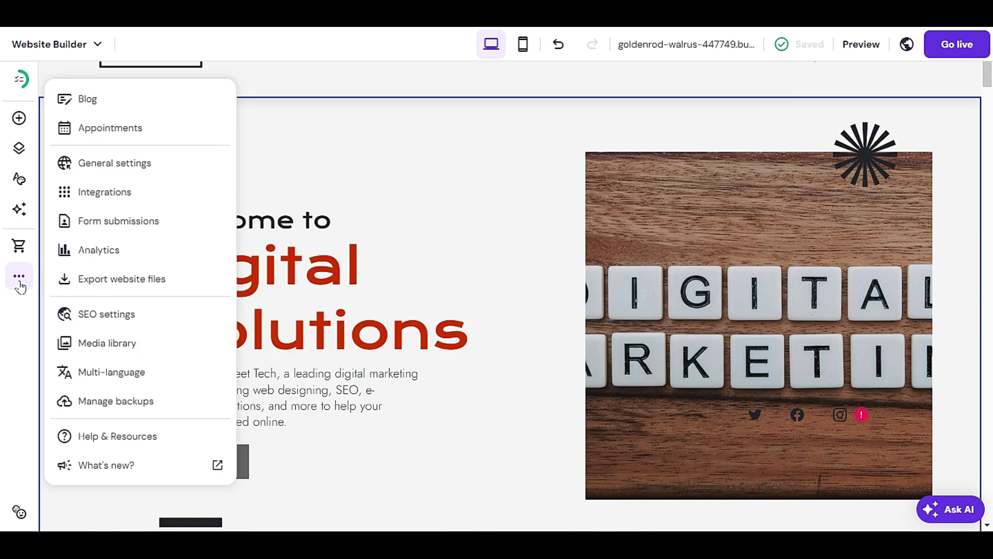
left_click(101, 318)
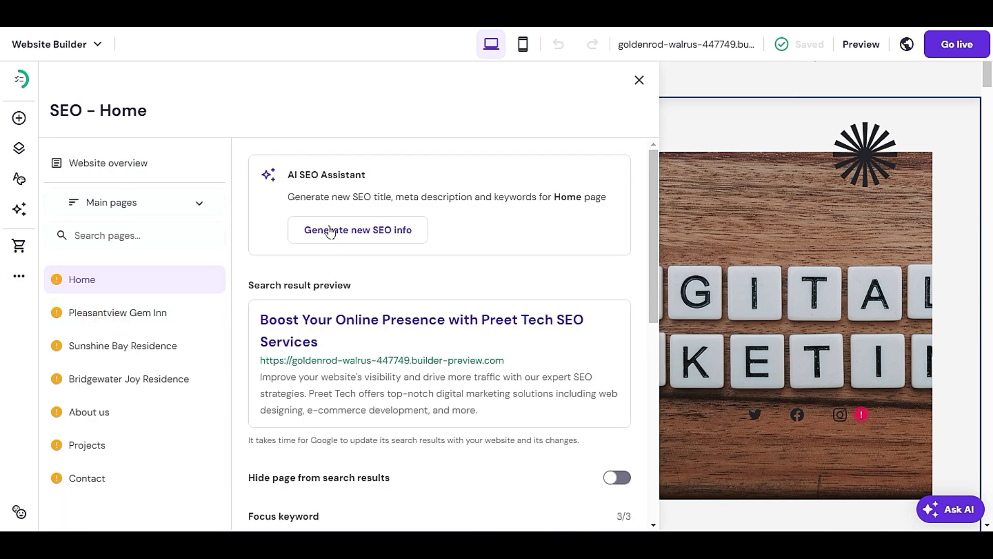
left_click(640, 81)
View the images stored in the website's media library and close it
left_click(19, 281)
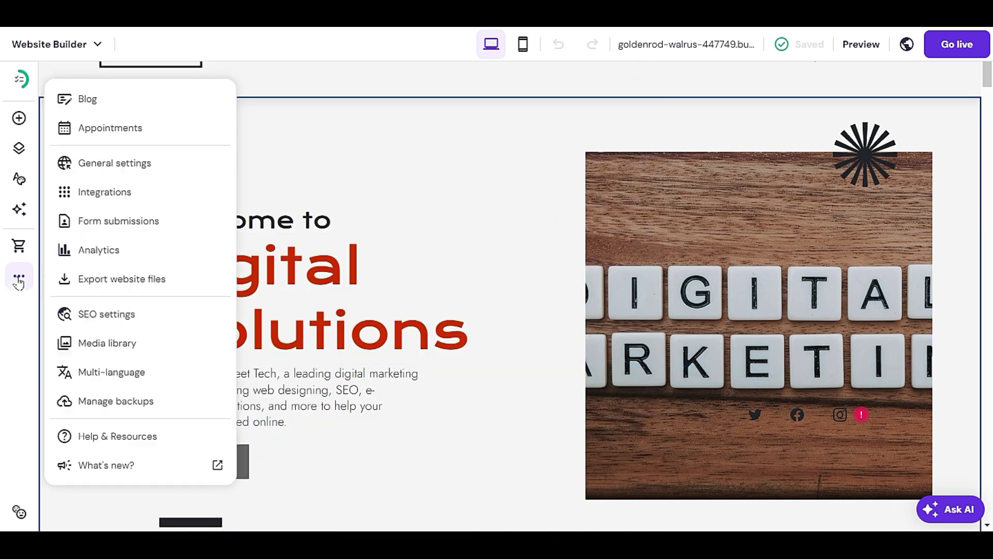
left_click(168, 352)
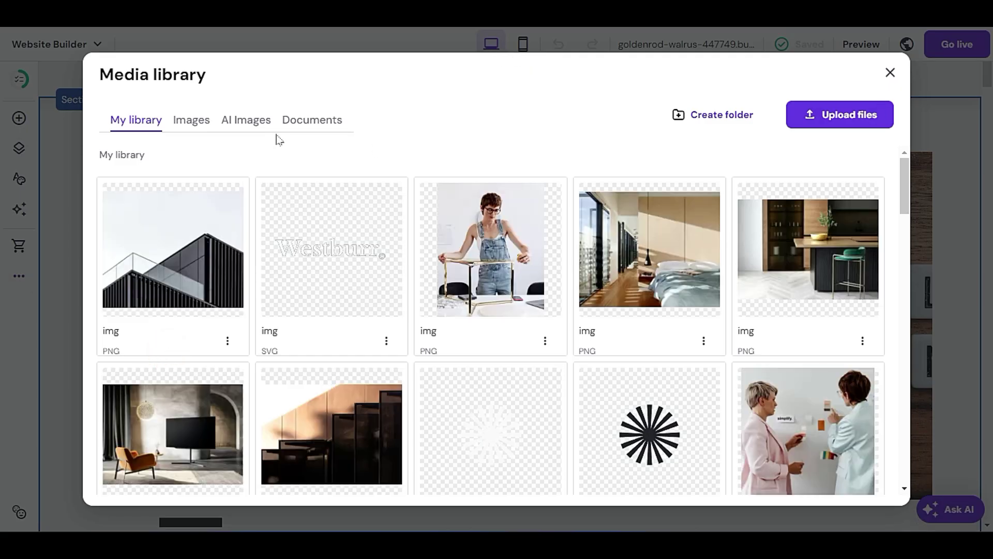
left_click(890, 73)
View the multi-language settings and the starting language options
left_click(7, 278)
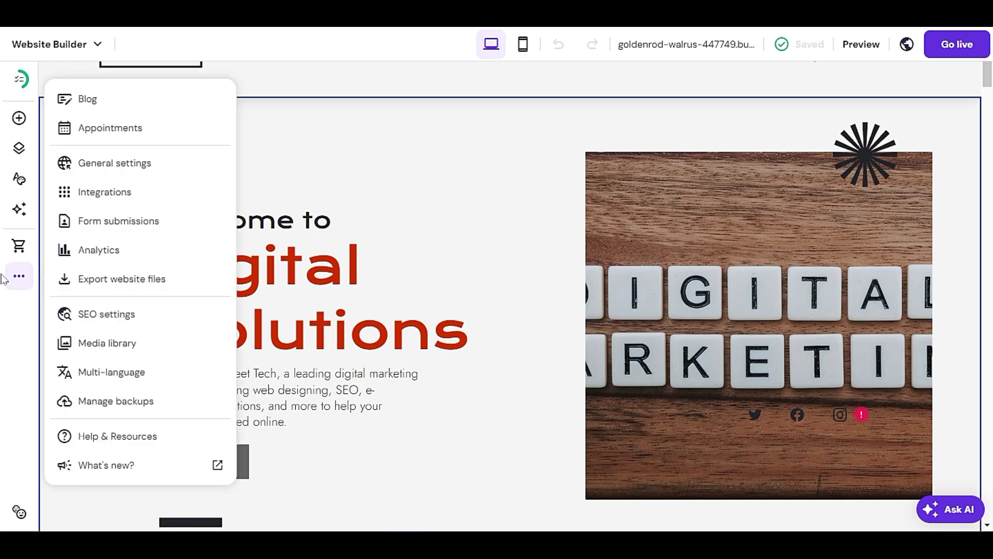
left_click(162, 381)
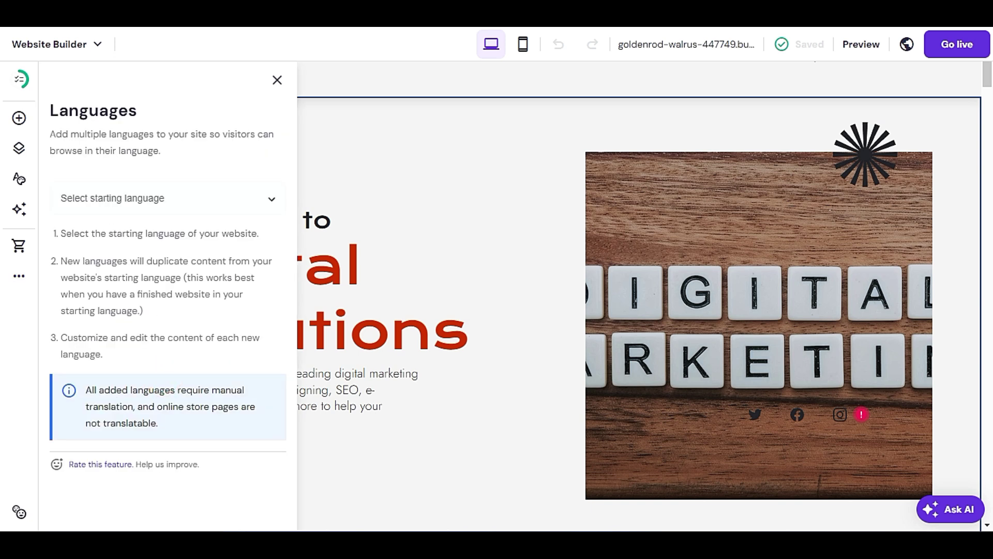
left_click(128, 200)
left_click(183, 173)
Check the website's backup management and close it
left_click(7, 286)
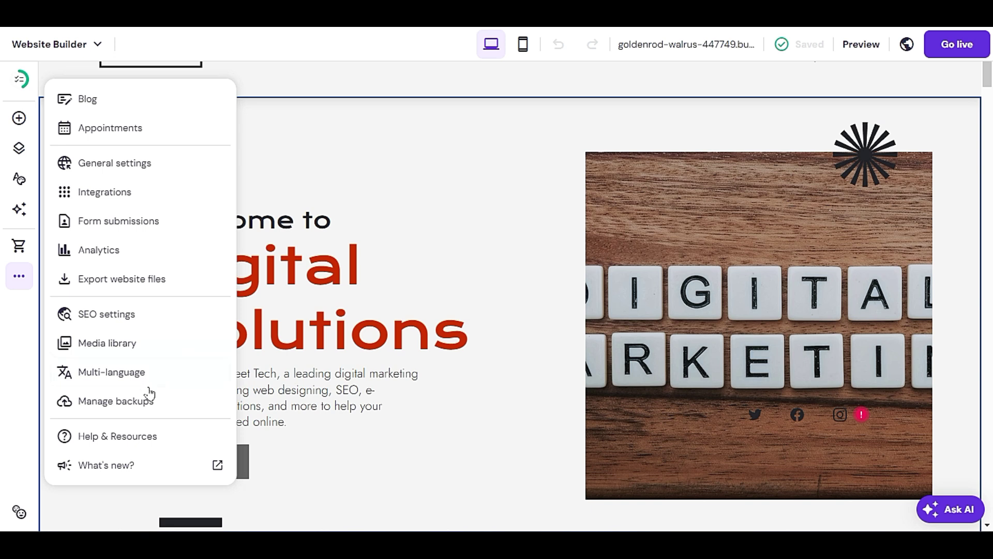
left_click(143, 413)
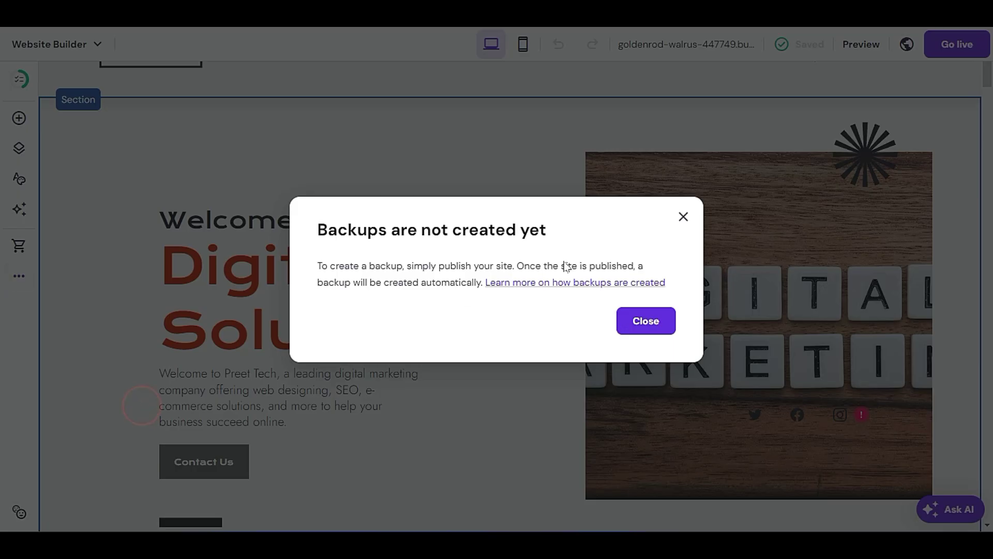
left_click(682, 214)
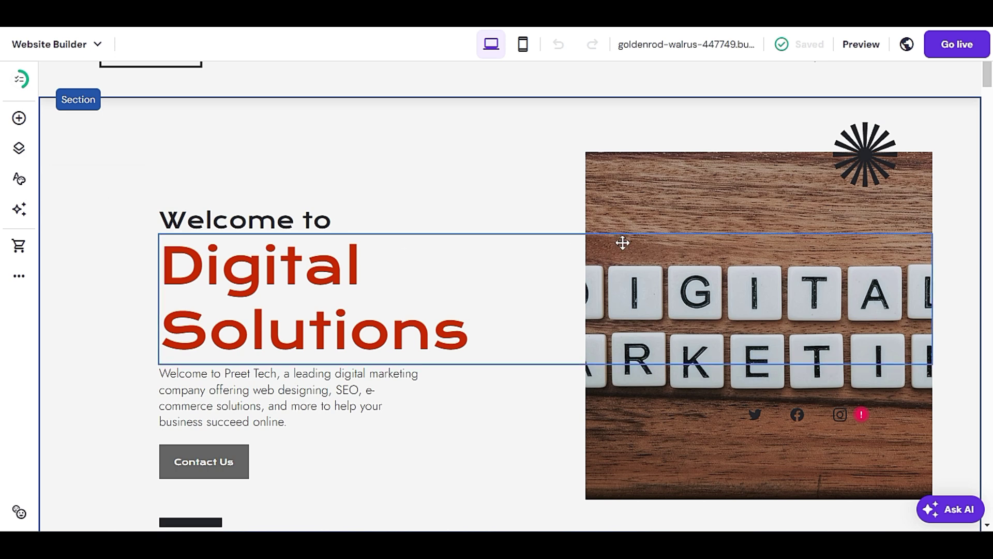
Move the black starburst graphic off the hero image to just above the "Digital Solutions" heading and enlarge it slightly
scroll(615, 259, "down", 8)
scroll(604, 278, "up", 6)
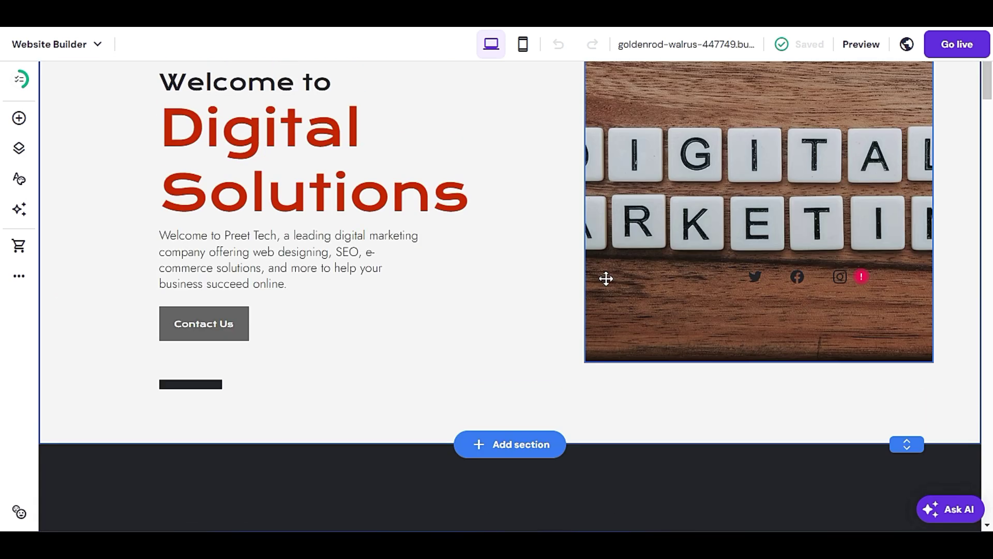
scroll(604, 278, "up", 3)
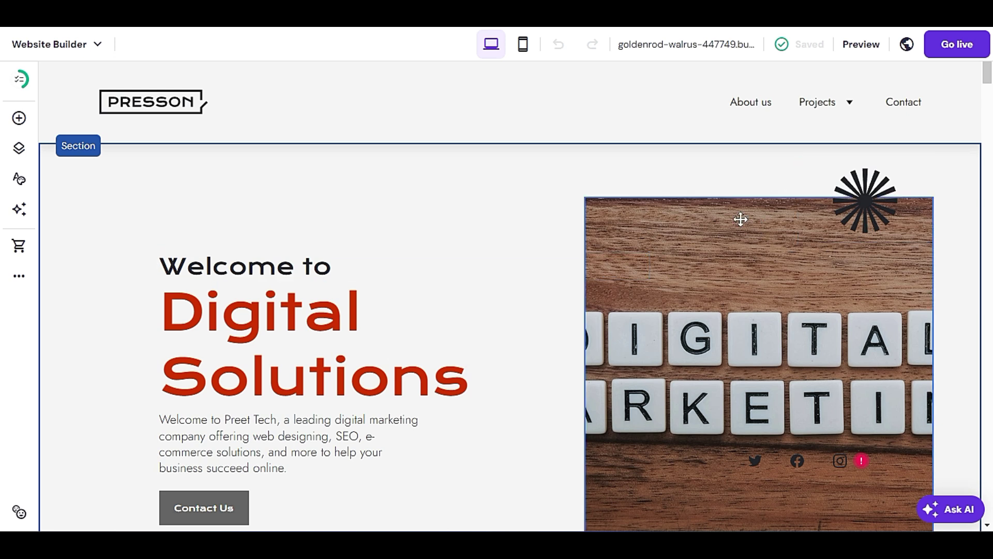
left_click(849, 192)
left_click_drag(850, 192, 501, 237)
left_click_drag(552, 277, 578, 365)
Open the media library for replacing the hero image and view the file upload dialog without uploading anything
left_click(733, 277)
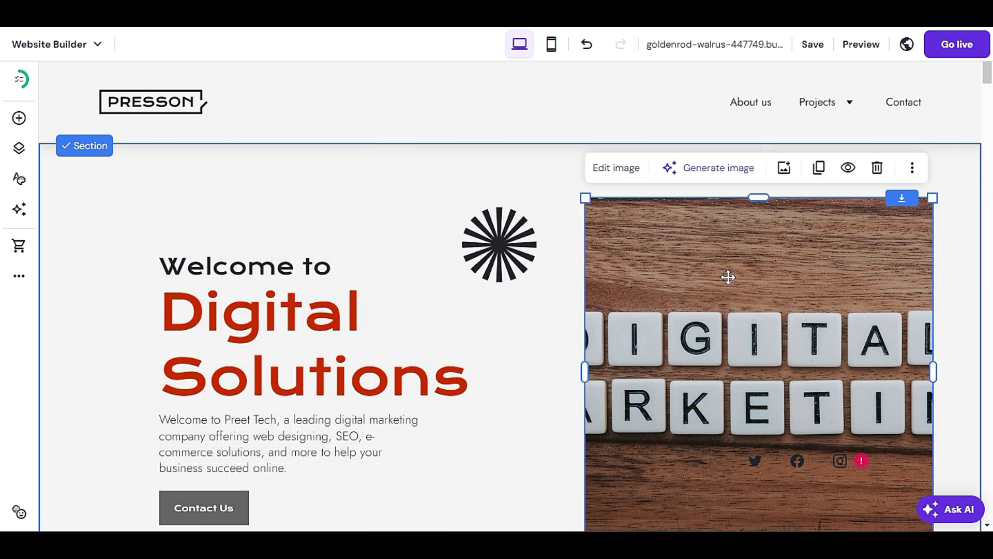
left_click(634, 176)
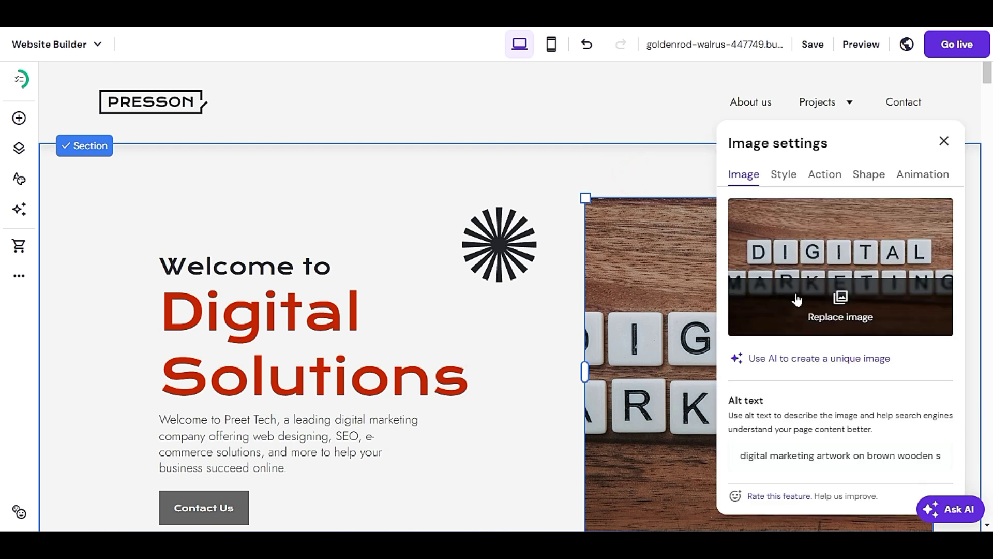
left_click(847, 324)
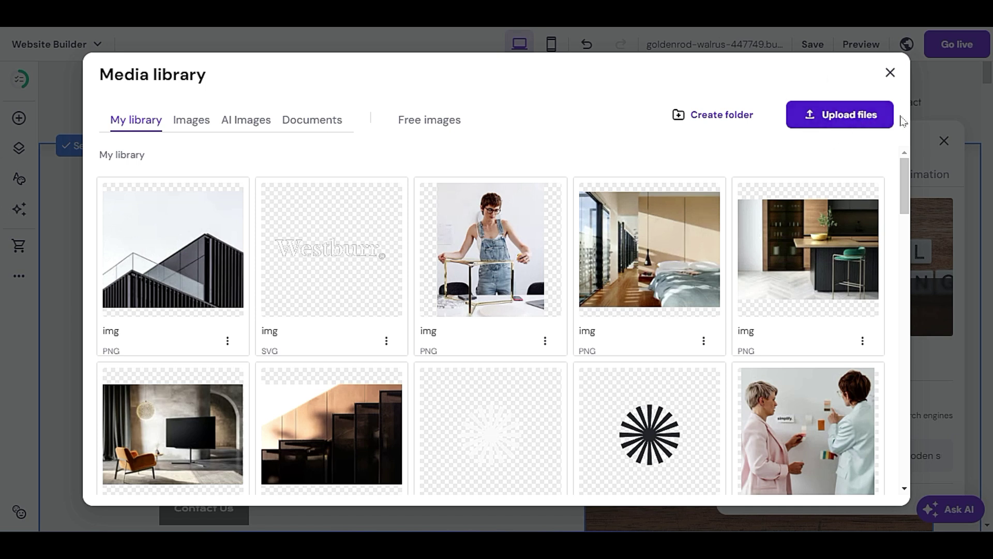
left_click(864, 116)
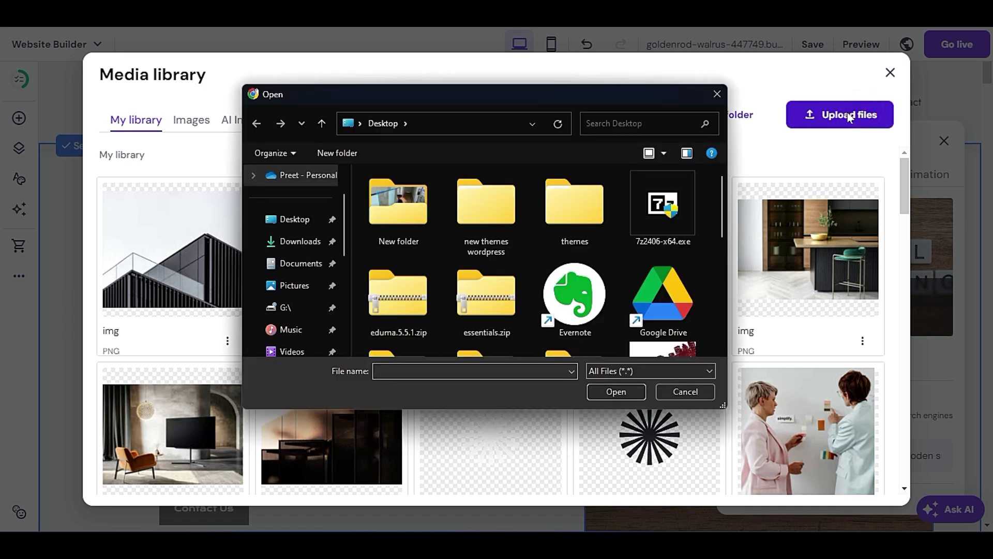
left_click(716, 94)
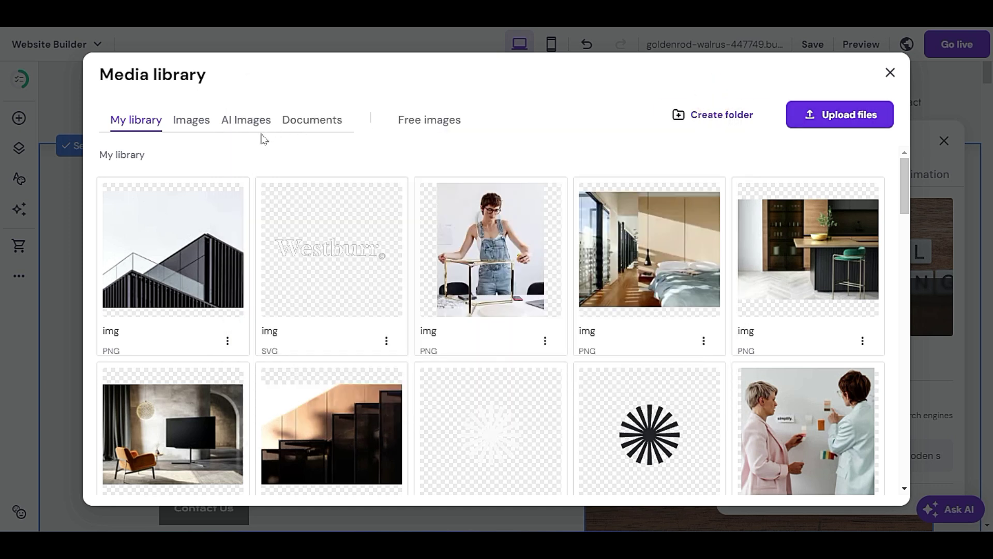
Search the free images for "web" and replace the hero image with the photo of hands typing on a laptop showing website themes
left_click(437, 132)
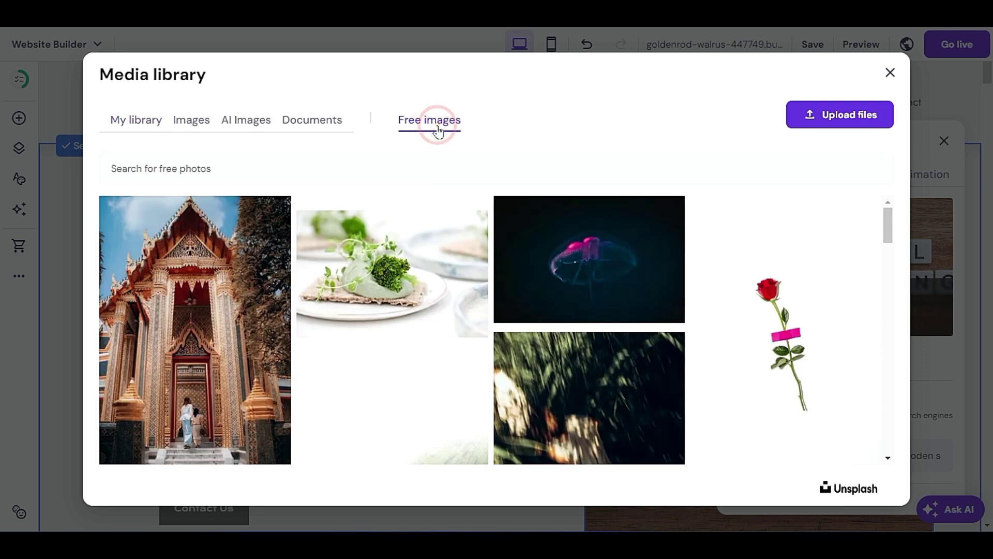
left_click(423, 160)
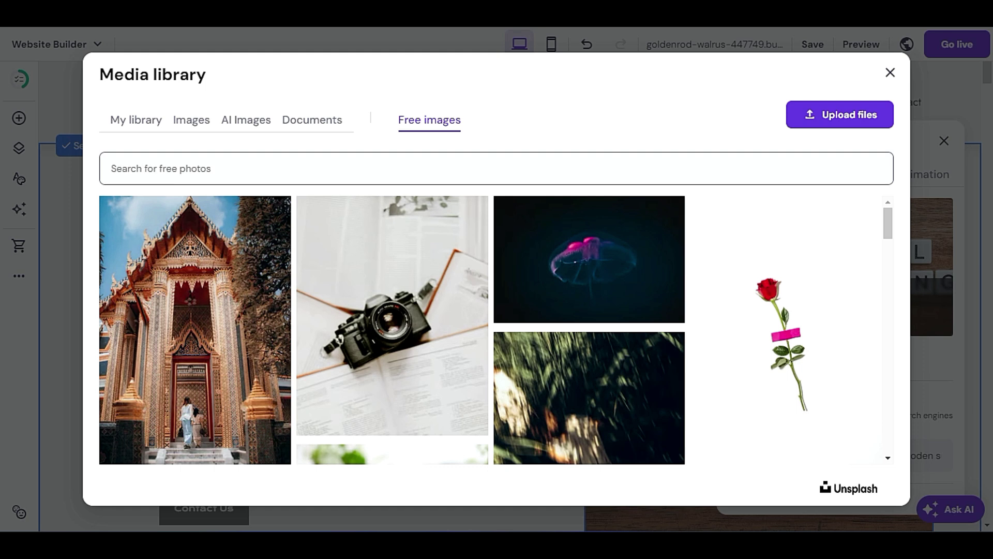
type("web")
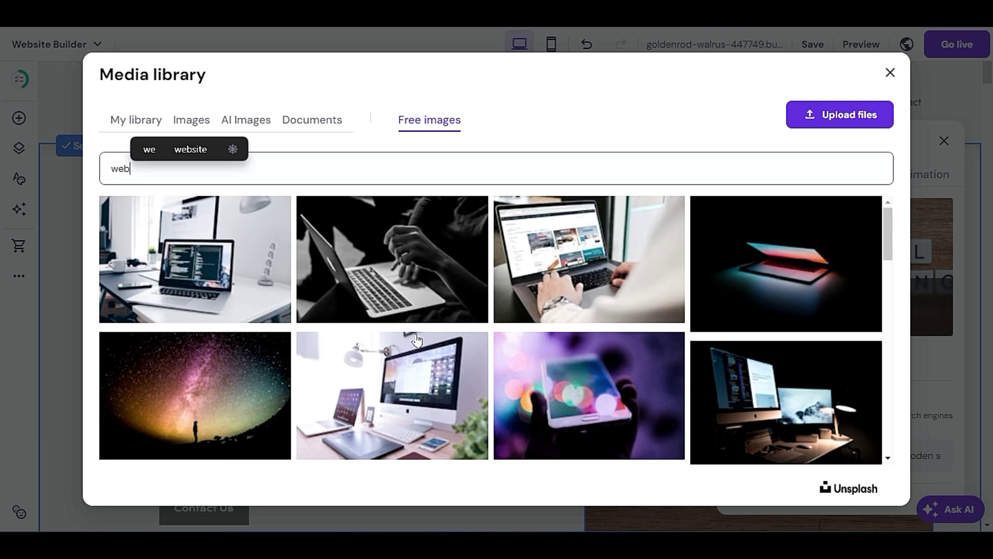
scroll(411, 338, "down", 3)
scroll(411, 338, "up", 3)
left_click(575, 279)
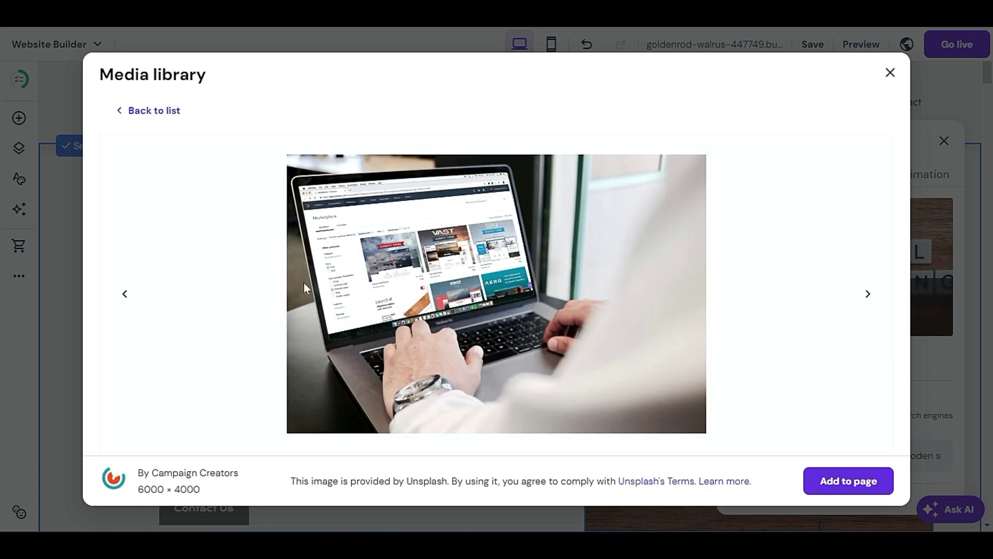
left_click(856, 485)
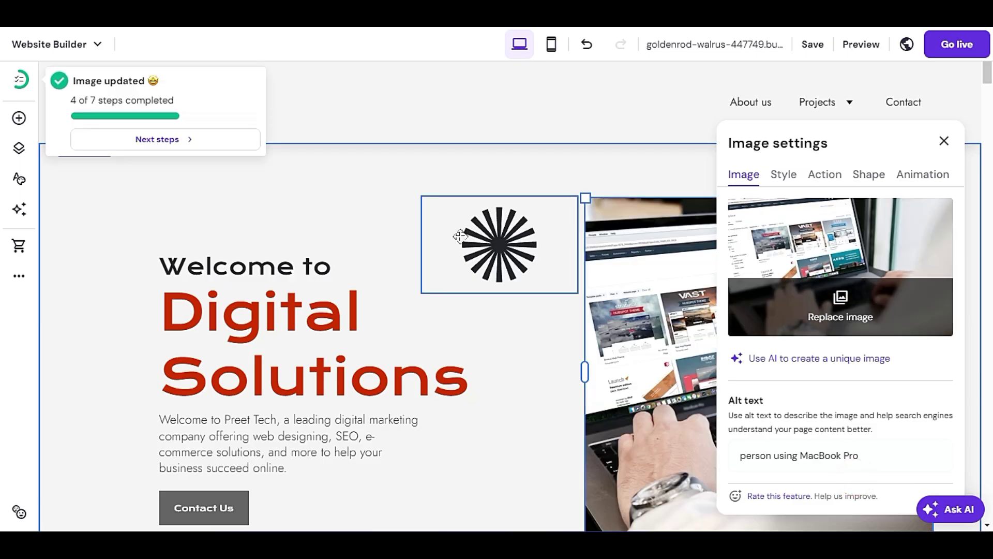
Narrow the "Digital Solutions" heading's text box to the width of its text so it no longer overlaps the hero image
left_click(517, 330)
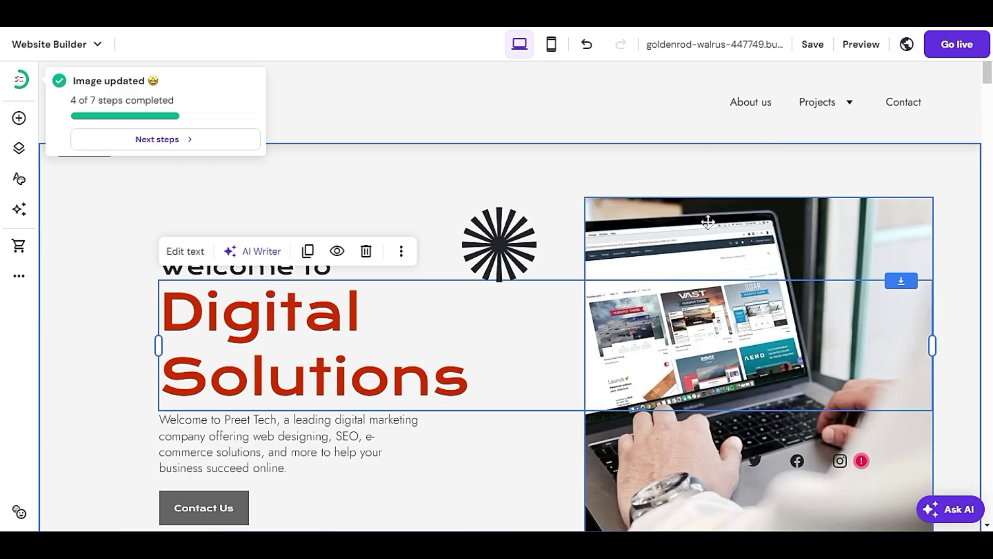
scroll(708, 221, "down", 3)
left_click(712, 335)
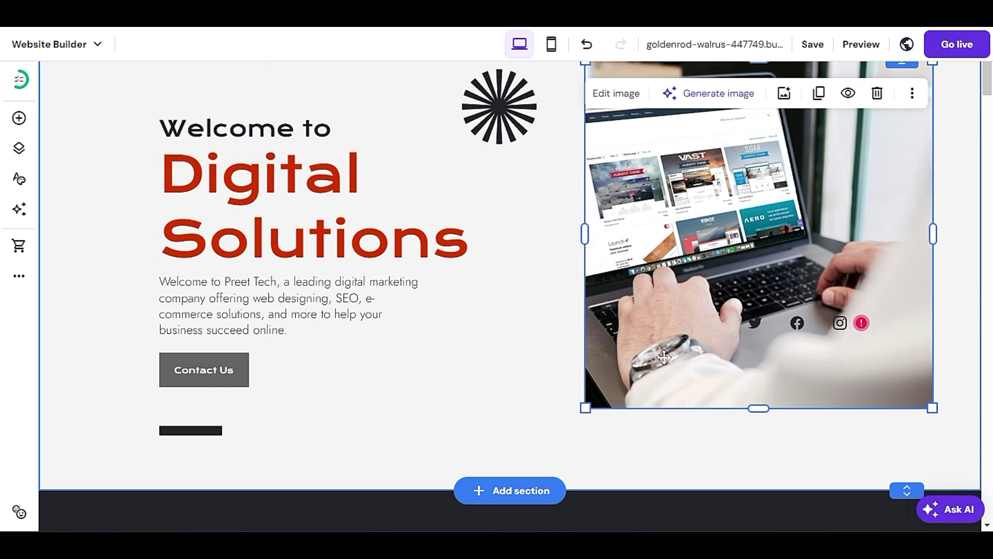
scroll(620, 217, "up", 2)
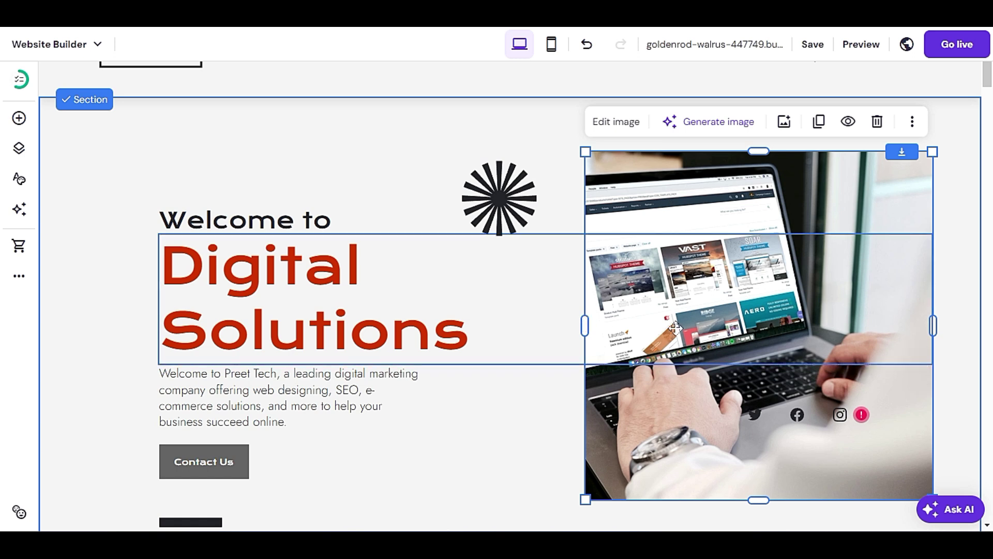
left_click(561, 312)
left_click_drag(932, 299, 474, 308)
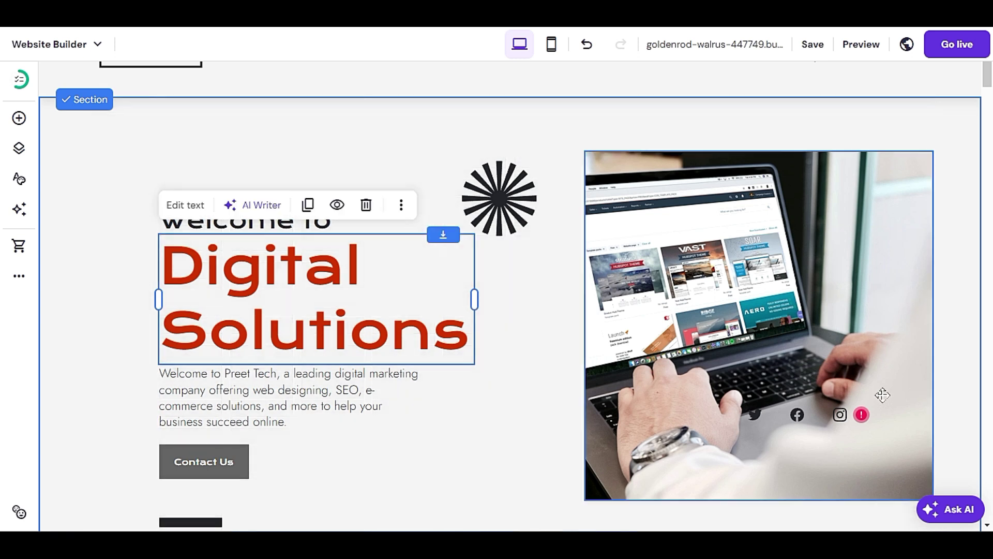
Widen the hero image toward the "Digital Solutions" heading and shift the starburst clear of it, beside "Welcome to"
left_click(890, 368)
left_click_drag(585, 325, 399, 313)
left_click_drag(933, 326, 645, 326)
left_click_drag(555, 350, 827, 329)
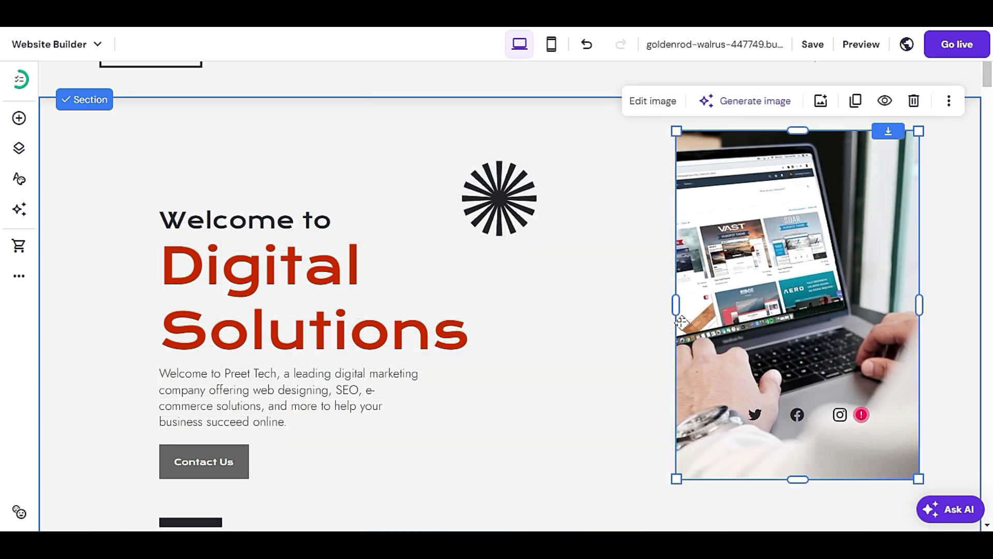
left_click_drag(676, 309, 498, 310)
left_click_drag(820, 275, 858, 264)
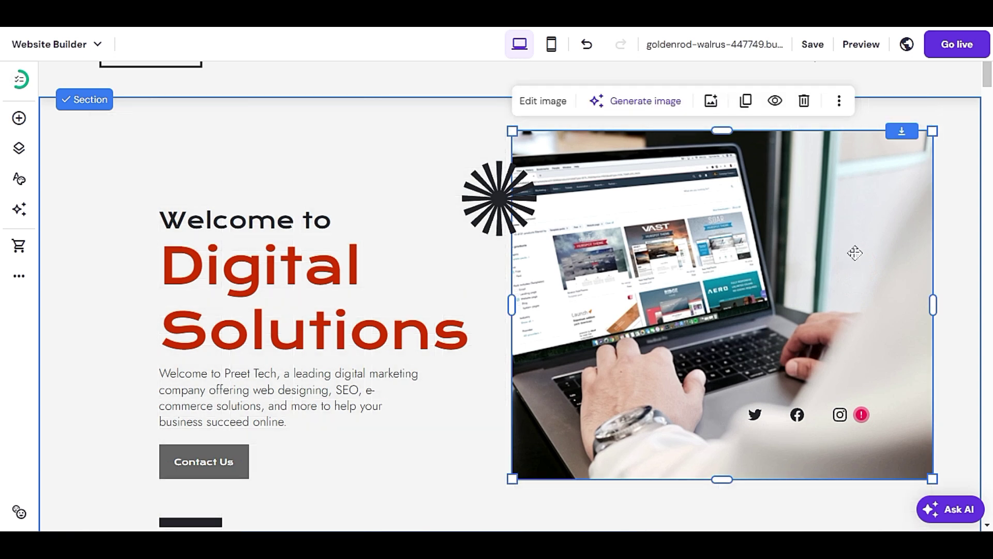
left_click_drag(467, 219, 386, 209)
left_click_drag(517, 365, 526, 377)
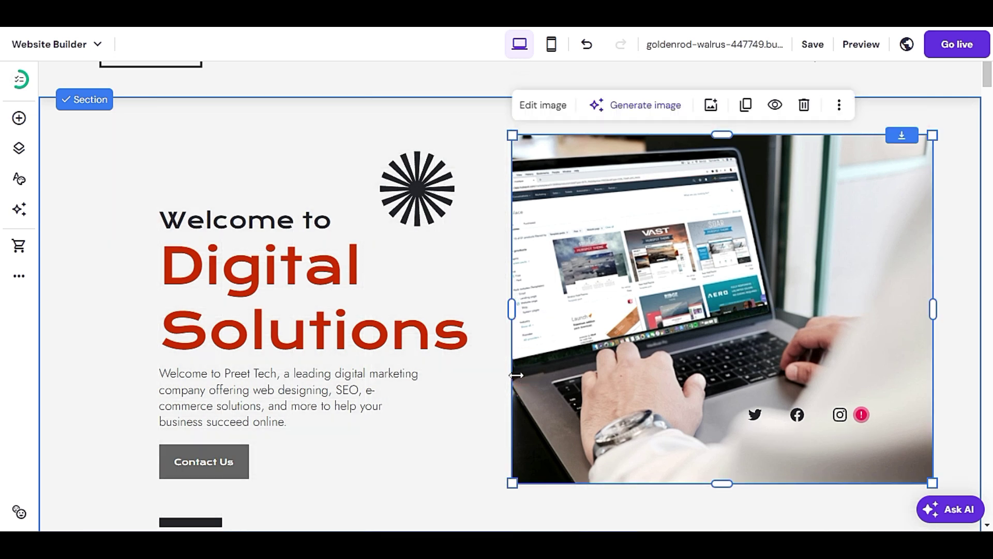
Set the hero image's alt text to "web design services - preet tech"
left_click(654, 377)
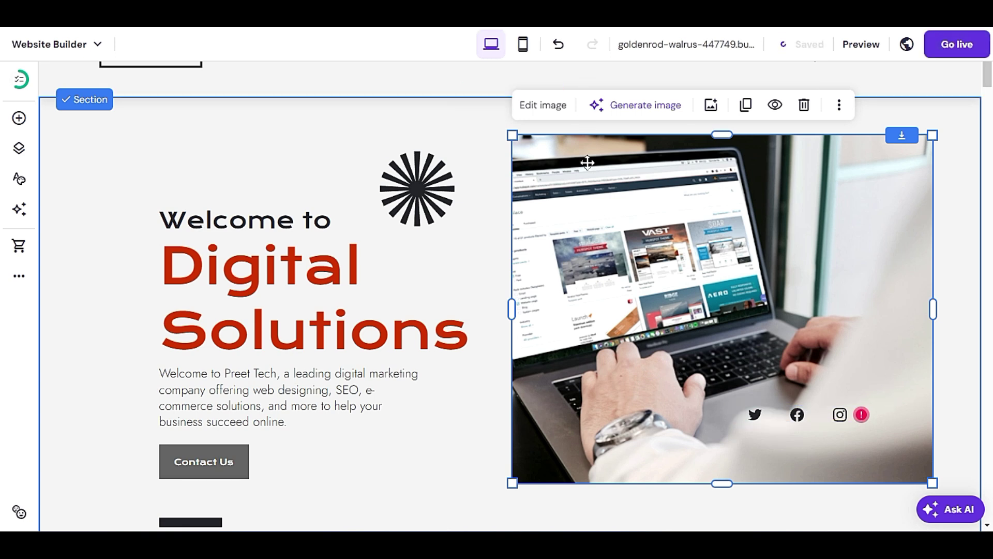
left_click(532, 109)
left_click(886, 459)
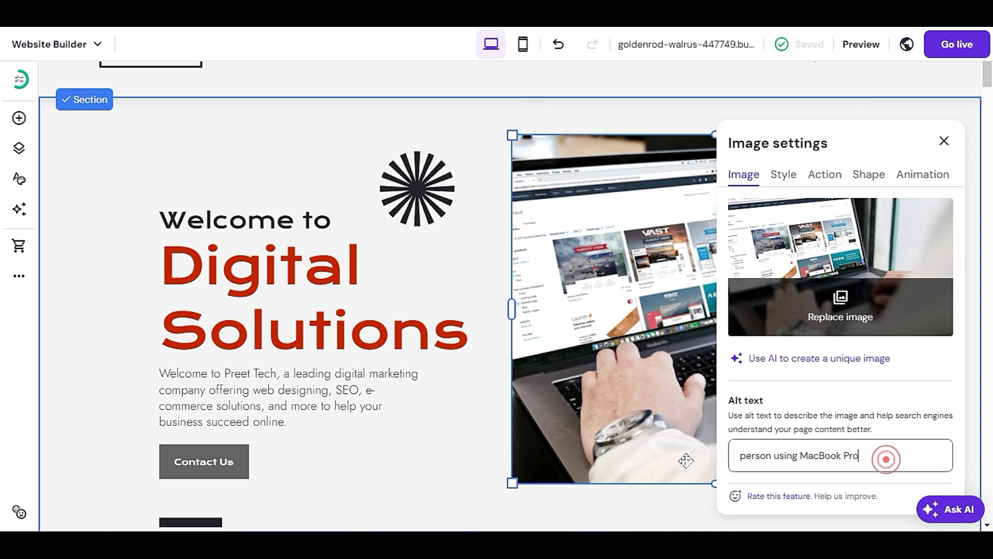
triple_click(786, 458)
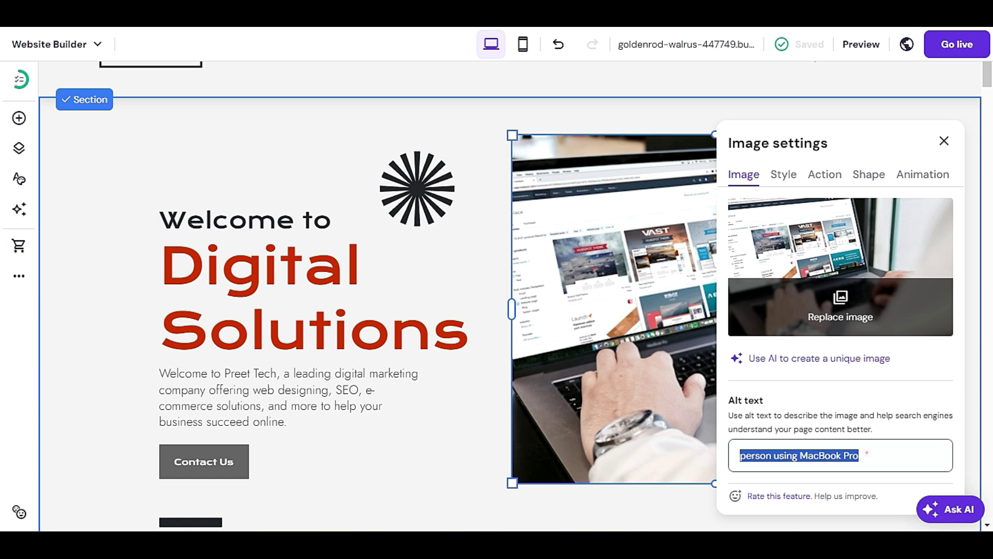
left_click(868, 453)
triple_click(898, 452)
left_click(879, 451)
triple_click(880, 451)
type("we")
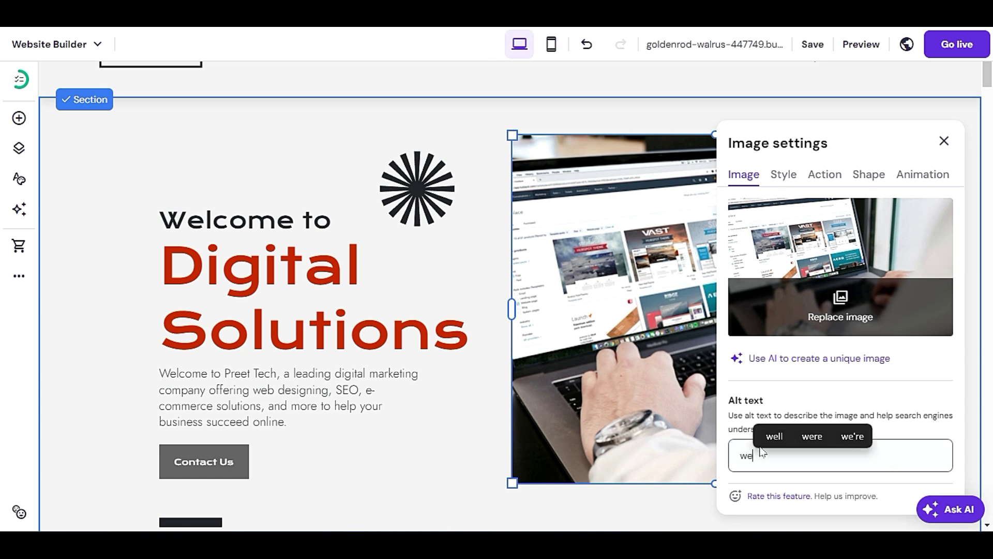
type("b design")
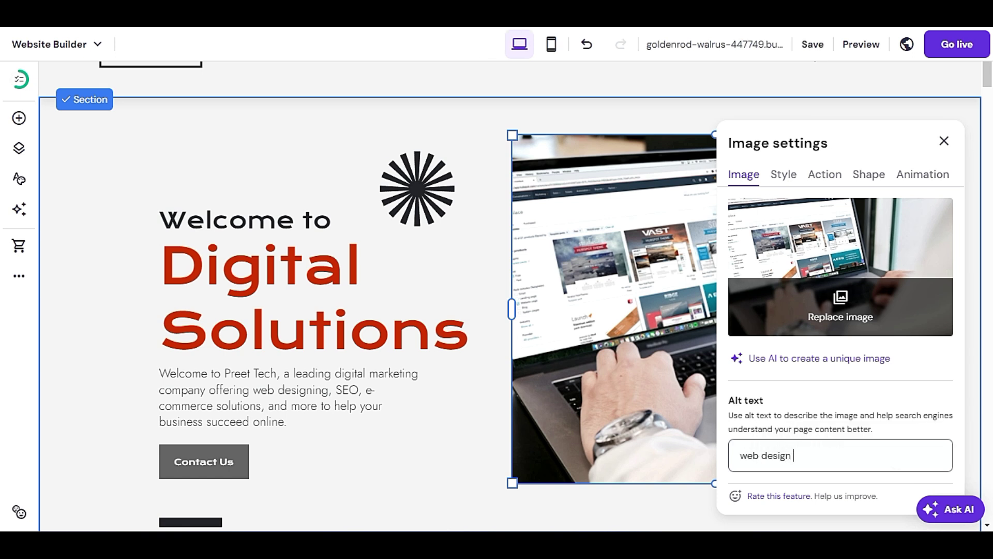
type(" services image")
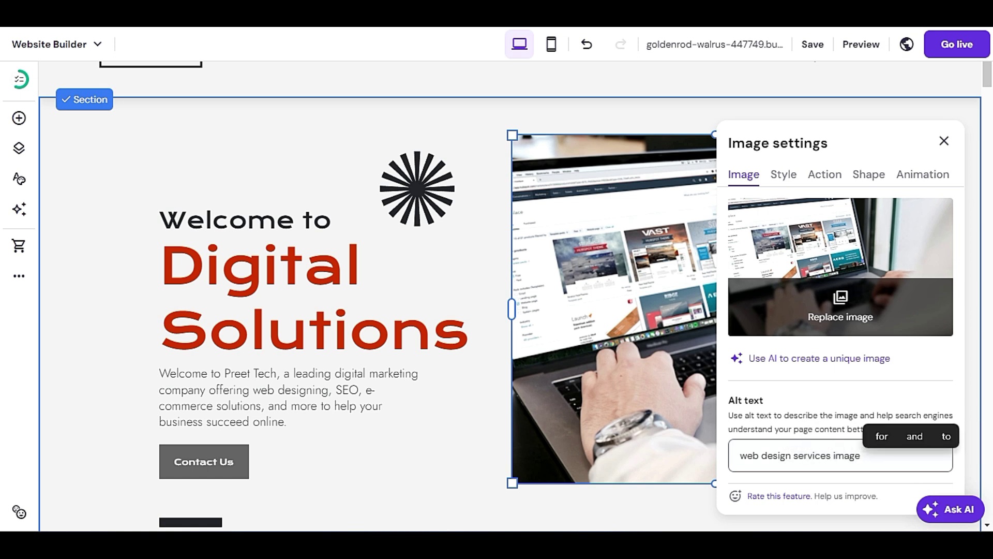
key("BackSpace")
key("BackSpace")
key("BackSpace")
key("BackSpace")
key("BackSpace")
type("- pr")
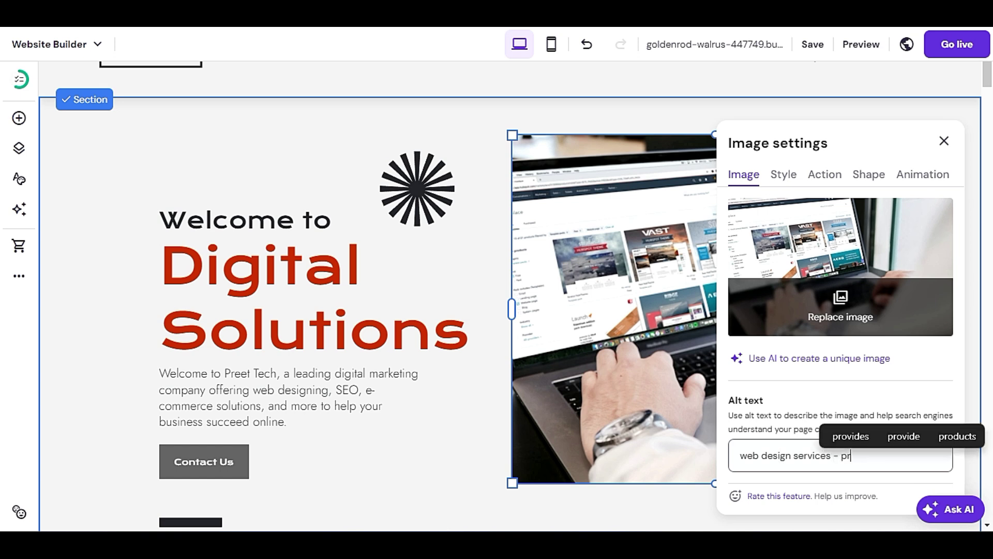
type("eet tech")
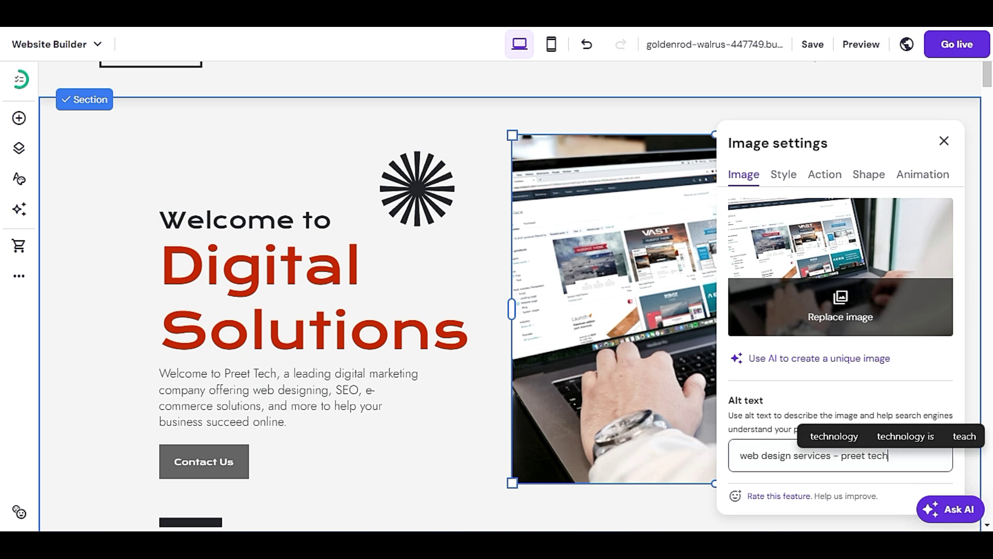
left_click(786, 394)
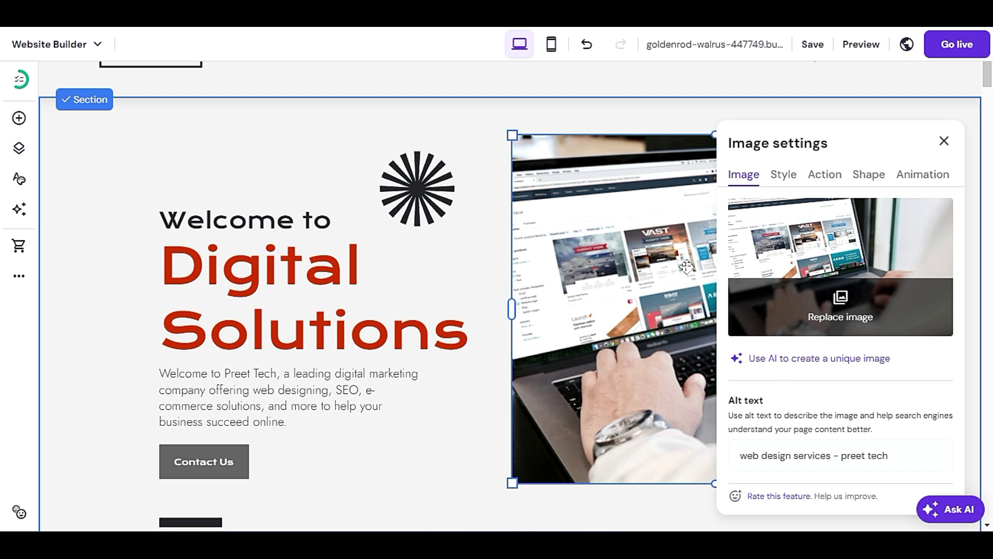
Round the hero image's corners with a 238 px radius and set its overlay opacity to 40 %
left_click(784, 176)
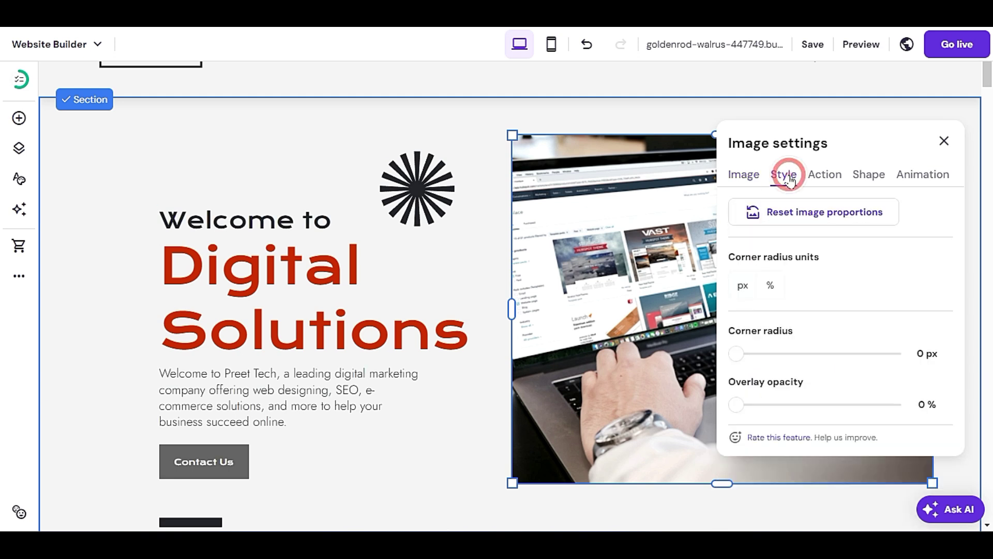
left_click(734, 353)
left_click_drag(736, 352, 885, 351)
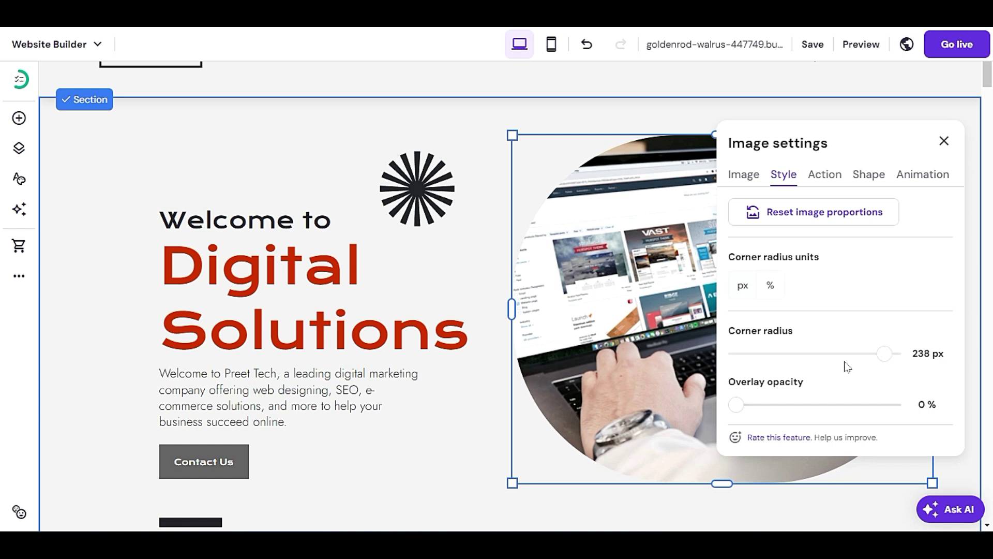
left_click_drag(751, 402, 798, 402)
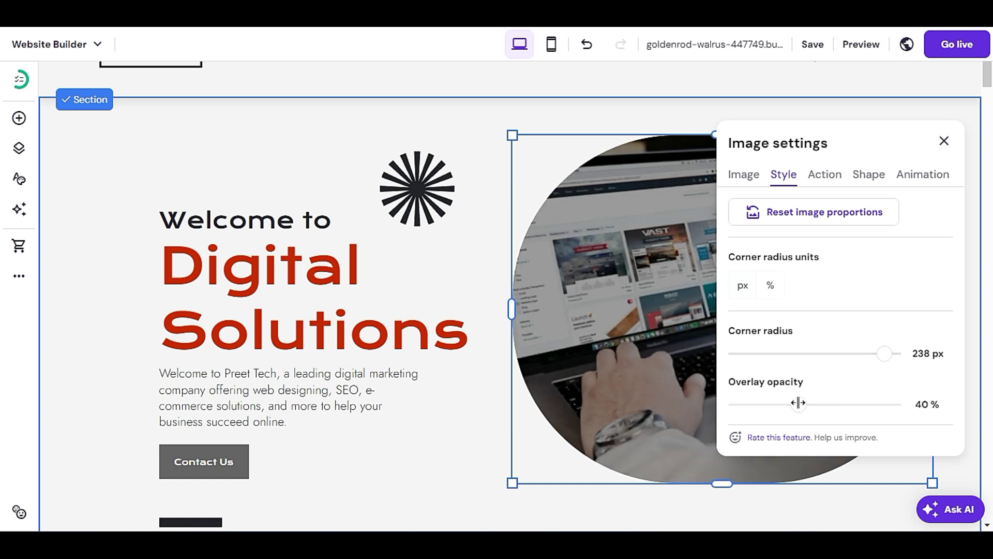
Try Open link as the hero image's on-click action and return the action to Nothing
left_click(826, 176)
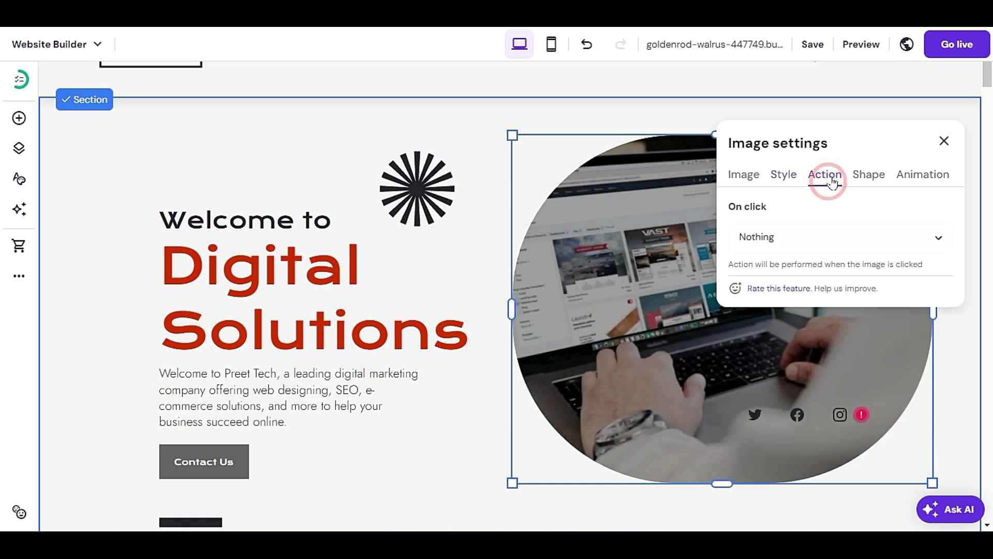
left_click(822, 226)
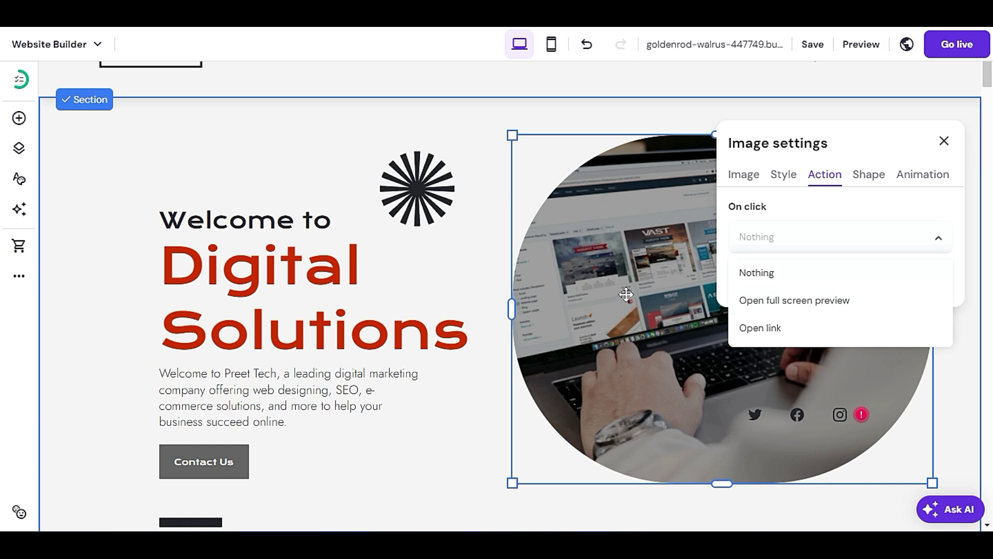
left_click(792, 333)
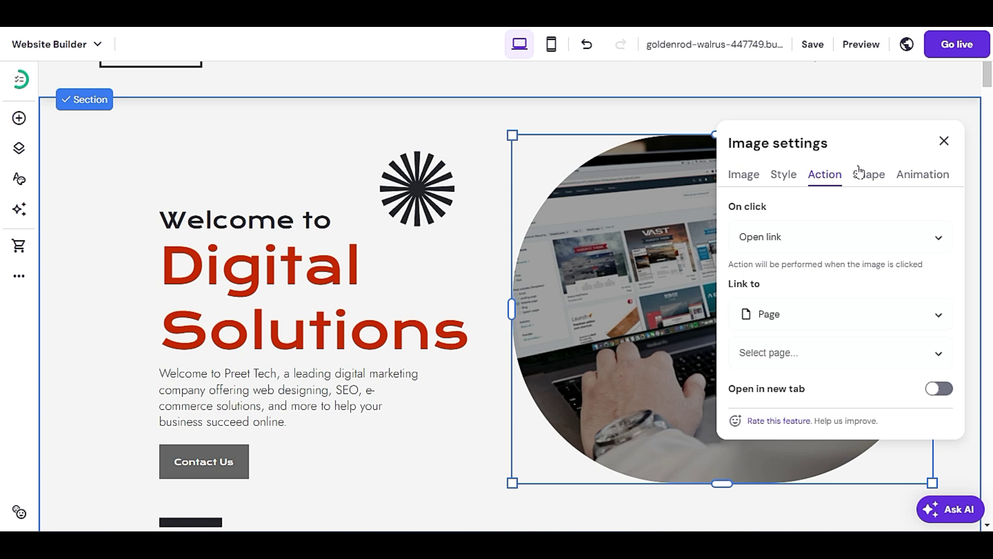
left_click(826, 171)
left_click(816, 247)
left_click(786, 273)
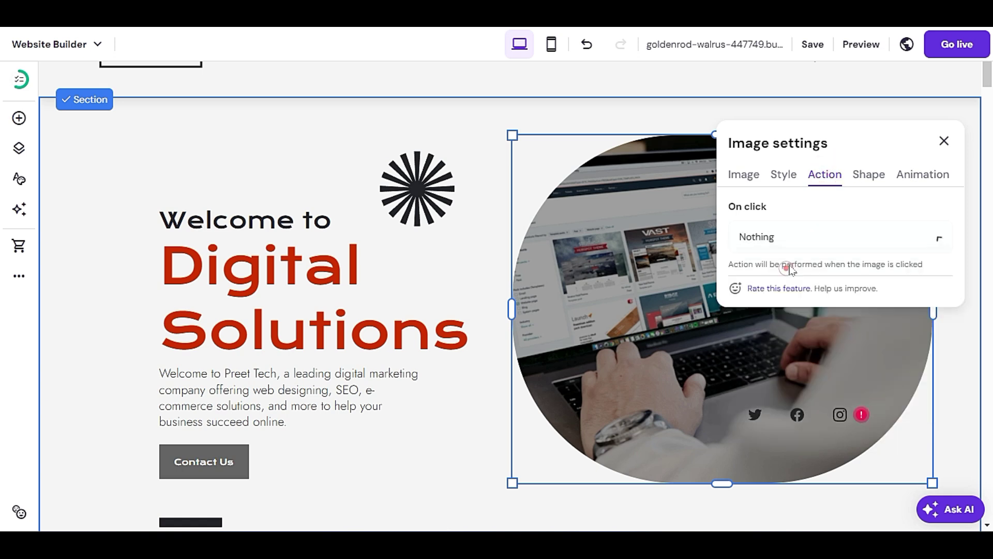
Try several mask shapes on the hero image and settle on the circle
left_click(864, 176)
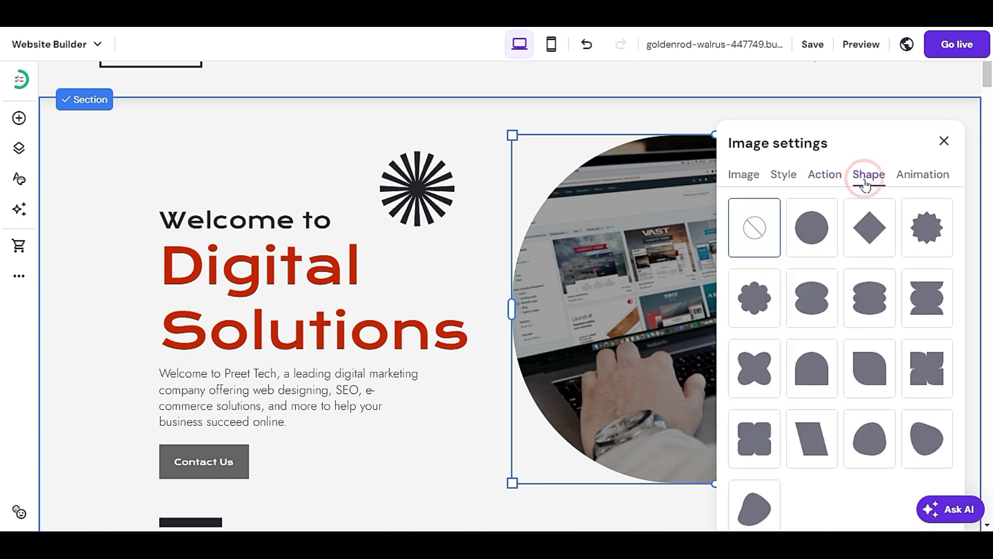
left_click(766, 306)
left_click(918, 291)
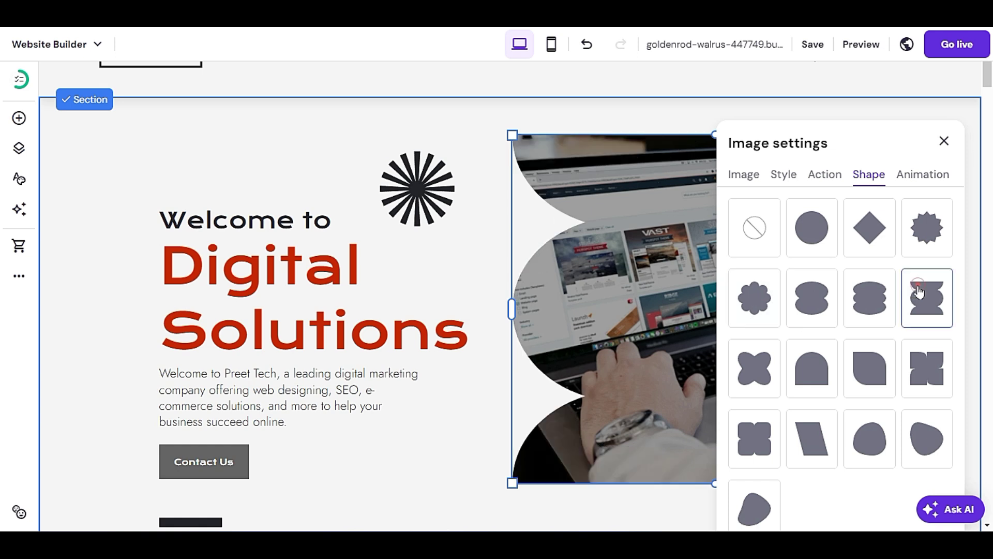
left_click(817, 381)
left_click(758, 376)
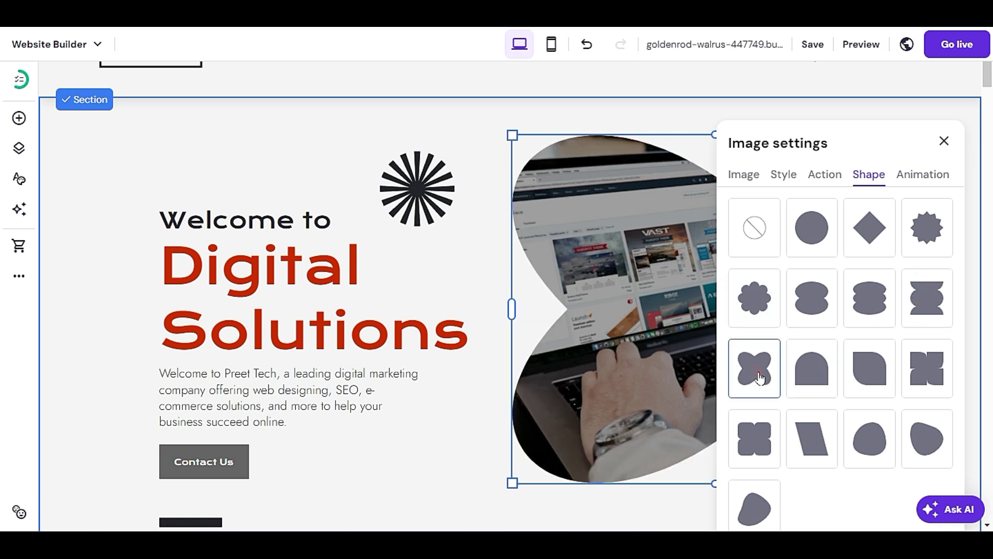
left_click(802, 439)
left_click(861, 442)
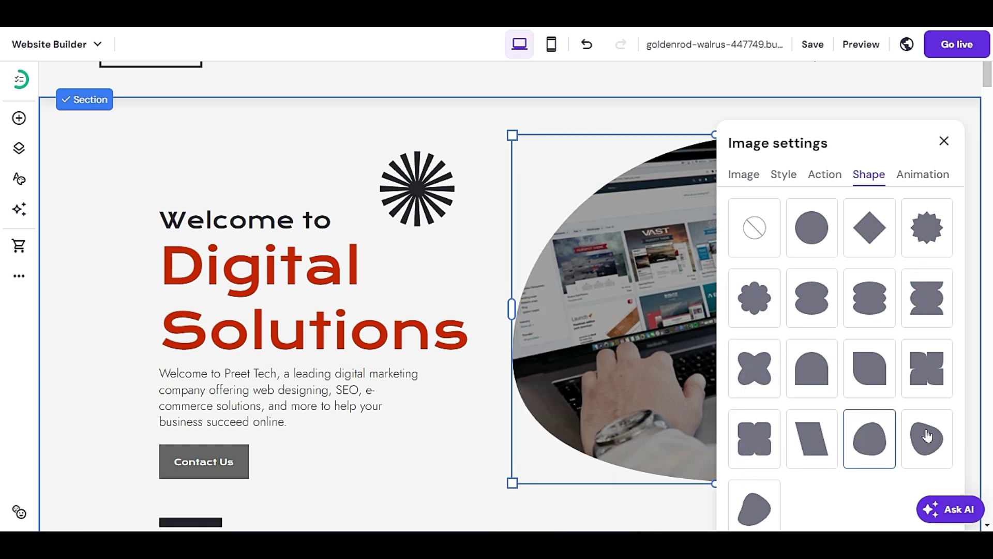
left_click(927, 436)
left_click(820, 232)
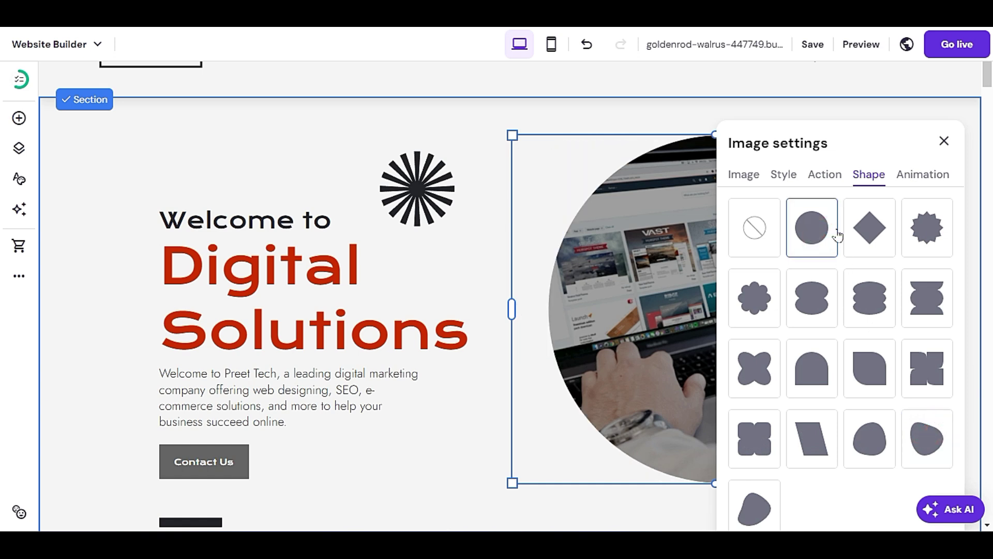
Apply the Scale animation to the hero image and close the image settings
left_click(923, 175)
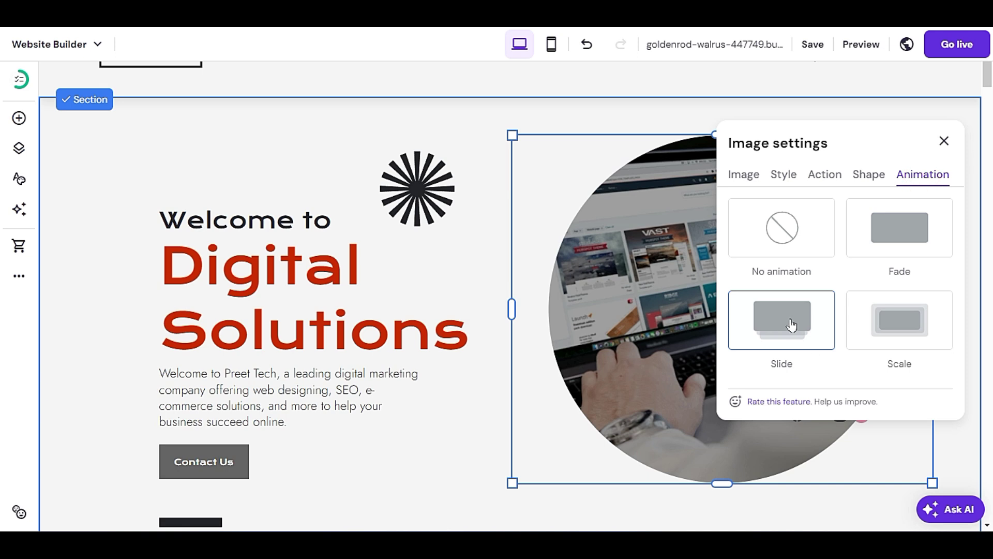
left_click(882, 322)
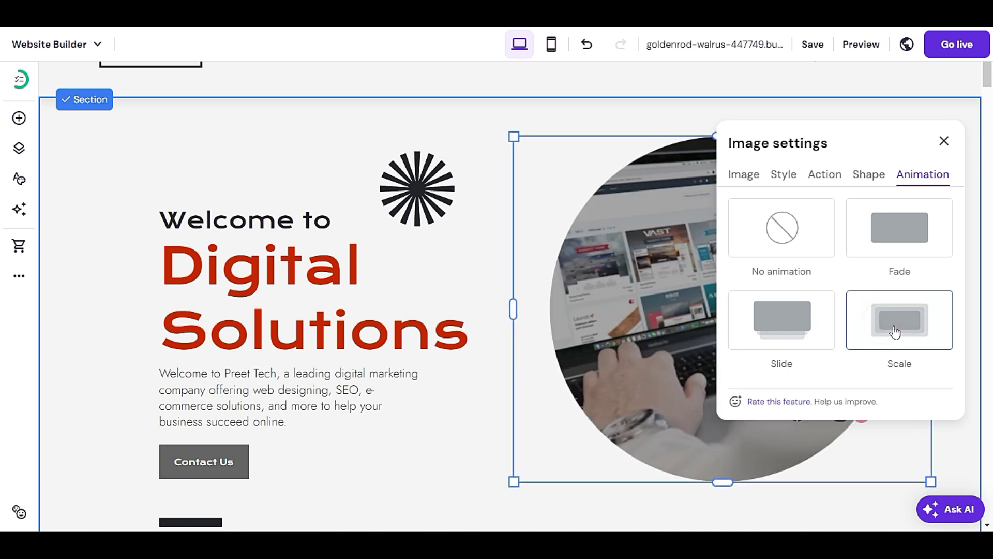
left_click(943, 143)
Preview the page to examine the circular hero image and its animation, and return to the editor
mouse_move(850, 71)
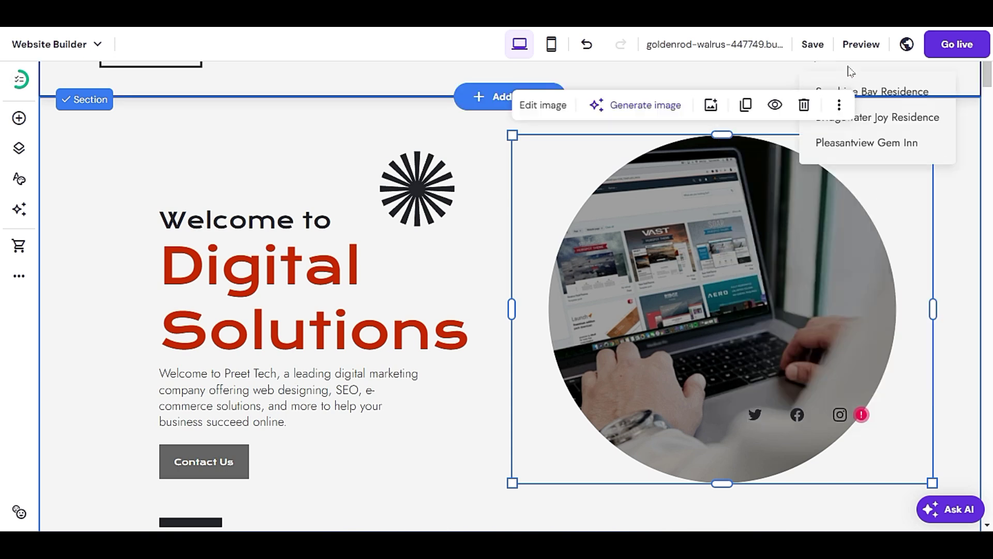
left_click(858, 45)
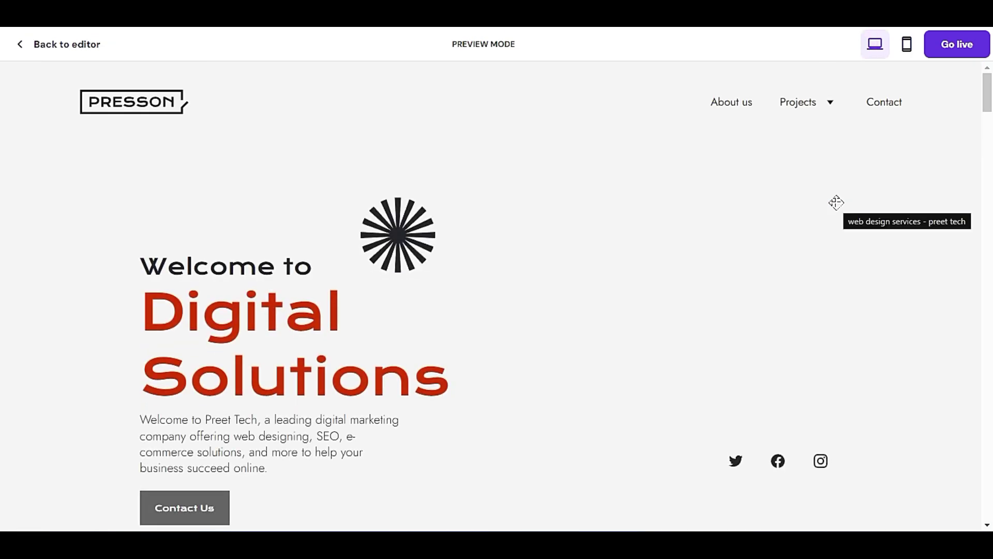
scroll(970, 205, "down", 1)
scroll(965, 218, "up", 1)
scroll(965, 223, "down", 2)
scroll(967, 227, "up", 2)
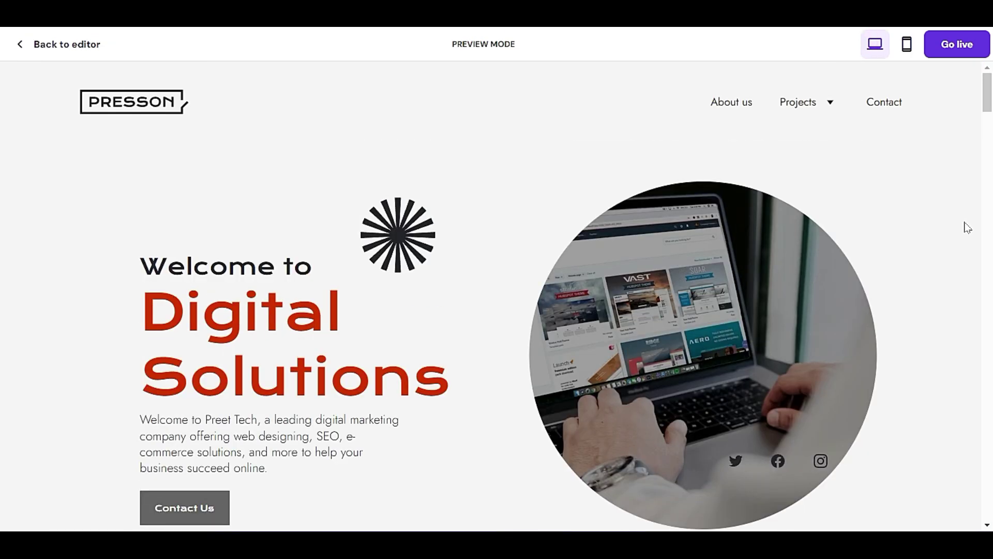
scroll(967, 228, "down", 1)
scroll(966, 224, "down", 1)
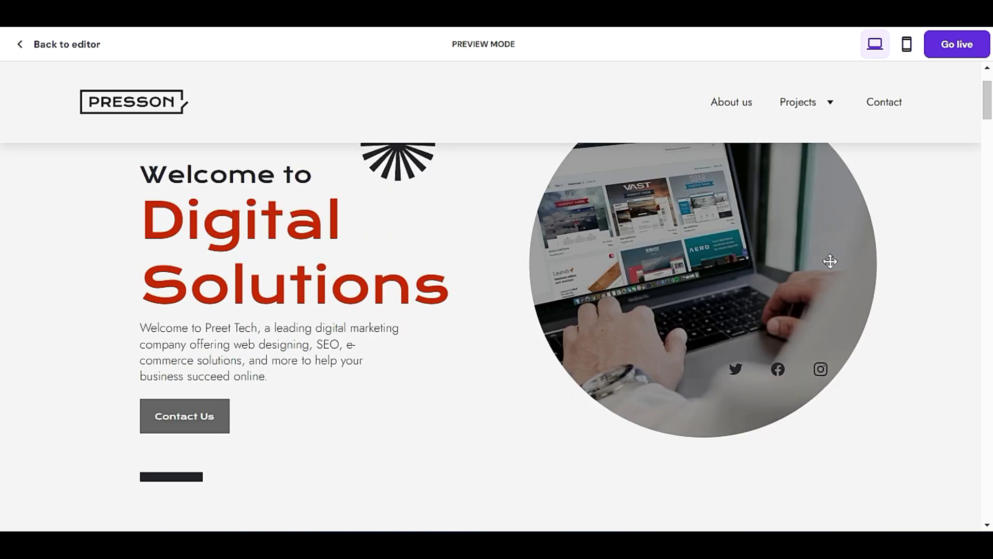
left_click(54, 47)
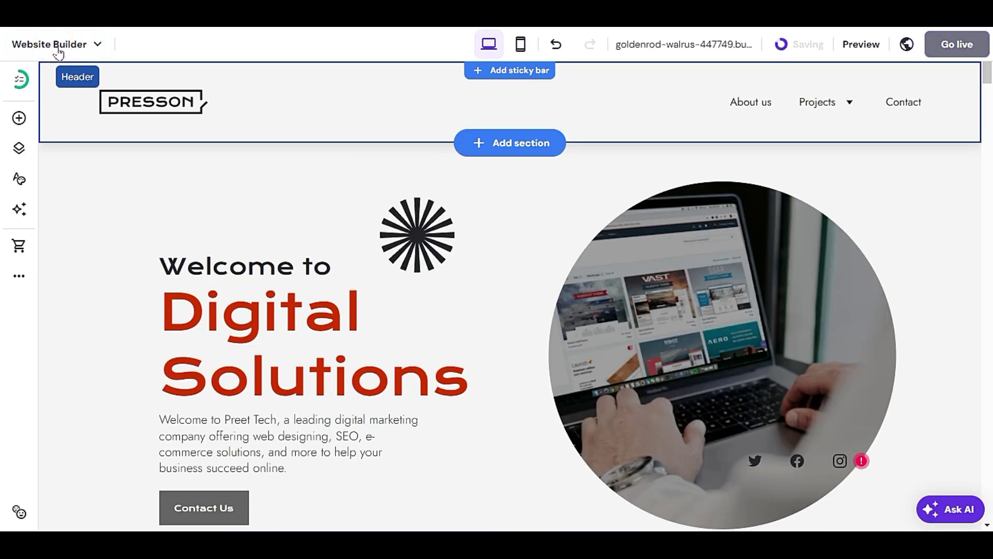
Move the hero image slightly lower and place the social icons beside the Contact Us button
scroll(314, 223, "down", 2)
left_click(672, 256)
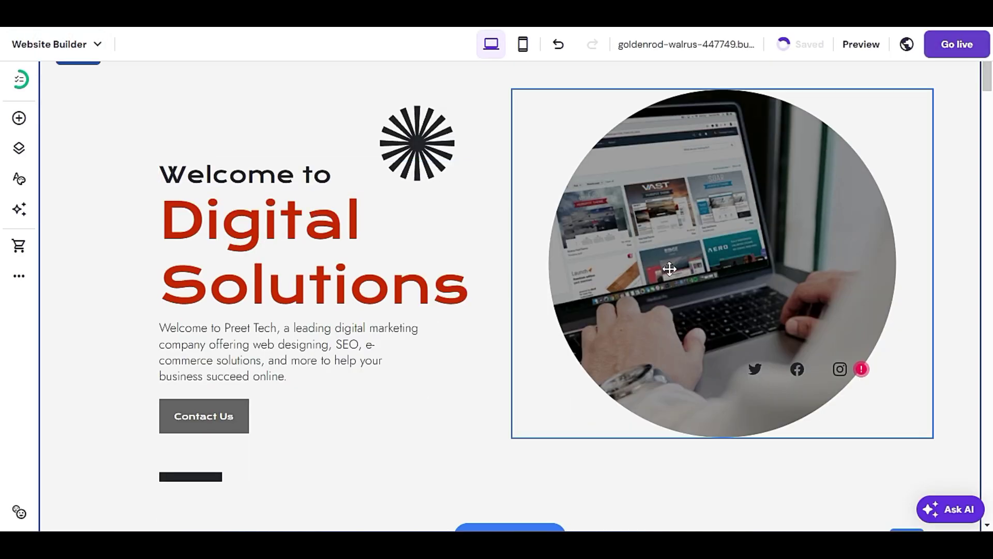
left_click_drag(672, 256, 724, 300)
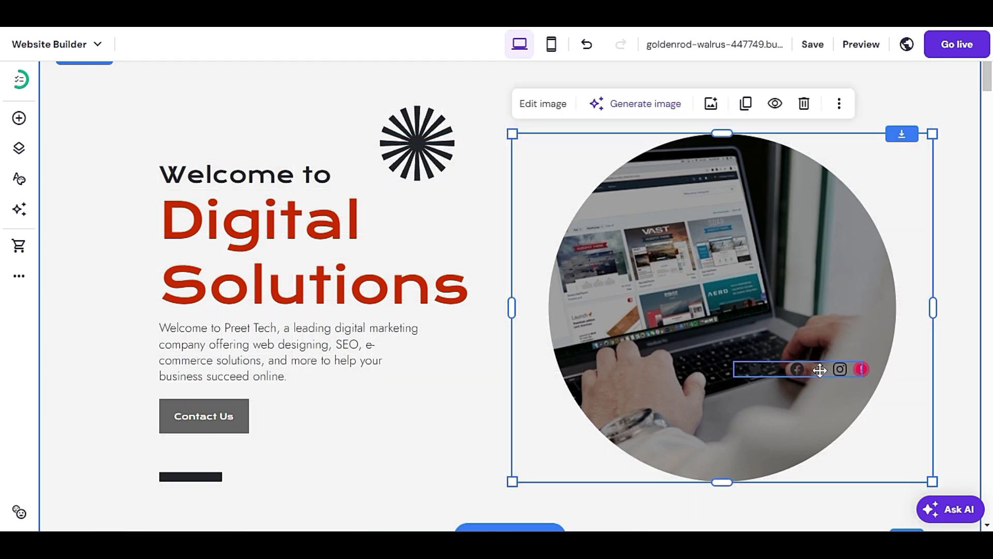
left_click_drag(820, 369, 368, 421)
left_click(486, 348)
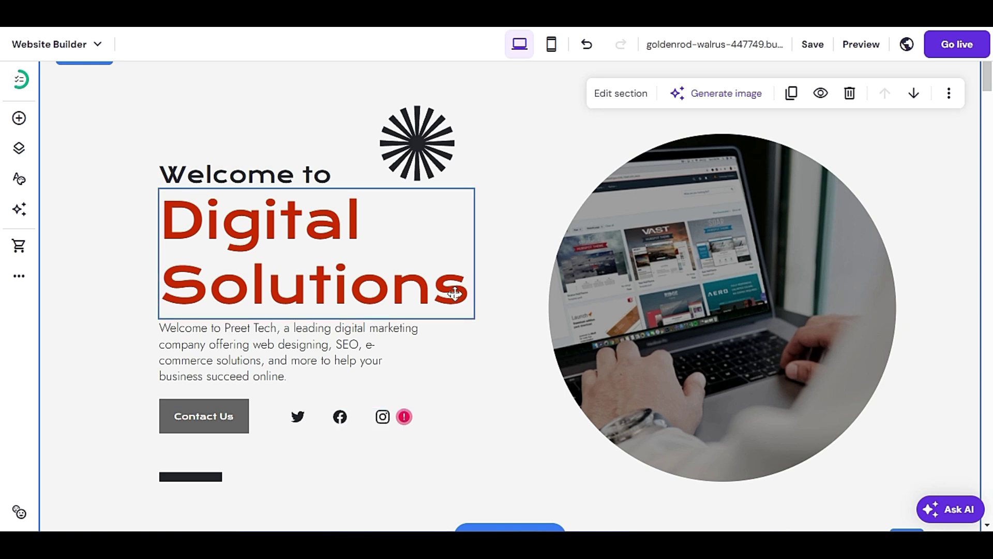
Open the social icons' link settings and start adding a new social link
left_click(298, 415)
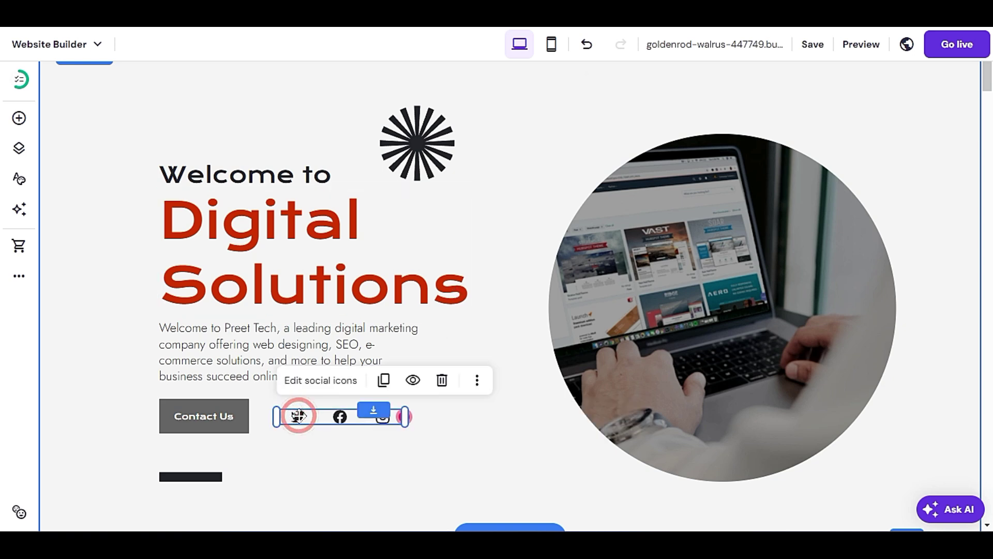
left_click(316, 385)
scroll(555, 369, "down", 1)
scroll(554, 371, "down", 1)
scroll(553, 406, "up", 2)
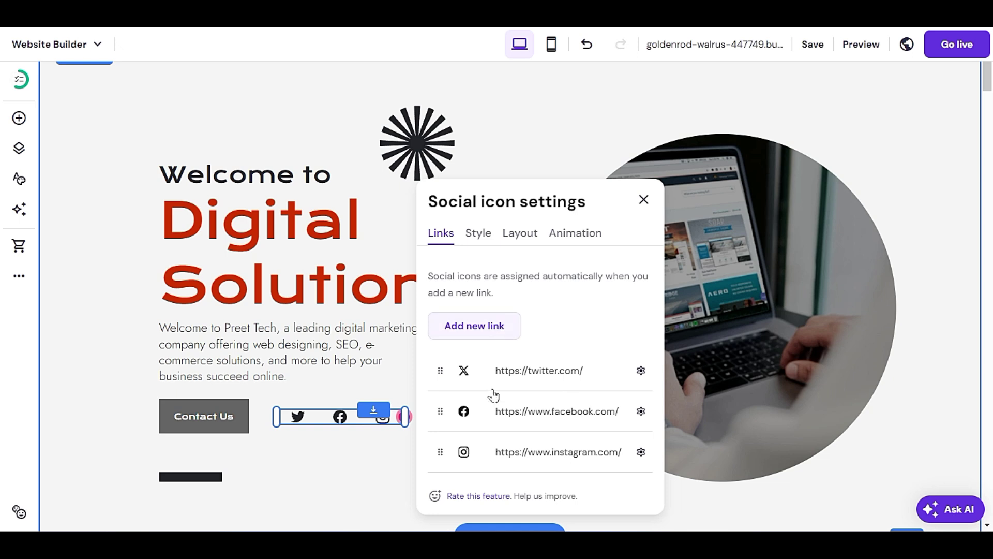
left_click(482, 325)
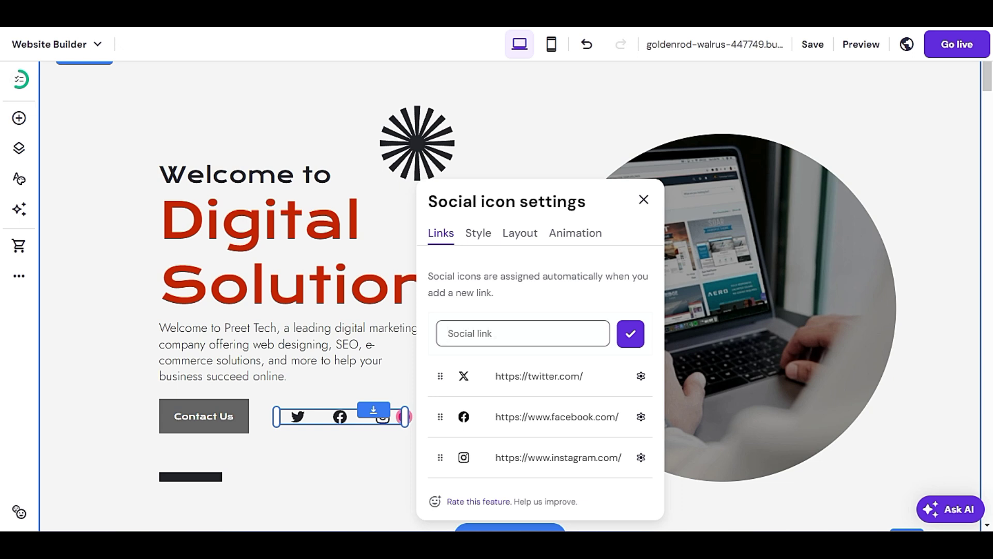
left_click(631, 333)
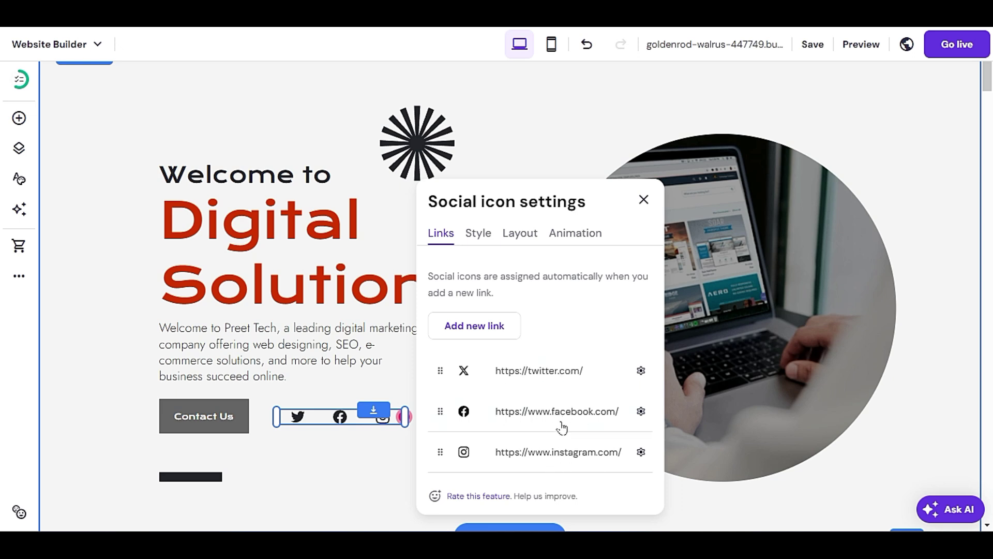
left_click(642, 372)
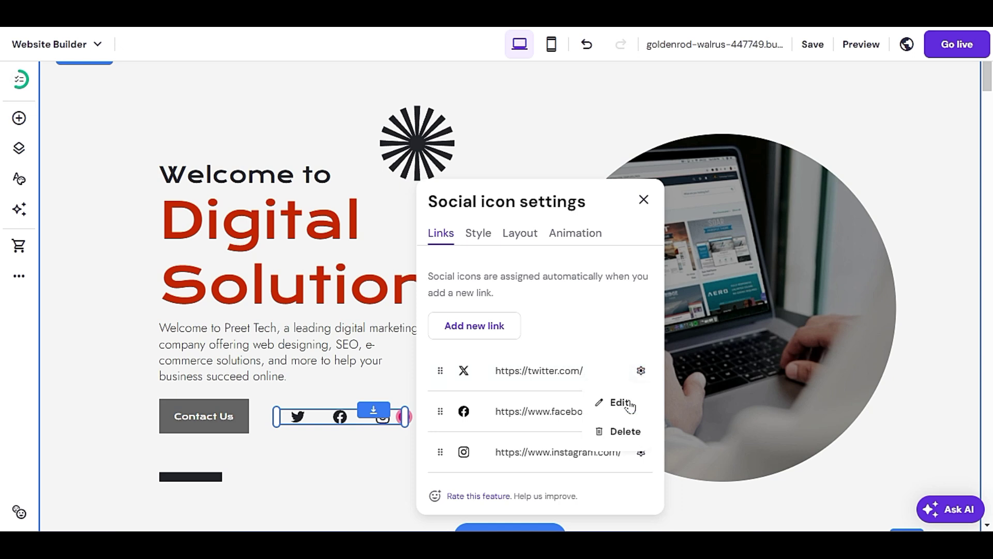
left_click(621, 402)
triple_click(565, 372)
left_click(566, 371)
left_click(630, 372)
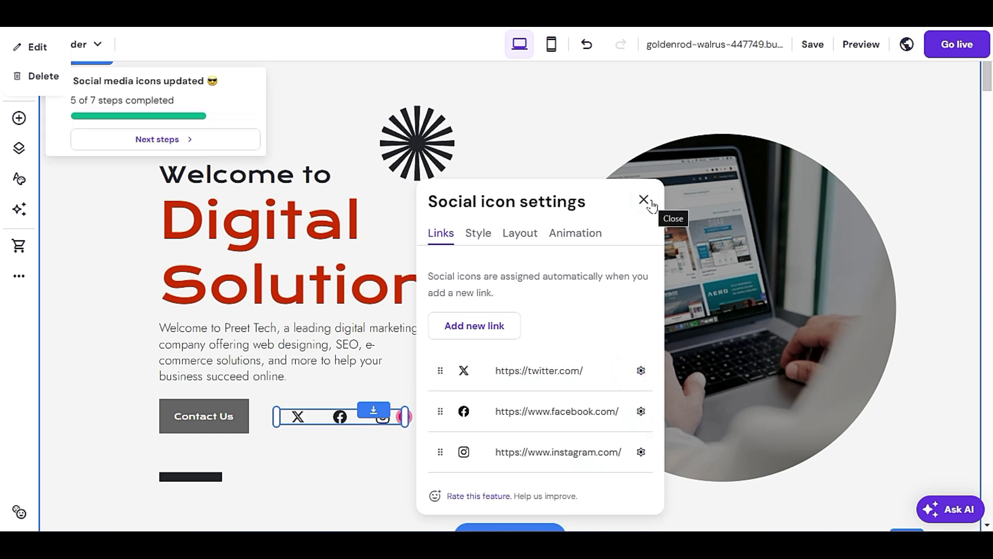
Set the social icons' size to 22 px in their normal style
left_click(478, 233)
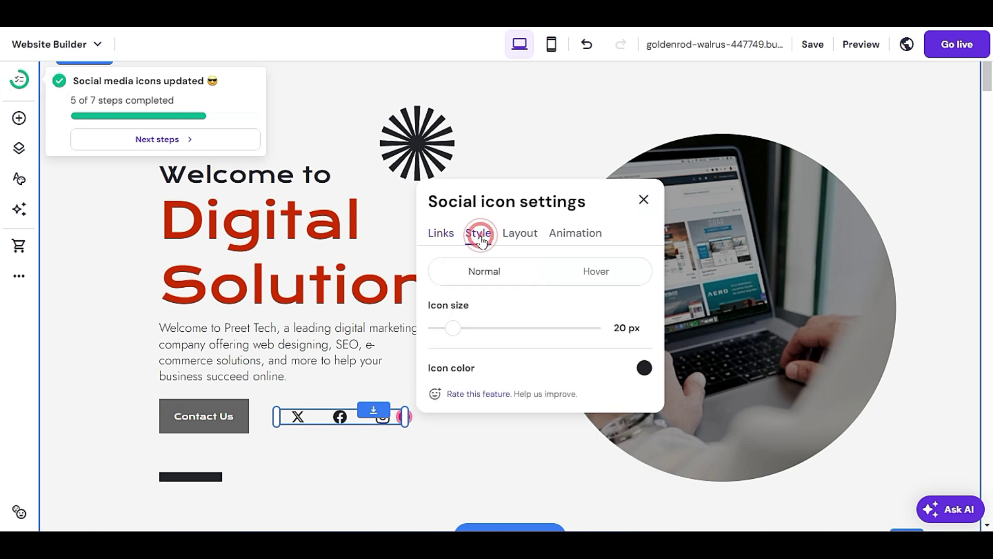
mouse_move(455, 330)
left_mouse_down()
mouse_move(479, 330)
mouse_move(459, 327)
left_mouse_up()
left_click_drag(469, 293, 456, 293)
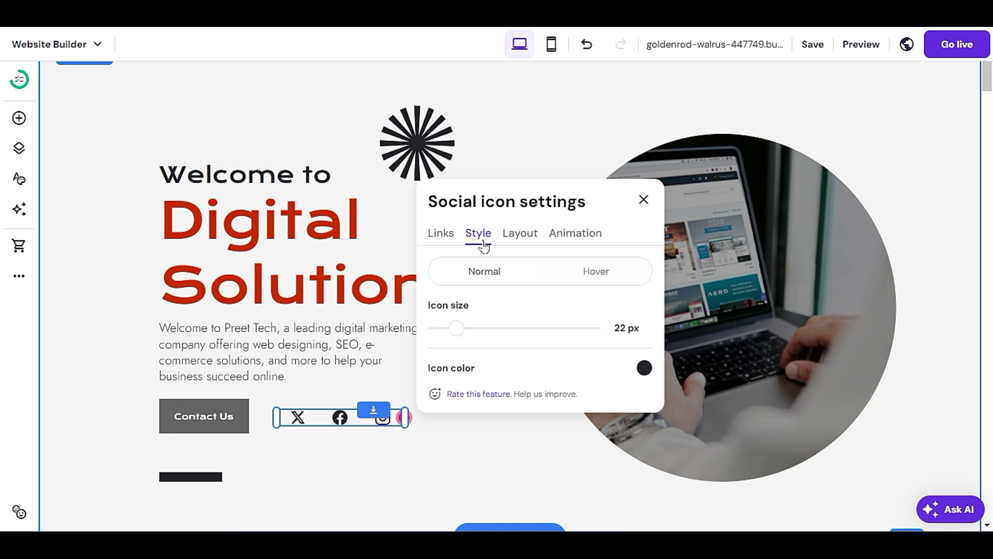
Apply the Fade animation to the social icons and close their settings
left_click(519, 234)
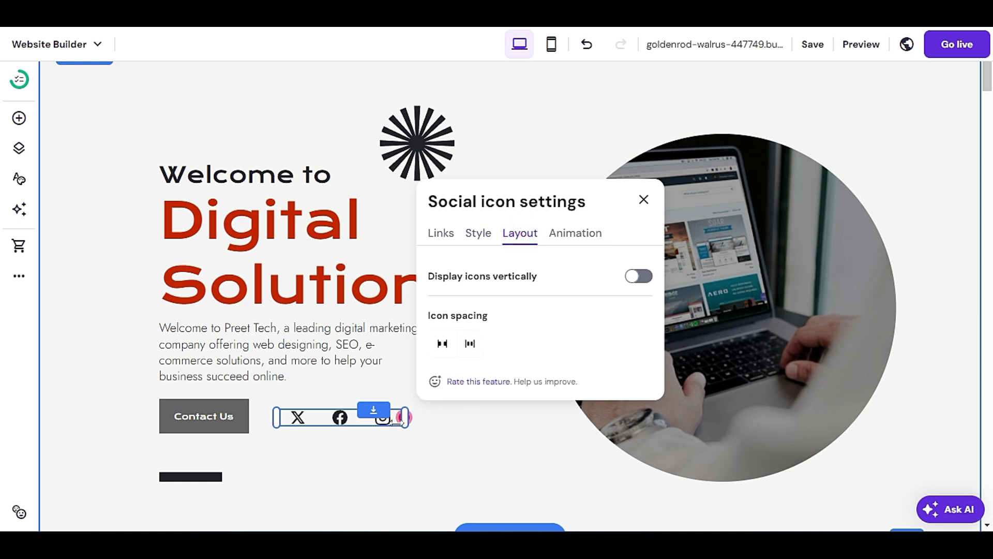
left_click(575, 234)
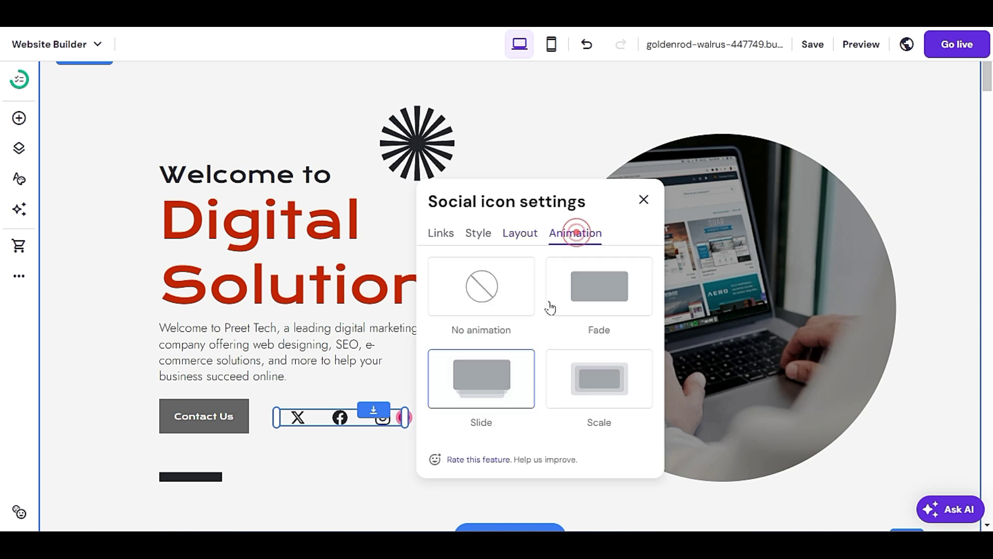
left_click(582, 280)
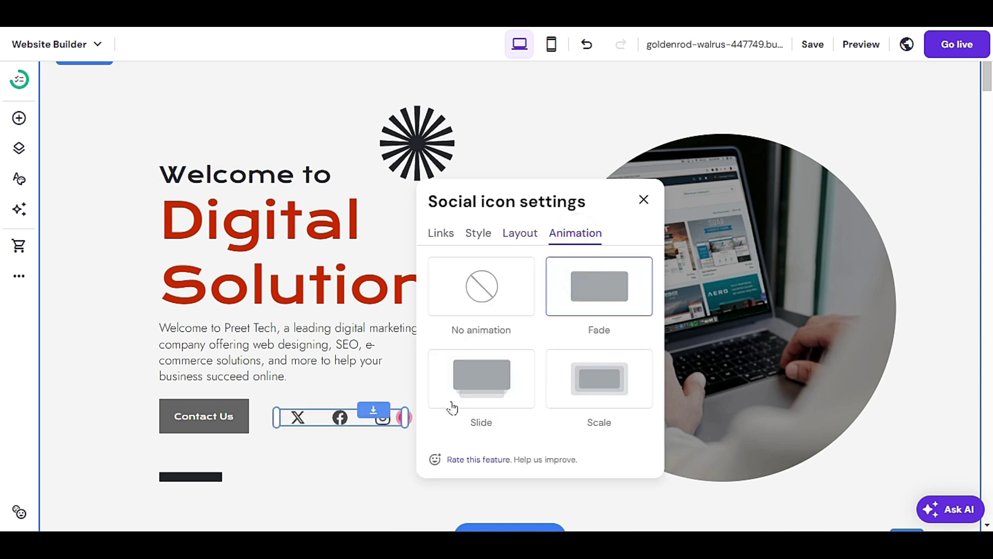
left_click(643, 201)
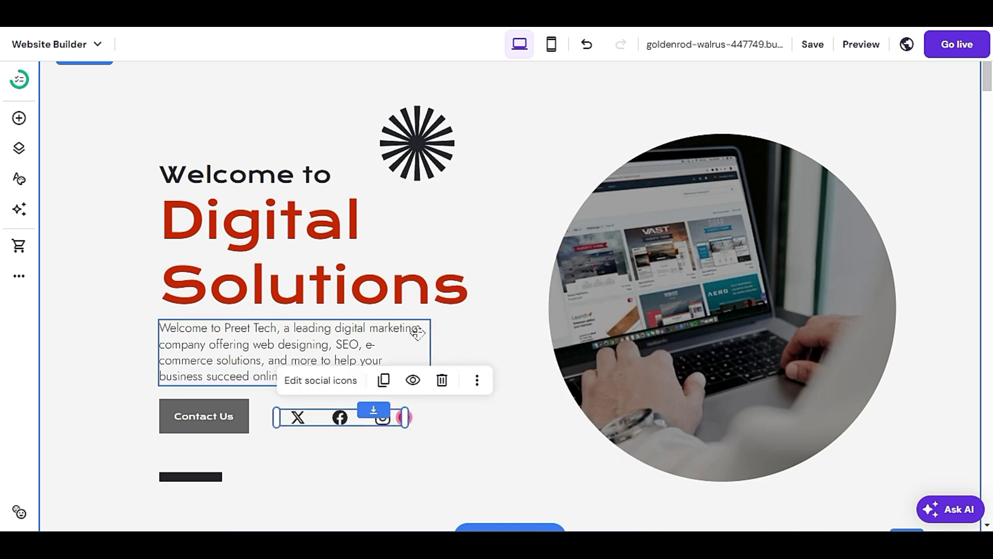
Move the small black bar image in the hero section slightly down and to the left, then deselect it
scroll(448, 337, "down", 2)
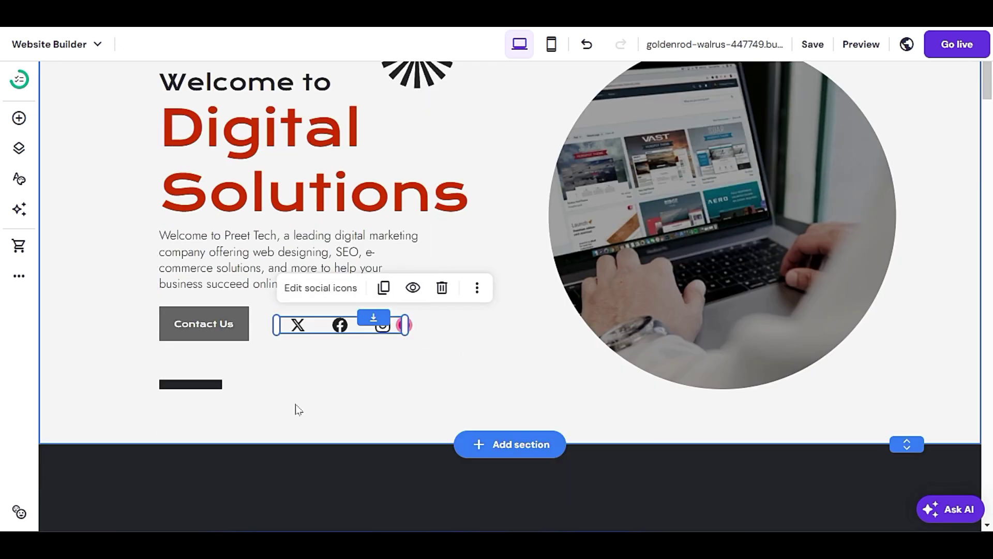
left_click_drag(213, 384, 188, 389)
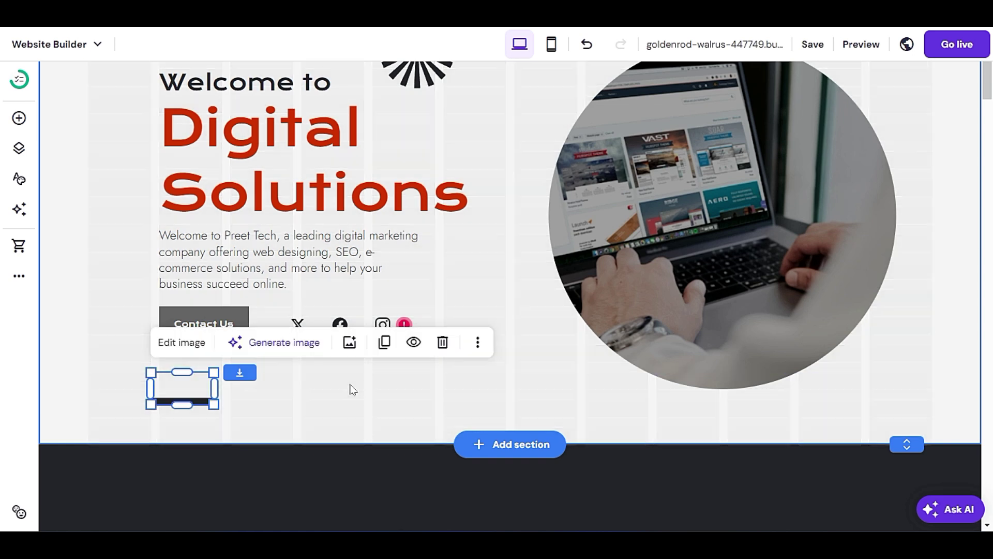
left_click(348, 383)
left_click(190, 401)
left_click(332, 390)
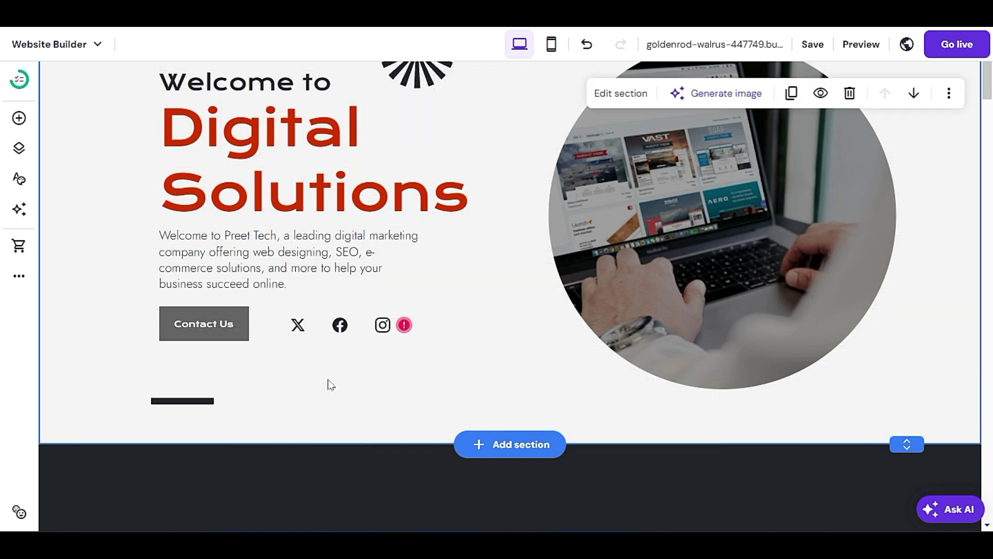
Look over the hero section and the Our Services Offered section of the page
scroll(332, 385, "up", 4)
scroll(339, 383, "down", 4)
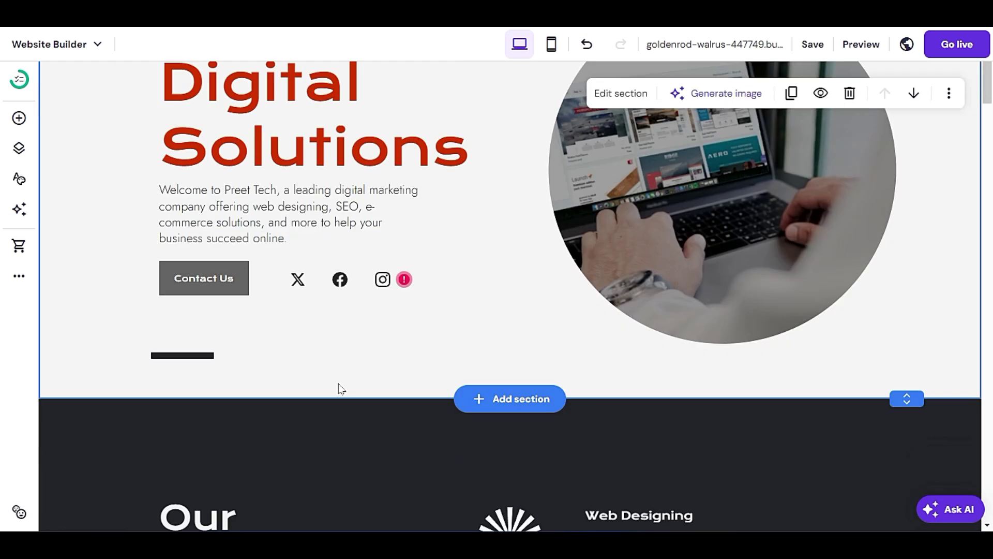
scroll(341, 389, "down", 4)
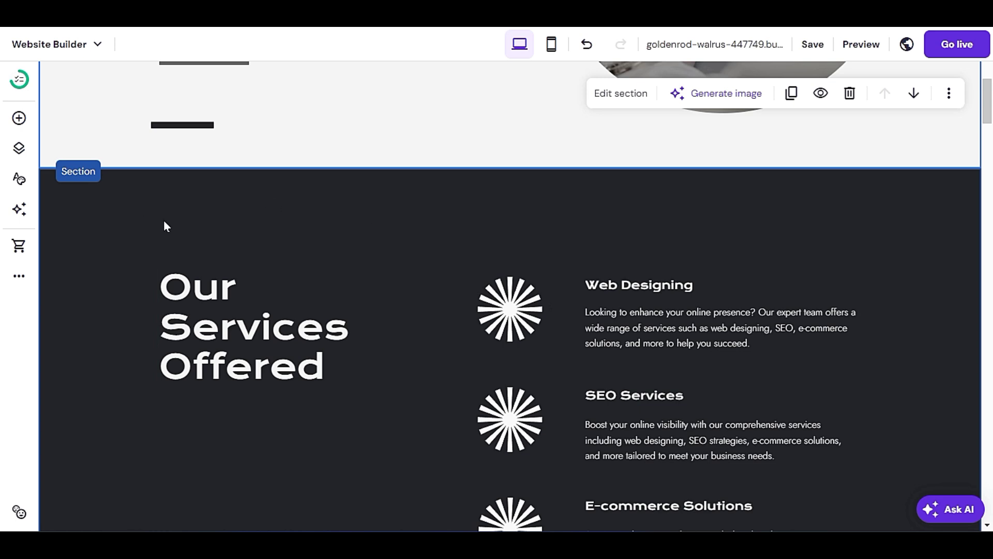
scroll(170, 243, "down", 3)
scroll(371, 319, "up", 6)
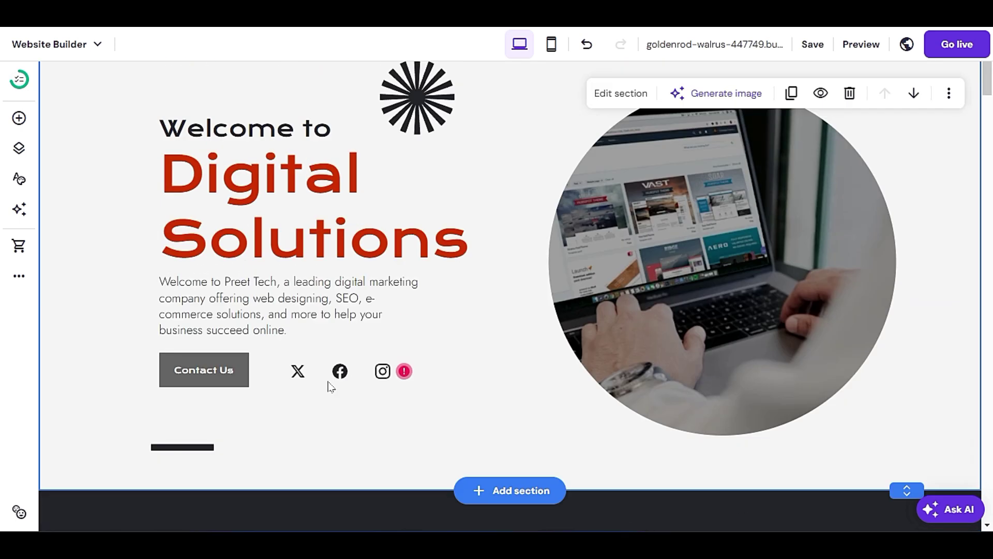
scroll(592, 421, "up", 3)
scroll(400, 341, "down", 7)
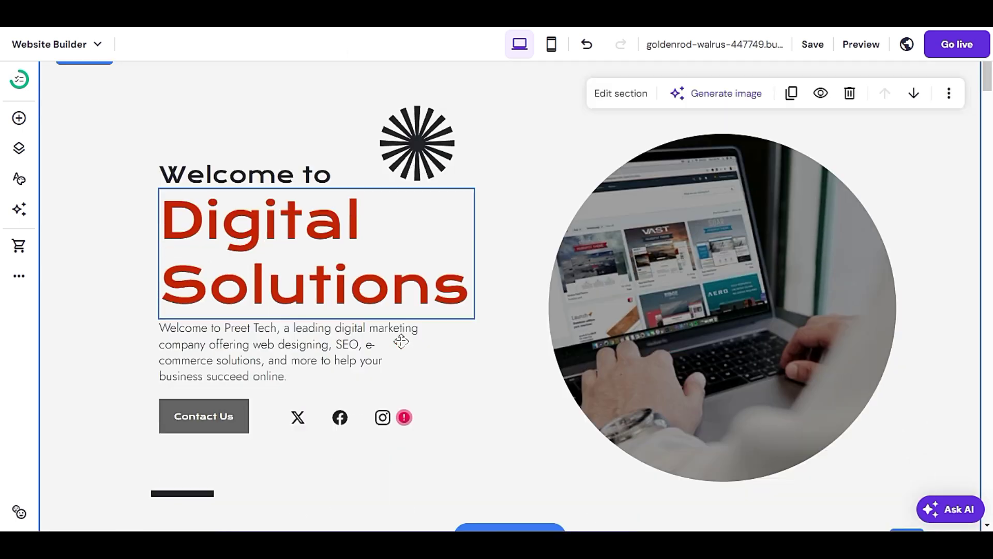
scroll(447, 412, "down", 4)
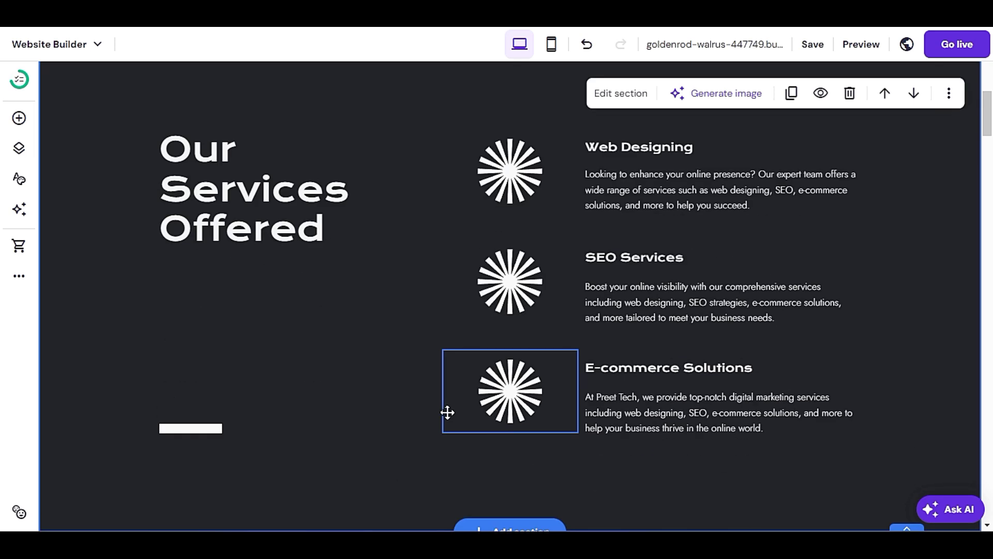
scroll(447, 412, "up", 4)
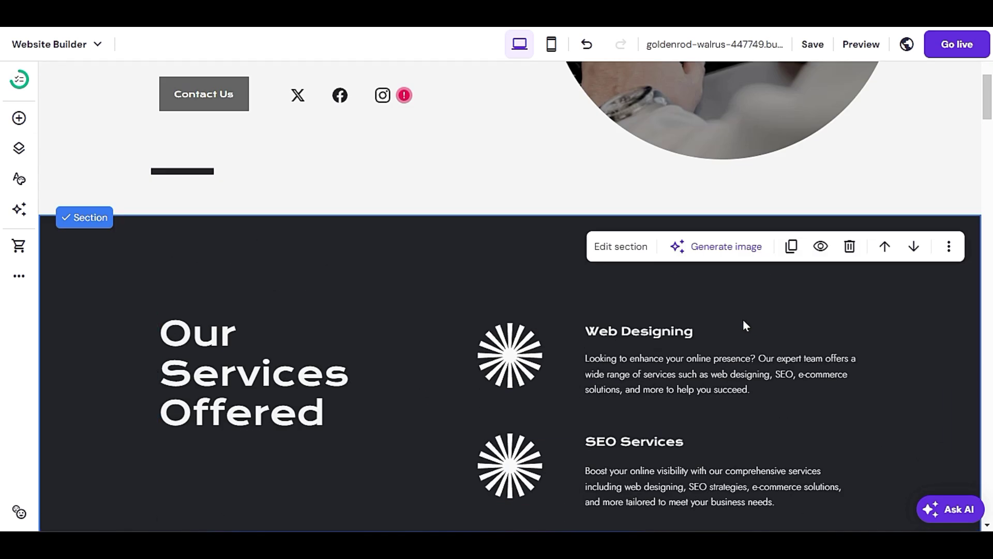
scroll(448, 348, "up", 3)
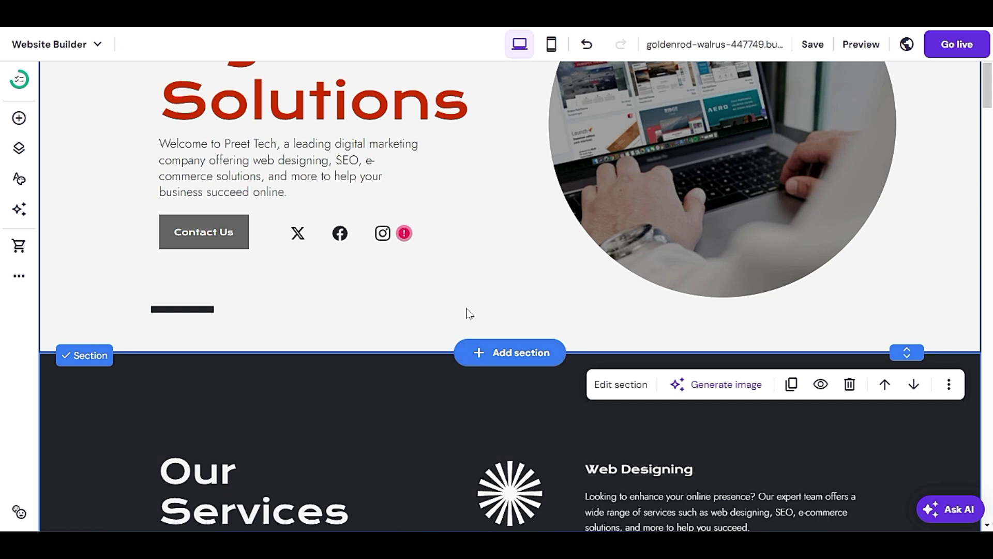
Insert an online store Product list section between the hero and the Our Services Offered section
left_click(488, 352)
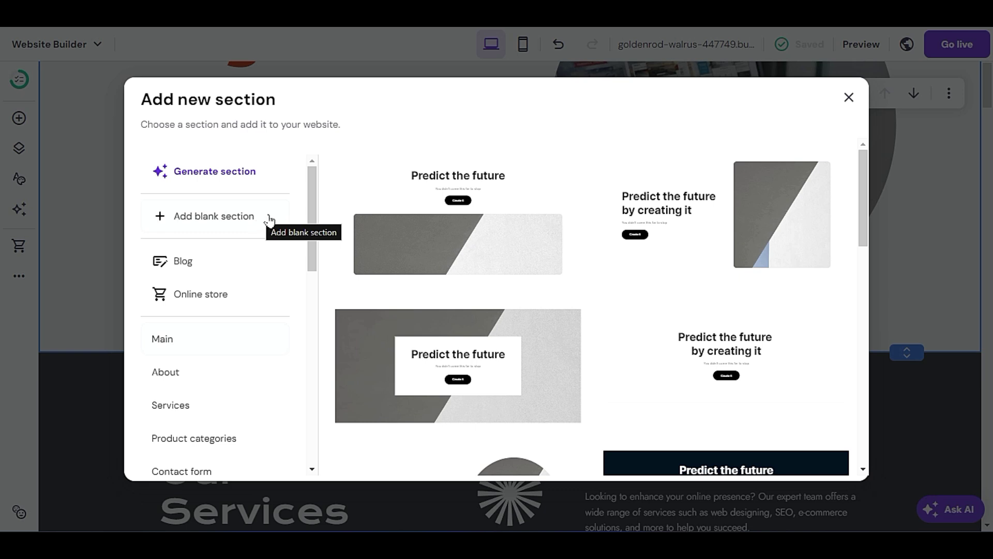
left_click(169, 303)
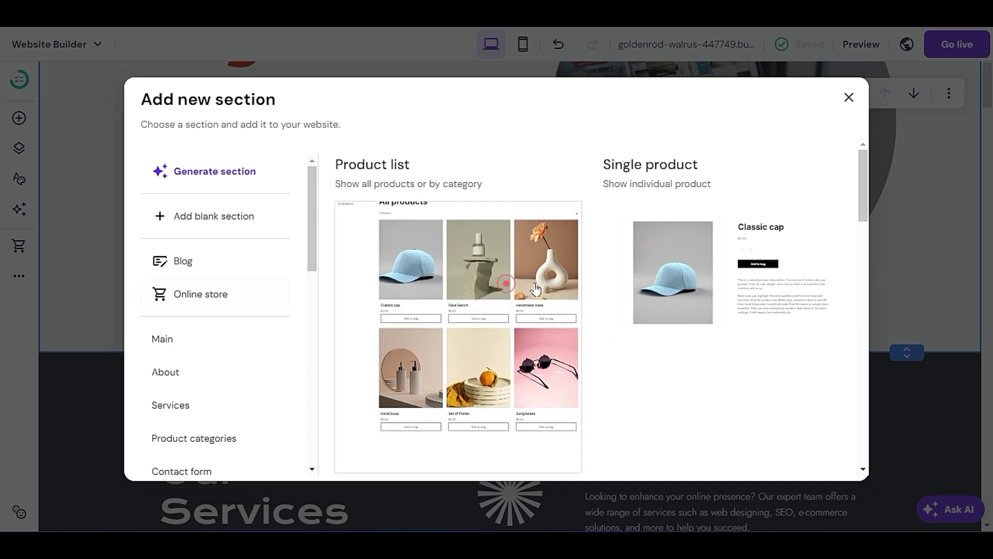
left_click(507, 291)
scroll(561, 371, "up", 8)
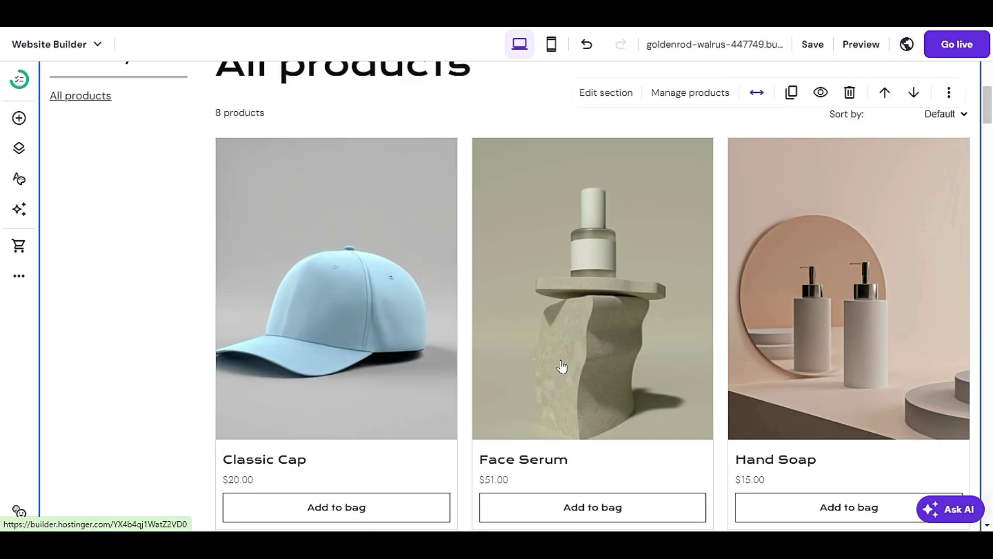
Review the All products section and delete it from the page
scroll(556, 362, "down", 3)
scroll(554, 362, "up", 4)
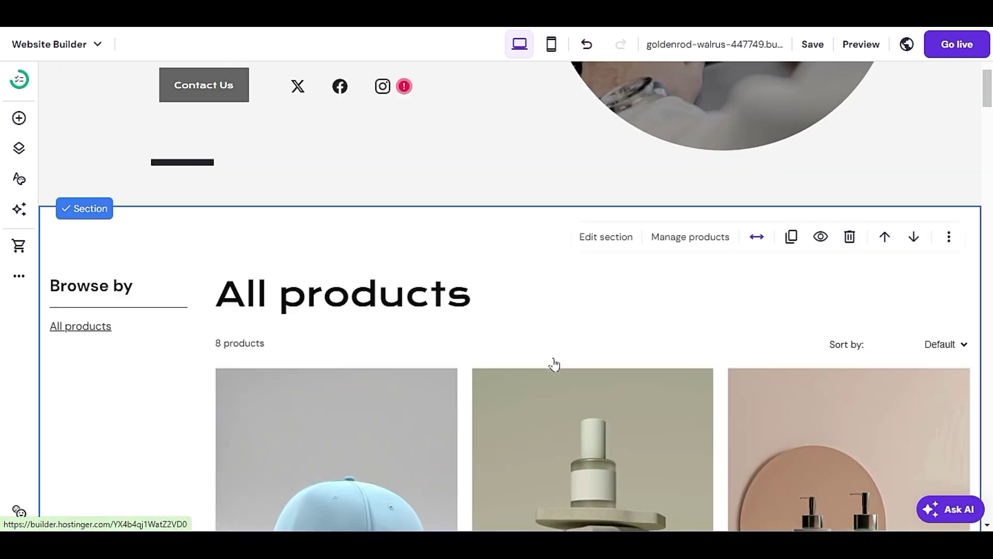
scroll(553, 363, "down", 10)
scroll(552, 365, "down", 4)
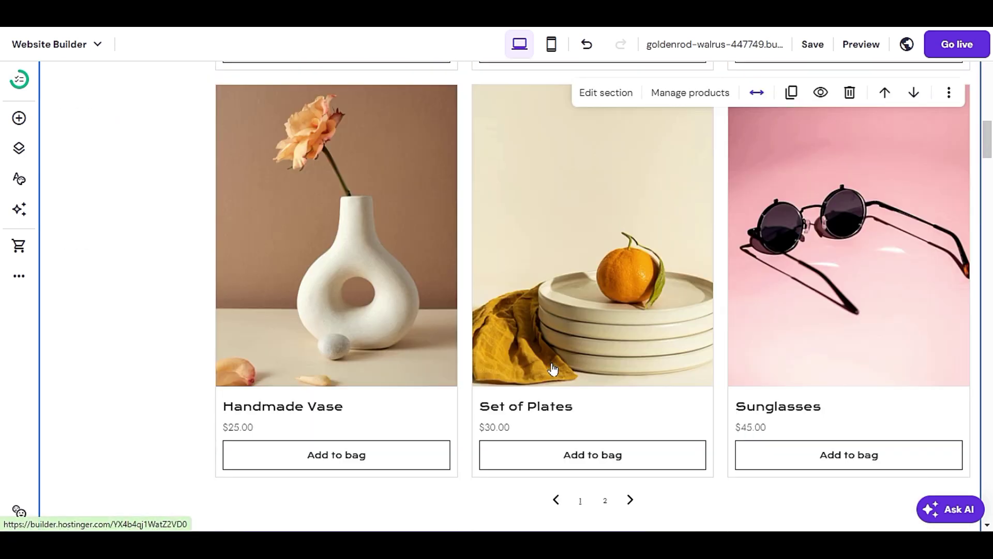
scroll(555, 364, "up", 10)
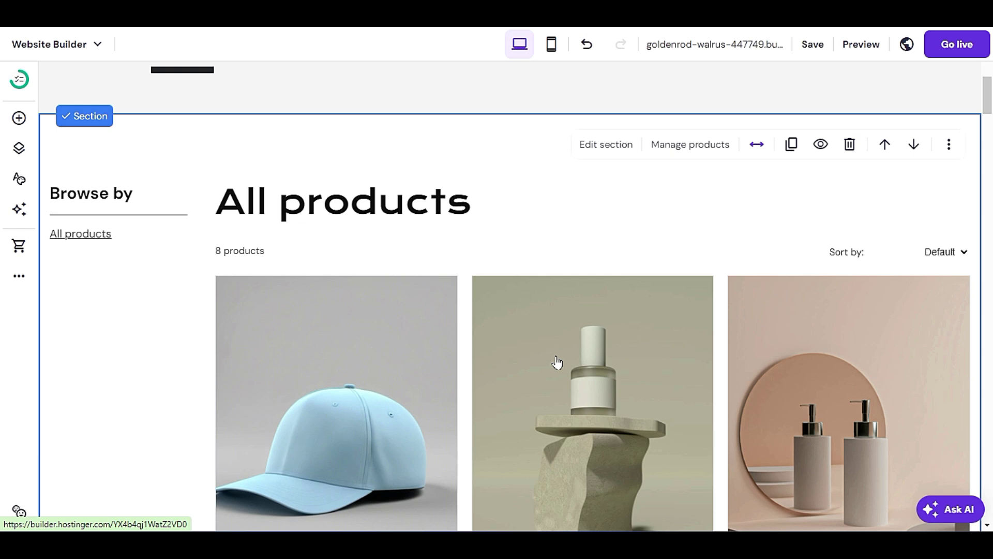
left_click(849, 147)
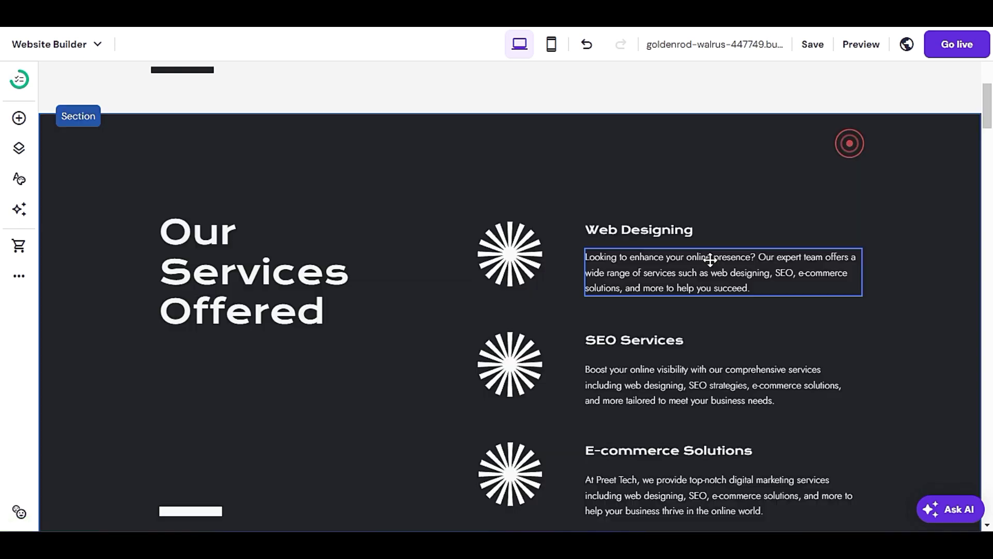
Add the blue-purple gradient Main section template with three service titles directly below the hero section
scroll(711, 265, "up", 4)
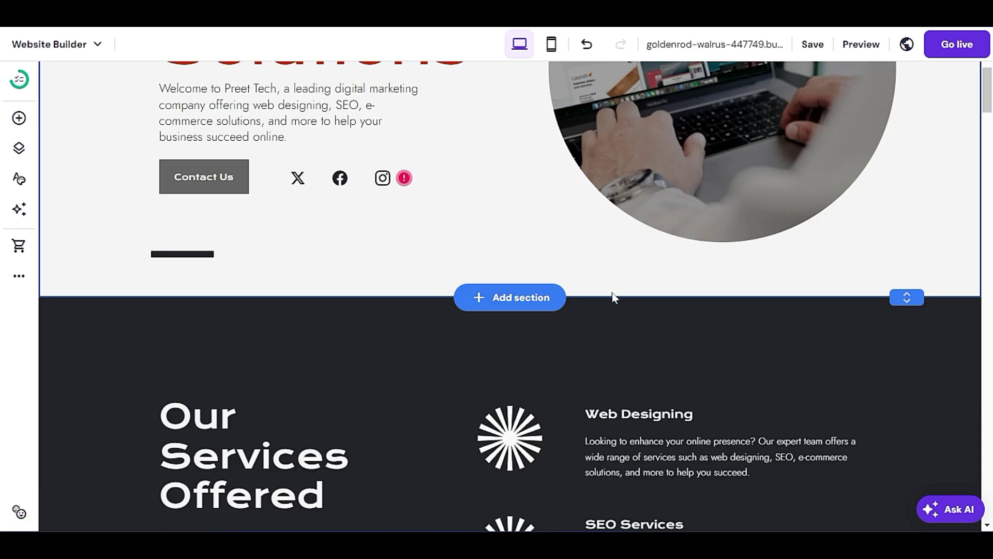
left_click(526, 300)
scroll(522, 299, "down", 6)
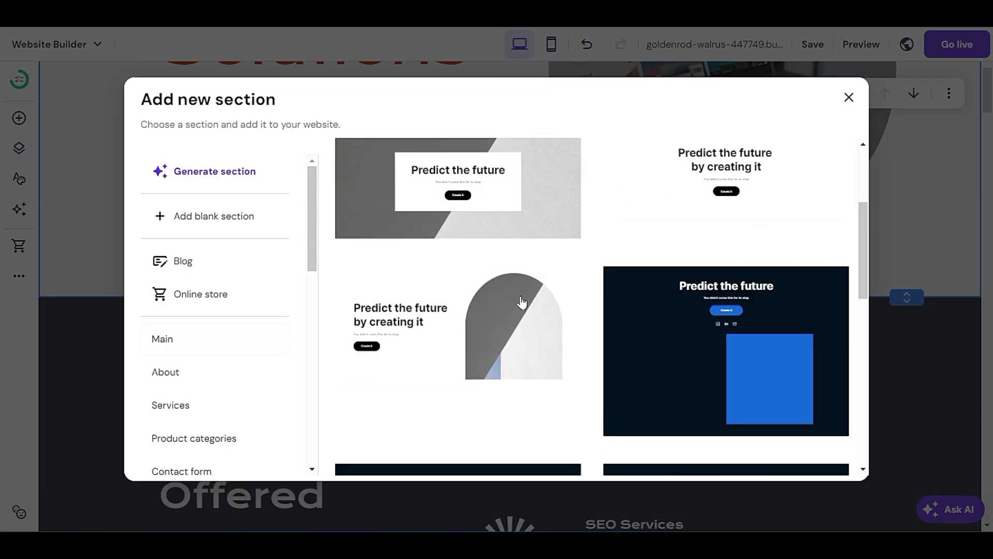
scroll(533, 302, "up", 3)
scroll(534, 304, "down", 3)
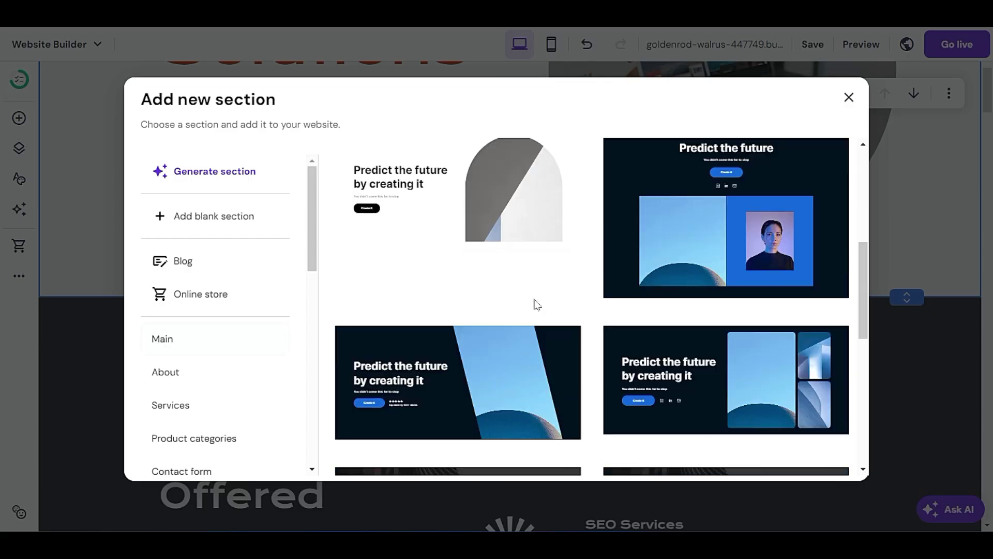
scroll(595, 264, "up", 1)
scroll(589, 285, "down", 4)
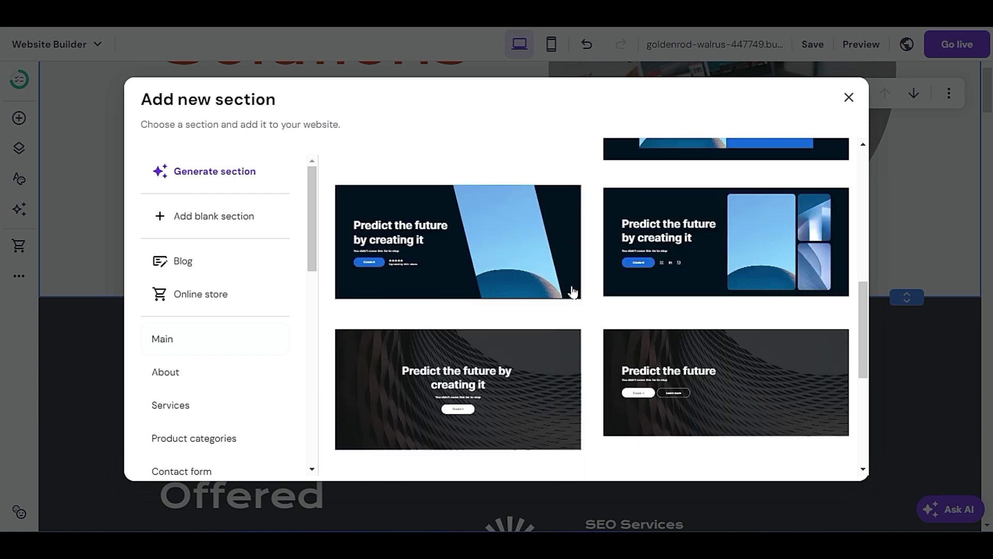
scroll(522, 331, "down", 5)
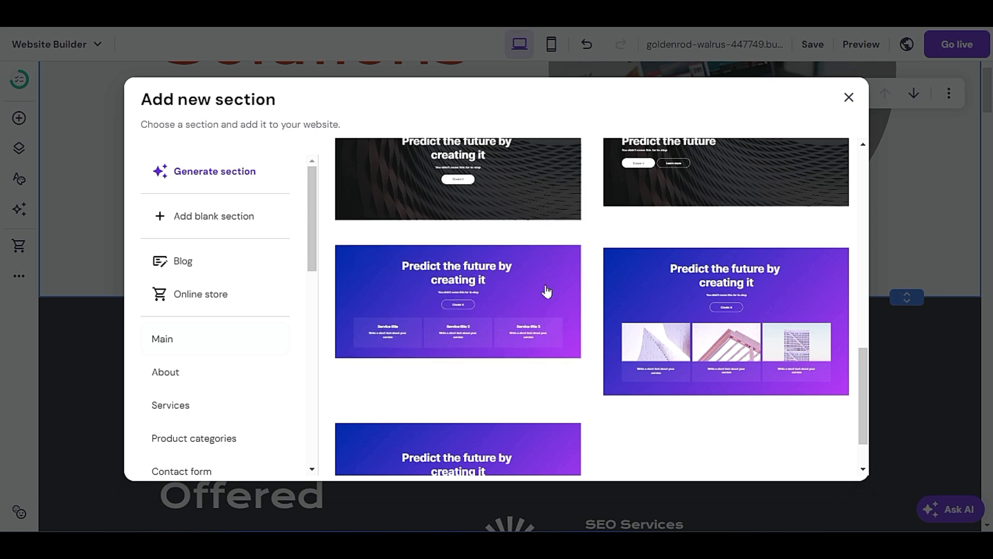
scroll(634, 386, "down", 1)
scroll(611, 377, "up", 1)
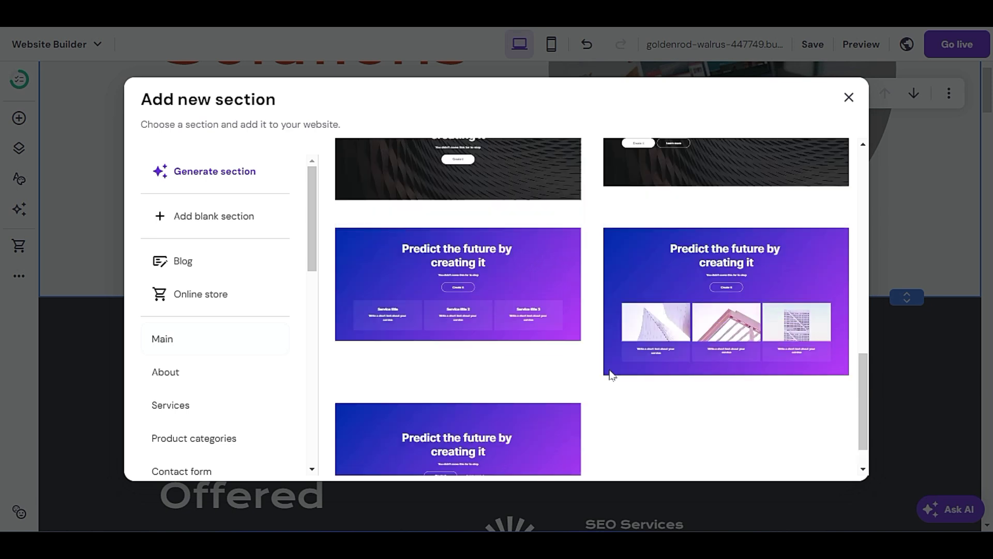
left_click(538, 257)
scroll(708, 372, "up", 10)
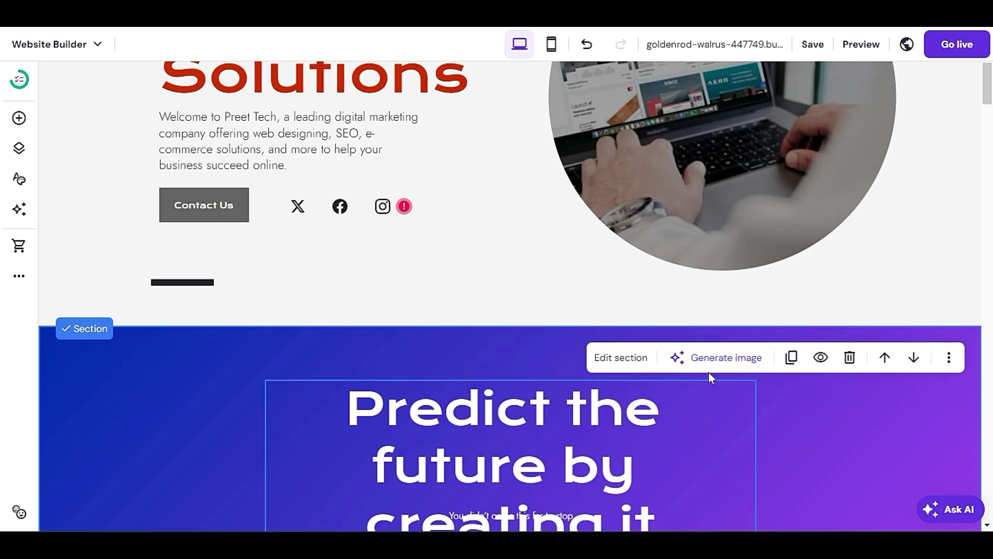
scroll(709, 374, "down", 4)
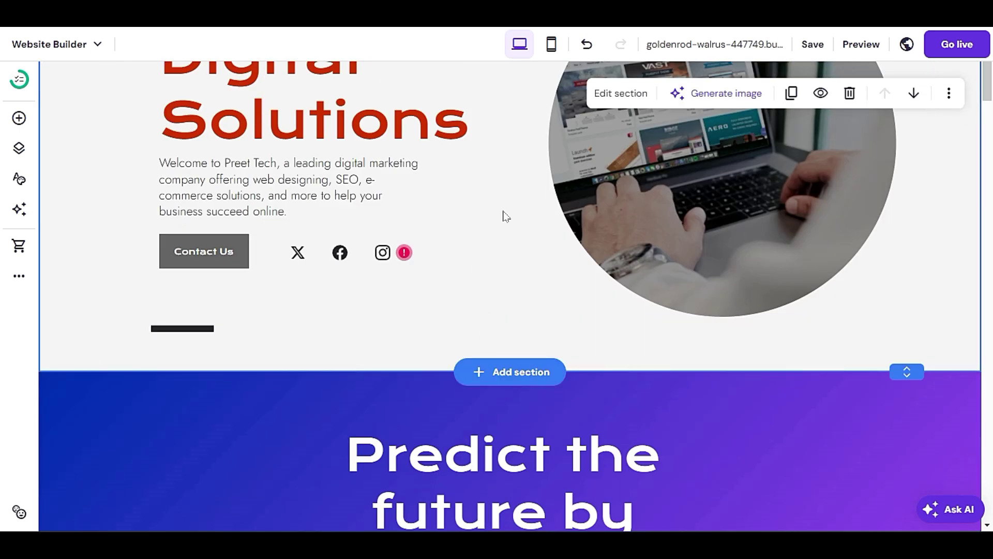
scroll(538, 200, "down", 8)
scroll(696, 412, "up", 5)
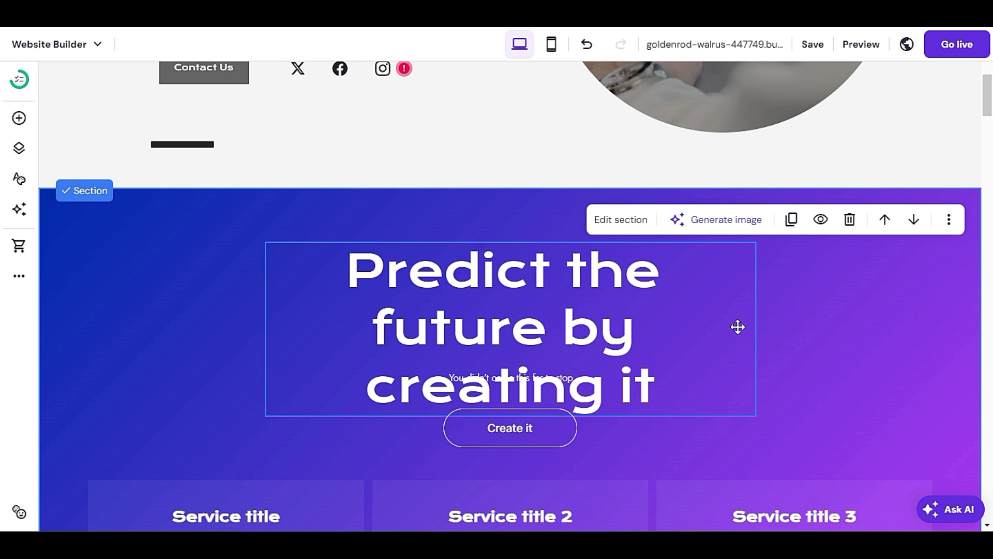
Copy the blue-purple gradient section and paste the duplicate directly below the hero section
scroll(776, 356, "up", 4)
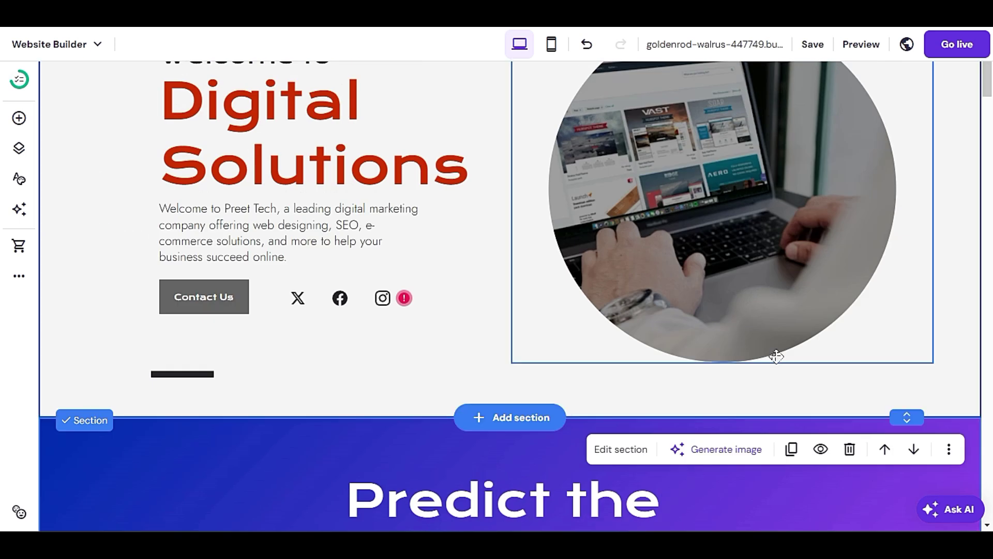
scroll(775, 355, "down", 2)
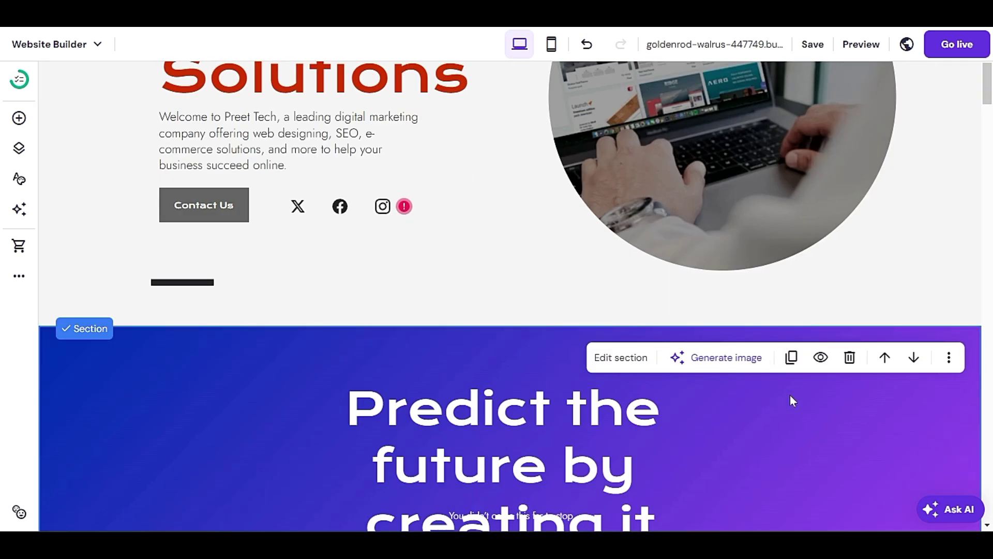
left_click(948, 357)
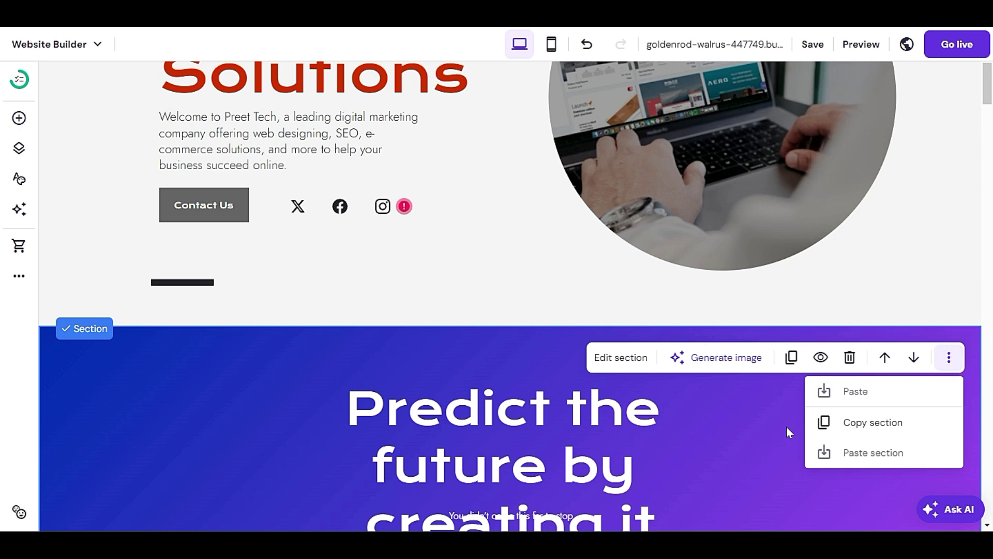
left_click(845, 430)
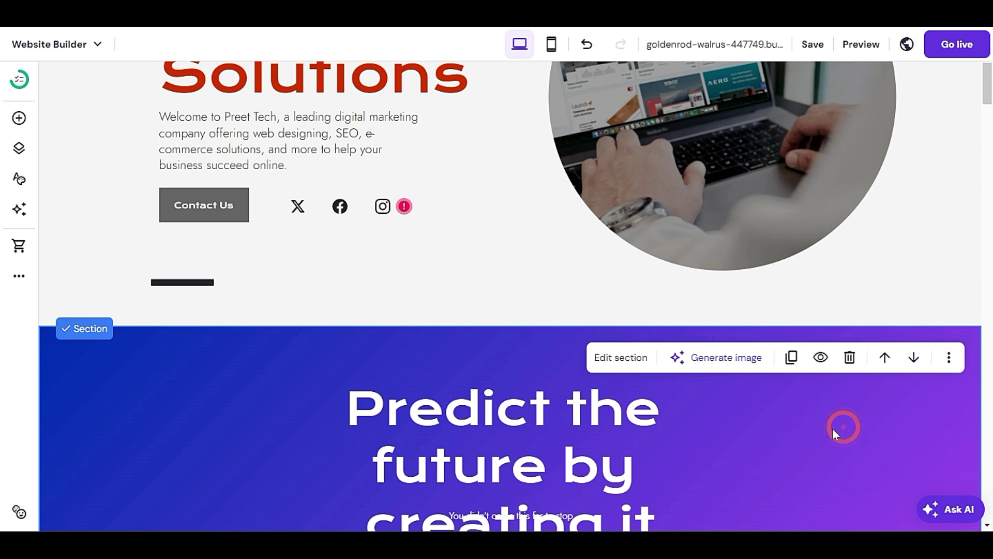
scroll(833, 429, "up", 5)
right_click(492, 113)
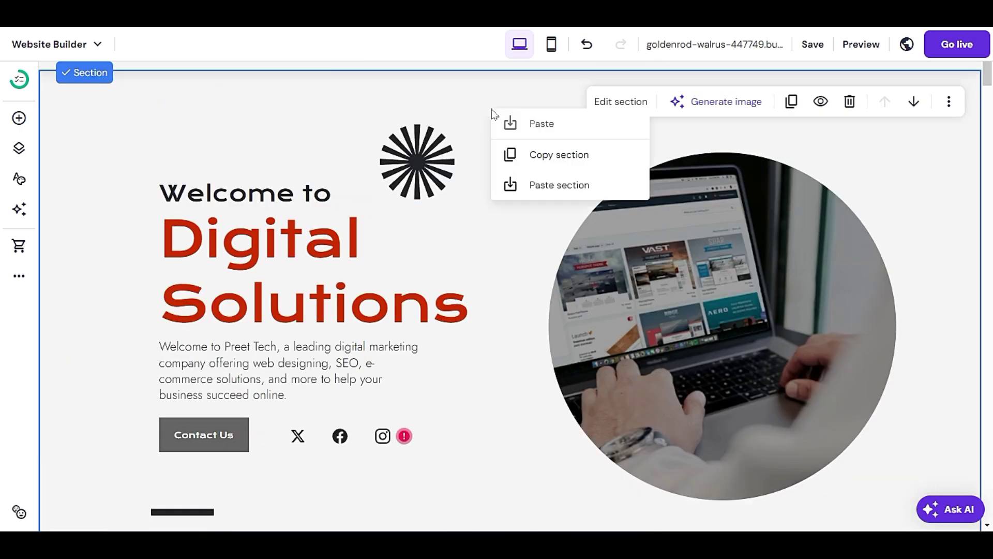
left_click(528, 124)
left_click(572, 124)
right_click(512, 296)
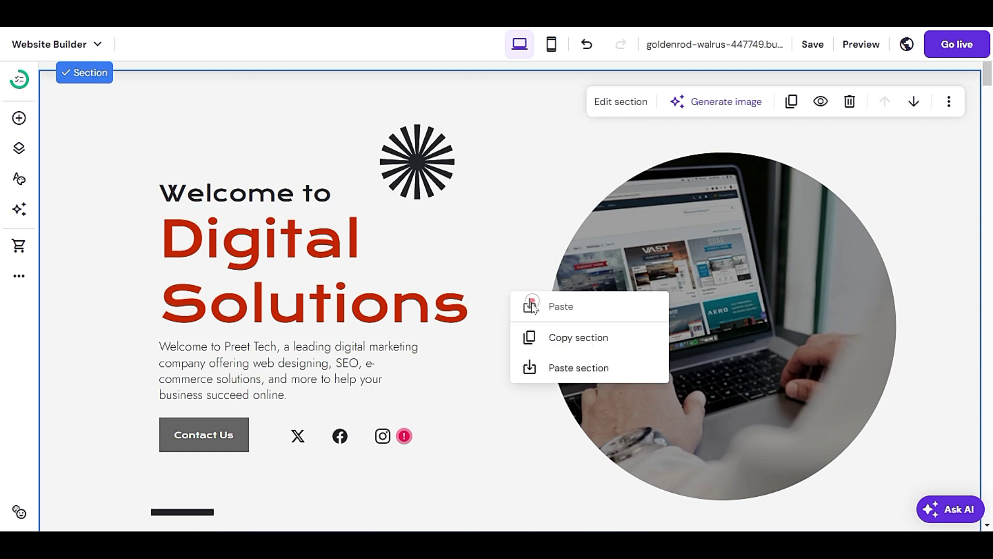
left_click(549, 367)
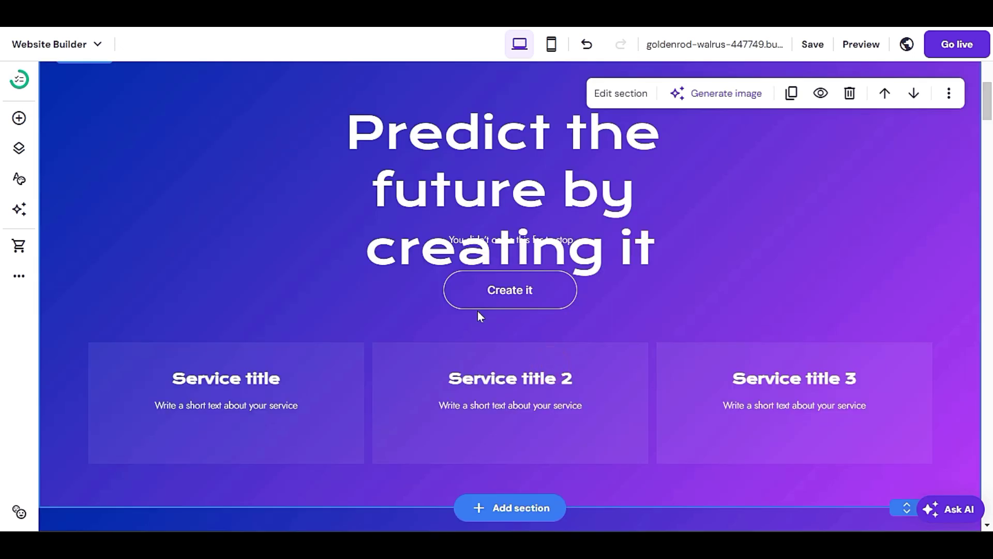
scroll(477, 311, "up", 10)
scroll(470, 336, "down", 10)
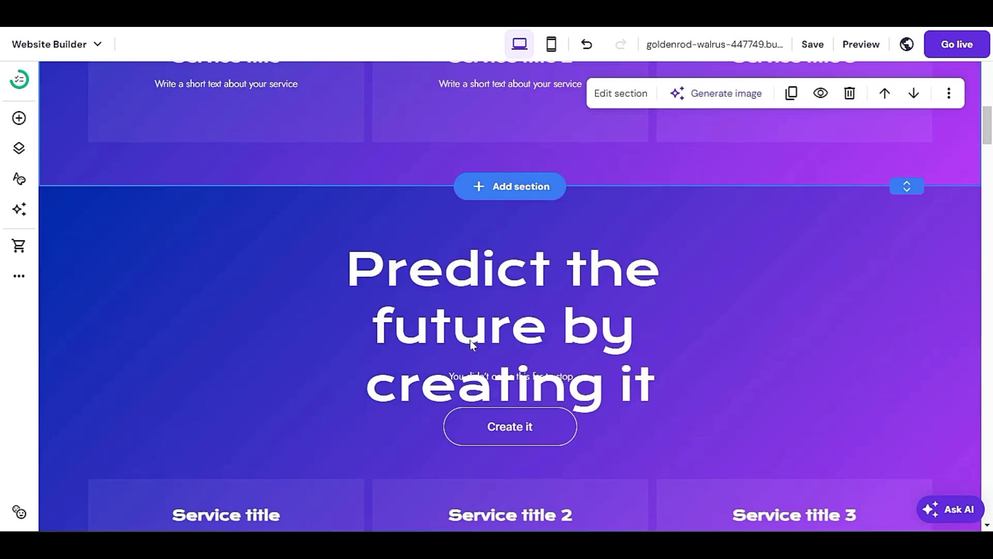
scroll(470, 341, "up", 10)
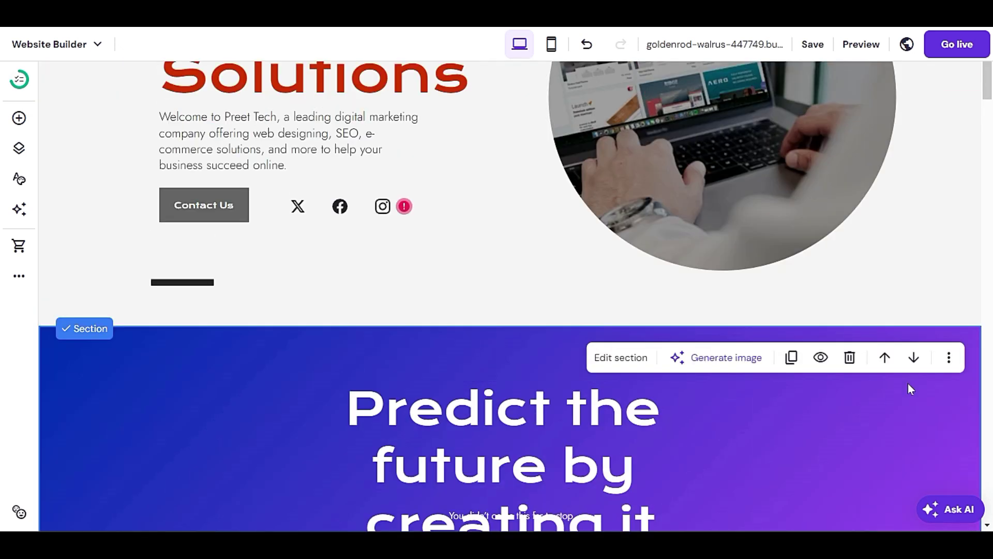
Delete the upper of the two identical gradient sections, keeping a single one below the hero
left_click(849, 357)
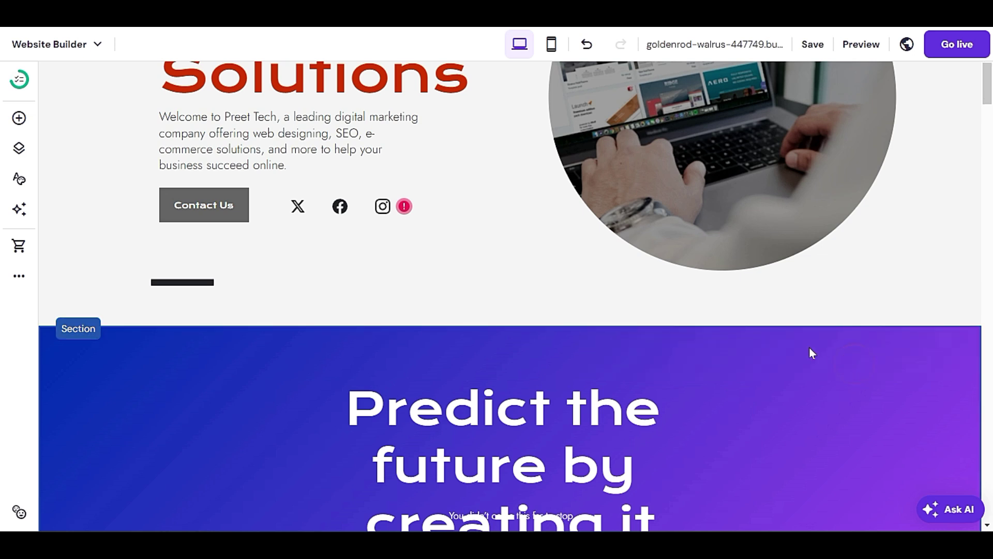
scroll(648, 383, "down", 10)
scroll(641, 381, "up", 10)
scroll(641, 380, "down", 5)
Move the Create it button slightly down, clear of the gradient section's heading, and place the "You didn't come this far to stop" text to the button's right
left_click(541, 329)
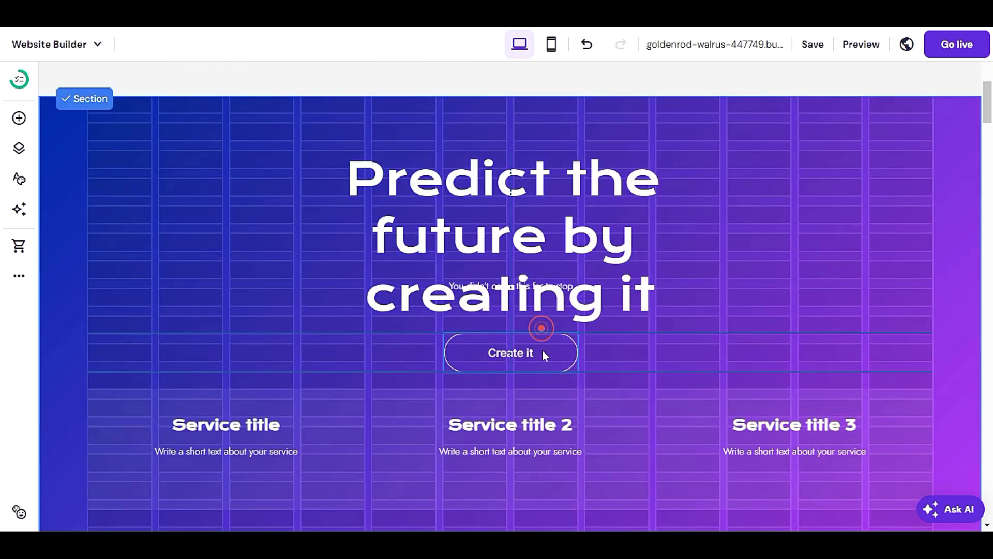
left_click(548, 344)
left_click_drag(552, 284, 742, 336)
scroll(486, 313, "up", 6)
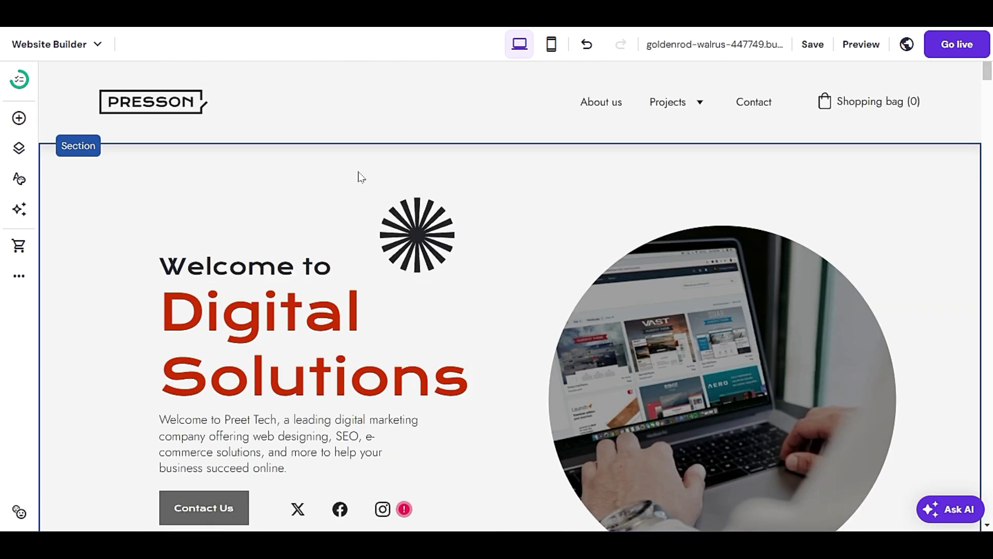
scroll(536, 361, "down", 1)
scroll(133, 201, "up", 1)
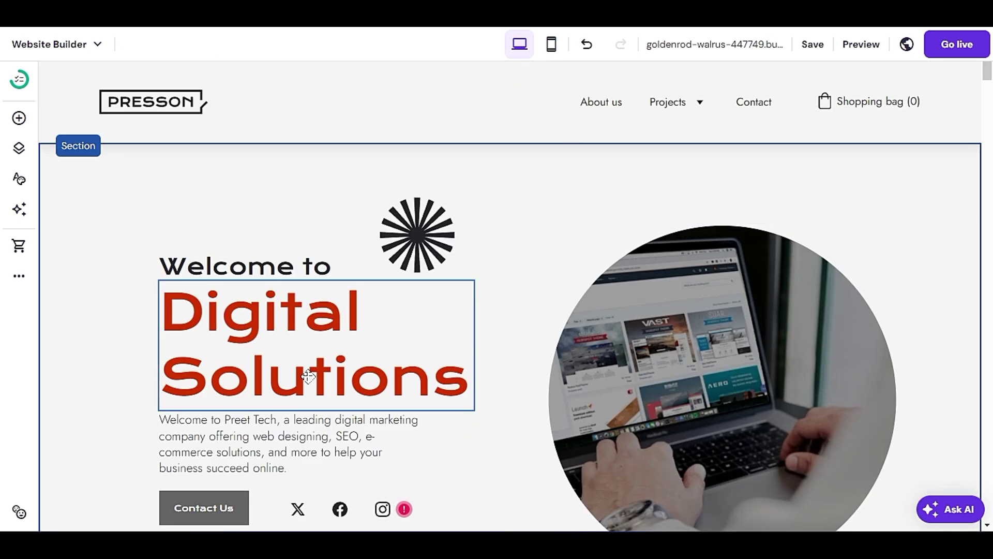
scroll(362, 367, "down", 8)
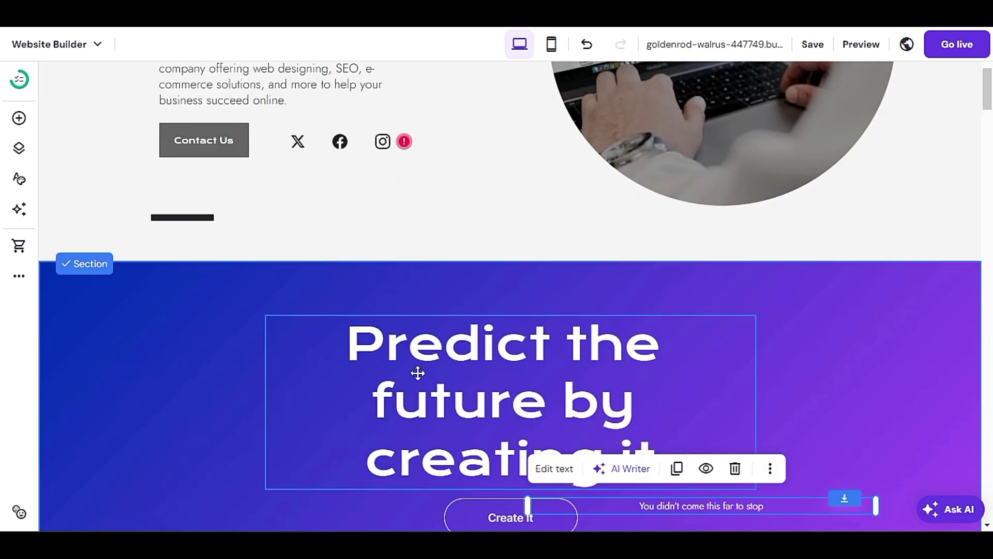
left_click(854, 335)
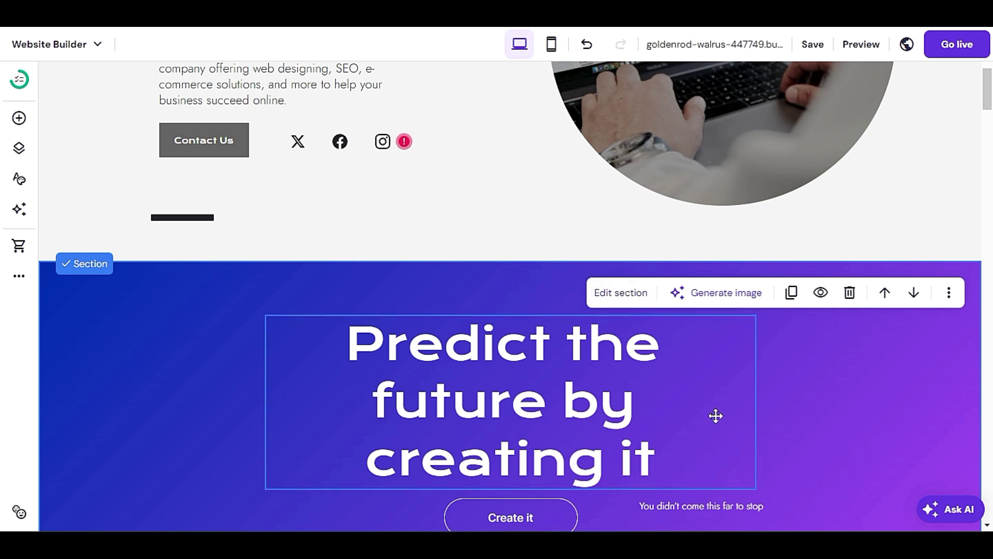
Copy the hex code #0035b8 of the first gradient color from the blue-purple section's background settings
scroll(154, 347, "down", 2)
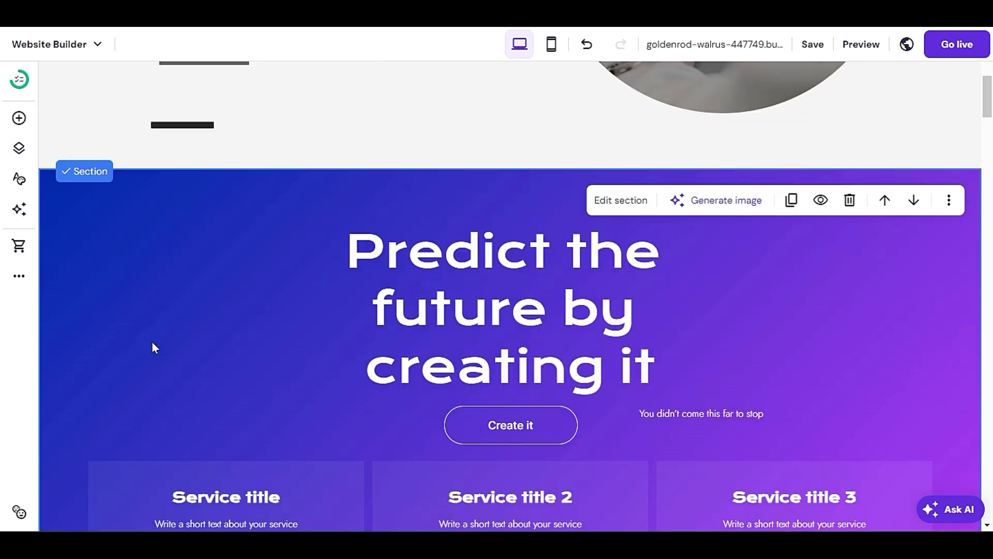
left_click(132, 279)
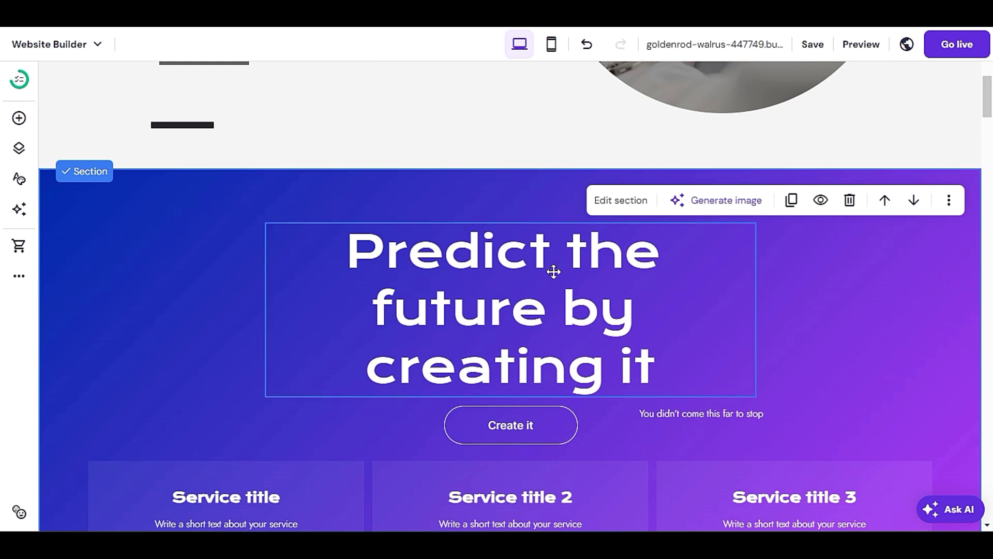
left_click(611, 201)
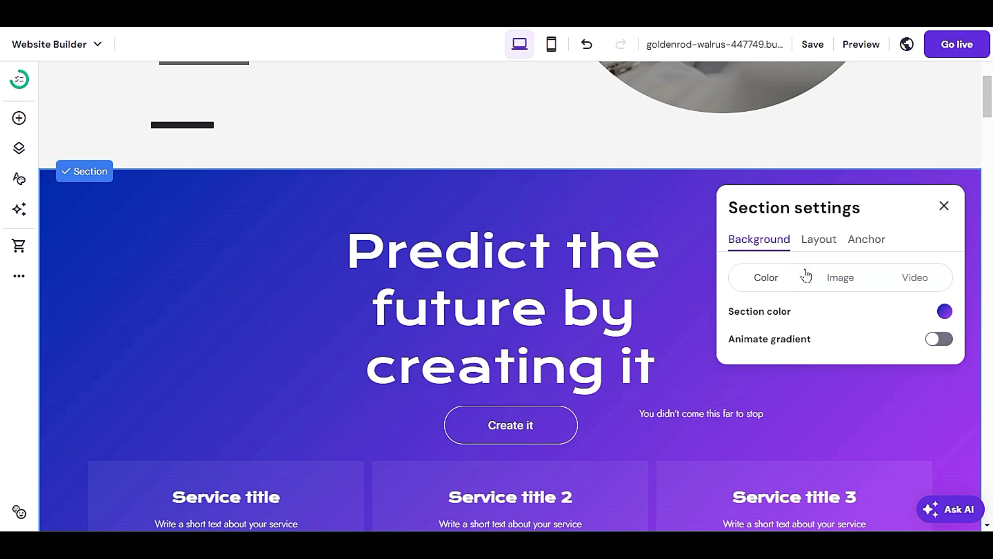
left_click(945, 312)
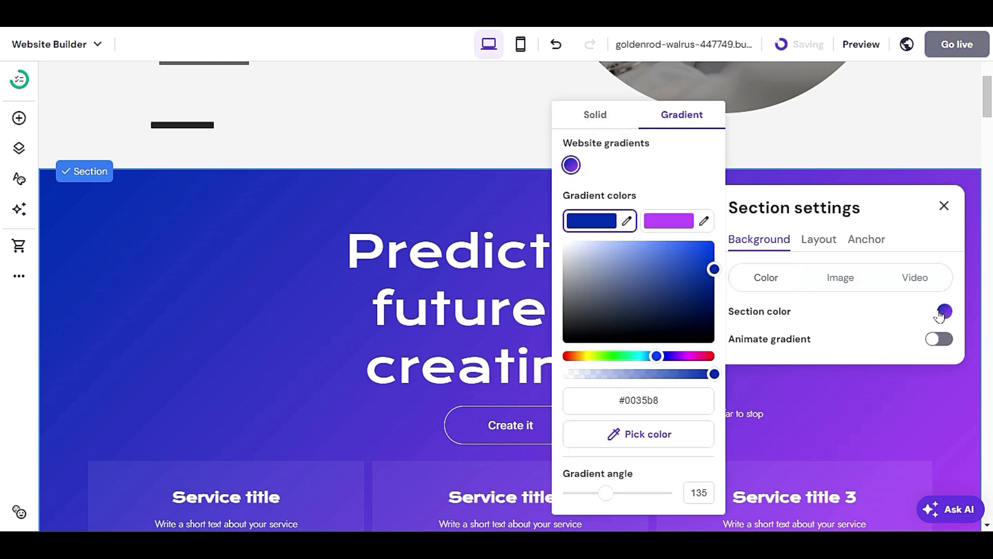
left_click_drag(616, 400, 676, 400)
key("ctrl+c")
right_click(642, 401)
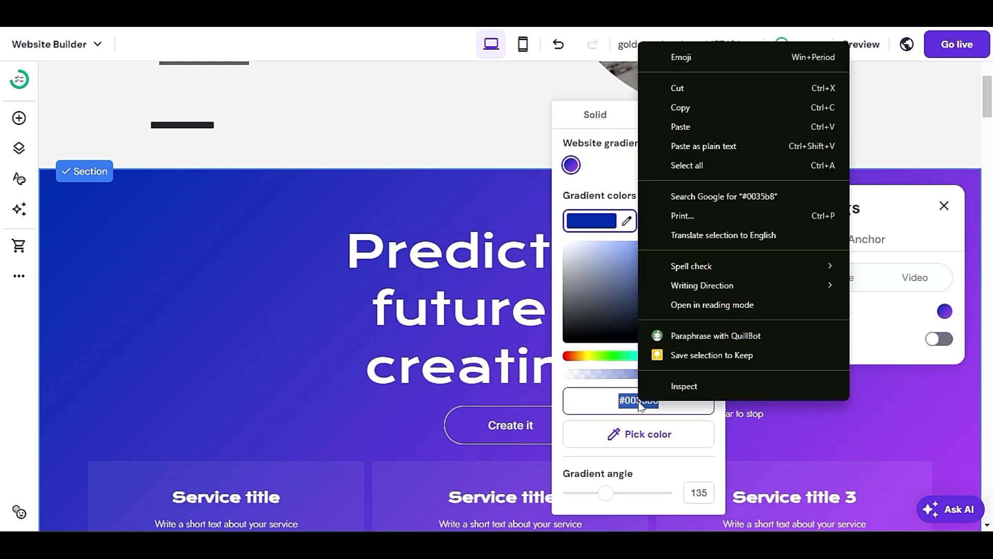
left_click(714, 107)
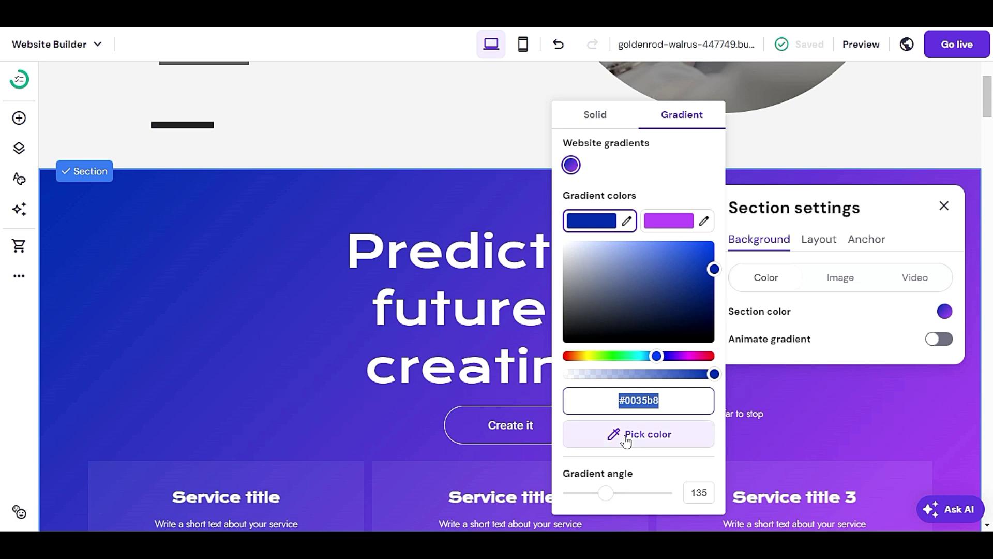
Set the hero section's background to the solid color #0035b8 and compare it with the gradient section below
left_click(189, 250)
scroll(213, 260, "up", 5)
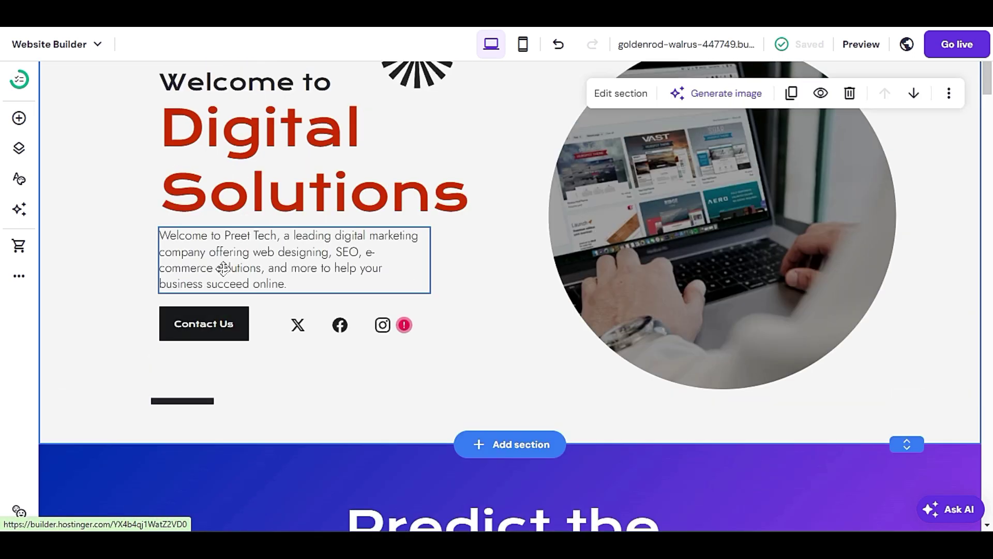
scroll(223, 268, "up", 4)
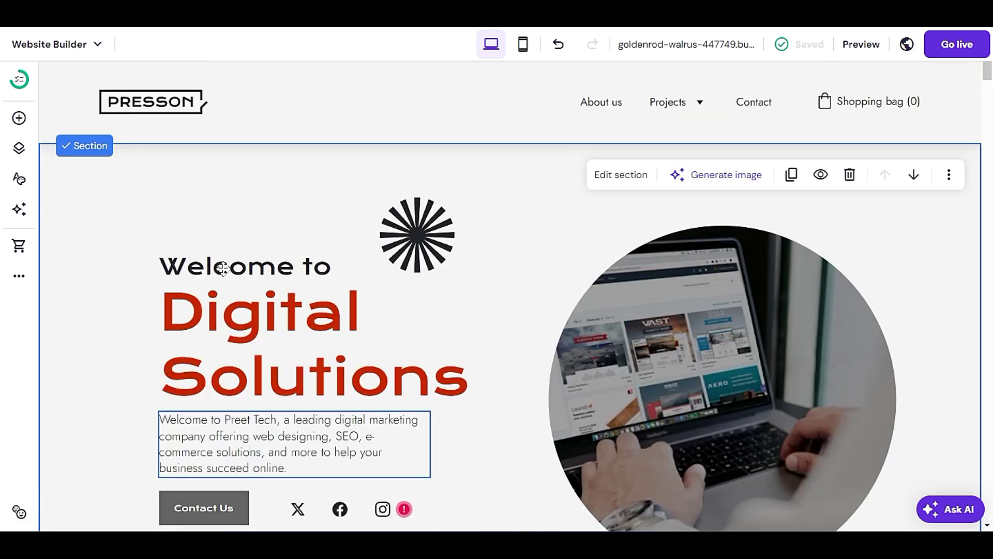
right_click(93, 217)
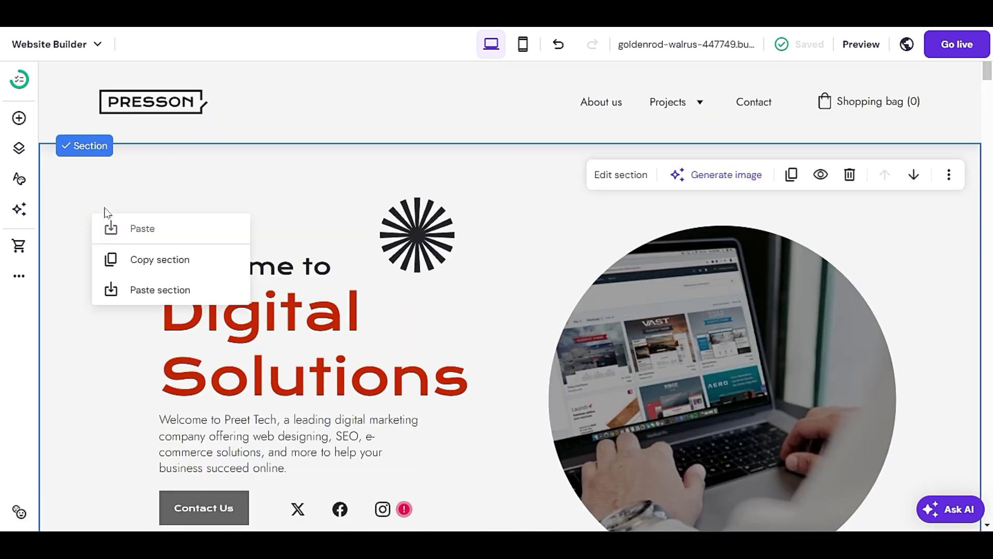
left_click(105, 209)
left_click(89, 251)
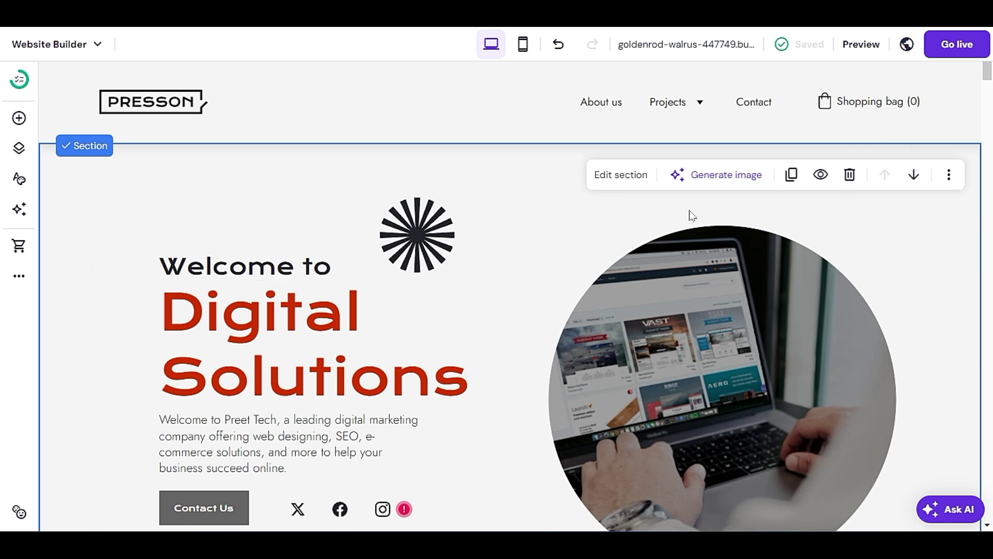
left_click(634, 175)
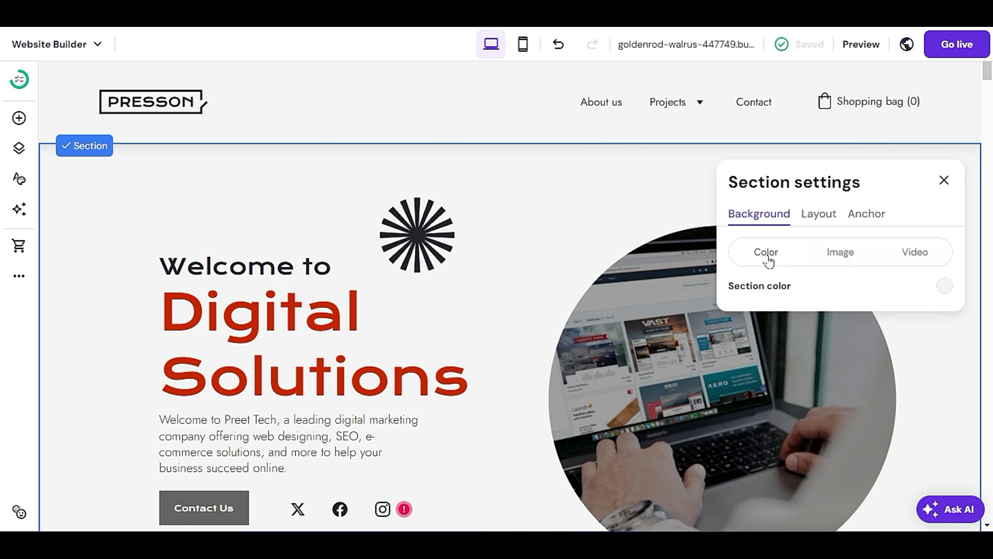
left_click(943, 287)
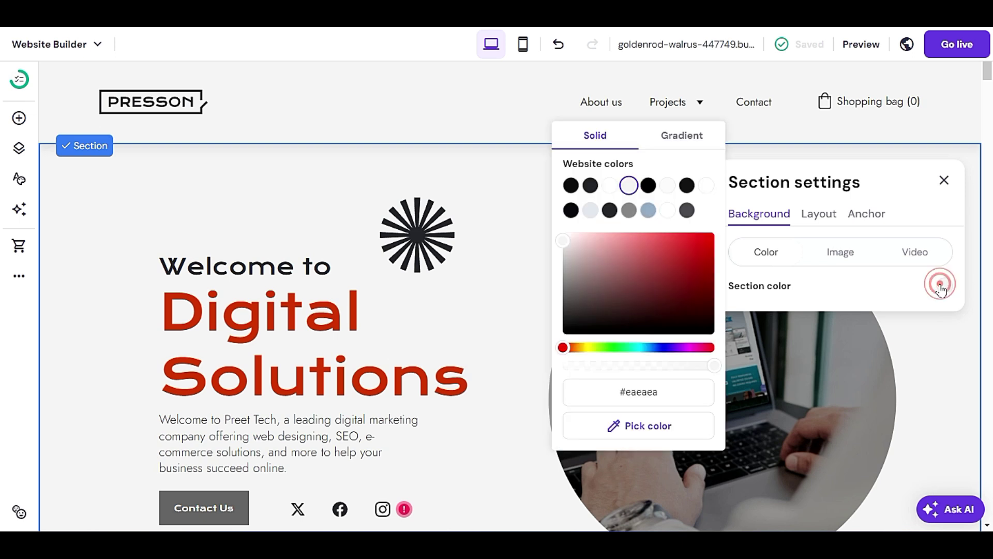
left_click(694, 393)
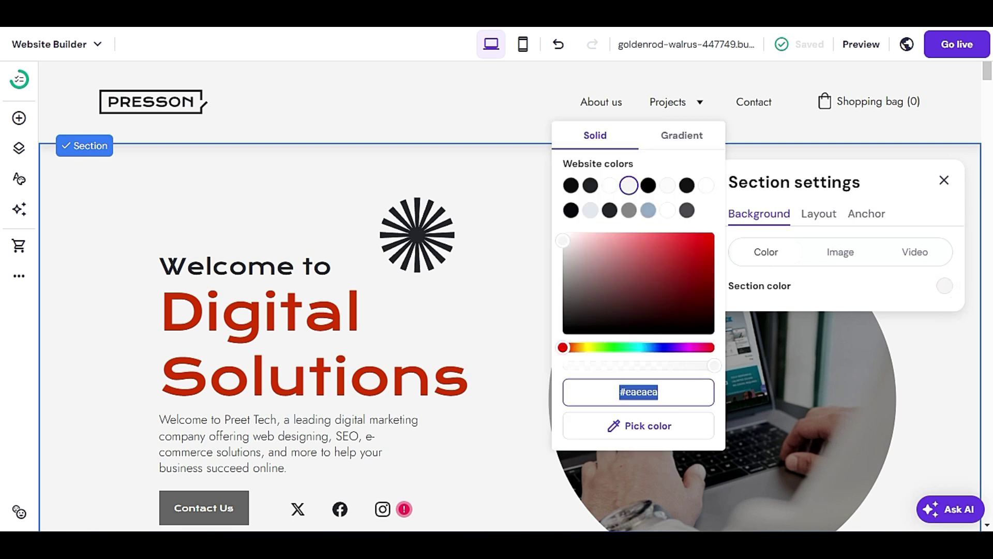
key("ctrl+v")
key("Return")
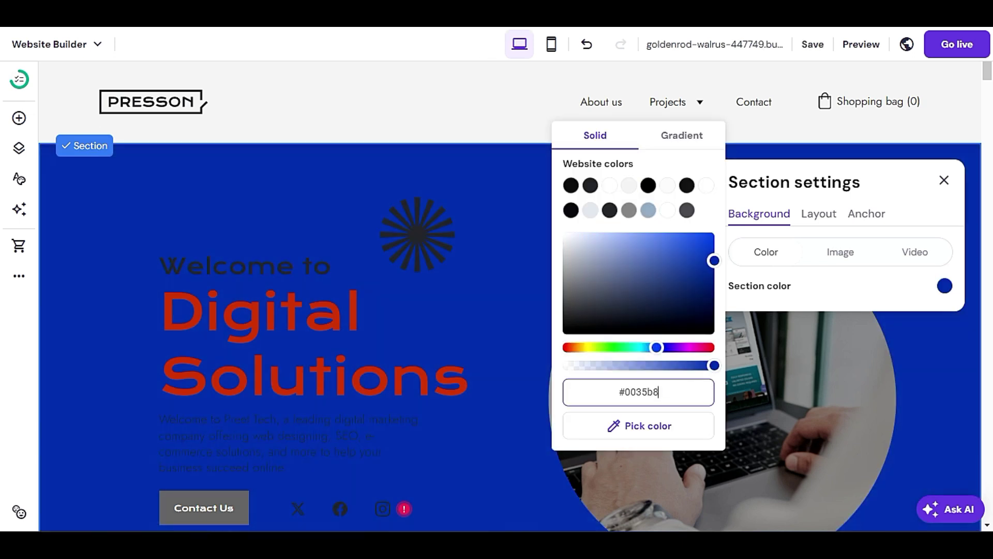
scroll(533, 354, "down", 8)
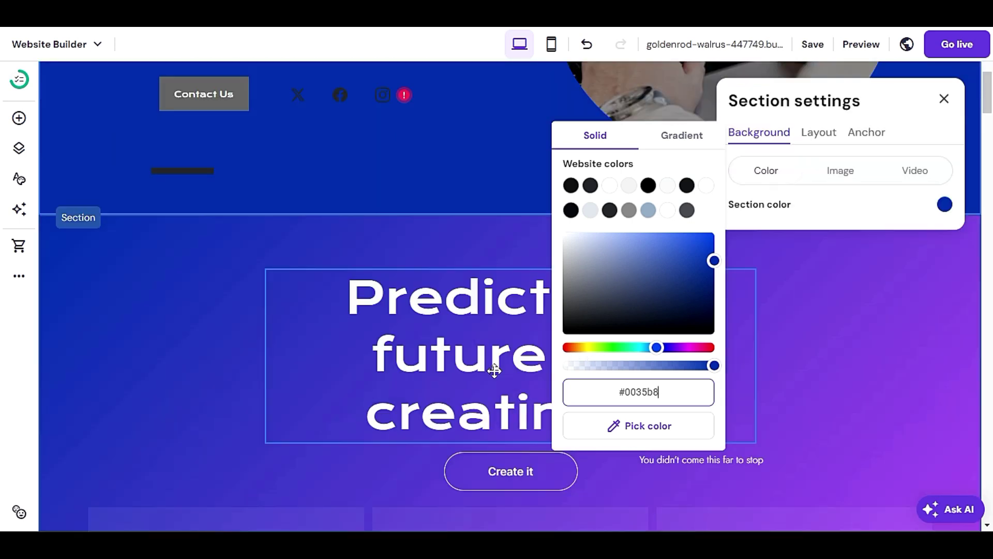
scroll(494, 371, "up", 4)
scroll(494, 371, "up", 3)
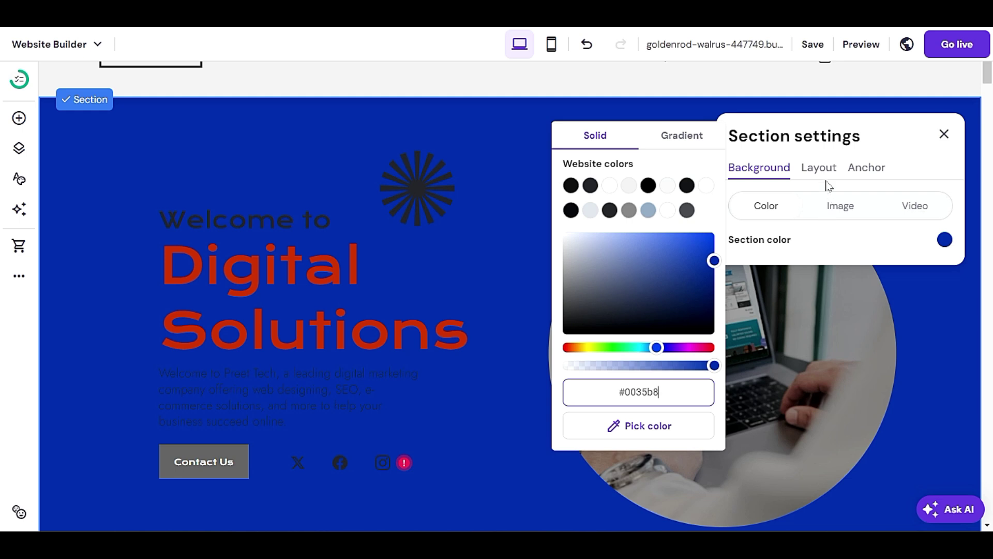
Switch the hero section's background to a gradient and set its first gradient color to #0035b8
left_click(943, 240)
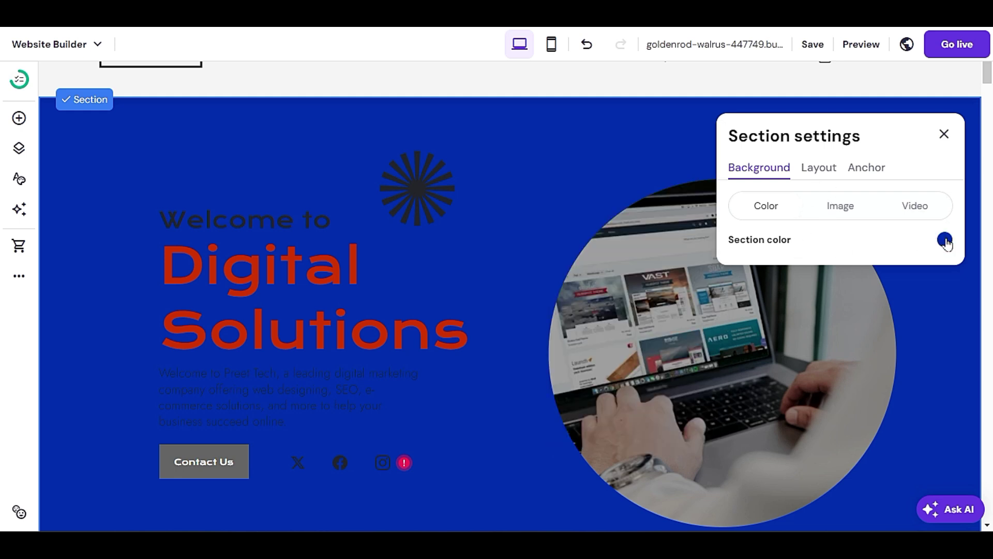
left_click(944, 240)
left_click(682, 94)
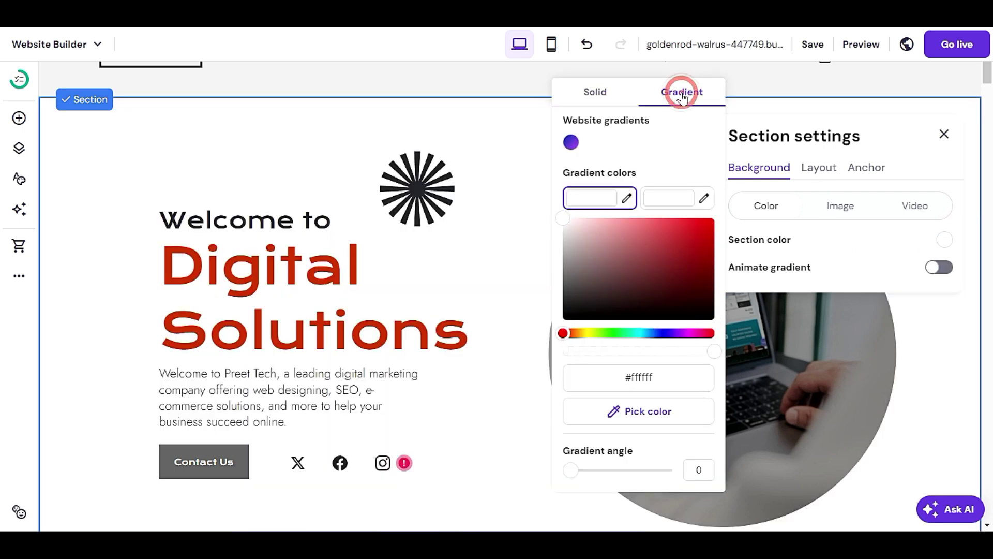
triple_click(660, 370)
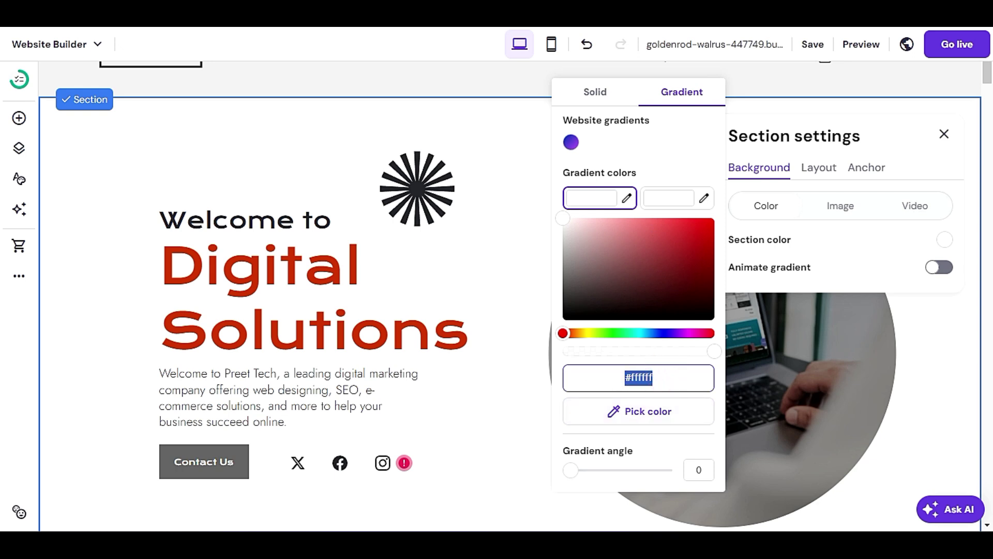
key("ctrl+v")
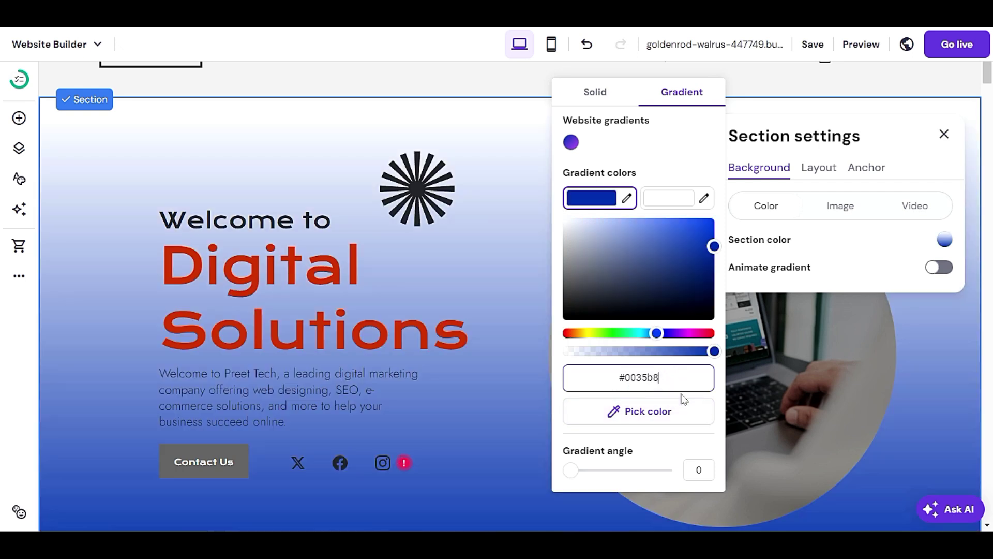
Leave the hero section's color settings and open the gradient color settings of the blue-purple "Predict the future" section
left_click(680, 393)
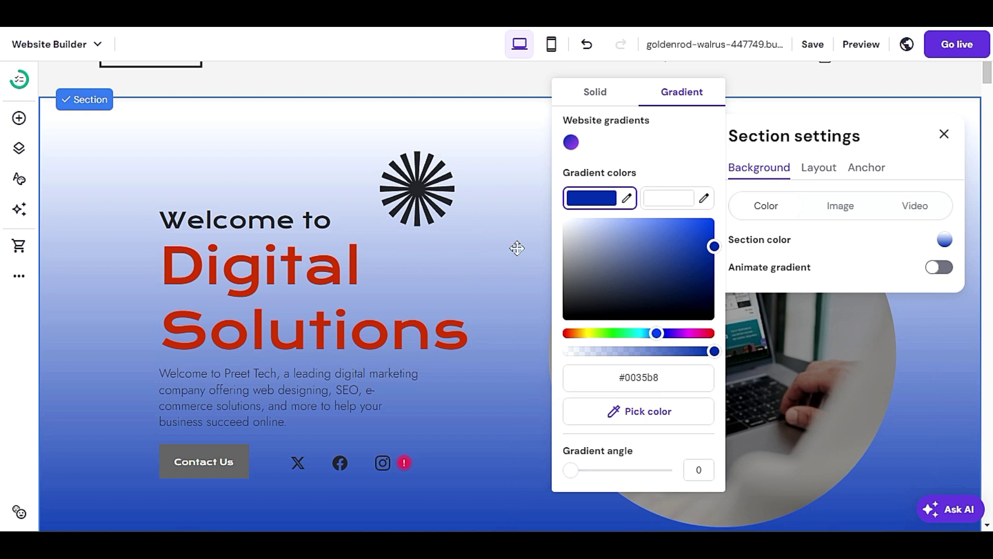
left_click(494, 247)
scroll(494, 248, "down", 4)
scroll(495, 254, "down", 3)
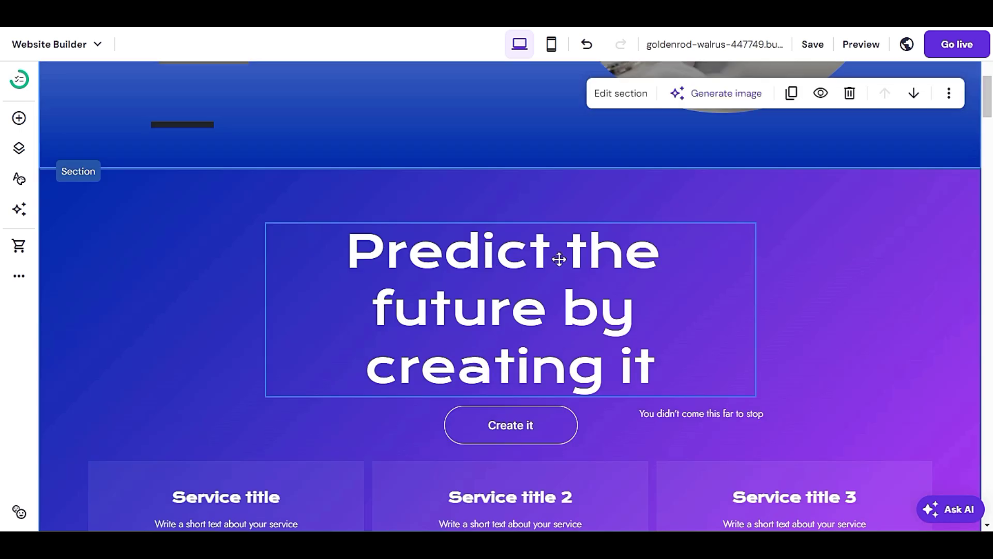
right_click(807, 258)
left_click(737, 263)
left_click(779, 213)
left_click(635, 200)
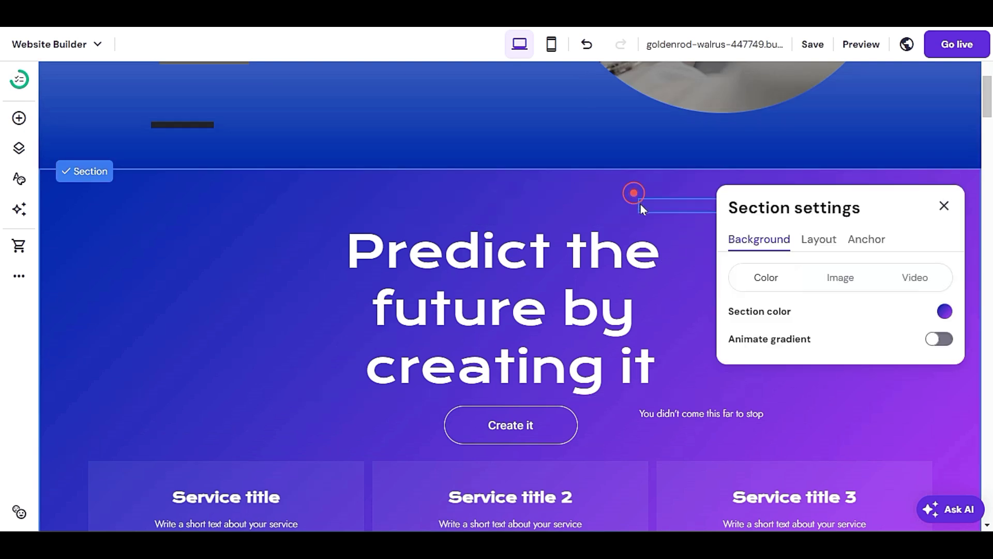
left_click(947, 311)
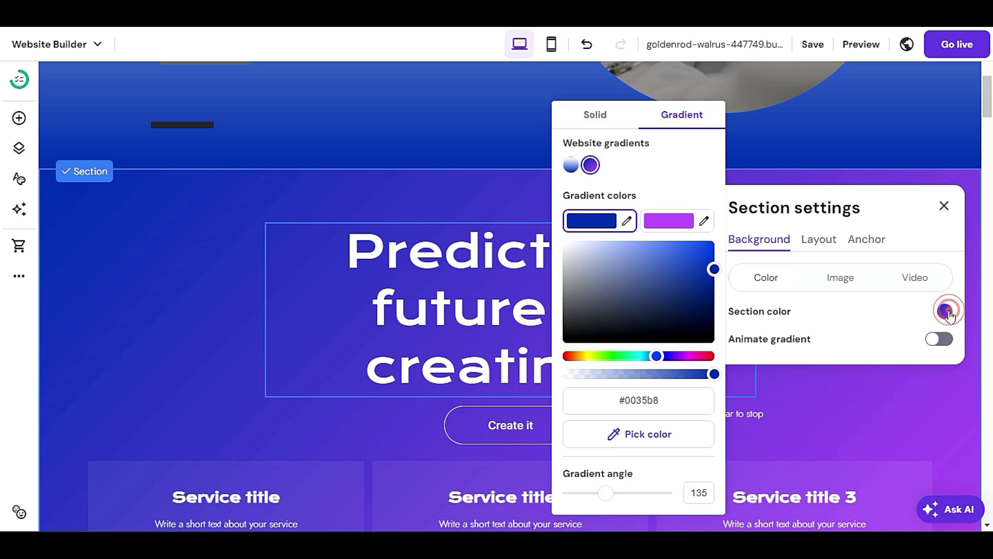
Copy the hex code #bf50ff of the blue-purple section's second gradient color
left_click(672, 221)
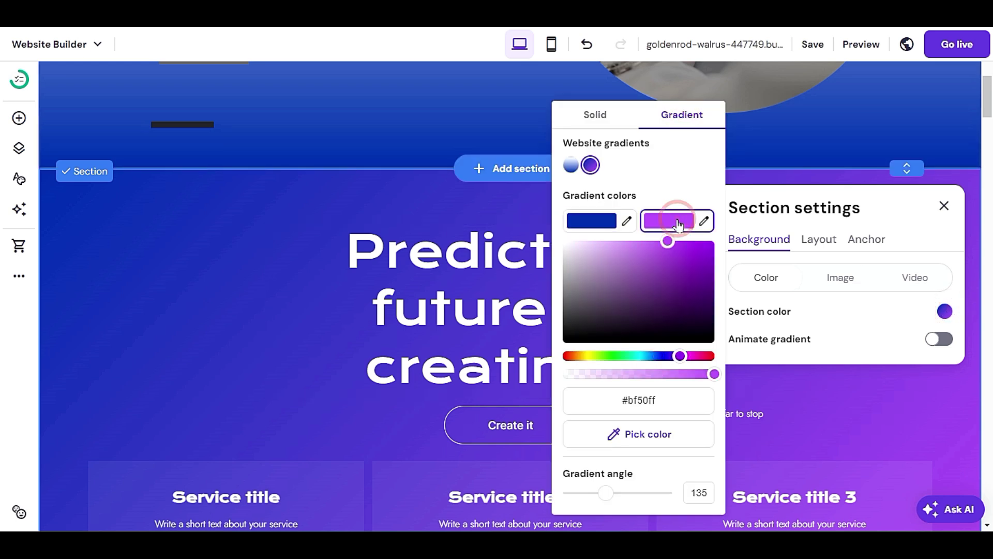
left_click(653, 399)
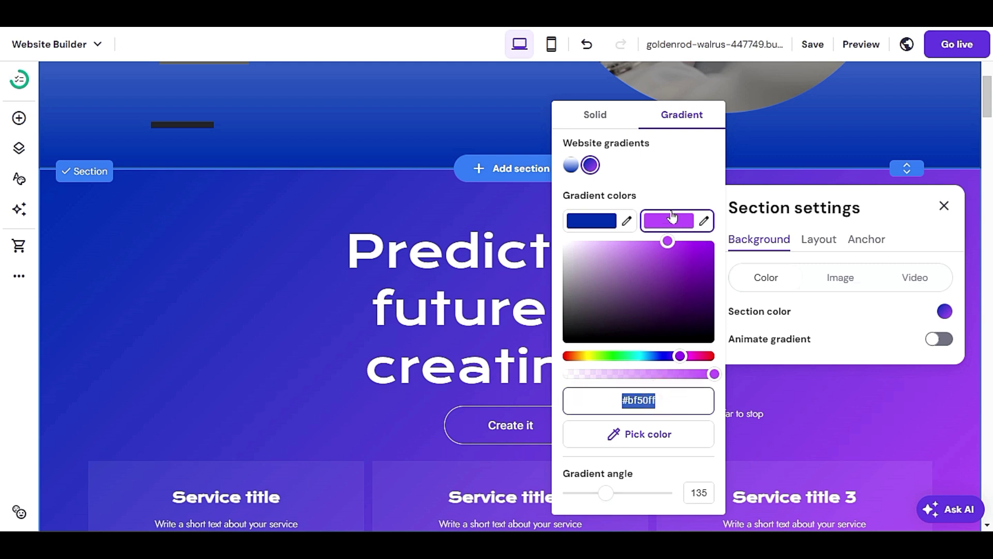
left_click(591, 221)
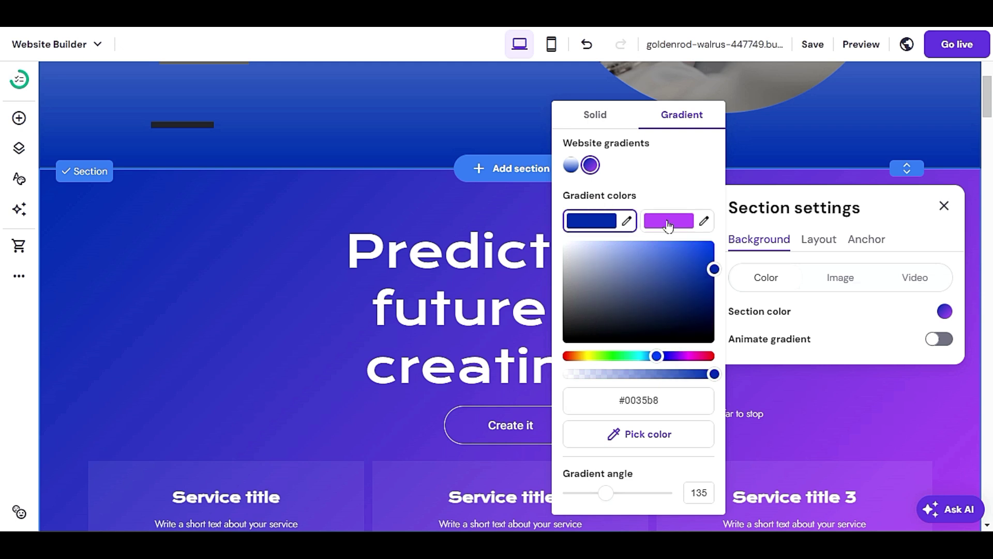
left_click(591, 222)
left_click(667, 223)
left_click(663, 404)
key("ctrl+c")
left_click_drag(662, 404, 590, 411)
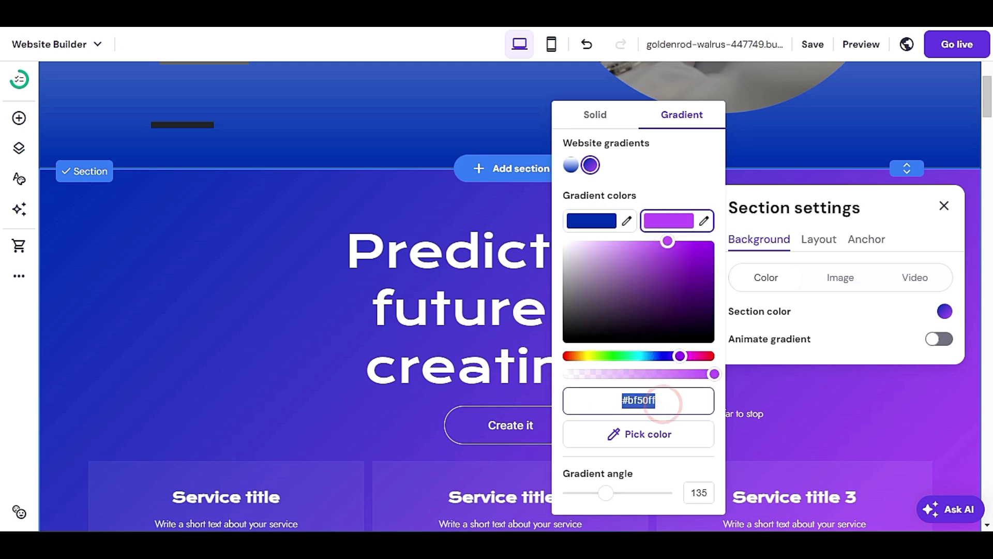
Set the second gradient color of the hero section's background to #bf50ff
left_click(336, 307)
scroll(281, 341, "up", 10)
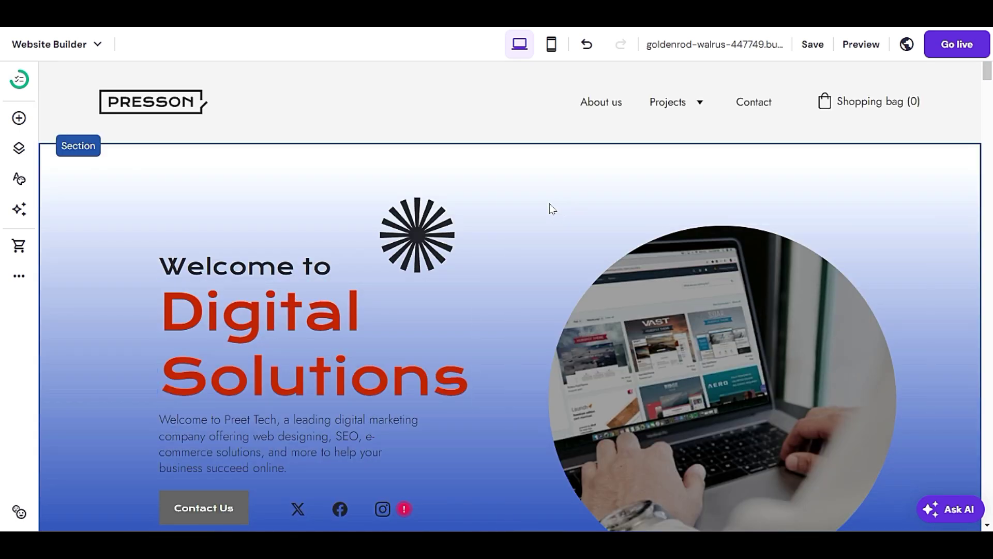
left_click(549, 203)
left_click(629, 175)
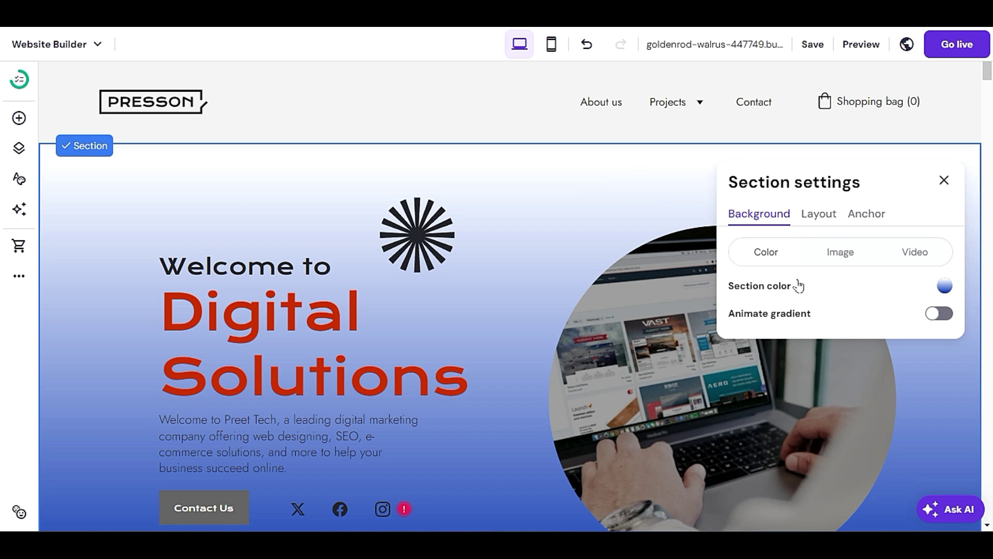
left_click(945, 286)
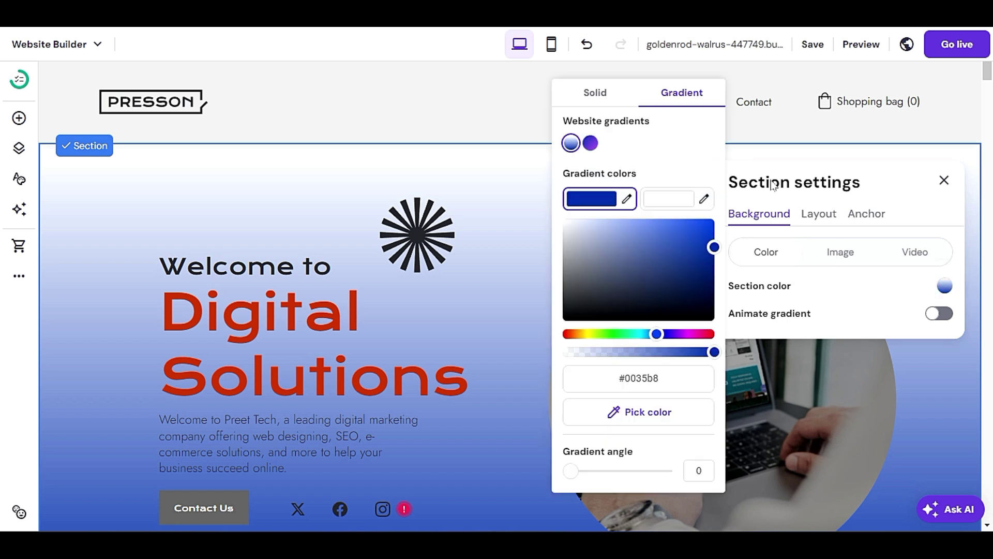
left_click(694, 87)
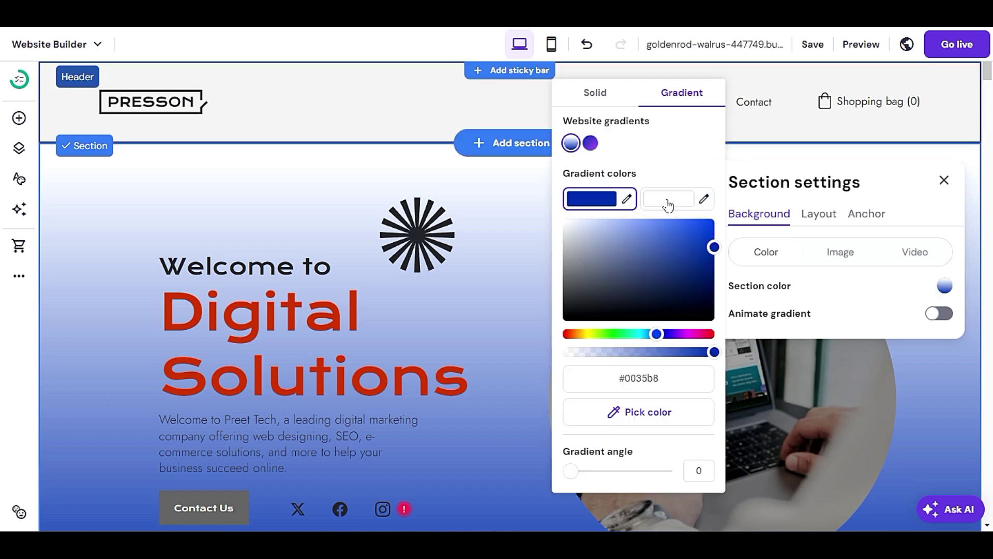
left_click(669, 204)
triple_click(661, 378)
key("ctrl+v")
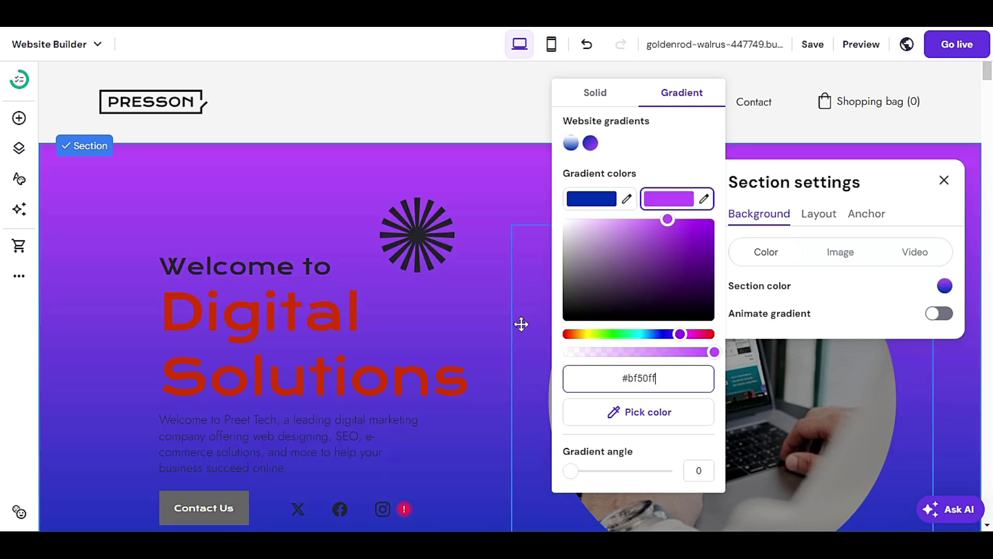
left_click(489, 355)
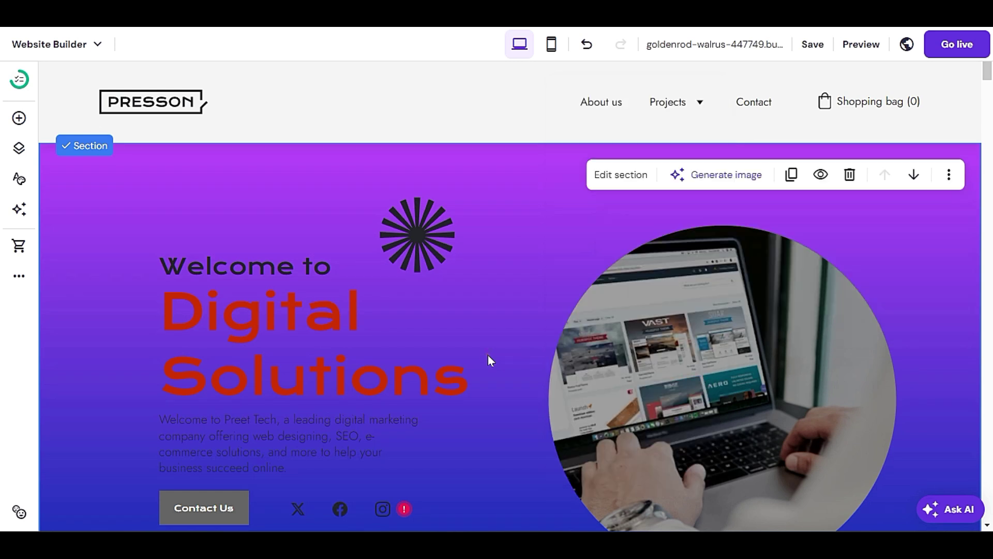
Compare the hero section's gradient with the services section below, checking the transition between the two
scroll(488, 355, "down", 6)
scroll(489, 362, "up", 5)
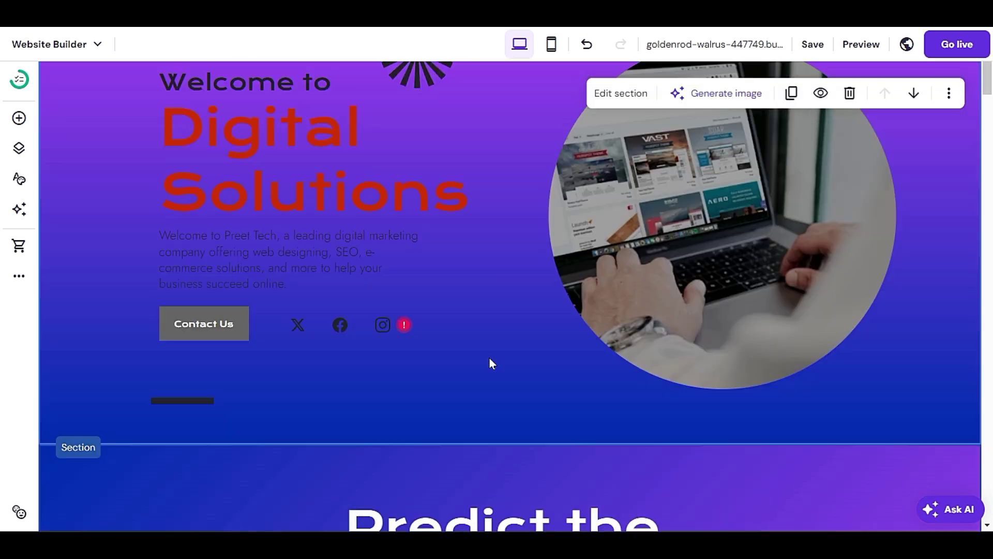
scroll(490, 362, "down", 3)
scroll(489, 356, "up", 3)
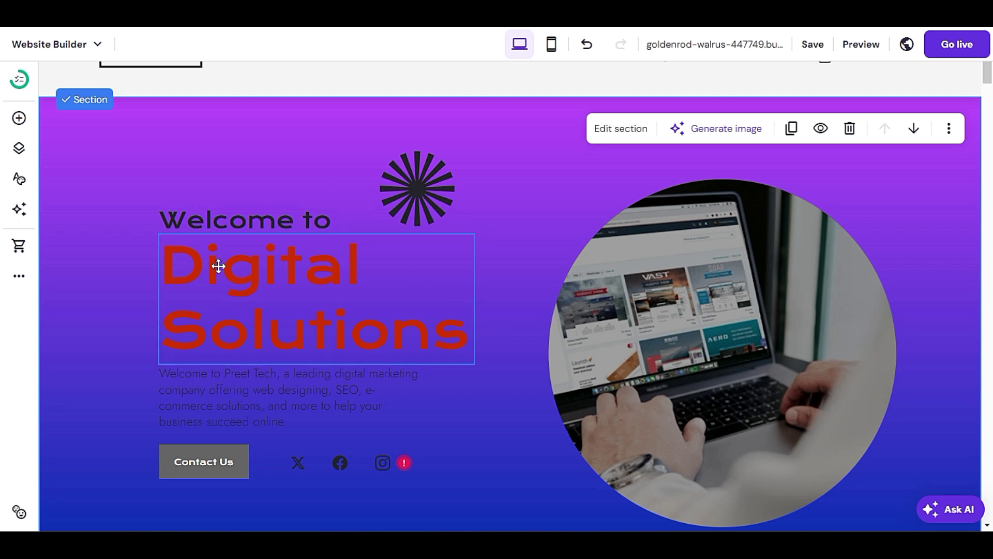
scroll(297, 320, "down", 10)
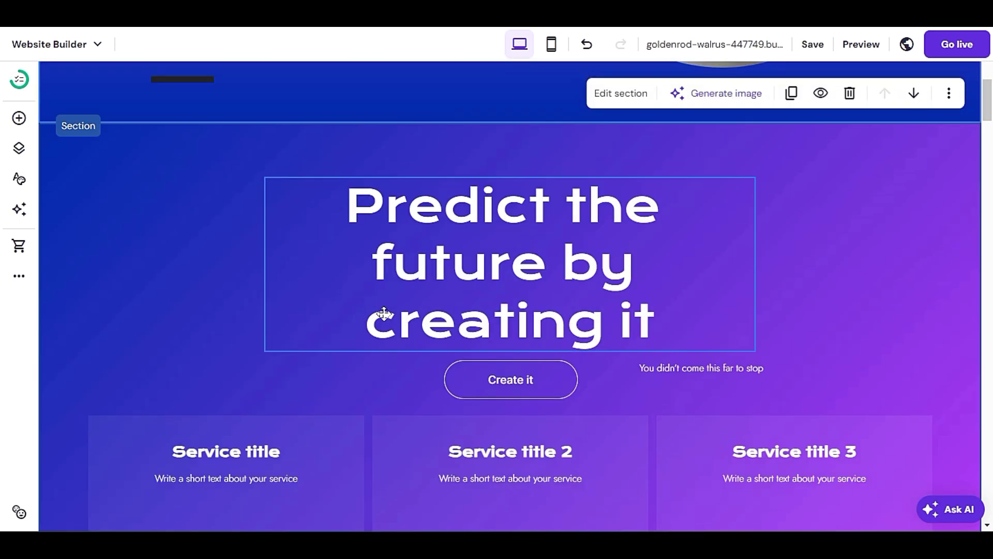
scroll(529, 309, "up", 10)
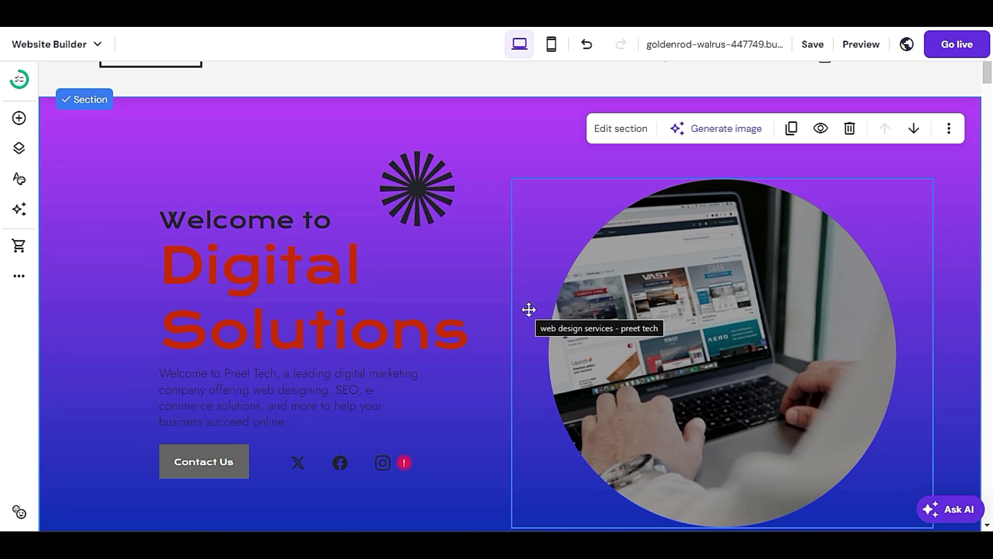
scroll(592, 307, "down", 10)
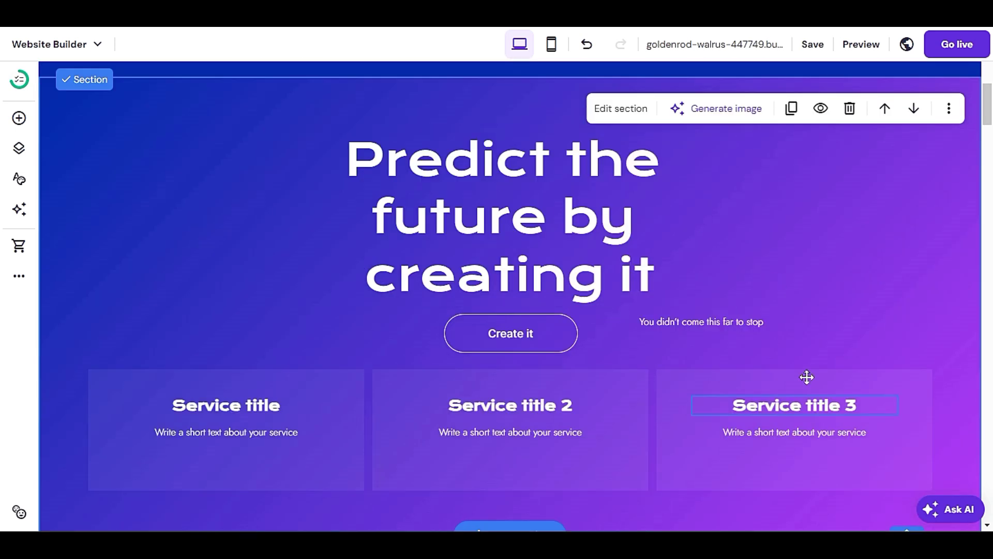
scroll(600, 309, "down", 6)
scroll(759, 287, "up", 9)
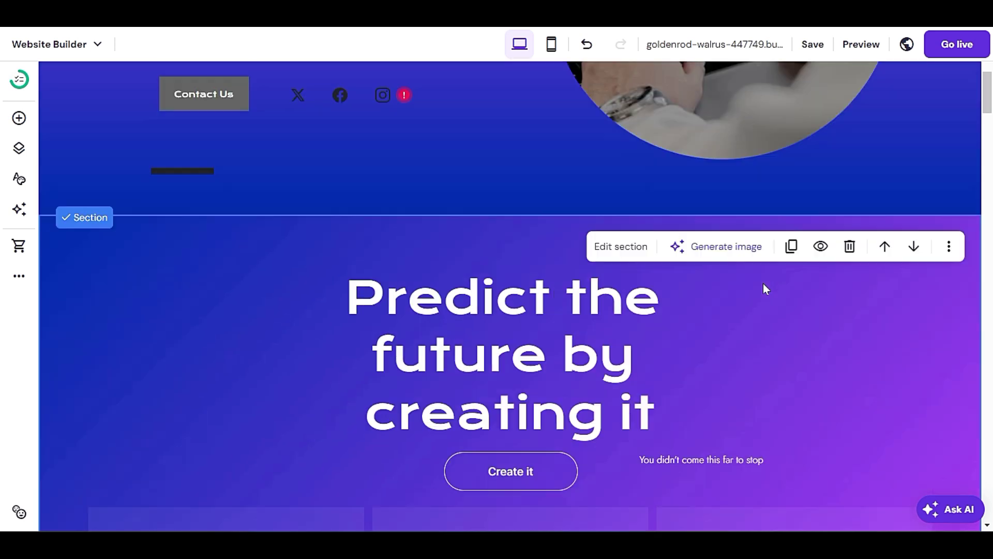
scroll(218, 324, "up", 4)
scroll(216, 324, "down", 5)
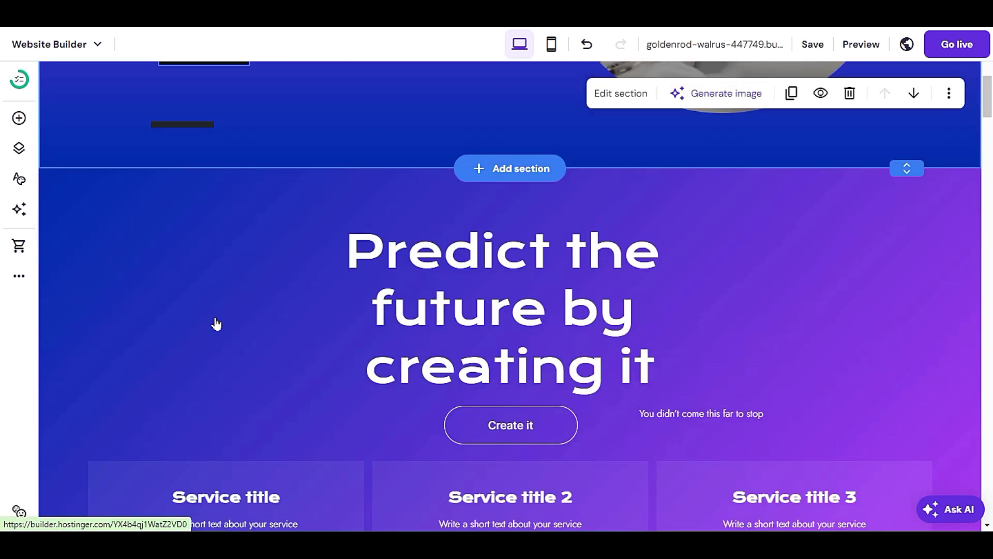
scroll(228, 317, "up", 3)
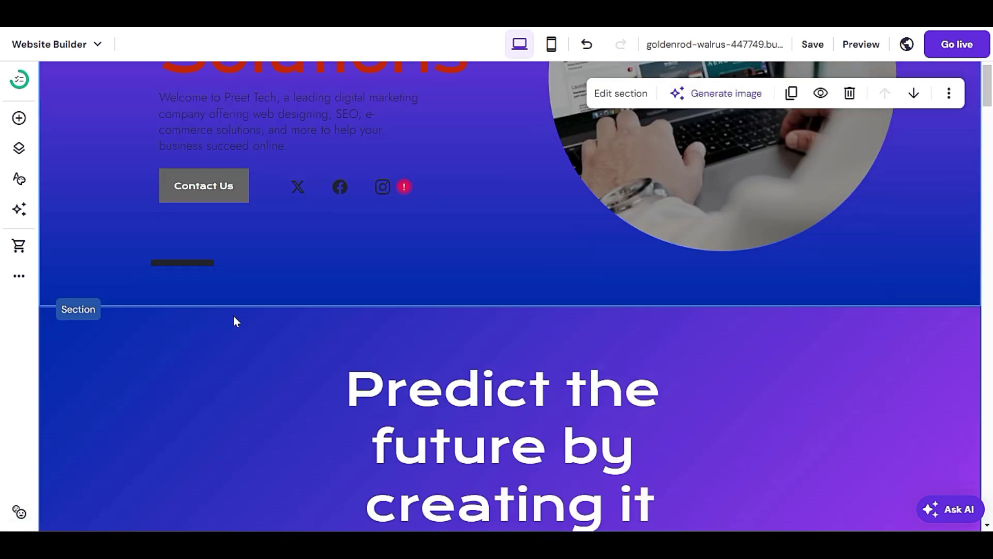
Preview the page to check how both gradient sections look together, and return to the editor
left_click(860, 46)
scroll(609, 252, "down", 12)
scroll(609, 250, "up", 6)
scroll(610, 243, "down", 12)
scroll(589, 257, "up", 7)
scroll(580, 243, "up", 9)
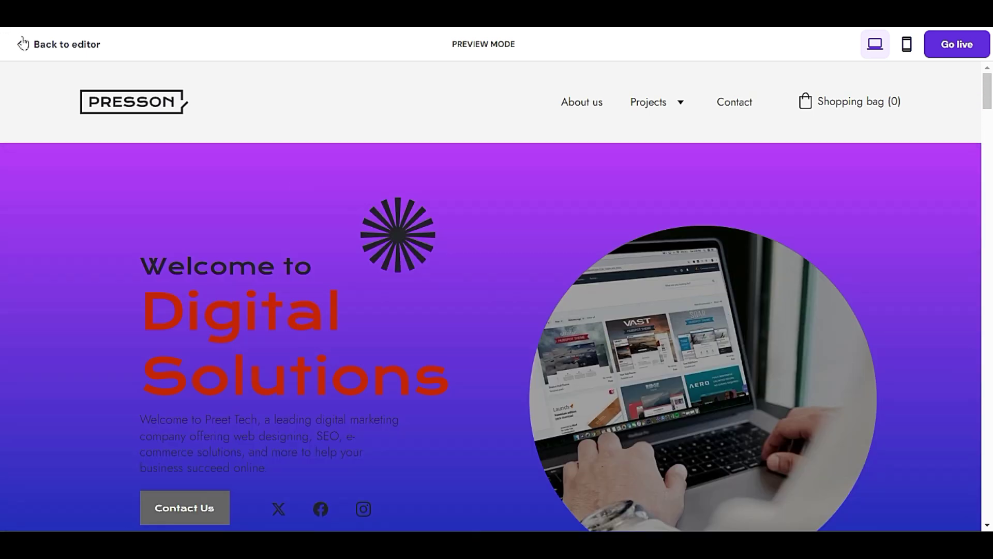
left_click(22, 44)
Copy the first gradient color's hex code #0035b8 again from the blue-purple section's background settings
scroll(535, 228, "down", 10)
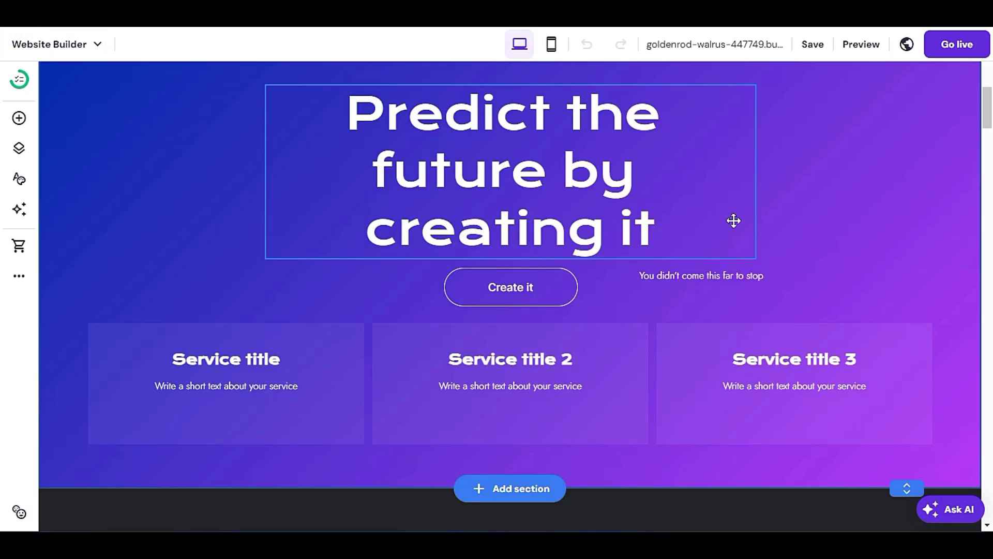
left_click(863, 188)
left_click(635, 90)
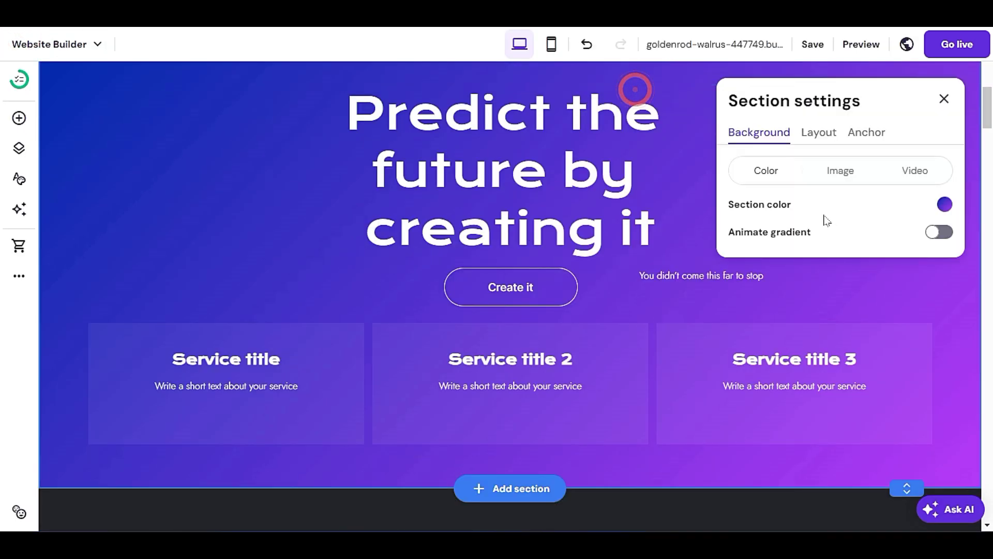
left_click(945, 204)
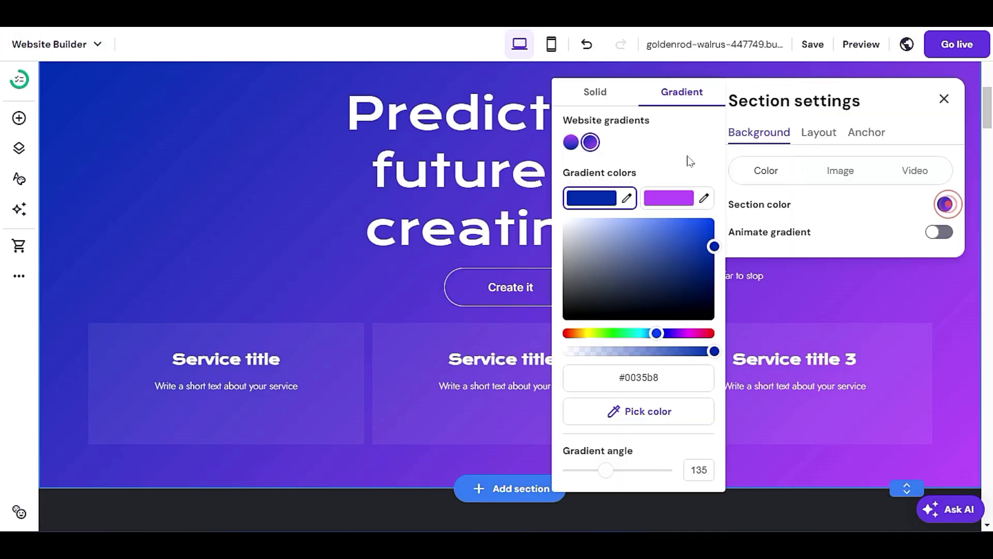
left_click(588, 203)
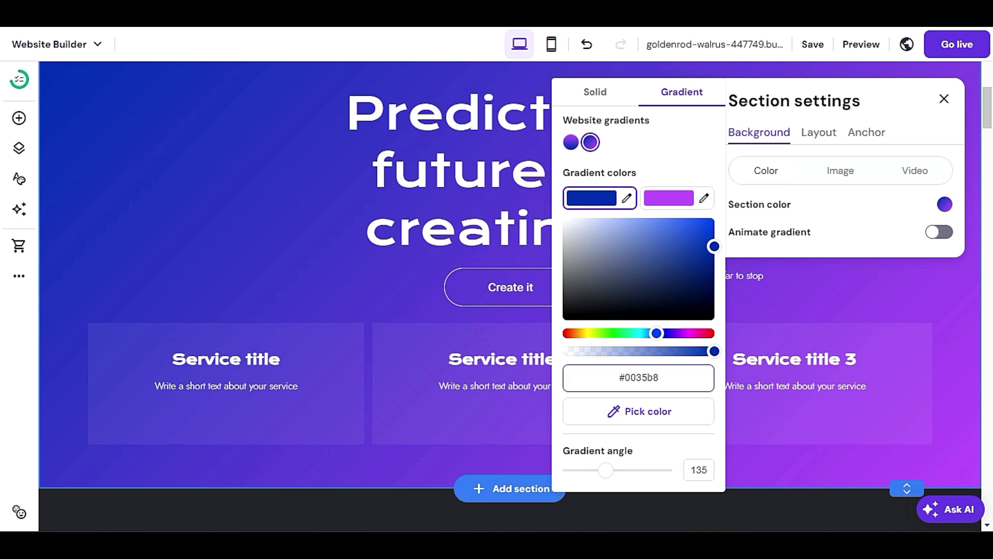
triple_click(660, 377)
left_click(308, 260)
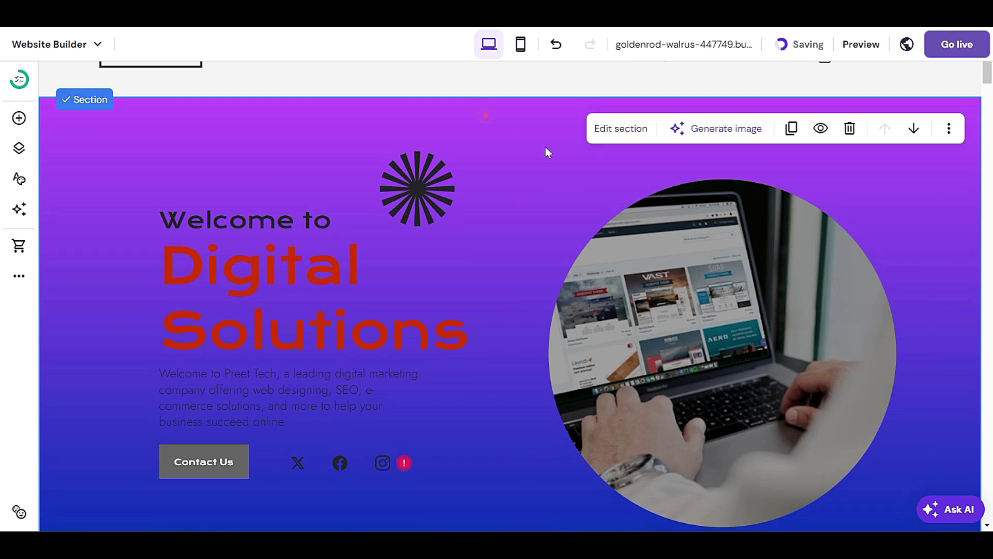
Re-enter #0035b8 as the first gradient color of the hero section's background
left_click(600, 128)
left_click(945, 239)
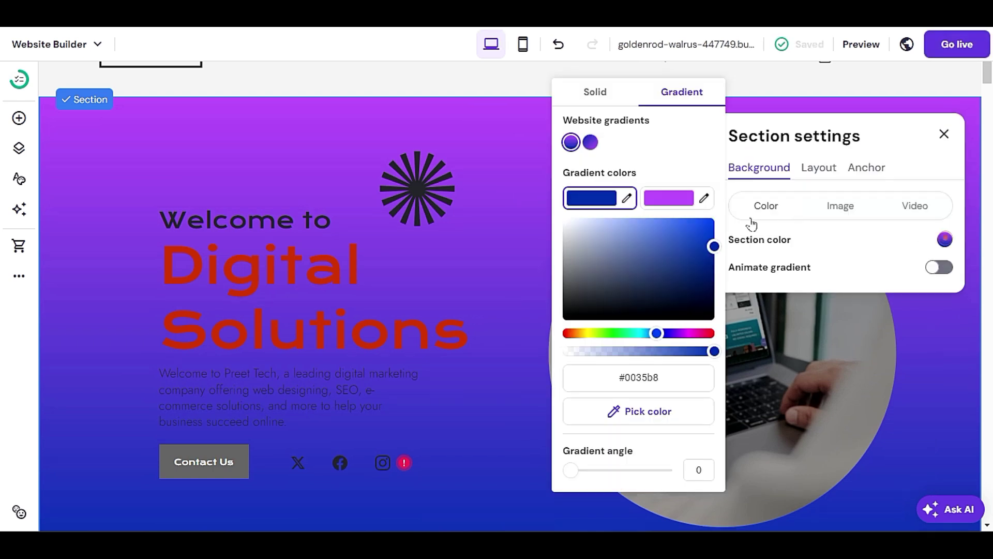
left_click(590, 197)
left_click(610, 377)
left_click(668, 380)
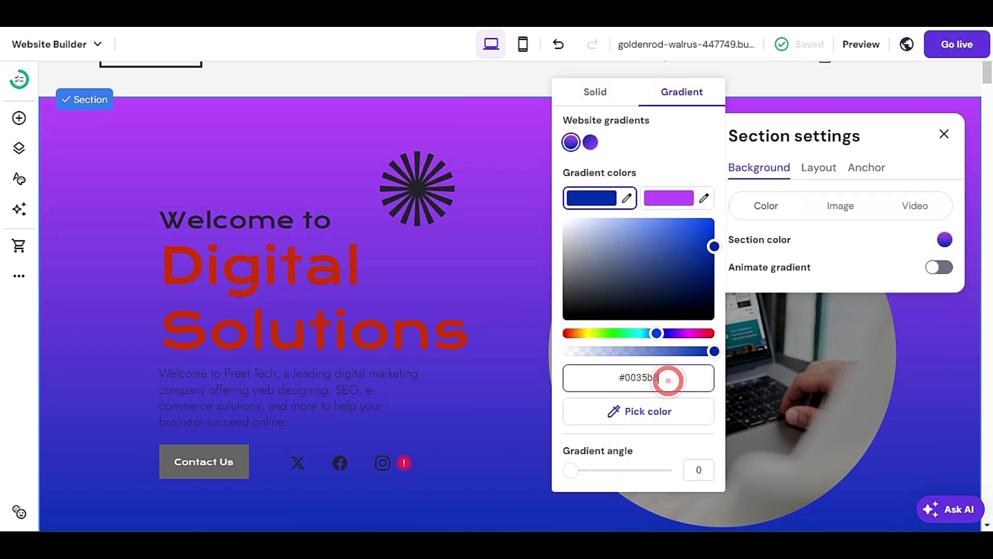
left_click(498, 386)
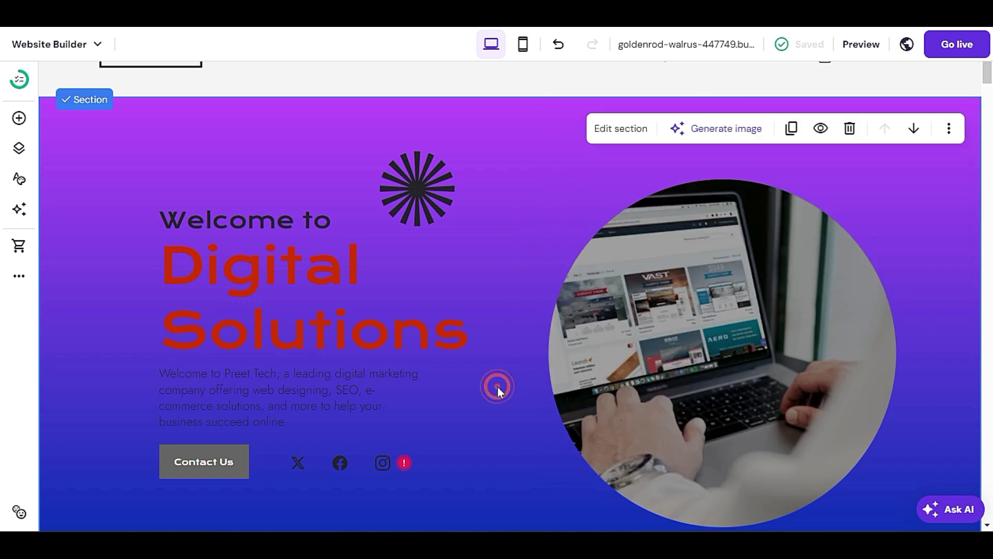
Examine the layout and background gradient settings of the "Predict the future by creating it" section, including its gradient angle
scroll(498, 385, "down", 10)
scroll(495, 384, "up", 5)
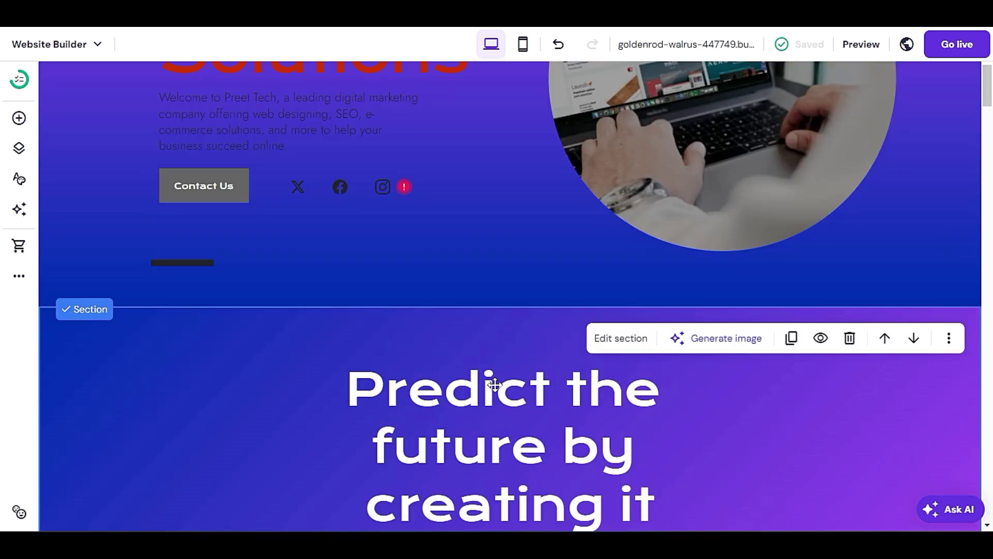
scroll(488, 388, "down", 4)
left_click(869, 278)
left_click(624, 158)
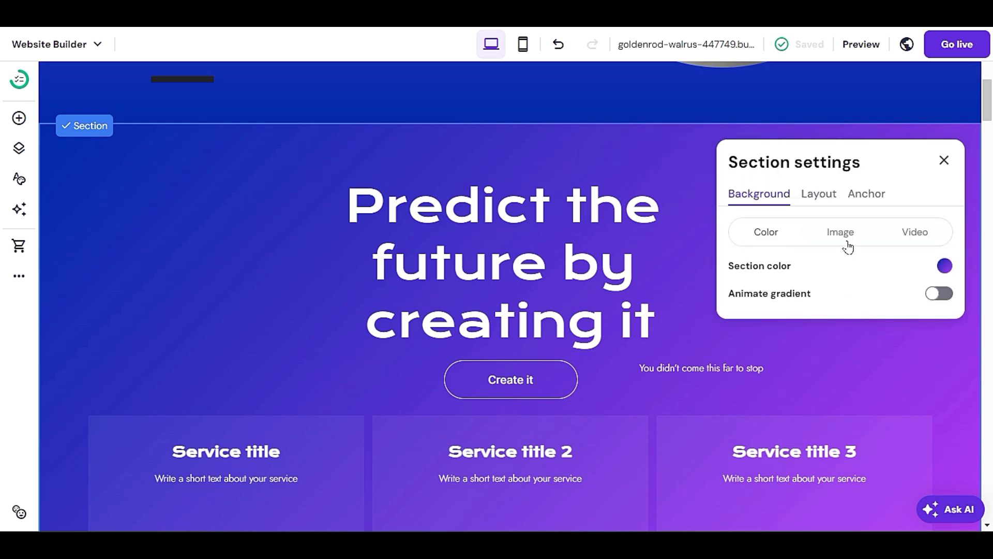
left_click(820, 195)
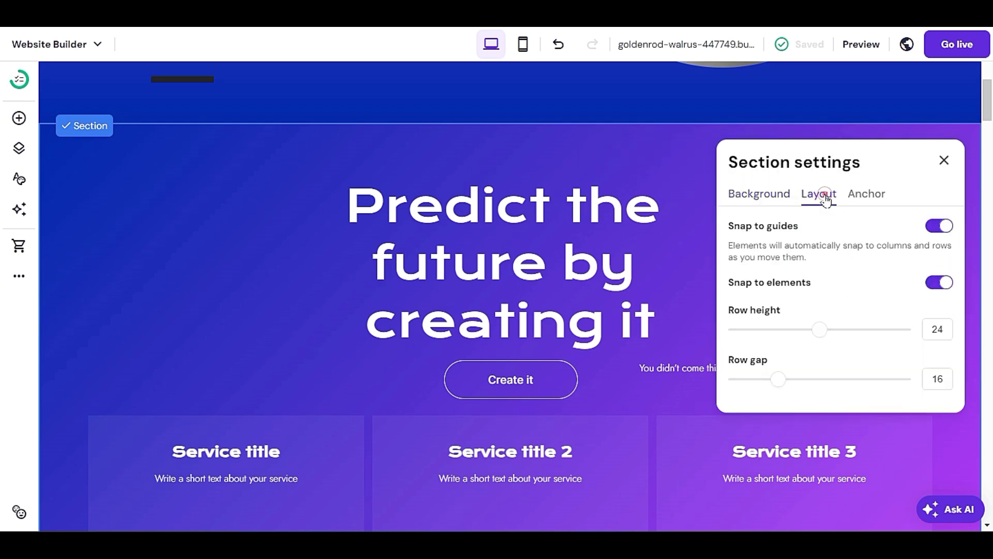
left_click(776, 200)
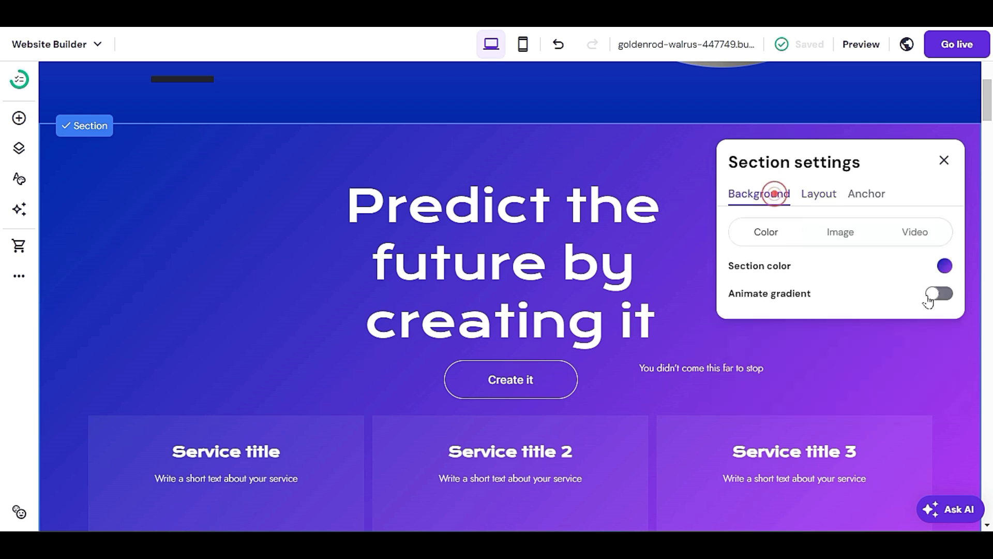
left_click(941, 267)
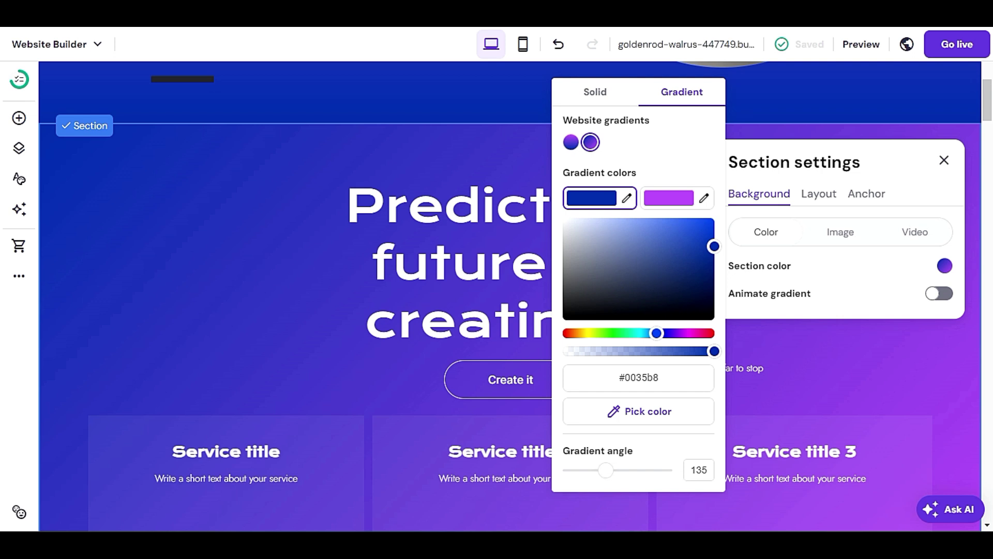
left_click(316, 354)
Set the hero section's background gradient angle to 136 and compare its transition with the section below
scroll(321, 354, "up", 5)
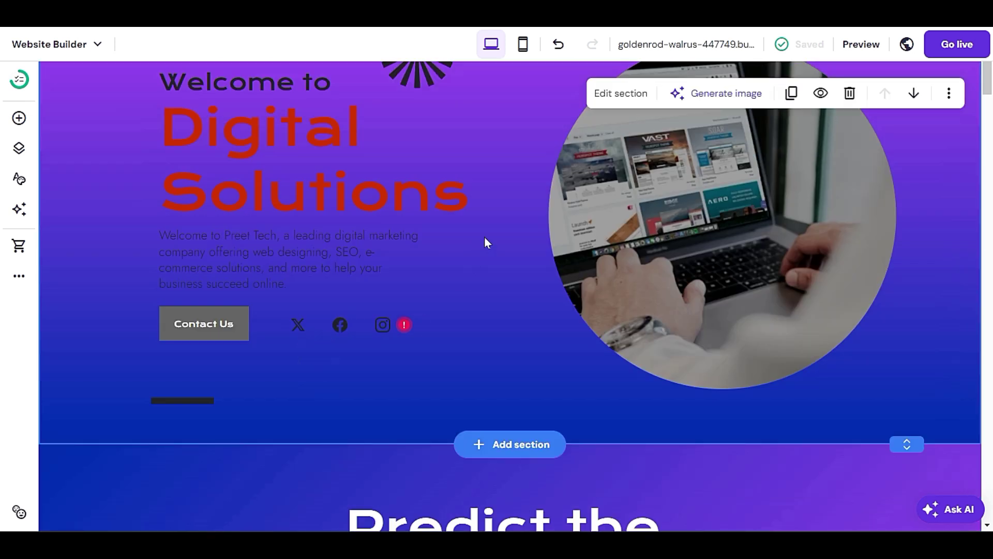
left_click(627, 93)
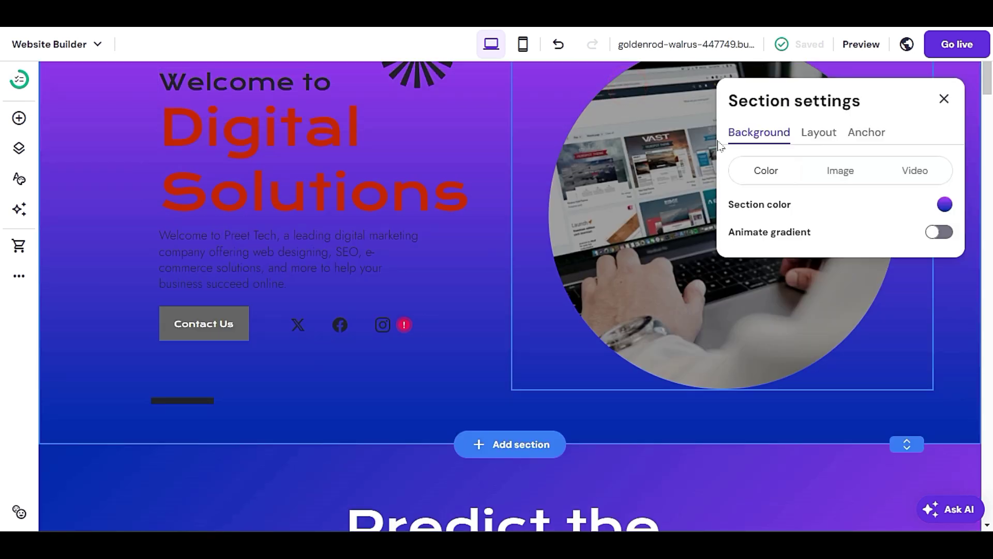
left_click(943, 205)
left_click_drag(570, 473, 610, 475)
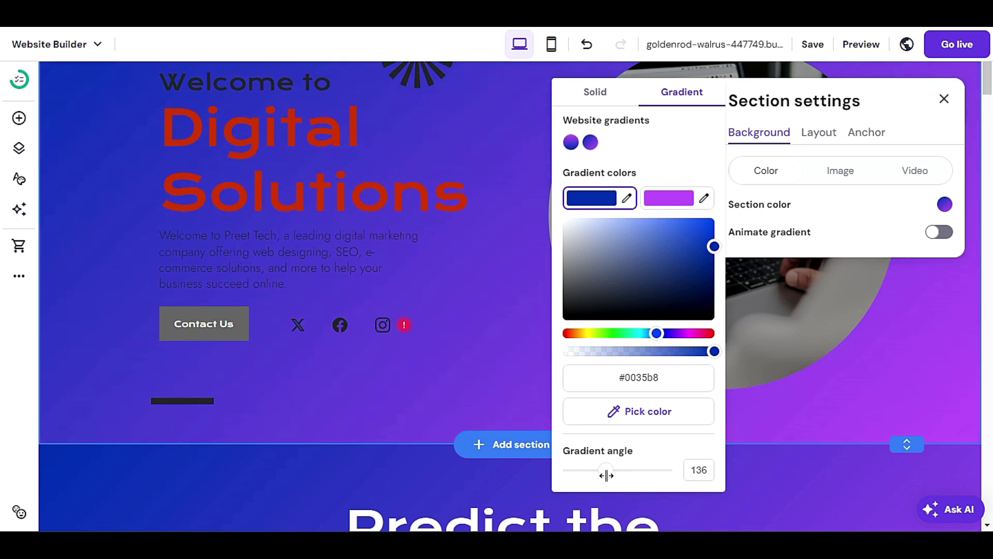
scroll(470, 357, "down", 10)
scroll(468, 349, "up", 12)
scroll(472, 369, "down", 10)
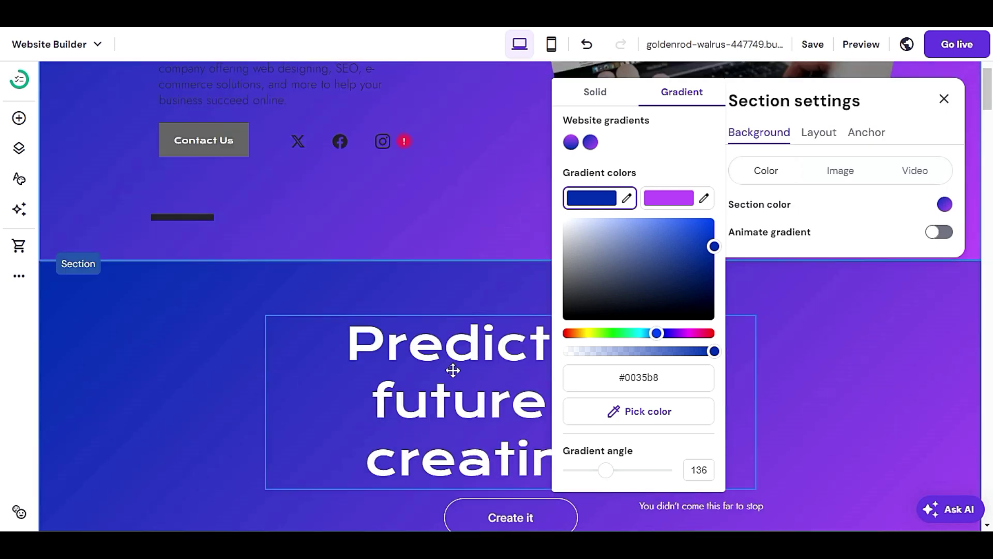
scroll(345, 355, "up", 10)
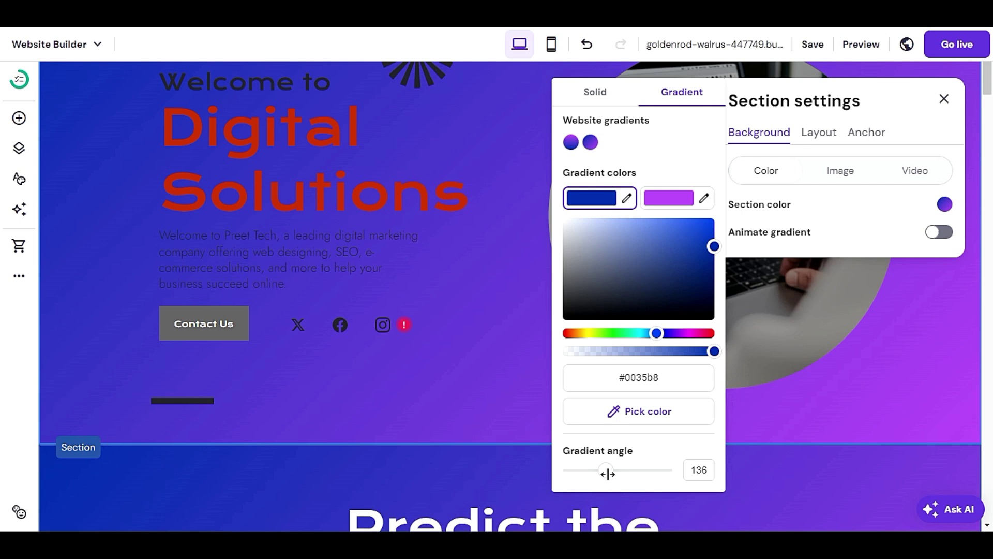
Set the hero section's background gradient angle to 94, check the transition into the next section, and close the section settings
left_click_drag(607, 473, 597, 497)
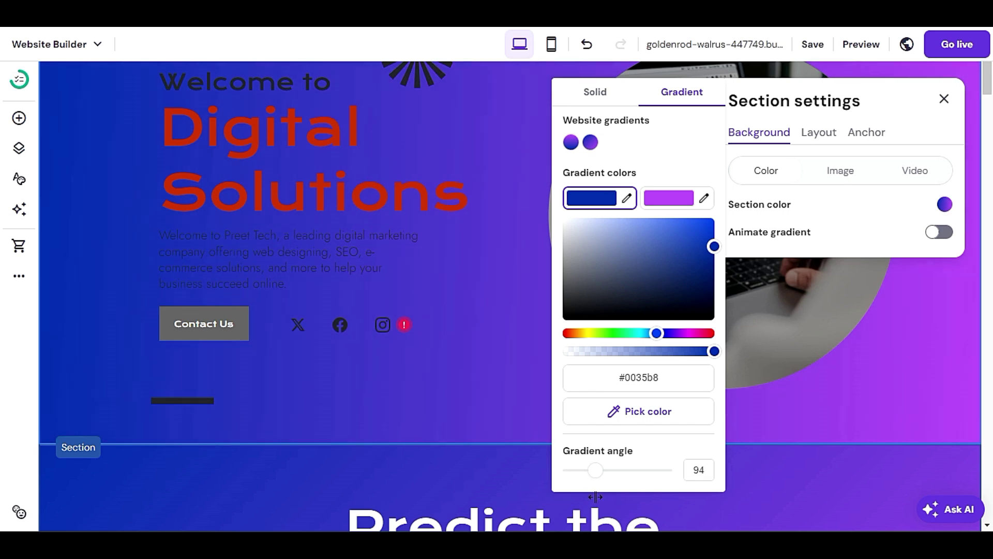
scroll(299, 369, "down", 3)
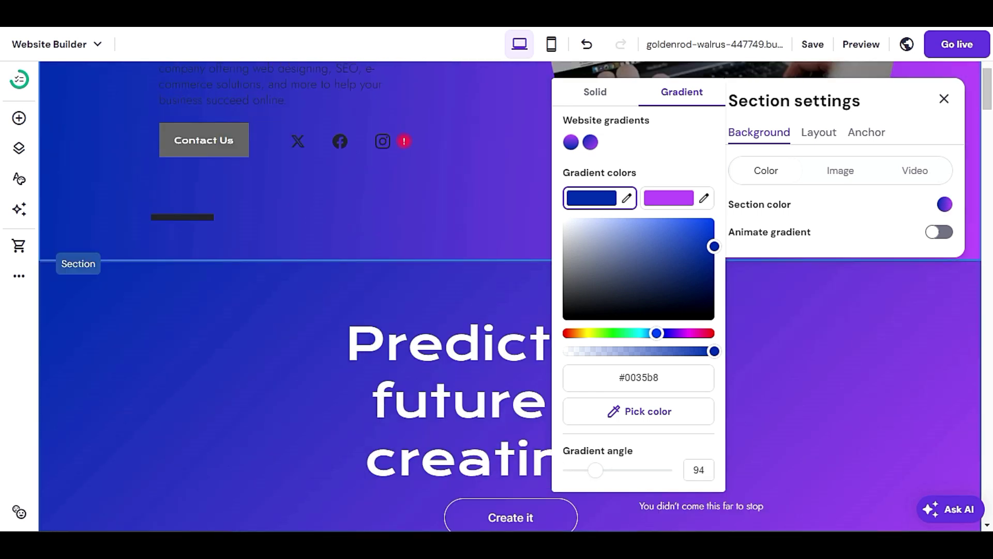
scroll(207, 306, "down", 2)
scroll(207, 305, "up", 6)
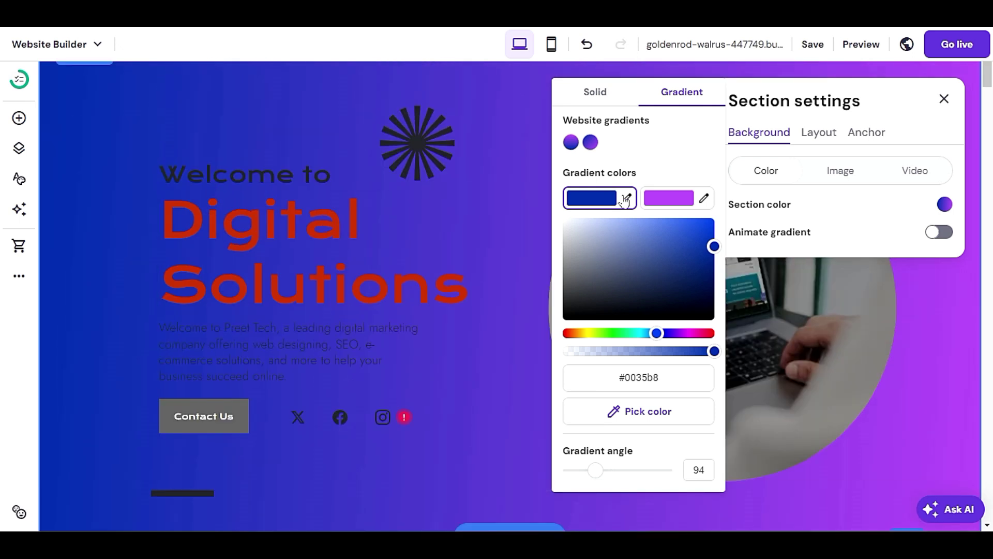
left_click(477, 358)
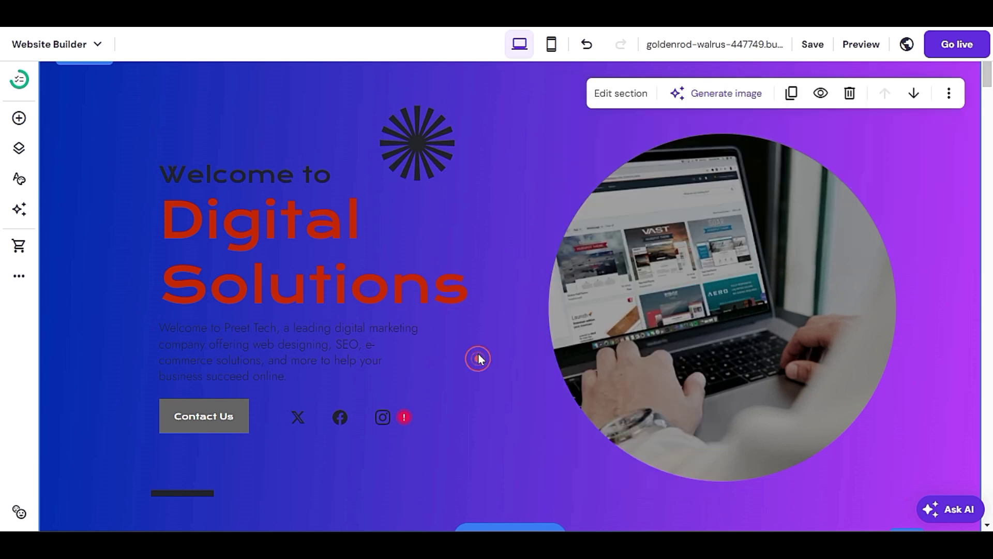
Change the text color of the hero section's "Welcome to" heading to white
left_click(262, 182)
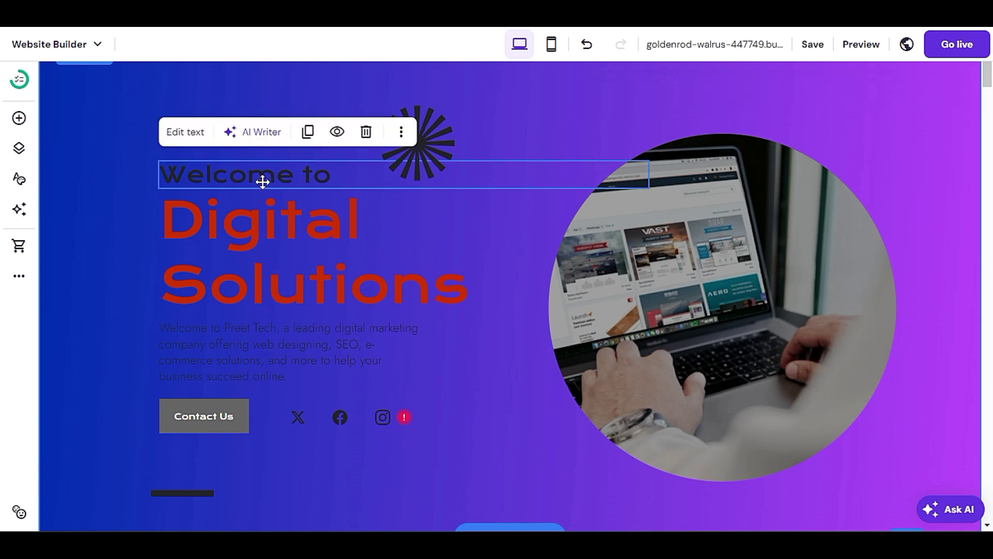
left_click(184, 133)
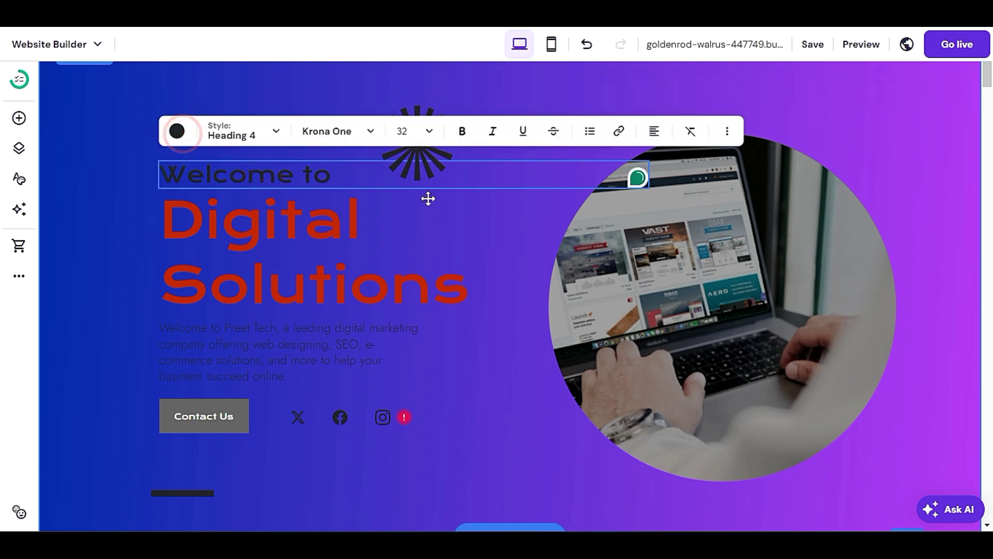
left_click(176, 132)
left_click_drag(190, 325, 147, 218)
left_click(494, 231)
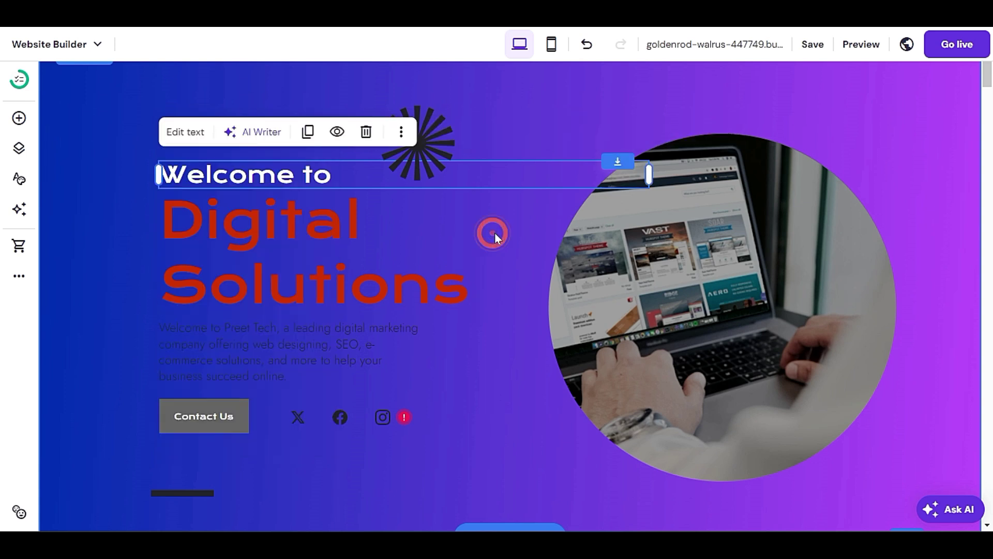
Change the text color of the "Digital Solutions" heading to a lighter orange-red
left_click(293, 232)
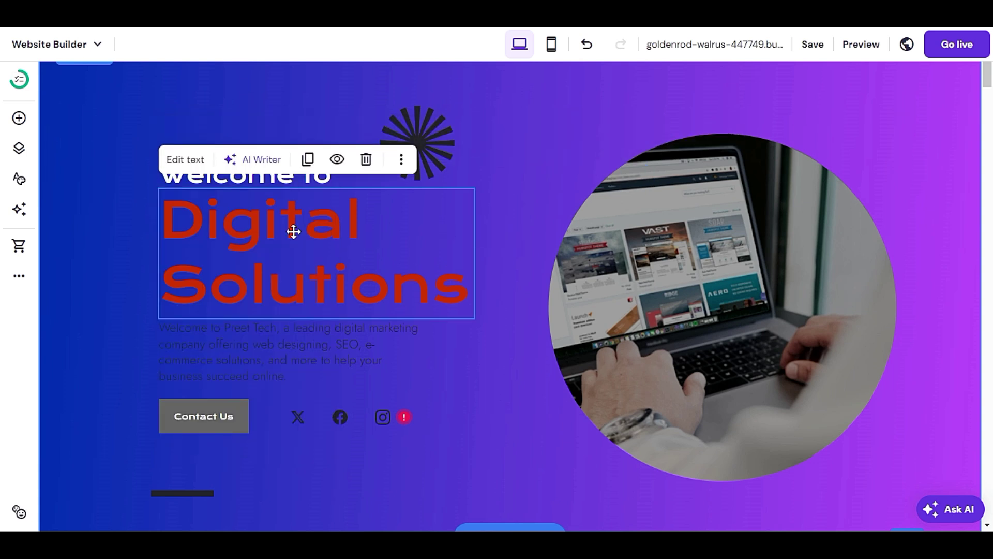
left_click(189, 168)
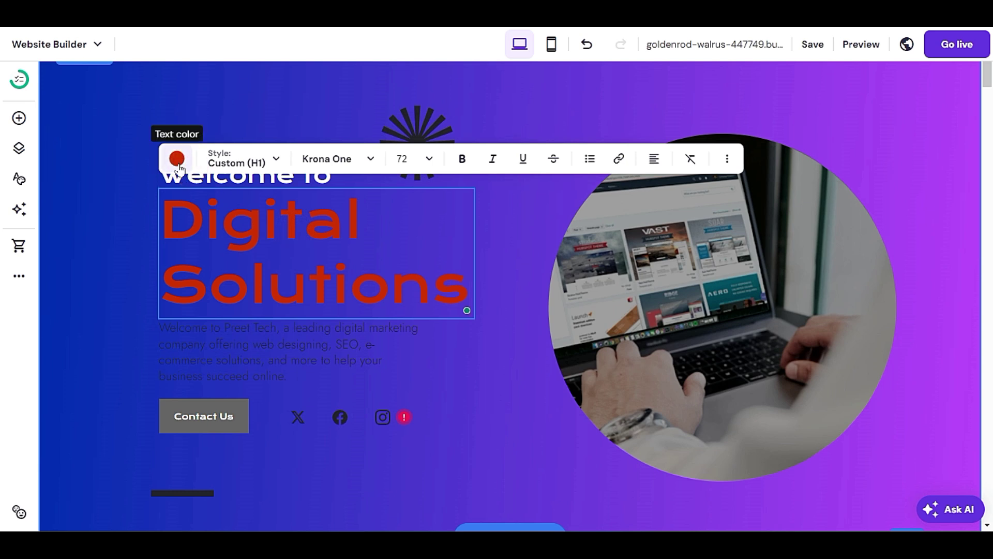
left_click(177, 158)
left_click_drag(314, 284, 301, 268)
left_click(545, 418)
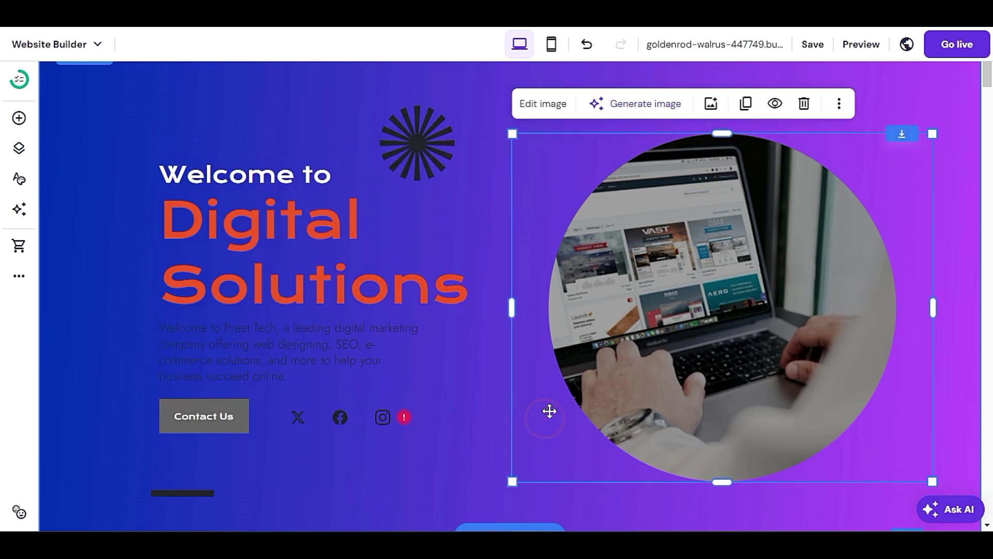
Try the nearly transparent white website color #ffffff on the hero section's welcome paragraph
left_click(282, 356)
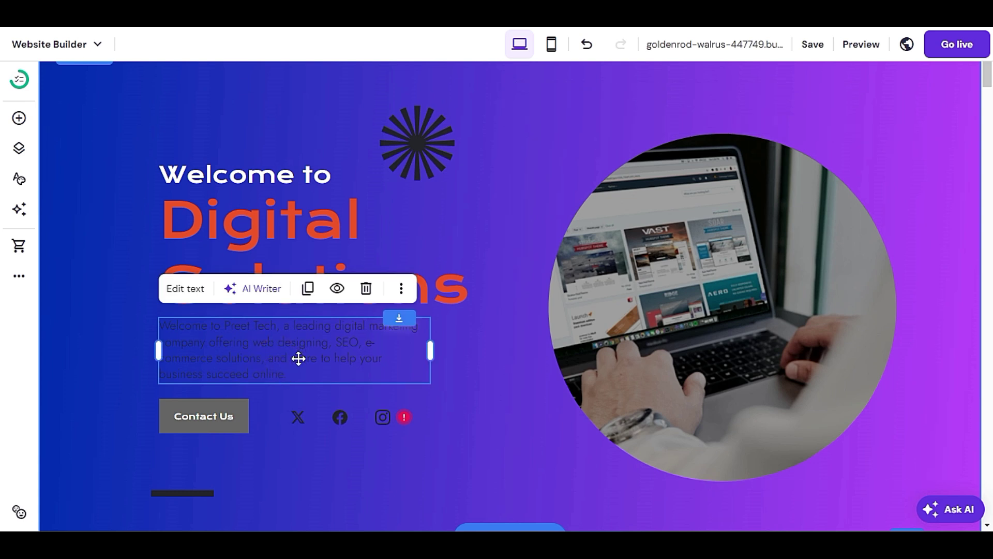
left_click(186, 289)
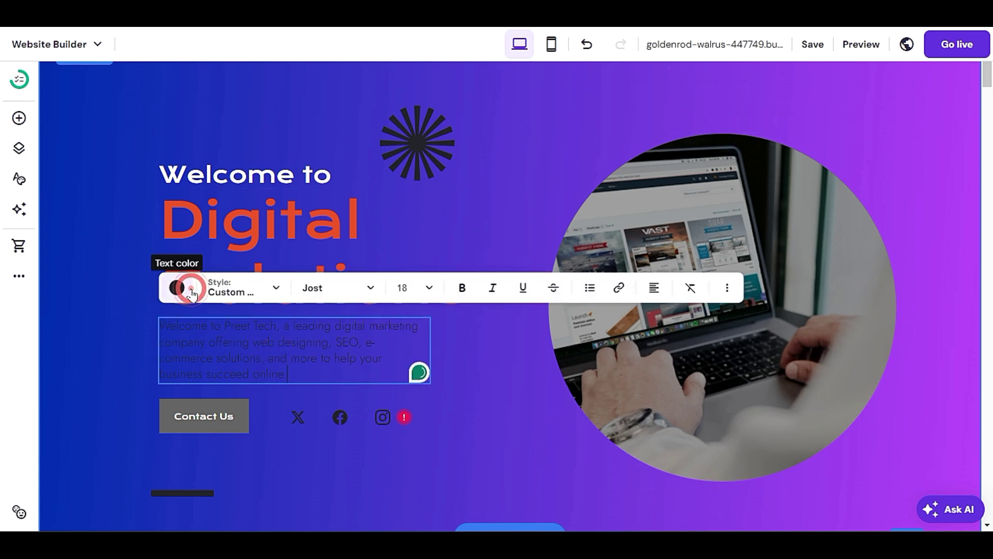
left_click(177, 287)
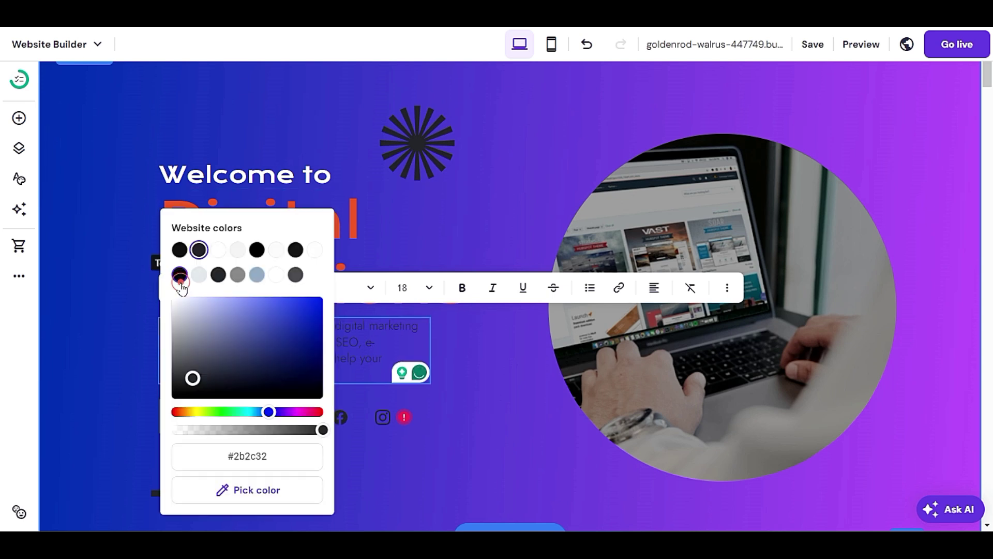
left_click(276, 274)
left_click_drag(191, 306, 171, 297)
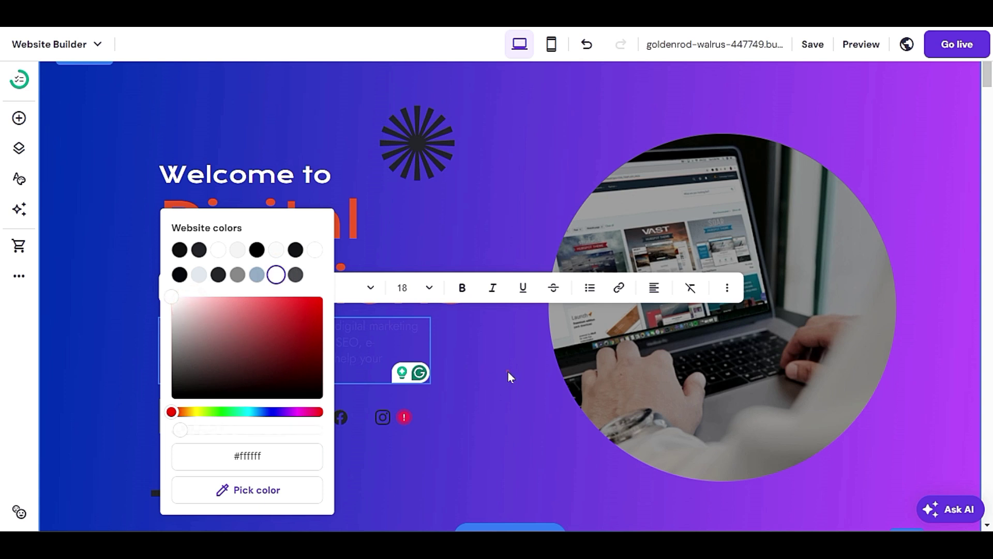
left_click(507, 371)
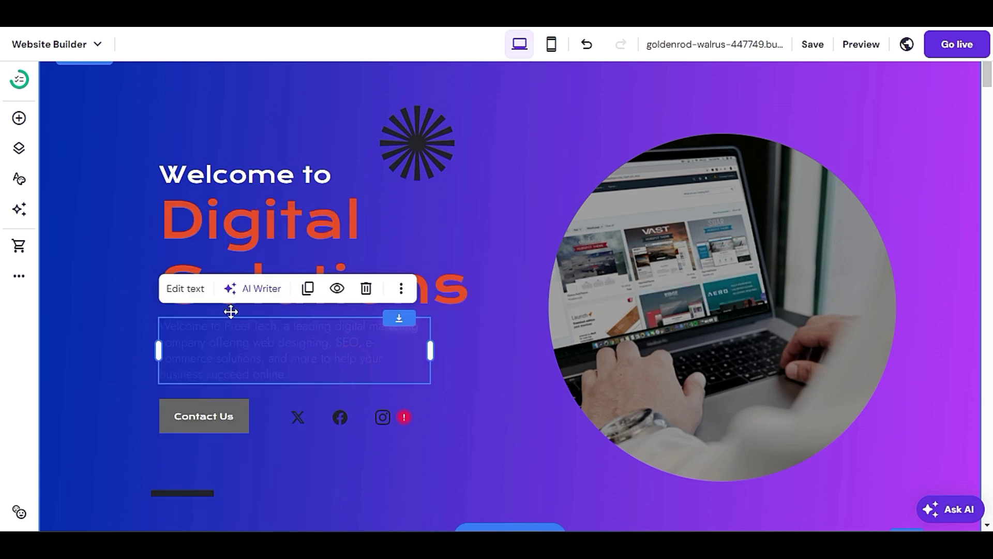
Try the Krona One font on the hero section's welcome paragraph, and set its font to Inter
left_click(192, 288)
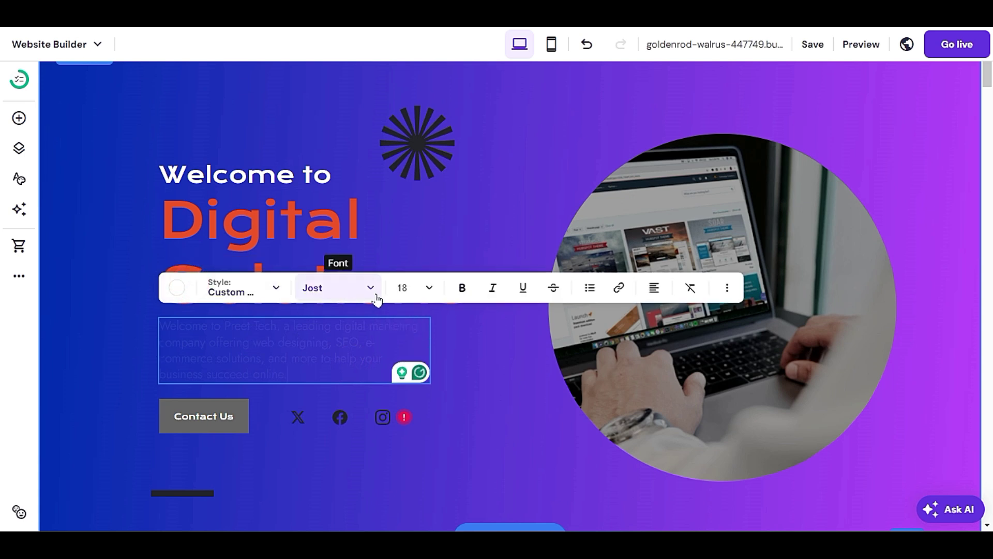
left_click(325, 288)
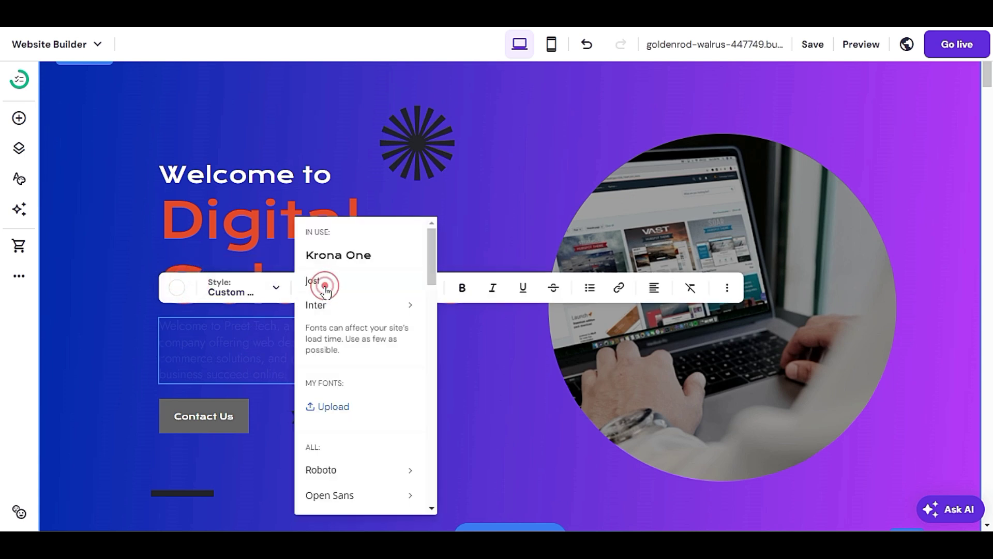
left_click(344, 263)
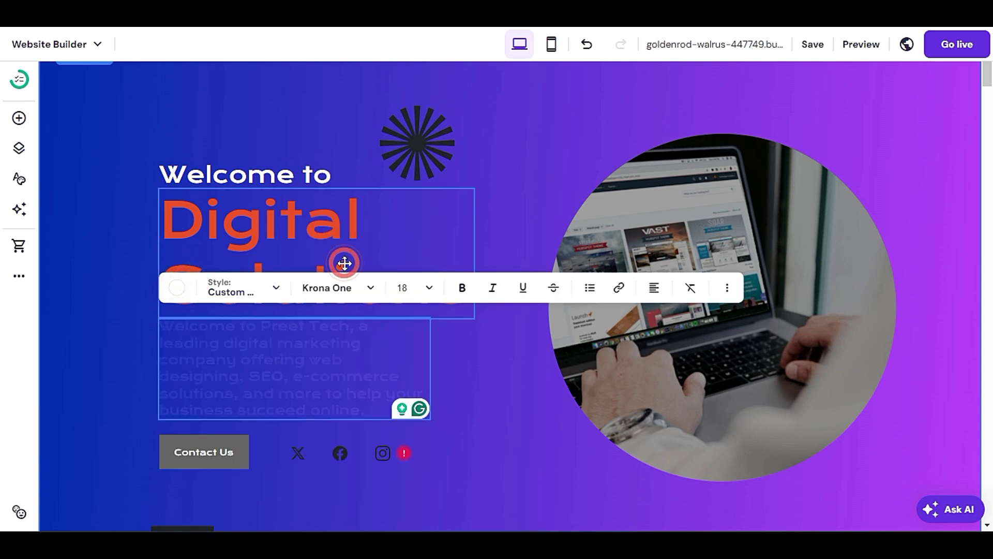
left_click(358, 294)
left_click(358, 296)
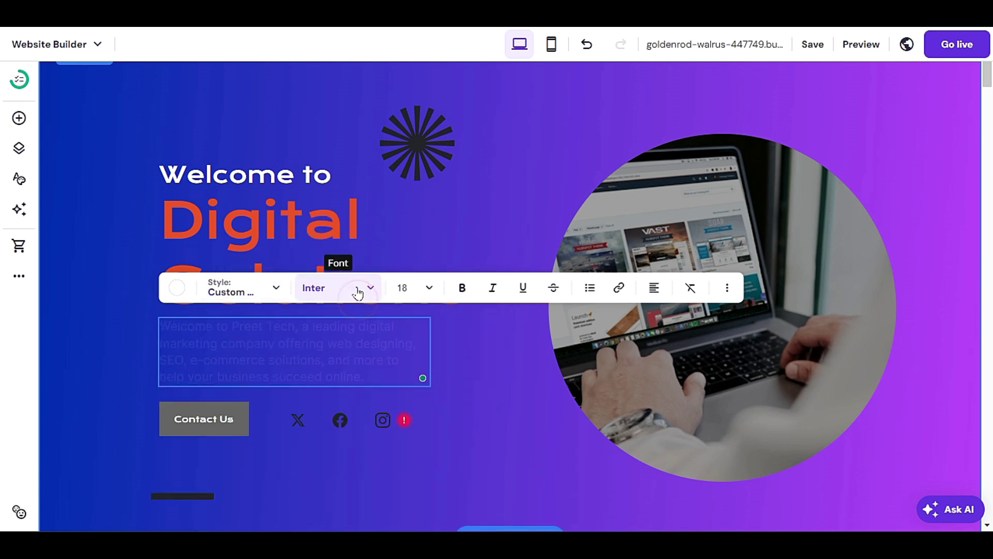
Set the hero section's welcome paragraph to the fully opaque white website color #ffffff and review the hero section
left_click(177, 288)
left_click_drag(267, 330, 271, 297)
left_click(295, 275)
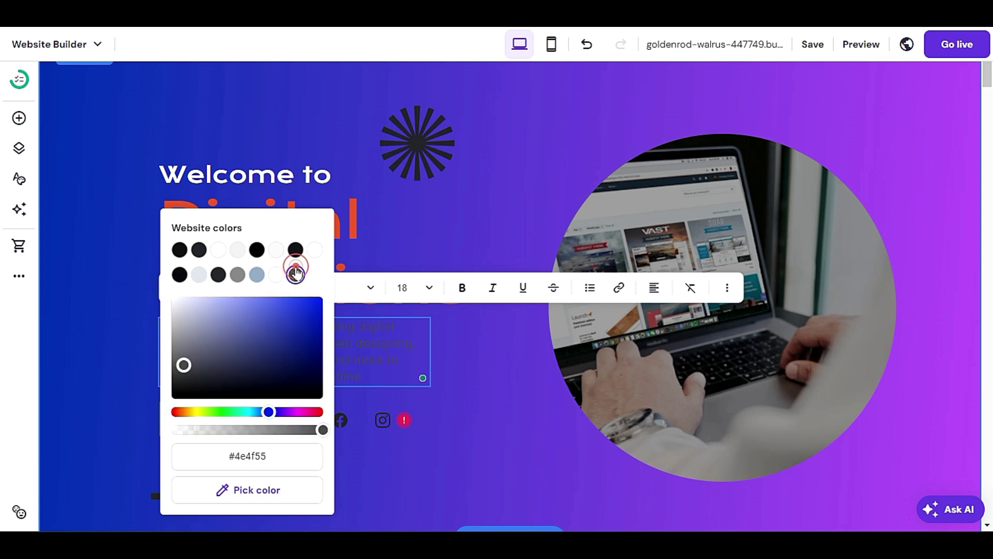
left_click(219, 250)
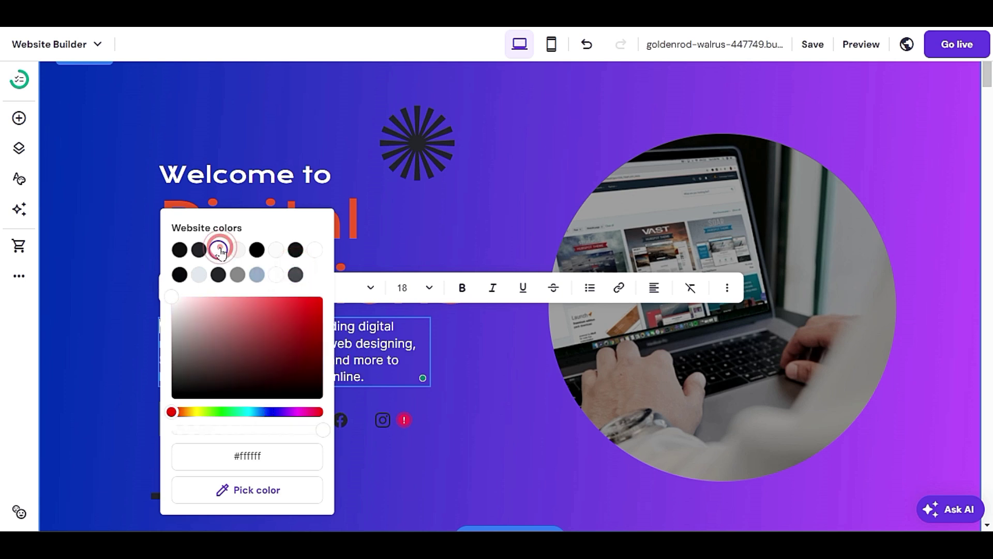
left_click(535, 411)
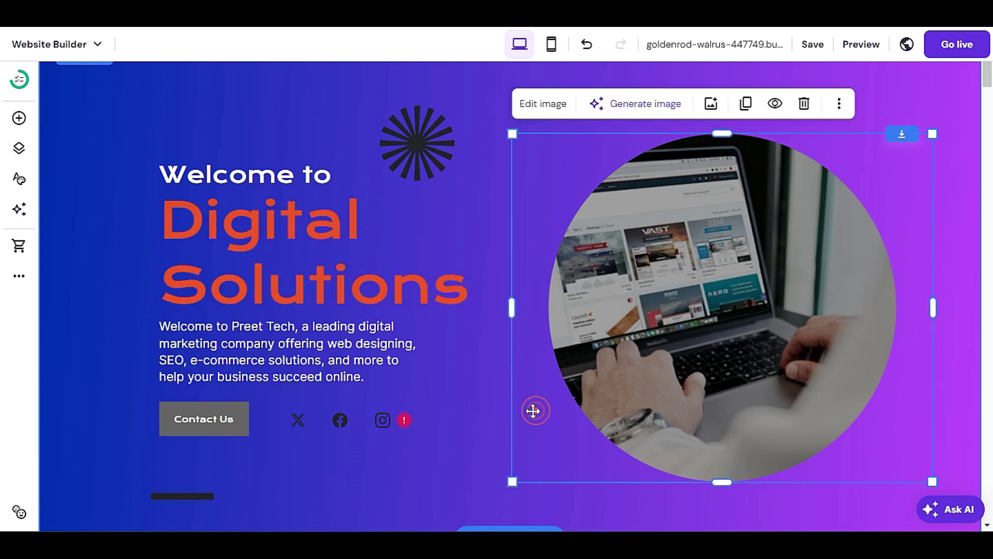
left_click(471, 469)
scroll(473, 468, "up", 2)
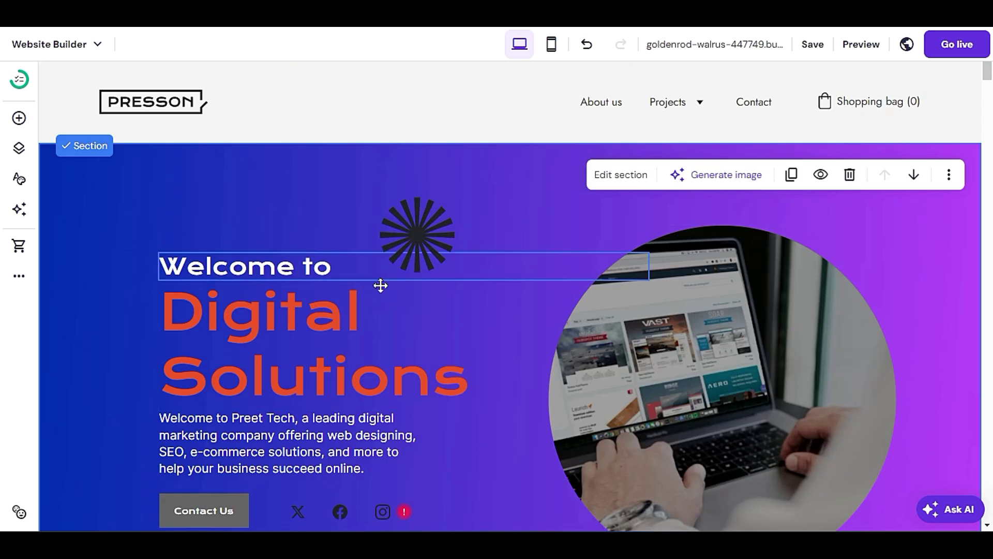
scroll(385, 298, "down", 3)
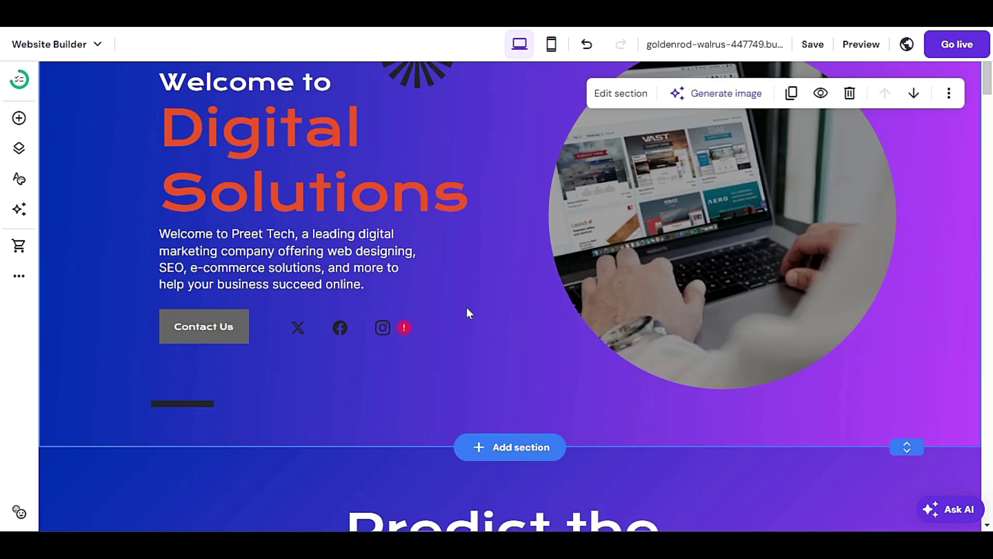
scroll(467, 313, "up", 3)
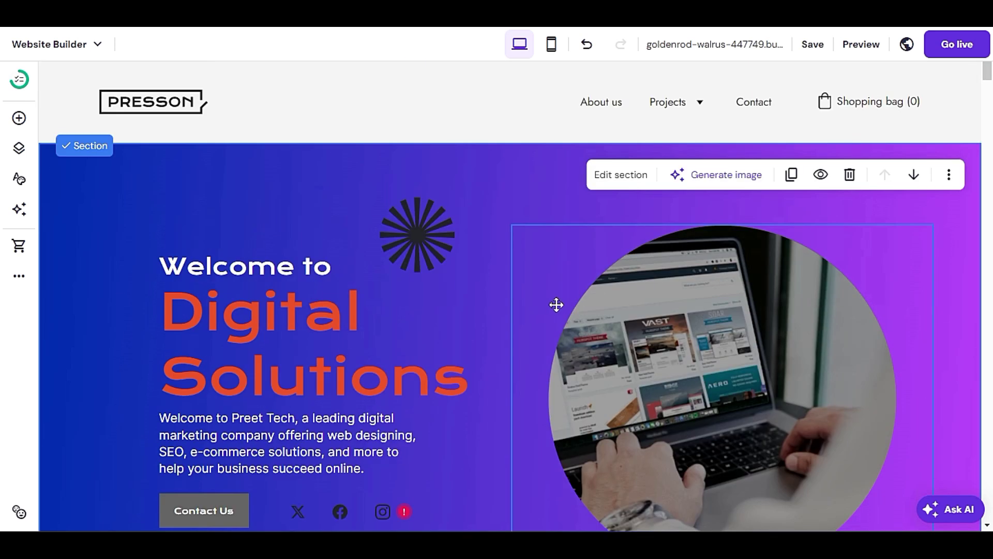
Try a solid gray #787878 background on the hero section
left_click(525, 189)
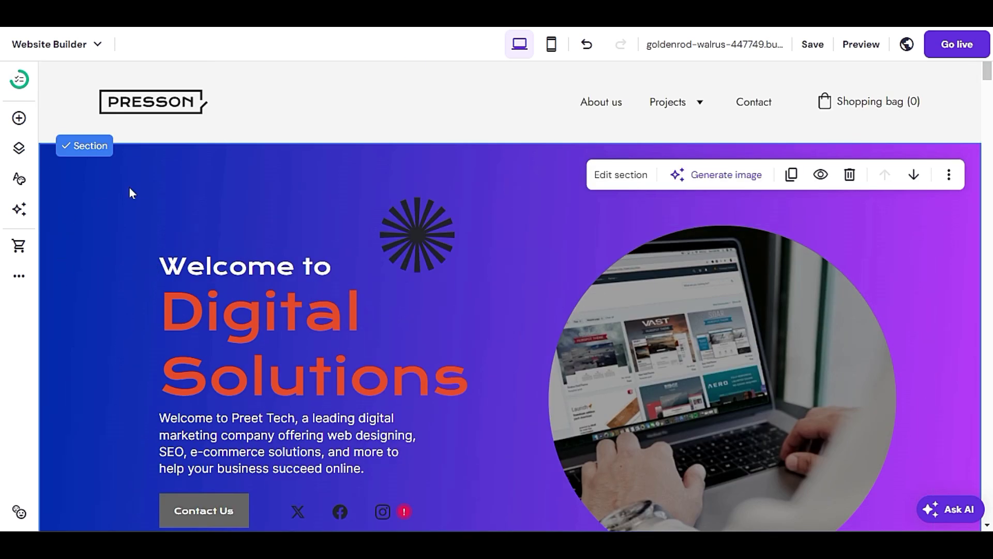
left_click(166, 191)
left_click(624, 179)
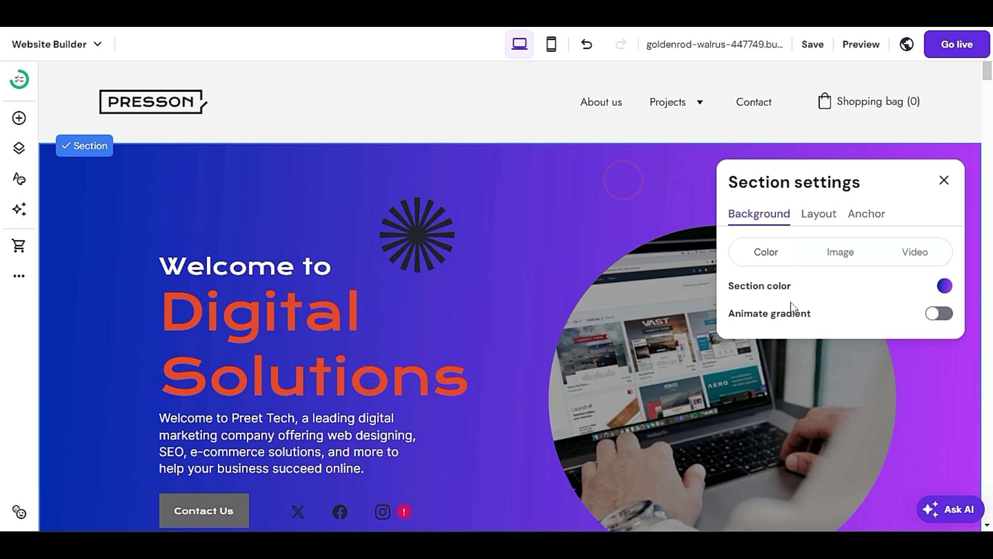
left_click(945, 286)
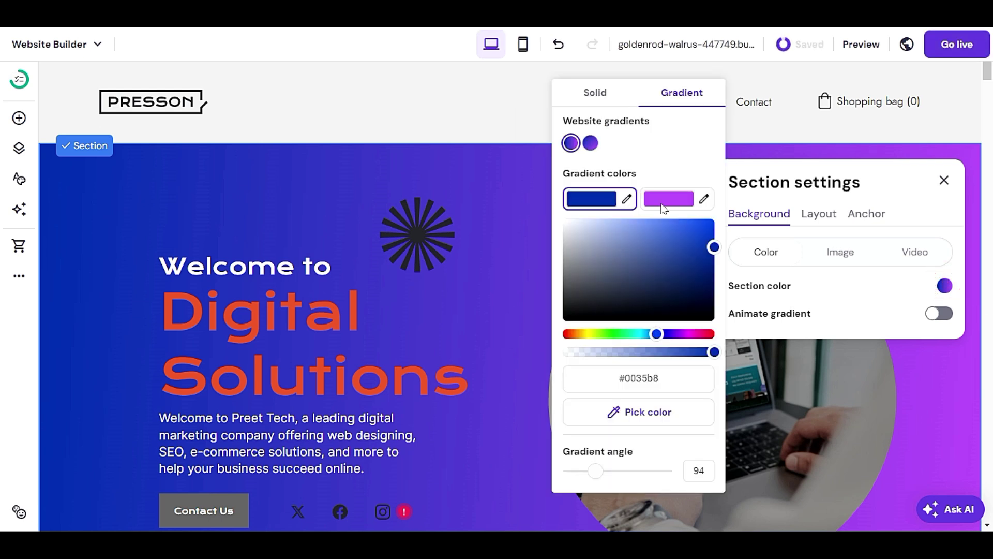
left_click(596, 93)
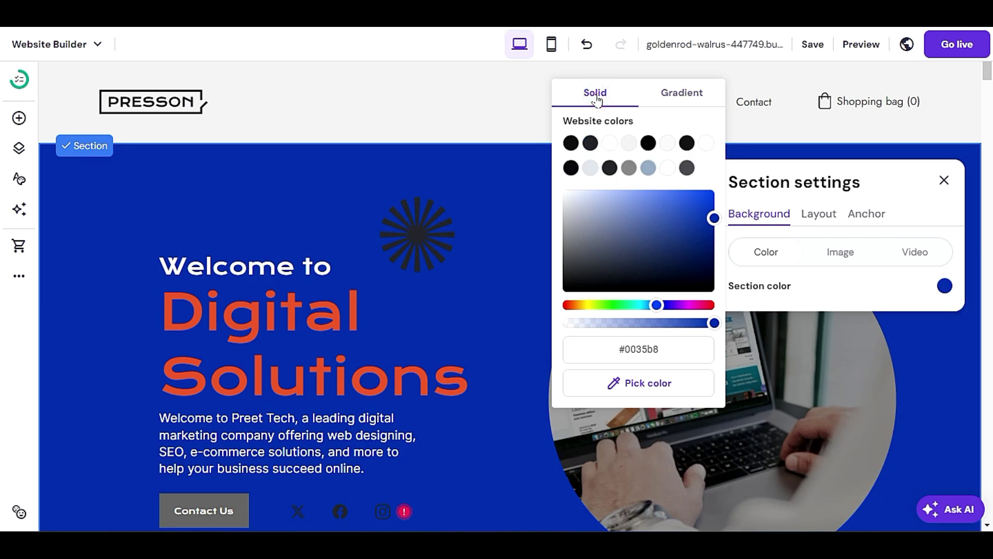
left_click_drag(626, 241, 554, 249)
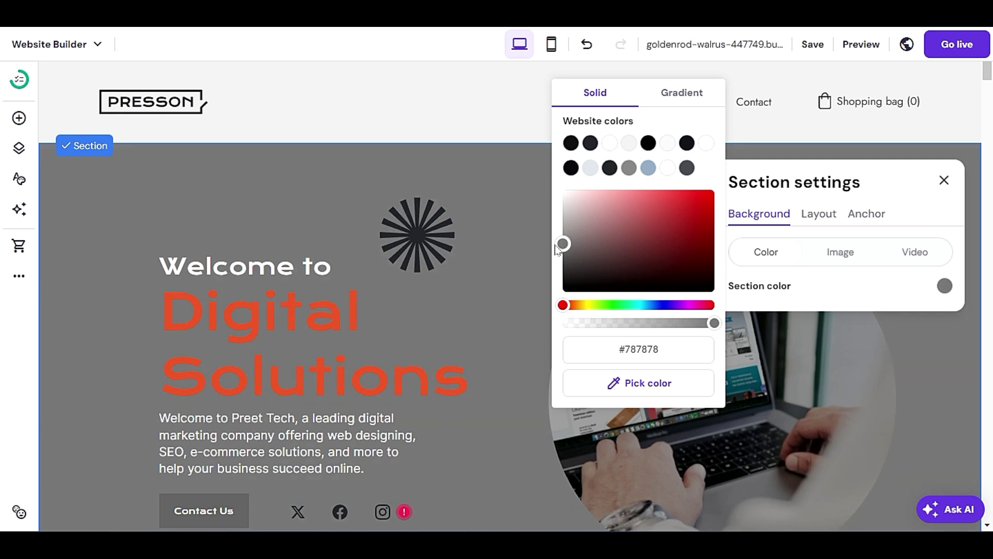
Switch the hero section's background to a gradient and set its first color to #3c6dff
left_click(676, 103)
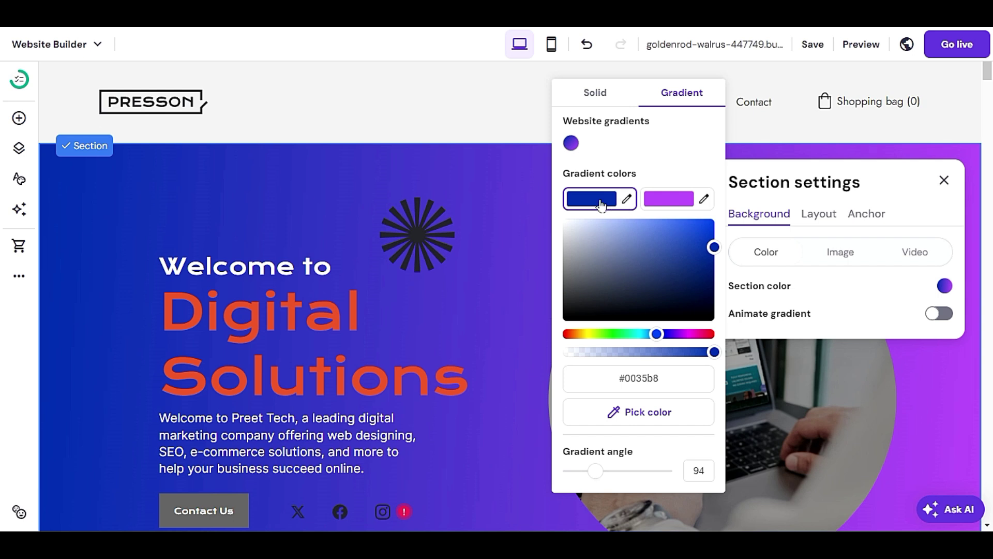
left_click_drag(670, 243, 680, 224)
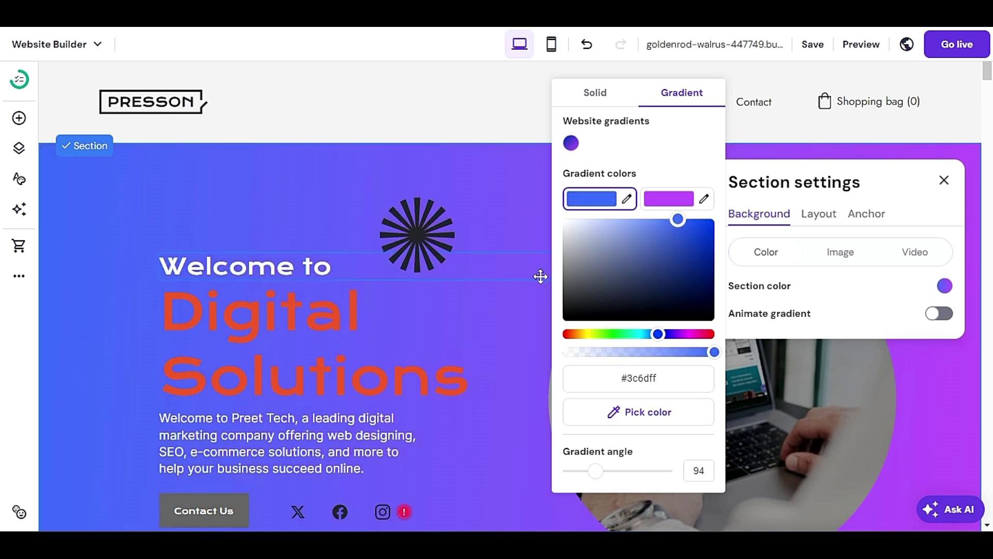
left_click(532, 278)
left_click(521, 281)
left_click(465, 327)
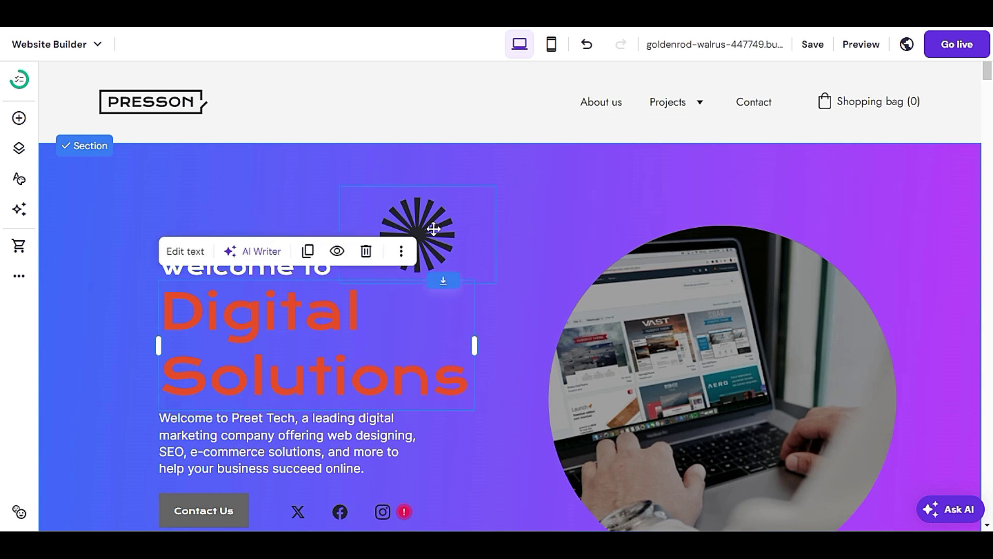
Delete the "Predict the future by creating it" section below the hero section
scroll(563, 295, "down", 5)
scroll(561, 290, "down", 4)
scroll(557, 282, "up", 4)
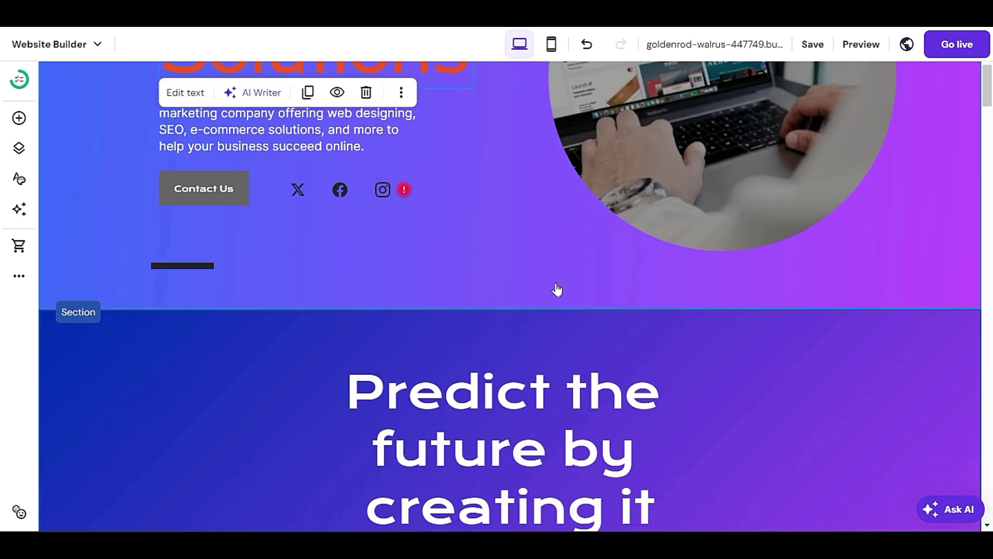
scroll(557, 288, "down", 2)
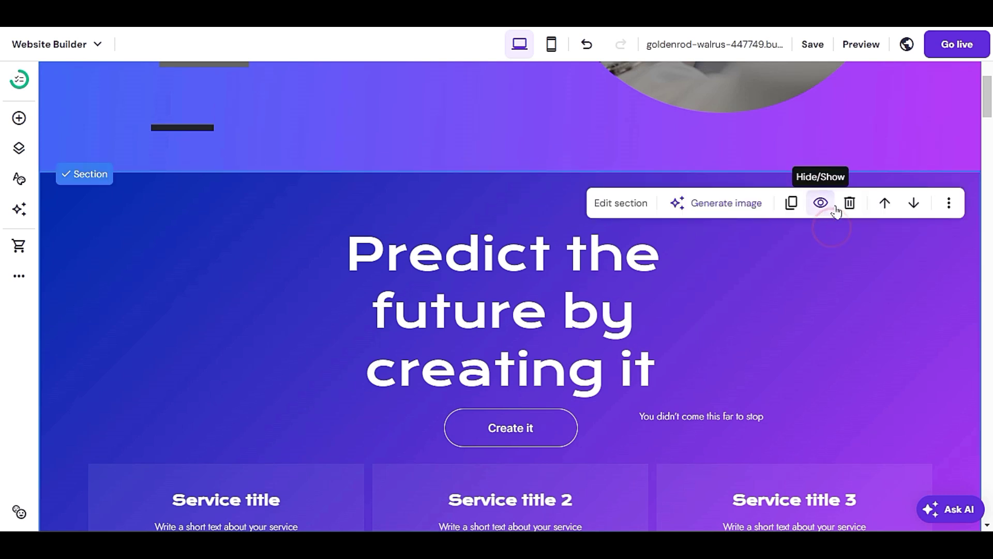
left_click(846, 201)
Copy the whole hero section
scroll(760, 364, "up", 4)
scroll(760, 365, "up", 2)
scroll(506, 316, "up", 2)
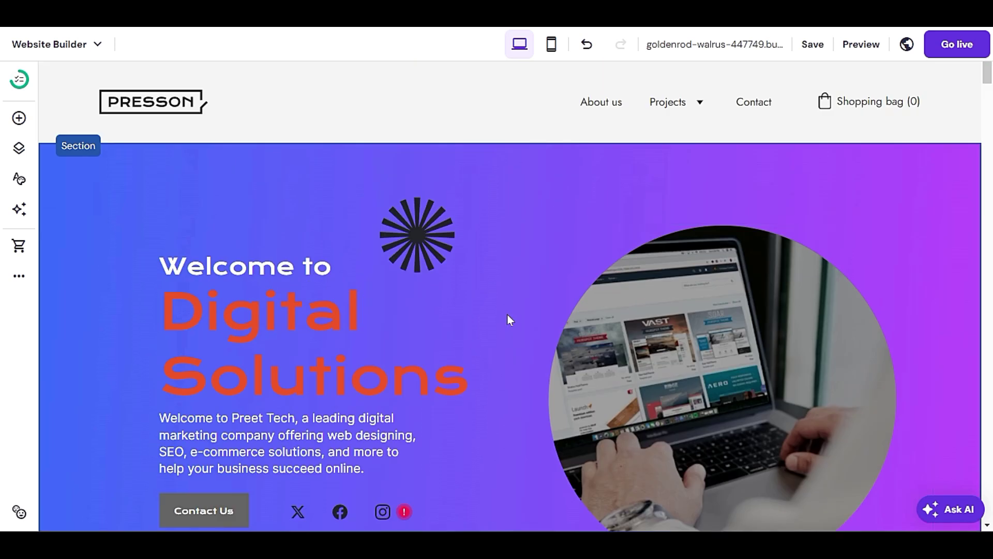
right_click(549, 171)
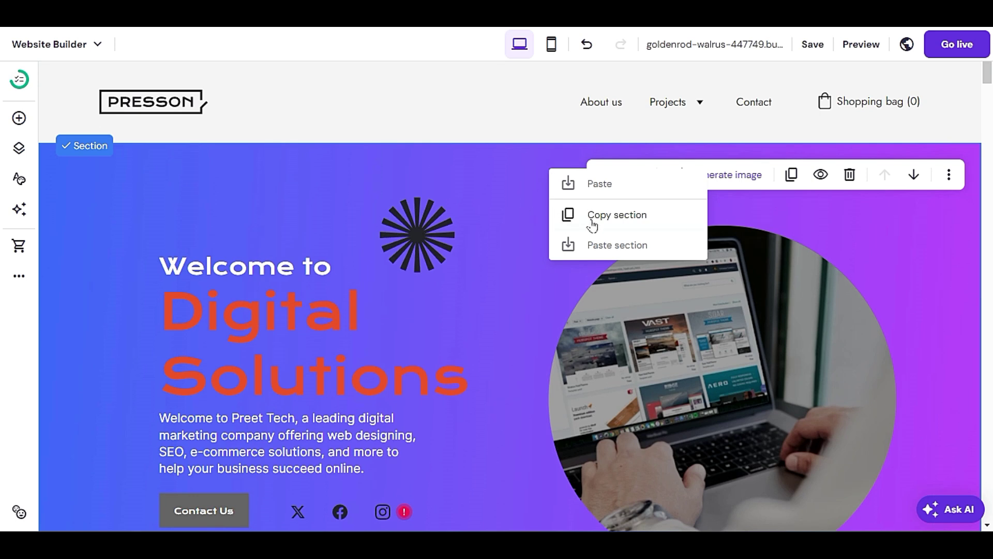
left_click(949, 174)
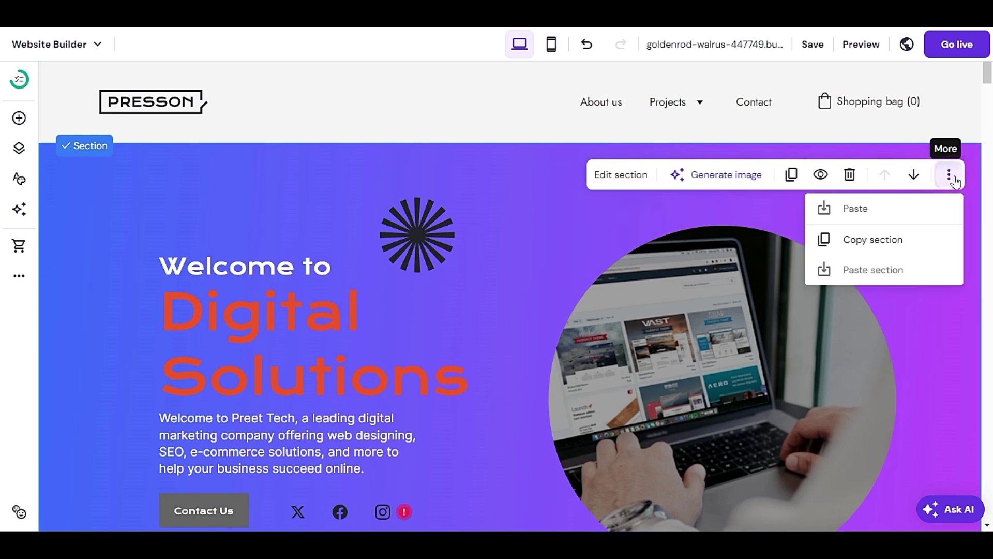
left_click(887, 244)
scroll(612, 270, "down", 8)
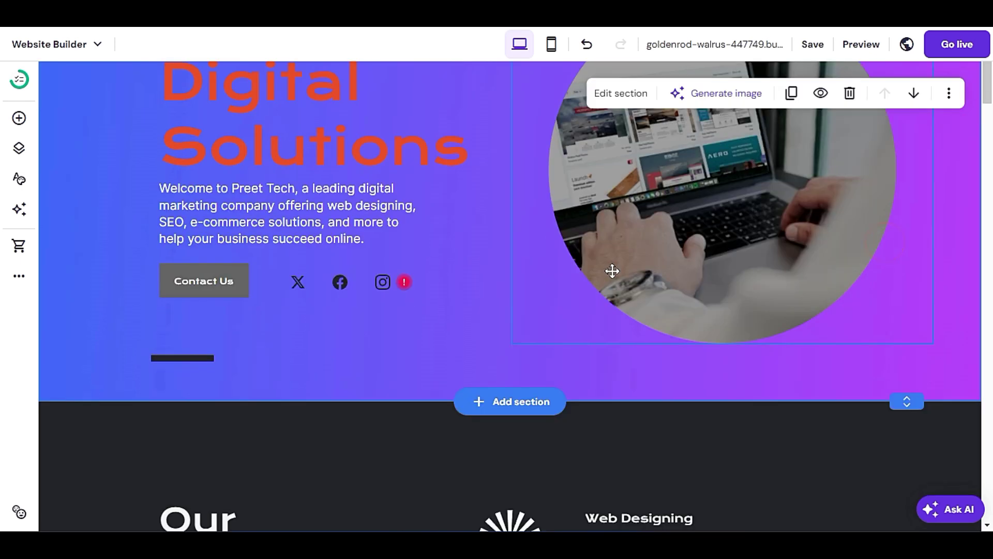
left_click(520, 172)
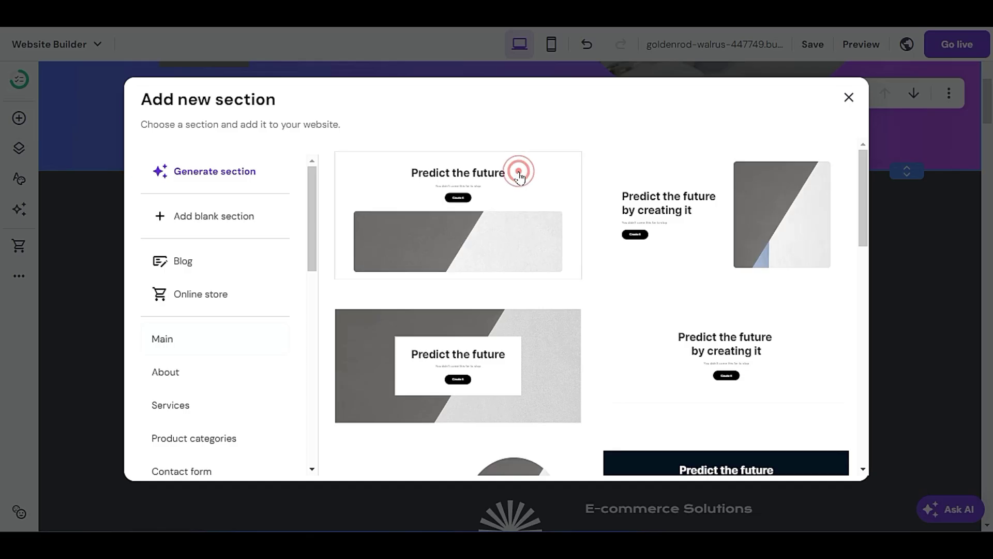
scroll(556, 397, "down", 5)
scroll(556, 397, "up", 5)
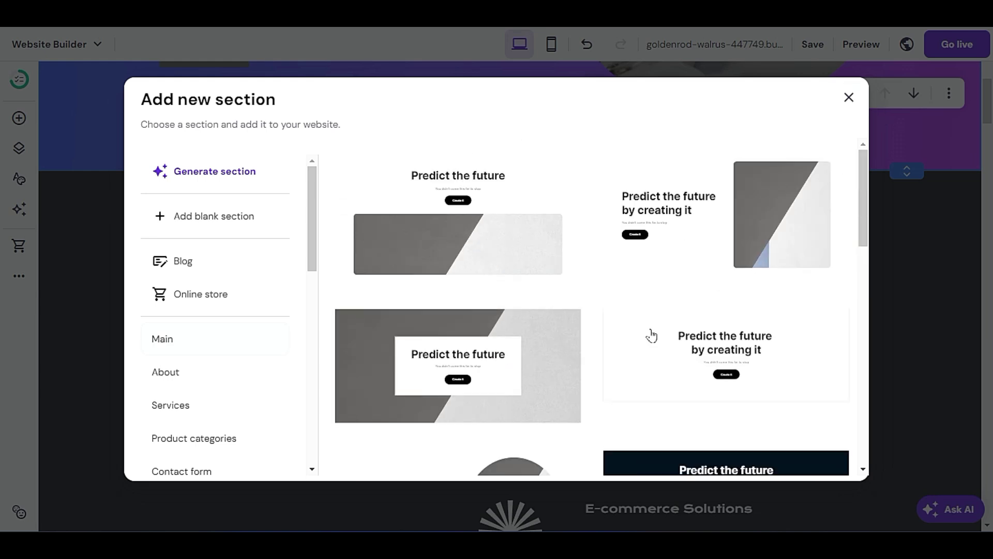
scroll(650, 335, "down", 10)
scroll(486, 263, "down", 5)
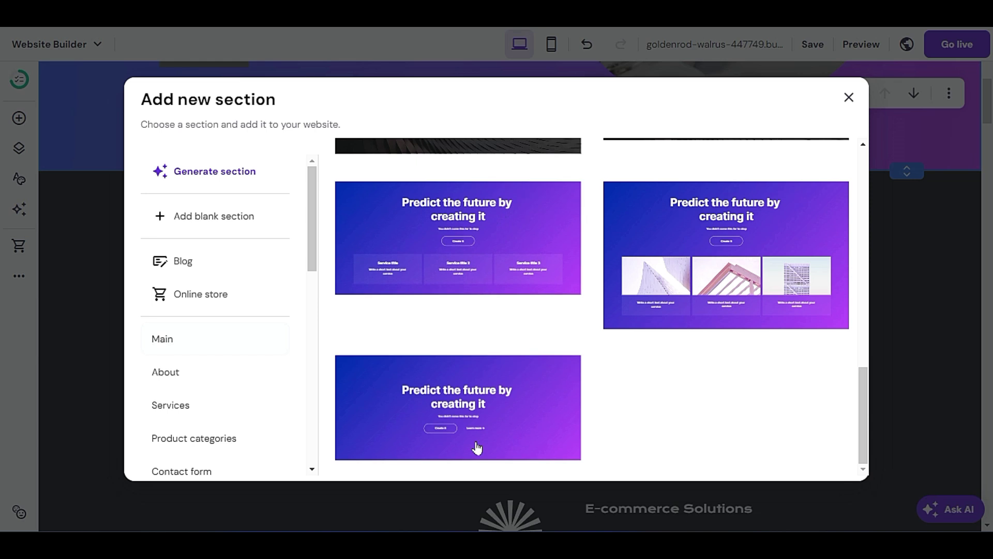
left_click(849, 97)
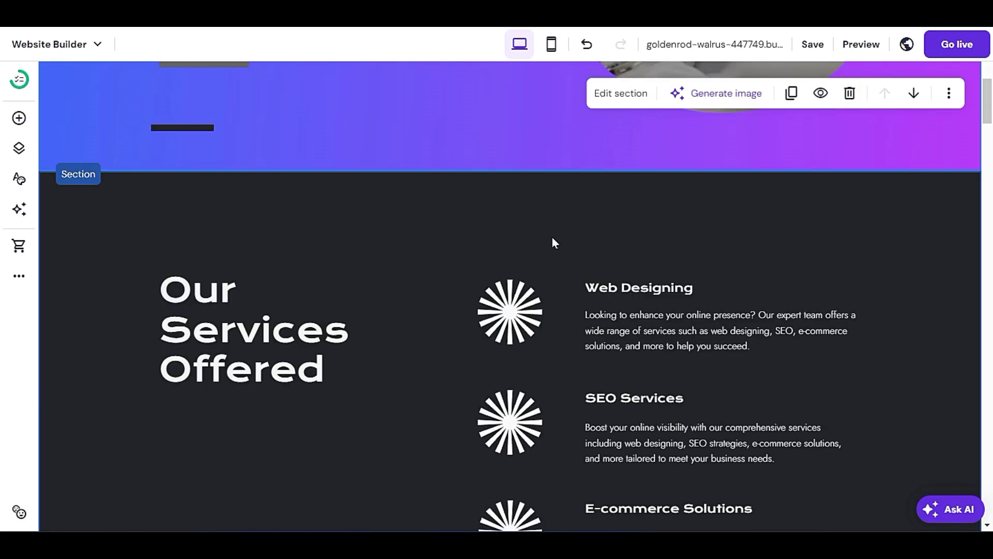
Paste the copied hero section below the "Our Services Offered" section and look over the surrounding sections
right_click(428, 192)
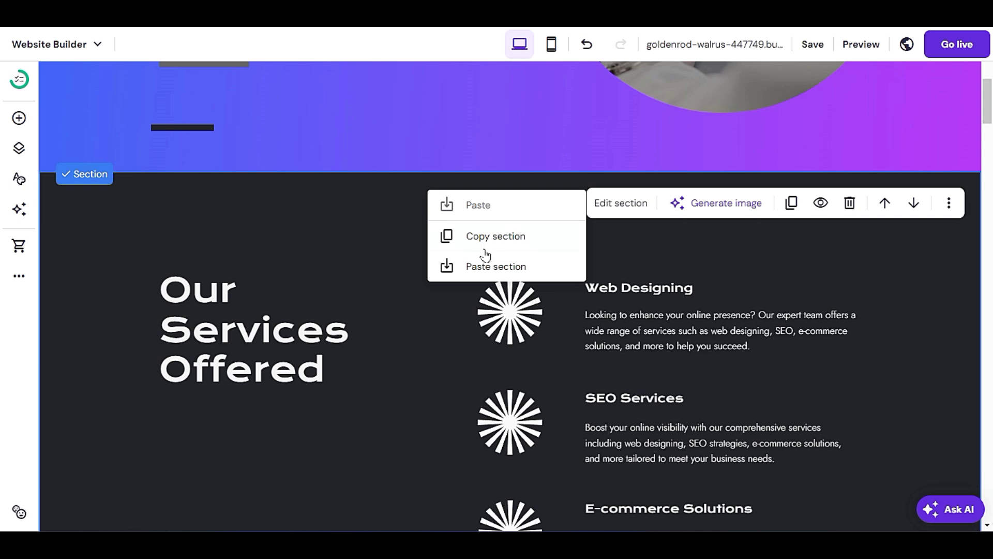
left_click(500, 267)
scroll(495, 244, "down", 10)
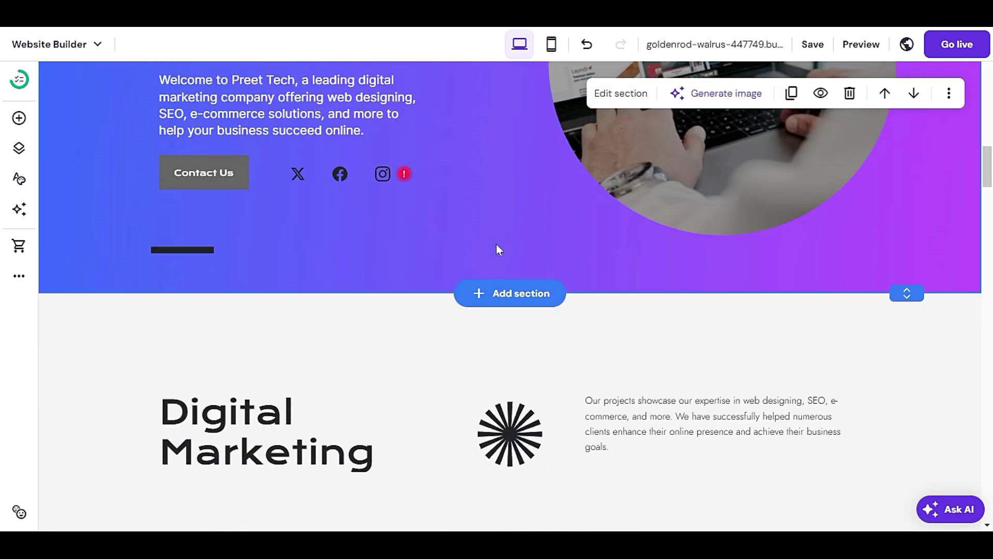
scroll(495, 245, "down", 10)
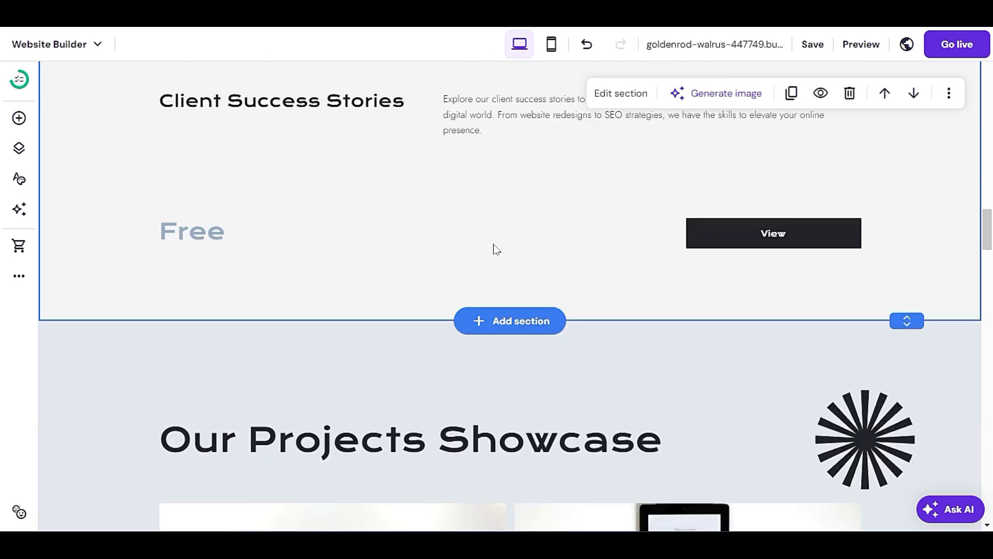
scroll(494, 248, "up", 12)
scroll(492, 249, "up", 6)
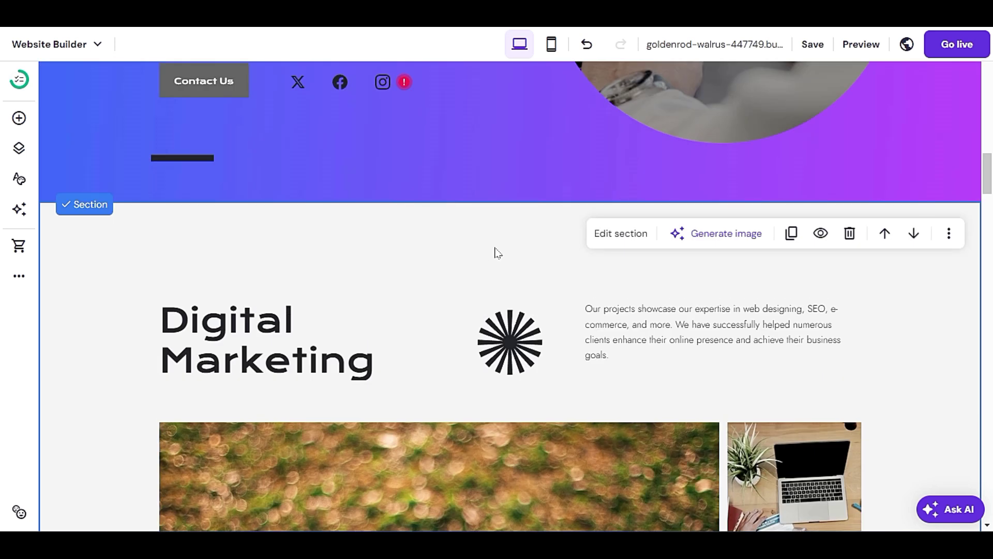
scroll(527, 256, "up", 20)
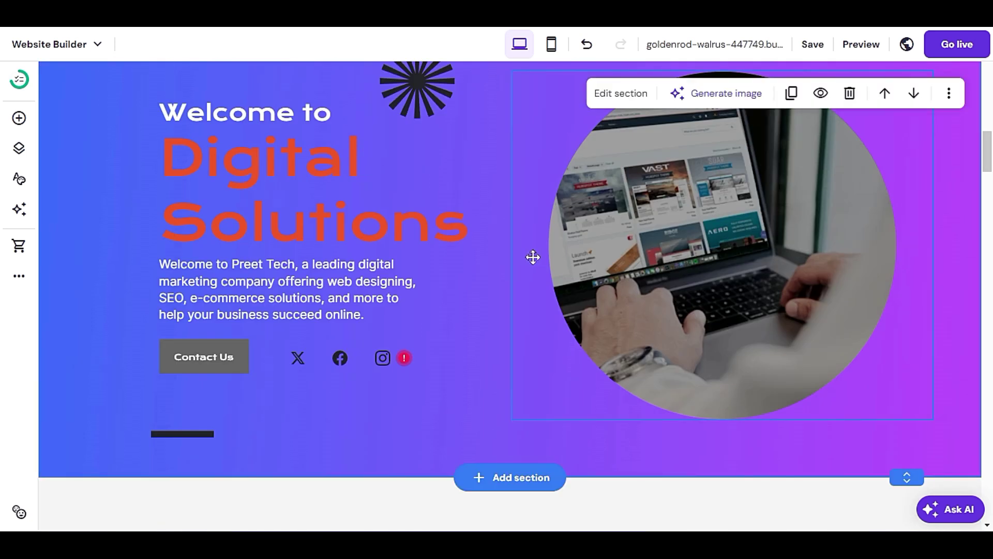
Move the pasted hero section up above the "Our Services Offered" section
scroll(535, 259, "down", 11)
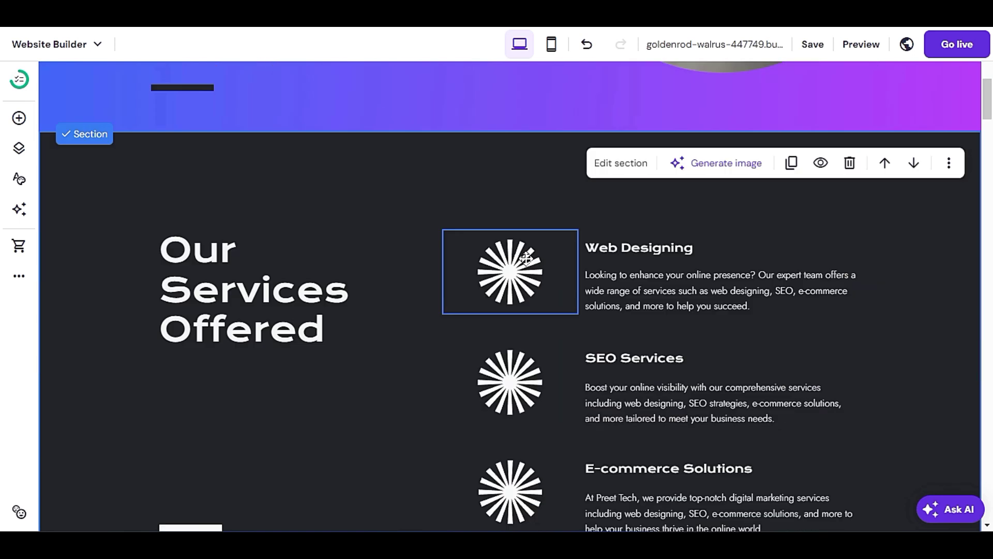
left_click(562, 365)
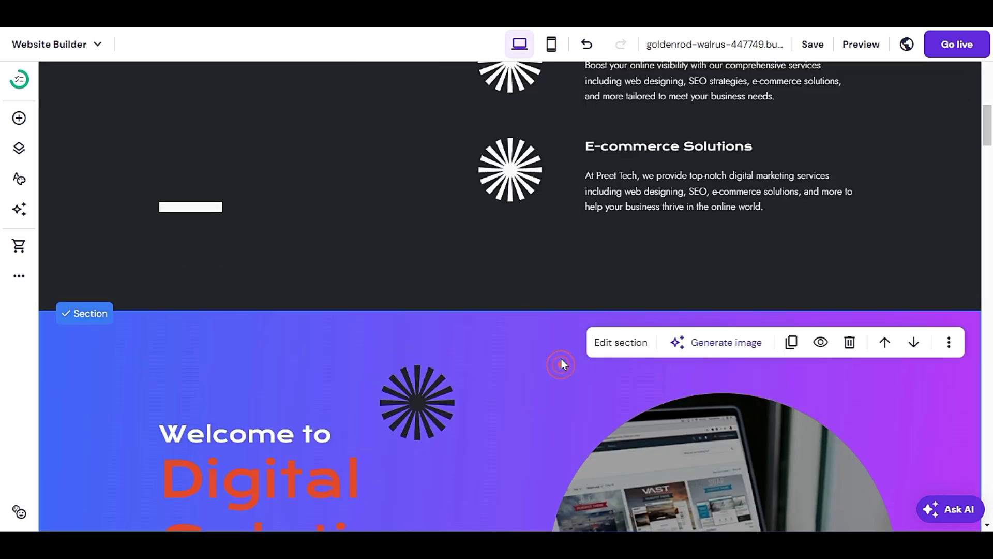
left_click(883, 342)
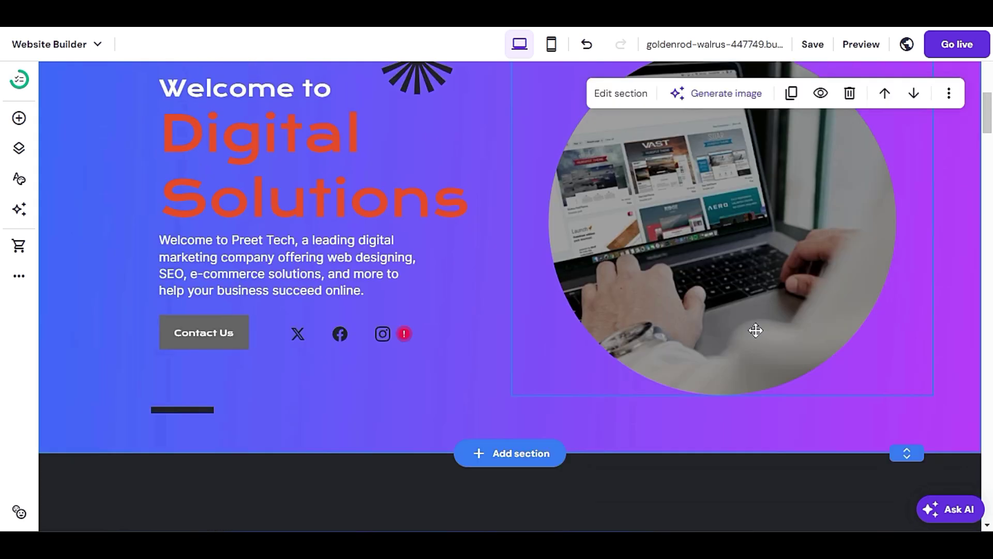
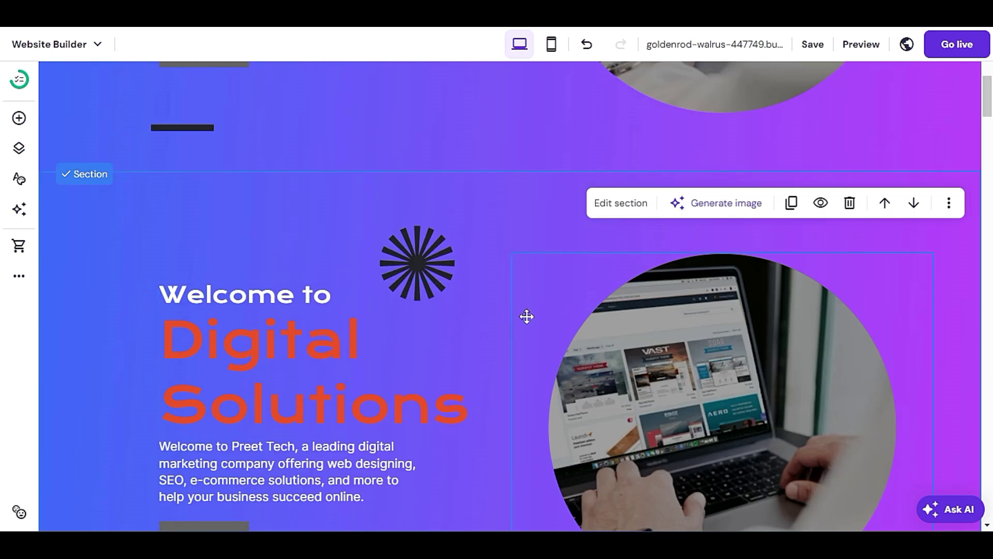
Delete the duplicate hero section above the "Our Services Offered" section and review the original hero section
left_click(820, 203)
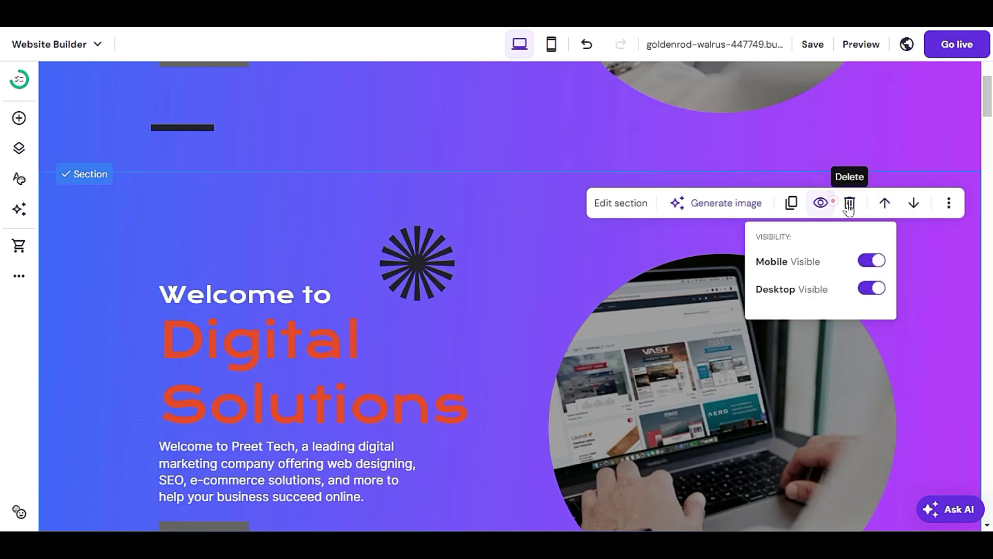
left_click(849, 202)
scroll(673, 300, "up", 4)
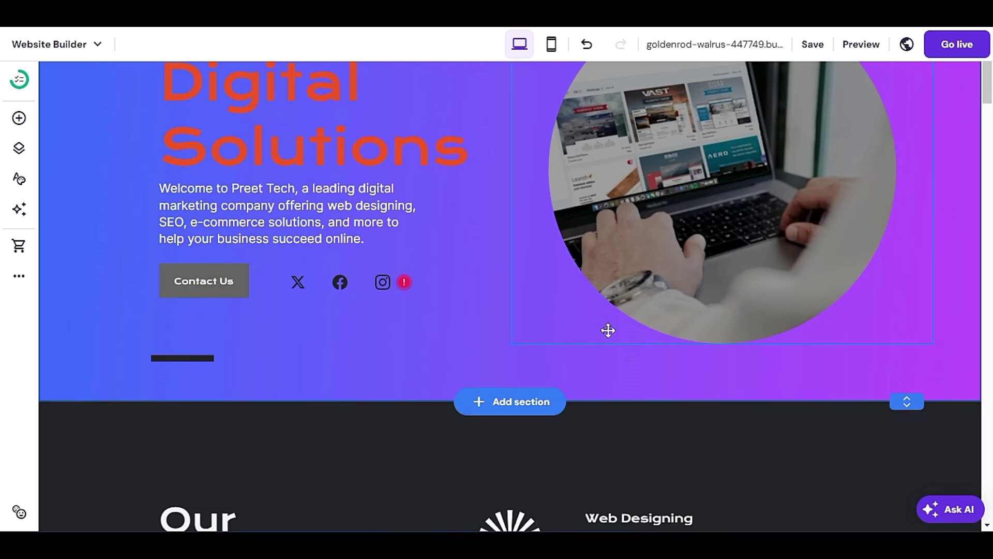
scroll(607, 330, "up", 4)
scroll(272, 119, "down", 3)
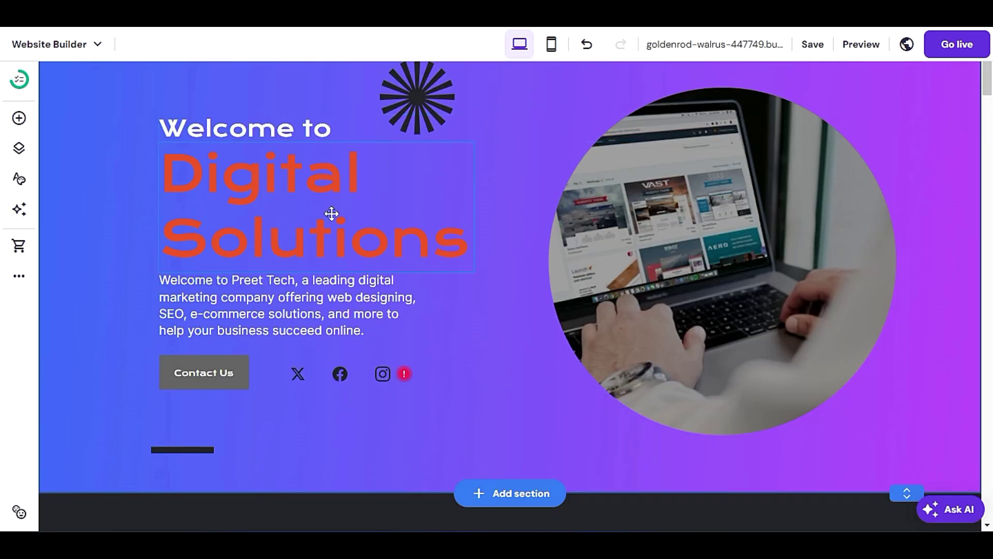
Replace the hero section's starburst image with the black modern building photo from the media library
scroll(397, 230, "up", 3)
left_click(425, 231)
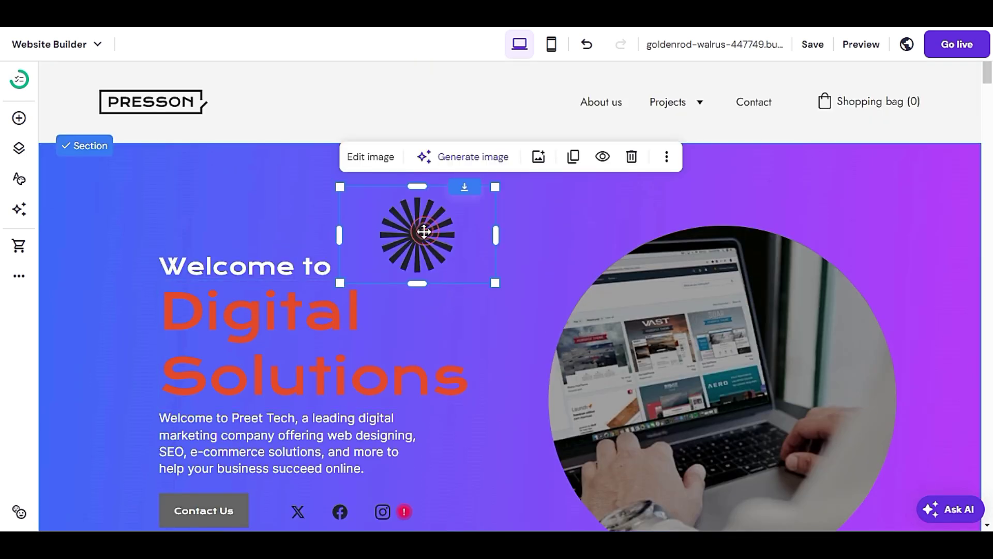
left_click(367, 158)
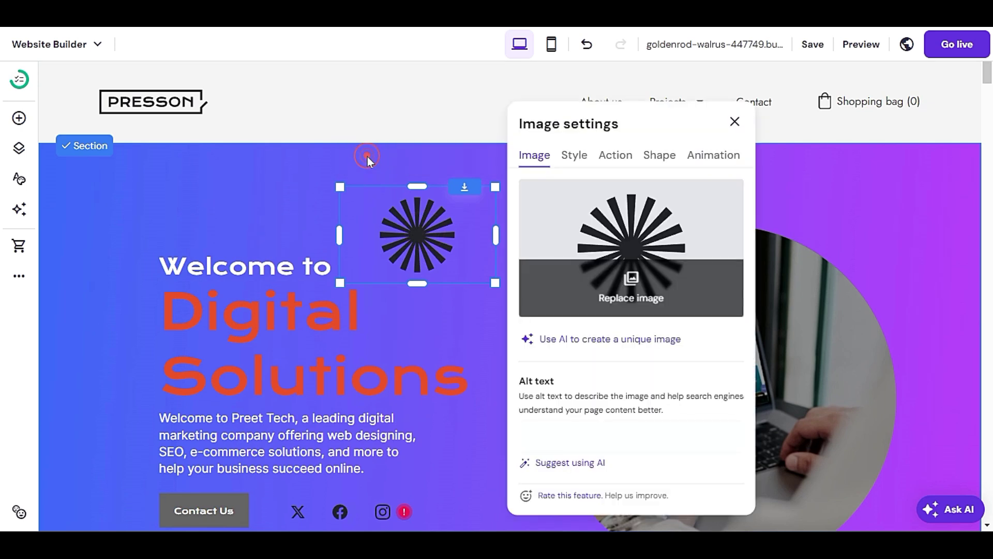
left_click(571, 158)
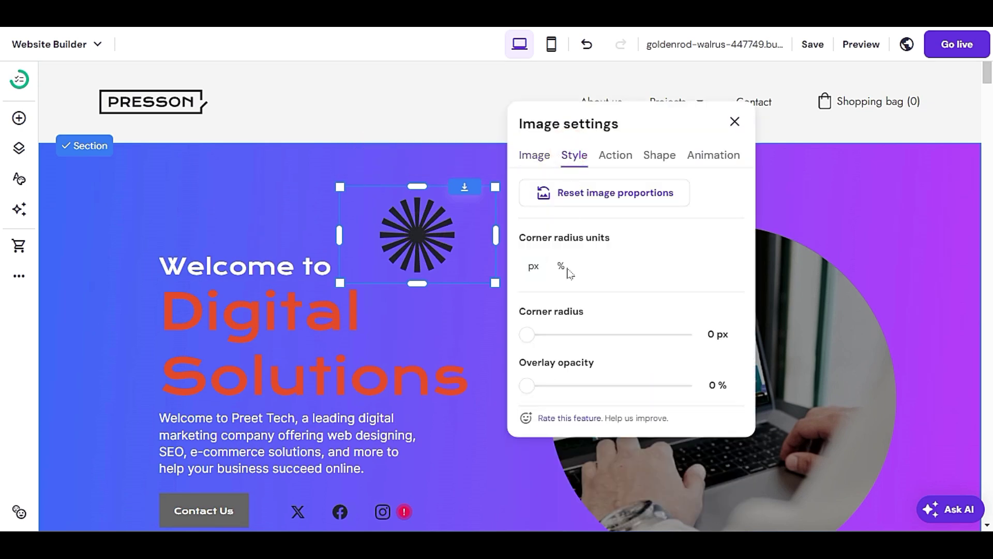
left_click(532, 158)
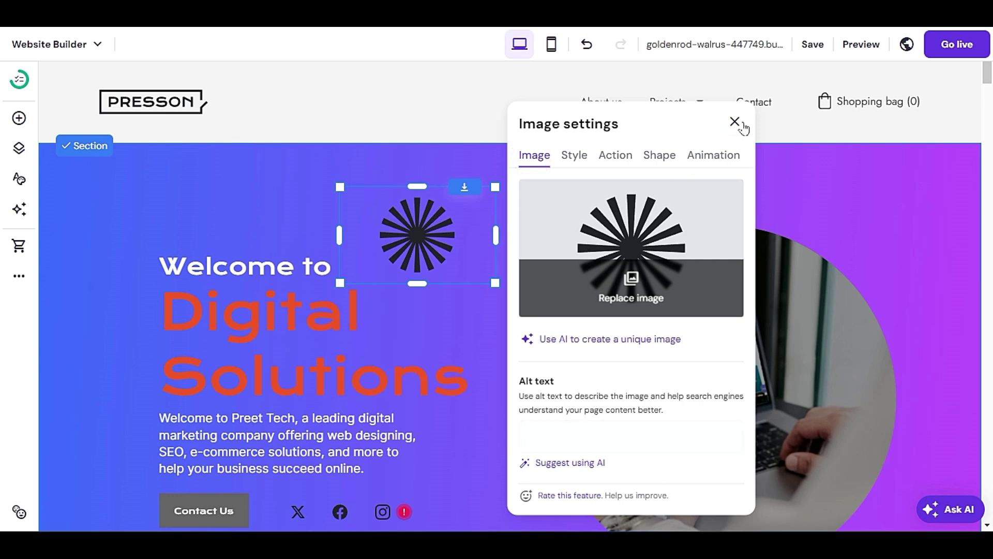
left_click(636, 303)
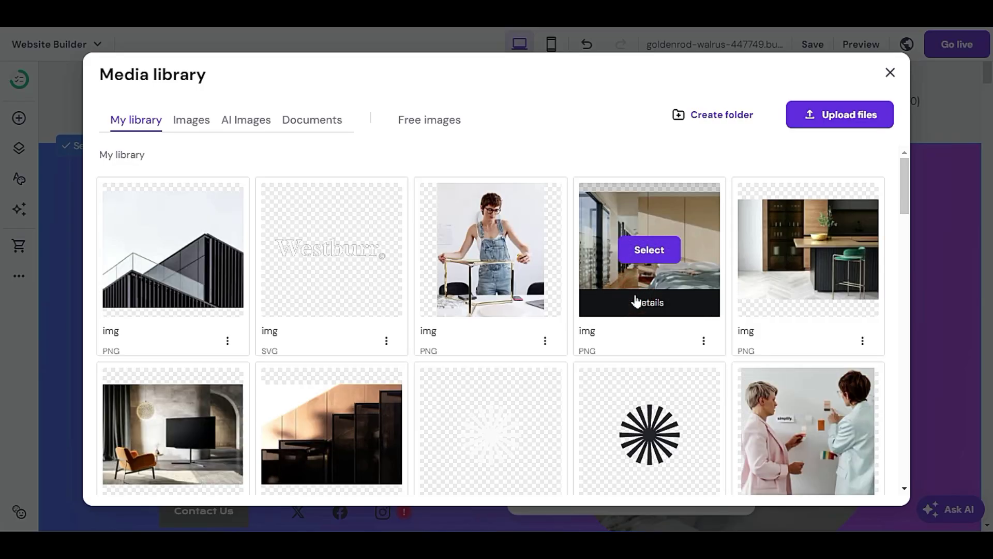
scroll(636, 301, "down", 3)
scroll(633, 305, "down", 3)
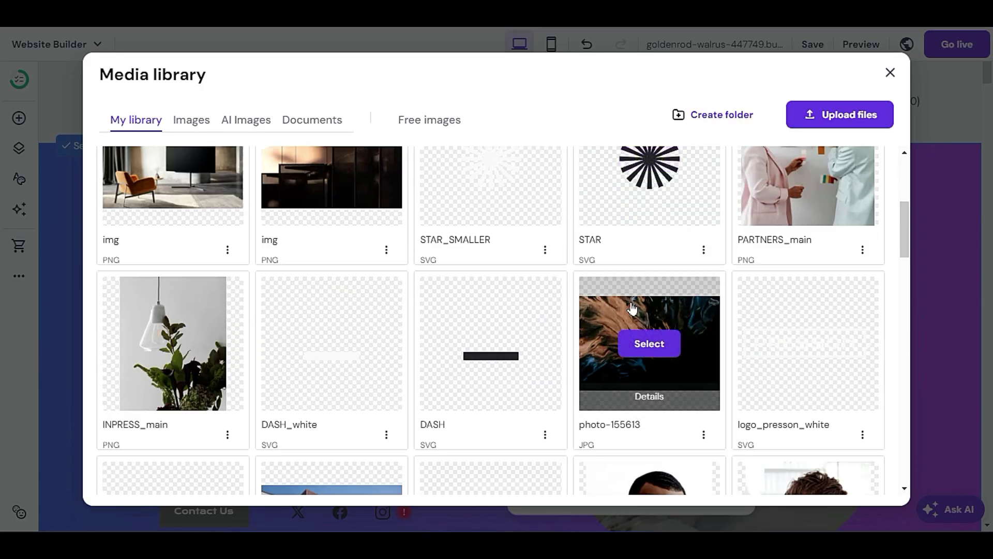
scroll(632, 306, "down", 3)
scroll(632, 307, "down", 3)
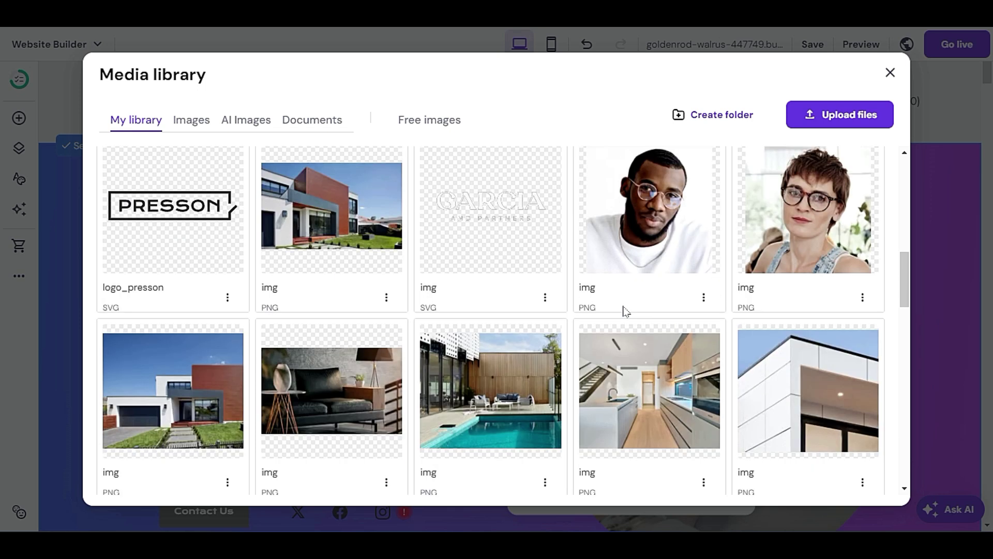
scroll(624, 309, "up", 10)
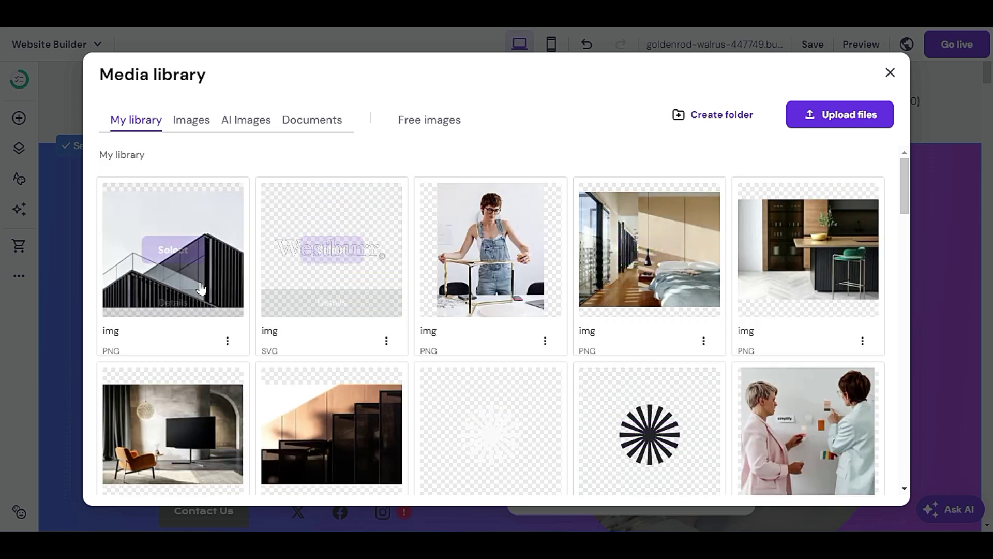
key("Escape")
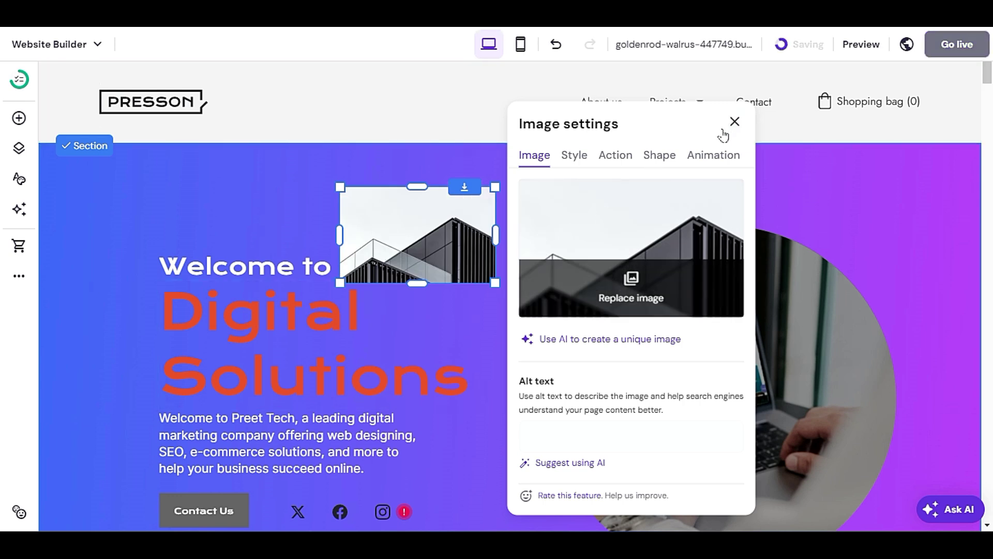
Delete the image above the "Digital Solutions" heading and look over the hero section
left_click(733, 123)
left_click_drag(417, 233, 472, 233)
left_click(715, 157)
scroll(505, 320, "down", 3)
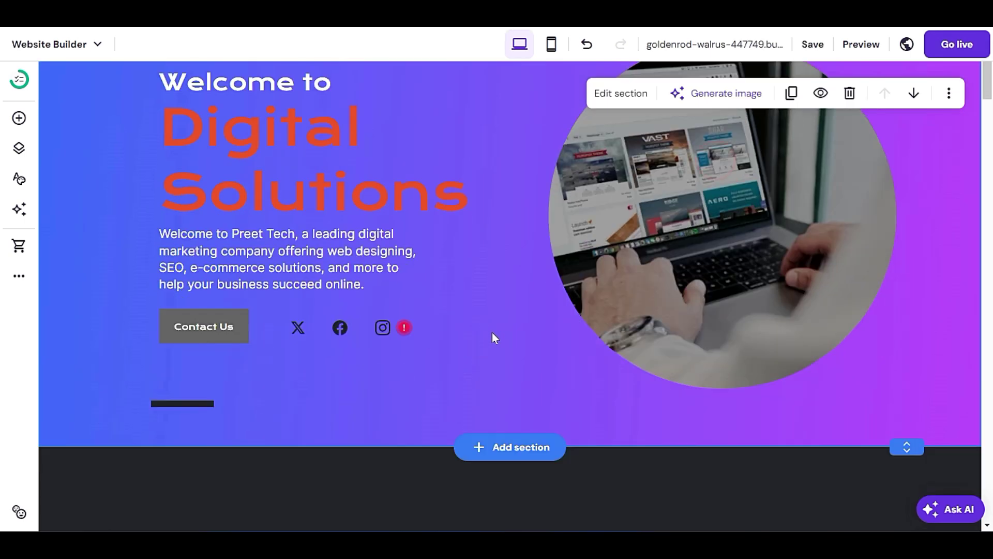
scroll(492, 332, "up", 3)
scroll(491, 331, "down", 3)
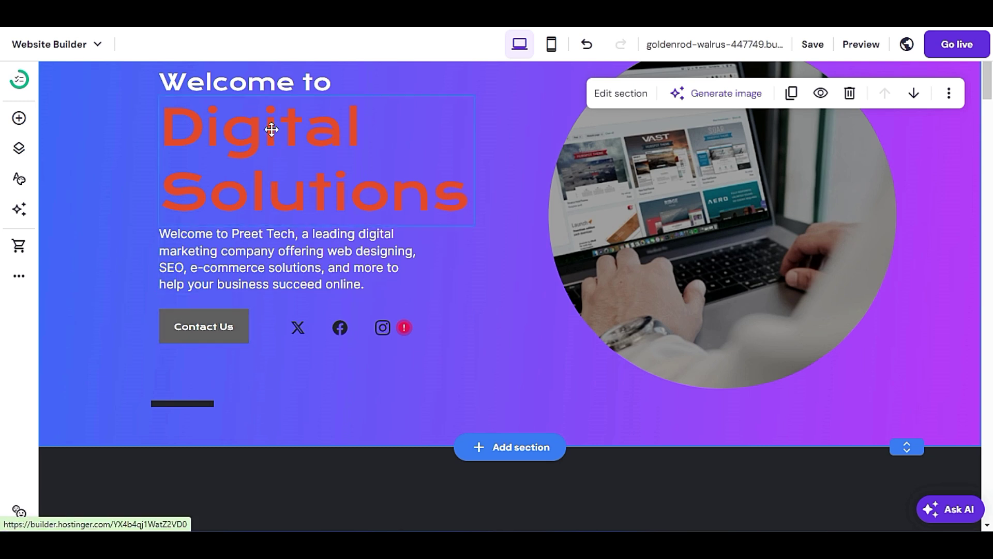
Set the normal-state border color of the hero section's "Contact Us" button to white
left_click(218, 334)
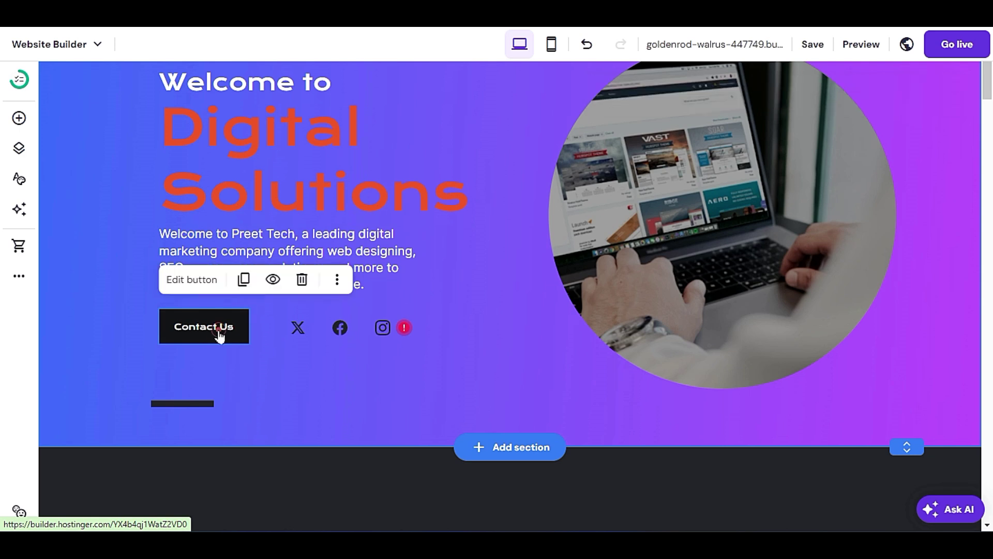
left_click(176, 279)
left_click(339, 255)
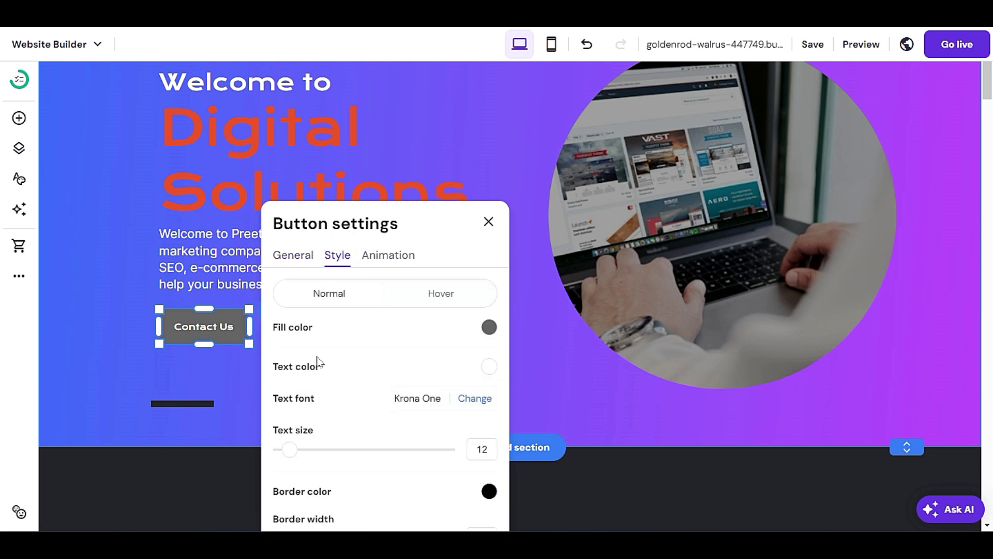
scroll(318, 362, "down", 2)
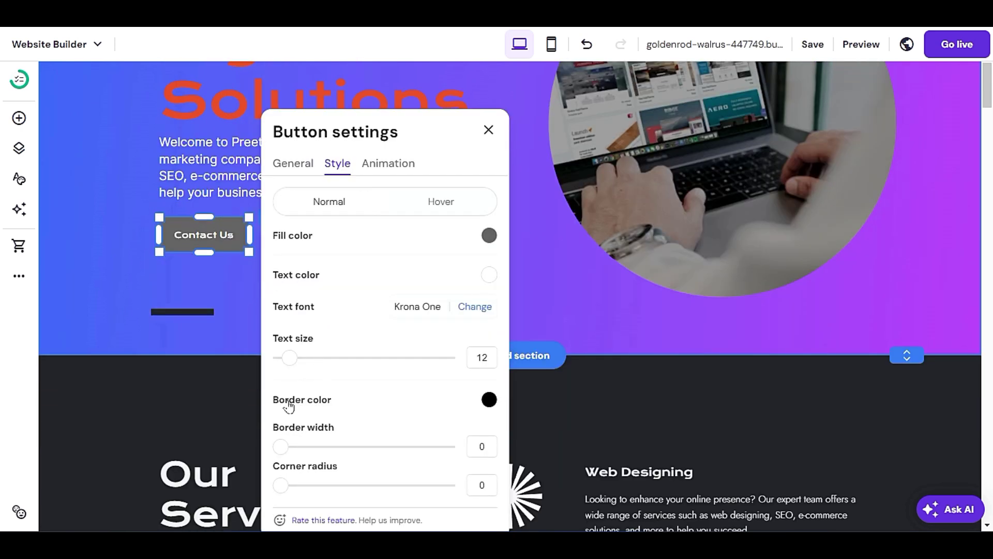
left_click(489, 401)
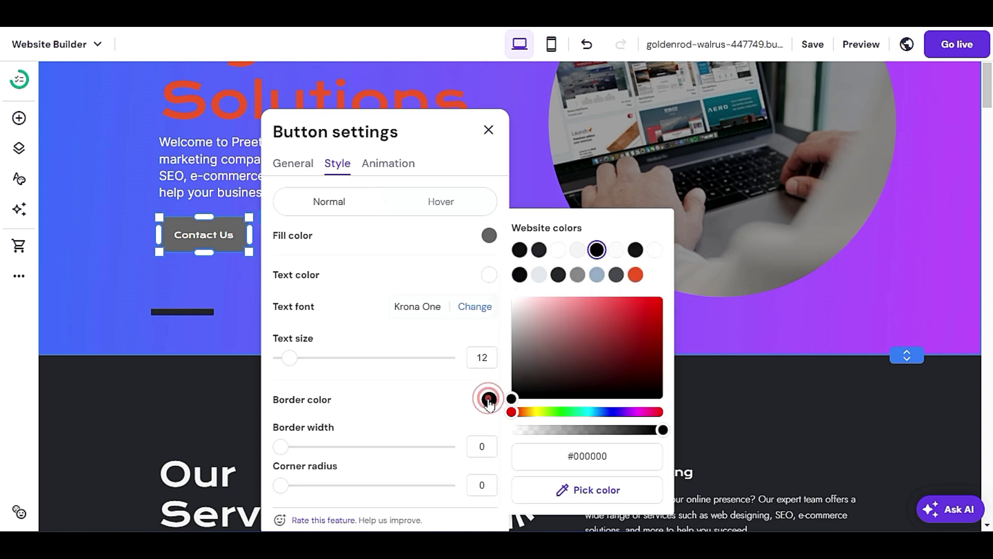
left_click(526, 315)
left_click_drag(514, 294, 505, 296)
left_click(417, 336)
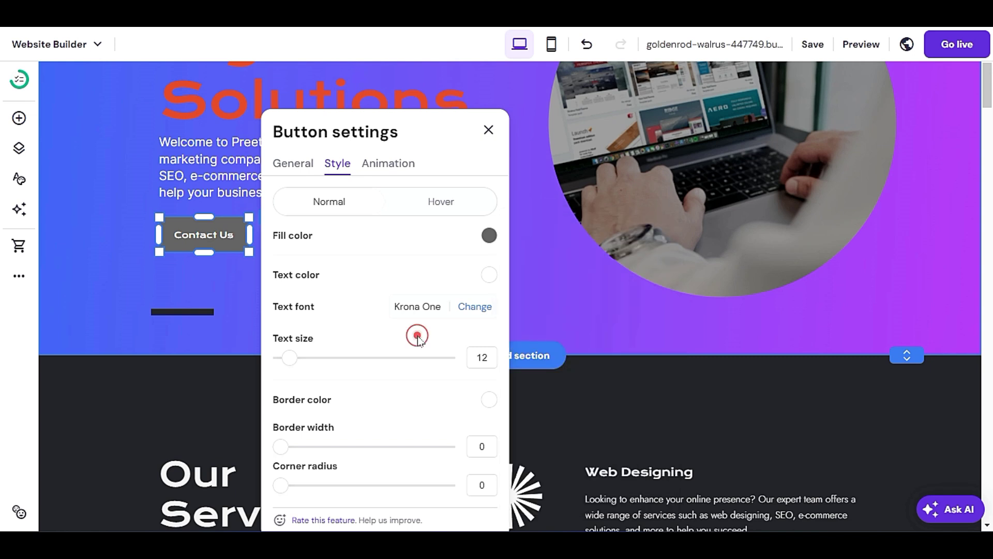
Set the normal-state fill color of the "Contact Us" button to white (#ffffff)
left_click(485, 236)
left_click_drag(530, 316, 505, 293)
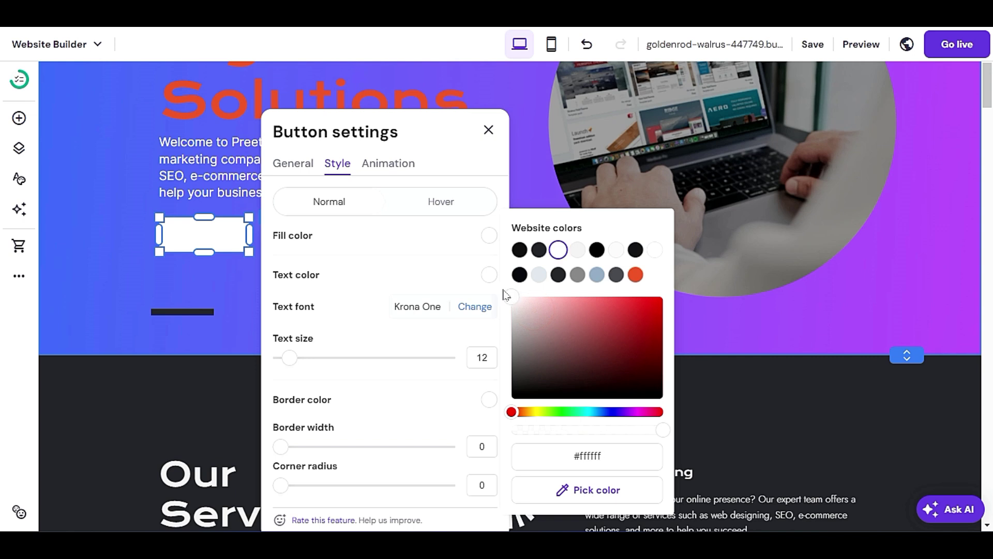
left_click(320, 339)
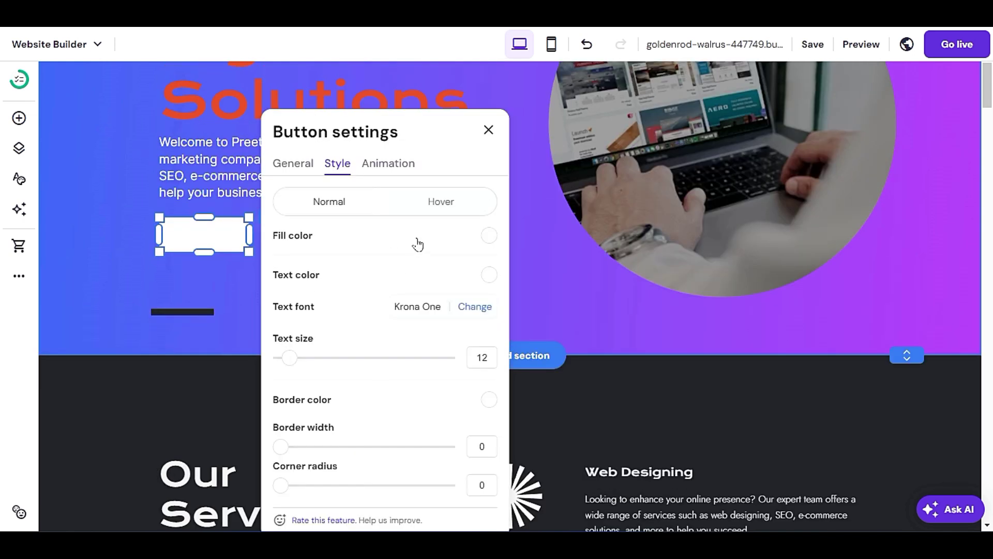
Set the normal-state text color of the "Contact Us" button to dark brown (#471202)
left_click(488, 274)
left_click(635, 274)
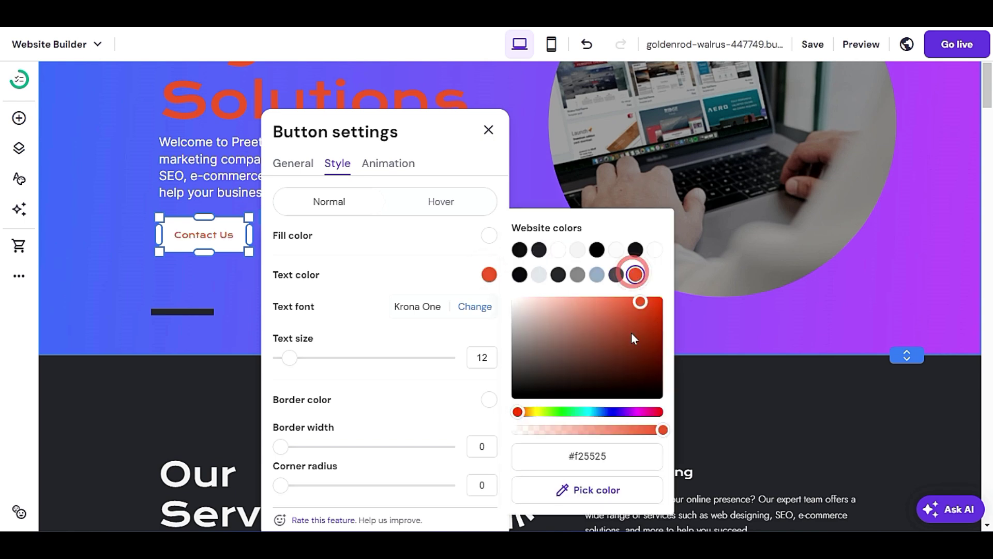
left_click_drag(645, 356, 659, 375)
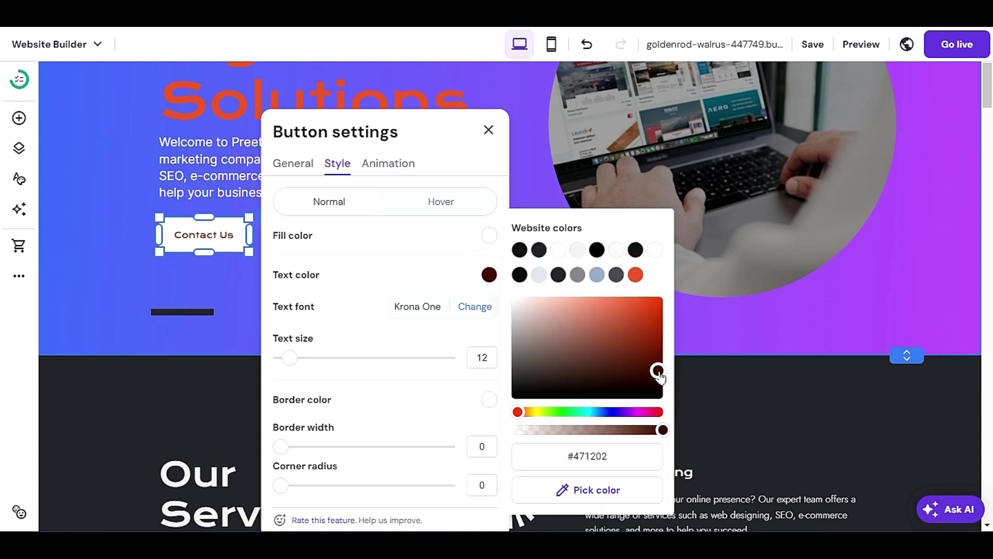
left_click(228, 346)
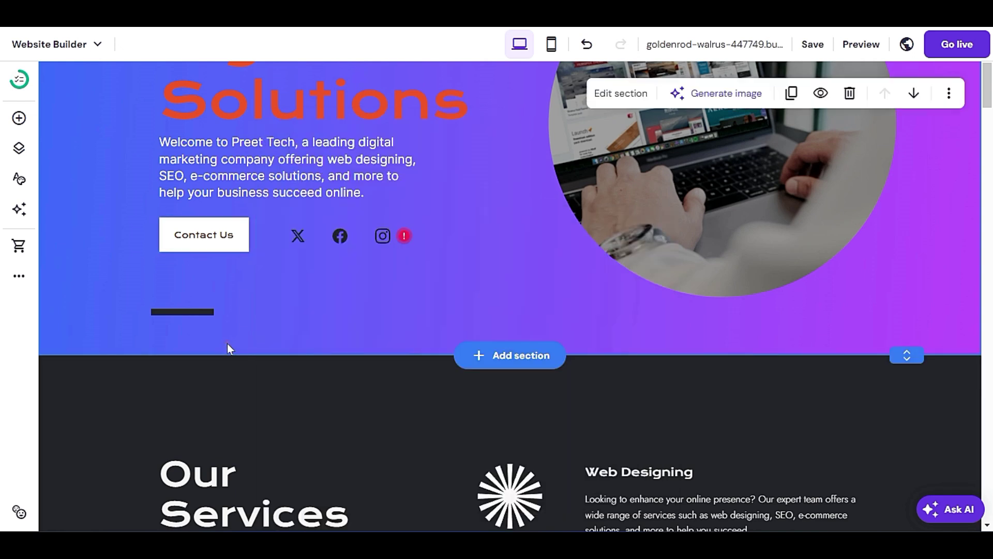
Try blue #0256ff as the "Contact Us" button's hover fill color, and settle on grey #686869
scroll(233, 342, "up", 3)
scroll(242, 342, "down", 3)
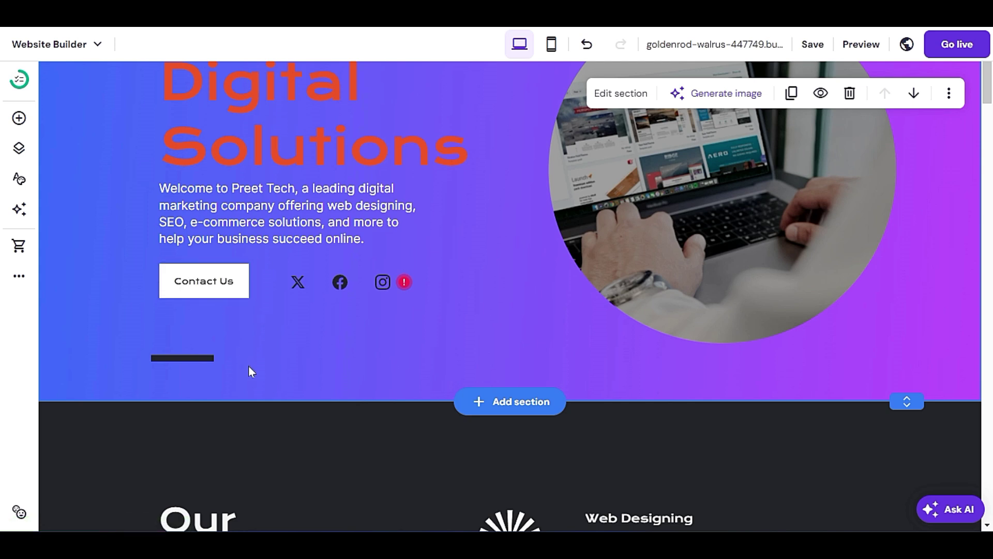
left_click(217, 285)
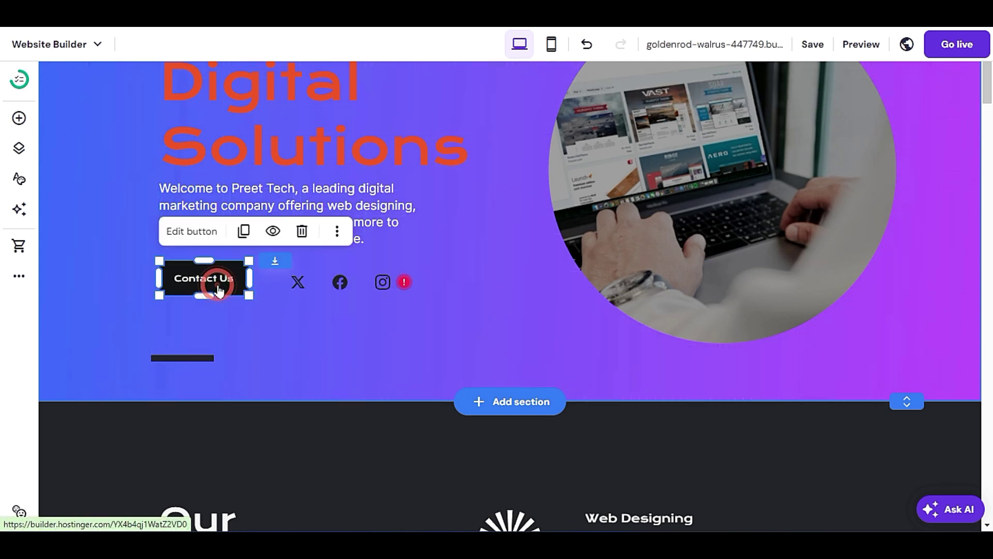
left_click(198, 231)
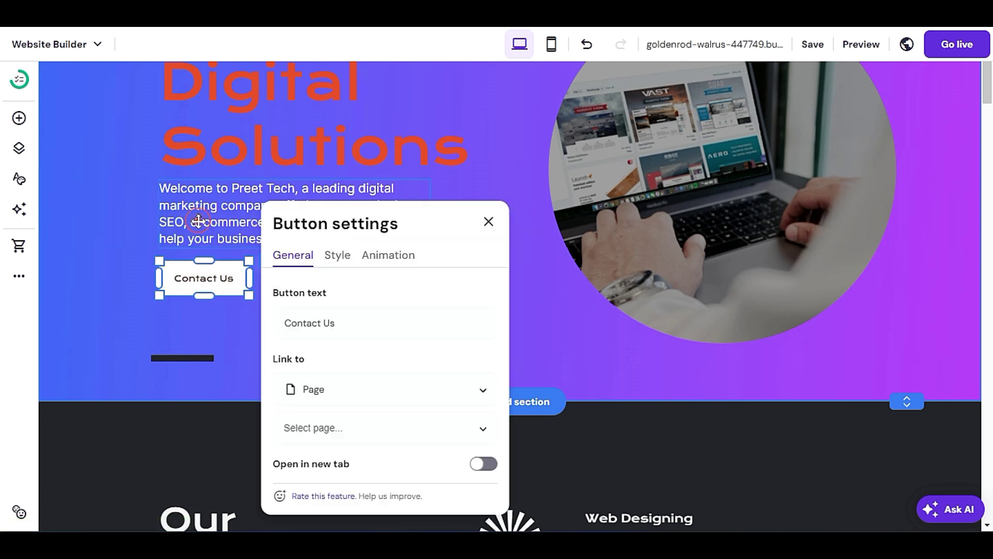
left_click(336, 256)
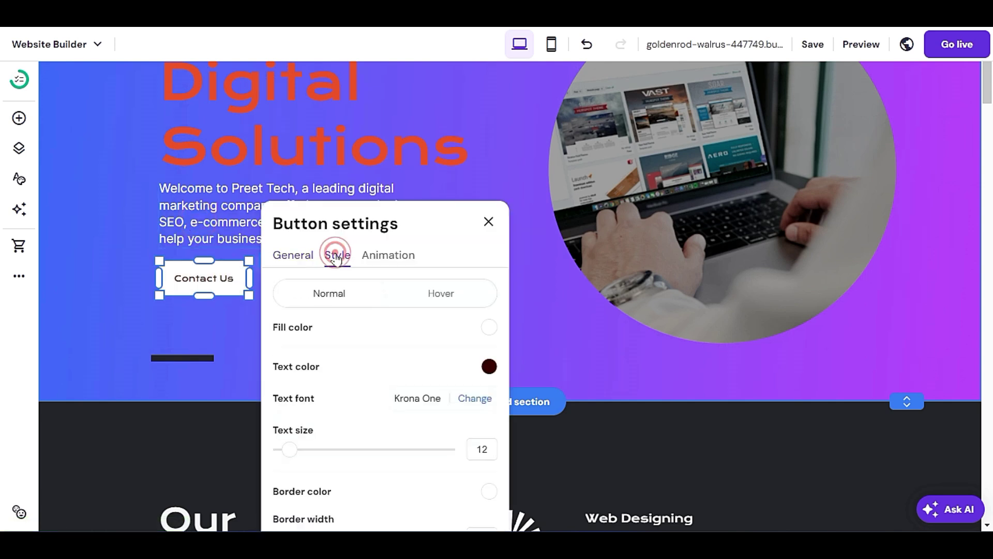
left_click(424, 293)
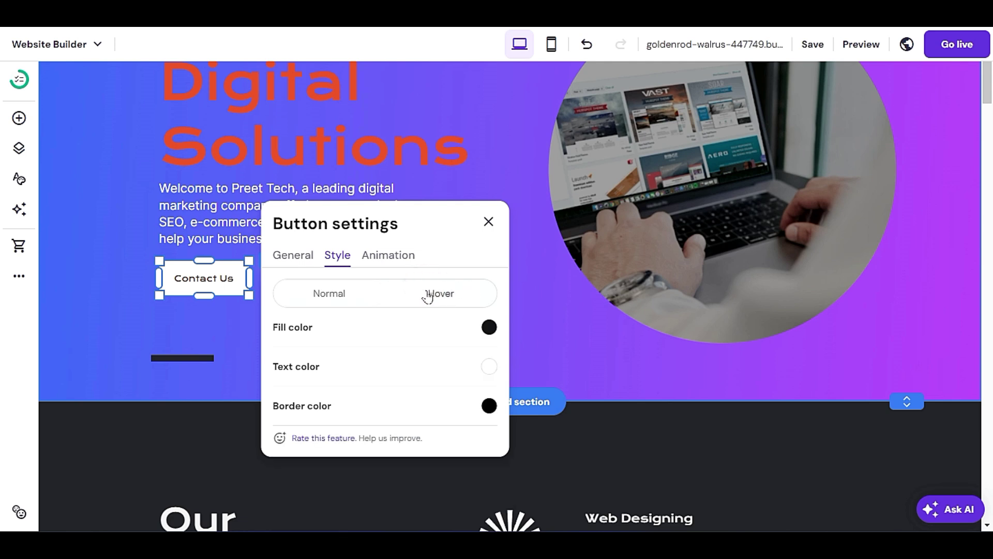
left_click(486, 327)
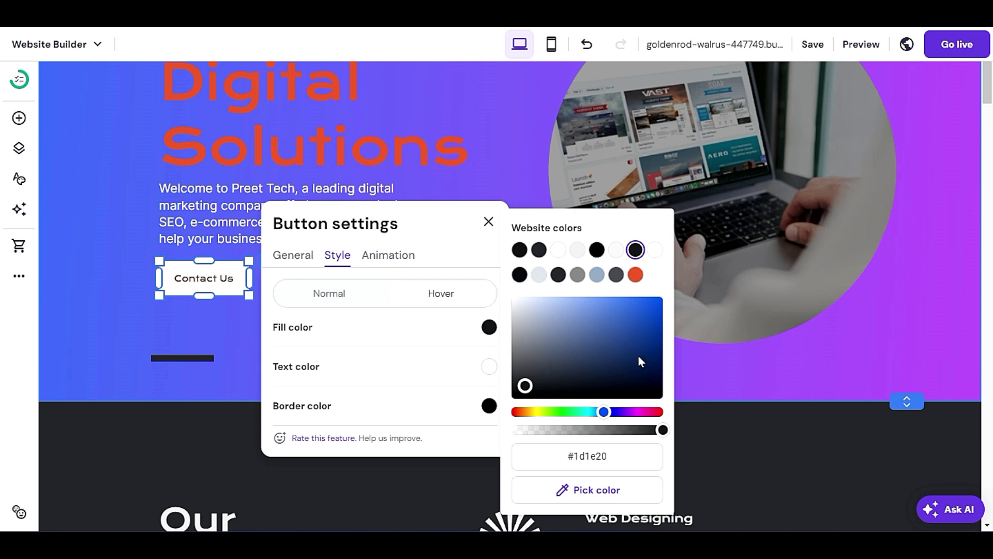
left_click_drag(651, 321, 661, 296)
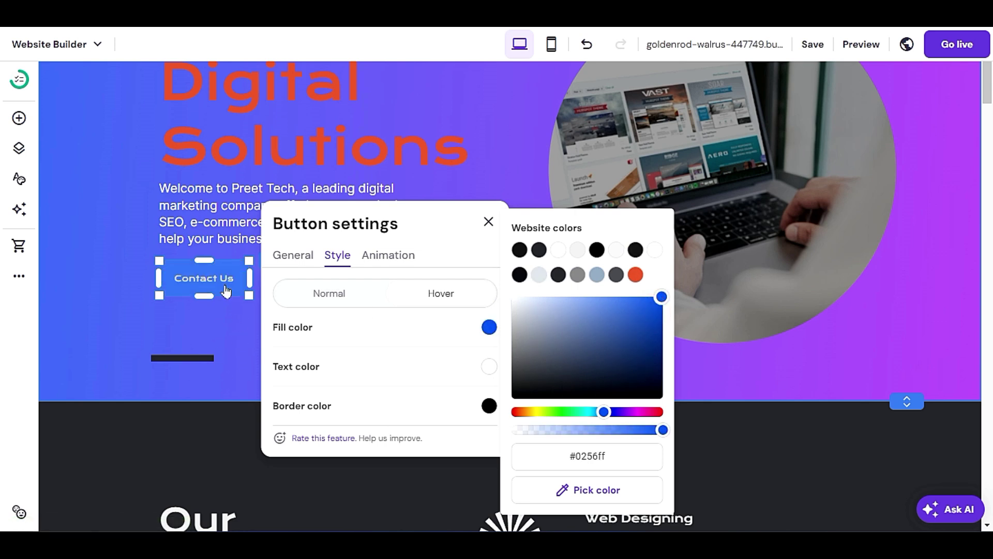
left_click_drag(529, 362, 512, 356)
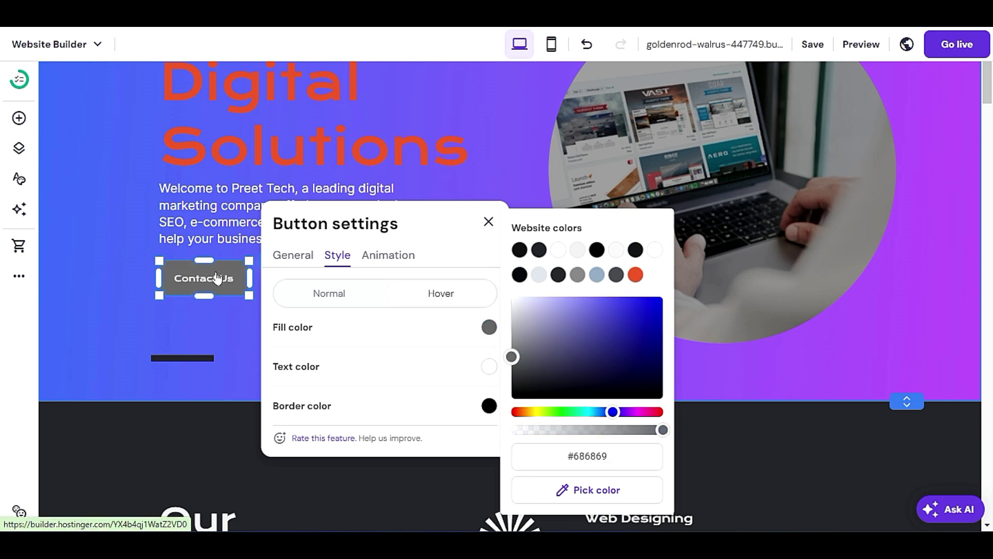
left_click(221, 351)
Review the restyled hero section and the starburst icons in the "Our Services Offered" section
scroll(289, 336, "up", 3)
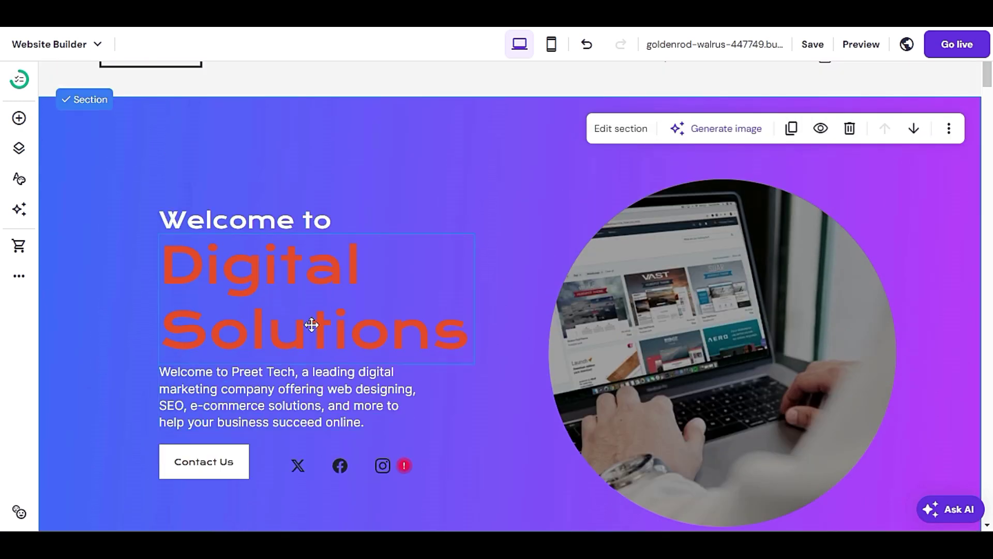
scroll(311, 324, "down", 2)
scroll(314, 361, "up", 2)
scroll(316, 366, "up", 1)
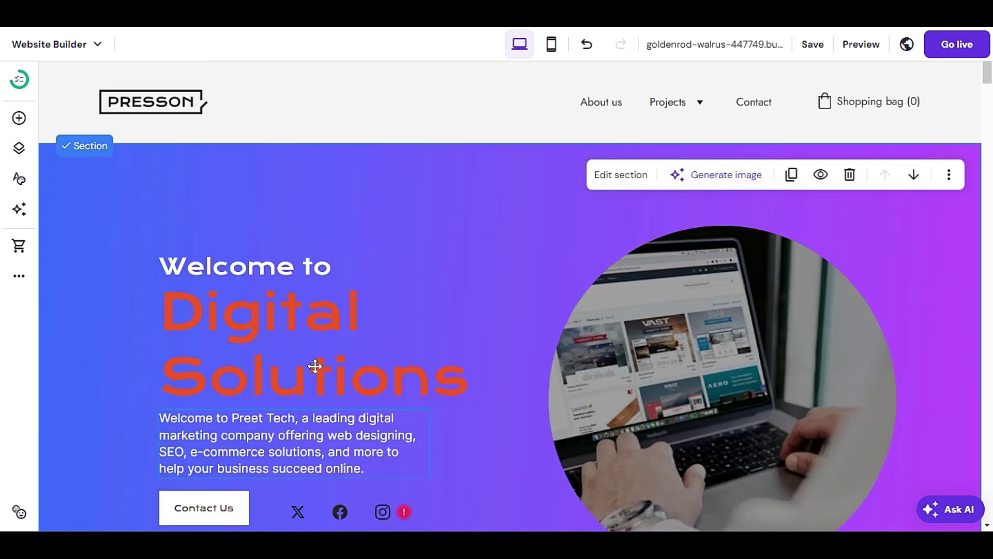
scroll(312, 368, "down", 6)
scroll(309, 366, "down", 2)
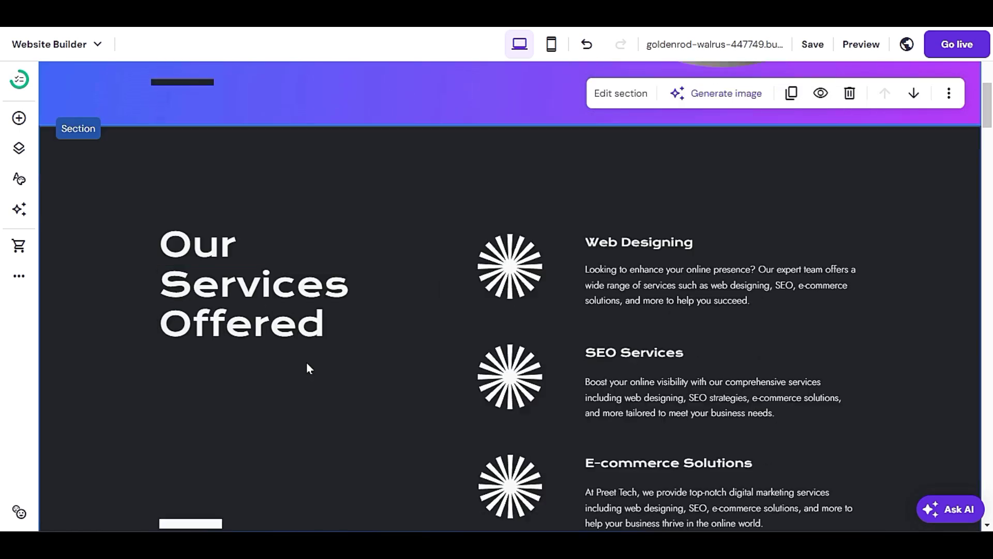
scroll(307, 362, "up", 1)
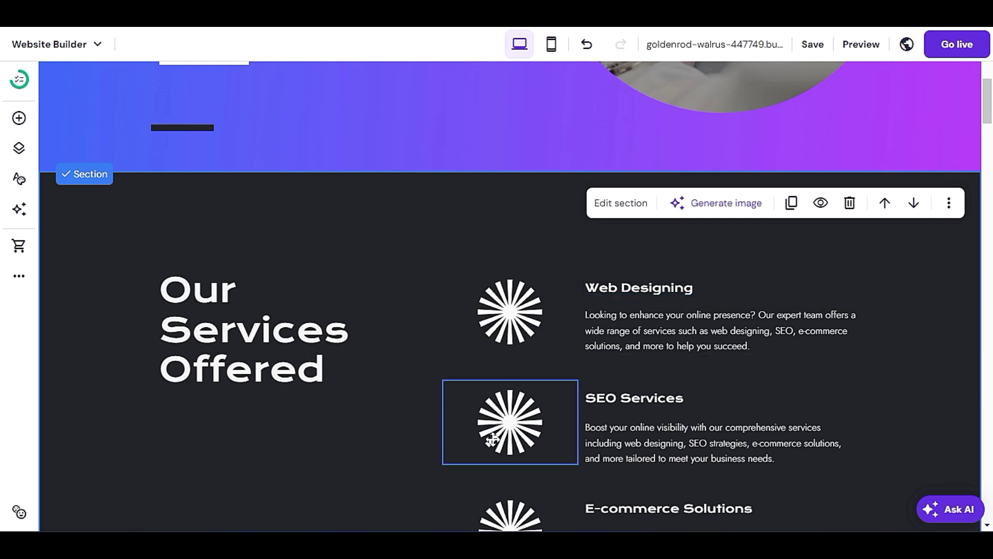
scroll(526, 346, "down", 1)
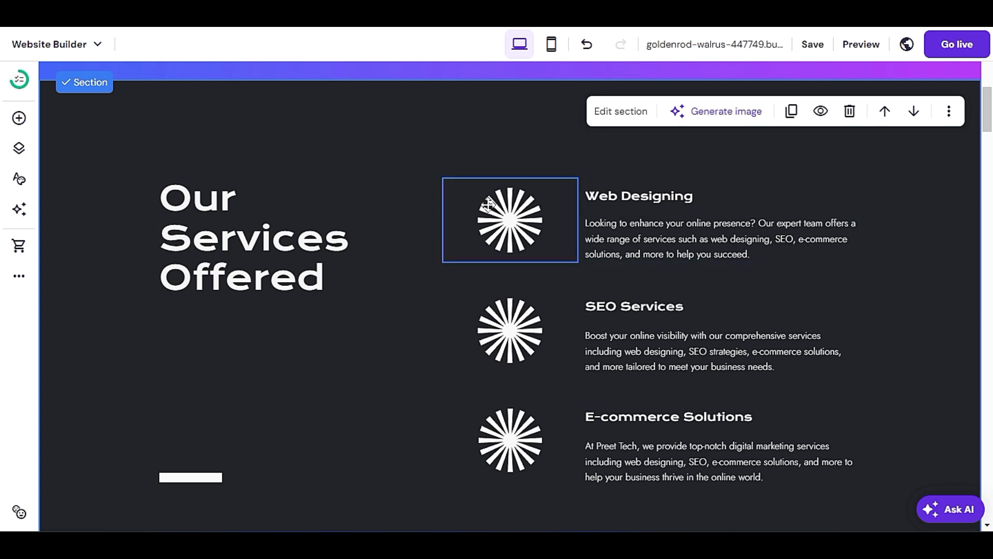
scroll(430, 372, "up", 3)
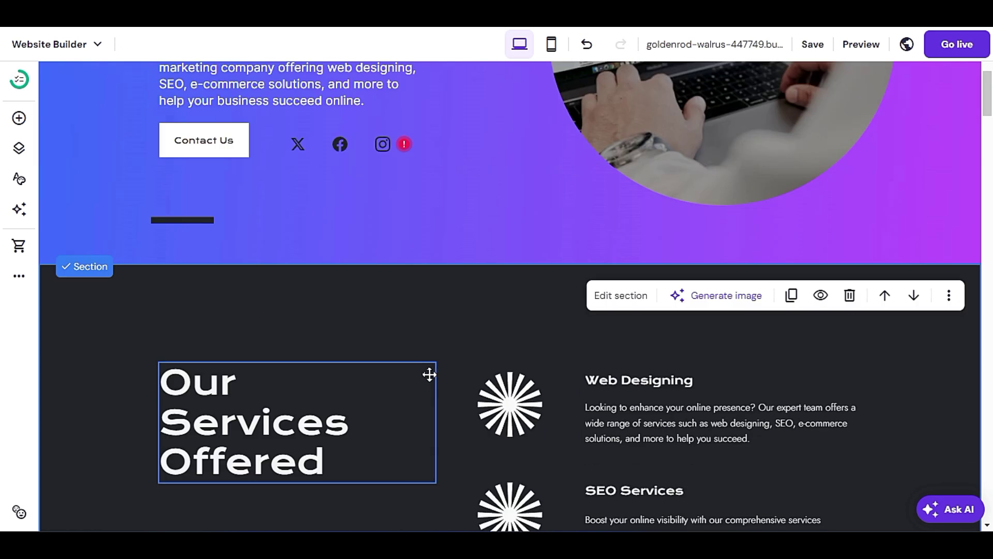
scroll(429, 383, "down", 2)
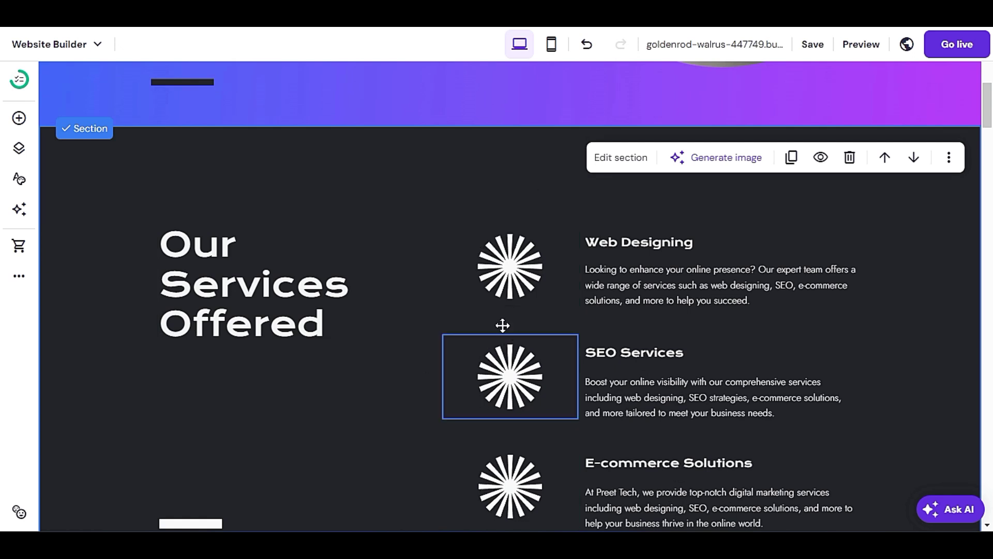
left_click(503, 279)
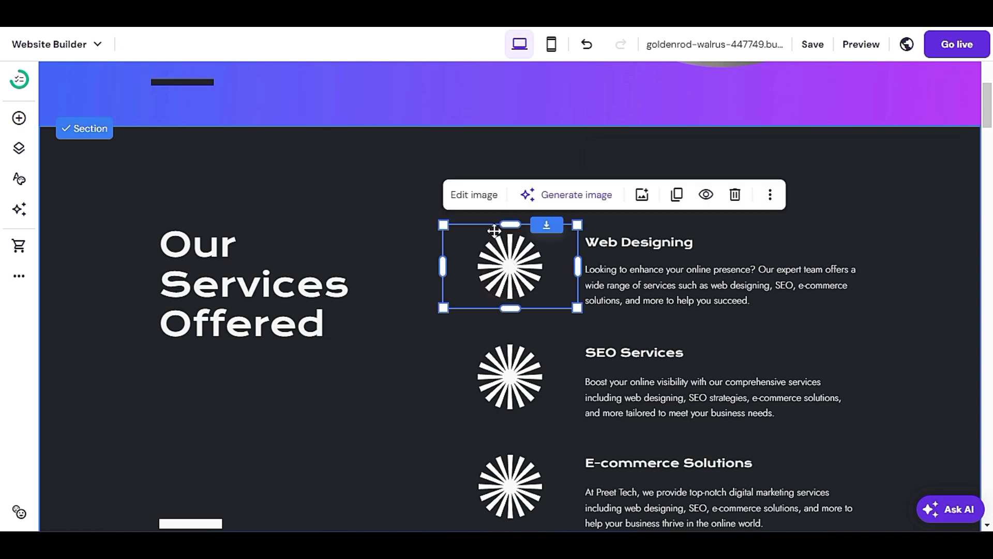
left_click(490, 199)
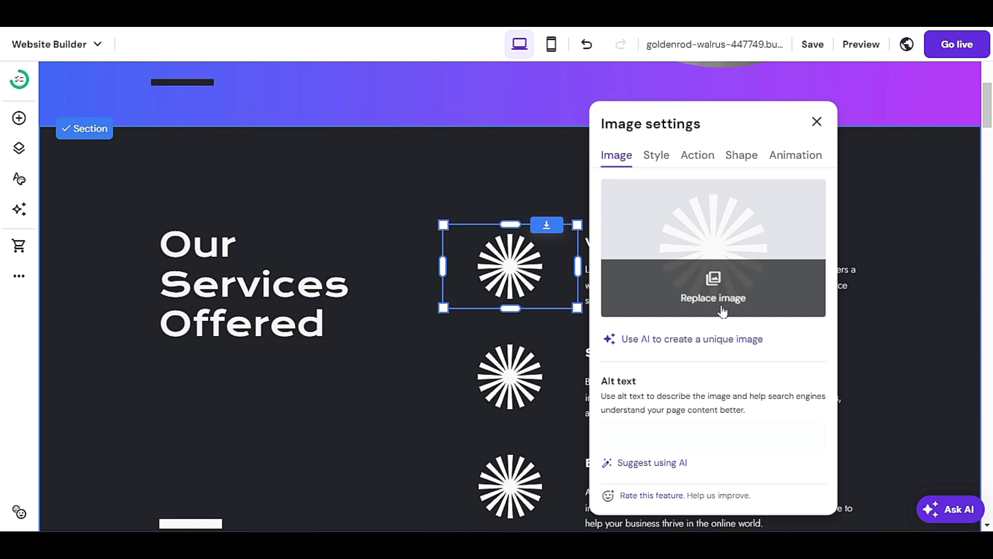
left_click(739, 304)
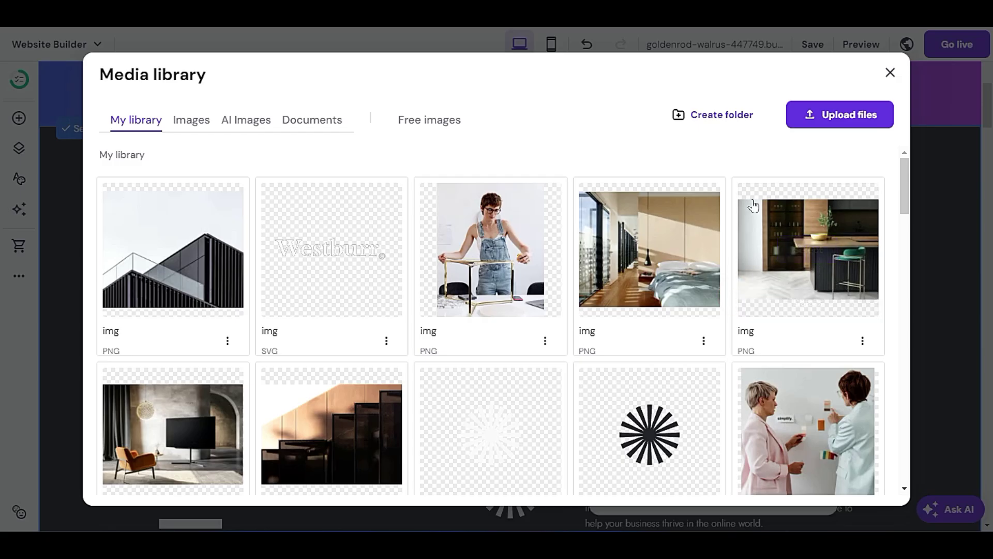
left_click(892, 81)
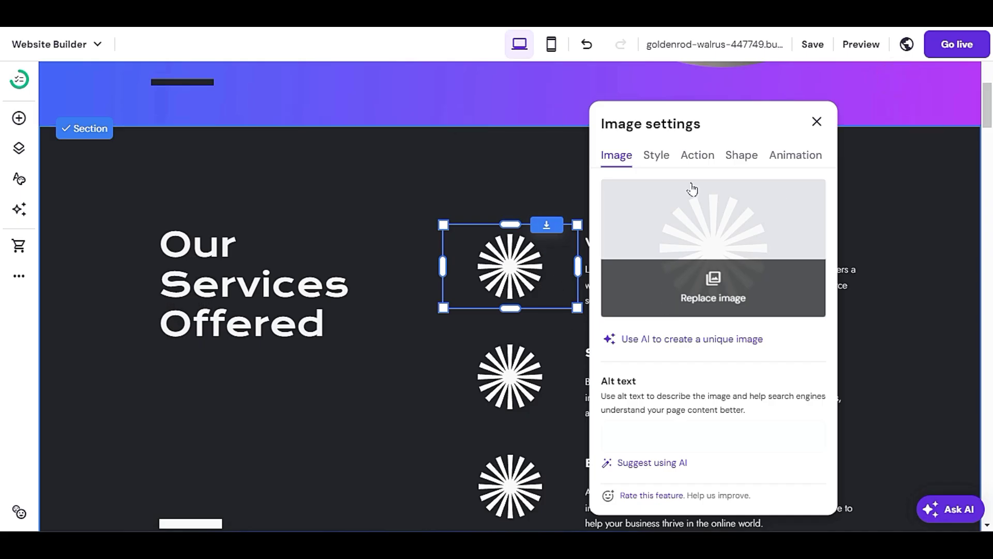
left_click(816, 122)
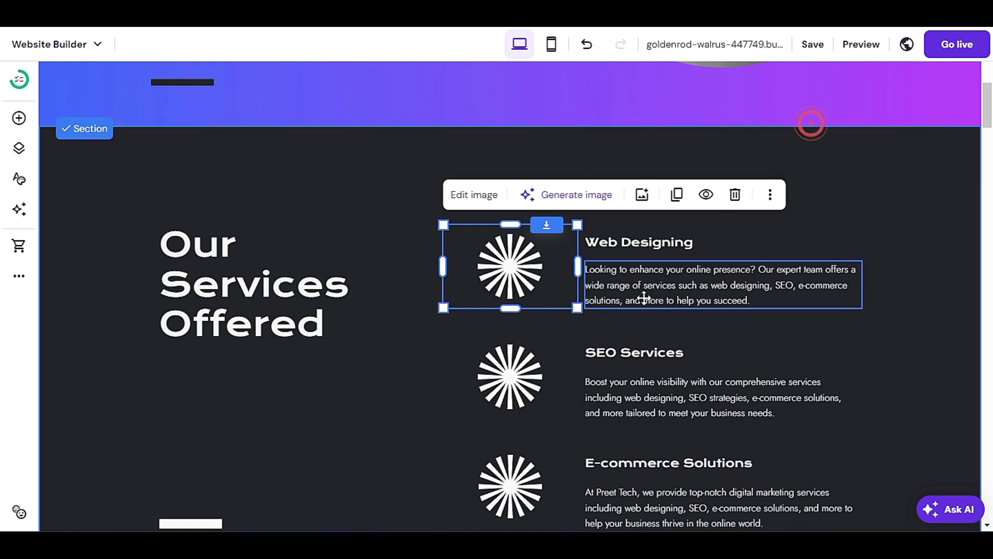
Replace the starburst icon beside "Web Designing" with the free stock photo of a man at an Apple computer, searching for "web design"
left_click(528, 274)
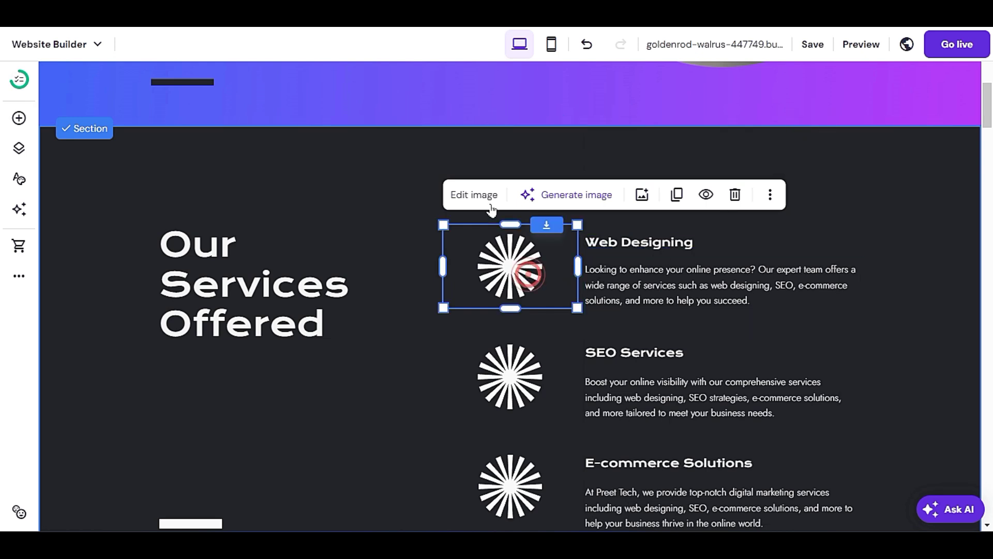
left_click(481, 192)
left_click(703, 298)
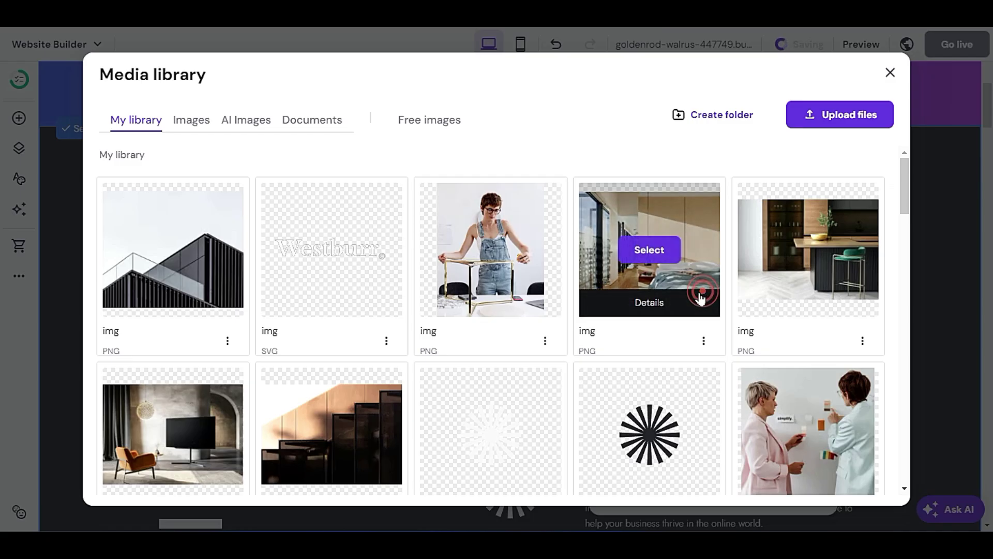
left_click(423, 124)
left_click(372, 176)
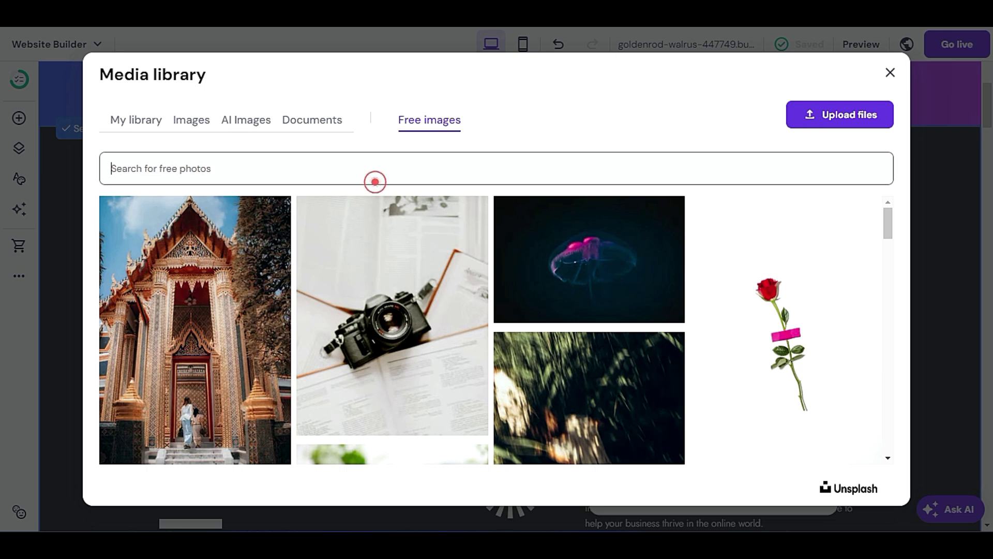
type("web design")
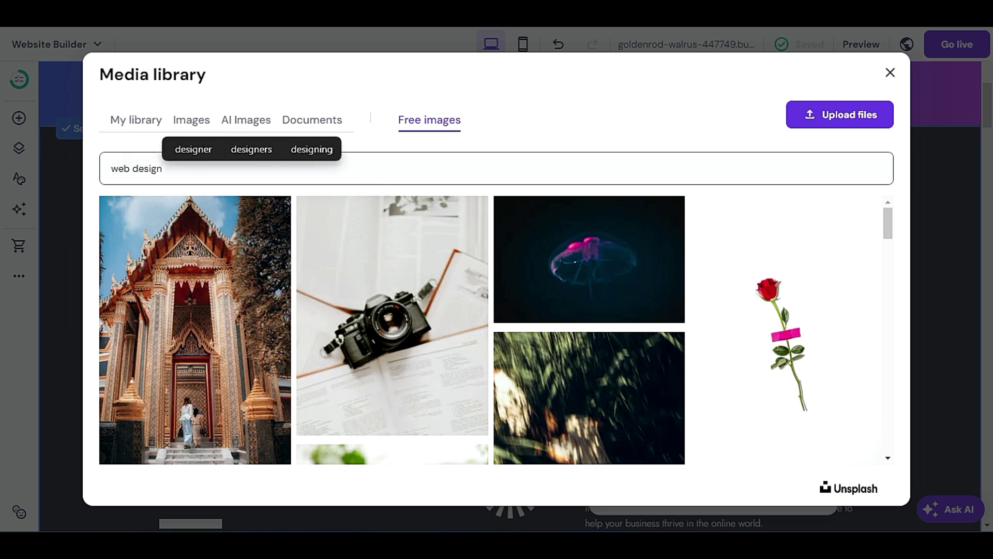
key("Return")
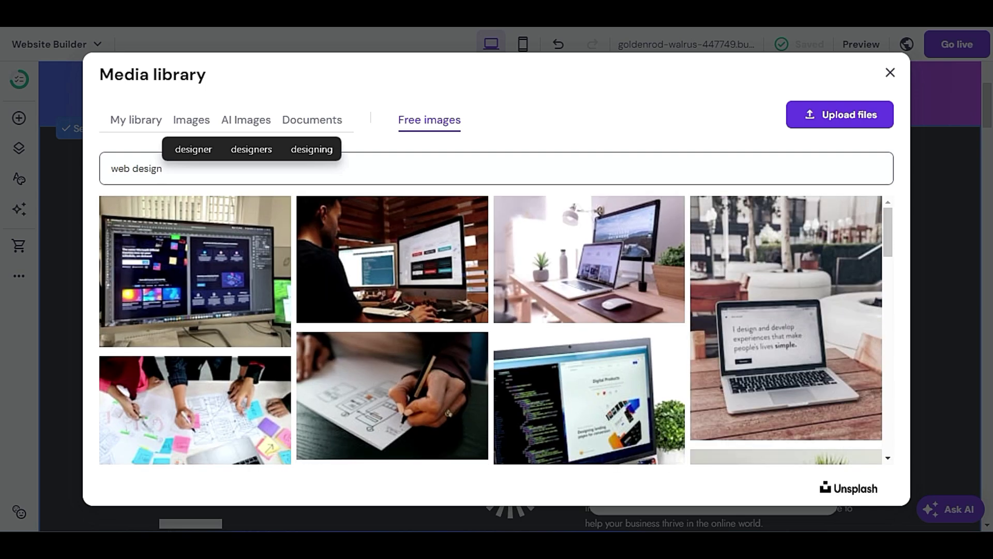
left_click(391, 256)
left_click(828, 481)
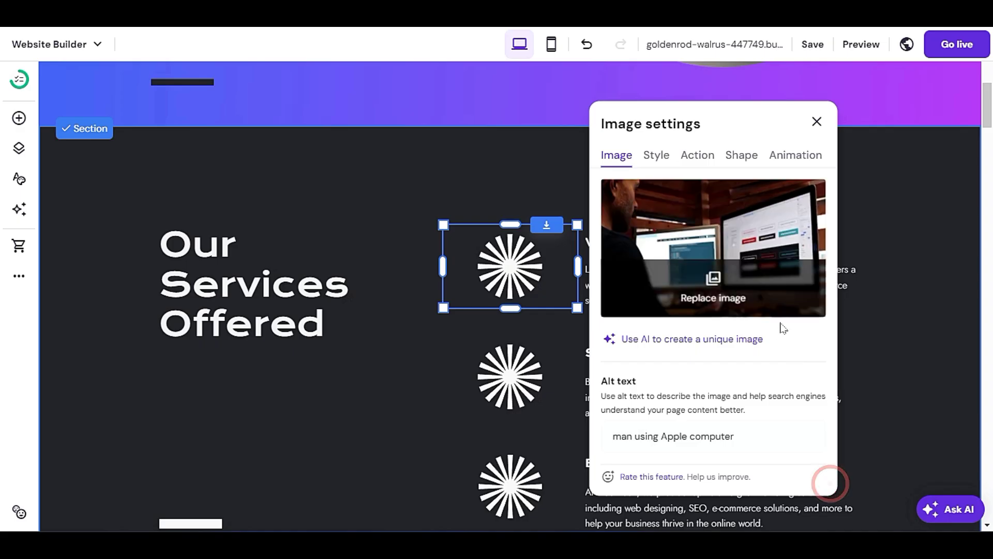
left_click(384, 387)
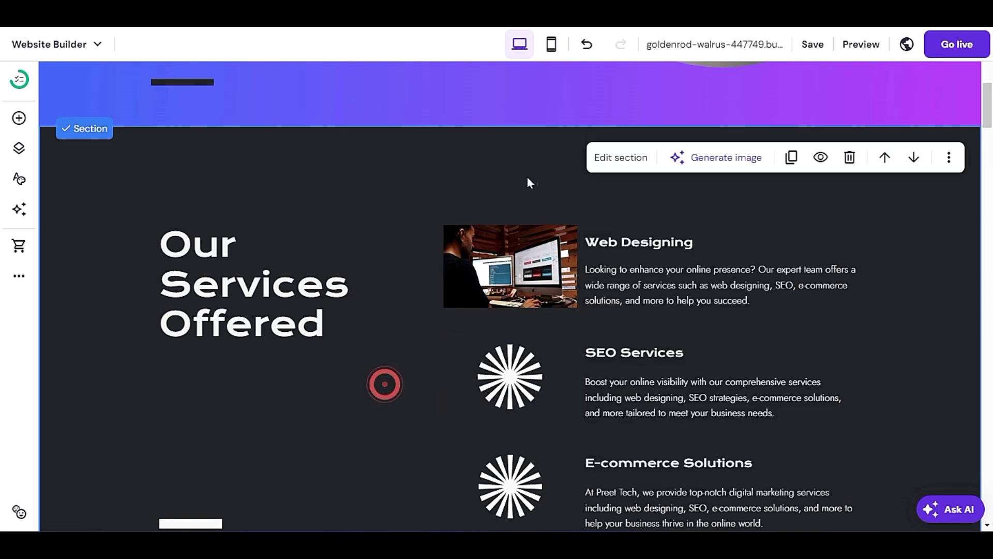
Move the "Web Designing" photo slightly down to align it with its heading and description
mouse_move(507, 264)
left_mouse_down()
mouse_move(492, 264)
mouse_move(512, 268)
mouse_move(496, 278)
mouse_move(467, 272)
mouse_move(512, 269)
mouse_move(511, 282)
mouse_move(510, 272)
left_mouse_up()
left_click(361, 389)
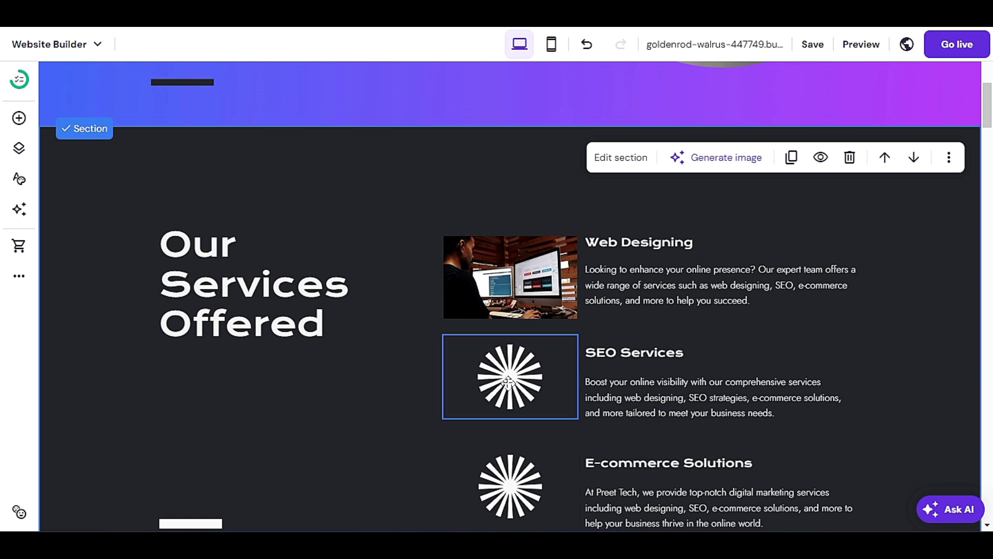
scroll(402, 425, "down", 2)
scroll(402, 425, "up", 2)
Set the "Web Designing" photo's click action to open a link to a page, and check the available link types and pages
left_click(489, 267)
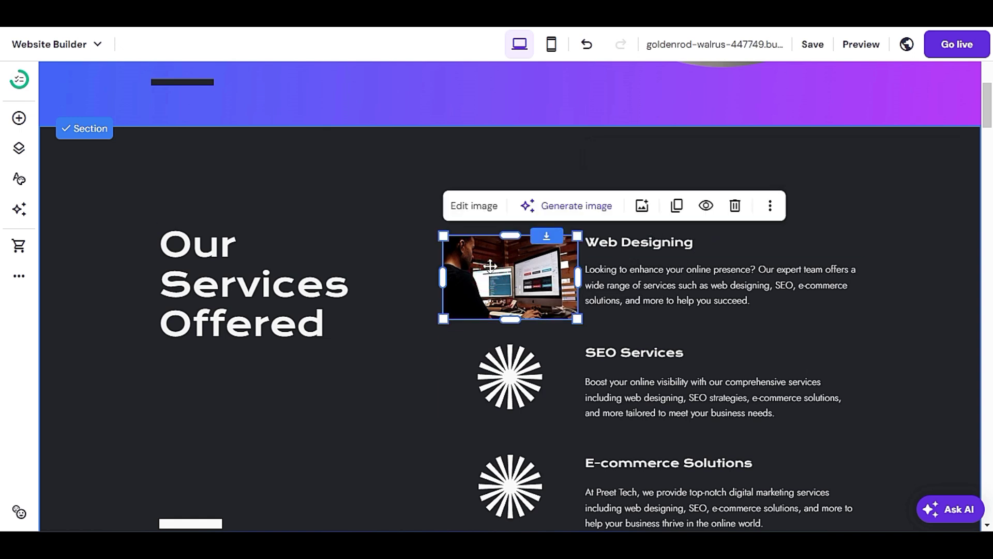
left_click(476, 206)
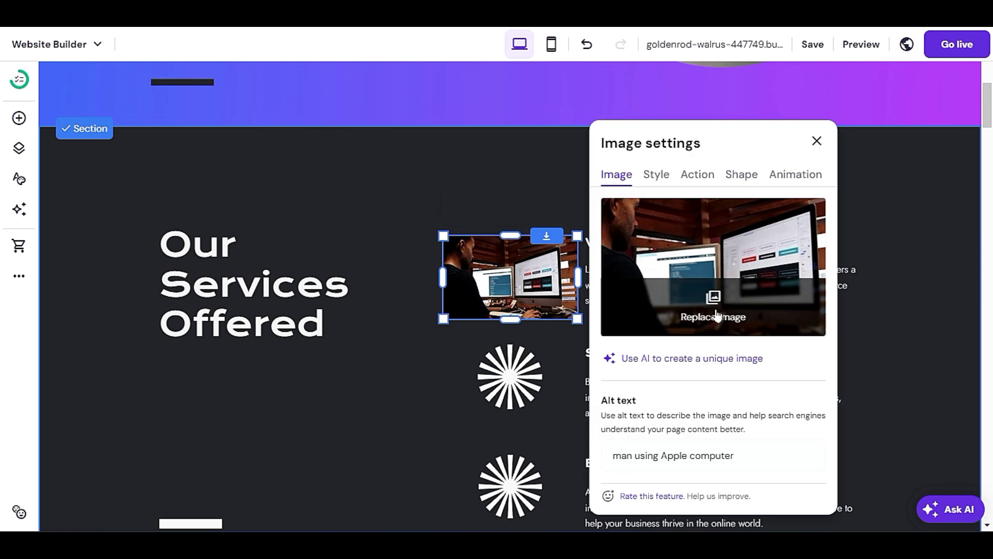
left_click(706, 176)
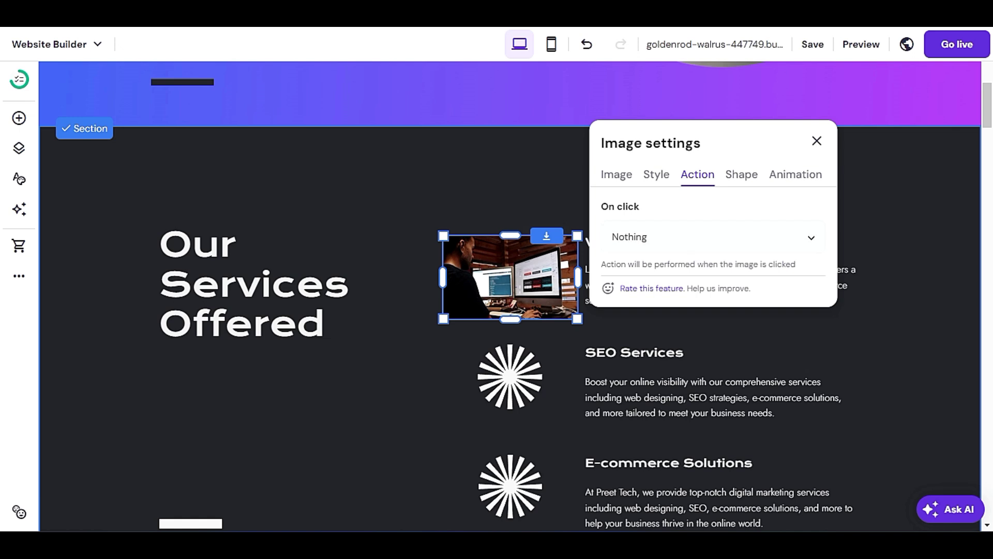
left_click(690, 239)
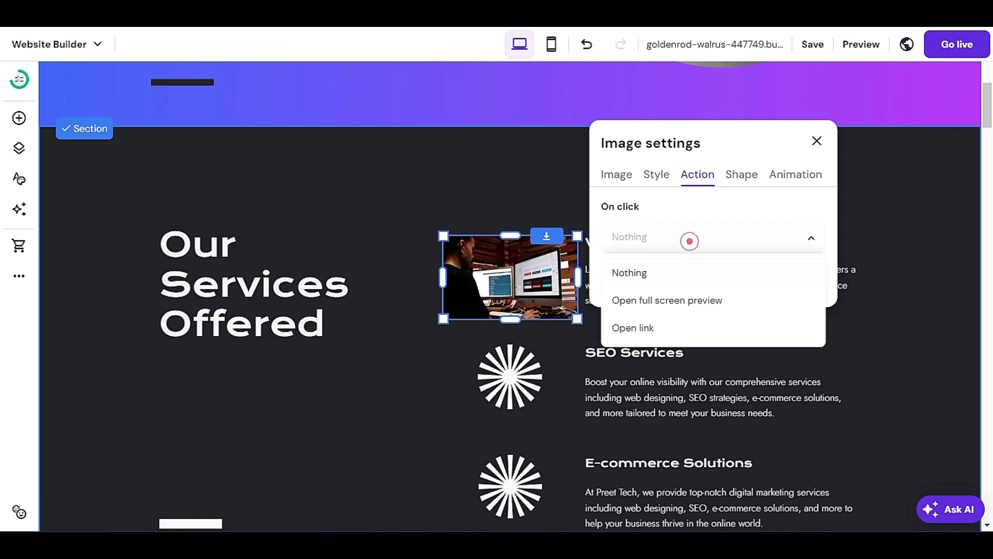
left_click(664, 328)
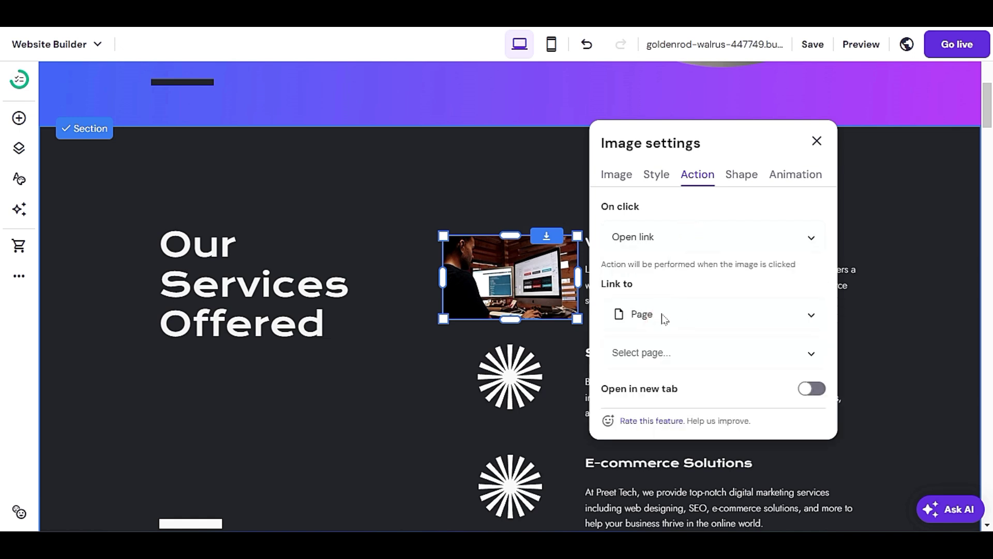
left_click(665, 317)
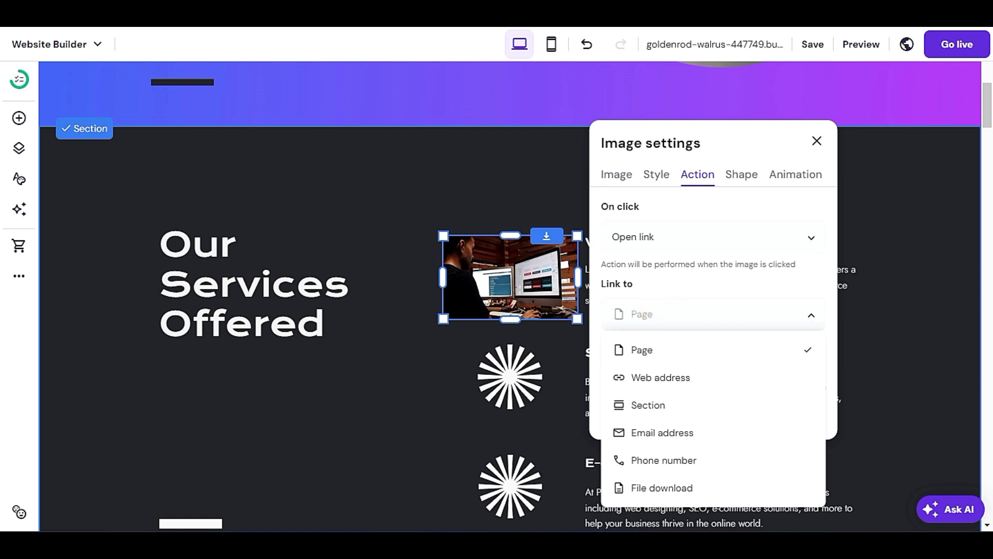
left_click(688, 288)
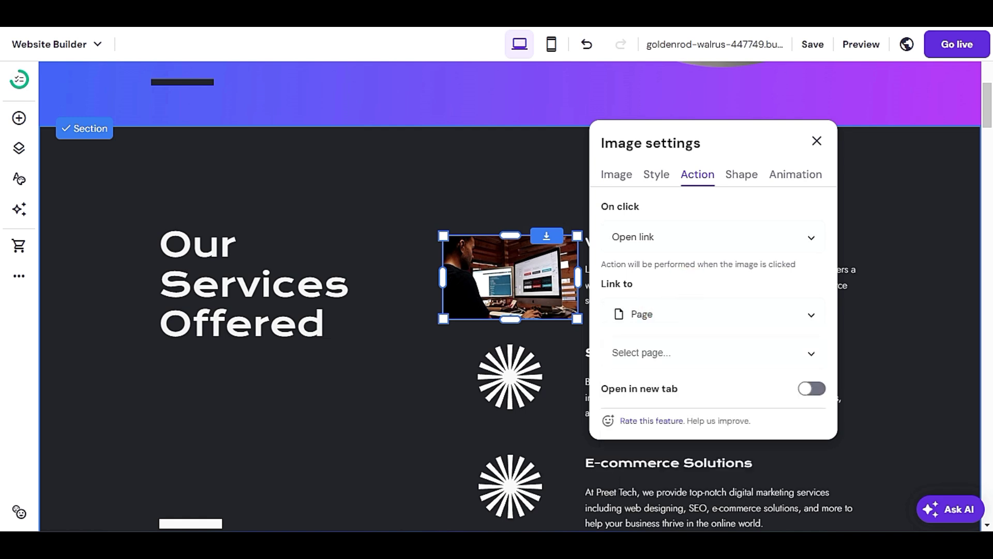
left_click(681, 359)
scroll(688, 463, "down", 4)
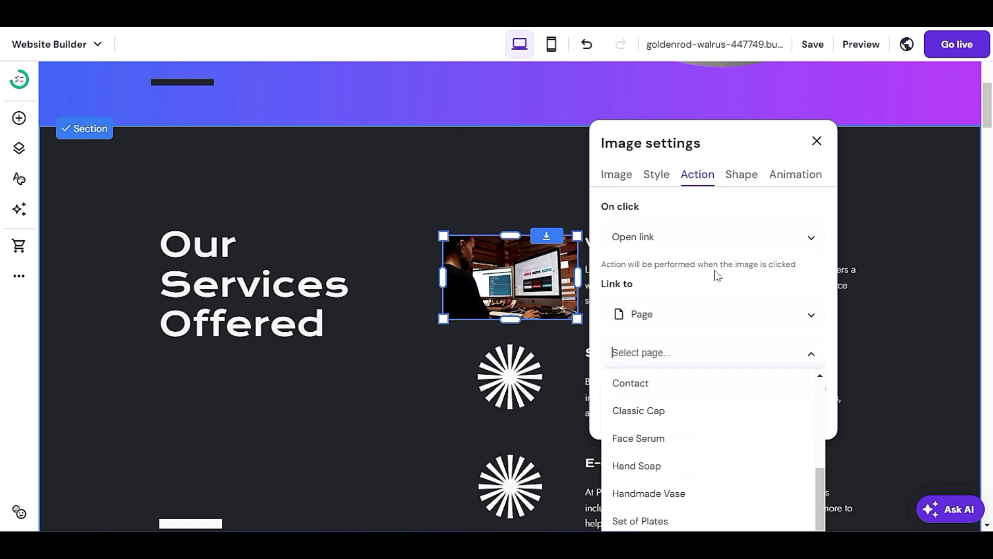
left_click(719, 290)
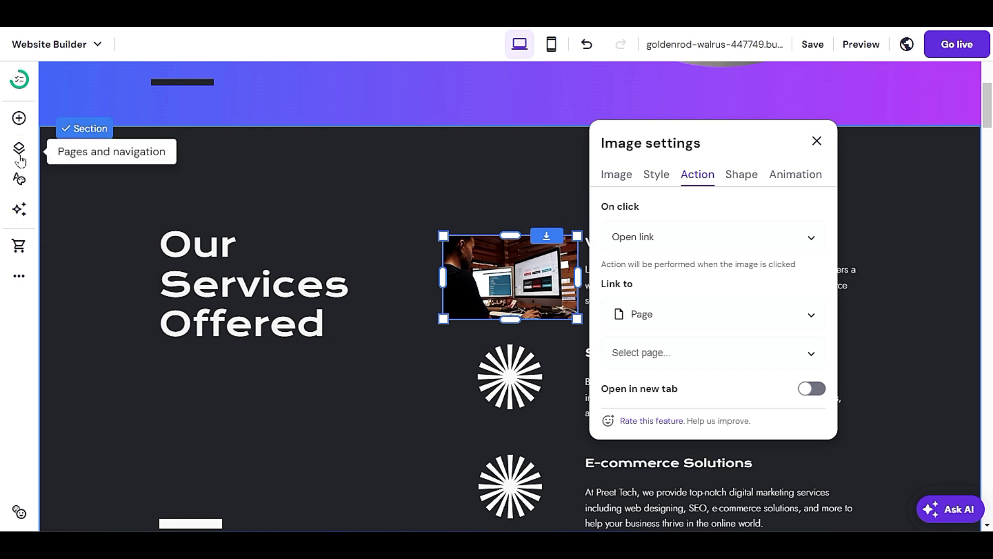
Review the website's existing pages in the main navigation and those hidden from navigation
left_click(19, 150)
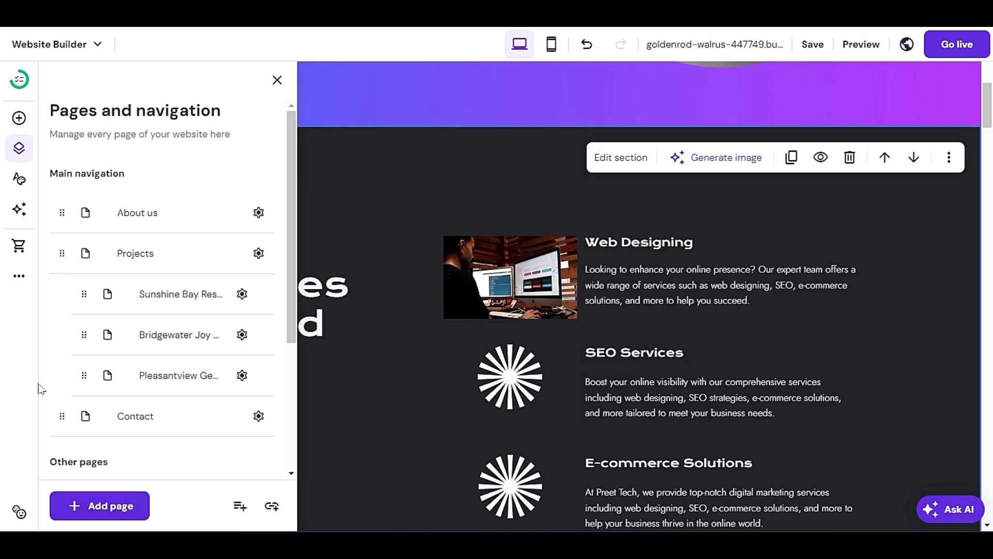
scroll(80, 410, "down", 2)
scroll(80, 410, "down", 2)
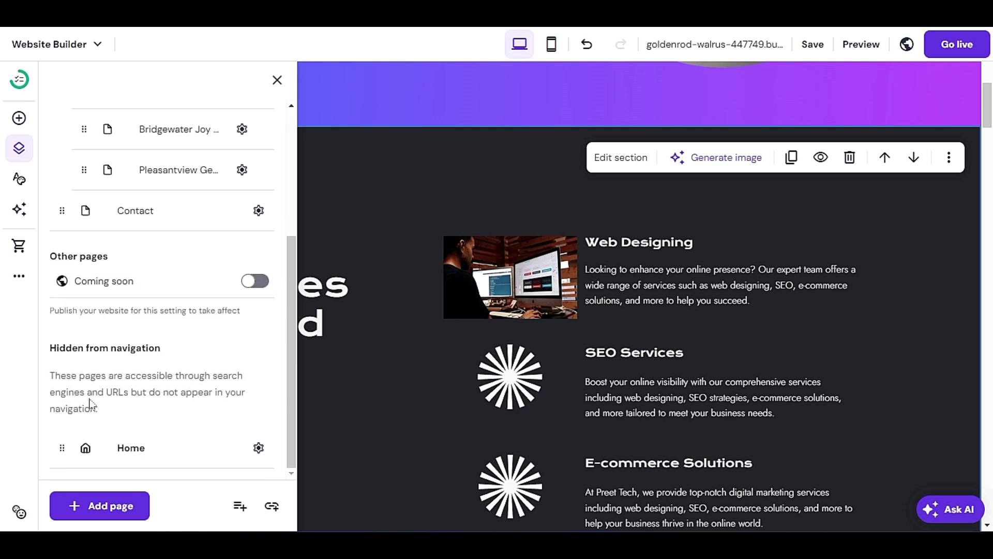
scroll(89, 404, "up", 4)
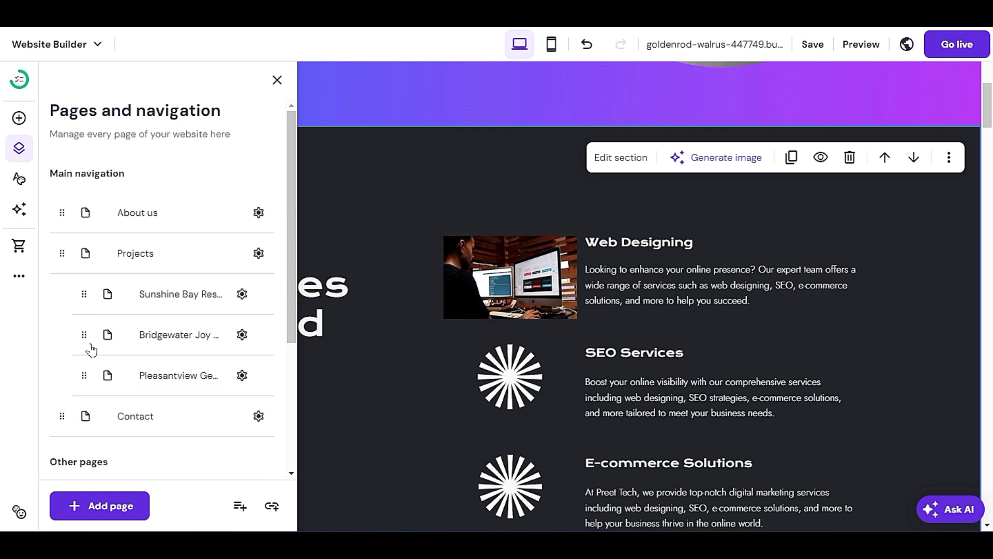
Examine the page templates offered for a new page, including the Services layouts
left_click(80, 504)
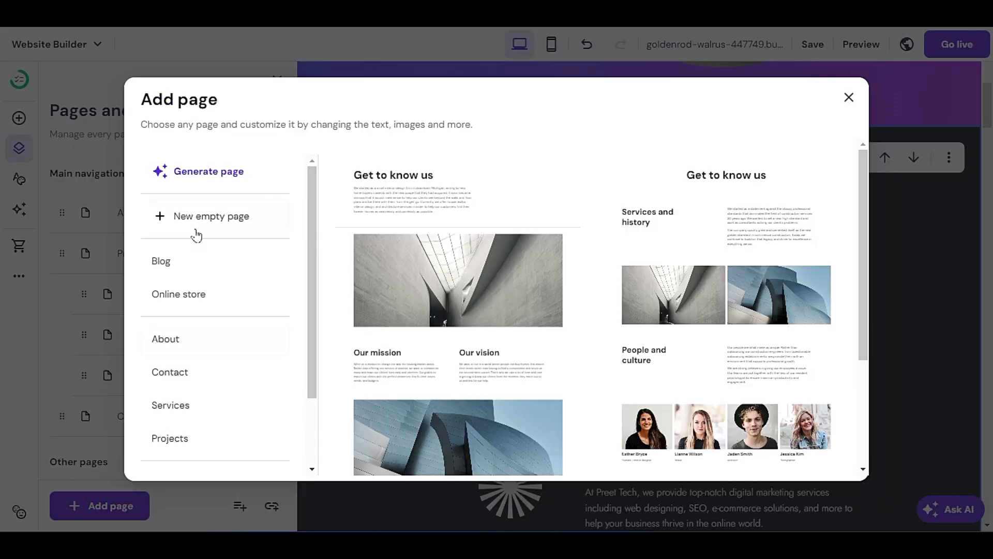
scroll(225, 393, "down", 1)
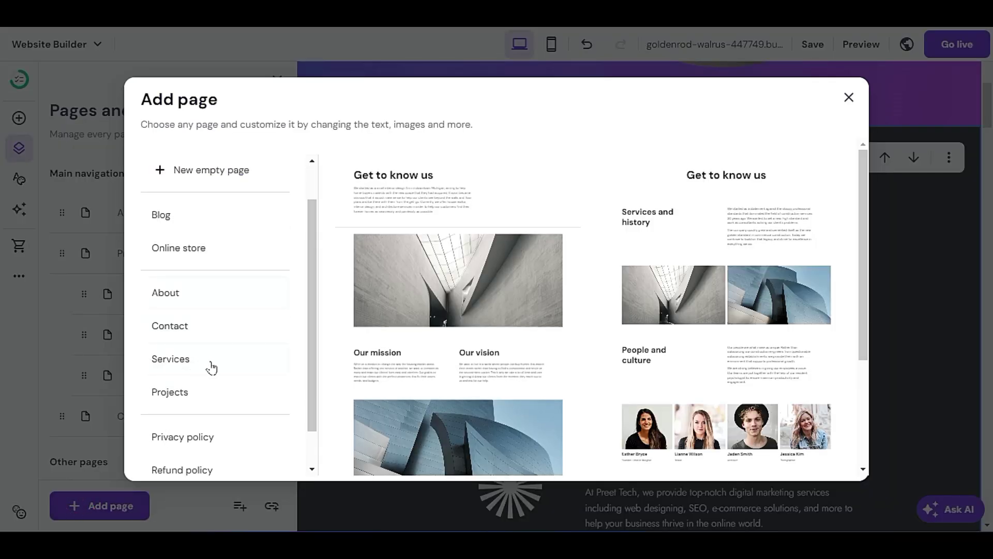
scroll(197, 342, "down", 1)
scroll(205, 369, "up", 1)
scroll(197, 331, "down", 1)
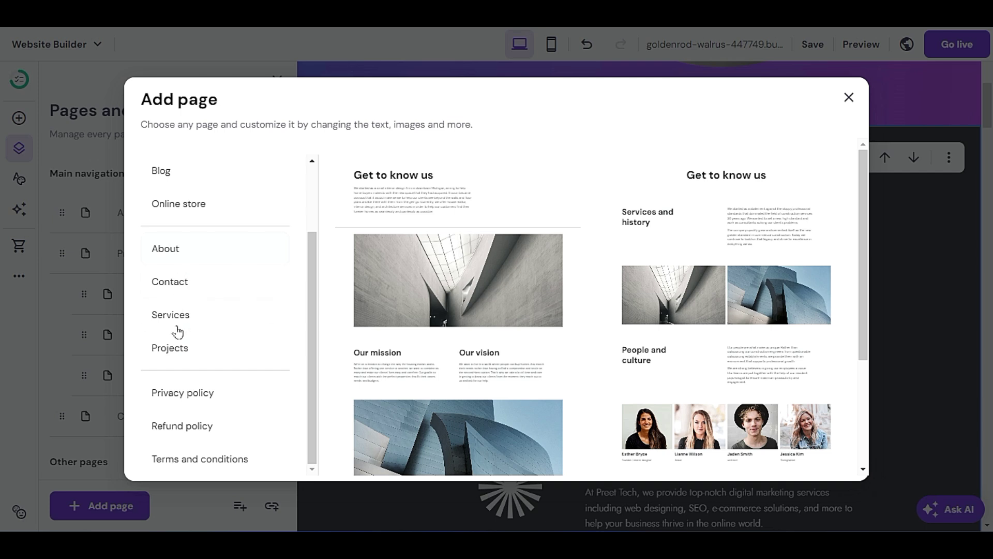
left_click(178, 324)
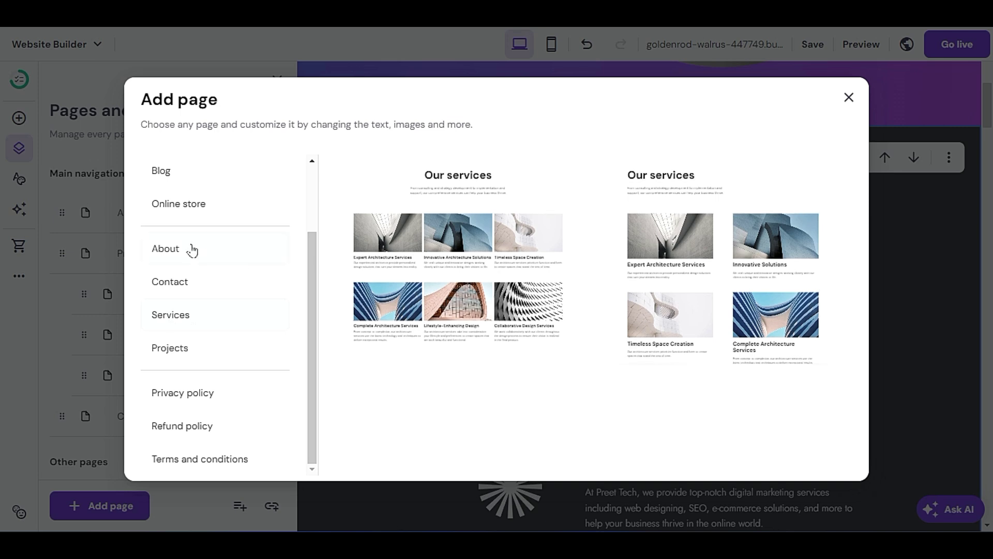
scroll(222, 421, "up", 3)
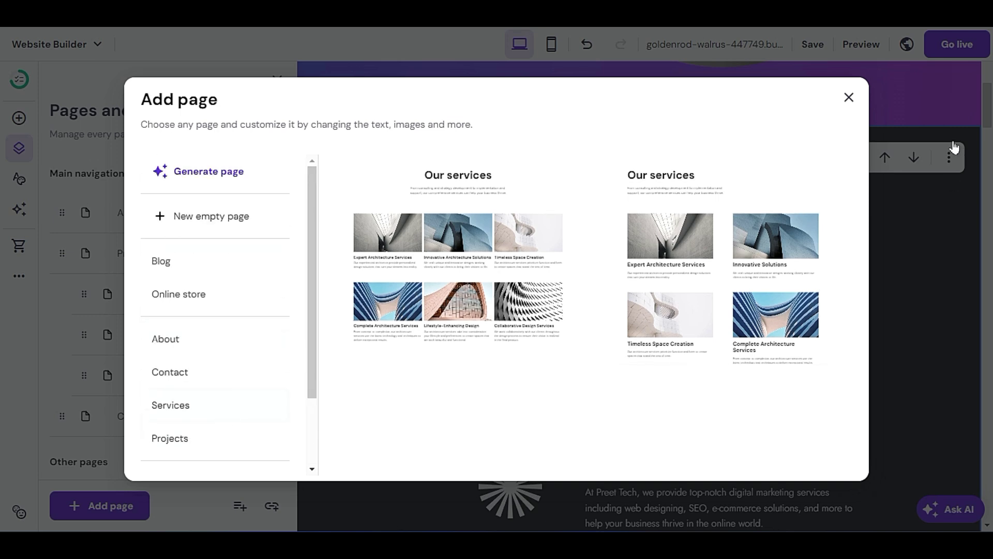
left_click(848, 97)
Add a new Services page using the "Our services" layout with six services in three columns
left_click(79, 505)
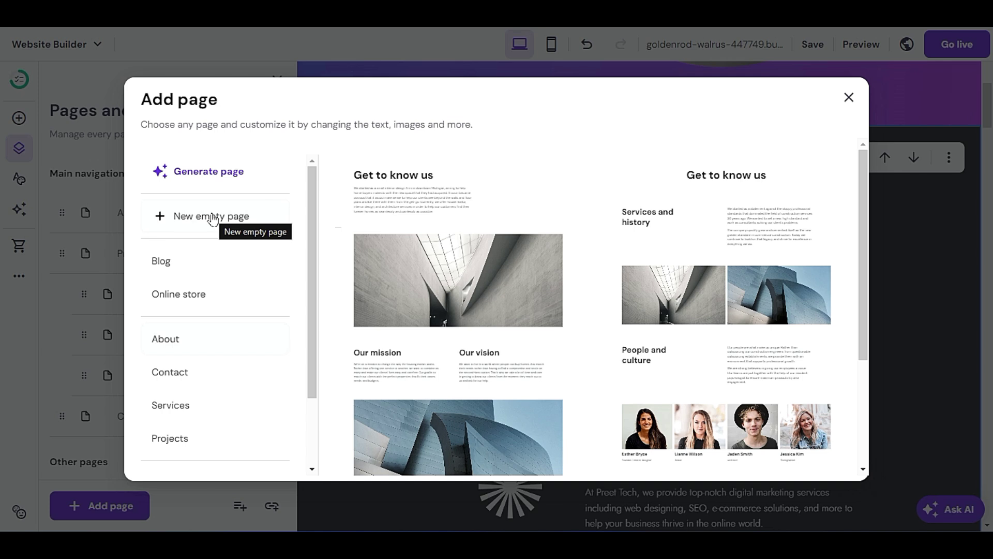
left_click(175, 404)
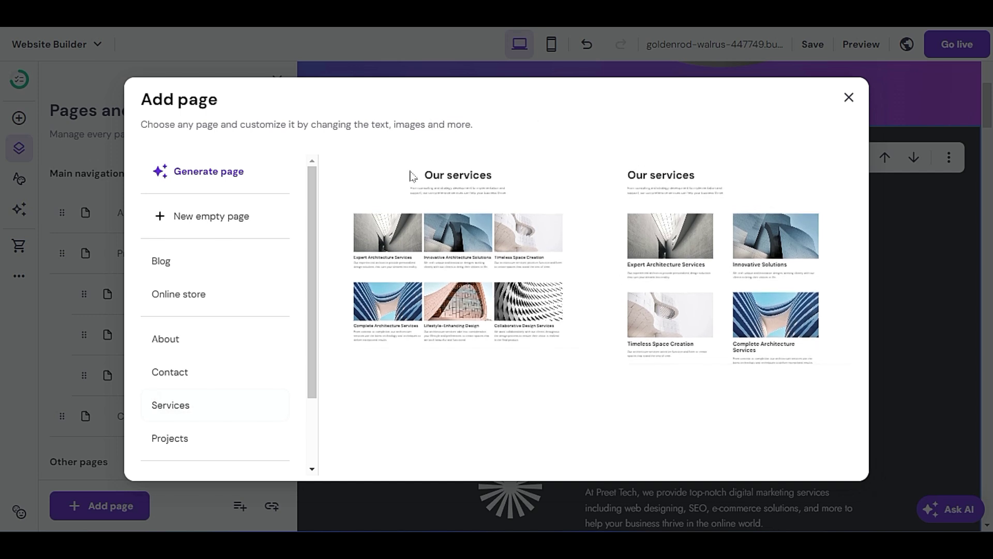
left_click(503, 231)
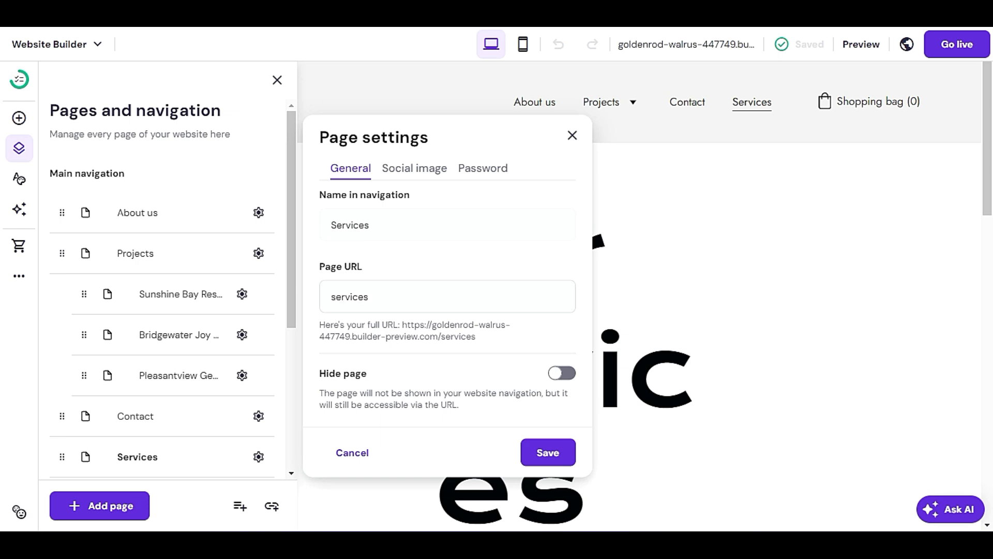
Review the Services page's settings, including its page URL and social image options, and leave them
left_click(411, 295)
double_click(410, 296)
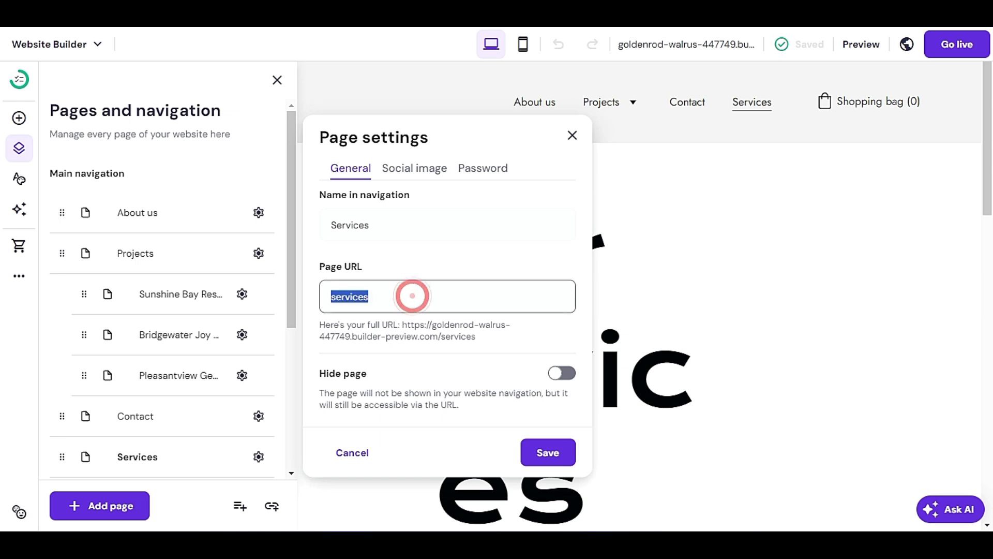
left_click(445, 299)
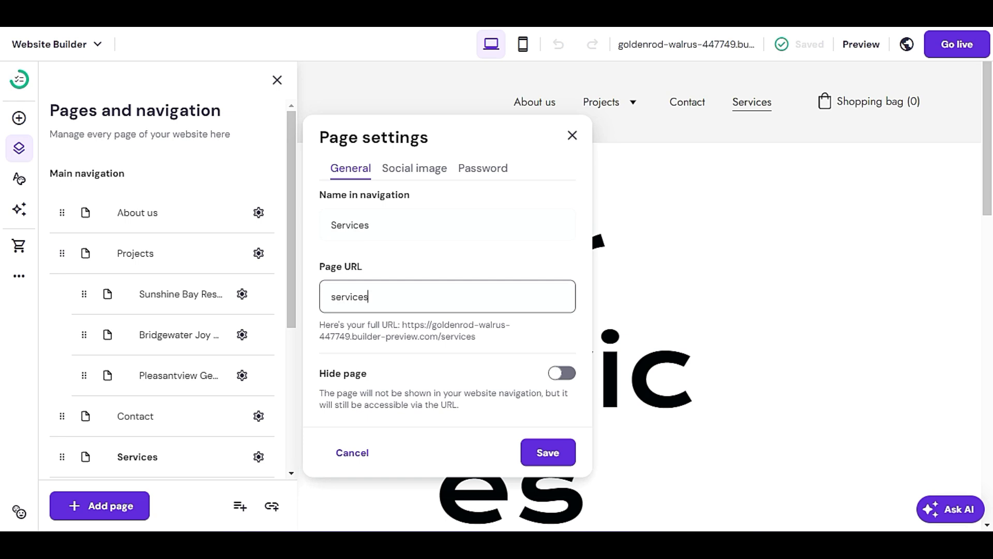
left_click(422, 174)
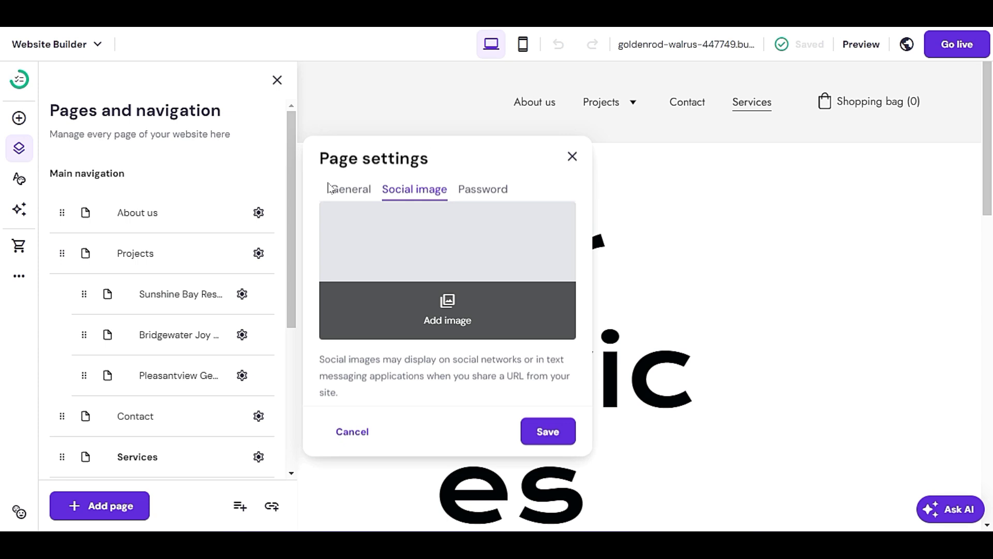
left_click(345, 190)
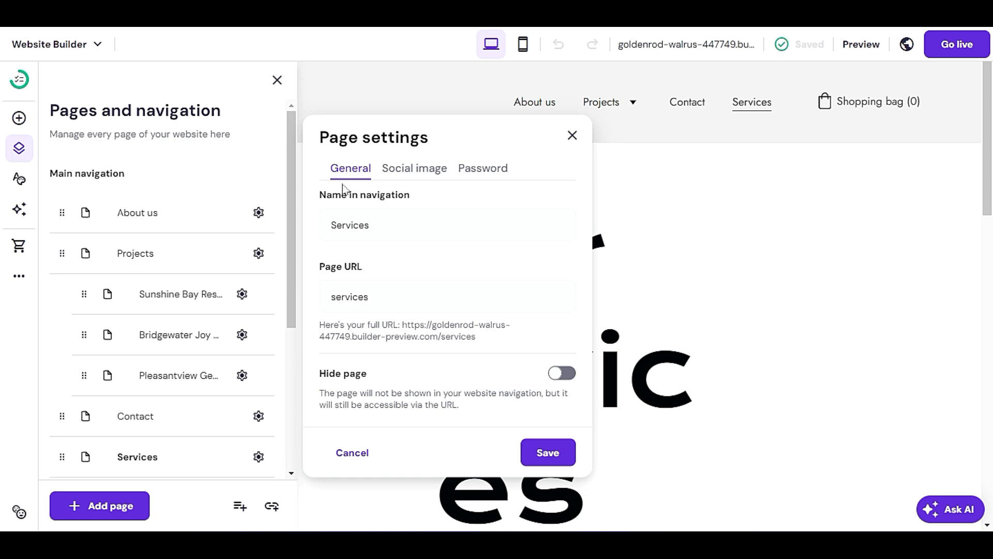
left_click(414, 168)
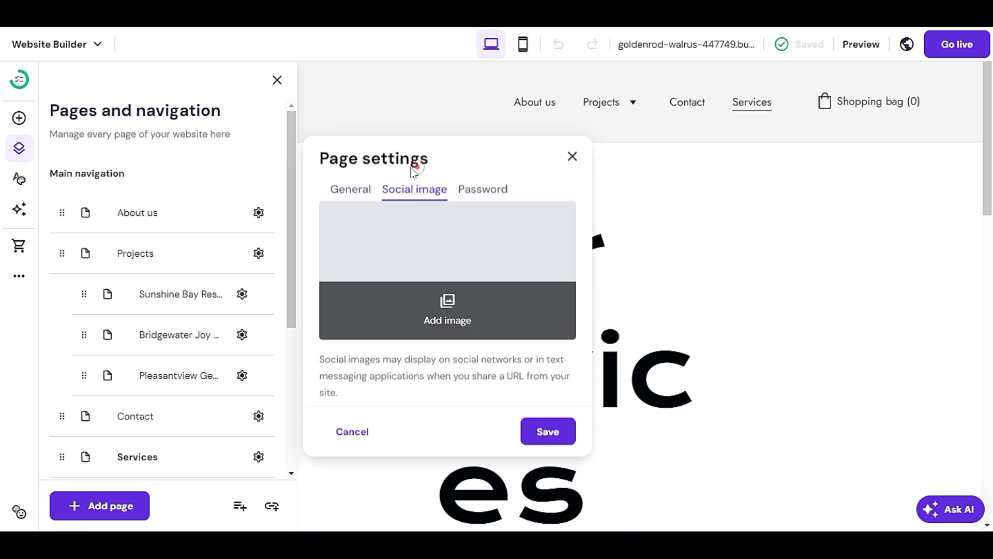
left_click(358, 192)
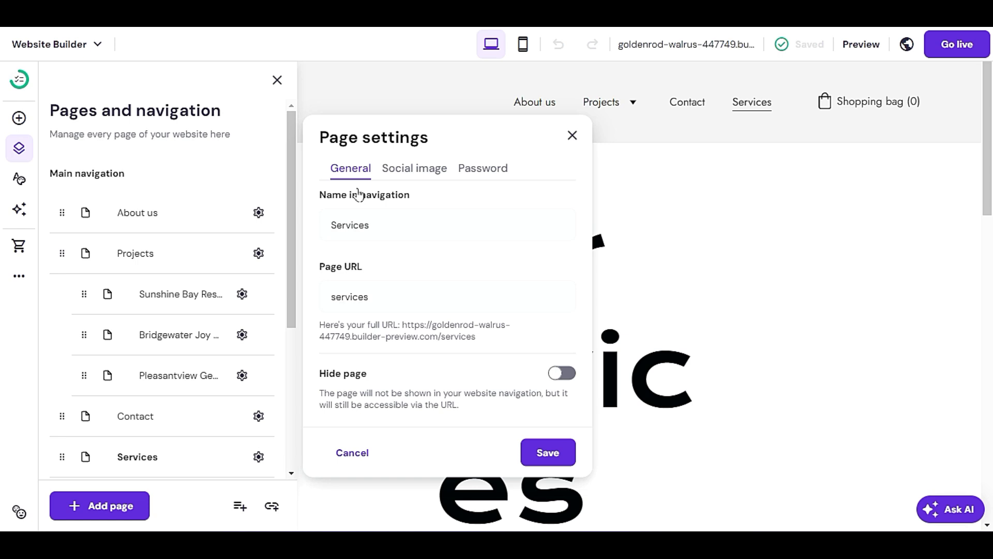
left_click(400, 170)
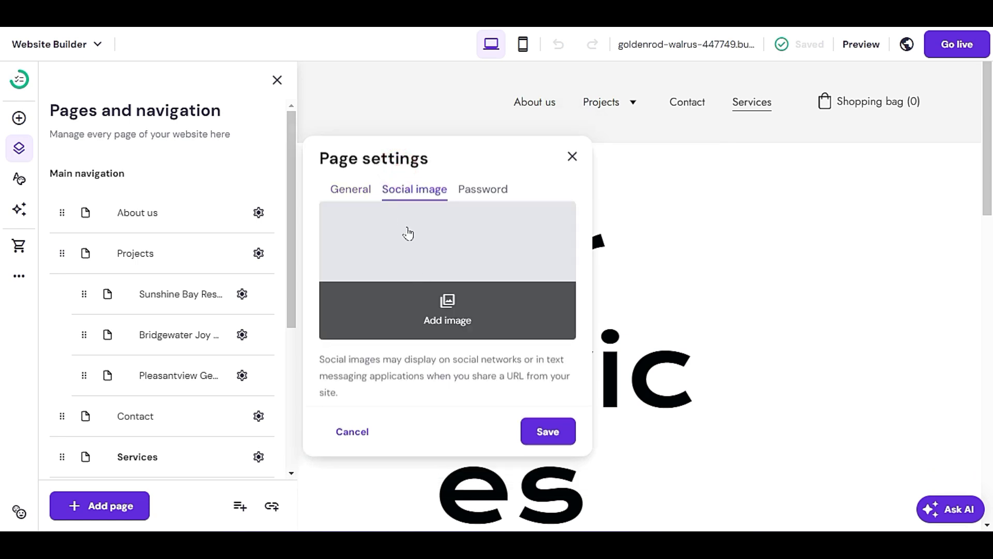
left_click(360, 191)
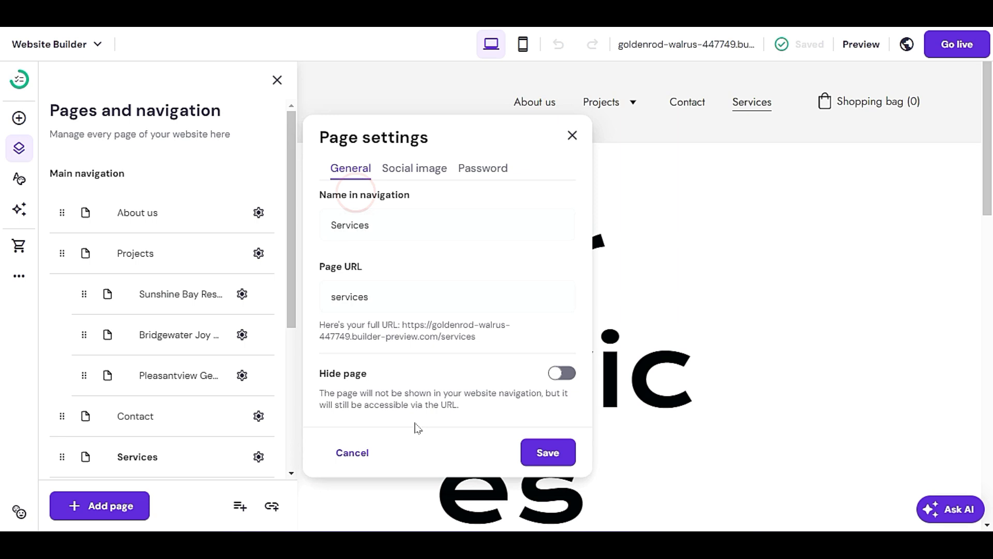
left_click(388, 297)
left_click_drag(401, 297, 307, 300)
key("Escape")
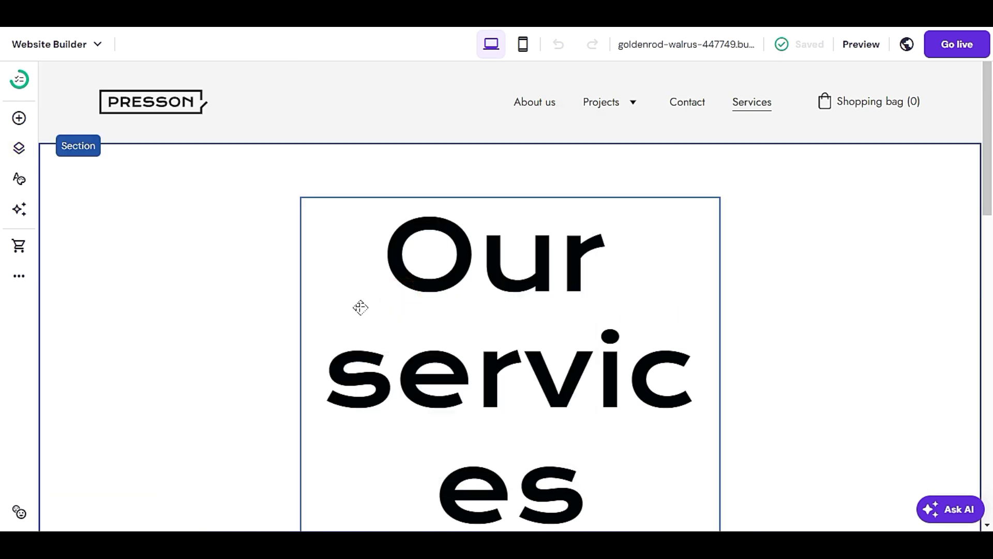
Look through the new Services page, from its heading and navigation link to the service photos and descriptions
scroll(269, 246, "down", 10)
scroll(302, 259, "up", 7)
scroll(302, 256, "up", 5)
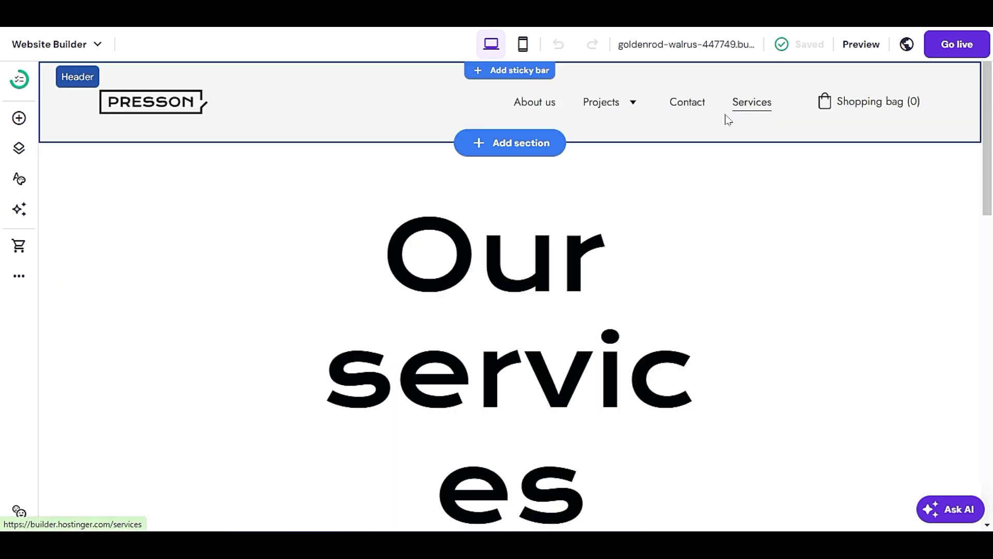
left_click(764, 107)
mouse_move(632, 112)
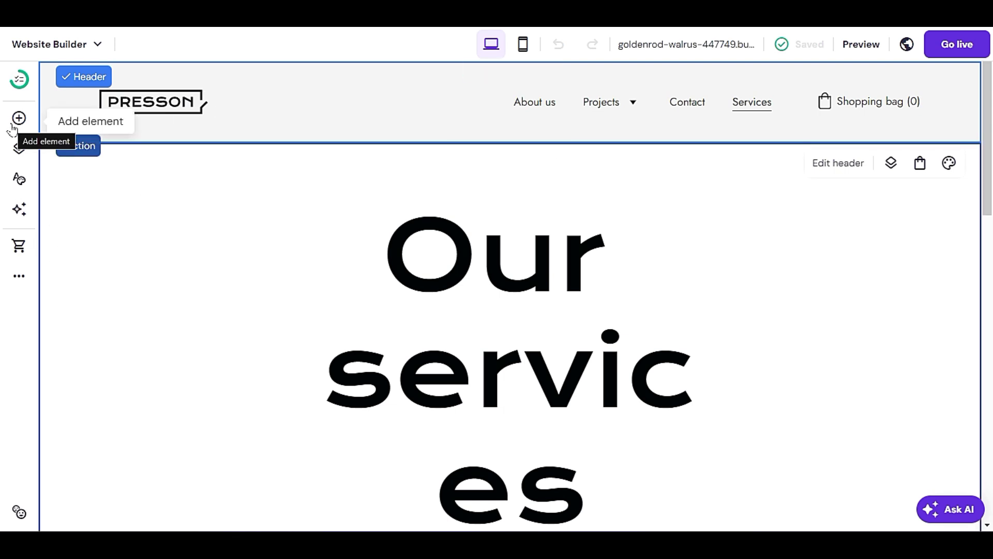
scroll(278, 290, "down", 10)
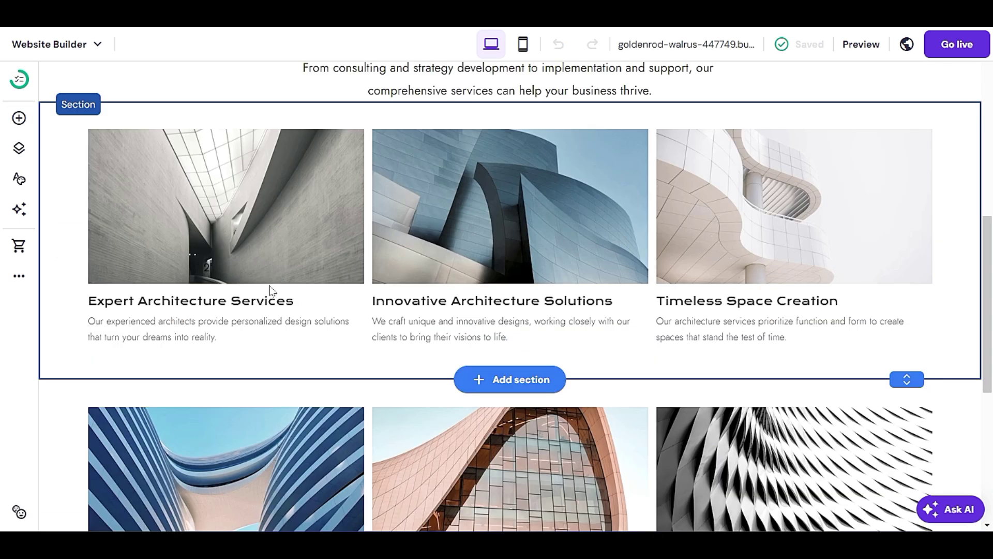
Browse the website's Projects page, its three subpages, and the Contact, Services and About us pages
left_click(19, 149)
scroll(167, 383, "down", 3)
scroll(169, 391, "up", 1)
scroll(169, 390, "up", 2)
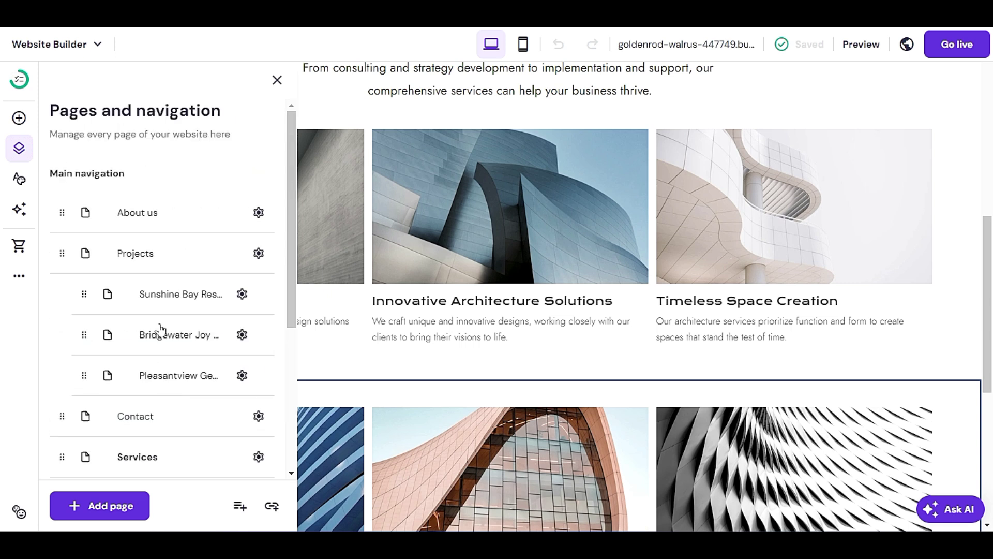
left_click(149, 251)
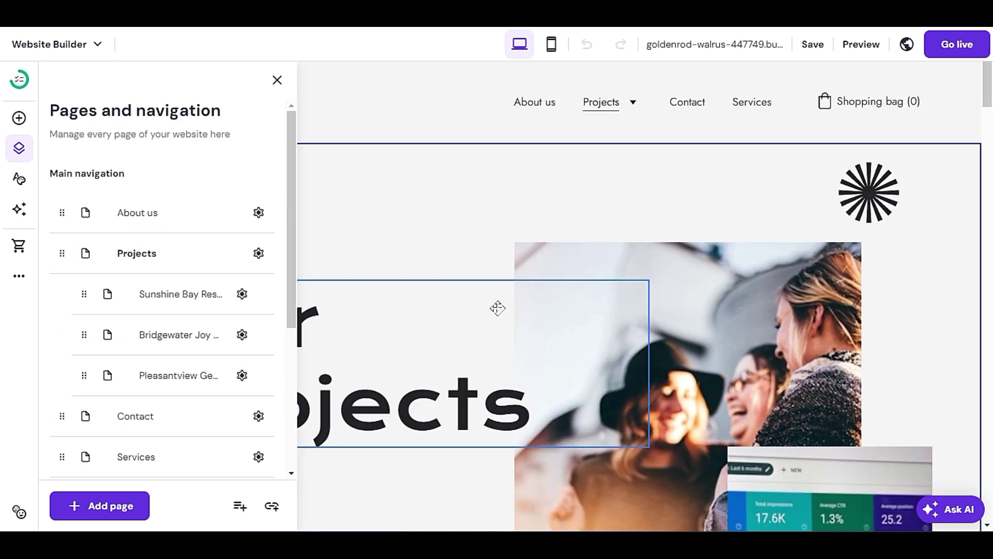
scroll(430, 309, "down", 3)
scroll(430, 308, "down", 10)
scroll(431, 311, "up", 6)
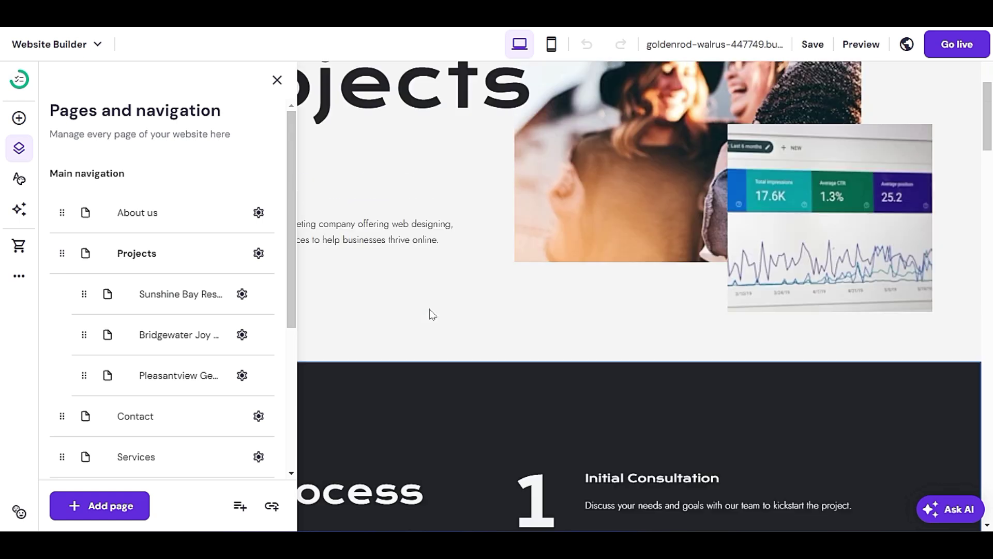
left_click(184, 301)
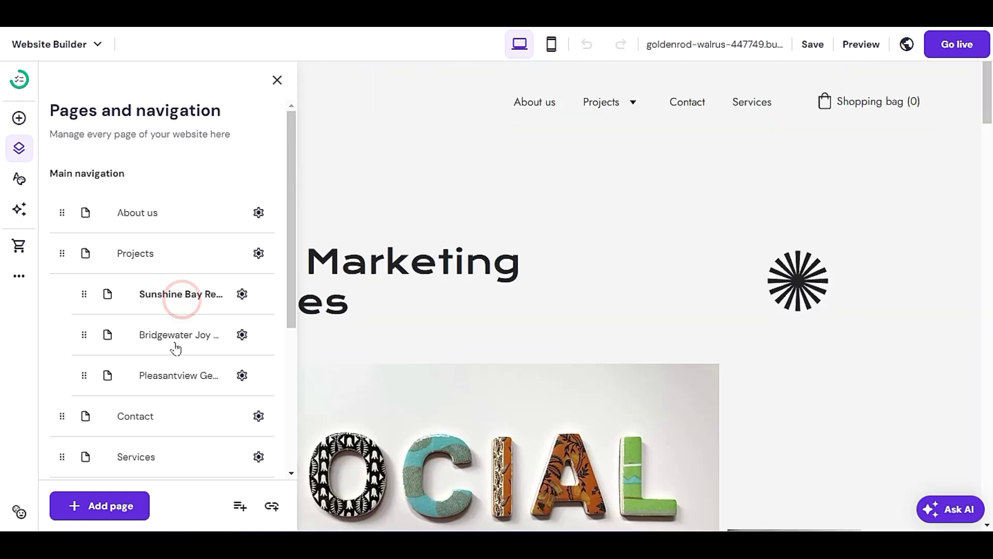
left_click(174, 337)
left_click(175, 377)
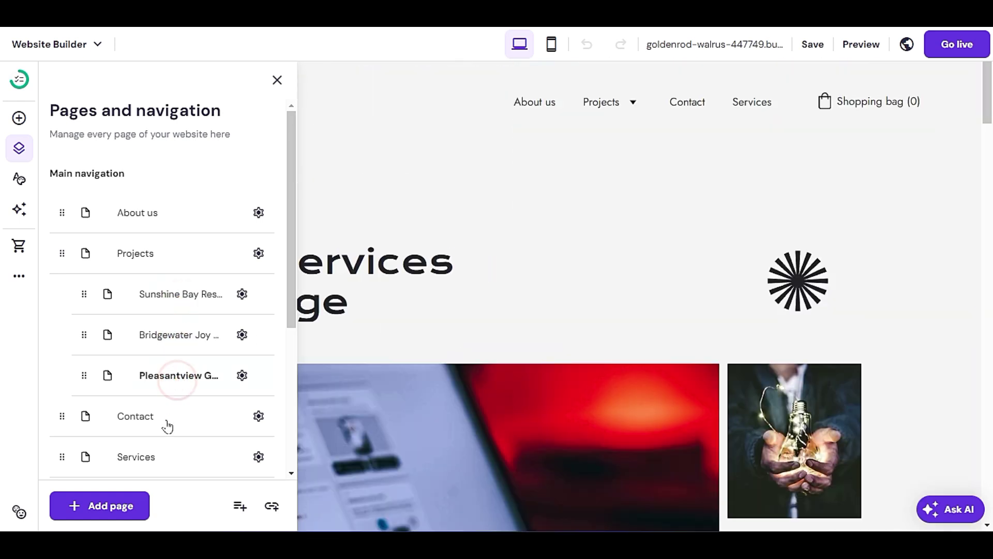
left_click(166, 418)
left_click(161, 464)
left_click(168, 429)
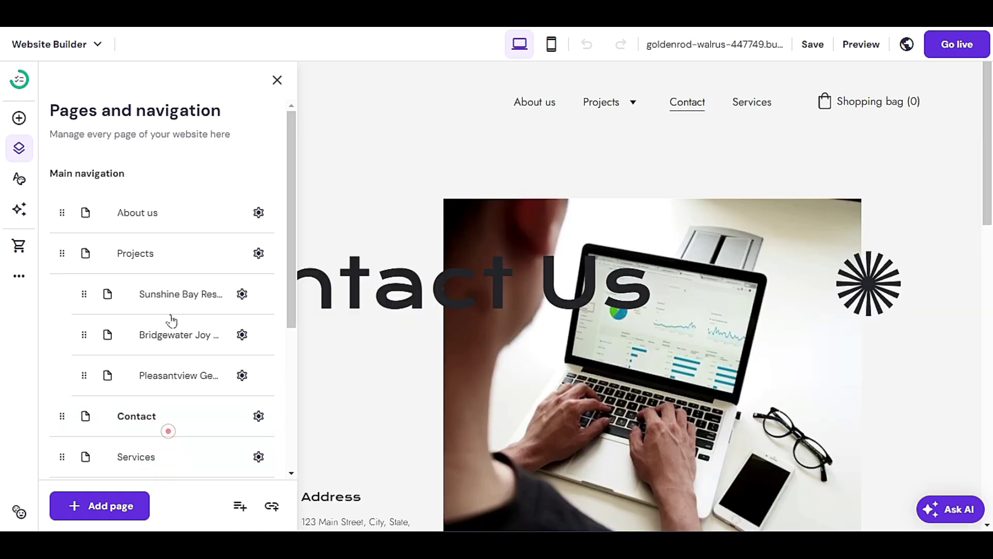
left_click(185, 220)
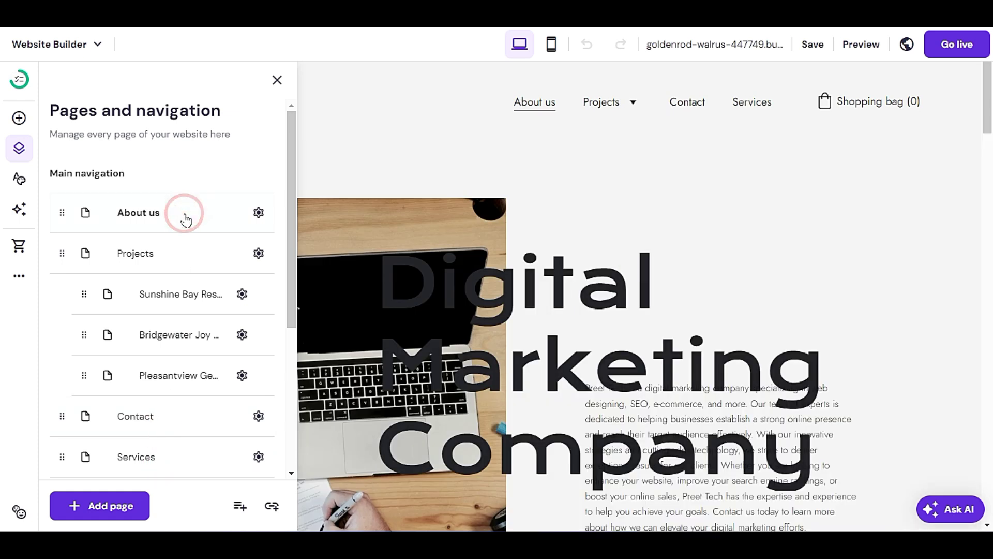
Open the Home page hidden from navigation for editing and check its entry among the website's pages
scroll(131, 427, "down", 1)
scroll(129, 427, "down", 2)
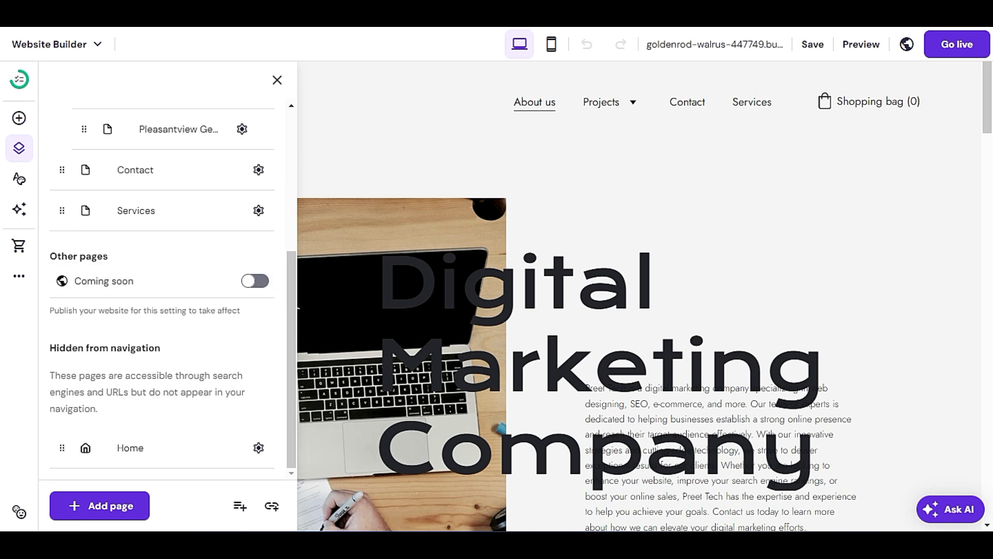
left_click(137, 445)
left_click(397, 240)
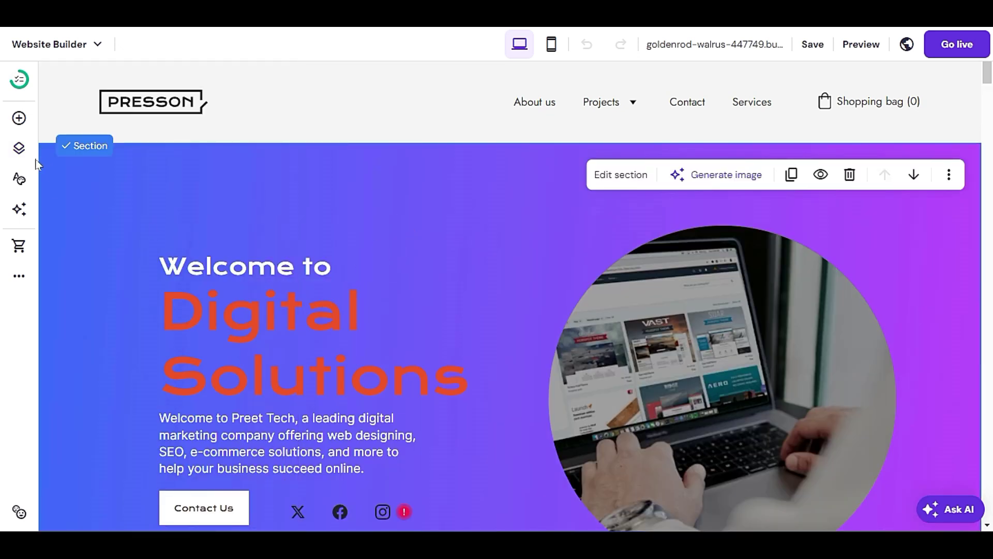
scroll(419, 286, "down", 3)
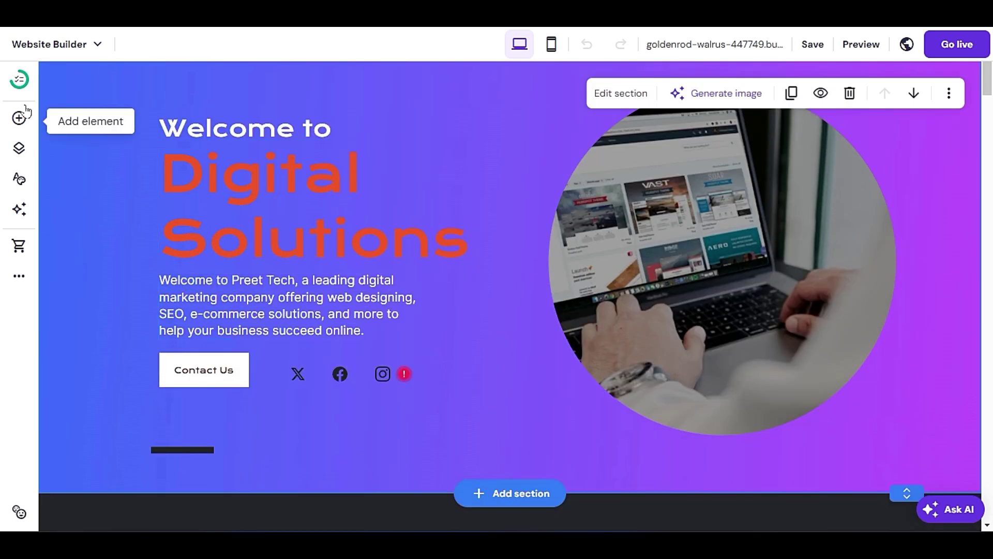
left_click(29, 154)
scroll(136, 385, "down", 5)
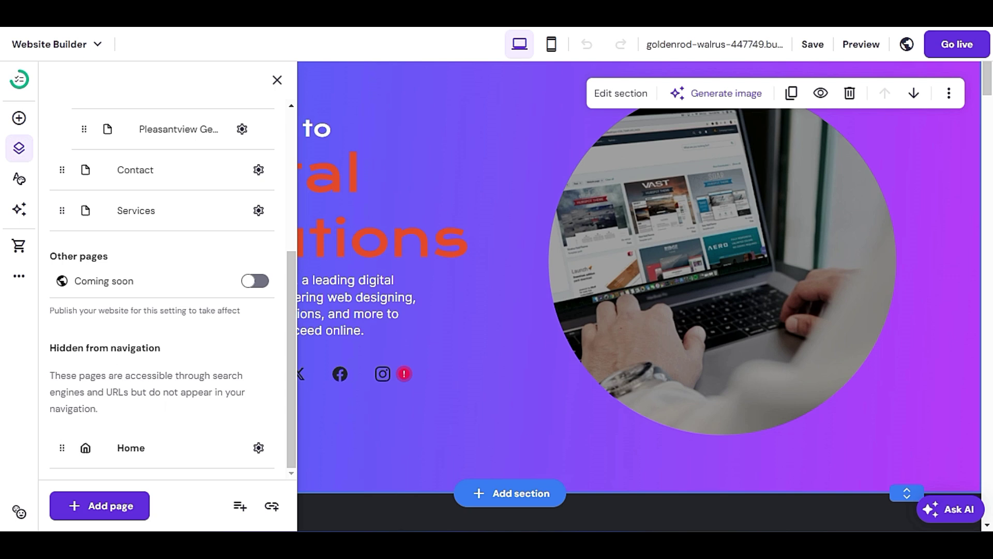
left_click(439, 293)
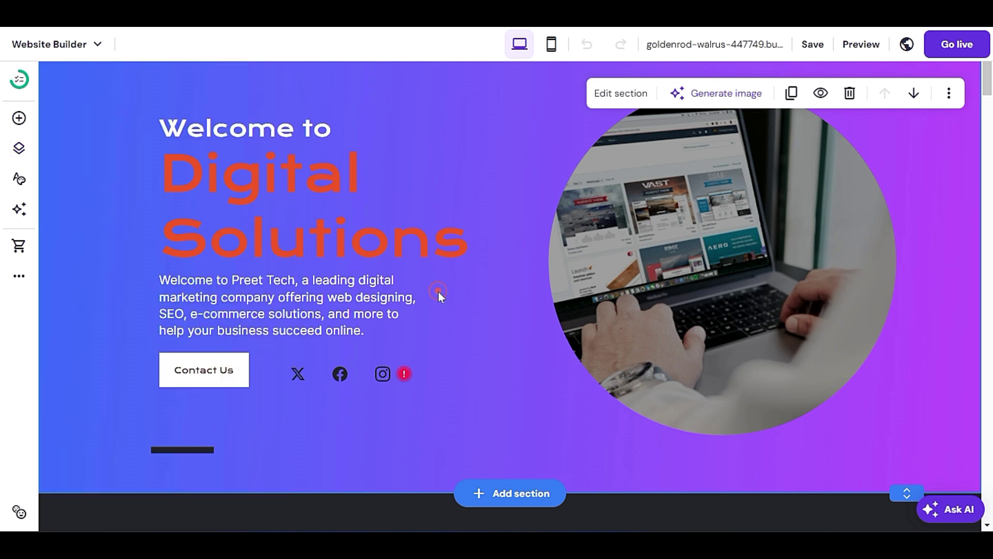
Link the "Web Designing" photo in the "Our Services Offered" section to the Services page
scroll(444, 295, "down", 8)
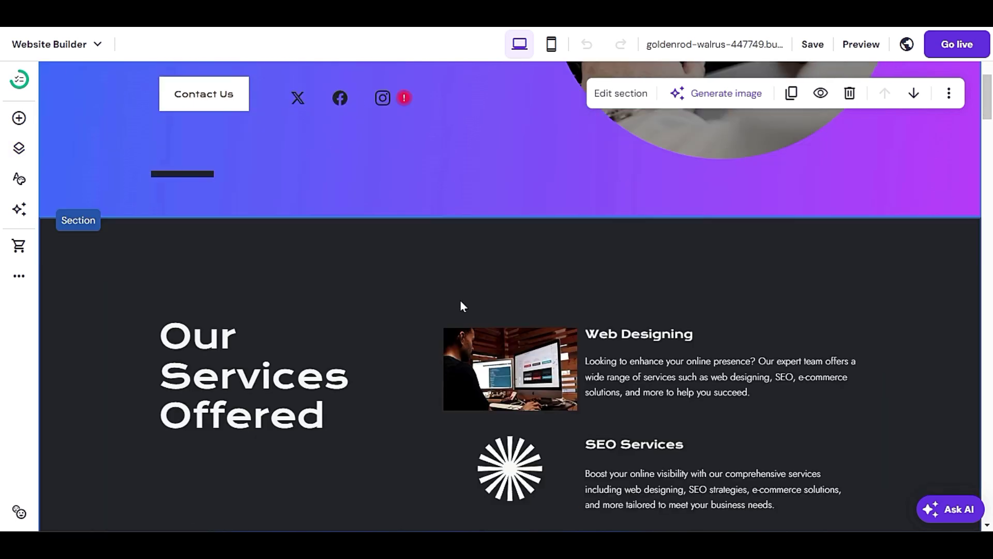
scroll(459, 301, "up", 3)
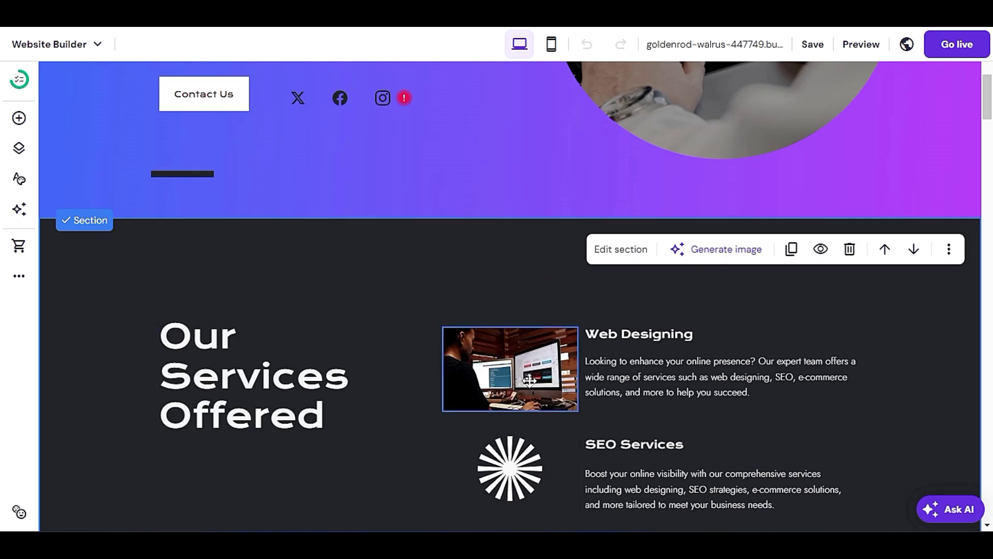
left_click(496, 382)
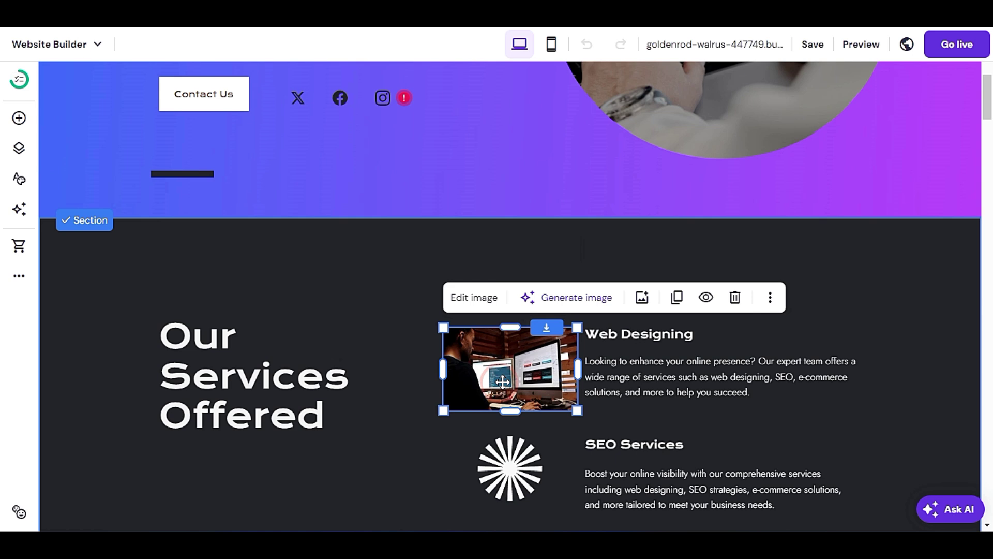
left_click(476, 300)
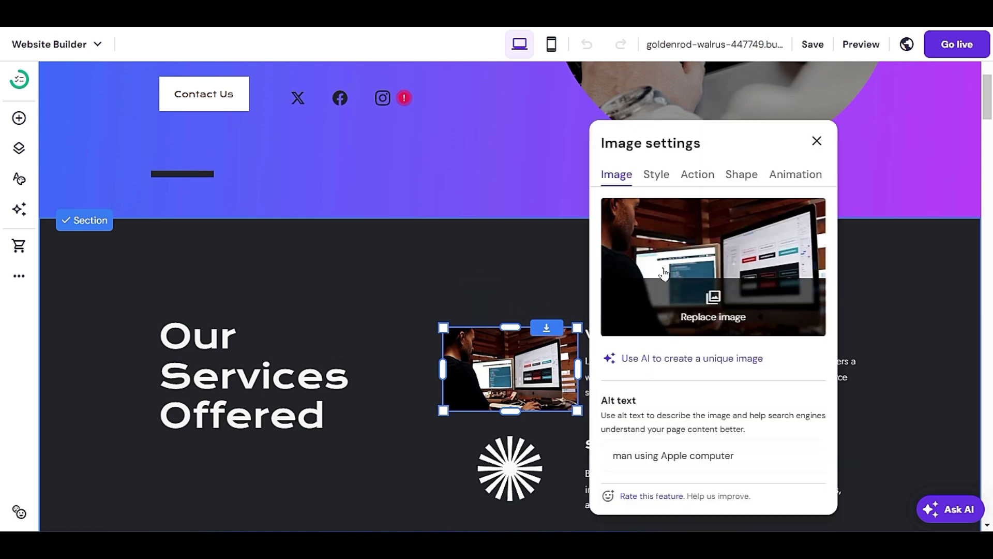
left_click(697, 178)
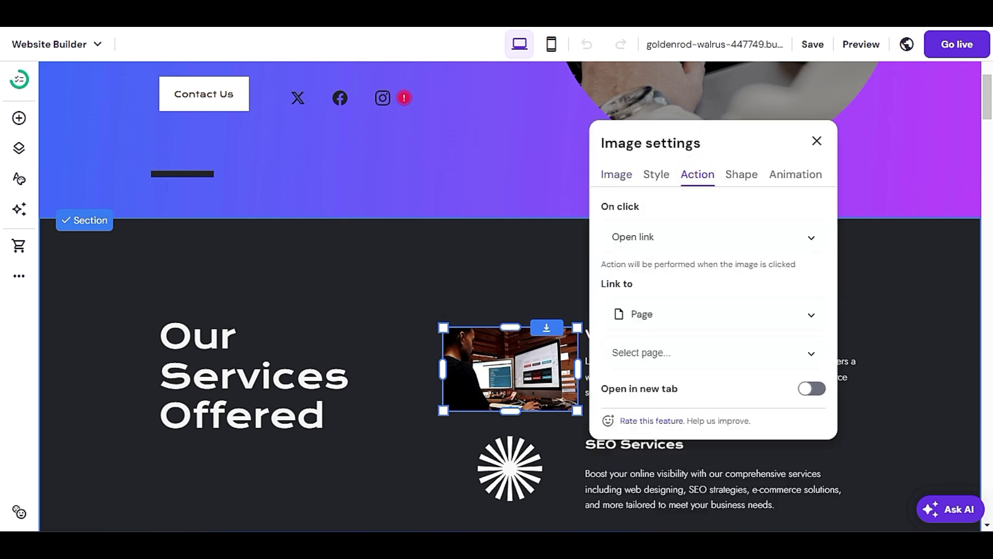
left_click(691, 352)
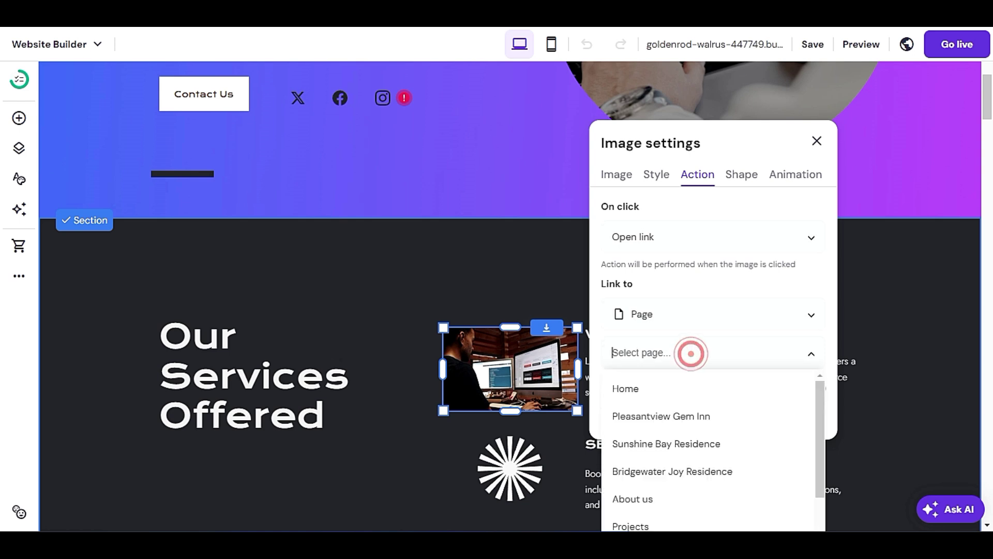
scroll(723, 466, "down", 5)
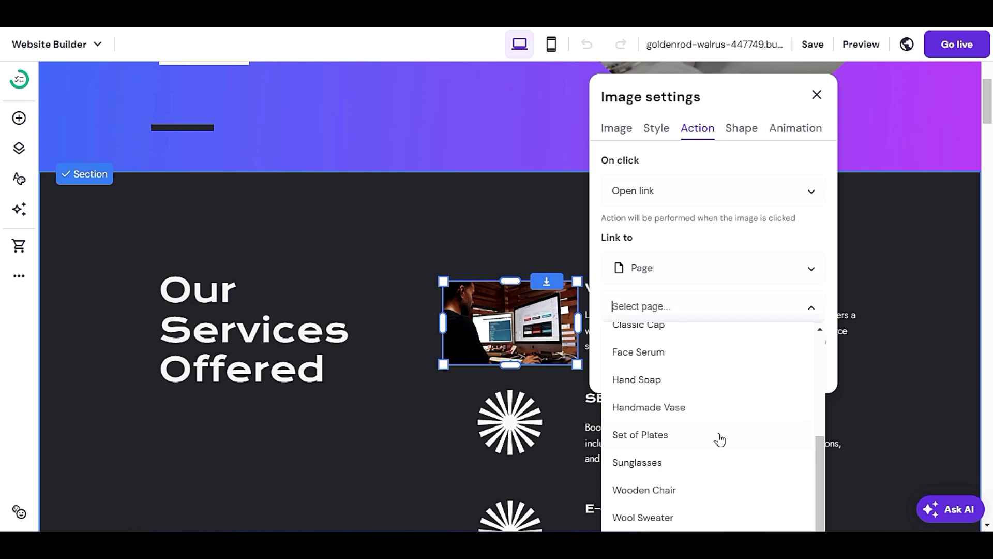
scroll(720, 440, "up", 3)
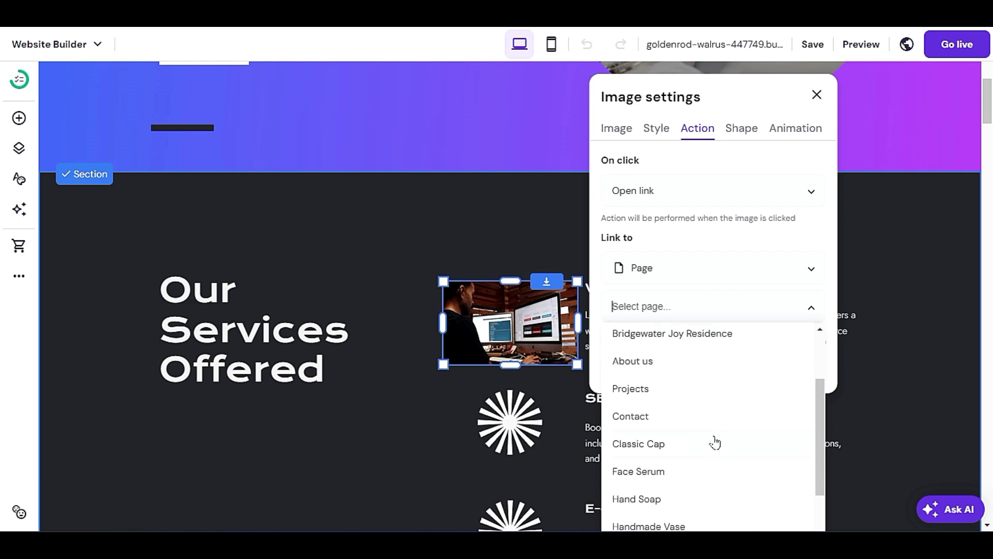
scroll(719, 443, "down", 3)
scroll(728, 451, "down", 2)
scroll(728, 451, "down", 2)
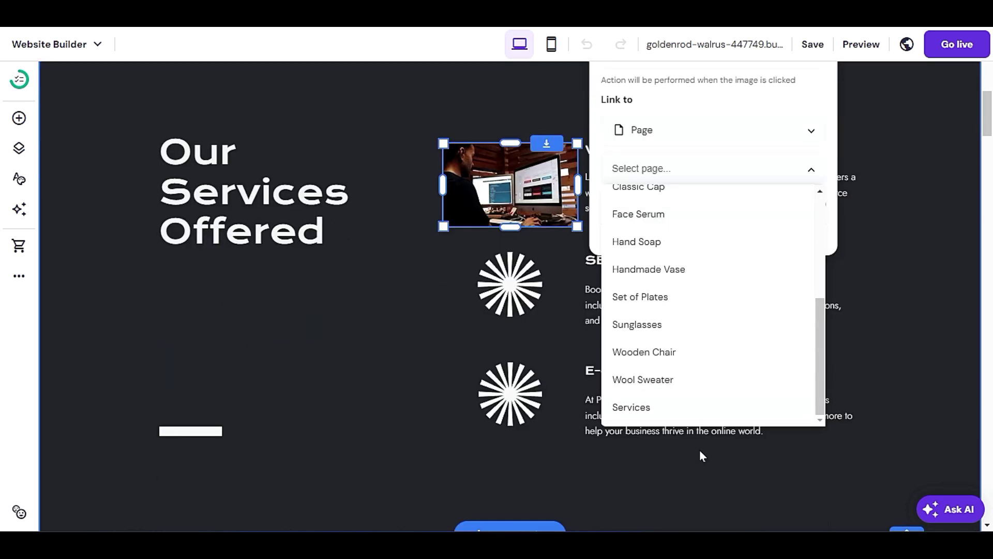
left_click(673, 413)
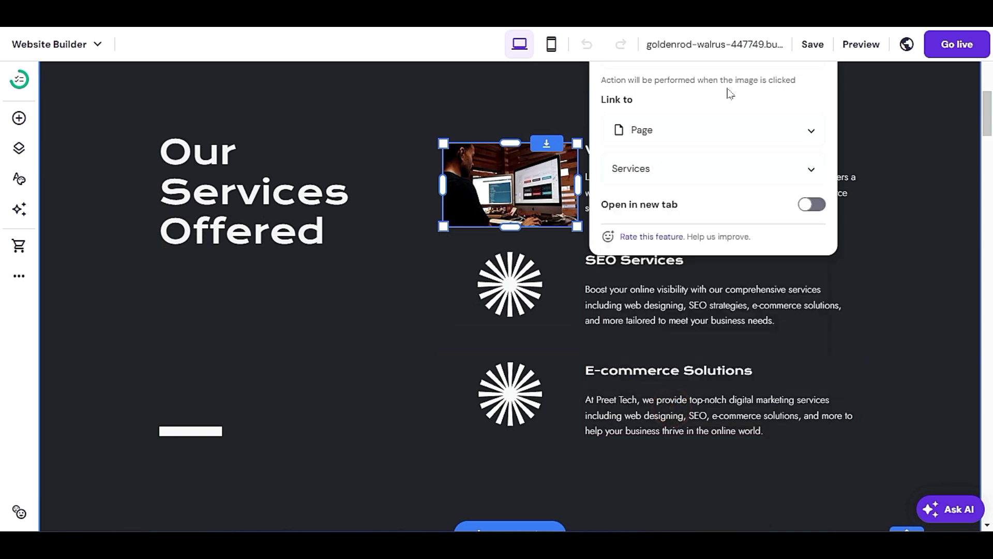
left_click(409, 320)
scroll(429, 321, "up", 3)
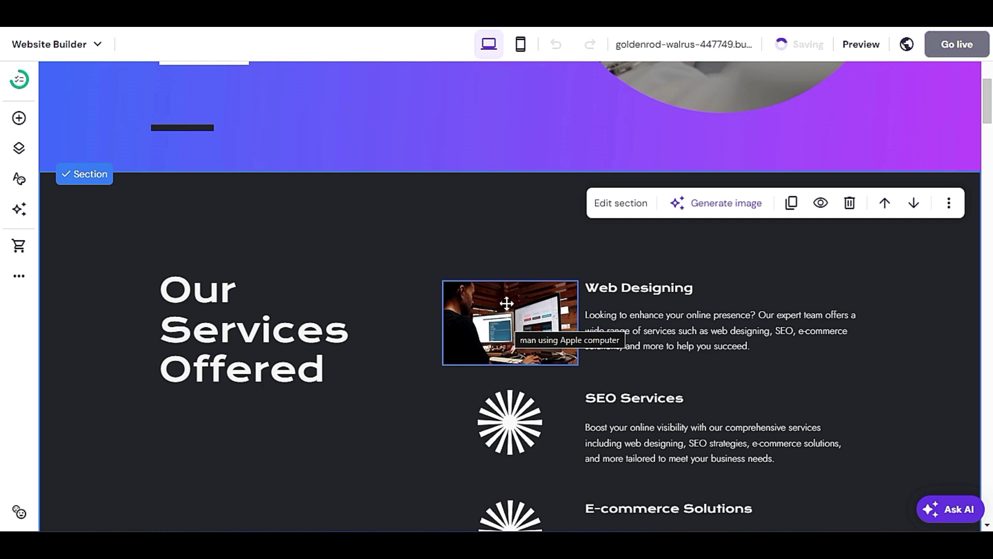
Widen the "Our Services Offered" heading on both sides so it wraps onto two lines, and shift it lower in the section
mouse_move(807, 47)
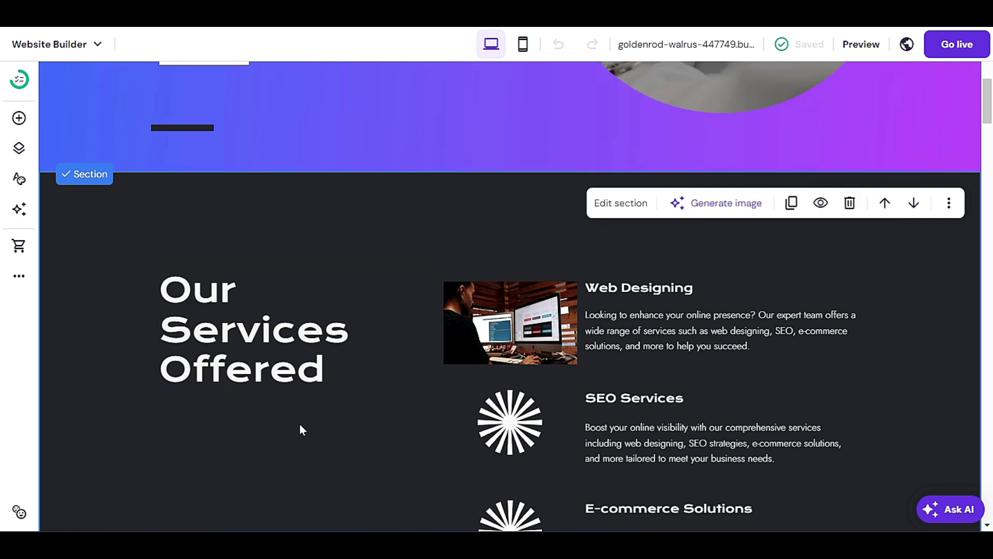
scroll(326, 428, "down", 3)
scroll(310, 416, "up", 2)
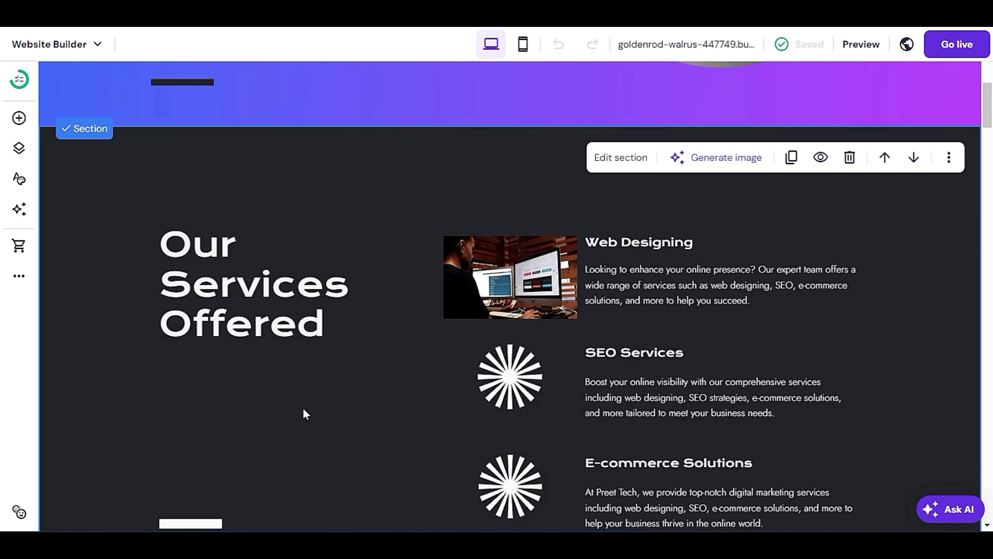
left_click(254, 303)
mouse_move(448, 290)
left_mouse_down()
mouse_move(486, 291)
mouse_move(425, 290)
mouse_move(454, 294)
left_mouse_up()
left_click(297, 302)
left_click_drag(157, 285, 96, 285)
left_click(218, 362)
left_click_drag(203, 267, 204, 392)
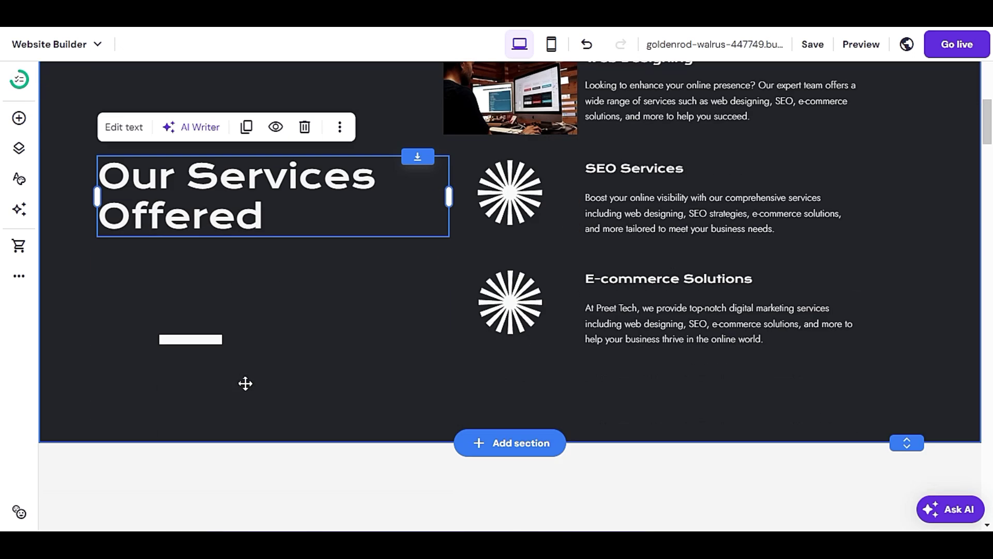
scroll(245, 383, "down", 1)
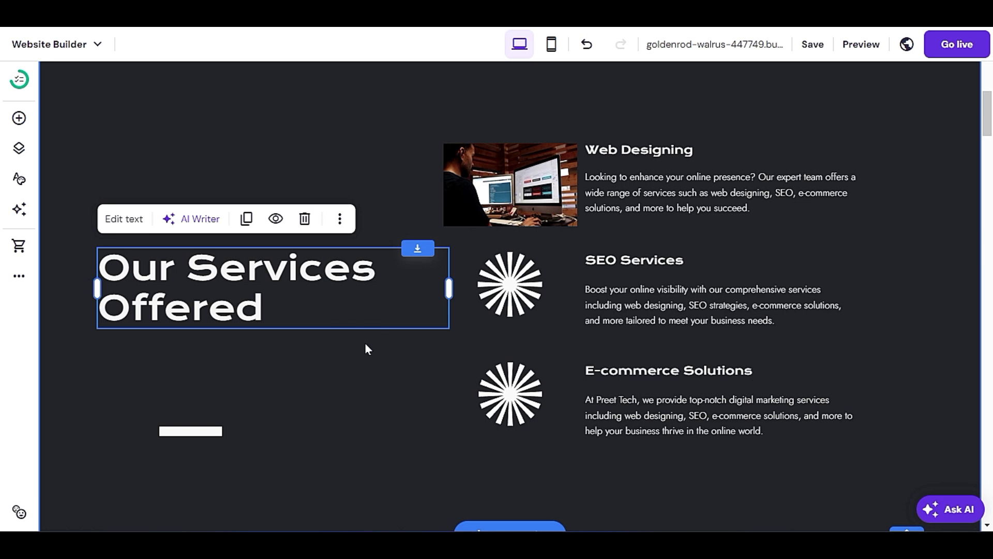
Move the "Our Services Offered" heading to the top center of its section and widen it to fit on one line
left_click_drag(308, 335, 390, 138)
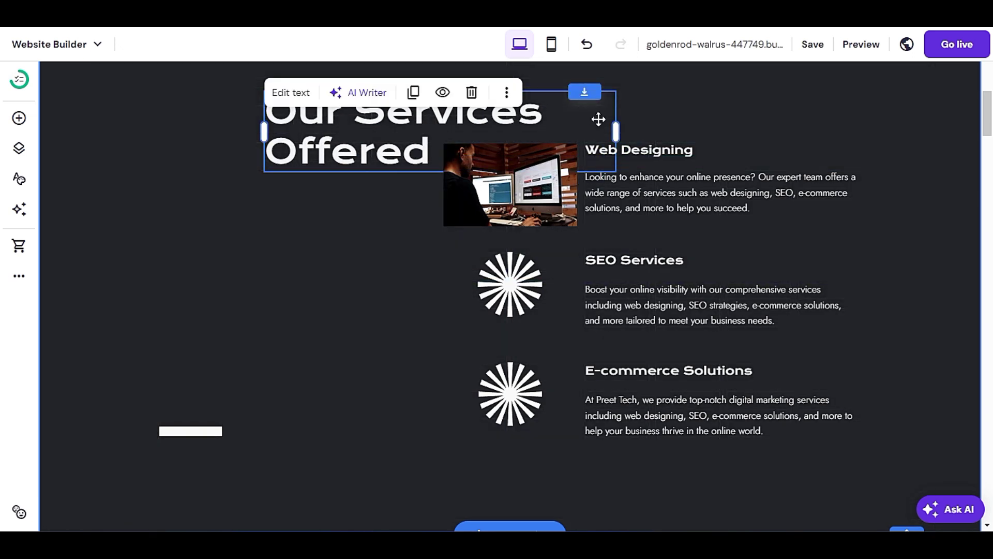
left_click_drag(617, 126, 837, 111)
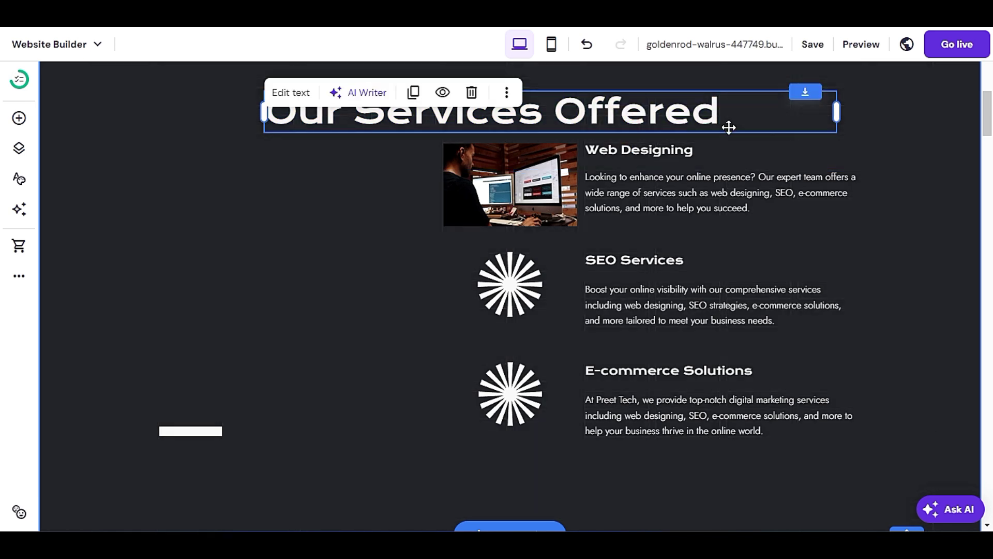
left_click_drag(636, 113, 654, 111)
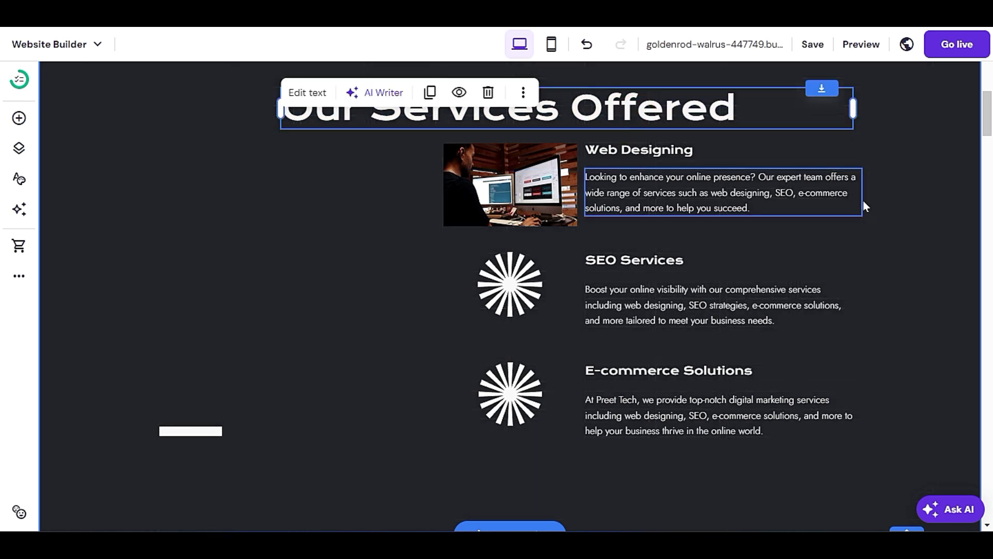
Move the Web Designing photo, title and description together to the left side of the section, below the heading
left_click(873, 199)
left_click_drag(874, 198, 491, 150)
left_click_drag(558, 192, 207, 233)
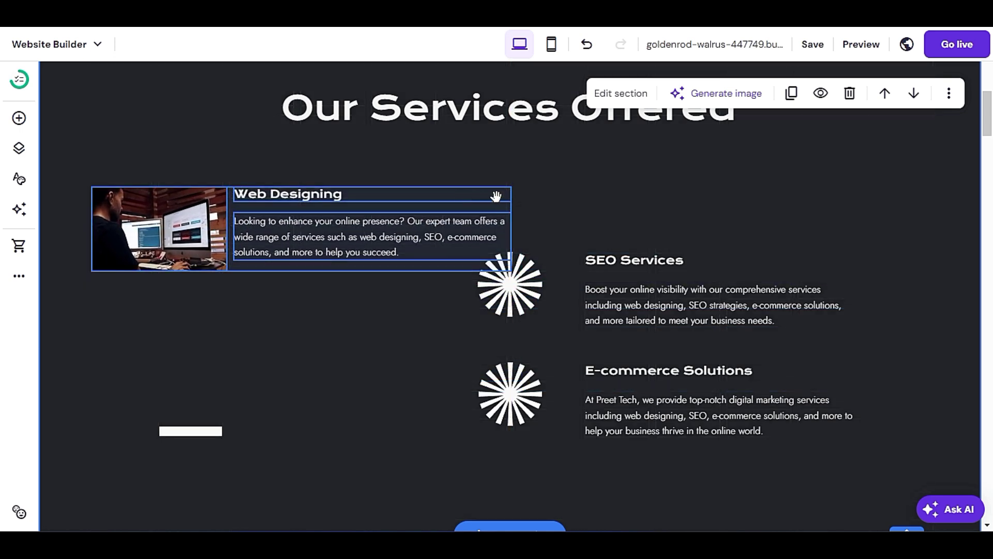
left_click_drag(493, 221, 441, 236)
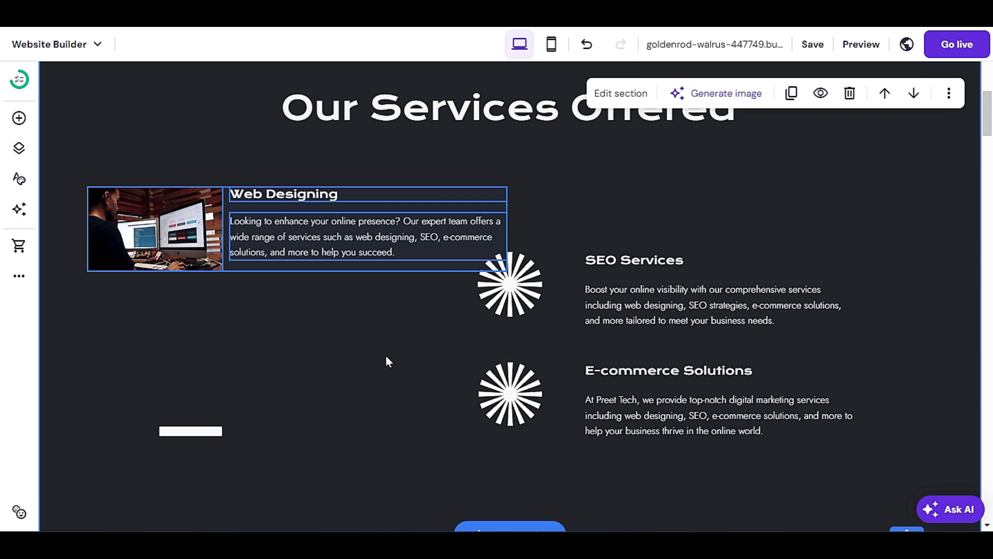
Move the SEO Services icon, title and description together to the right side, level with the Web Designing item
scroll(188, 443, "down", 3)
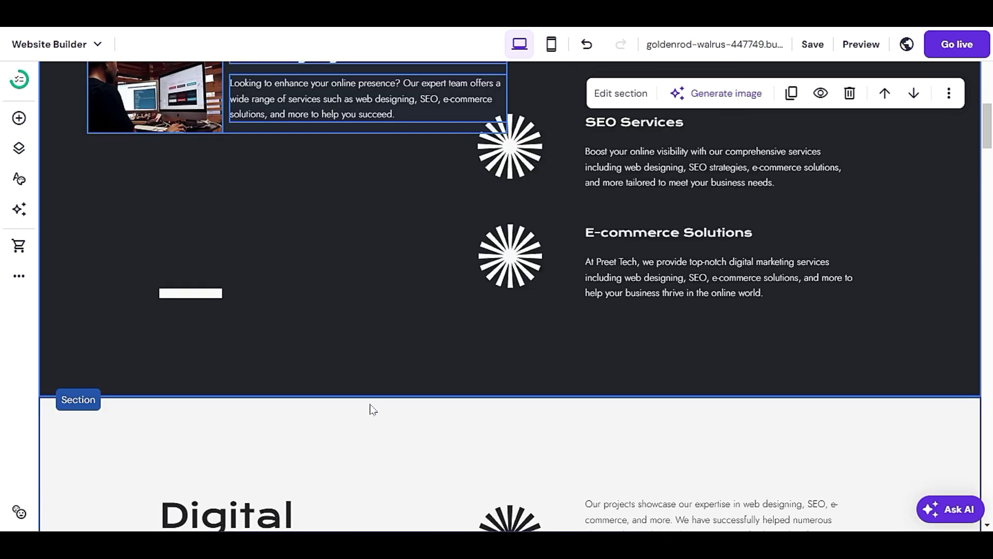
left_click(402, 306)
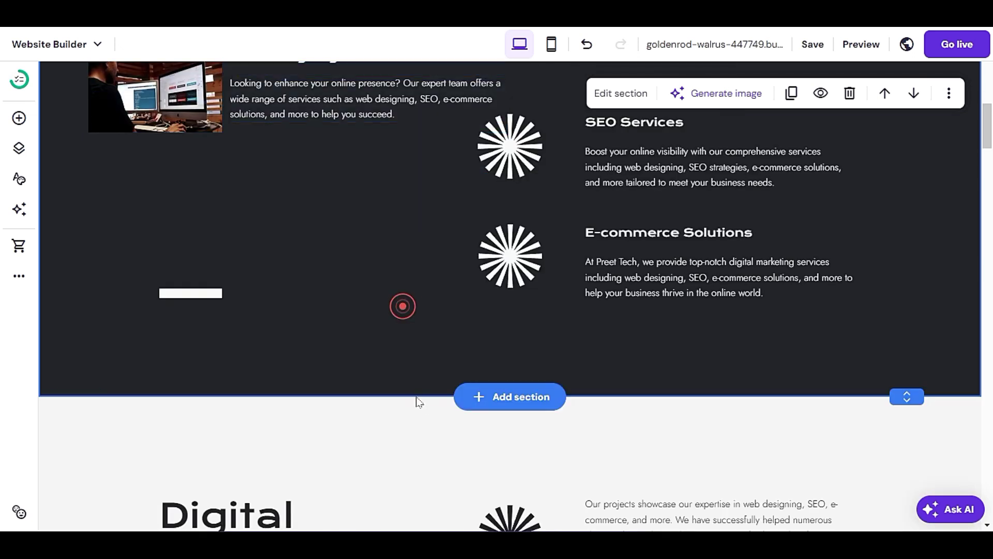
scroll(456, 334, "up", 4)
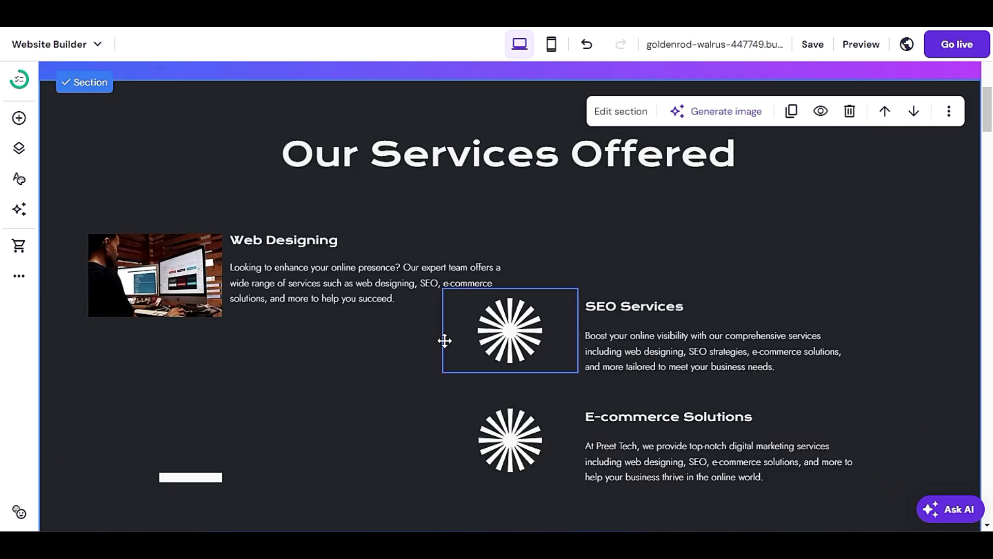
scroll(444, 350, "down", 1)
left_click_drag(439, 304, 732, 262)
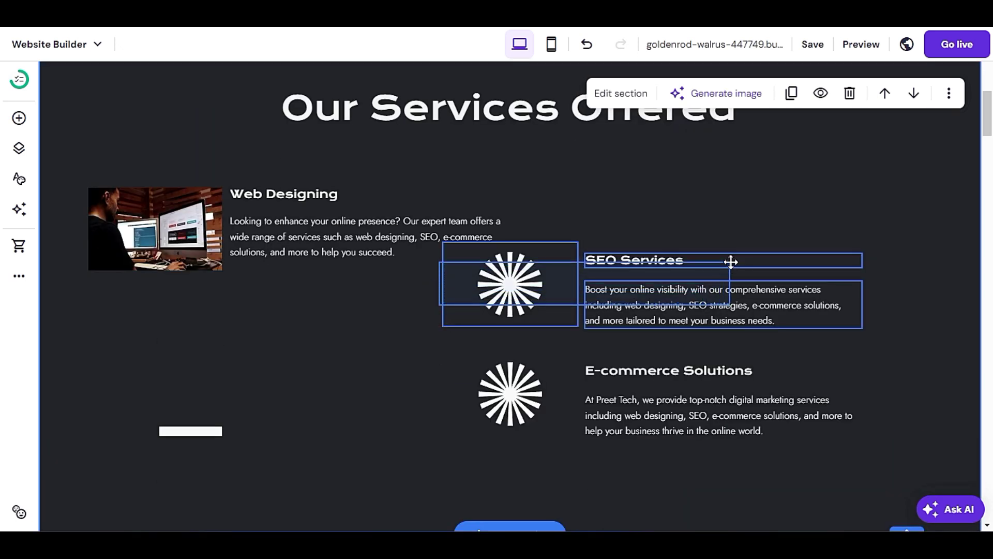
left_click_drag(729, 302, 806, 237)
left_click(802, 298)
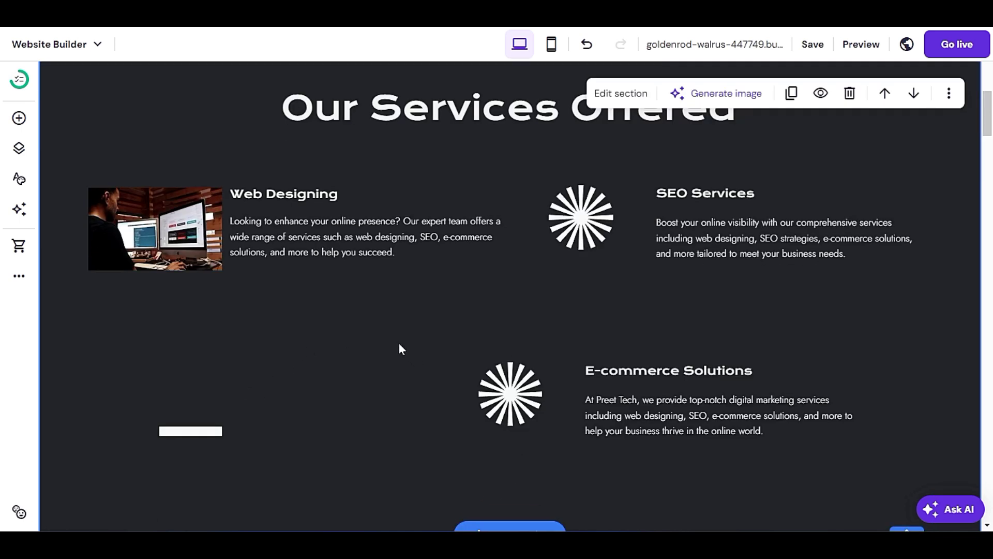
Move the E-commerce Solutions icon, title and description together to the center, below the other two services
left_click(399, 344)
left_click_drag(762, 423, 639, 377)
left_click(787, 433)
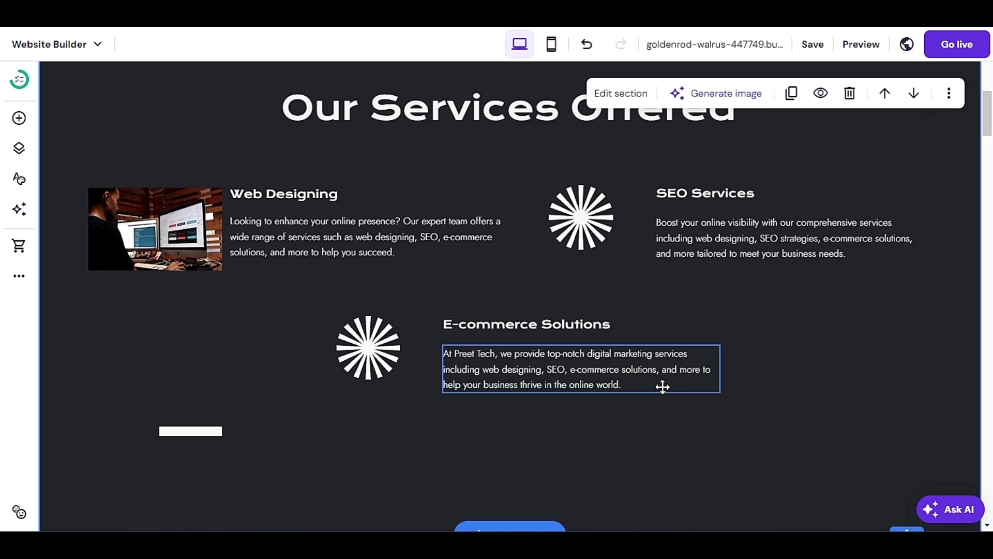
left_click_drag(271, 310, 737, 424)
Delete the small white bar image and move the E-commerce Solutions icon and text directly beneath the Web Designing item
left_click(205, 428)
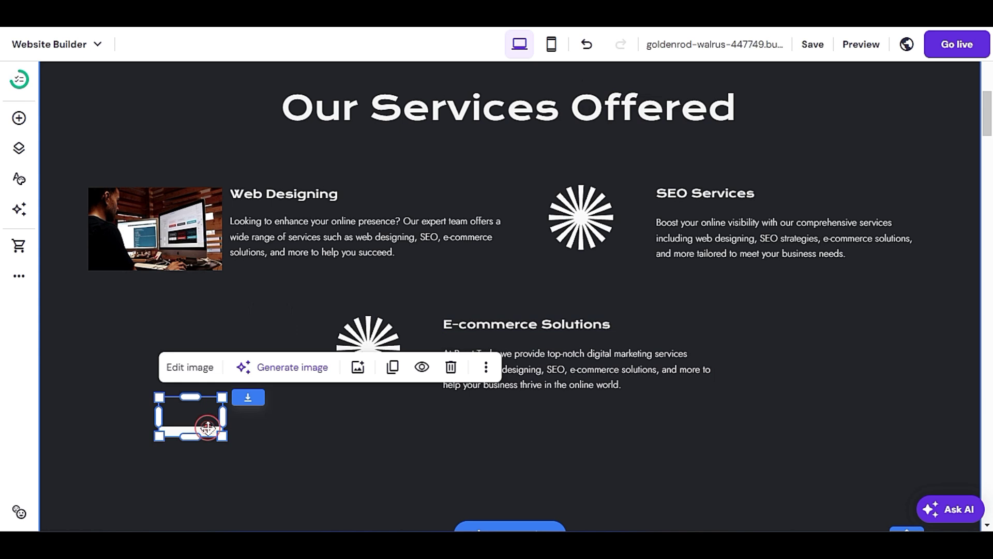
key("Delete")
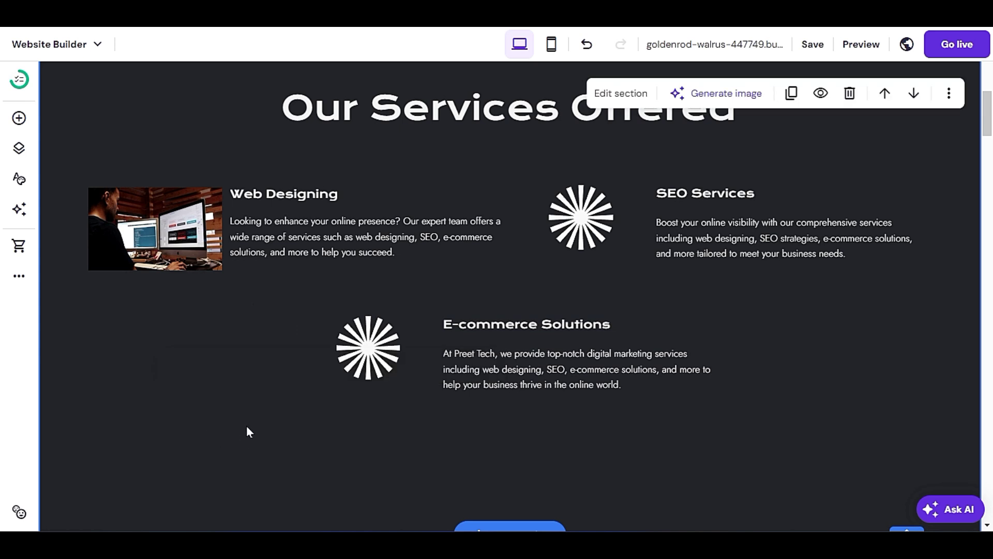
scroll(246, 425, "down", 3)
scroll(236, 434, "up", 5)
left_click_drag(262, 422, 399, 462)
left_click(582, 433)
scroll(554, 457, "down", 2)
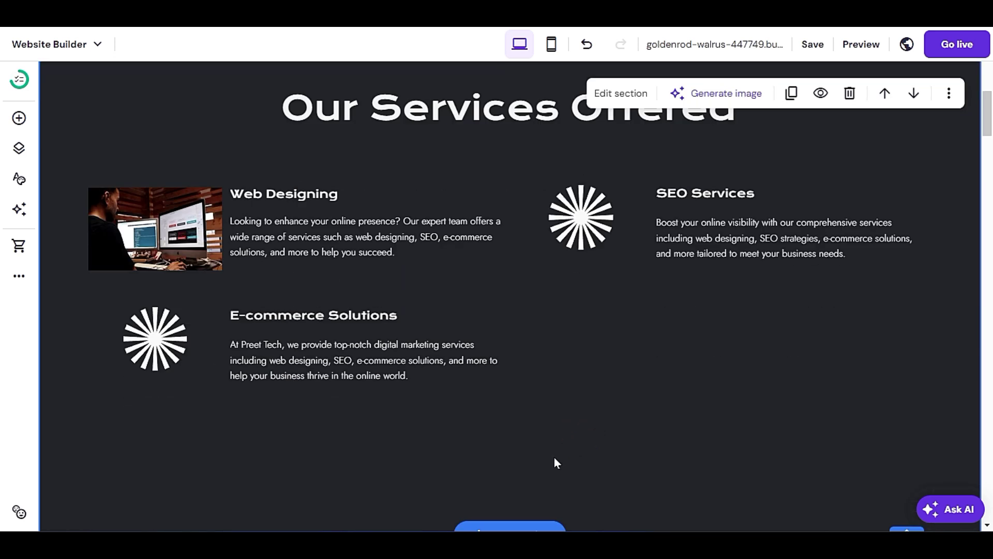
Examine the rearranged "Our Services Offered" section, including the empty space beneath the service items
scroll(544, 466, "up", 1)
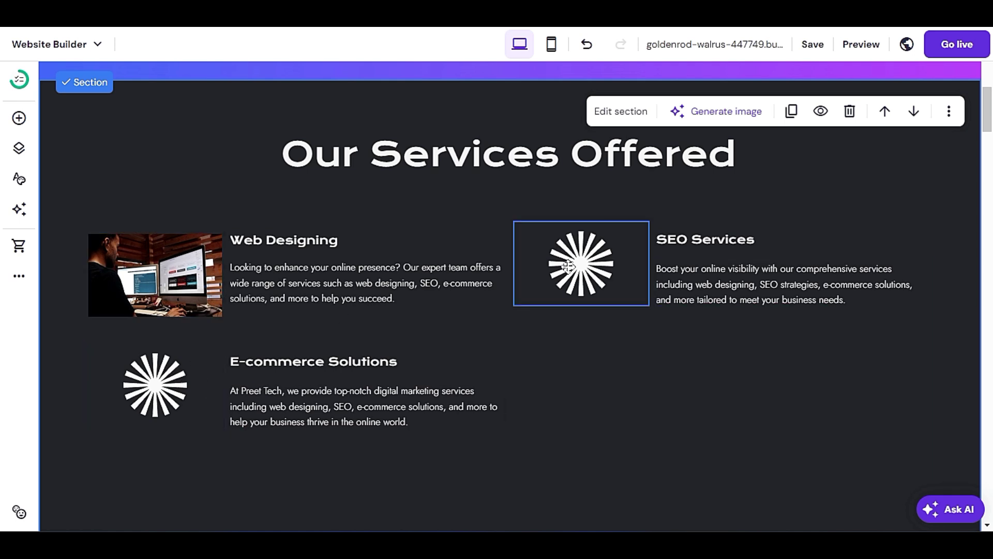
scroll(508, 505, "up", 2)
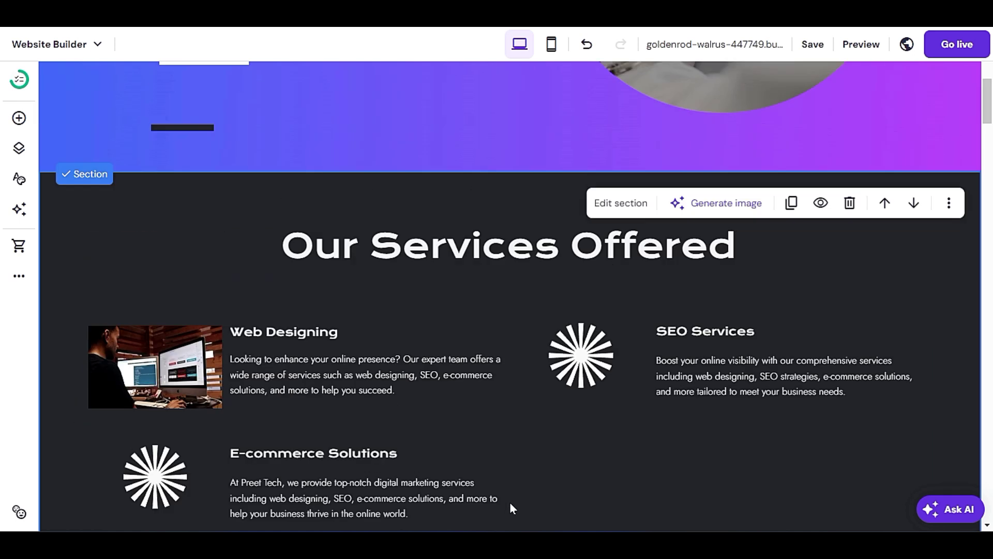
scroll(512, 497, "down", 3)
scroll(527, 480, "down", 2)
scroll(526, 486, "up", 2)
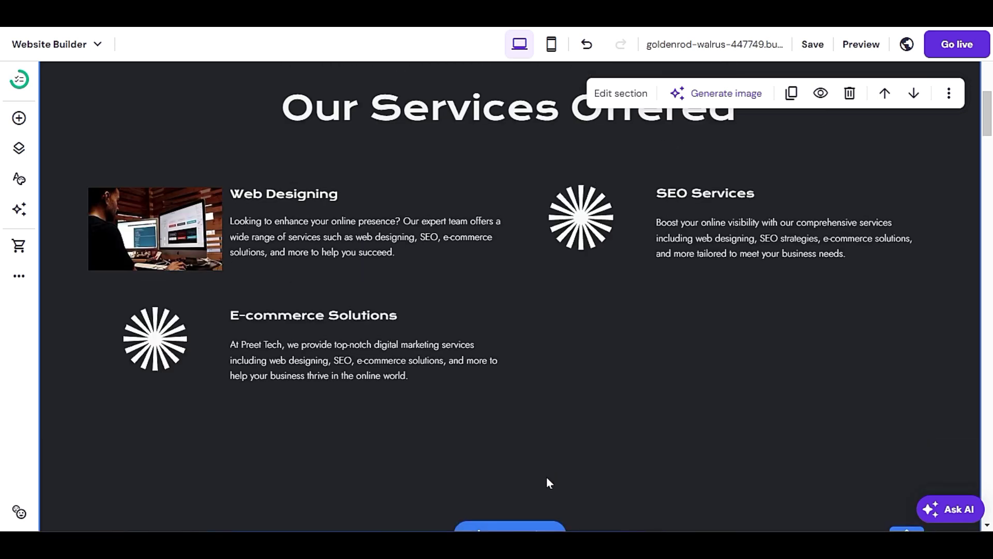
scroll(546, 476, "up", 3)
scroll(512, 397, "down", 4)
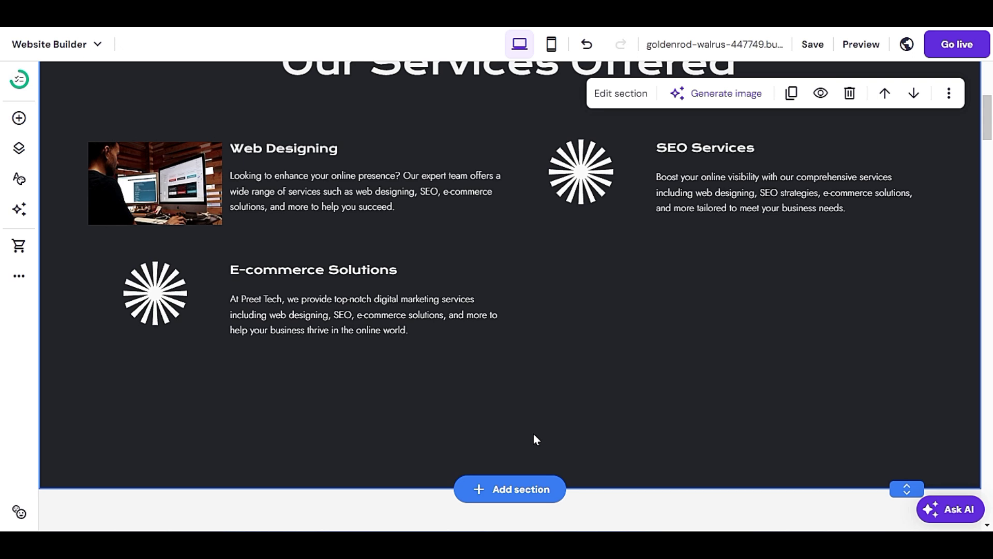
scroll(322, 432, "up", 3)
scroll(571, 409, "down", 2)
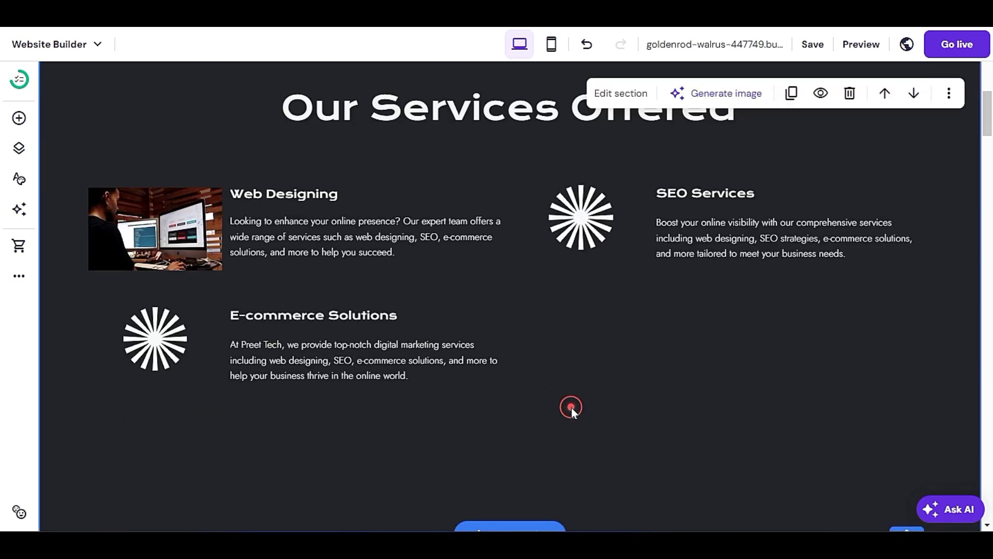
Set the row gap of the "Our Services Offered" section to 15 in its layout settings
scroll(594, 411, "up", 3)
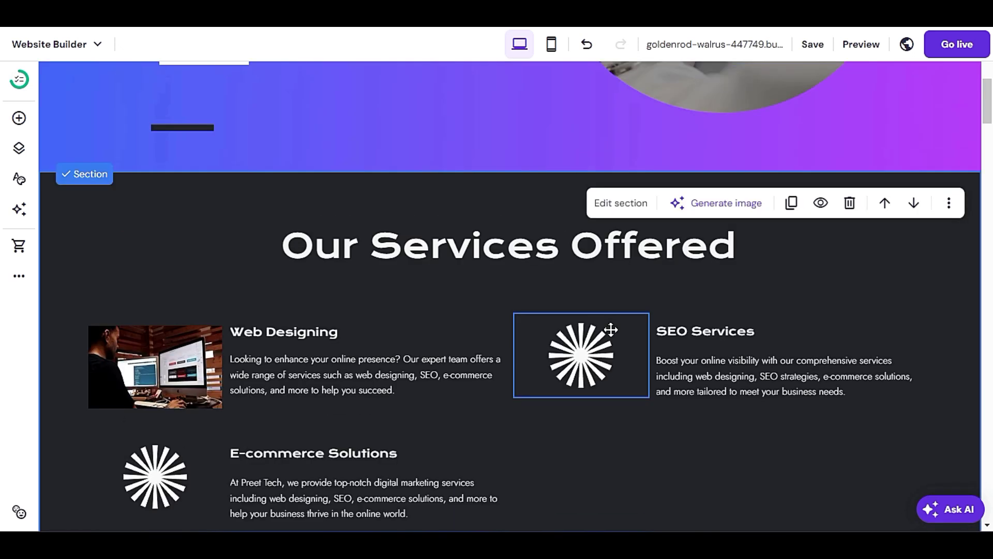
left_click(623, 200)
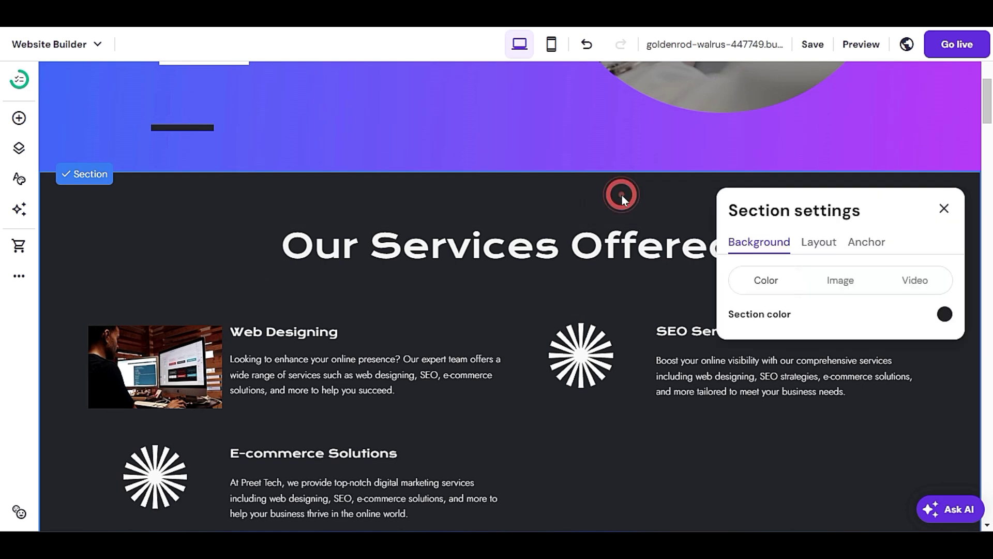
left_click(826, 249)
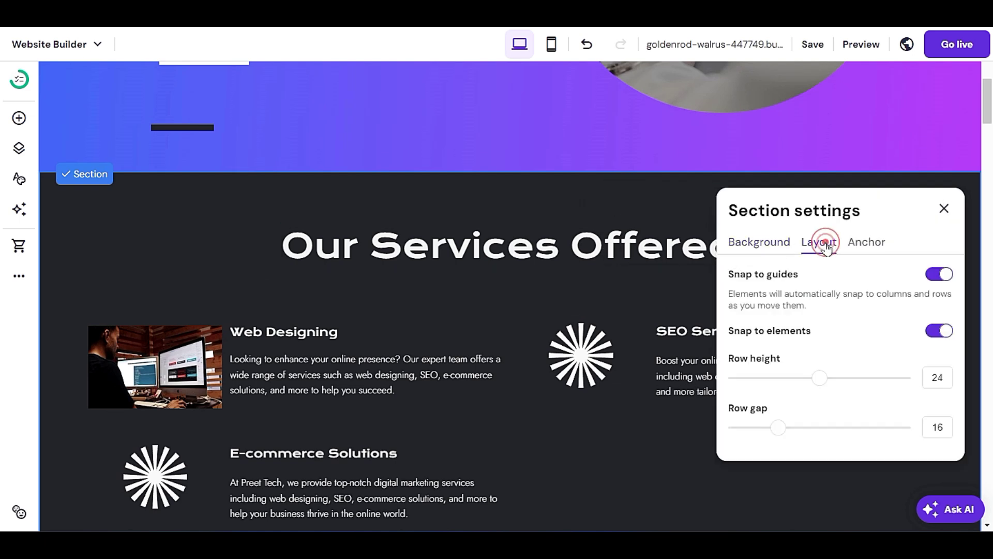
scroll(602, 472, "down", 4)
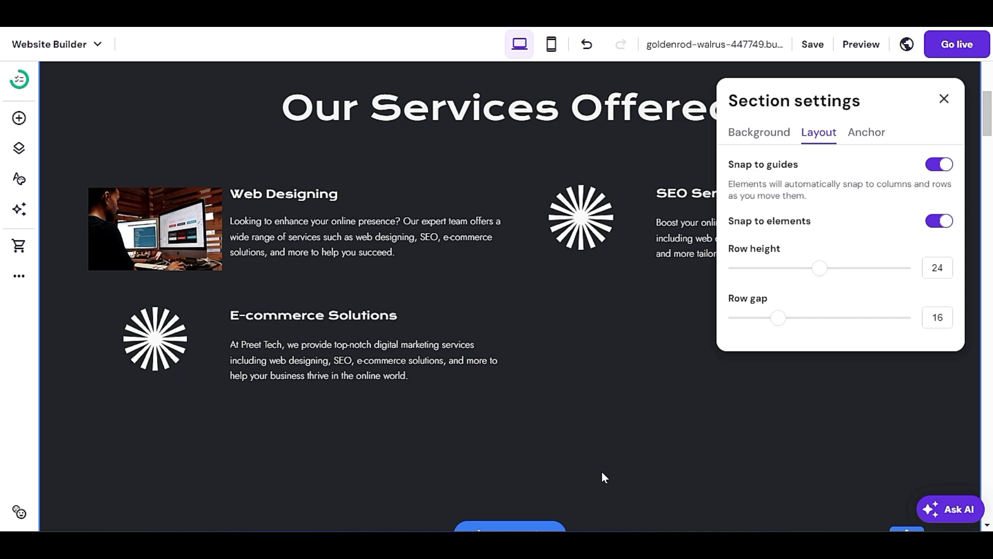
left_click(776, 317)
mouse_move(774, 317)
left_mouse_down()
mouse_move(760, 317)
mouse_move(772, 313)
left_mouse_up()
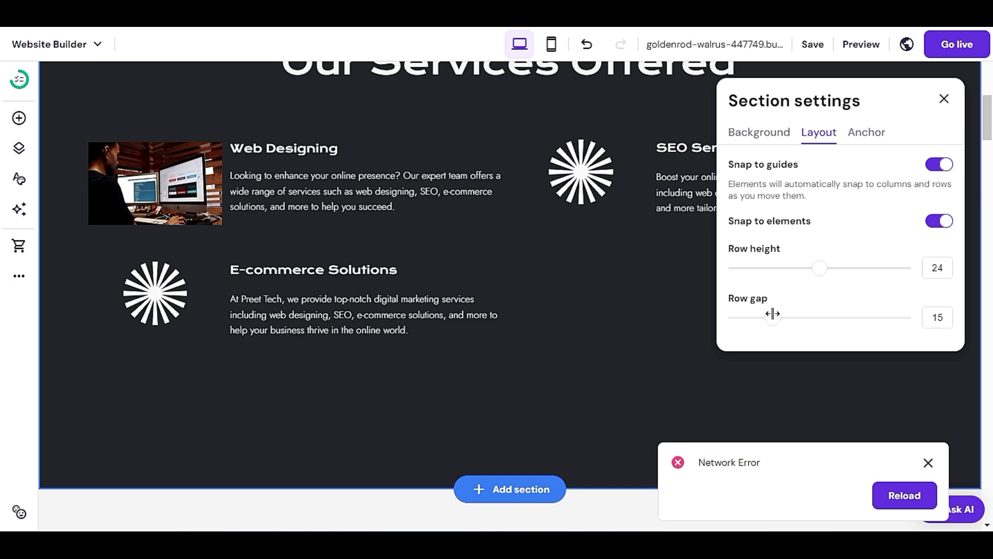
Reduce the section's row height to 17 and again to a still smaller value, and close the section settings
scroll(774, 324, "up", 1)
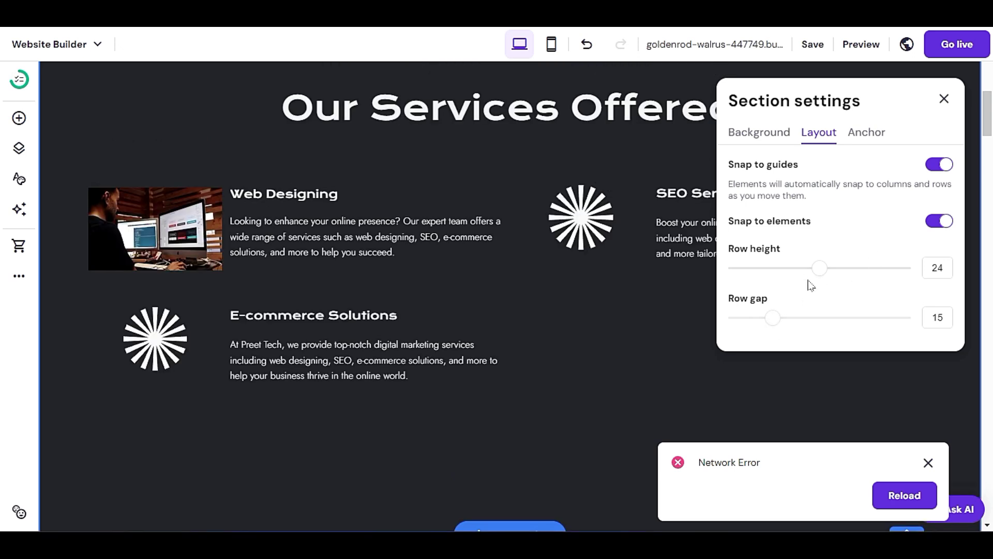
left_click_drag(819, 266, 783, 271)
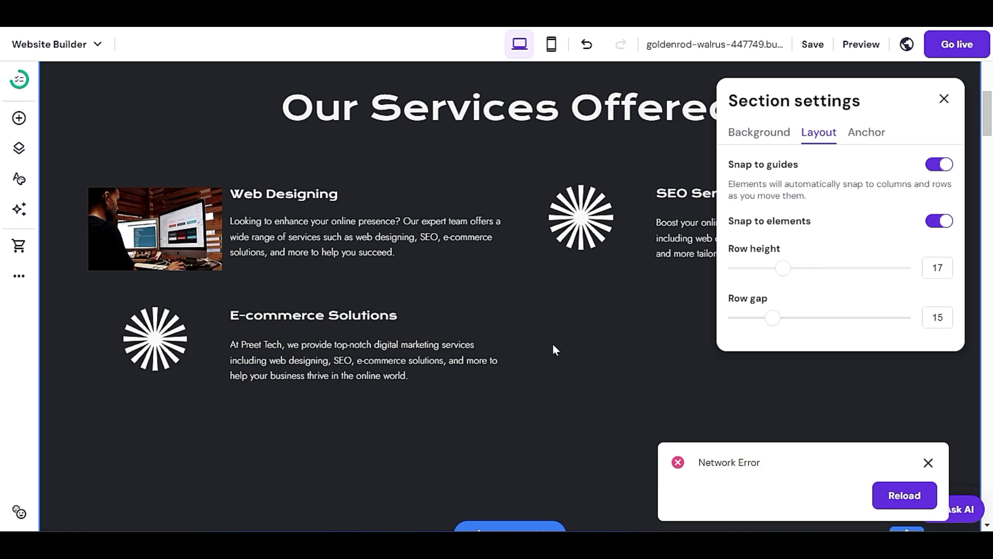
scroll(545, 352, "up", 4)
scroll(536, 356, "down", 6)
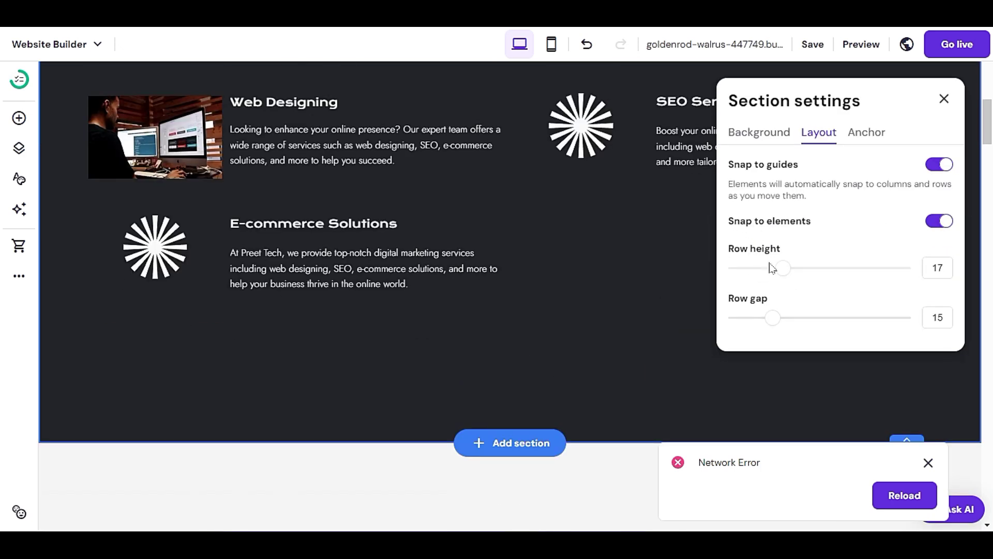
left_click_drag(782, 260, 742, 274)
left_click(566, 357)
left_click(557, 401)
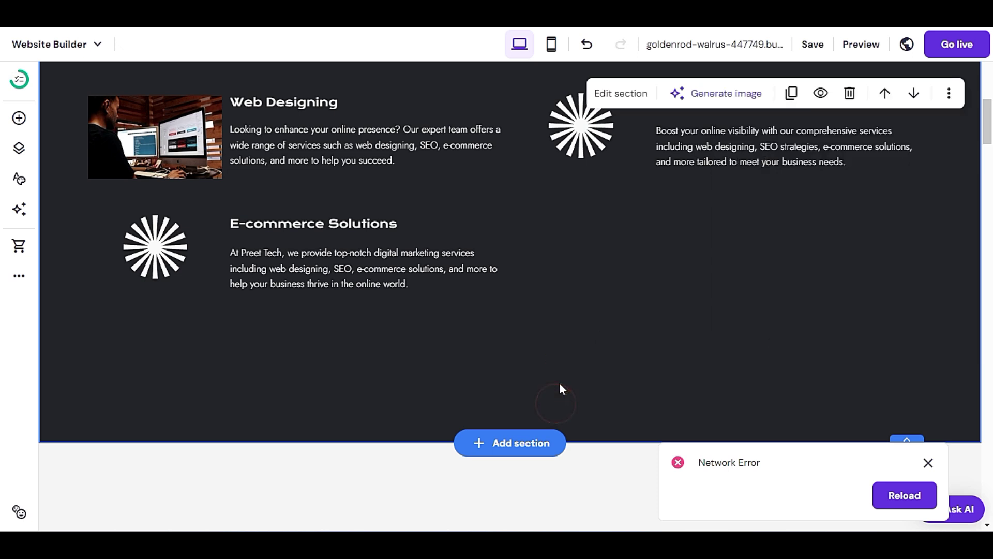
Check the services section's lower edge and save the website changes
left_click(605, 439)
scroll(713, 381, "down", 2)
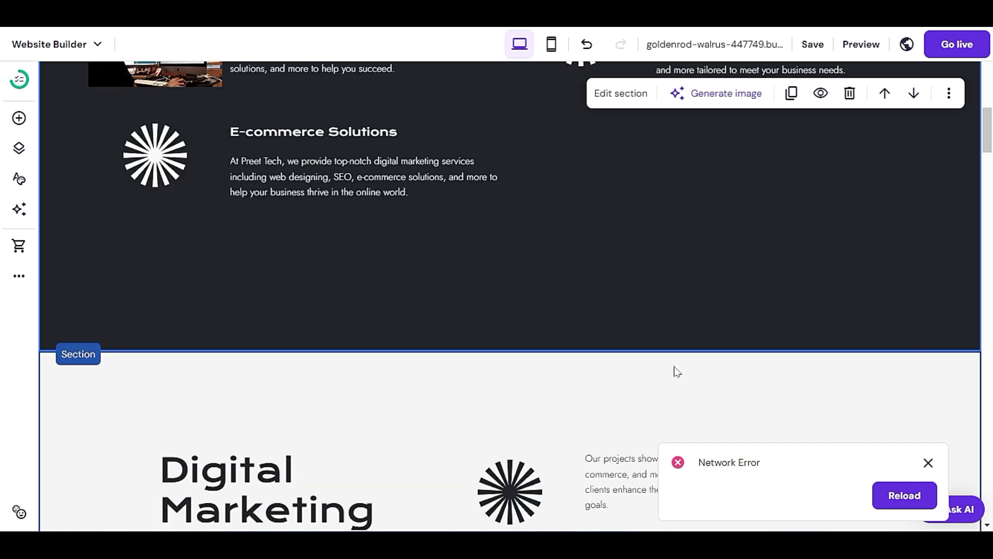
scroll(615, 365, "up", 2)
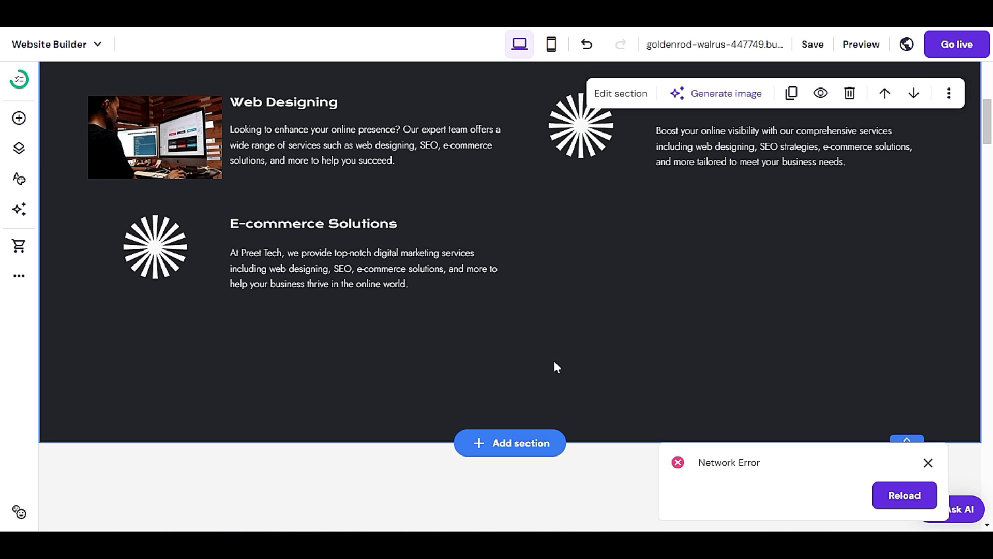
left_click(811, 44)
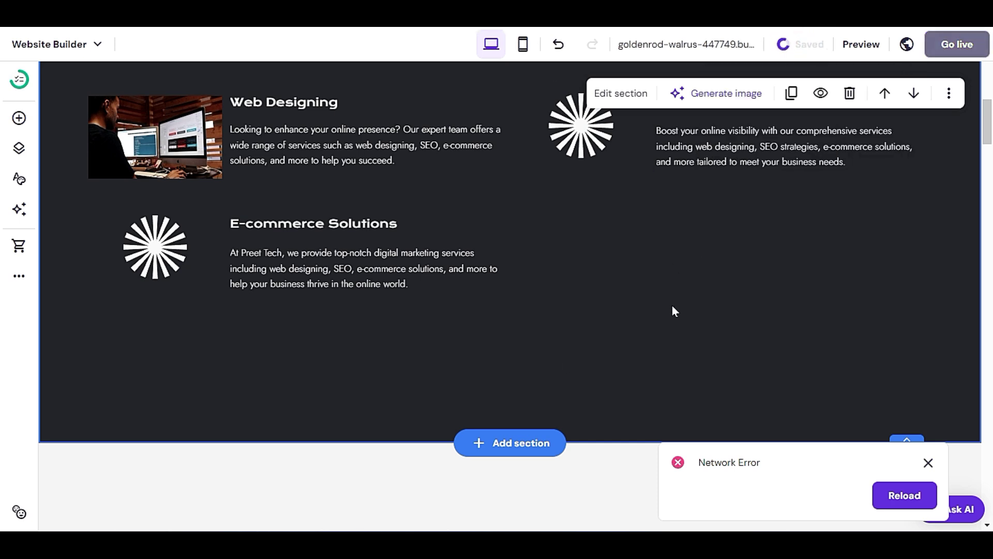
Open the layout settings of the "Our Services Offered" section
left_click(594, 370)
left_click(631, 98)
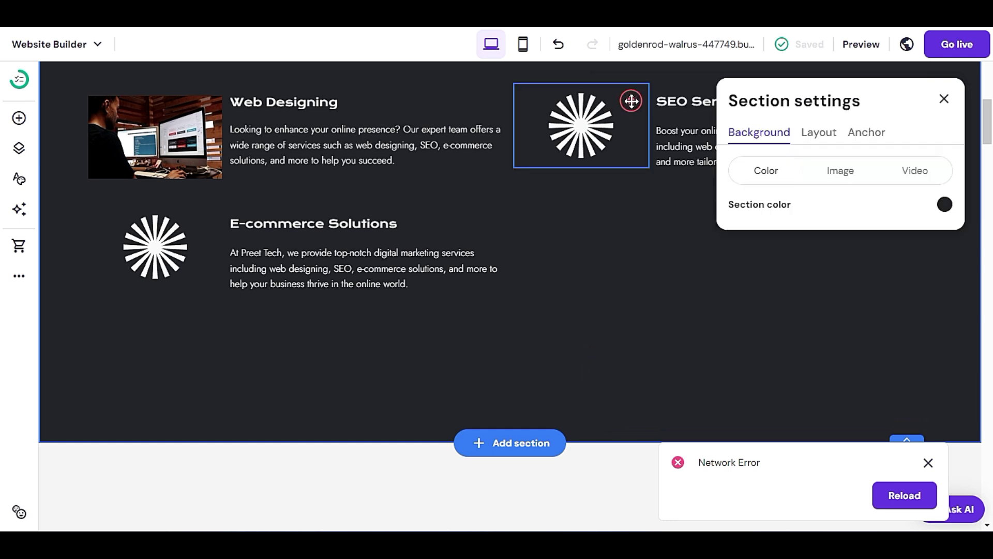
left_click(817, 137)
left_click(863, 129)
left_click(818, 130)
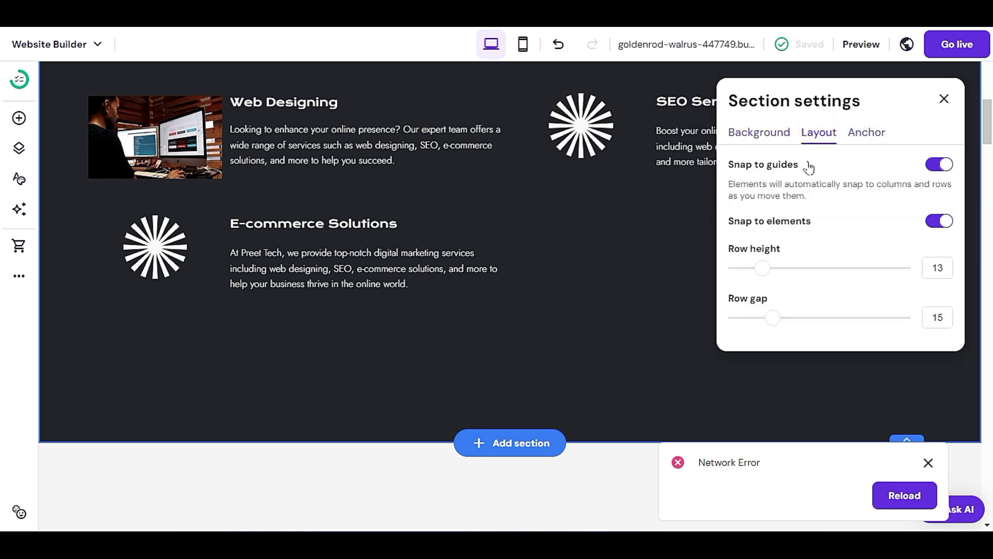
Switch Snap to elements and Snap to guides off and back on for the services section
left_click(941, 221)
left_click(941, 221)
left_click(941, 164)
left_click(940, 164)
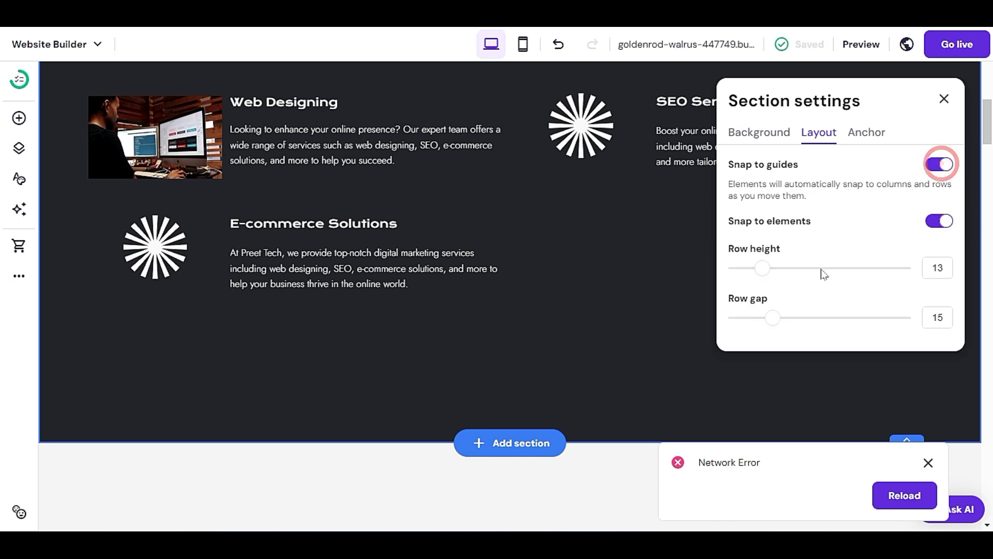
Lower the services section's row height to 10, nudge its row gap slightly, and close the section settings
left_click_drag(759, 265, 733, 268)
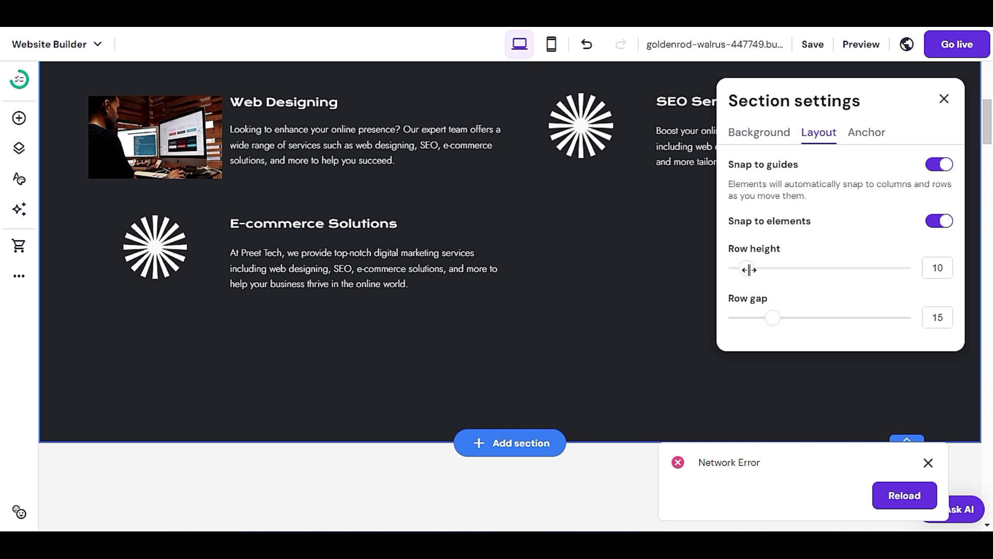
mouse_move(771, 319)
left_mouse_down()
mouse_move(760, 317)
mouse_move(769, 317)
left_mouse_up()
left_click(629, 329)
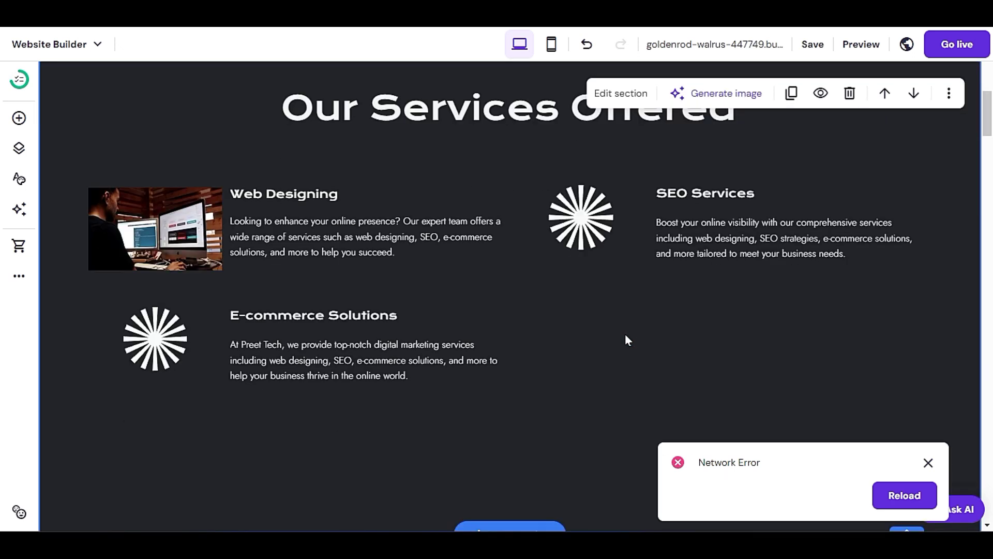
Preview the website, examine the "Our Services Offered" section and the space beneath its items, and return to the editor
left_click(856, 48)
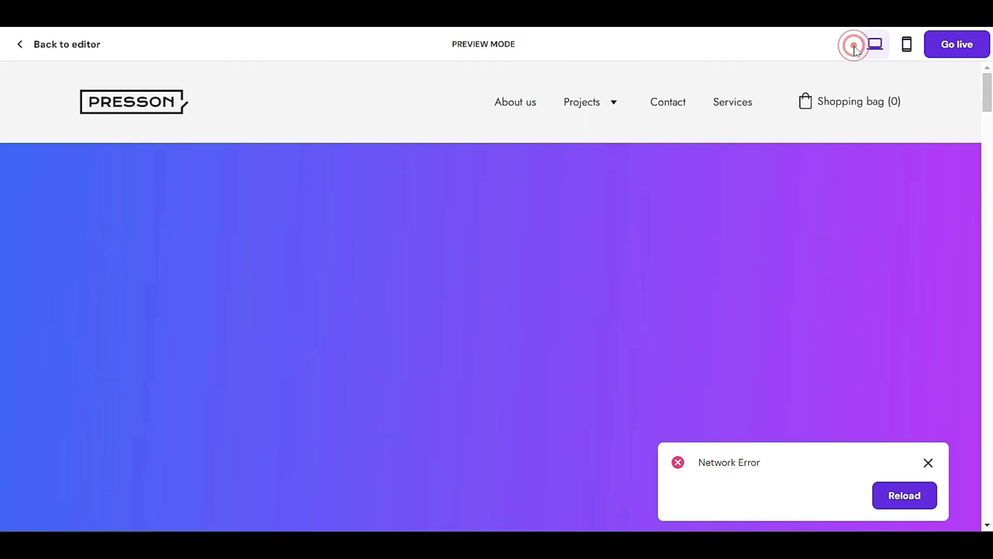
scroll(428, 277, "down", 10)
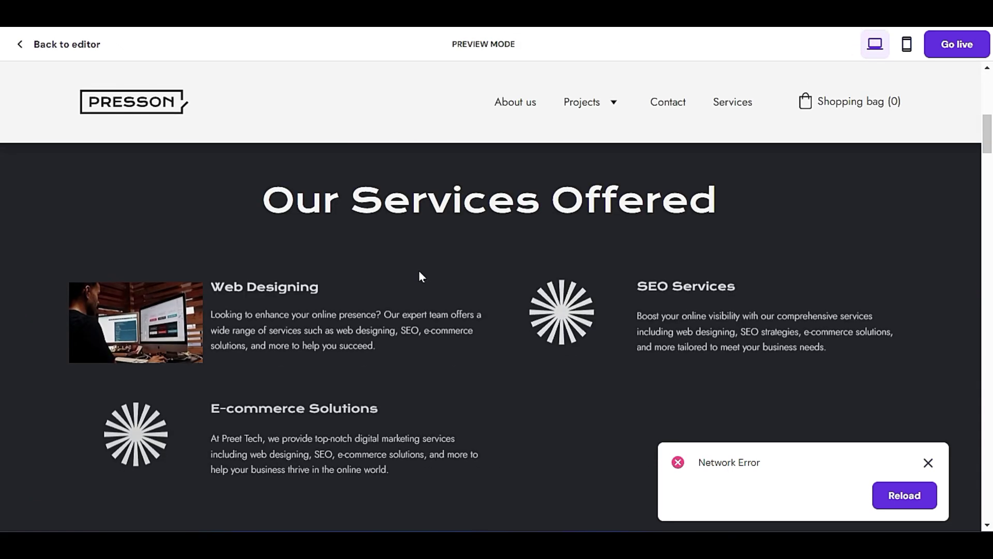
scroll(424, 368, "up", 4)
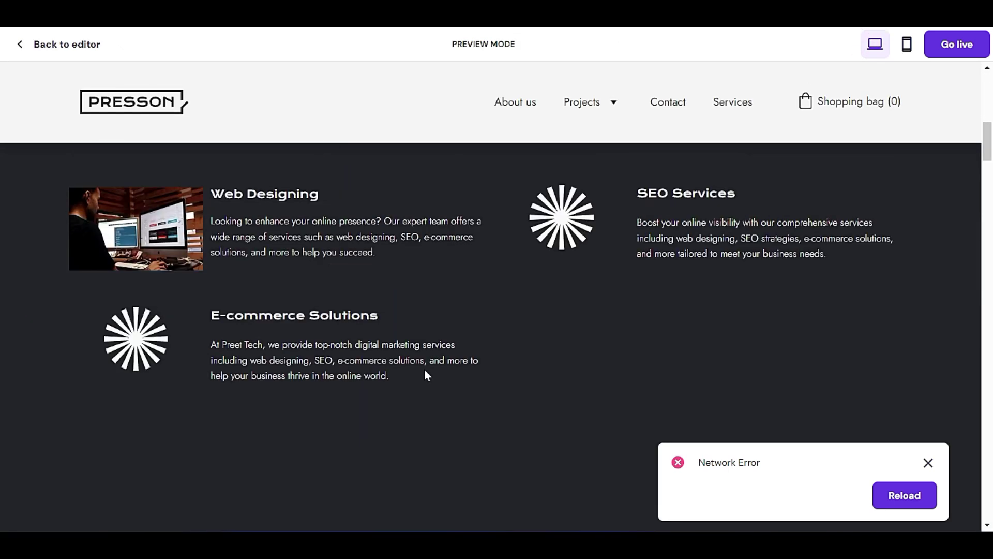
scroll(424, 368, "down", 4)
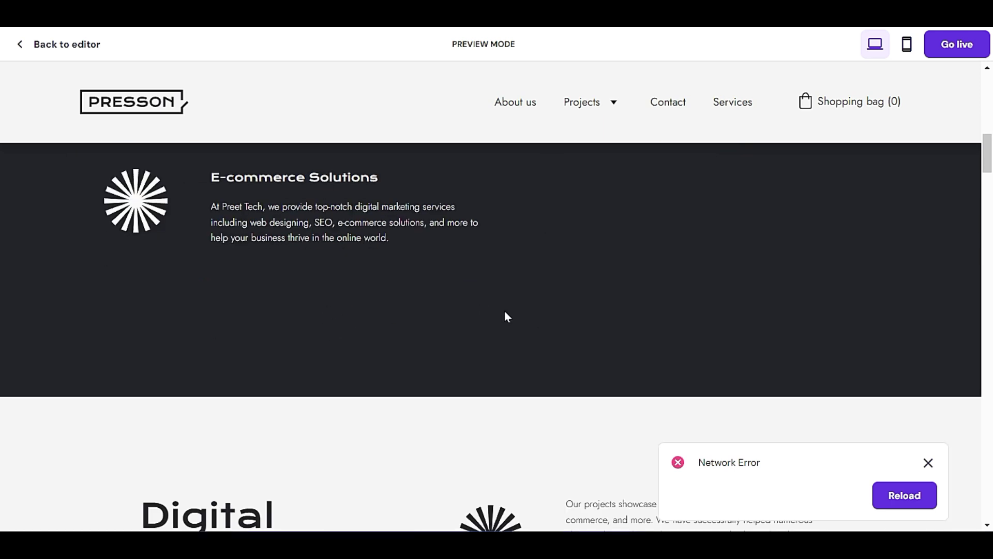
scroll(507, 316, "up", 4)
scroll(480, 347, "down", 1)
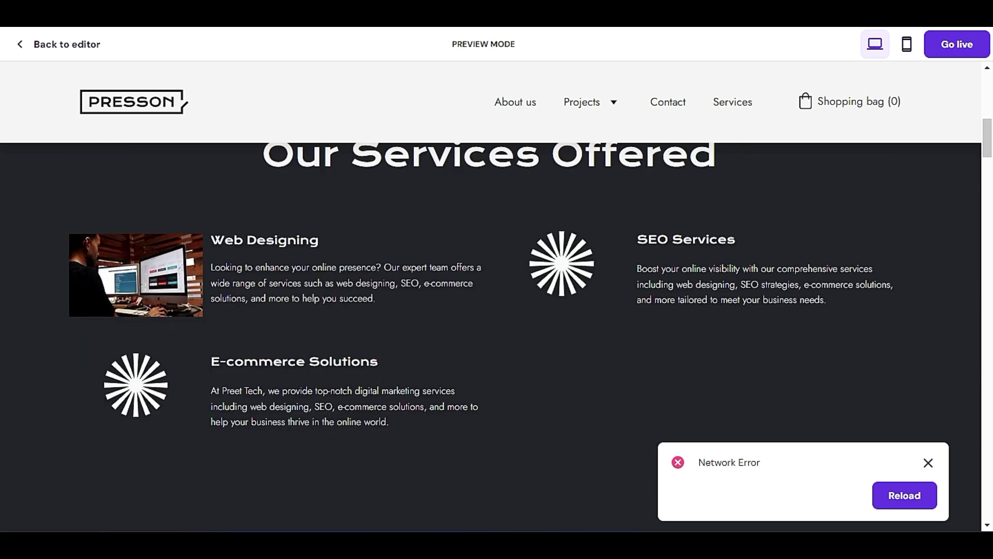
scroll(310, 244, "down", 10)
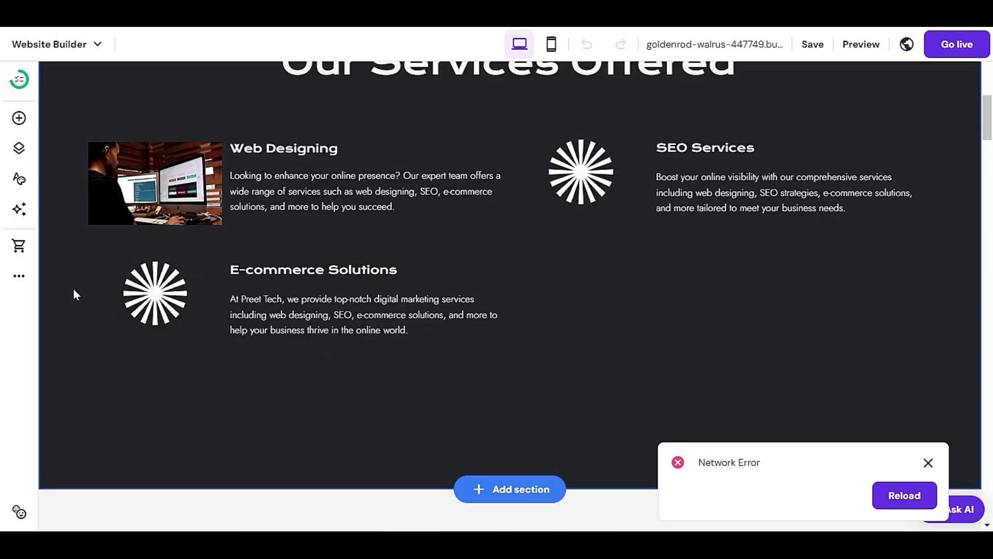
Select the E-commerce Solutions icon, heading and description together and move them down within the services section
left_click(73, 287)
left_click_drag(533, 261, 163, 374)
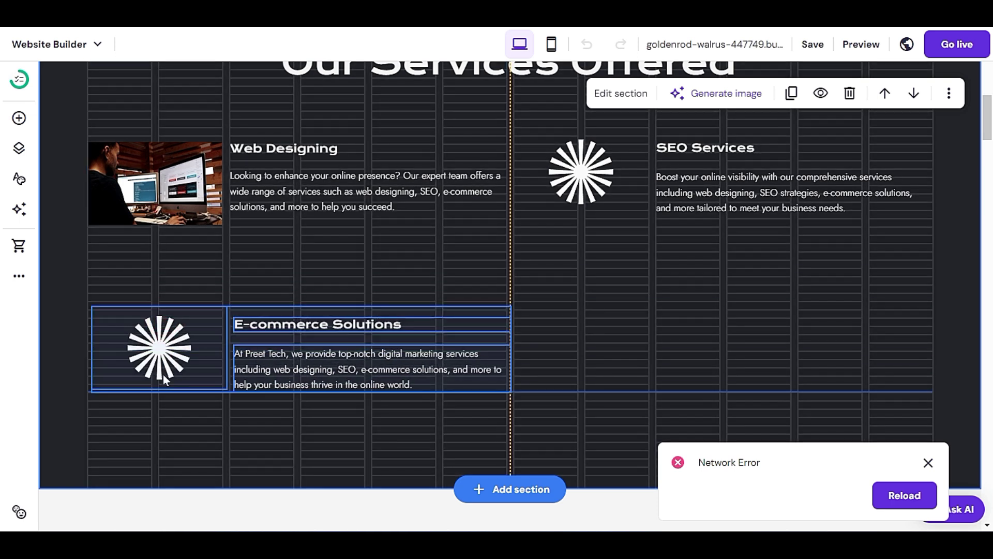
left_click(361, 246)
scroll(675, 351, "up", 2)
scroll(675, 350, "down", 2)
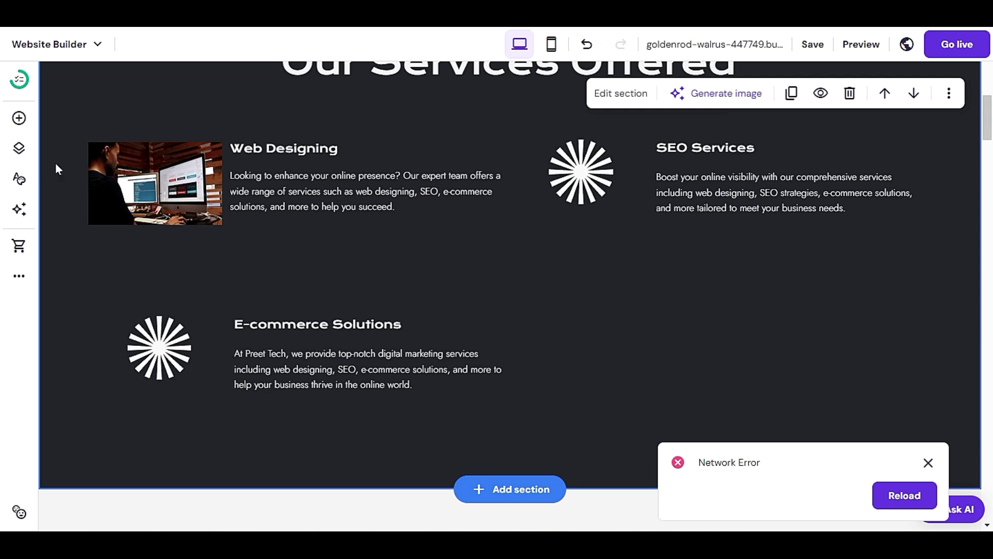
Try to duplicate the grouped E-commerce Solutions items by copying and pasting the section
left_click_drag(557, 309, 175, 385)
right_click(179, 369)
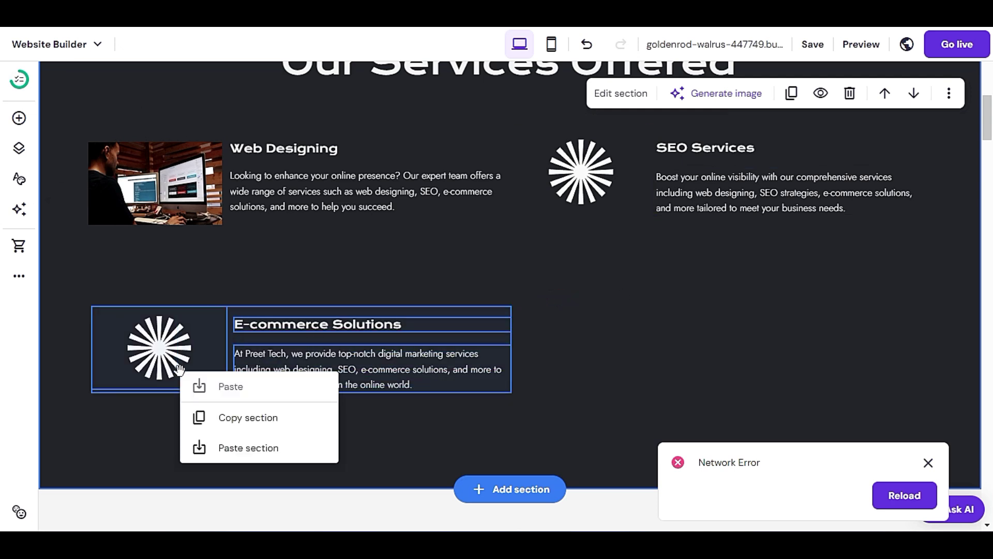
left_click(233, 427)
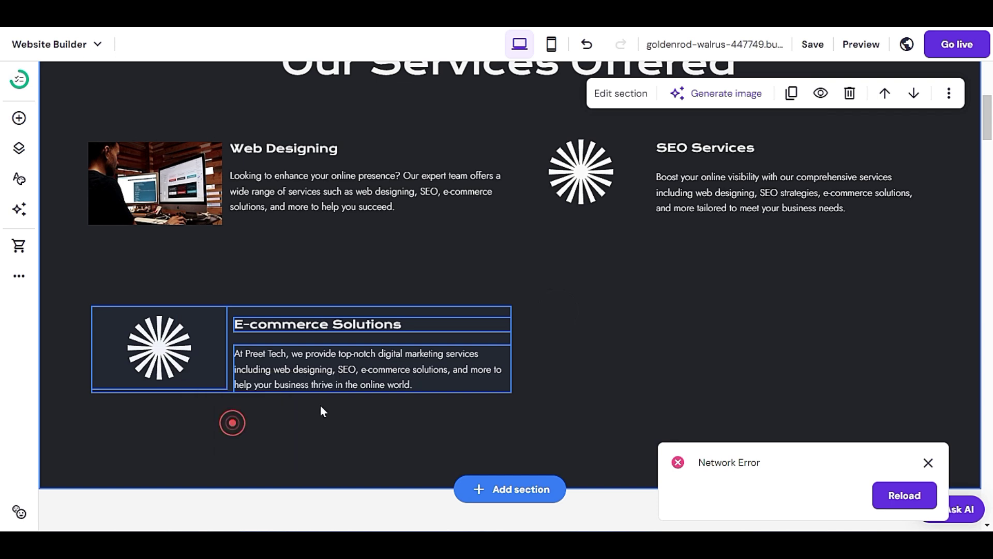
right_click(675, 319)
left_click(707, 396)
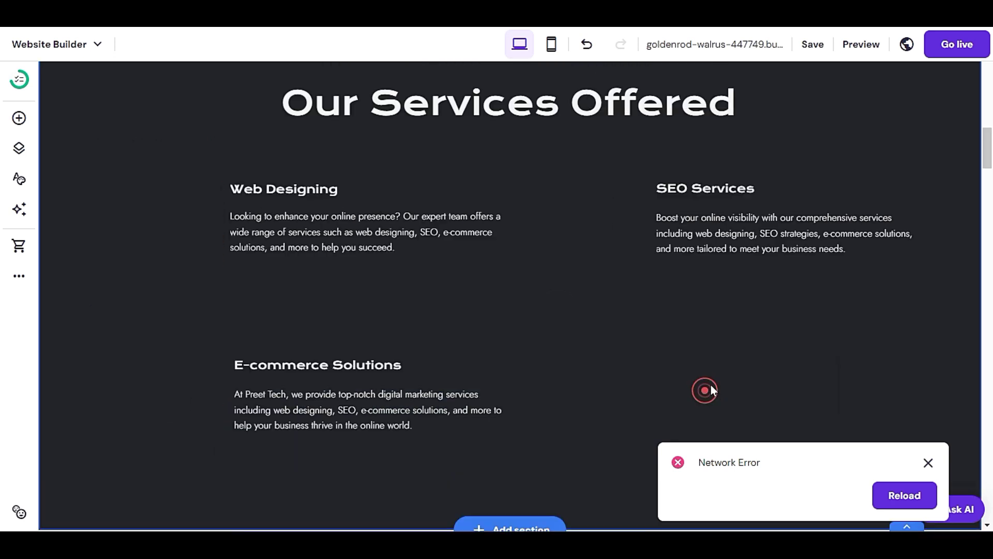
Compare the pasted "Our Services Offered" section with the original and delete the pasted copy
scroll(614, 353, "up", 6)
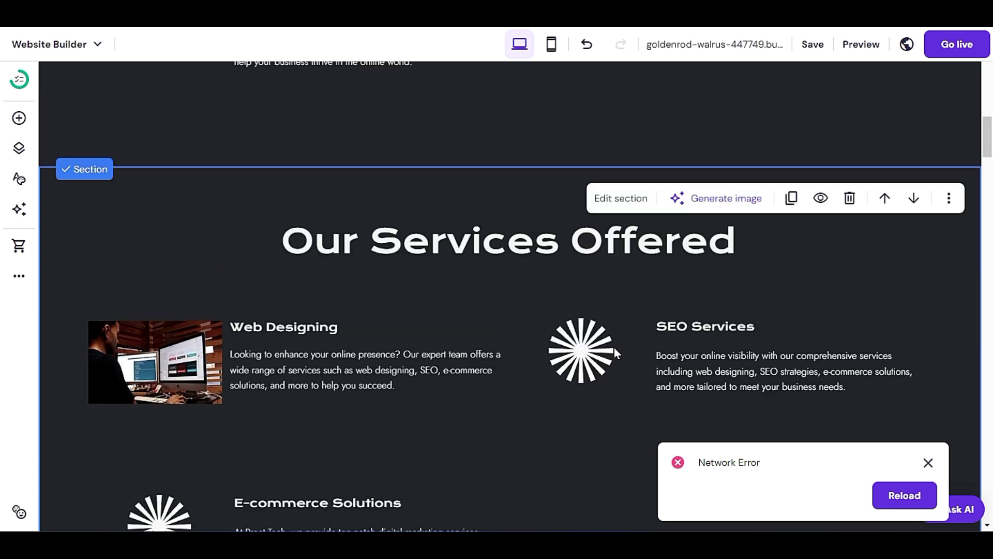
scroll(615, 353, "down", 1)
scroll(614, 354, "down", 5)
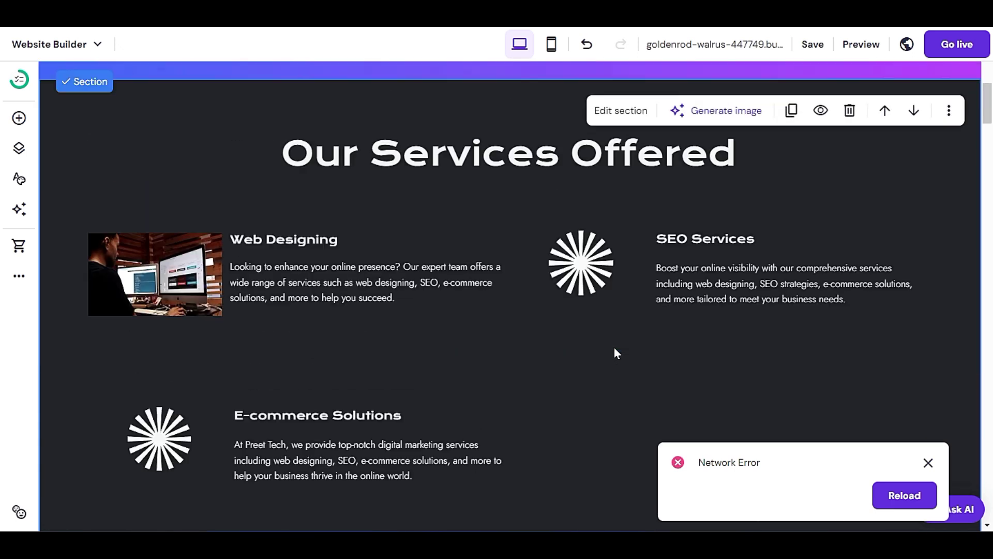
scroll(611, 354, "up", 5)
scroll(607, 352, "down", 5)
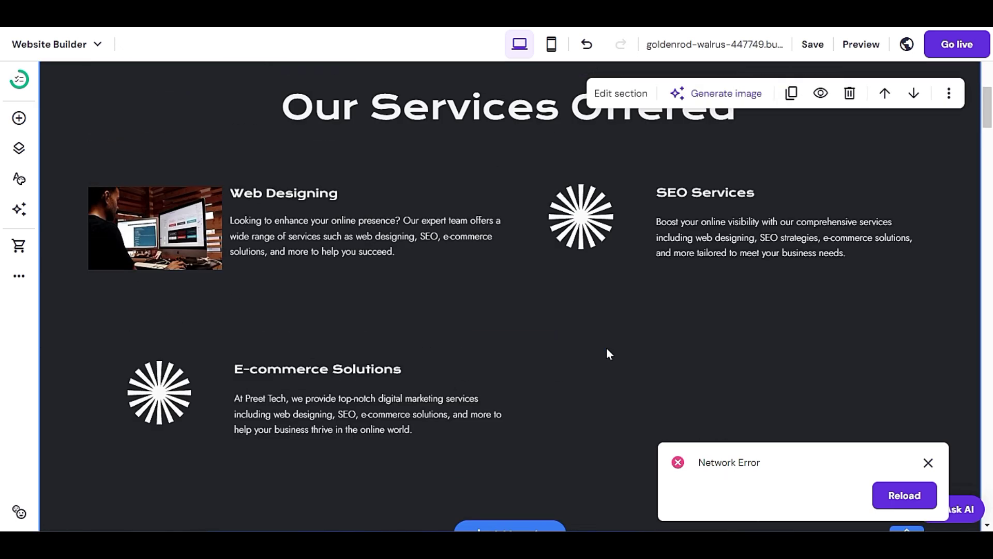
scroll(569, 367, "up", 5)
right_click(535, 394)
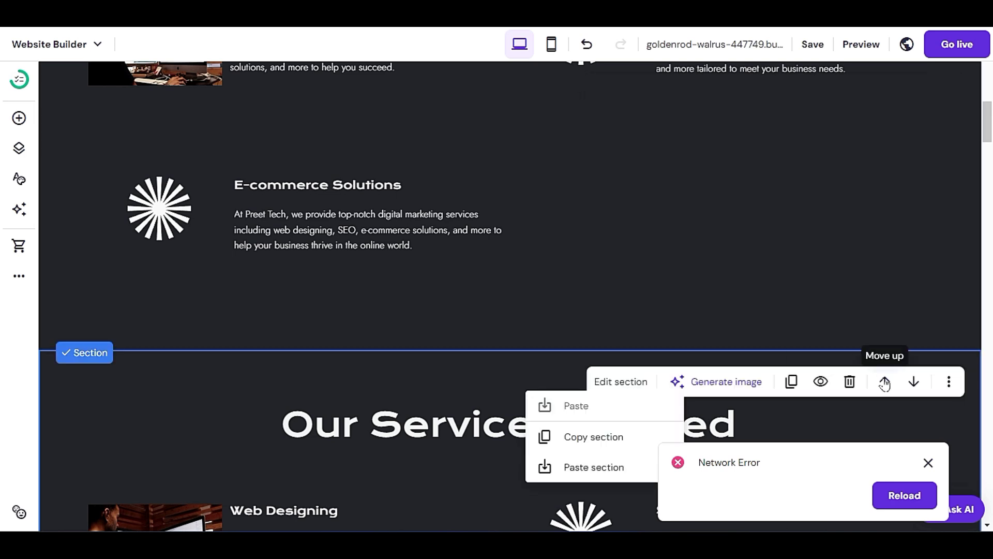
left_click(848, 382)
scroll(551, 265, "up", 2)
left_click(547, 261)
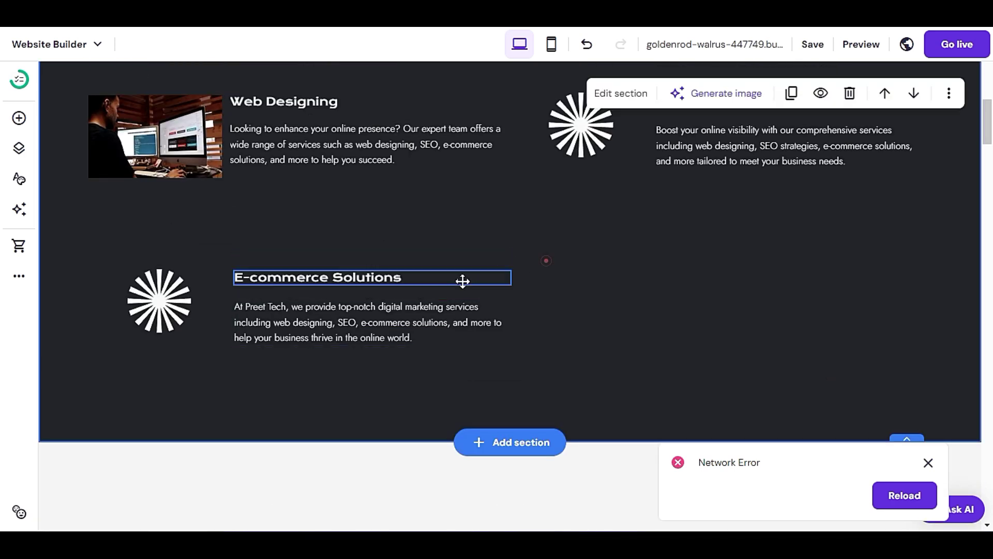
Select the E-commerce Solutions items together again and look through the additional options for a way to copy them
left_click_drag(97, 237, 451, 329)
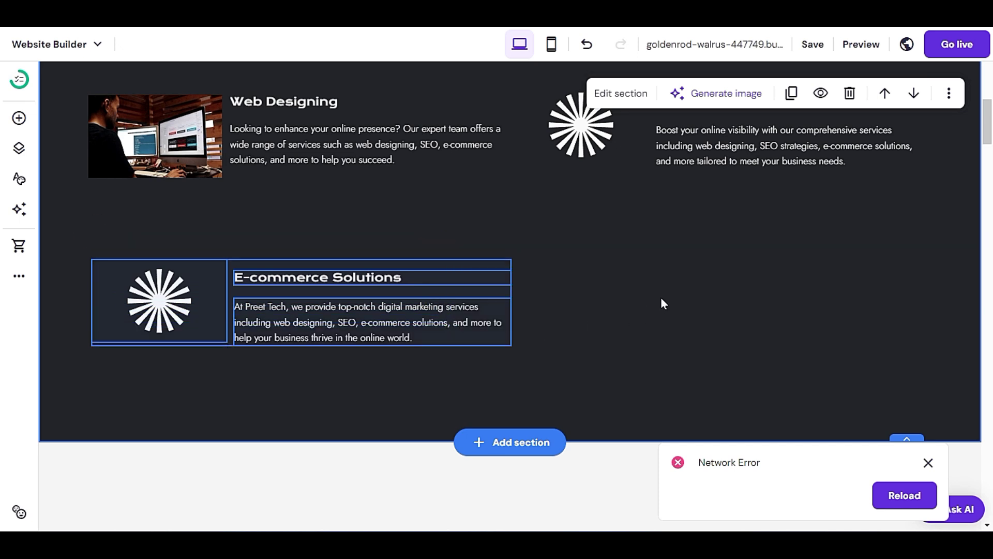
left_click(695, 290)
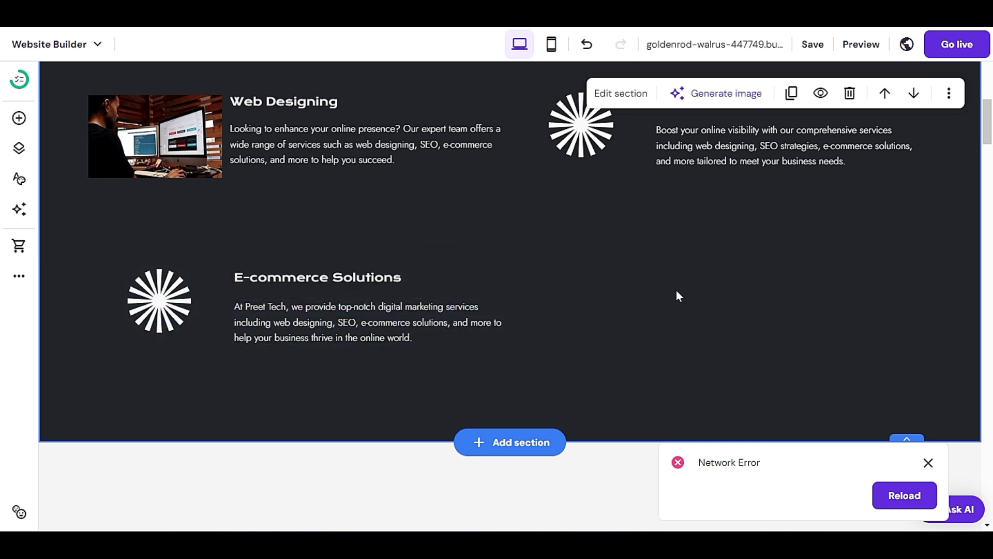
scroll(676, 290, "up", 3)
scroll(675, 291, "up", 3)
scroll(678, 293, "down", 9)
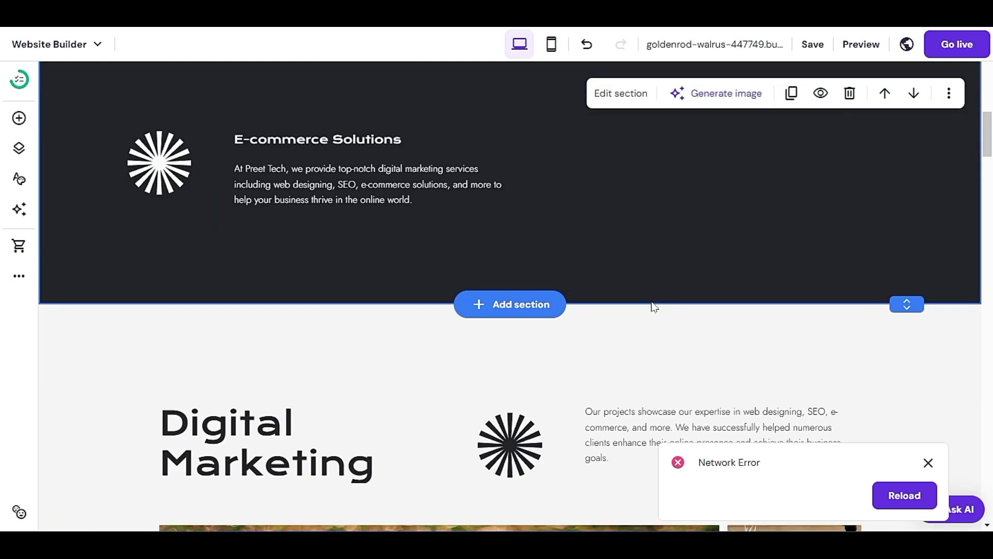
scroll(649, 307, "up", 3)
left_click(292, 302)
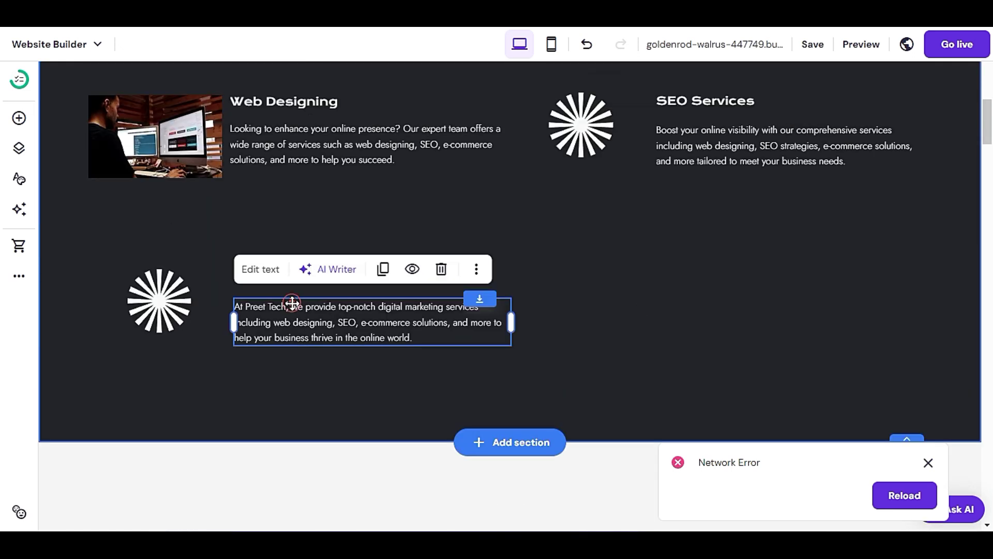
left_click_drag(551, 352, 164, 276)
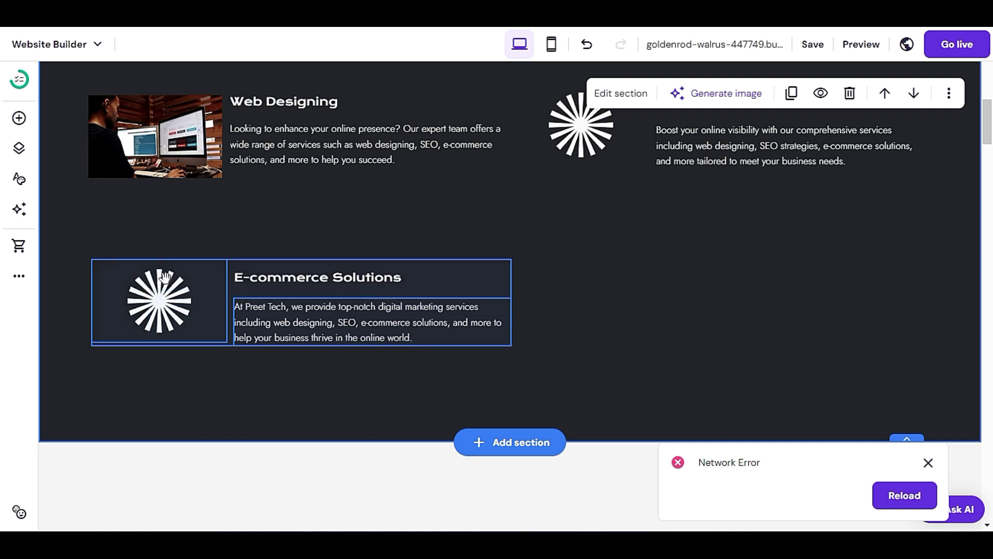
left_click(949, 93)
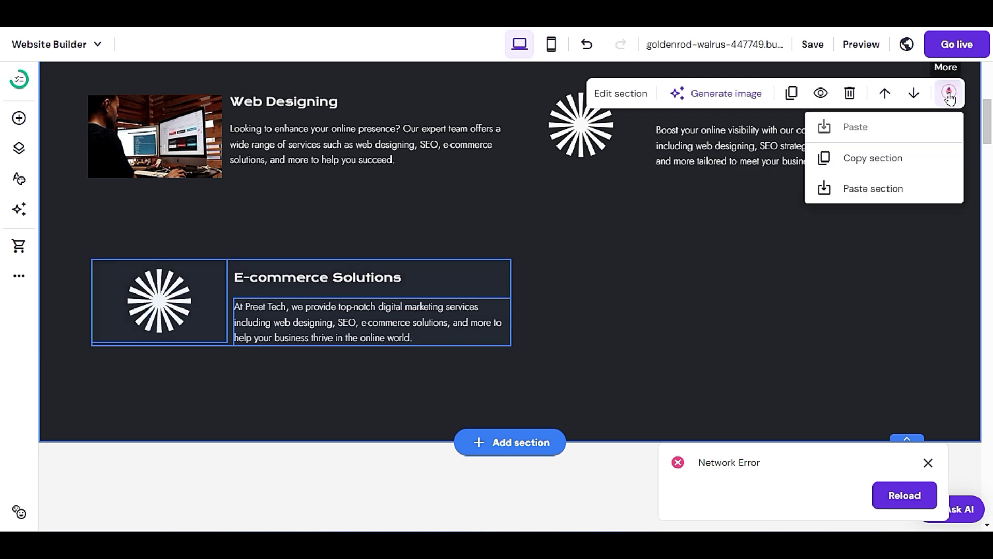
left_click(813, 284)
Duplicate the whole "Our Services Offered" section and delete the duplicate again
left_click(789, 93)
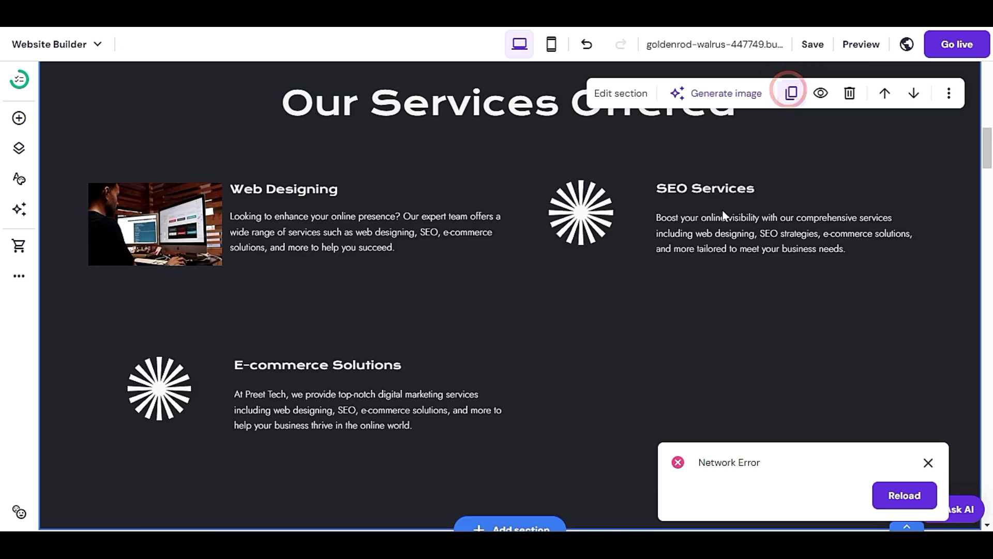
scroll(636, 346, "up", 8)
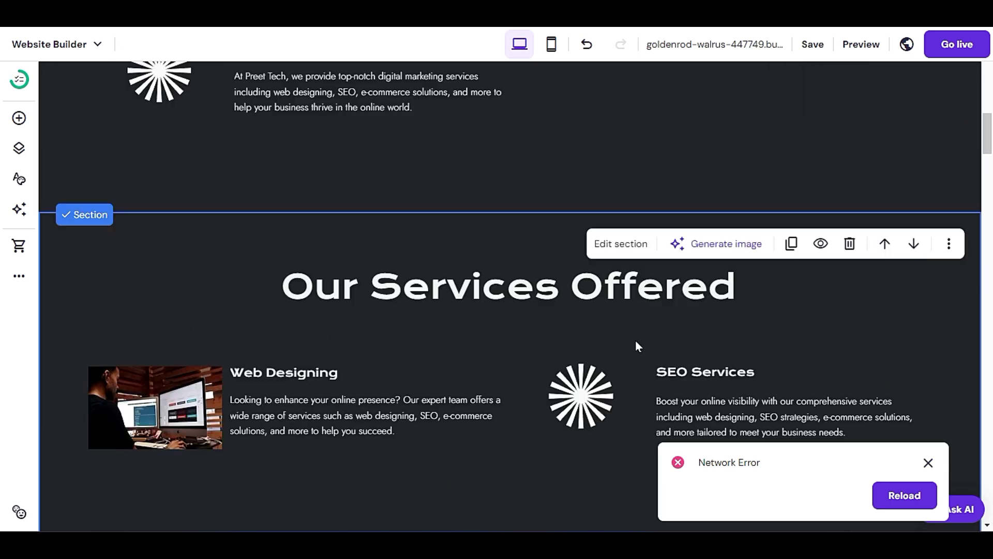
scroll(633, 341, "down", 3)
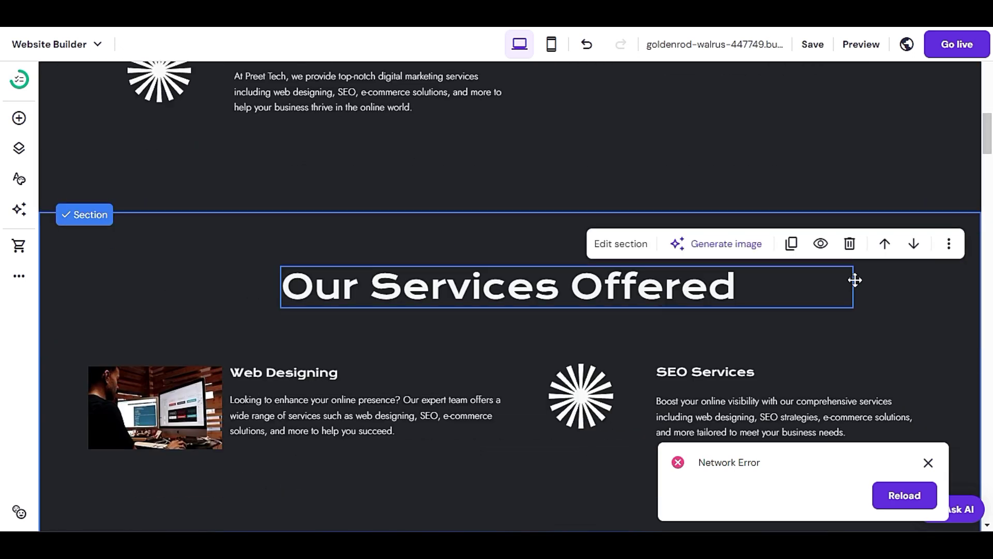
left_click(850, 245)
scroll(764, 336, "up", 5)
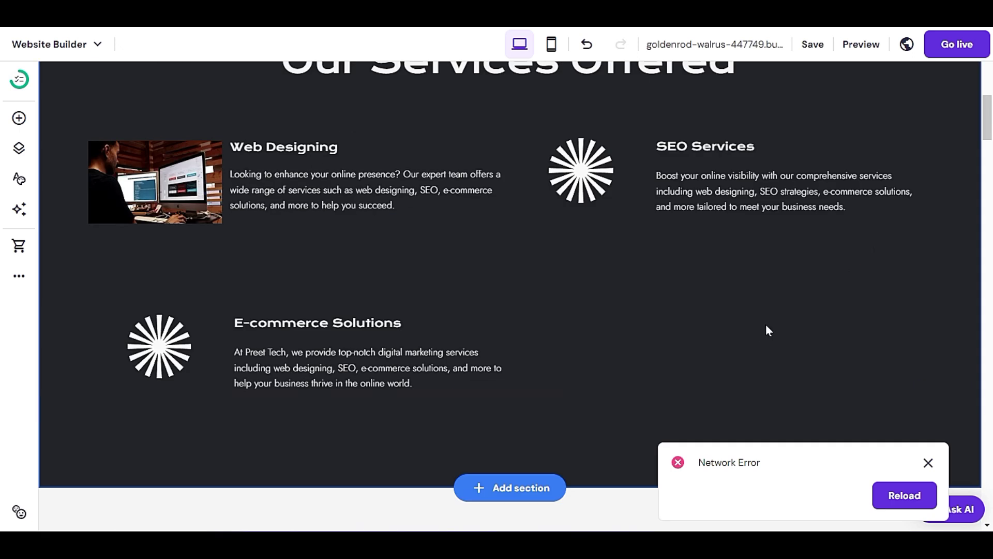
Move the E-commerce Solutions icon, heading and description up slightly and align them with the Web Designing column
left_click(104, 293)
left_click_drag(112, 306, 296, 374)
left_click(706, 343)
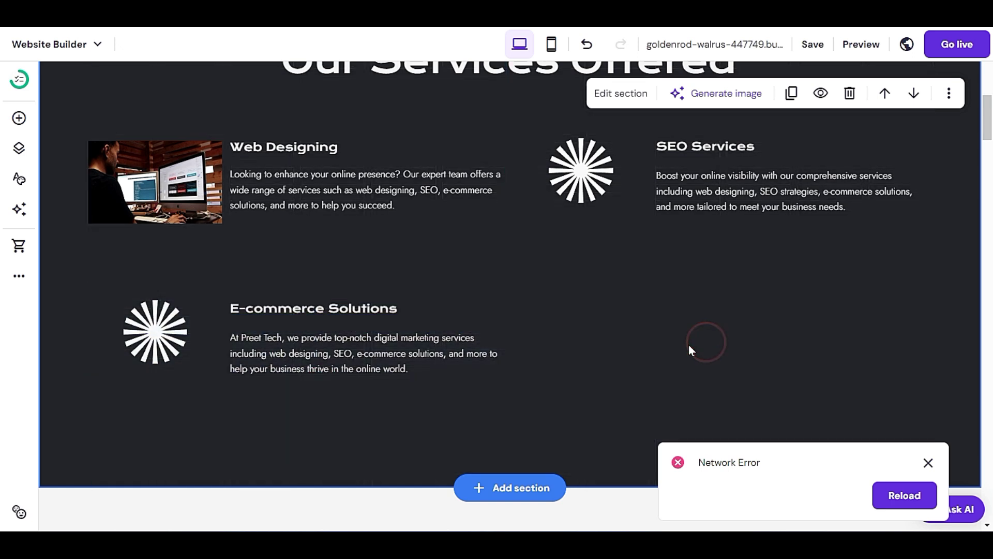
Duplicate the SEO Services icon and place the copy directly below it, level with the E-commerce Solutions icon
left_click(576, 168)
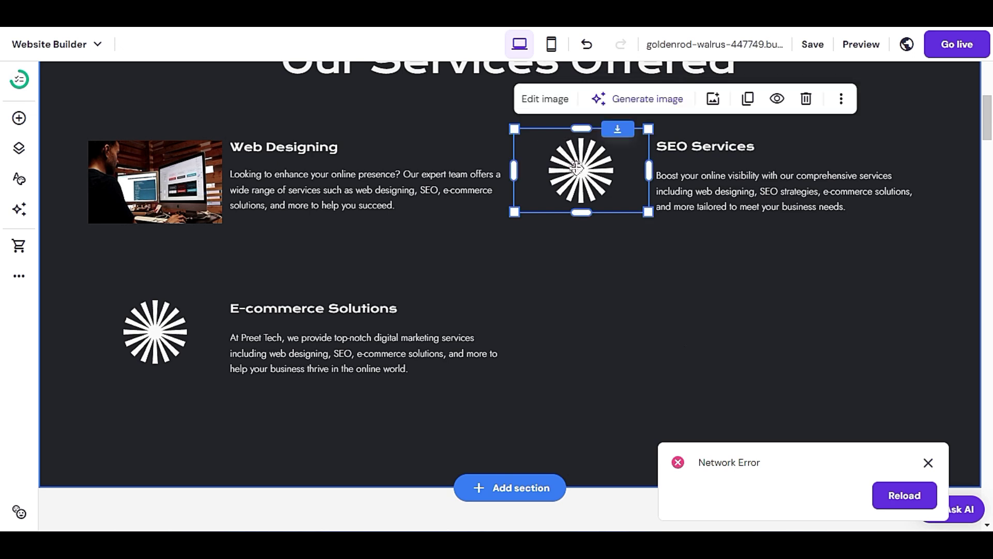
left_click(743, 100)
left_click_drag(610, 185, 610, 339)
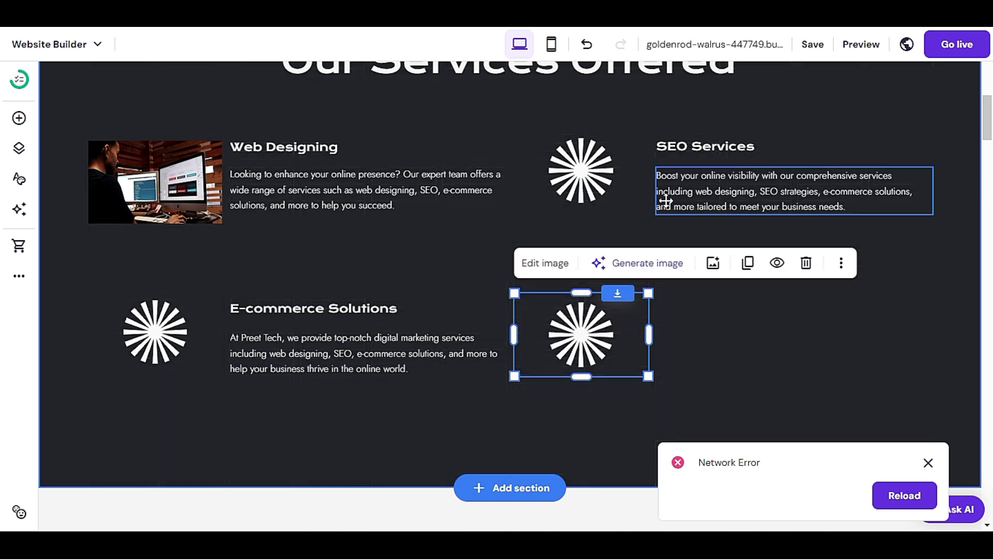
Duplicate the "SEO Services" heading and place the copy beside the new fourth icon, roughly level with the E-commerce Solutions heading
left_click(673, 147)
left_click(693, 142)
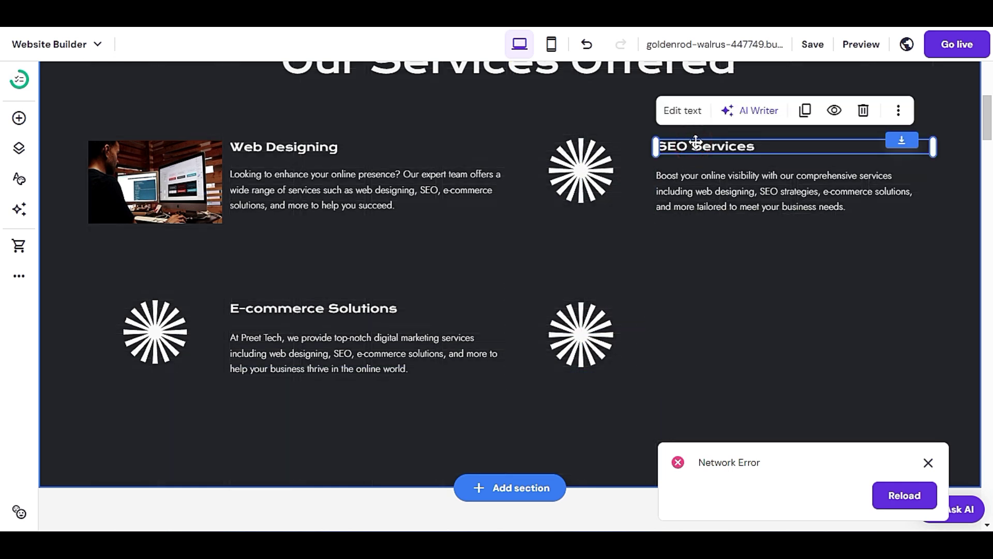
left_click(808, 113)
left_click_drag(761, 142, 765, 310)
Duplicate the SEO Services description and place the copy directly below the copied "SEO Services" heading
left_click(785, 197)
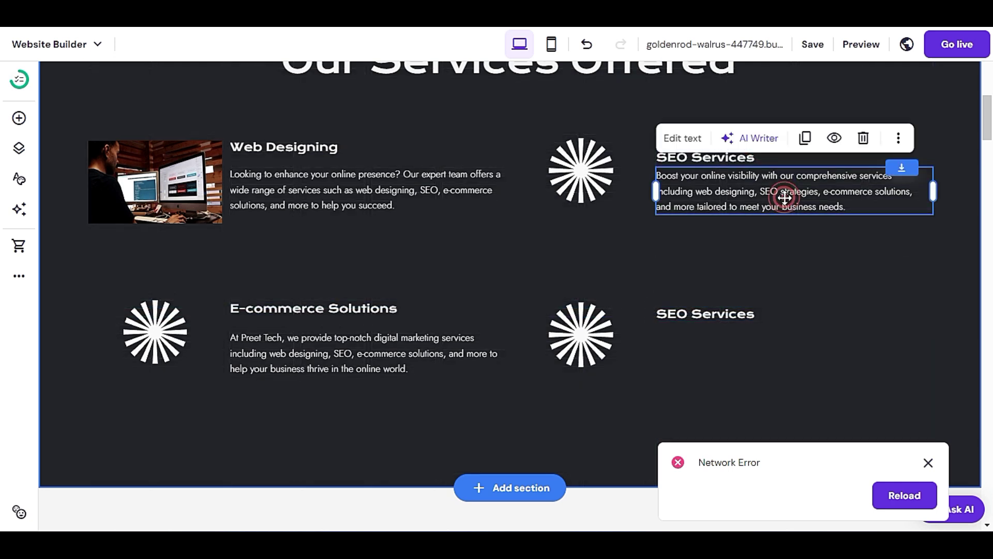
left_click(806, 138)
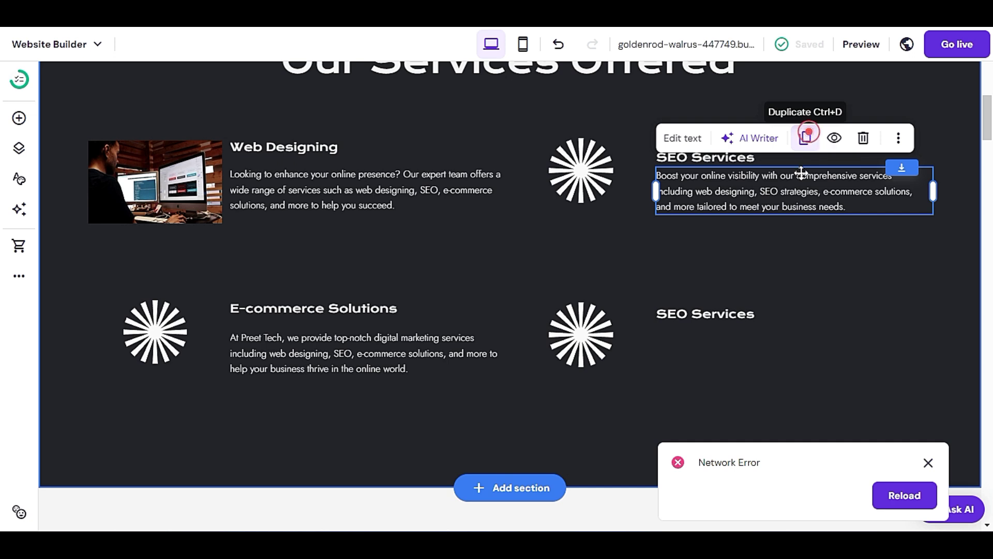
left_click(809, 139)
left_click_drag(799, 197, 798, 352)
scroll(829, 259, "down", 1)
scroll(827, 260, "down", 2)
scroll(827, 253, "up", 3)
Preview the site and examine the layout and alignment of the four items in the "Our Services Offered" section
left_click(818, 249)
left_click(861, 44)
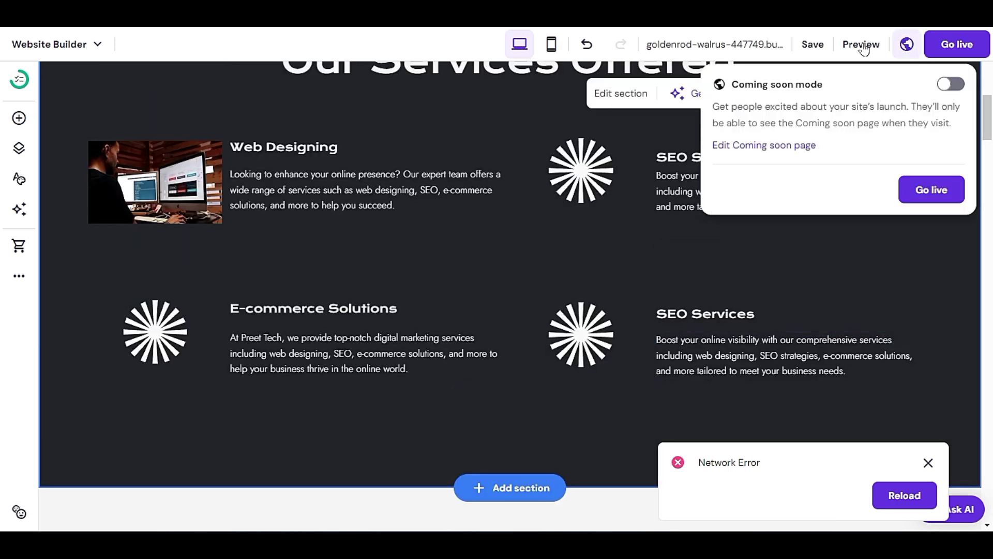
scroll(556, 294, "down", 4)
scroll(554, 294, "down", 7)
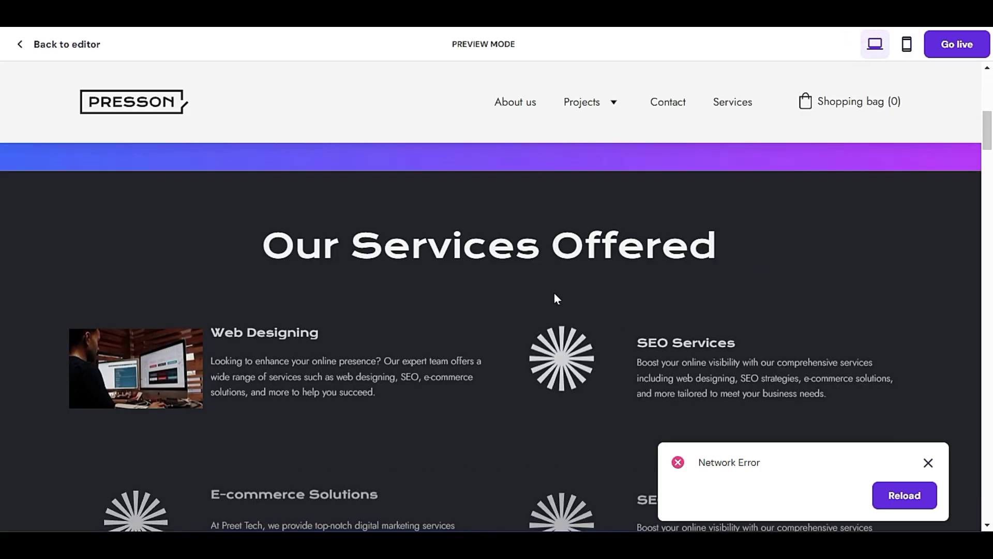
scroll(550, 295, "up", 3)
scroll(550, 295, "down", 3)
scroll(549, 302, "down", 2)
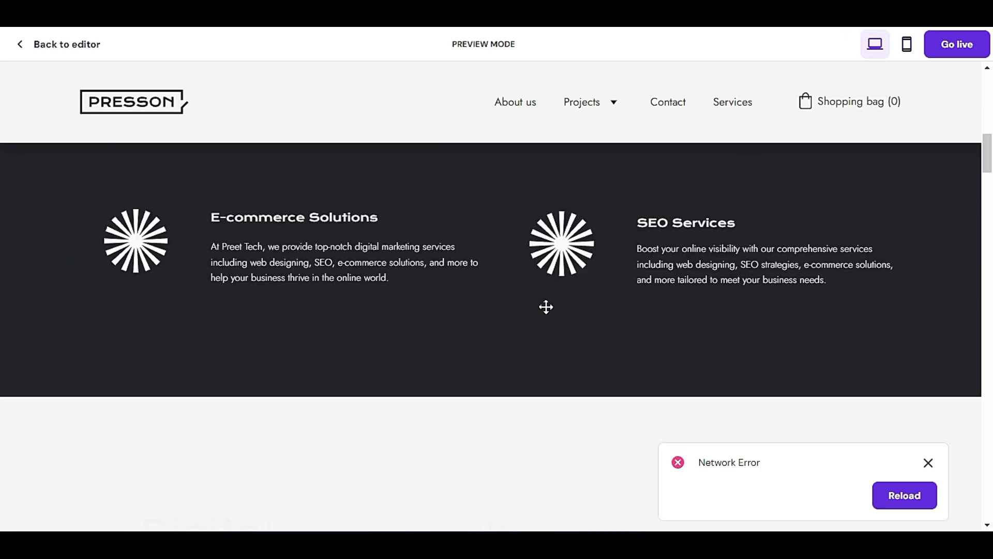
scroll(545, 306, "up", 5)
scroll(546, 310, "down", 2)
scroll(546, 311, "up", 2)
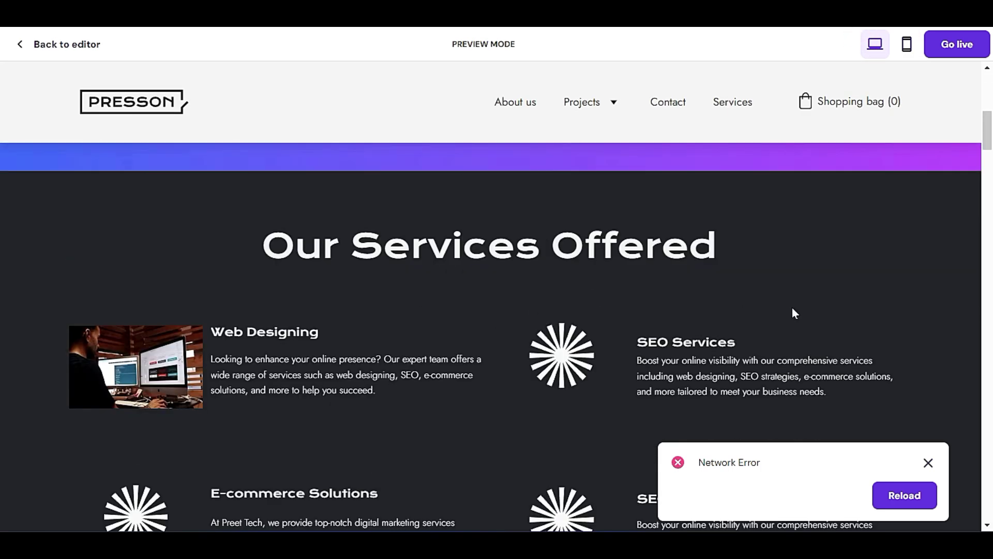
scroll(781, 314, "down", 10)
scroll(732, 323, "up", 5)
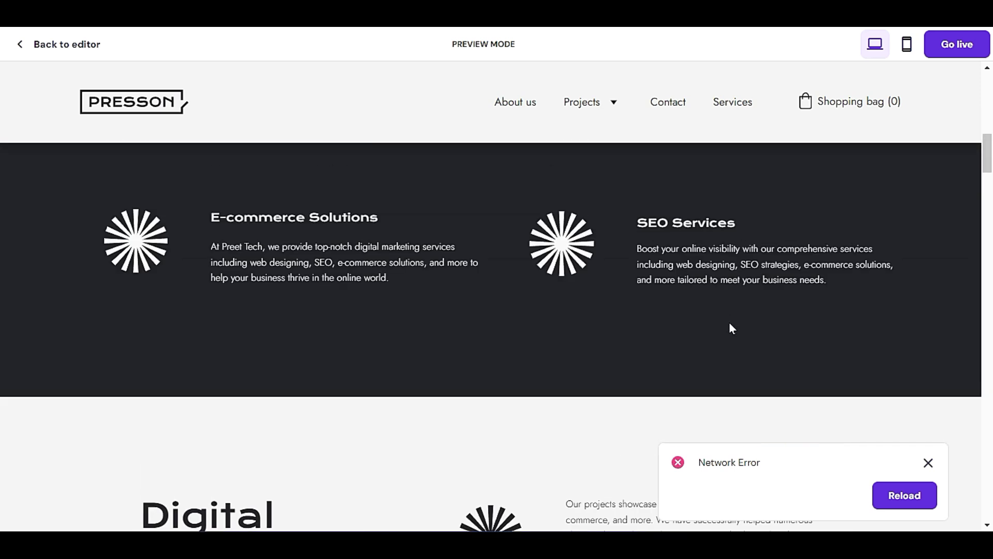
scroll(725, 326, "up", 15)
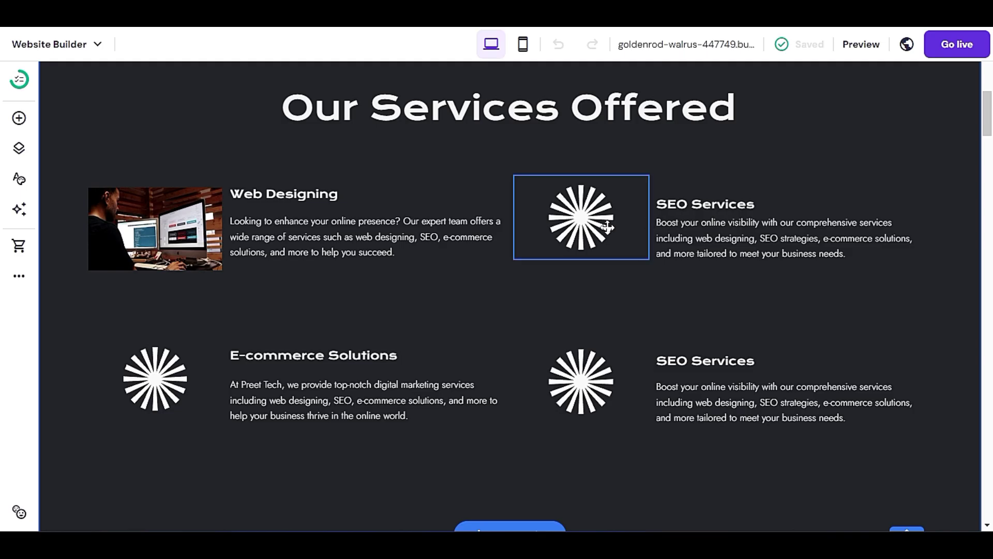
Replace the starburst image beside the upper SEO Services text with the free photo of patterned SEO letters, found by searching "seo"
left_click(570, 202)
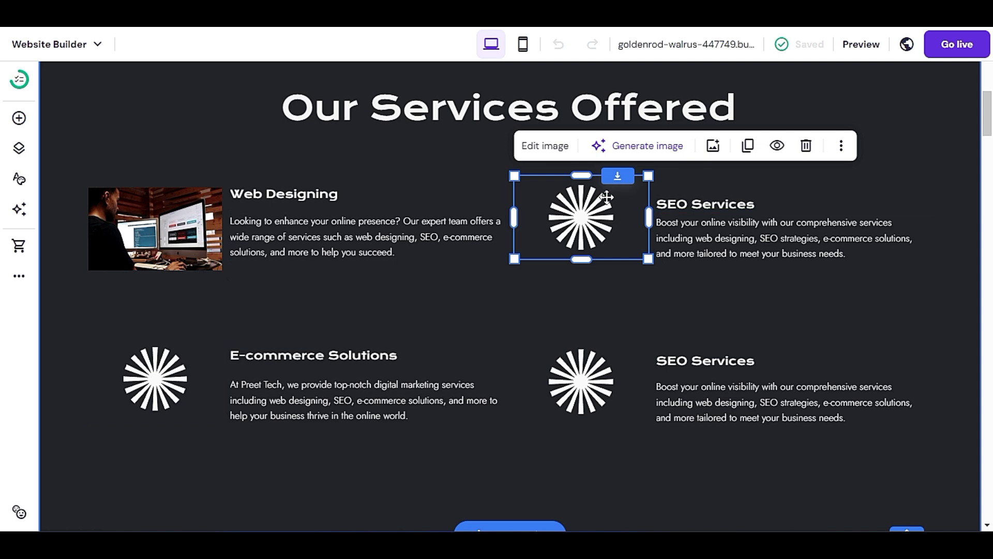
left_click(533, 149)
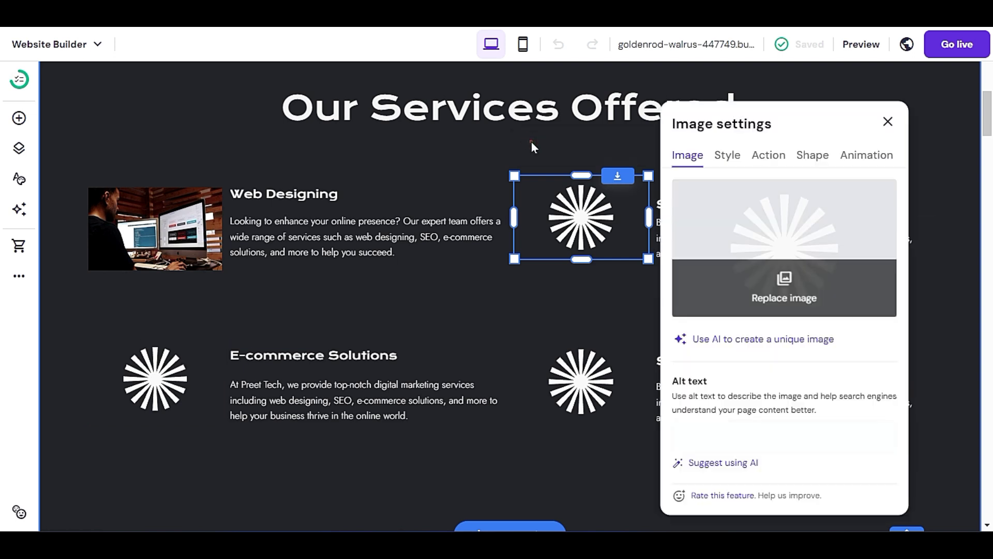
left_click(793, 301)
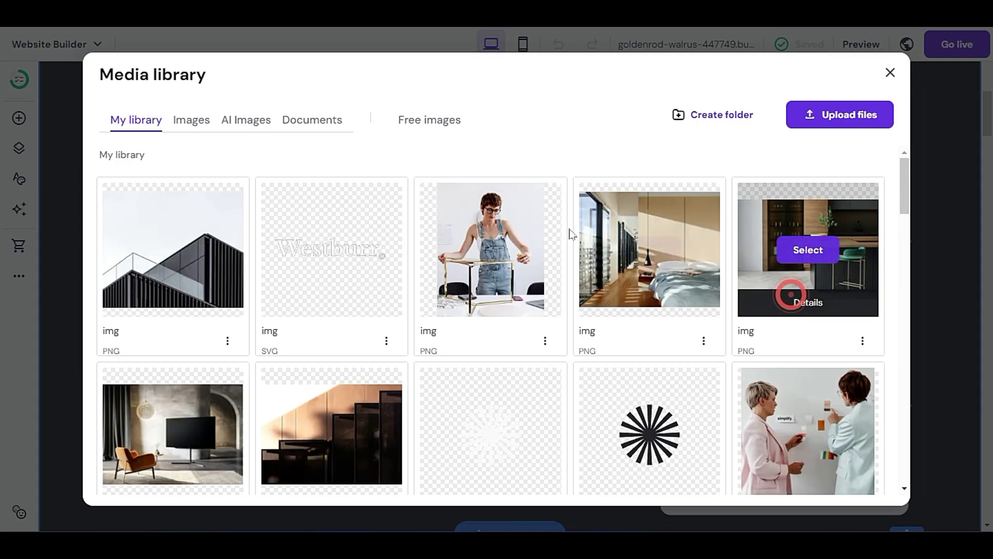
left_click(448, 118)
left_click(207, 169)
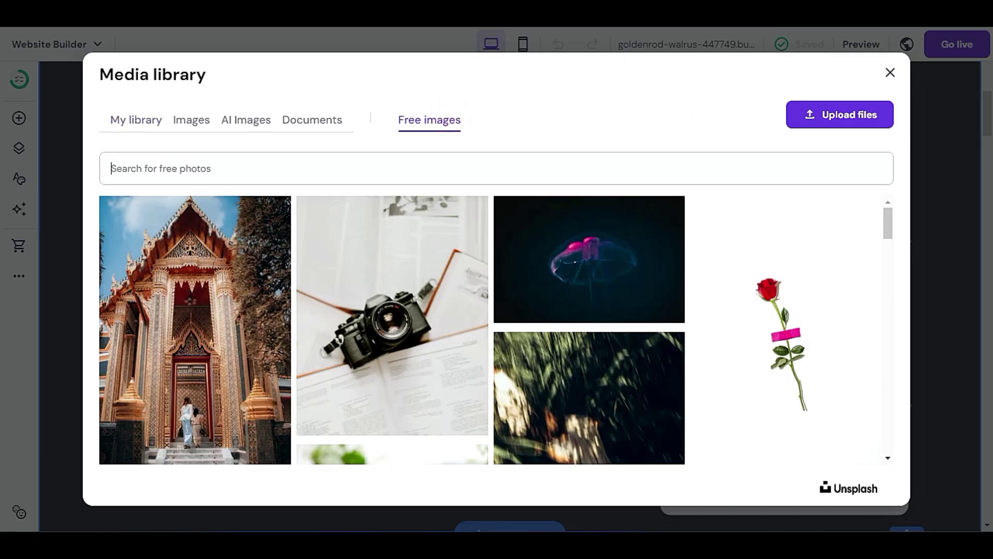
type("seo")
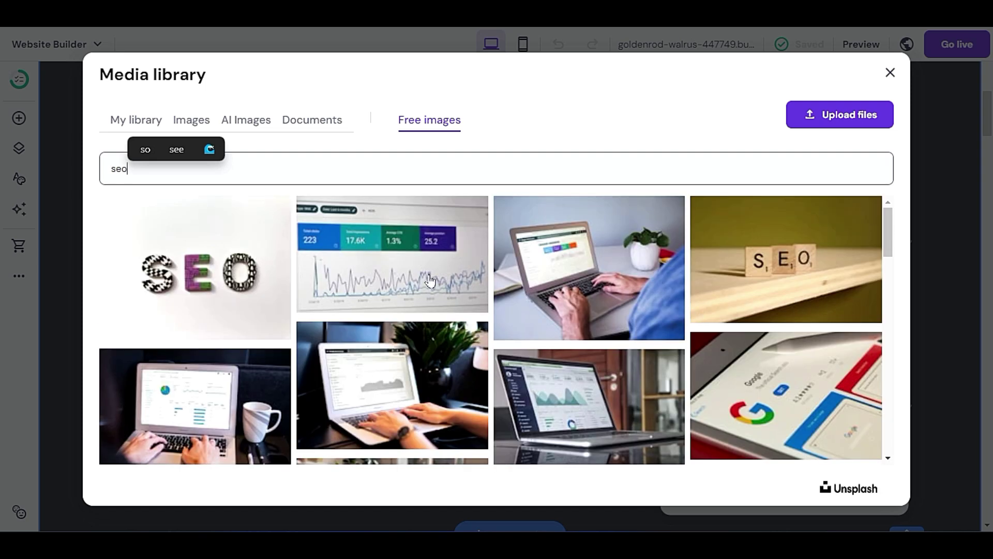
left_click(224, 284)
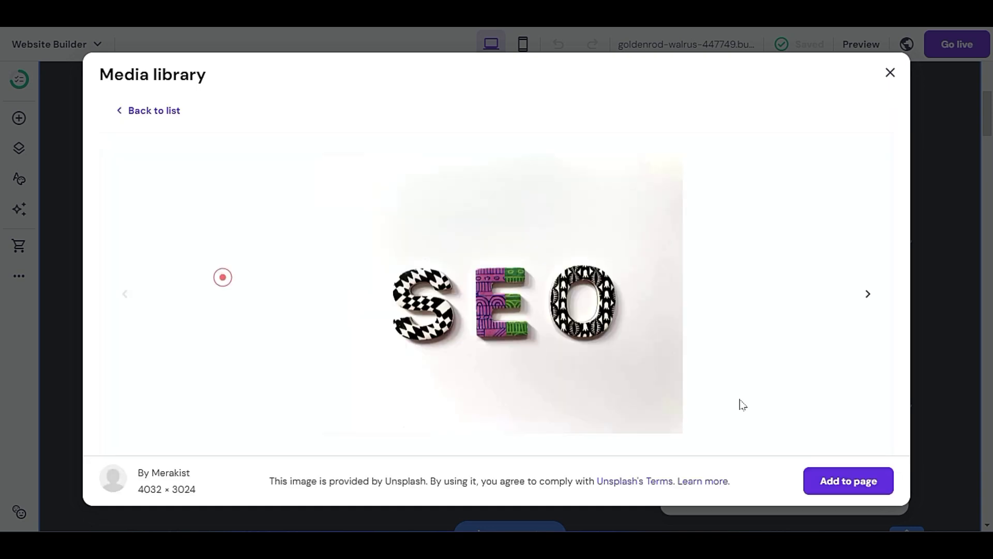
left_click(859, 479)
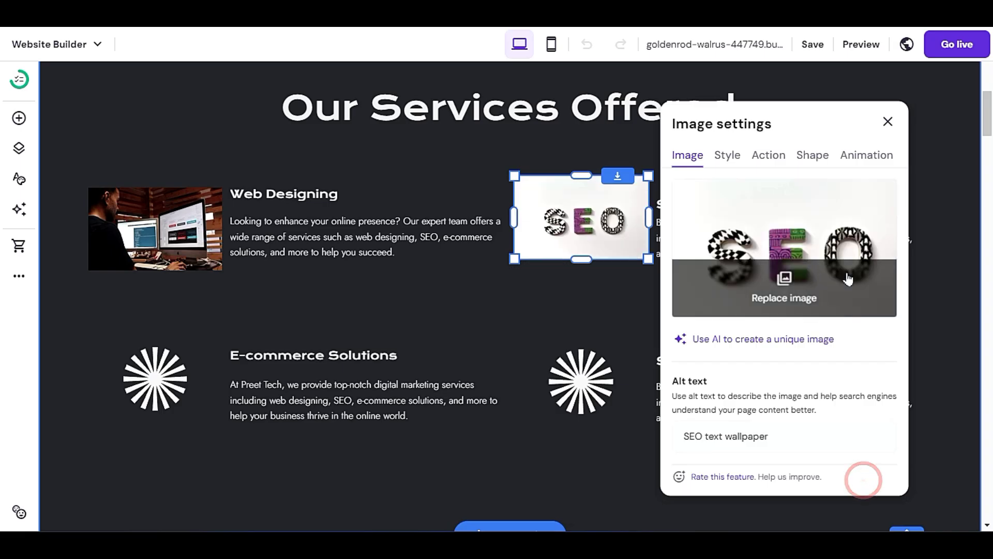
left_click(888, 122)
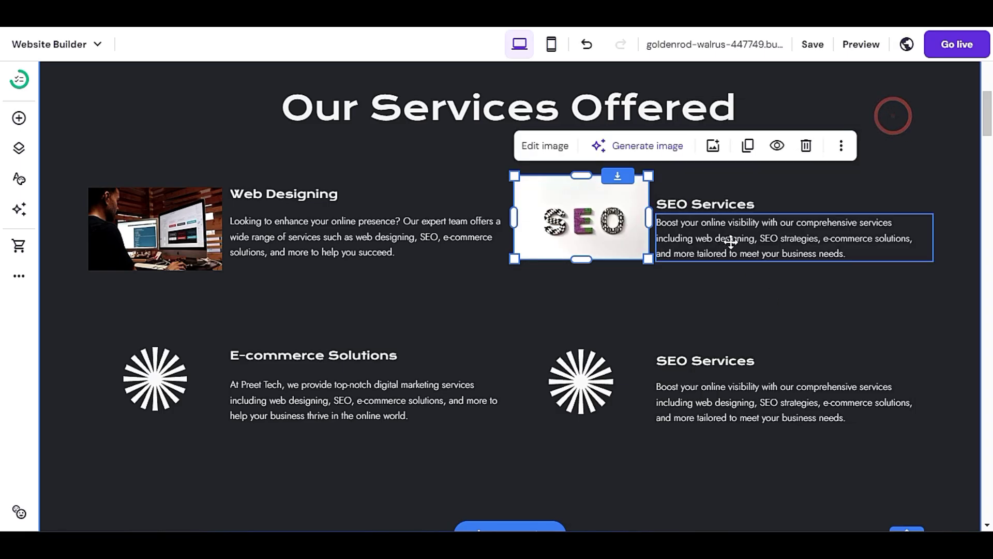
Move the SEO photo down slightly so it lines up with the Web Designing photo in the same row
left_click_drag(615, 230, 615, 239)
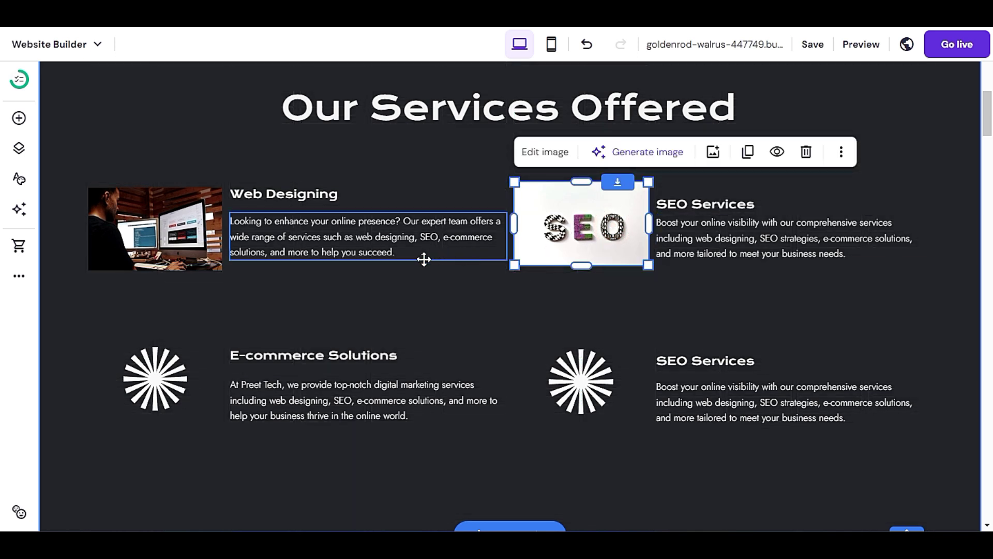
left_click_drag(584, 222, 576, 299)
left_click(576, 299)
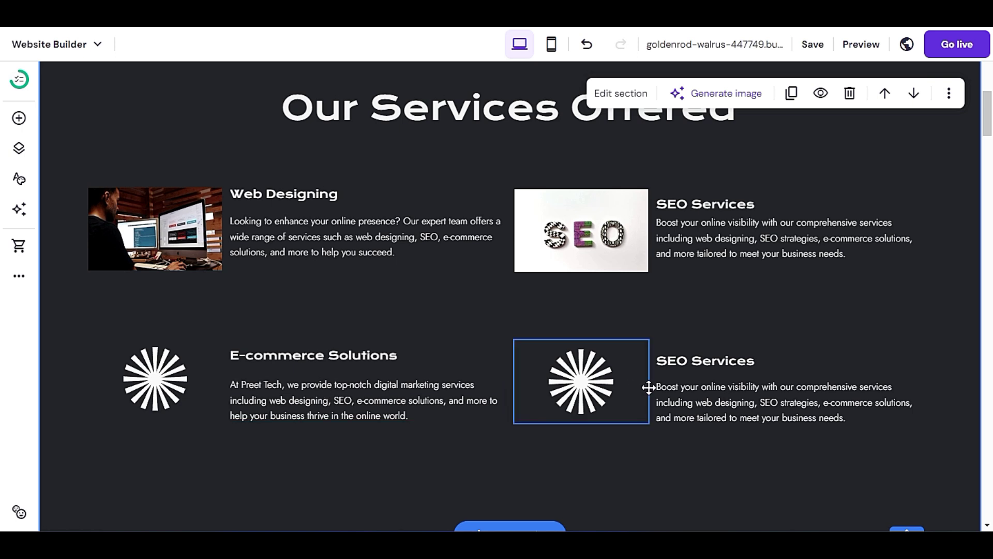
Change the lower SEO Services heading to "Wordpress Management"
left_click(685, 357)
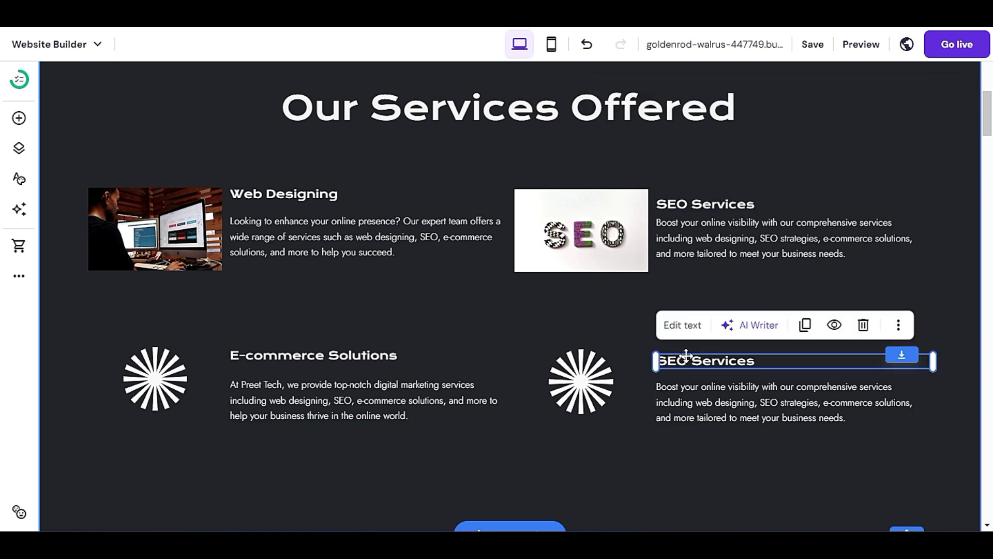
left_click(685, 356)
triple_click(691, 357)
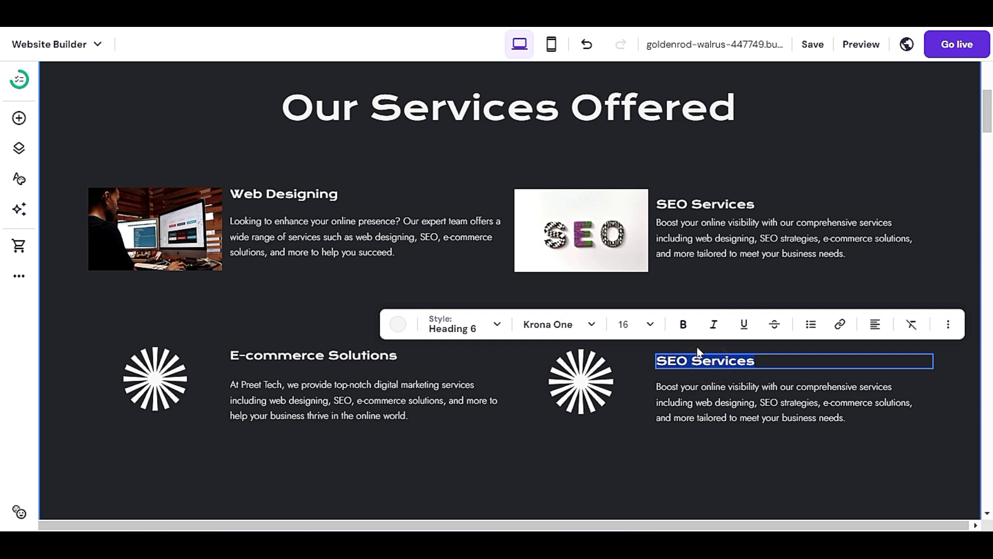
type("Wo")
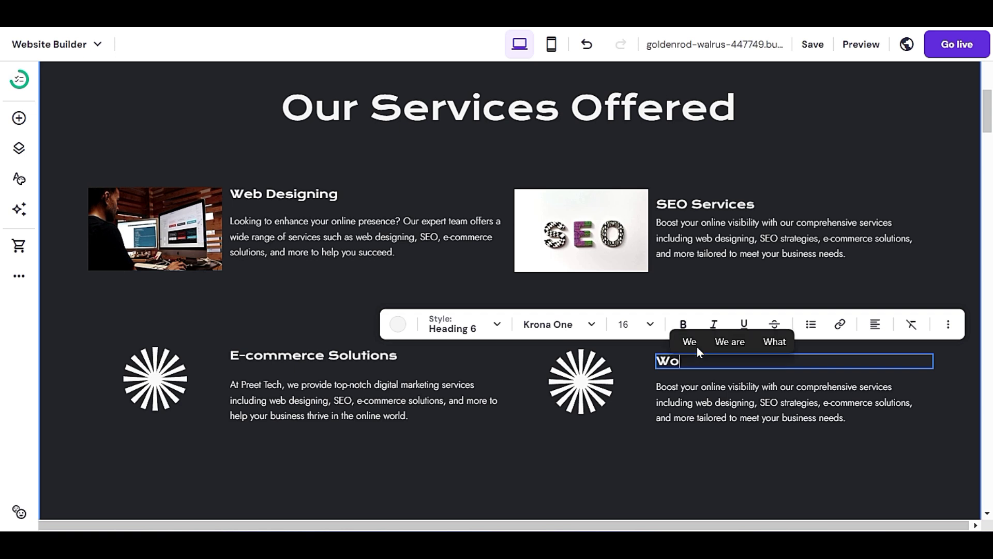
type("rdpress ")
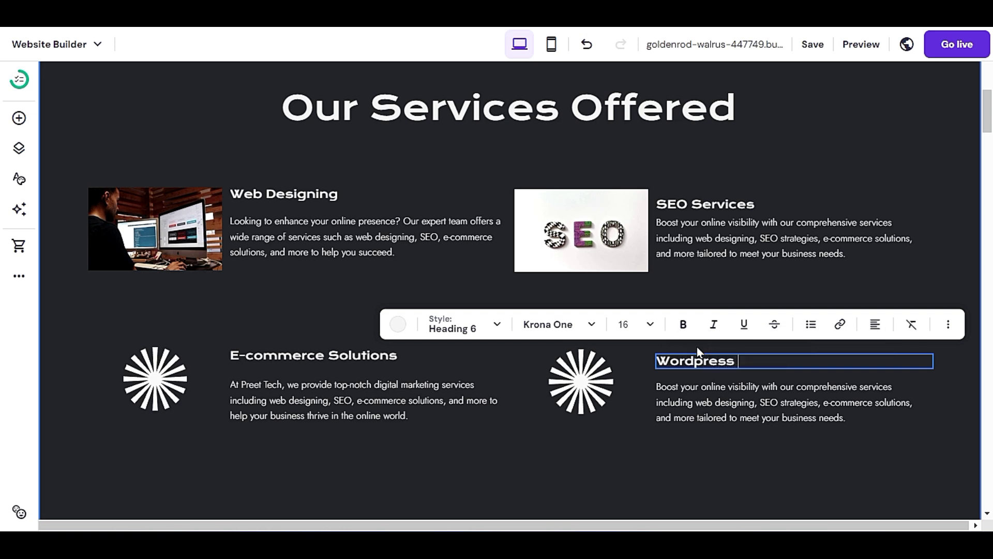
type("Man")
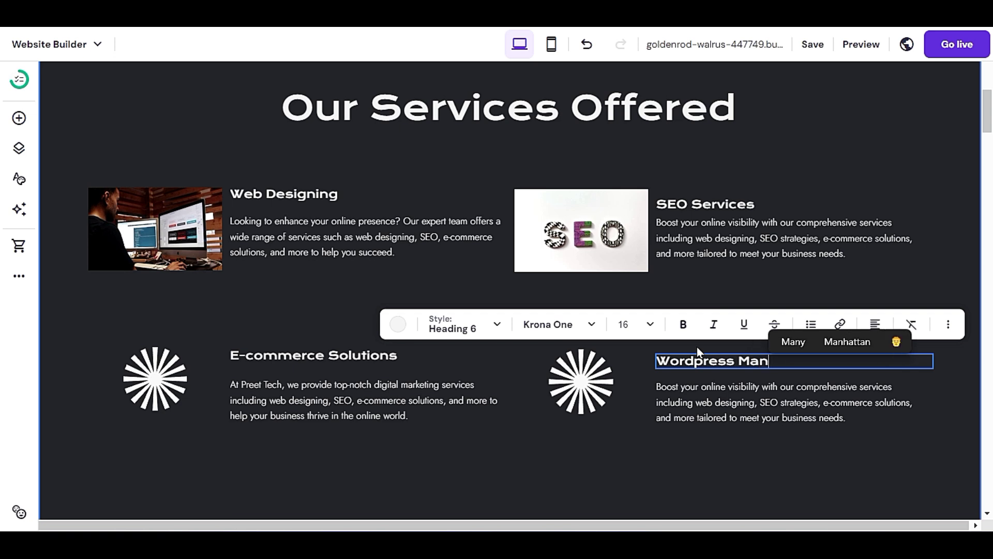
type("a")
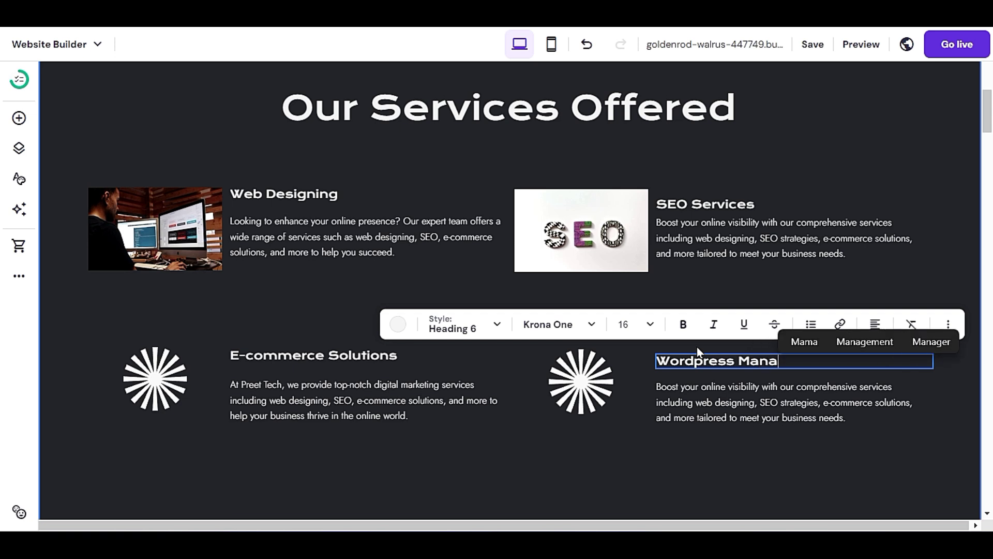
left_click(863, 342)
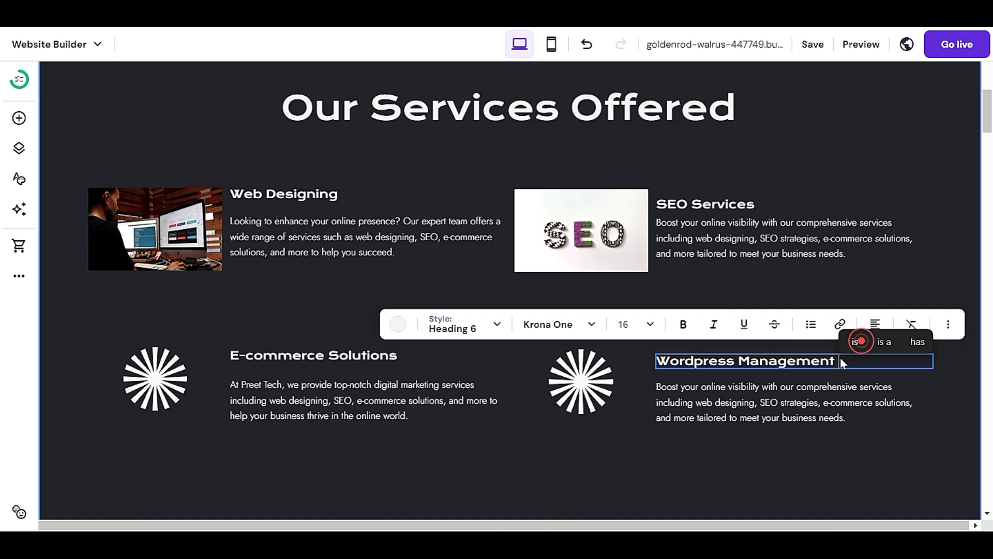
Generate text for the paragraph under Wordpress Management with AI Writer, using the prompt "please generate description about wordpress management upto 160 words"
left_click(802, 384)
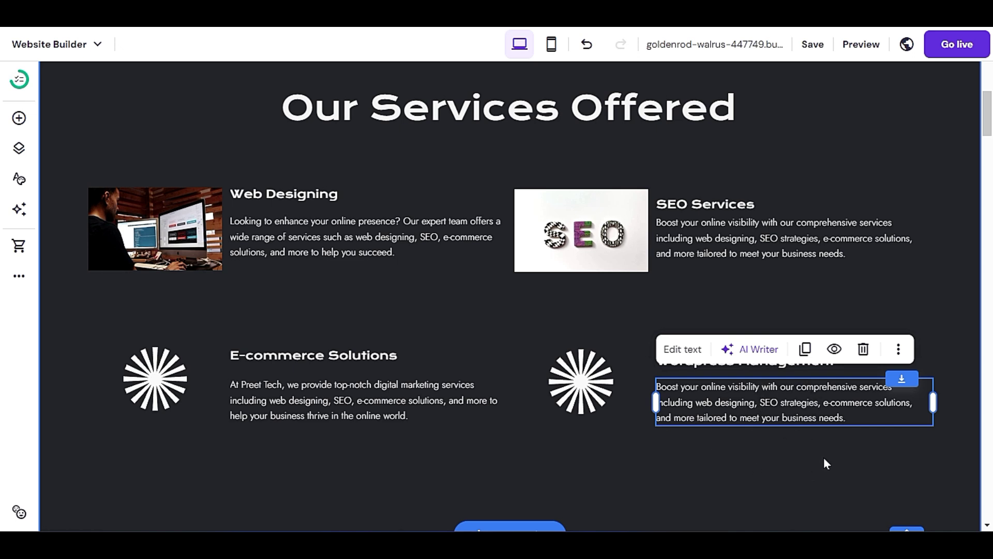
left_click(759, 349)
left_click(728, 199)
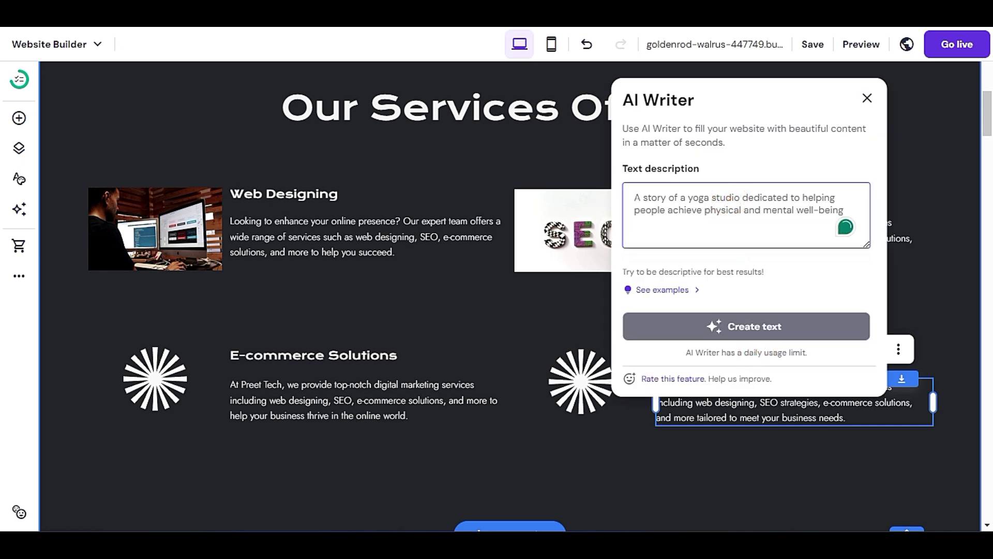
type("please")
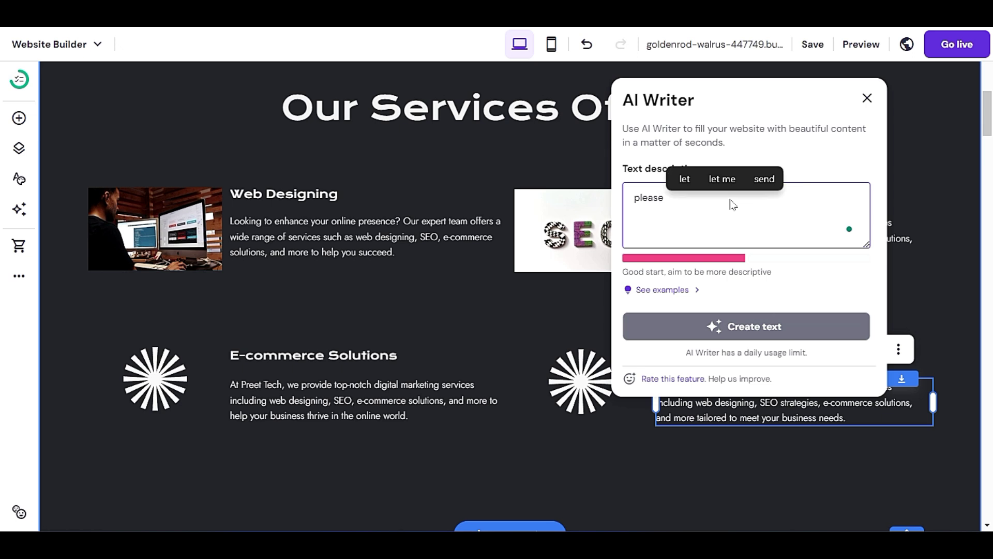
type(" crea")
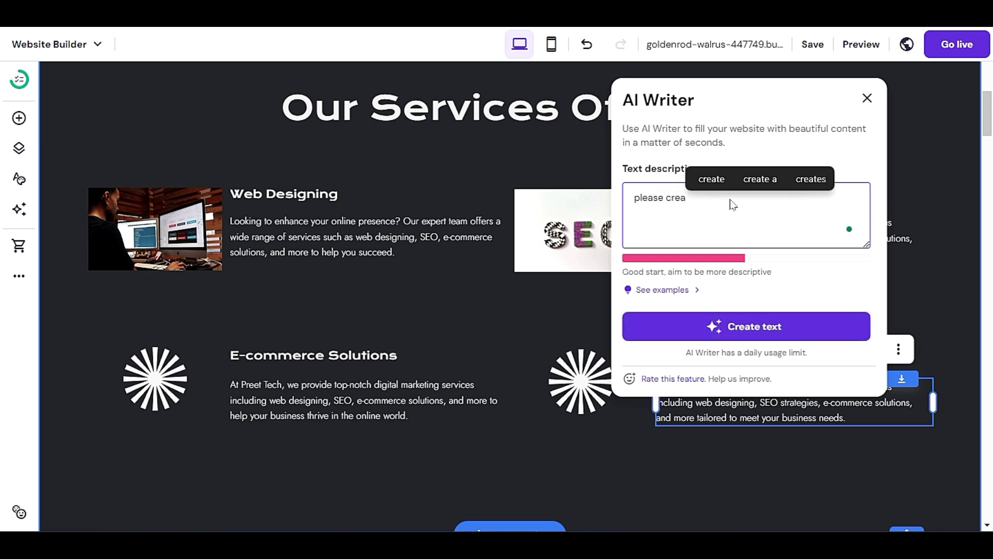
key("BackSpace")
key("BackSpace")
key("BackSpace")
key("BackSpace")
type("g")
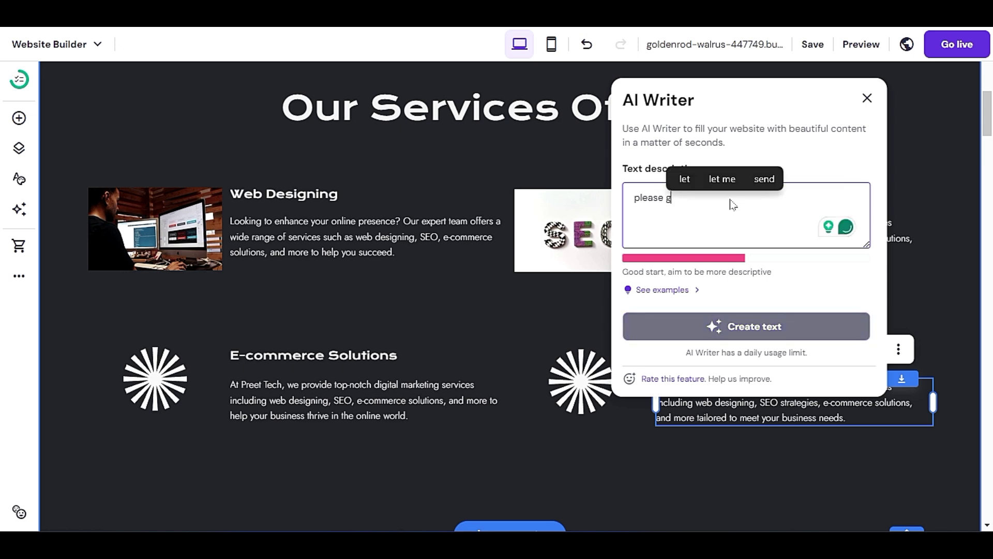
type("enera")
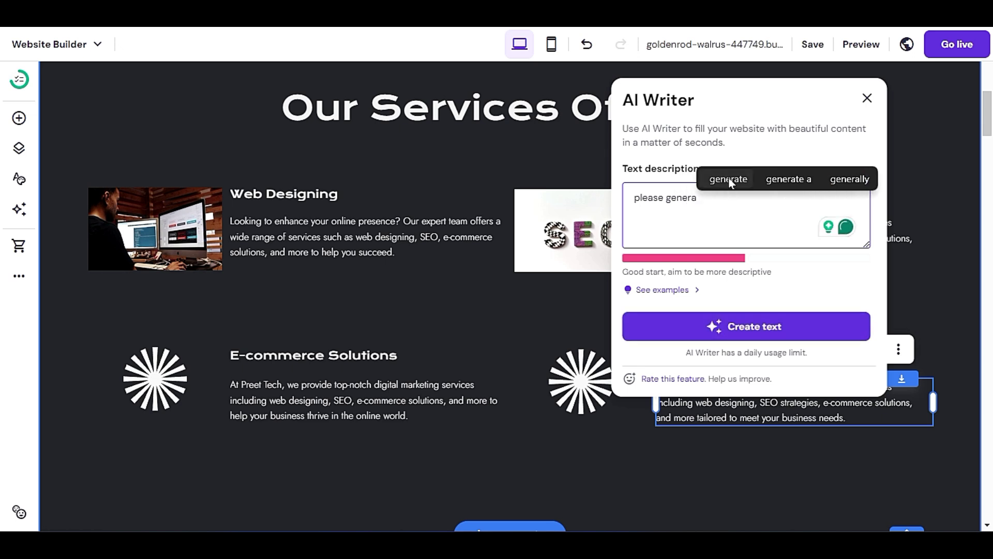
left_click(728, 178)
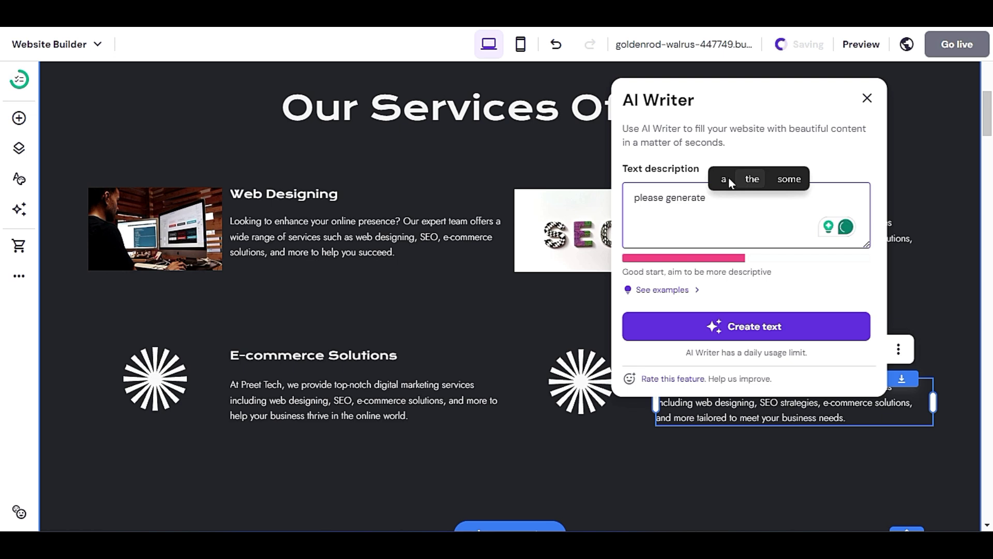
type("des")
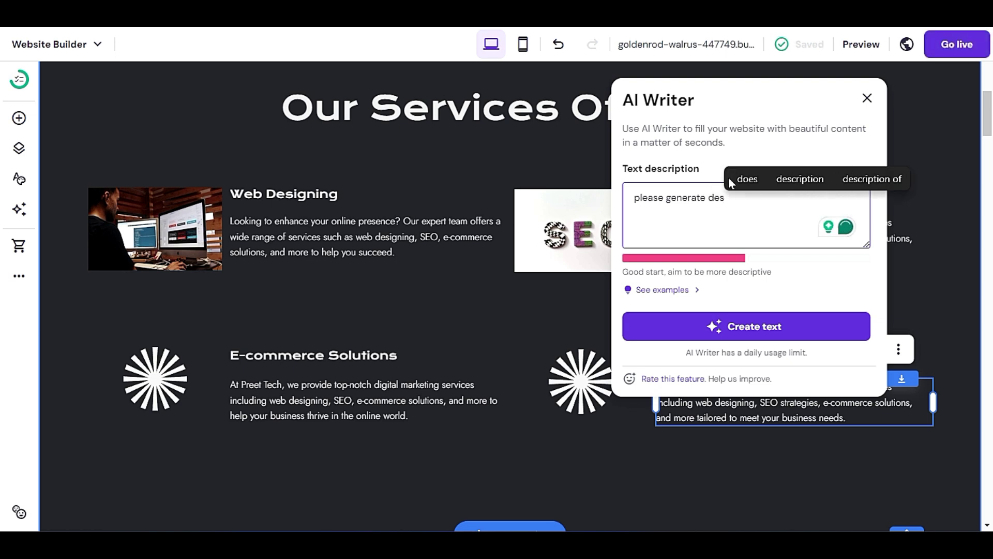
left_click(796, 179)
type("about wor")
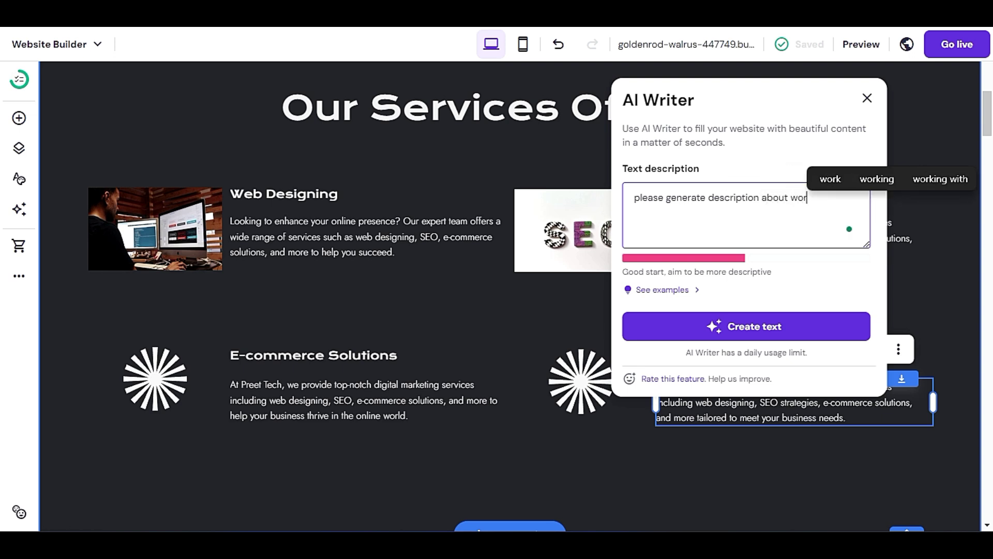
type("dpress mana")
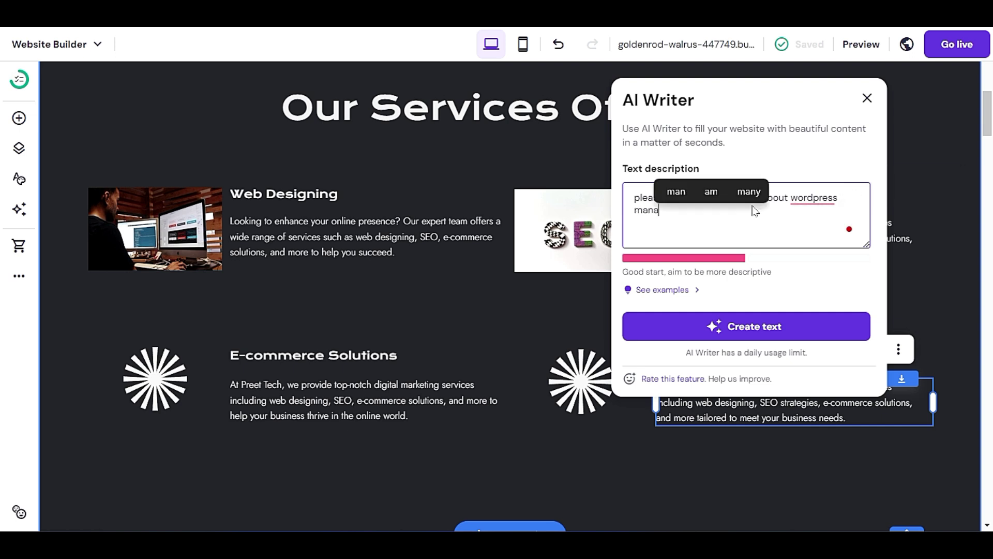
type("gem")
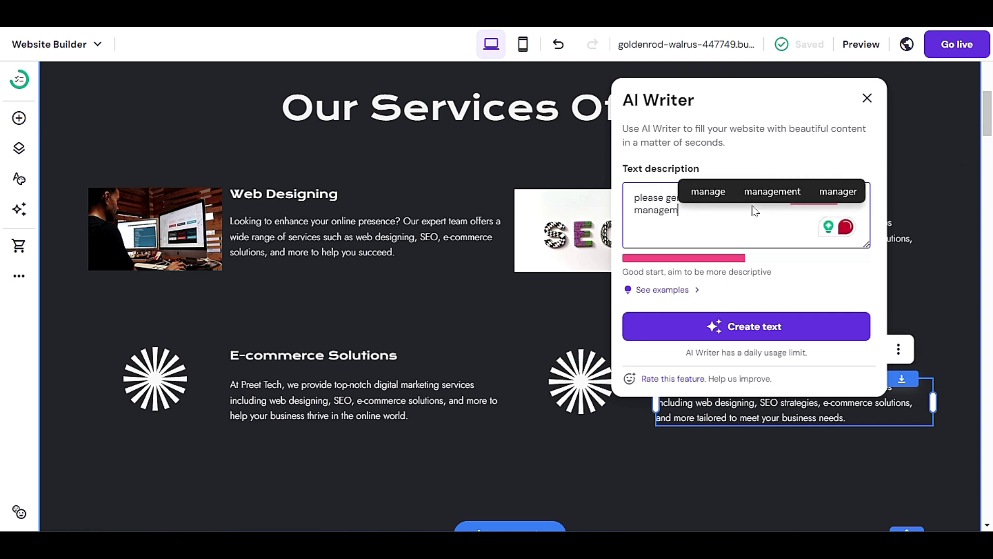
left_click(751, 196)
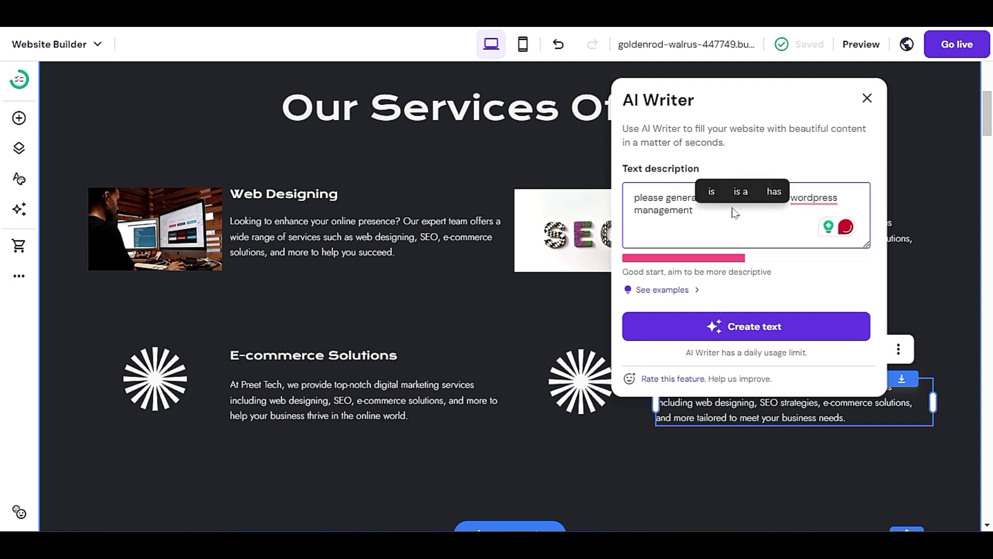
type("up")
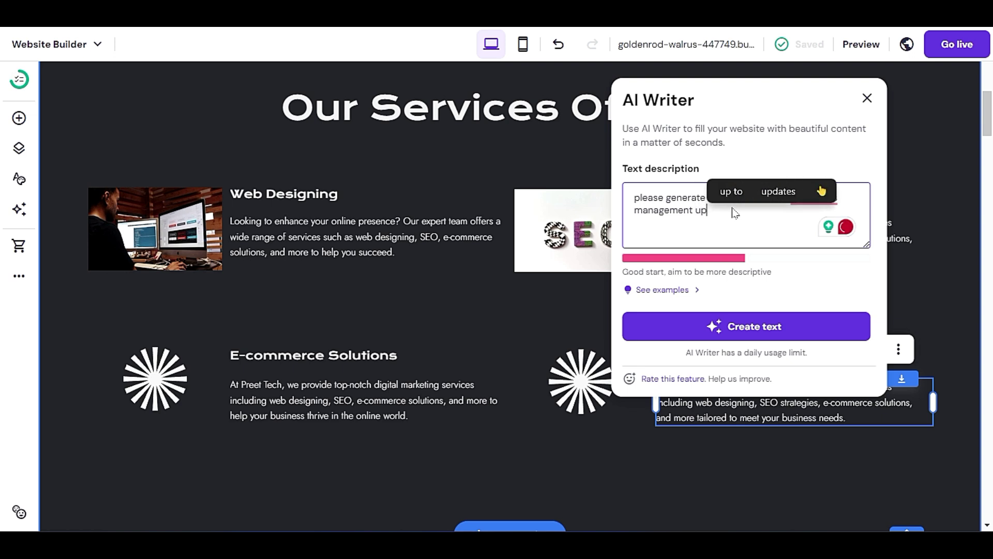
type("to 160 wor")
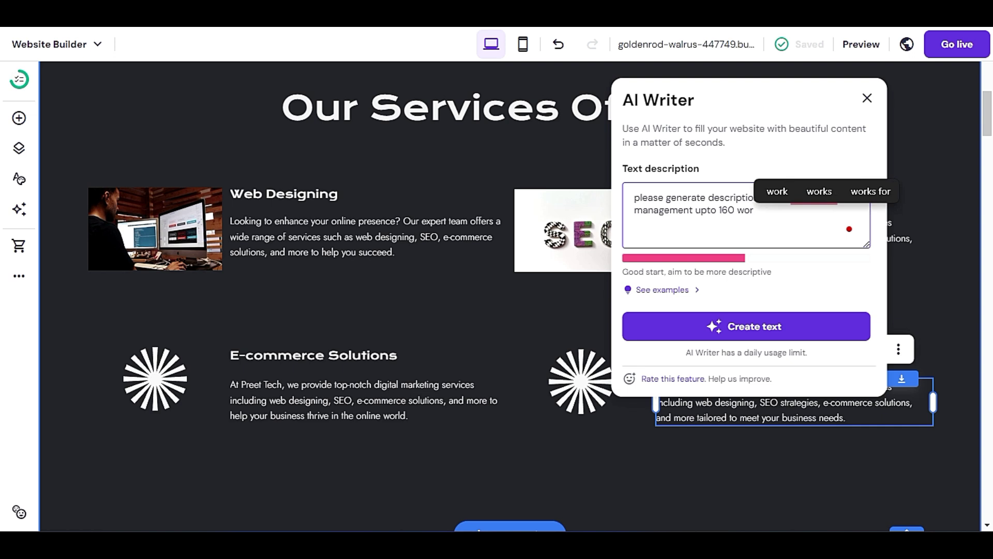
type("ds")
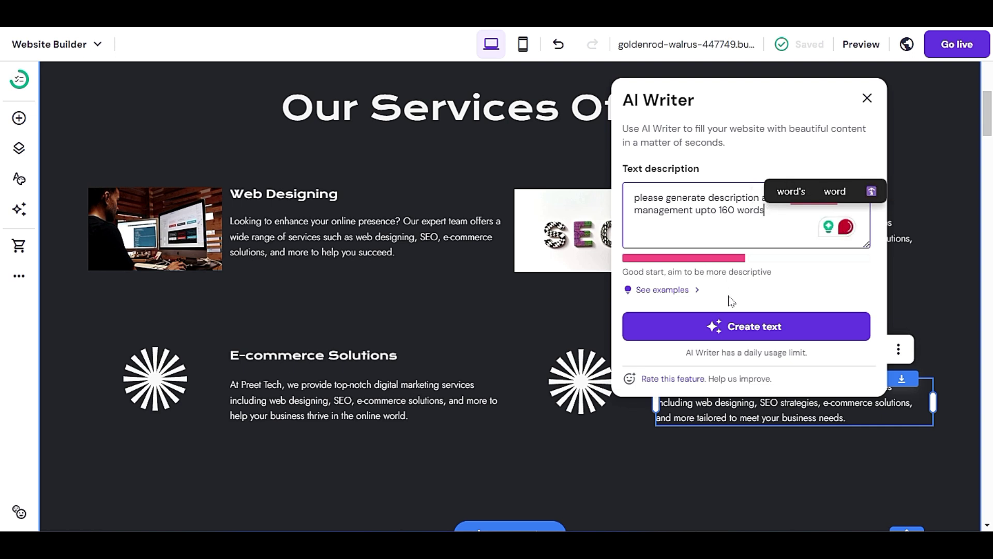
left_click(734, 322)
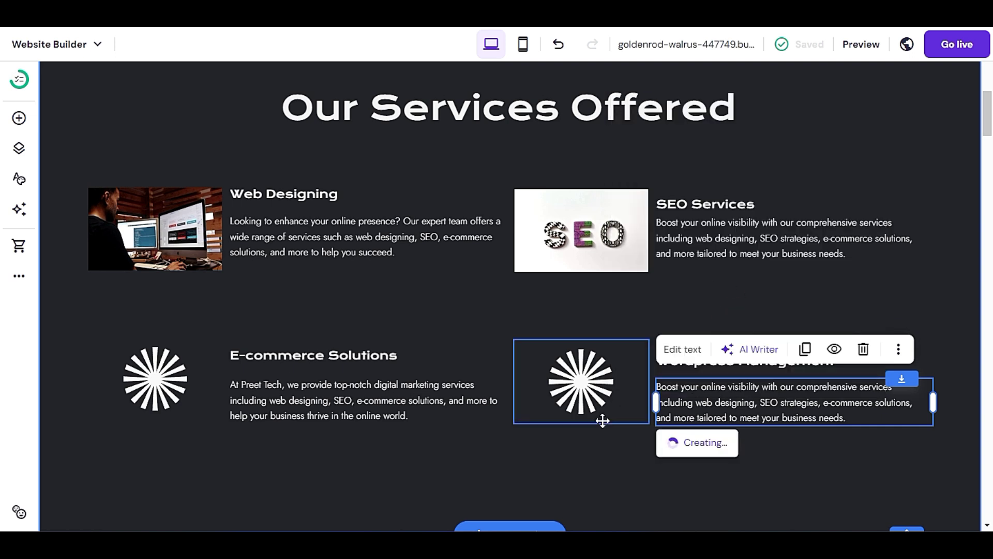
Generate new text for the Wordpress Management paragraph with AI Writer, using the prompt "please generate a description about WordPress management"
scroll(721, 247, "down", 2)
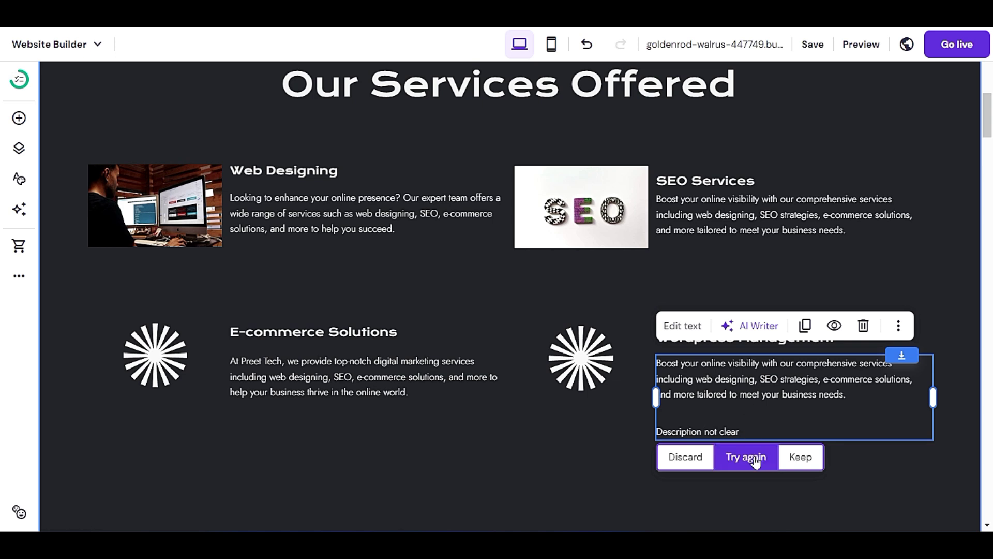
left_click(758, 325)
left_click(745, 222)
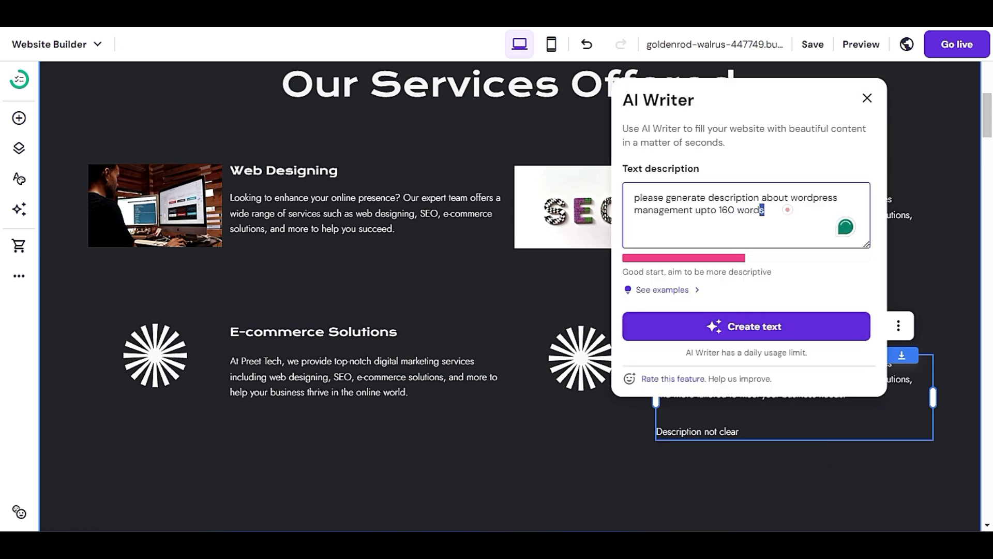
left_click_drag(764, 209, 694, 209)
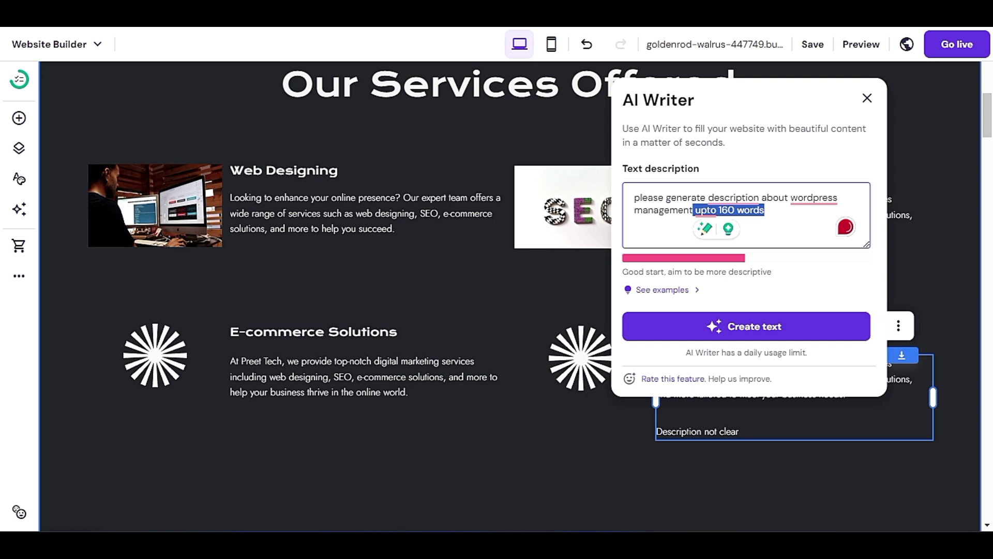
key("BackSpace")
left_click(733, 197)
left_click(743, 237)
left_click(814, 198)
left_click(827, 238)
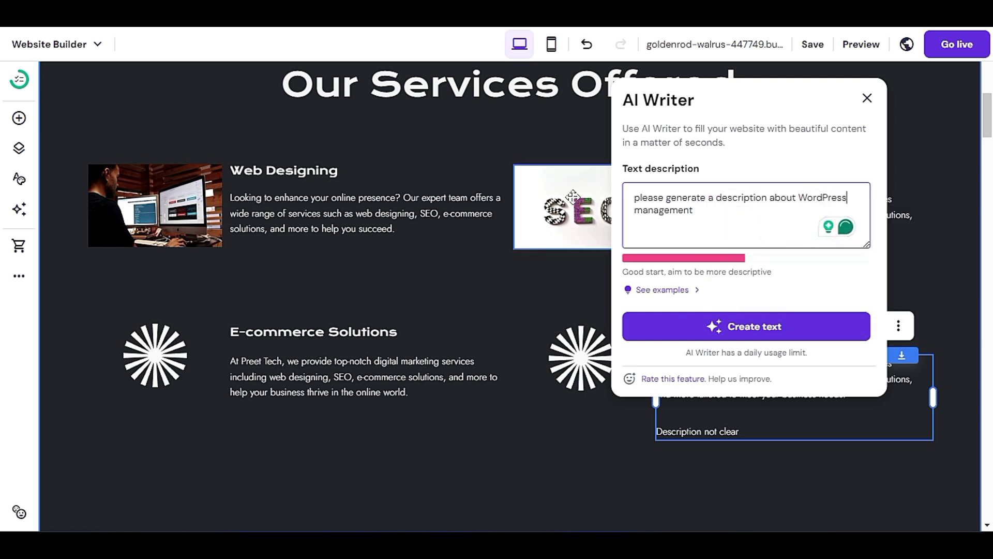
left_click(759, 335)
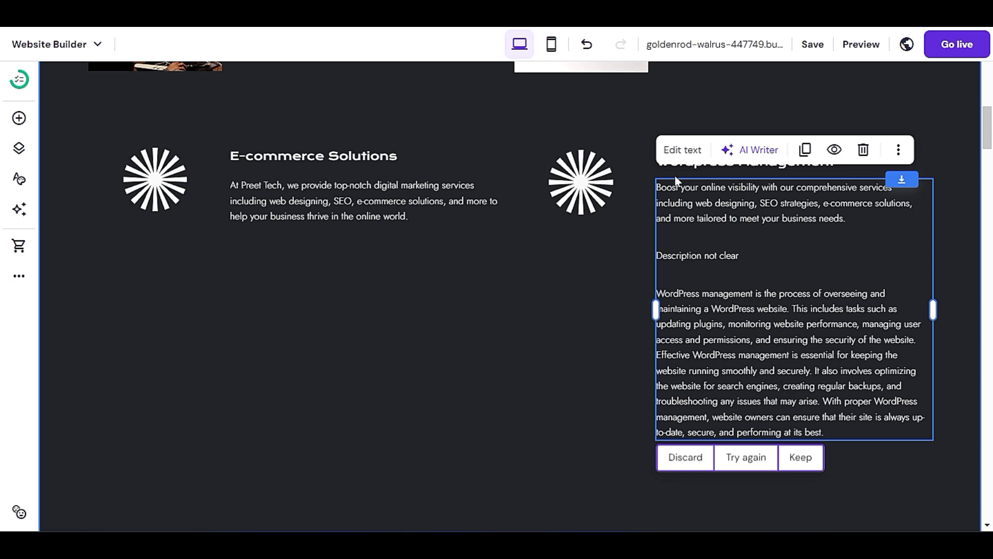
Delete the old "Boost your online visibility" paragraph, the "Description not clear" line and the blank lines above the new WordPress text
left_click(681, 151)
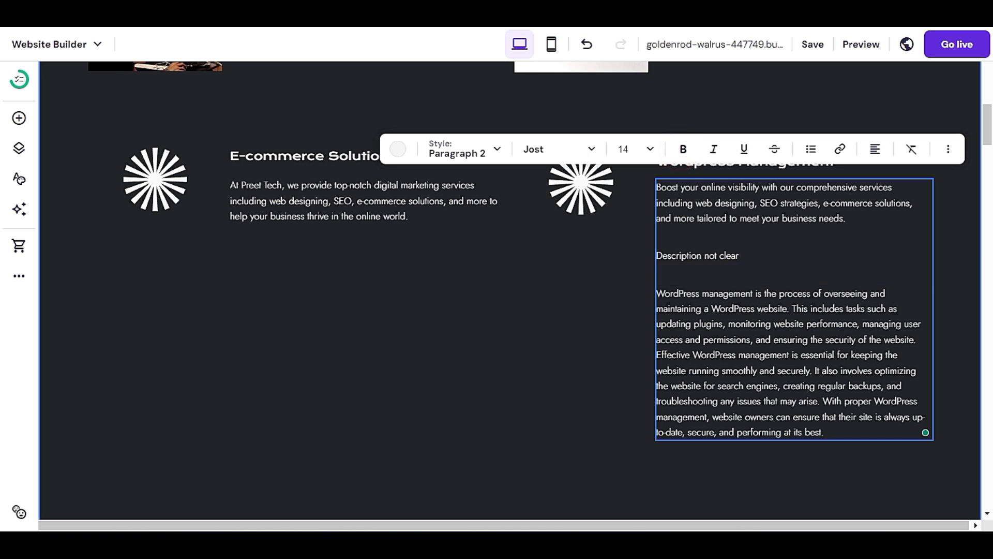
triple_click(803, 203)
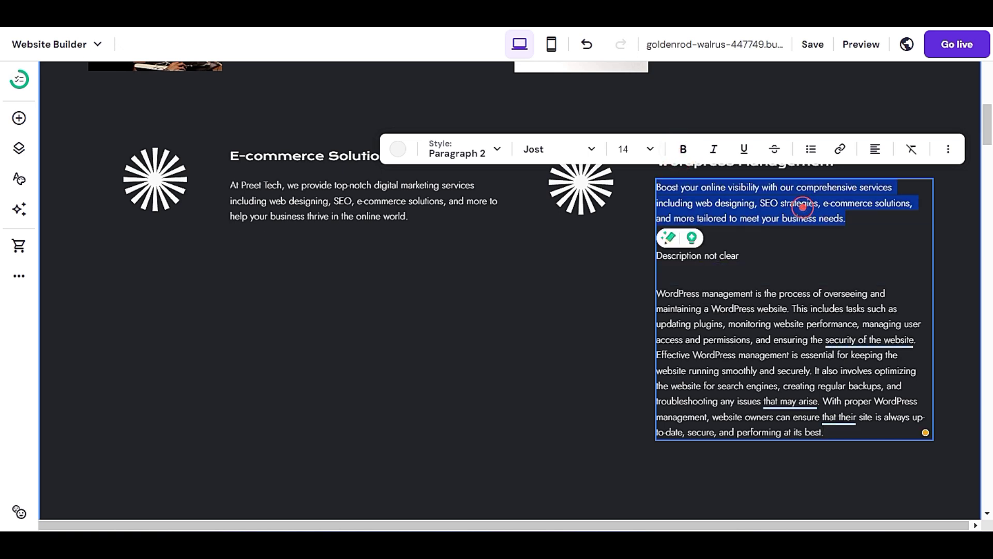
key("BackSpace")
triple_click(687, 224)
key("BackSpace")
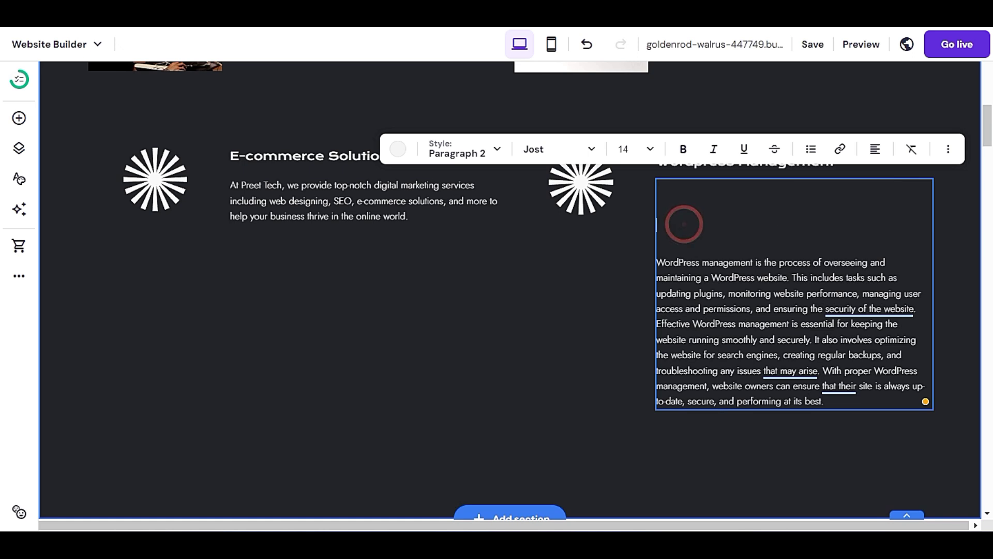
left_click(660, 265)
key("BackSpace")
key("BackSpace")
key("BackSpace")
key("BackSpace")
key("BackSpace")
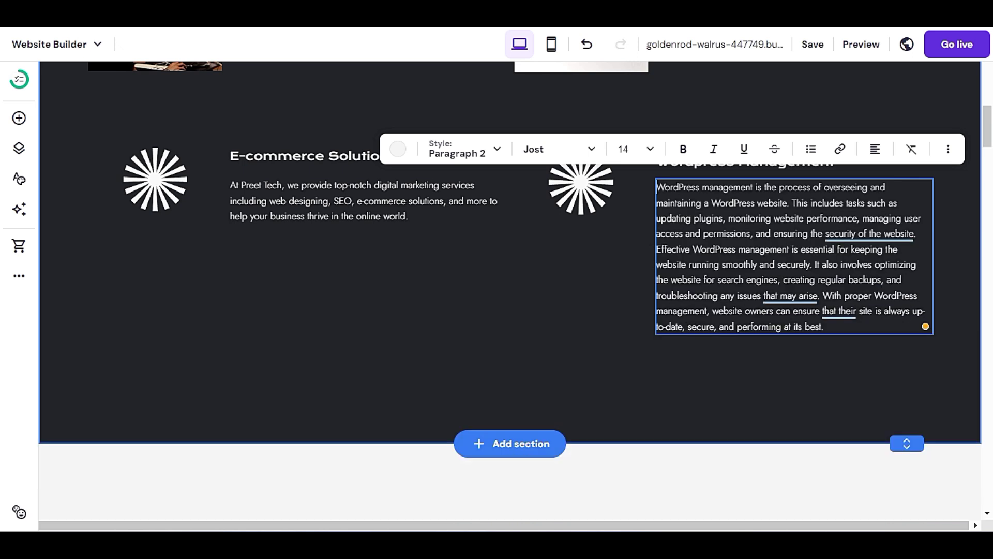
Shorten the Wordpress Management paragraph by deleting everything from "It also involves optimizing" to the end
left_click(884, 316)
left_click_drag(814, 264, 833, 326)
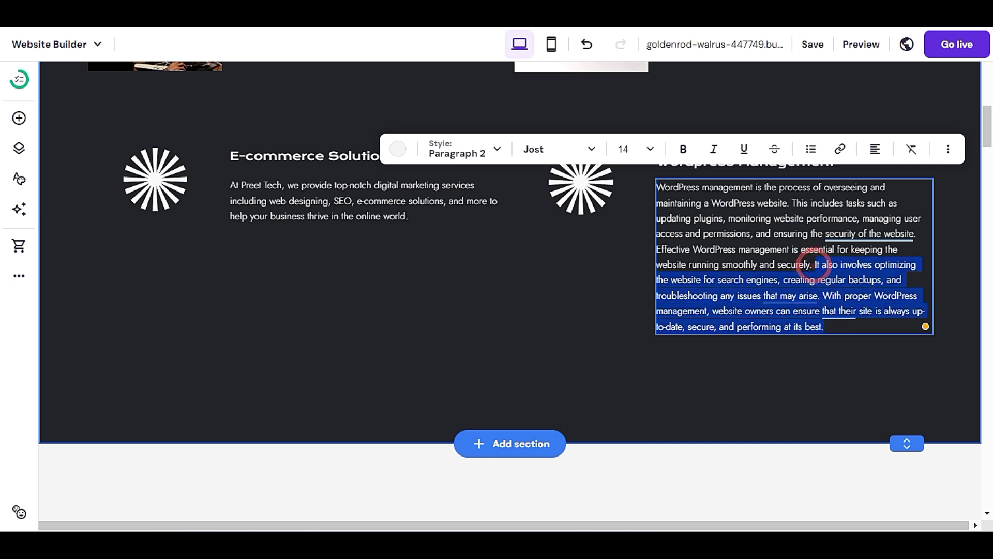
key("BackSpace")
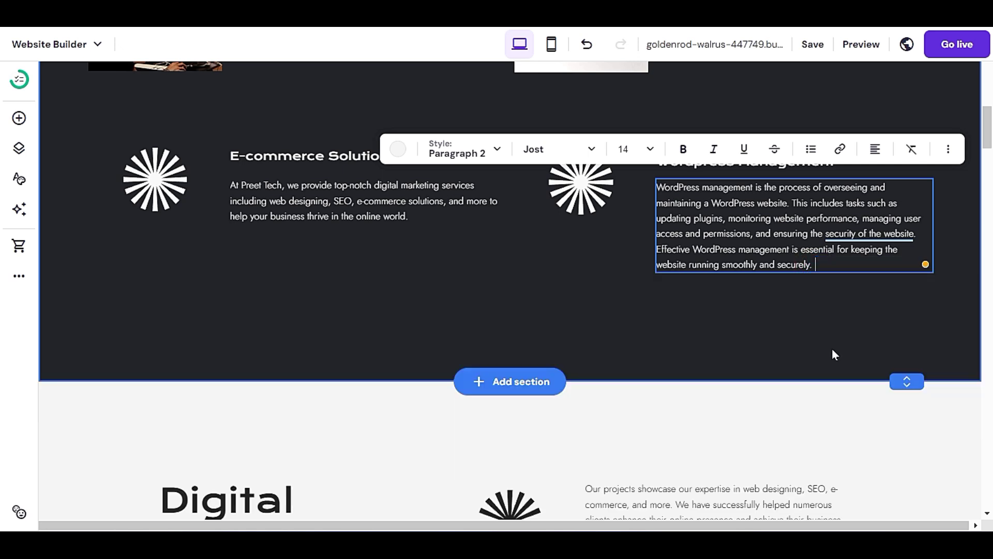
left_click(805, 350)
scroll(812, 331, "up", 2)
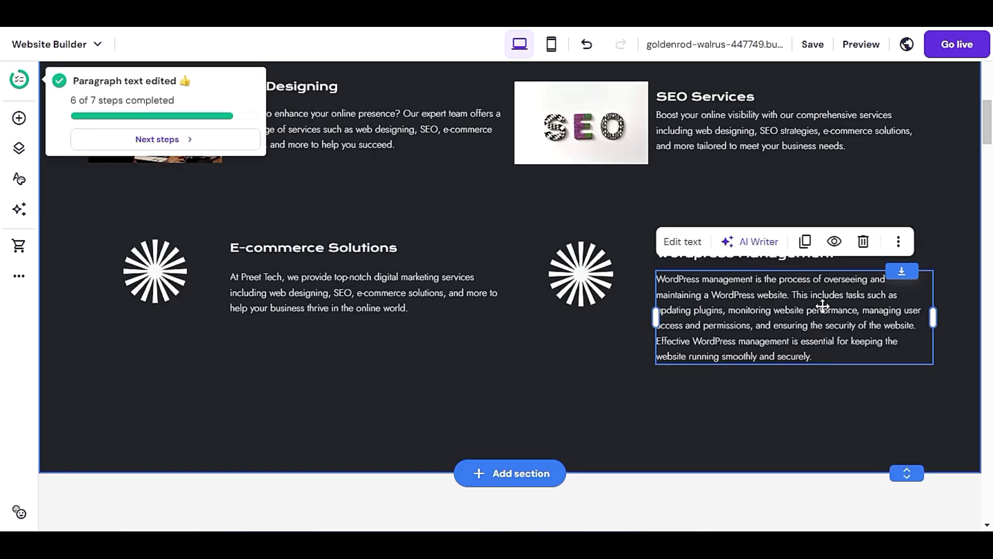
left_click(808, 182)
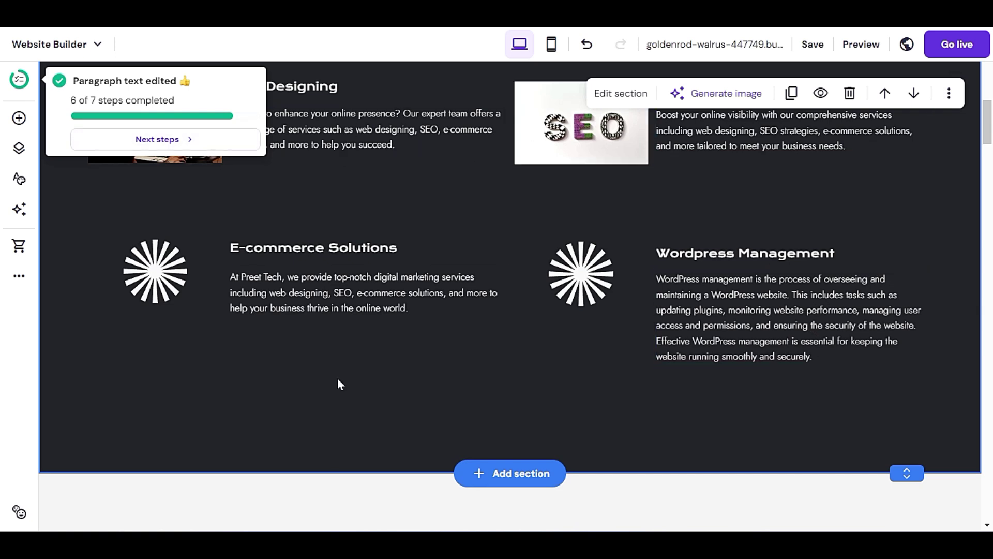
scroll(337, 377, "up", 2)
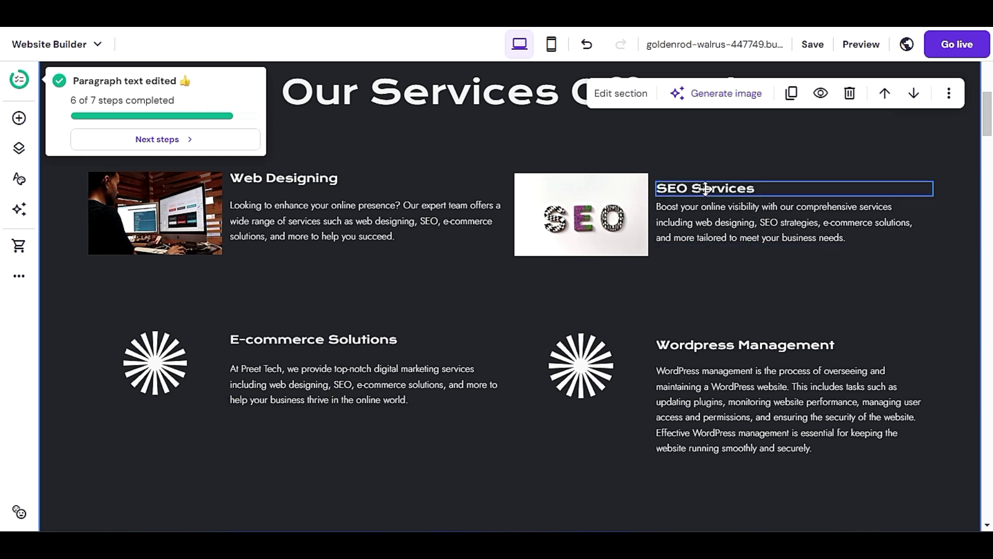
left_click(738, 228)
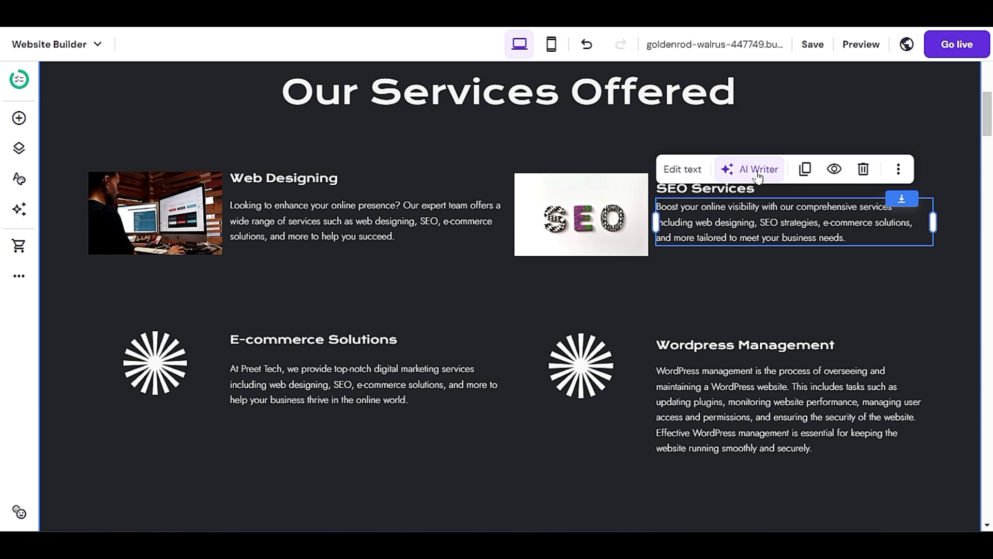
left_click(634, 291)
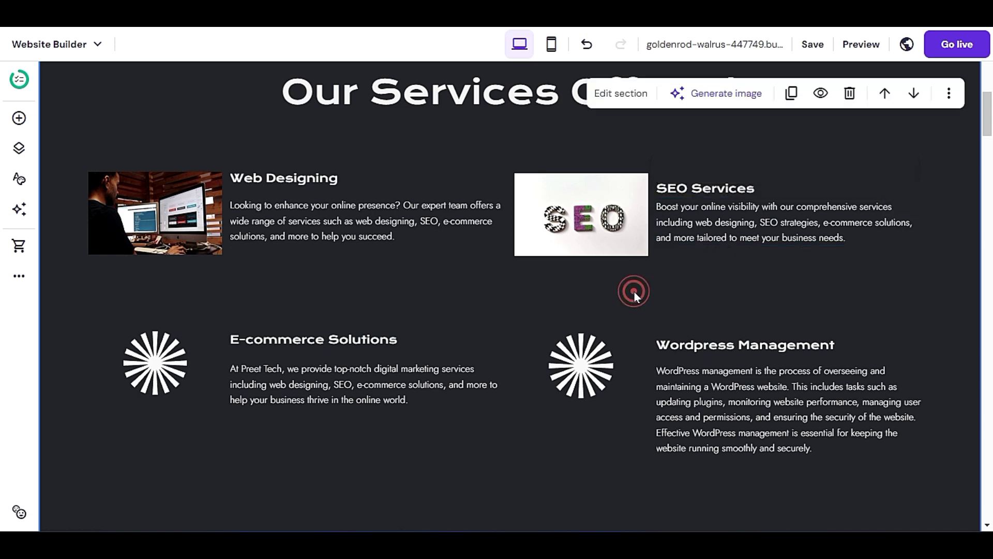
Create AI images for the starburst placeholder beside Wordpress Management, using the description "WordPress management"
left_click(590, 372)
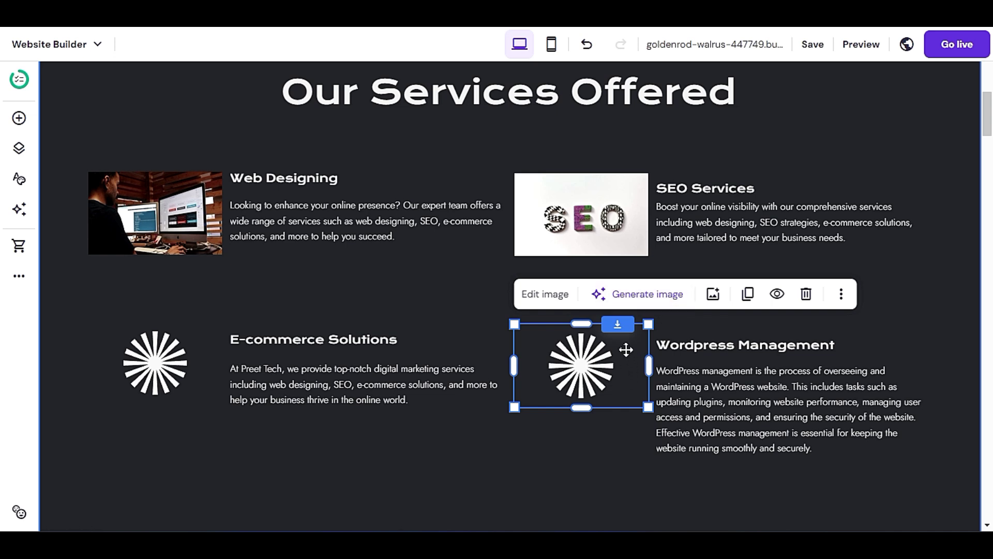
left_click(647, 294)
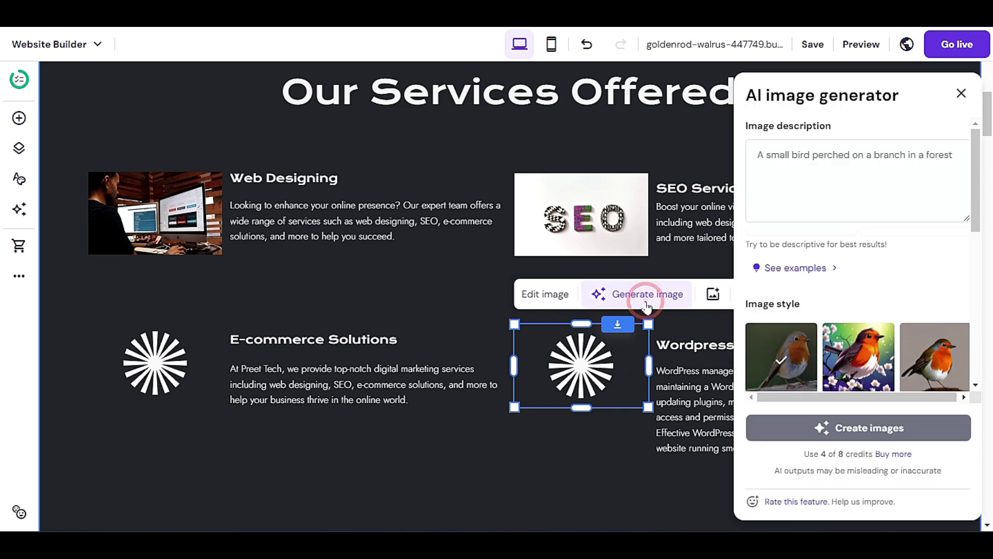
left_click(774, 171)
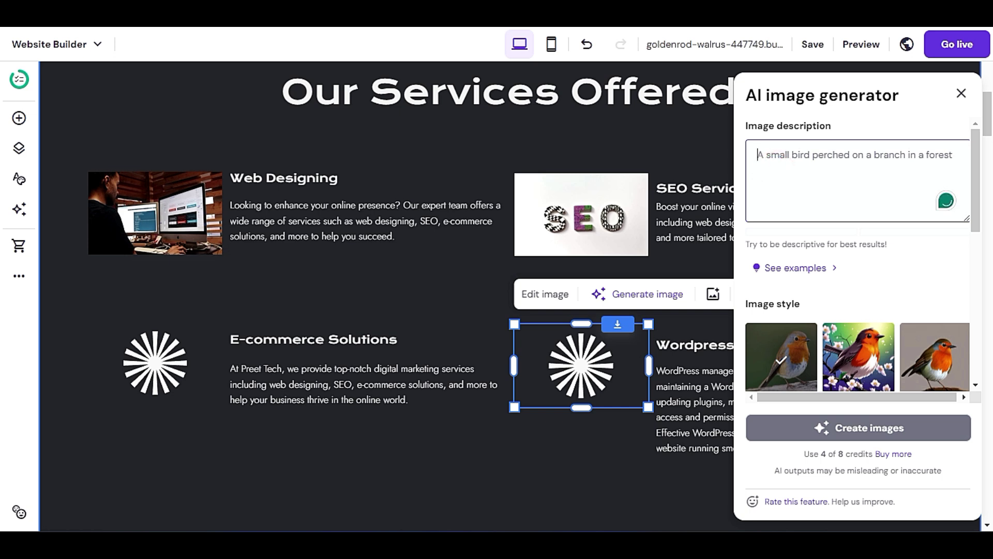
type("wordpress")
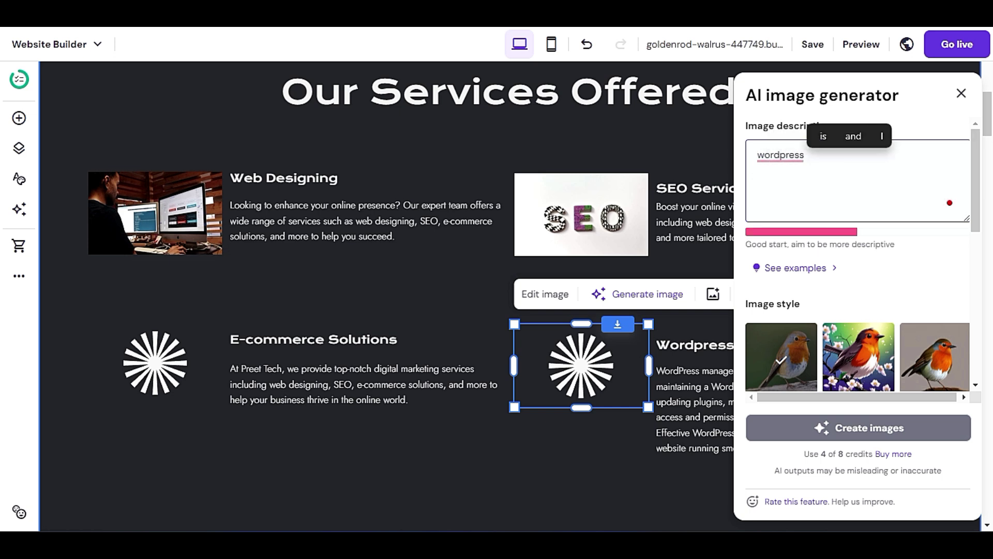
type(" man")
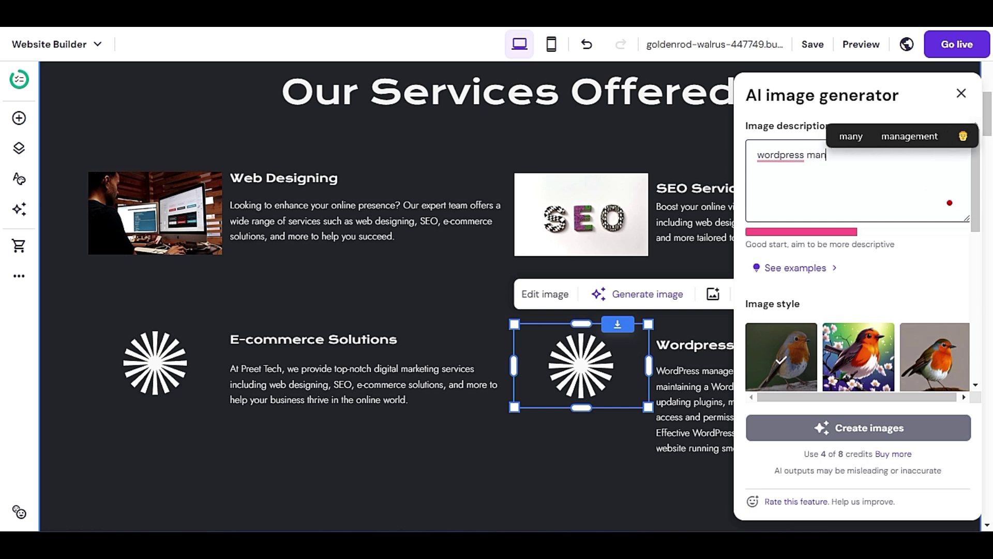
left_click(909, 136)
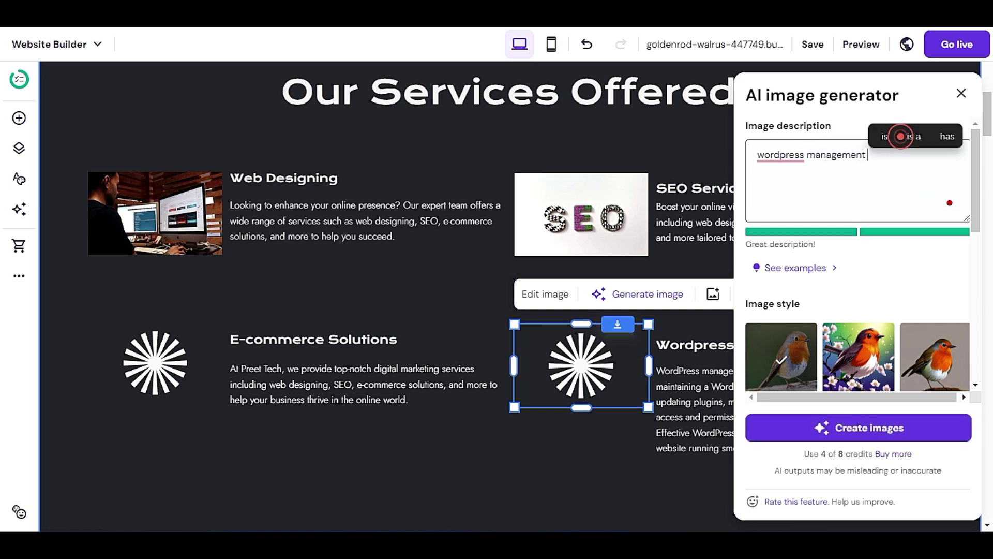
right_click(799, 158)
left_click(763, 190)
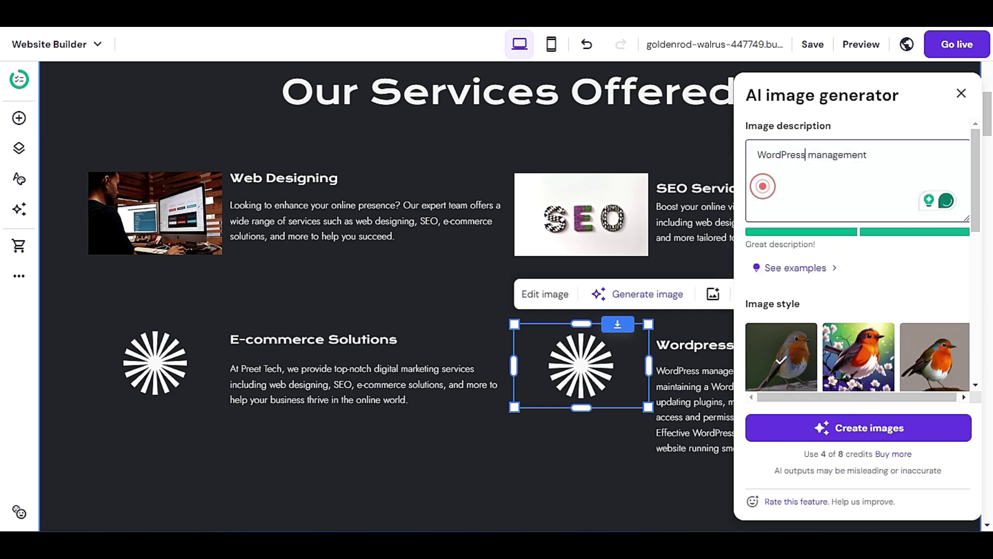
left_click(857, 421)
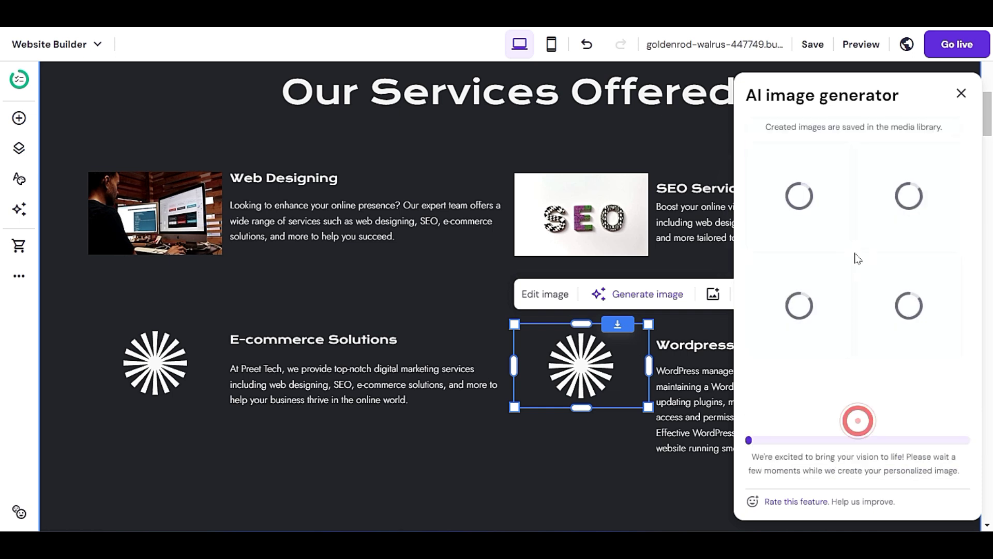
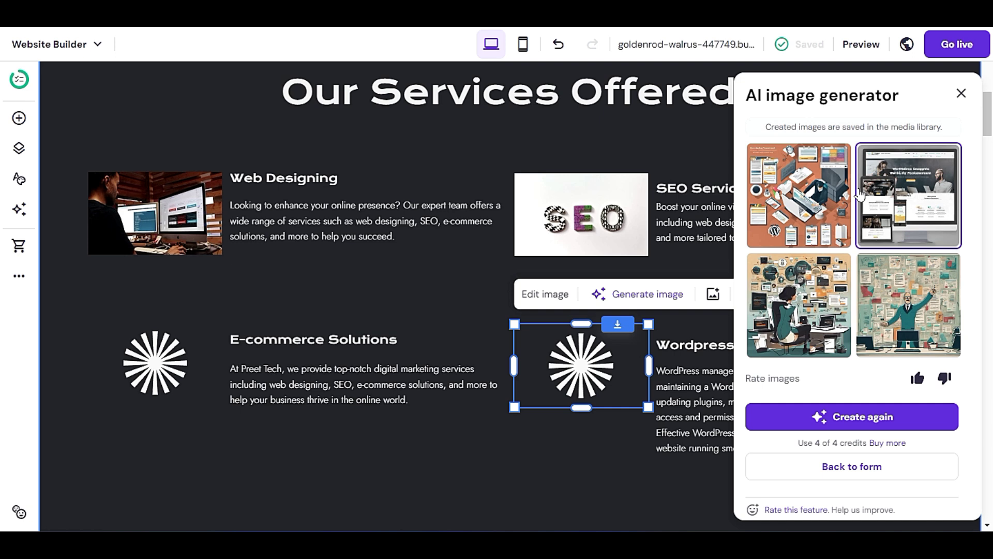
Replace the starburst beside Wordpress Management with the generated image of a website on a monitor, and close the image generator
left_click(862, 196)
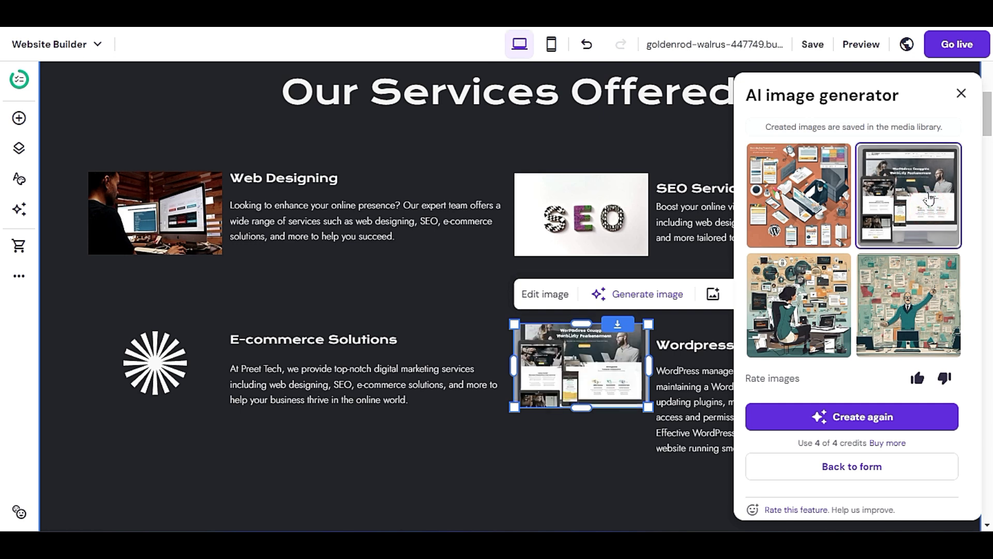
left_click(960, 95)
left_click(580, 451)
Move the Wordpress Management image and the SEO photo down slightly so they sit level with the text beside them
mouse_move(589, 379)
left_mouse_down()
mouse_move(594, 411)
mouse_move(595, 398)
left_mouse_up()
left_click_drag(565, 213, 569, 225)
left_click(171, 219)
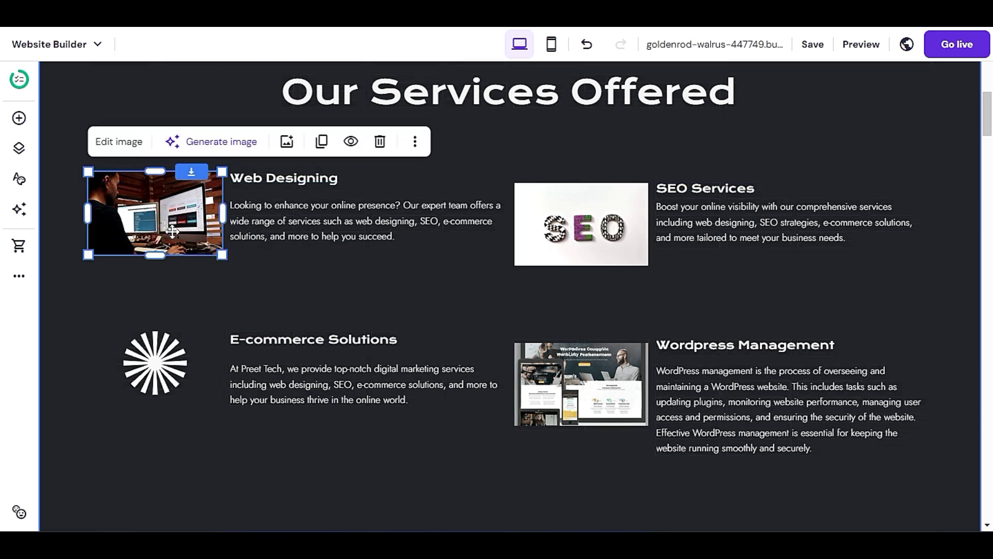
left_click(155, 362)
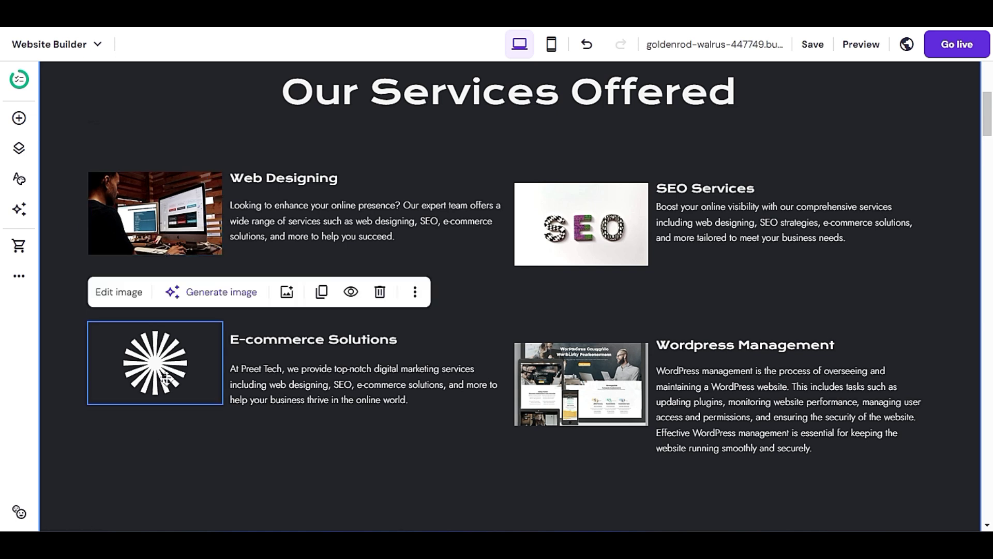
left_click(218, 290)
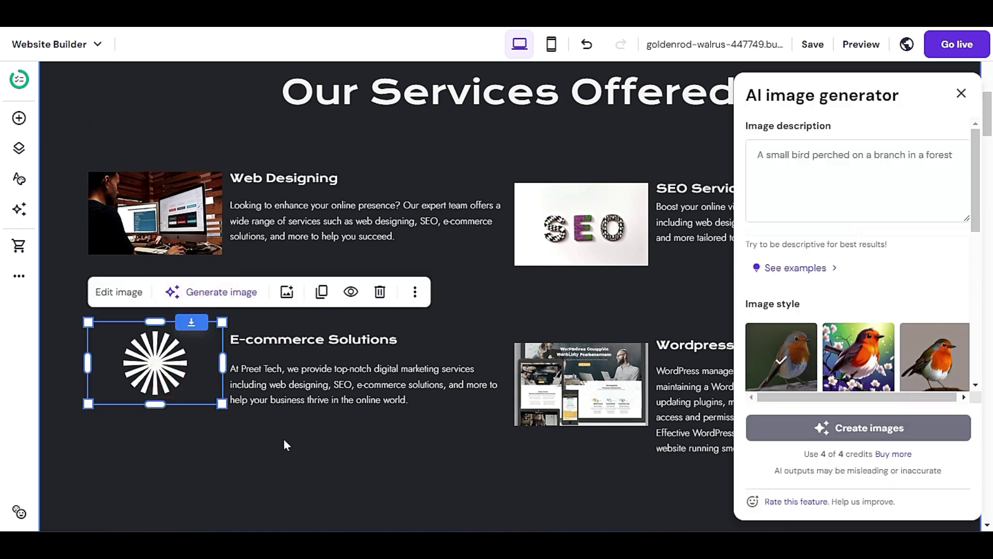
left_click(797, 167)
type("ecomm")
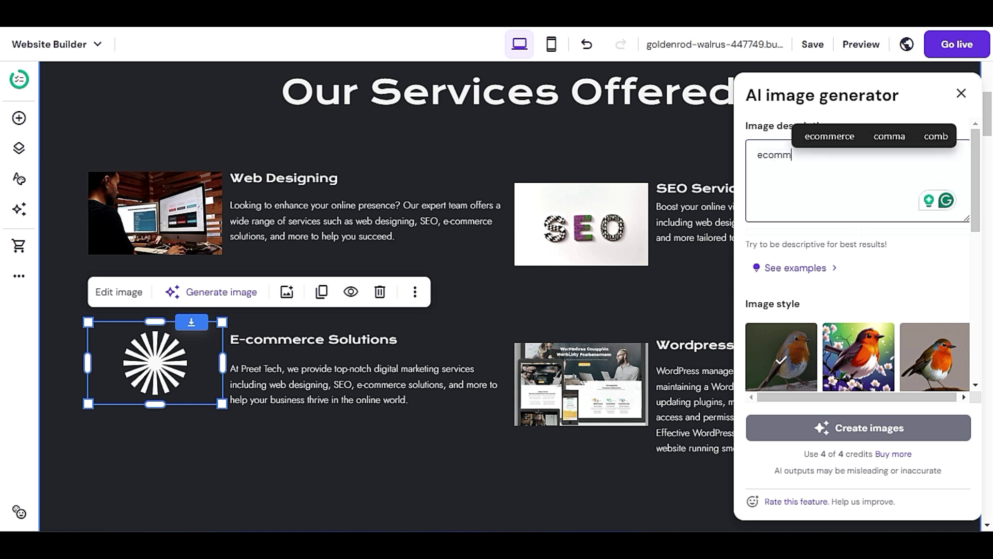
left_click(827, 136)
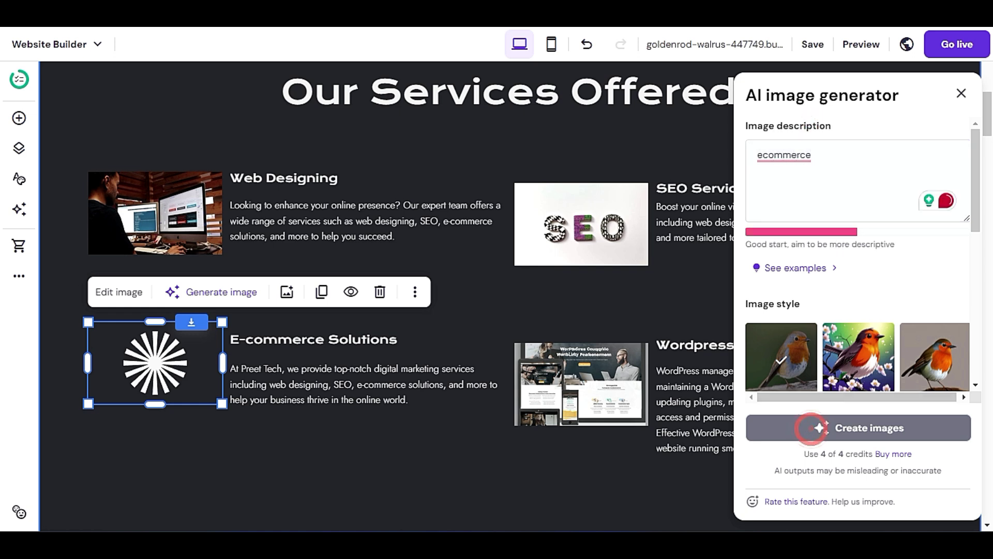
left_click(810, 157)
left_click(794, 194)
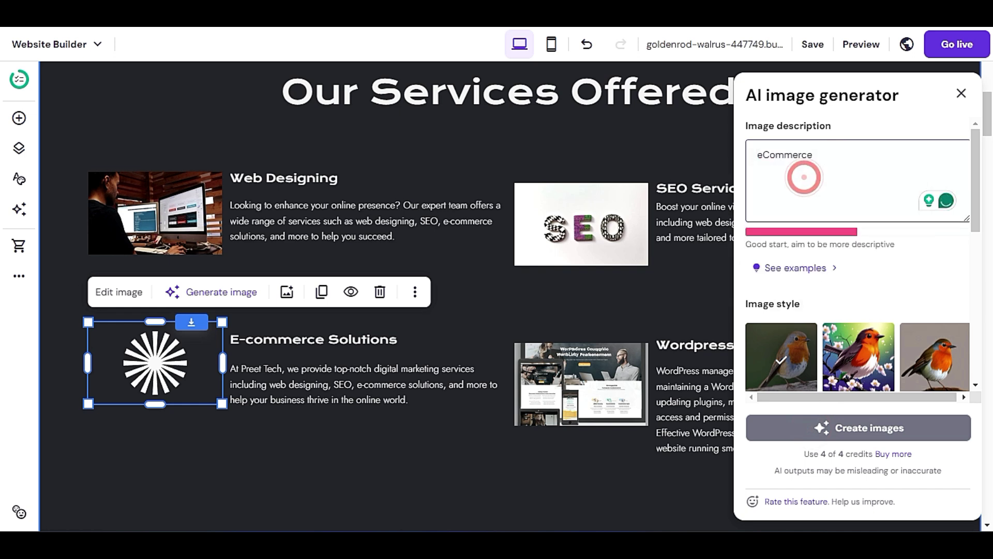
type("ser")
left_click(850, 137)
left_click(878, 162)
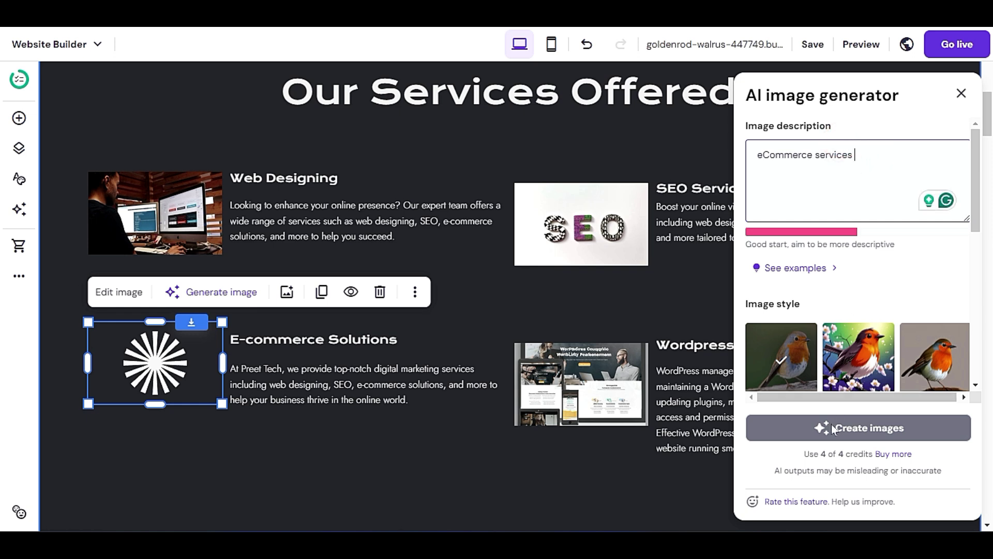
left_click(962, 96)
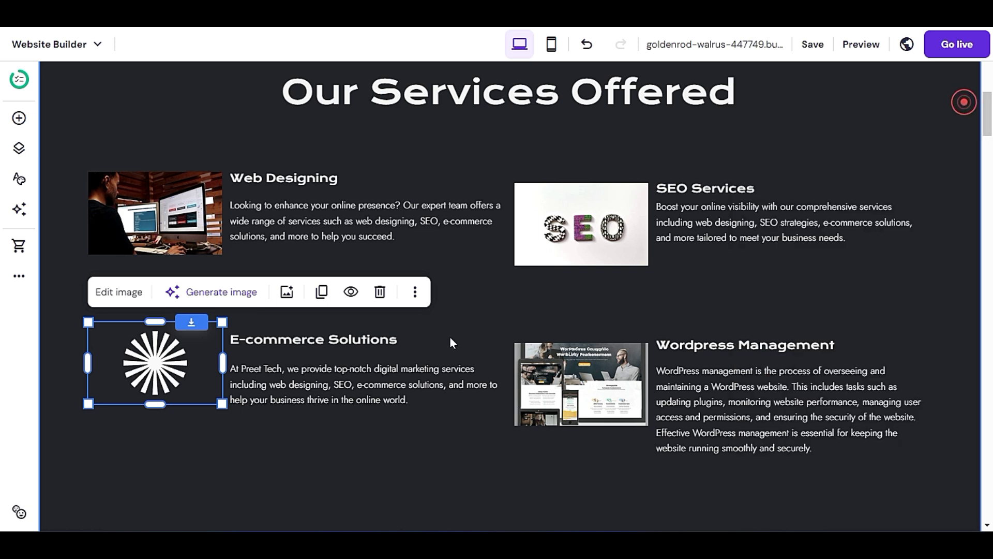
Search the free images for "e-commerce" to find a replacement for the starburst beside E-commerce Solutions
left_click(113, 299)
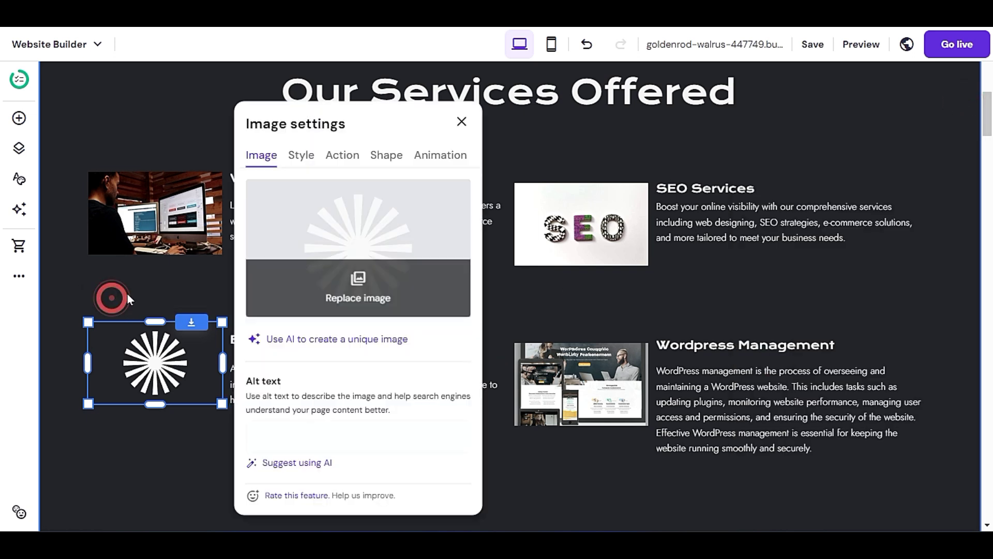
left_click(345, 289)
left_click(417, 124)
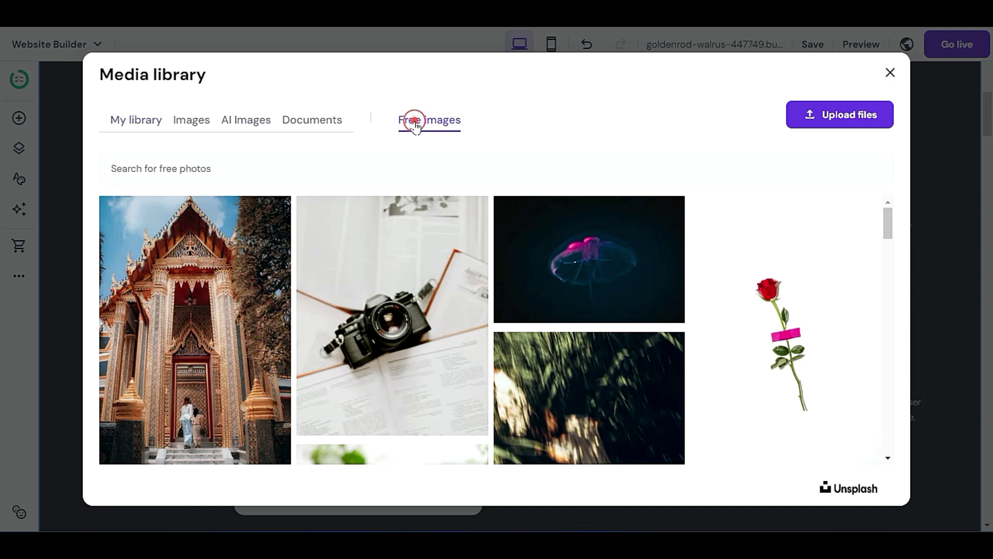
left_click(450, 163)
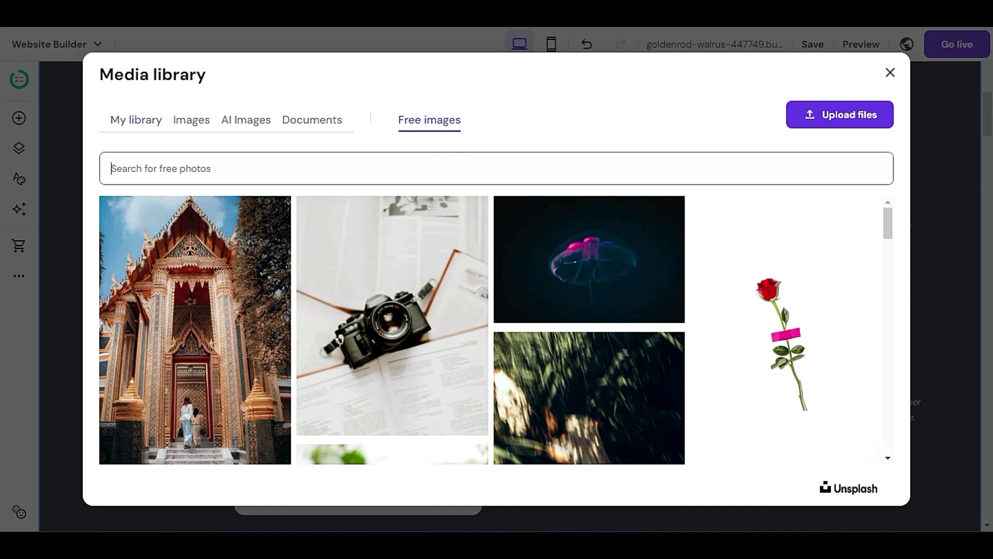
type("ecommerce")
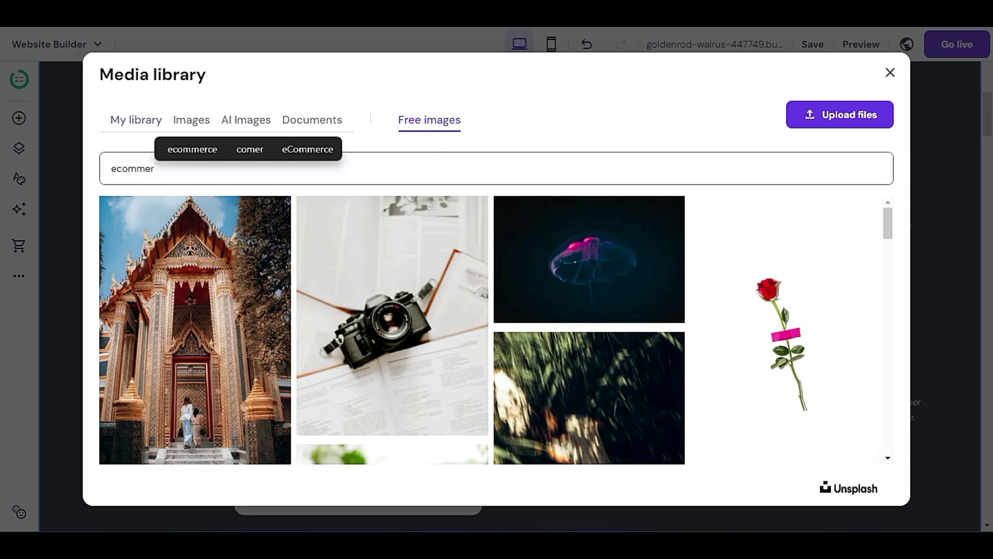
left_click(259, 149)
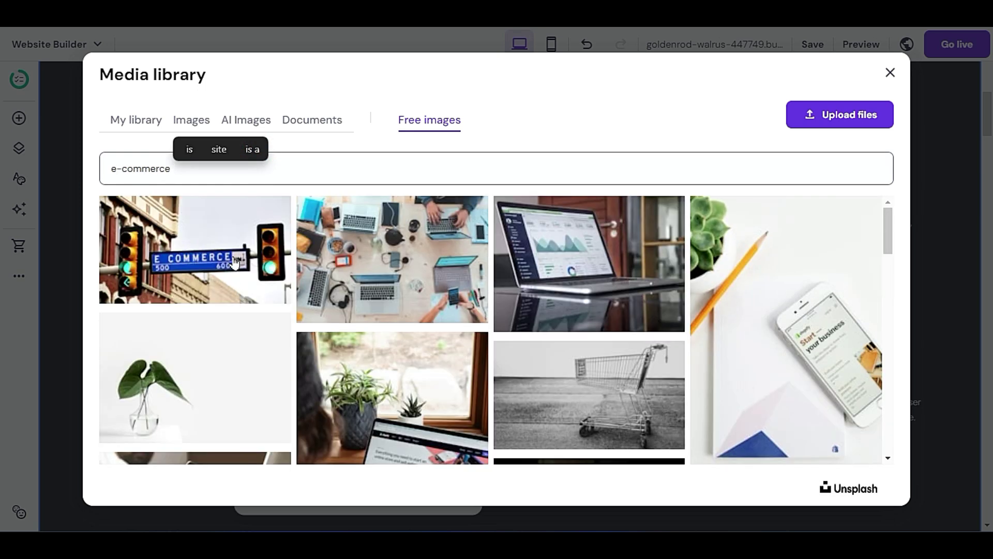
Replace the E-commerce Solutions starburst with the overhead photo of people using laptops around a table, and close the image settings
left_click(382, 257)
left_click(825, 481)
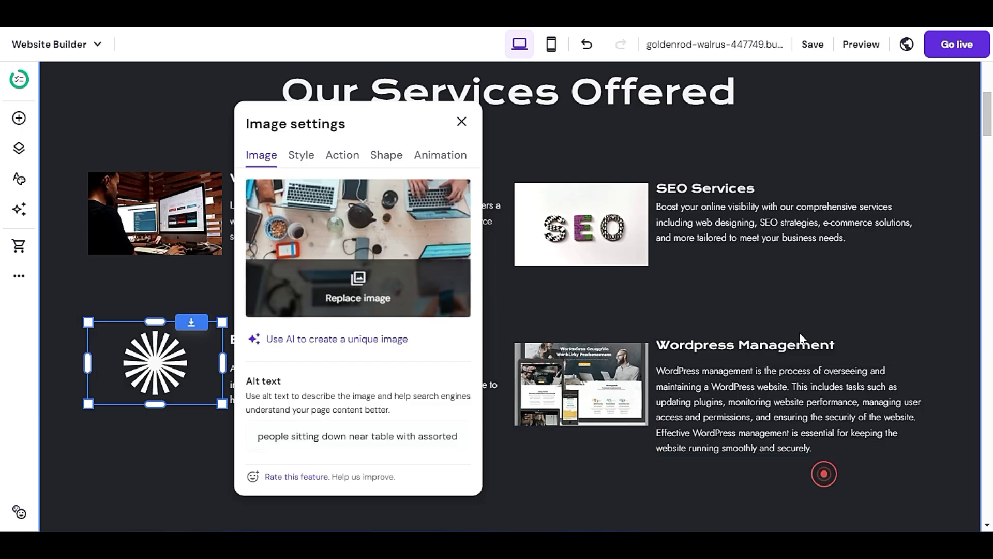
left_click(536, 463)
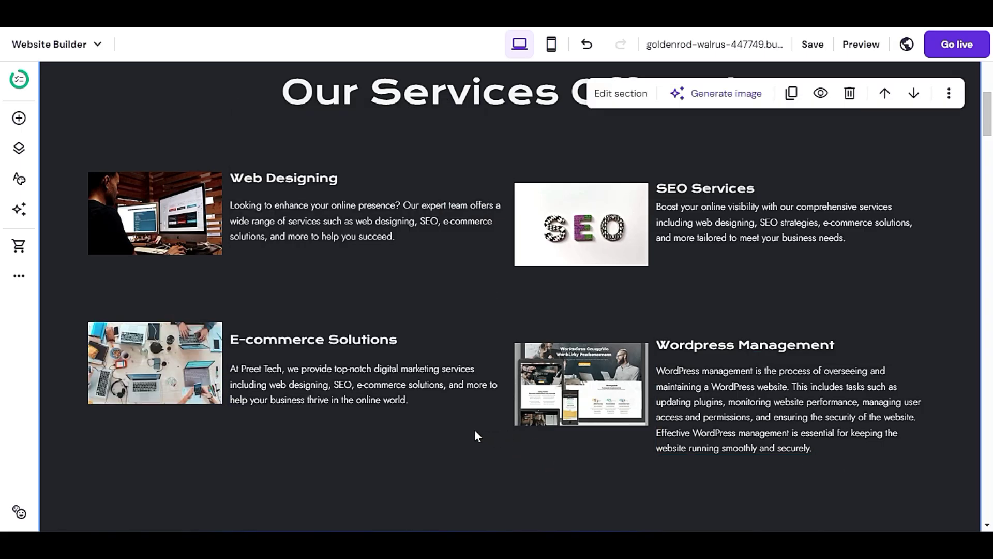
scroll(492, 398, "up", 4)
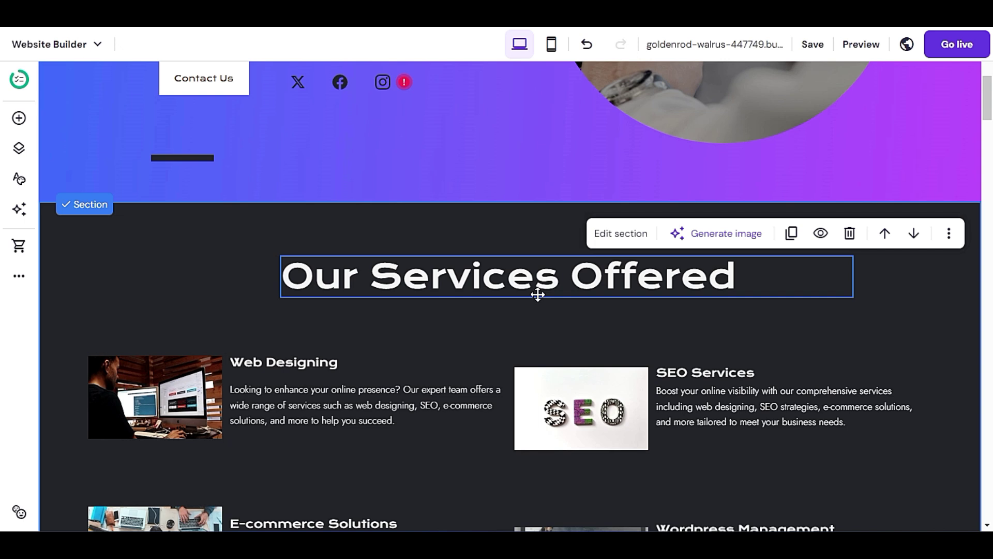
left_click(552, 331)
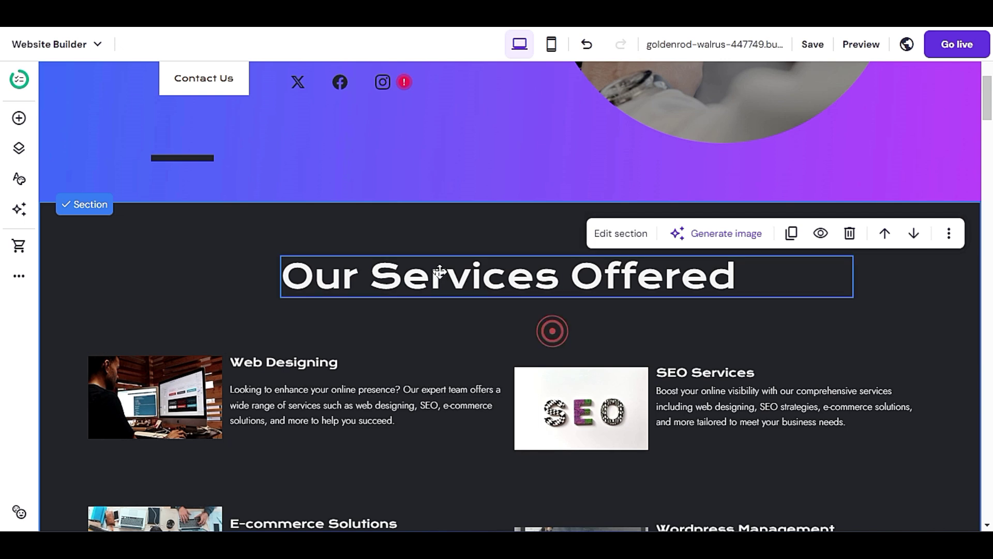
left_click(439, 271)
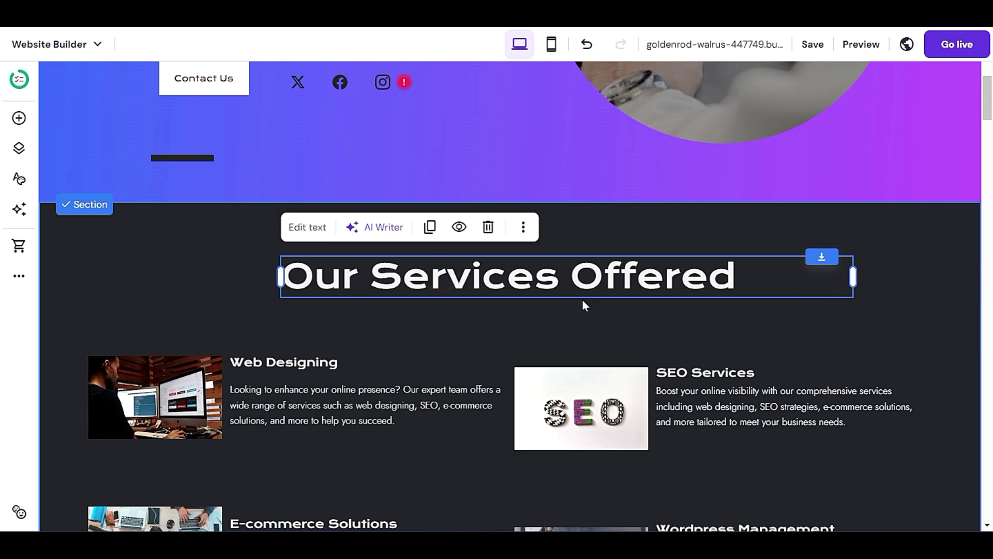
left_click(309, 227)
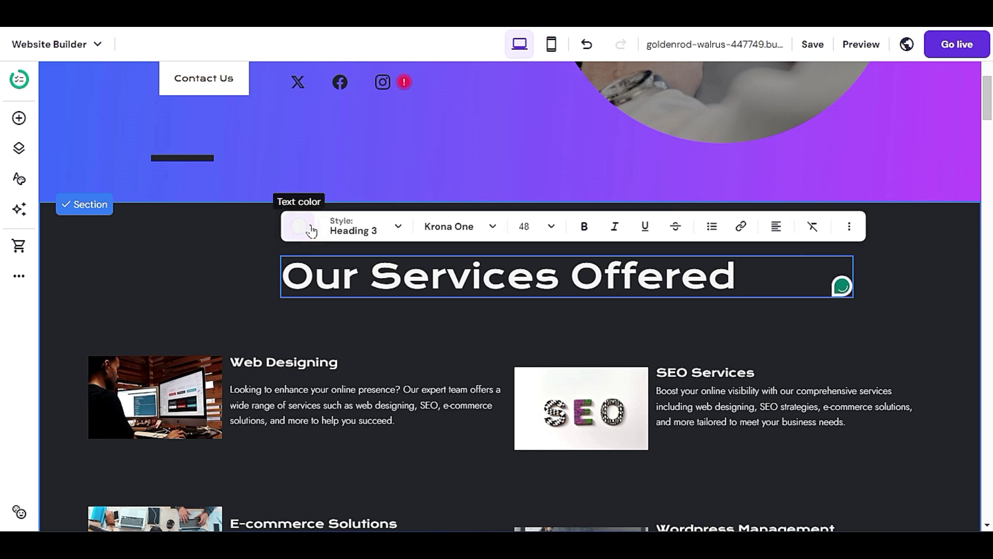
left_click(431, 332)
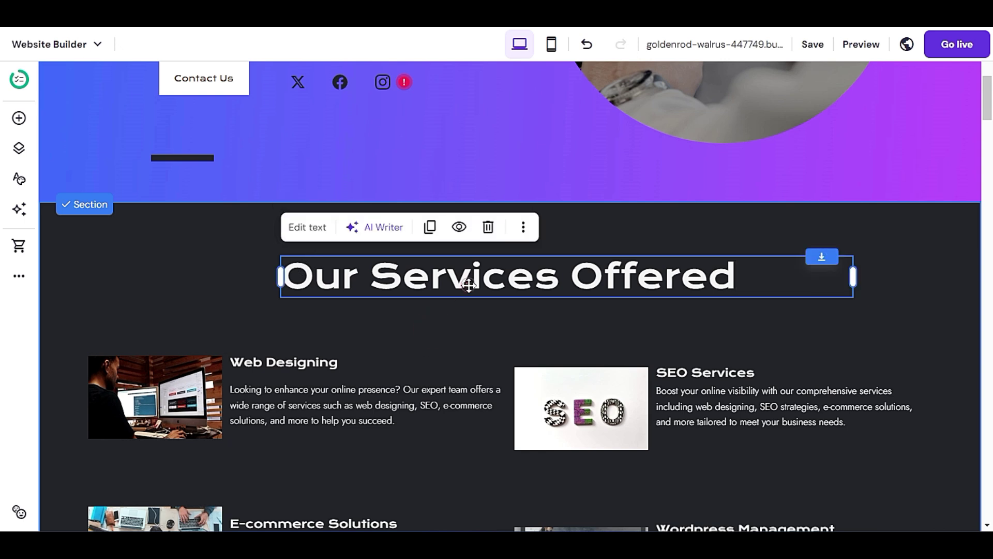
left_click(523, 229)
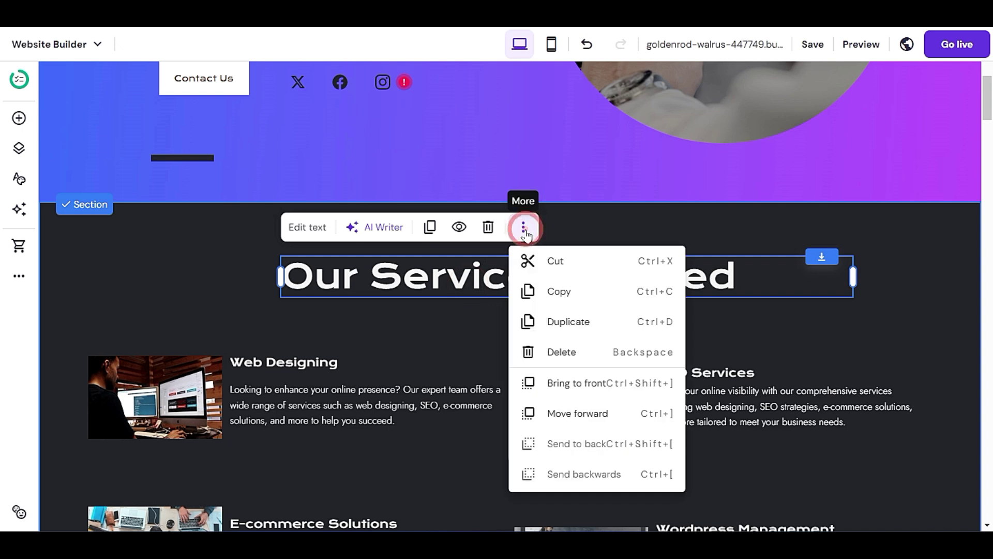
left_click(835, 337)
left_click(584, 316)
left_click(606, 276)
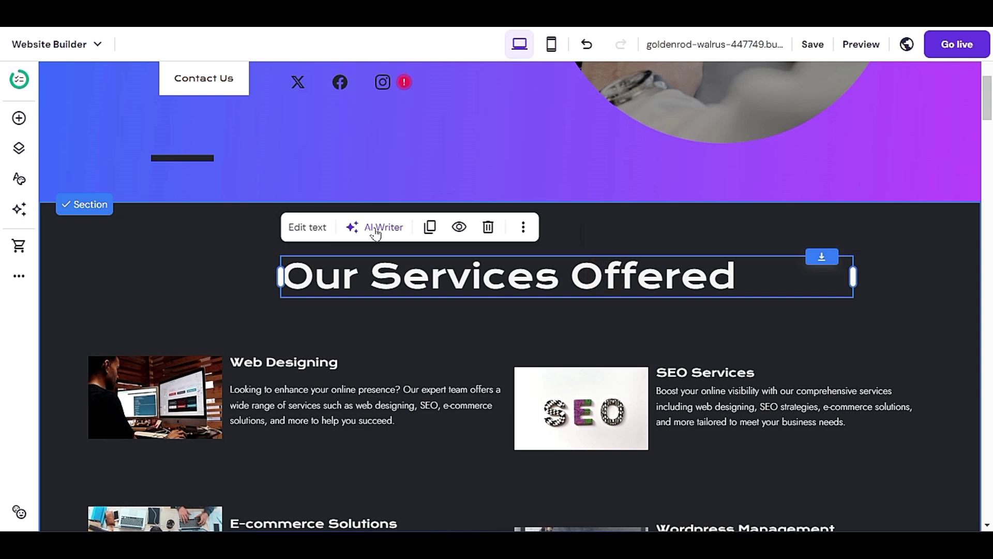
left_click(327, 229)
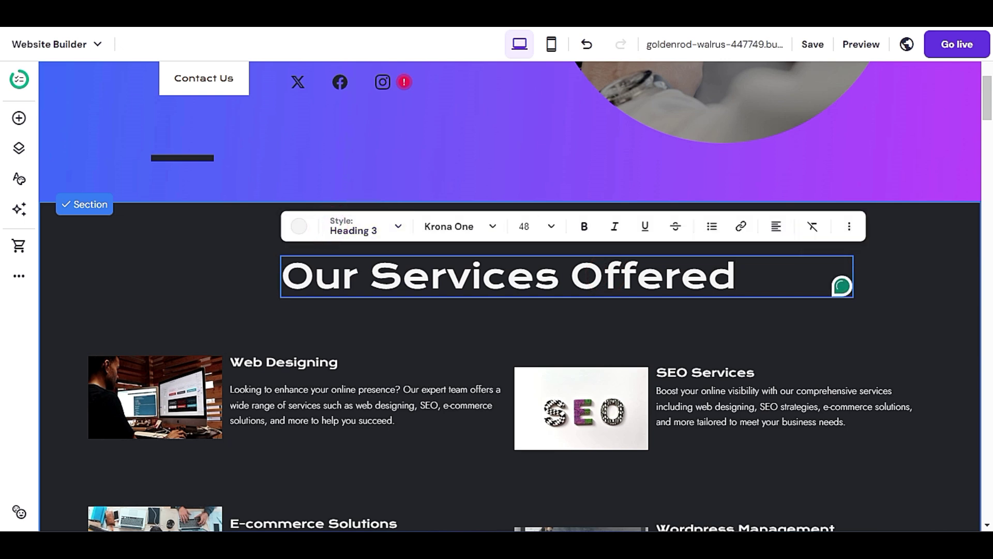
left_click(499, 325)
left_click(308, 226)
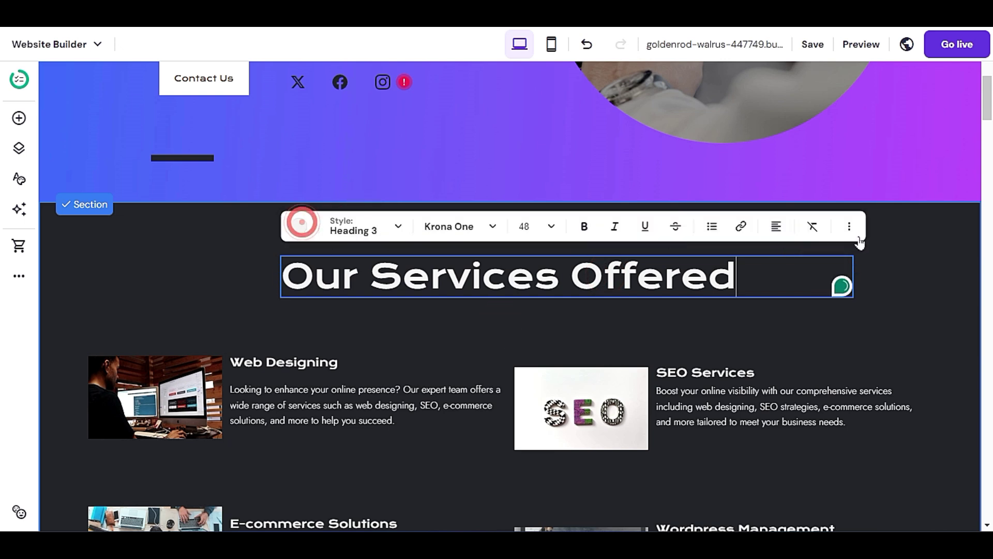
left_click(849, 226)
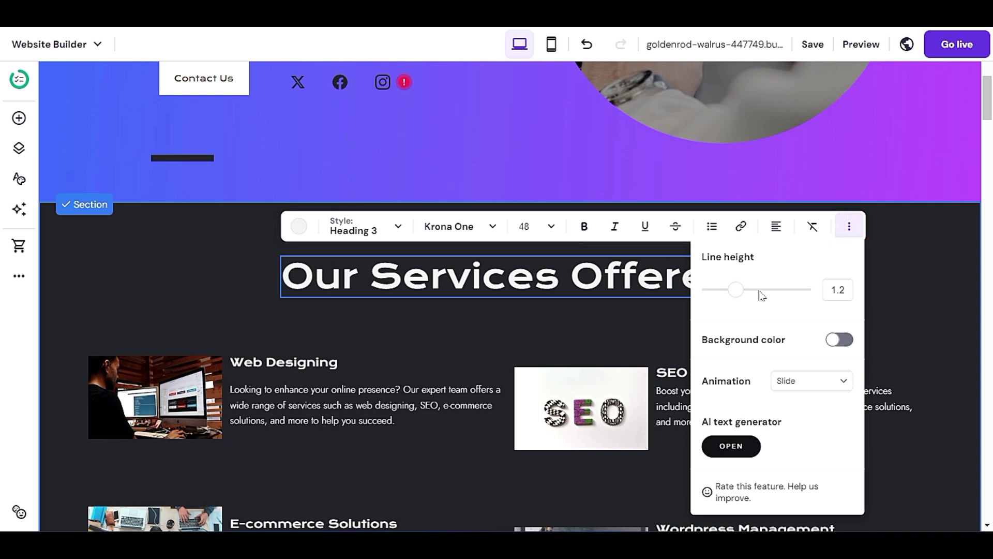
left_click(543, 317)
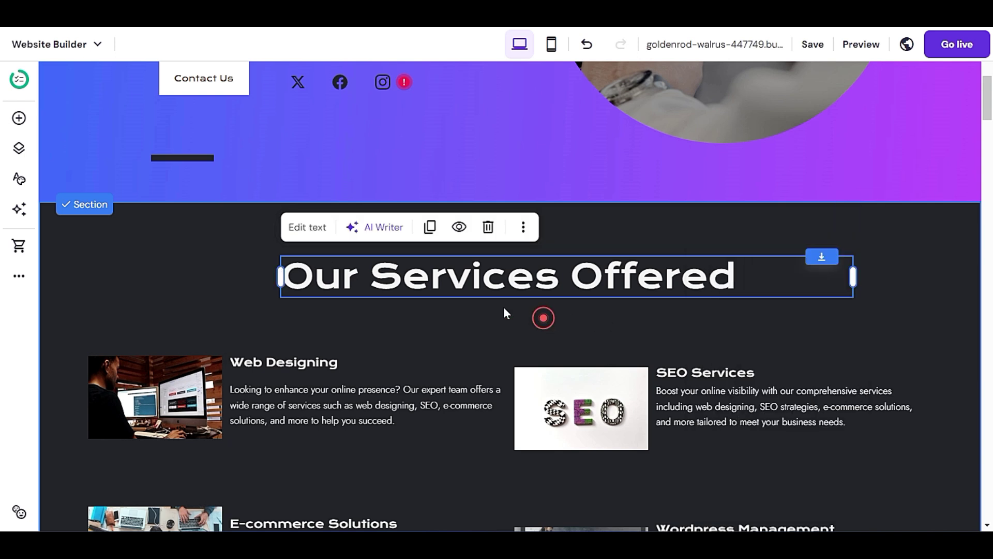
left_click(483, 331)
left_click(492, 273)
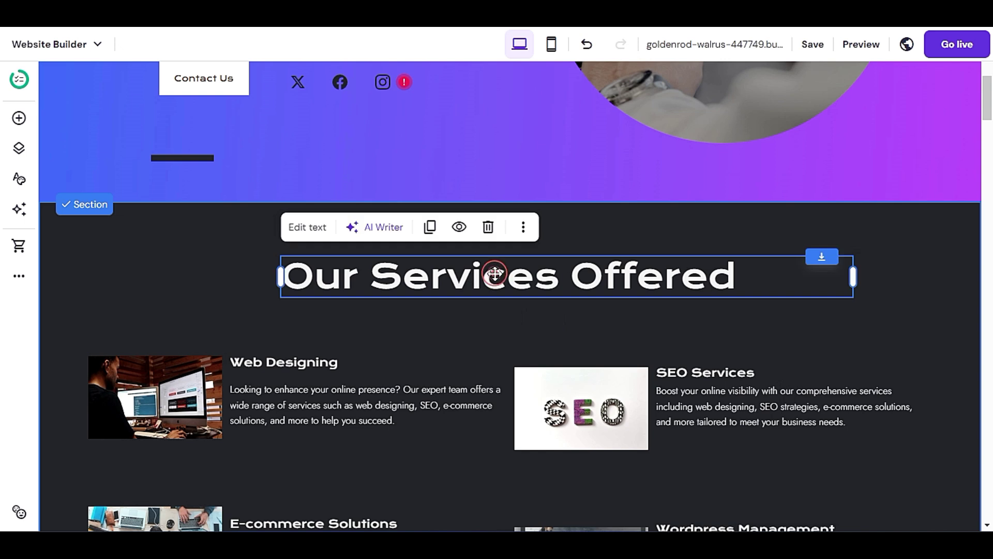
Select the Slide animation for the Our Services Offered heading and set its line height to 1.14
left_click(304, 230)
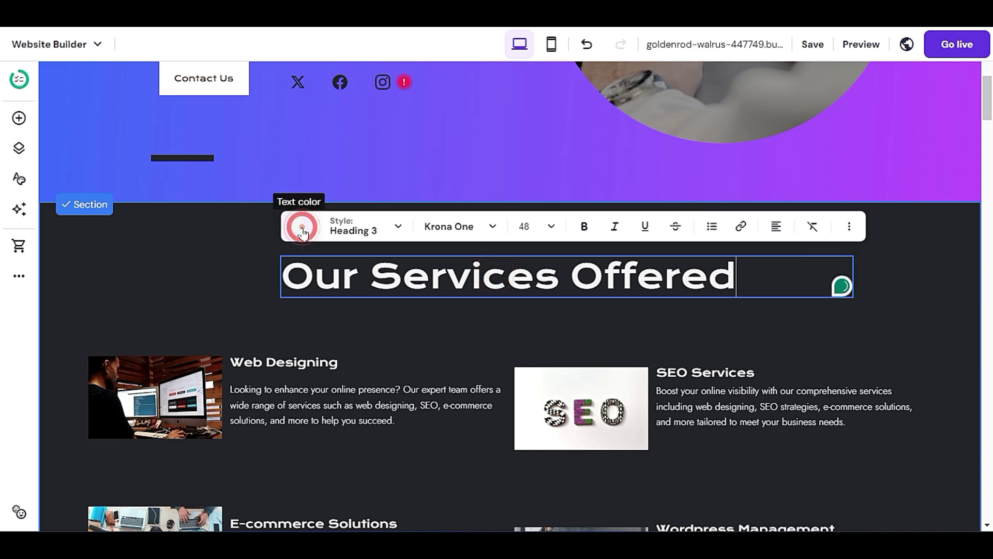
left_click(849, 228)
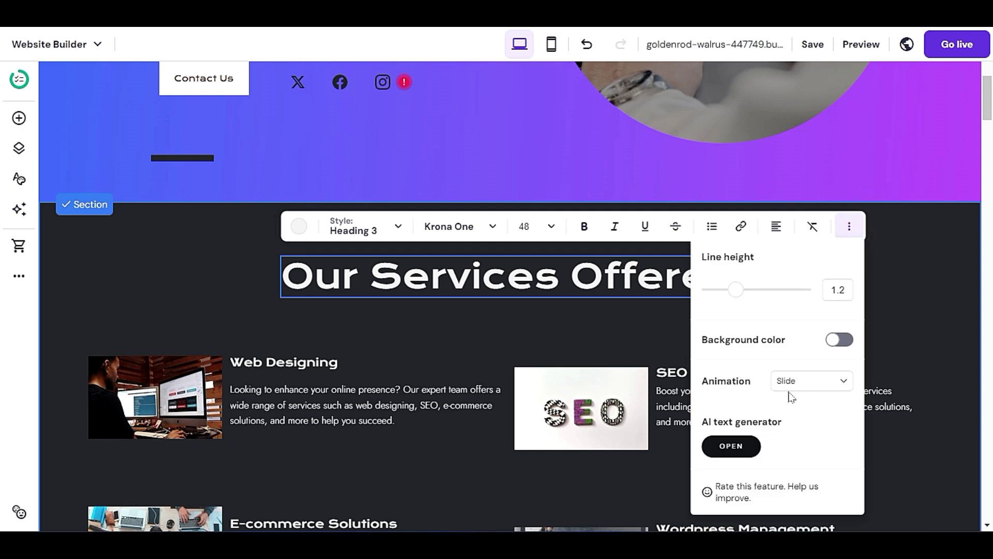
left_click(821, 381)
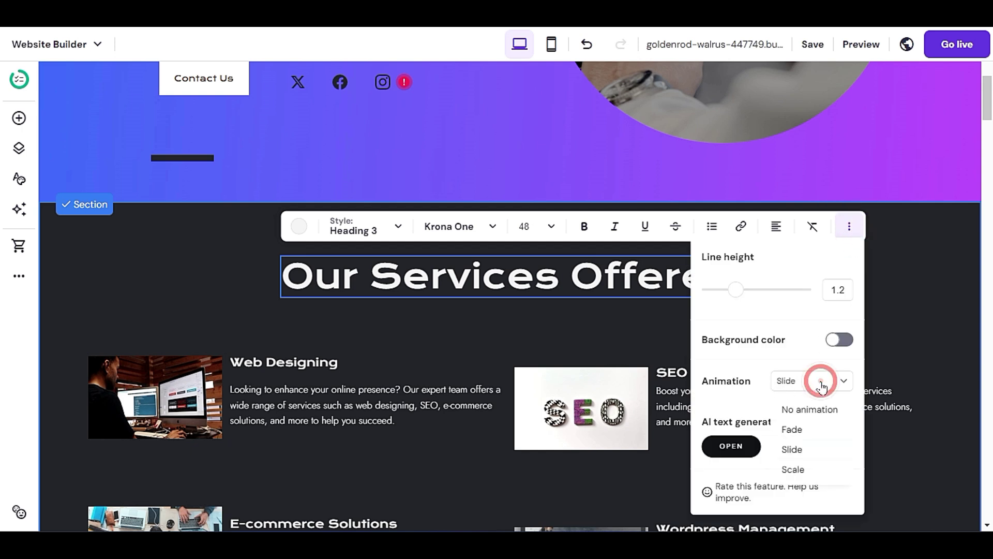
left_click(812, 443)
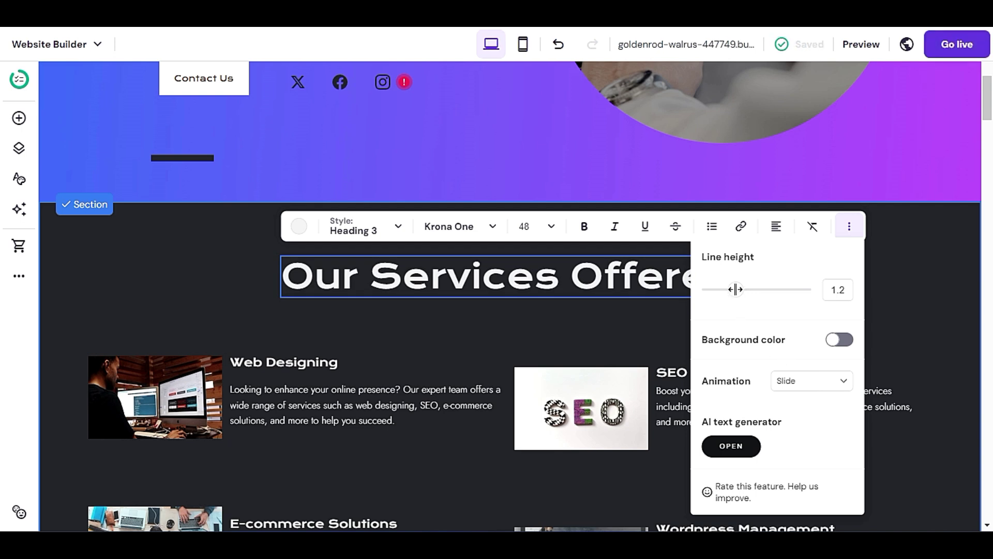
mouse_move(739, 294)
left_mouse_down()
mouse_move(753, 292)
mouse_move(733, 294)
left_mouse_up()
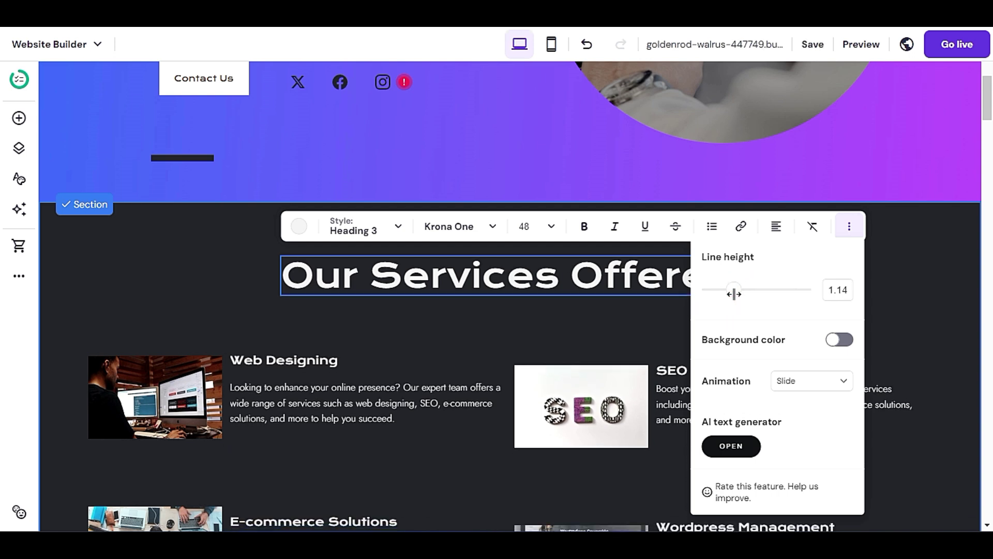
left_click(877, 274)
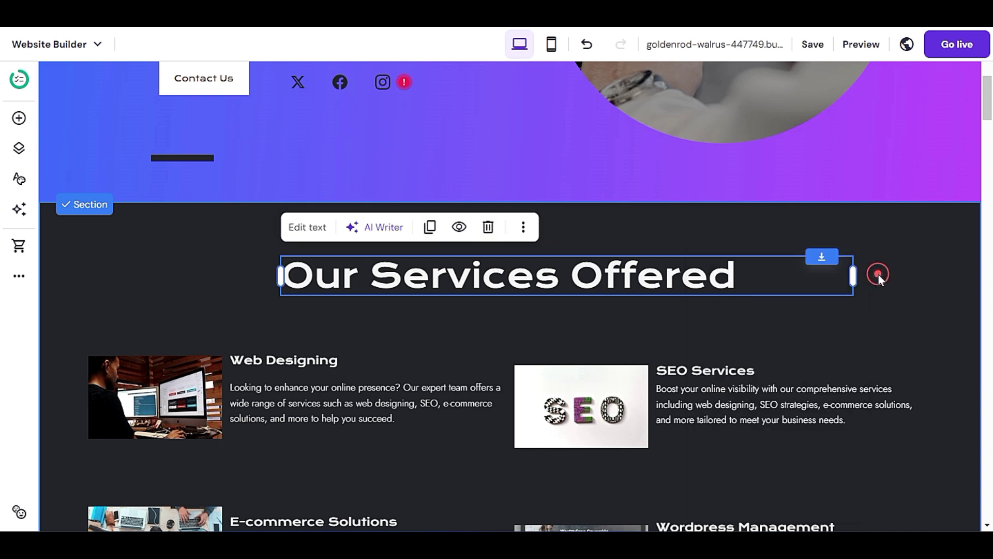
left_click(795, 337)
Delete the Digital Marketing section that follows the Our Services Offered section
scroll(791, 335, "down", 9)
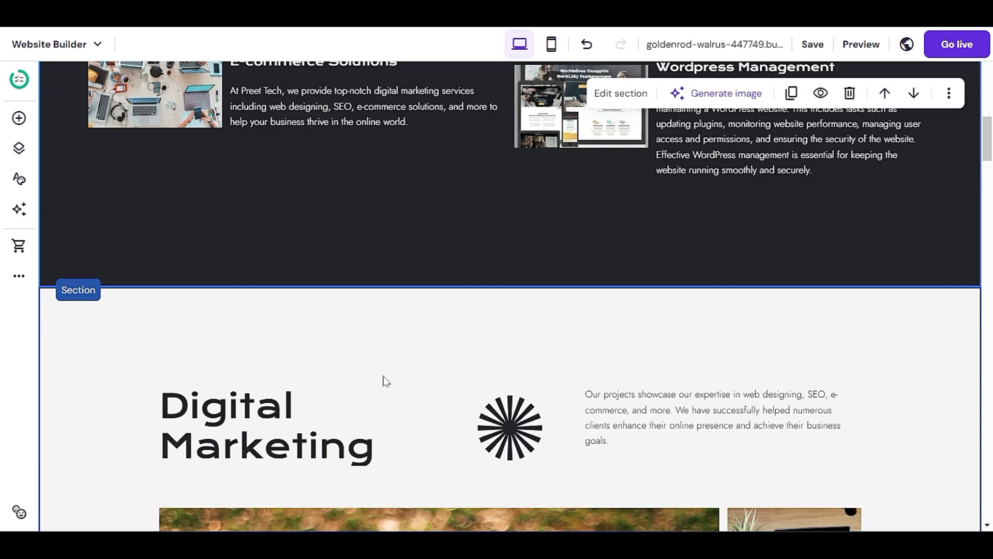
scroll(385, 381, "up", 4)
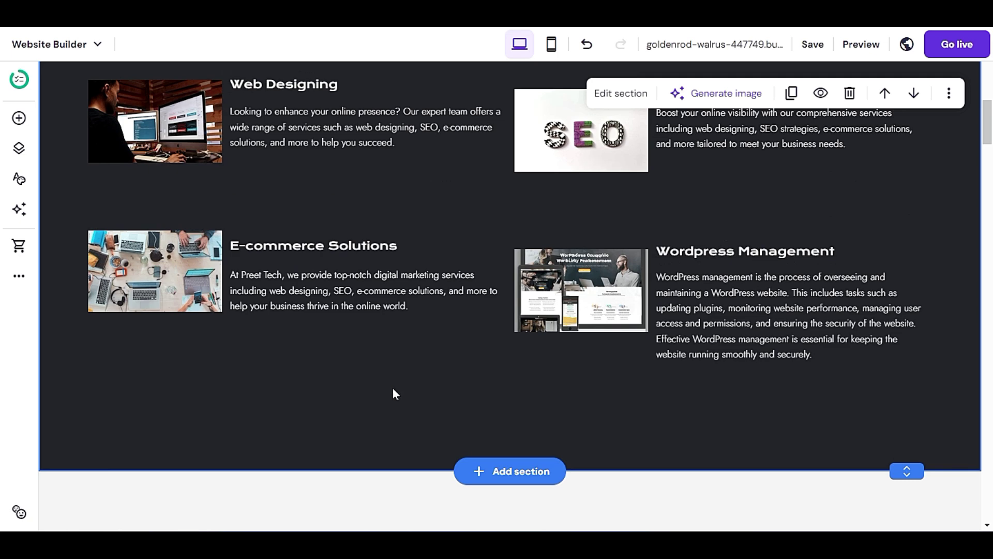
scroll(392, 387, "down", 7)
scroll(393, 397, "up", 3)
scroll(396, 398, "down", 8)
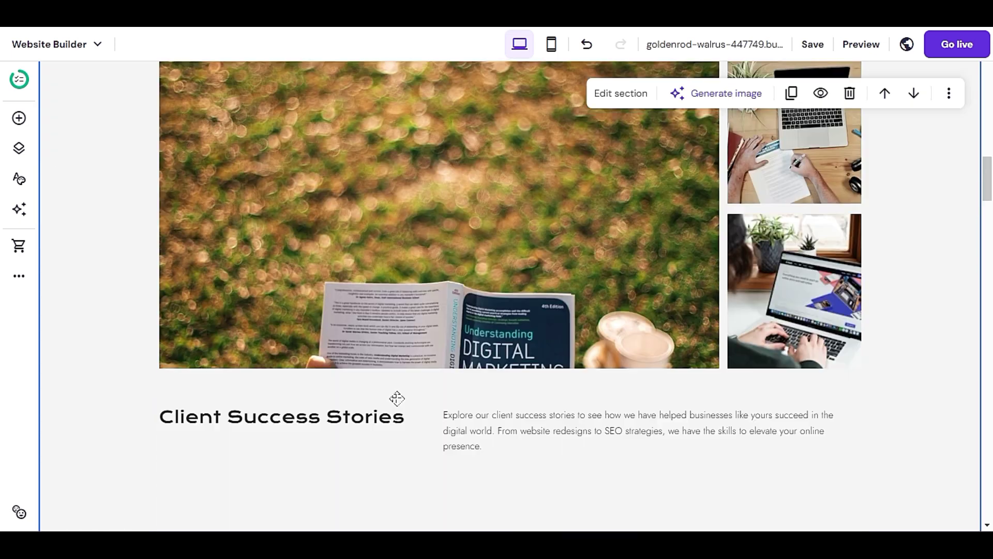
scroll(409, 396, "up", 5)
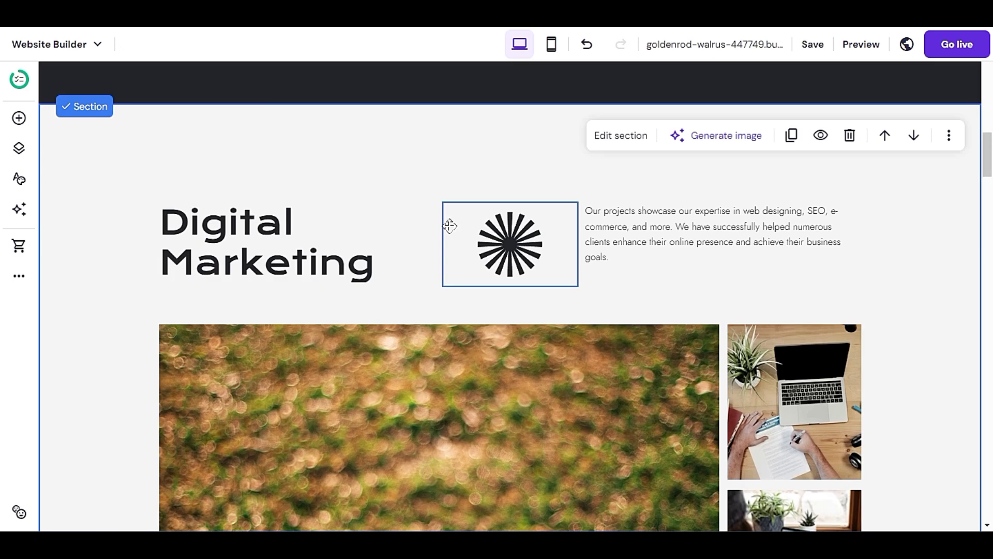
left_click(383, 191)
scroll(391, 292, "up", 3)
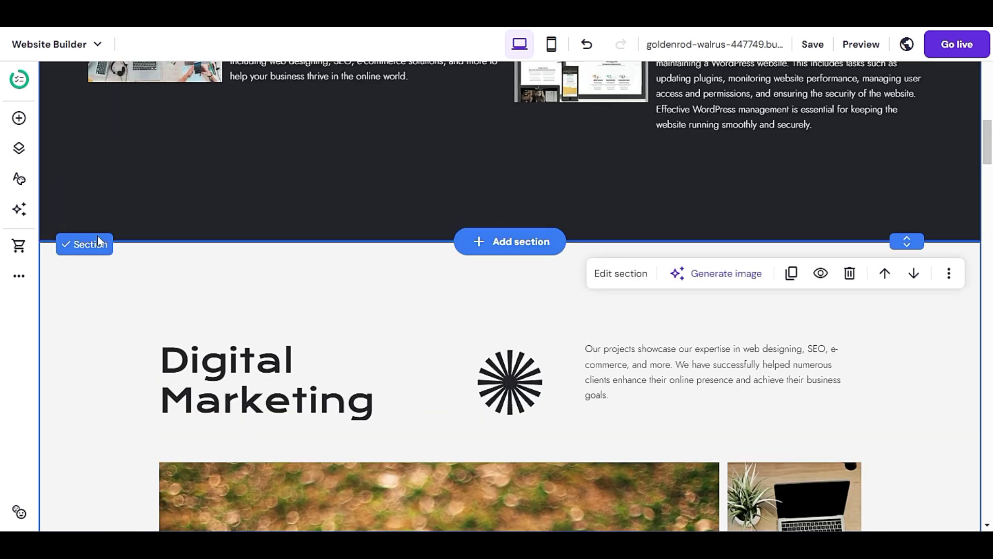
left_click(849, 274)
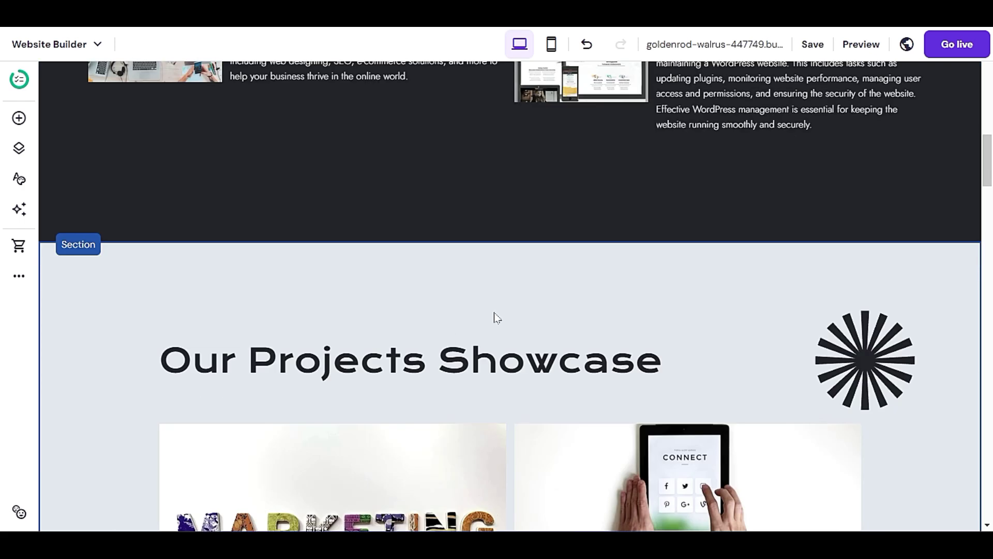
Start a new section below Our Services Offered and examine the Video, Slideshow, Gallery, Instagram Feed, Social icons, Menu and FAQ section templates
mouse_move(529, 217)
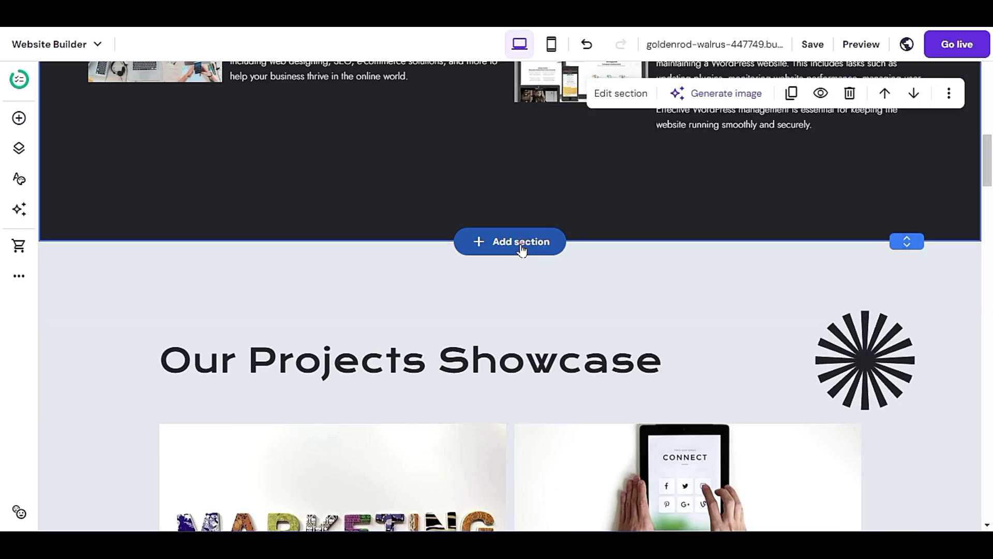
left_click(520, 251)
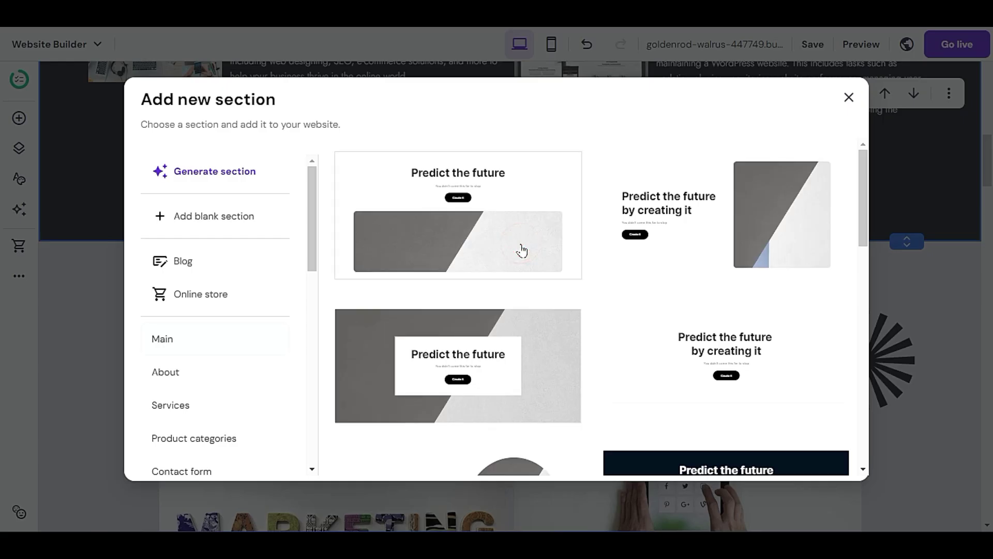
scroll(213, 362, "down", 6)
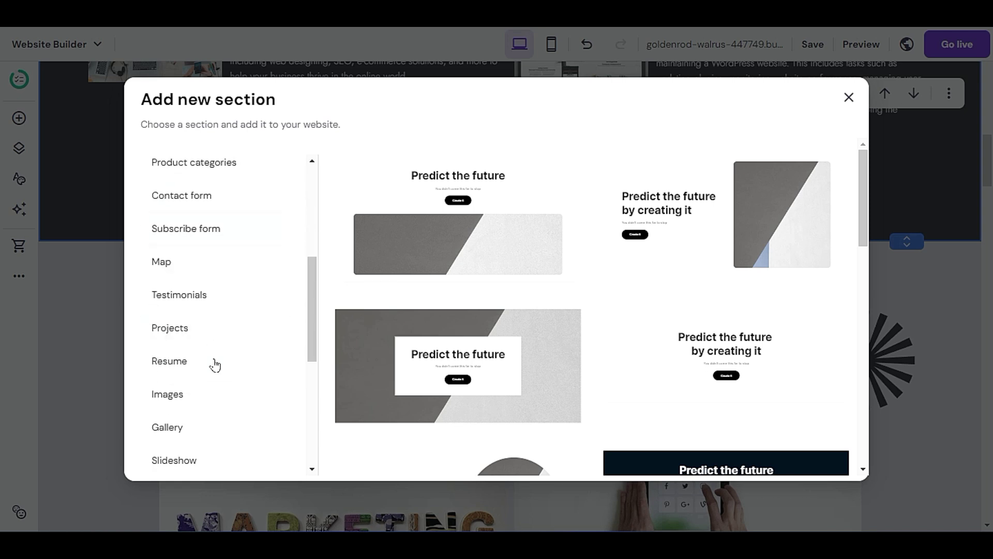
scroll(215, 365, "up", 5)
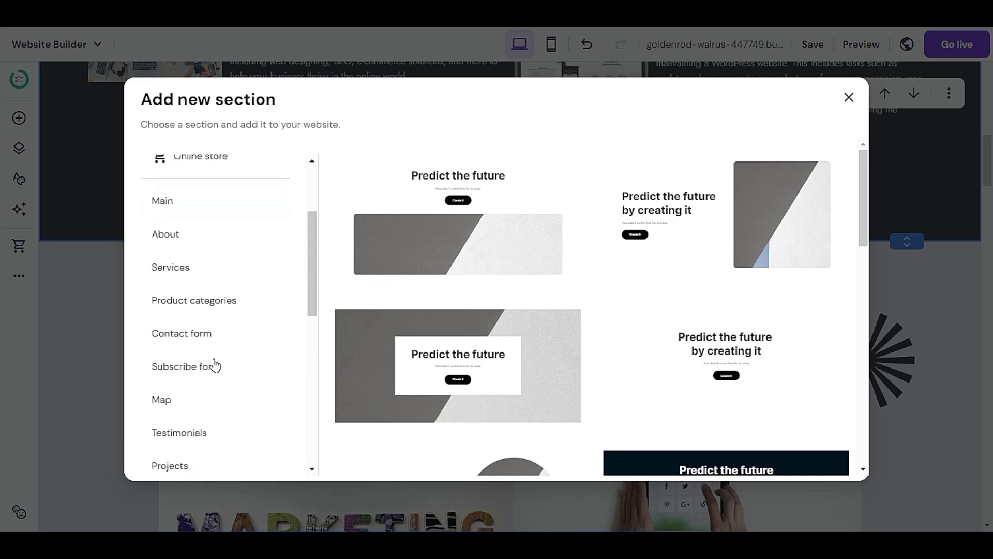
scroll(221, 330, "down", 5)
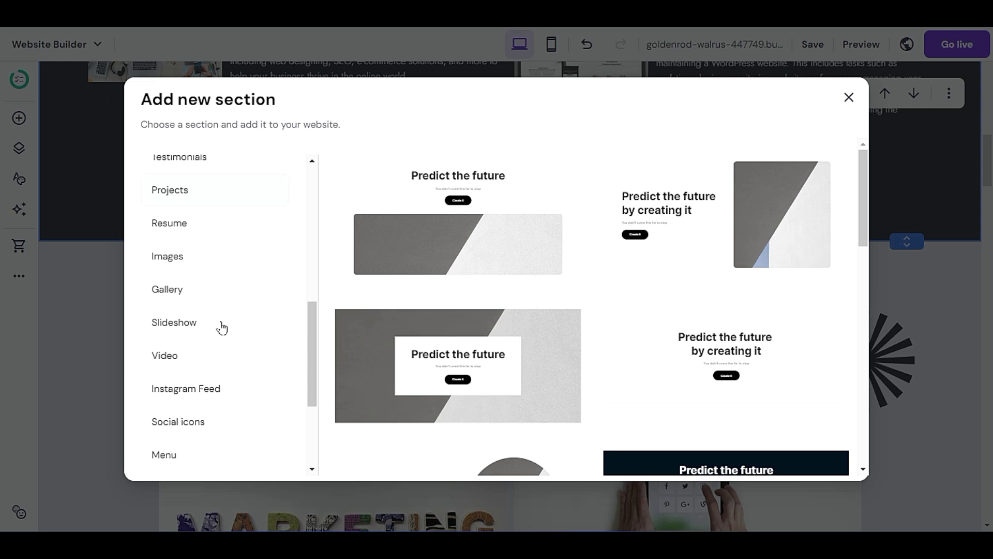
left_click(194, 366)
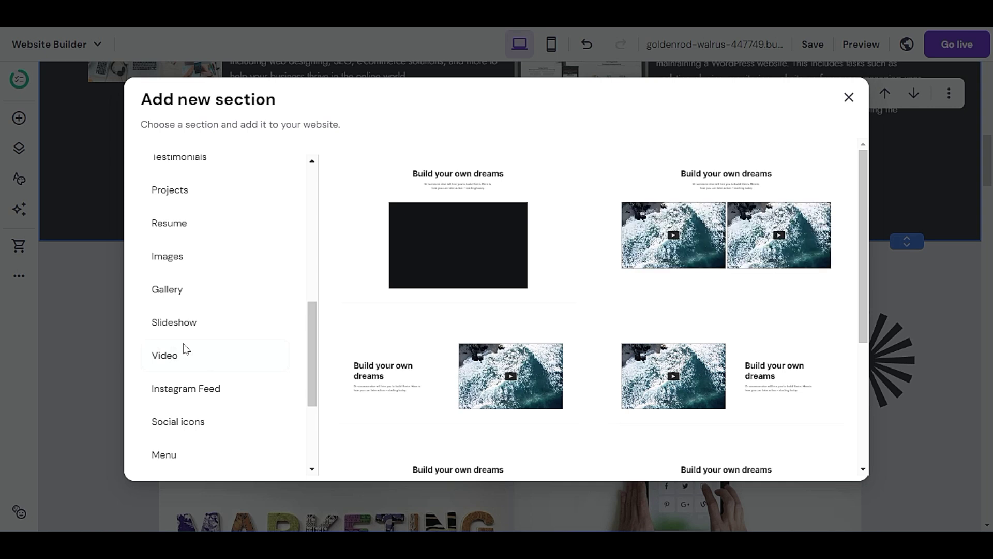
left_click(212, 319)
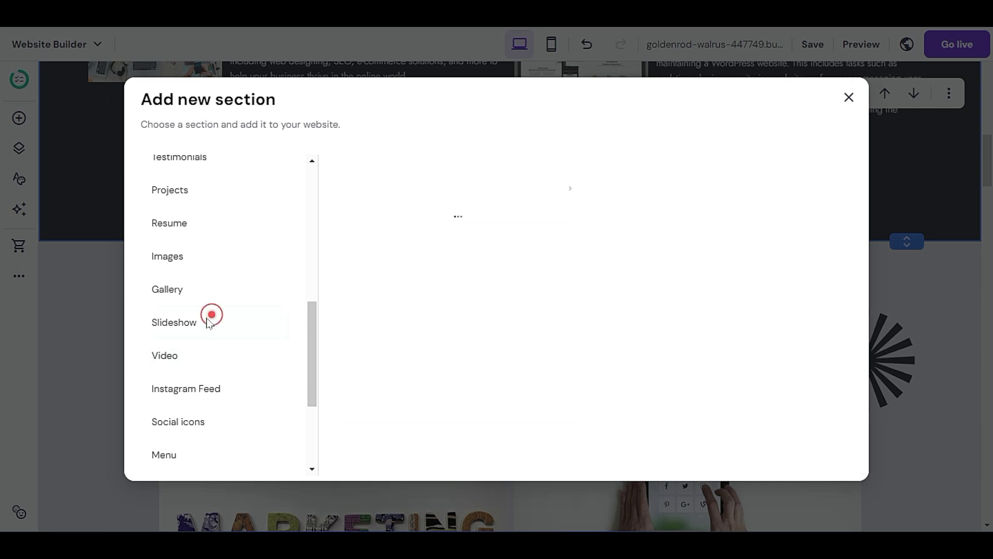
left_click(196, 290)
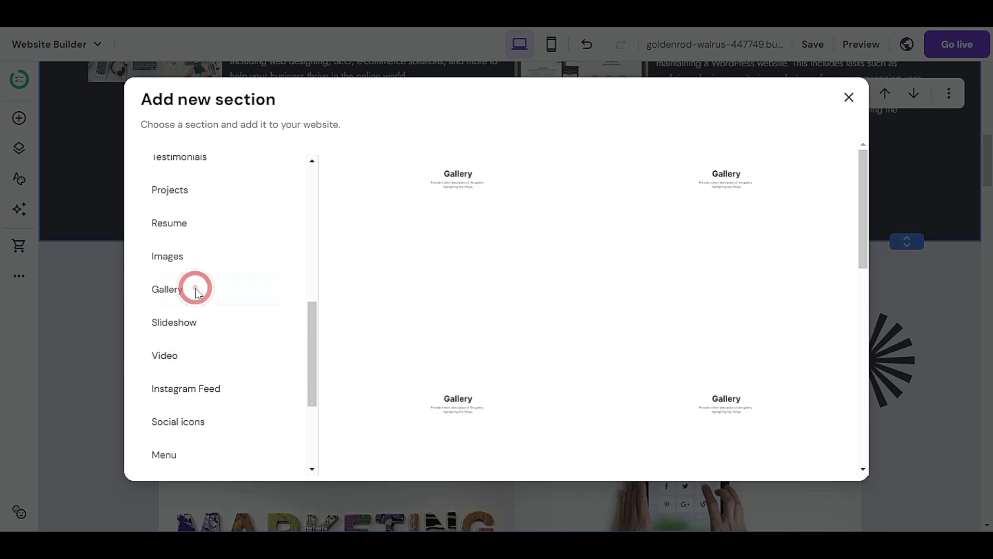
left_click(214, 393)
scroll(216, 395, "down", 2)
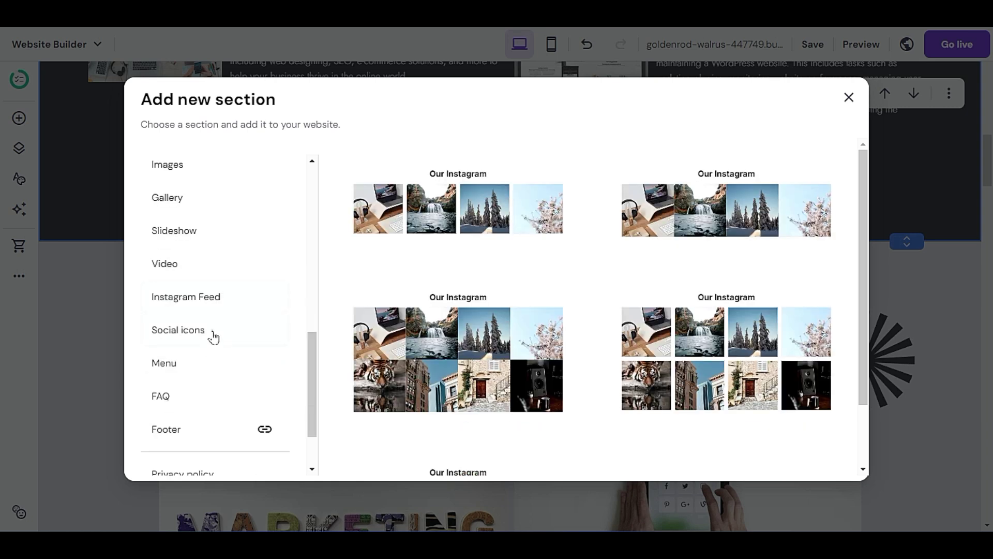
left_click(212, 330)
left_click(198, 364)
left_click(198, 395)
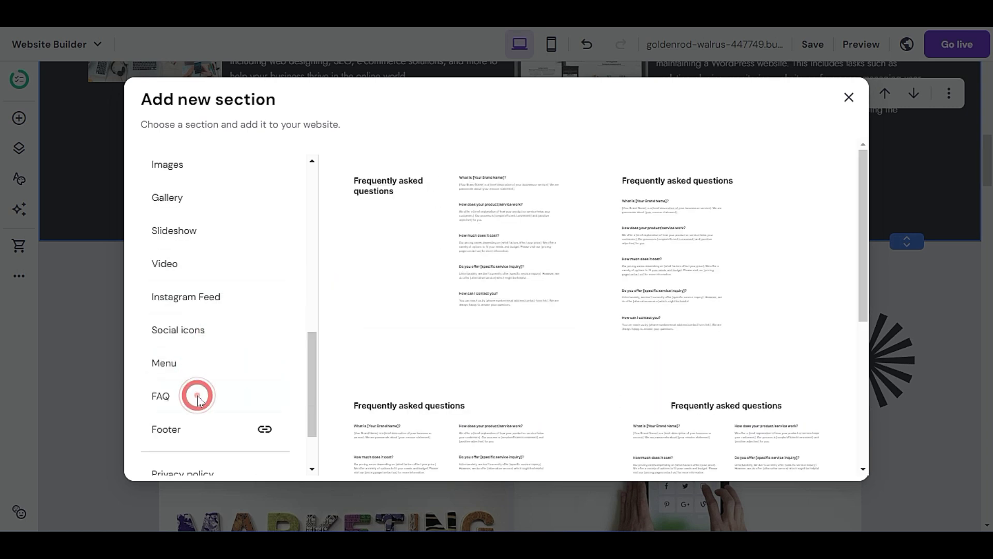
scroll(195, 394, "down", 2)
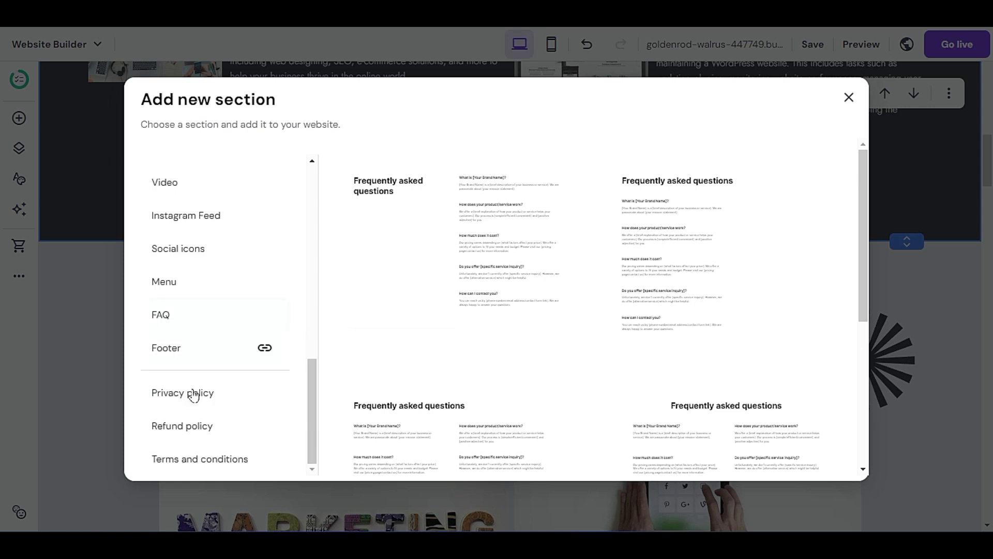
scroll(196, 401, "up", 4)
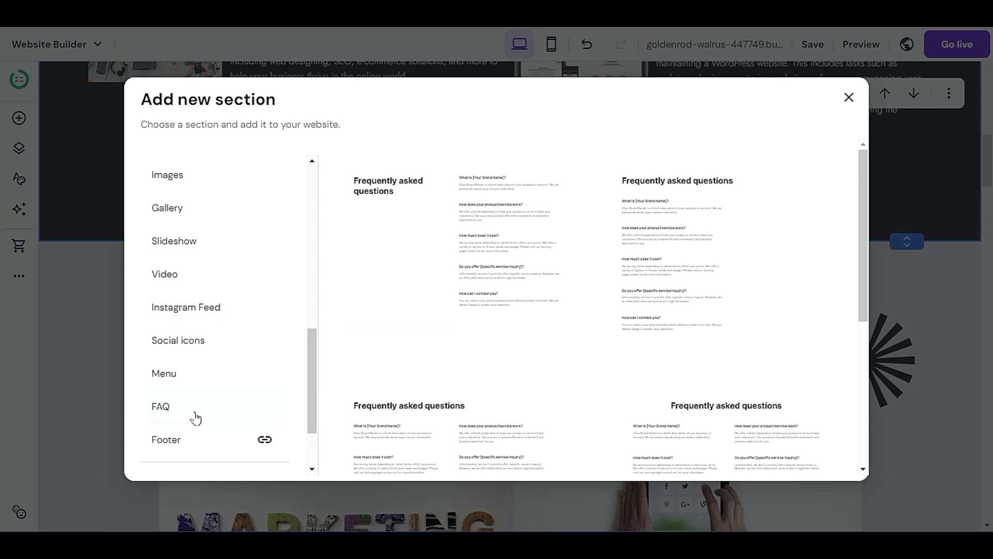
Add the Video section template that has the "Build your own dreams" text to the left of a single video
left_click(194, 371)
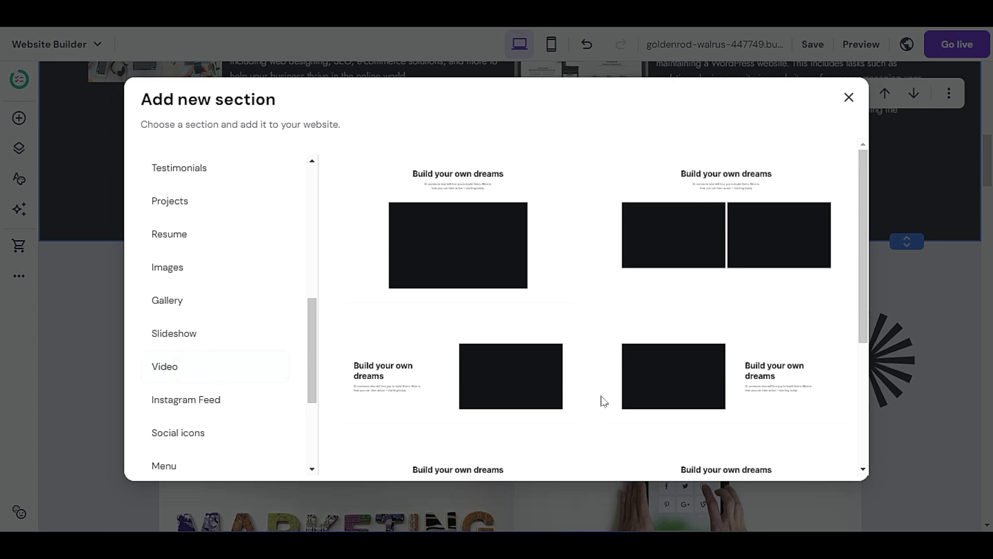
scroll(600, 402, "down", 1)
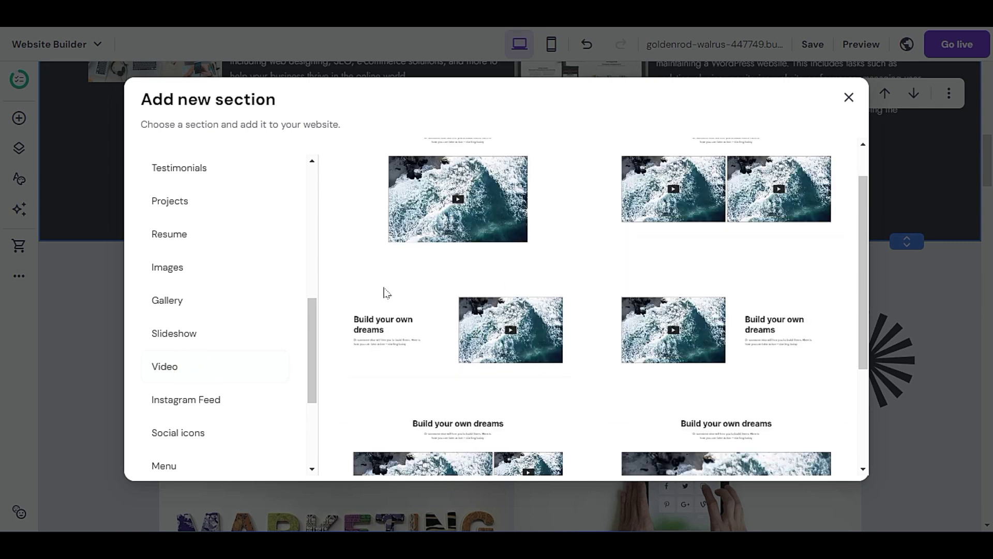
scroll(442, 336, "down", 3)
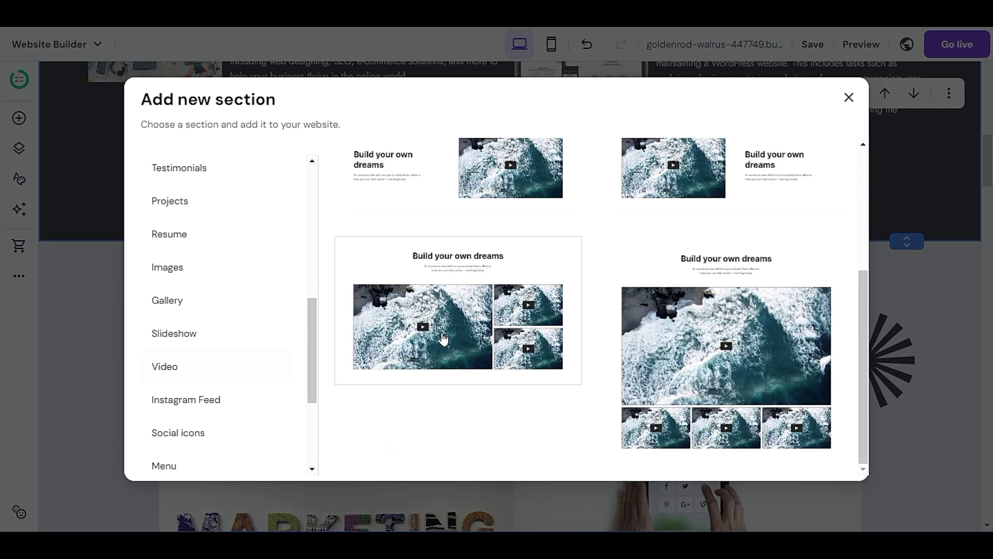
scroll(437, 346, "up", 3)
left_click(421, 318)
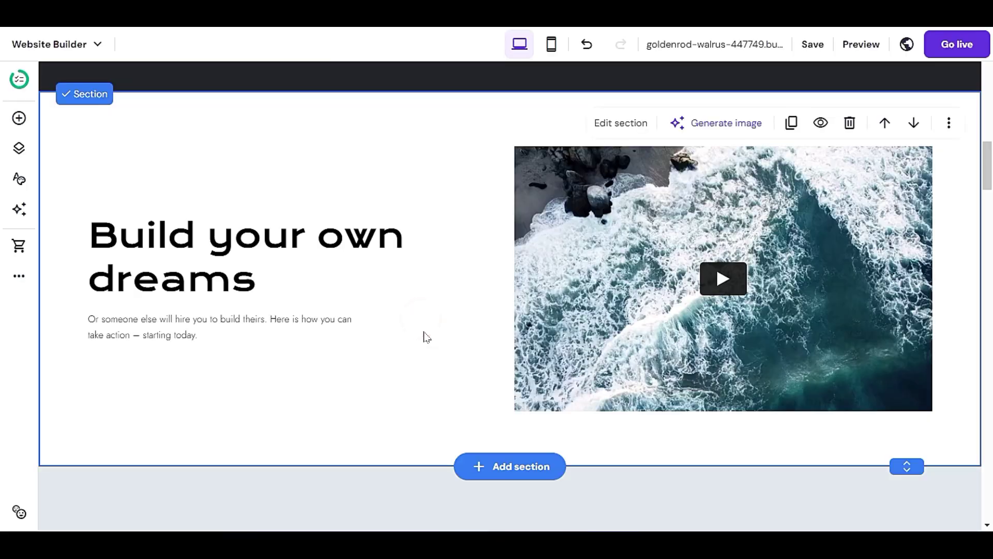
Open the settings of the video in the new section and examine its link, upload, autoplay, loop and video controls options
scroll(421, 339, "up", 4)
scroll(434, 284, "down", 5)
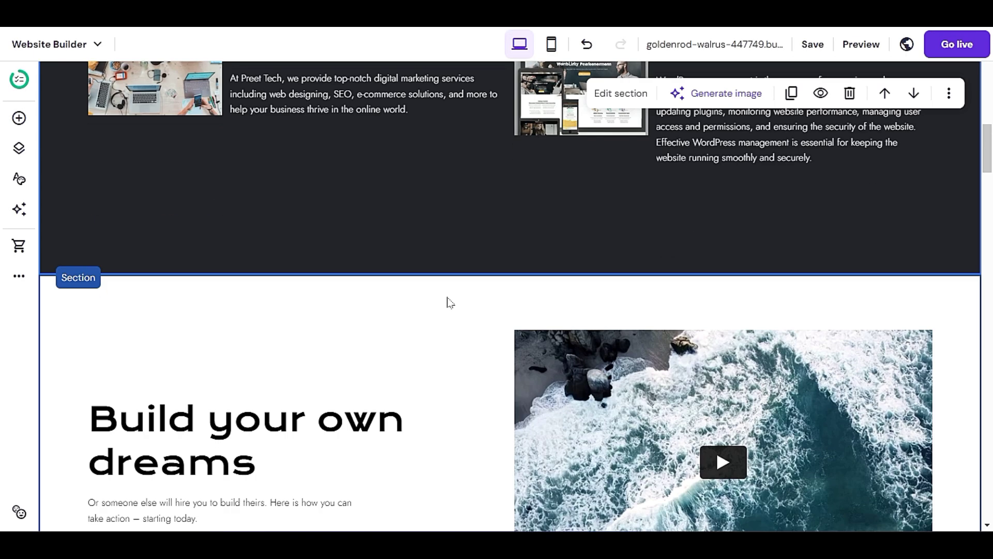
scroll(672, 332, "down", 3)
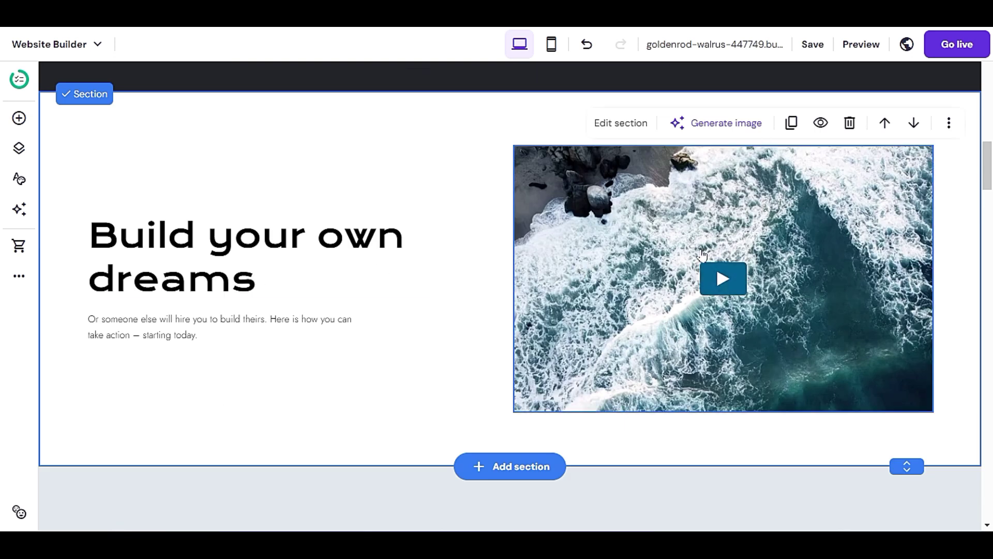
left_click(656, 248)
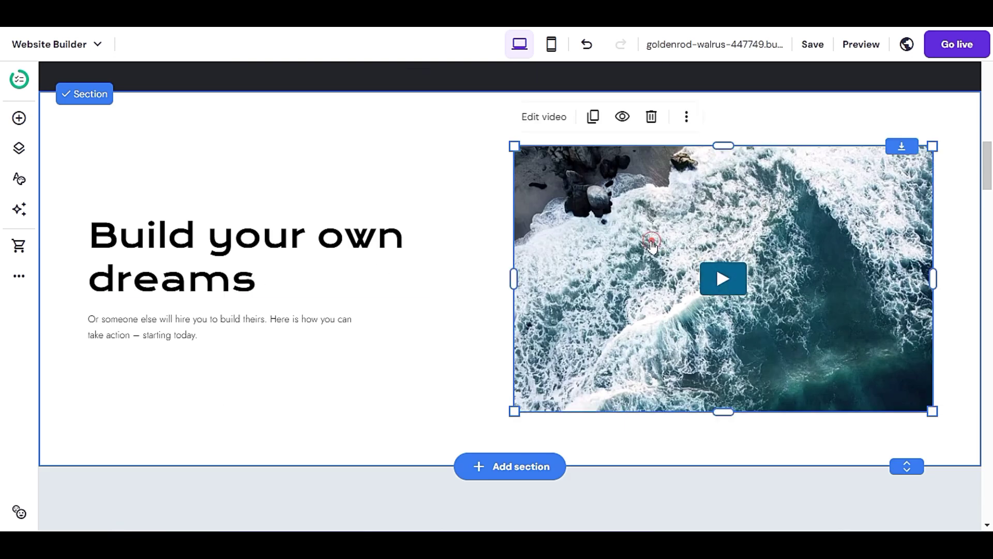
left_click(544, 114)
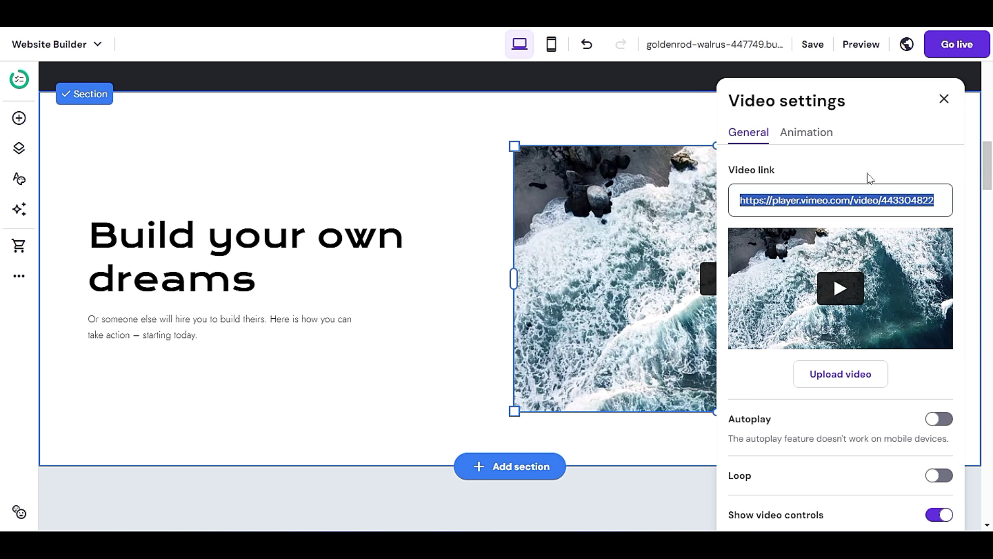
scroll(846, 428, "down", 1)
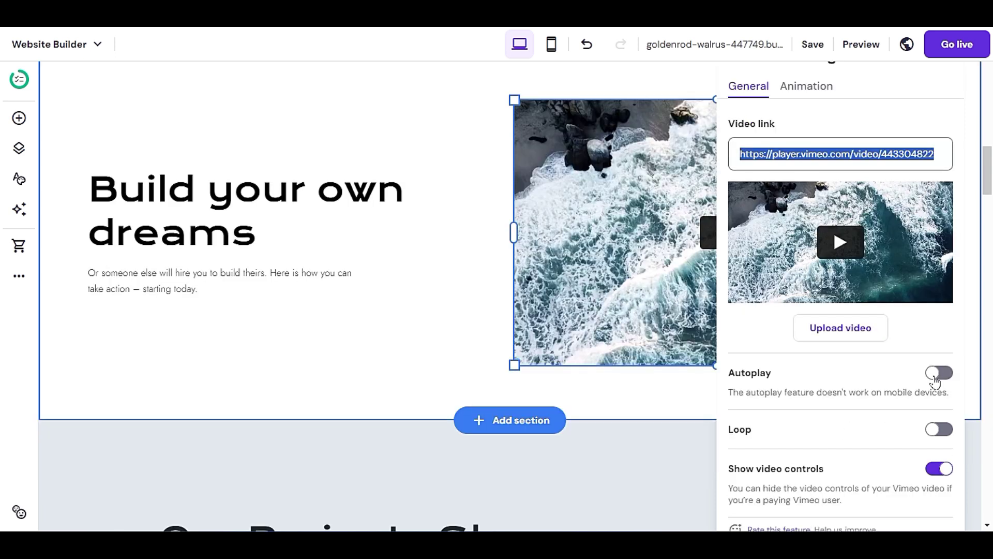
scroll(926, 437, "down", 2)
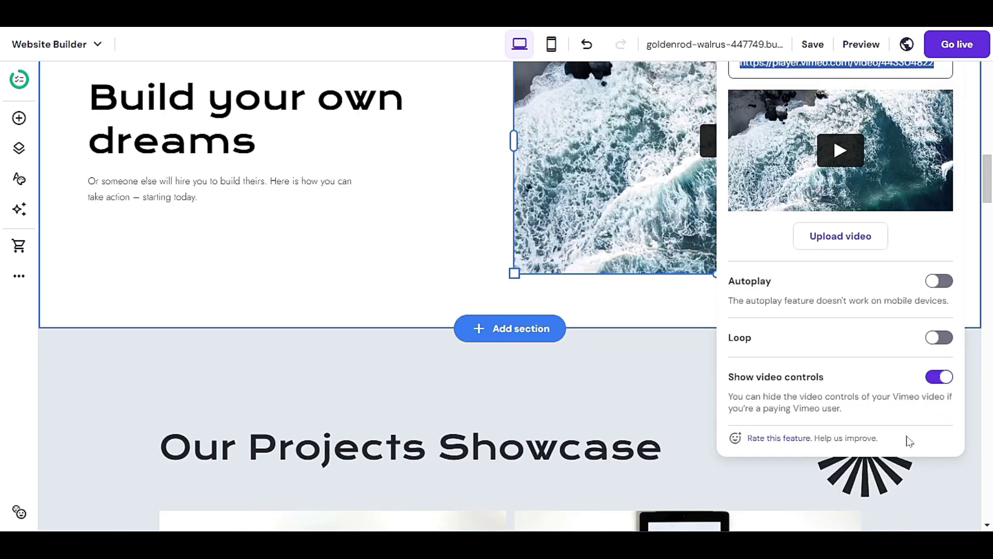
scroll(942, 384, "up", 3)
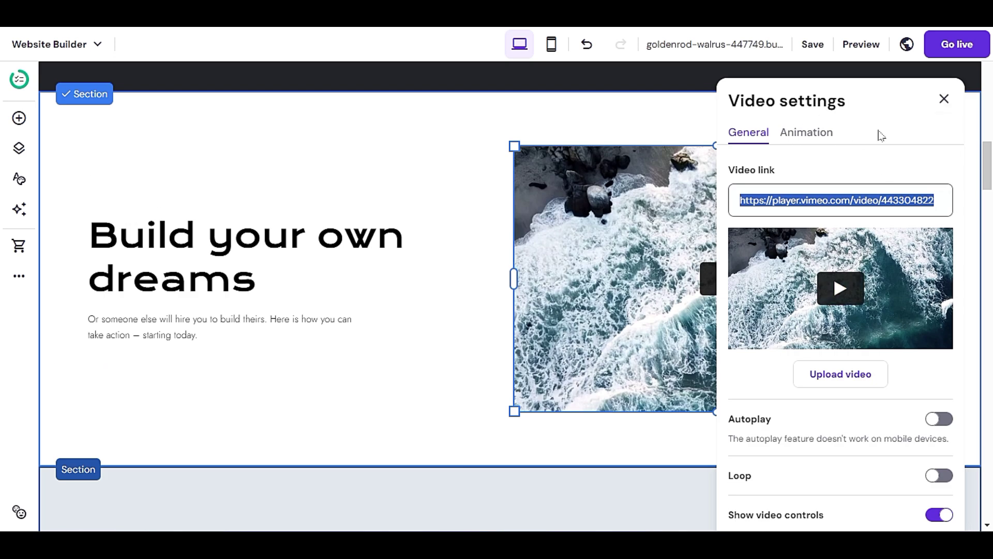
Set the video's animation to Fade and close the video settings
left_click(807, 133)
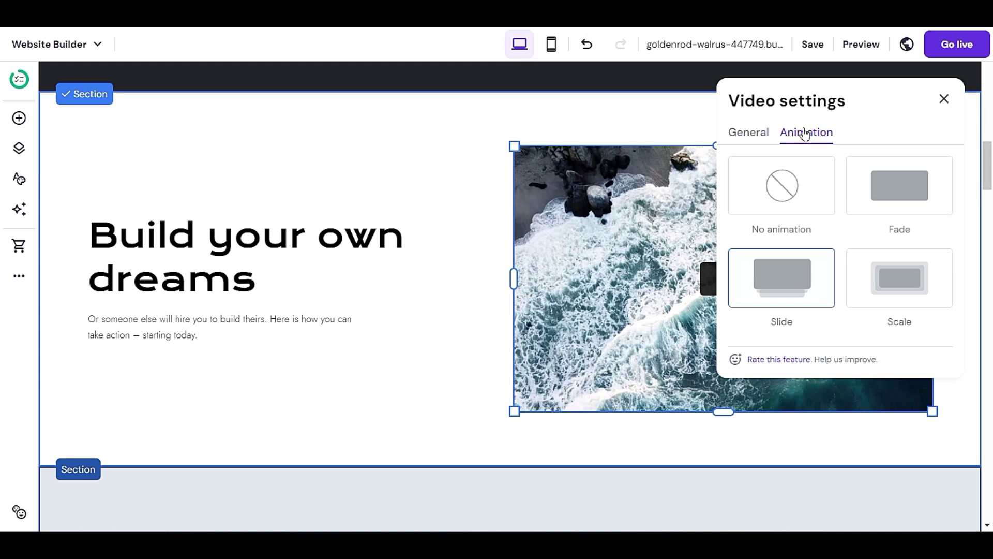
left_click(900, 192)
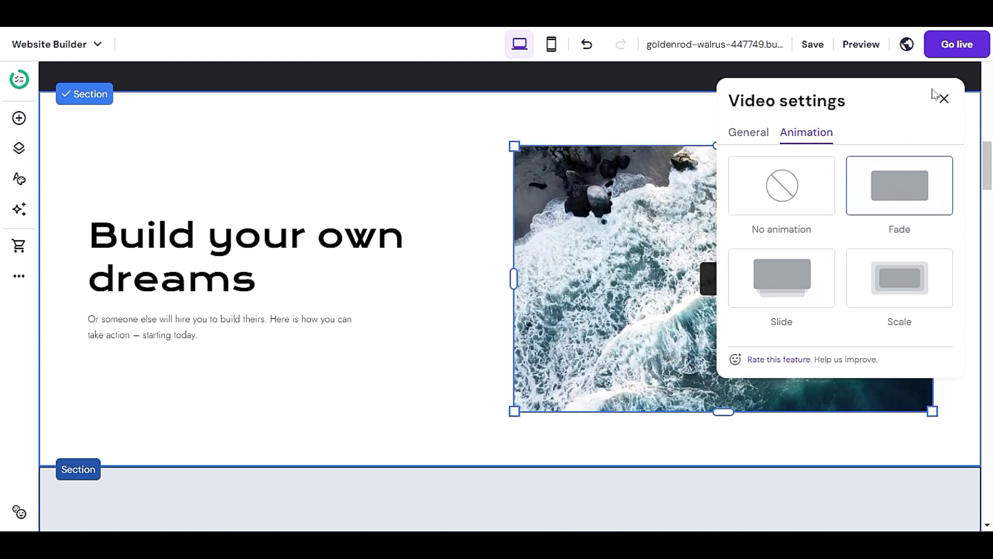
left_click(944, 98)
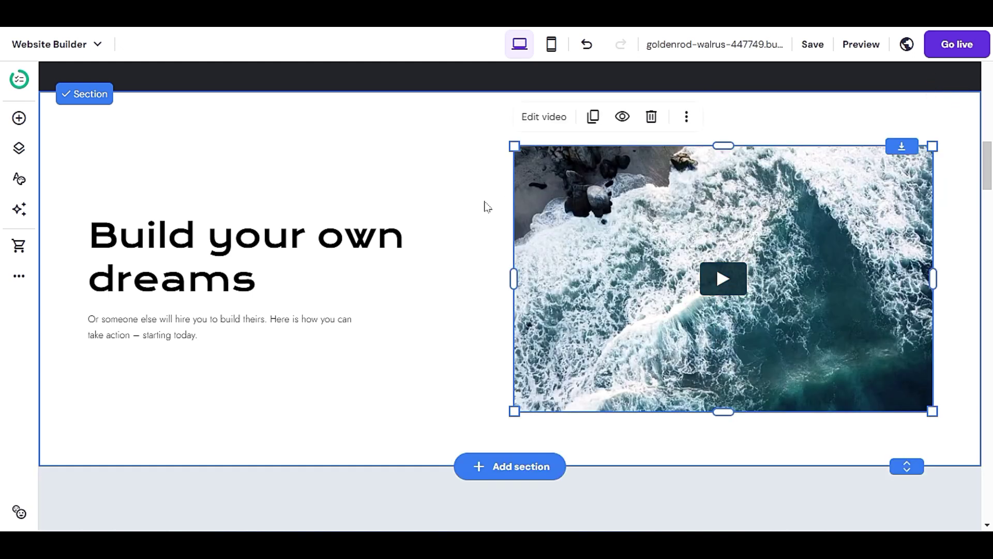
Review the homepage from the header and welcome banner through the services, video and Our Projects Showcase sections to Happy Clients
scroll(437, 199, "up", 8)
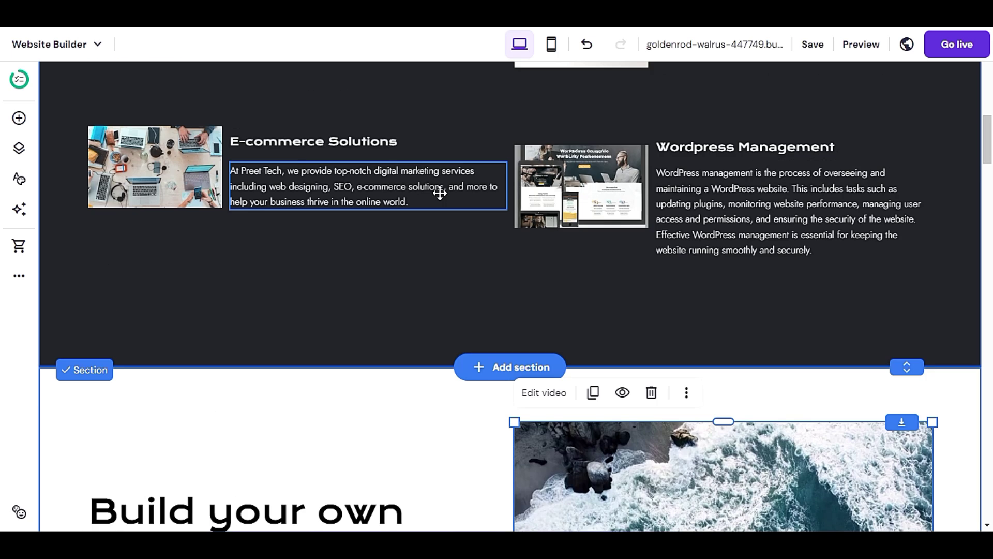
scroll(443, 203, "down", 6)
scroll(450, 210, "down", 3)
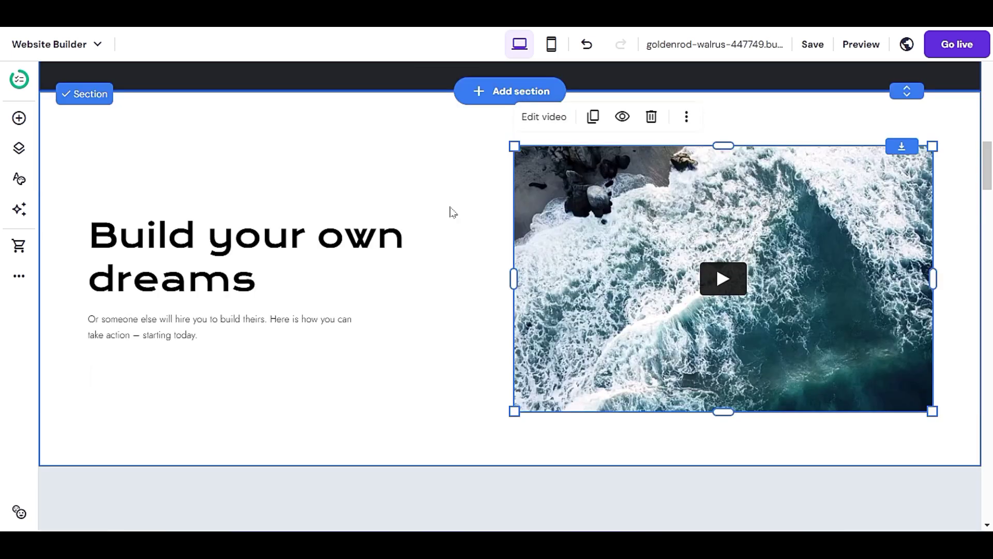
scroll(449, 212, "down", 5)
scroll(443, 216, "down", 3)
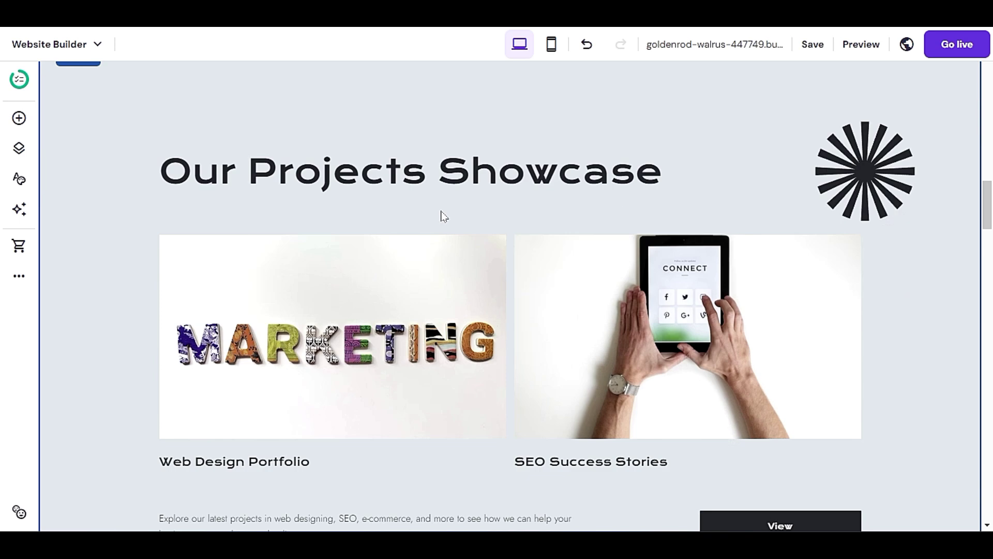
scroll(443, 216, "down", 5)
scroll(443, 216, "up", 7)
scroll(437, 203, "up", 20)
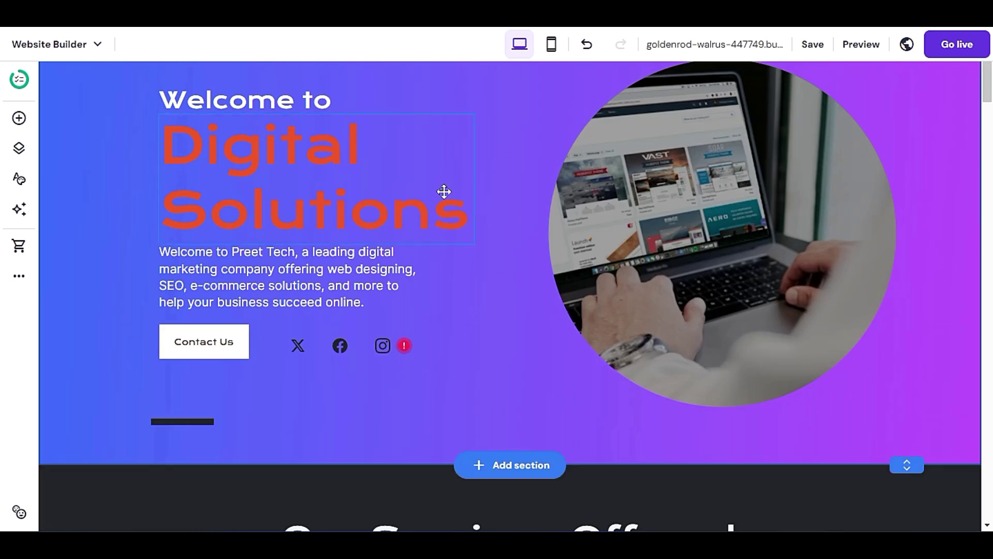
scroll(444, 192, "up", 3)
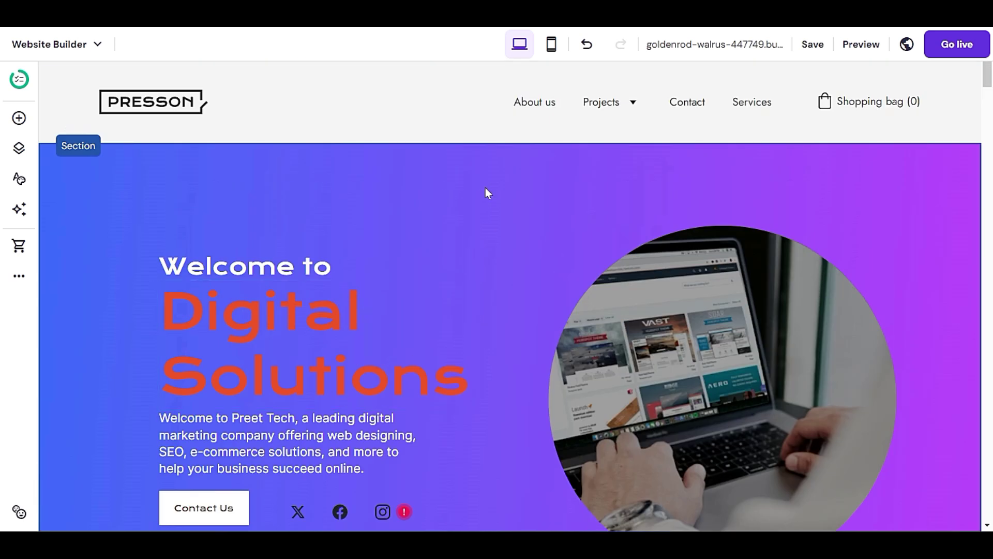
scroll(485, 193, "down", 20)
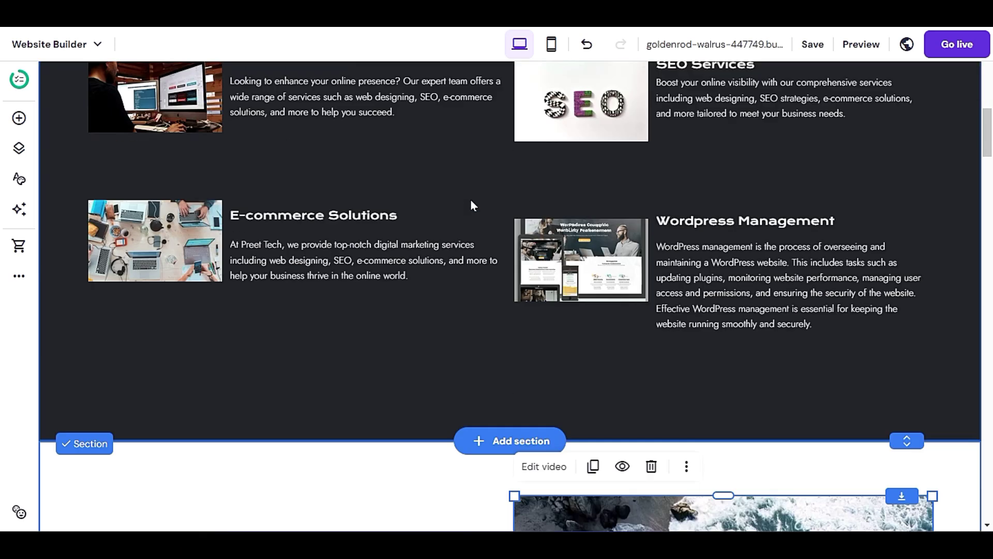
scroll(481, 192, "down", 4)
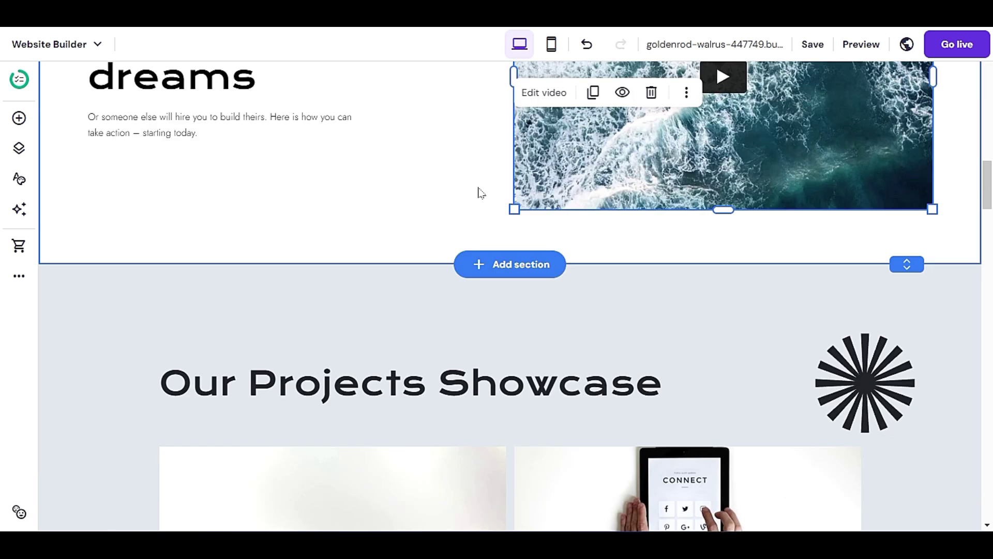
scroll(481, 194, "down", 4)
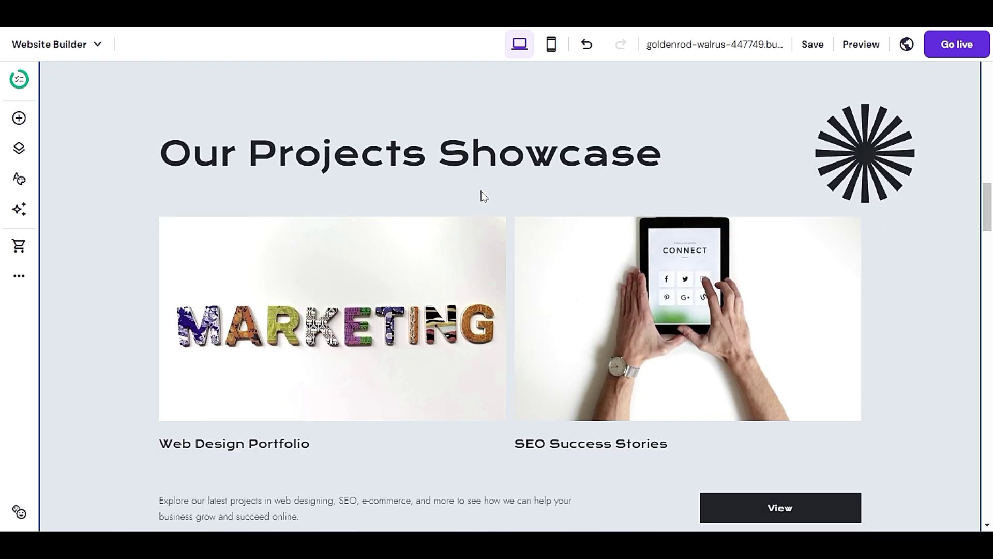
scroll(481, 195, "down", 5)
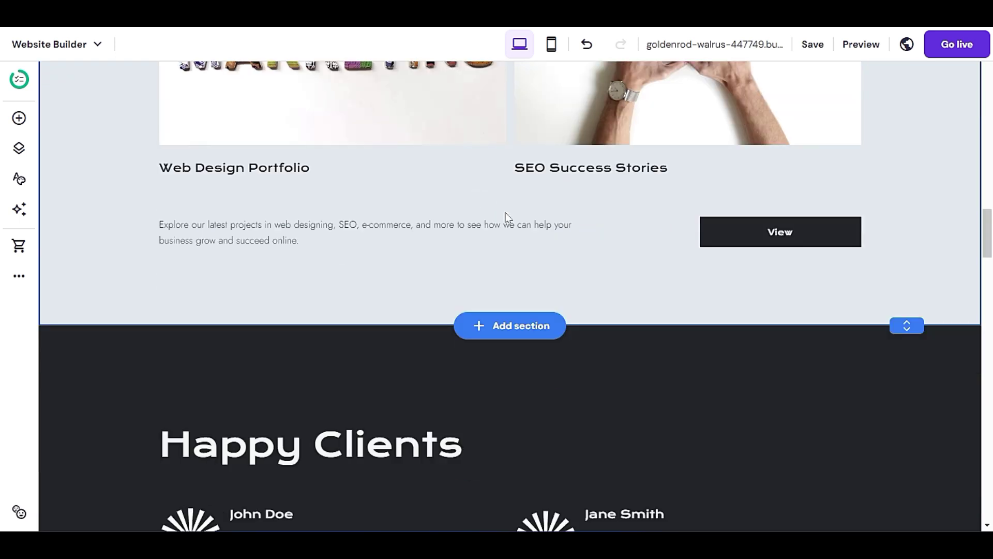
Delete the Happy Clients section from the homepage
scroll(506, 215, "down", 3)
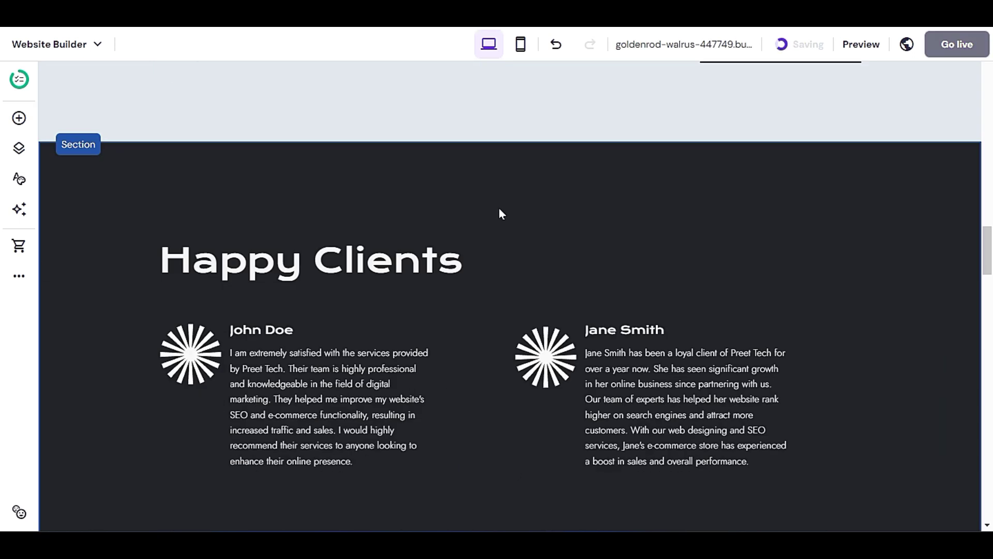
scroll(498, 206, "down", 4)
scroll(498, 206, "up", 4)
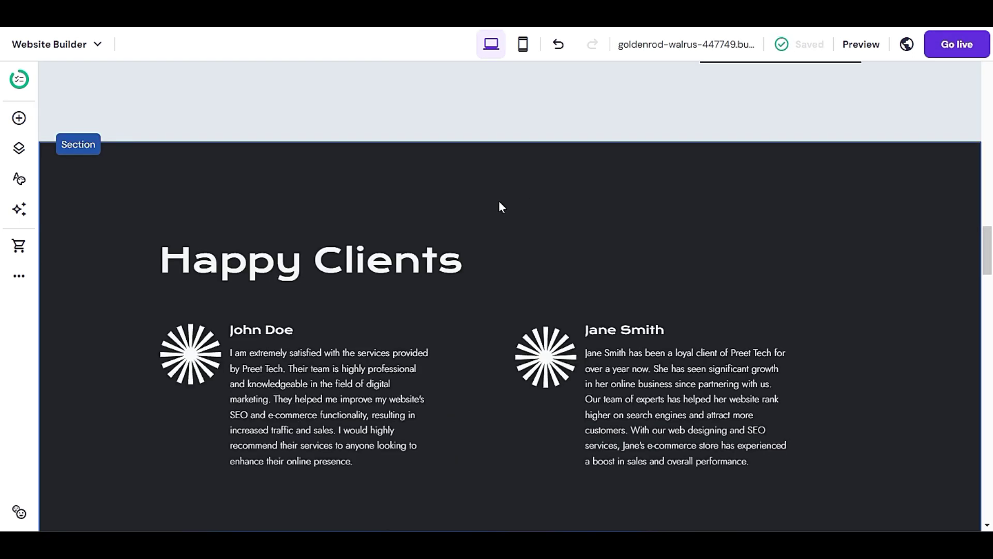
left_click(498, 197)
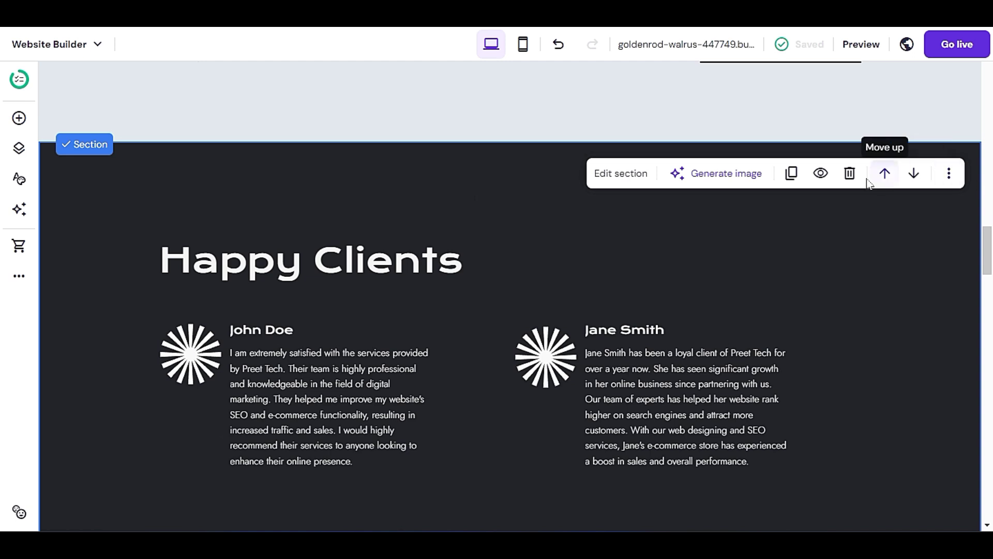
left_click(850, 173)
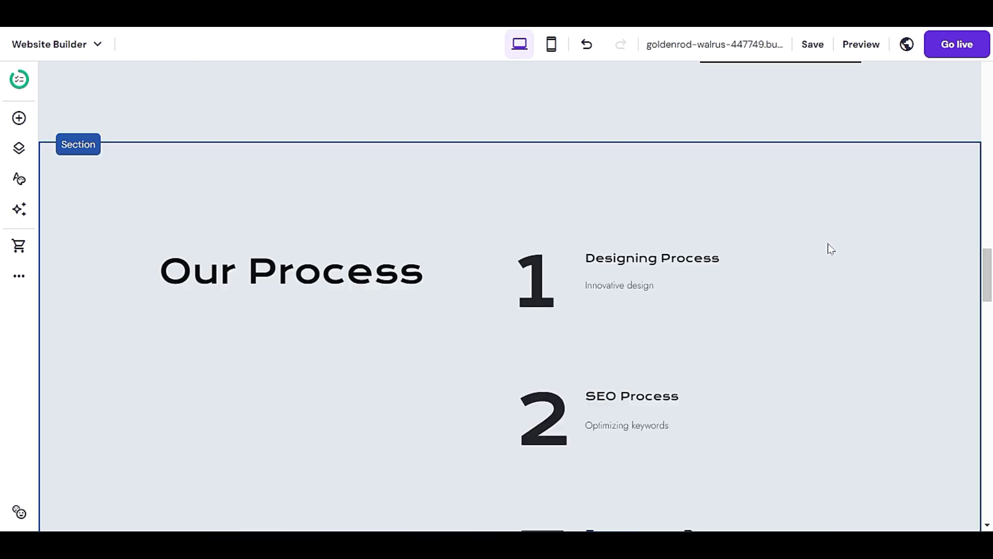
Delete the Our Process section from the homepage
scroll(804, 249, "up", 1)
left_click(801, 244)
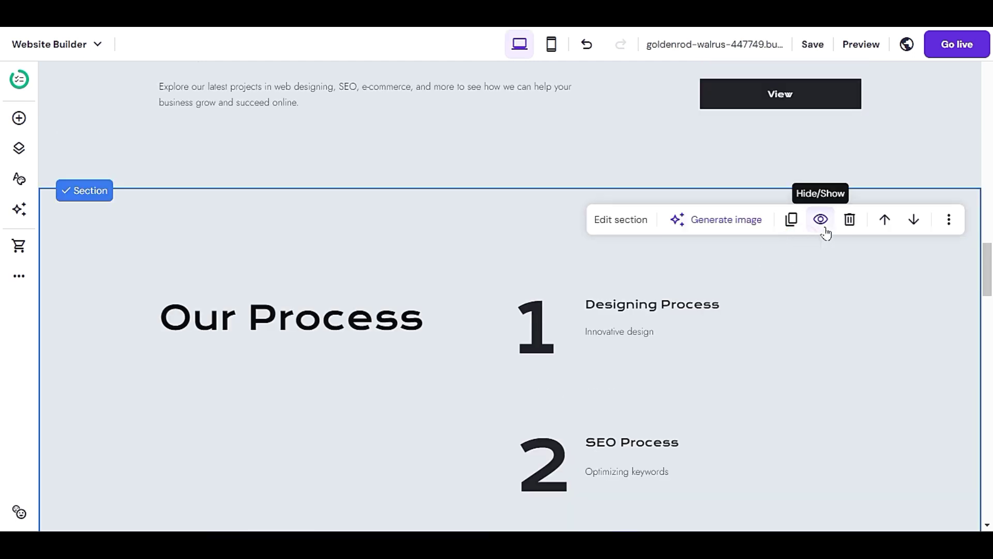
left_click(850, 222)
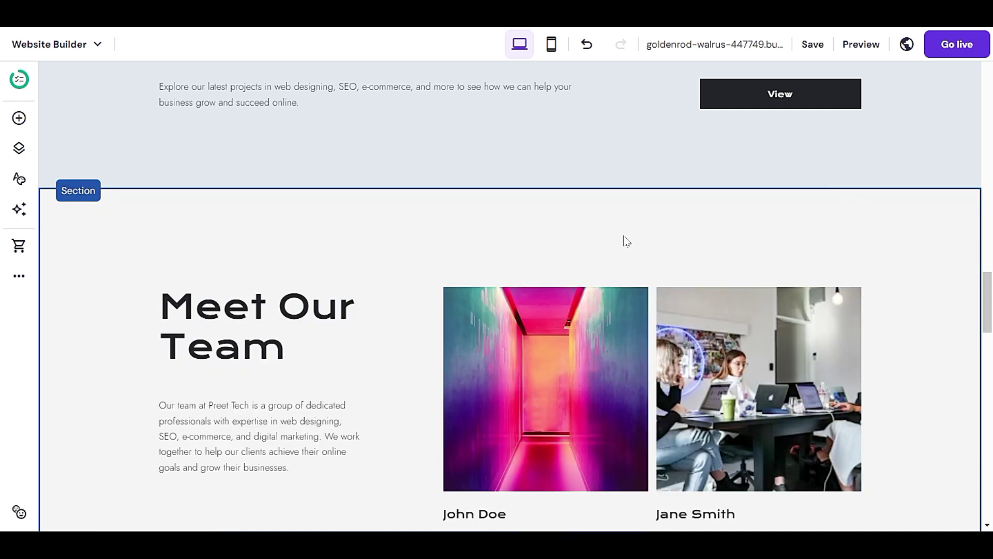
Add the Testimonials section template titled "Customer reviews" with two review cards below Our Projects Showcase
scroll(624, 258, "up", 1)
scroll(625, 261, "up", 2)
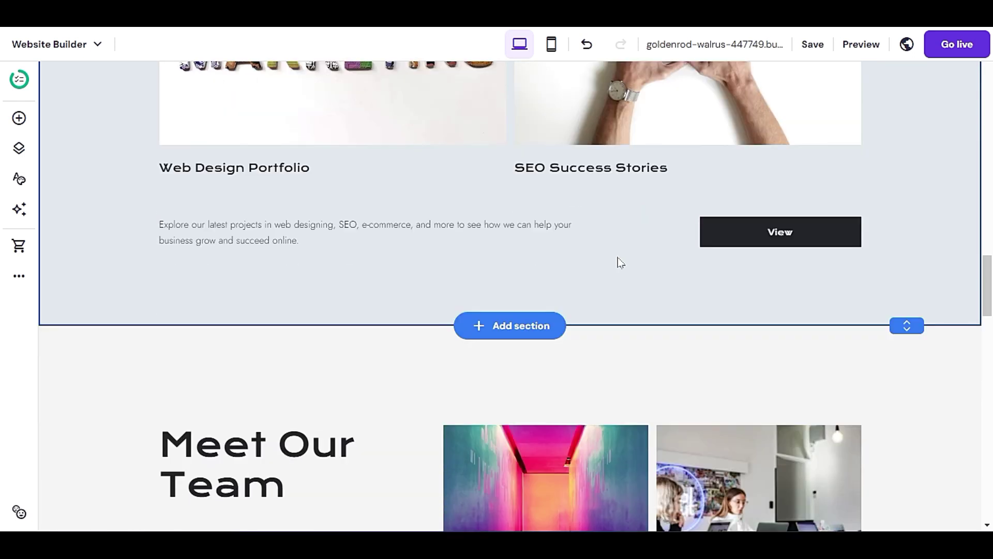
left_click(530, 332)
scroll(248, 317, "down", 6)
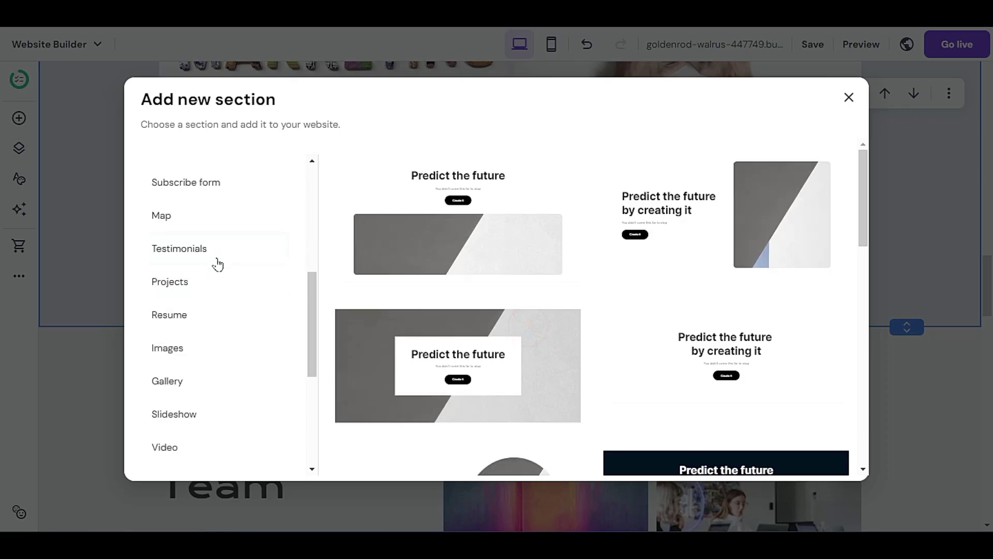
left_click(216, 251)
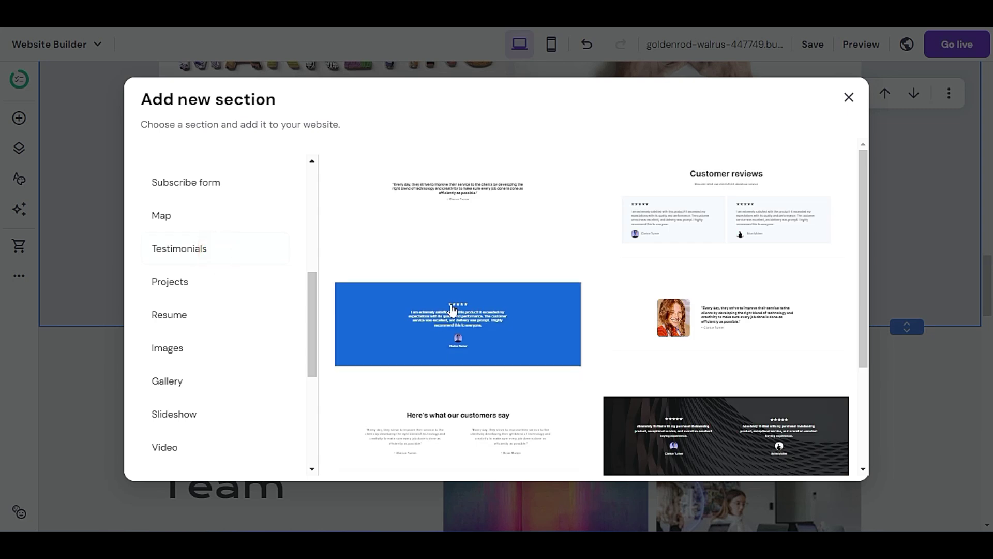
left_click(707, 209)
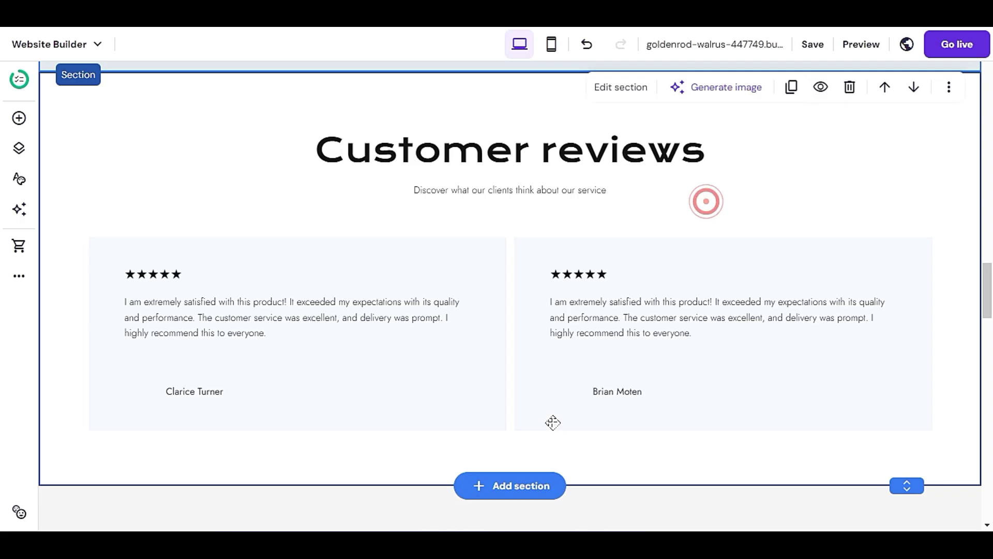
Delete the Our Projects Showcase section above Customer reviews
scroll(558, 401, "up", 4)
scroll(418, 304, "down", 3)
scroll(619, 150, "up", 3)
scroll(481, 270, "down", 3)
scroll(286, 360, "up", 10)
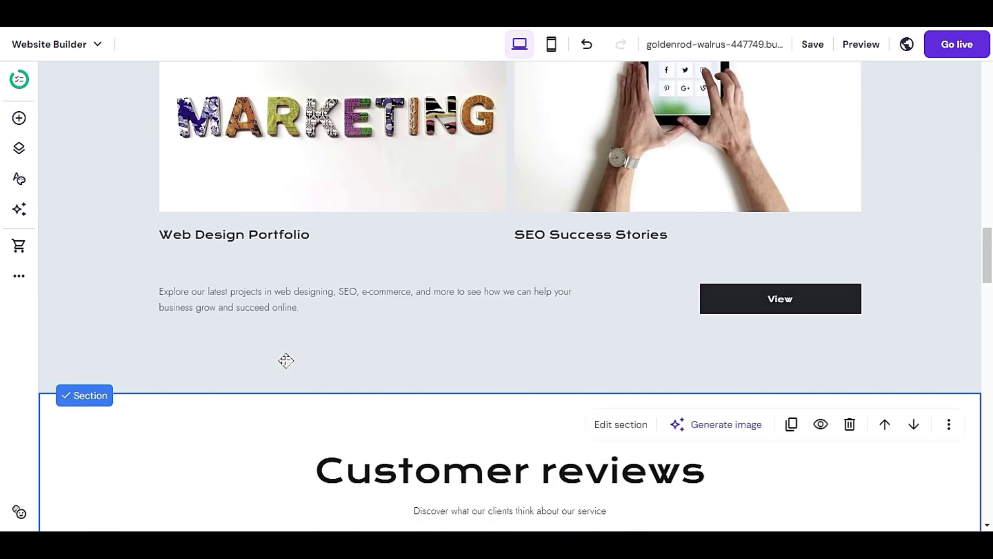
scroll(286, 361, "up", 2)
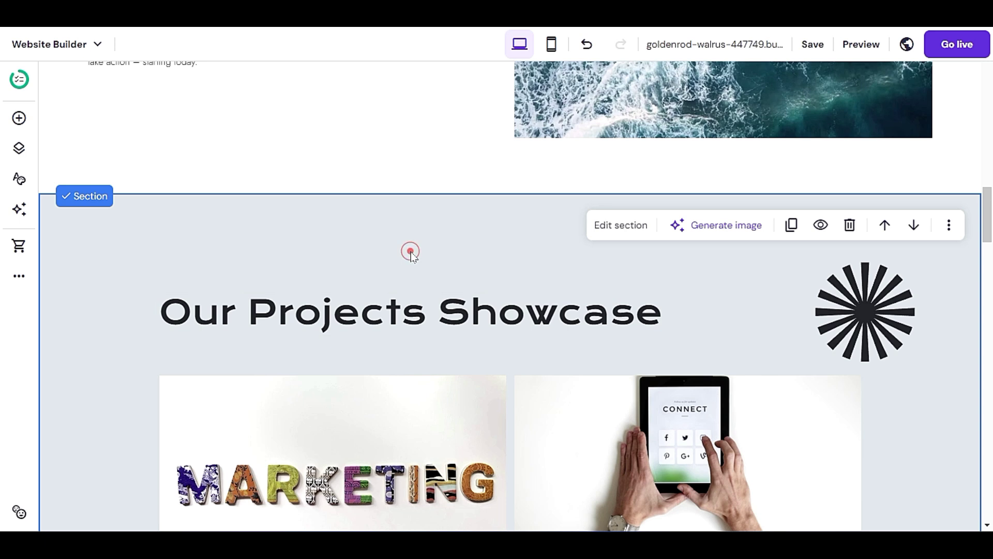
left_click(847, 225)
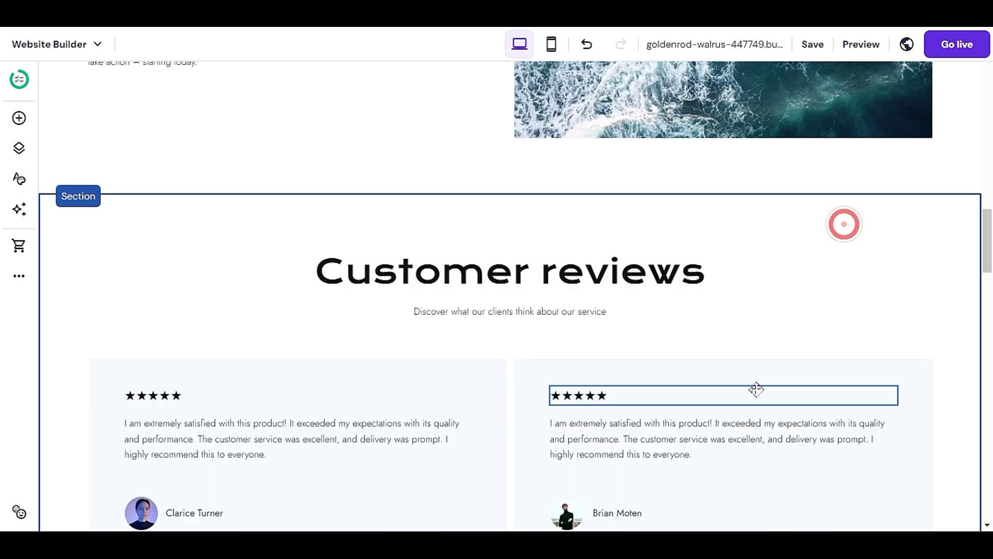
Review how the Customer reviews section fits with the video section above and the content below it
scroll(756, 389, "up", 12)
scroll(756, 385, "down", 11)
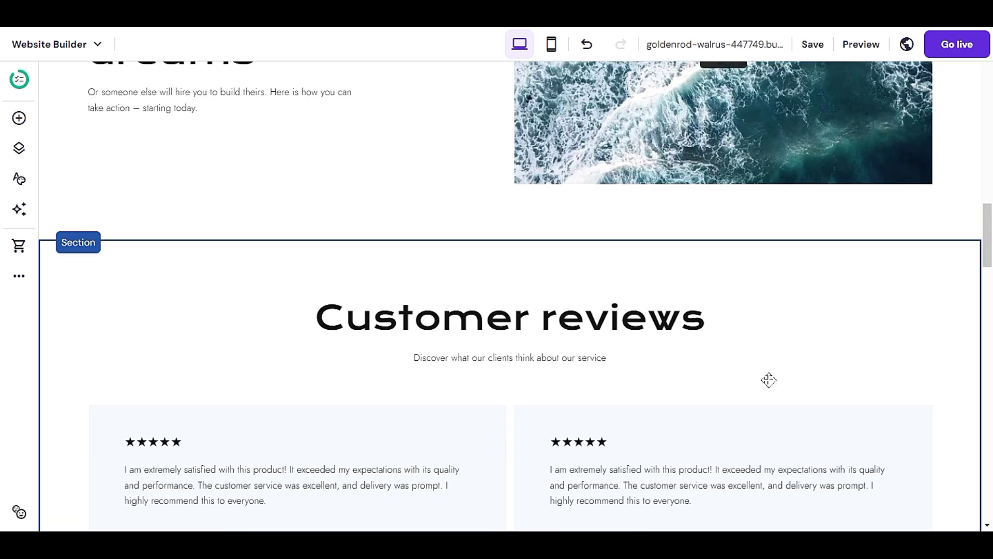
scroll(769, 380, "down", 6)
scroll(767, 379, "up", 1)
scroll(767, 382, "down", 4)
scroll(760, 382, "up", 6)
scroll(761, 382, "down", 6)
scroll(758, 390, "up", 6)
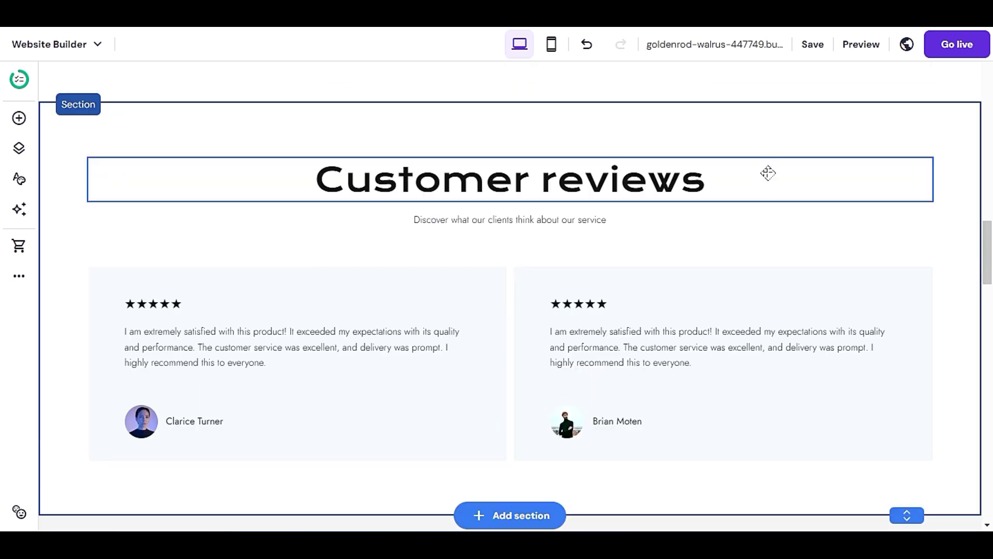
Try to move the Customer reviews section down one place on the page
left_click(798, 119)
left_click(797, 133)
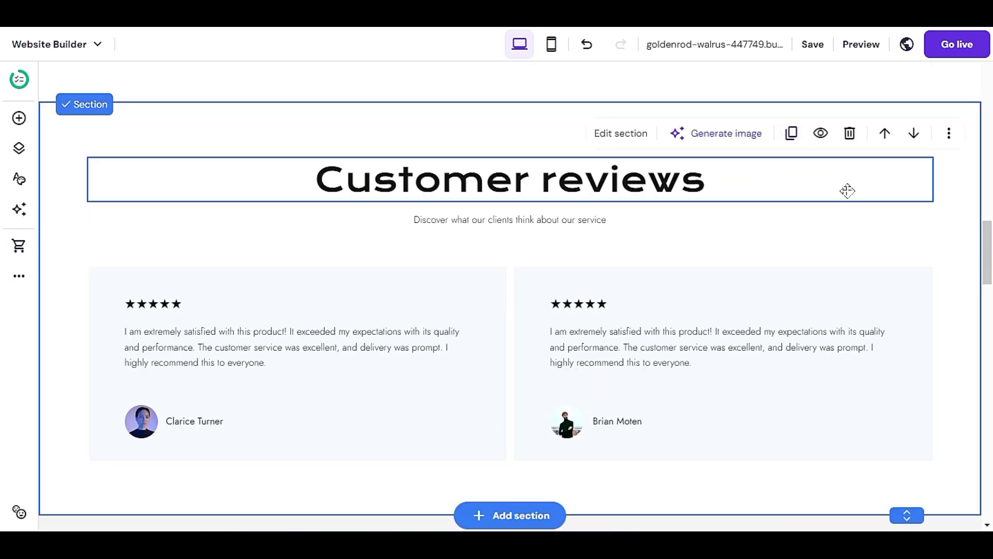
left_click(911, 131)
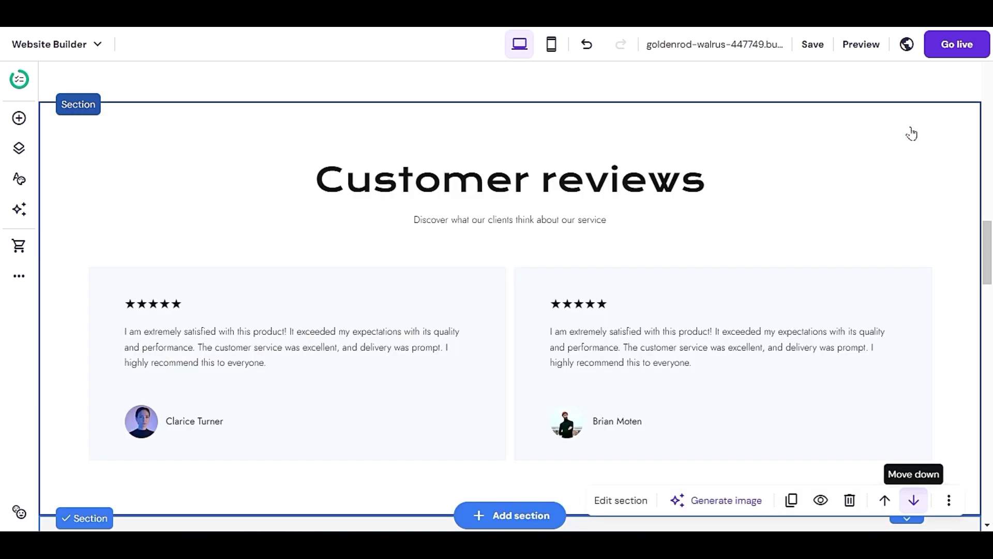
left_click(911, 132)
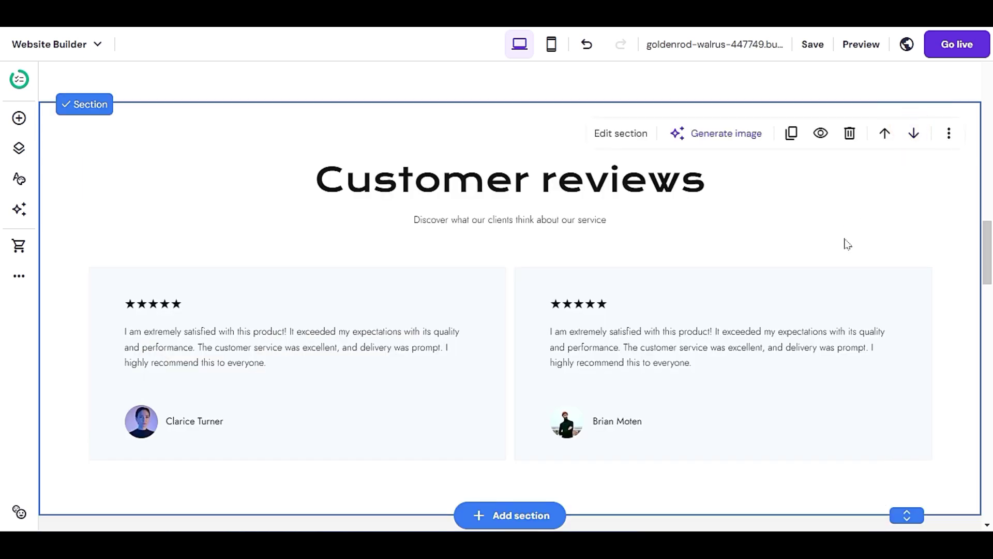
Check the rest of the page down to the footer and delete the Partnership section
scroll(837, 246, "down", 14)
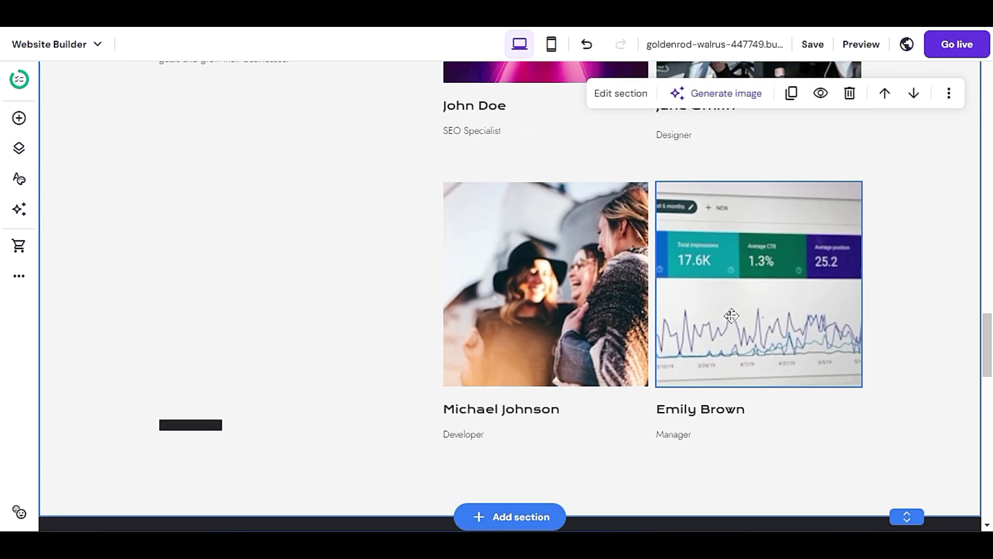
scroll(727, 320, "down", 20)
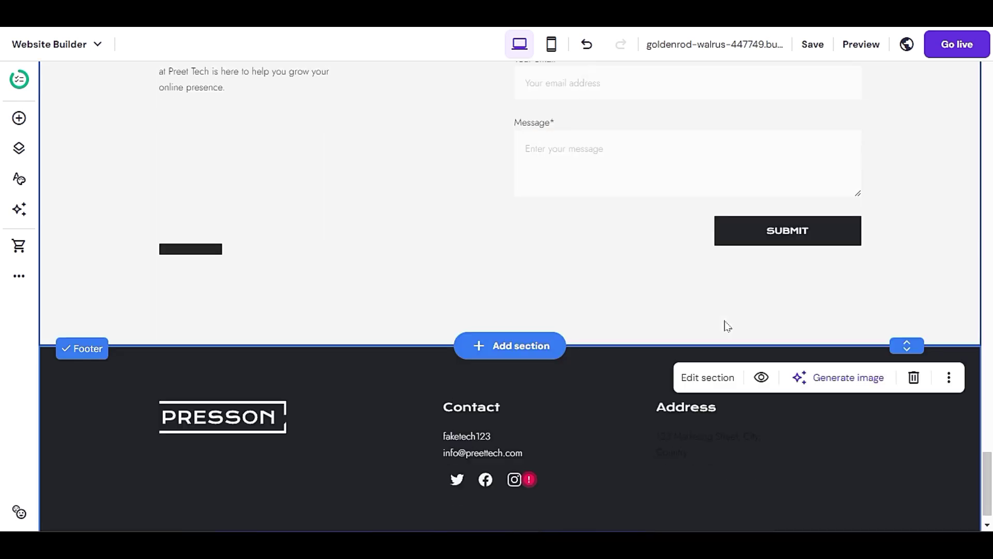
scroll(728, 326, "up", 15)
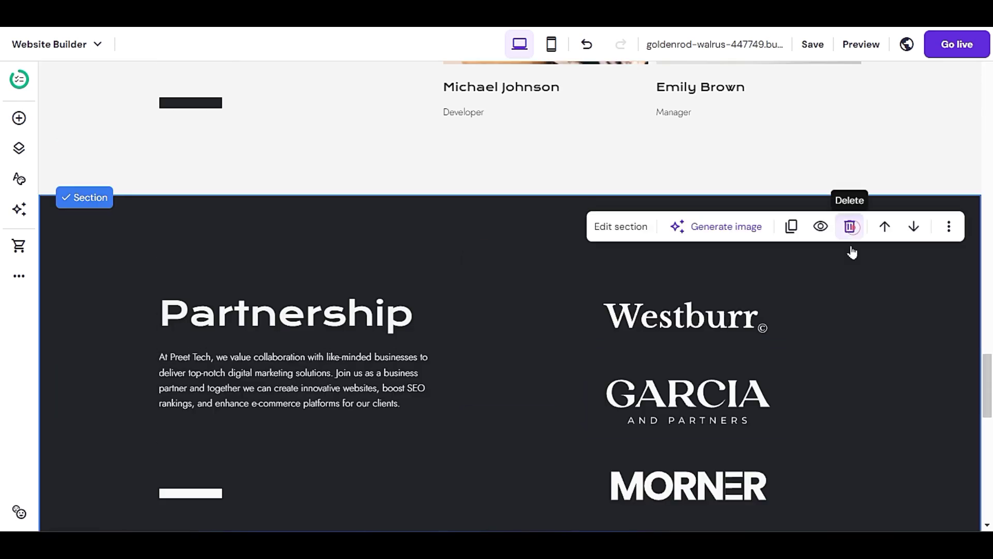
left_click(850, 226)
Delete the Meet Our Team section below Customer reviews
scroll(812, 342, "up", 3)
scroll(811, 341, "up", 10)
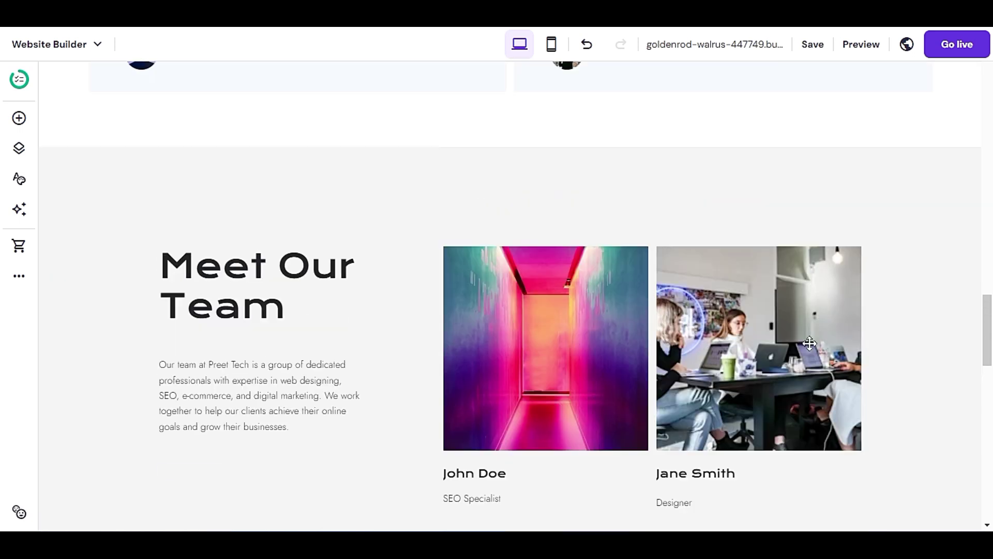
left_click(392, 225)
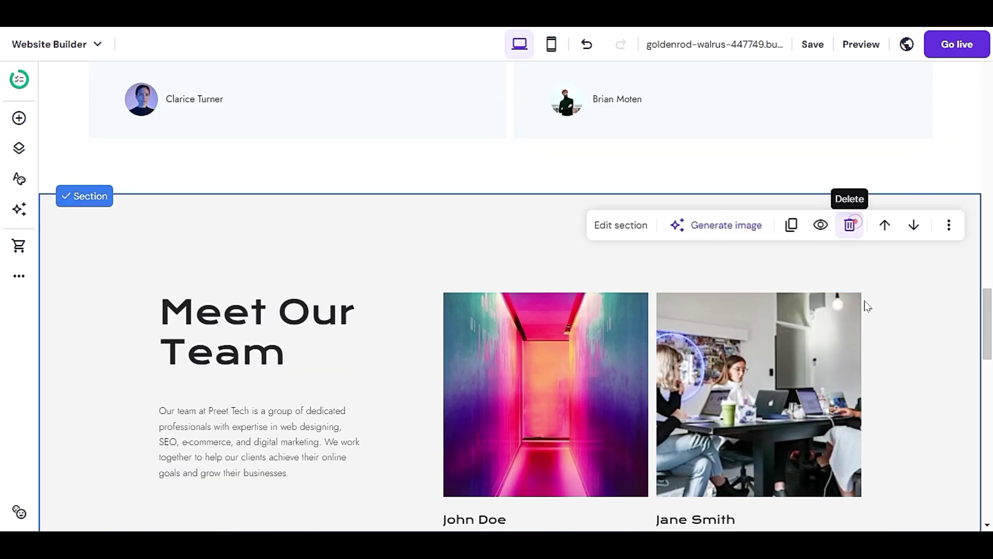
left_click(850, 225)
Replace the video section's "Build your own dreams" heading with "Check Out Our Channel"
scroll(867, 317, "up", 5)
scroll(867, 317, "up", 15)
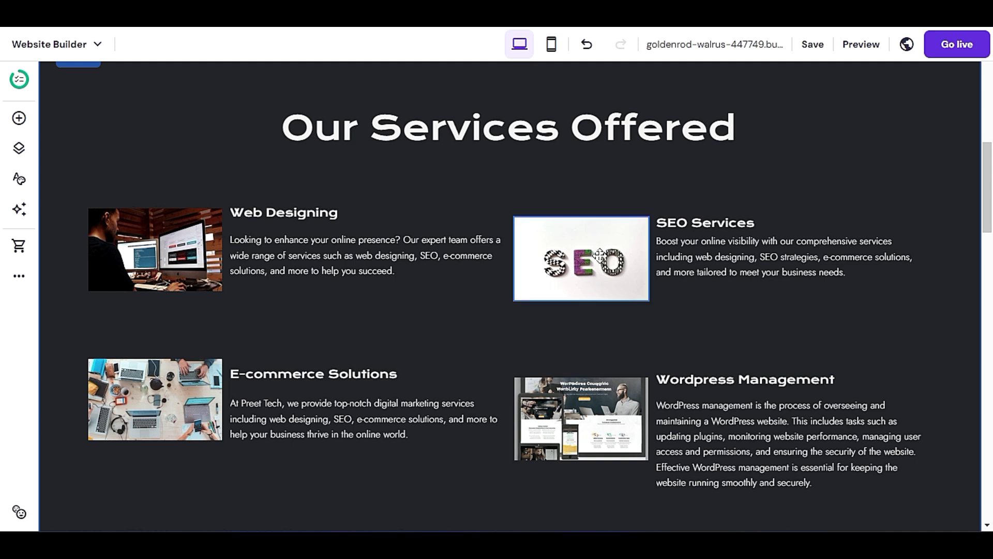
scroll(599, 256, "down", 9)
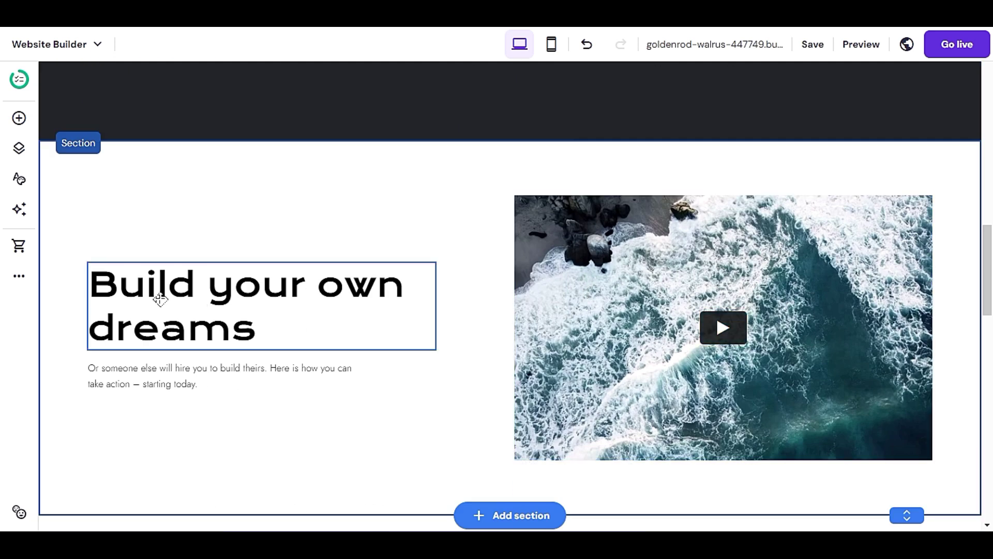
left_click(160, 298)
left_click(259, 327)
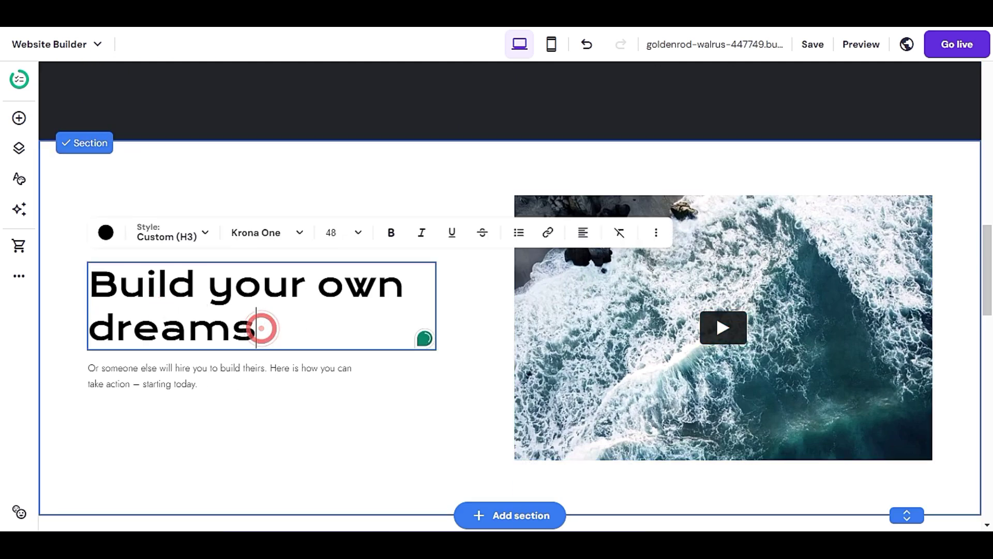
triple_click(261, 327)
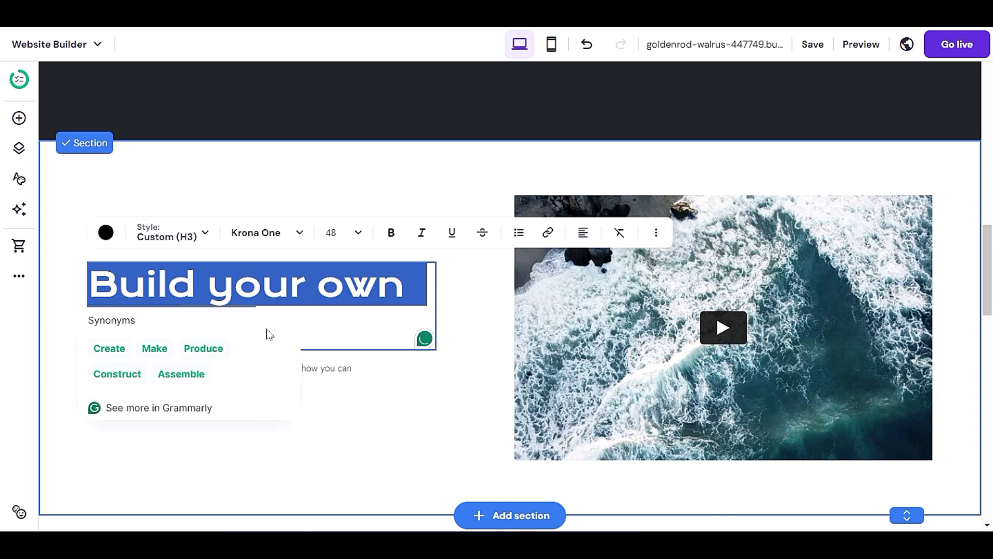
type("Che")
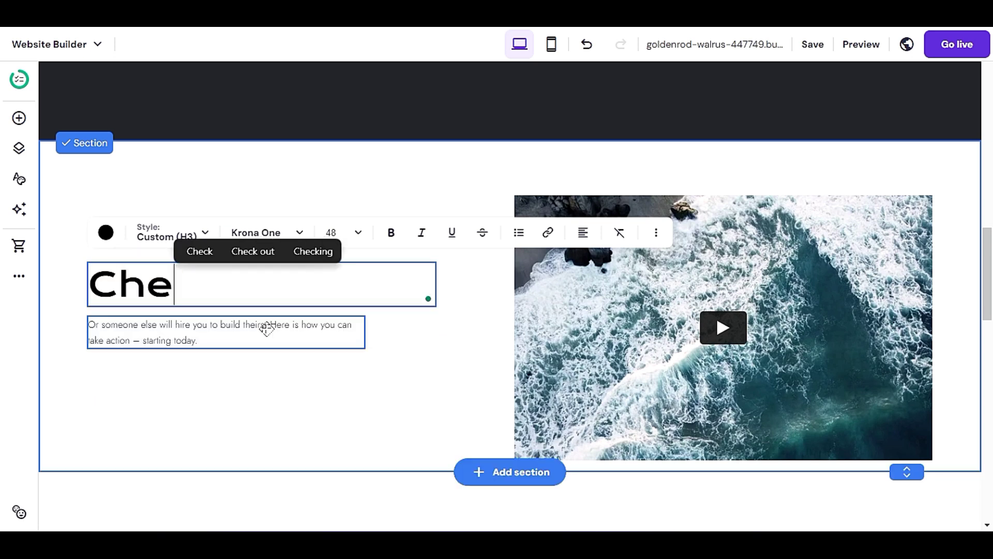
type("ck Our")
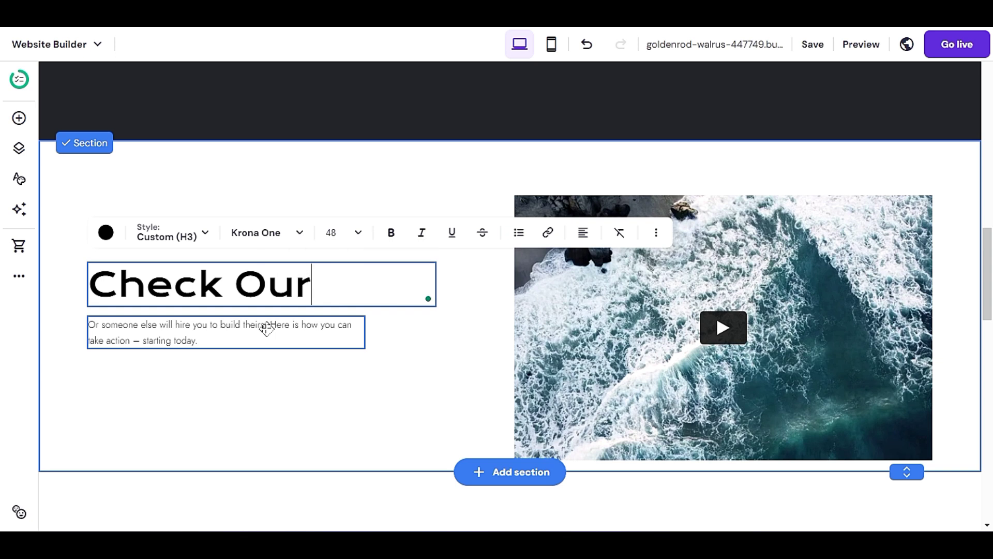
type(" Ou")
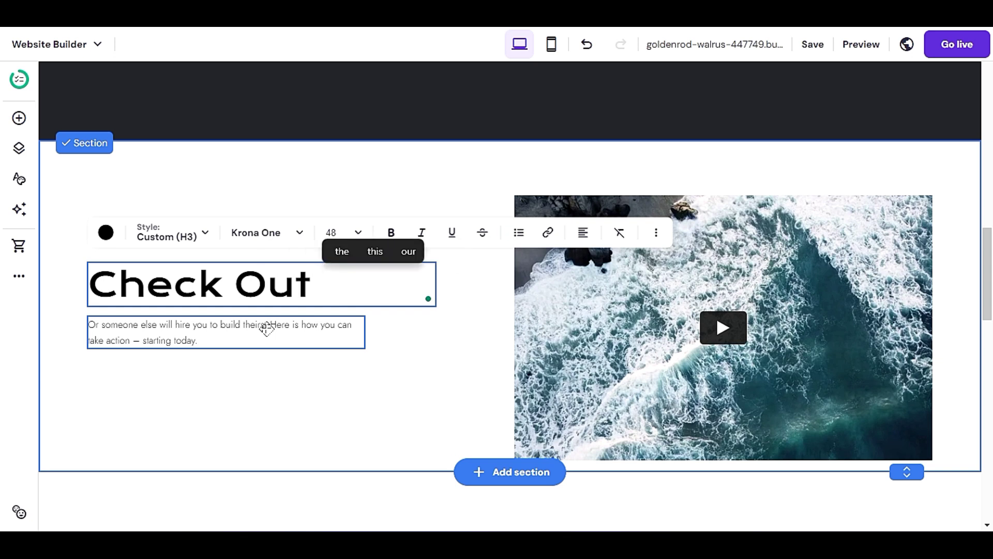
type("r ")
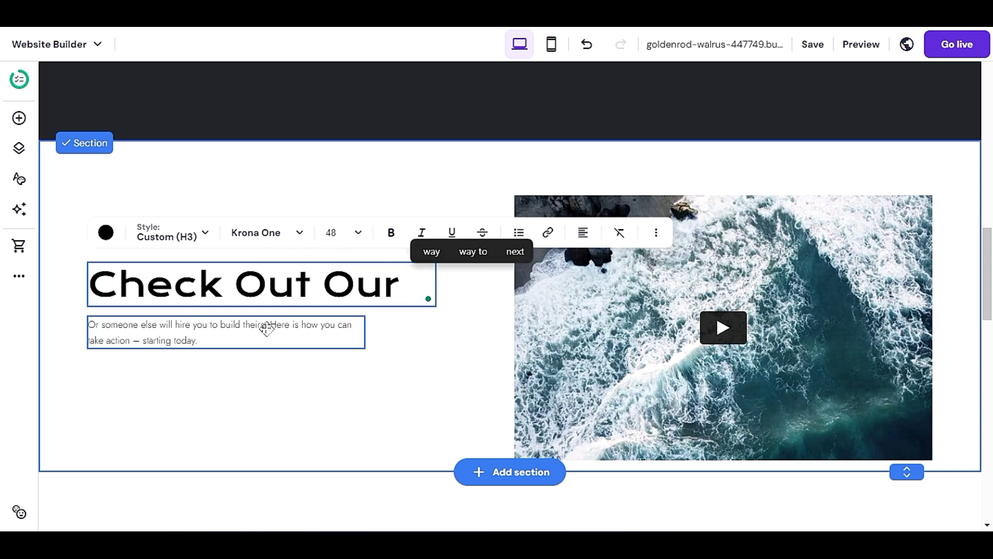
type("Channel")
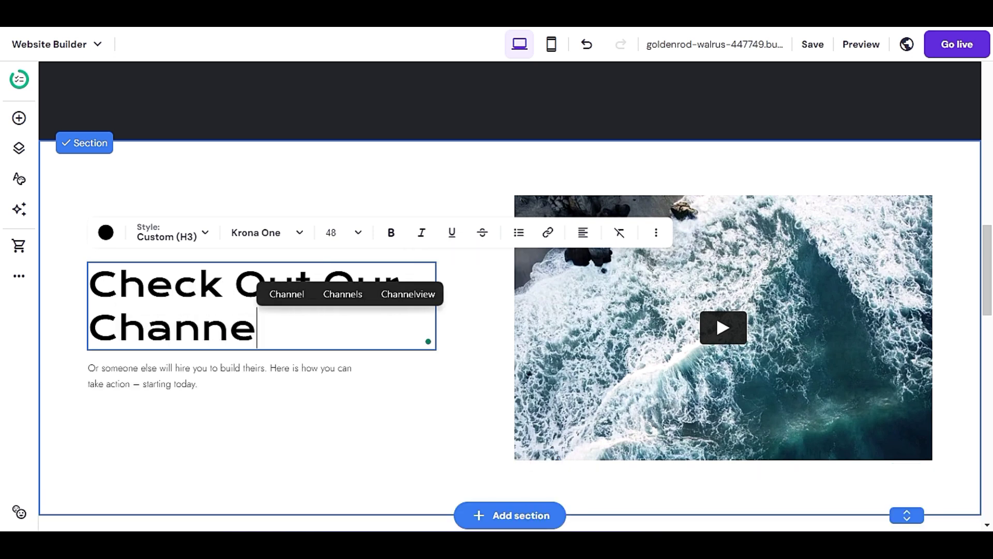
Set the font size of the paragraph below the "Check Out Our Channel" heading to 18
left_click(259, 372)
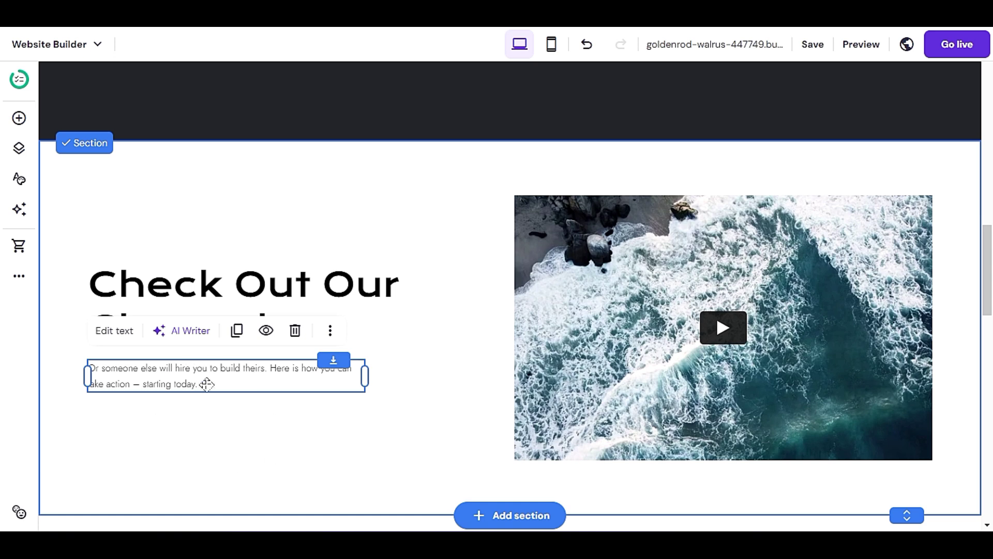
left_click(115, 331)
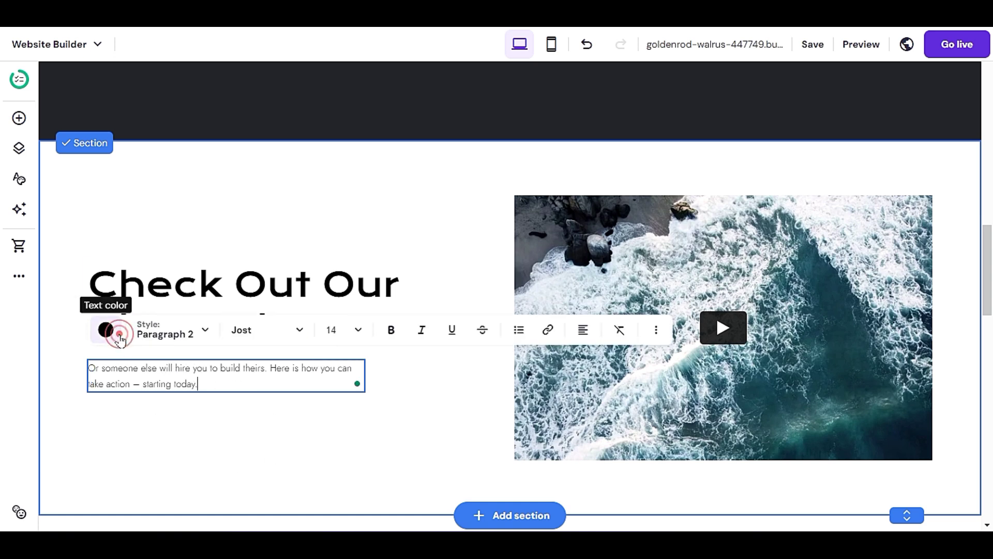
left_click(341, 333)
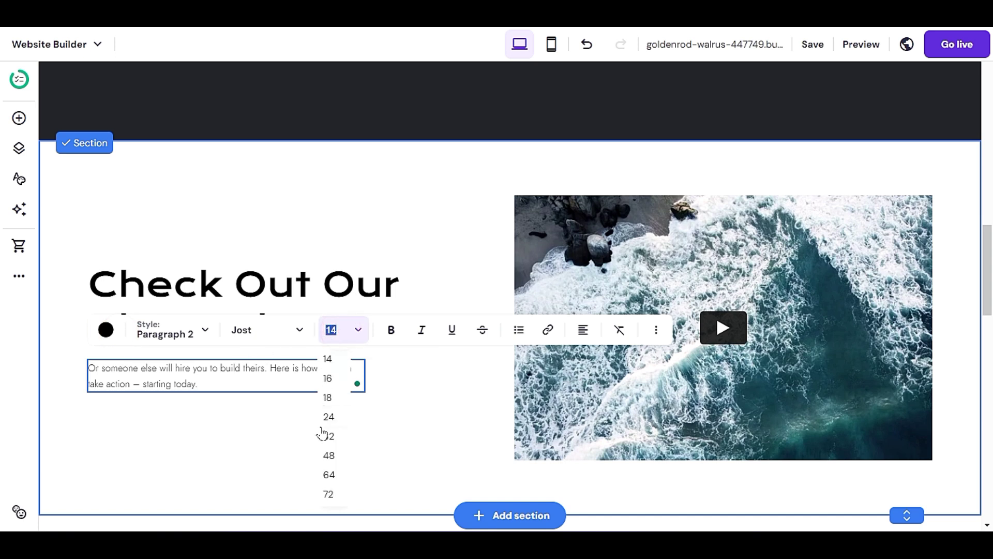
left_click(328, 398)
left_click(244, 421)
left_click(219, 423)
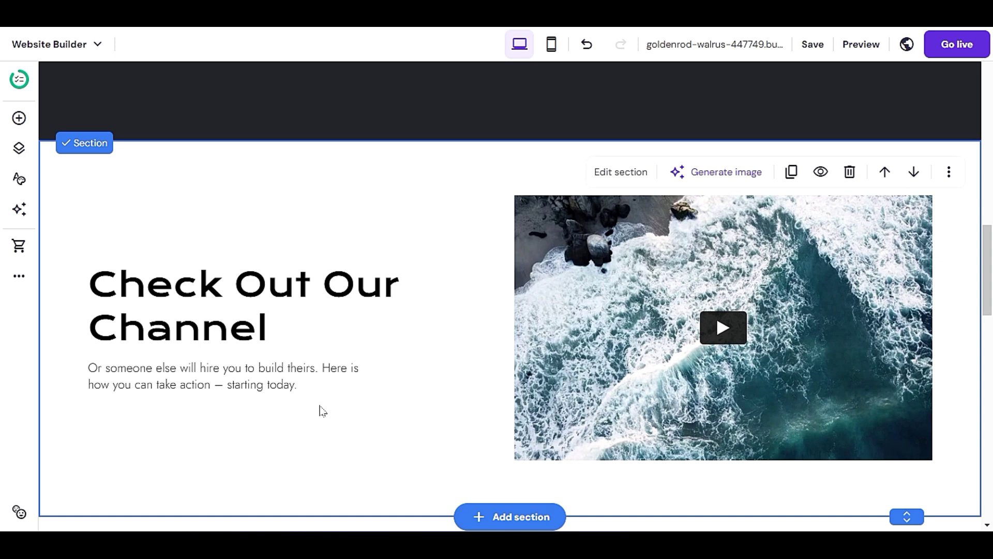
Add a Subscribe form to the video section, placing it beneath the paragraph and widening it to nearly the text column's width
left_click(21, 122)
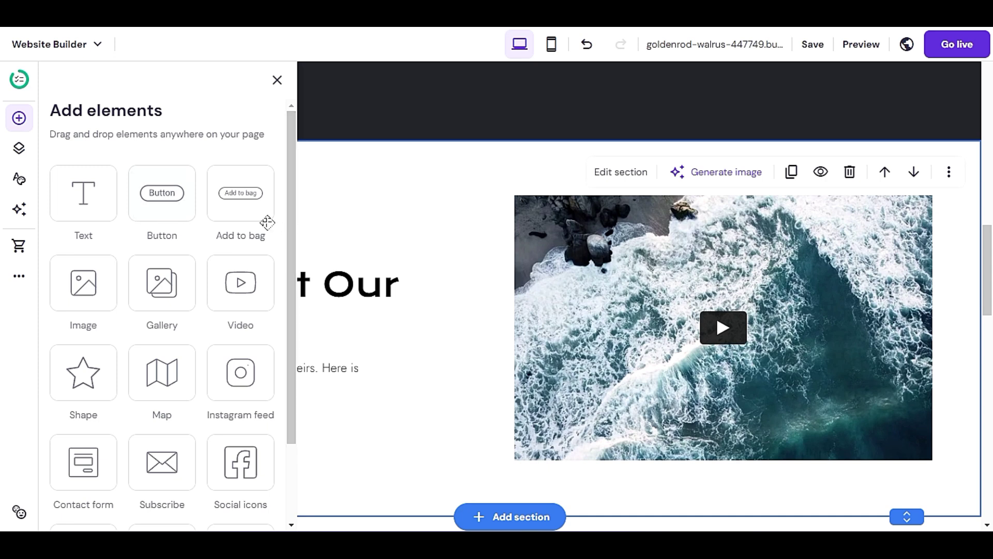
scroll(207, 337, "down", 2)
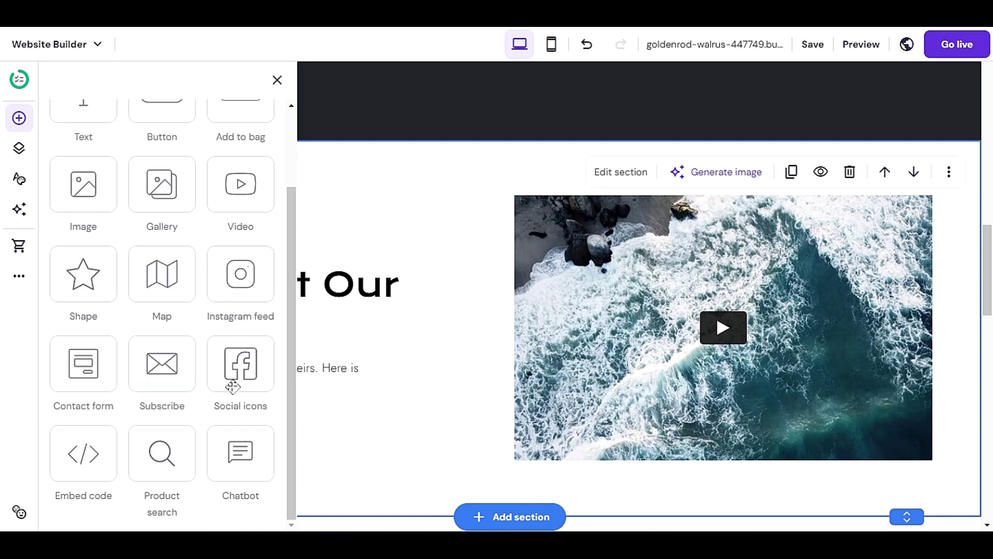
scroll(457, 355, "down", 5)
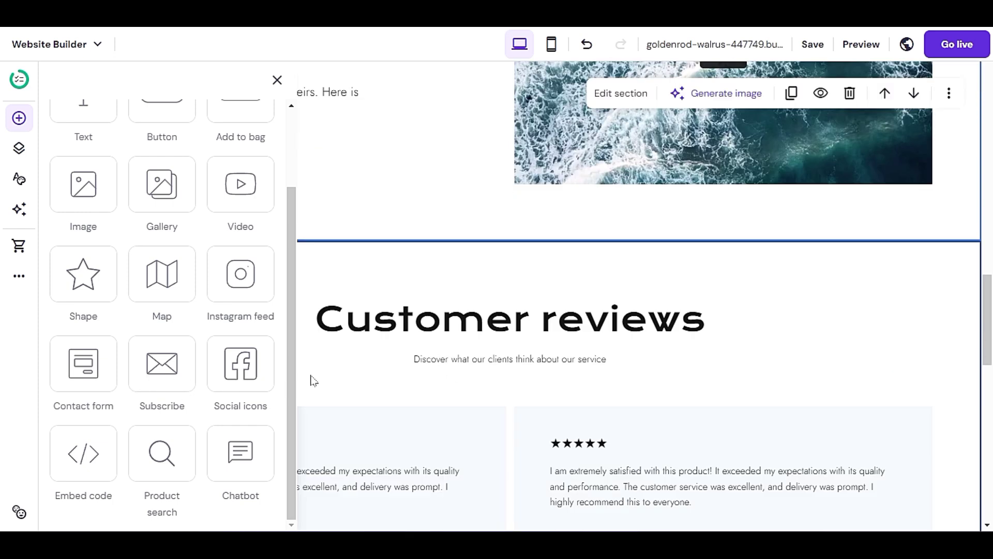
left_click(154, 366)
scroll(160, 370, "down", 1)
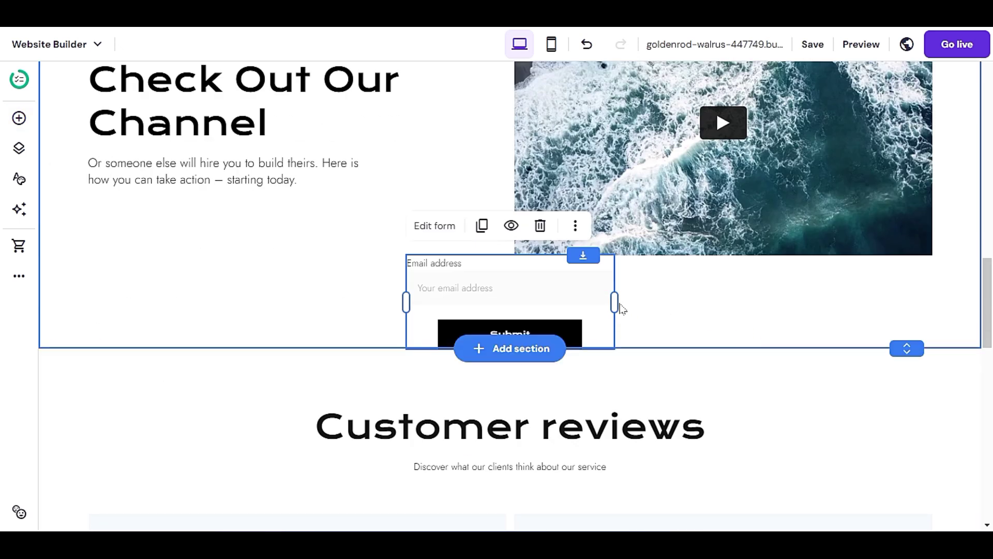
left_click_drag(616, 302, 472, 264)
scroll(443, 389, "up", 2)
scroll(443, 388, "down", 2)
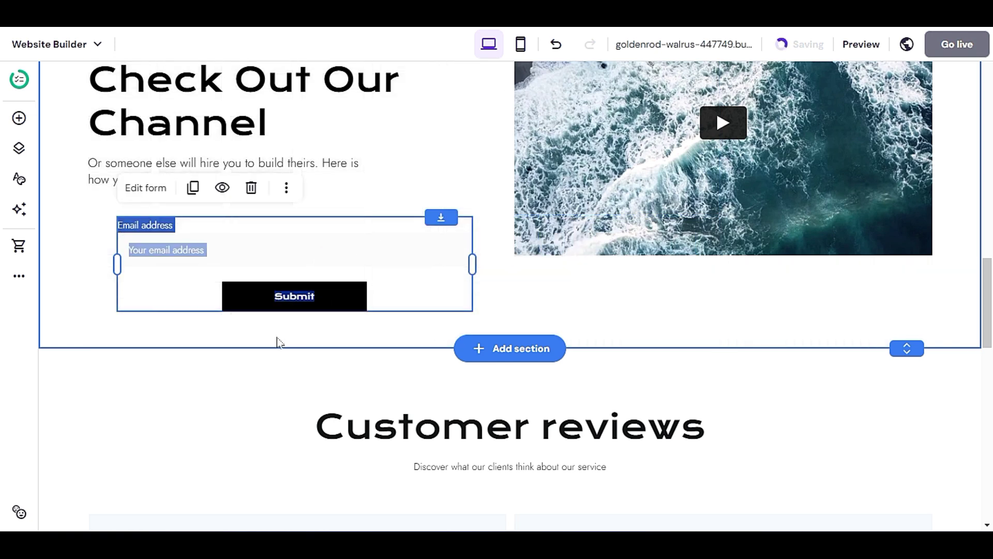
Try to move the subscribe form out of the video section, down towards the Customer reviews section
left_click_drag(160, 298, 427, 412)
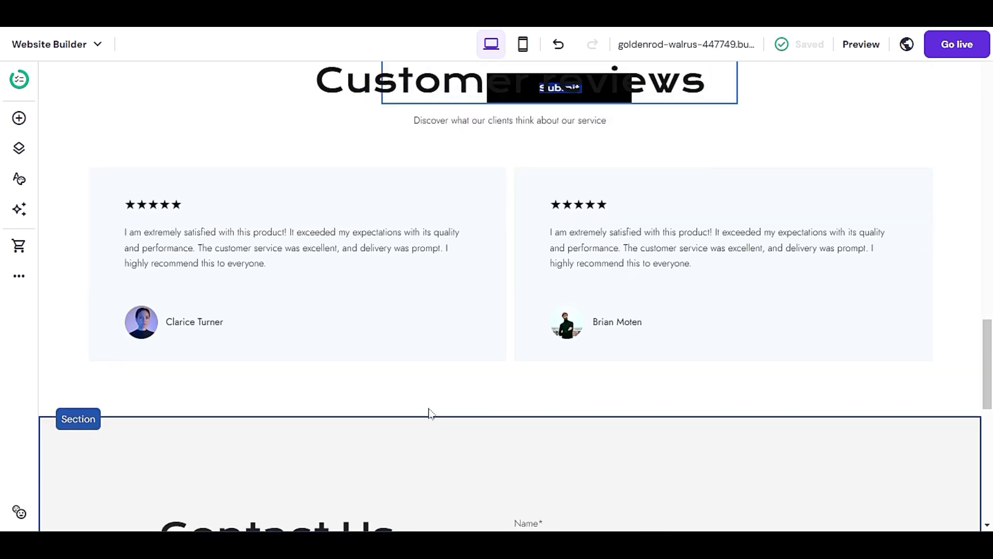
scroll(355, 399, "up", 10)
left_click_drag(239, 147, 377, 433)
scroll(303, 308, "down", 3)
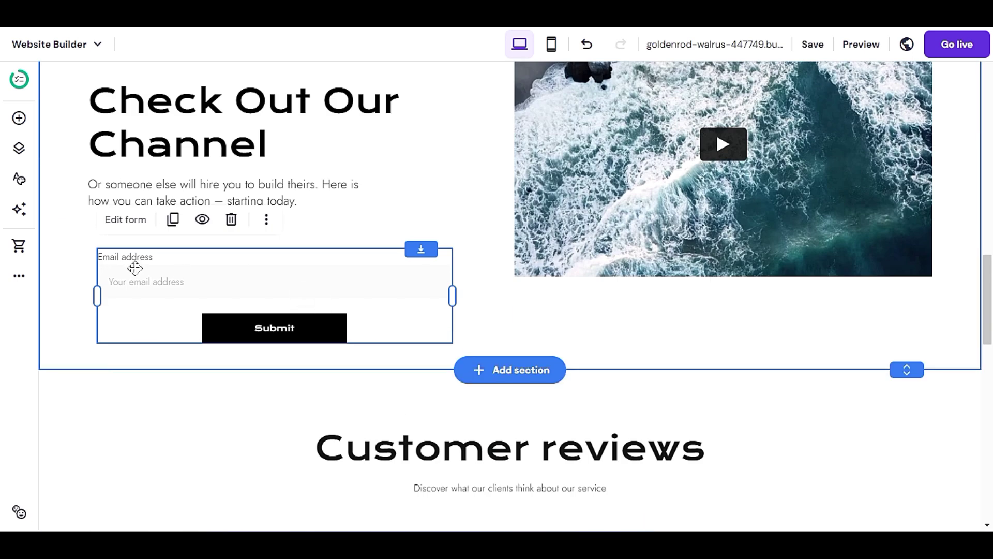
Add a blank section between the video section and the Customer reviews section
left_click(526, 378)
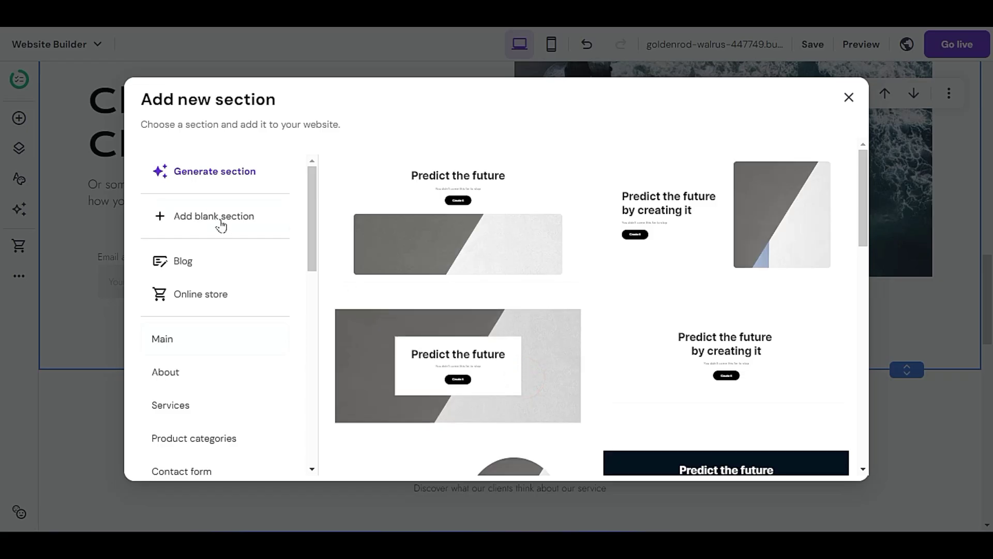
left_click(220, 219)
scroll(359, 393, "up", 4)
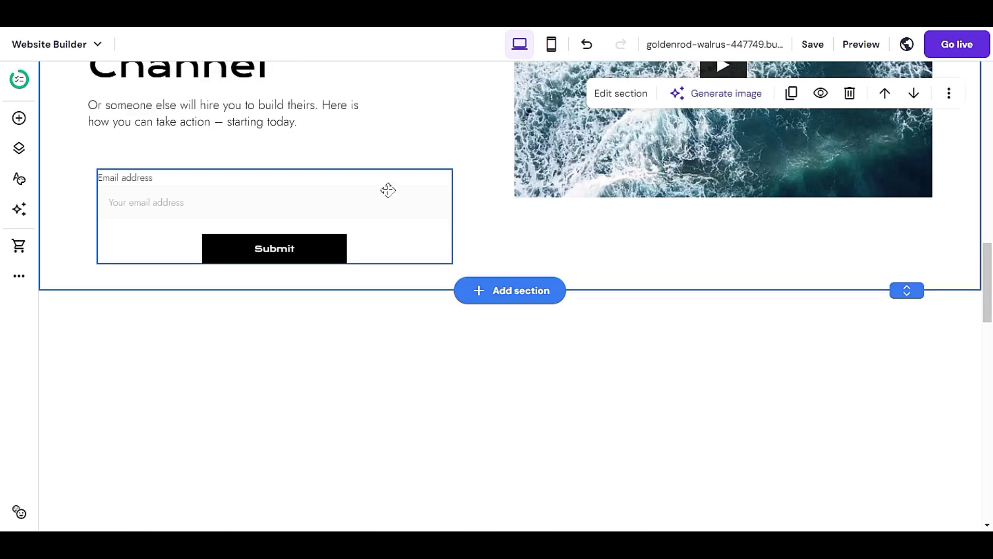
Move the subscribe form into the new blank section, widening it and centring it horizontally
left_click_drag(388, 191, 612, 420)
scroll(611, 420, "down", 3)
left_click_drag(601, 331, 611, 363)
left_click_drag(709, 393, 660, 403)
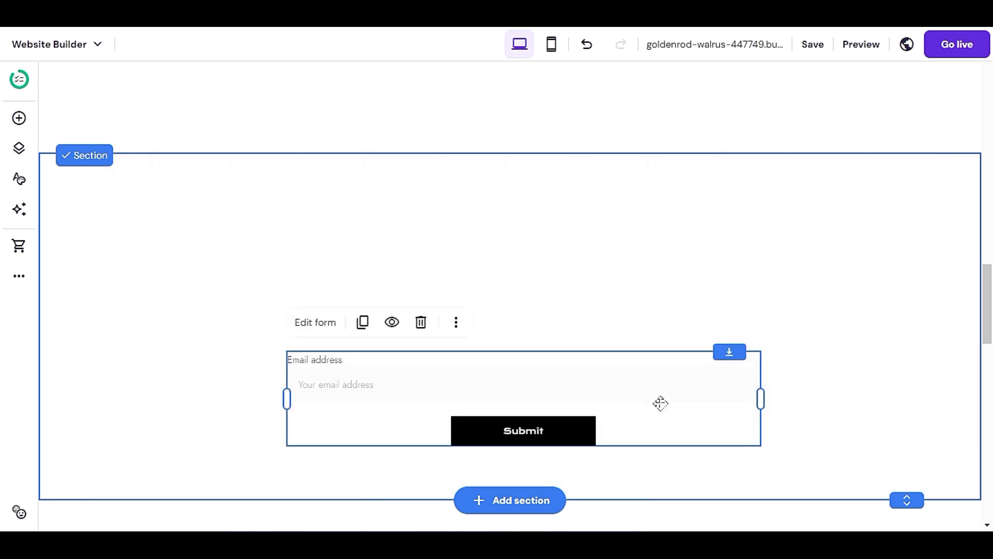
Style the subscribe form's fields with fill color #c7c7c7 and the Roboto text font
left_click(316, 323)
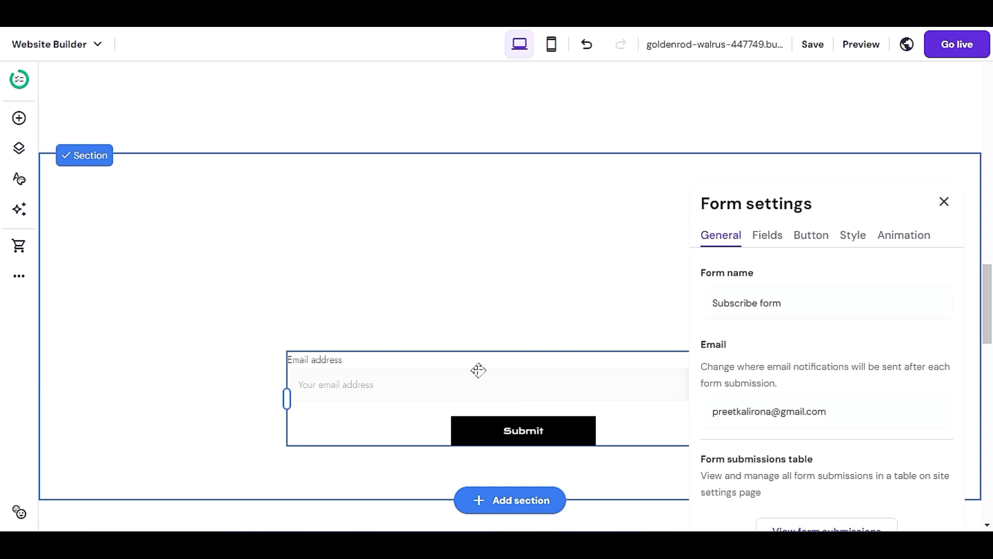
left_click(852, 236)
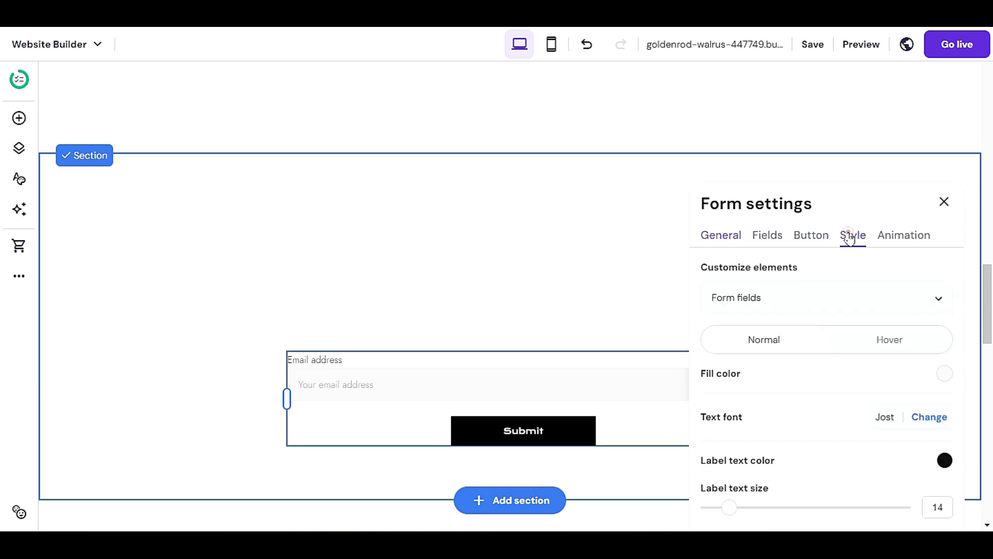
scroll(845, 362, "down", 1)
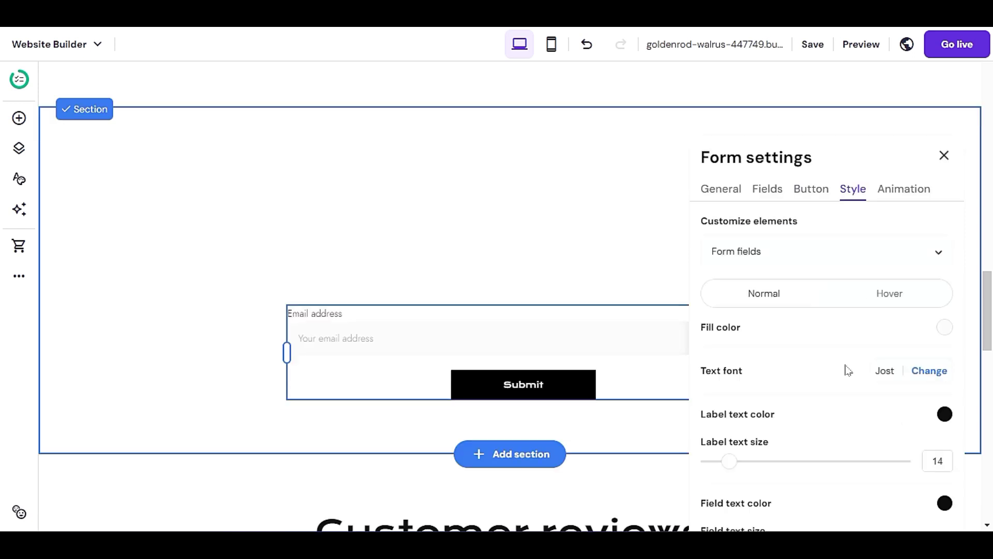
left_click(943, 330)
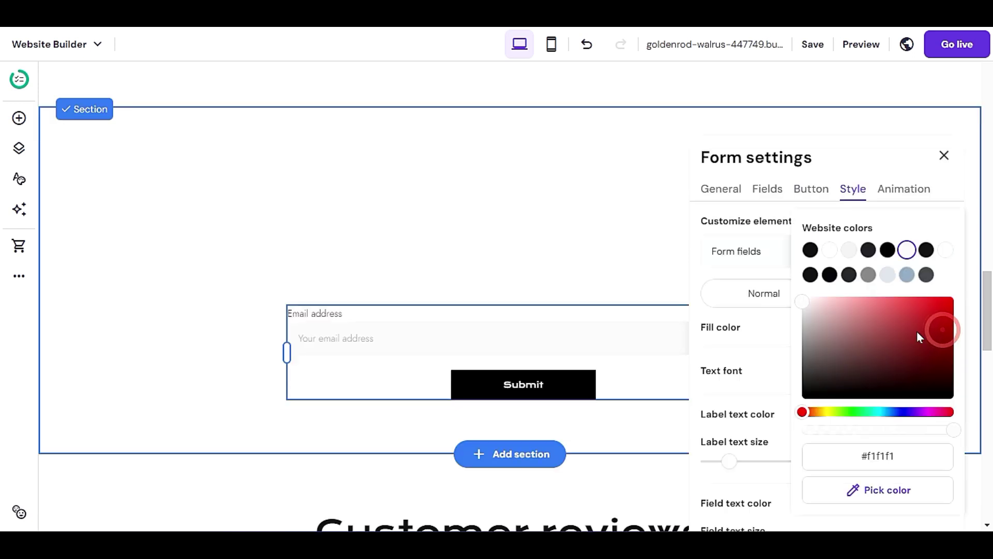
left_click_drag(941, 319, 797, 328)
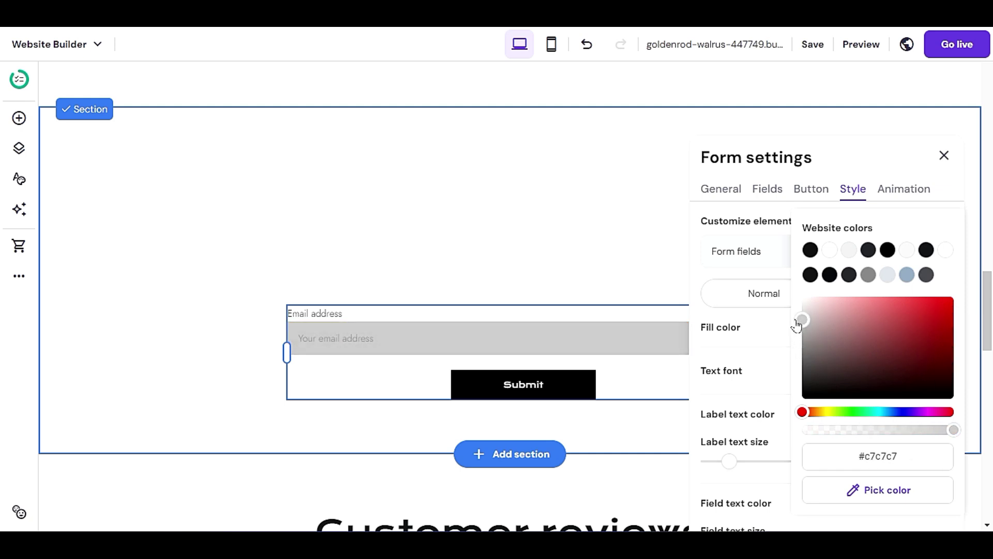
left_click(779, 343)
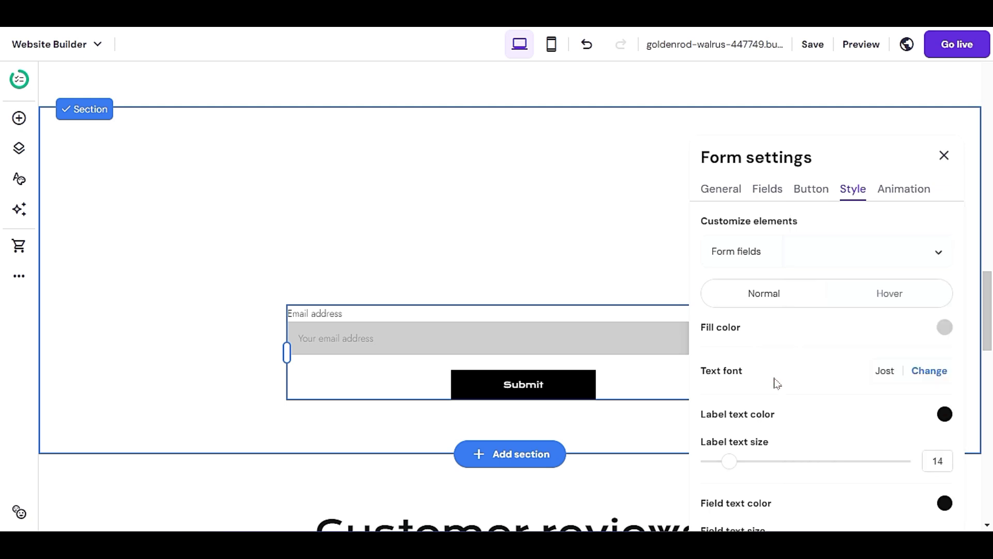
left_click(939, 372)
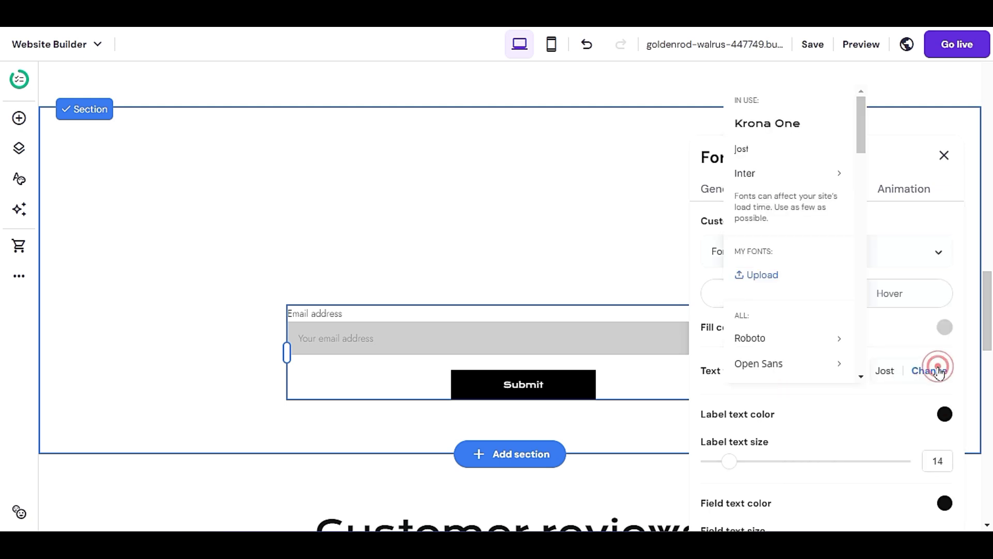
left_click(766, 339)
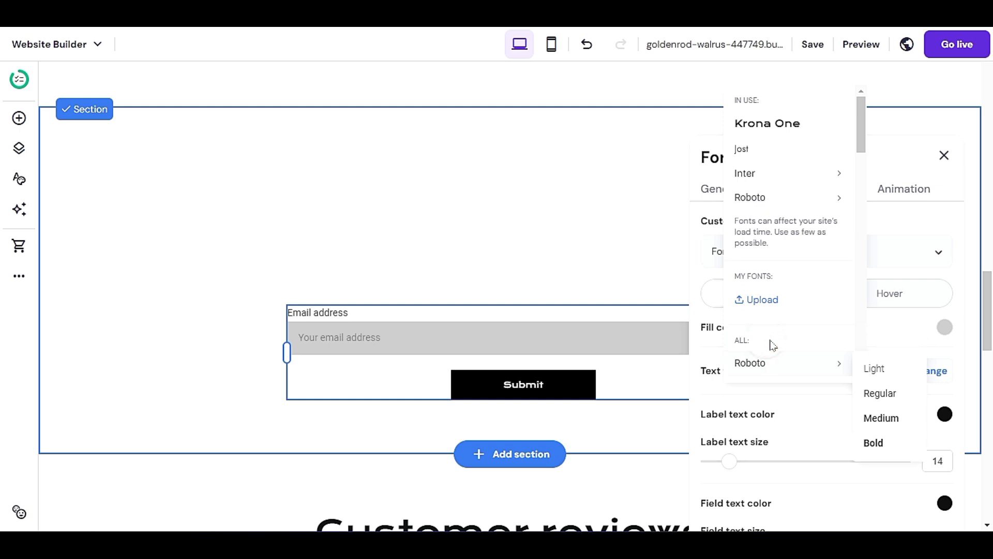
Set the subscribe form's label text color to #030303 and its label text size to 18
left_click(732, 414)
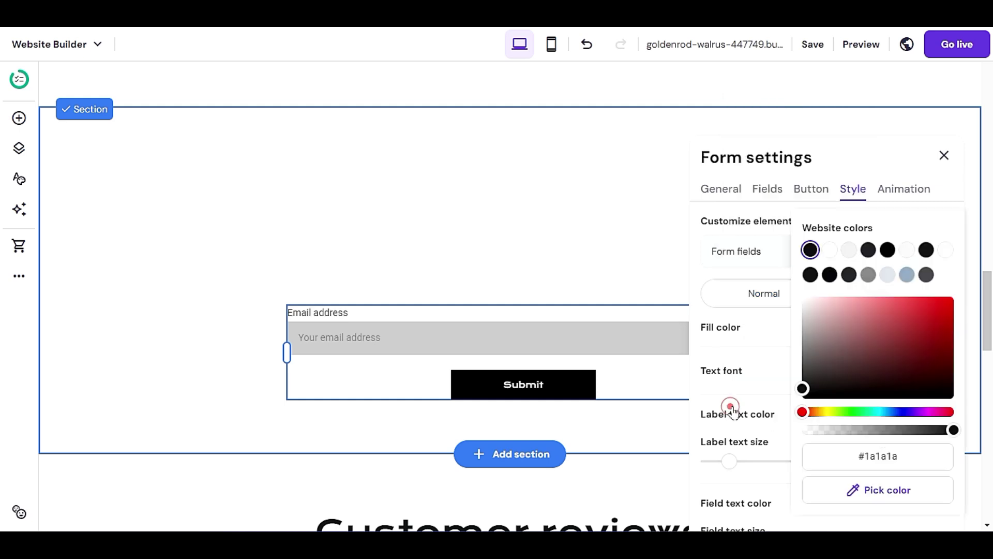
left_click(945, 309)
left_click_drag(944, 310, 796, 405)
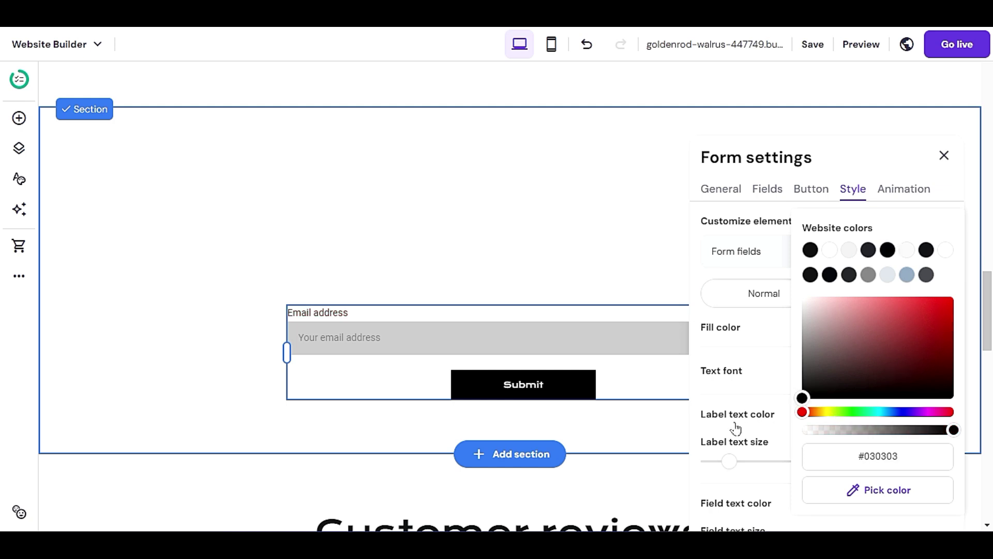
left_click(703, 475)
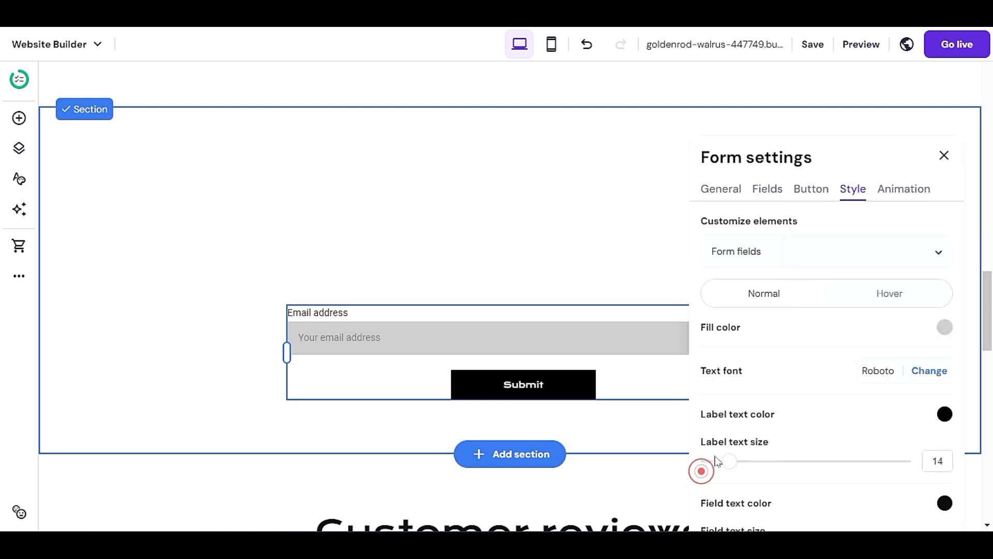
left_click_drag(739, 461, 751, 460)
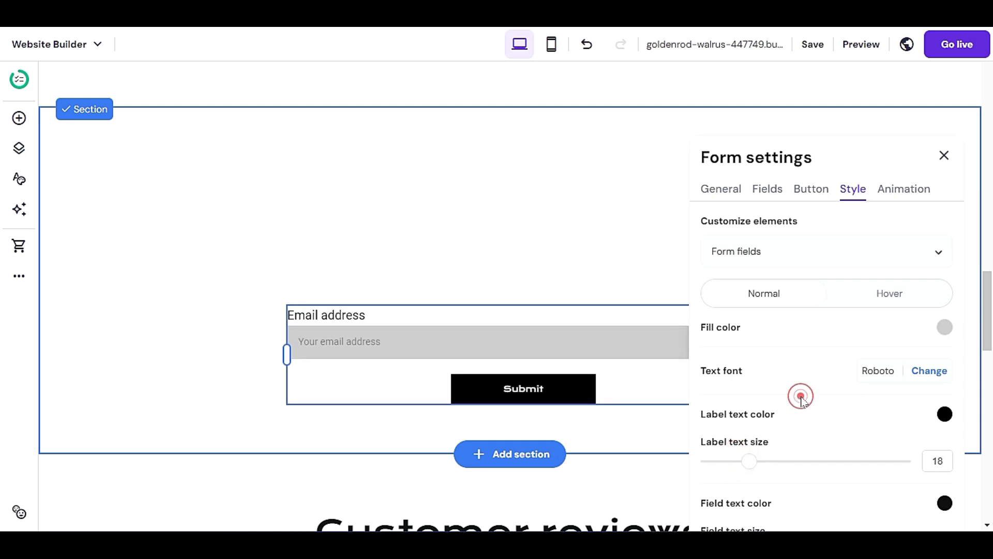
Set the subscribe form's field text color to white, #ffffff, after trying red and off-white
scroll(801, 397, "down", 2)
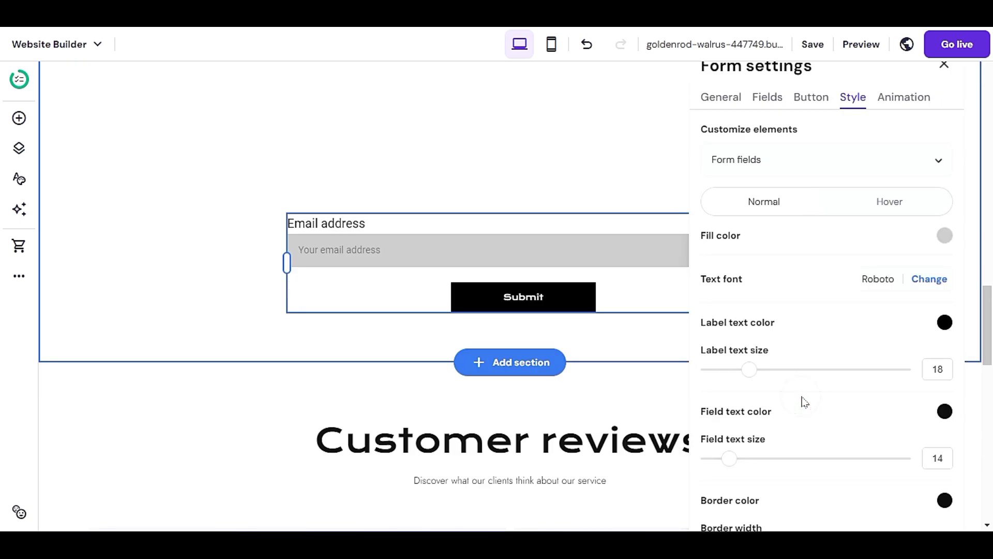
left_click(945, 411)
left_click_drag(943, 321, 950, 305)
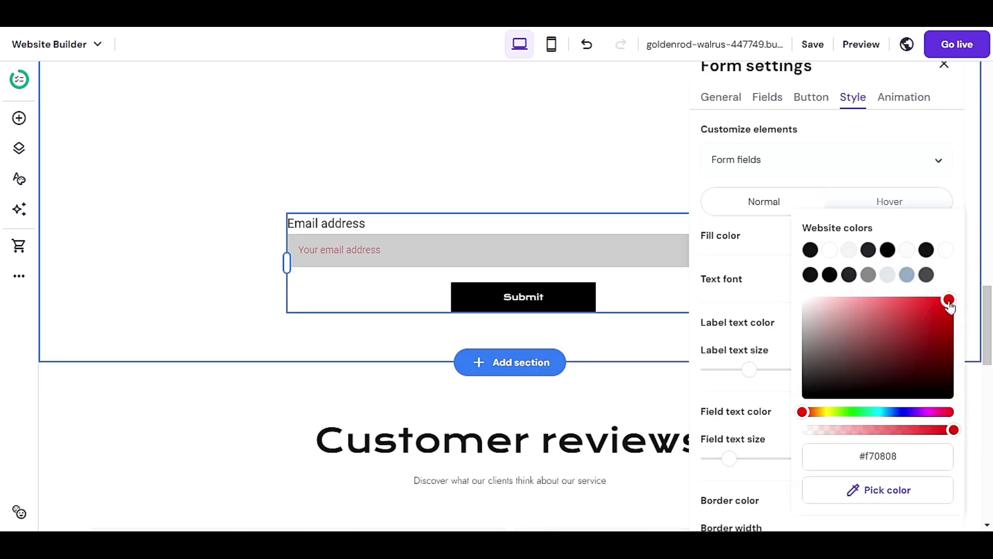
left_click_drag(805, 369, 797, 301)
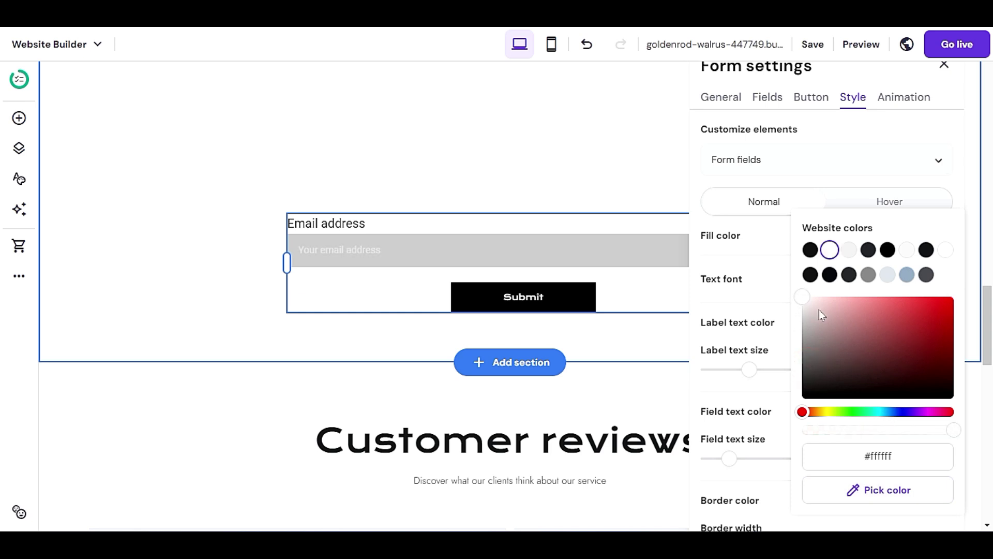
left_click(907, 250)
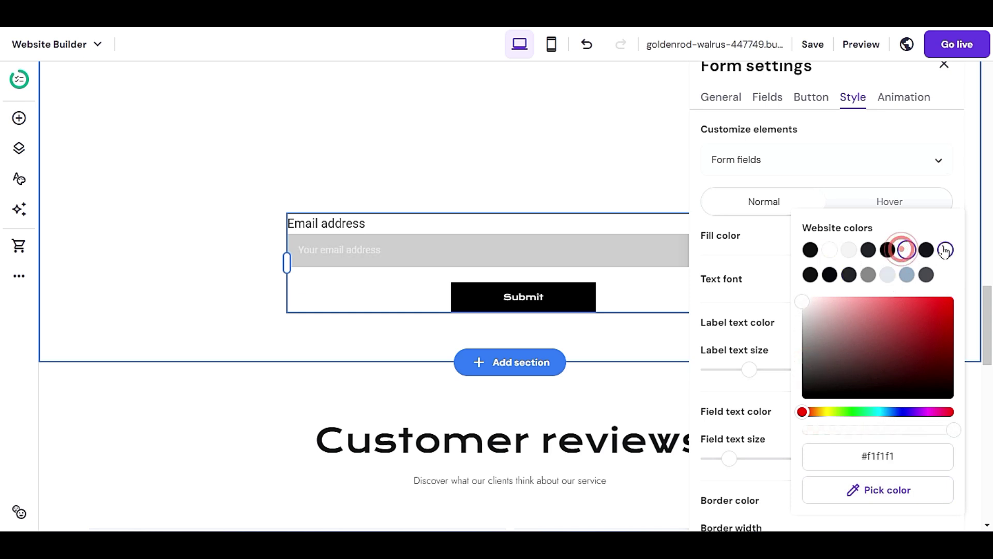
left_click(944, 250)
left_click(829, 250)
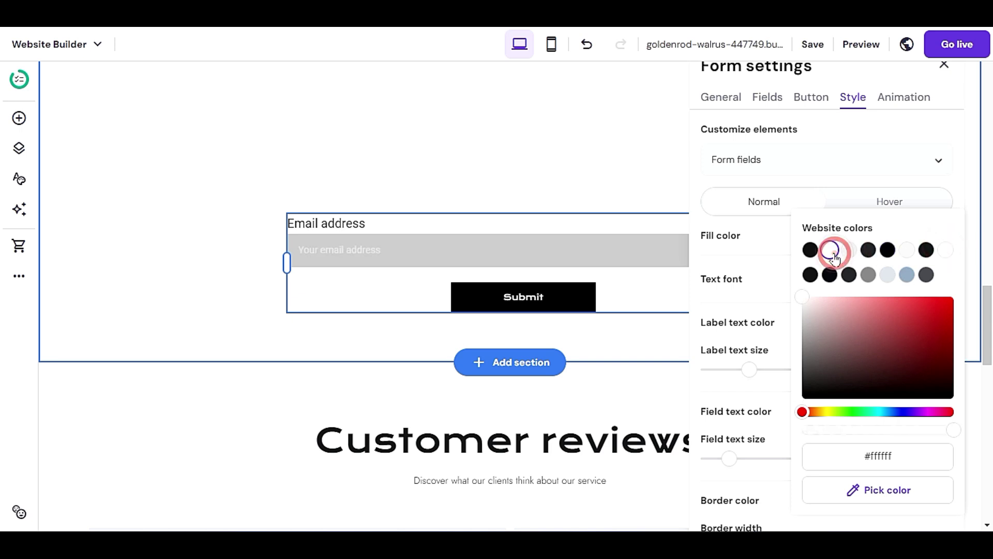
left_click(773, 391)
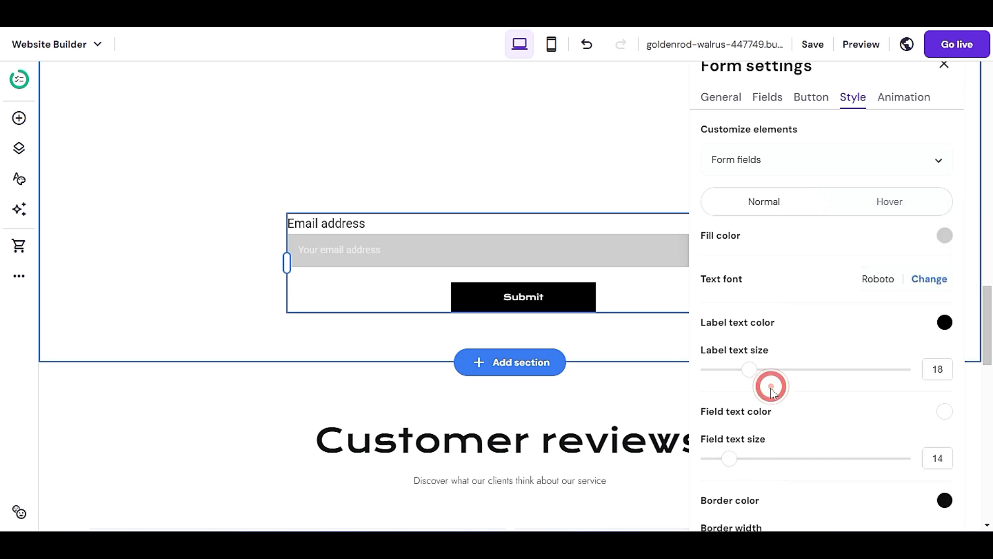
Round the subscribe form's fields with a corner radius of 29
scroll(769, 398, "down", 2)
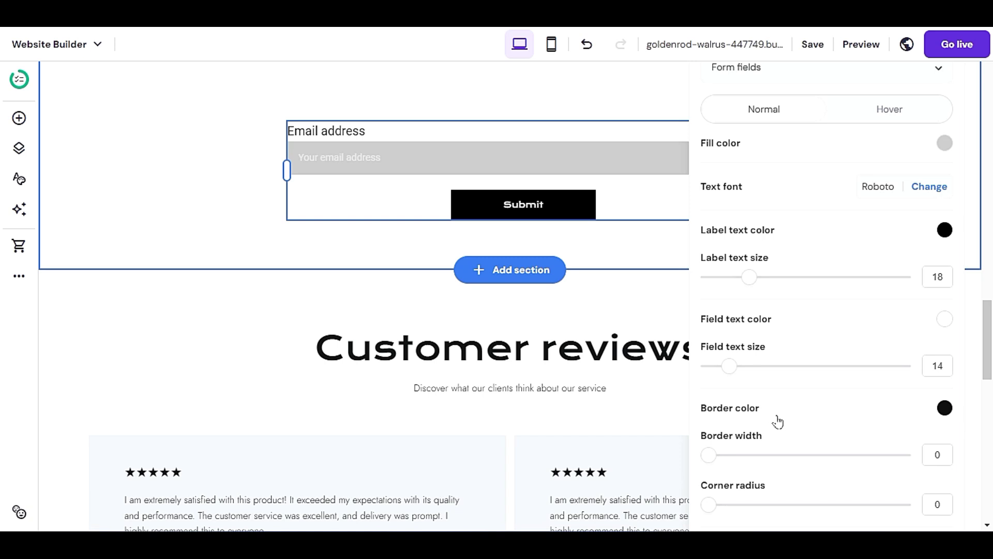
scroll(777, 426, "down", 2)
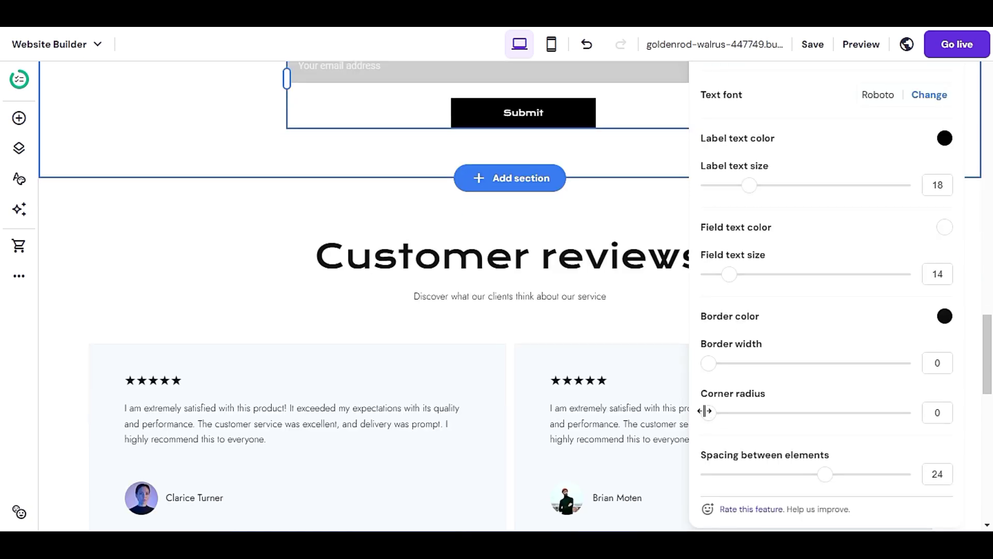
left_click_drag(712, 412, 760, 412)
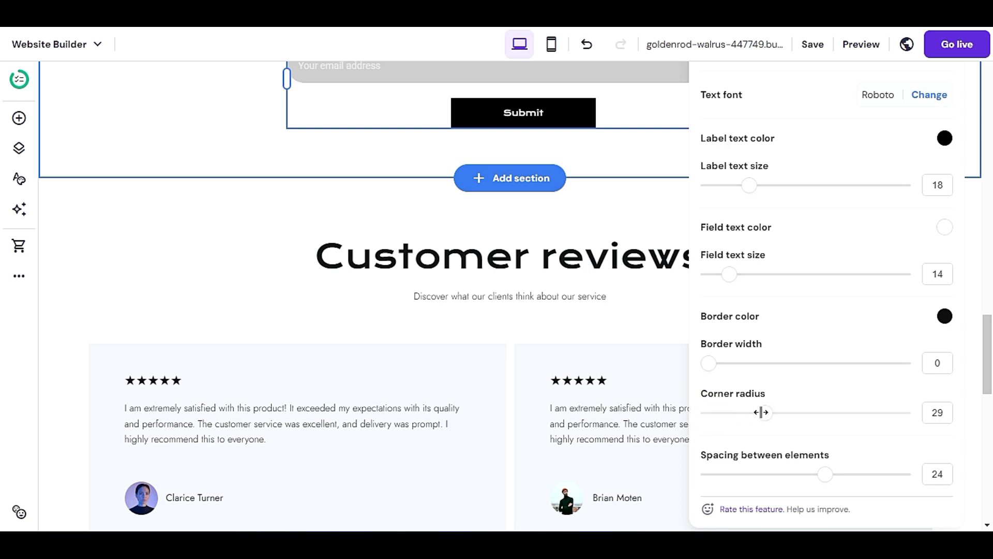
Slightly reduce the corner radius of the subscribe form's fields and close the form's settings
scroll(774, 489, "up", 2)
scroll(729, 490, "down", 1)
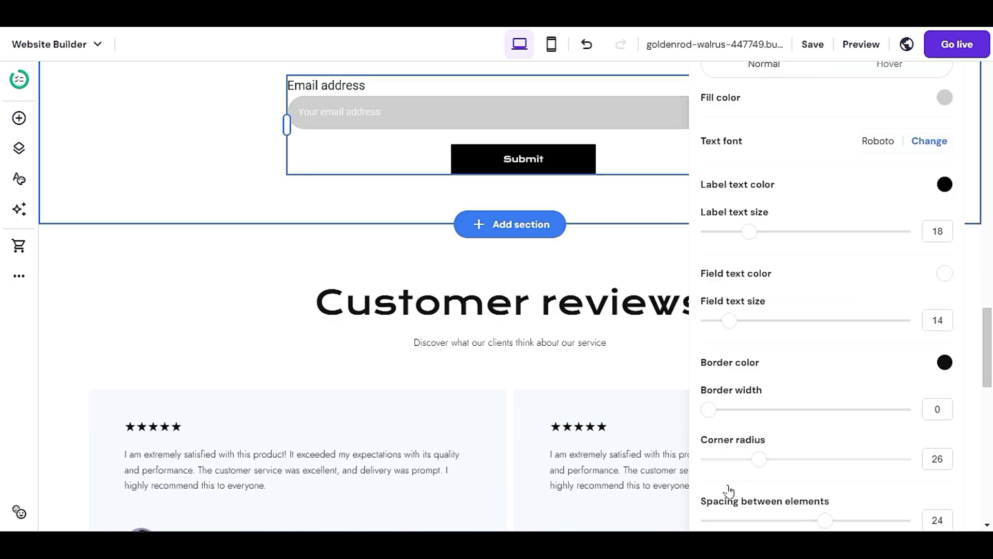
mouse_move(756, 454)
left_mouse_down()
mouse_move(805, 454)
mouse_move(729, 457)
mouse_move(746, 459)
left_mouse_up()
scroll(760, 489, "up", 4)
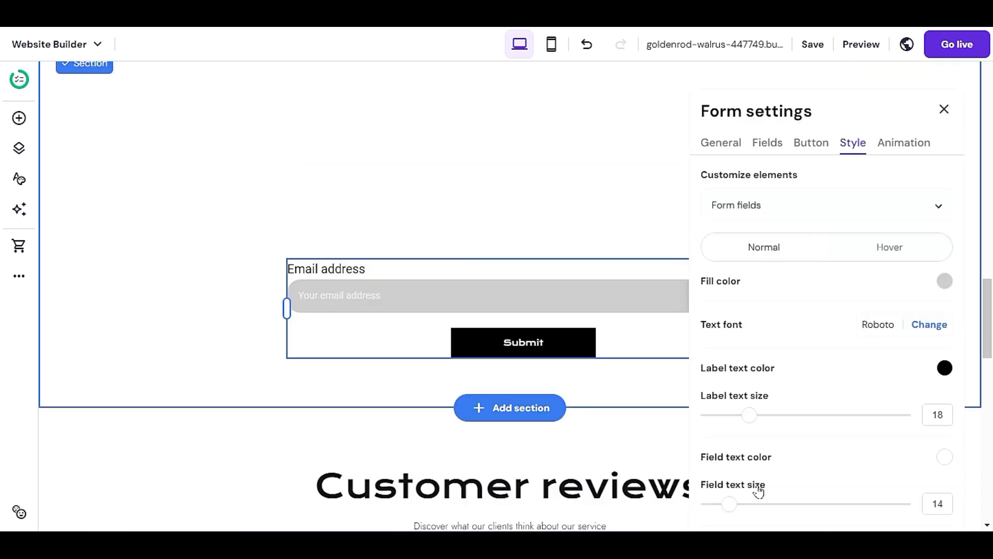
scroll(799, 404, "up", 1)
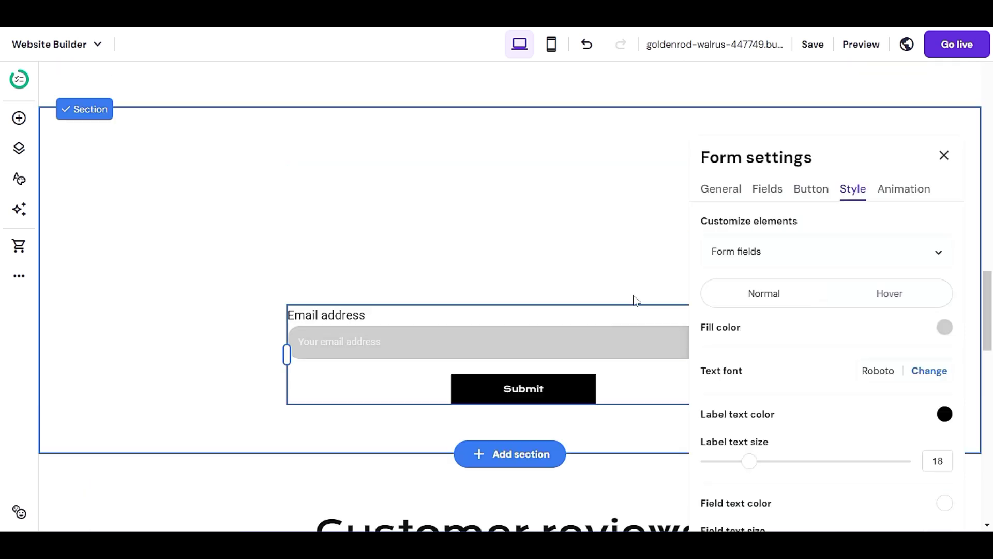
left_click(619, 281)
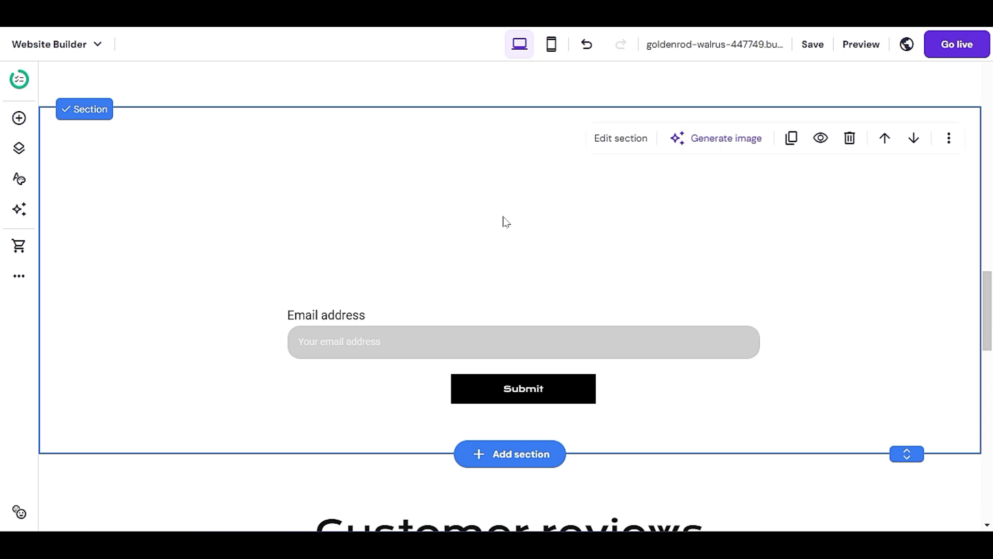
Add a text element to the subscribe section and place it above the email form
left_click(19, 119)
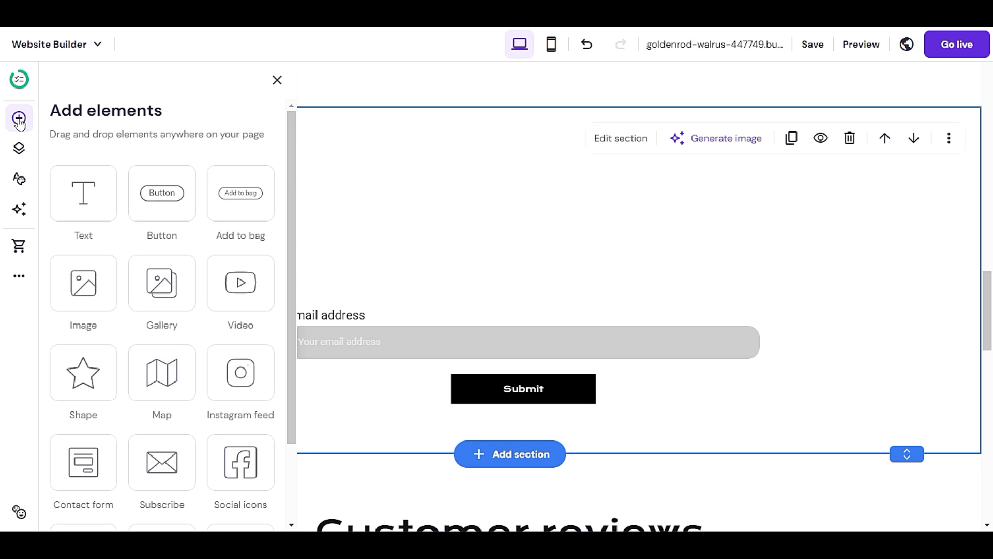
left_click(83, 197)
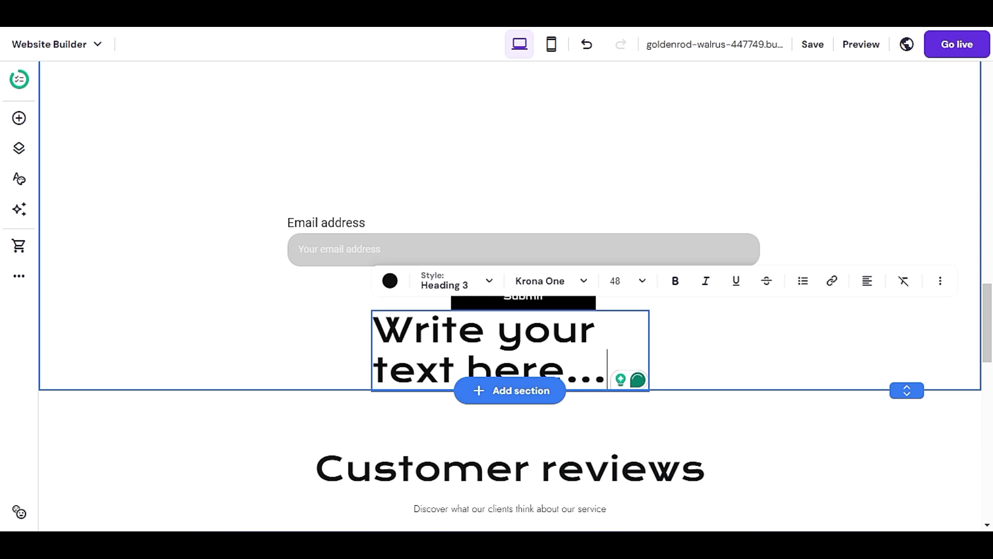
left_click(724, 357)
left_click_drag(572, 348, 544, 137)
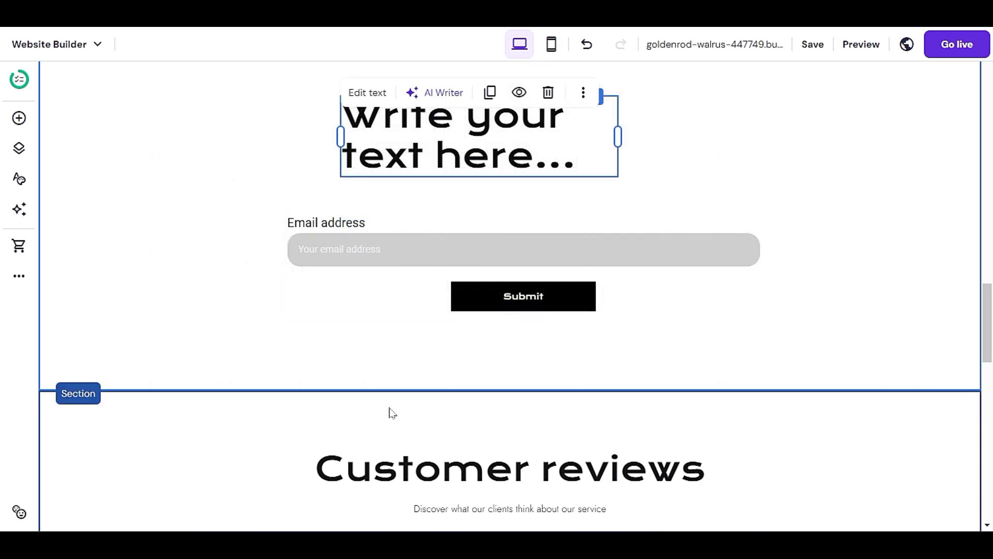
Widen the new text element so its text fits on one line and align it over the subscribe form
scroll(599, 305, "up", 2)
left_click_drag(619, 231, 849, 218)
left_click_drag(769, 217, 713, 250)
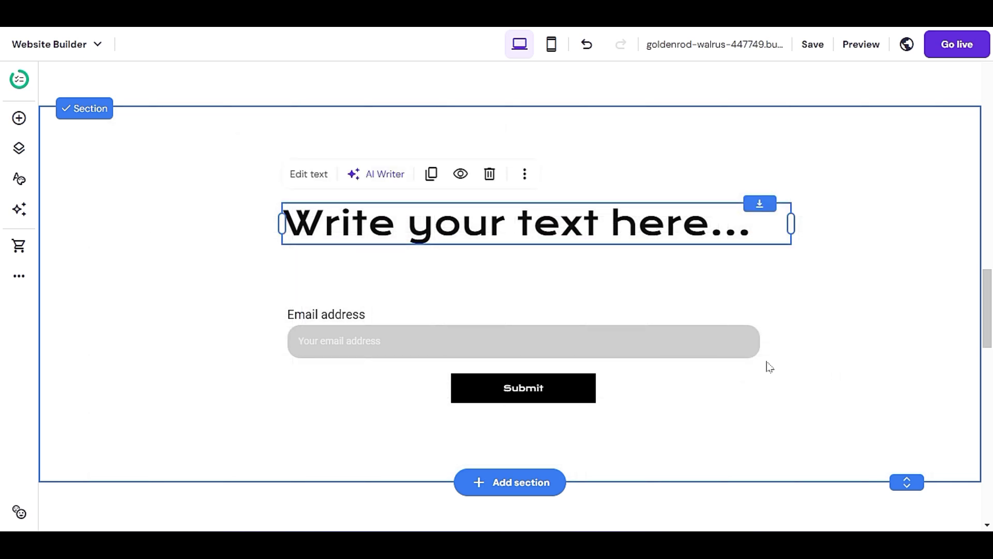
left_click_drag(602, 225, 597, 226)
Replace the placeholder text above the form with the heading "Subscribe to our newsletter"
left_click(595, 227)
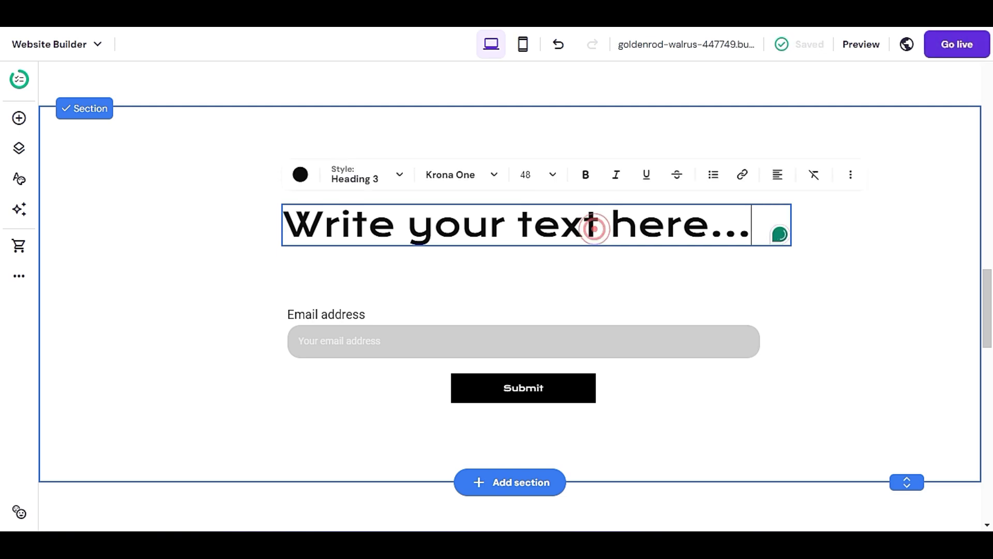
key("ctrl+a")
type("Su7bsc")
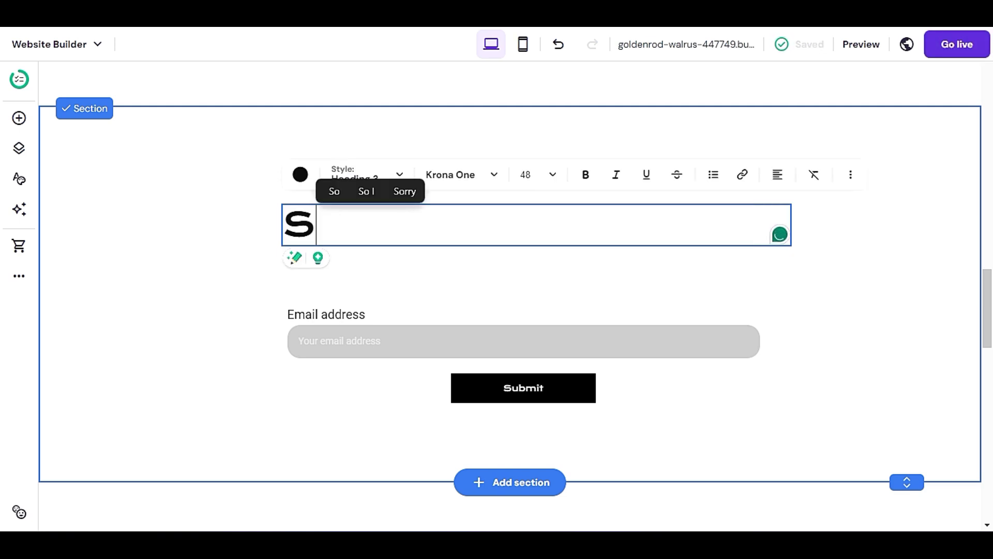
key("BackSpace")
key("BackSpace")
key("BackSpace")
key("BackSpace")
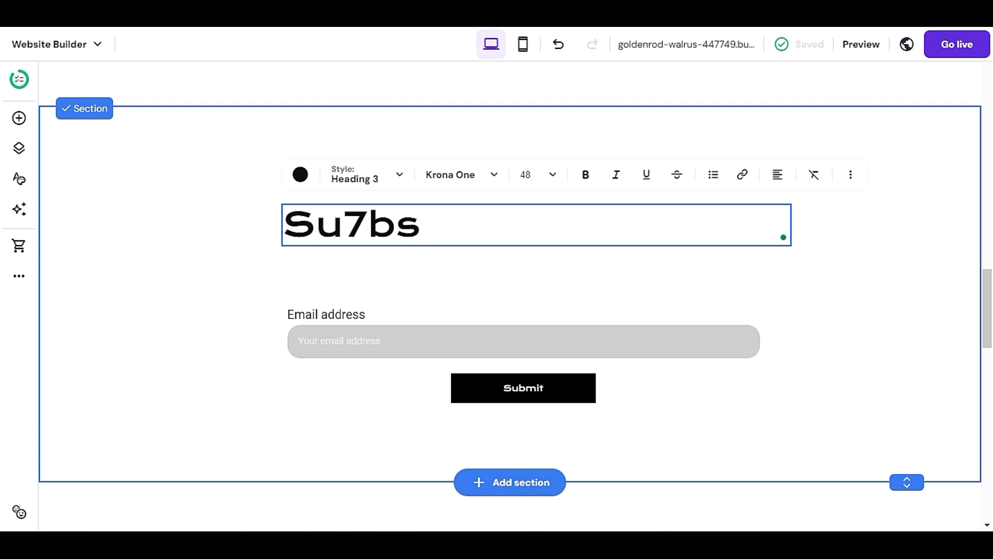
type("bs")
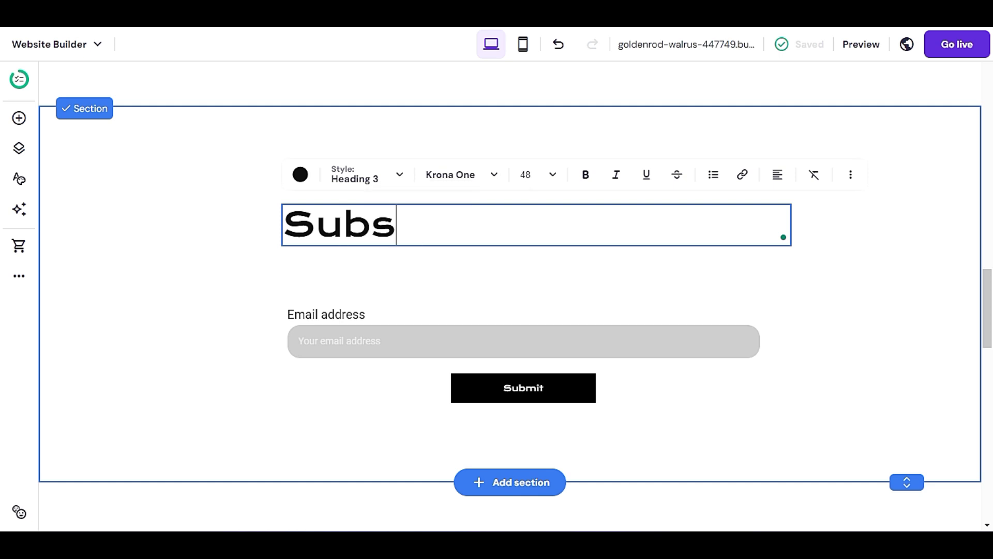
type("cri")
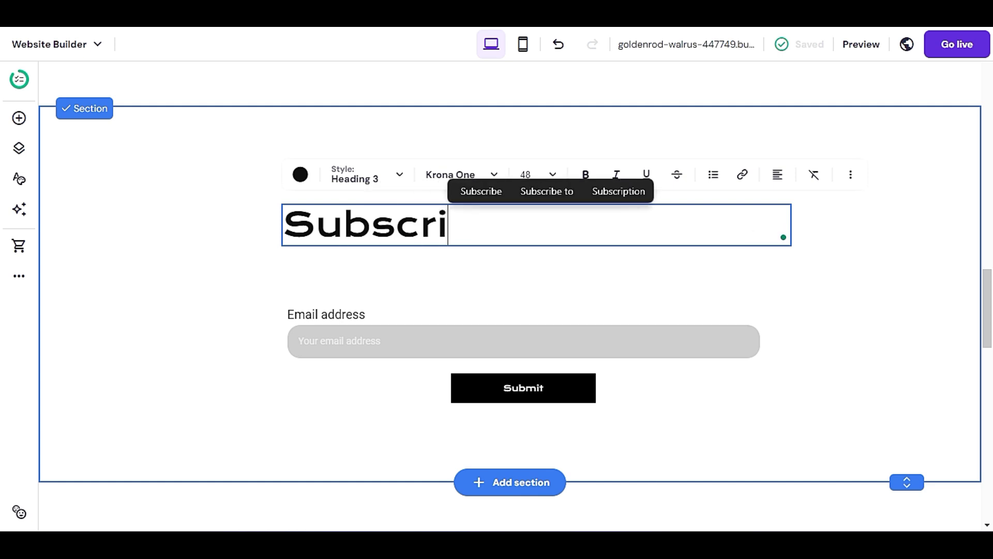
type("be to o")
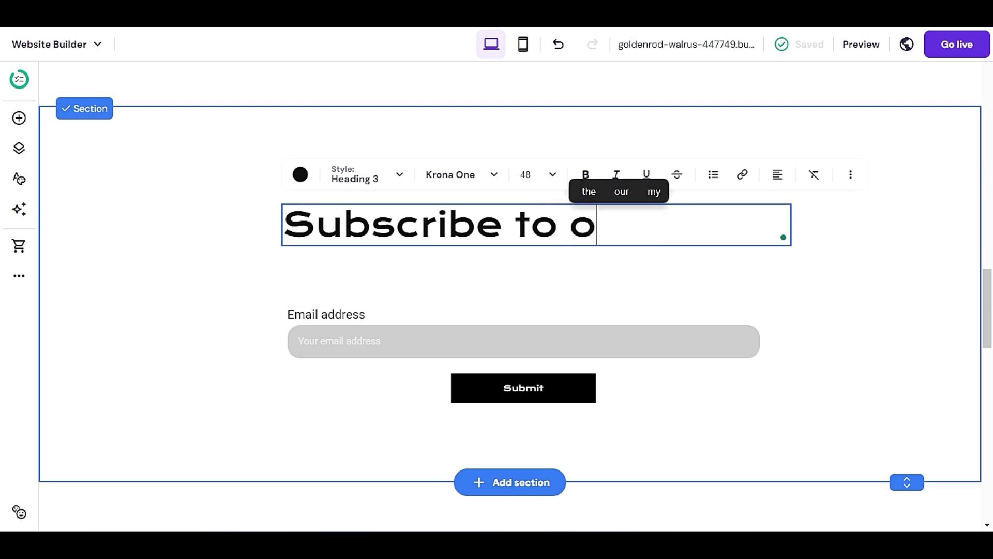
type("ur newsle")
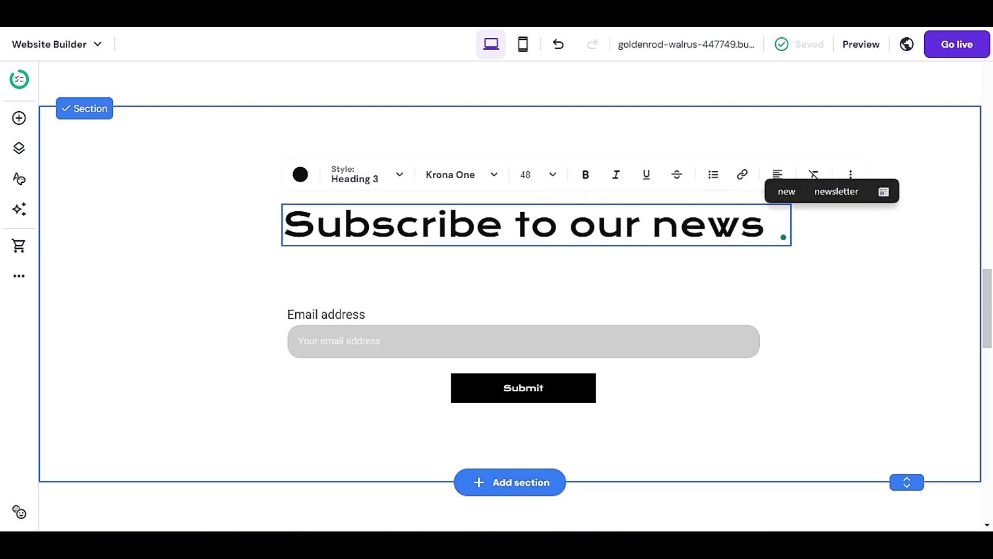
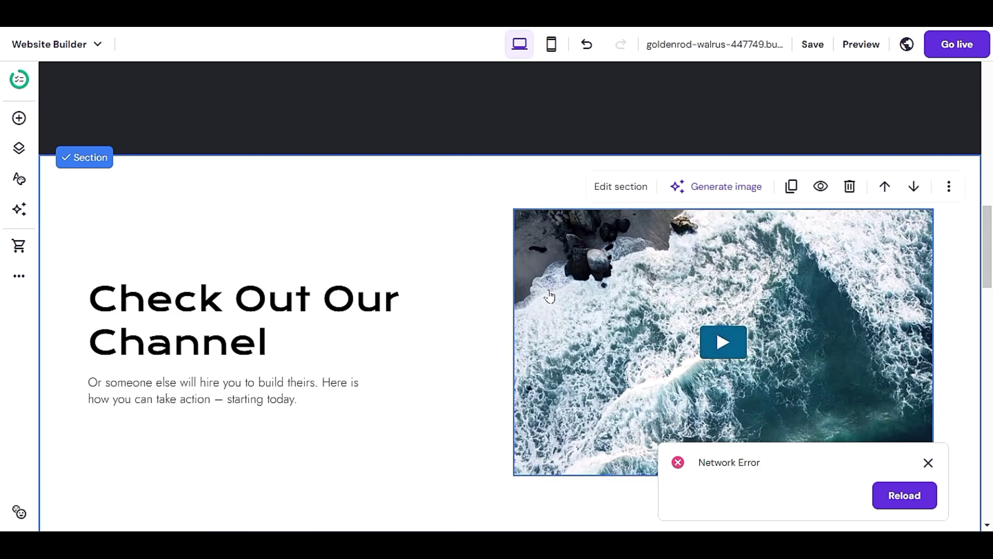
Review the homepage's sections from the header and hero through the services and video sections to the subscribe section
scroll(408, 355, "up", 5)
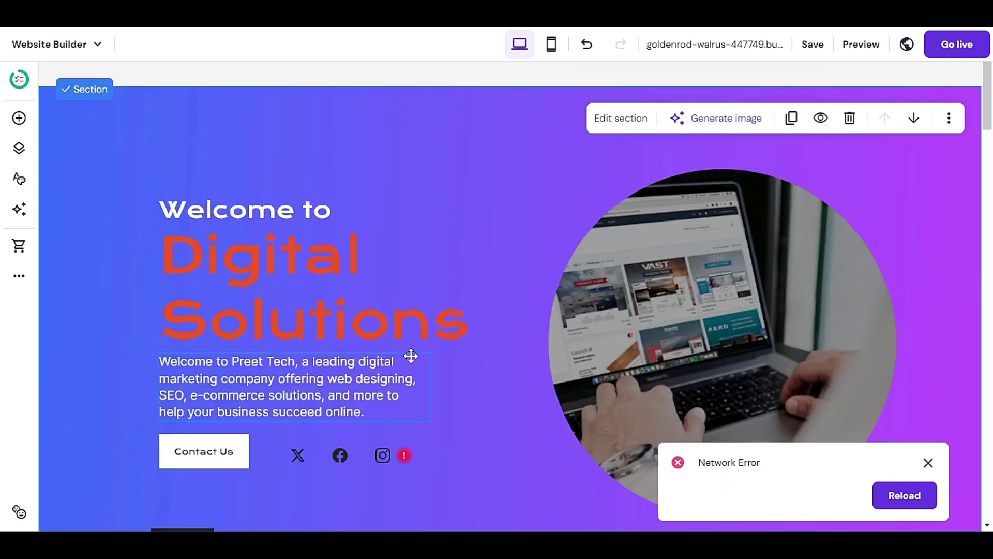
scroll(408, 356, "down", 3)
scroll(674, 365, "up", 1)
scroll(673, 365, "up", 2)
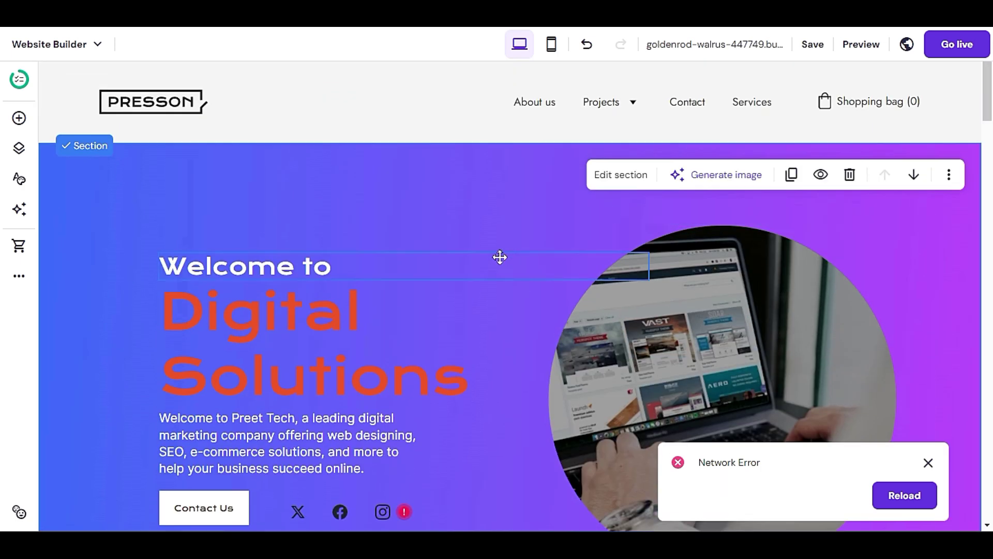
scroll(438, 321, "down", 9)
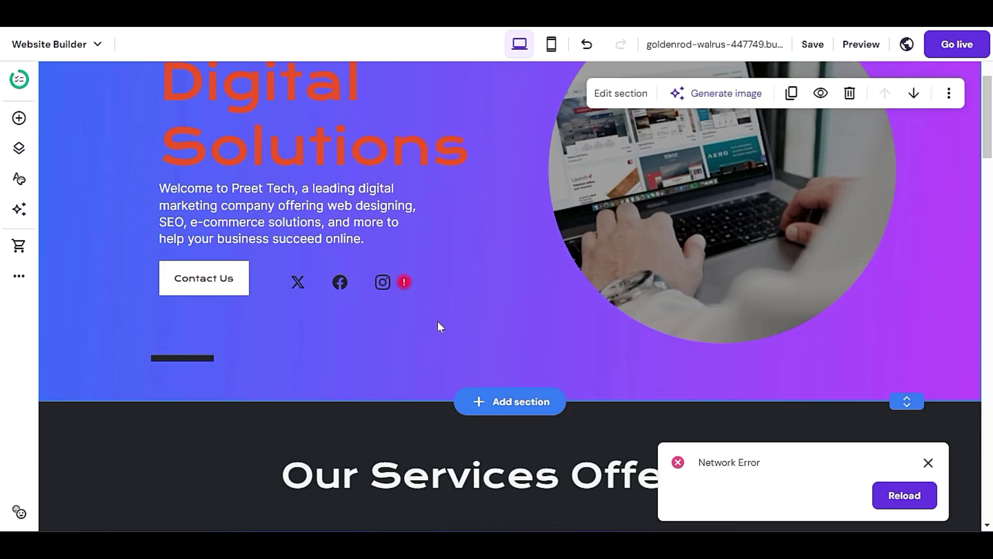
scroll(434, 321, "up", 1)
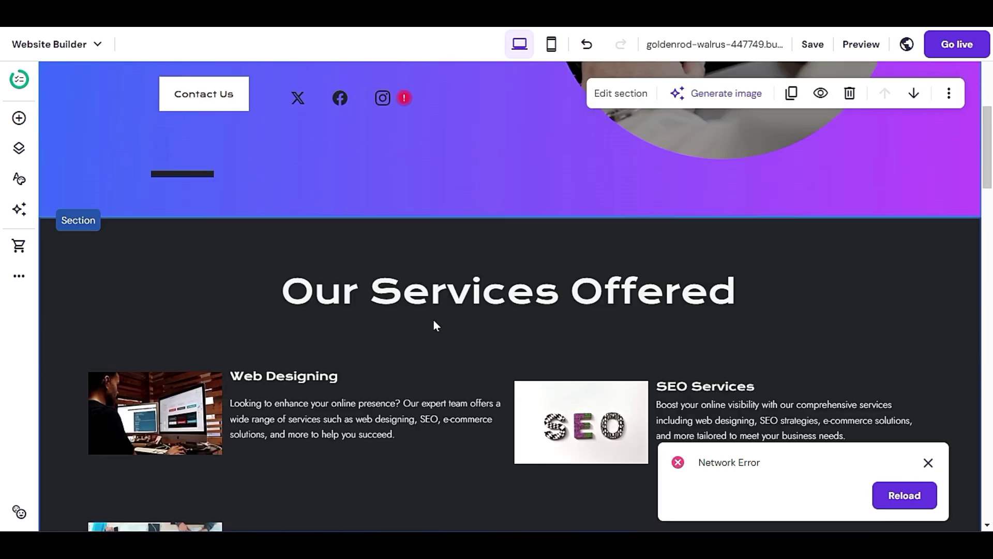
scroll(434, 322, "down", 2)
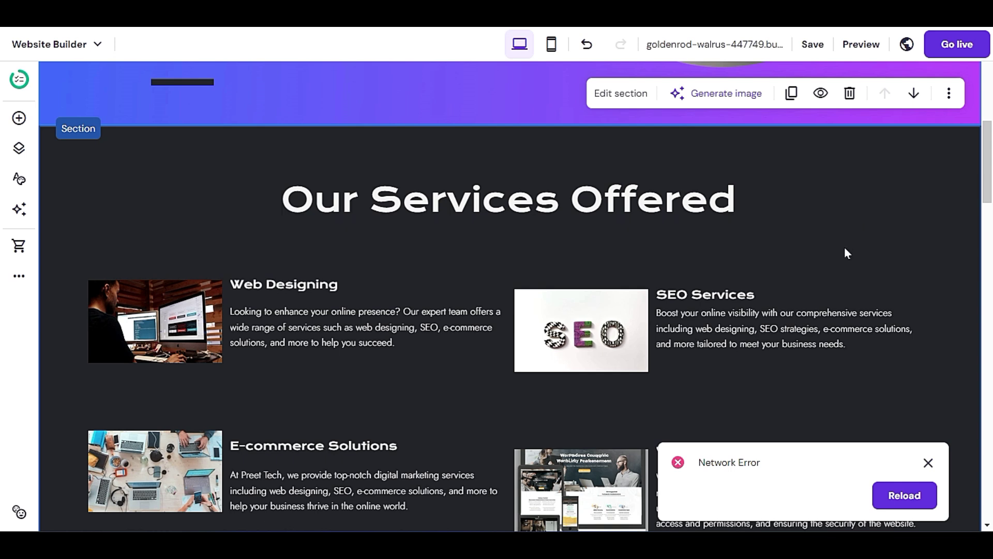
scroll(853, 263, "up", 3)
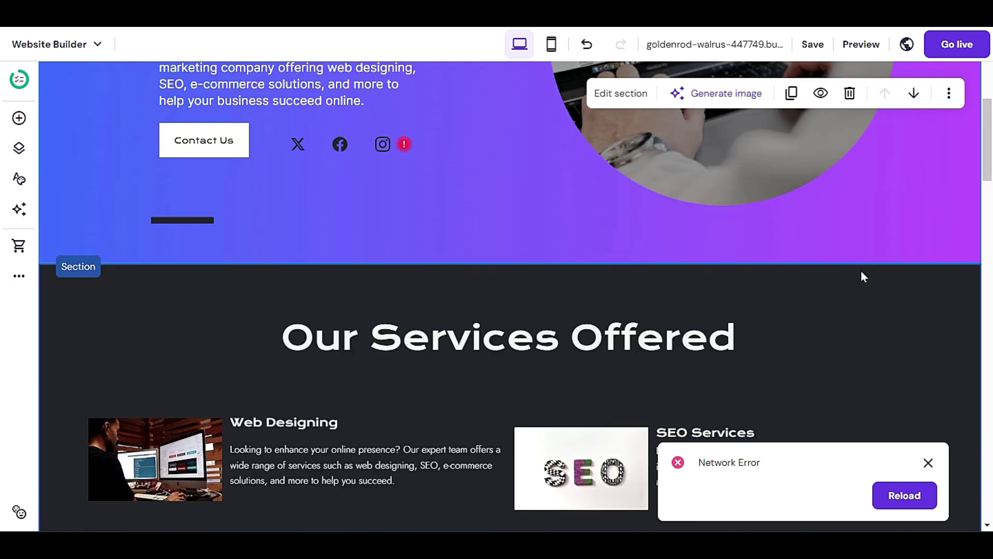
scroll(848, 276, "down", 3)
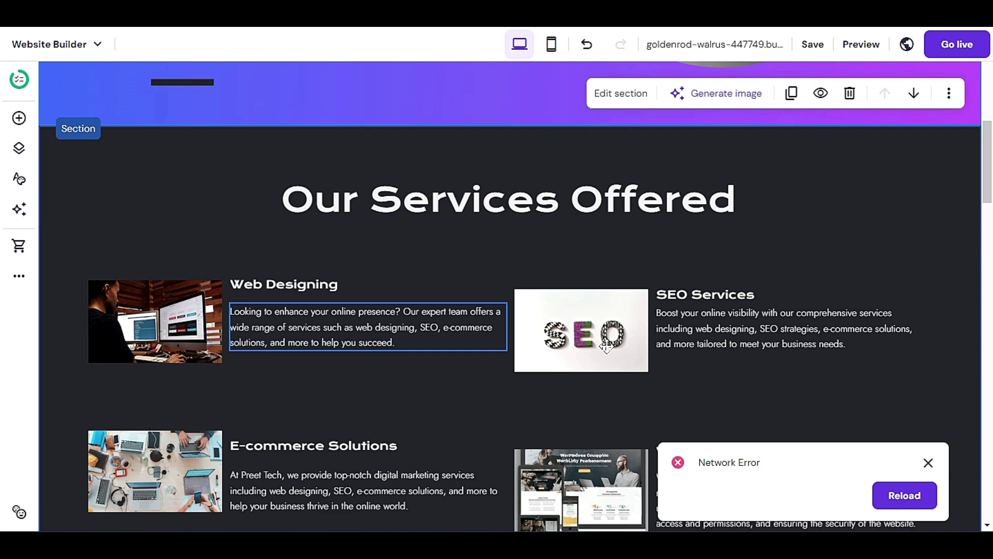
scroll(721, 311, "down", 7)
scroll(723, 315, "down", 7)
scroll(647, 325, "down", 5)
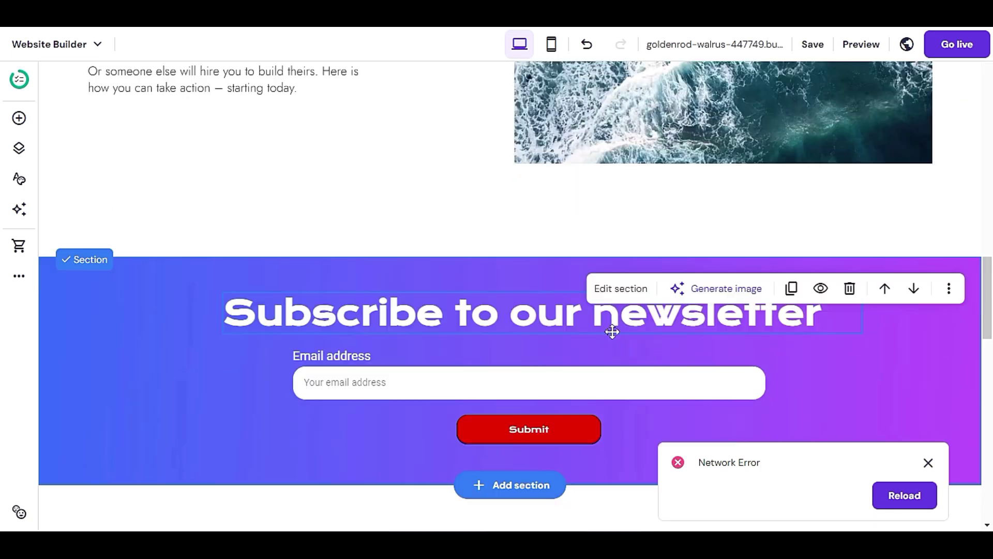
scroll(627, 305, "up", 8)
scroll(627, 305, "down", 7)
scroll(527, 437, "up", 15)
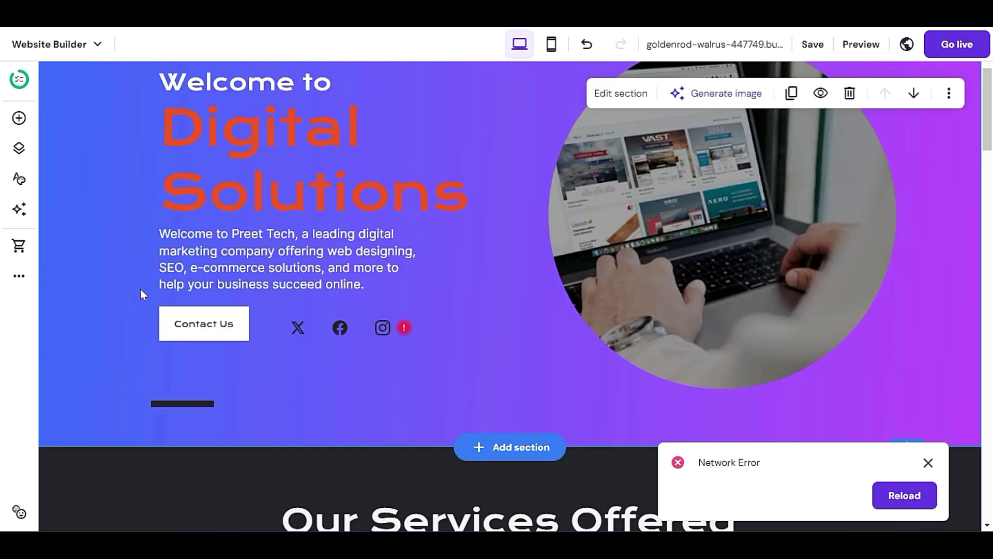
Style the hero section's Contact Us button with red fill color #fa0000 and off-white text color #faf7f6
left_click(193, 320)
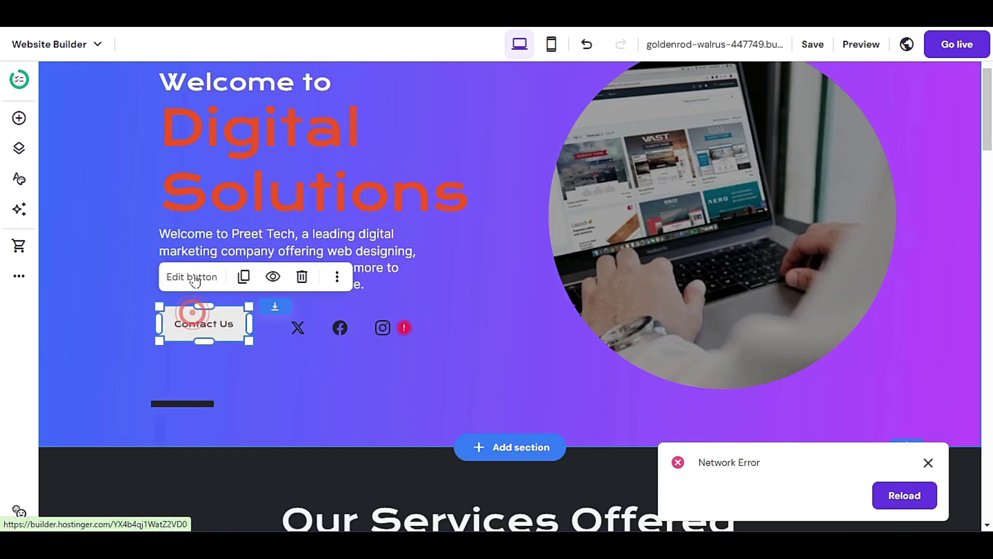
left_click(194, 273)
left_click(337, 255)
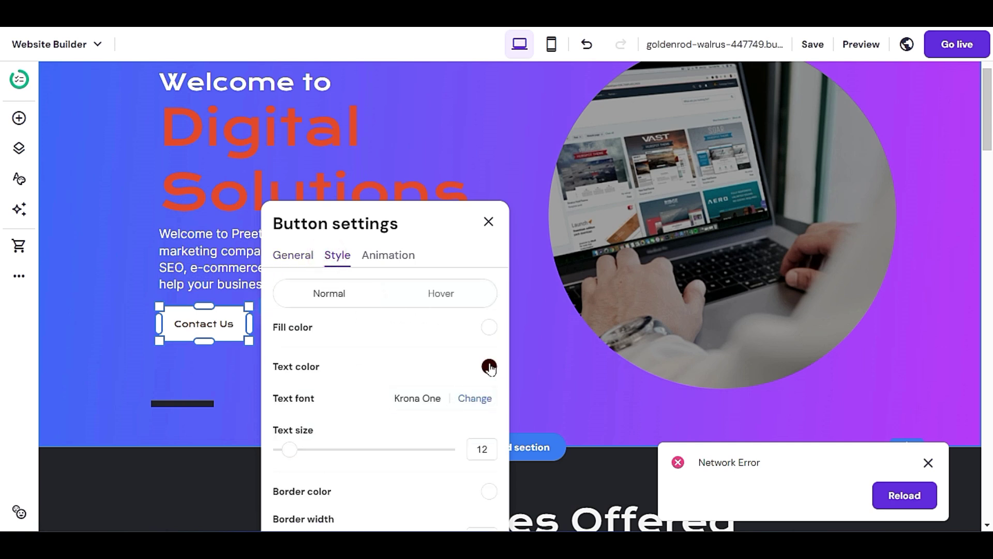
left_click(489, 327)
left_click_drag(581, 320, 661, 299)
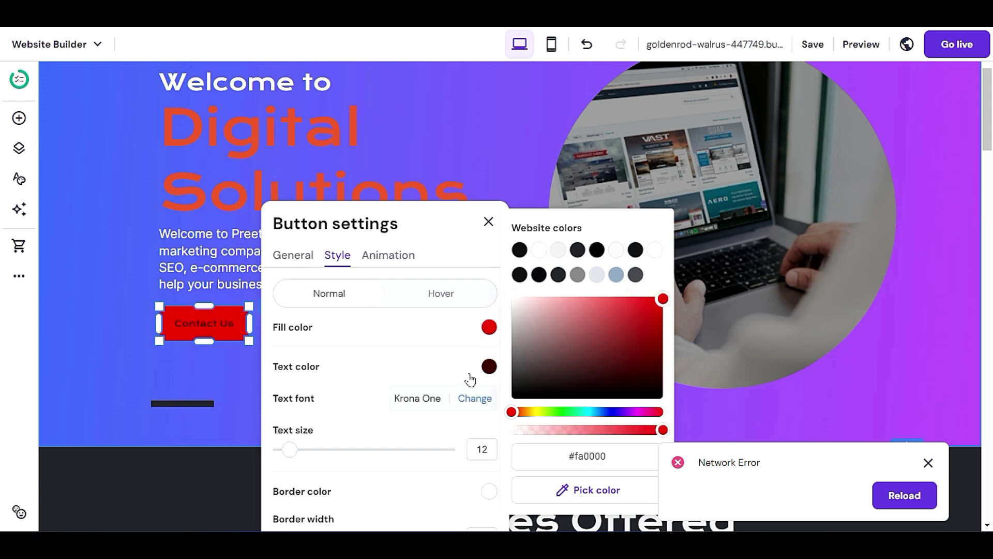
left_click(489, 366)
left_click_drag(535, 330, 510, 303)
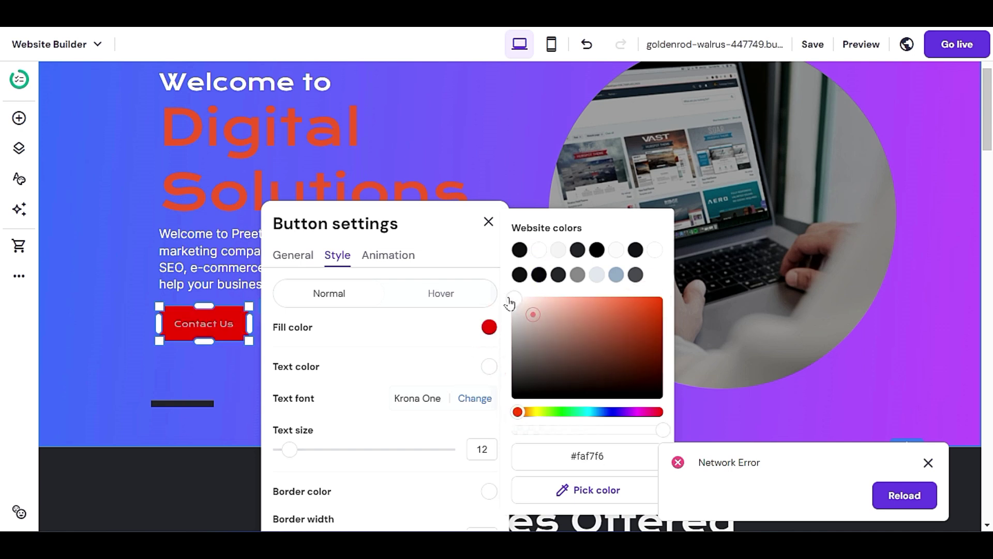
left_click(213, 366)
Change the first gradient color of the hero section's background to black #000000
scroll(211, 346, "down", 6)
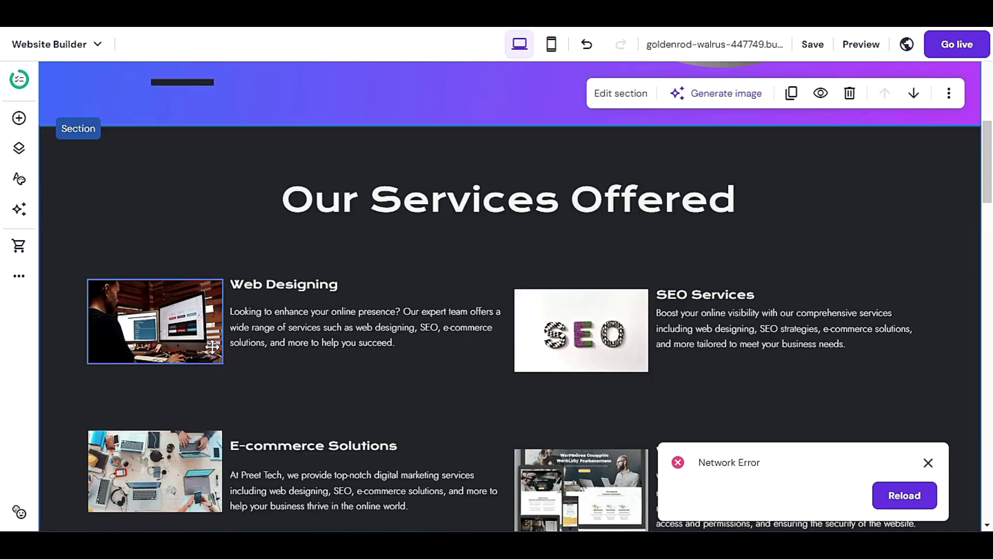
scroll(212, 346, "down", 8)
scroll(237, 376, "up", 10)
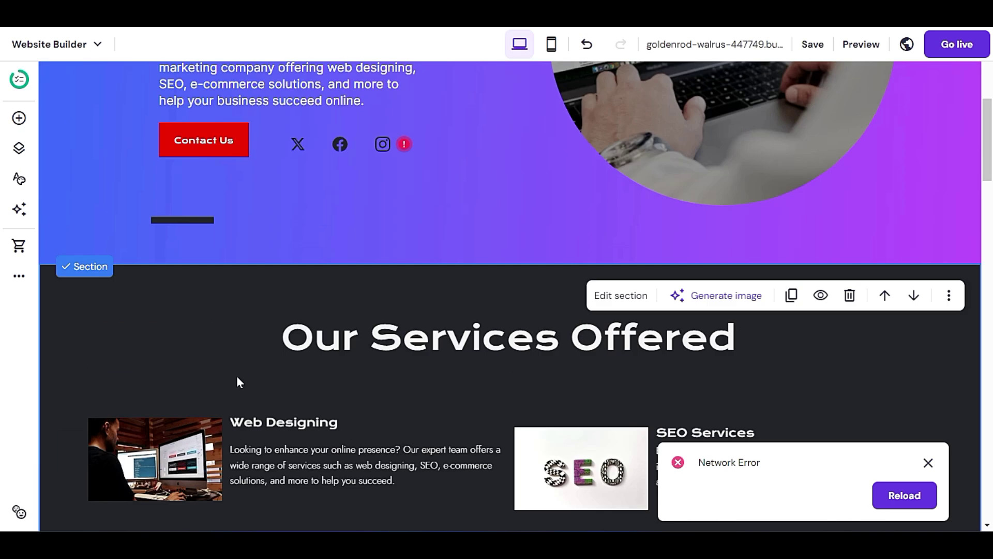
scroll(166, 331, "down", 3)
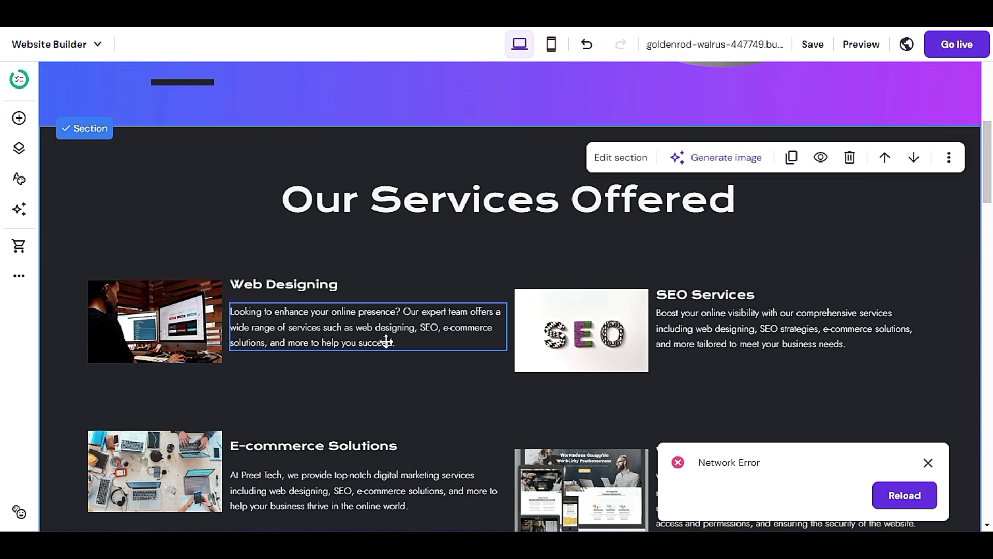
scroll(380, 357, "up", 10)
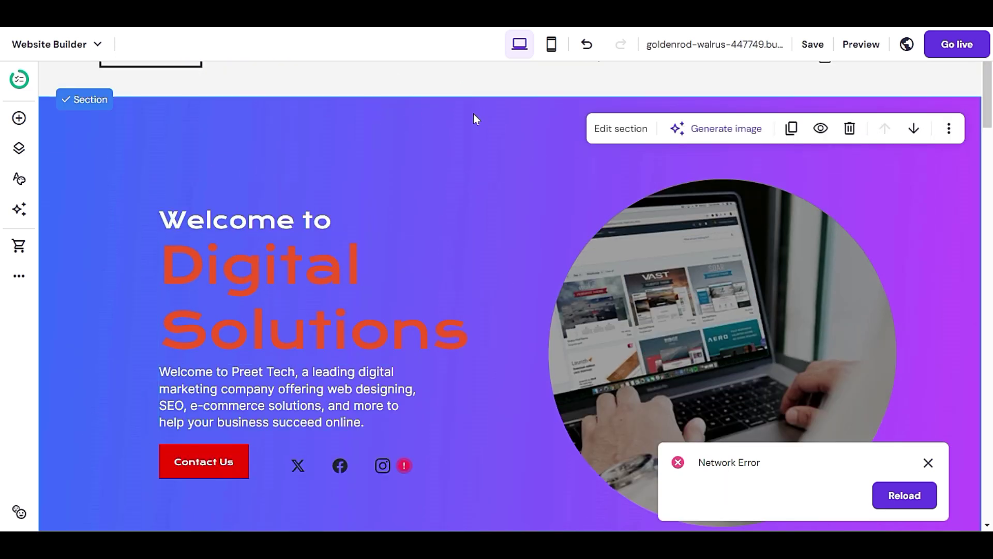
left_click(631, 127)
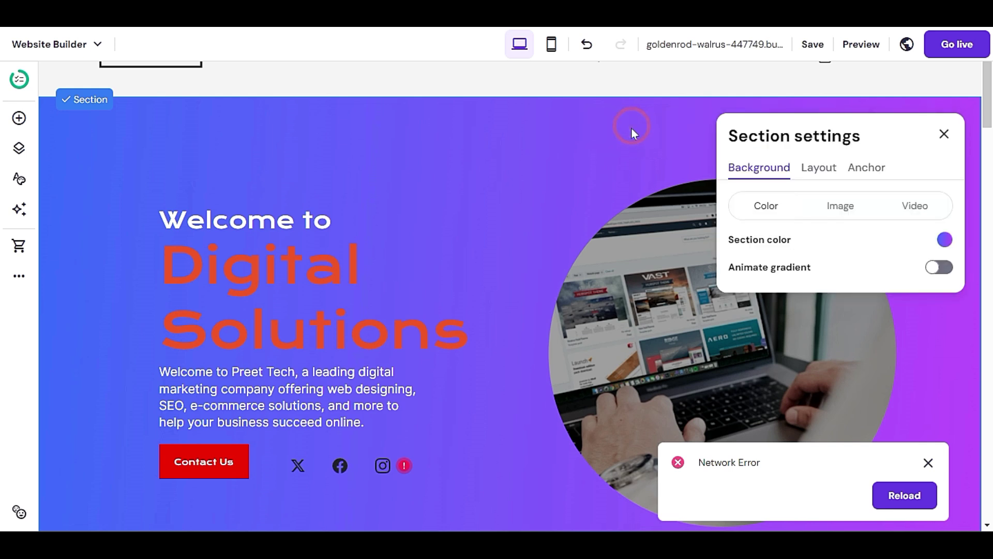
left_click(944, 240)
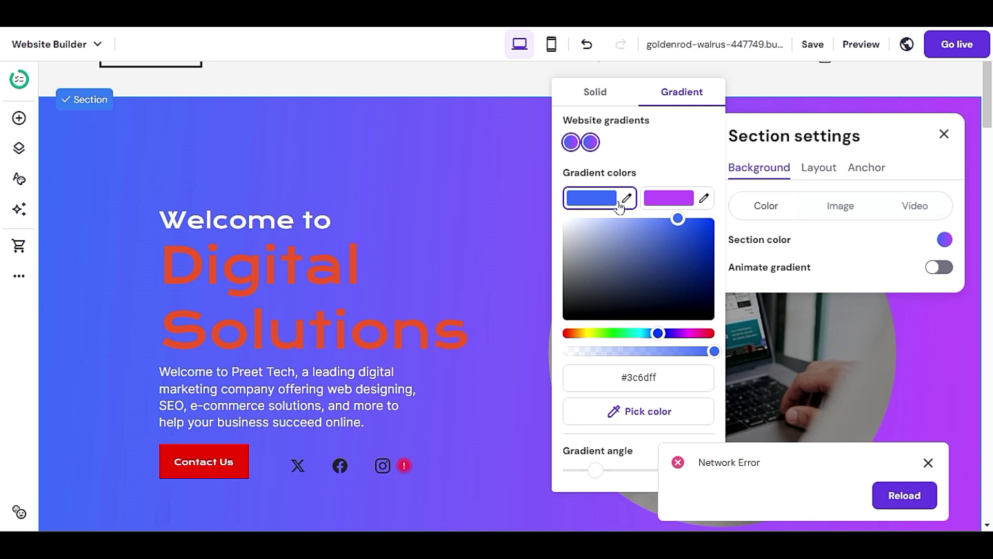
left_click_drag(582, 265, 563, 330)
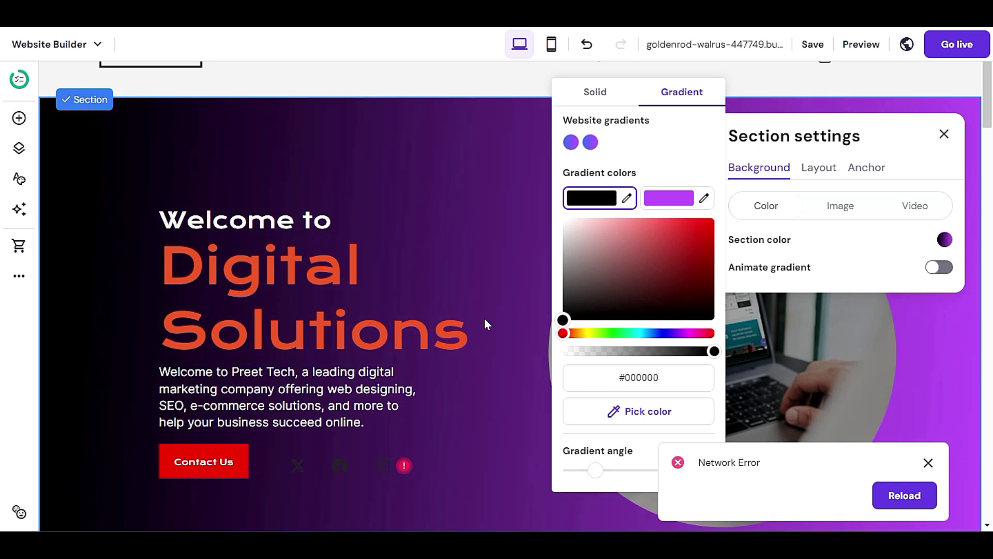
Change the text color of the hero heading "Digital Solutions" to white
left_click(263, 317)
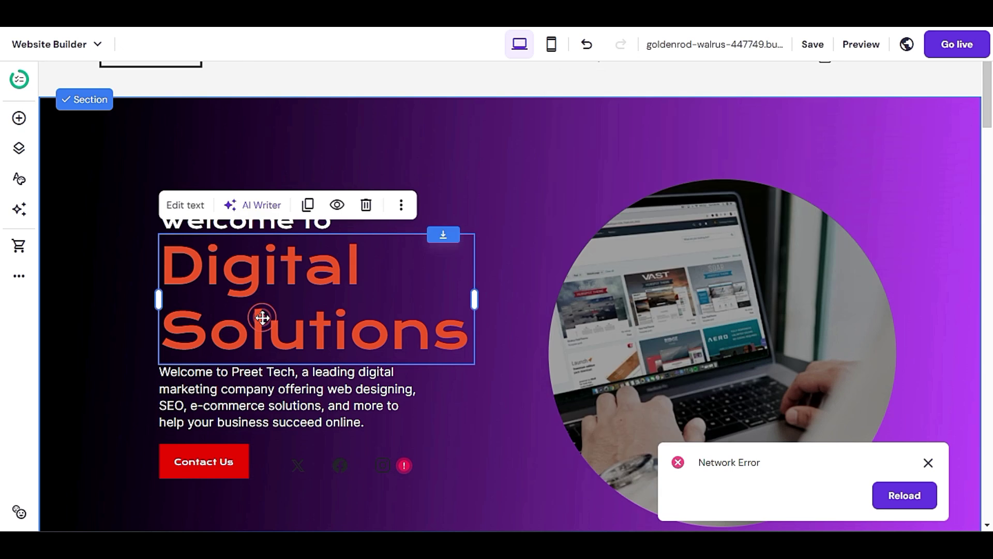
left_click(186, 205)
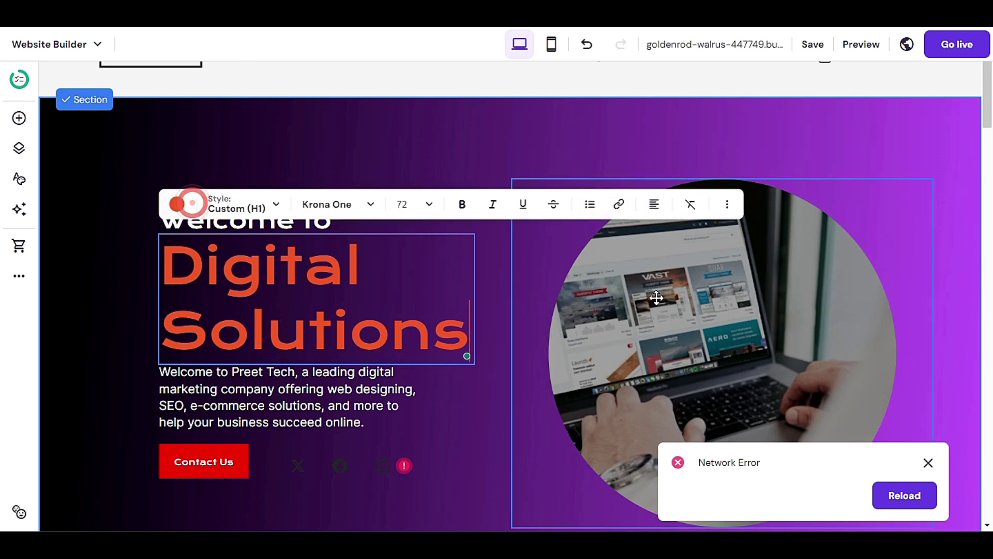
left_click(177, 204)
left_click_drag(300, 301, 316, 286)
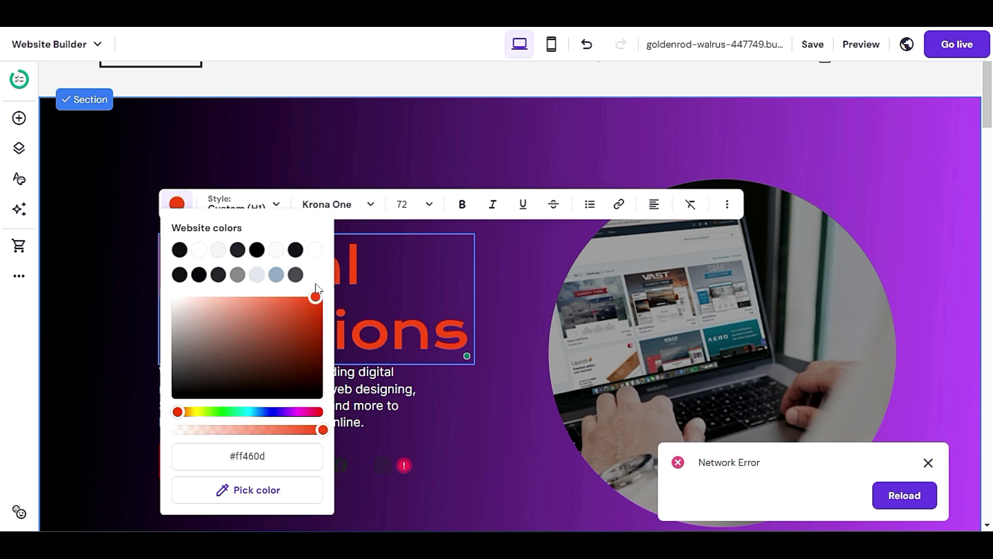
left_click(296, 274)
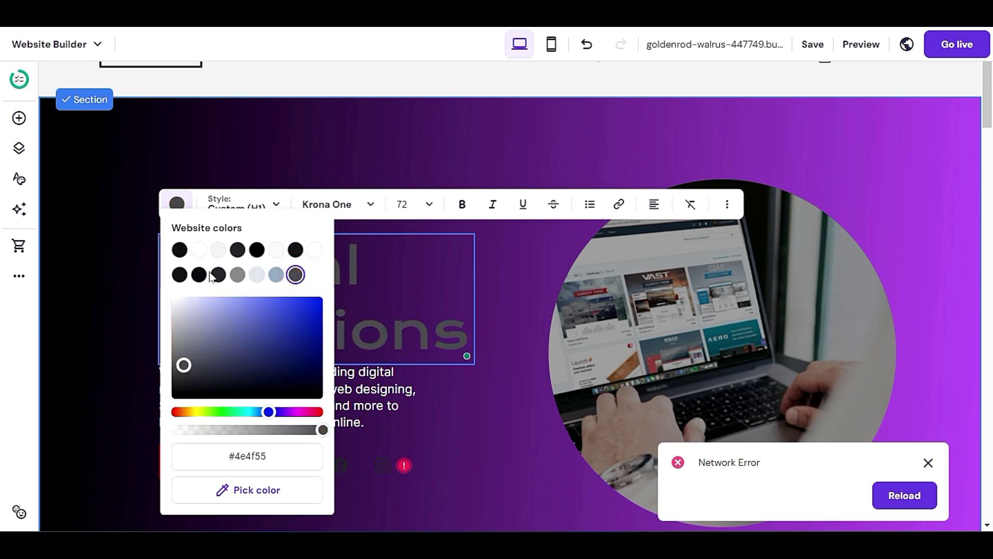
left_click(199, 250)
left_click(122, 330)
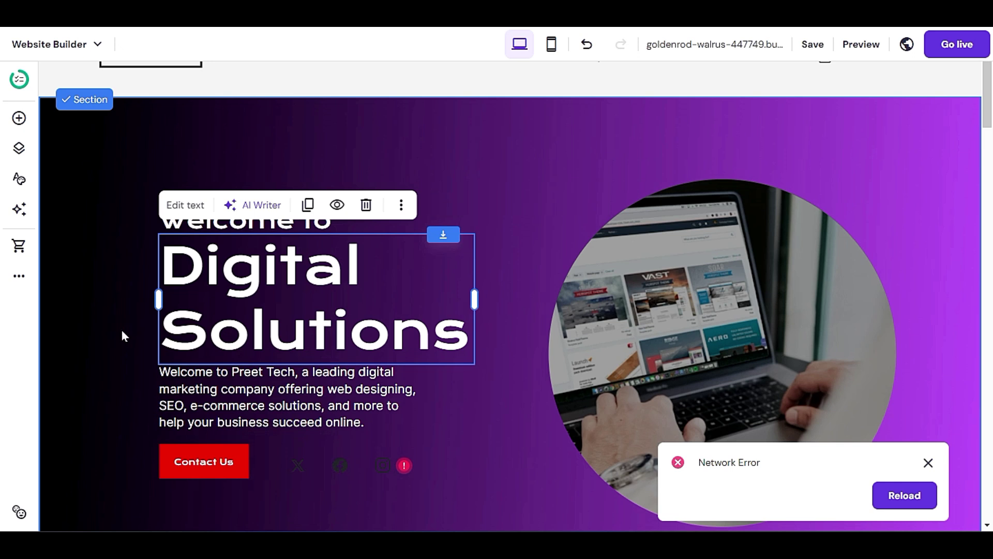
Recolor the hero section's social icons to white
scroll(554, 401, "down", 3)
scroll(555, 400, "up", 3)
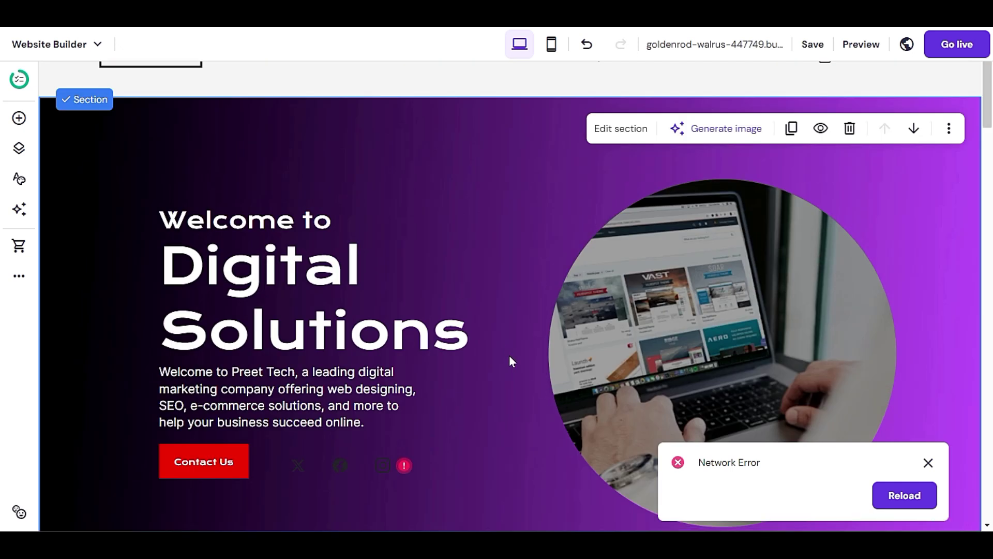
scroll(510, 362, "down", 4)
scroll(510, 365, "up", 3)
scroll(511, 365, "down", 4)
scroll(511, 365, "up", 2)
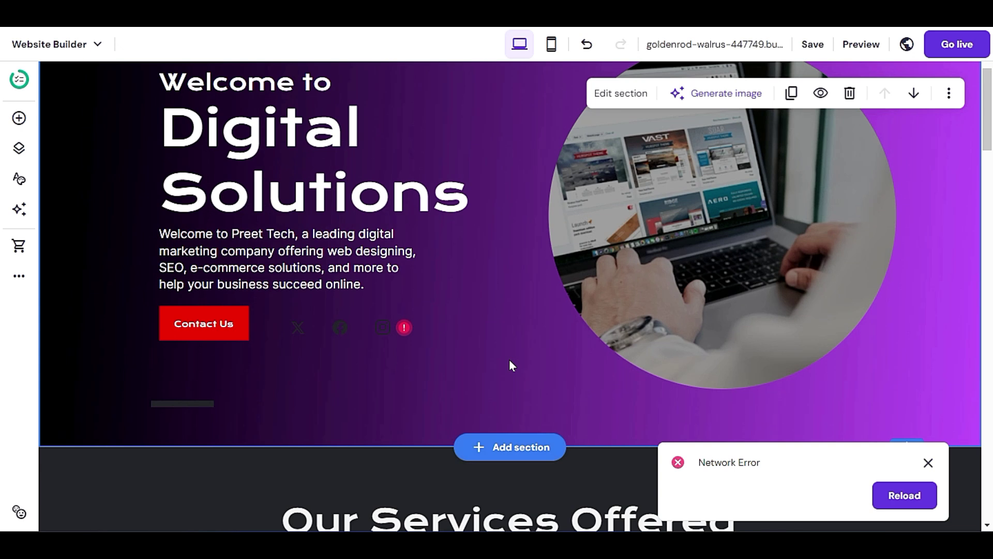
scroll(510, 361, "up", 1)
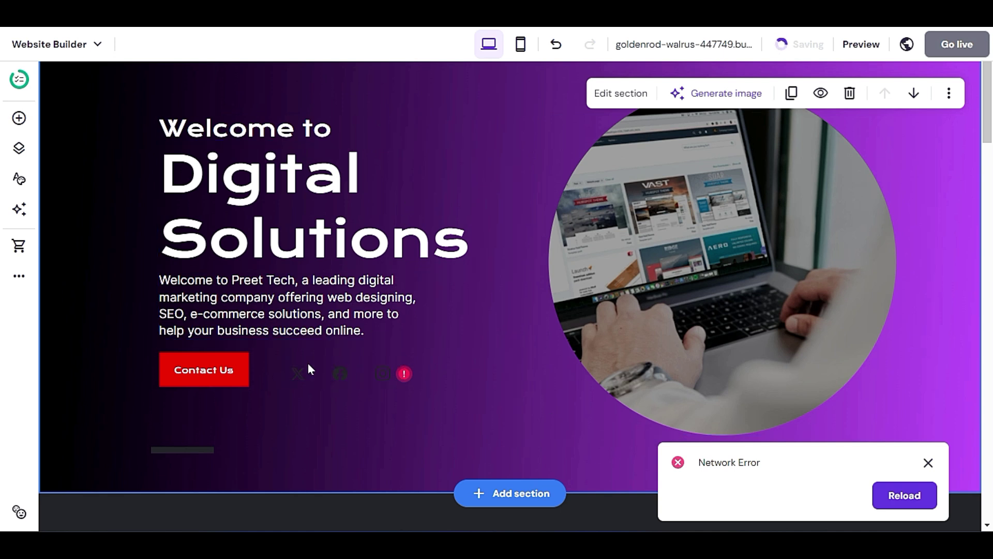
left_click(336, 379)
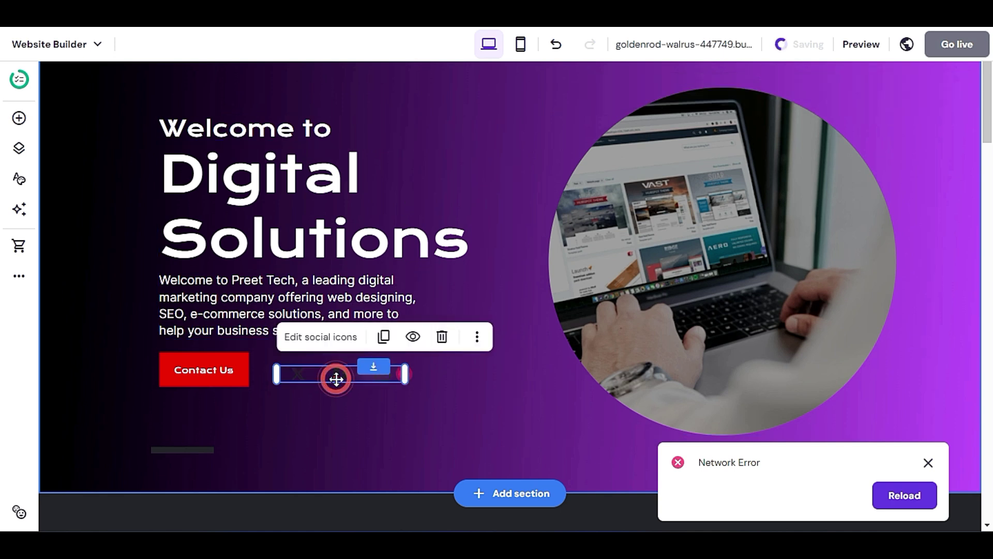
left_click(337, 339)
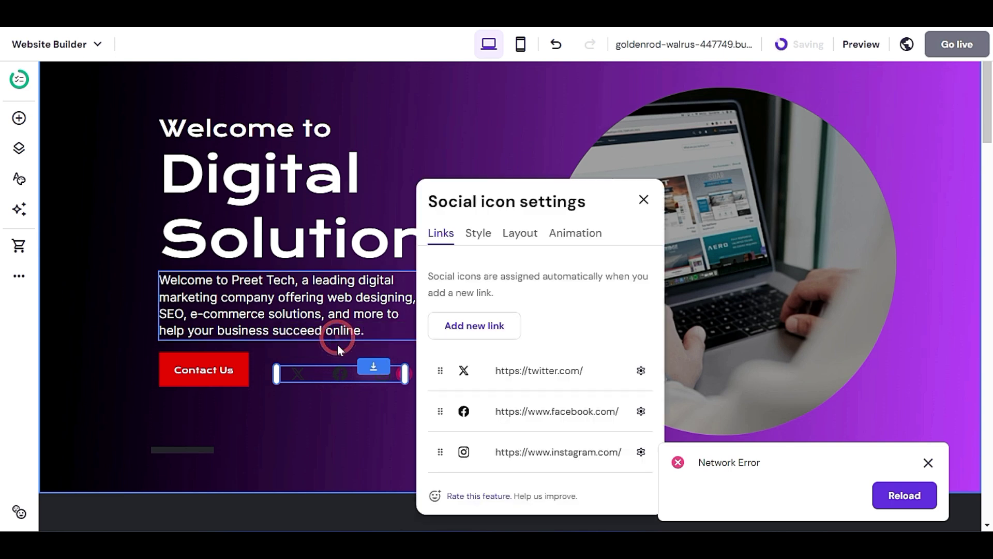
left_click(492, 234)
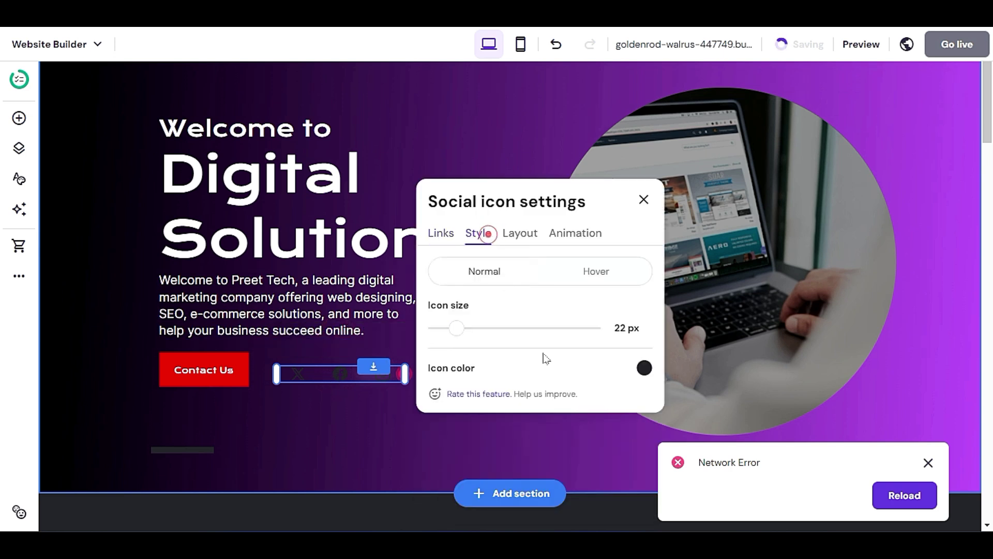
left_click(643, 367)
left_click_drag(720, 321, 673, 312)
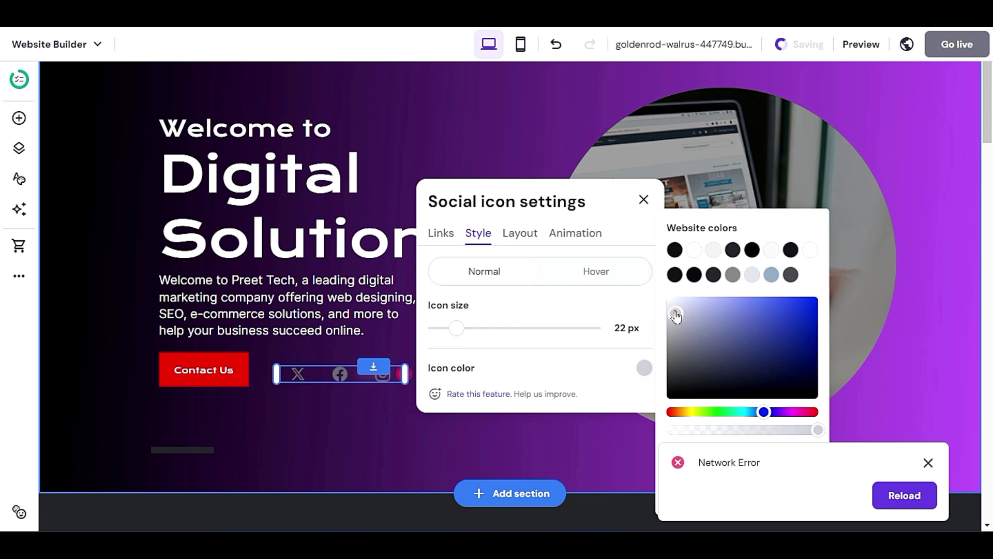
left_click(449, 437)
Reduce the hero section's height by pulling its lower edge up toward the circular laptop image
scroll(449, 437, "down", 3)
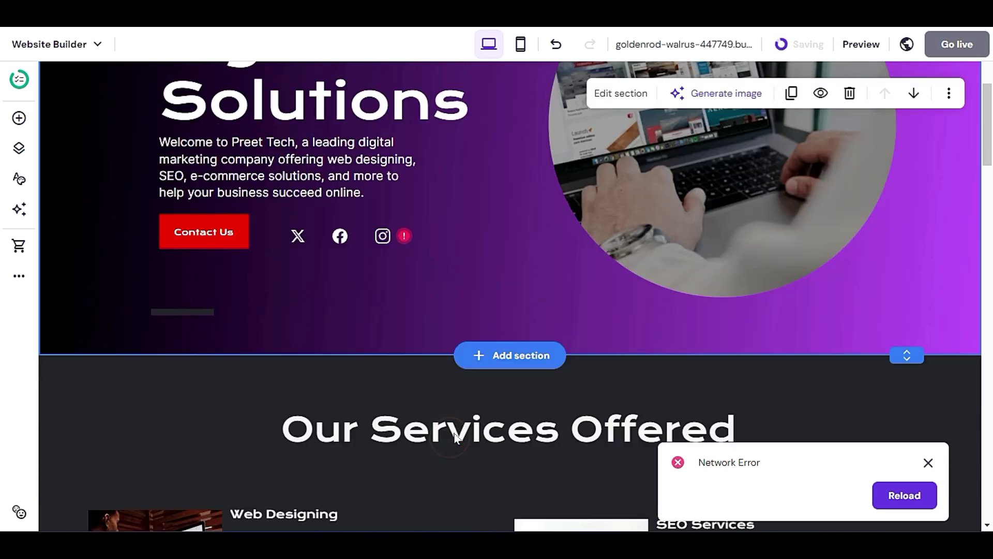
scroll(470, 361, "up", 1)
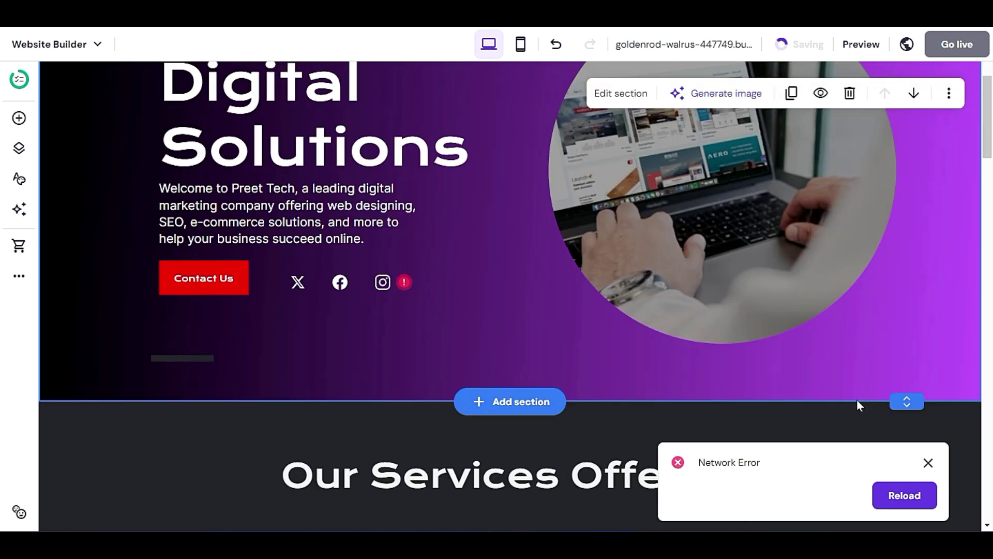
left_click_drag(910, 401, 904, 355)
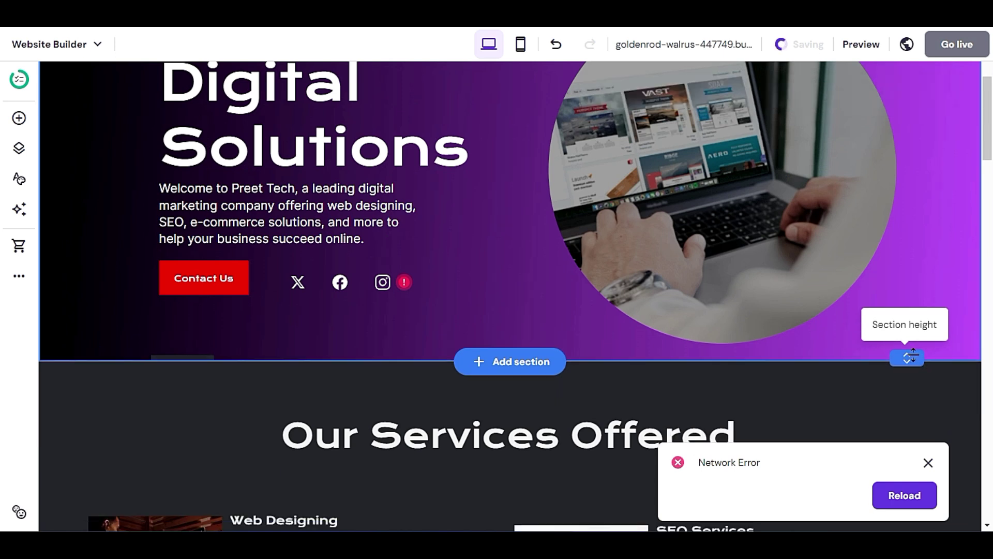
Move the "Welcome to" text, the "Digital Solutions" heading and the intro paragraph up, keeping them closely stacked
scroll(913, 377, "up", 3)
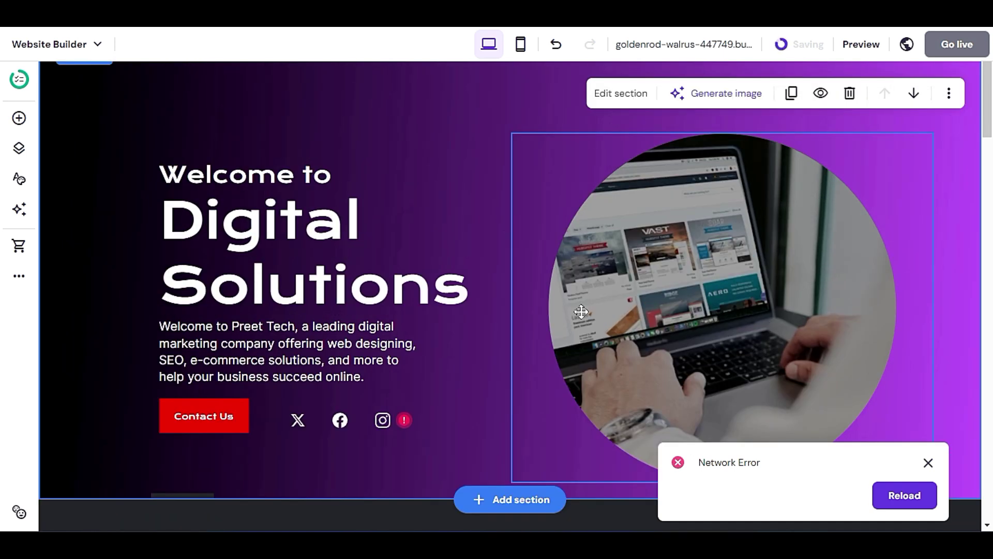
scroll(567, 324, "up", 2)
scroll(501, 301, "down", 1)
left_click_drag(299, 222, 302, 195)
mouse_move(302, 267)
left_mouse_down()
mouse_move(298, 243)
mouse_move(299, 251)
left_mouse_up()
left_click_drag(299, 380, 299, 362)
left_click(492, 415)
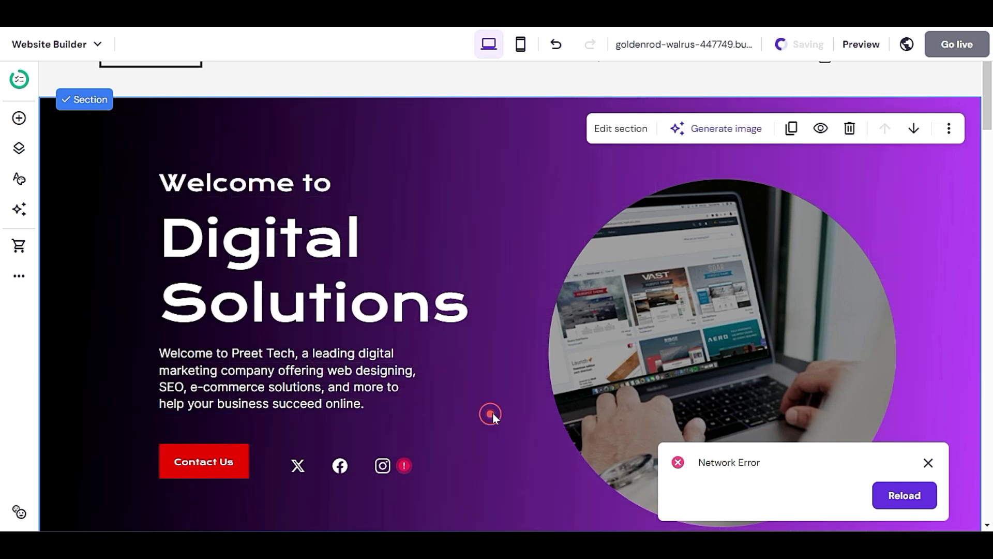
left_click_drag(244, 326, 257, 311)
left_click_drag(267, 381, 264, 368)
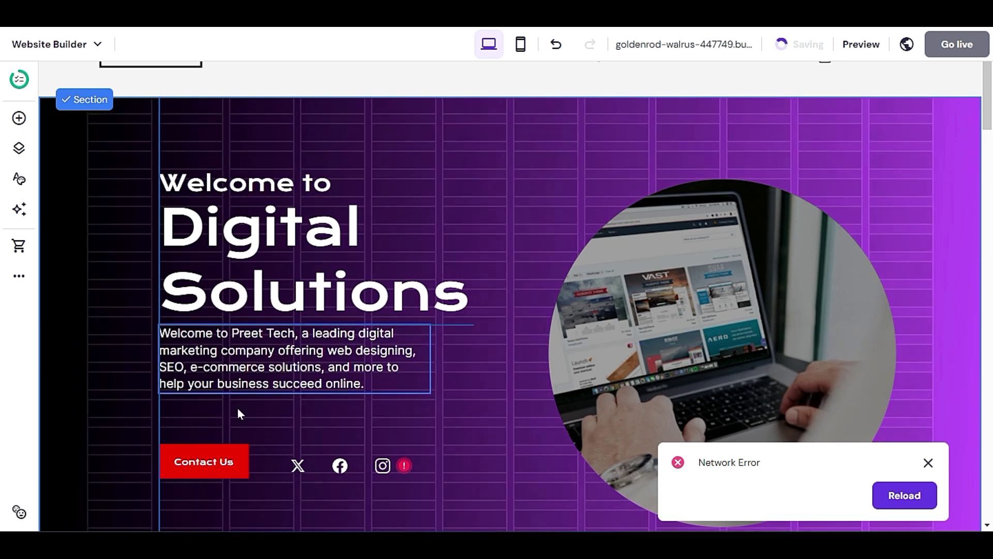
Move the Contact Us button and the social icons up so they sit just below the intro paragraph
left_click_drag(210, 448, 212, 423)
left_click_drag(293, 470, 304, 436)
left_click(440, 444)
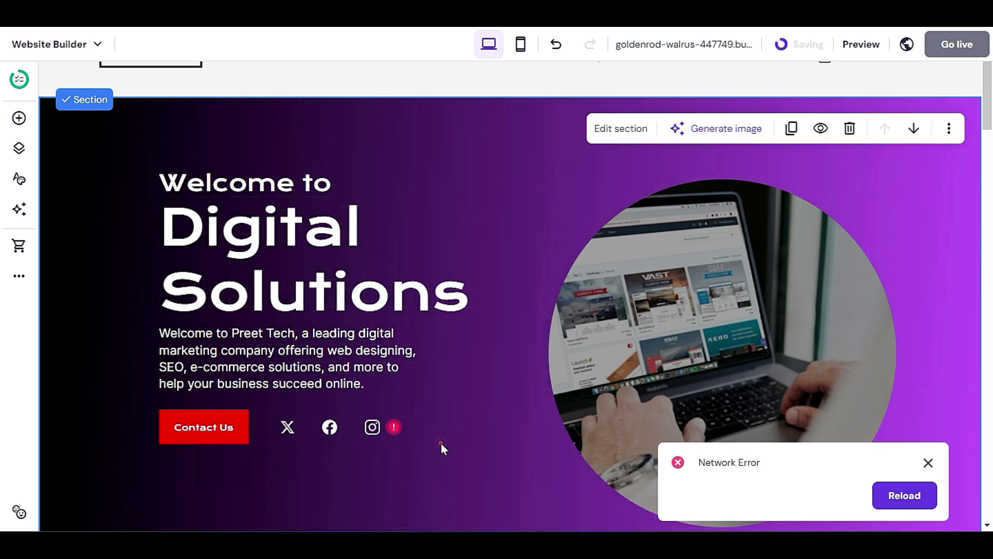
Shrink the hero's circular laptop image slightly and reposition it beside the hero text
scroll(443, 444, "down", 3)
scroll(447, 445, "up", 3)
left_click_drag(631, 399, 632, 384)
scroll(495, 411, "down", 3)
scroll(745, 336, "up", 3)
scroll(754, 352, "down", 3)
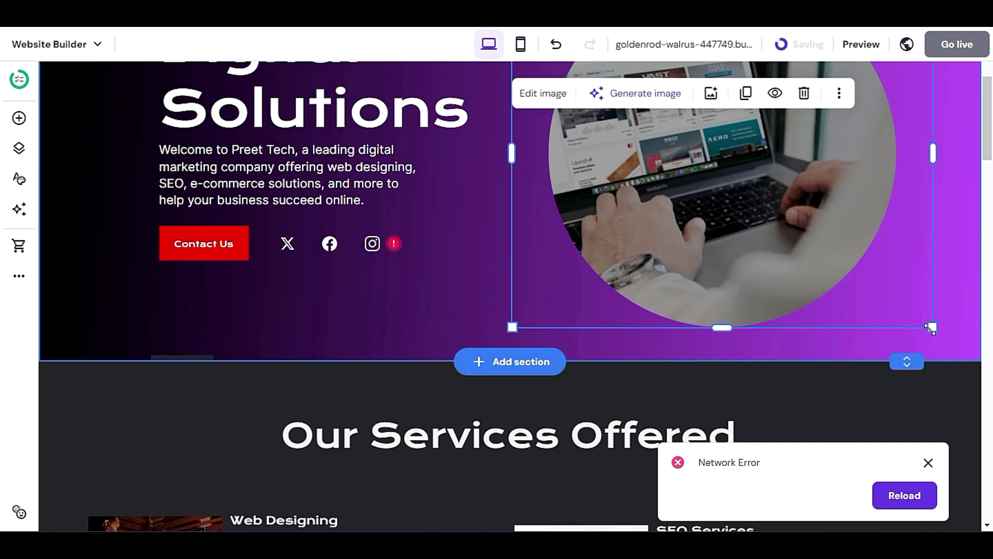
left_click_drag(931, 328, 867, 355)
scroll(866, 356, "up", 3)
left_click_drag(753, 322, 771, 321)
left_click(480, 404)
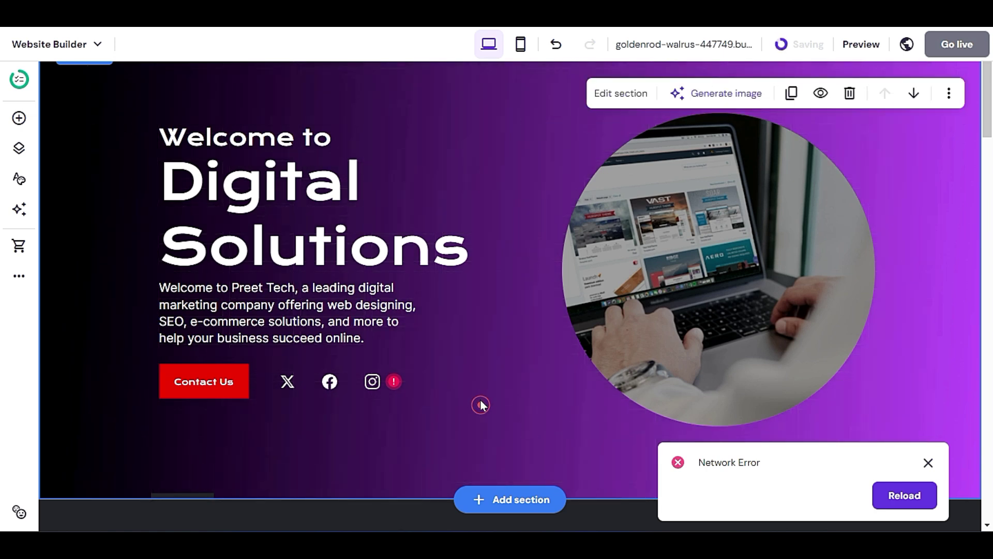
Give the "Our Services Offered" section the black-to-purple website gradient as its background
scroll(480, 385, "down", 4)
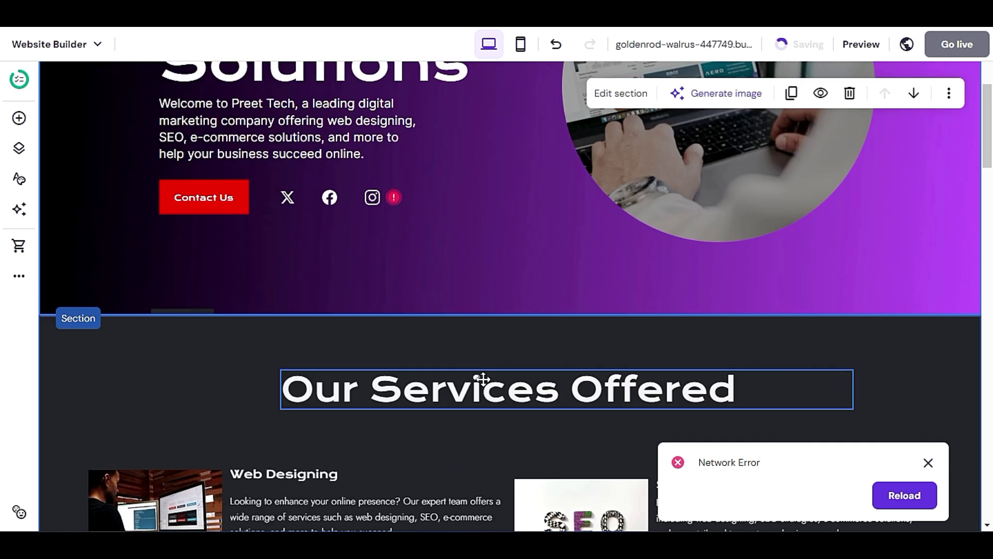
scroll(182, 398, "up", 1)
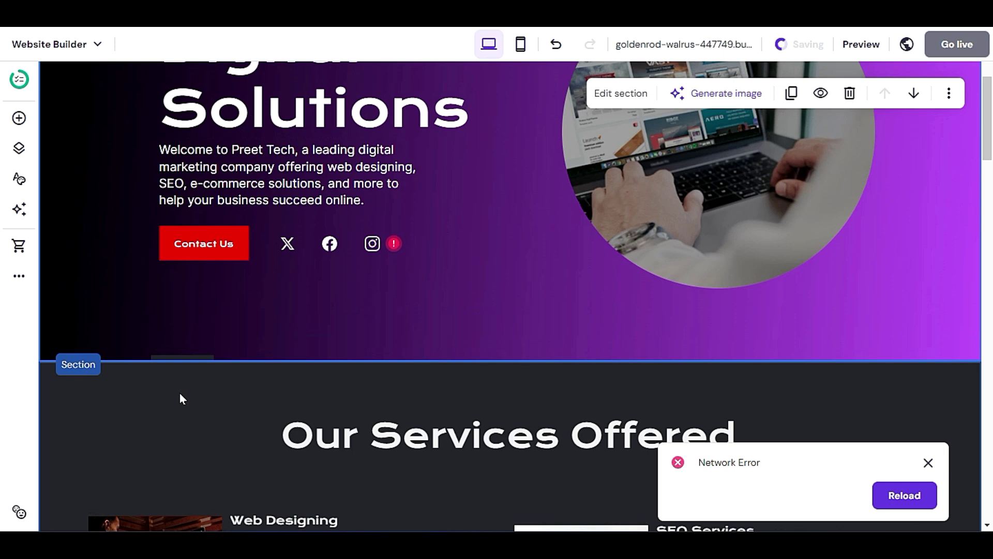
left_click(175, 392)
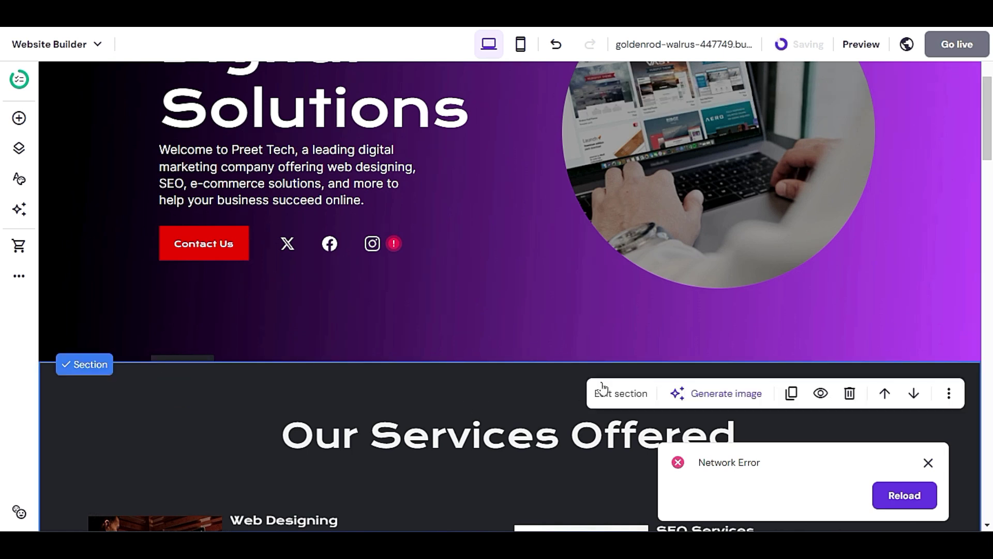
left_click(632, 389)
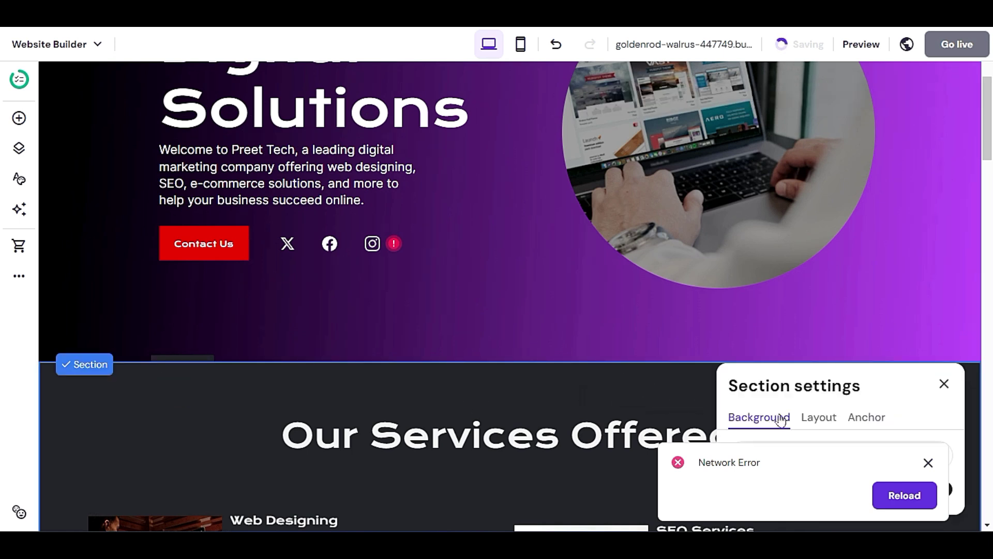
scroll(859, 444, "down", 2)
left_click(928, 461)
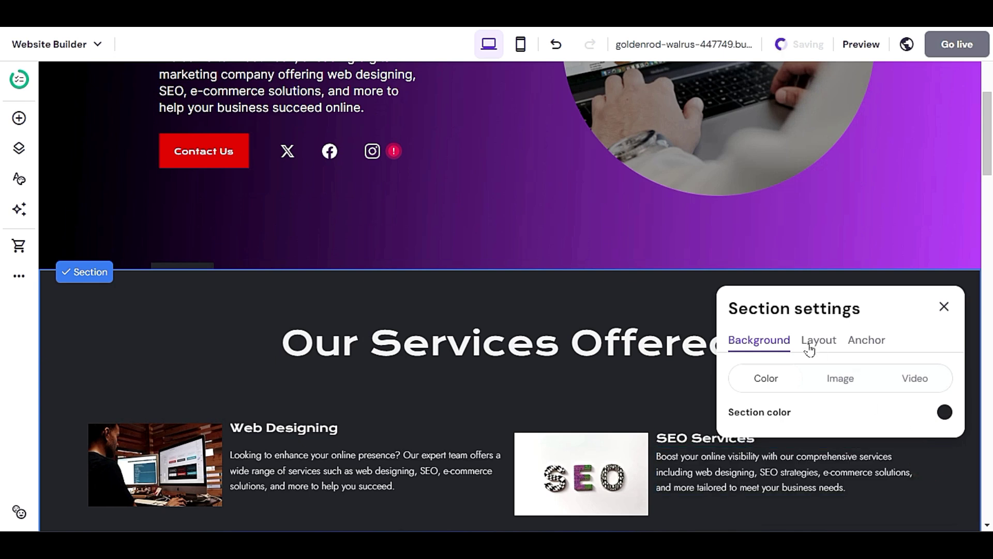
left_click(810, 341)
left_click(740, 297)
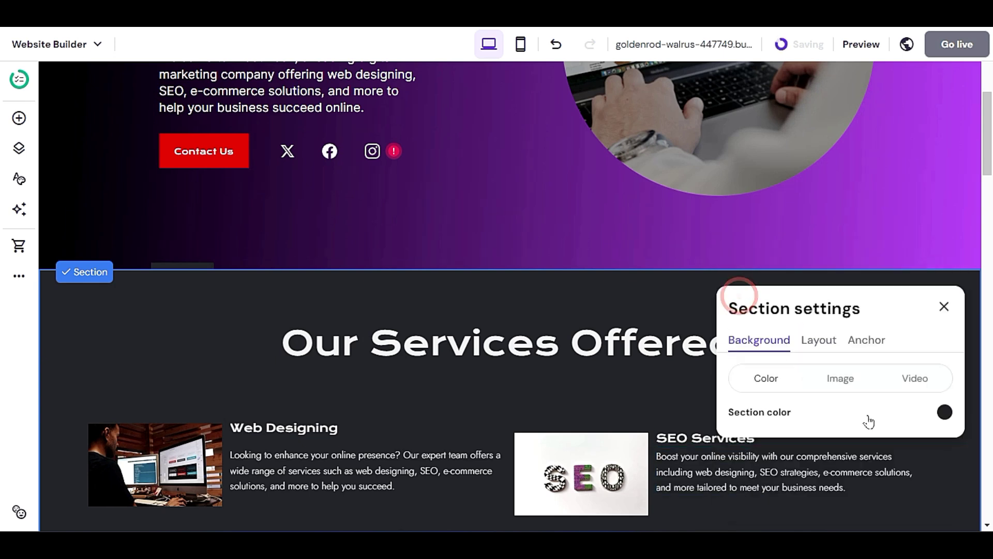
left_click(945, 412)
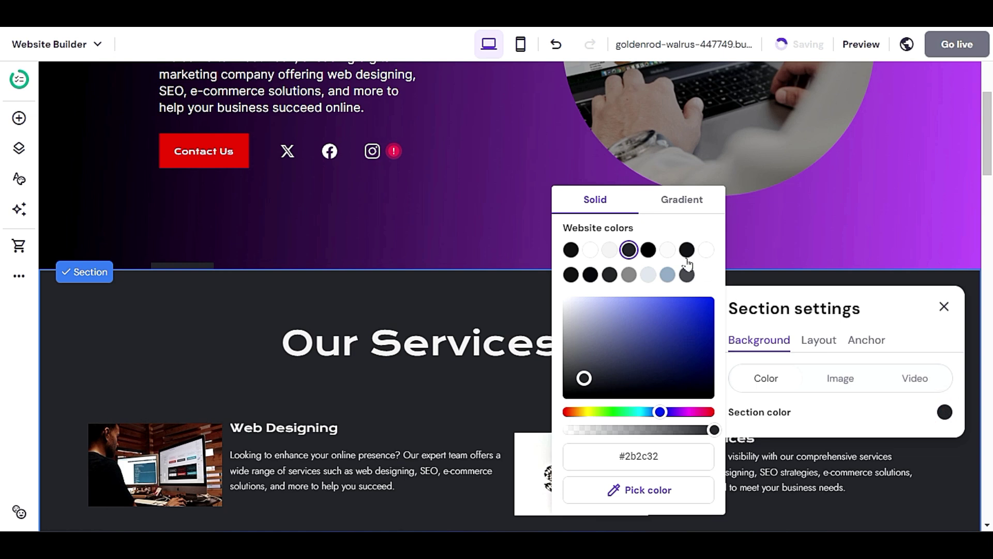
left_click(671, 204)
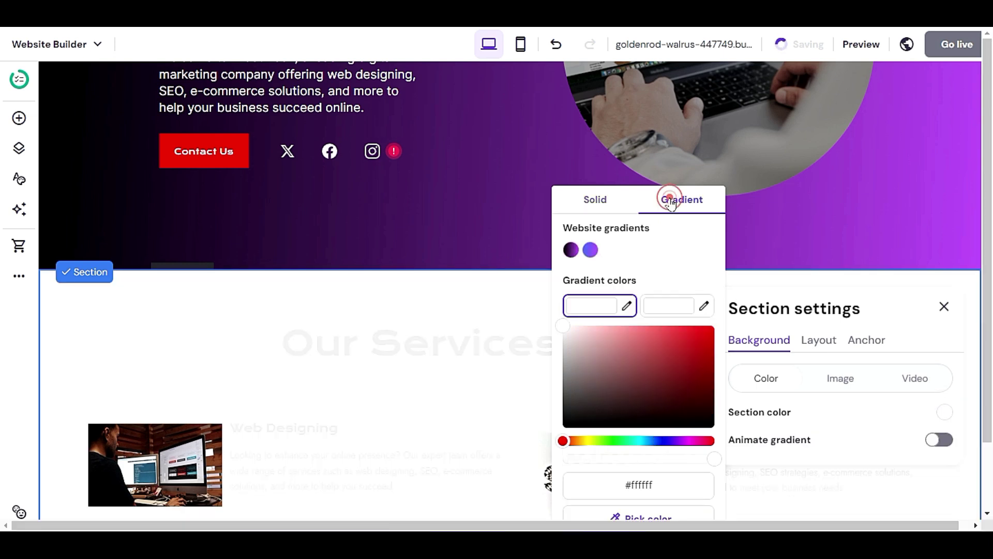
left_click(571, 251)
Review how the gradient backgrounds of the hero and "Our Services Offered" sections look together
scroll(373, 281, "up", 3)
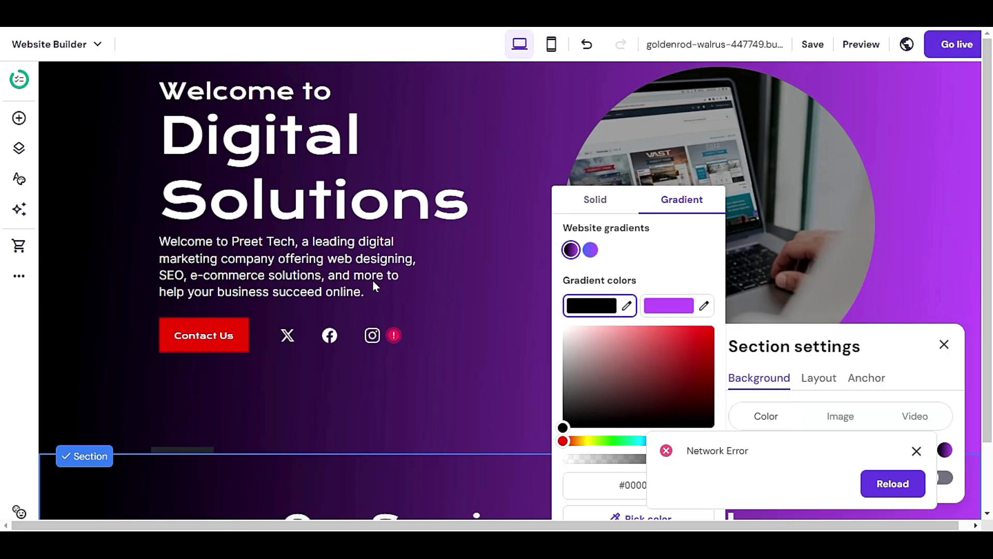
scroll(375, 287, "down", 4)
scroll(380, 291, "up", 6)
scroll(477, 258, "down", 3)
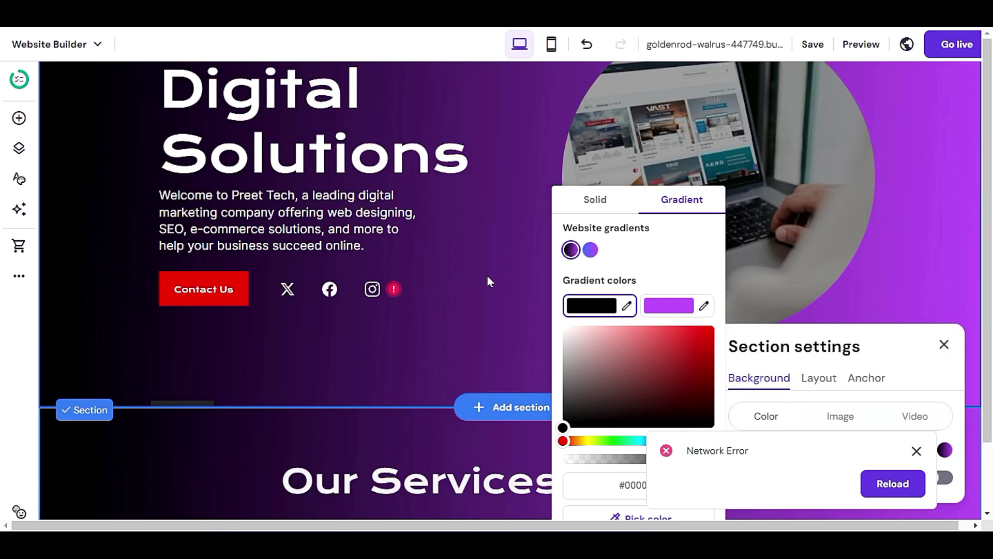
scroll(487, 277, "down", 4)
scroll(459, 289, "up", 3)
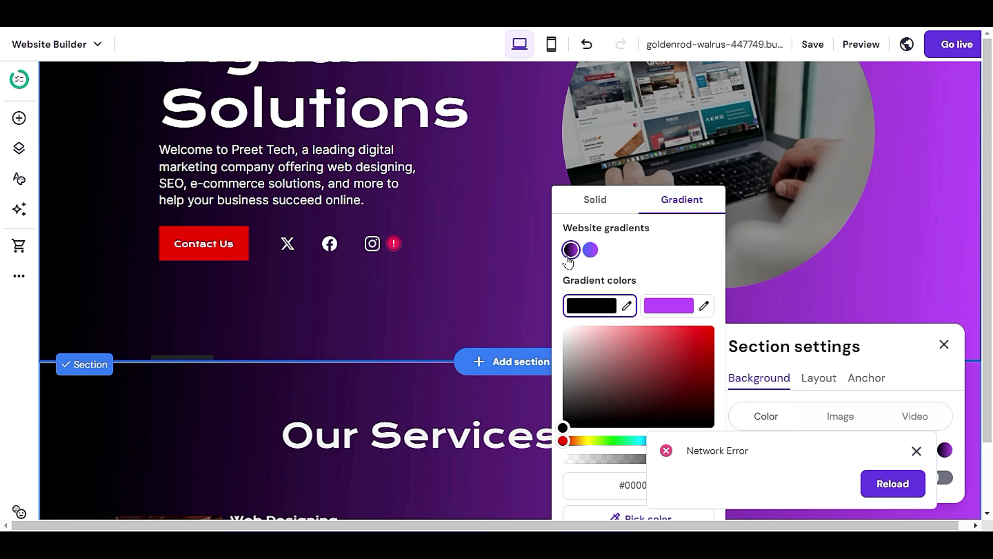
left_click(464, 306)
scroll(463, 305, "down", 3)
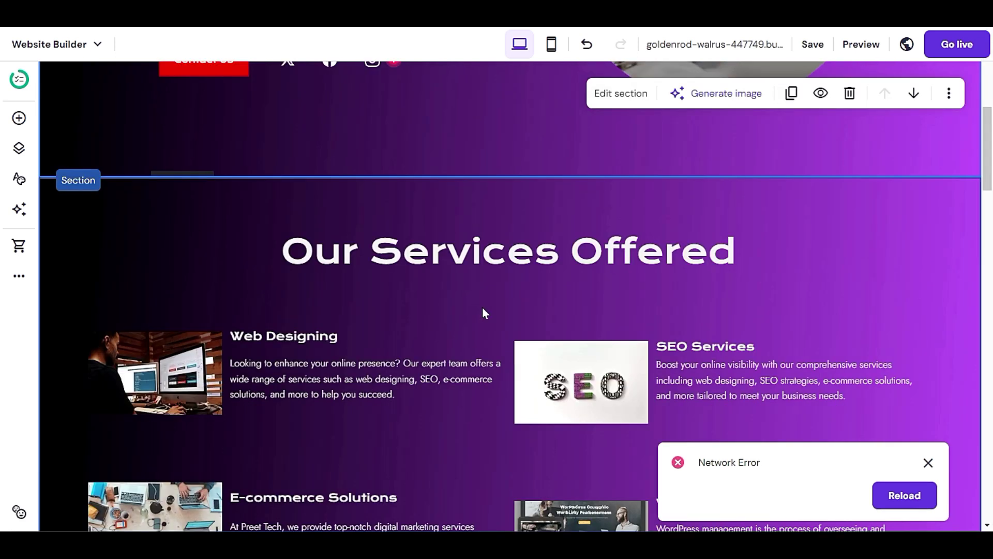
Save the current changes to the website
left_click(872, 43)
left_click(851, 46)
left_click(851, 50)
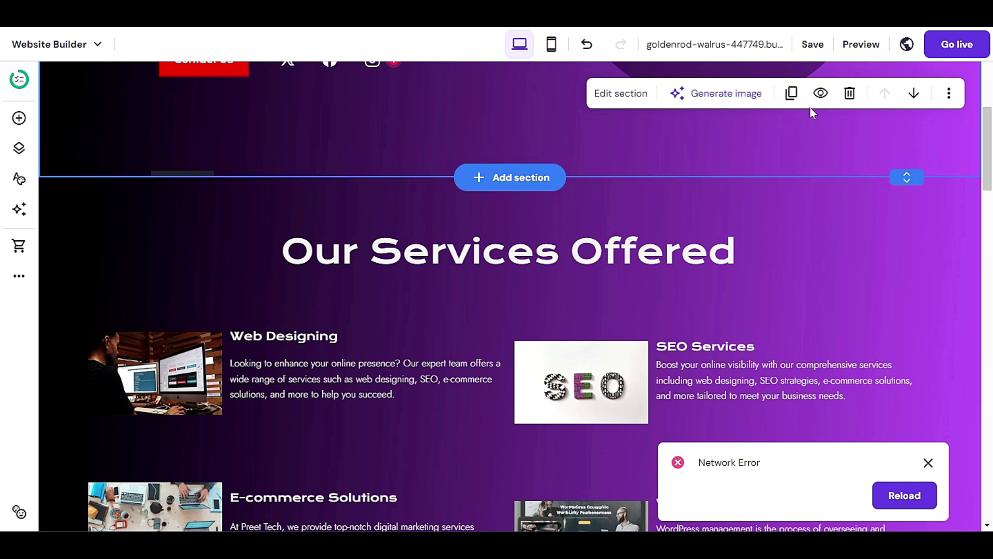
left_click(812, 44)
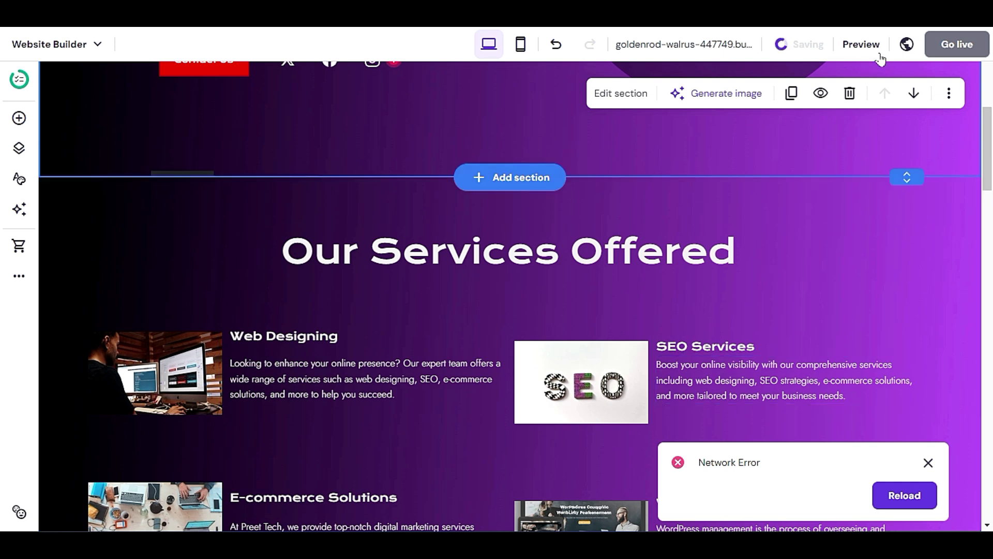
mouse_move(806, 48)
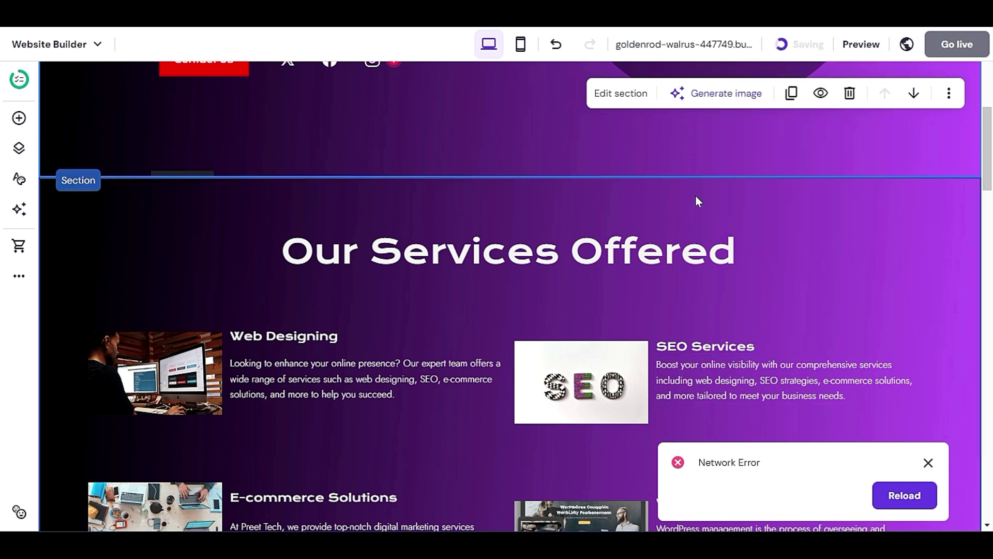
scroll(576, 154, "down", 4)
scroll(472, 463, "up", 1)
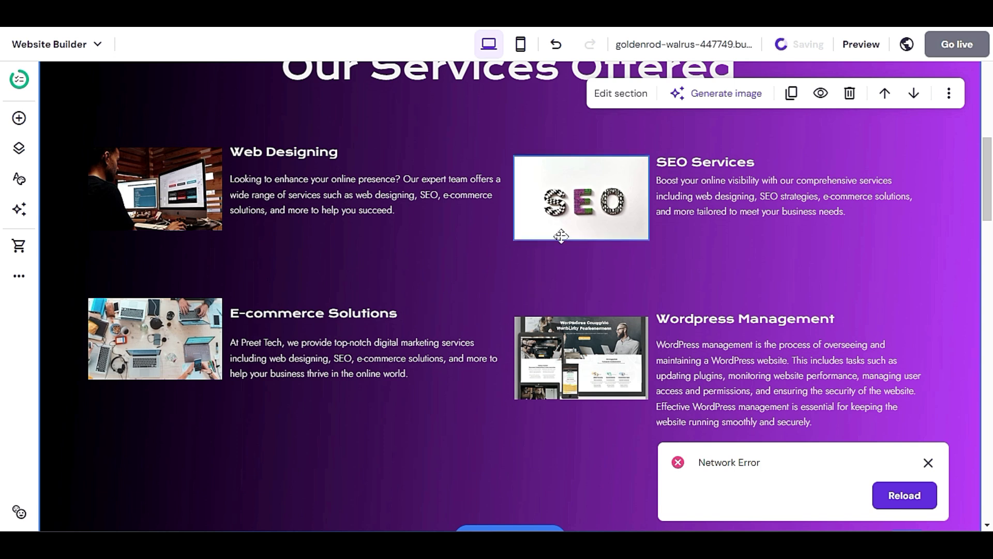
Select the site header above the hero section and open its layout settings
scroll(514, 372, "up", 10)
scroll(514, 373, "down", 2)
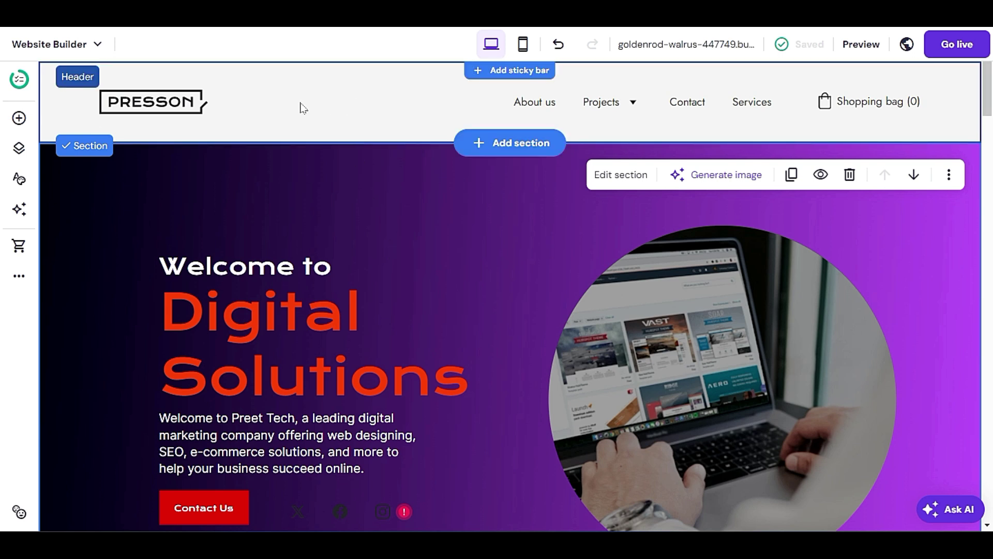
left_click(311, 120)
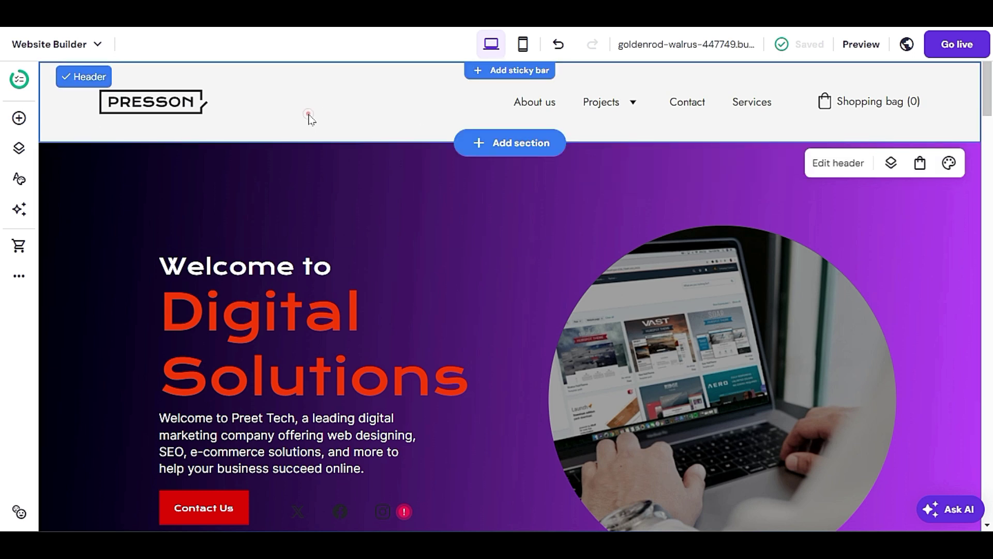
right_click(272, 93)
left_click(251, 87)
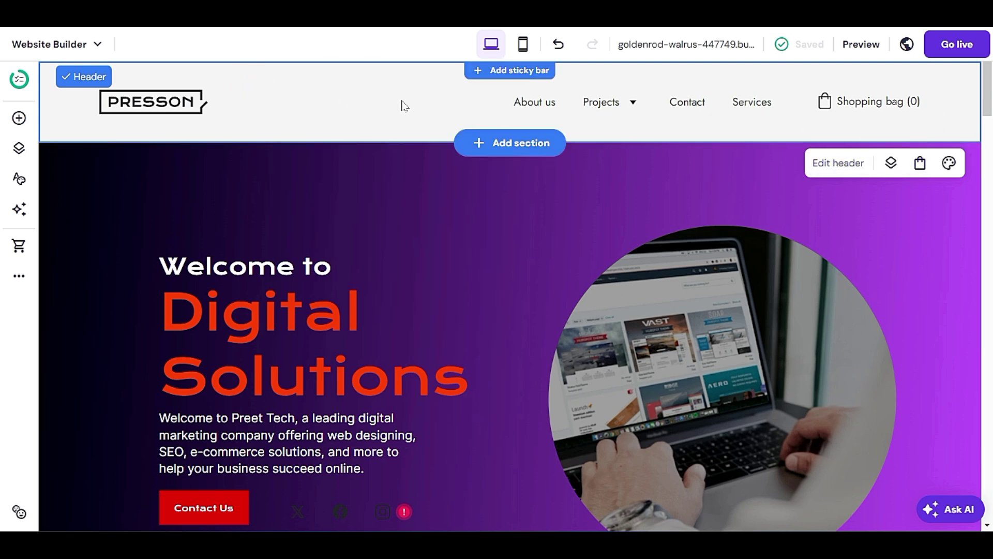
left_click(845, 165)
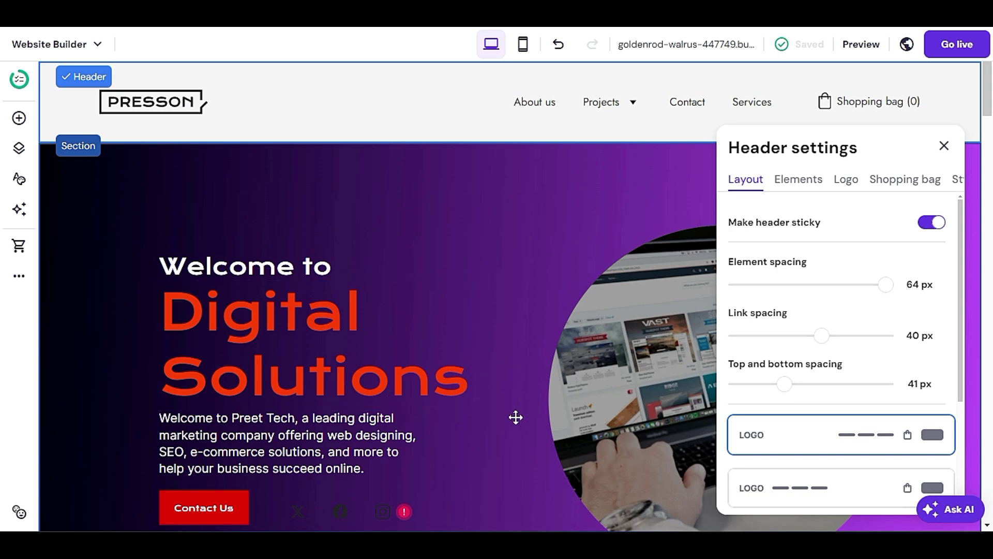
Examine how the header behaves with the sticky option on while moving through the homepage
scroll(516, 417, "down", 5)
scroll(517, 417, "down", 3)
scroll(517, 417, "up", 8)
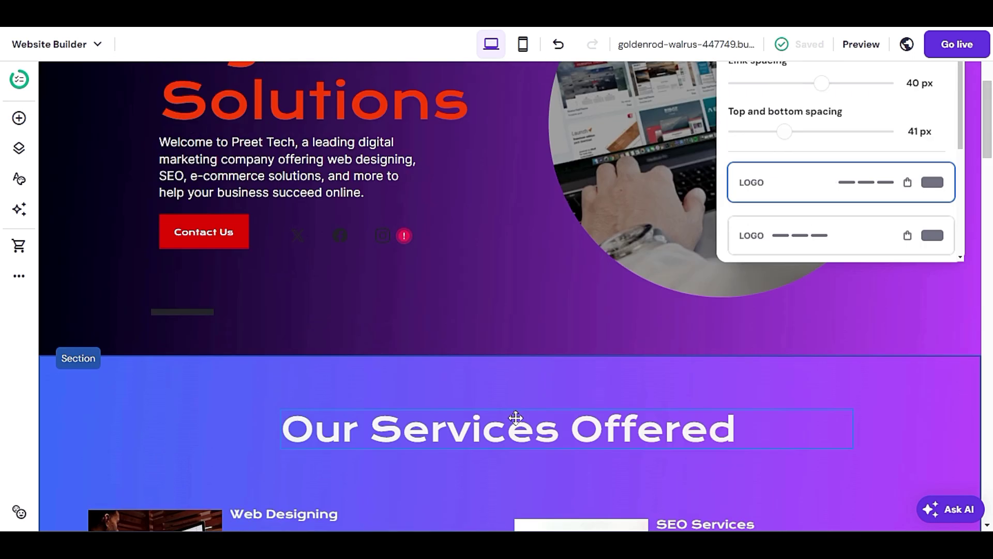
scroll(514, 417, "down", 8)
scroll(514, 417, "up", 8)
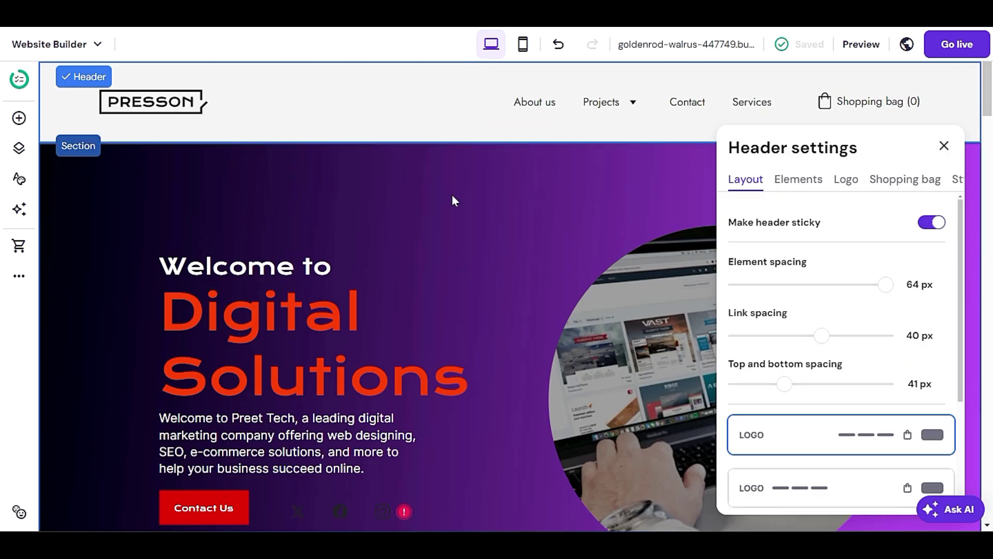
scroll(465, 242, "down", 4)
scroll(456, 240, "down", 7)
scroll(468, 305, "up", 11)
Turn off the sticky header option and set the header's element spacing to 62 px
left_click(931, 223)
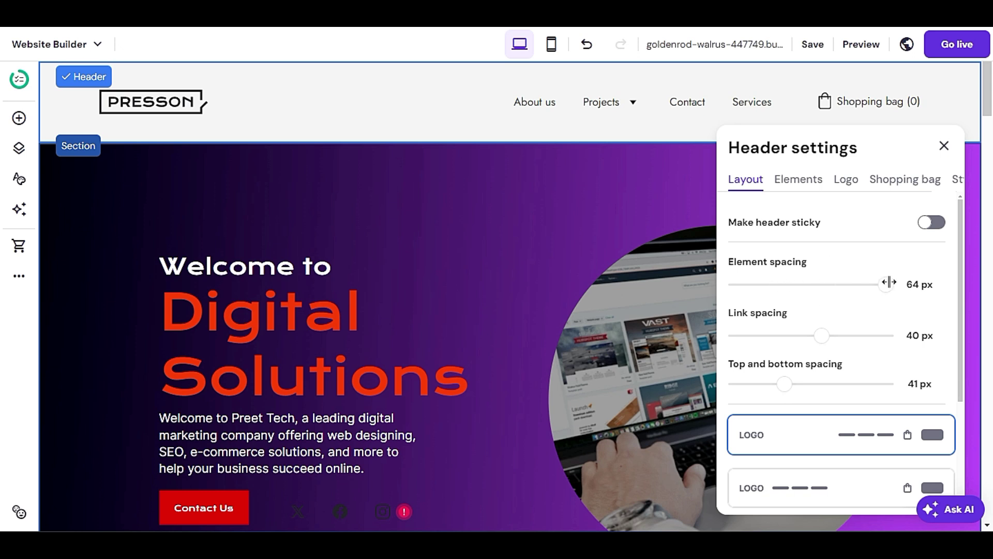
left_click_drag(888, 282, 817, 291)
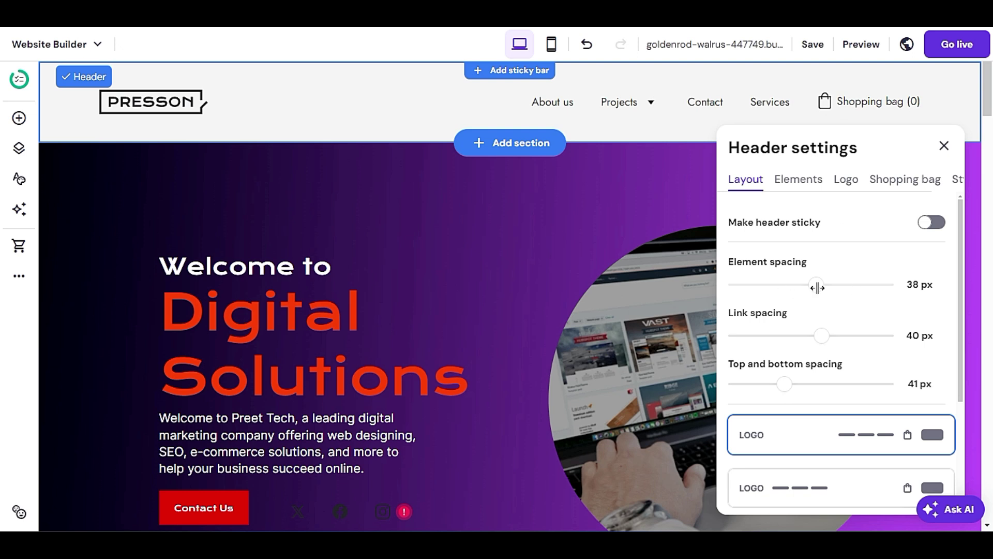
left_click_drag(811, 285, 880, 284)
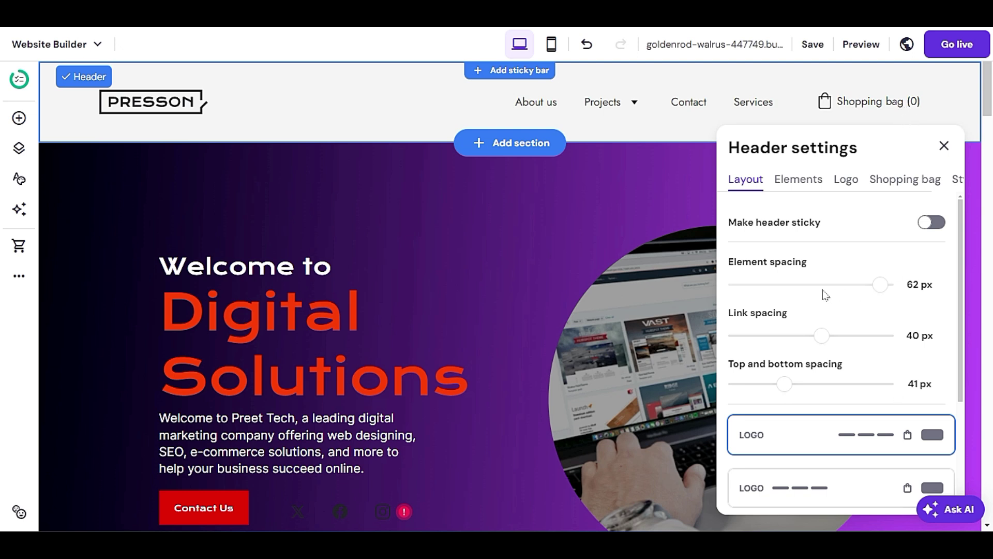
Try the header layout variants and choose the one with a left-aligned logo, centred navigation links and right-aligned shopping bag
scroll(826, 295, "down", 3)
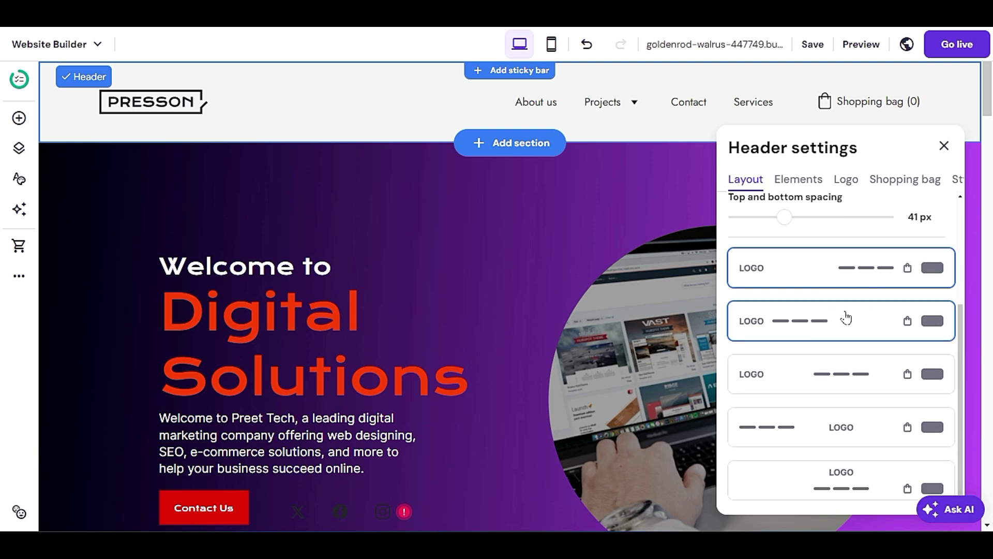
left_click(826, 379)
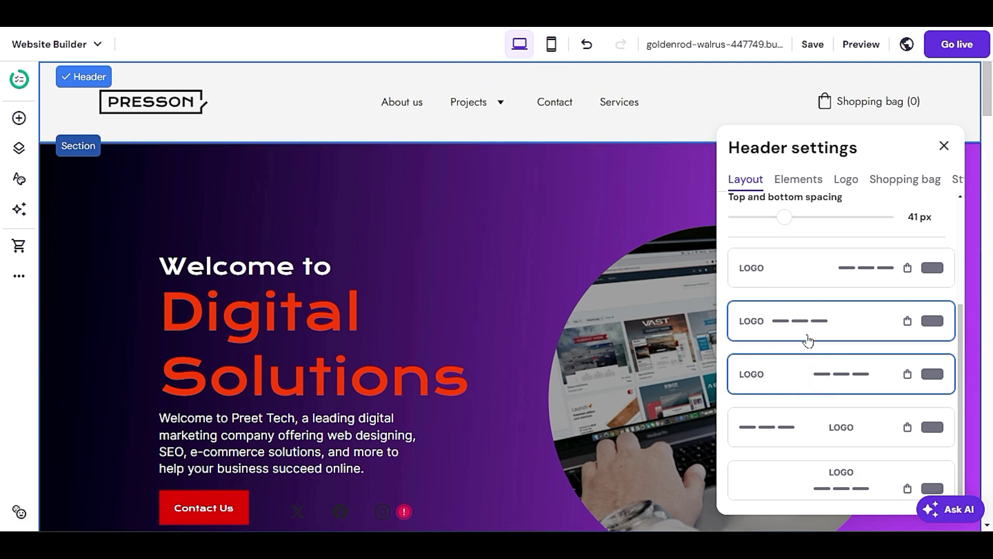
scroll(812, 357, "down", 2)
left_click(817, 360)
scroll(818, 405, "up", 3)
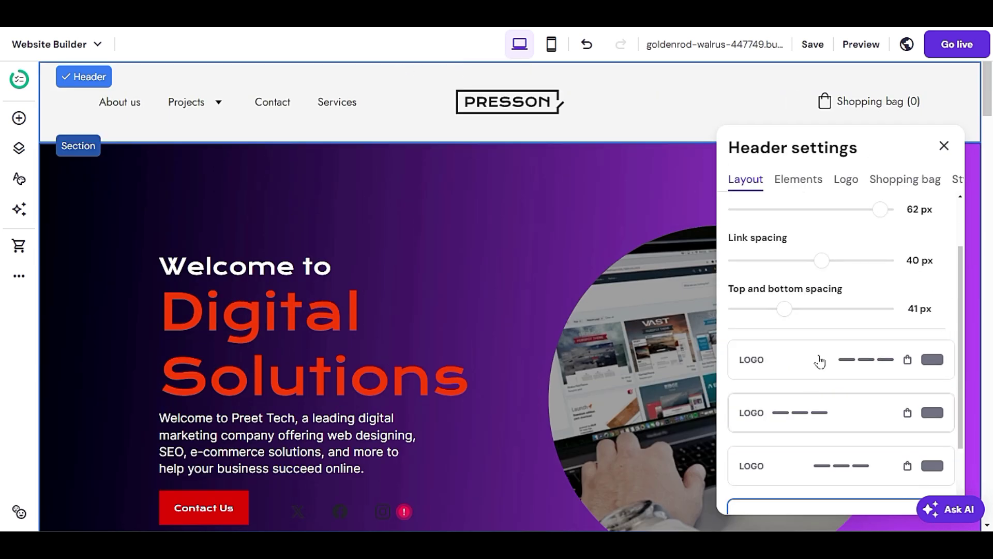
left_click(825, 464)
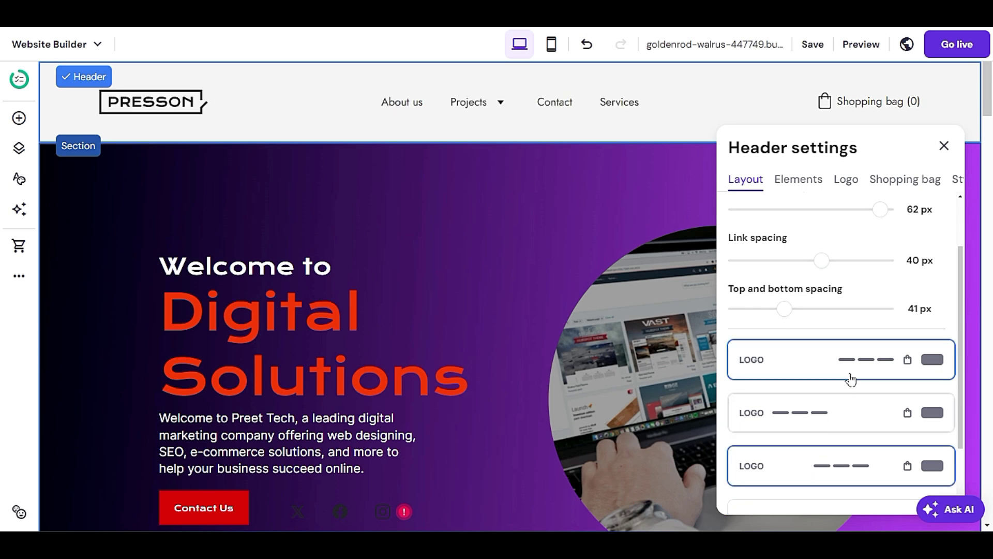
scroll(851, 379, "down", 2)
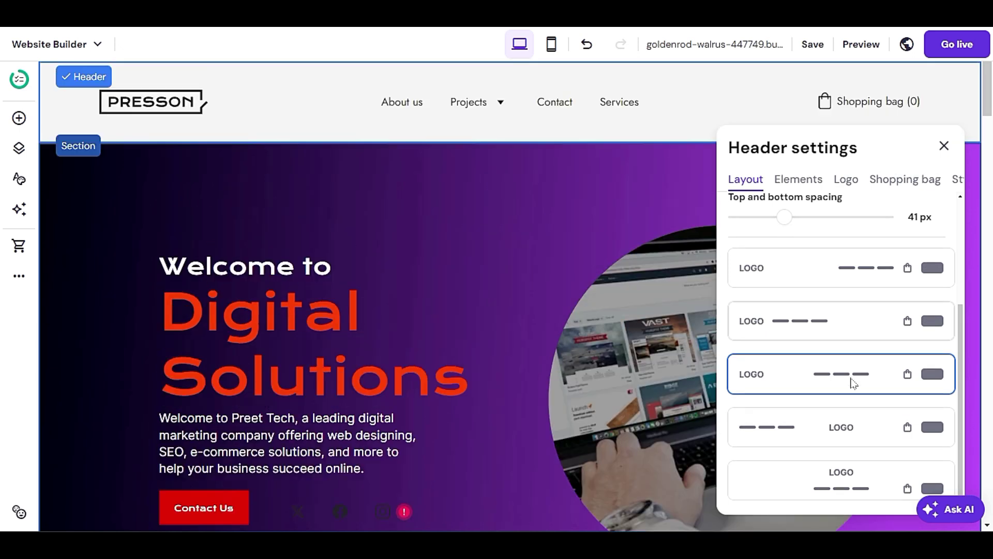
scroll(848, 290, "up", 4)
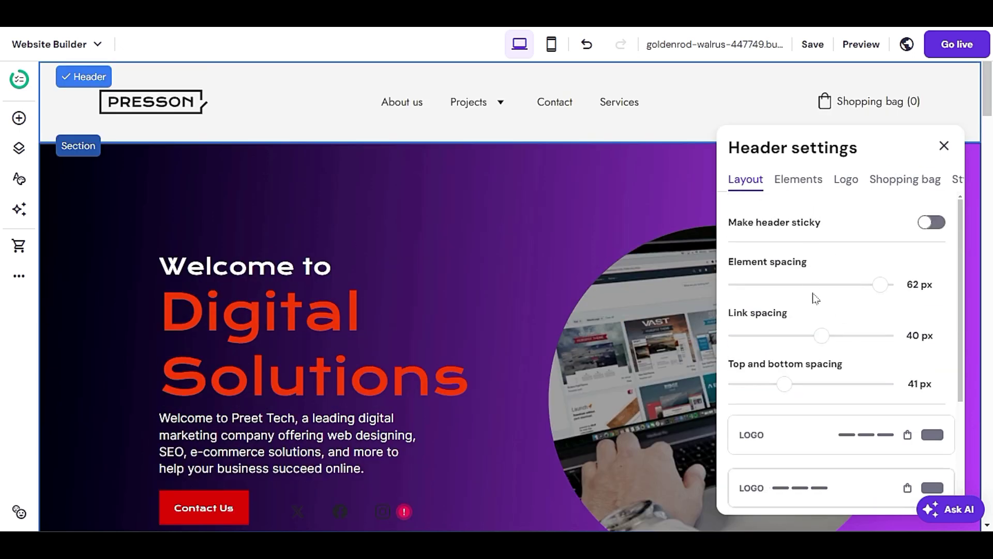
Show the social icons and the button in the header, and hide the shopping cart
left_click(803, 180)
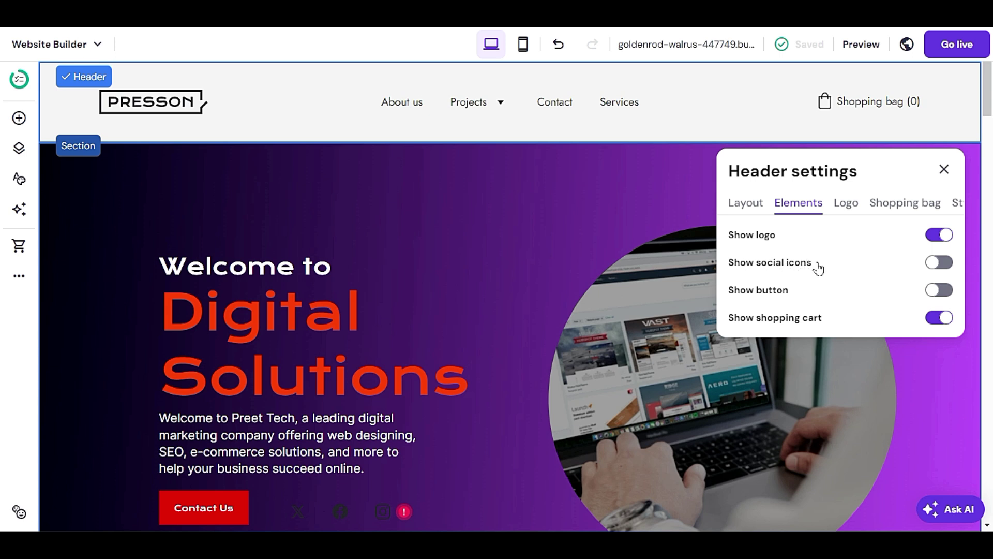
left_click(939, 262)
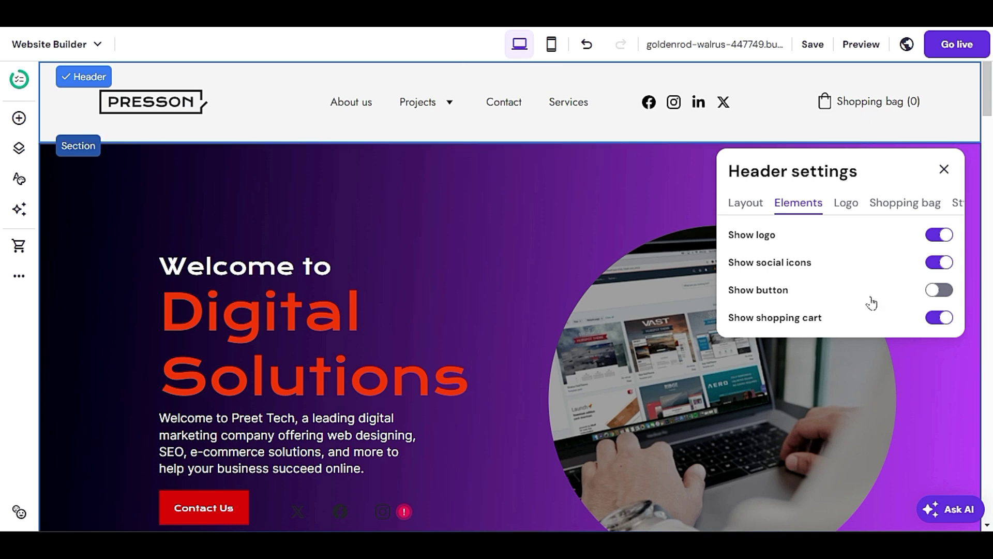
left_click(931, 319)
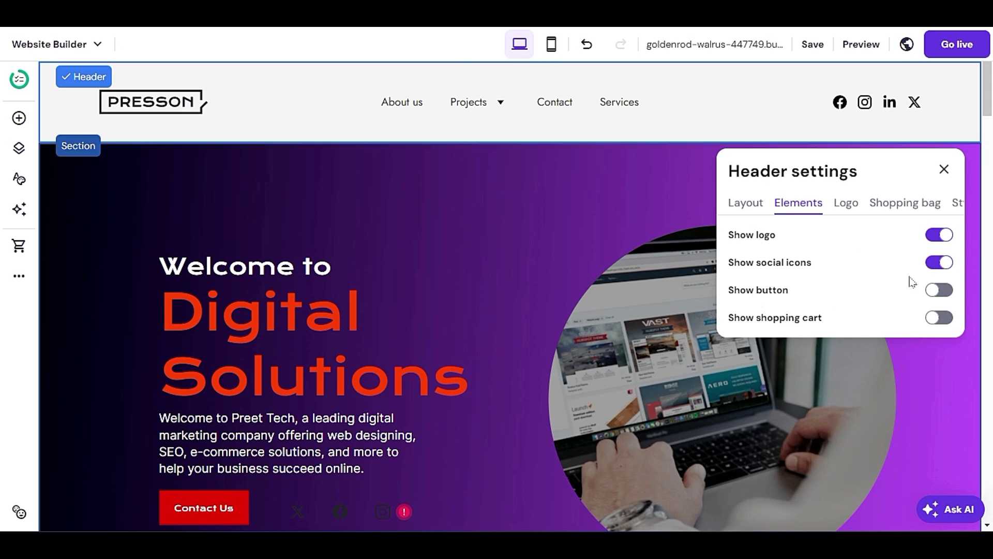
left_click(939, 290)
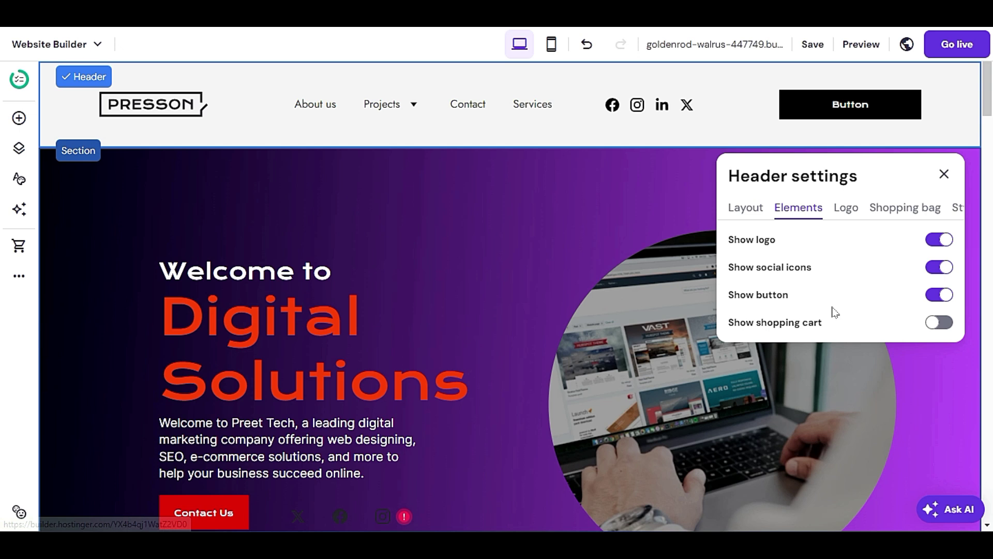
Open the media library for replacing the header's logo image and start a file upload
left_click(845, 209)
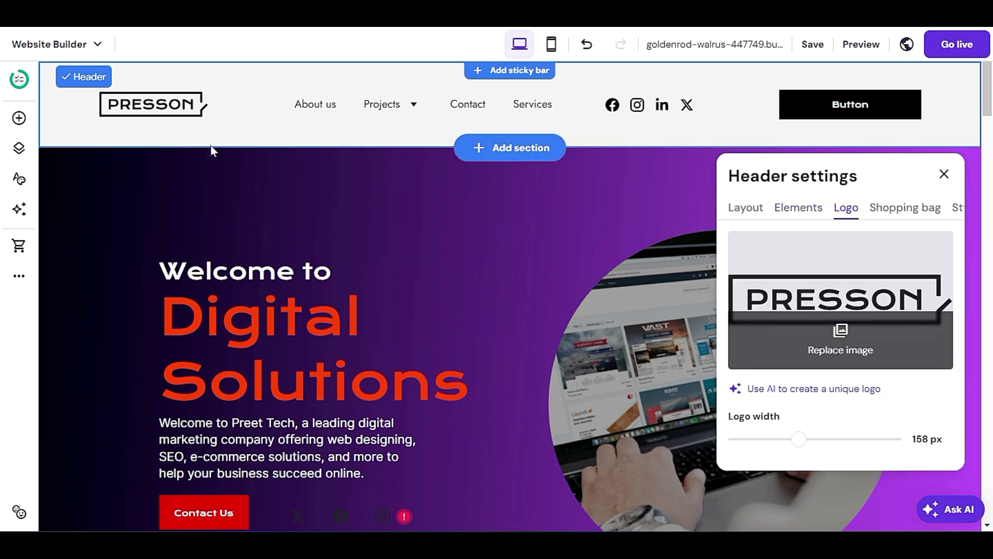
left_click(845, 354)
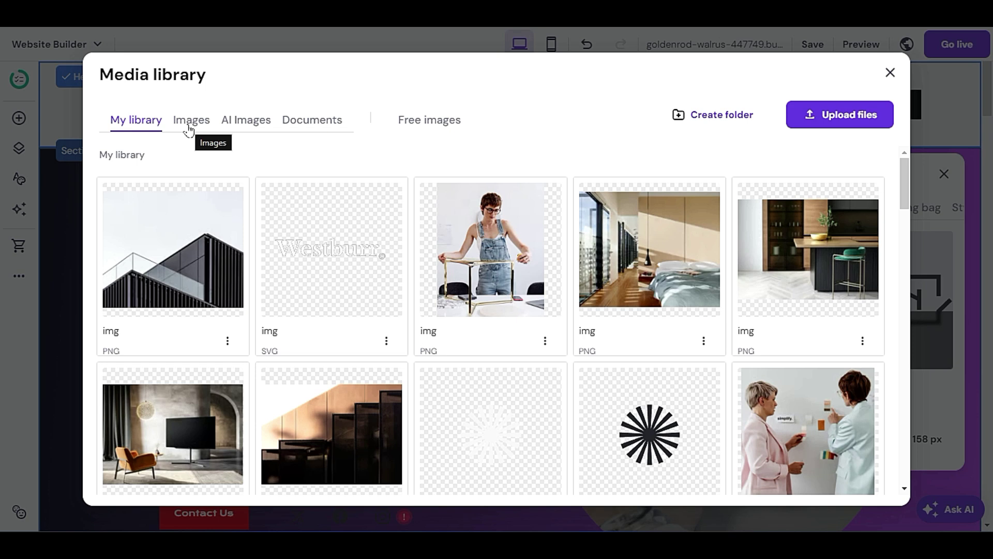
left_click(854, 113)
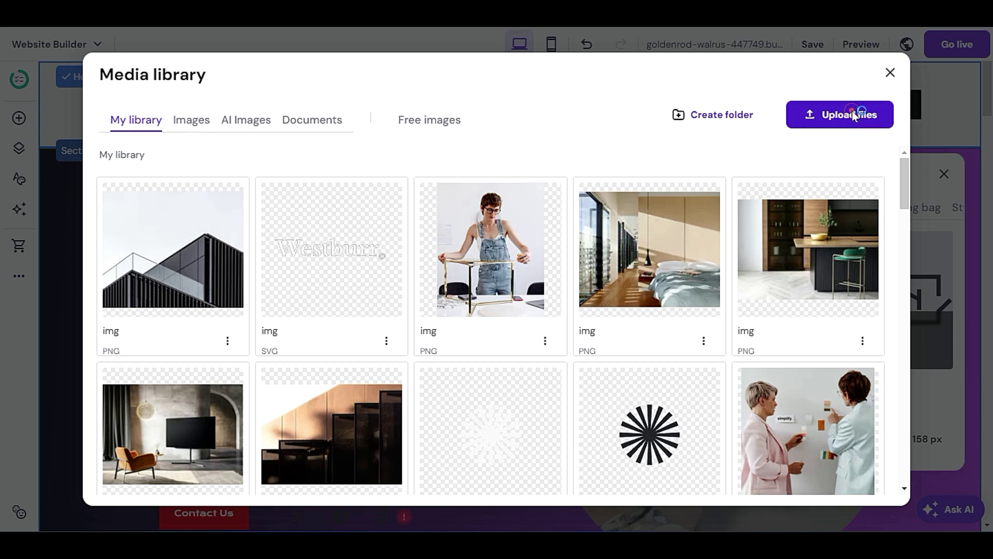
Look through the computer's desktop, downloads, picture folders and the D: drive for the logo file
scroll(440, 272, "down", 8)
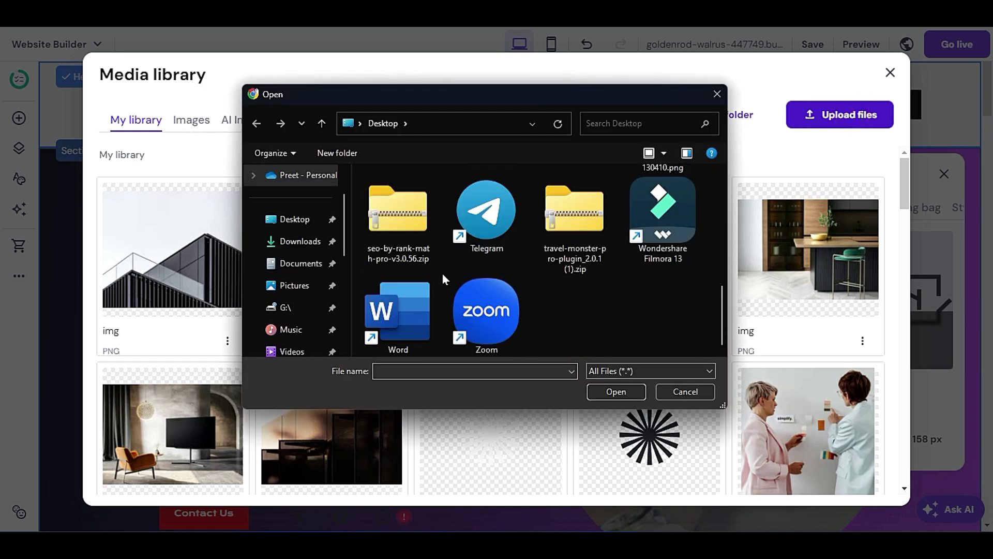
scroll(447, 279, "up", 5)
scroll(448, 281, "down", 3)
scroll(451, 282, "up", 2)
scroll(451, 284, "up", 2)
left_click(299, 241)
left_click(306, 223)
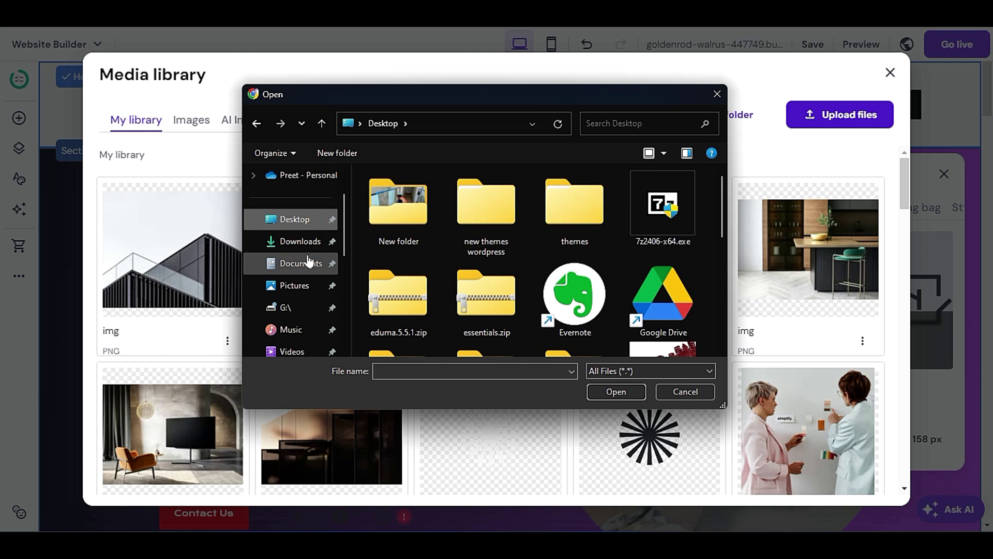
left_click(308, 261)
left_click(306, 241)
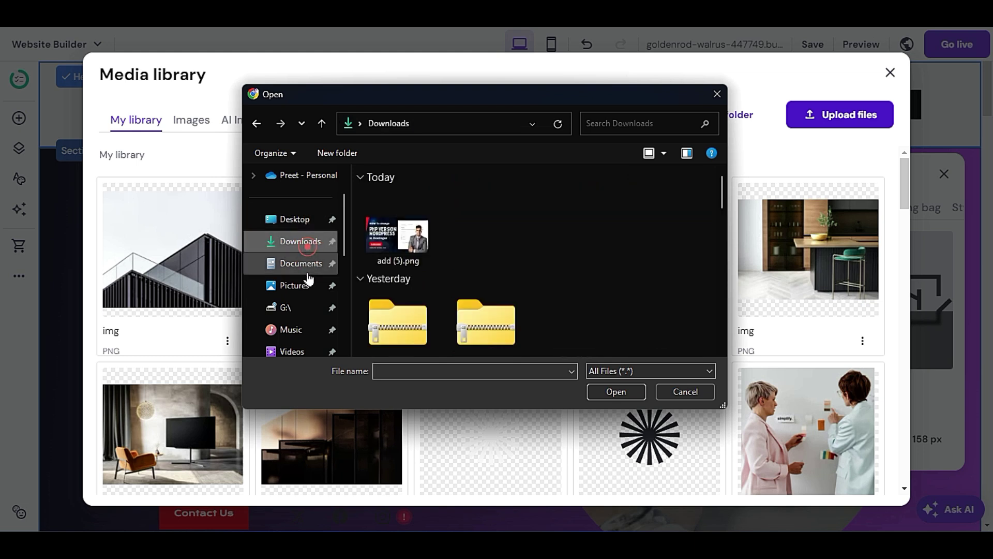
scroll(306, 286, "down", 3)
left_click(312, 274)
scroll(312, 274, "up", 3)
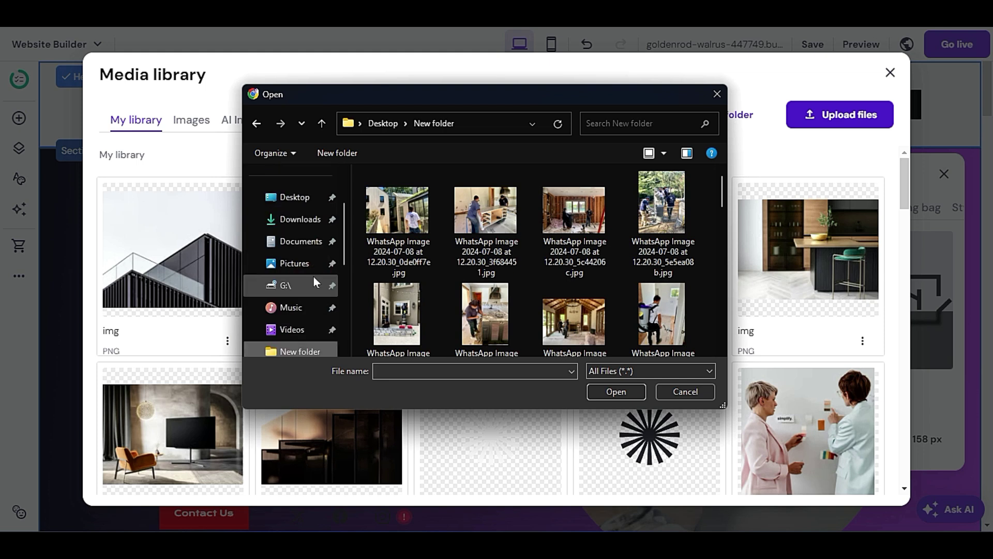
left_click(307, 241)
left_click(307, 220)
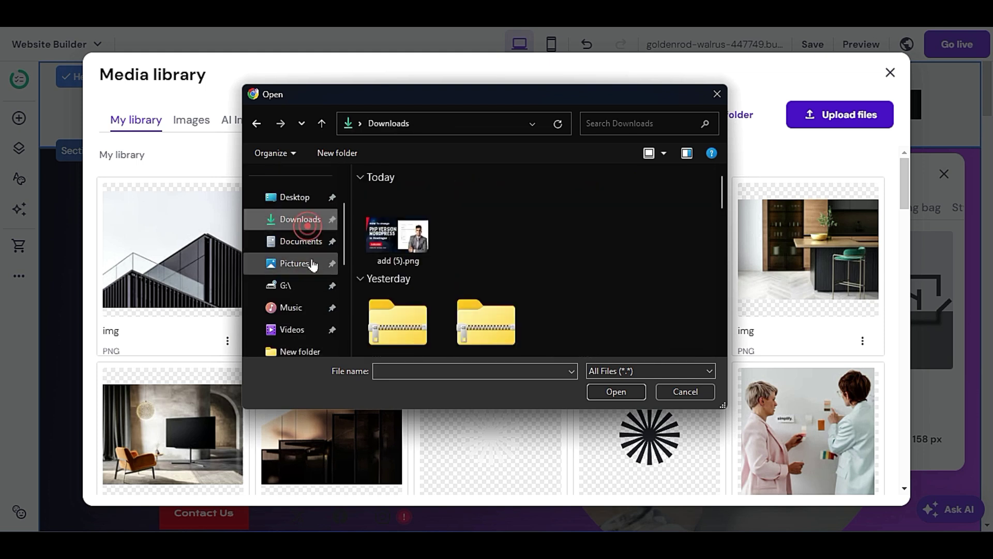
left_click(294, 241)
left_click(293, 196)
scroll(399, 252, "down", 5)
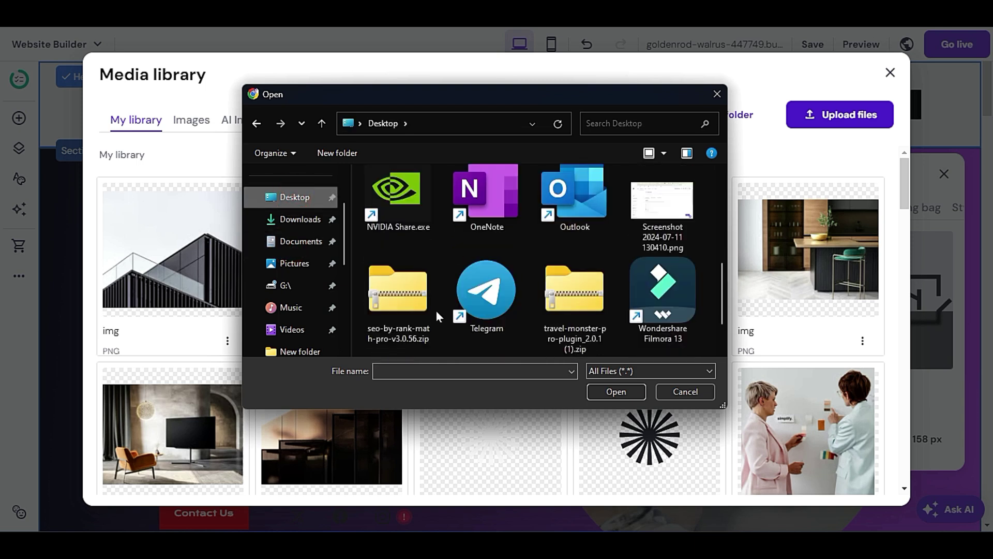
scroll(436, 310, "down", 2)
scroll(321, 295, "down", 2)
scroll(317, 302, "down", 2)
left_click(312, 285)
scroll(592, 321, "down", 15)
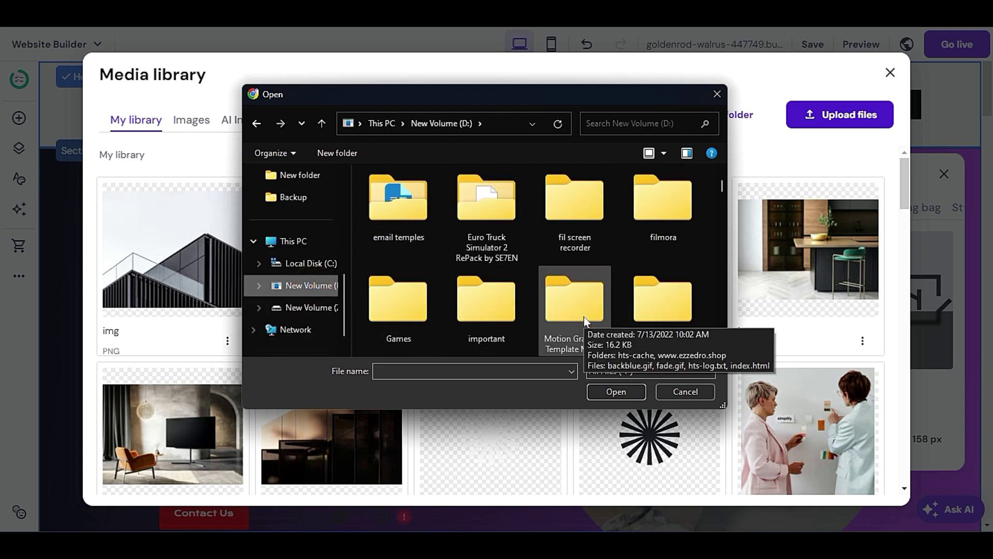
scroll(318, 217, "up", 3)
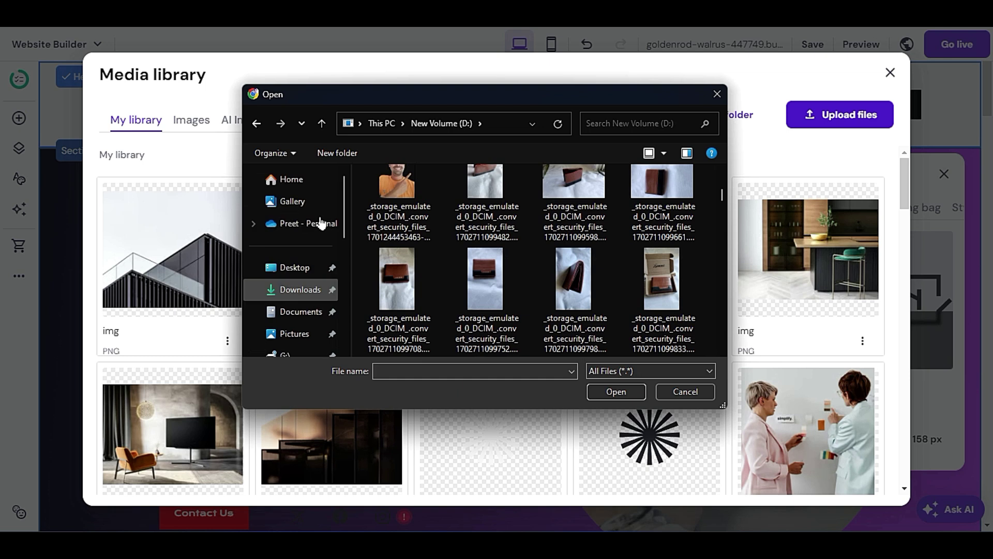
Upload the round dark logo with the red-and-white initials from the Downloads folder and use it as the header logo
left_click(314, 290)
scroll(454, 292, "down", 6)
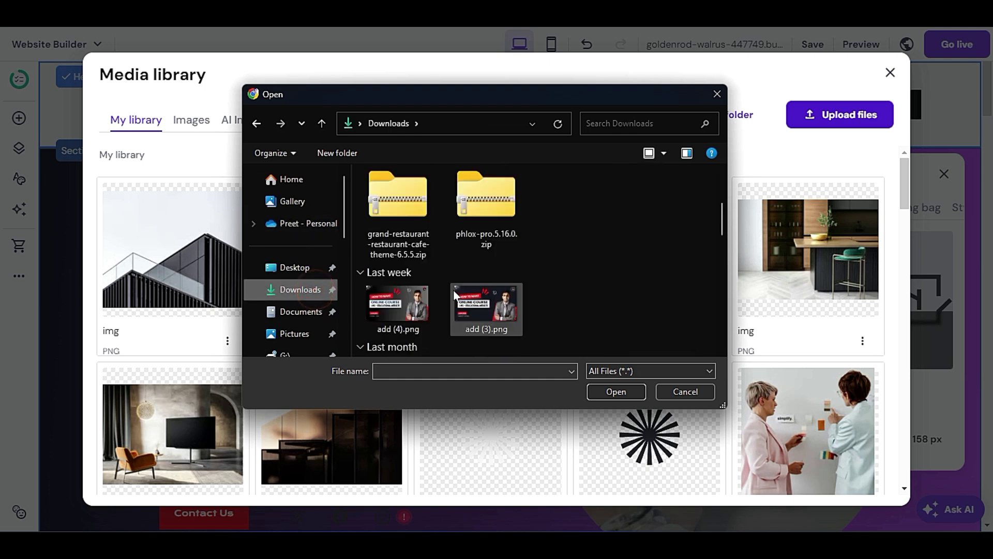
scroll(413, 299, "up", 3)
scroll(418, 303, "down", 10)
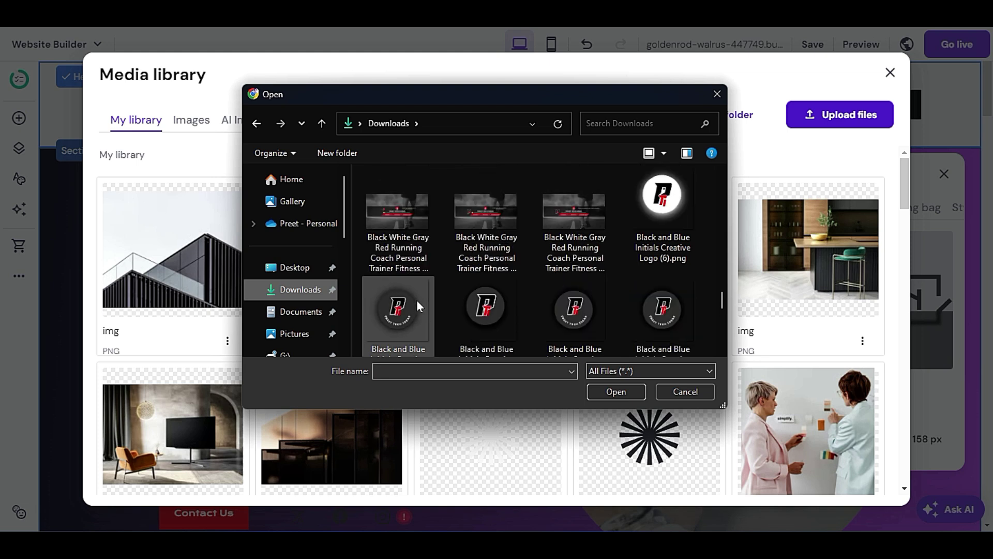
double_click(588, 330)
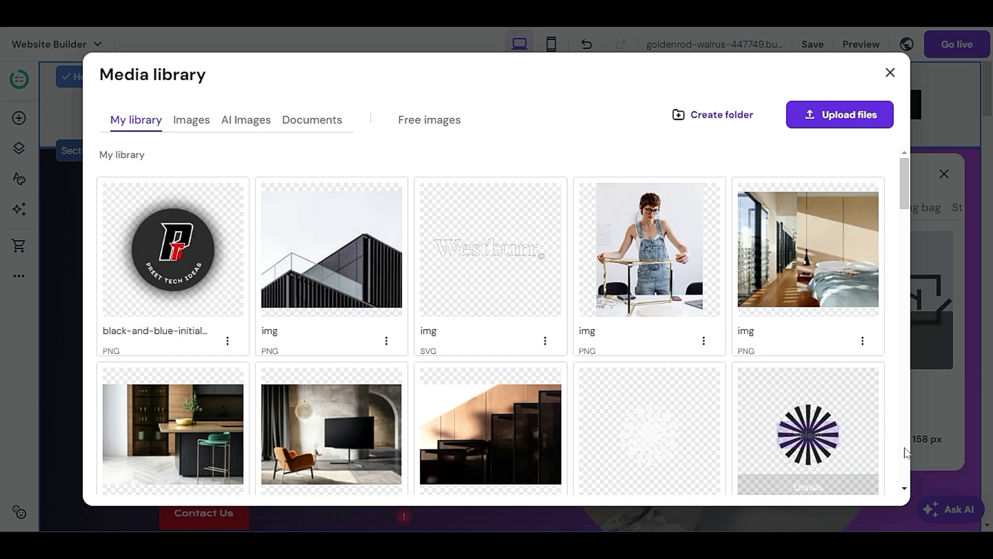
left_click(176, 257)
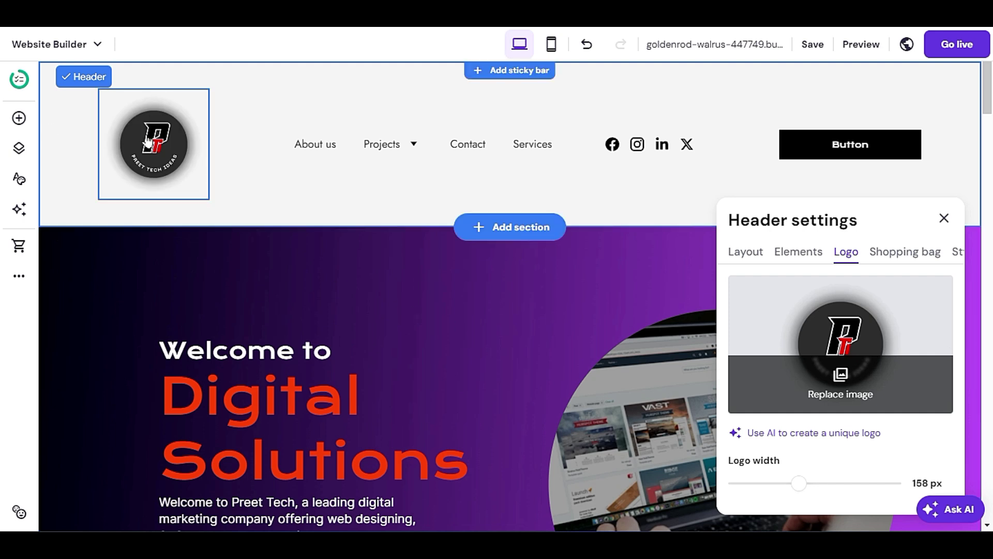
Set the header logo's width to 63 px and check the result on the page
left_click(944, 220)
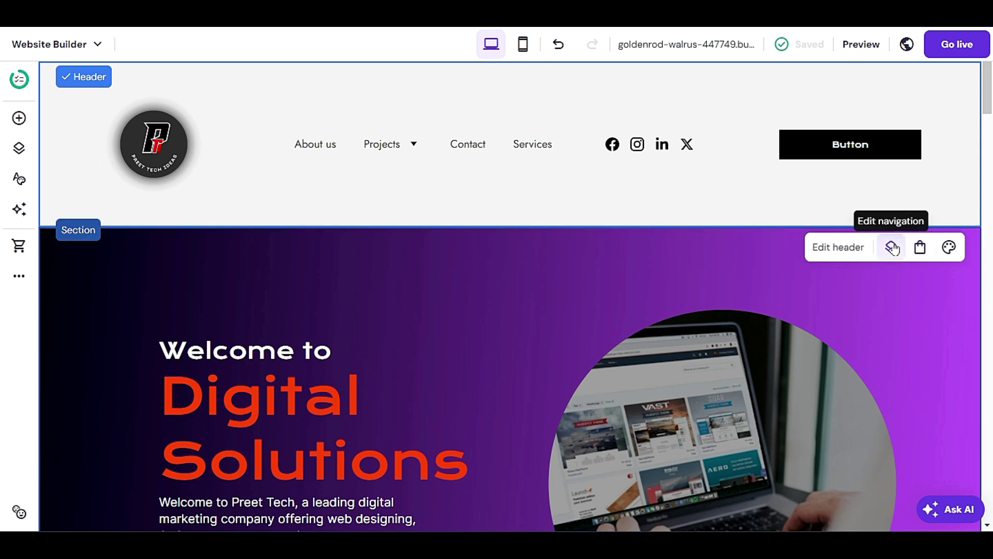
left_click(950, 248)
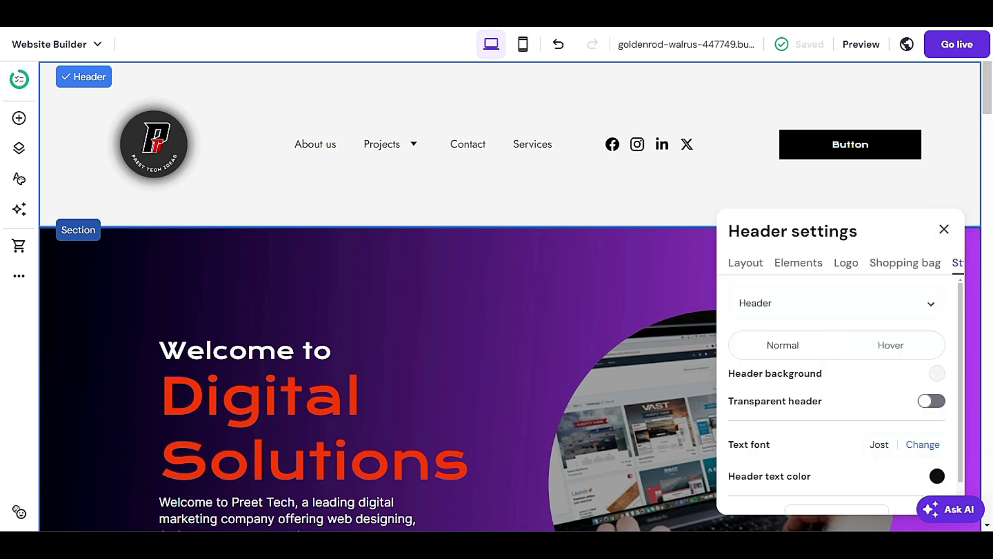
scroll(830, 359, "down", 1)
scroll(830, 364, "up", 1)
left_click(948, 264)
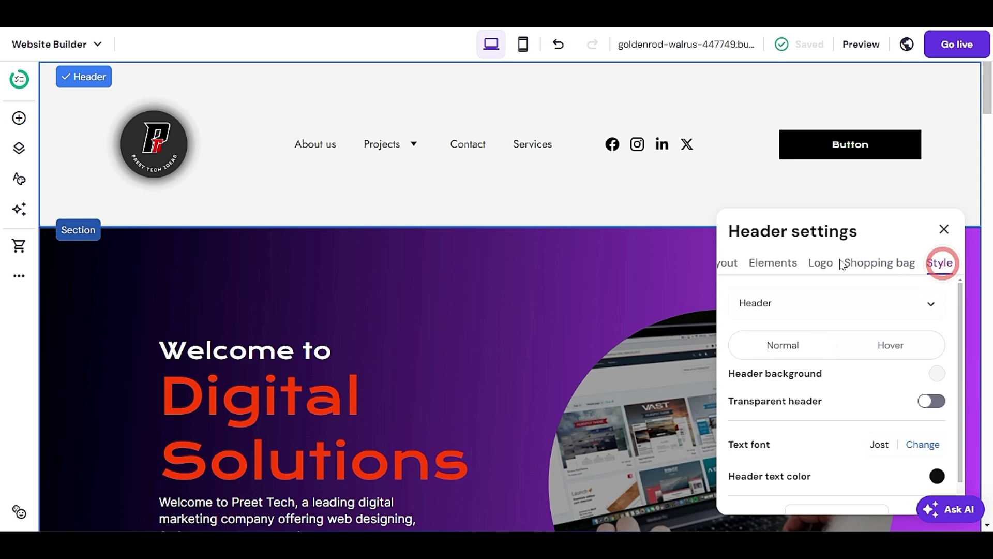
left_click(822, 263)
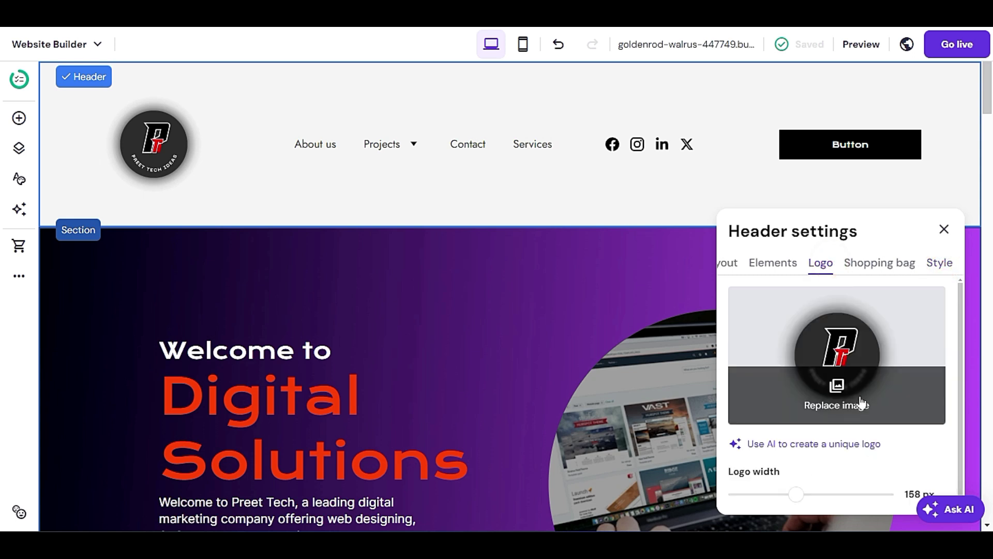
scroll(861, 403, "down", 1)
left_click_drag(797, 481, 761, 455)
scroll(791, 436, "down", 3)
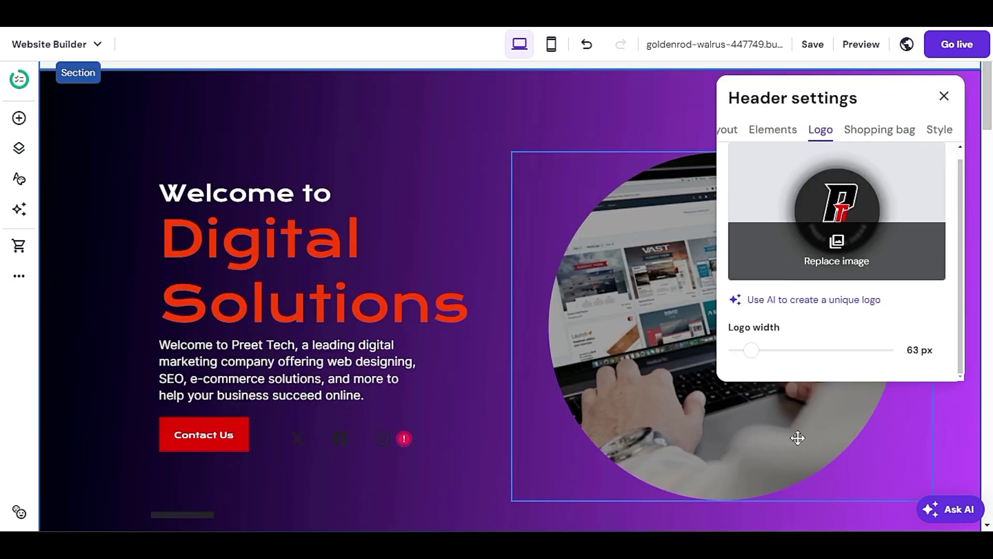
scroll(802, 445, "up", 3)
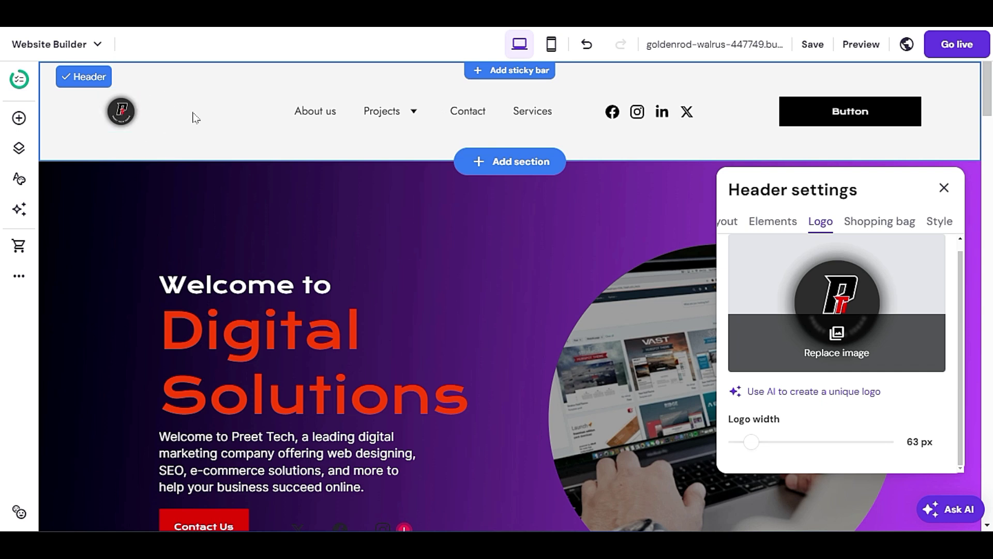
scroll(843, 374, "up", 1)
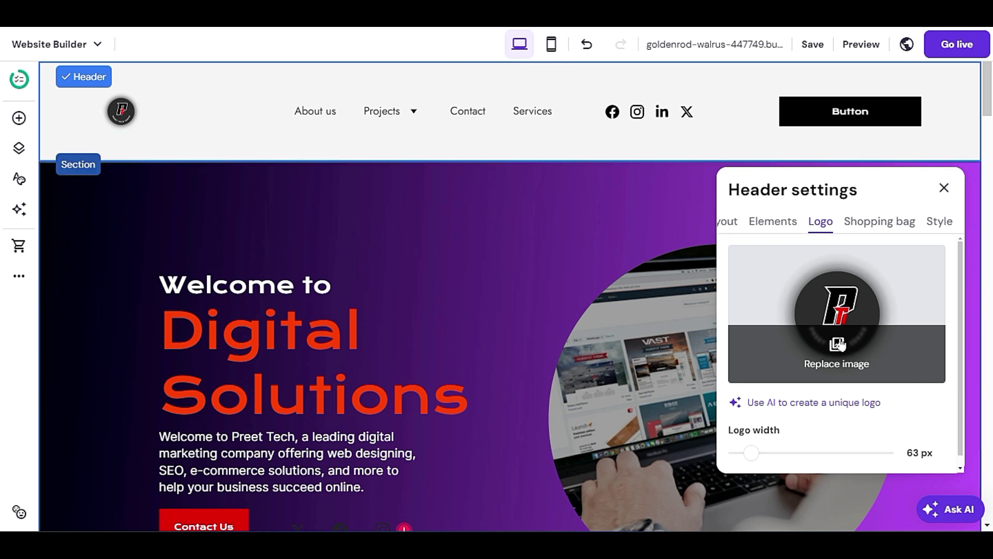
Examine the header's style settings and the elements that can be styled, keeping Header selected
left_click(937, 227)
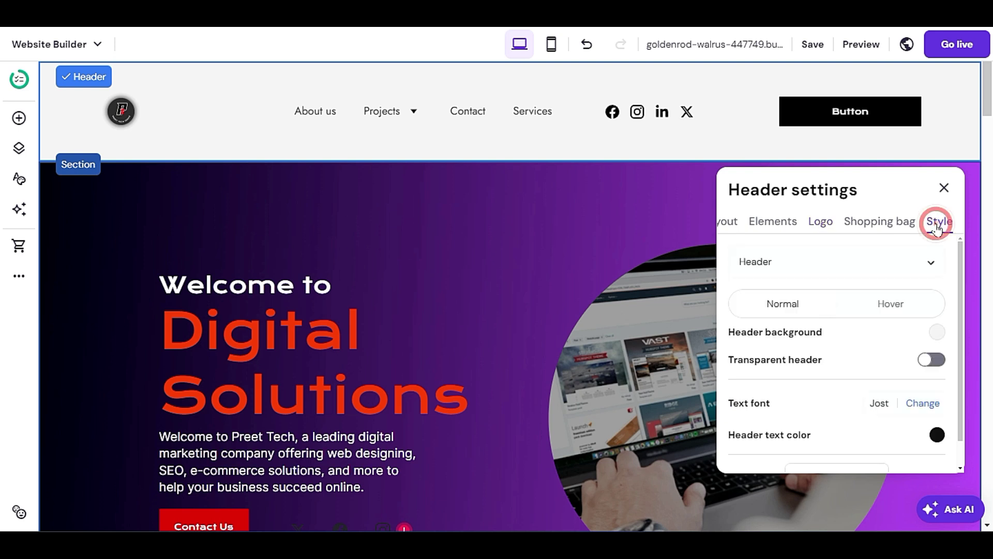
left_click(892, 265)
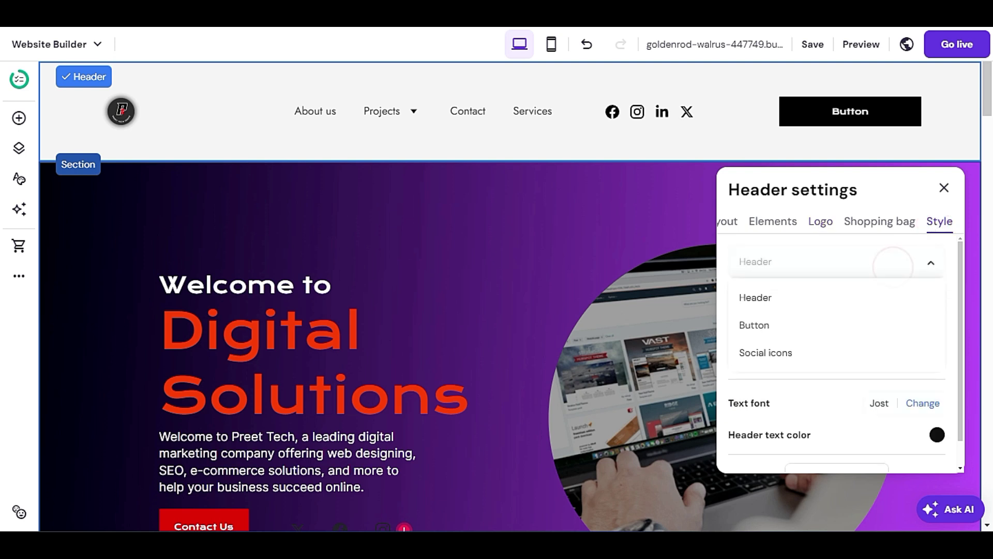
left_click(757, 300)
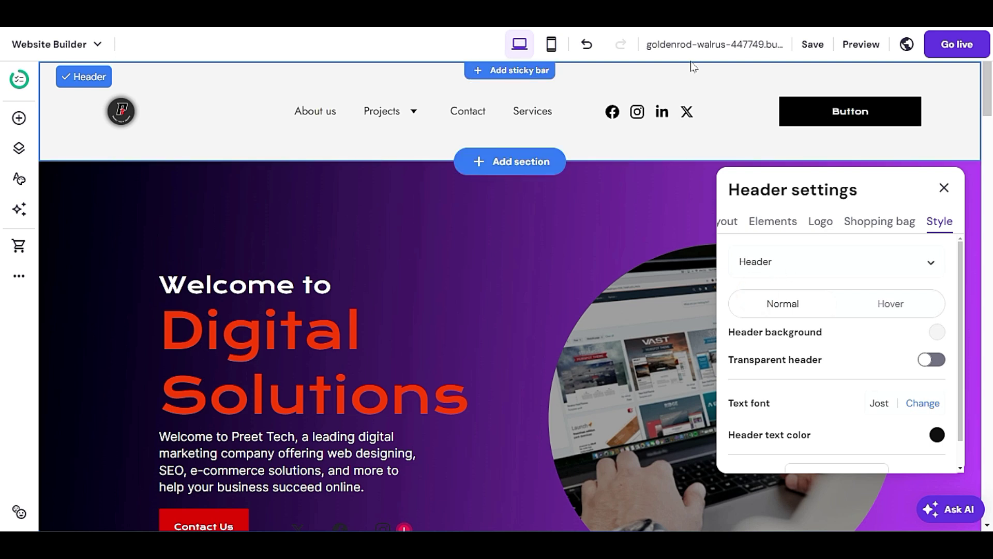
left_click(771, 267)
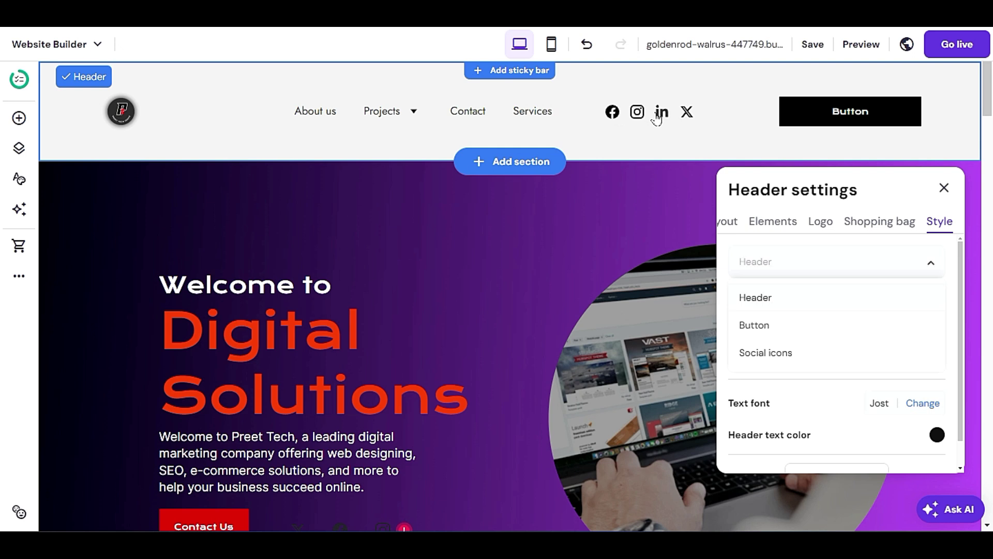
left_click(787, 299)
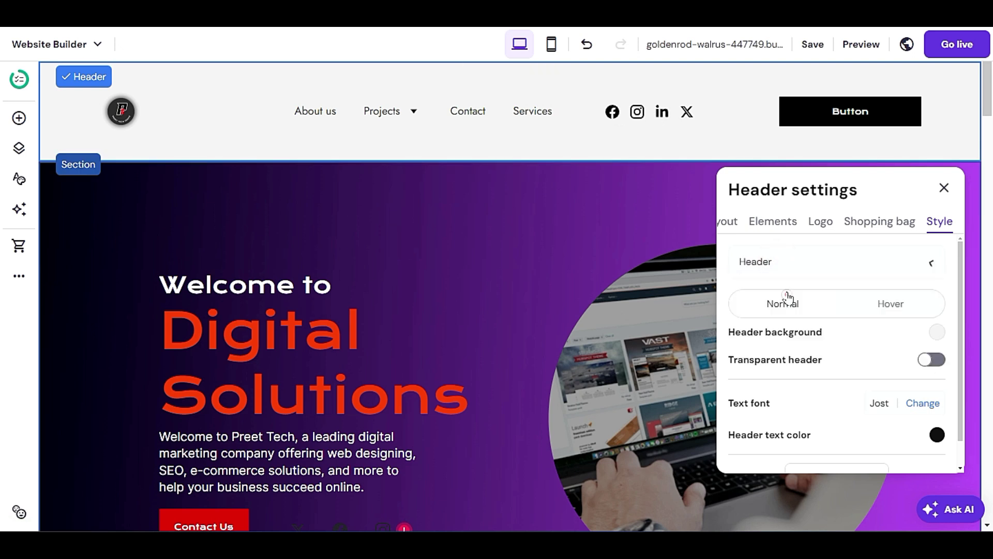
left_click(804, 262)
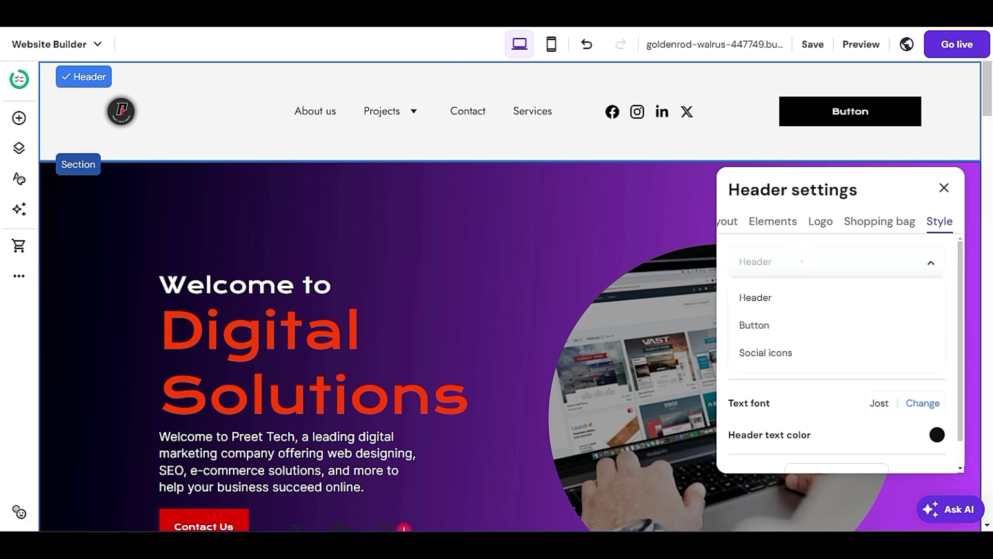
left_click(856, 257)
left_click(856, 244)
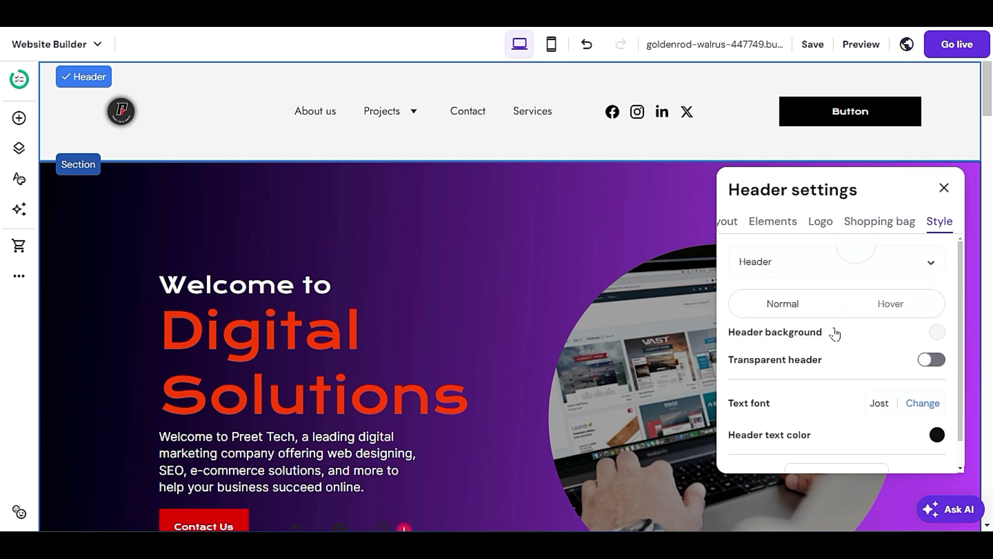
scroll(830, 358, "down", 1)
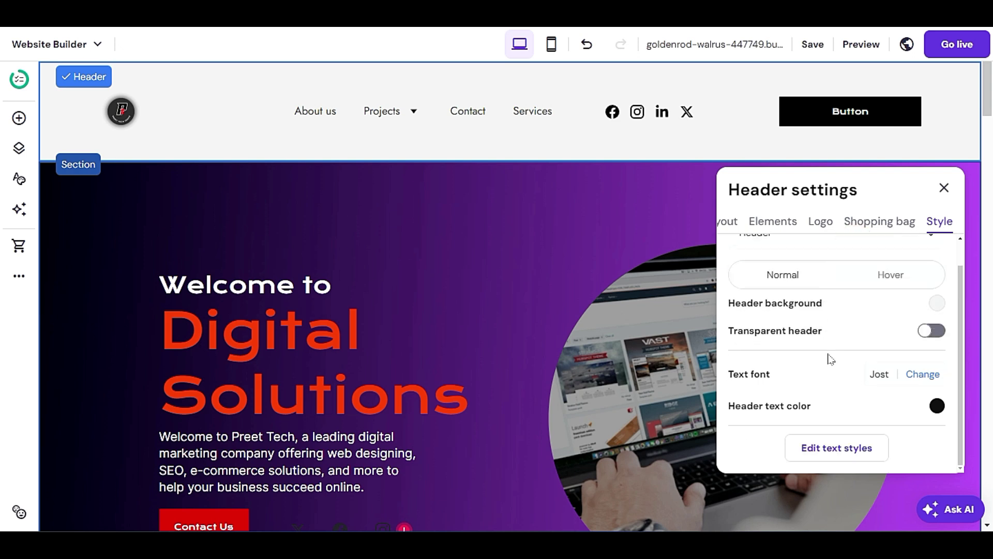
Try a dark red header background, then set the header background colour to dark grey #4f4d4d
left_click(937, 305)
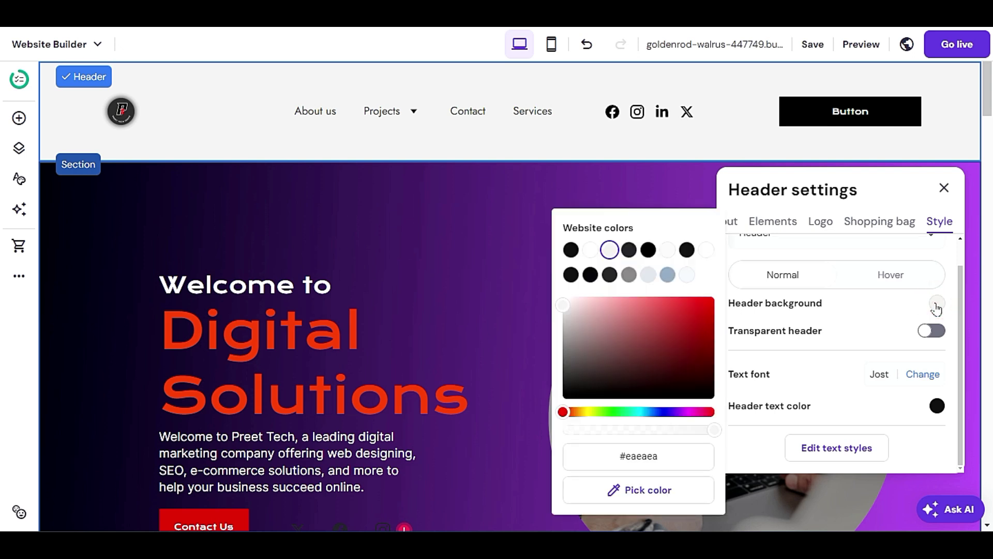
left_click_drag(704, 311, 710, 363)
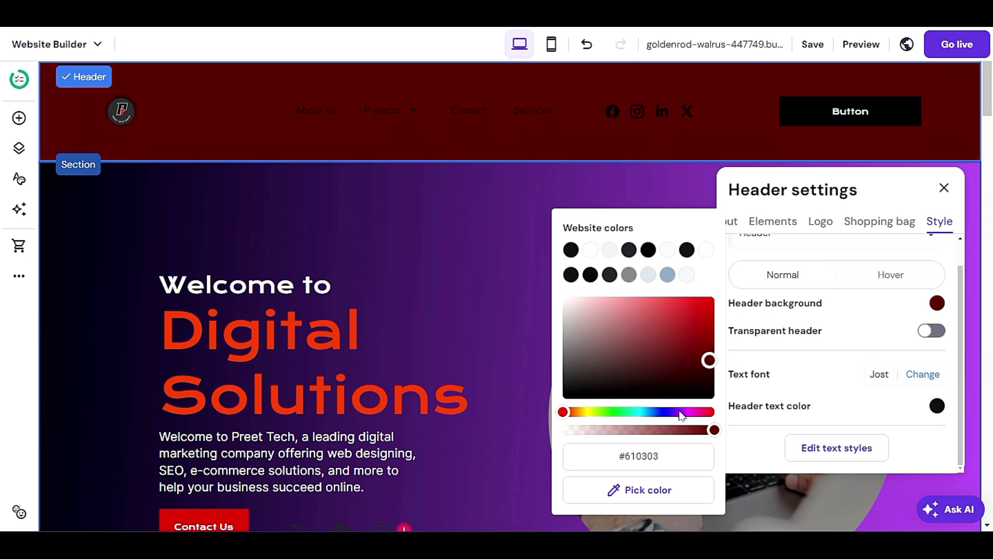
left_click_drag(663, 413, 667, 412)
left_click_drag(704, 344, 568, 371)
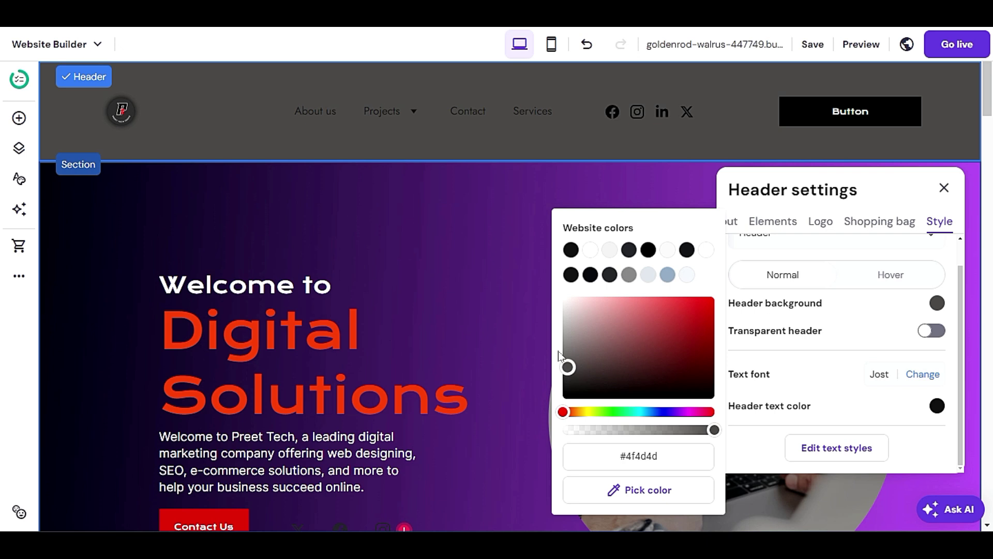
Set the header background colour to dark red #870e0e, then make the header transparent
left_click(639, 456)
key("ctrl+a")
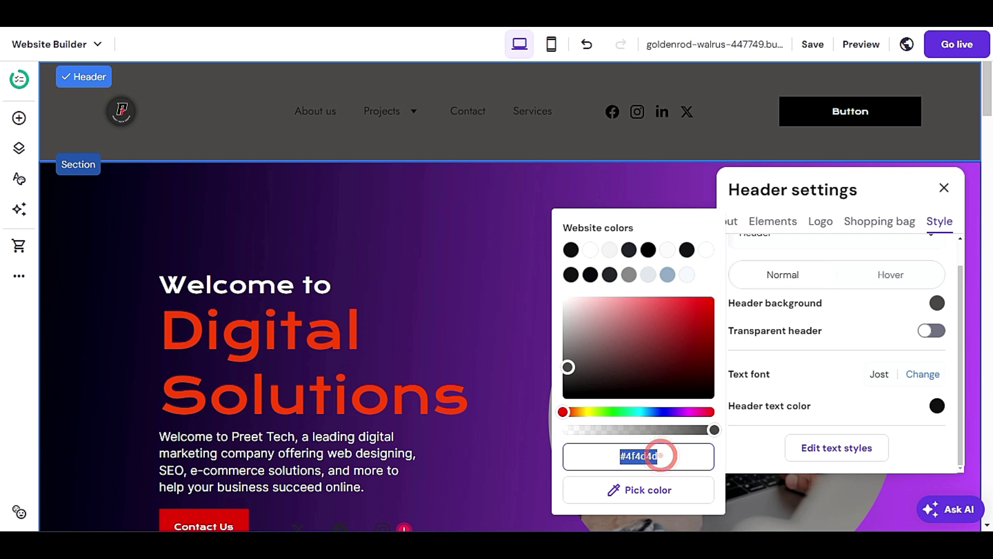
scroll(461, 429, "down", 3)
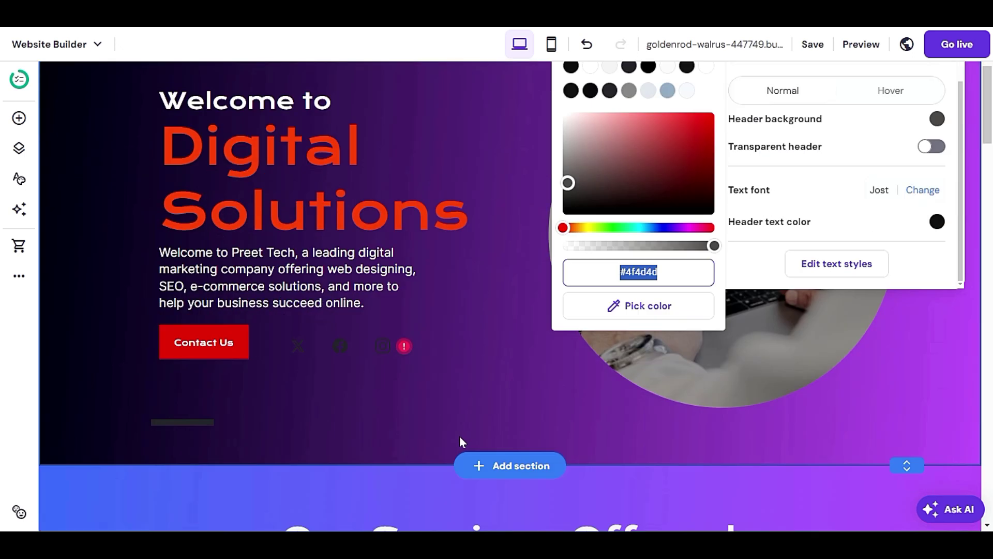
scroll(460, 438, "down", 4)
scroll(459, 436, "up", 7)
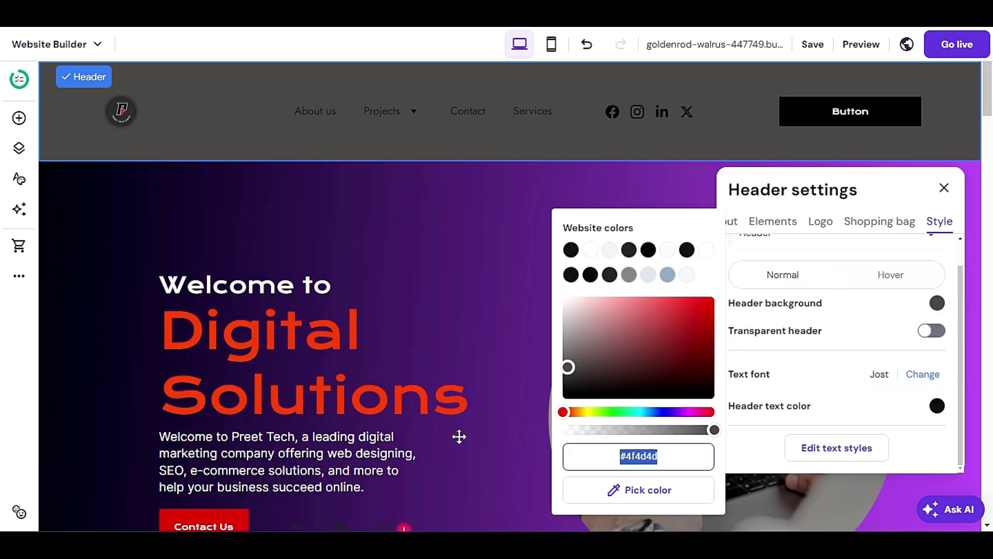
left_click_drag(693, 310, 699, 345)
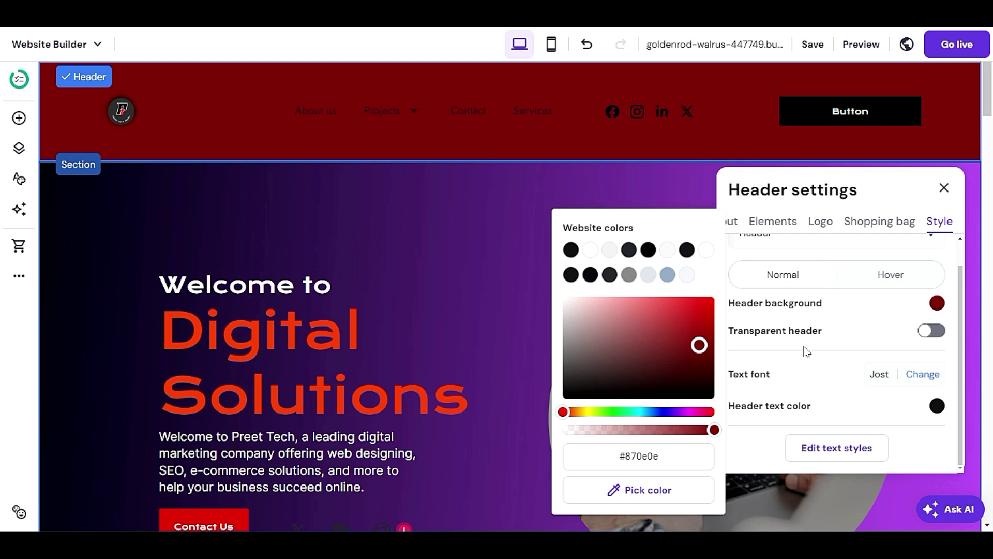
left_click(933, 331)
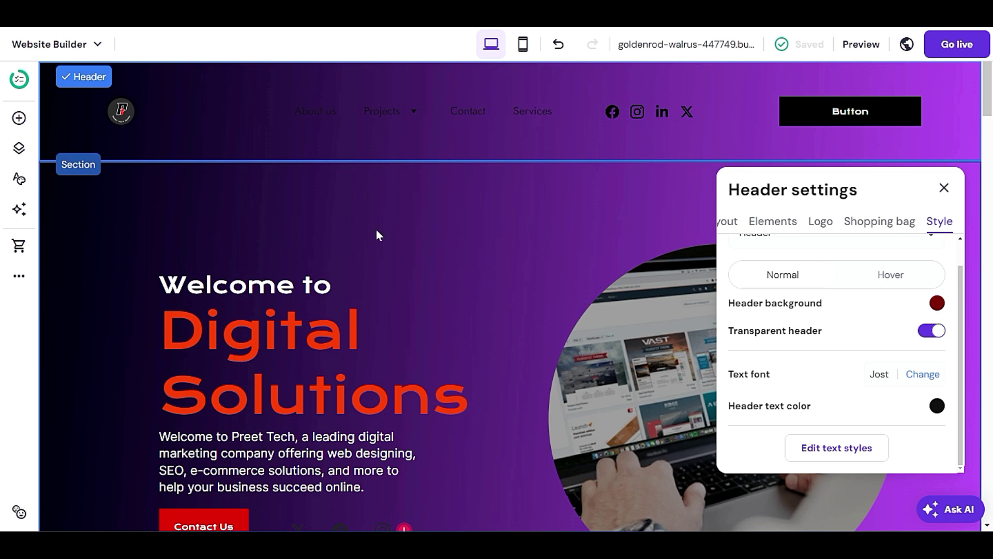
Try near-white #fffafa as the first colour of the hero section's background gradient
left_click(392, 241)
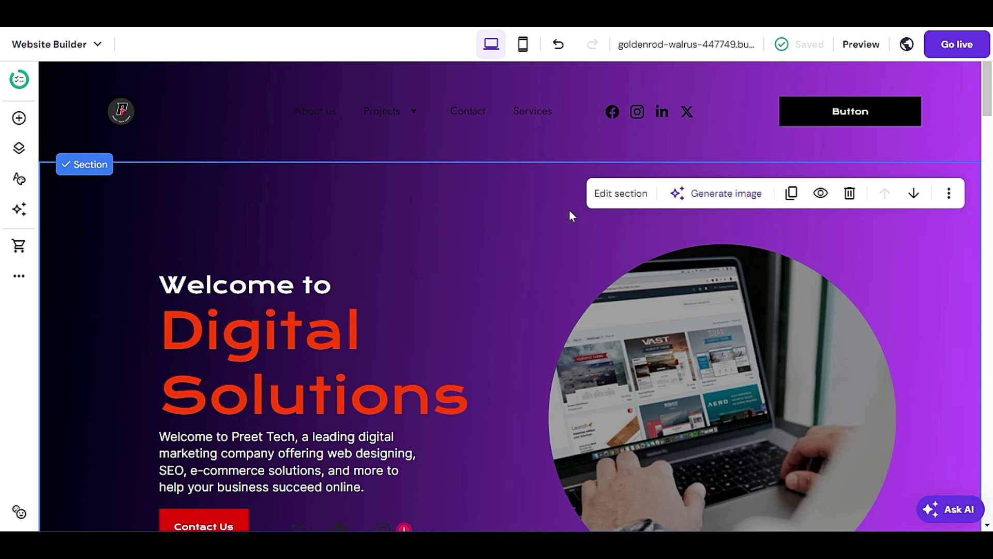
left_click(614, 192)
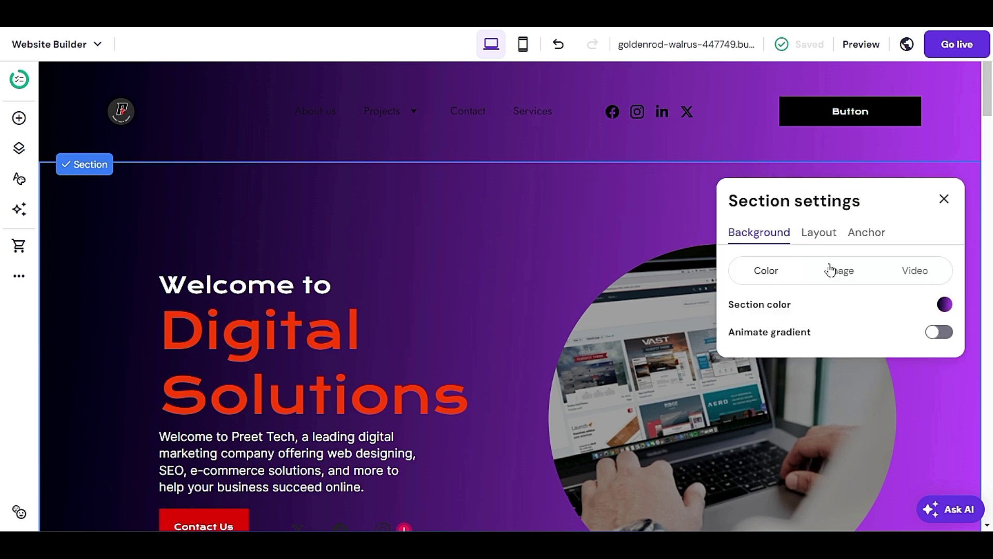
left_click(944, 304)
left_click(578, 213)
left_click_drag(574, 285, 564, 253)
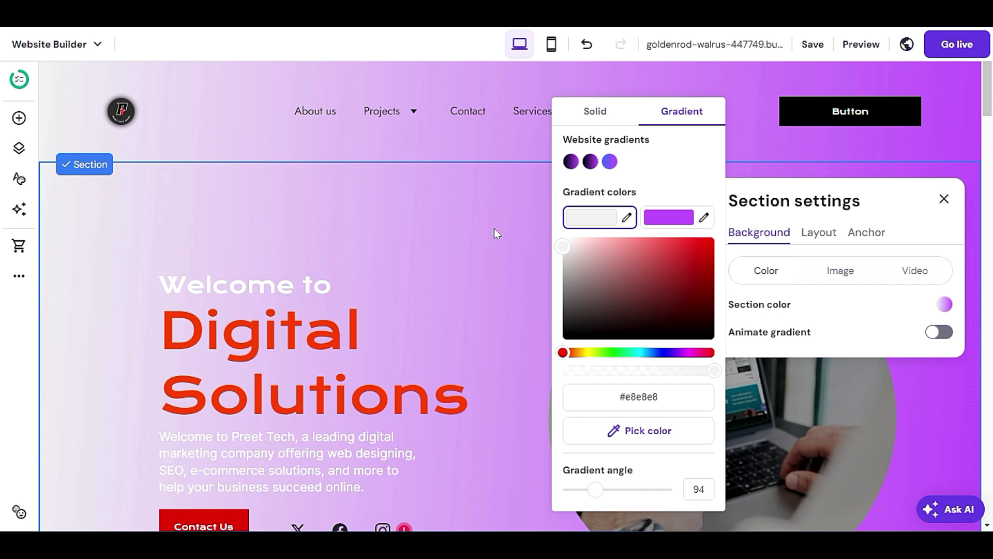
left_click_drag(569, 278, 567, 244)
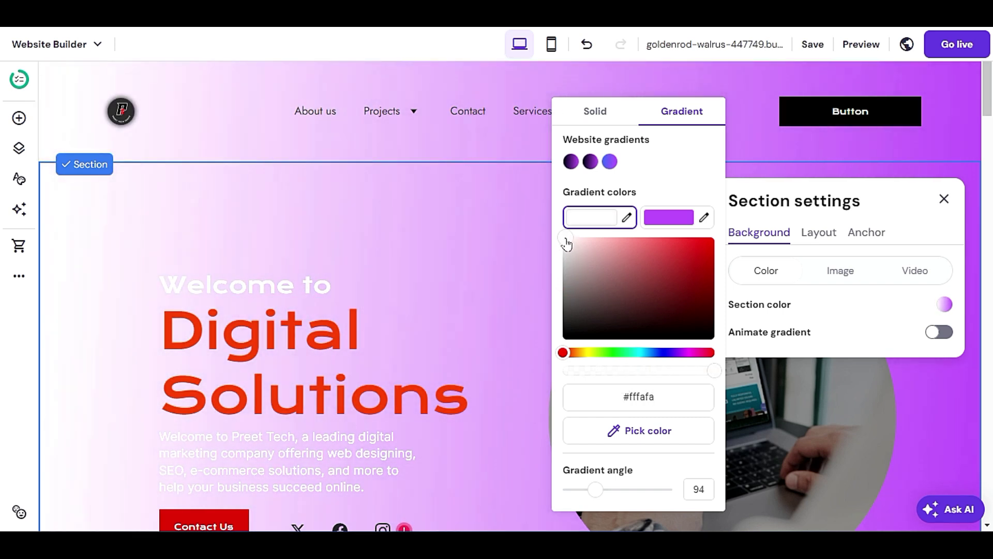
Examine how the light hero gradient looks behind the header, the hero text and next to the services section
left_click(496, 244)
scroll(454, 337, "down", 4)
scroll(452, 339, "up", 4)
scroll(533, 280, "down", 8)
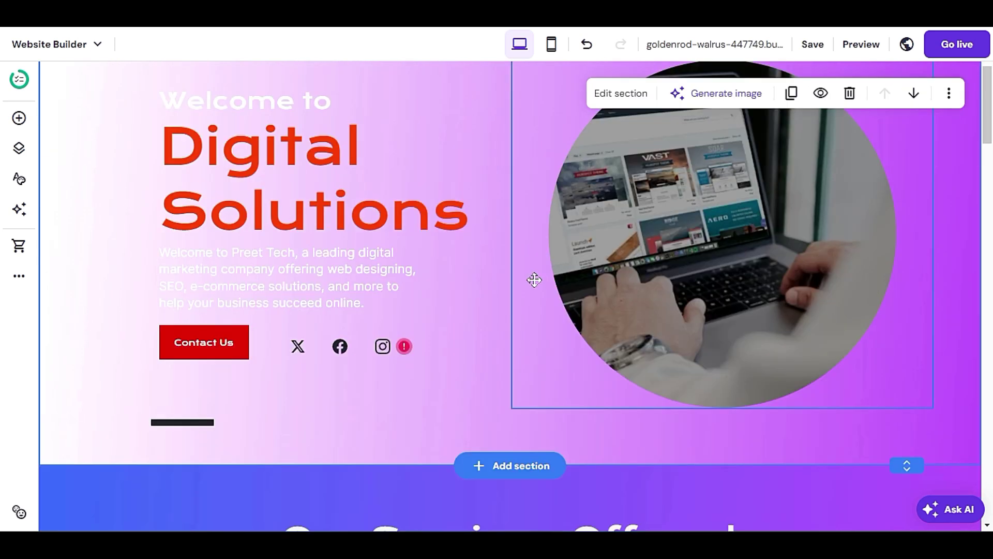
scroll(528, 286, "up", 5)
scroll(525, 289, "up", 4)
scroll(525, 297, "down", 5)
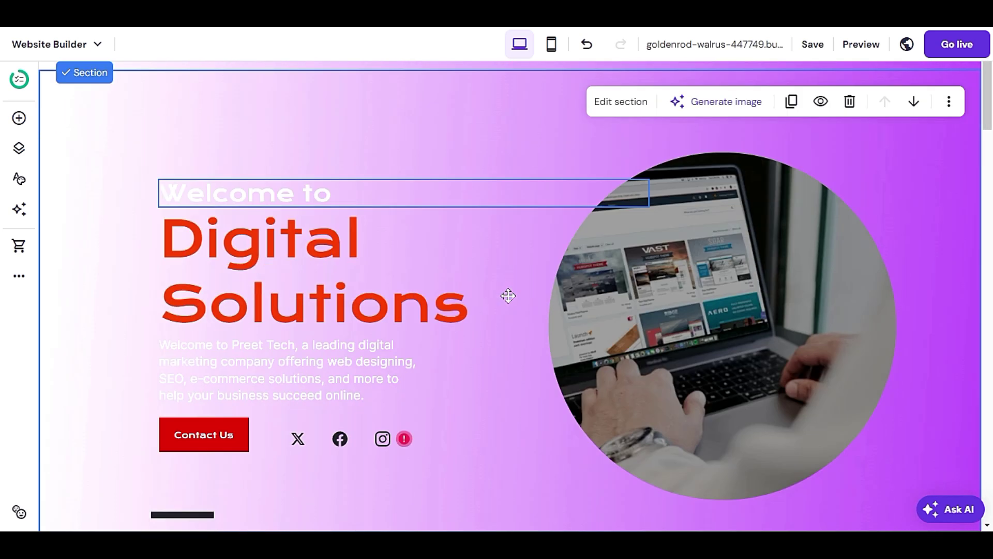
scroll(508, 297, "down", 4)
scroll(508, 296, "up", 7)
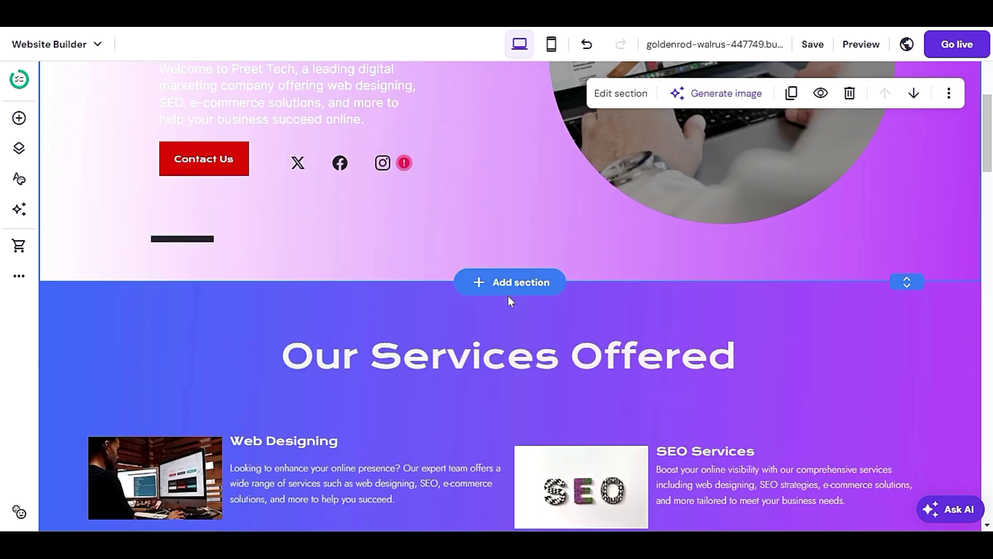
scroll(508, 304, "down", 1)
scroll(508, 304, "up", 3)
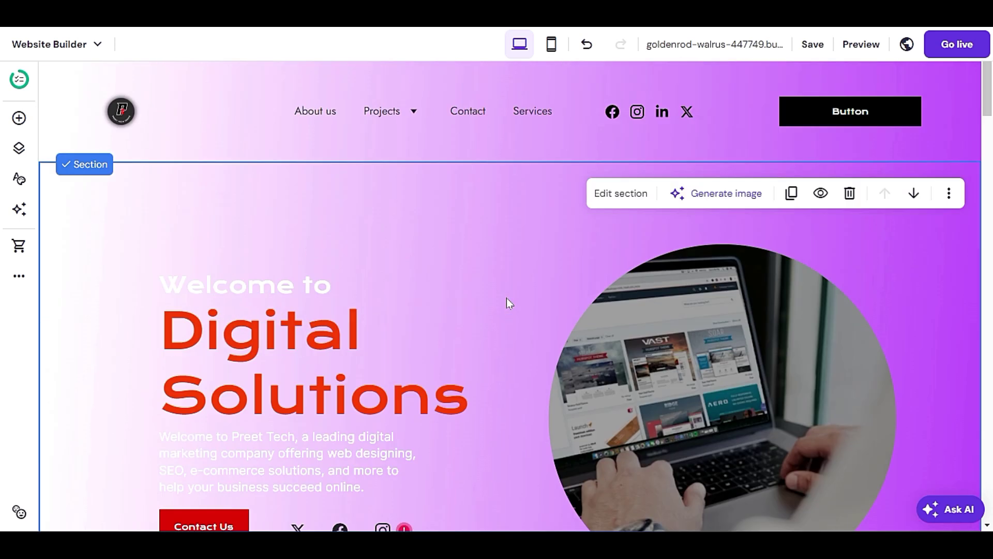
Apply the blue-to-purple website gradient starting with #3c6dff to the hero section and compare it with the services section
left_click(624, 194)
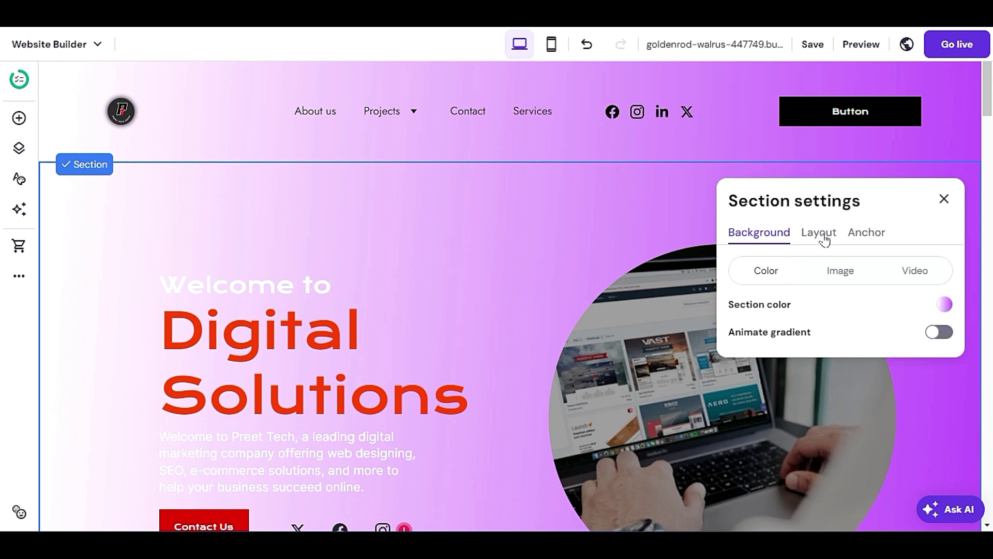
left_click(941, 305)
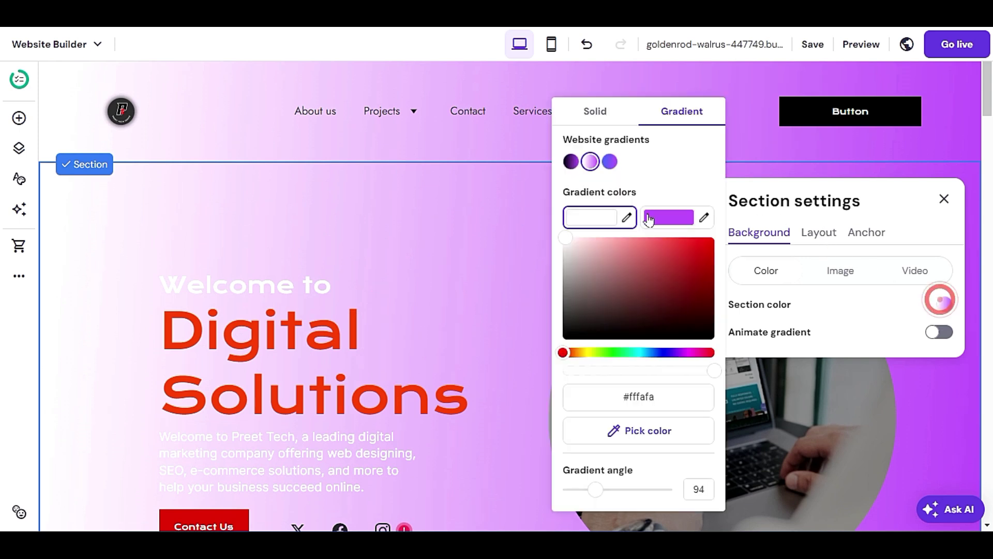
left_click(609, 161)
left_click(570, 162)
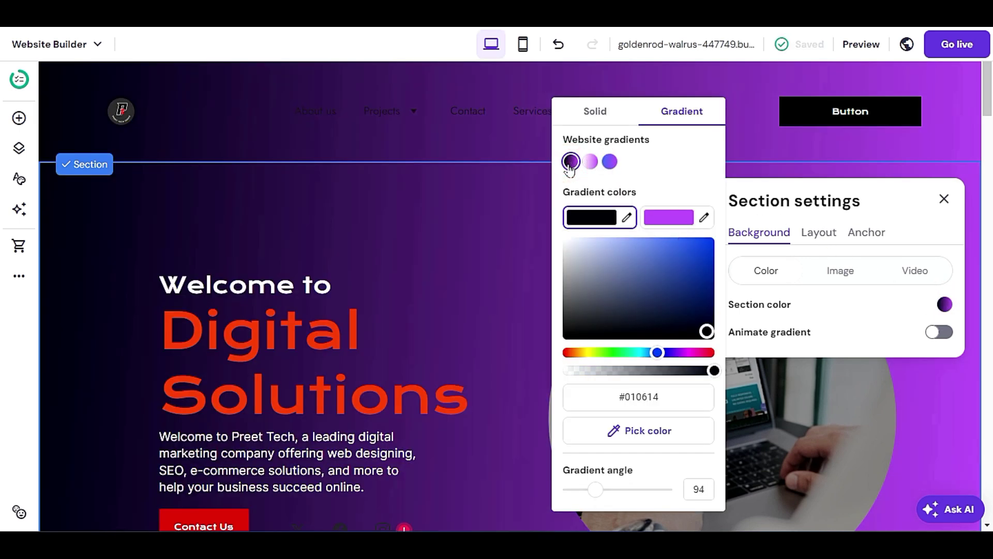
left_click(609, 162)
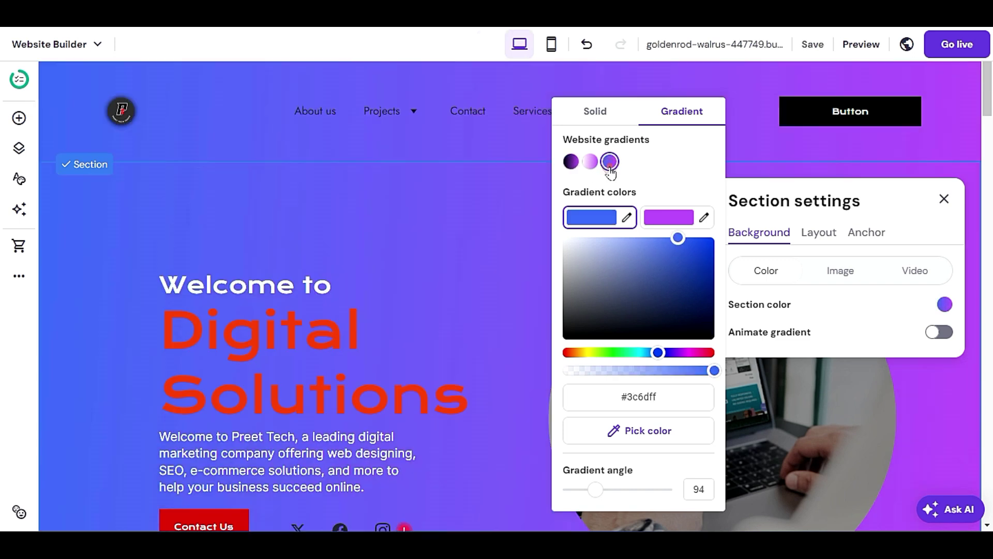
left_click(485, 233)
scroll(485, 238, "down", 9)
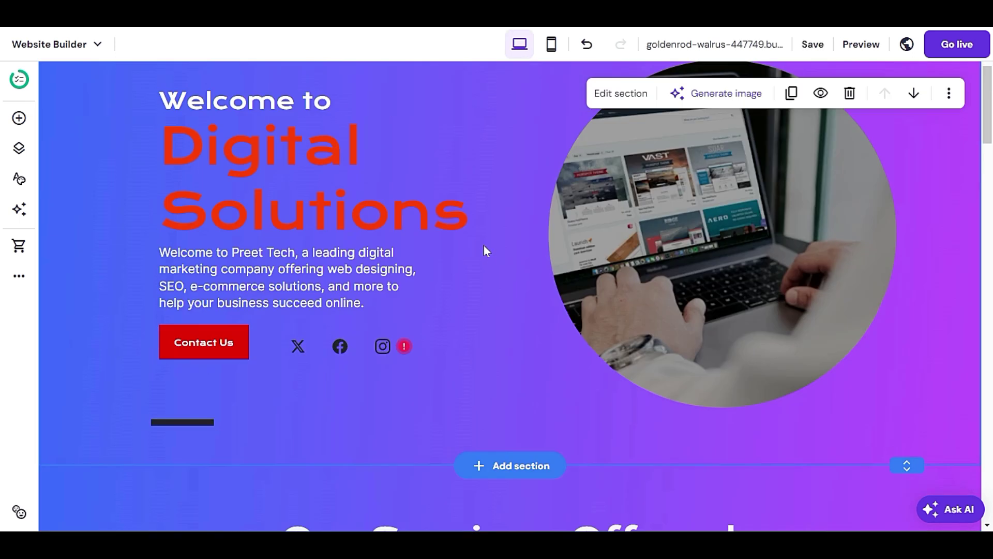
scroll(471, 322, "down", 4)
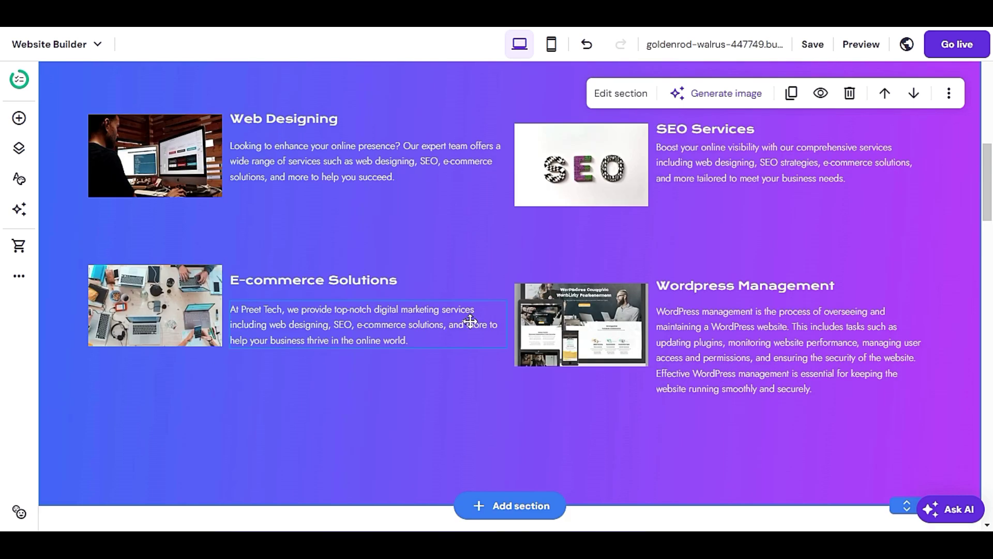
scroll(468, 321, "up", 13)
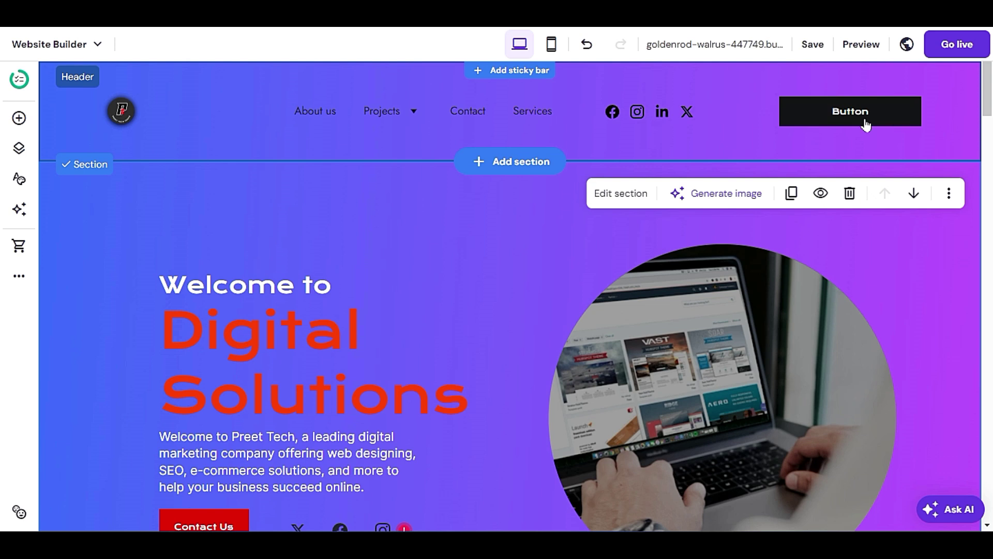
Close the hero section's settings and open the header's style settings with its text font and text colour options
left_click(613, 201)
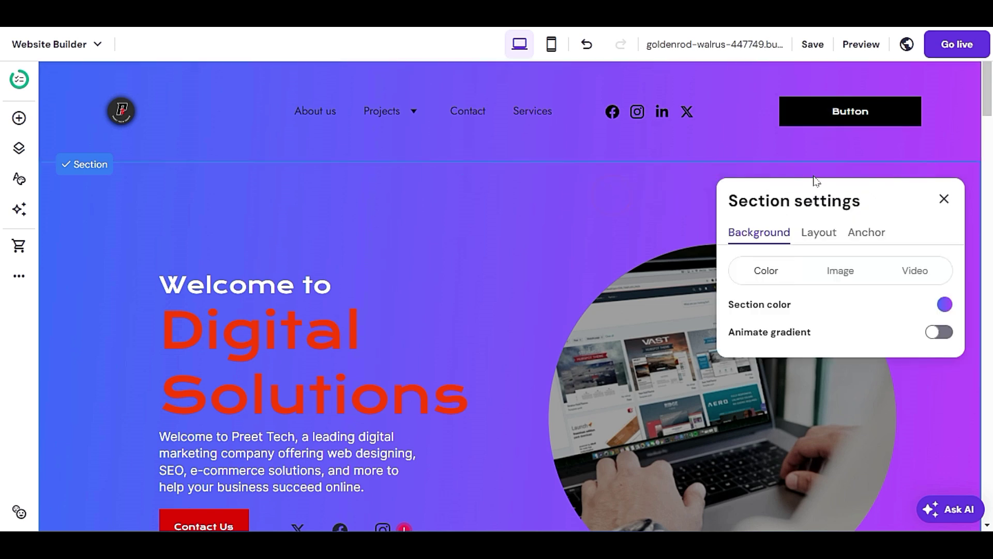
left_click(946, 196)
left_click(809, 147)
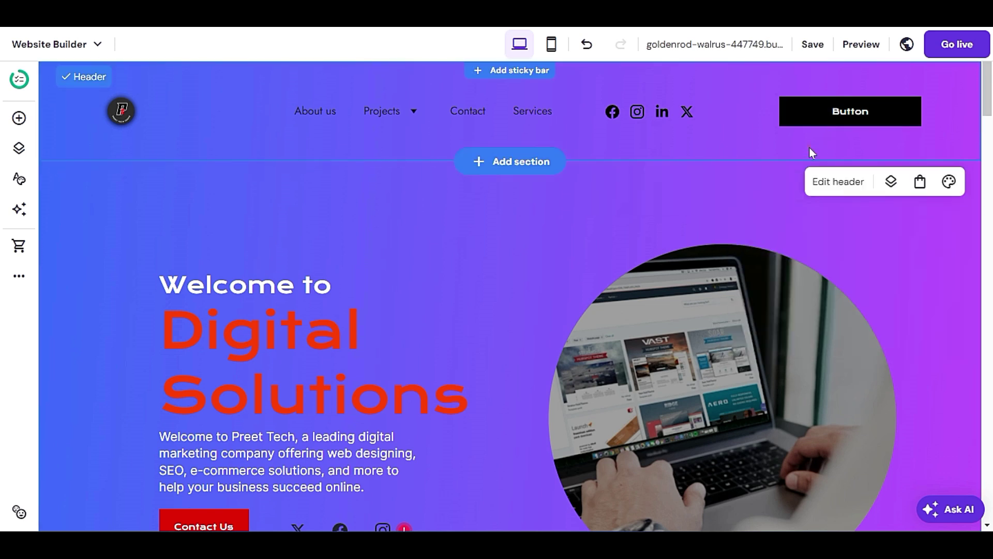
left_click(832, 182)
left_click(957, 197)
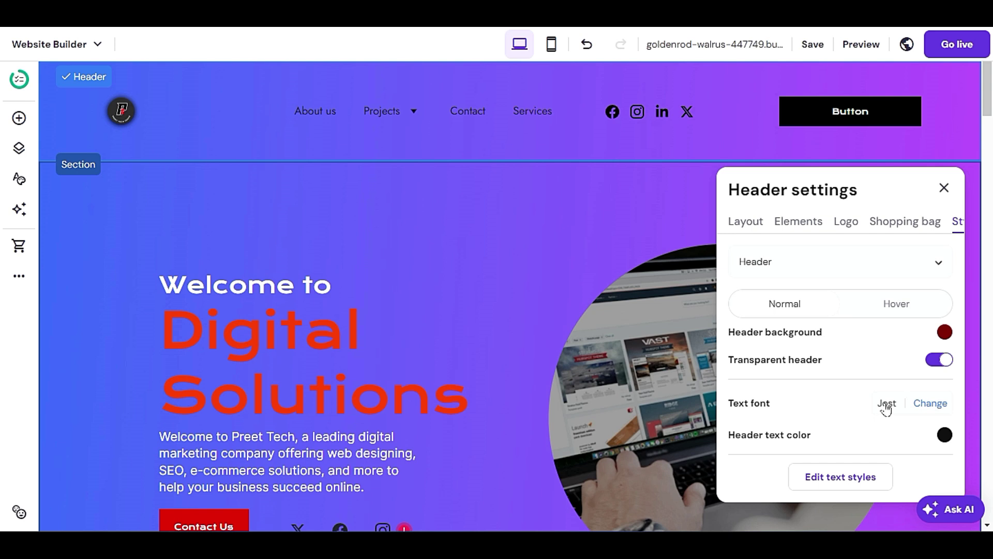
scroll(883, 408, "down", 1)
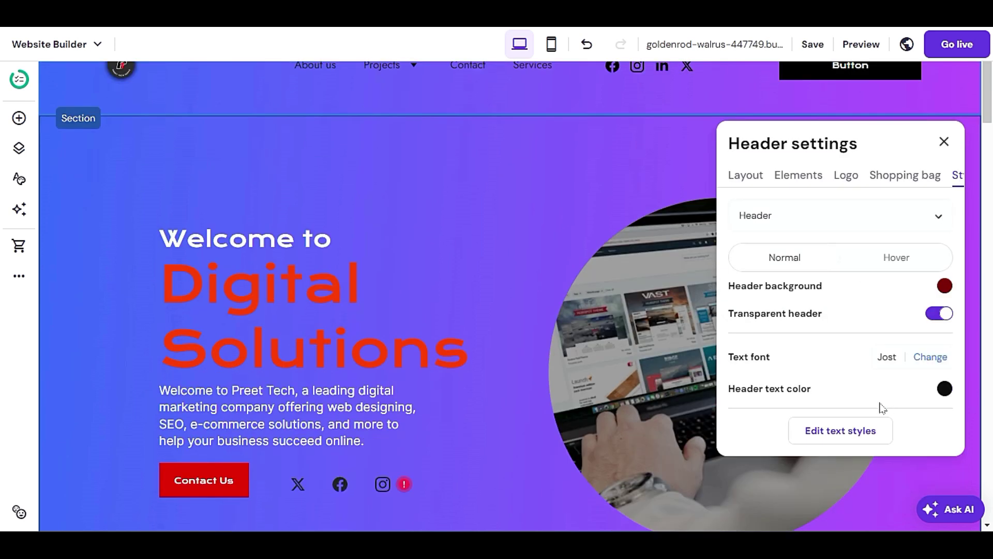
Set the header text color to the off-white #fcfcfc
left_click(945, 390)
left_click(569, 306)
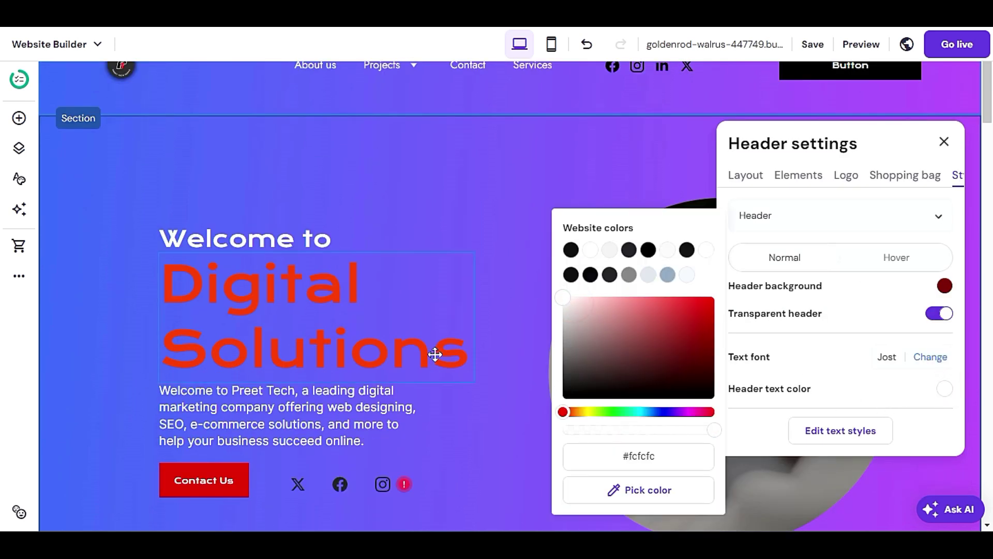
scroll(435, 354, "up", 1)
mouse_move(346, 106)
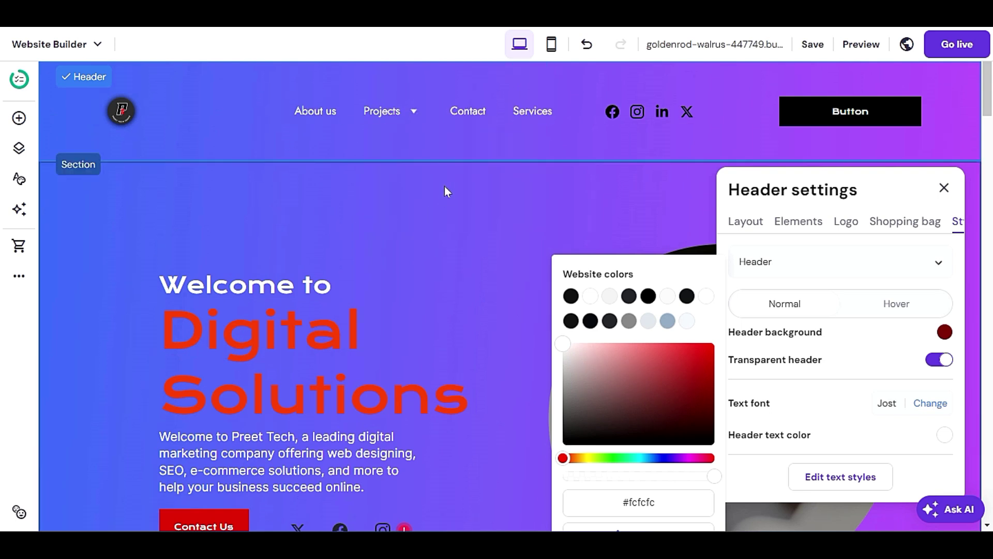
Change the header text font to Open Sans
left_click(898, 409)
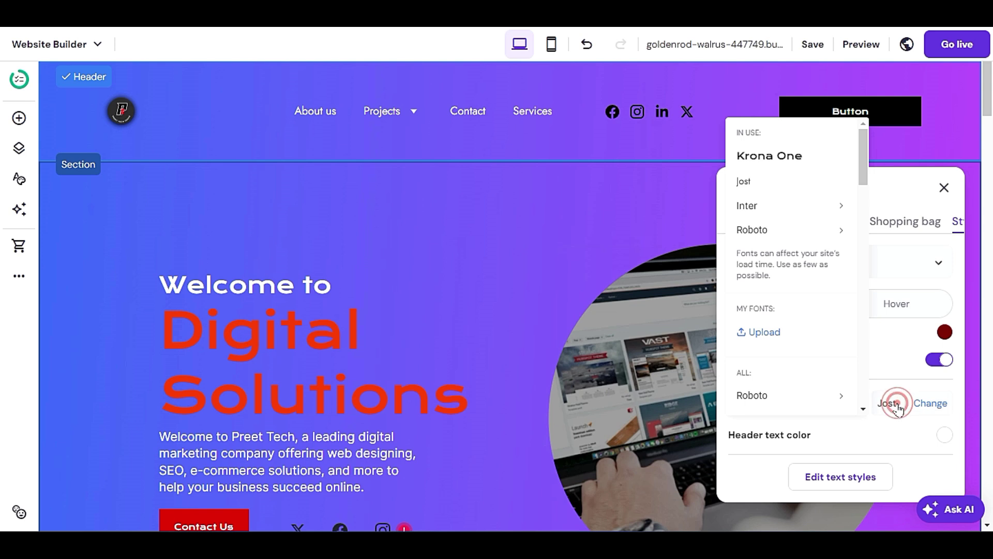
mouse_move(757, 402)
scroll(761, 398, "down", 1)
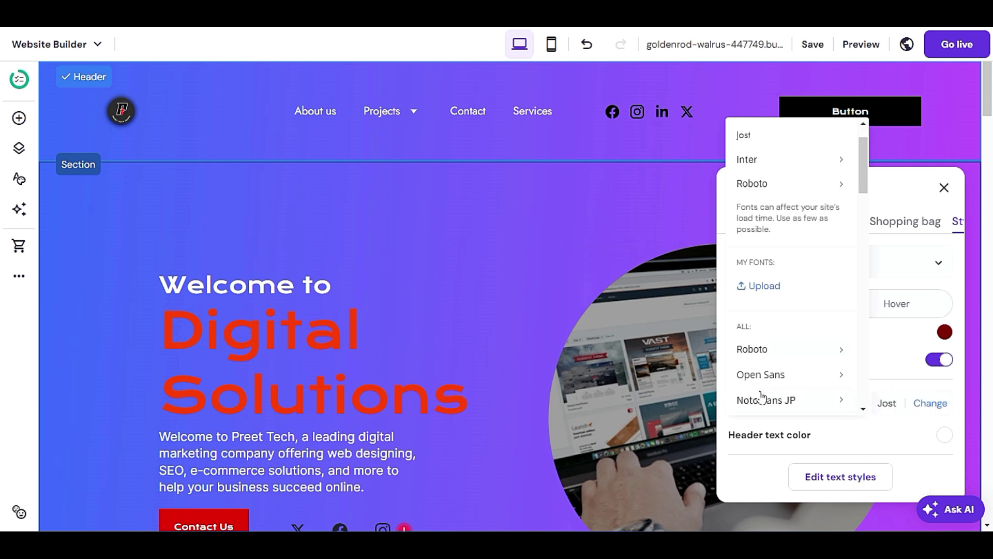
left_click(769, 382)
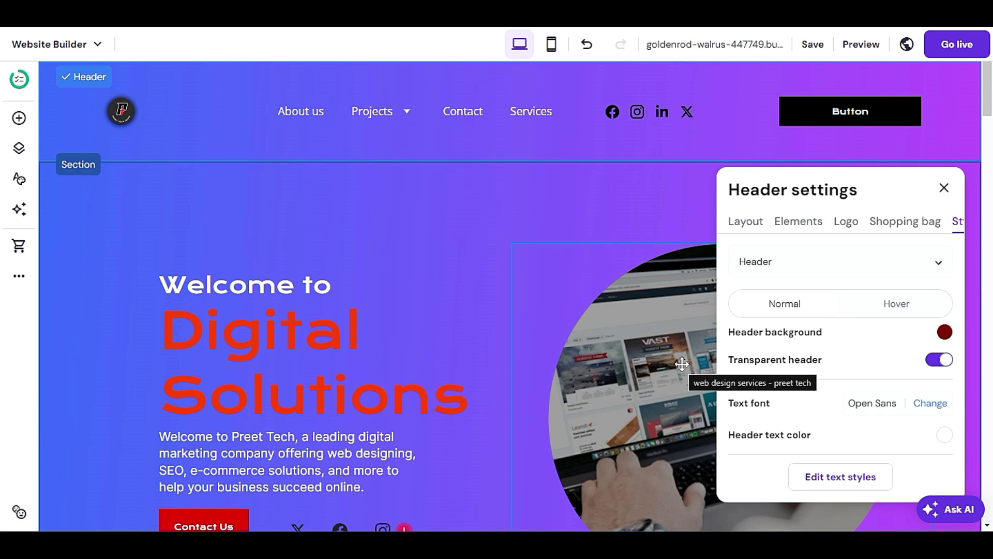
Set the header's hover color to the dark red #910000
left_click(862, 311)
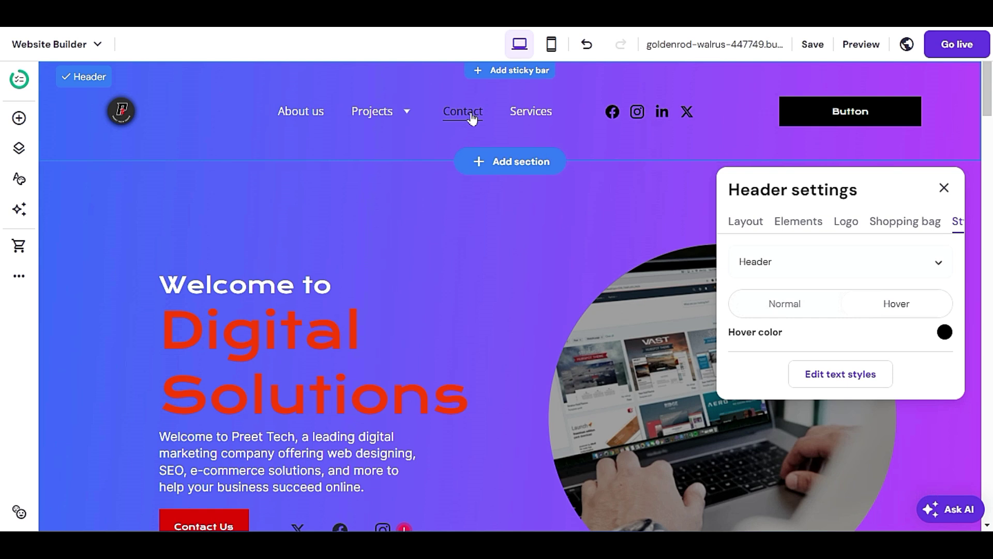
left_click(946, 333)
left_click(709, 300)
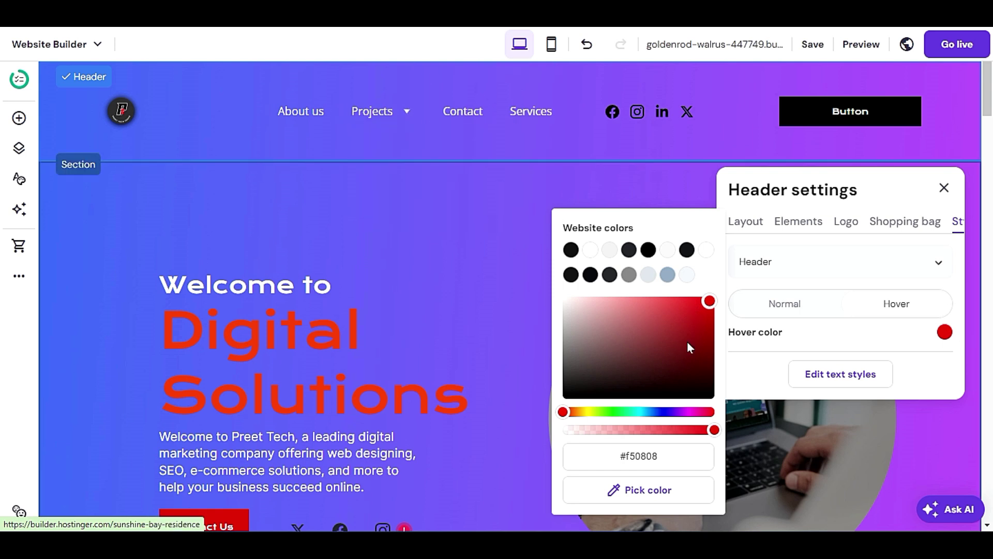
left_click(713, 341)
left_click(714, 341)
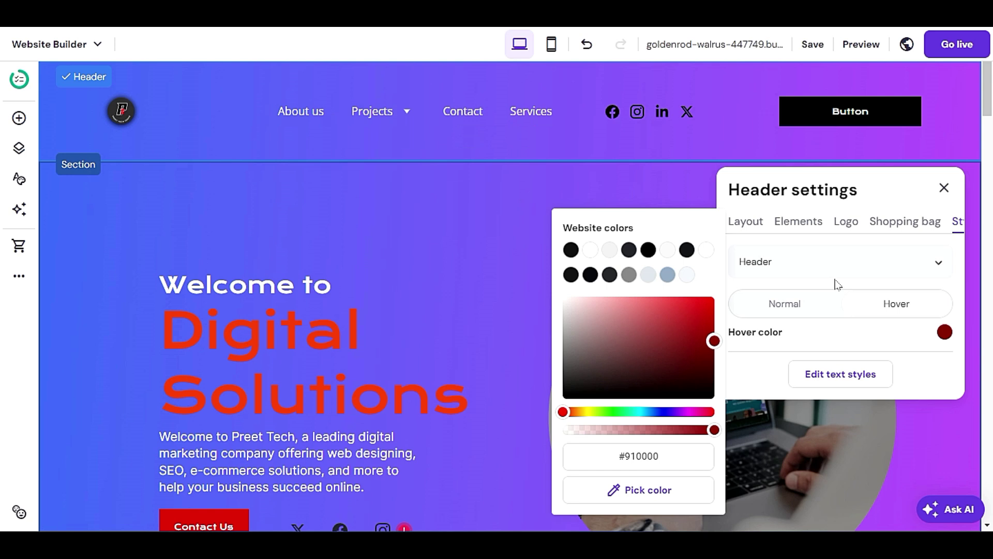
left_click(837, 343)
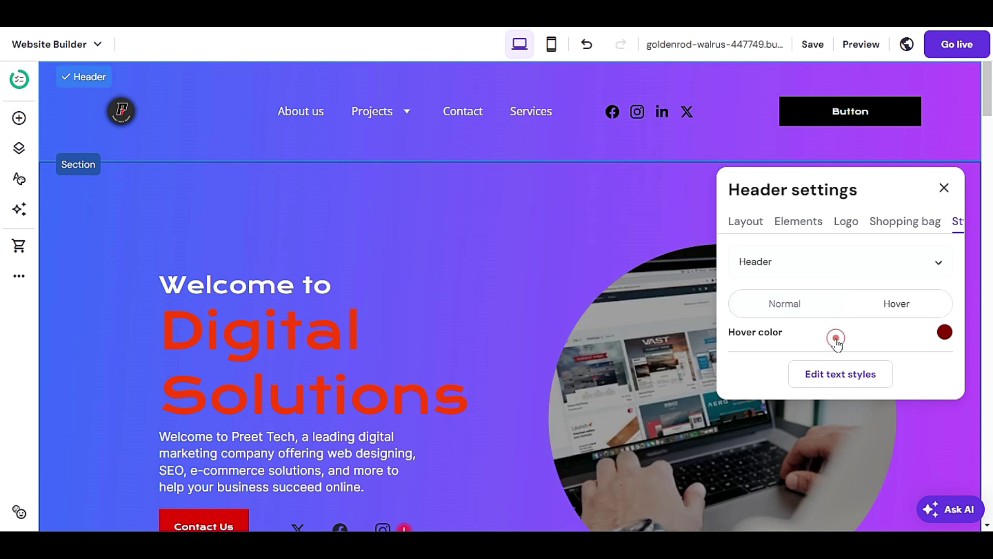
Review the site-wide navigation link text styles and the header's layout, elements, logo and shopping bag settings
left_click(848, 372)
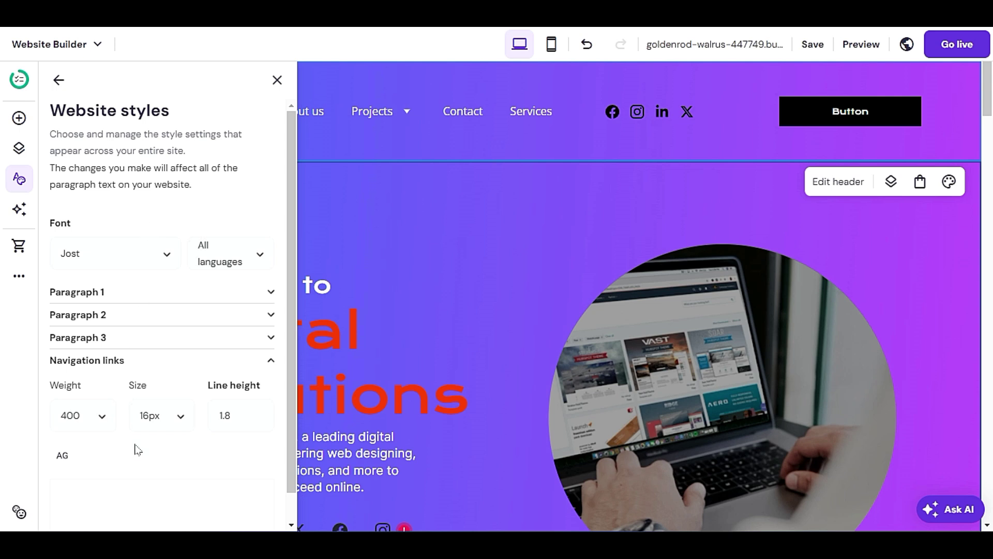
left_click(276, 80)
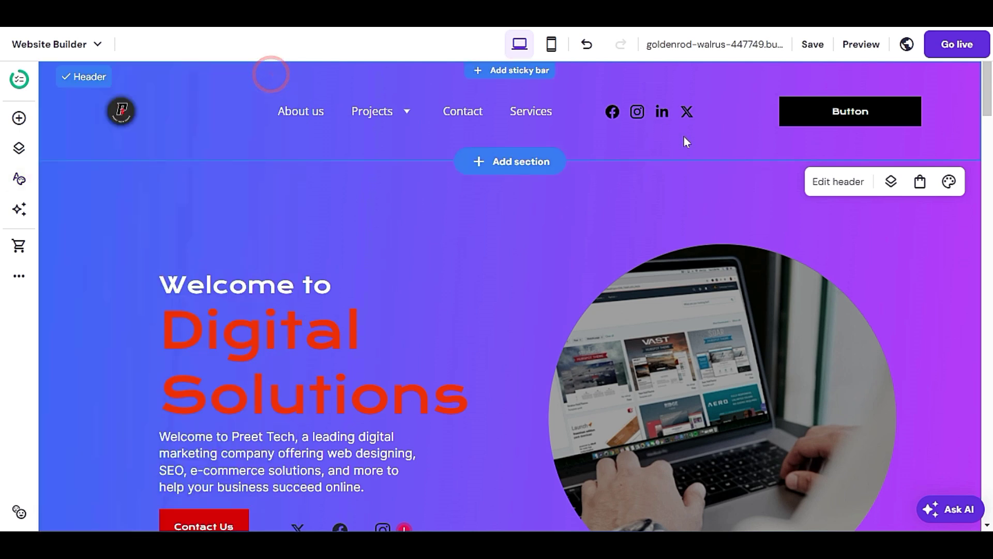
left_click(822, 183)
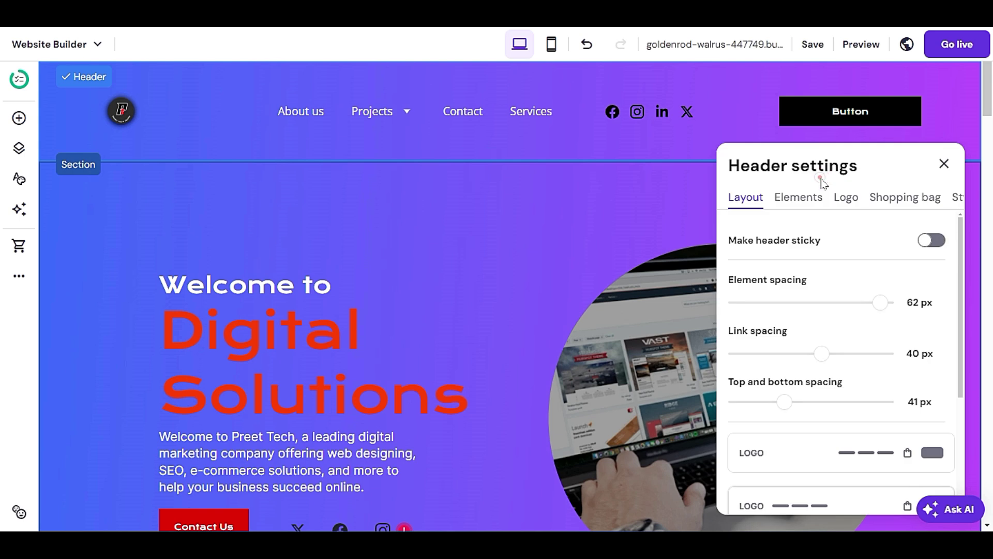
left_click(806, 201)
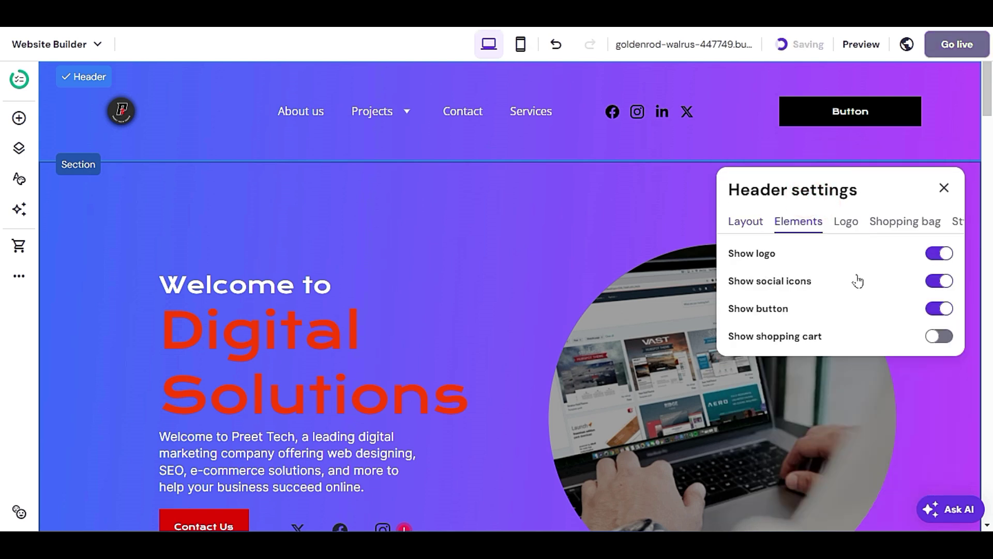
left_click(844, 228)
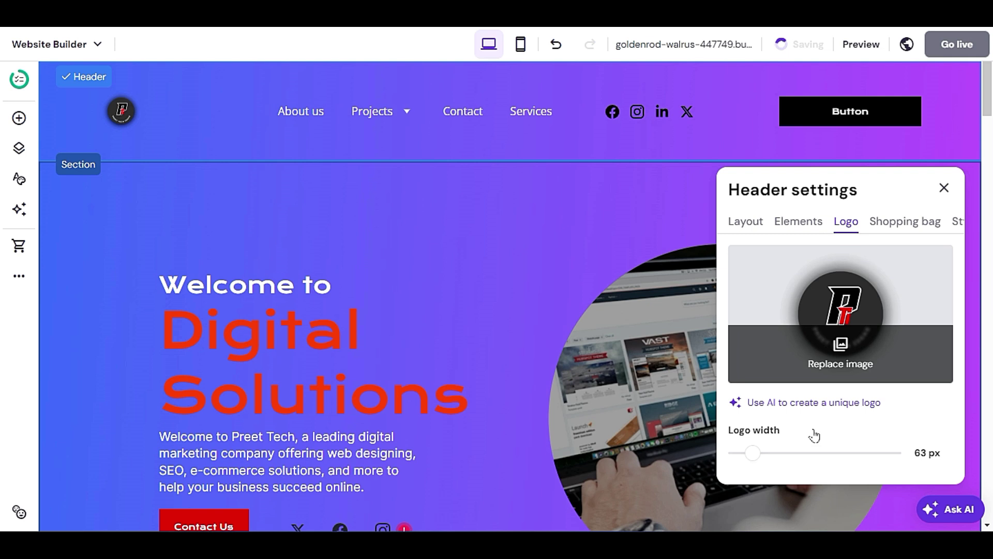
left_click(891, 220)
left_click(957, 222)
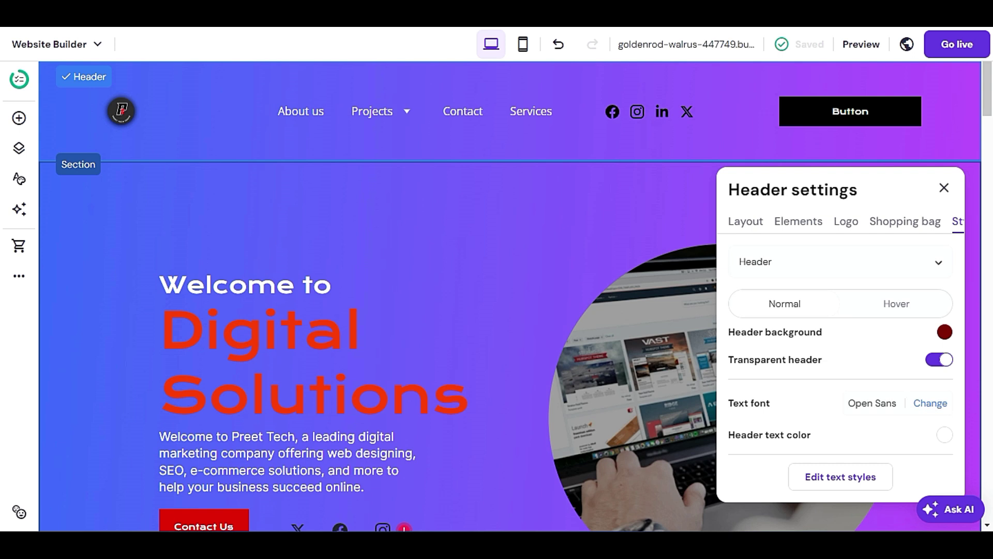
Change the header button's text to "Our Services" in the header's button style settings
left_click(907, 263)
left_click(766, 326)
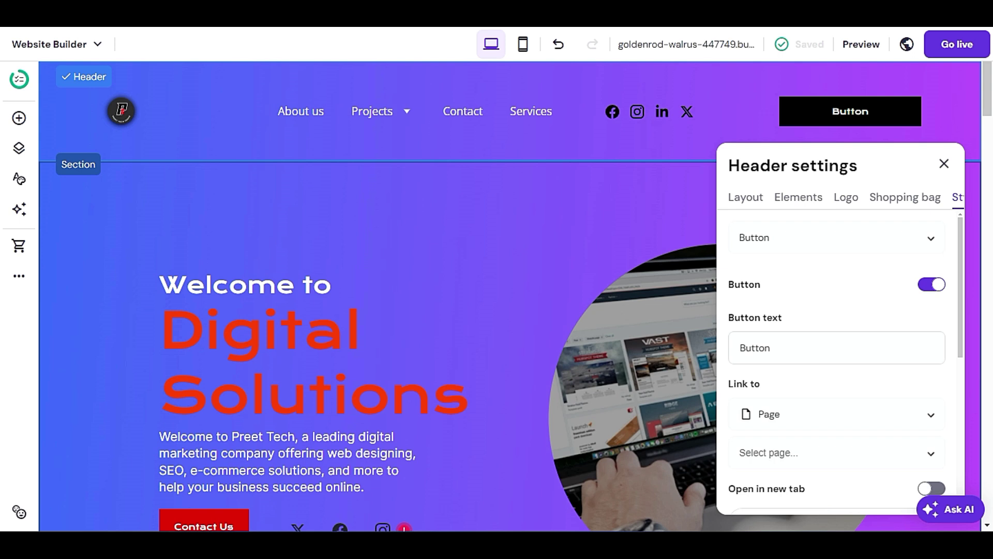
scroll(780, 370, "down", 2)
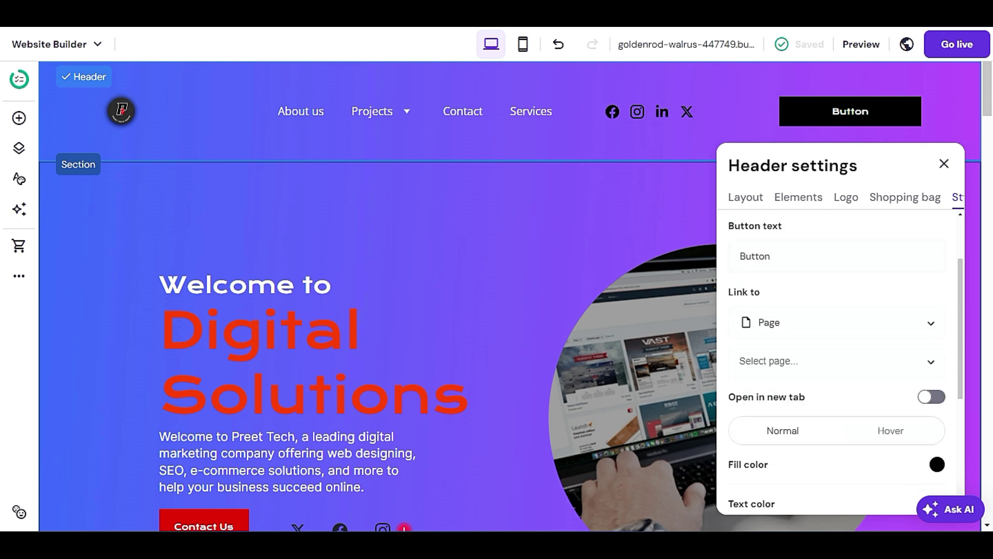
double_click(781, 249)
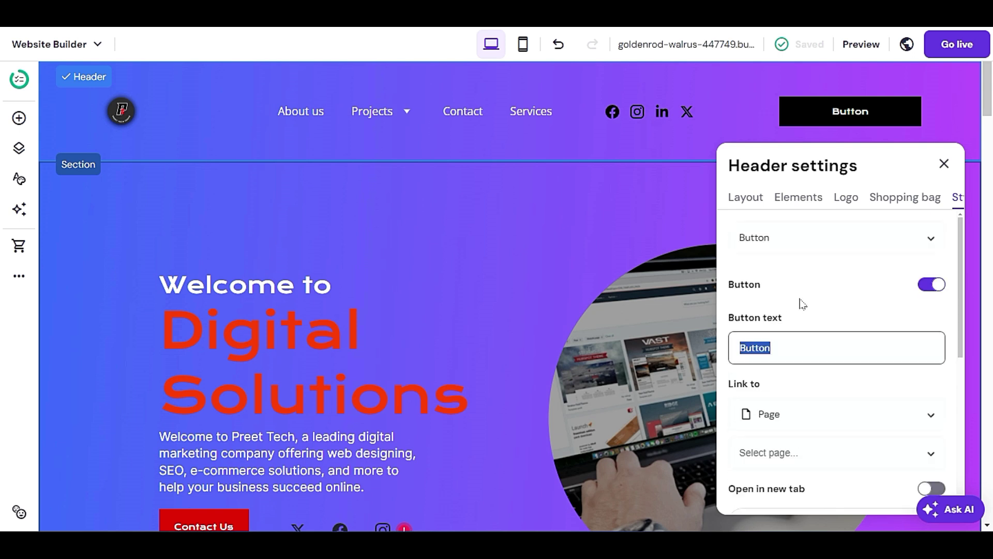
type("Our Services")
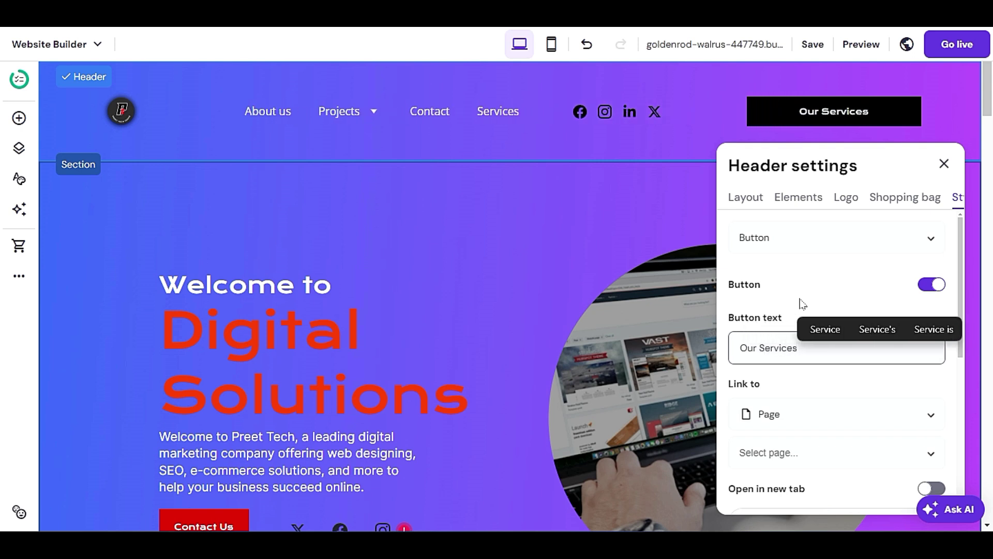
left_click(779, 386)
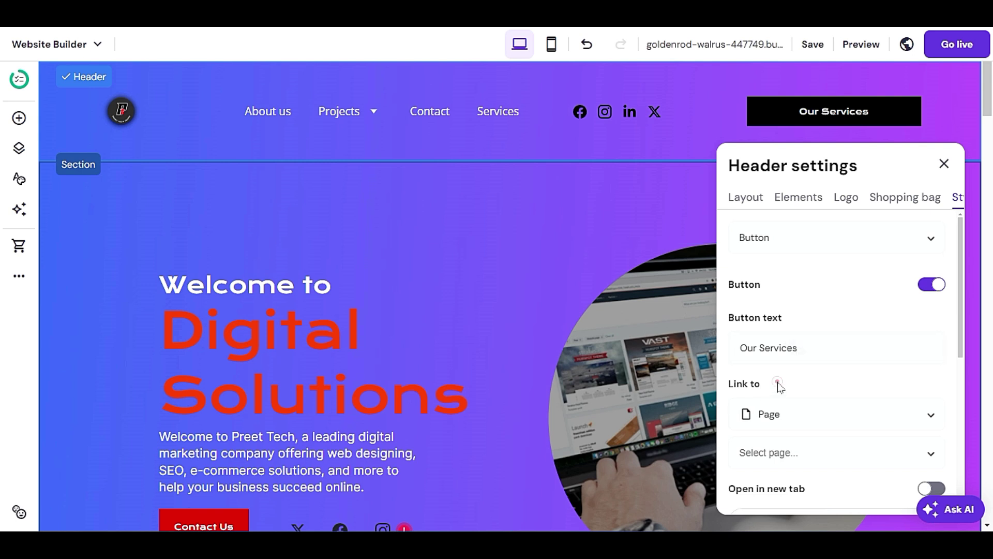
Link the header button to the Services page
scroll(780, 384, "down", 3)
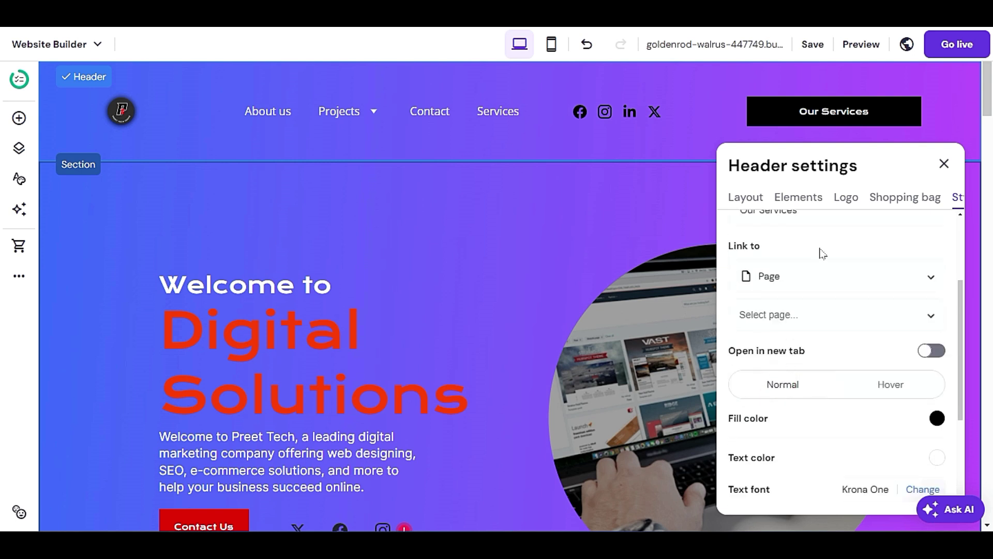
left_click(802, 314)
scroll(794, 416, "down", 4)
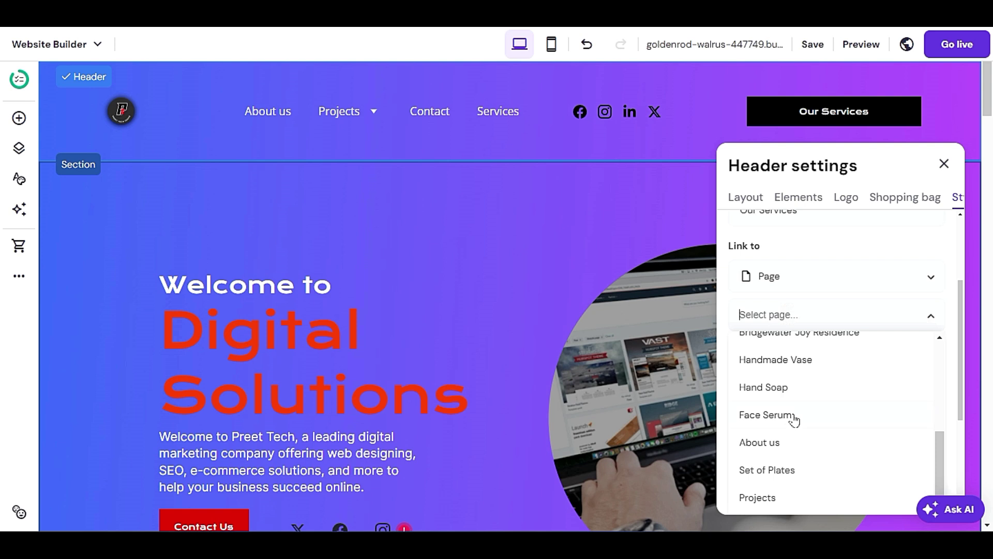
left_click(786, 498)
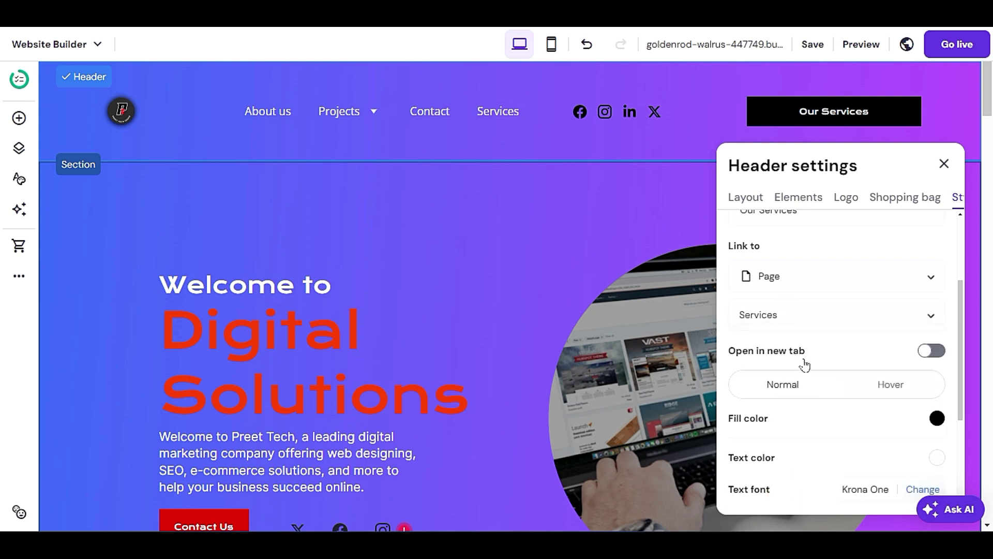
left_click(825, 365)
Set the header button's normal fill color to the red #fa0505
scroll(825, 364, "down", 2)
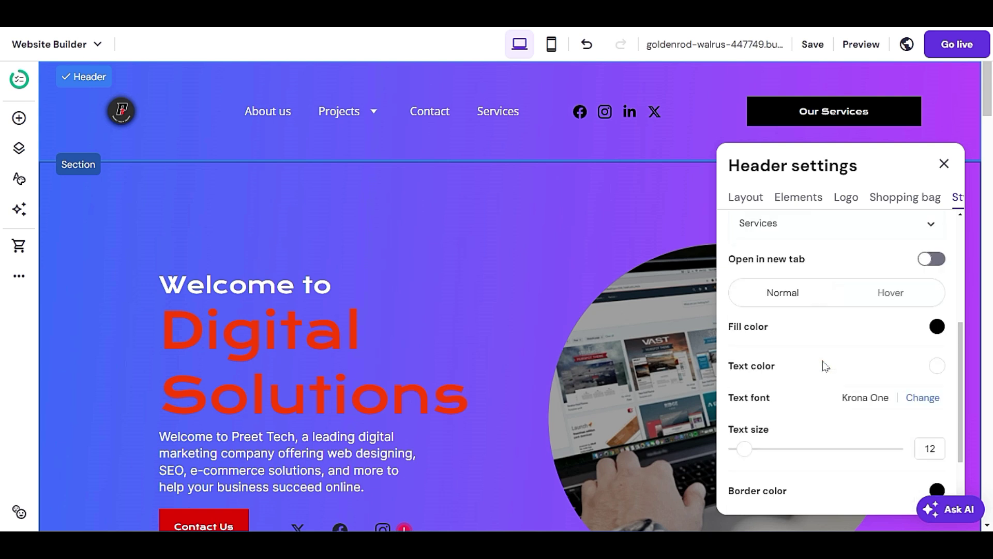
left_click(935, 327)
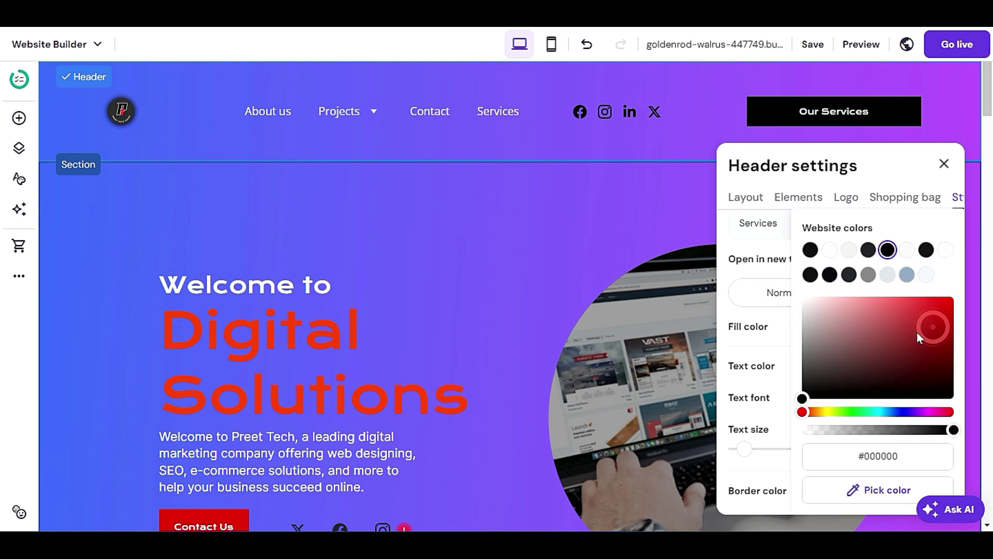
left_click(951, 300)
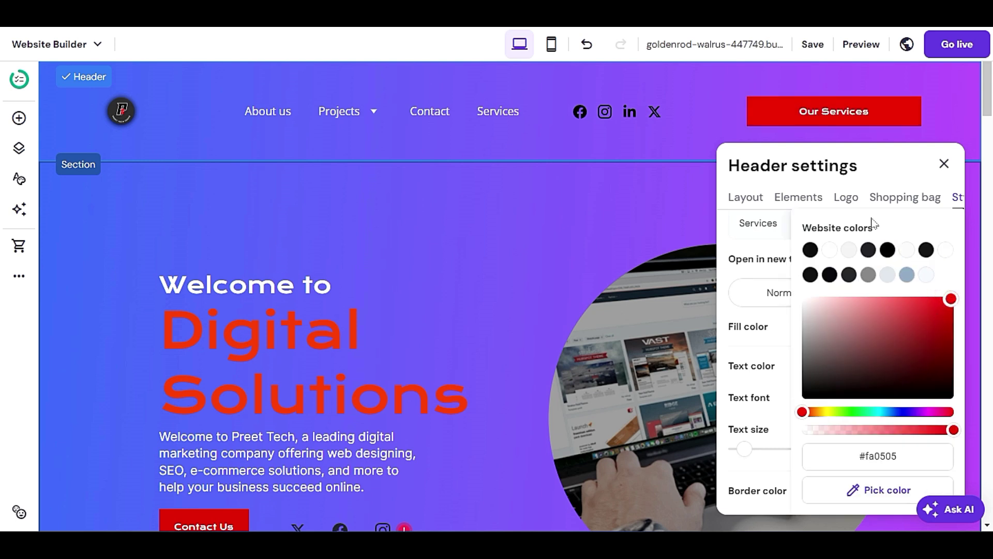
Examine the homepage's Our Services Offered section and compare it with the header at the start of the page
scroll(336, 414, "down", 5)
scroll(365, 439, "down", 20)
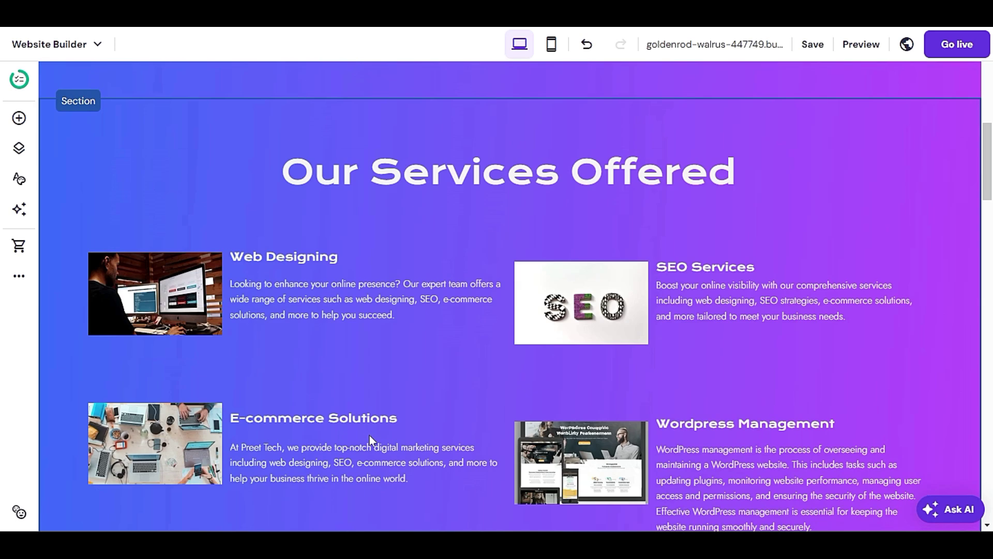
scroll(512, 390, "down", 2)
scroll(507, 419, "up", 15)
scroll(534, 381, "up", 5)
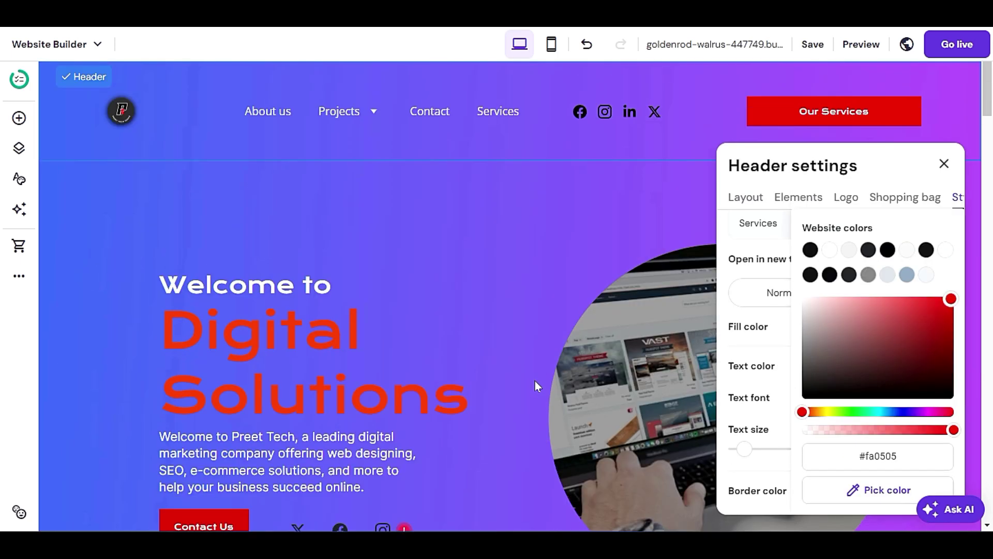
scroll(512, 287, "down", 5)
scroll(508, 293, "down", 5)
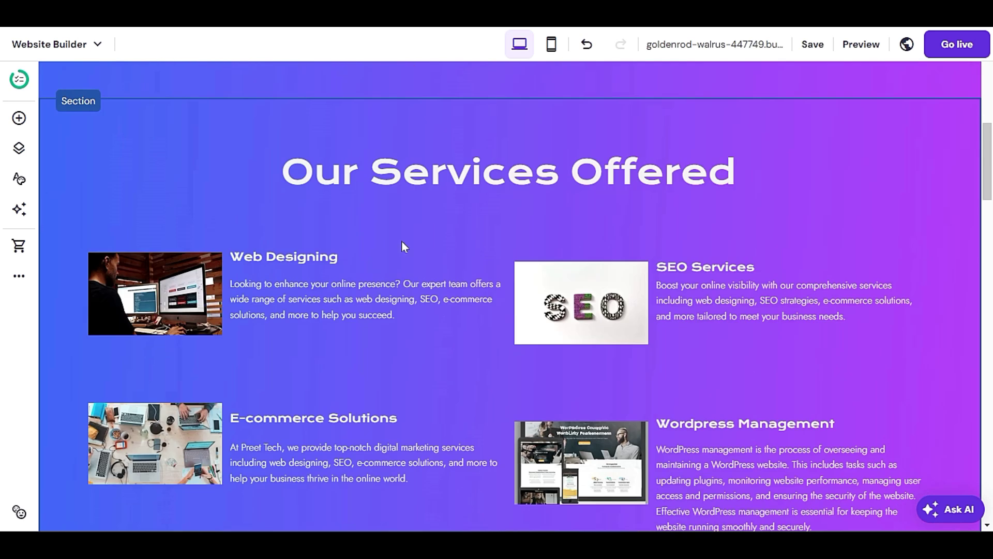
scroll(517, 336, "up", 10)
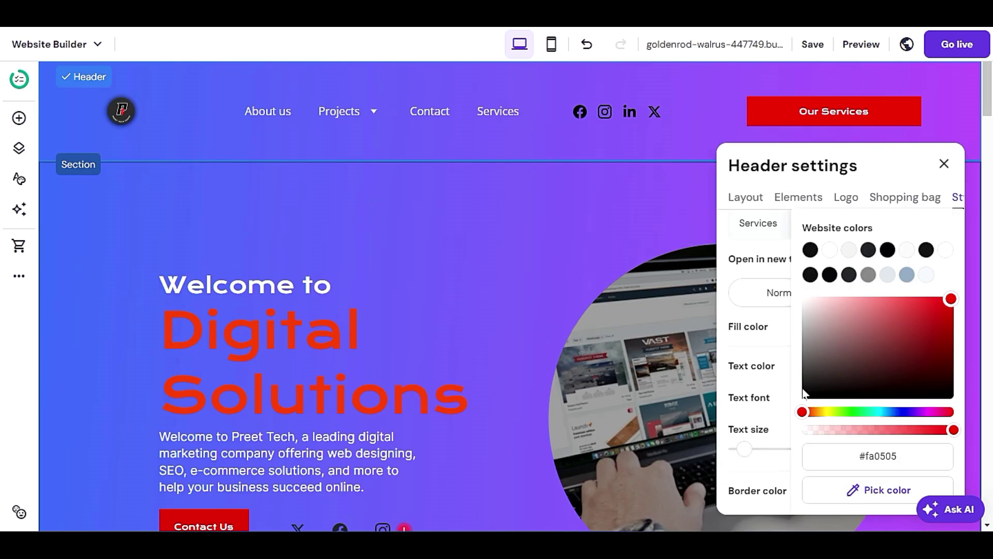
Give the header button a corner radius of 19 and a border width of 1
left_click(782, 397)
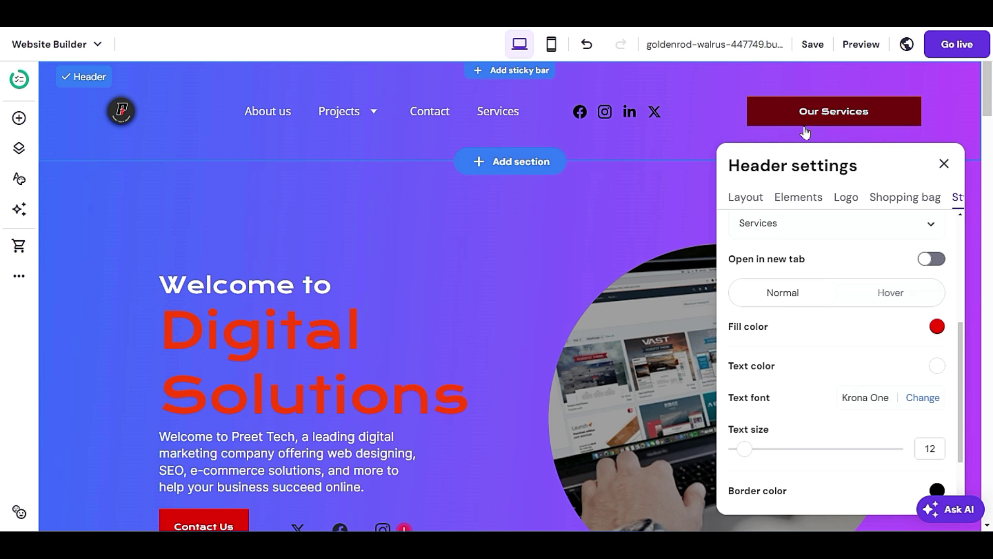
scroll(785, 367, "down", 2)
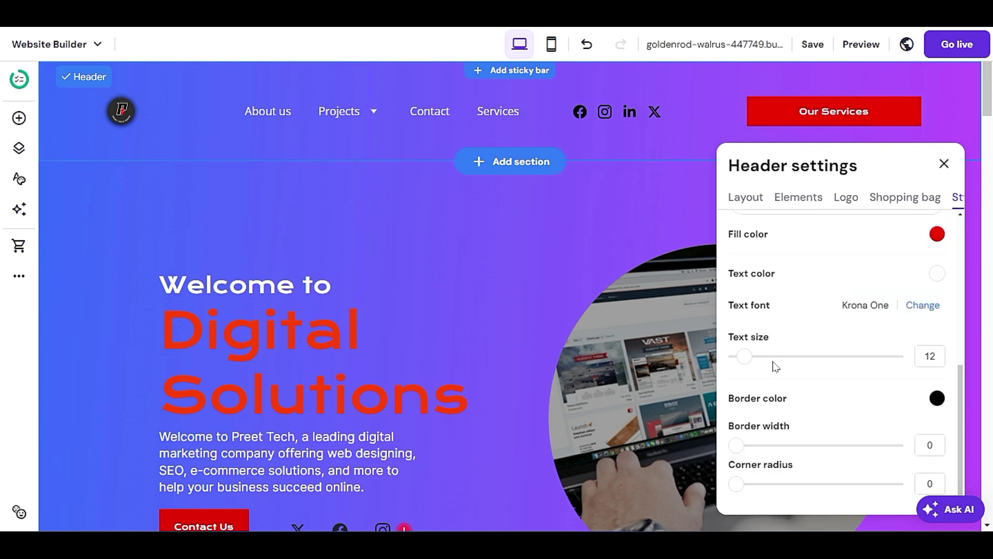
scroll(748, 437, "down", 1)
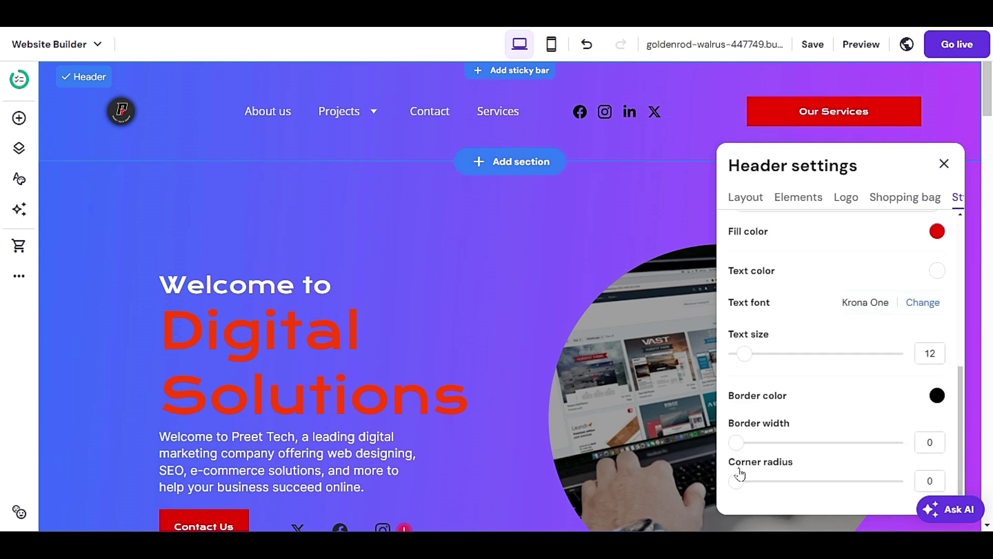
left_click_drag(737, 476, 858, 476)
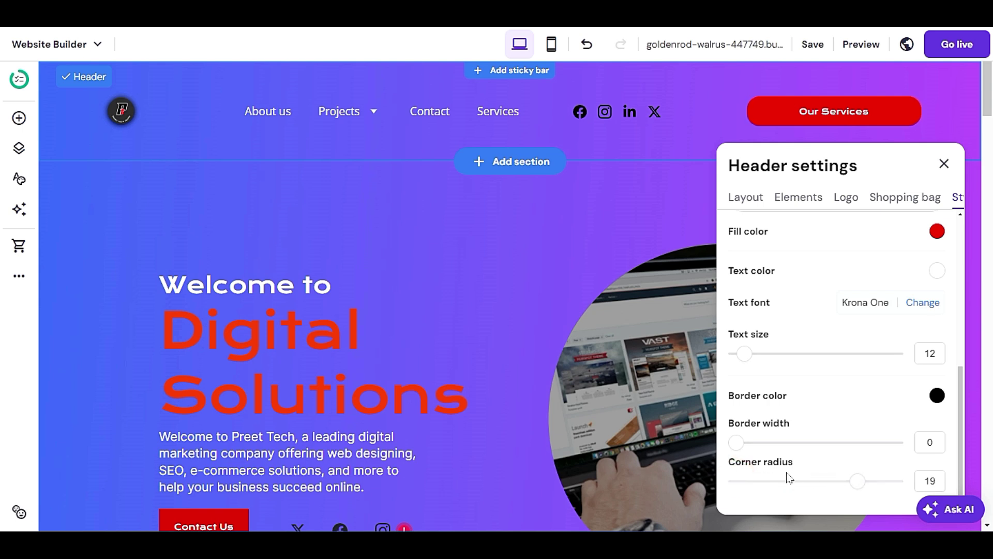
left_click_drag(736, 448, 753, 445)
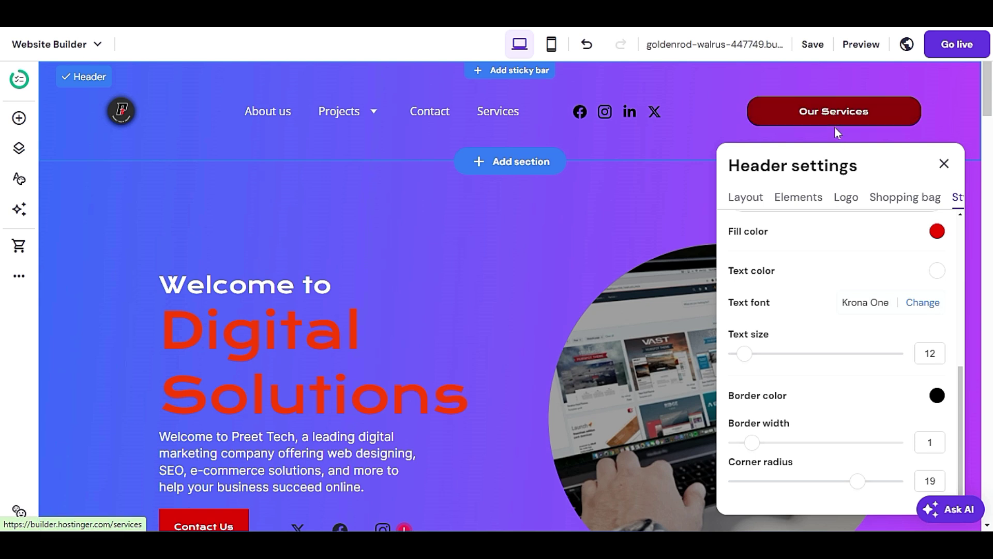
Review the header button's hover colors and its link type options
scroll(847, 360, "up", 3)
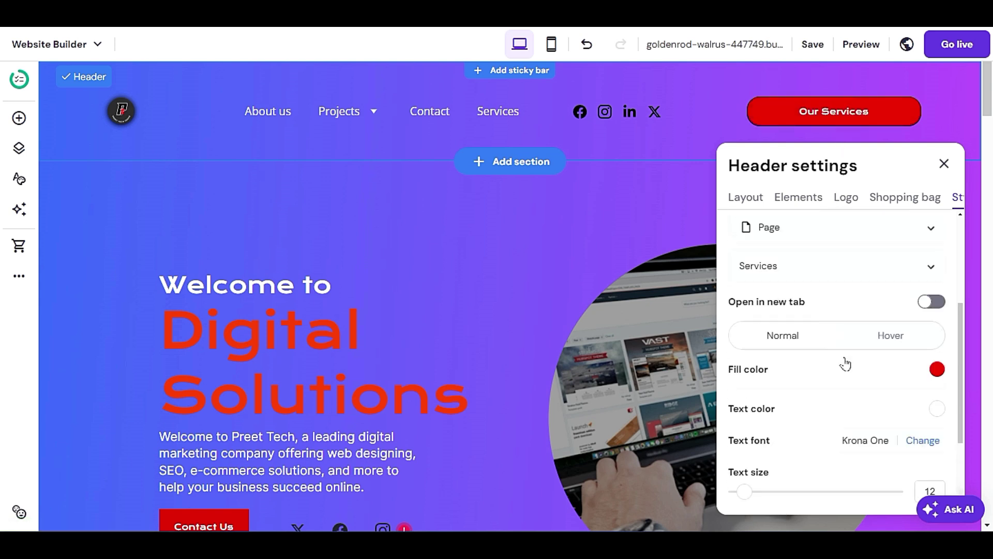
left_click(888, 336)
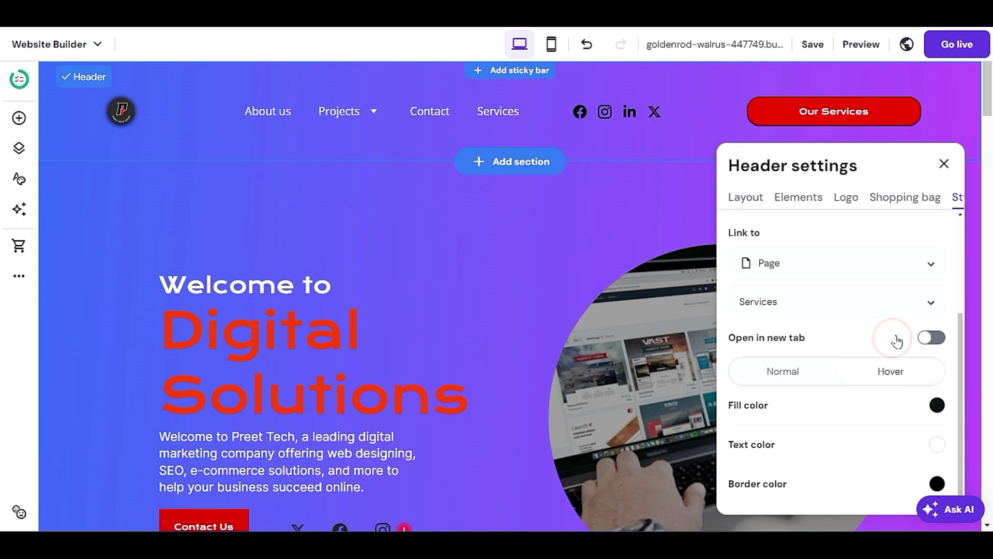
left_click(821, 363)
left_click(796, 262)
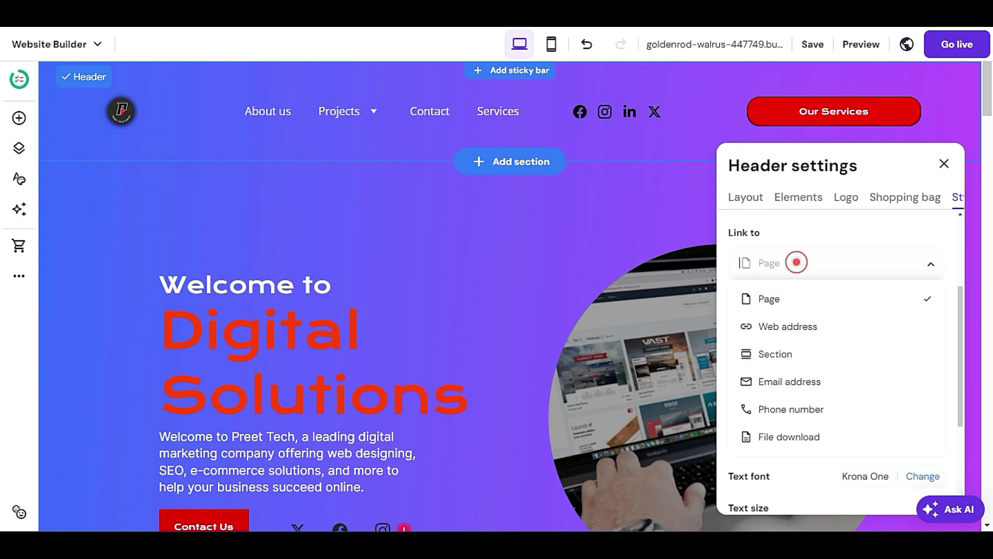
left_click(805, 232)
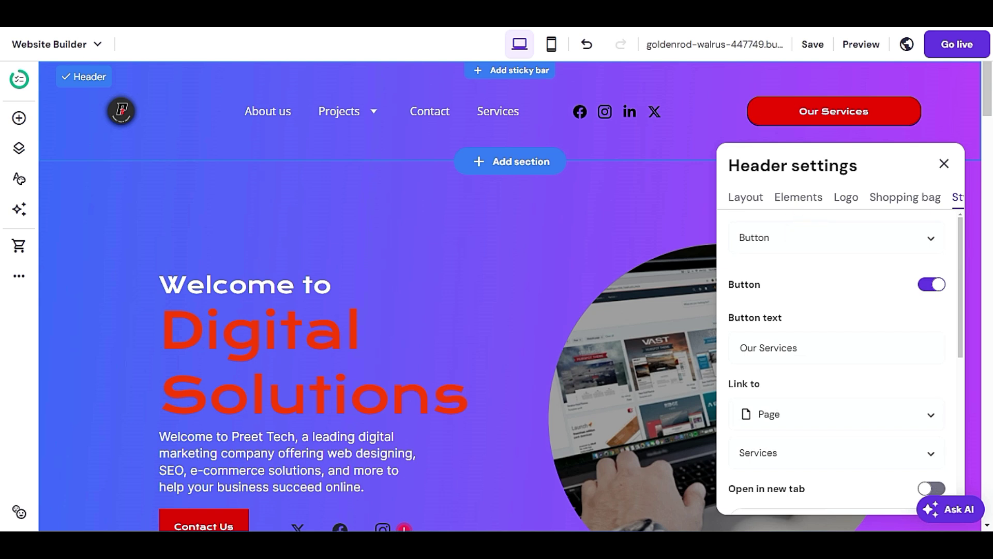
Set the icon color of the header's social icons to white
left_click(789, 228)
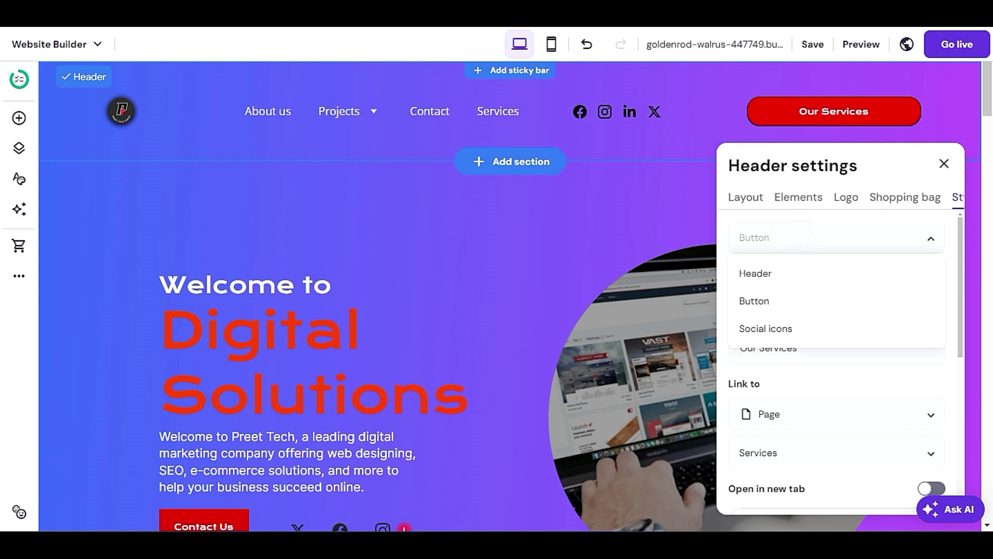
left_click(819, 324)
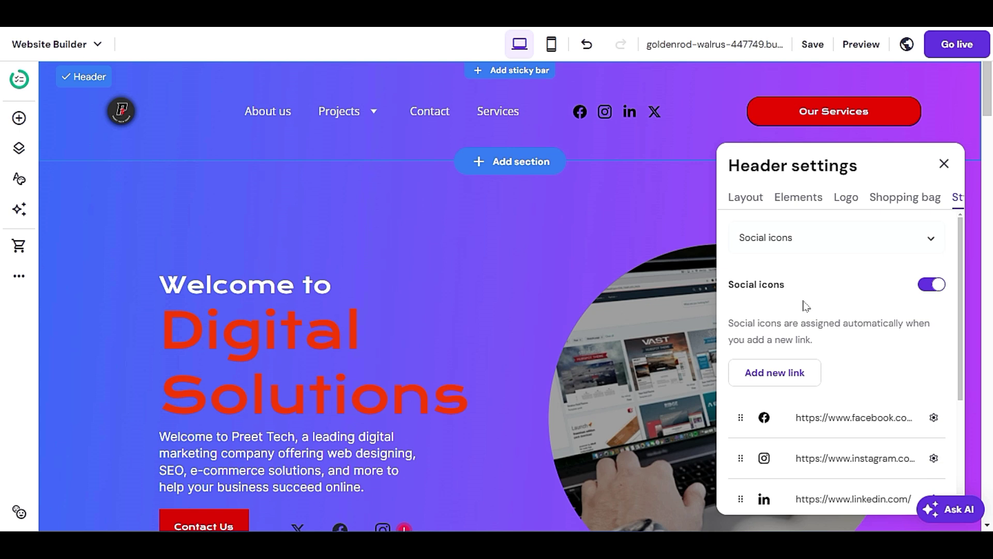
scroll(805, 306, "down", 3)
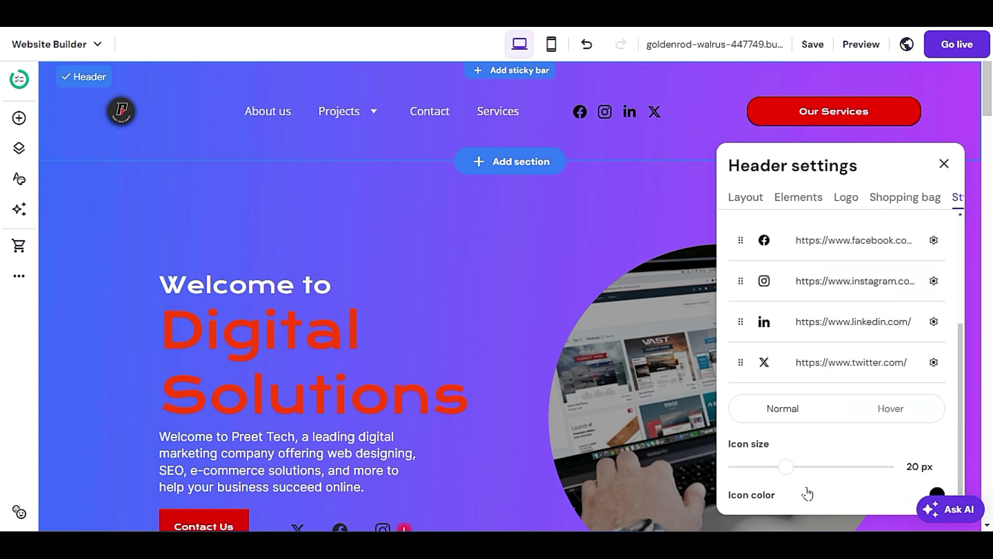
scroll(809, 490, "down", 2)
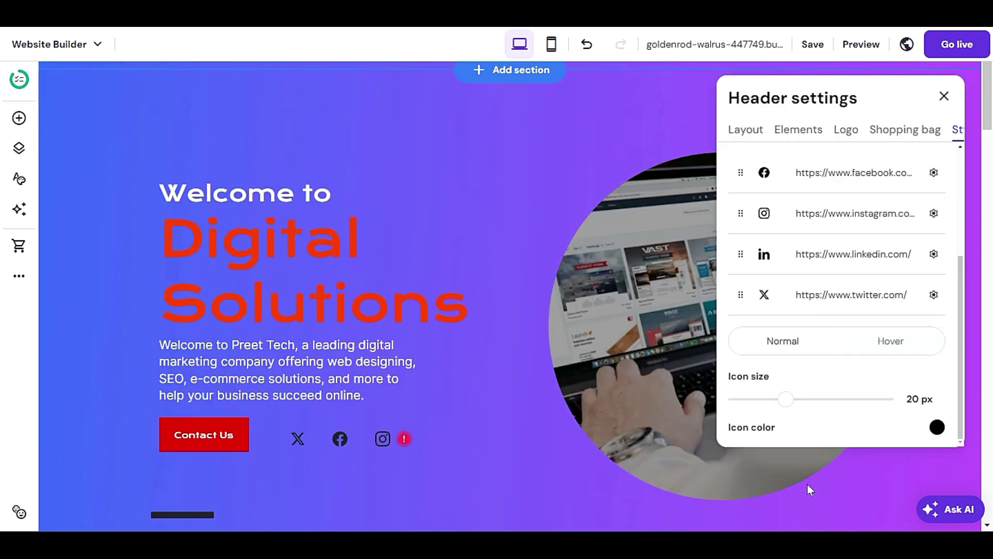
left_click(942, 429)
left_click_drag(812, 309, 802, 298)
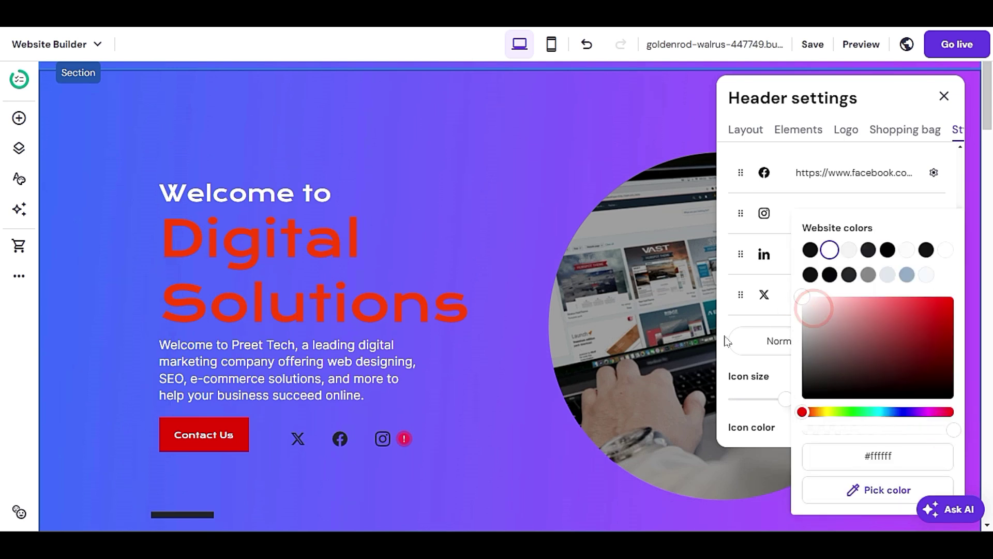
scroll(667, 391, "up", 2)
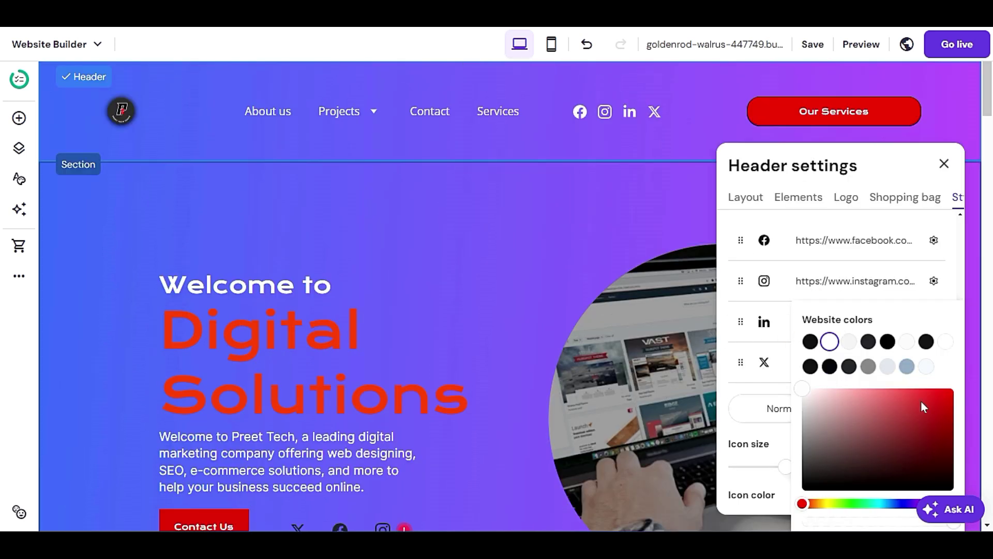
left_click(945, 394)
left_click_drag(946, 413, 801, 398)
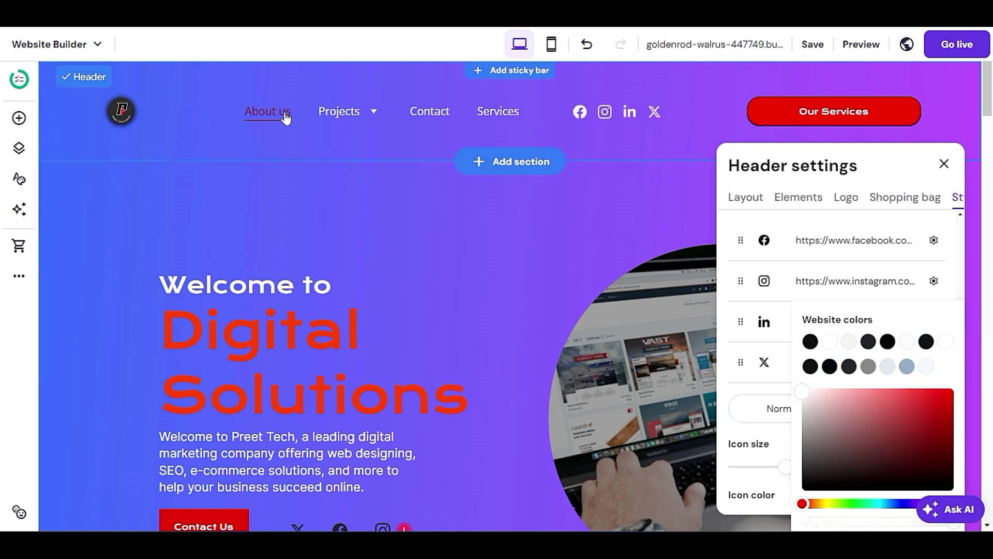
left_click(723, 267)
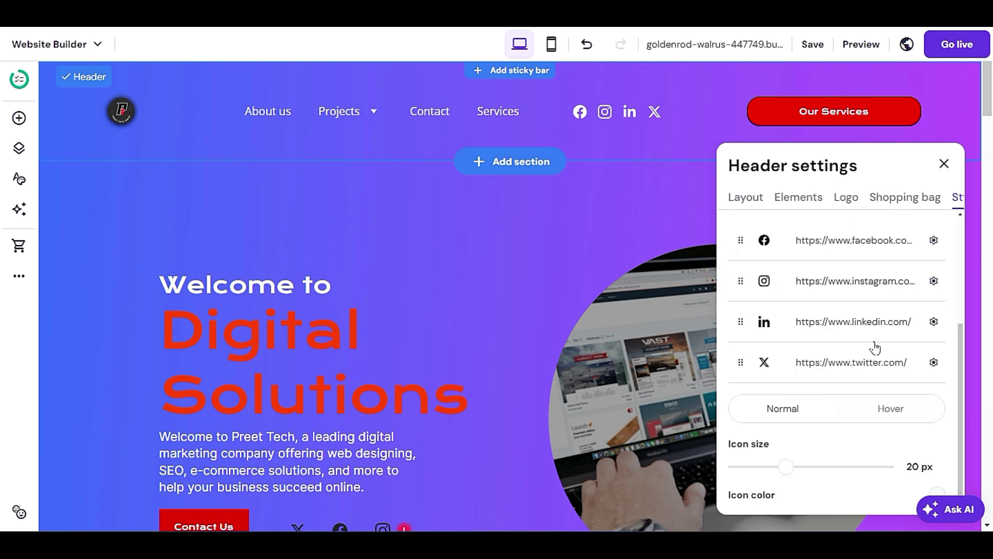
Reduce the size of the header's social icons slightly
scroll(864, 377, "down", 2)
scroll(860, 390, "up", 4)
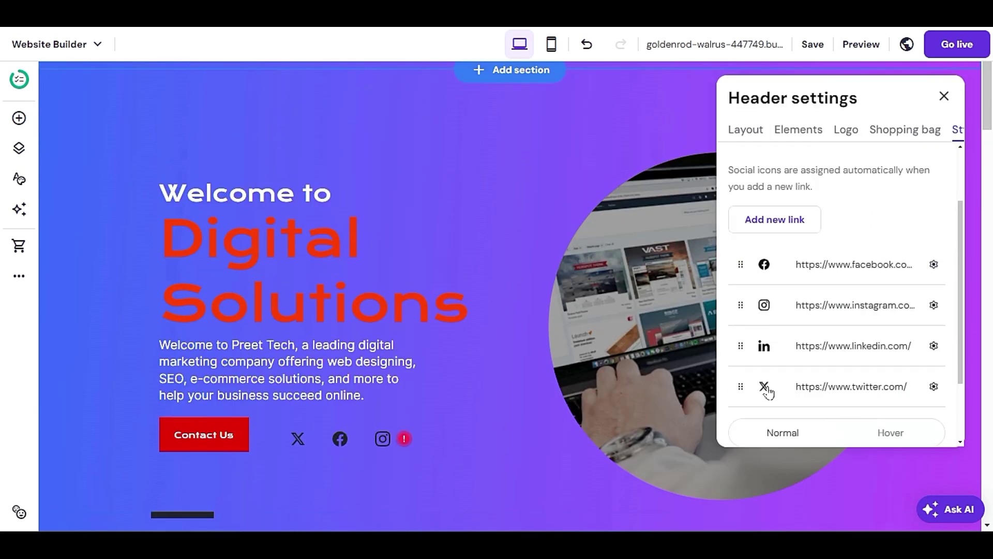
scroll(765, 383, "down", 2)
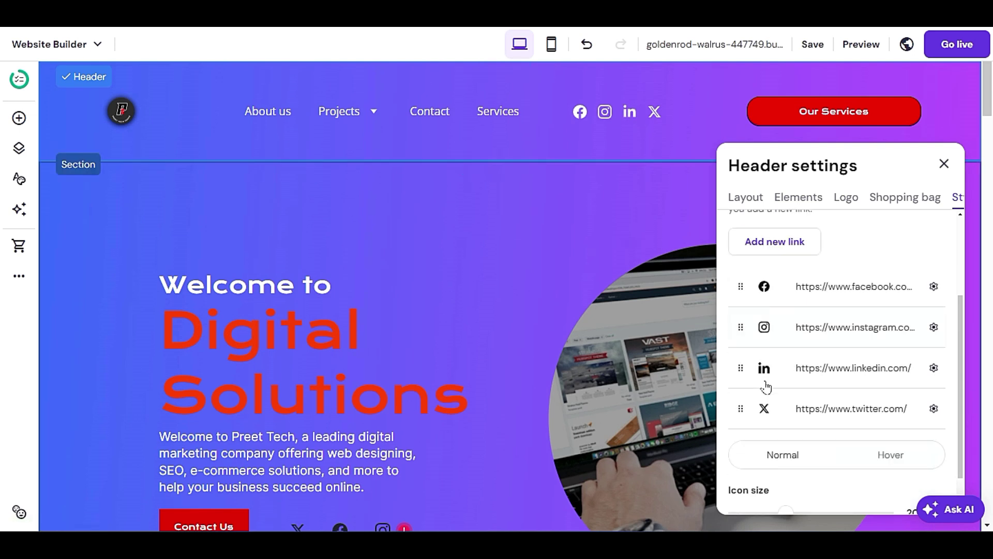
mouse_move(783, 467)
left_mouse_down()
mouse_move(755, 468)
mouse_move(786, 470)
left_mouse_up()
scroll(828, 455, "up", 3)
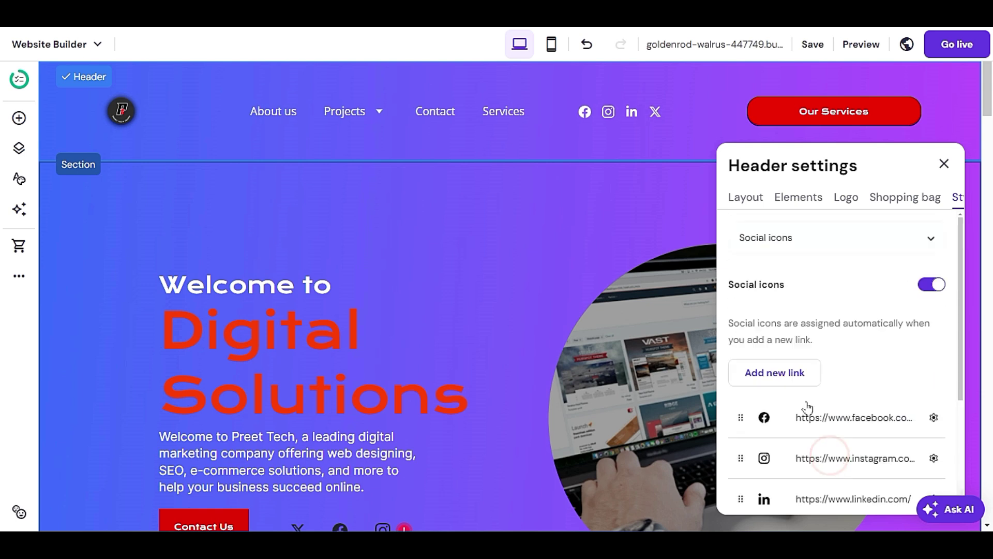
Review the header's general style settings, its element visibility options and its layout spacing options
left_click(788, 236)
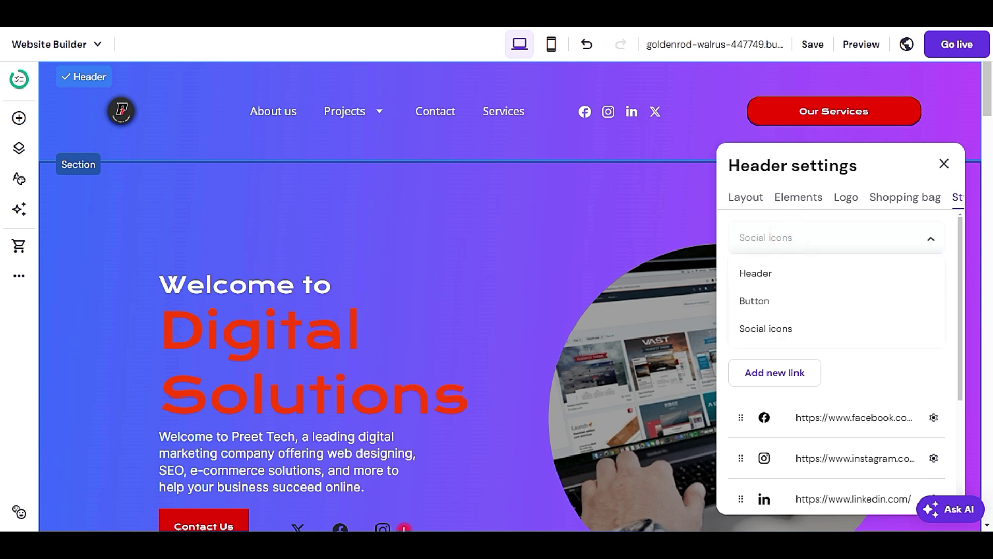
left_click(789, 215)
left_click(789, 238)
left_click(796, 275)
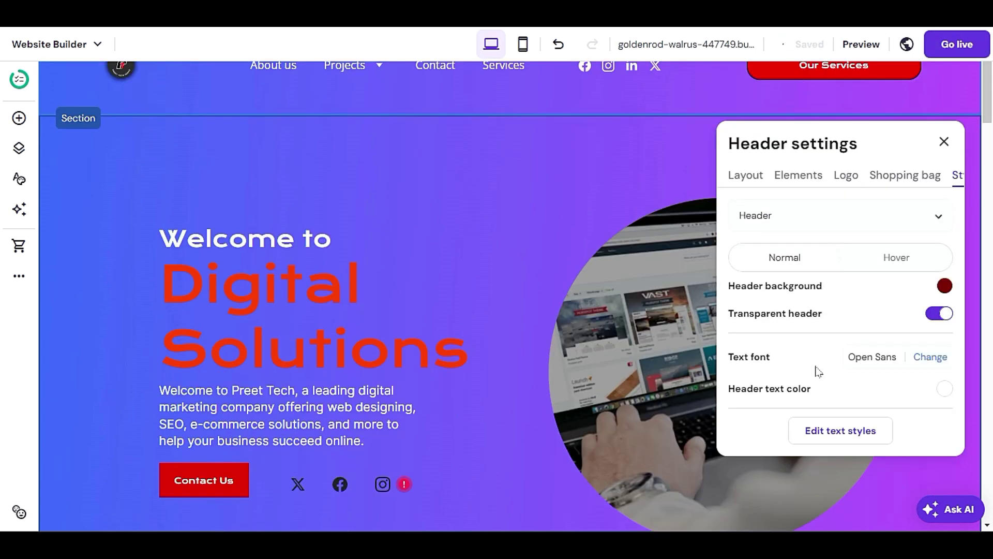
left_click(807, 222)
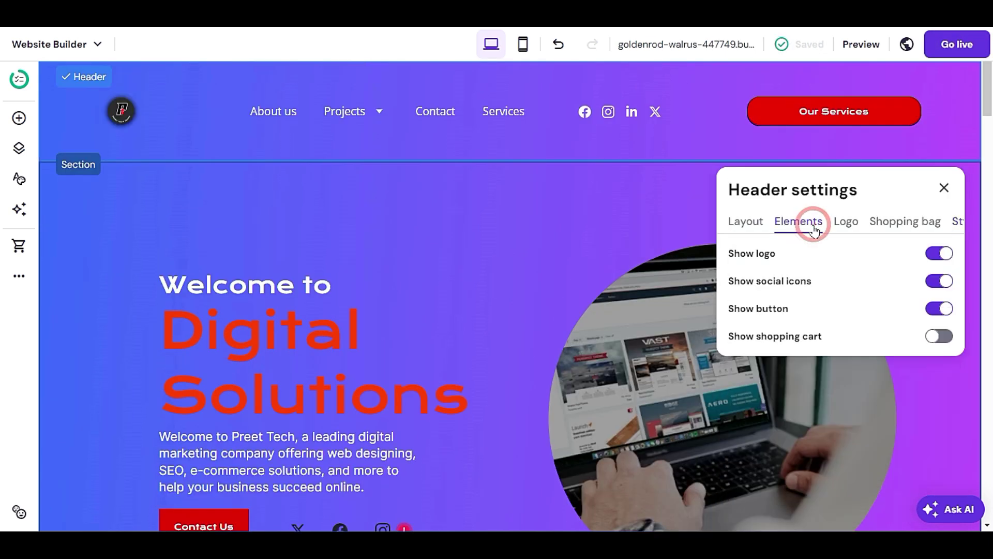
left_click(734, 226)
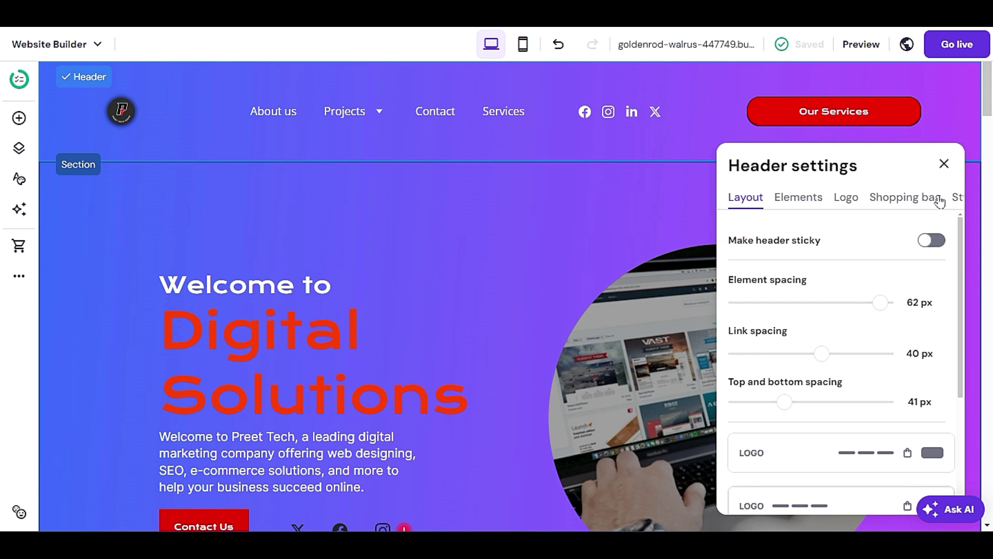
Look over the elements that can be added to the page
left_click(19, 119)
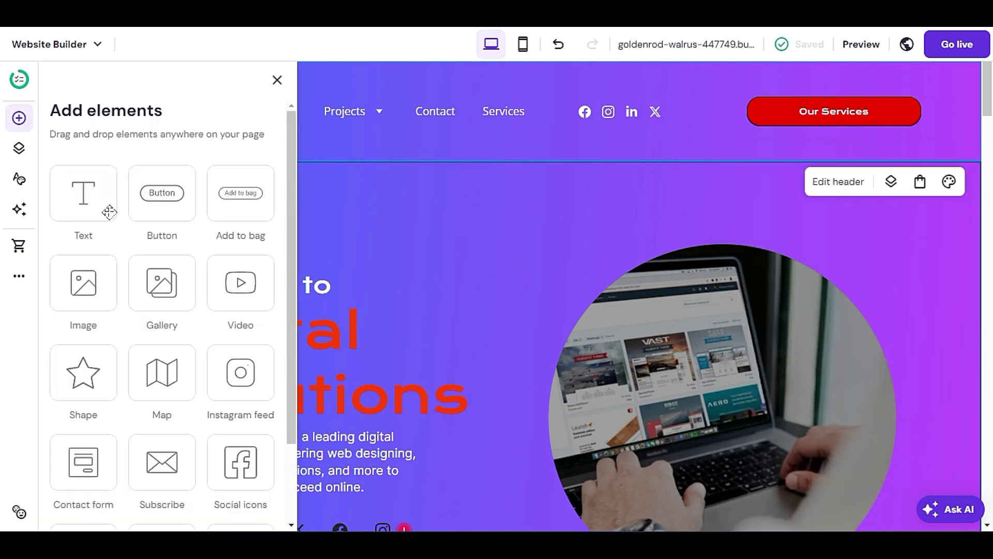
left_click(94, 202)
scroll(215, 295, "up", 3)
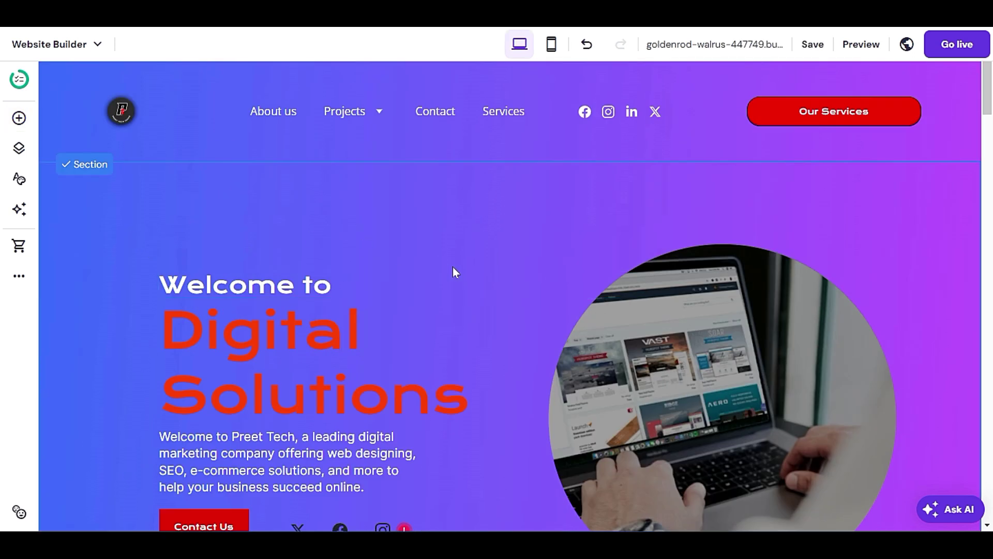
Try to move the "Welcome to" heading up into the header, and return it to its place above "Digital Solutions"
left_click_drag(293, 293, 271, 150)
left_click_drag(240, 185, 277, 86)
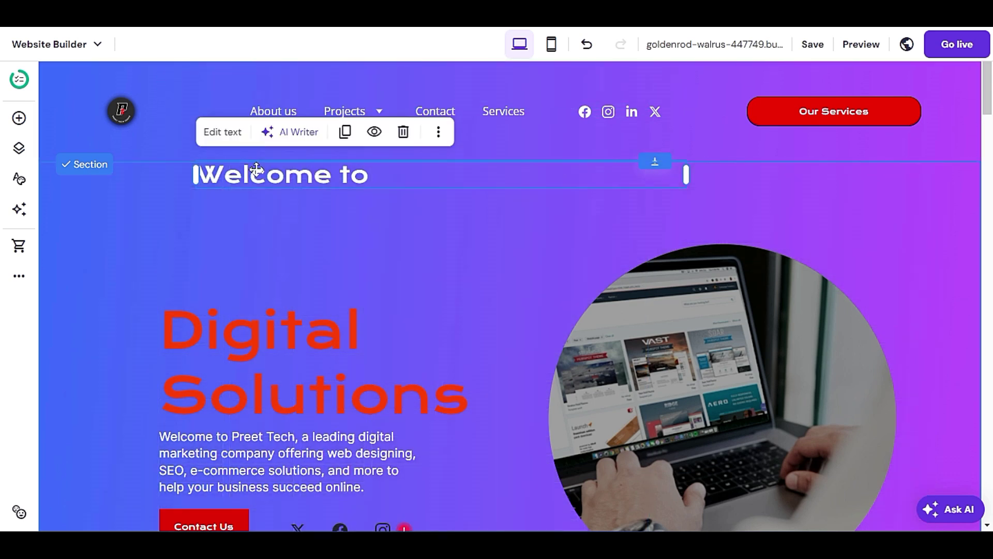
left_click_drag(253, 178, 221, 293)
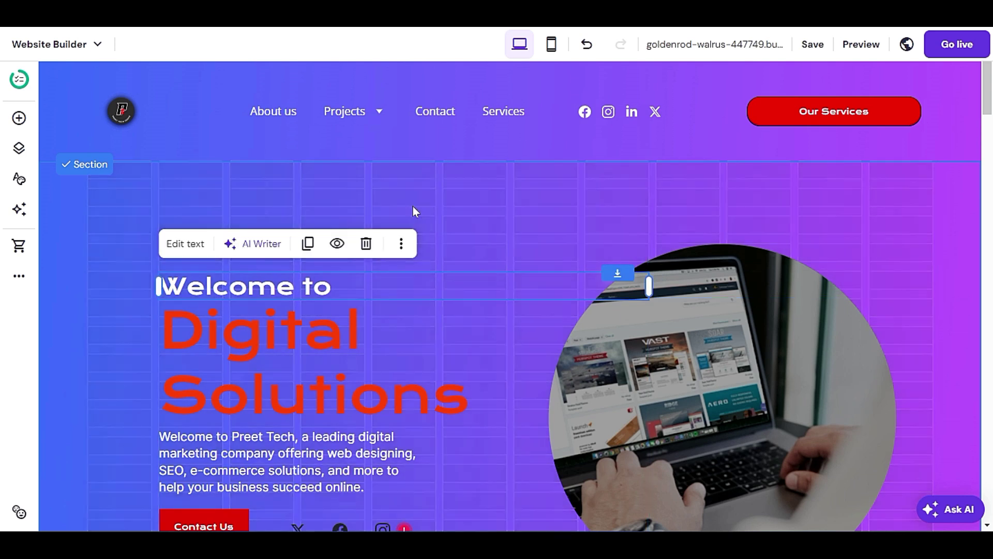
Delete the Projects page from the website's main navigation
left_click(232, 81)
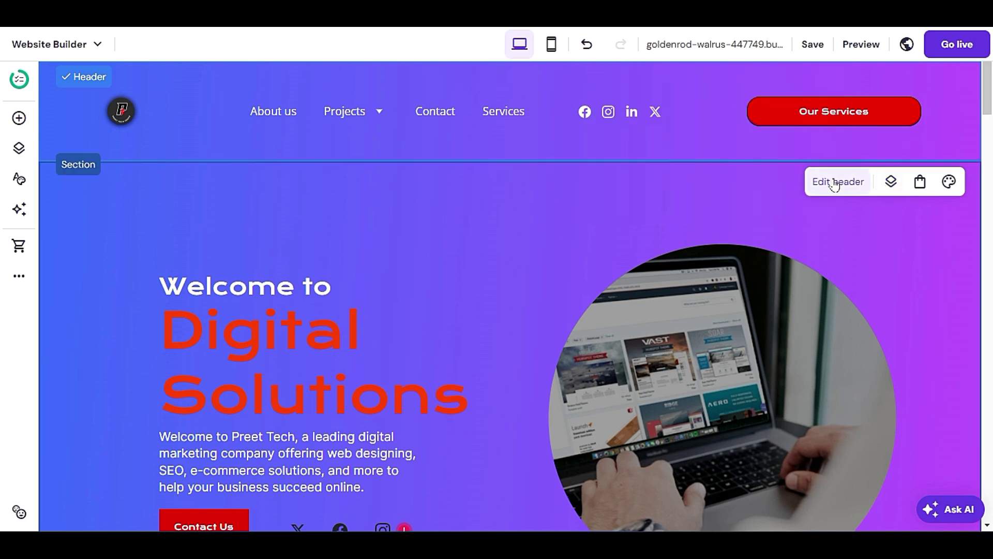
left_click(891, 182)
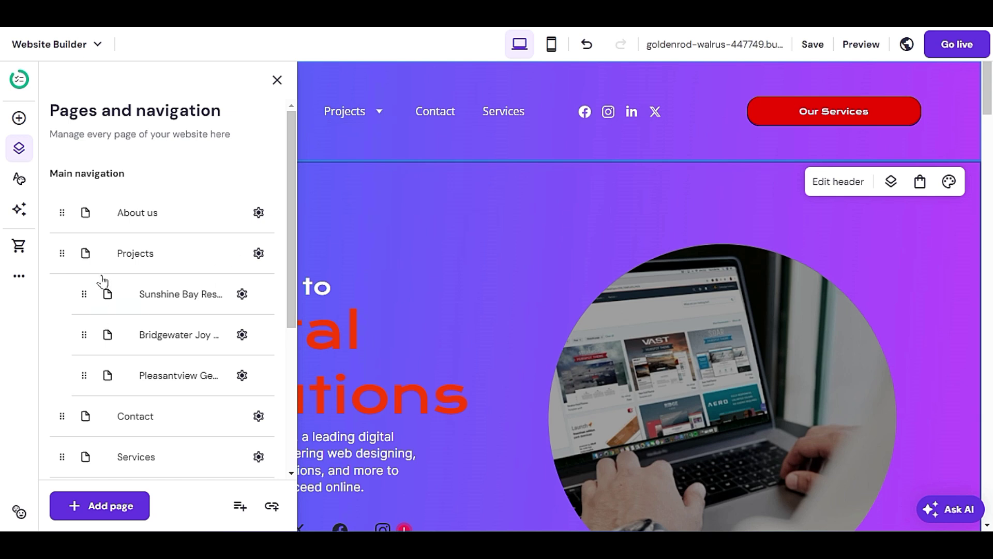
scroll(102, 281, "down", 2)
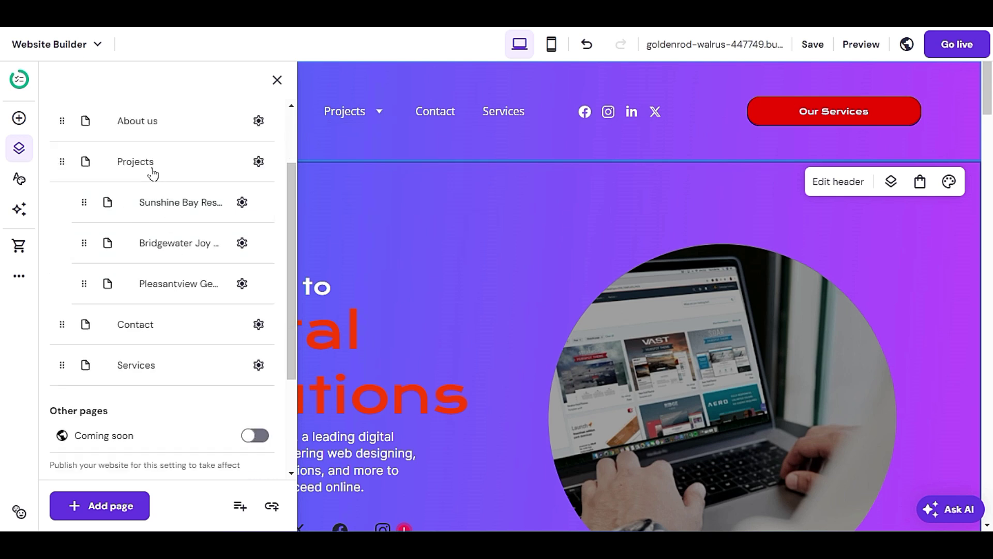
left_click_drag(188, 162, 136, 163)
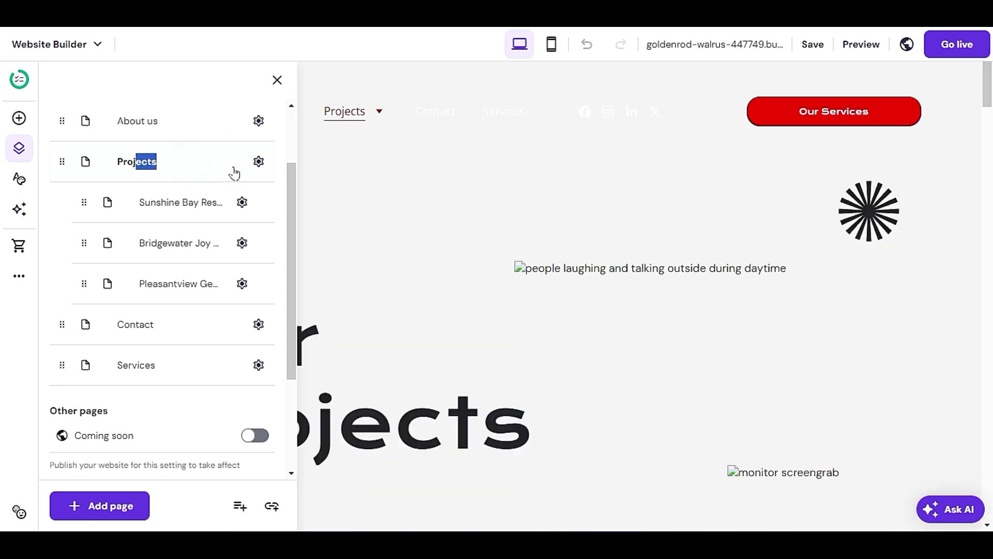
left_click(258, 161)
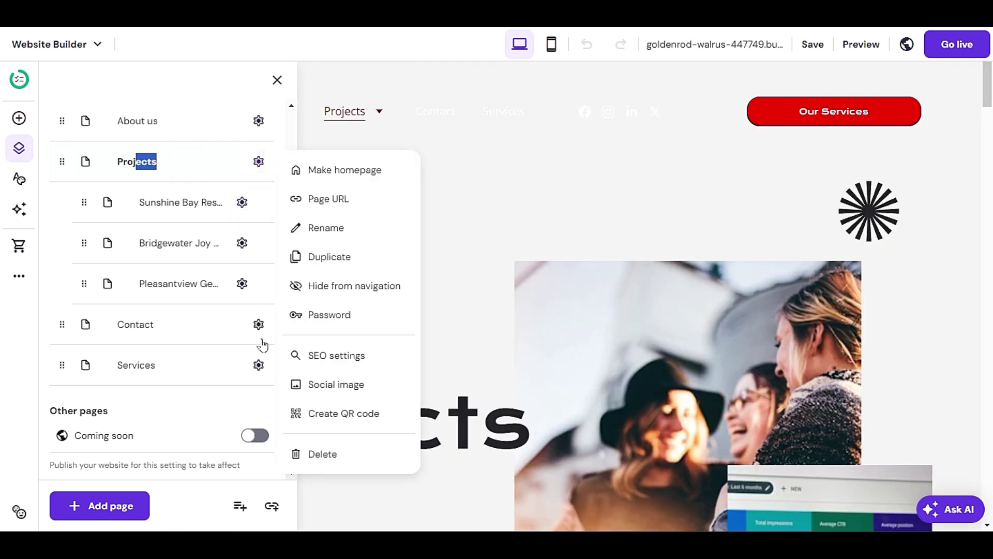
left_click(304, 454)
left_click(572, 327)
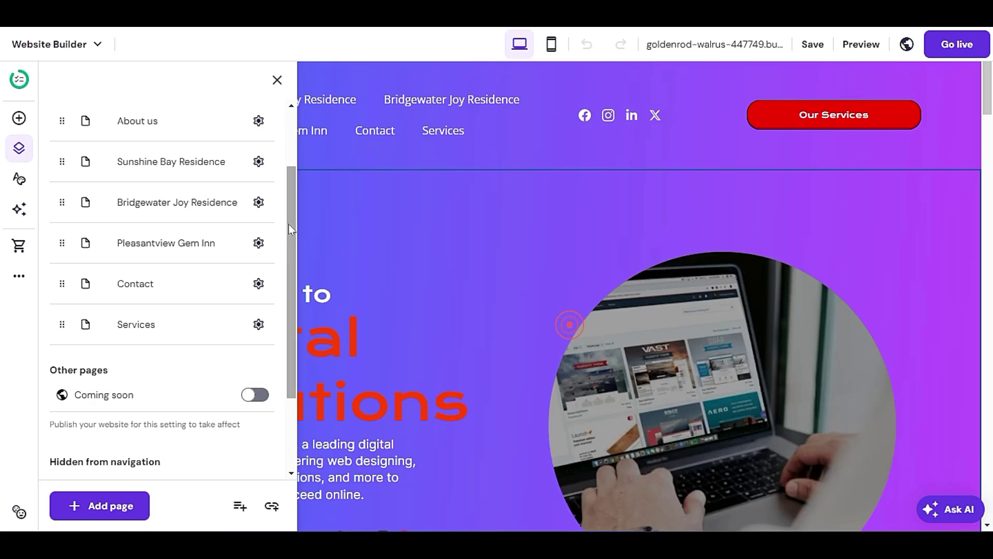
Delete the former Projects subpages Sunshine Bay Residence, Bridgewater Joy Residence and Pleasantview Gem Inn
left_click(259, 163)
left_click(321, 482)
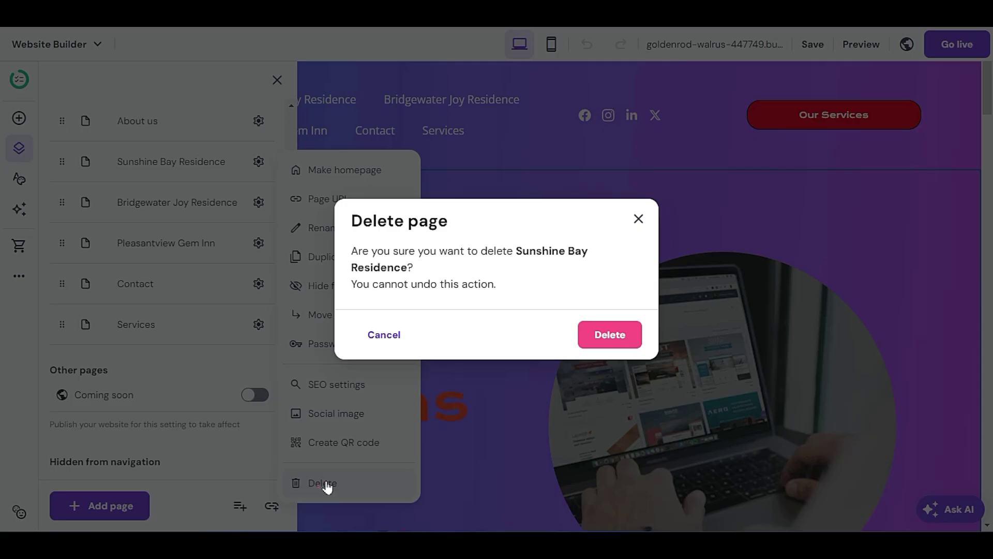
left_click(608, 336)
left_click(259, 161)
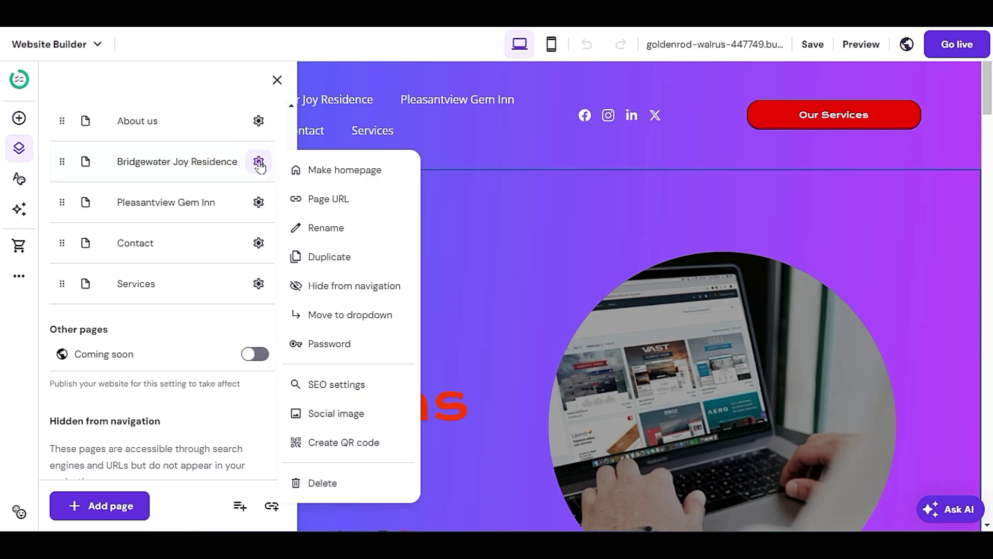
left_click(320, 482)
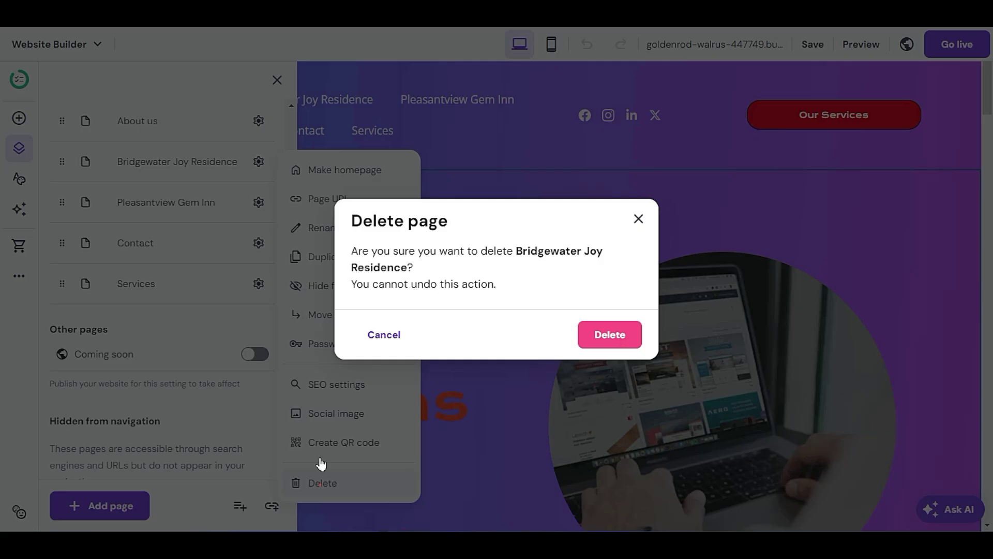
left_click(606, 336)
left_click(257, 163)
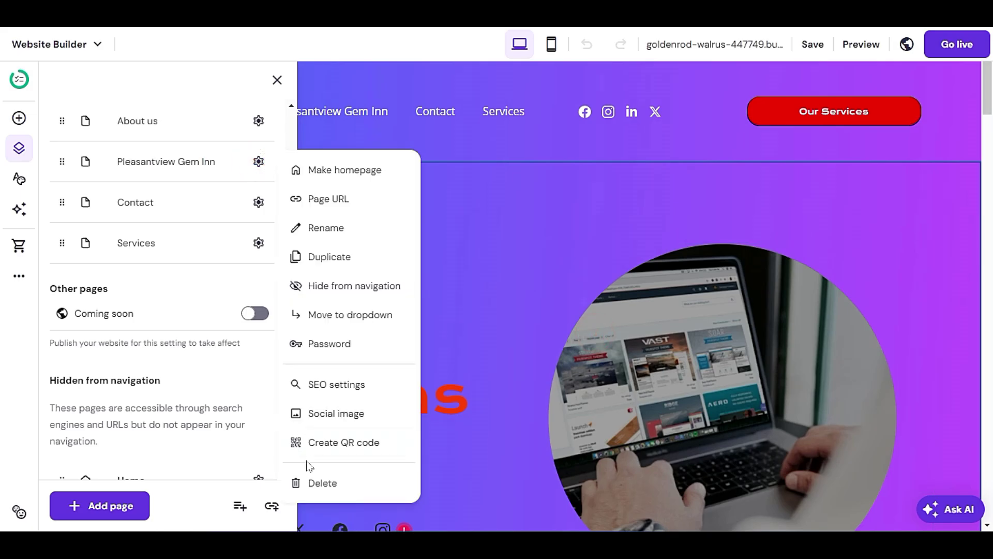
left_click(308, 482)
left_click(605, 327)
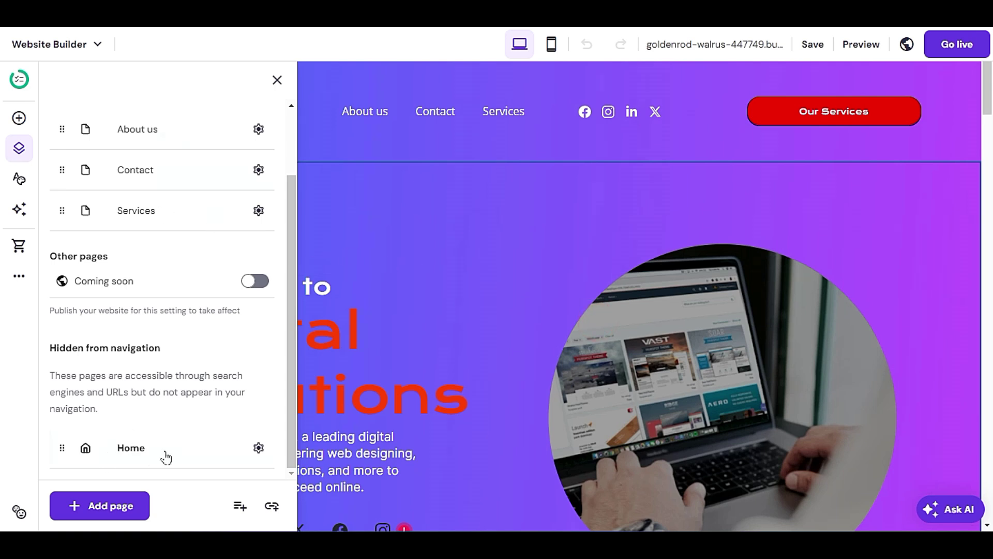
Show the hidden Home page in the website's main navigation
left_click(258, 448)
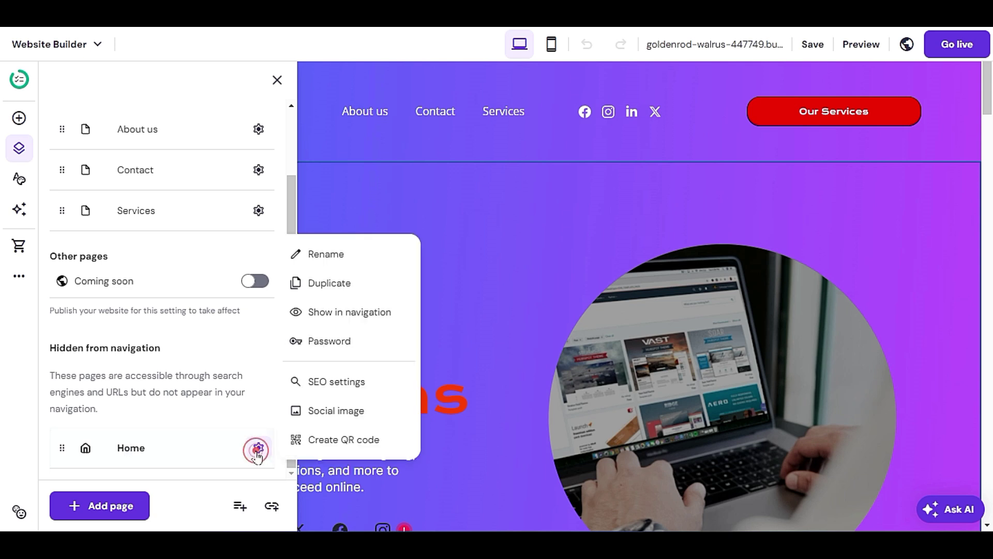
left_click(355, 316)
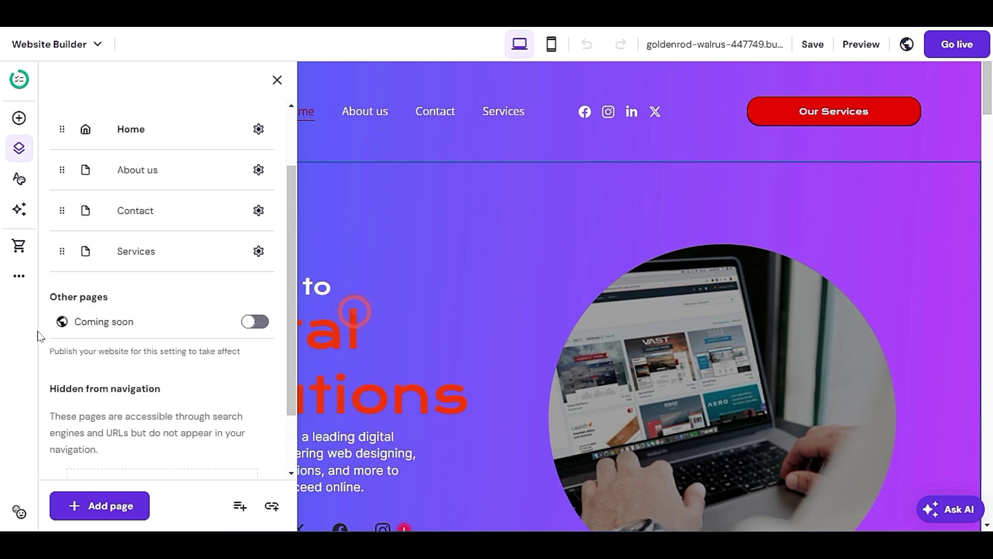
left_click(427, 216)
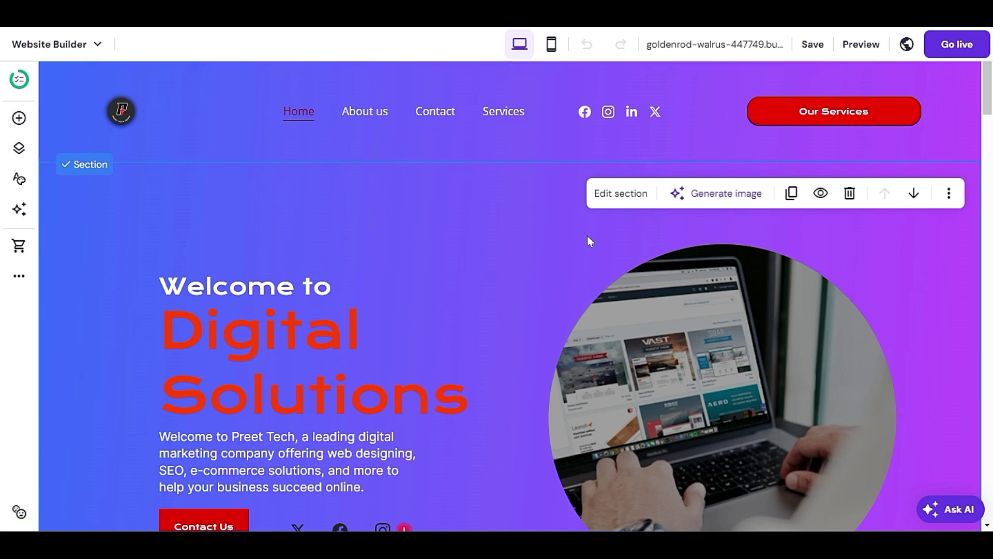
left_click(640, 139)
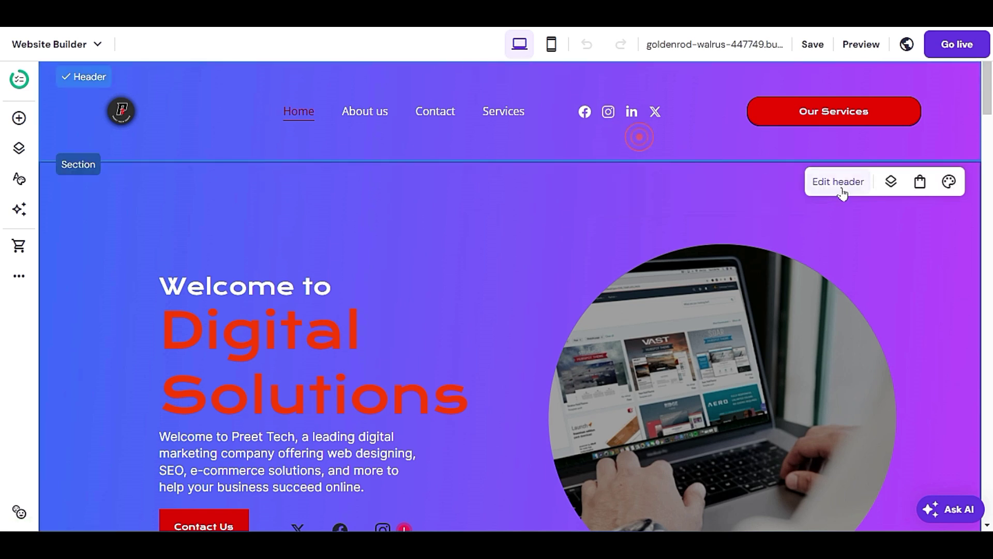
left_click(840, 182)
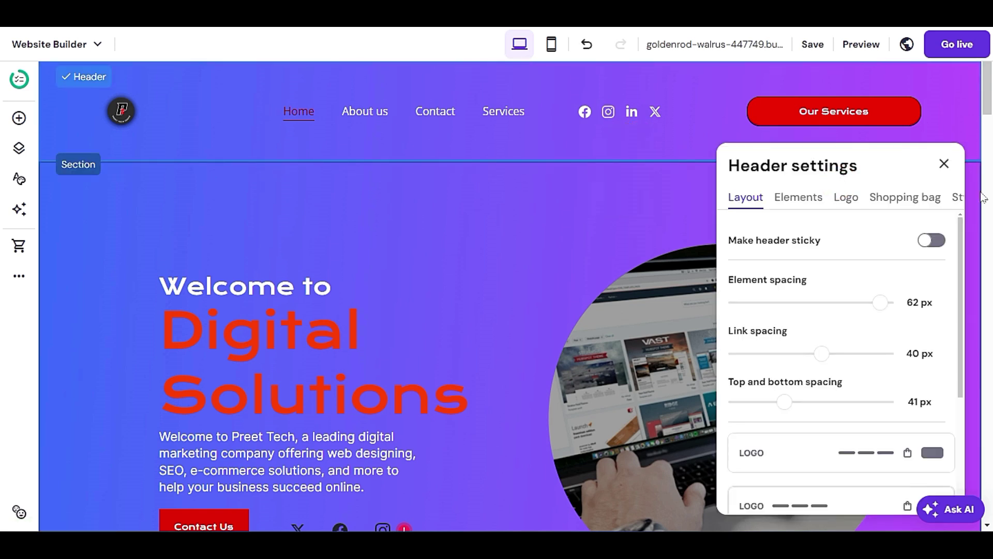
left_click(944, 166)
left_click(685, 131)
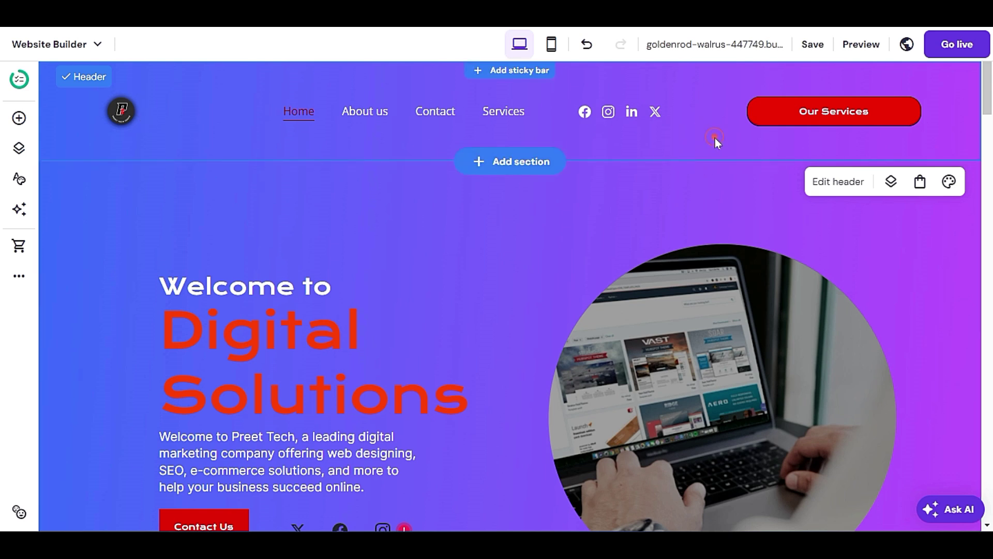
Start a new navigation link and try naming it "Term", clearing the name again
left_click(891, 182)
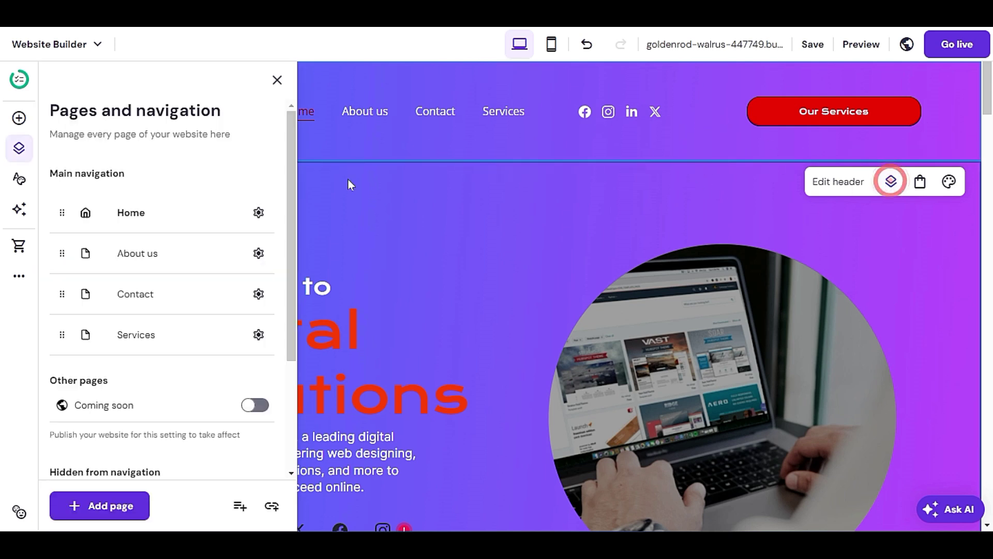
scroll(213, 343, "down", 4)
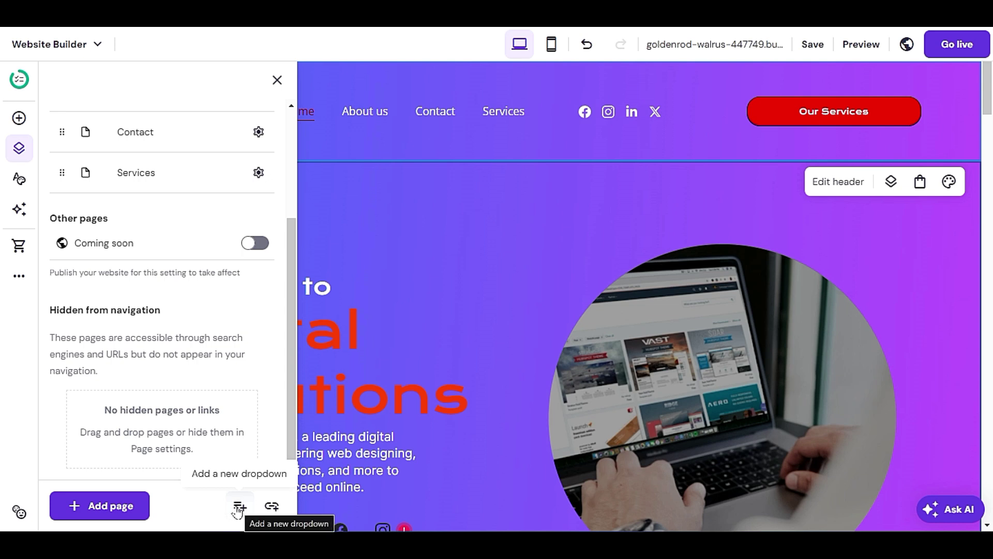
left_click(272, 505)
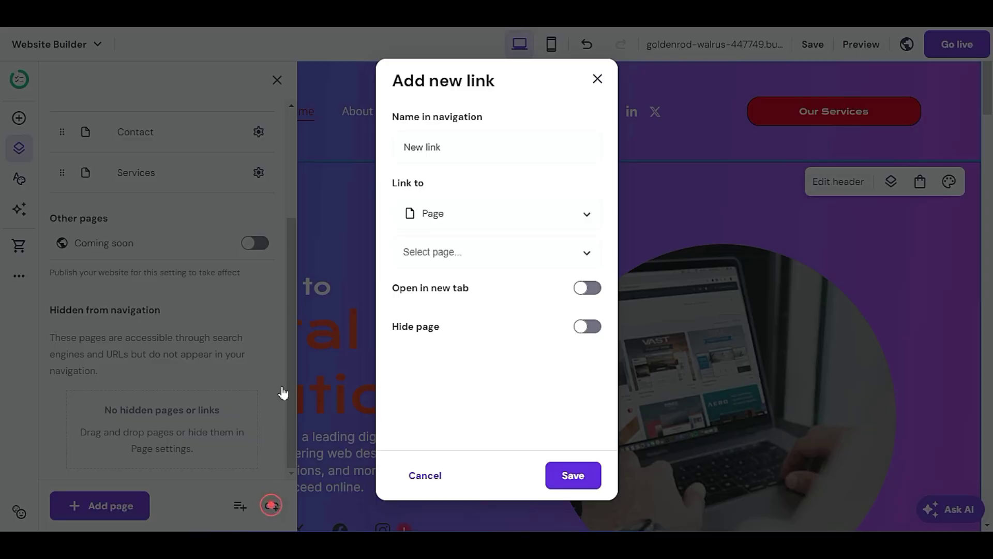
left_click(479, 147)
triple_click(480, 148)
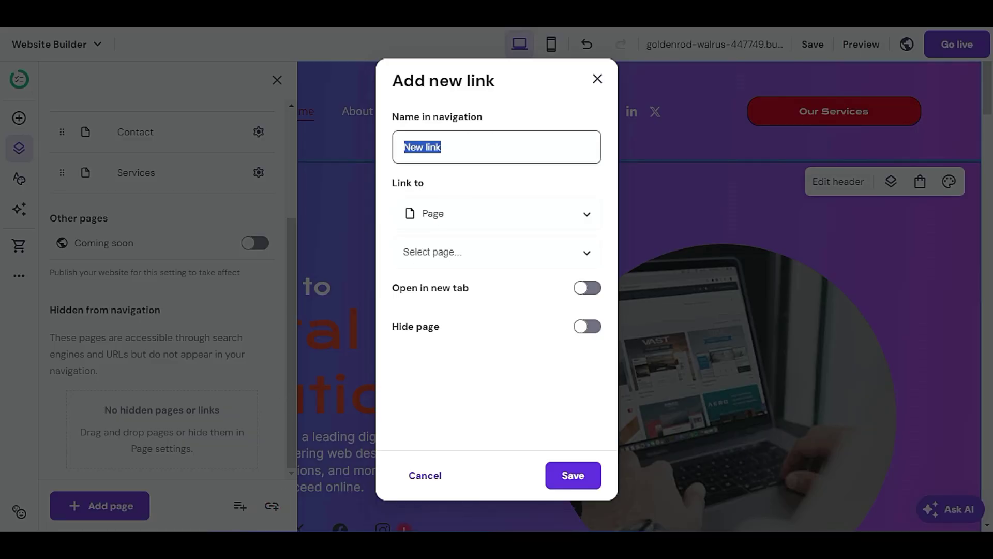
type("Term")
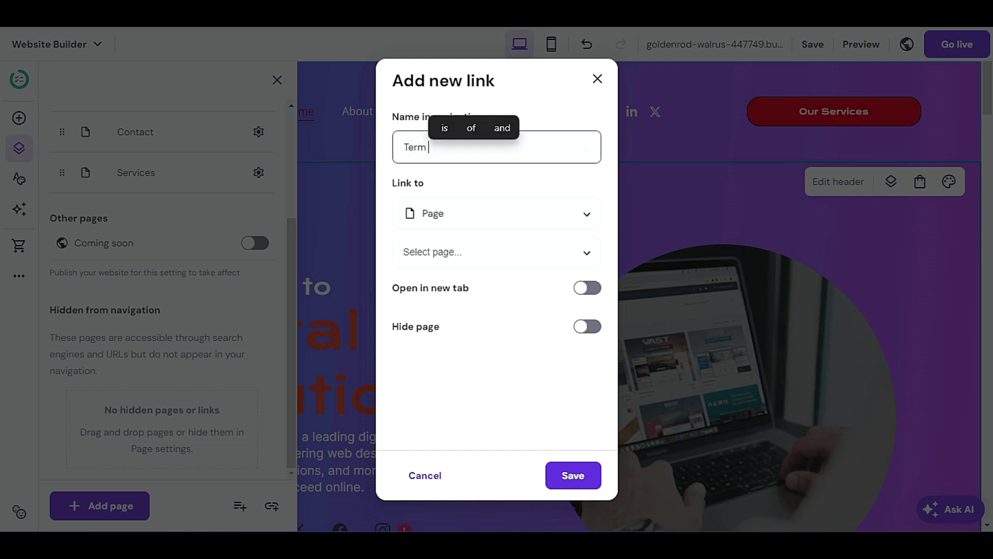
key("BackSpace")
key("BackSpace")
key("BackSpace")
key("BackSpace")
key("BackSpace")
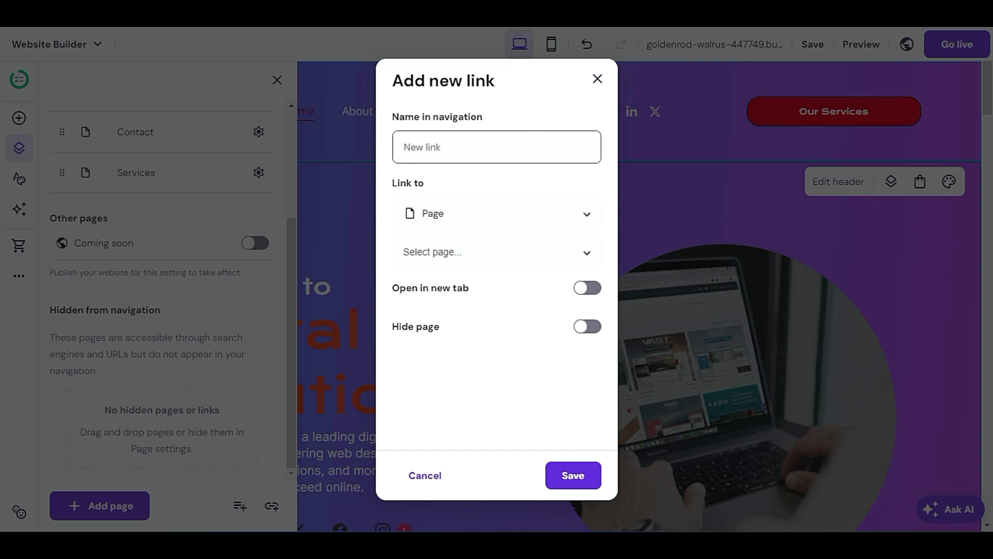
Look through the list of pages that the new navigation link can point to
left_click(443, 252)
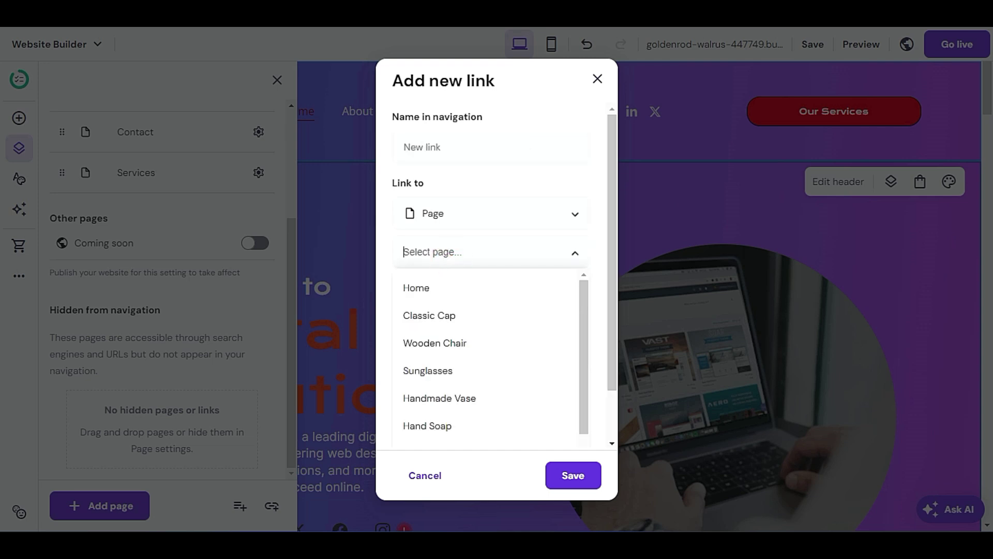
scroll(510, 364, "down", 2)
scroll(509, 364, "down", 2)
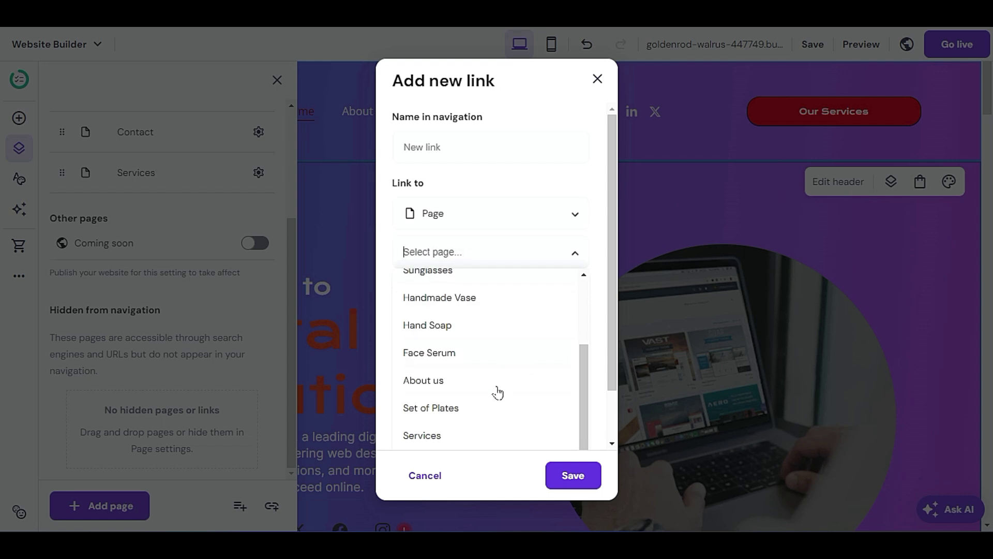
scroll(498, 393, "down", 1)
scroll(498, 393, "down", 1)
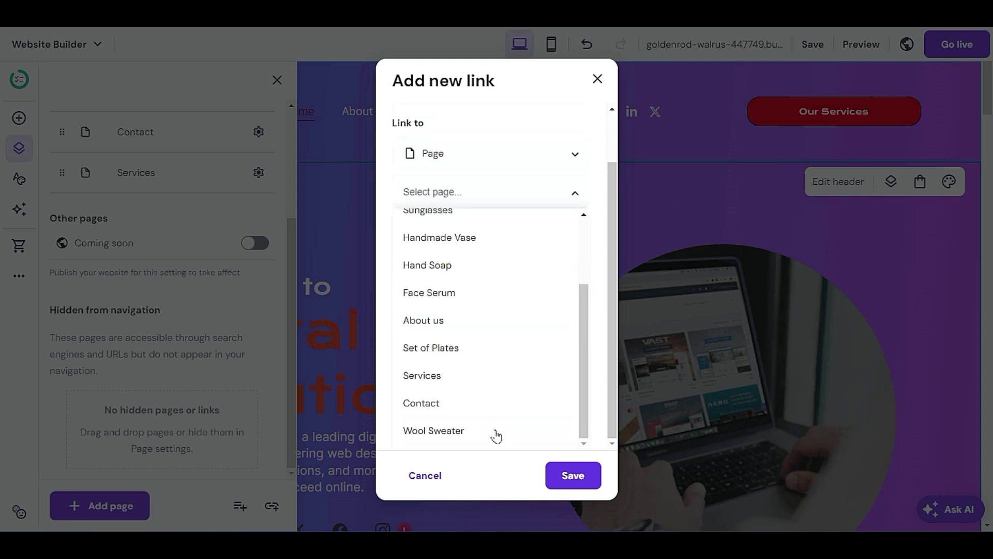
scroll(496, 430, "up", 3)
scroll(487, 308, "down", 1)
scroll(479, 290, "up", 1)
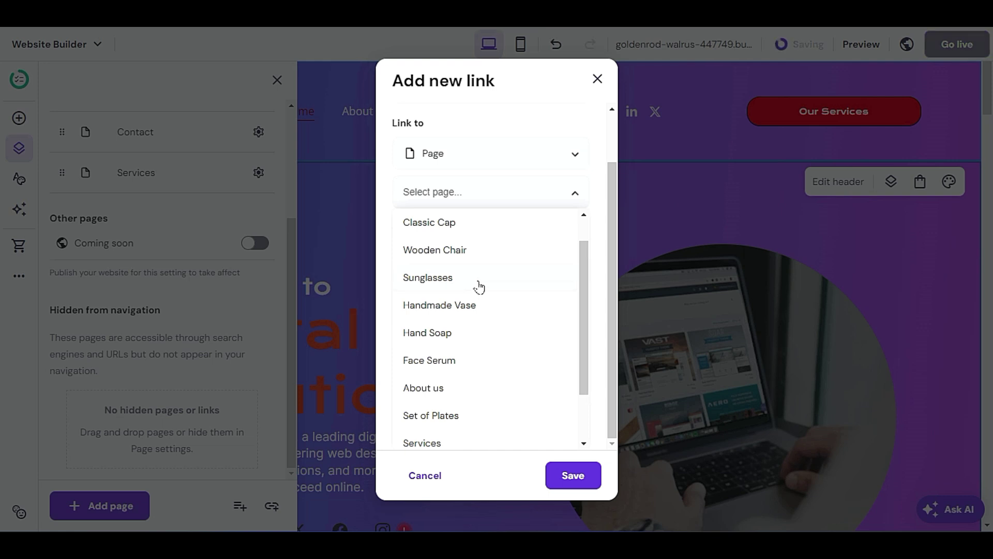
scroll(492, 133, "up", 2)
left_click(488, 117)
left_click(463, 146)
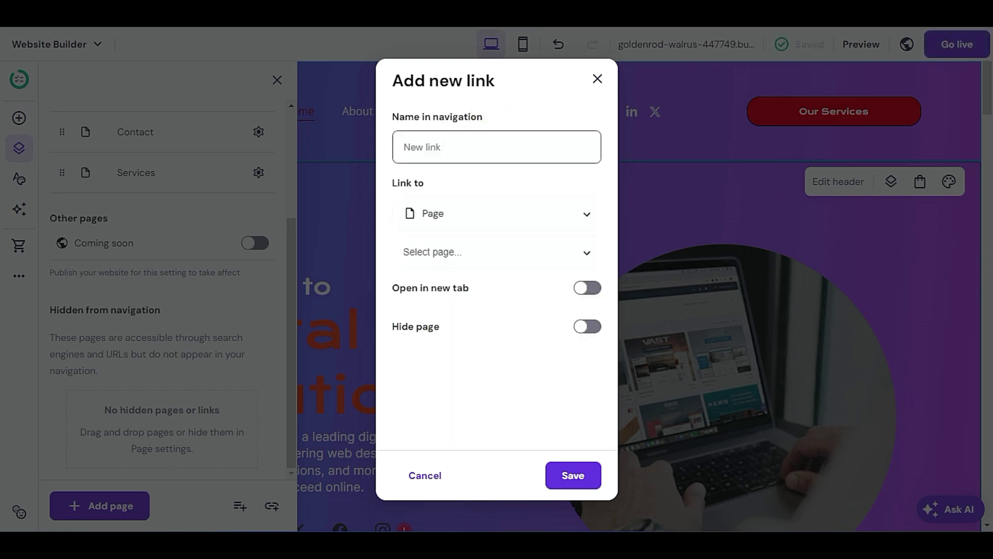
Point the new navigation link to the Sunglasses page, name it "Sunglasses" and save it
left_click(477, 254)
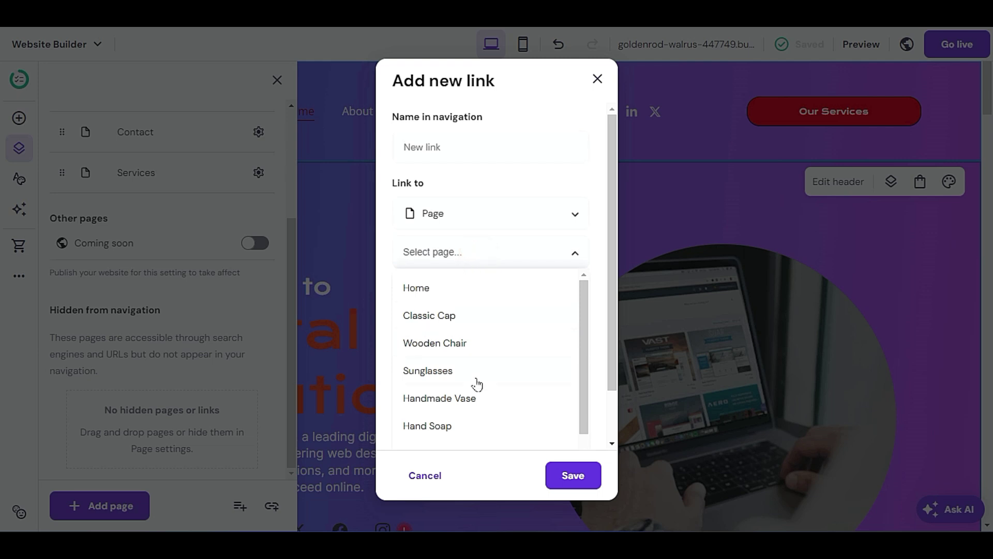
left_click(476, 376)
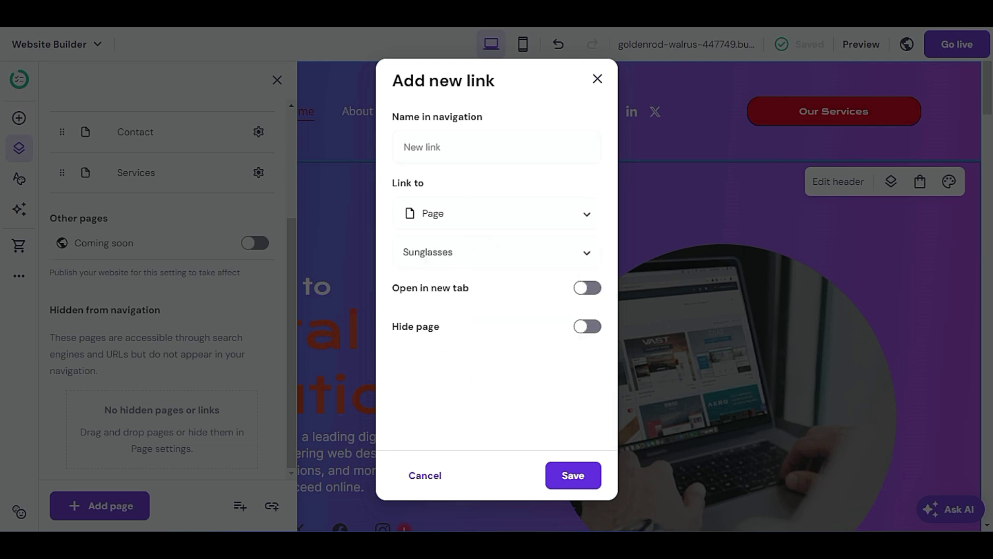
left_click(457, 148)
type("Su")
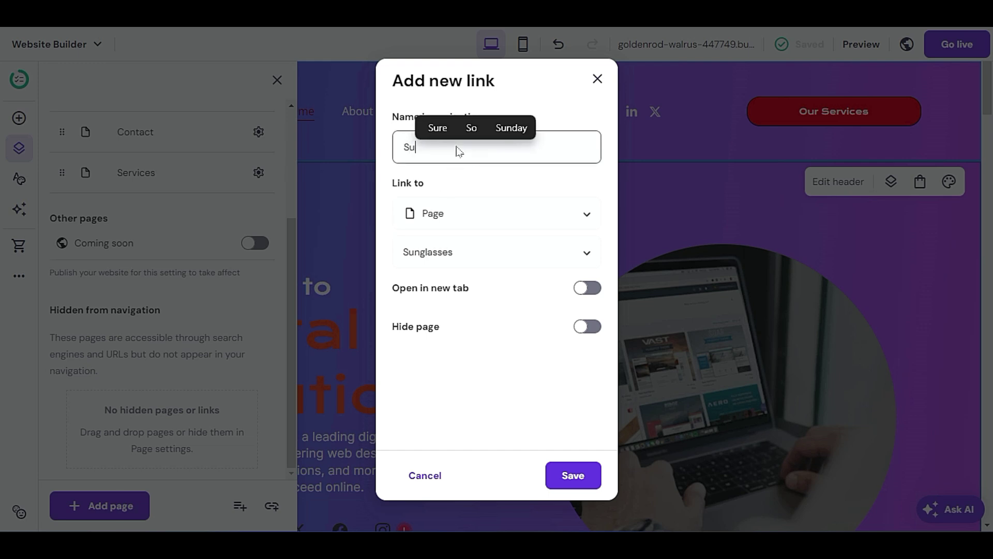
type("ngla")
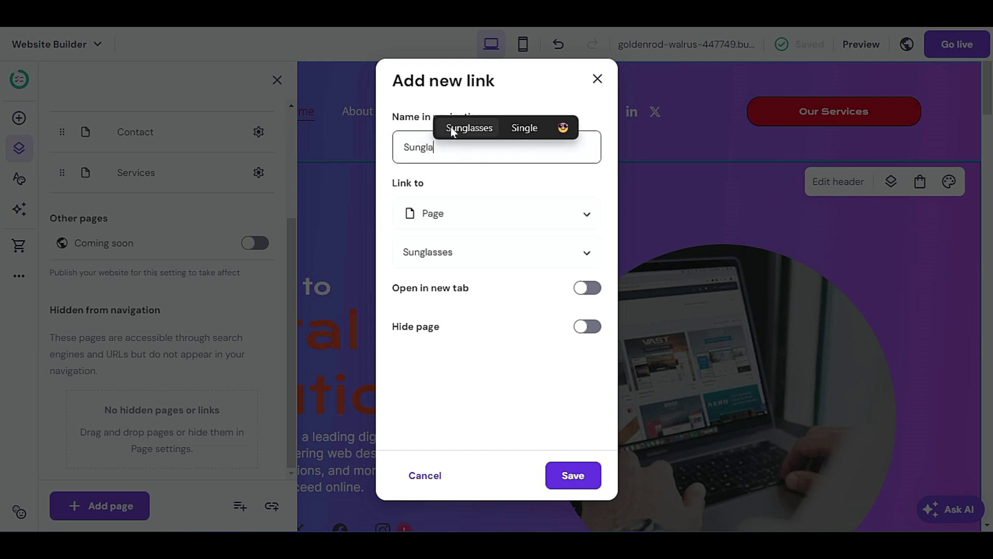
left_click(457, 128)
left_click(555, 471)
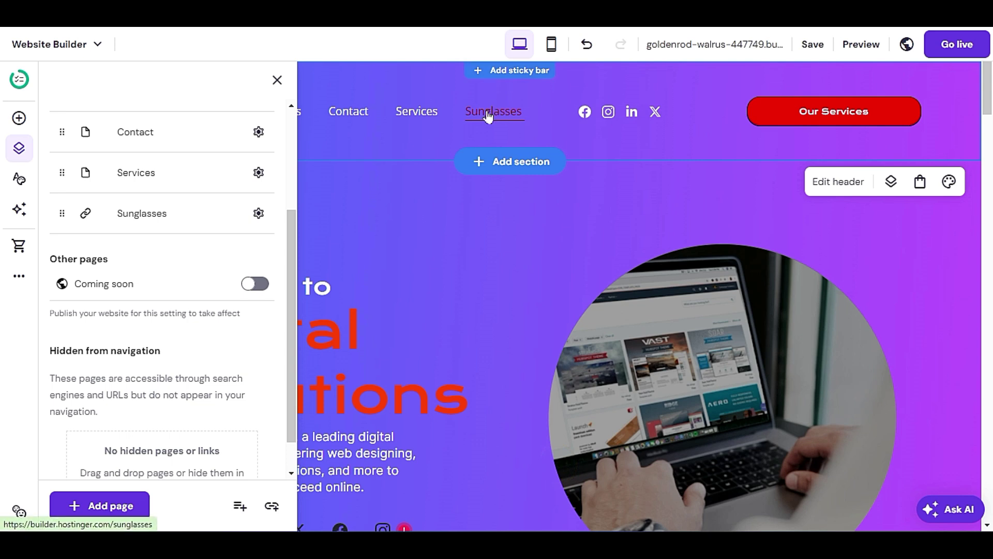
left_click(441, 148)
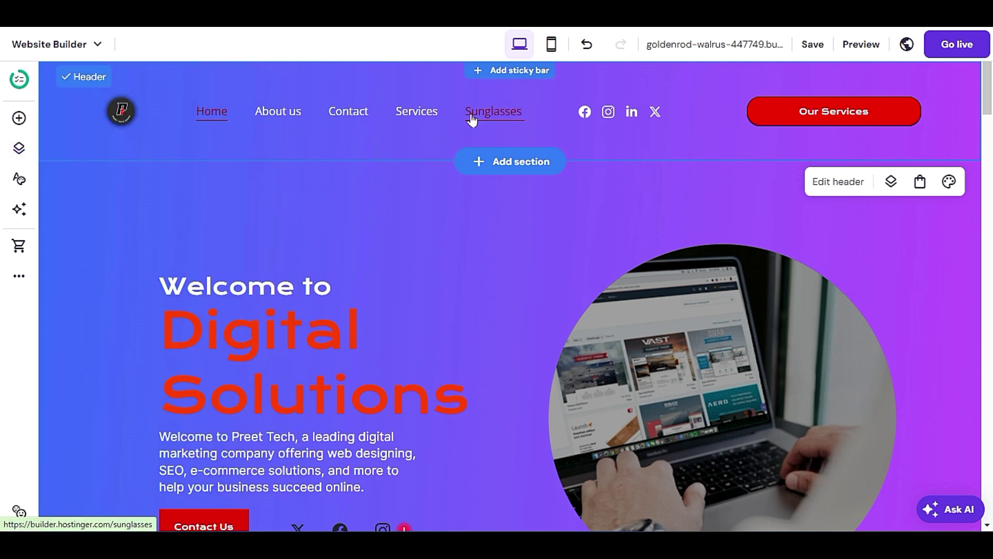
Delete the Sunglasses link from the website's main navigation
left_click(889, 181)
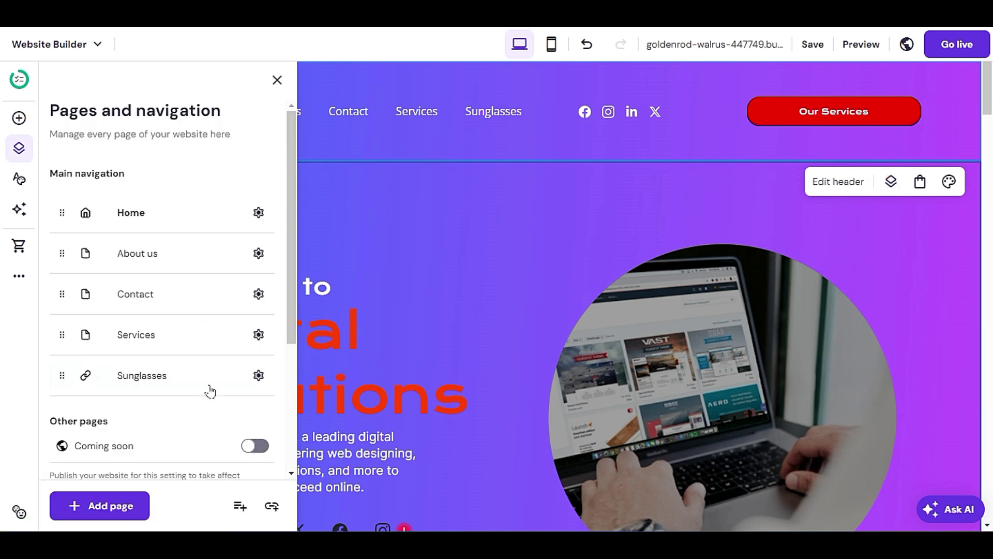
left_click(259, 376)
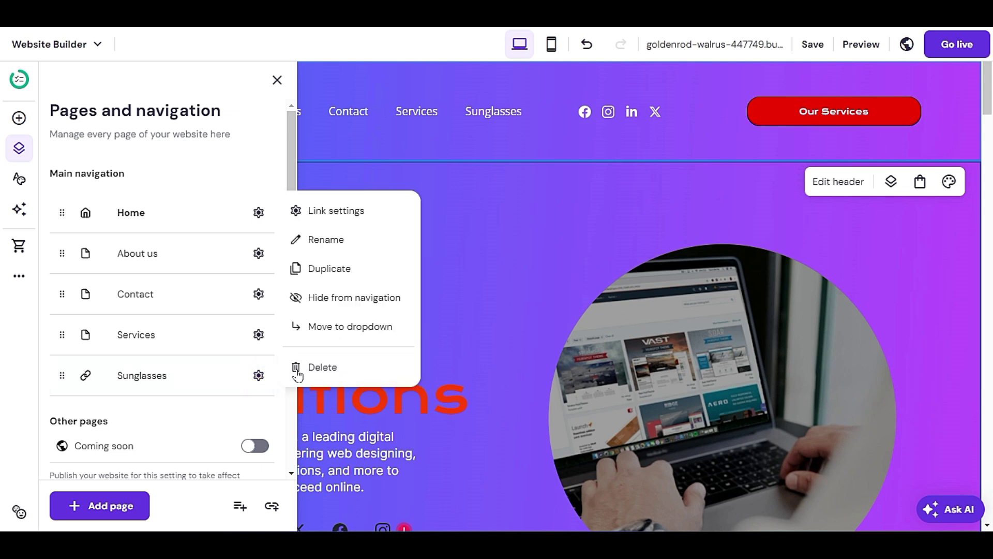
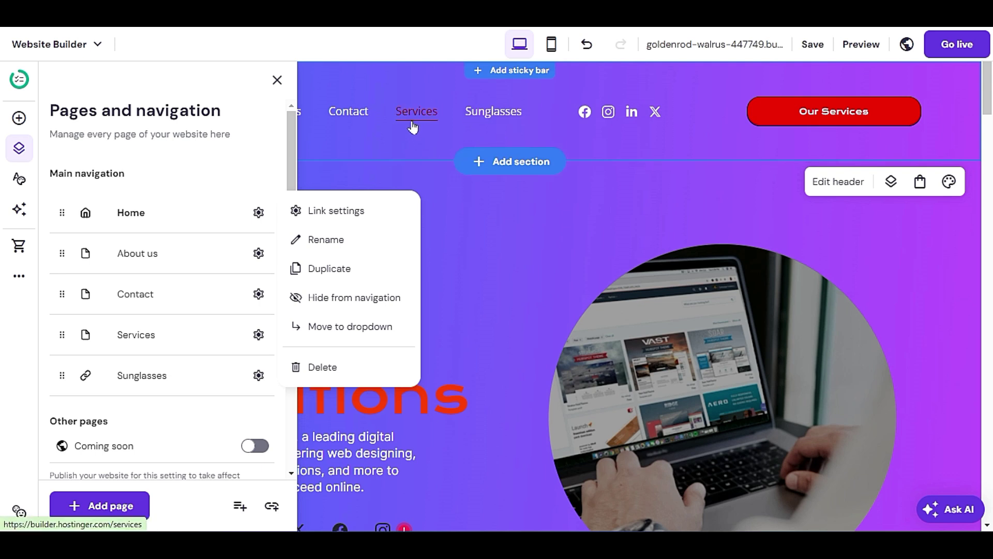
left_click(259, 374)
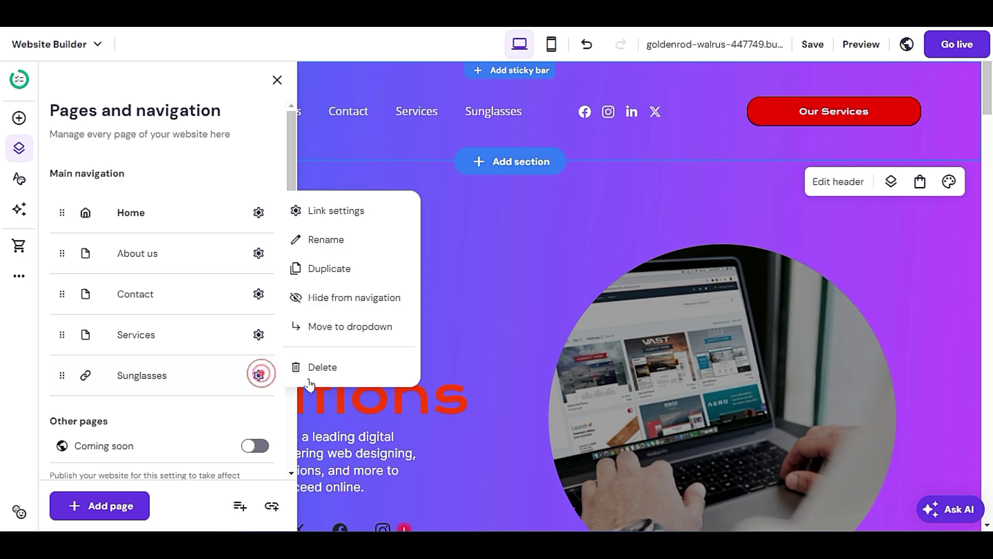
left_click(312, 372)
left_click(592, 326)
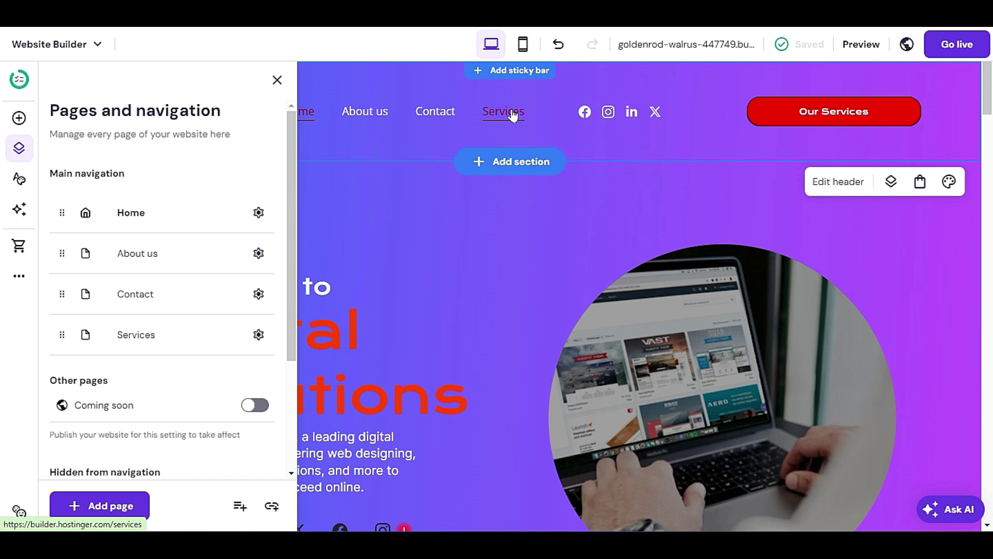
Look over the Services page's options and the page types and templates available for adding a page
left_click(256, 337)
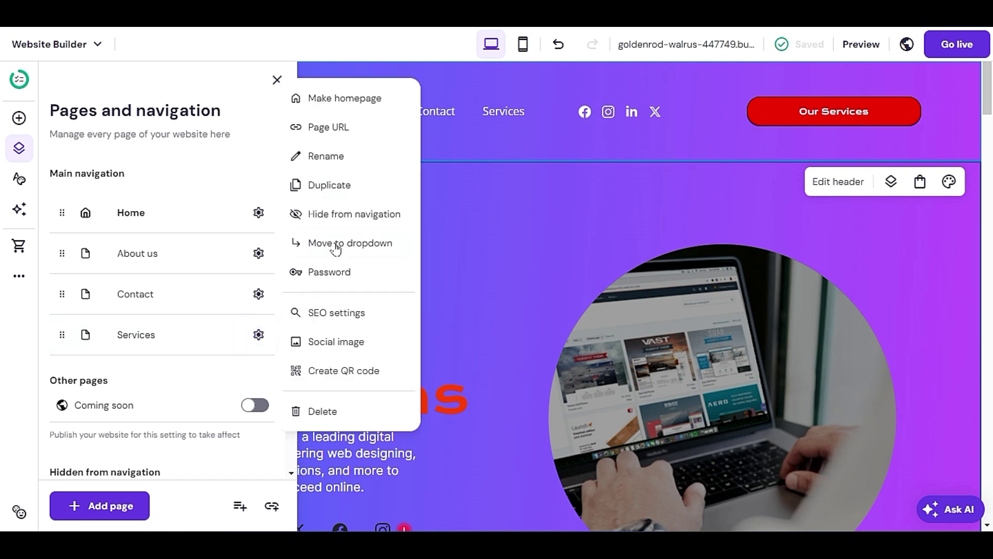
left_click(201, 379)
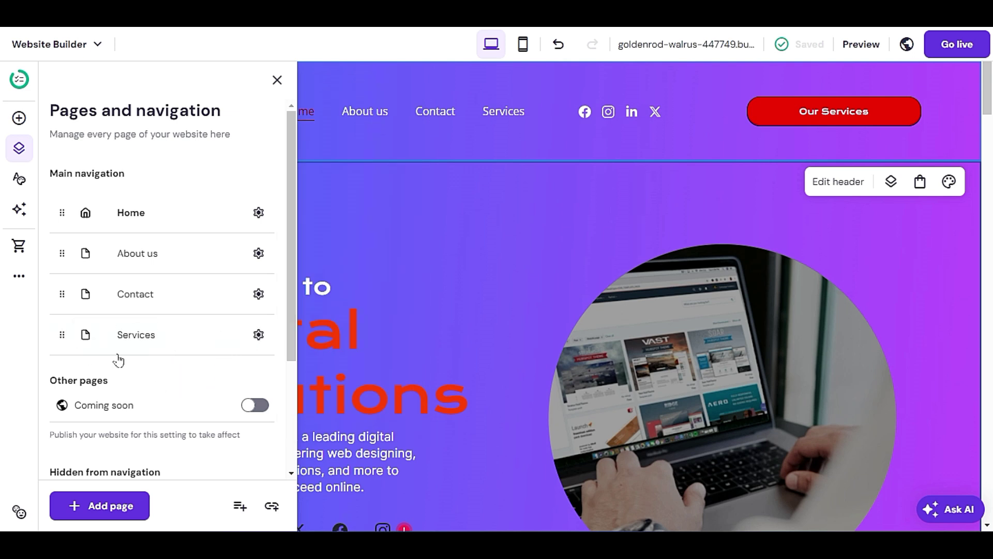
left_click(93, 505)
left_click(110, 501)
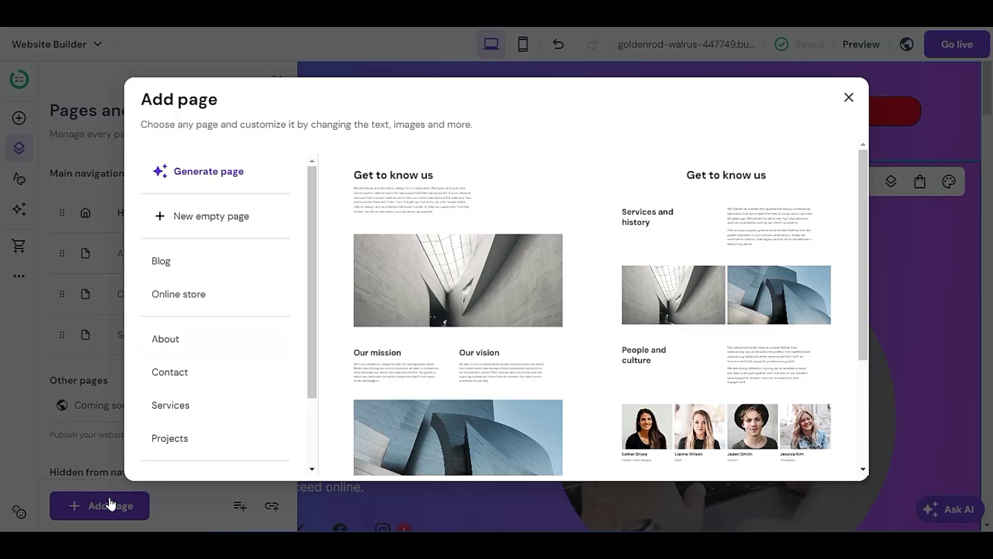
scroll(186, 374, "down", 2)
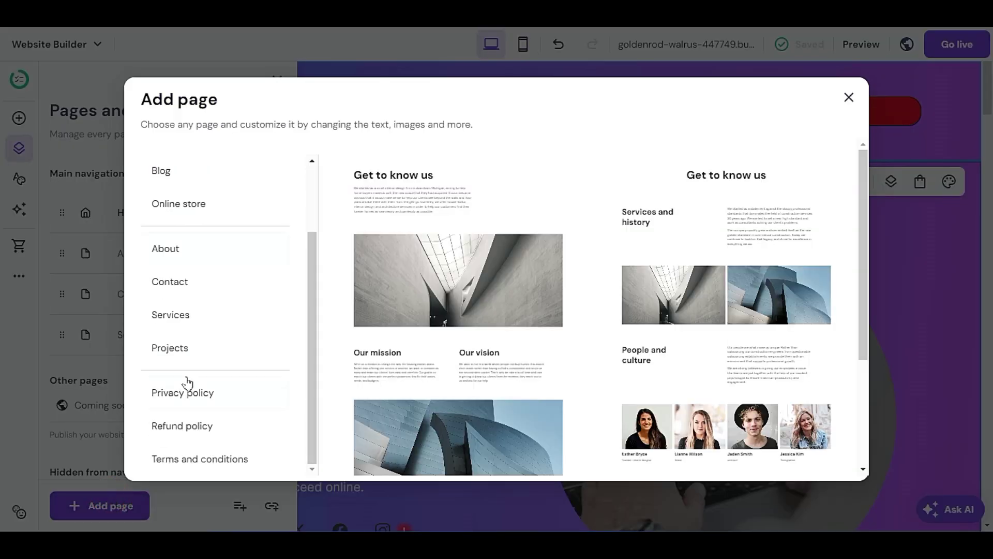
scroll(215, 395, "up", 2)
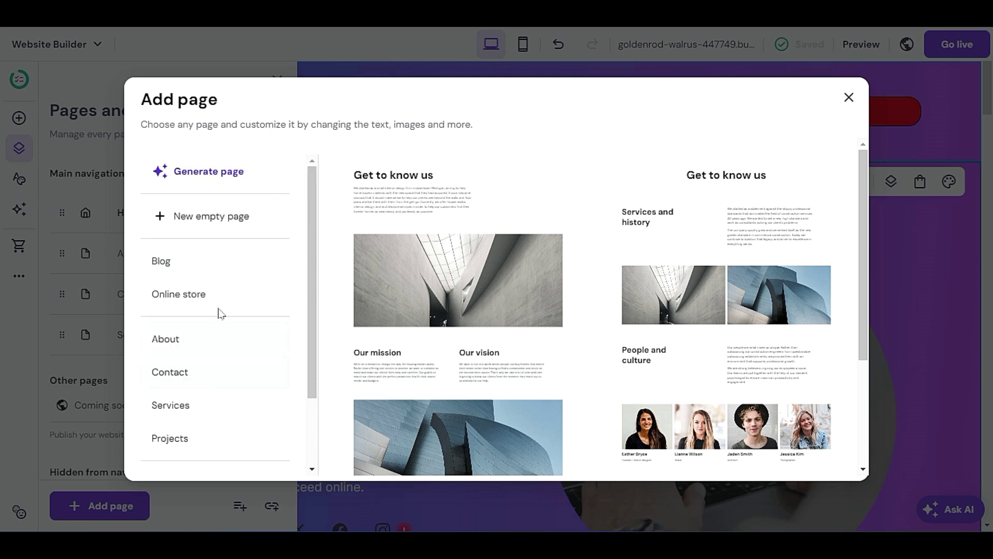
left_click(843, 105)
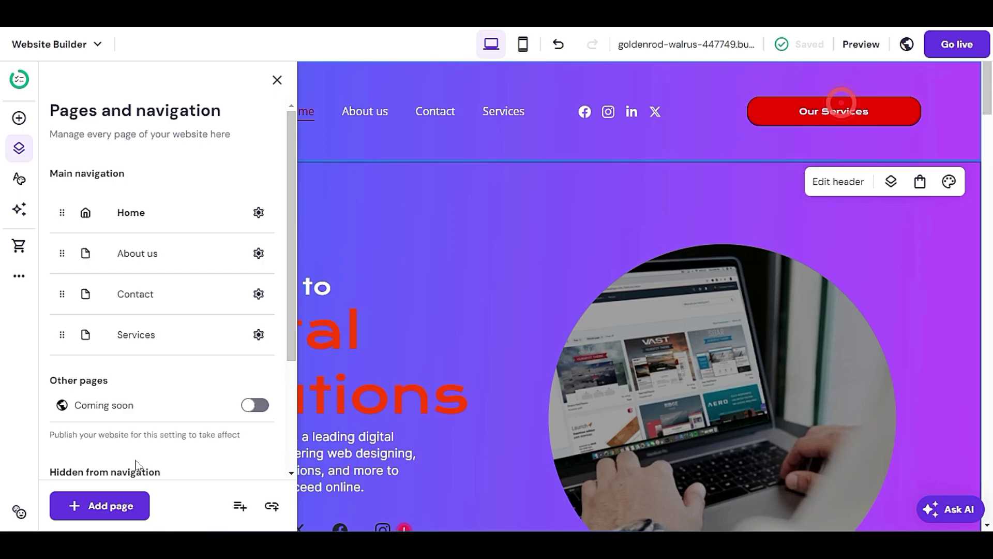
Add a new dropdown to the website's main navigation
left_click(234, 509)
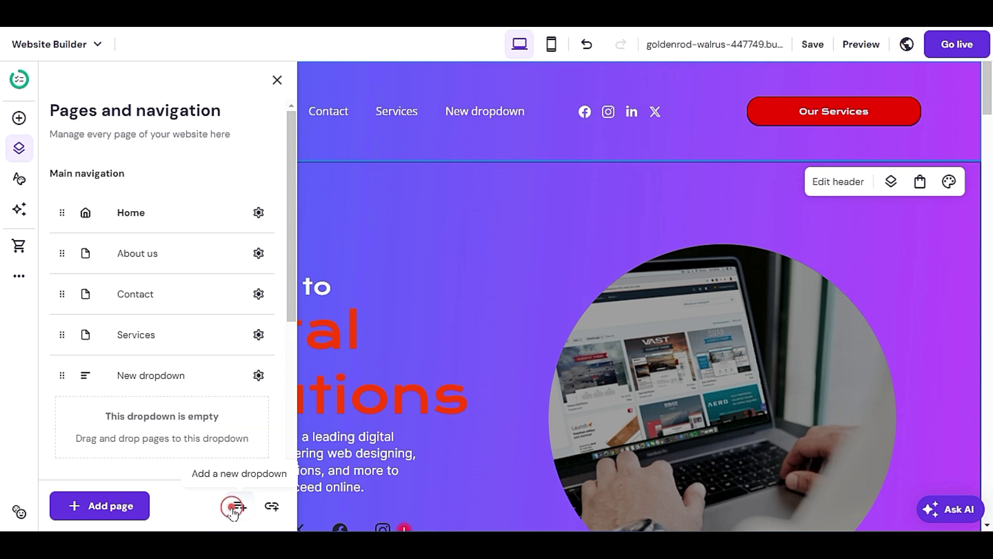
Rename the new dropdown in the main navigation to "Web Designing"
left_click(128, 376)
left_click(258, 375)
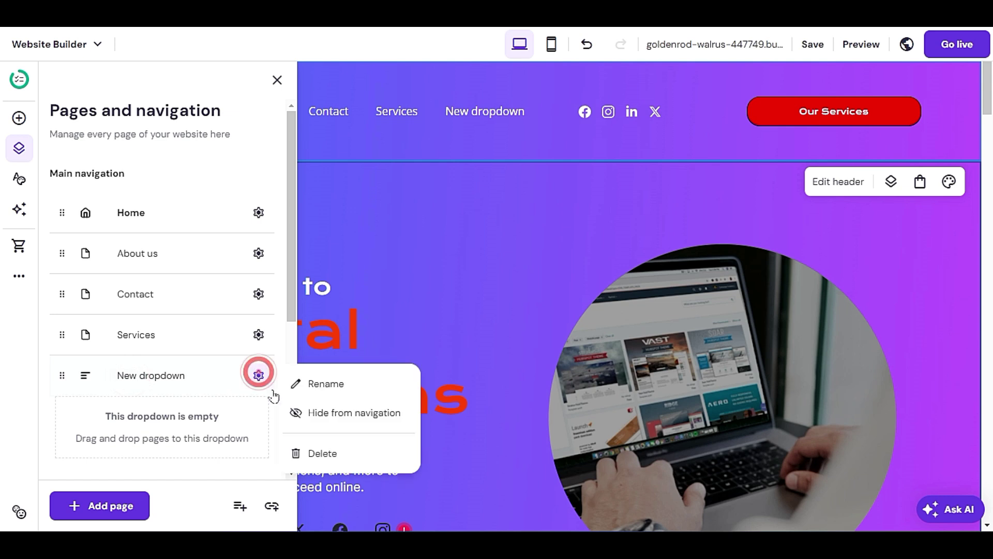
left_click(321, 384)
left_click_drag(187, 377, 58, 380)
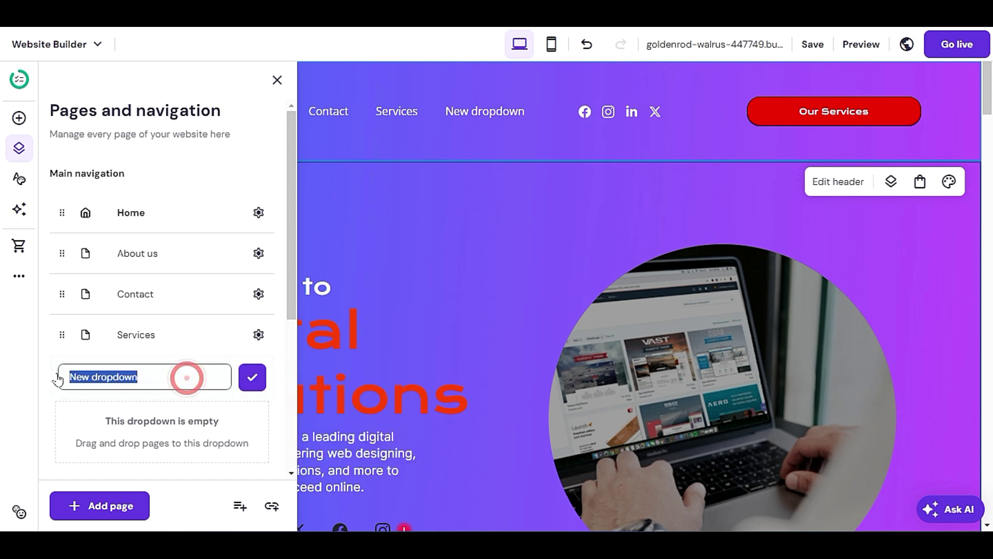
type("eb")
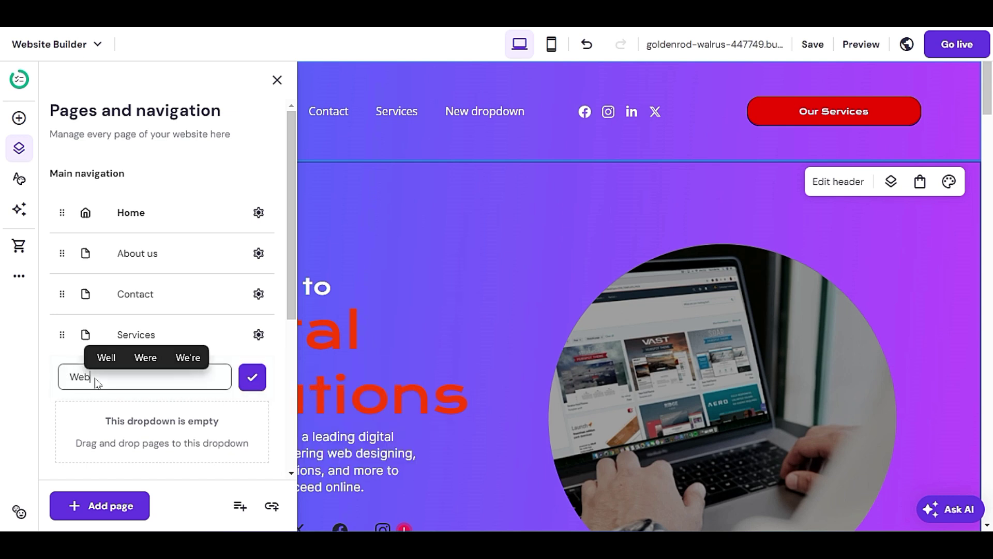
type(" Desig")
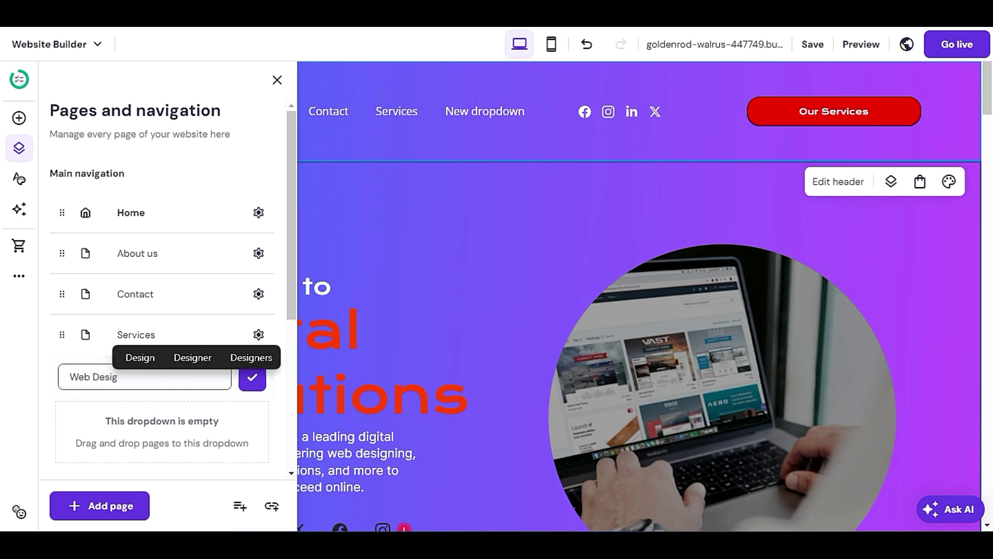
type("nm")
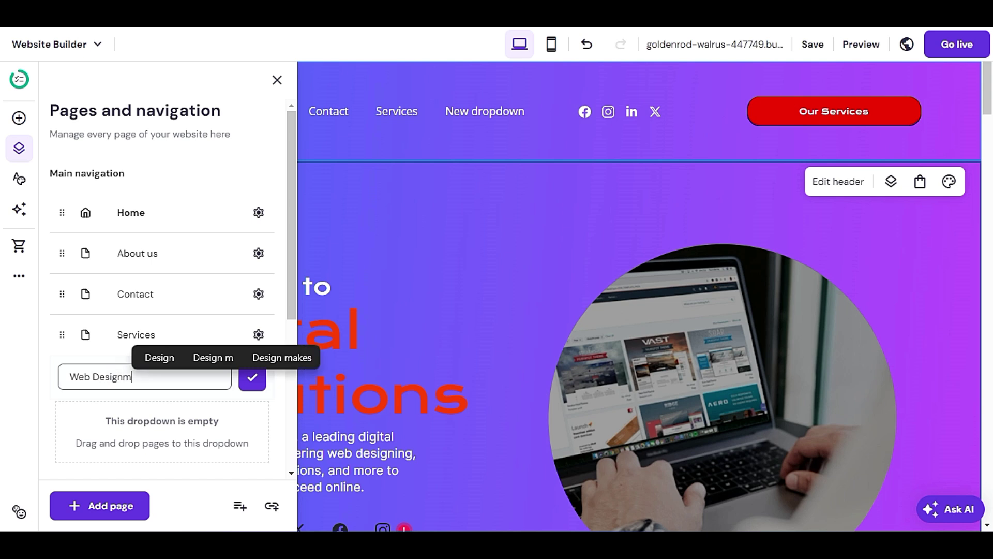
key("BackSpace")
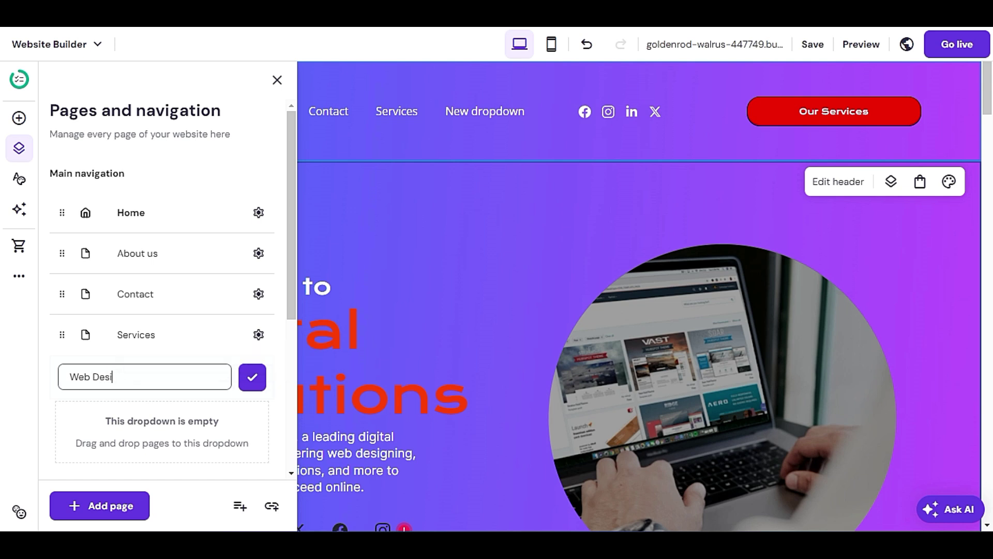
type("gnning")
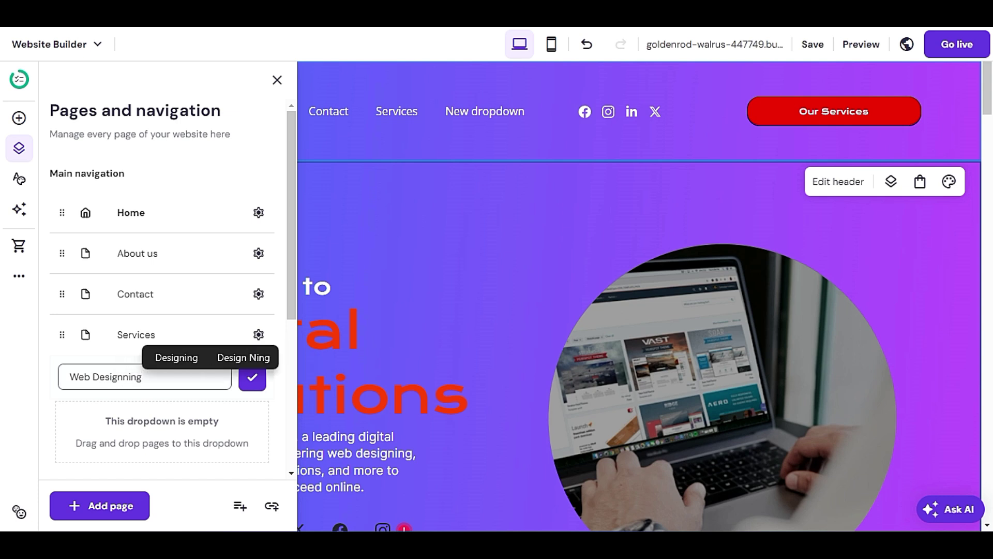
left_click(177, 357)
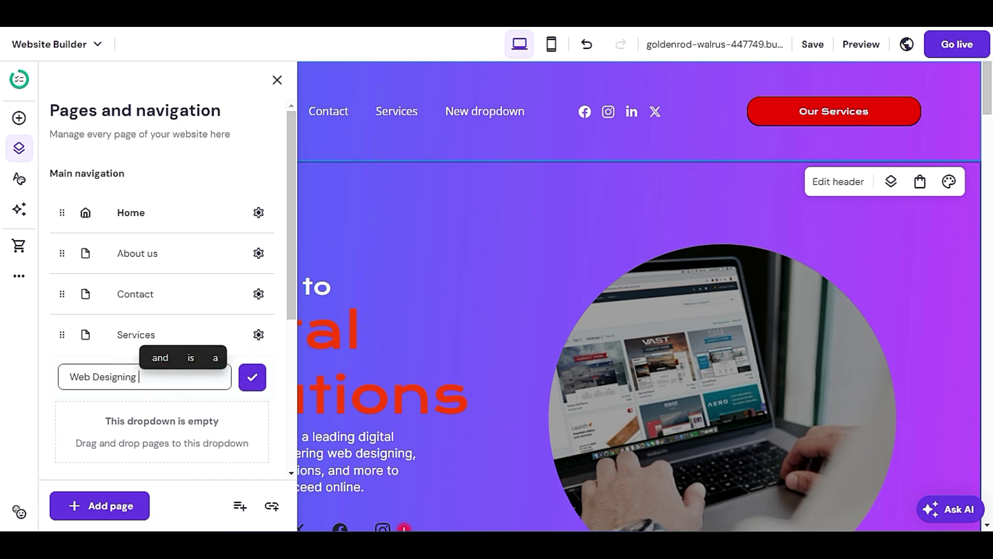
left_click(253, 378)
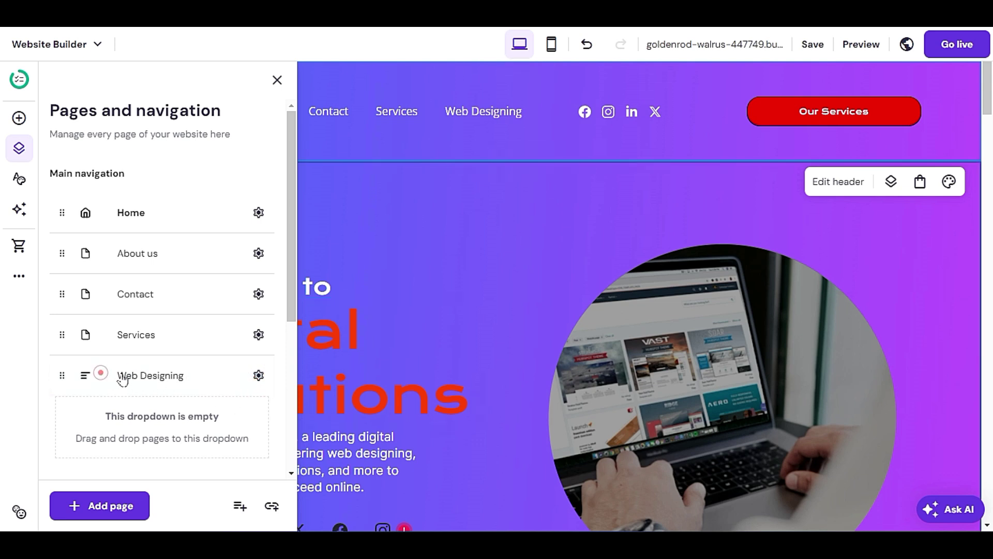
Look over the options available for the Web Designing dropdown in the main navigation
left_click_drag(62, 377, 99, 388)
left_click(259, 375)
left_click(259, 375)
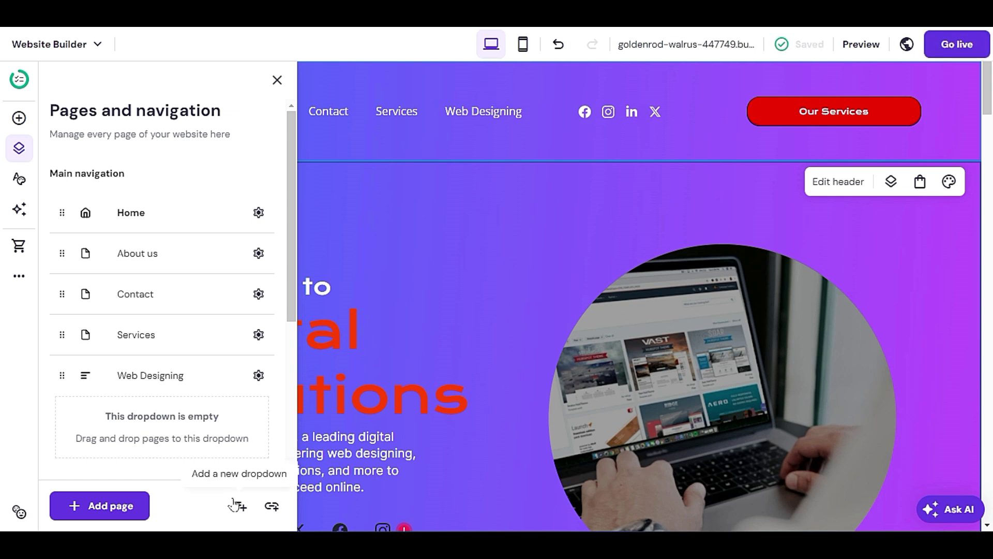
left_click(257, 376)
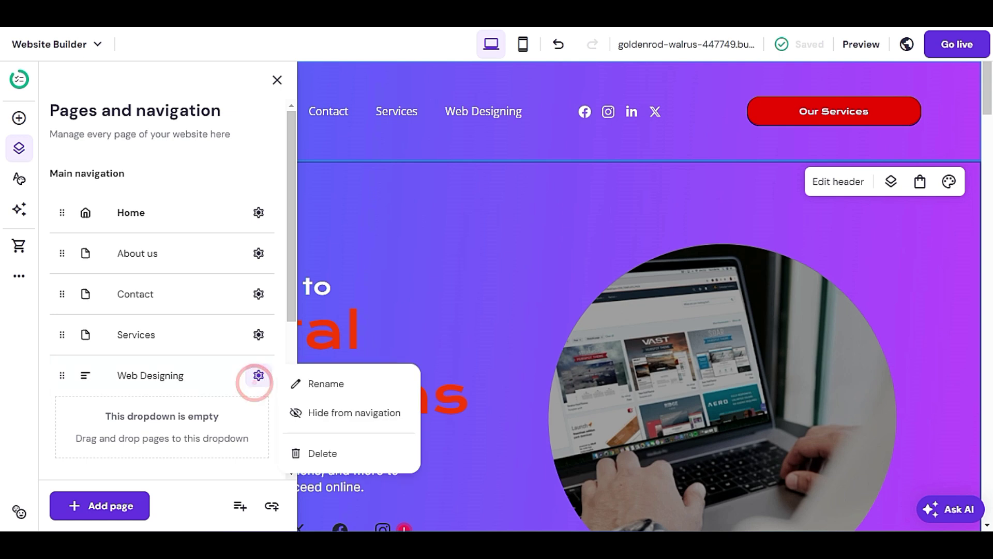
left_click(234, 440)
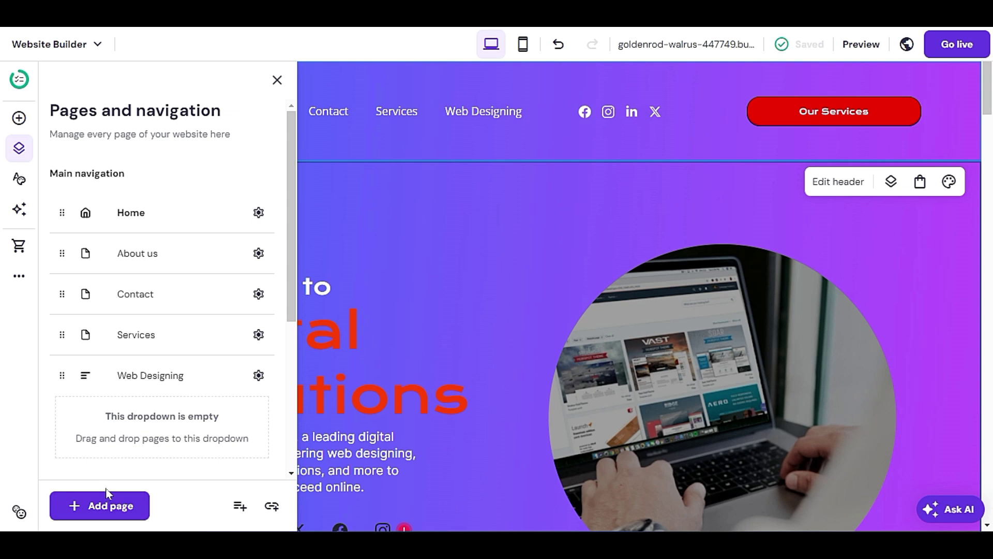
left_click(278, 508)
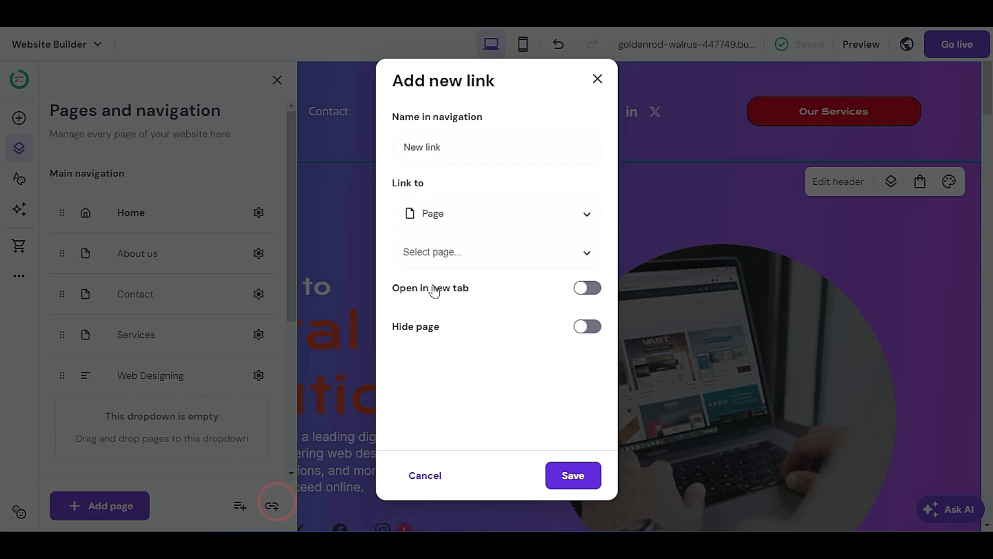
left_click(441, 253)
left_click(380, 249)
left_click(597, 83)
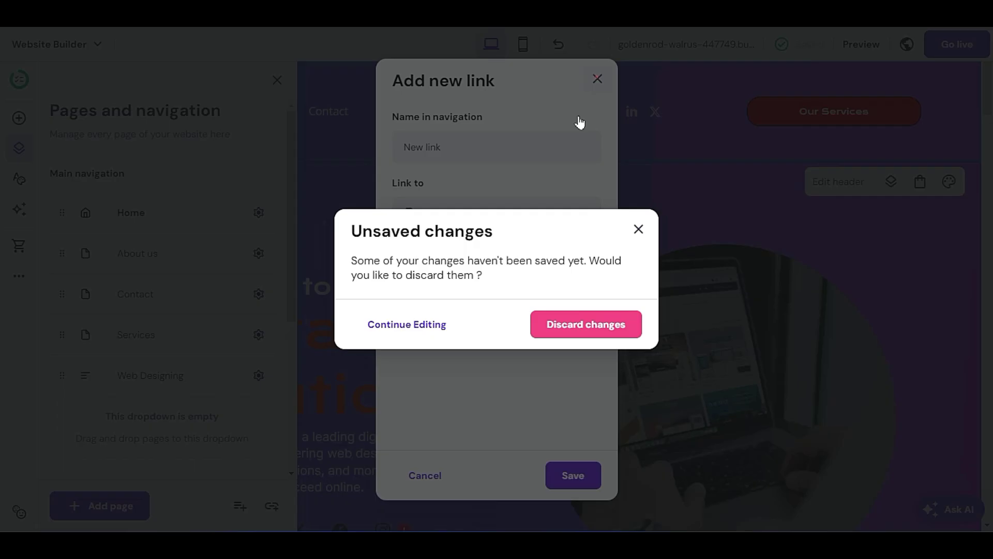
left_click(565, 328)
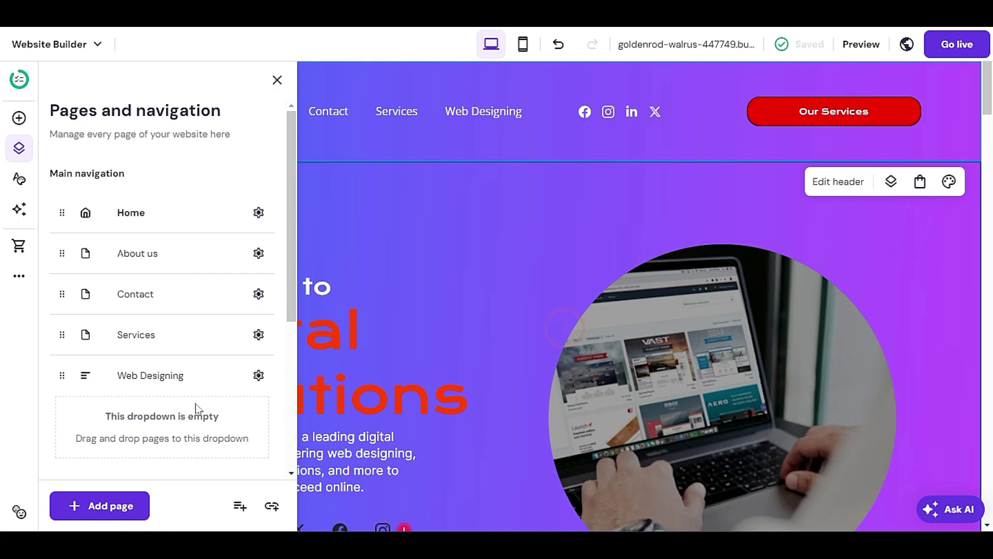
Add a new empty page to the website's main navigation
left_click(123, 517)
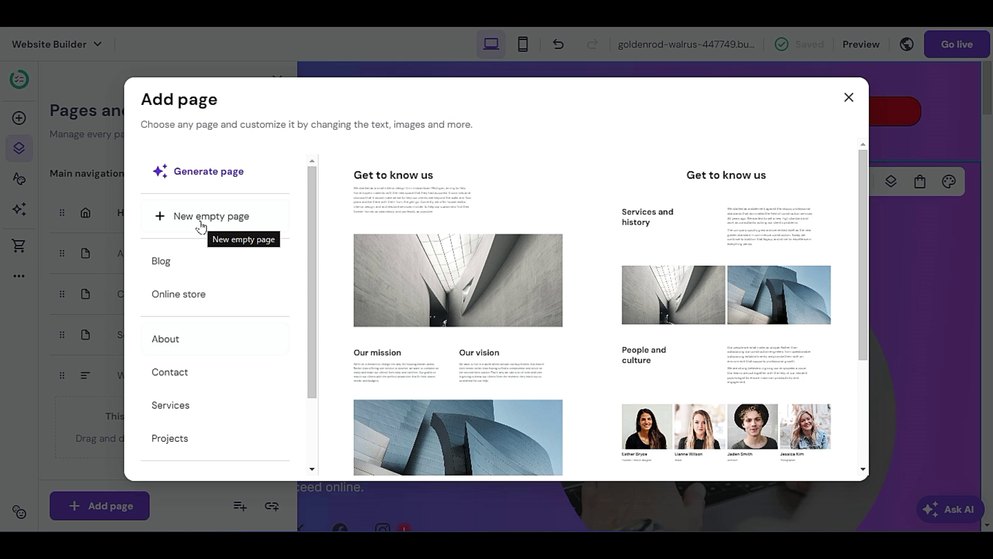
scroll(245, 394, "down", 2)
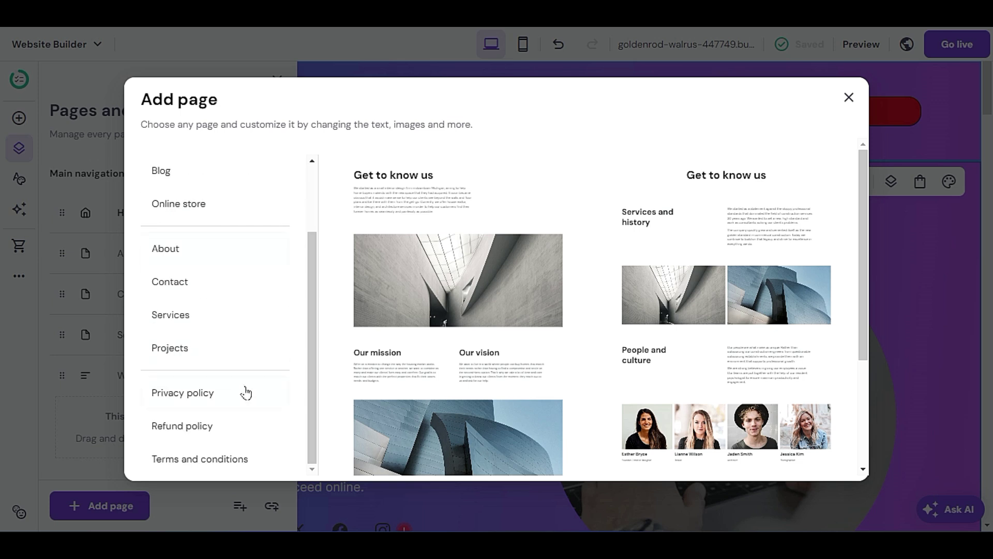
scroll(246, 393, "up", 2)
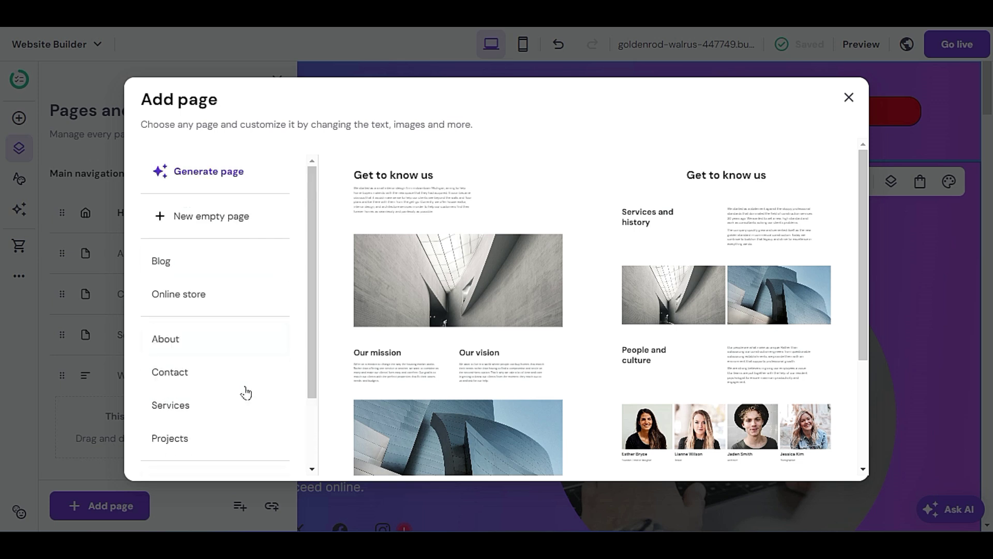
left_click(215, 223)
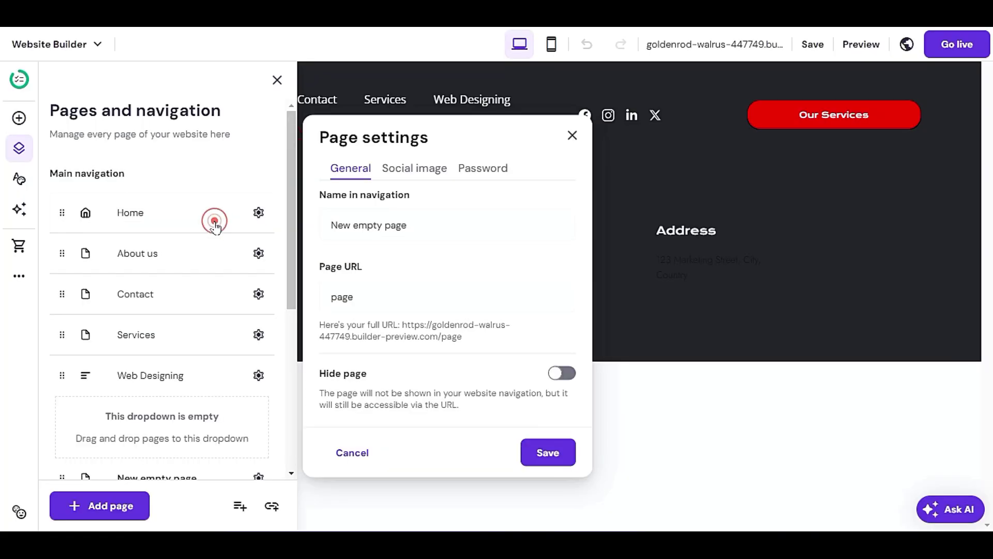
Name the new empty page "Web Designing" in its page settings, with the URL web-designing, and save it
left_click_drag(372, 221, 410, 224)
triple_click(412, 224)
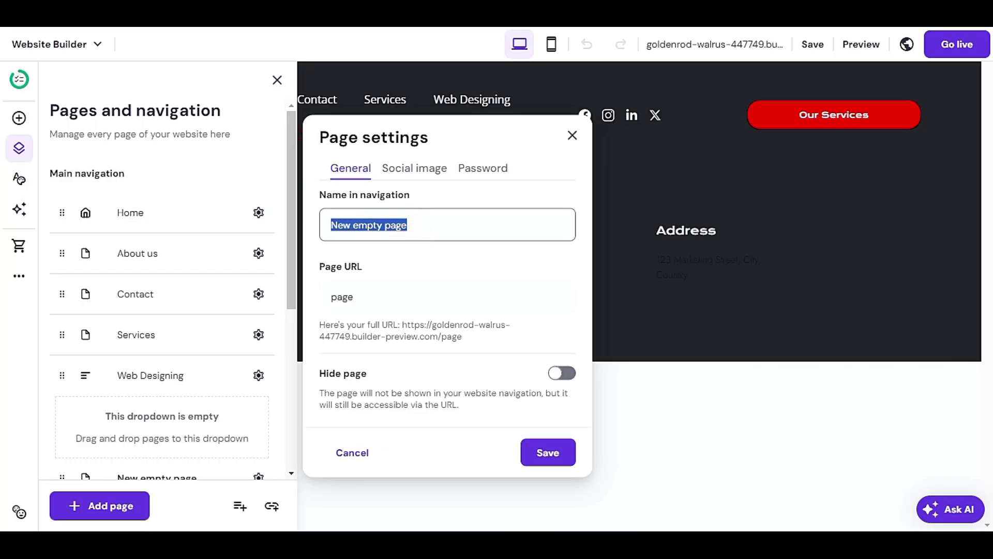
type("Web ")
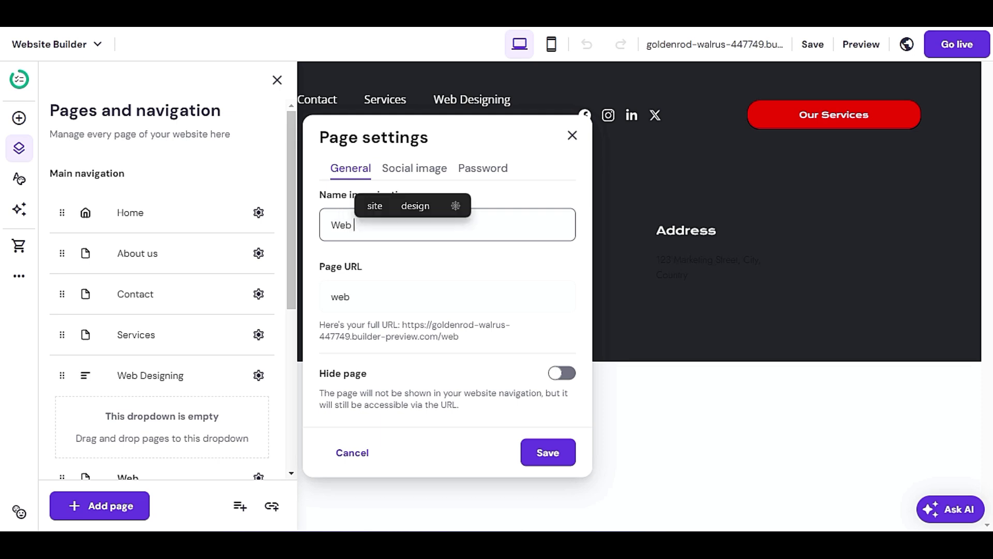
type("Desig")
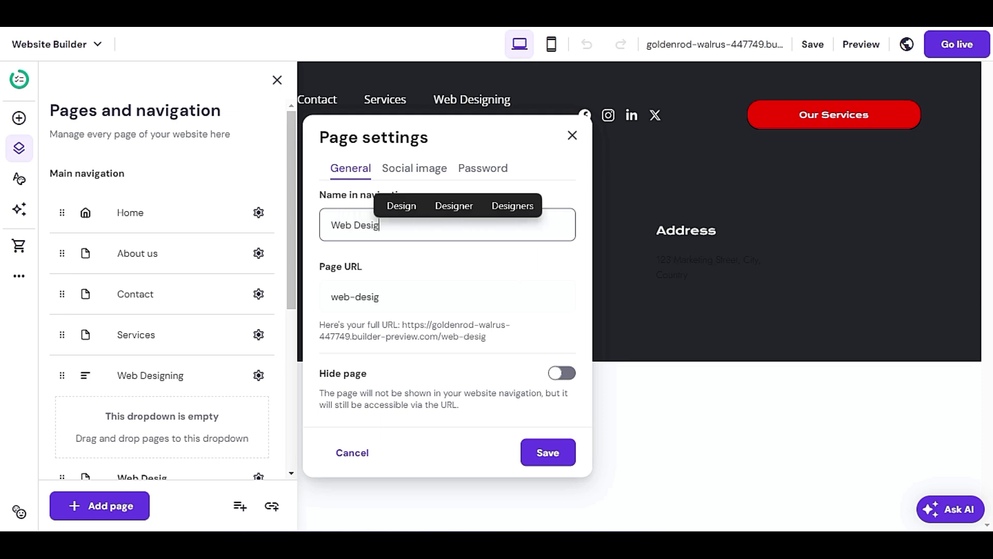
type("nning")
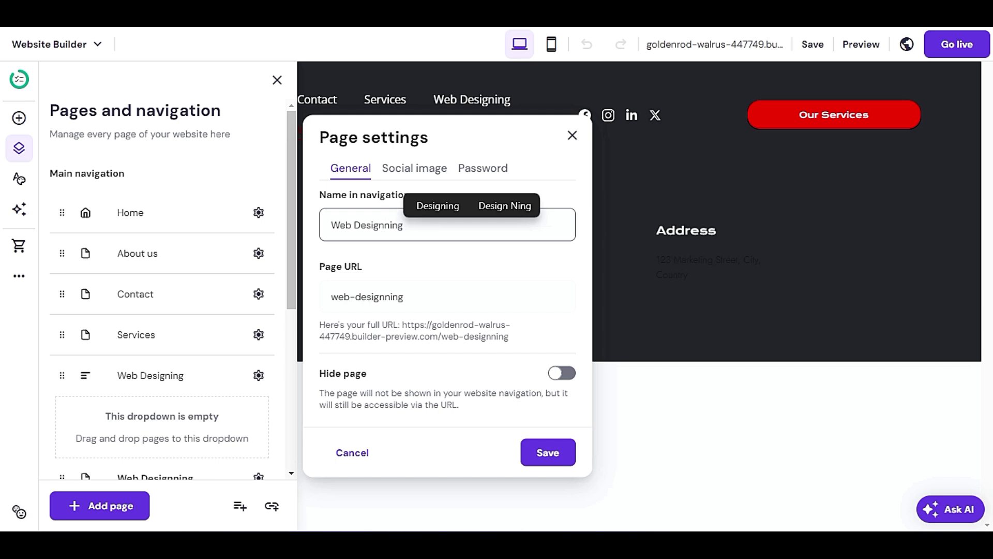
left_click(453, 204)
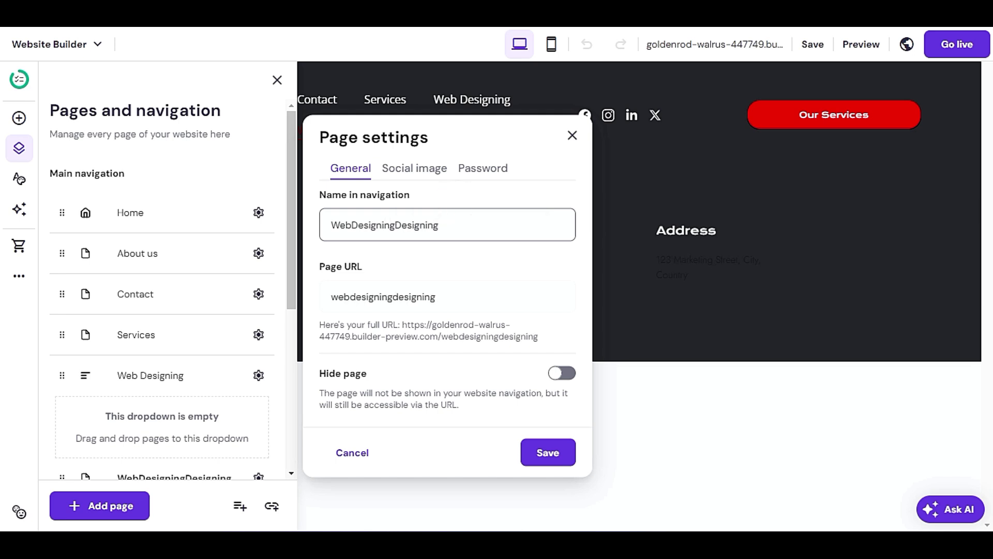
left_click_drag(450, 223, 395, 224)
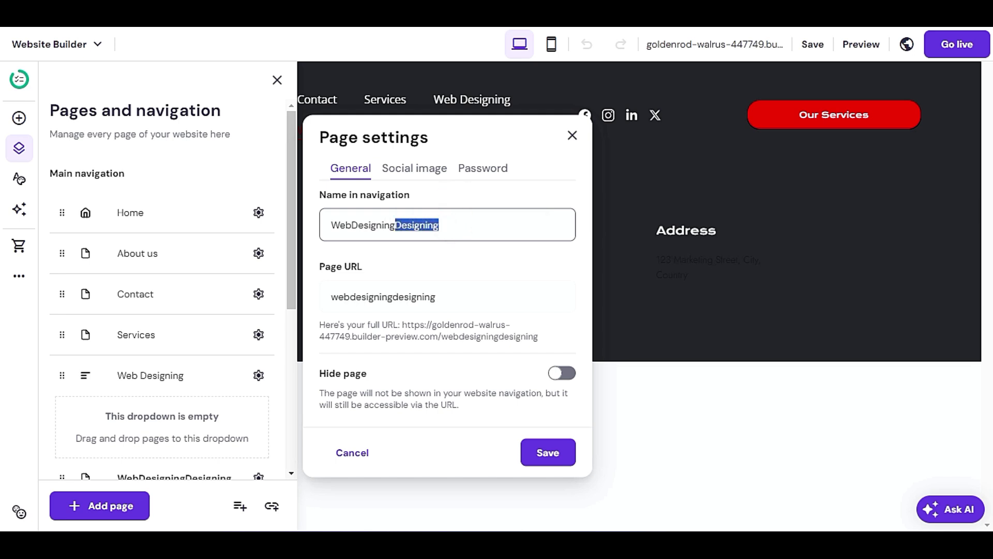
key("BackSpace")
left_click(352, 225)
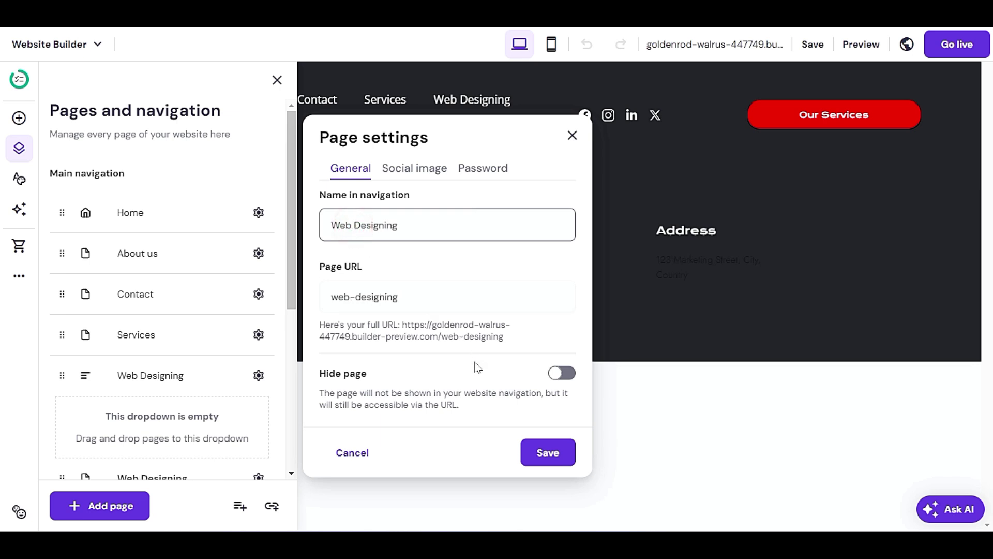
left_click(542, 451)
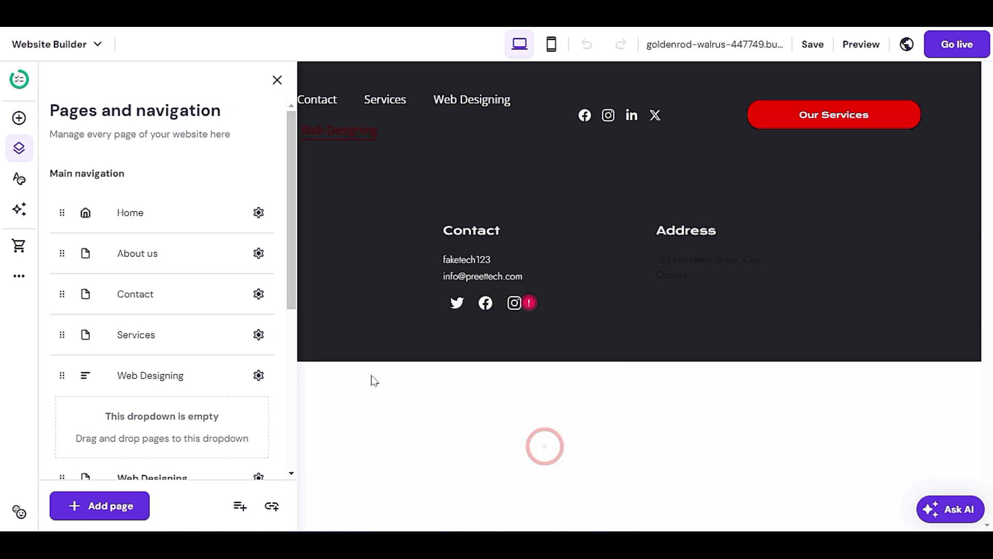
Delete the empty Web Designing dropdown from the main navigation, keeping the page of the same name
scroll(200, 403, "down", 2)
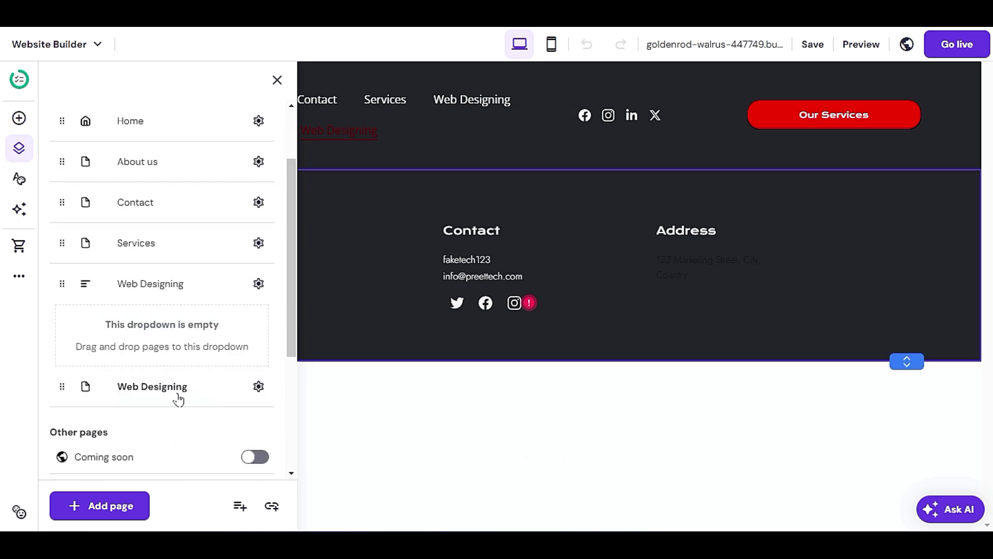
left_click(258, 284)
left_click(313, 363)
left_click(567, 335)
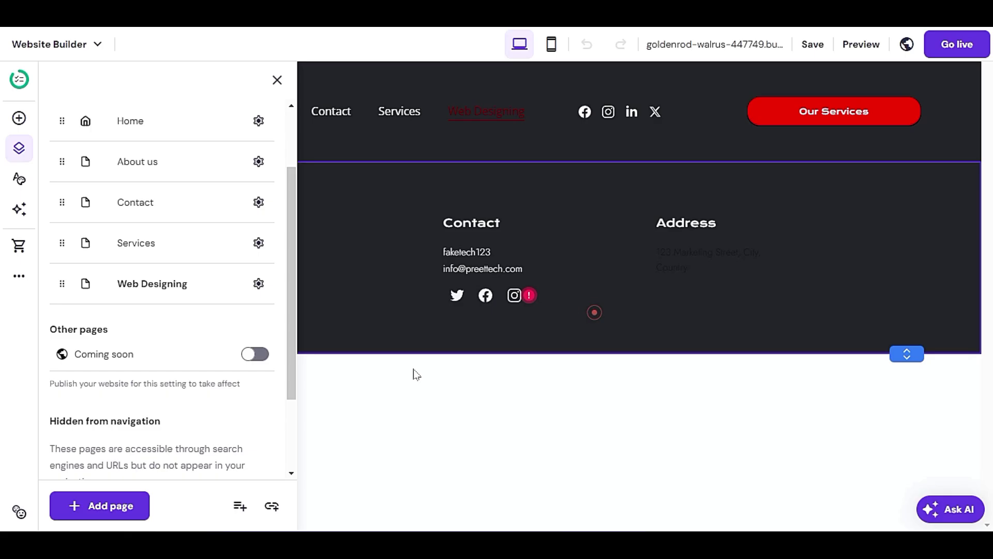
Move the Web Designing page into a dropdown under Services and check that dropdown in the header
left_click(258, 286)
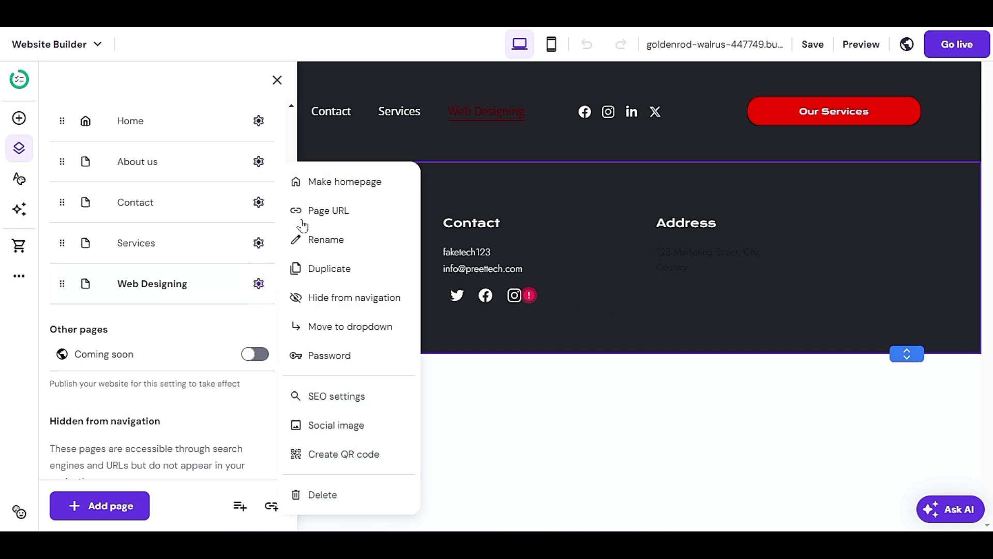
left_click(312, 331)
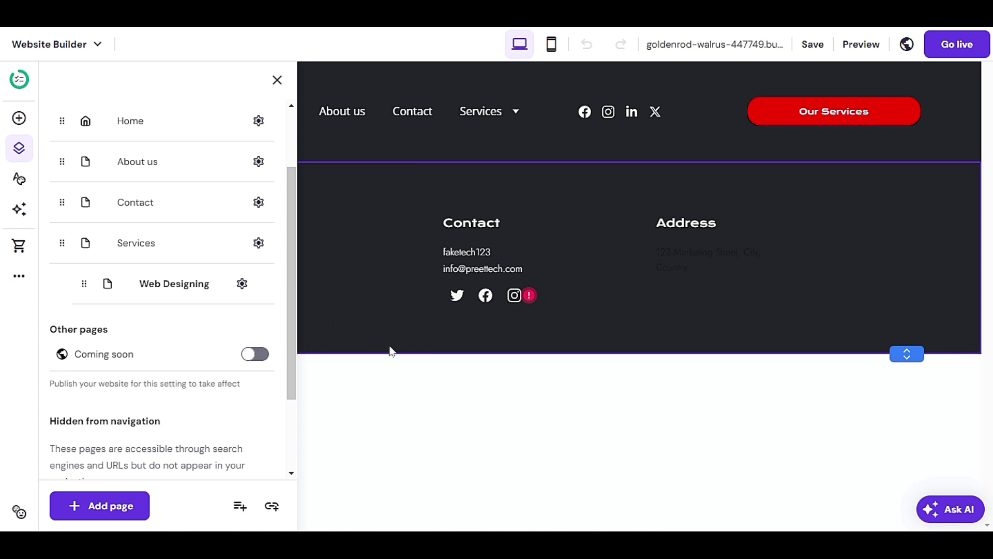
mouse_move(475, 117)
left_click(362, 435)
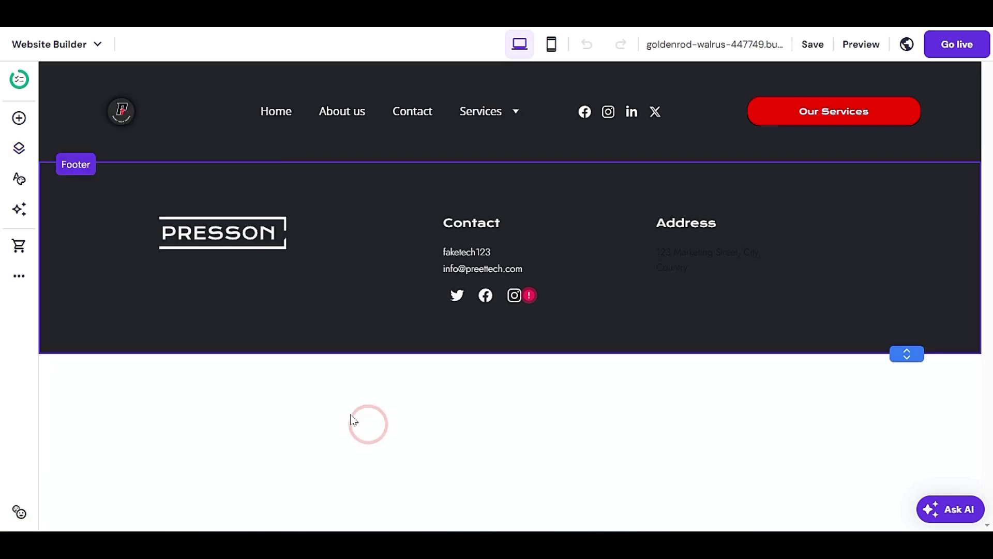
mouse_move(511, 121)
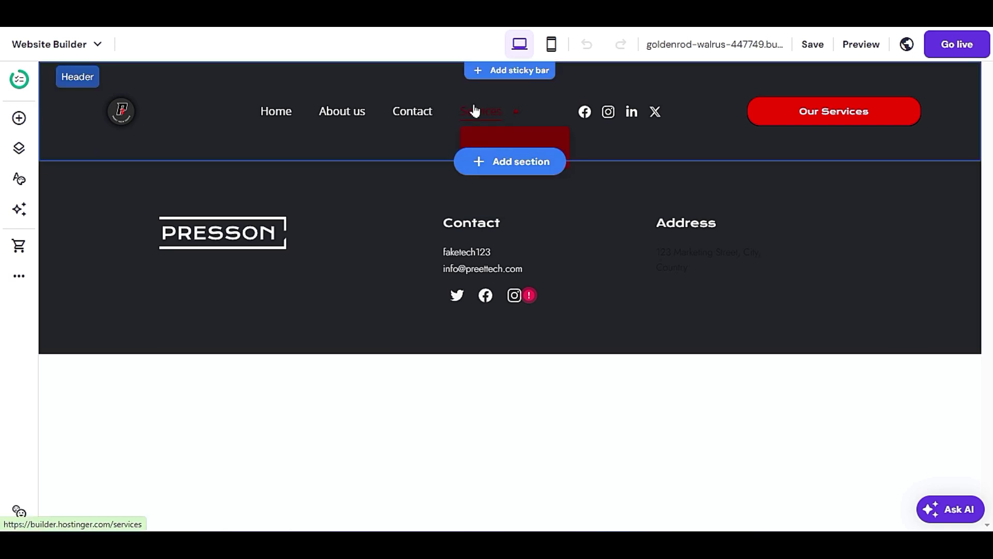
Change the header background color to white (#ffffff) in the header style settings and save the site
left_click(624, 139)
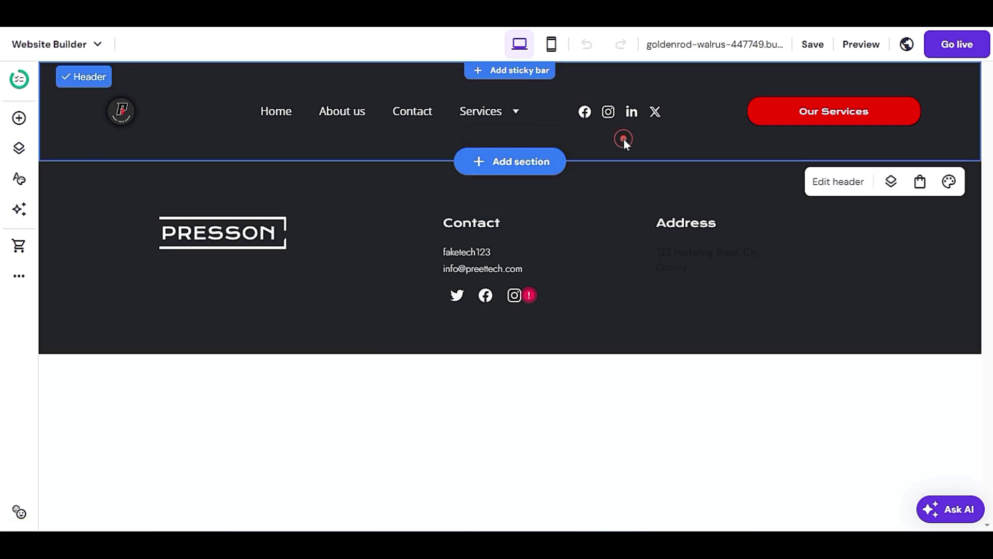
left_click(858, 182)
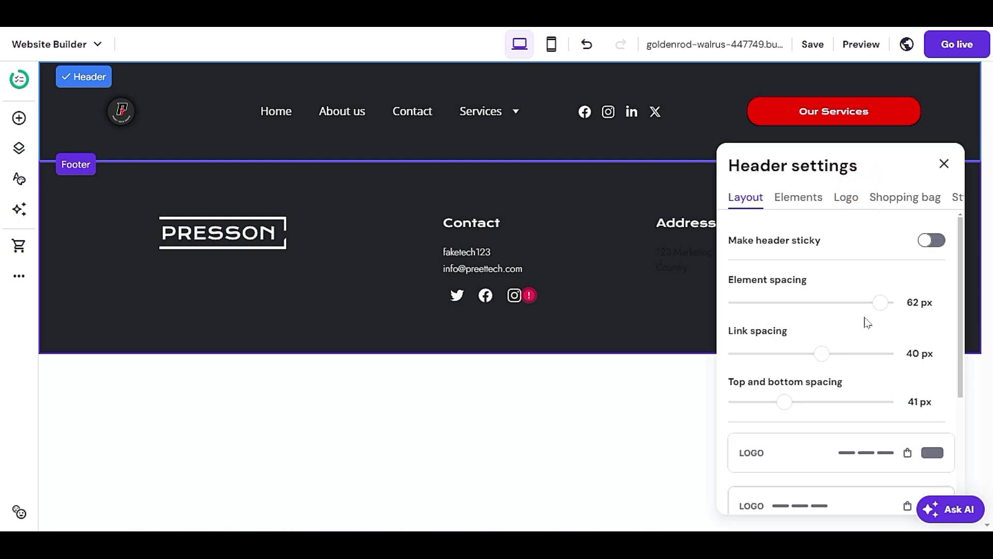
left_click(958, 197)
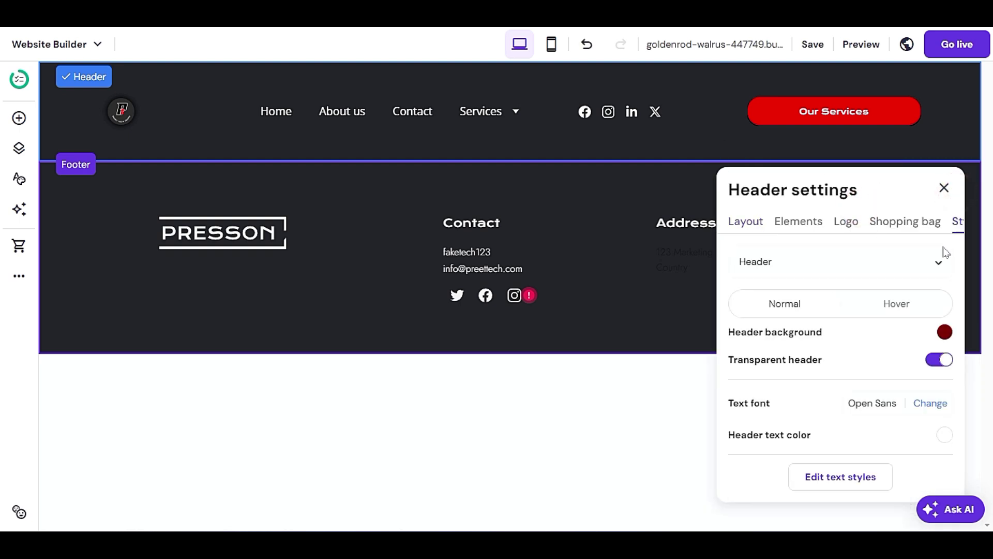
left_click(944, 334)
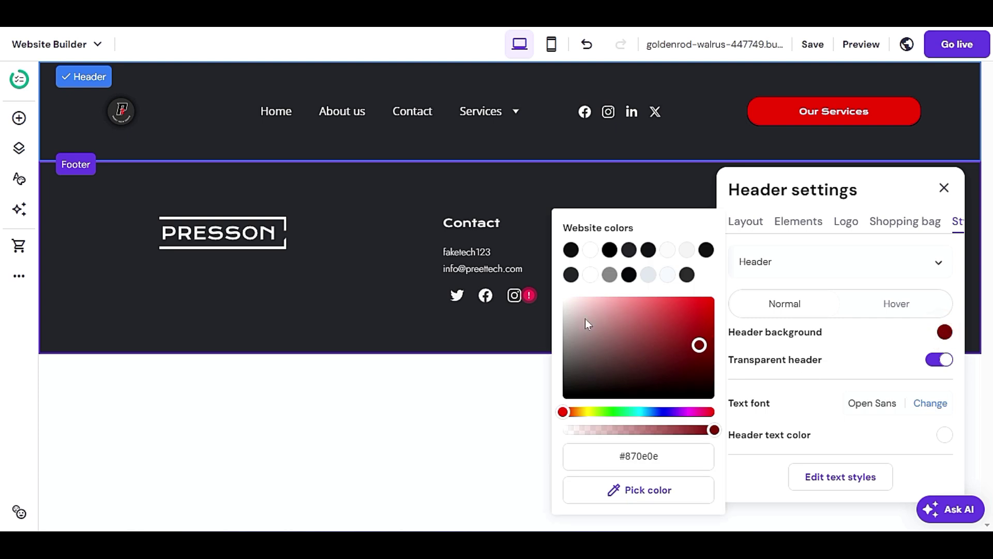
left_click_drag(583, 309, 568, 303)
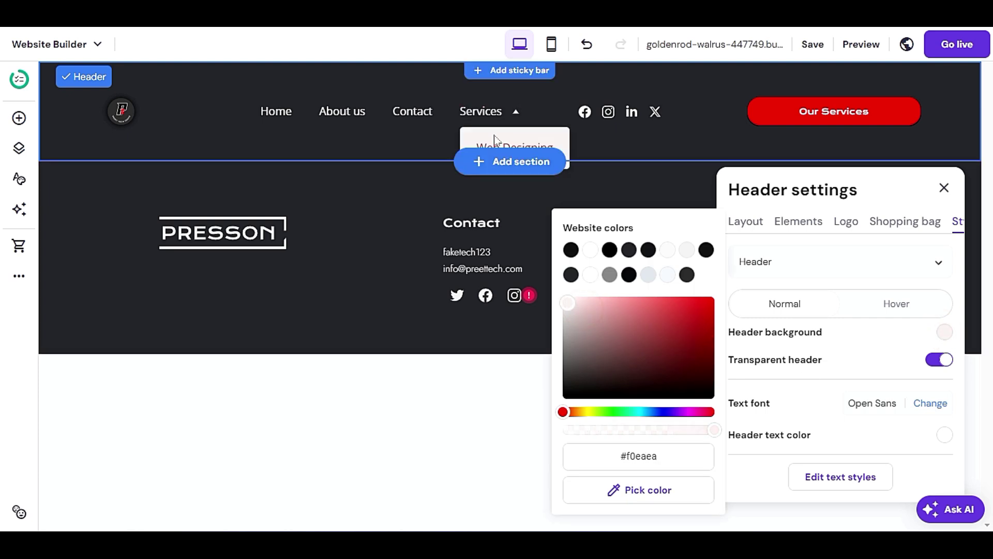
left_click(590, 250)
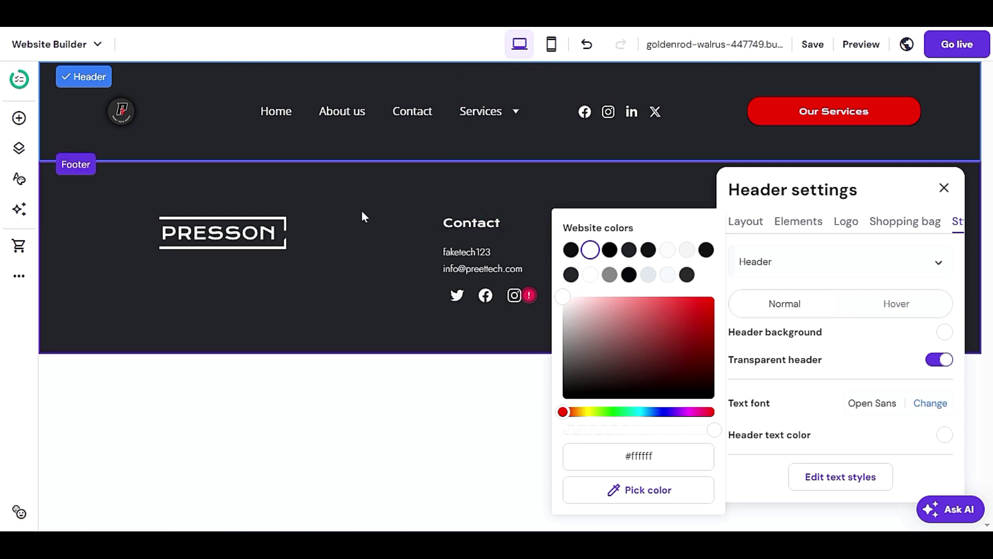
left_click(816, 46)
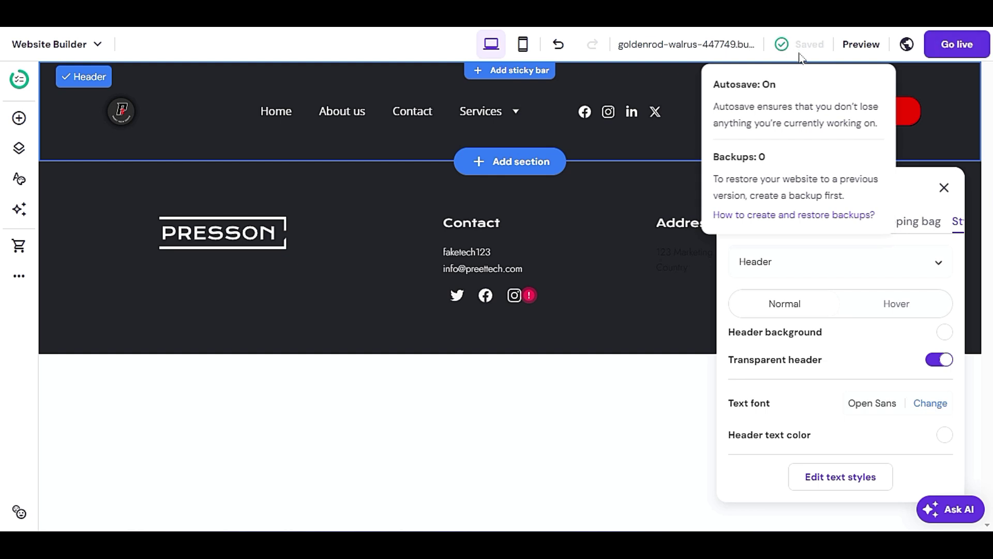
Preview the site and check the Services dropdown on the Web Designing and home pages, then return to the editor
left_click(861, 44)
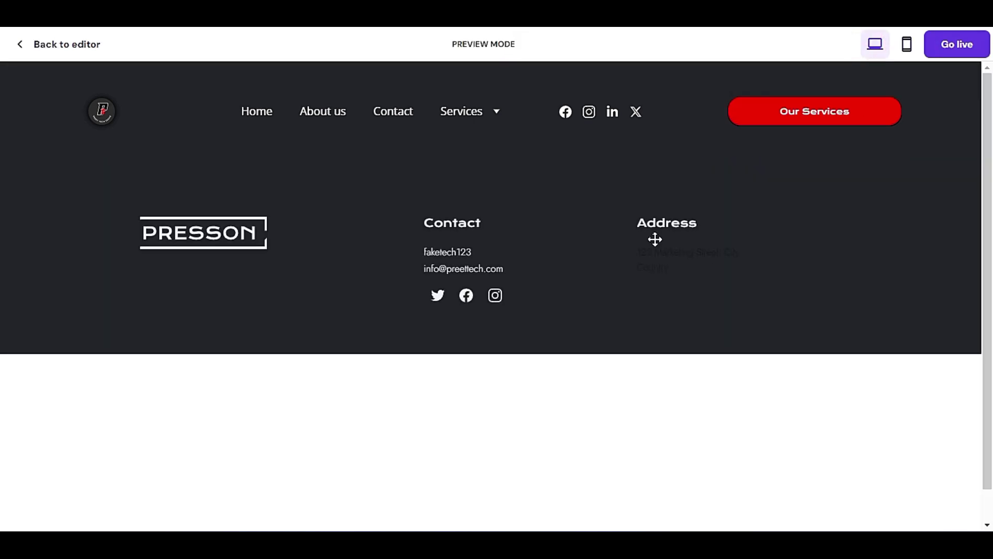
mouse_move(479, 118)
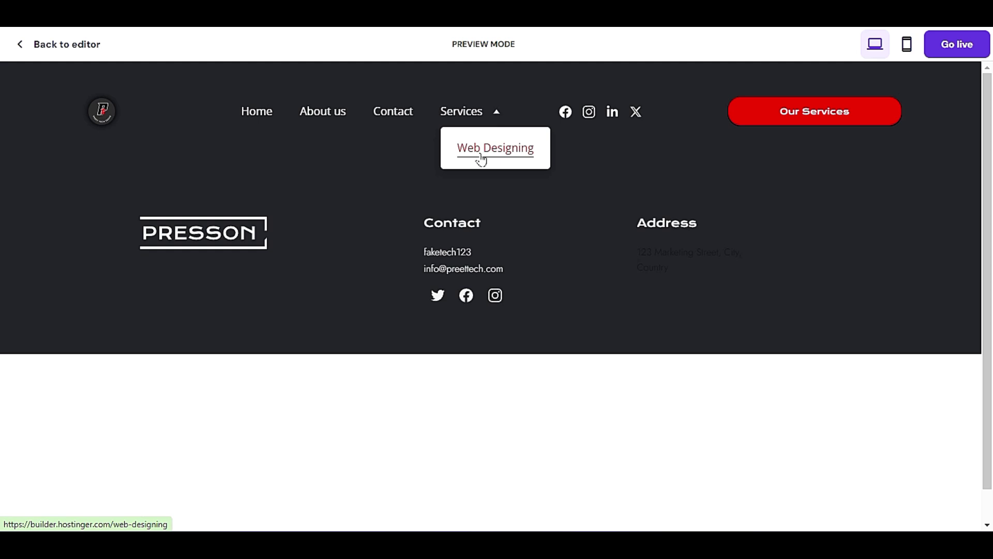
left_click(98, 113)
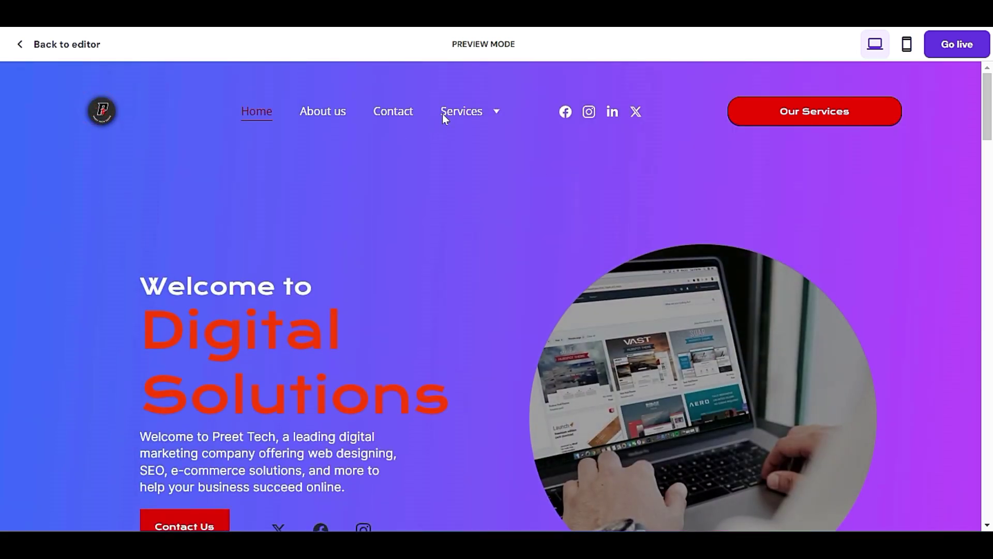
mouse_move(443, 114)
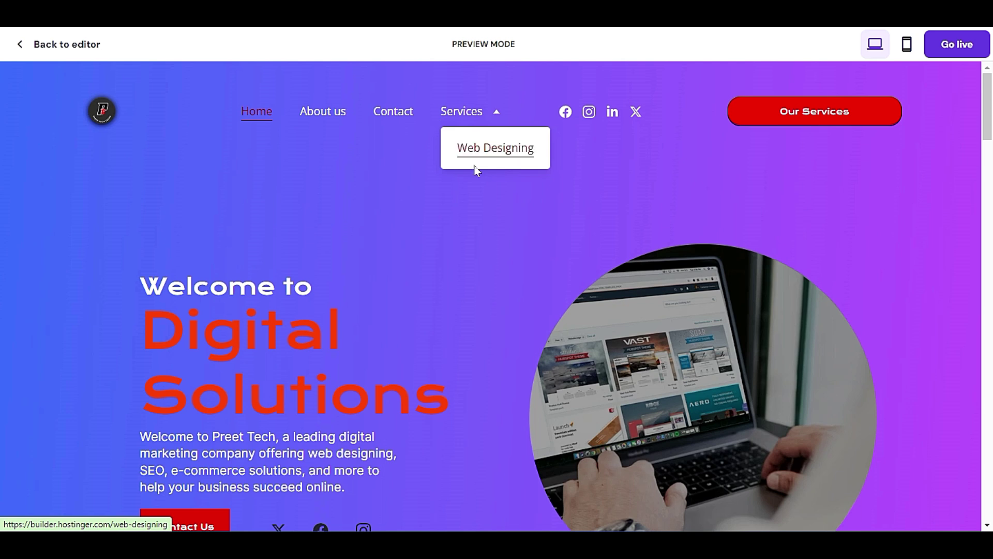
mouse_move(477, 122)
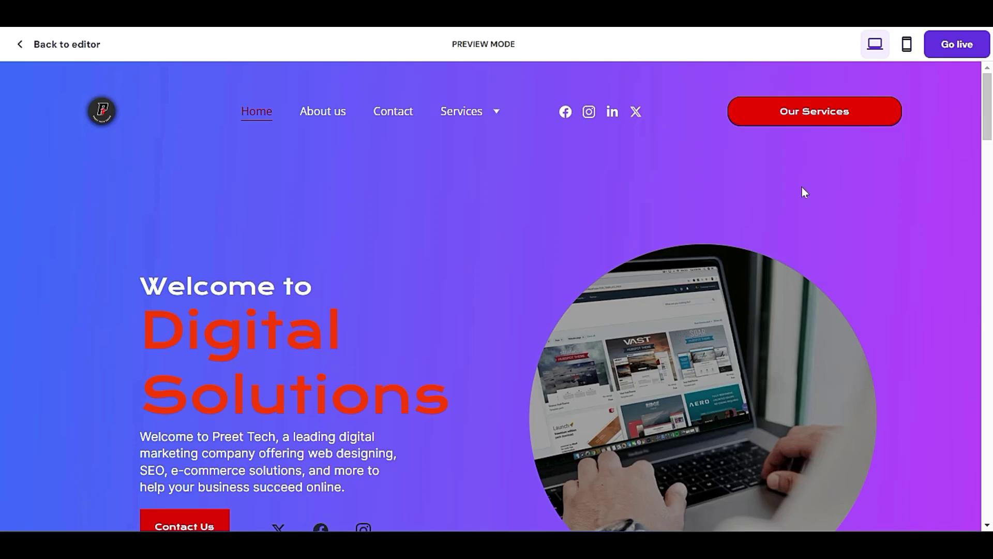
left_click(66, 49)
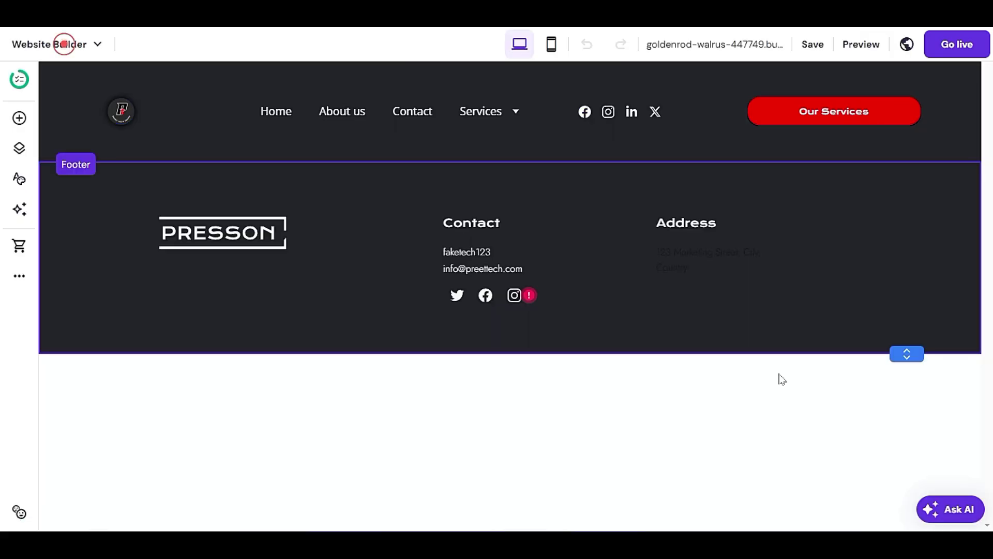
Set the header text color to white (#ffffff) in the header style settings
left_click(726, 143)
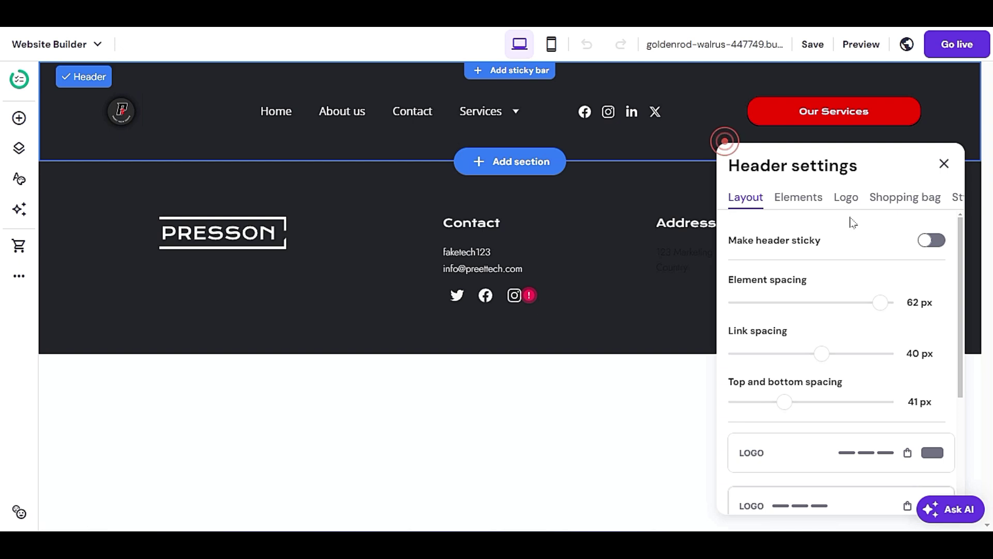
left_click(955, 215)
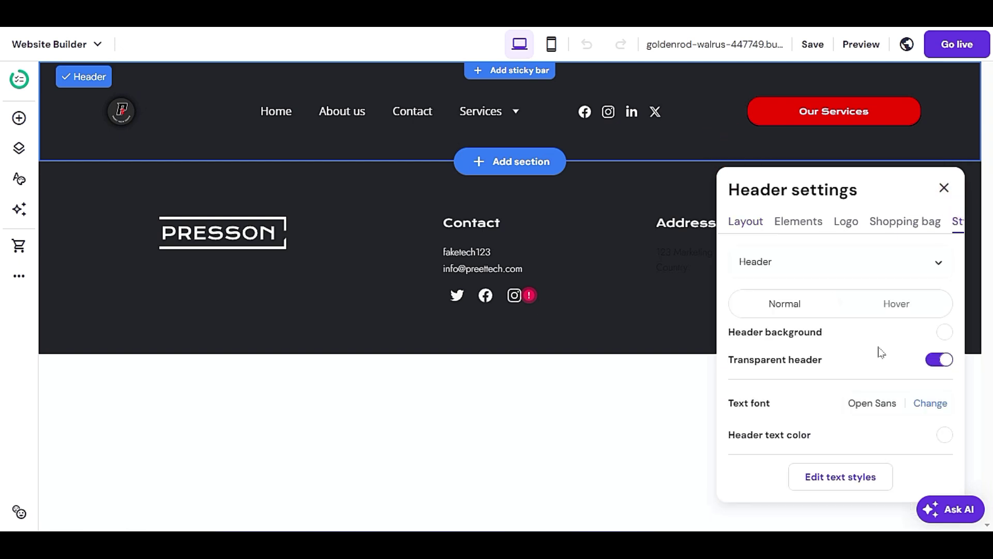
left_click(942, 438)
left_click_drag(654, 331, 557, 302)
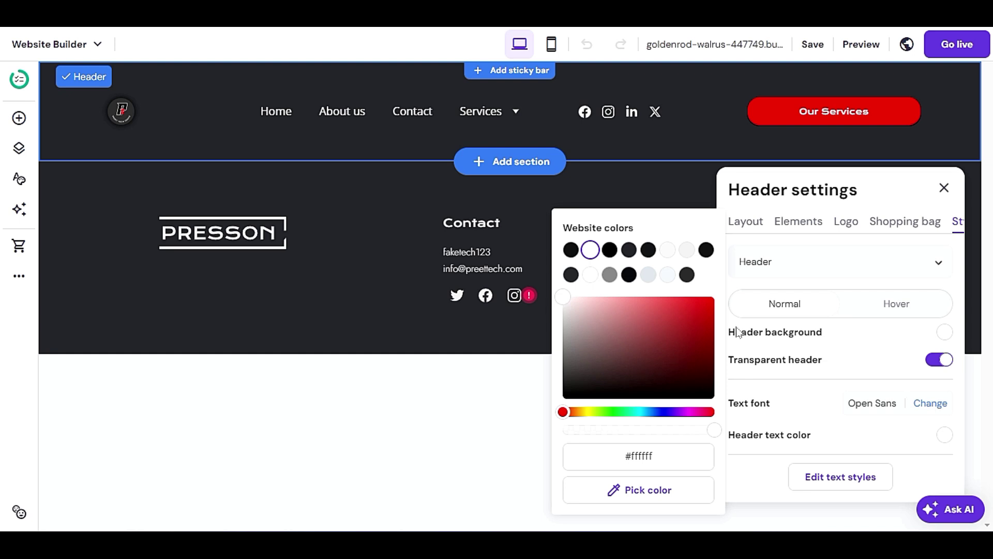
Set the header's hover color to near-black #0f0f0f and check it on the Services link
left_click(897, 308)
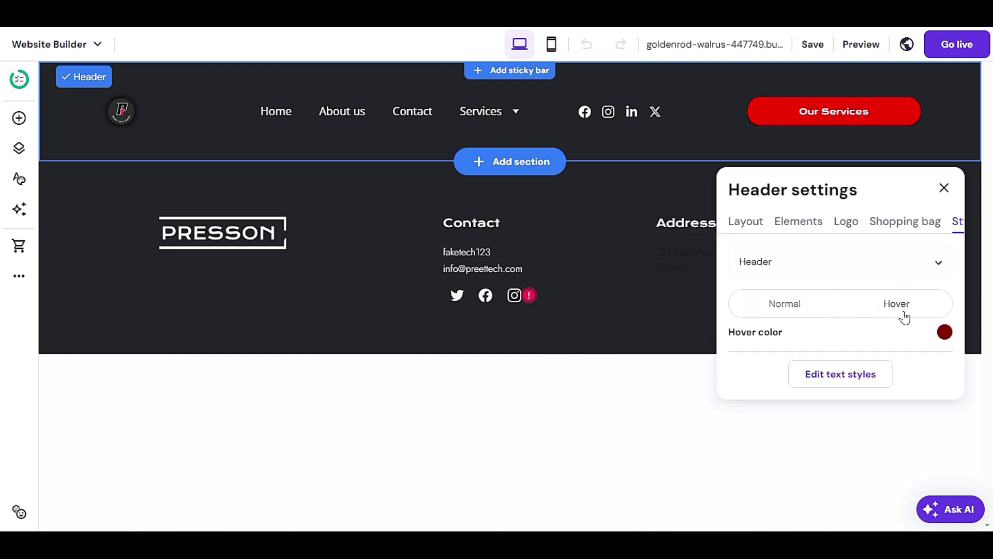
left_click(947, 335)
left_click_drag(581, 383, 563, 395)
mouse_move(485, 113)
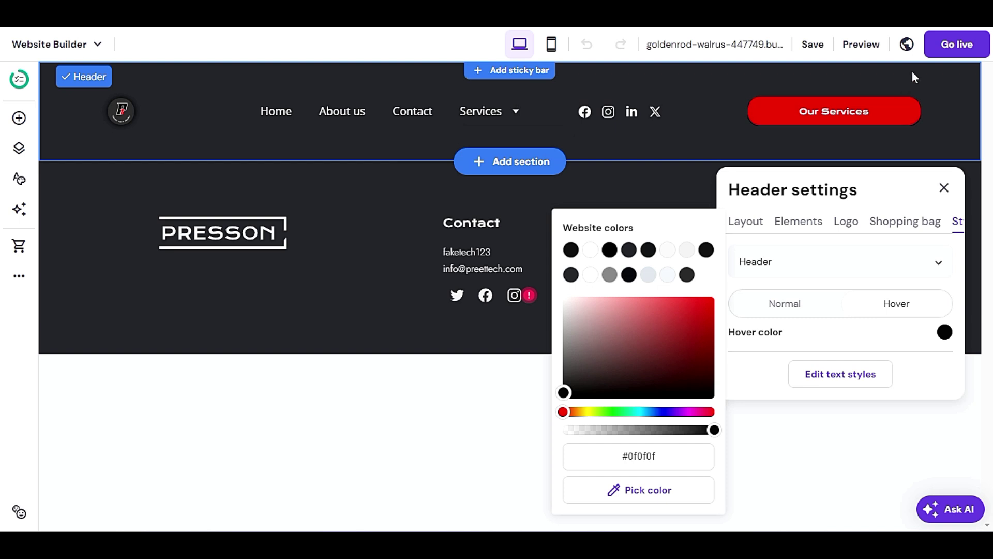
Set the header background color to dark #1c1c1c, check the Services dropdown, and save the site
left_click(826, 312)
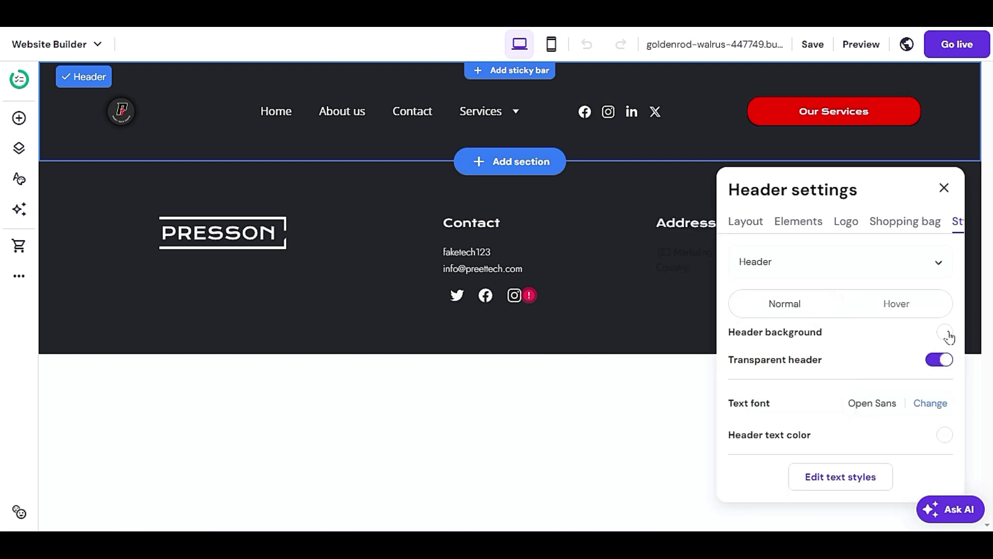
left_click(946, 333)
left_click_drag(577, 362, 563, 388)
mouse_move(494, 116)
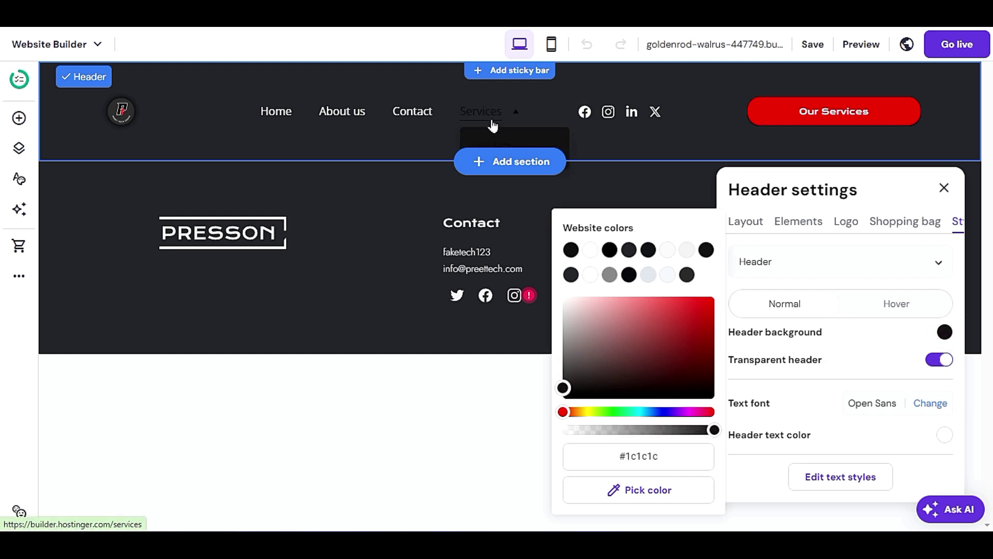
left_click(813, 46)
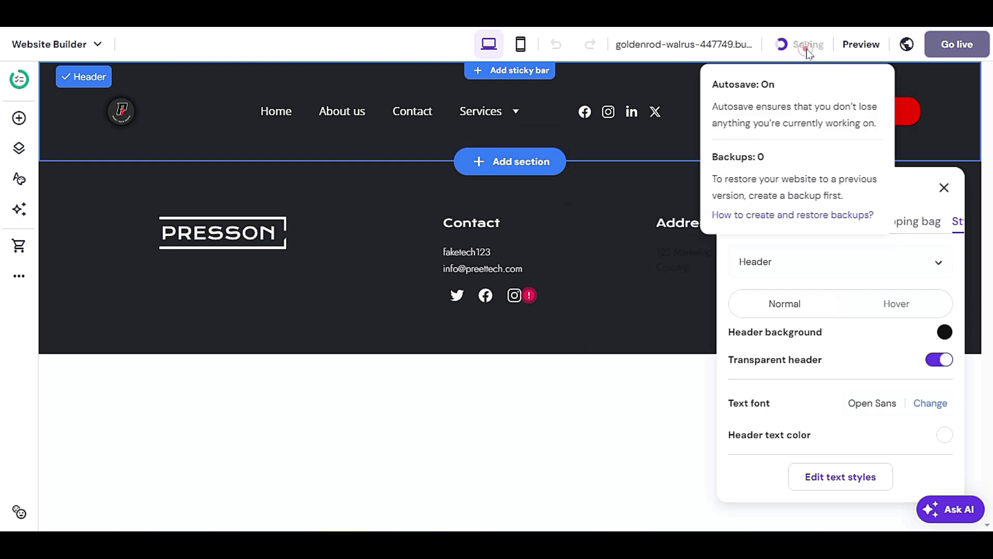
Preview the home page, examine the Services dropdown and its Web Designing link in the hover state, and return to the editor
left_click(854, 44)
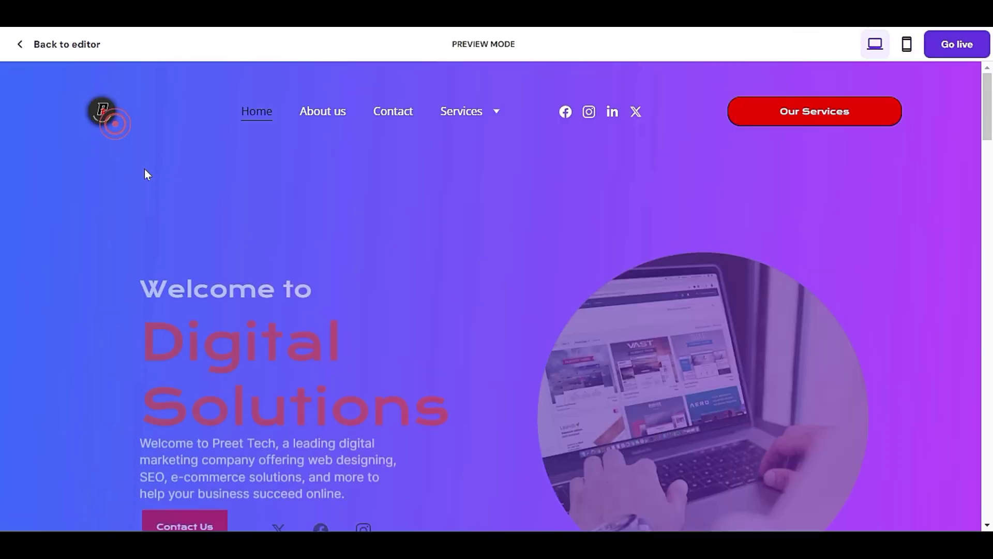
mouse_move(462, 114)
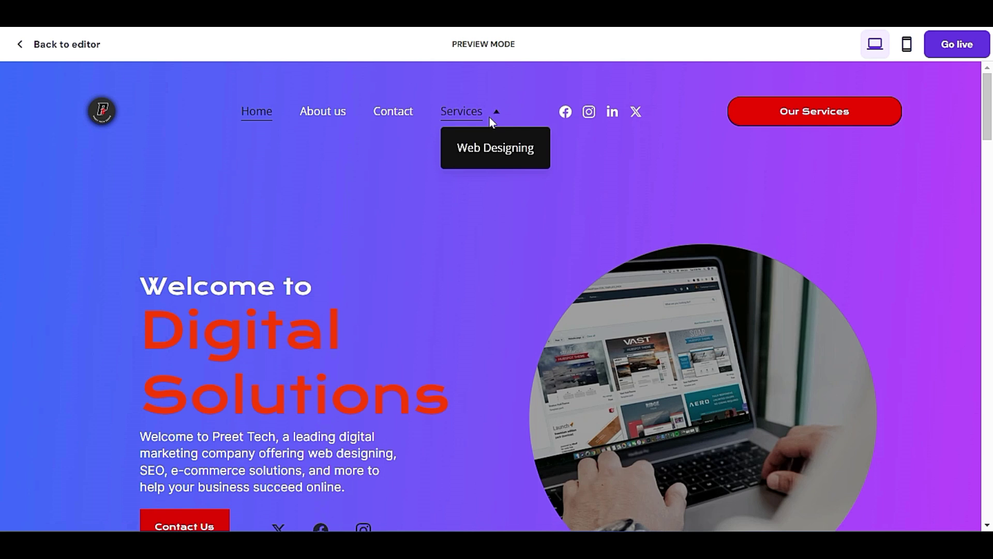
mouse_move(470, 110)
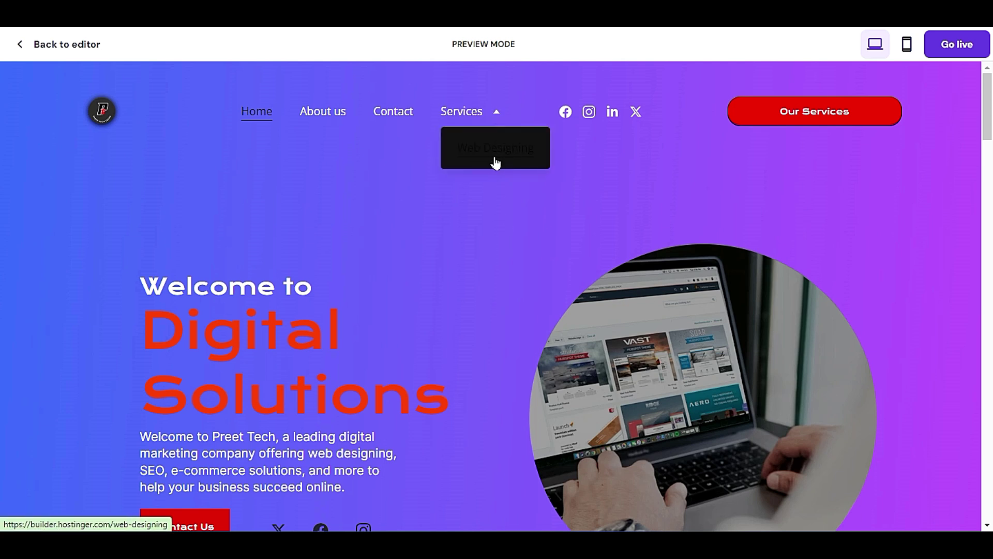
left_click(466, 150)
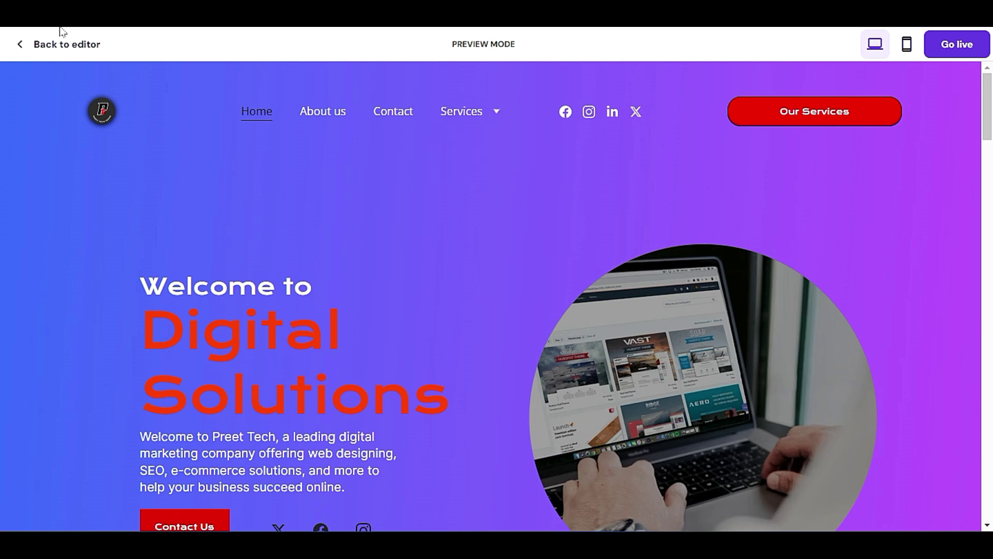
left_click(63, 47)
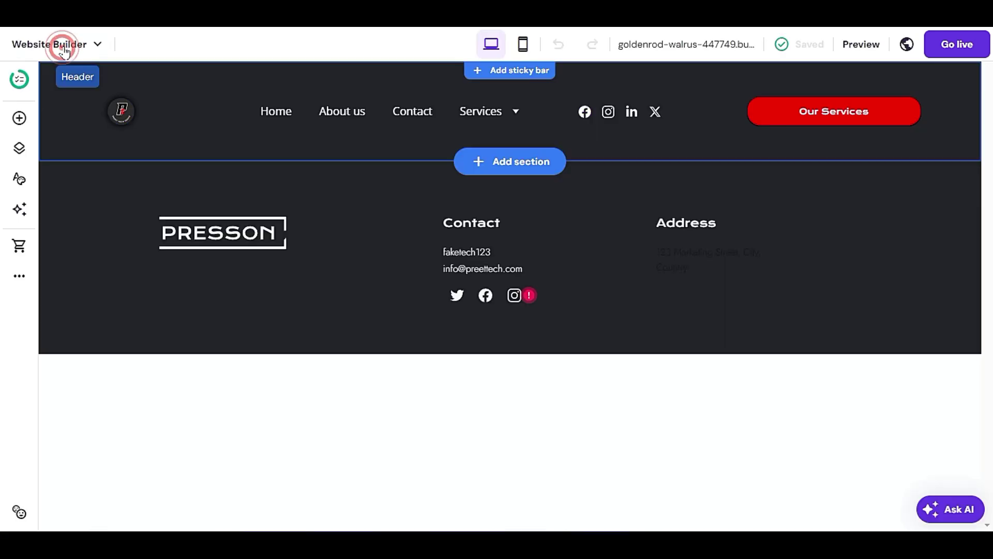
Set the header's hover color to red #f50000 in the header style settings and save the site
left_click(744, 150)
left_click(956, 197)
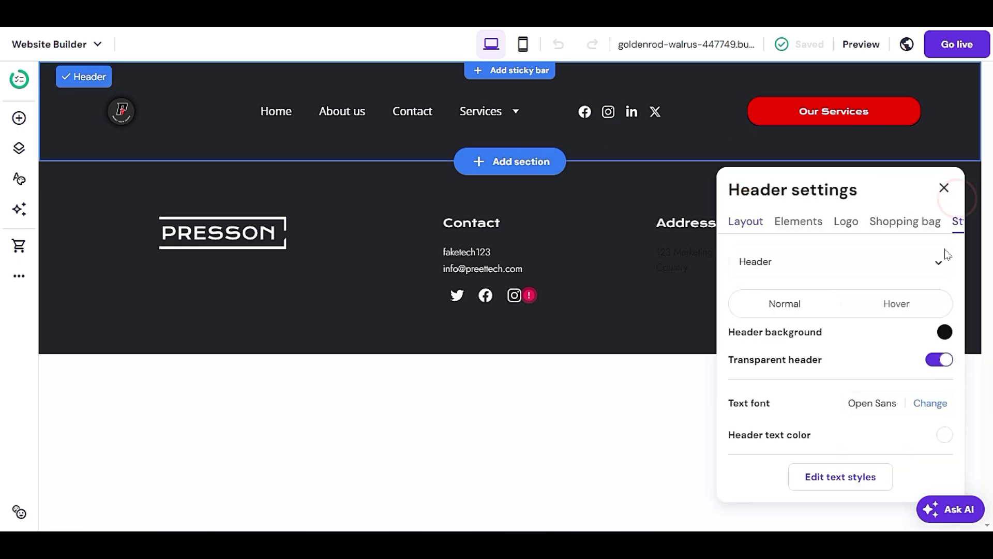
left_click(882, 310)
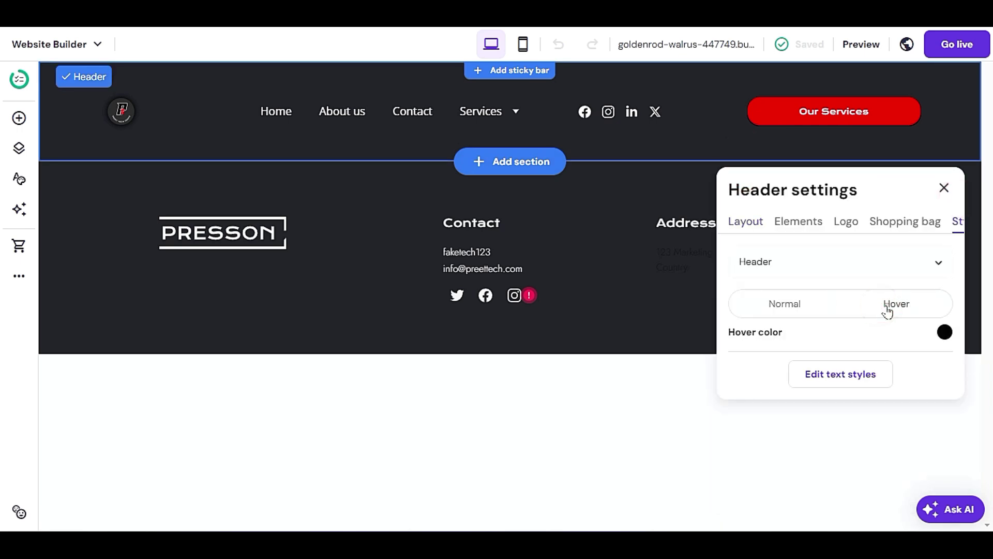
left_click(946, 332)
left_click(714, 305)
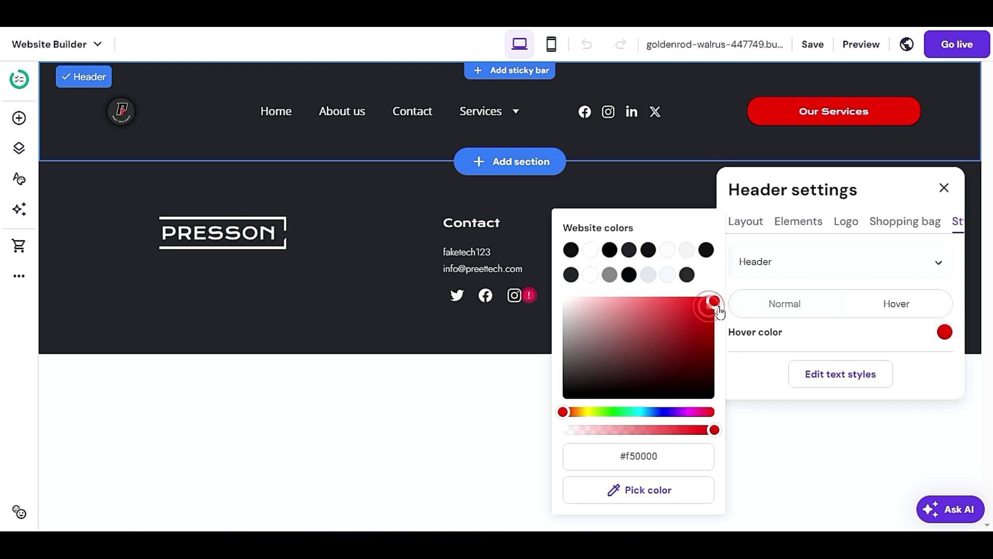
left_click(812, 43)
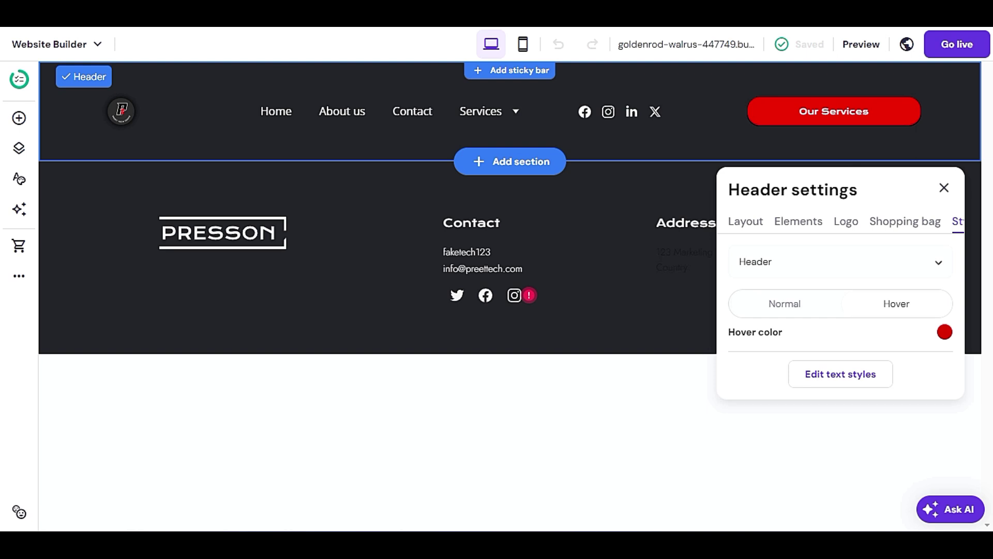
Preview the red hover color in the Services dropdown, follow its Web Designing link, and return to the editor
left_click(854, 46)
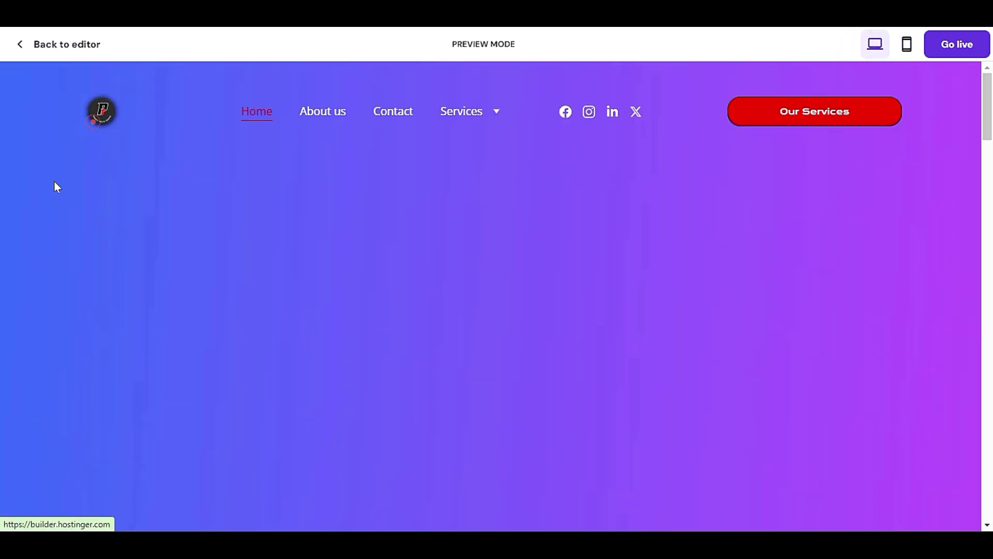
mouse_move(470, 115)
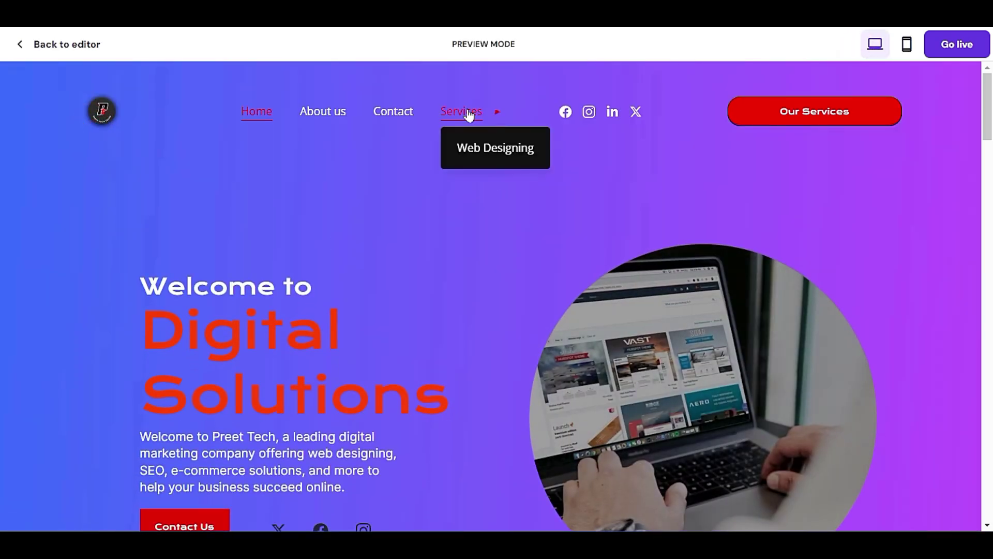
left_click(476, 152)
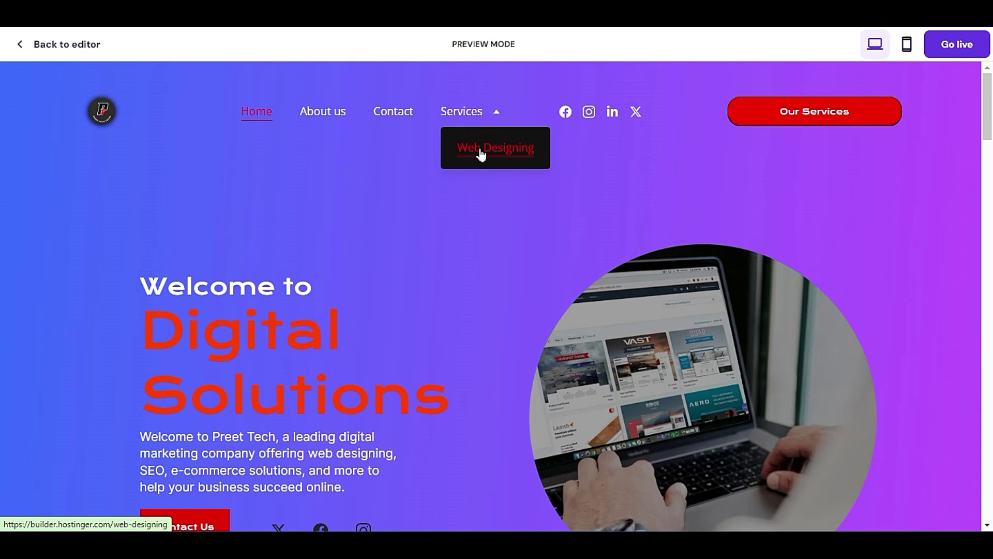
left_click(480, 150)
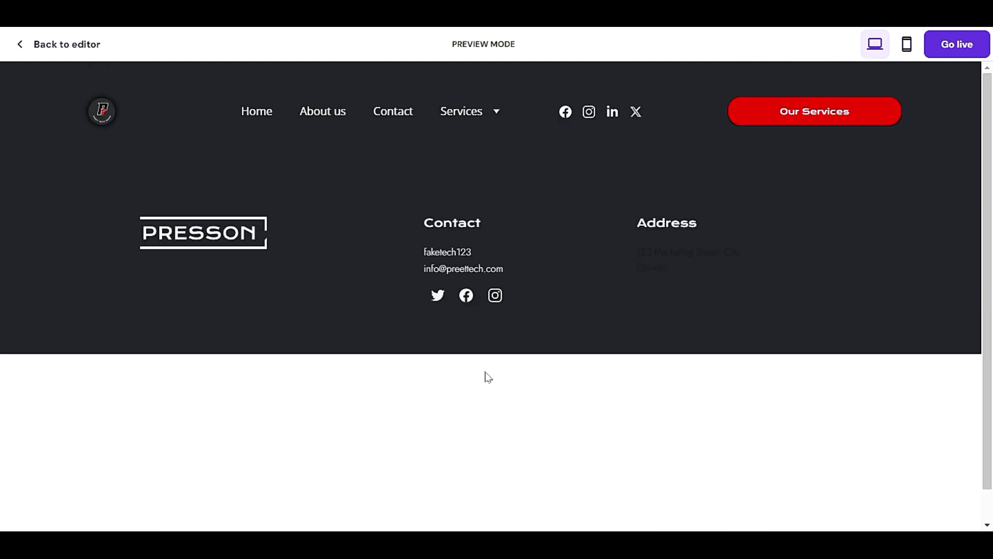
mouse_move(468, 117)
left_click(60, 50)
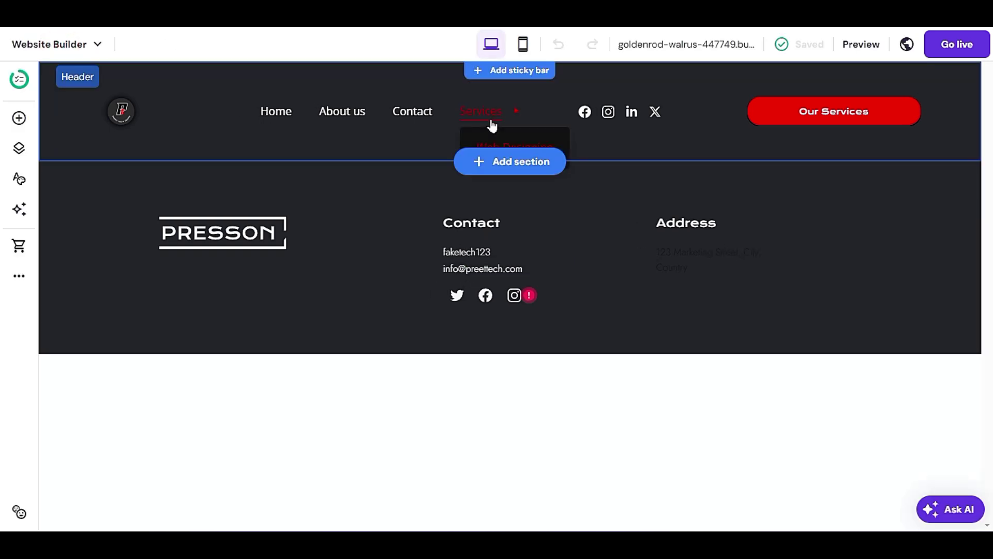
Open the AI page generator for adding a new page to the site
left_click(612, 150)
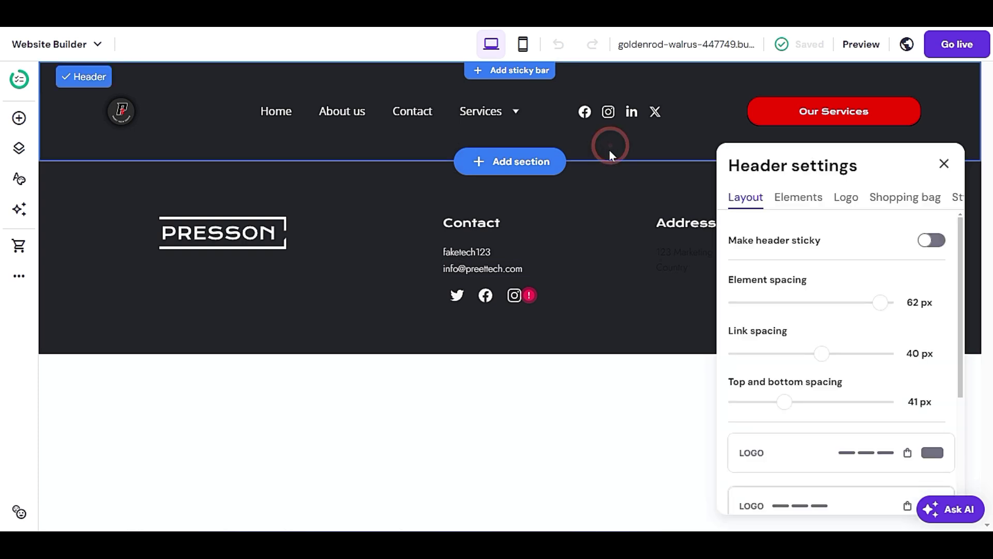
left_click(944, 163)
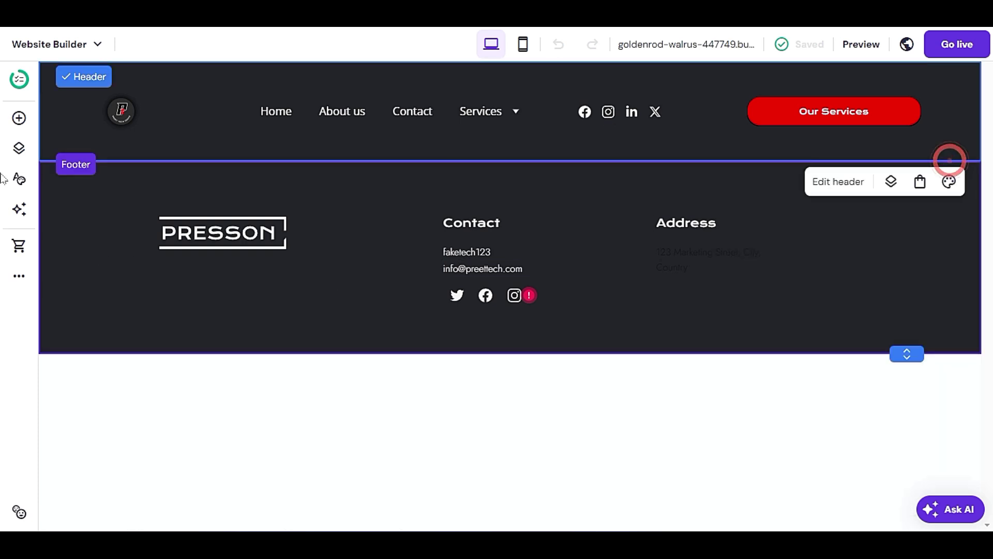
left_click(19, 150)
scroll(162, 311, "down", 3)
scroll(162, 311, "up", 3)
scroll(162, 310, "down", 4)
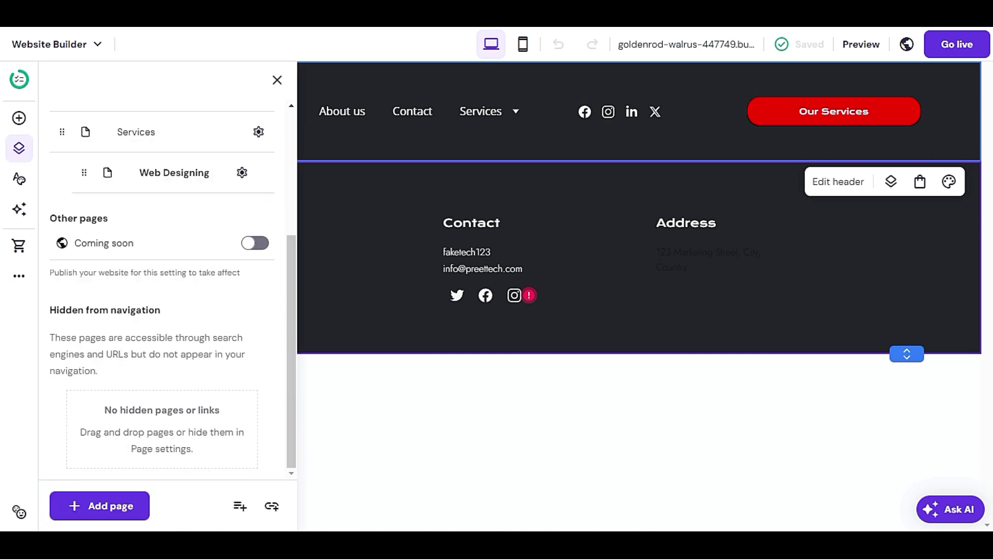
left_click(110, 510)
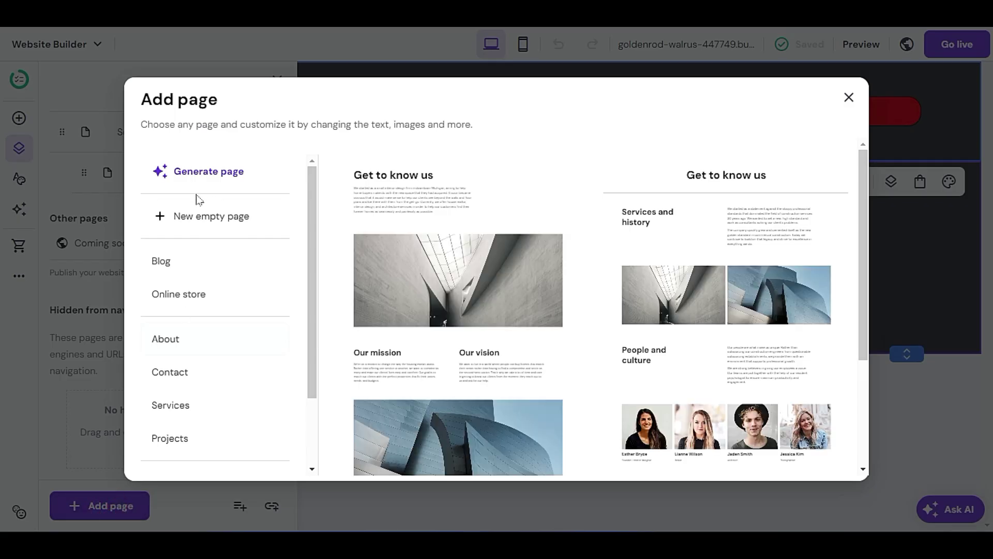
left_click(219, 178)
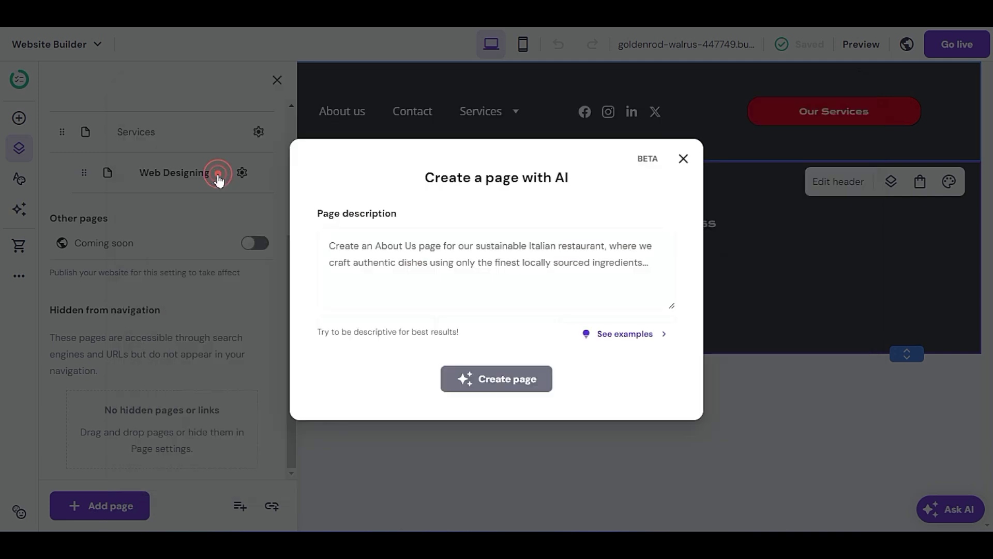
Enter the page description "please generate seo service page for my website"
left_click(403, 255)
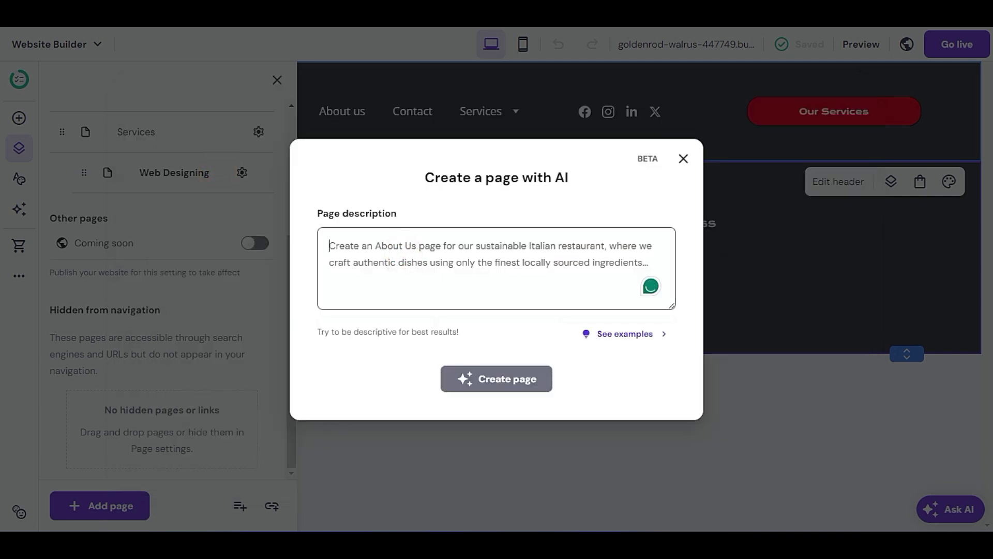
type("ge")
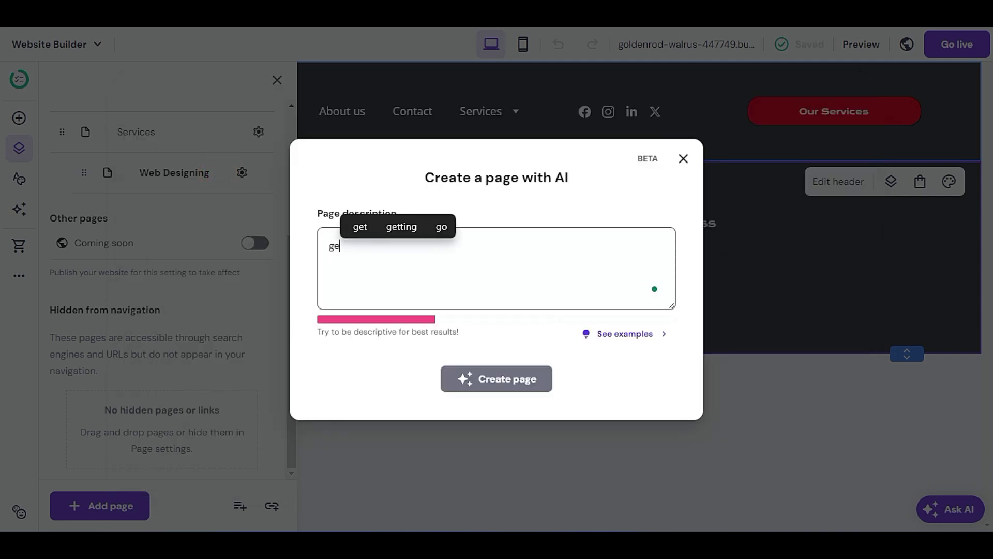
key("BackSpace")
key("BackSpace")
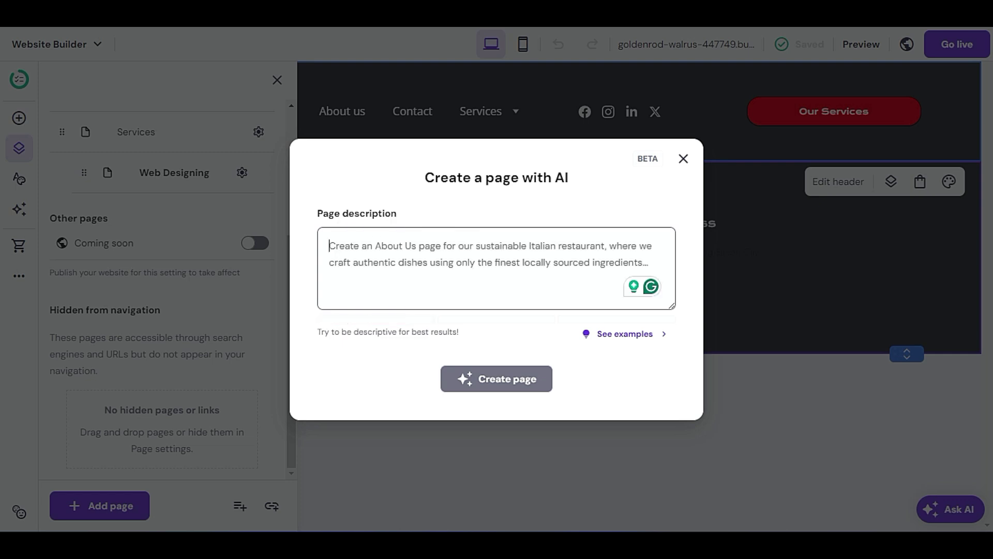
type("p")
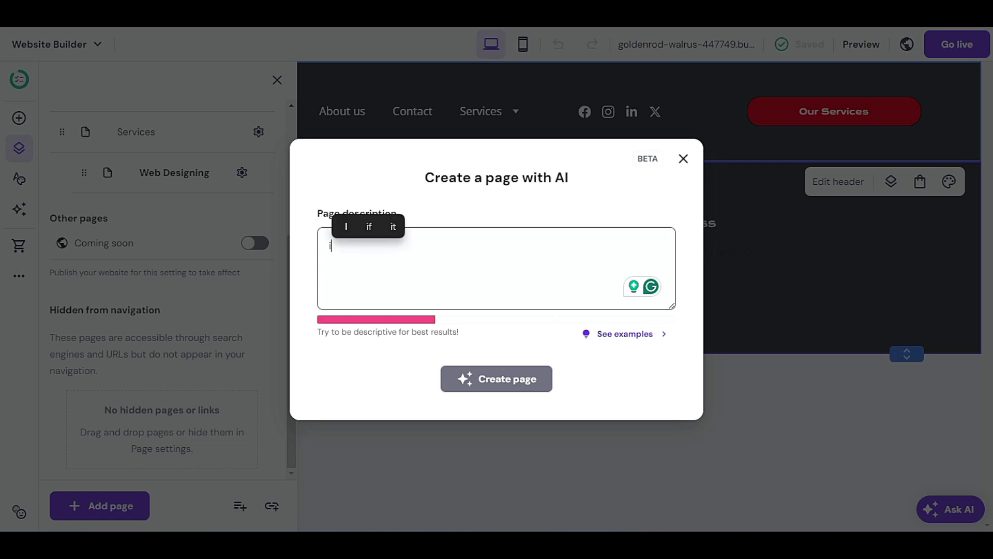
key("BackSpace")
type("pleas")
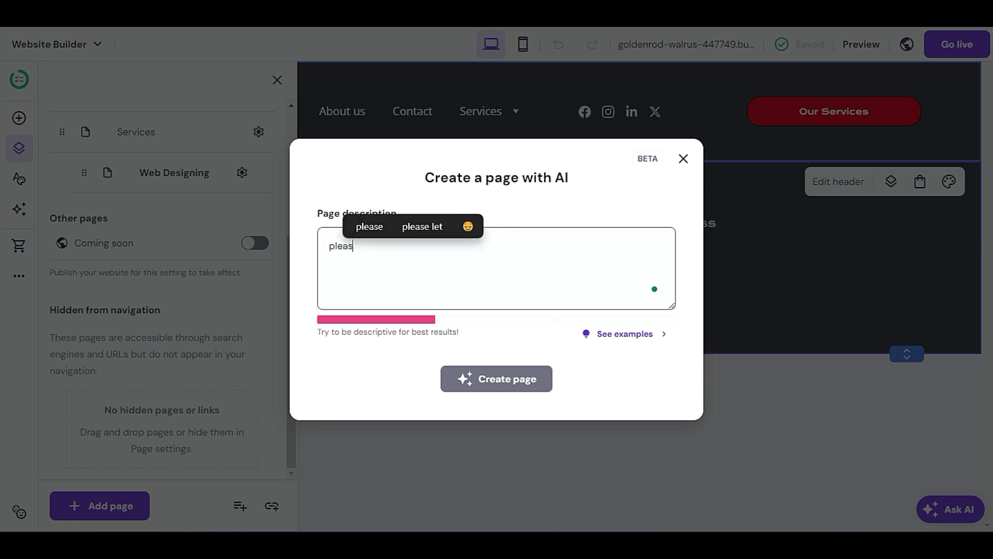
type("e generat")
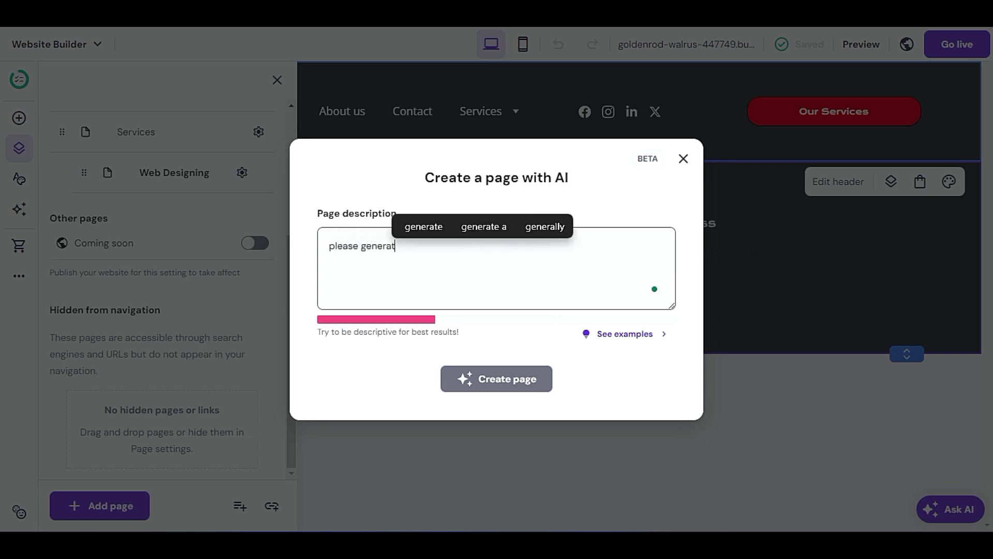
type("e seo ser")
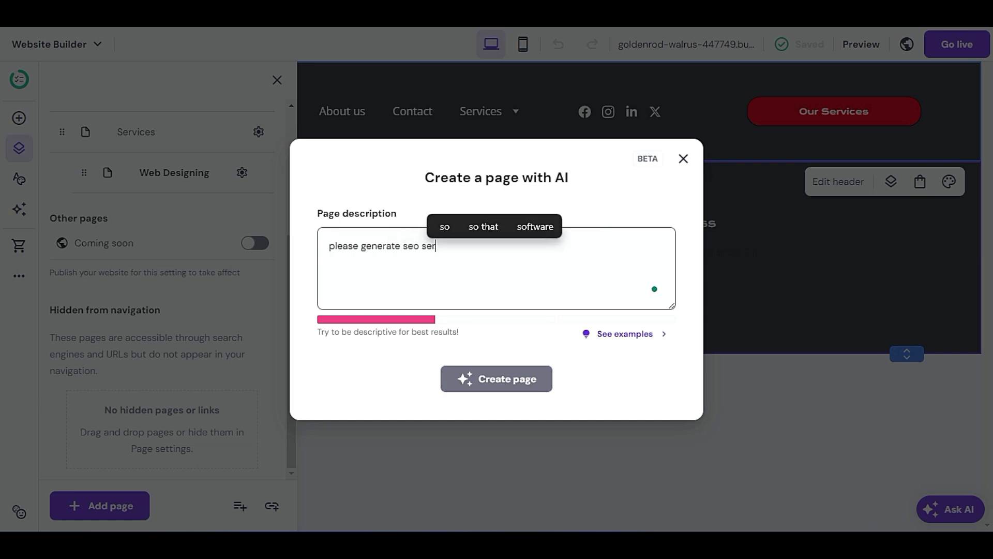
type("vice page ")
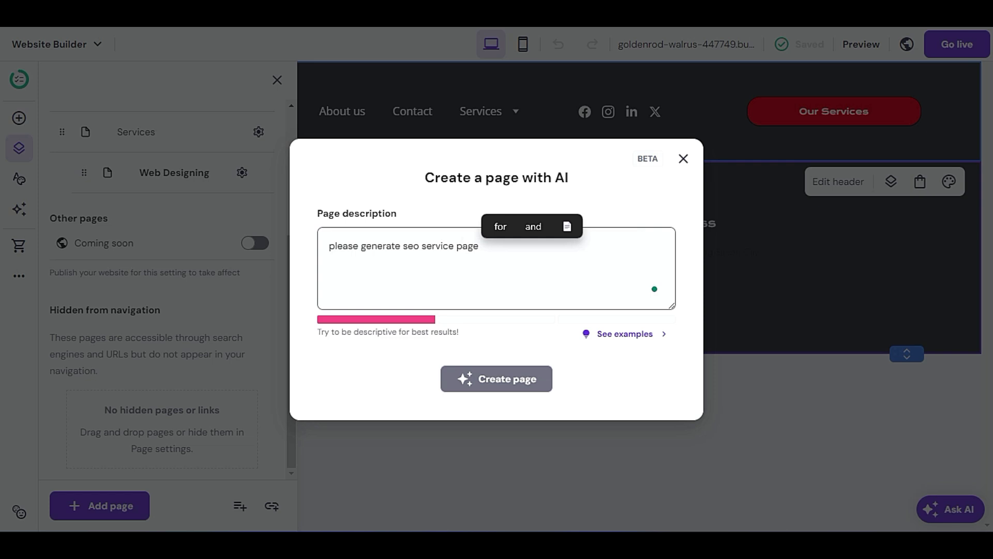
type("for my ")
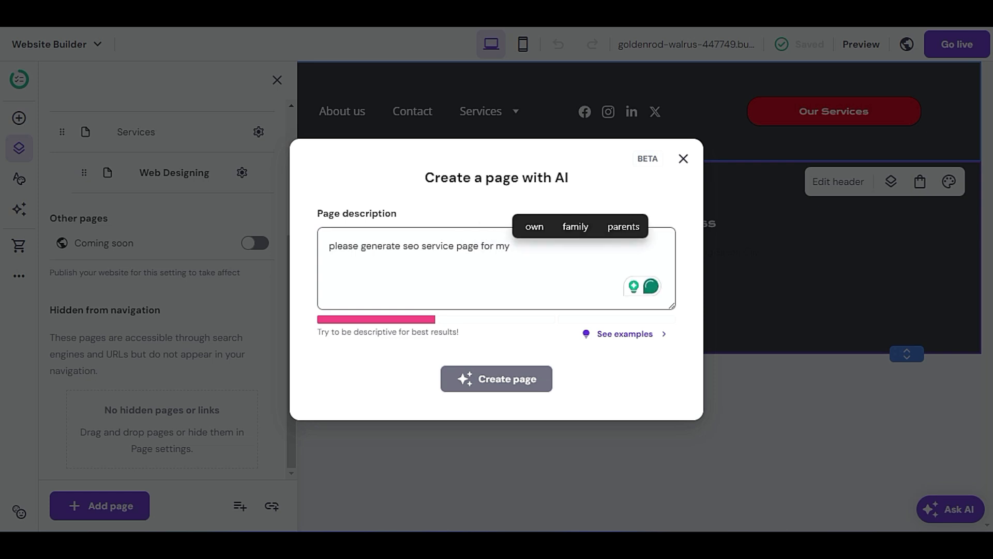
type("website")
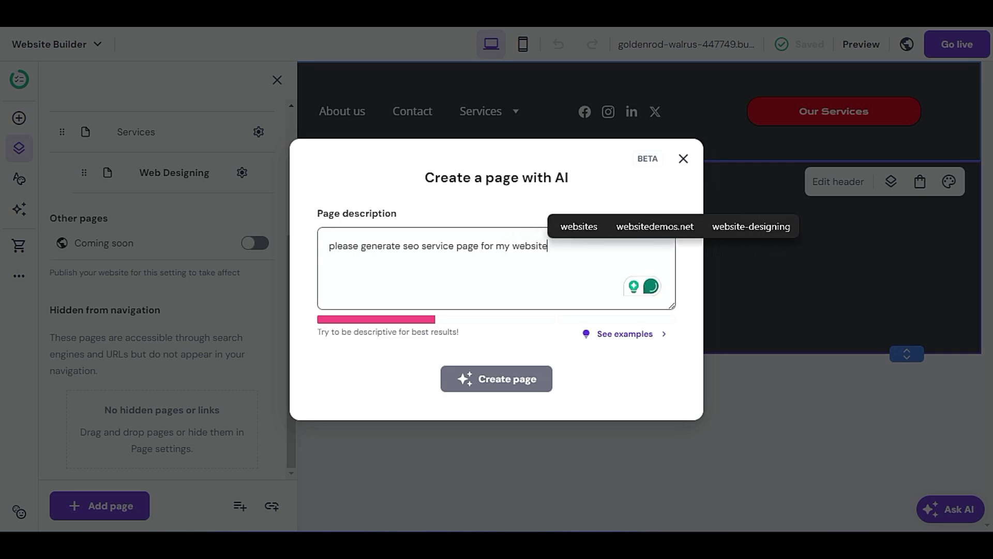
left_click(496, 345)
left_click(558, 246)
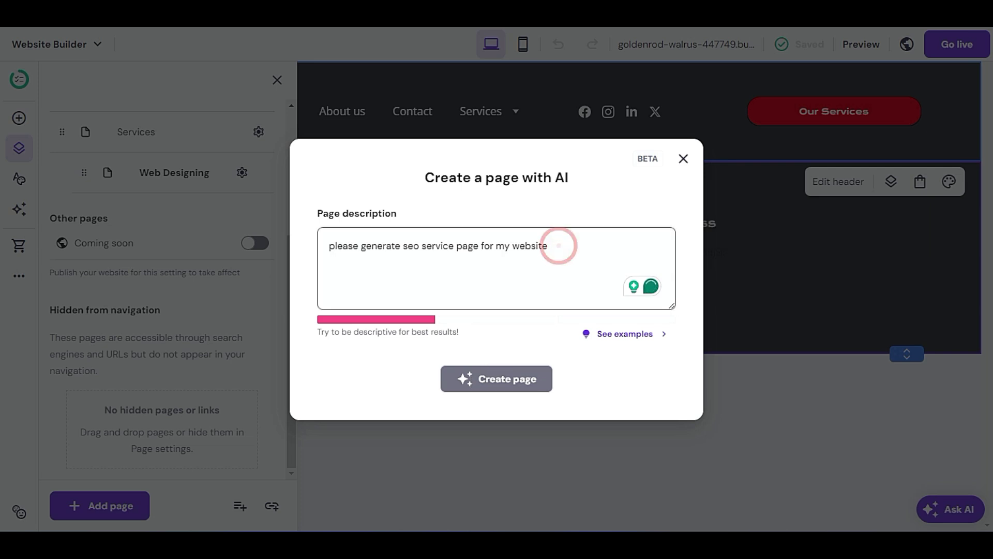
type("dssssssssssssssssssssssss")
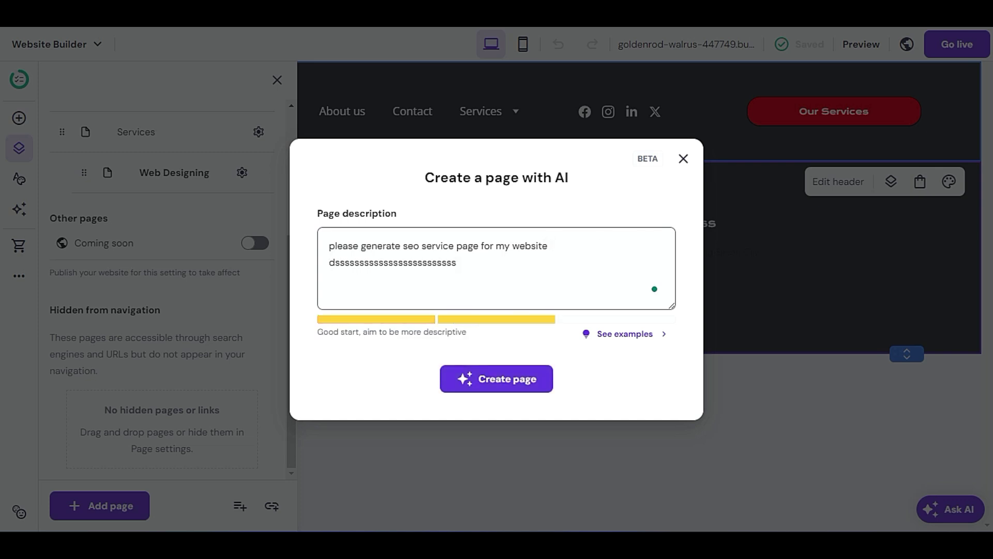
left_click_drag(533, 261, 329, 262)
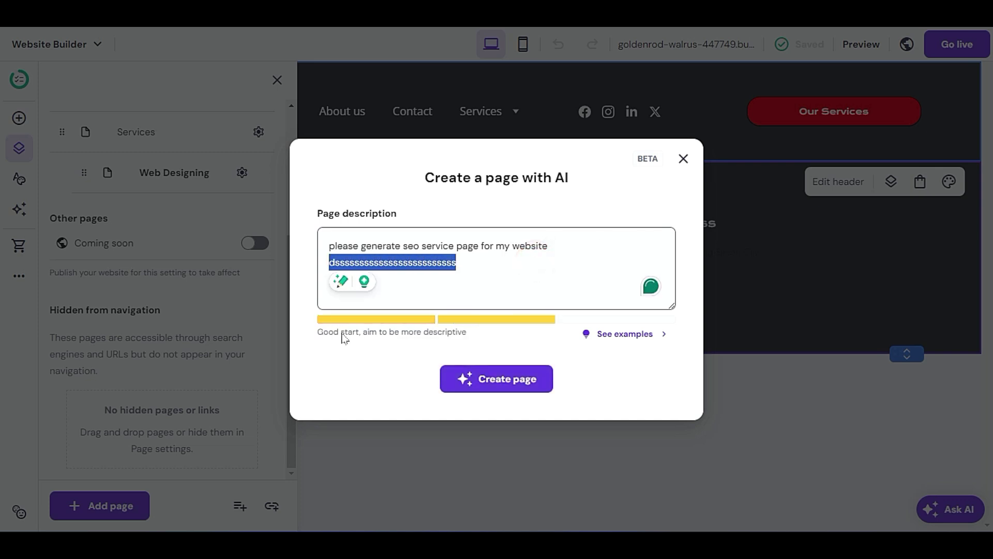
key("BackSpace")
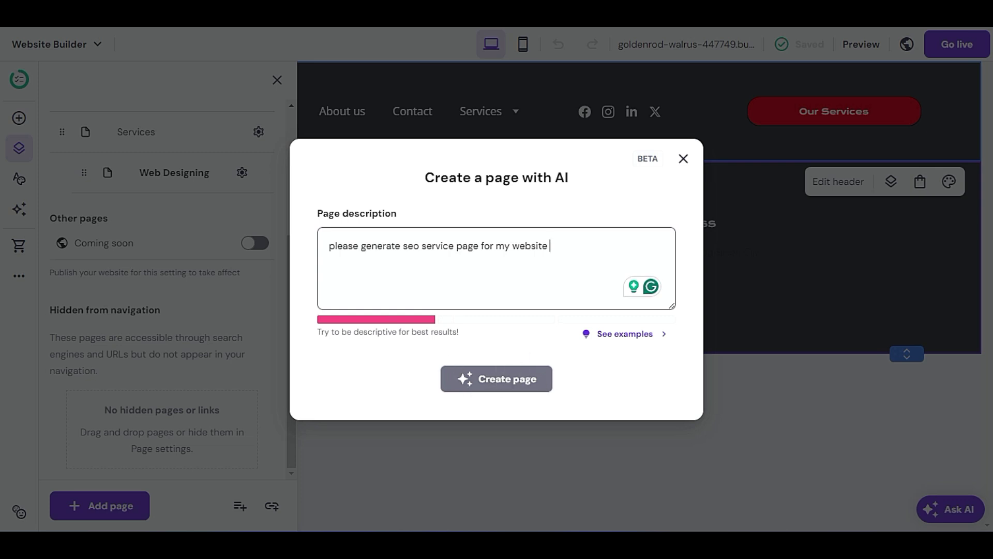
Change the description's ending to "for my digital marketing agency" and create the page
type(",")
type(" for")
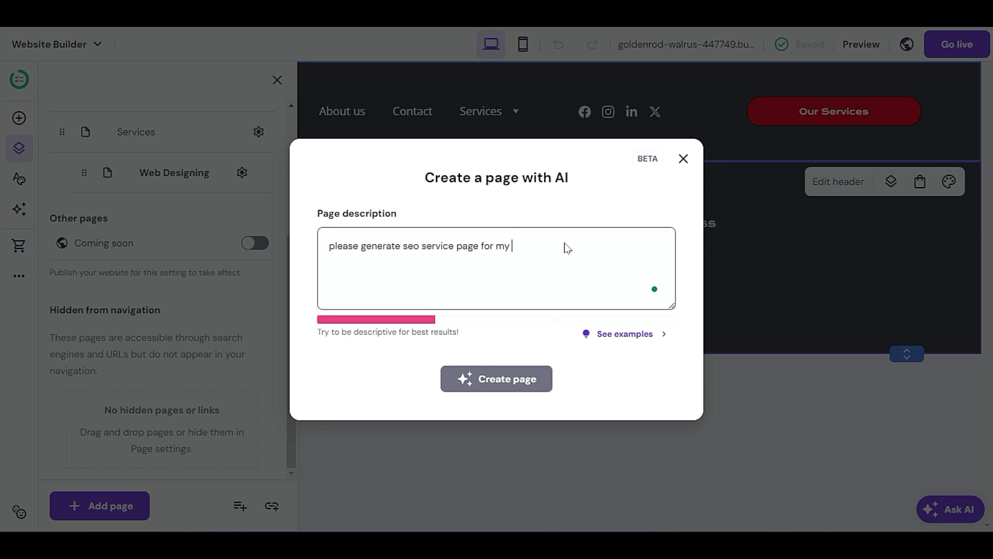
type("digital marketing agency")
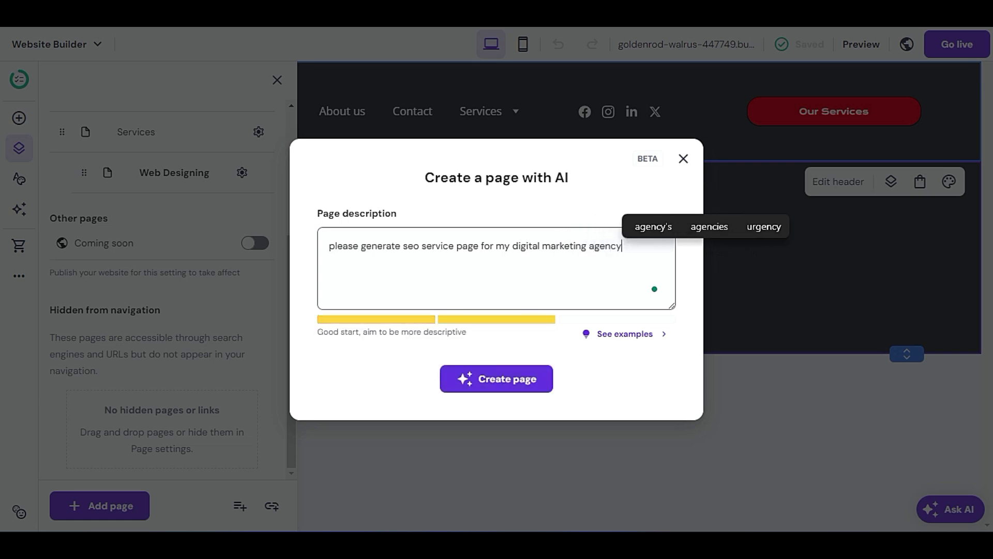
left_click(504, 385)
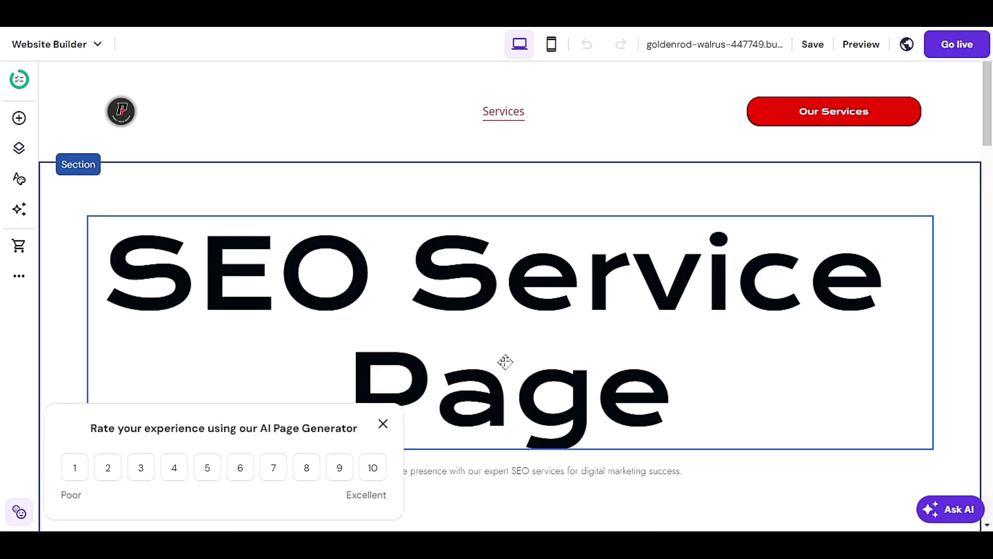
Review all sections of the generated SEO Service Page and save the site
scroll(440, 361, "down", 10)
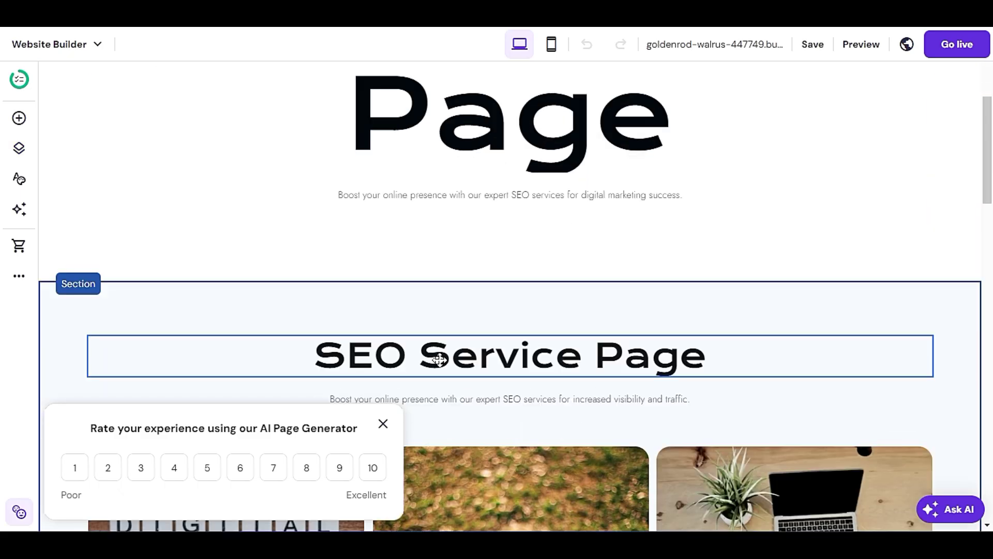
scroll(641, 258, "down", 3)
scroll(740, 286, "down", 10)
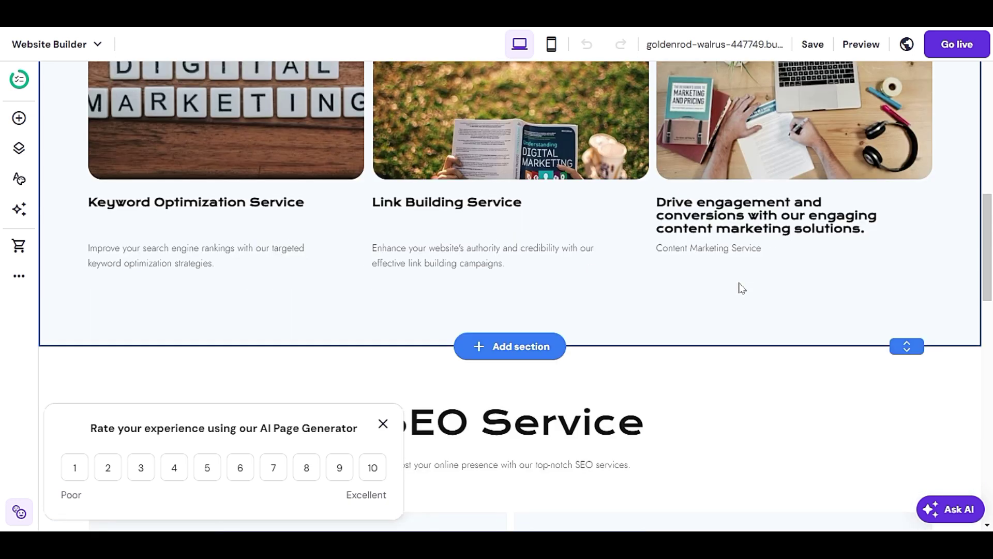
scroll(504, 268, "down", 5)
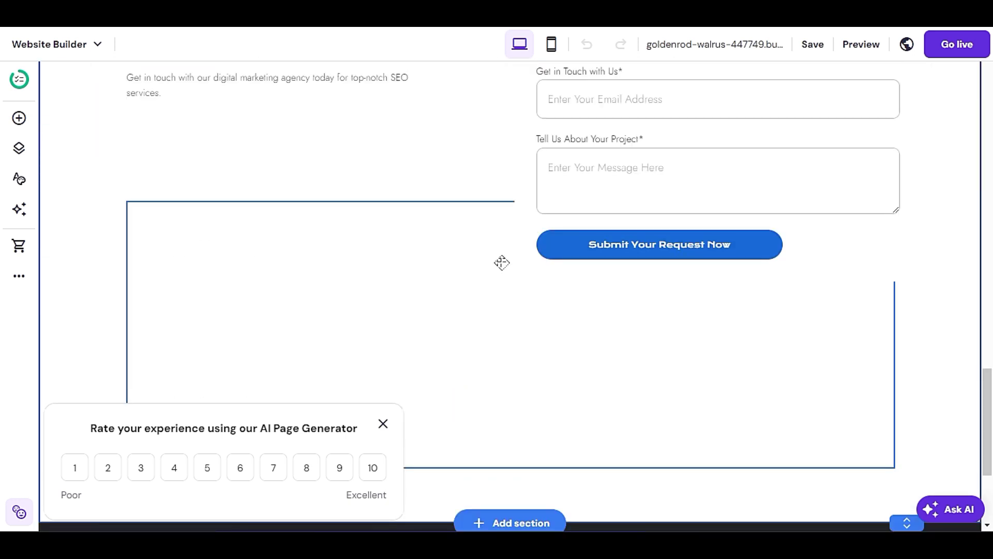
scroll(504, 268, "down", 4)
scroll(507, 268, "up", 5)
scroll(506, 268, "up", 15)
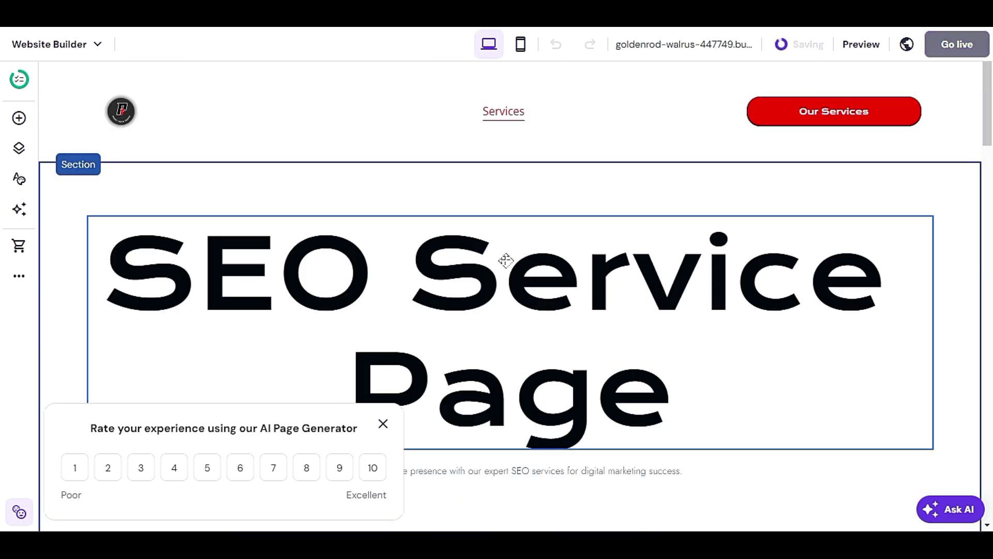
mouse_move(808, 56)
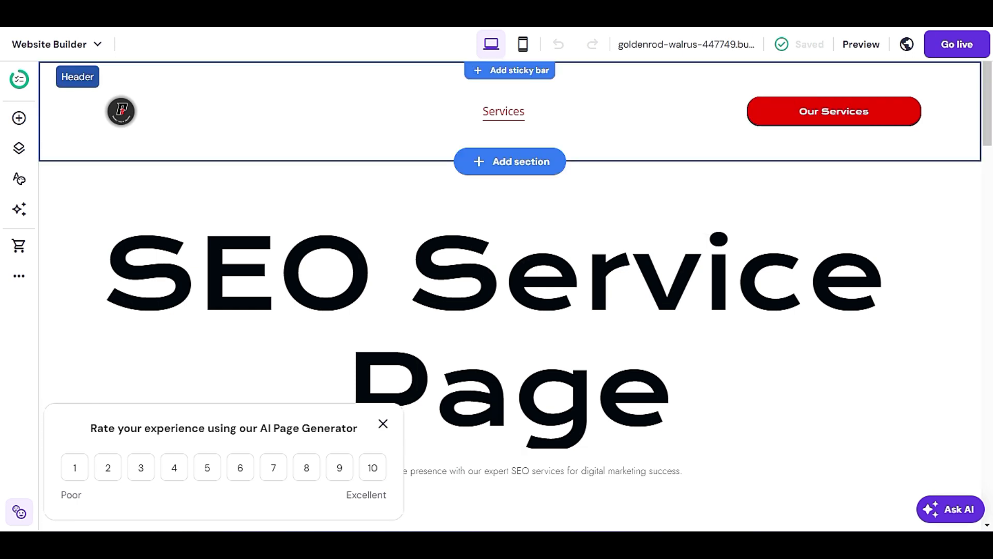
Preview the site, follow the second Services link from the home page to the SEO page, and return to the editor
left_click(858, 46)
left_click(91, 118)
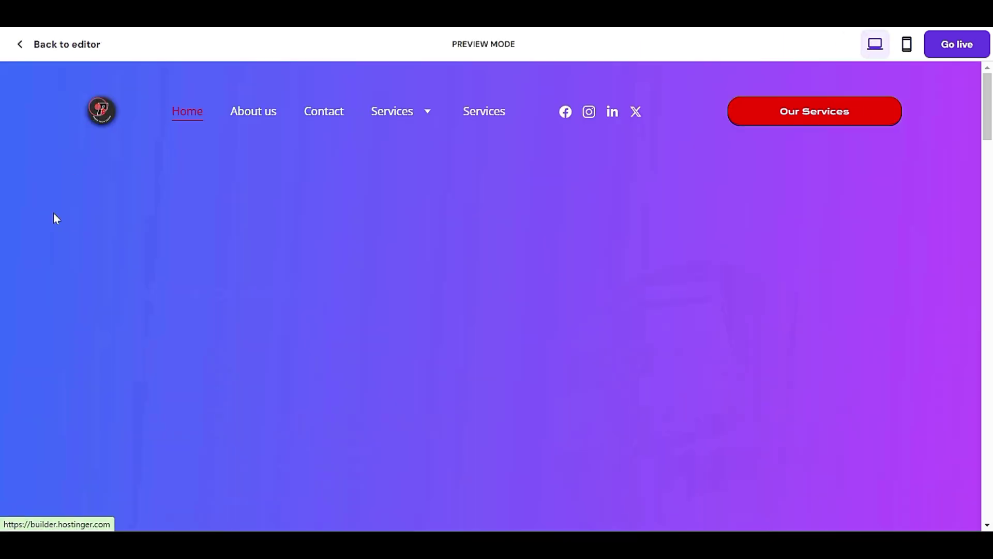
mouse_move(406, 125)
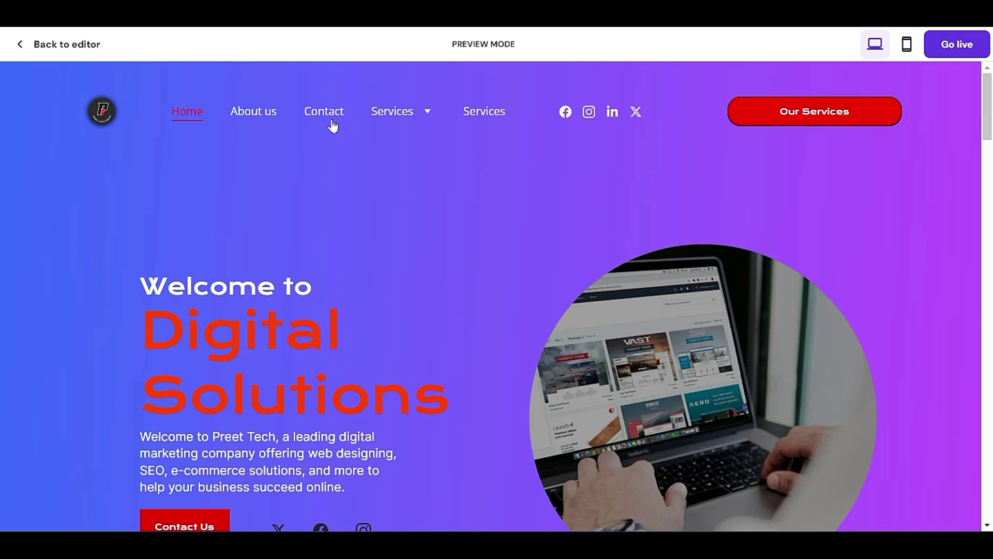
mouse_move(410, 114)
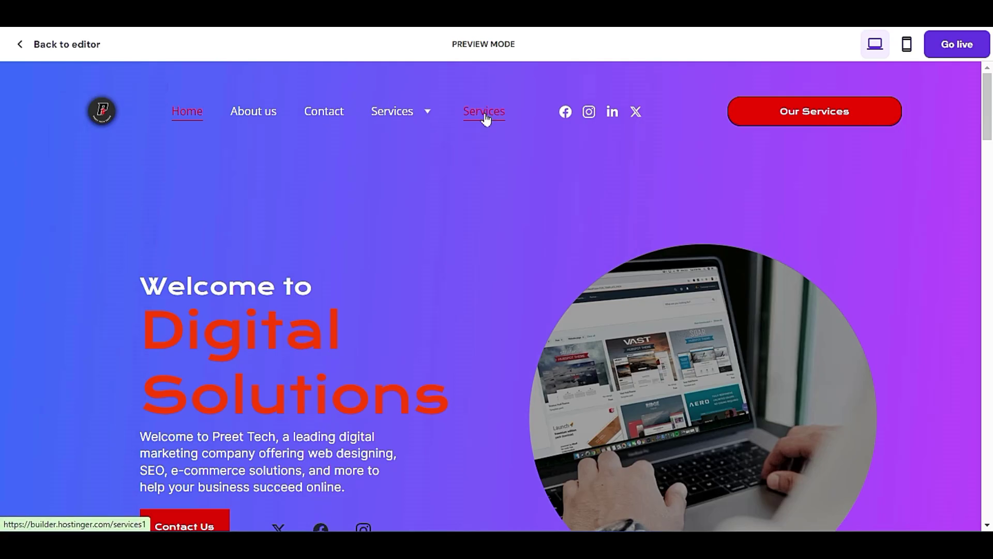
left_click(485, 117)
left_click(489, 116)
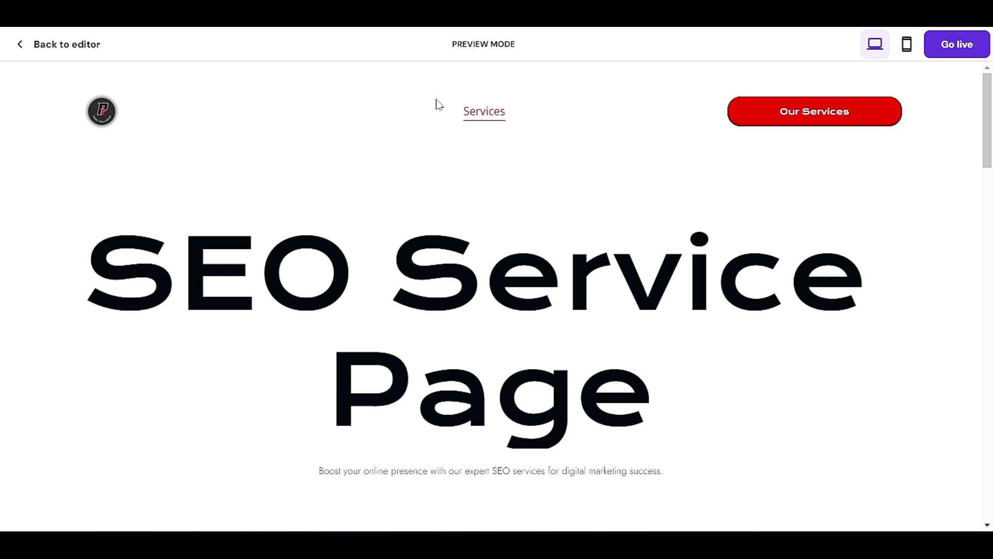
left_click(99, 117)
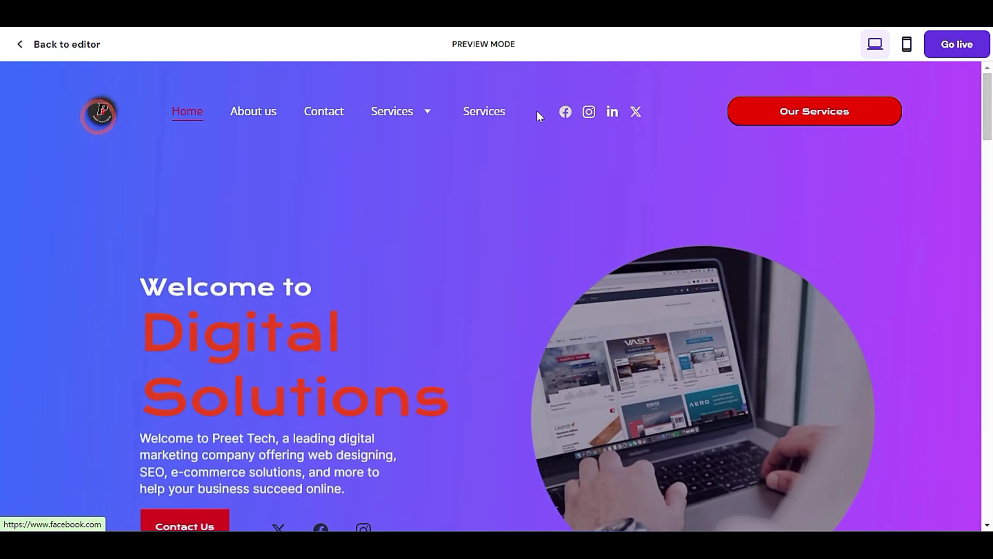
left_click(21, 43)
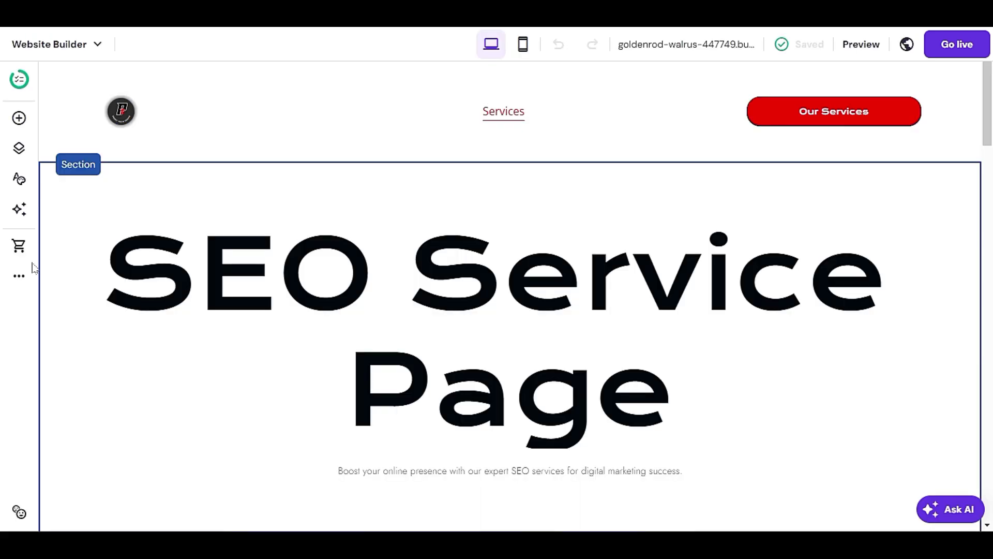
Rename the second Services page, the one holding the SEO content, to "SEO" in the site navigation and save its page settings
left_click(19, 148)
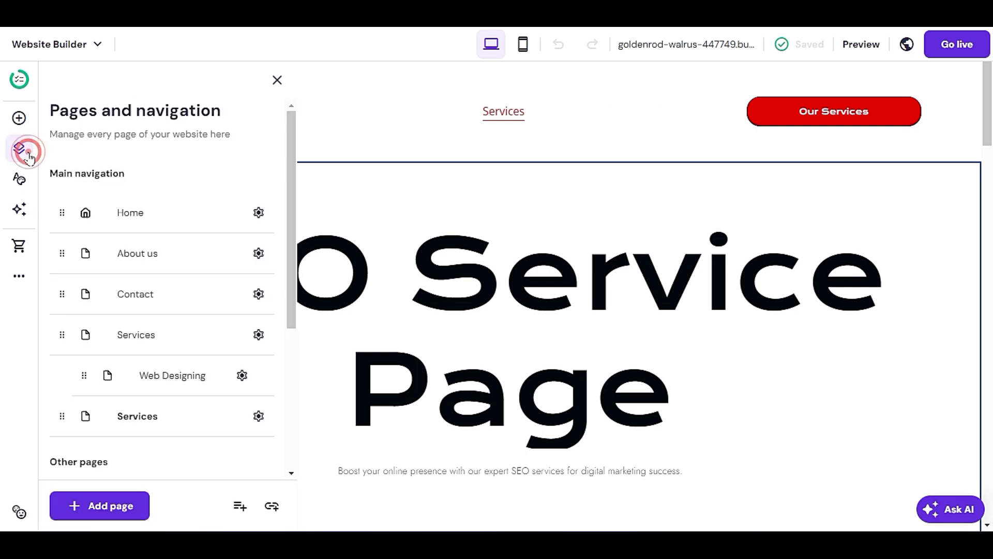
scroll(168, 323, "down", 2)
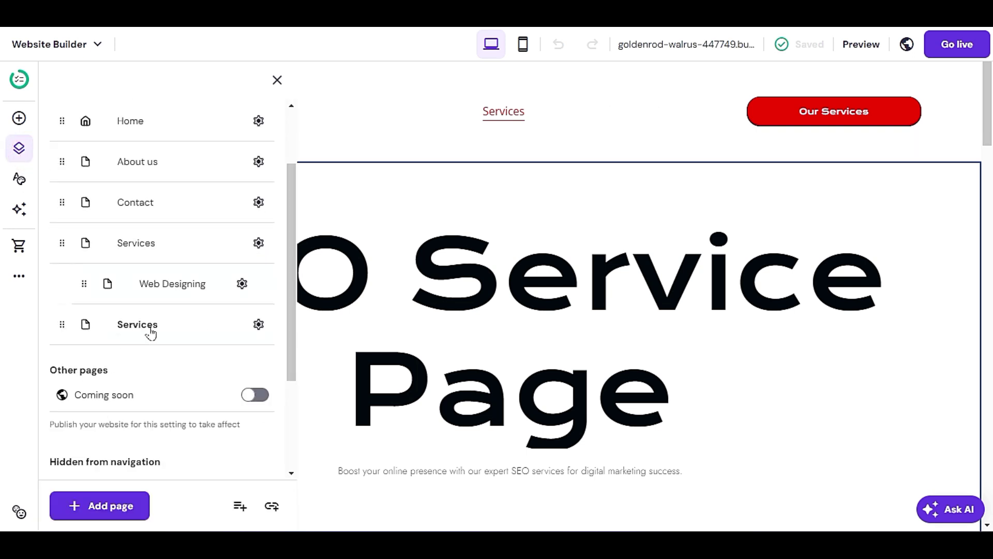
left_click(151, 330)
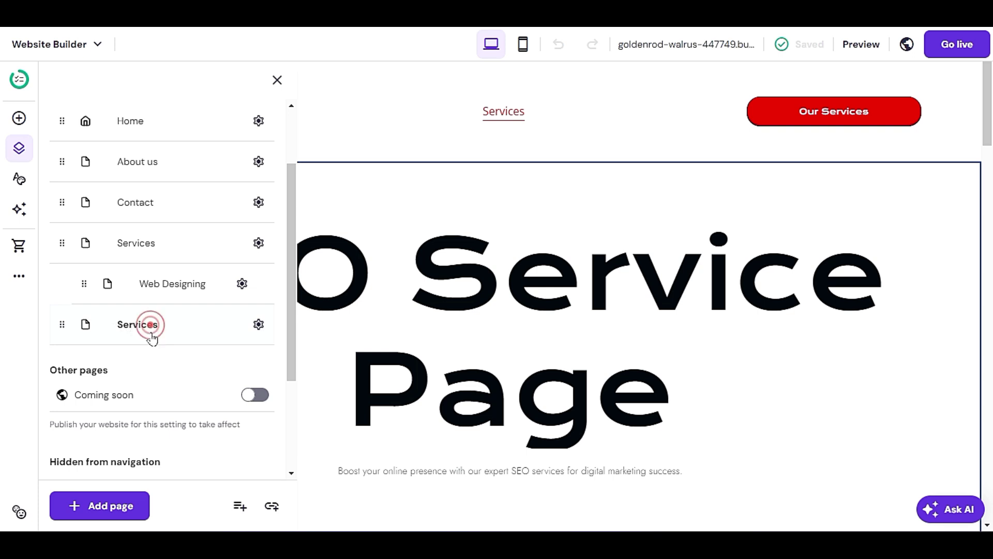
left_click(255, 326)
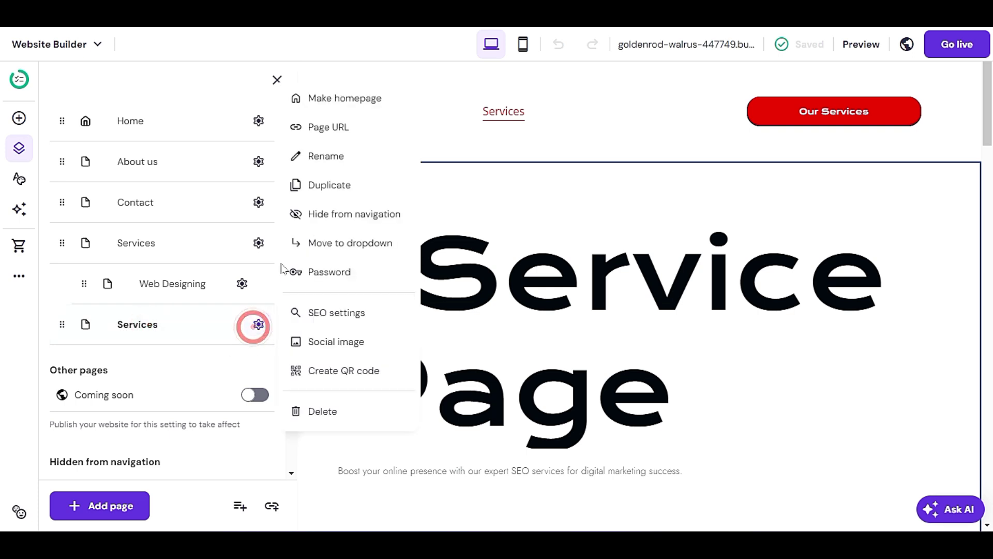
left_click(325, 156)
left_click_drag(386, 225, 352, 225)
double_click(387, 225)
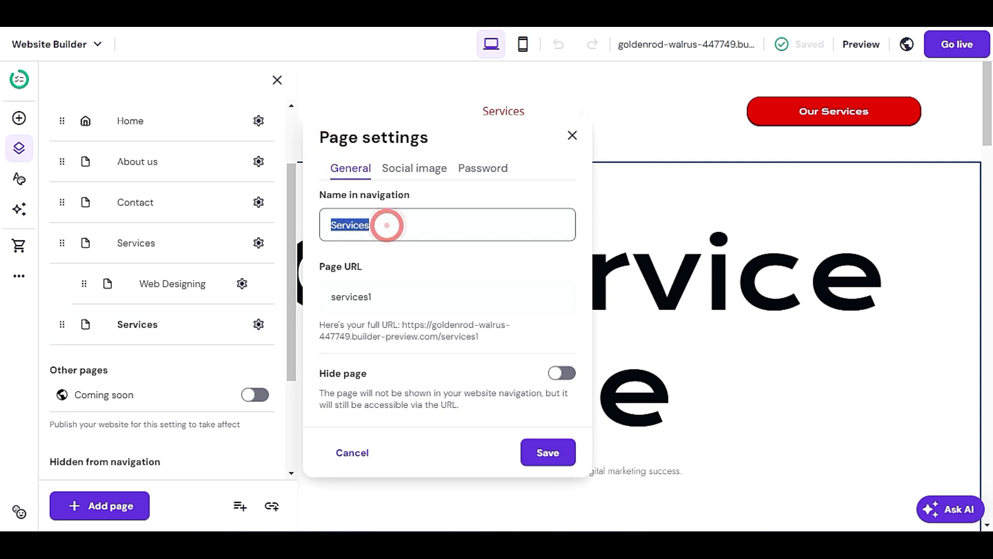
type("SEO s")
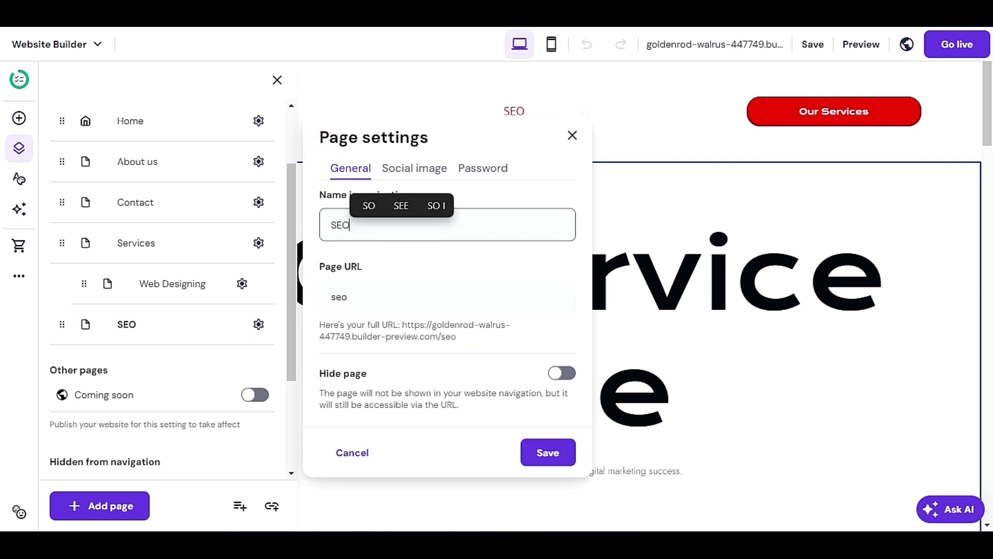
key("BackSpace")
key("BackSpace")
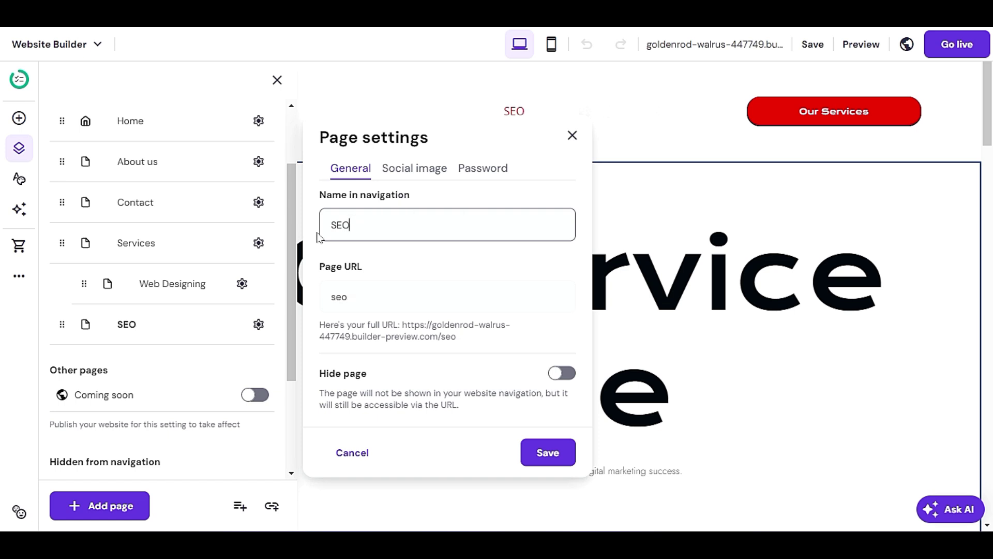
left_click(547, 452)
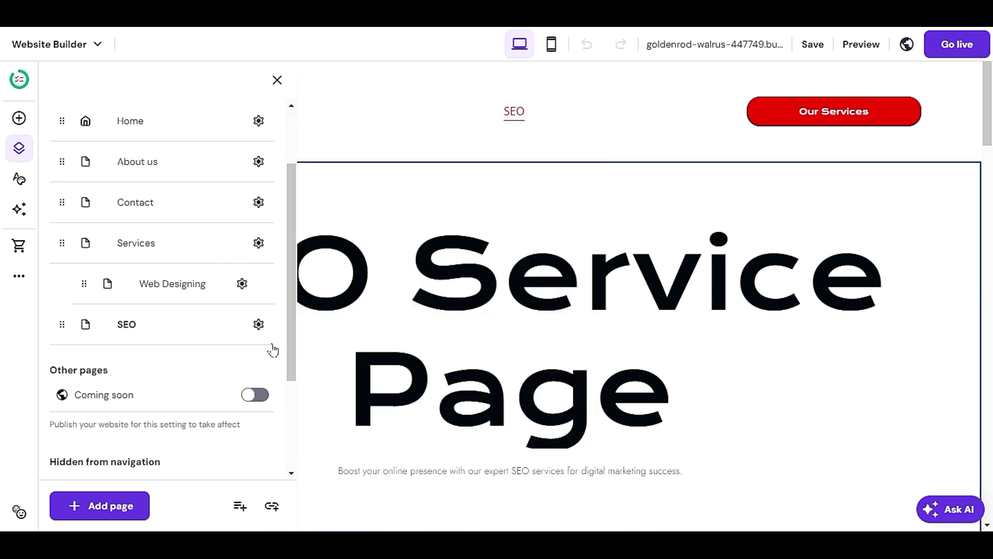
Move the SEO page into the Services dropdown of the main navigation and save the site
left_click(258, 324)
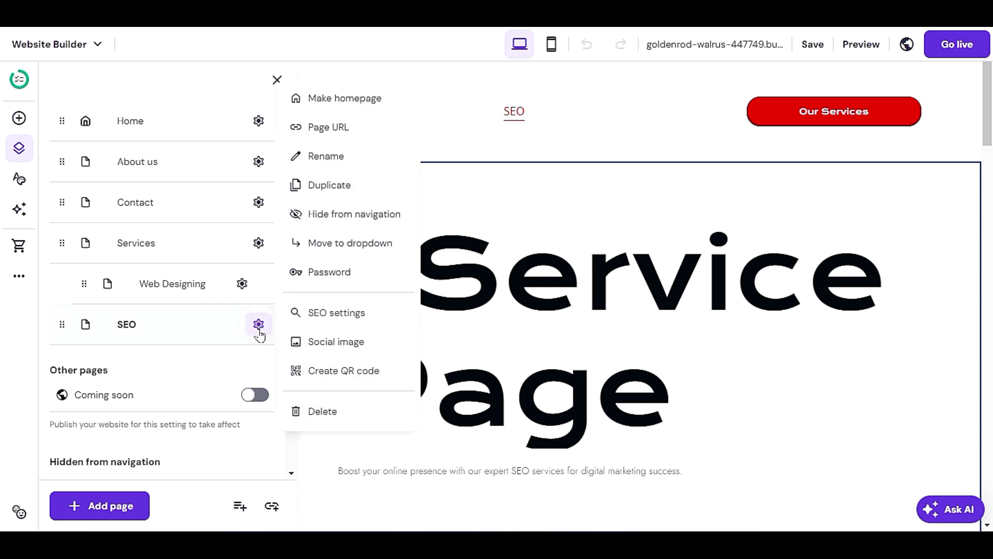
left_click(322, 243)
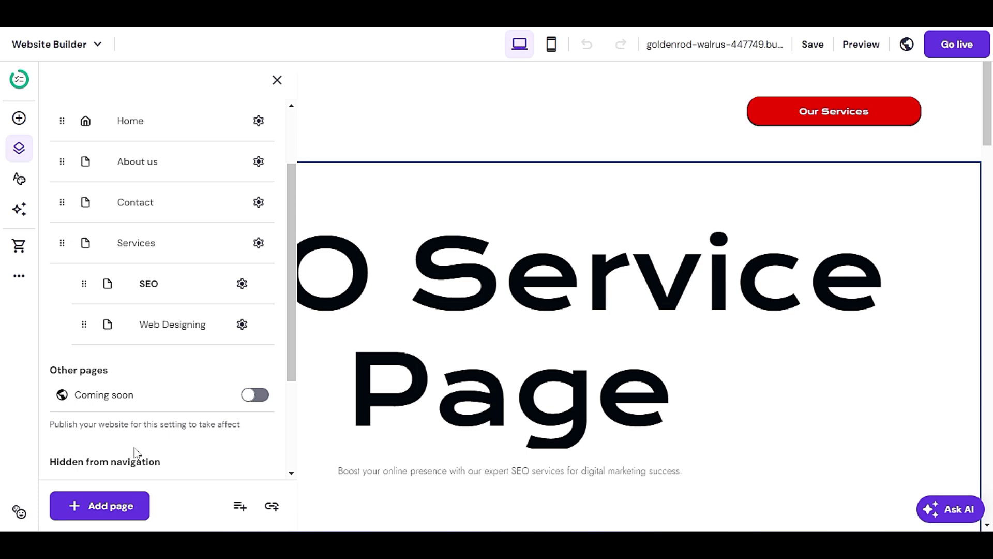
left_click(810, 45)
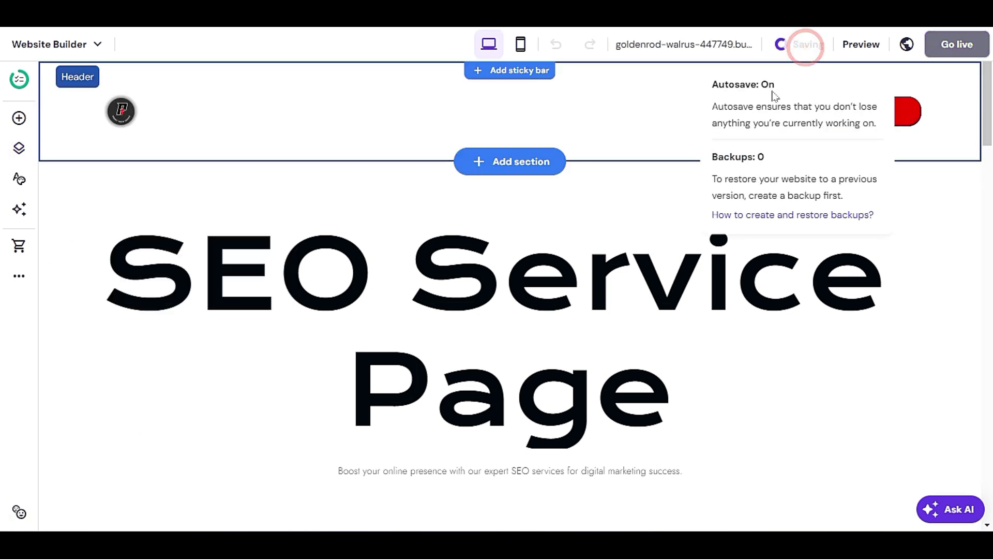
Preview the site, go to the home page, open SEO from the Services dropdown and look through the page
left_click(860, 45)
left_click(106, 103)
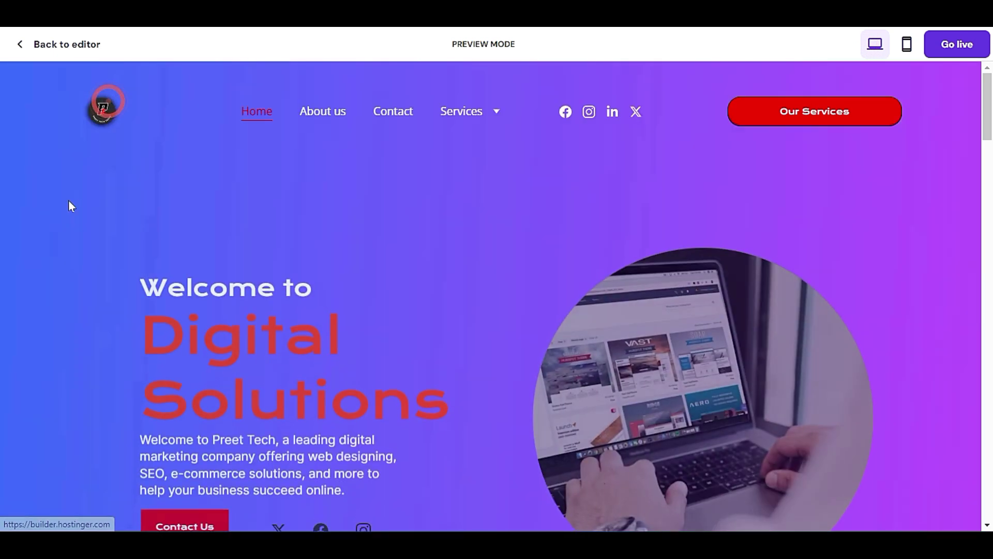
mouse_move(477, 126)
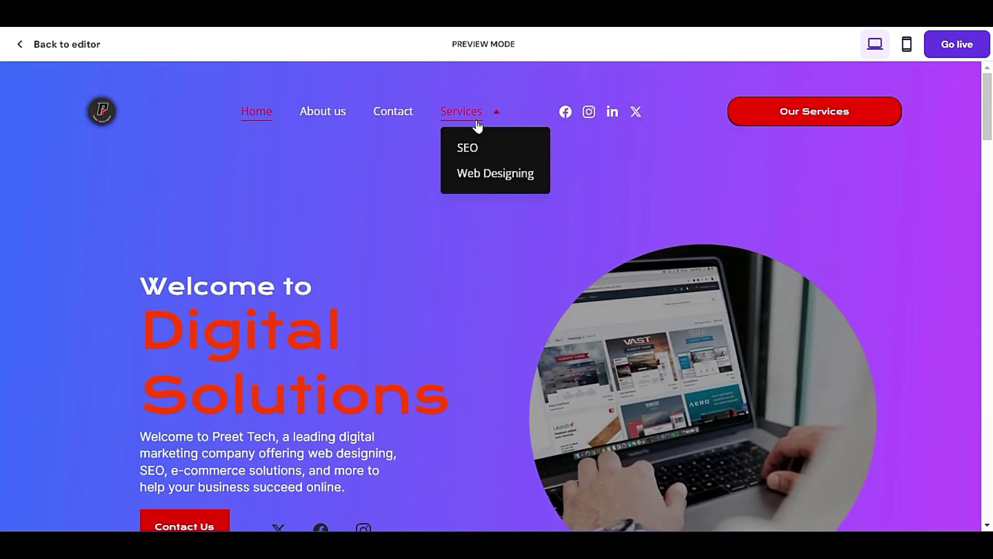
left_click(471, 151)
scroll(410, 376, "down", 10)
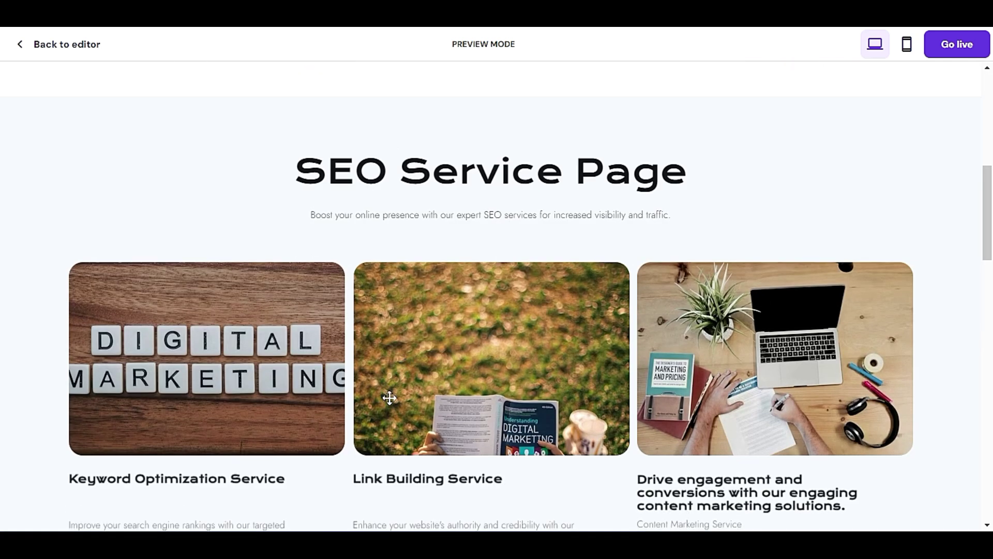
scroll(389, 397, "up", 10)
Test the Web Designing and SEO entries of the Services dropdown in the preview and return to the editor
mouse_move(472, 120)
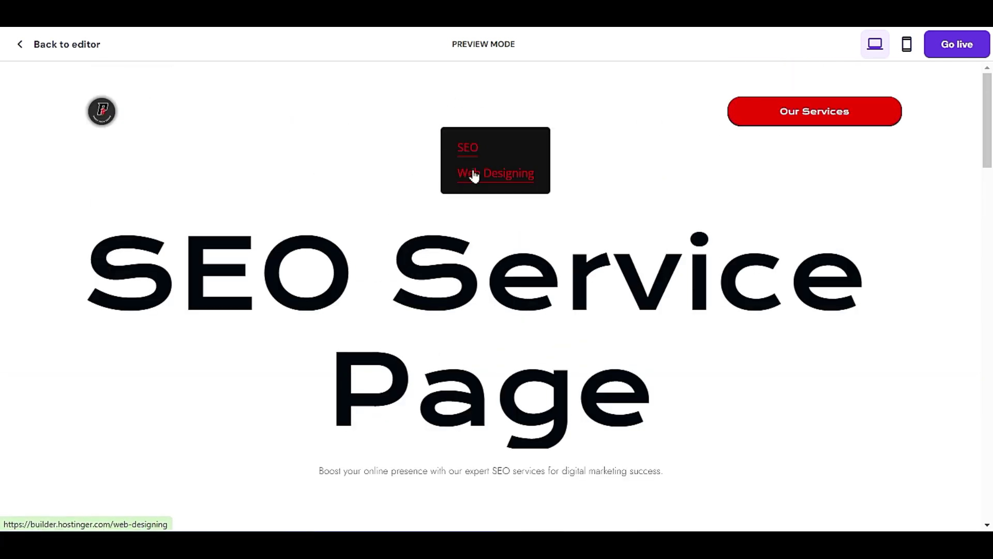
left_click(473, 172)
left_click(476, 150)
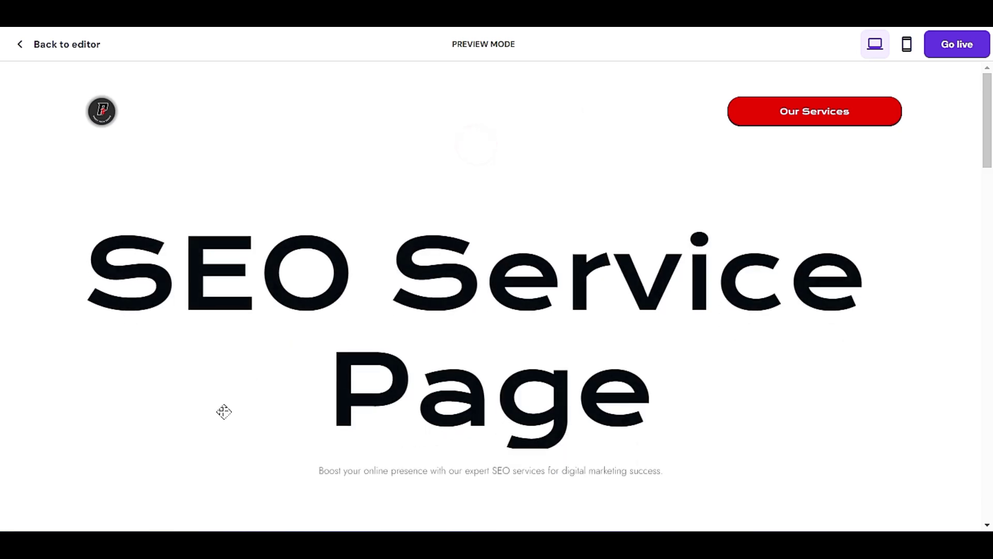
scroll(228, 425, "down", 10)
scroll(233, 427, "up", 6)
scroll(233, 425, "up", 3)
left_click(66, 44)
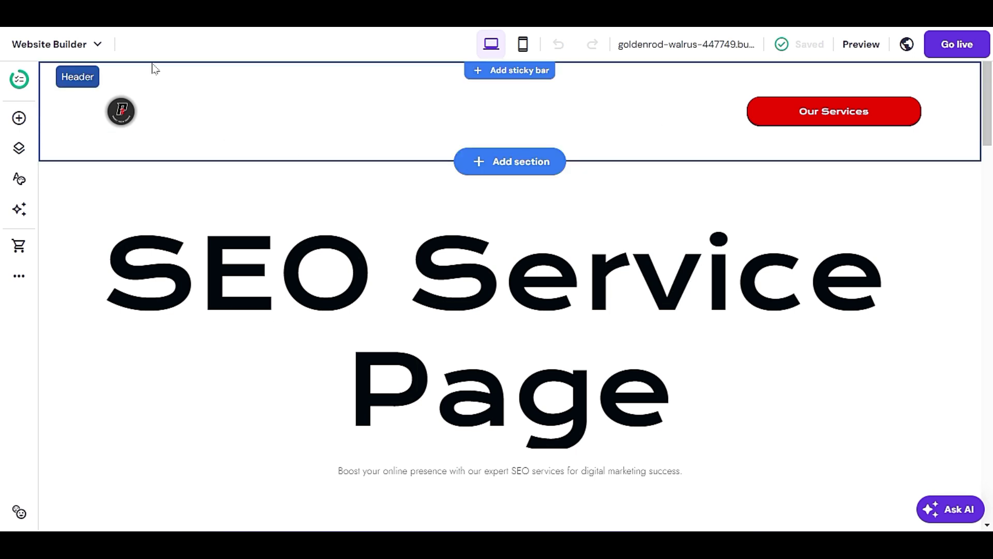
Inspect the Customer reviews section, including the heading's text formatting and the subtitle below it
scroll(716, 202, "down", 15)
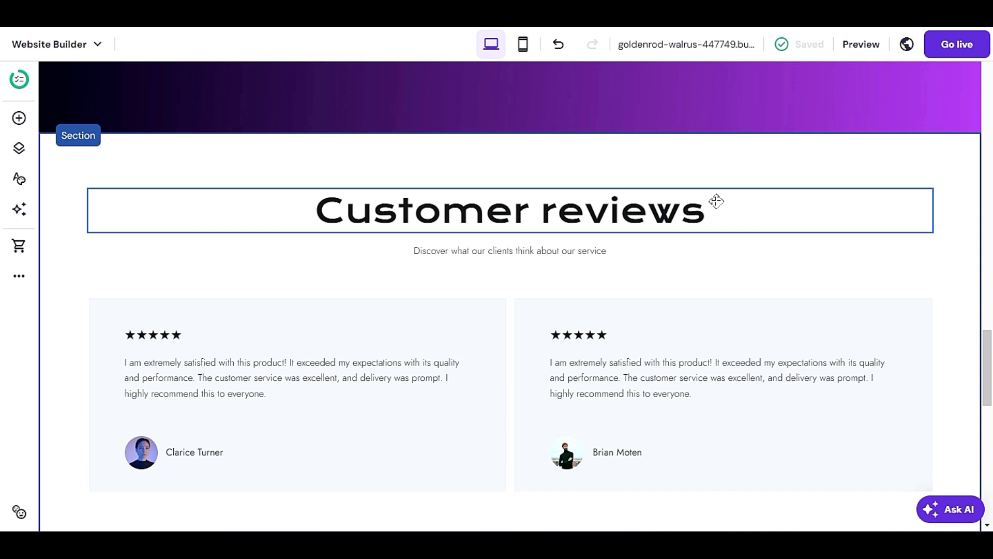
scroll(716, 201, "down", 2)
scroll(716, 204, "up", 1)
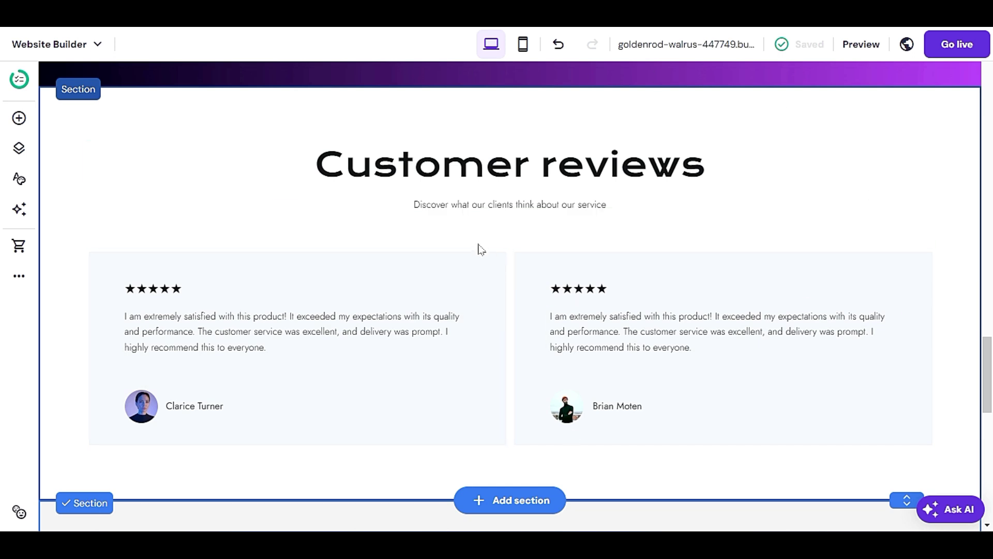
left_click(493, 169)
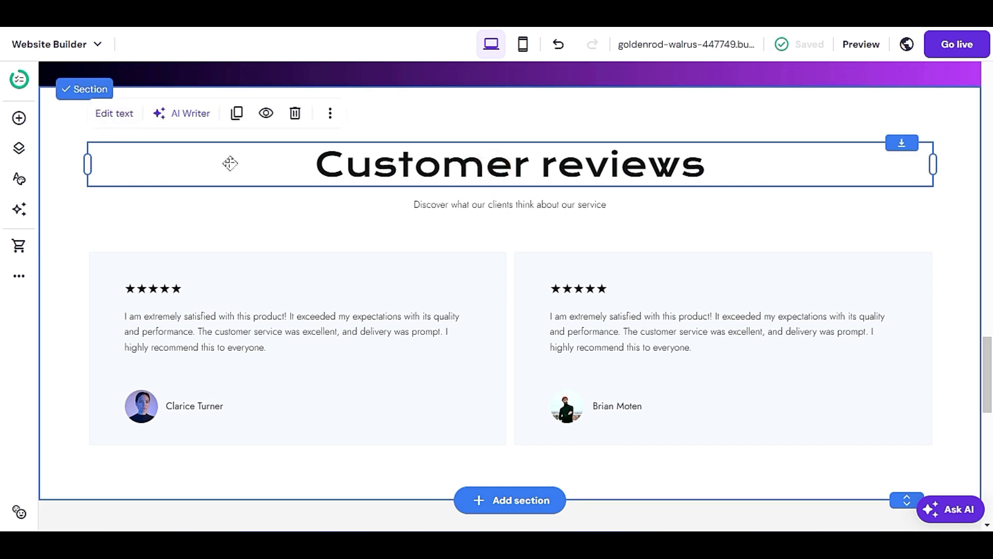
left_click(457, 168)
double_click(455, 166)
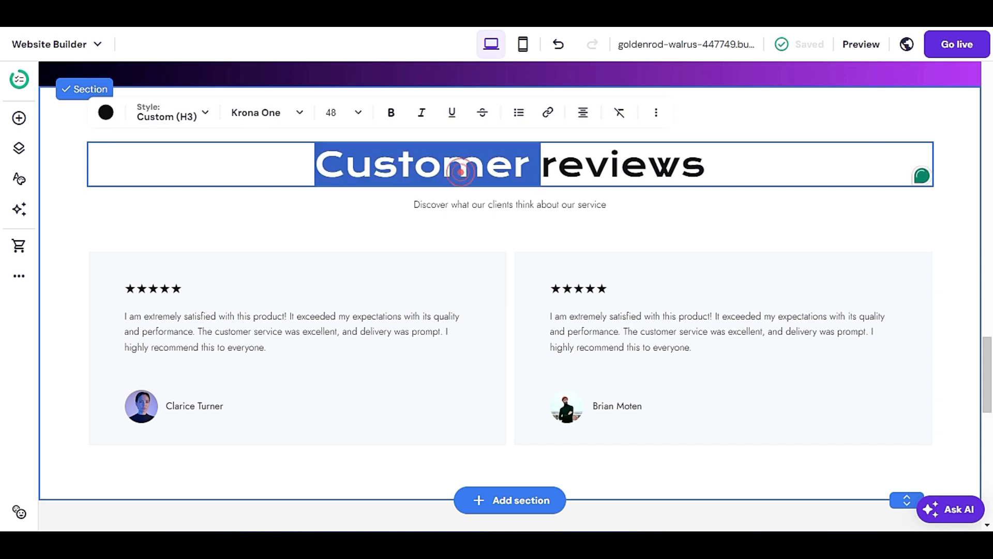
triple_click(455, 166)
left_click(458, 170)
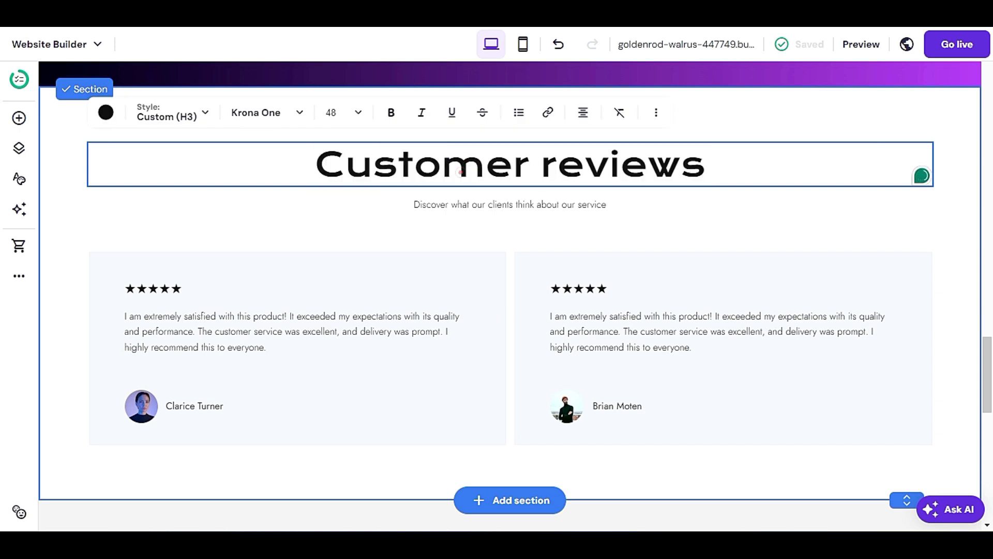
triple_click(461, 171)
left_click(505, 207)
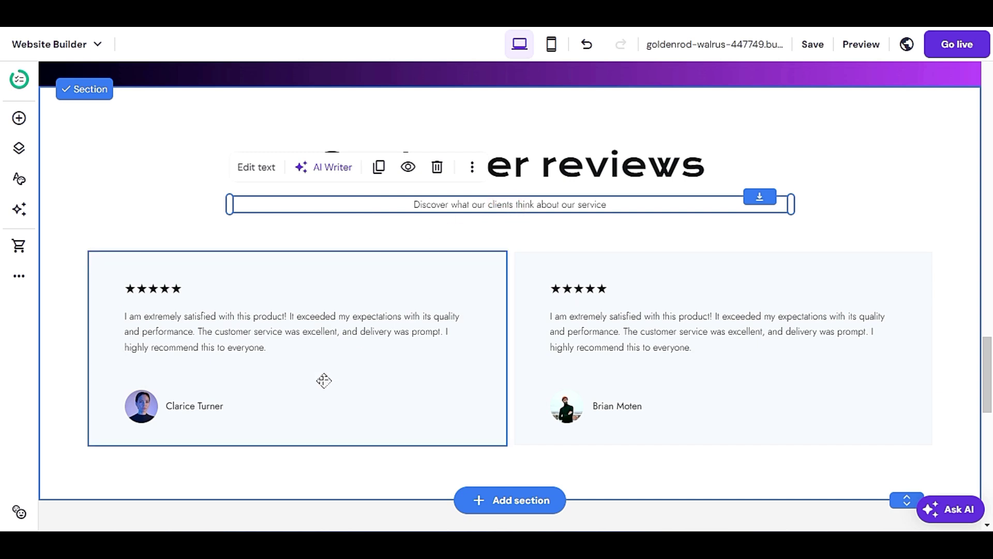
Replace the first customer review's text with "dggggggggggggf", and select the reviewer's photo and card background
left_click(296, 326)
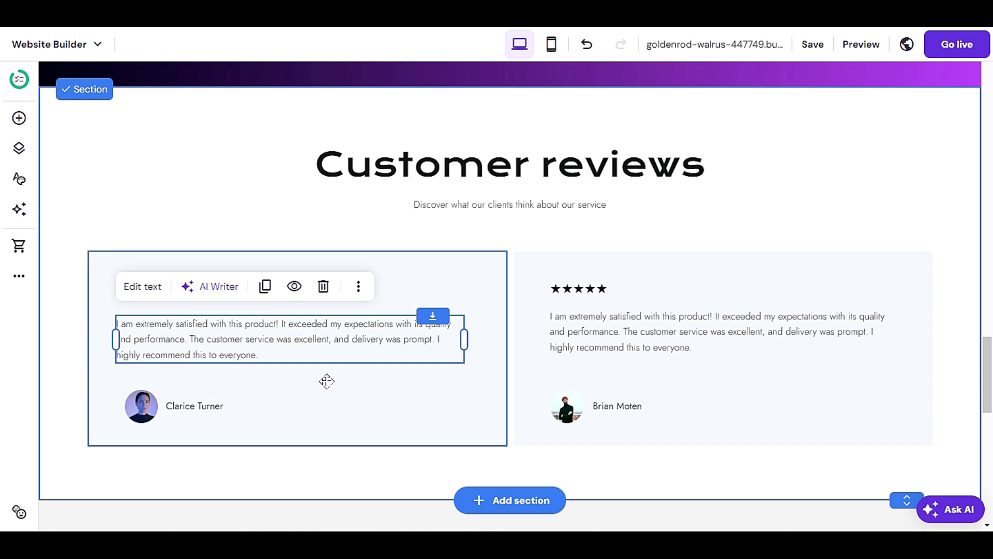
left_click(136, 291)
left_click_drag(269, 353, 118, 323)
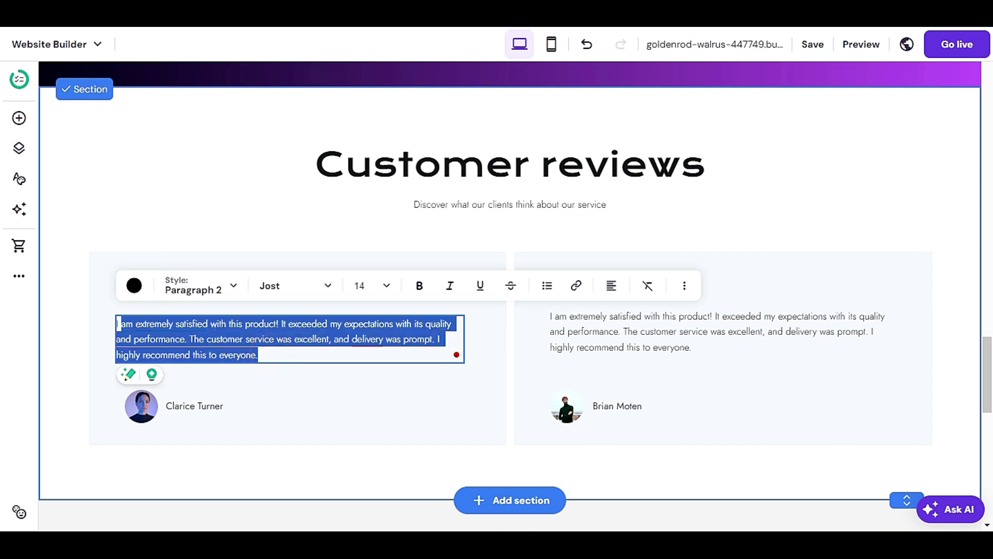
key("BackSpace")
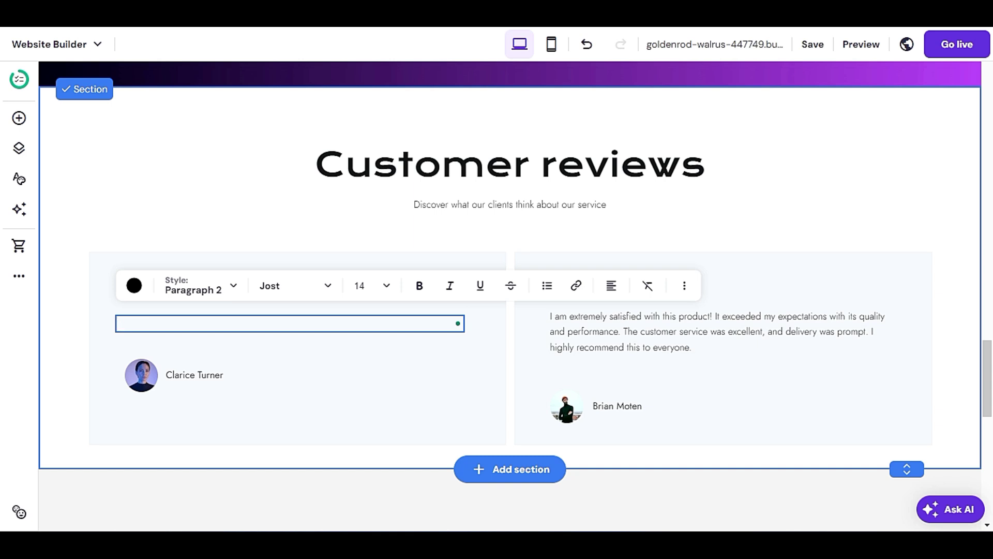
type("dggggggggggggf")
left_click(147, 378)
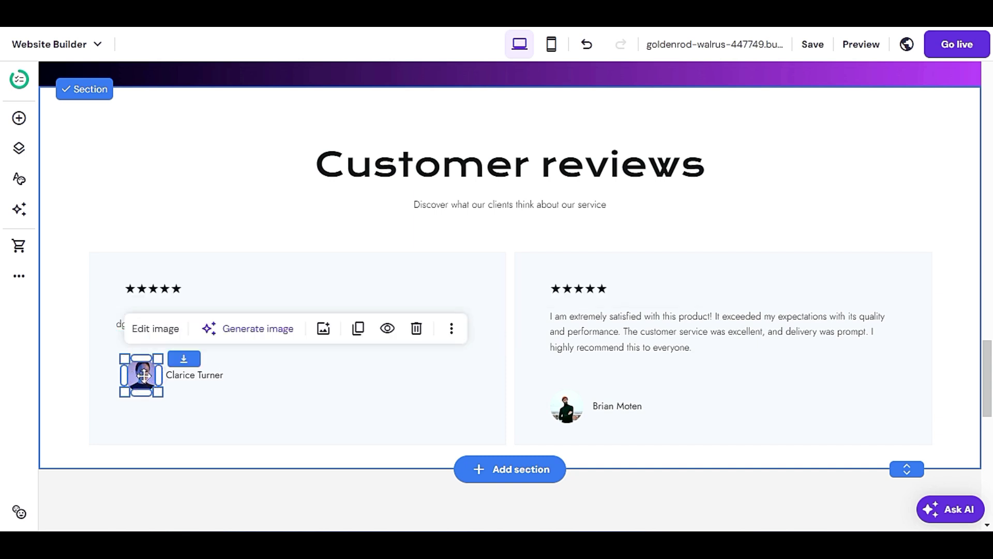
left_click(223, 392)
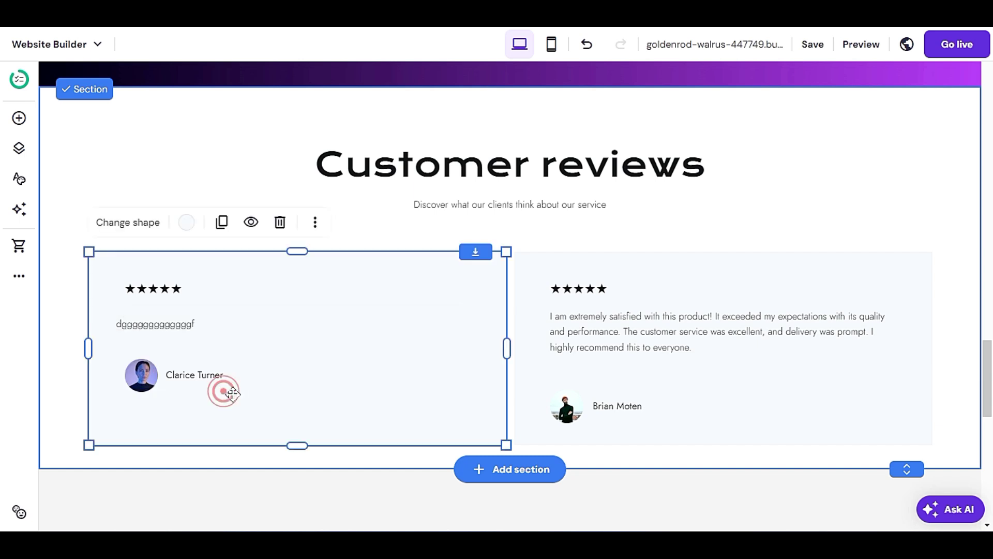
Open the settings of the Contact Us form and examine its form name, notification email and submissions options
scroll(228, 392, "down", 6)
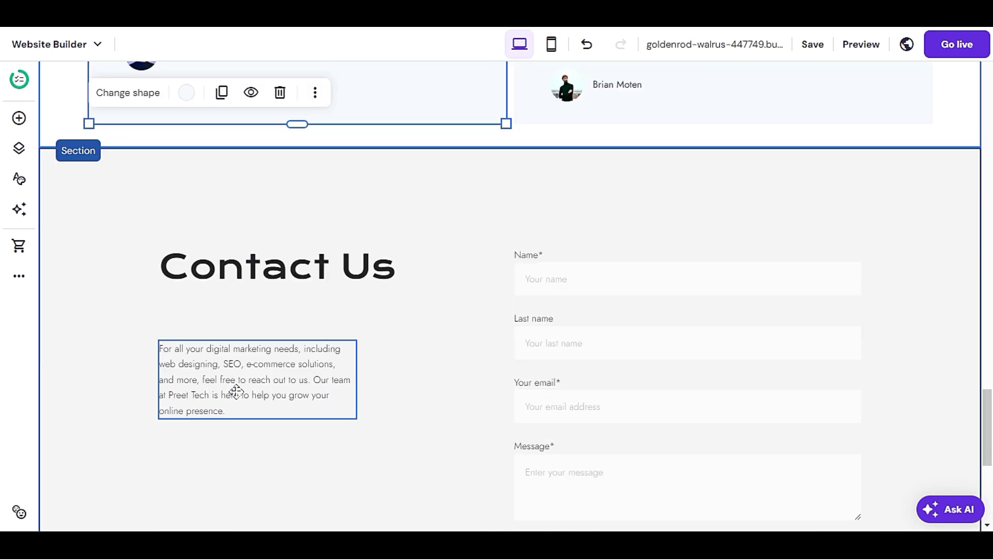
scroll(236, 391, "down", 2)
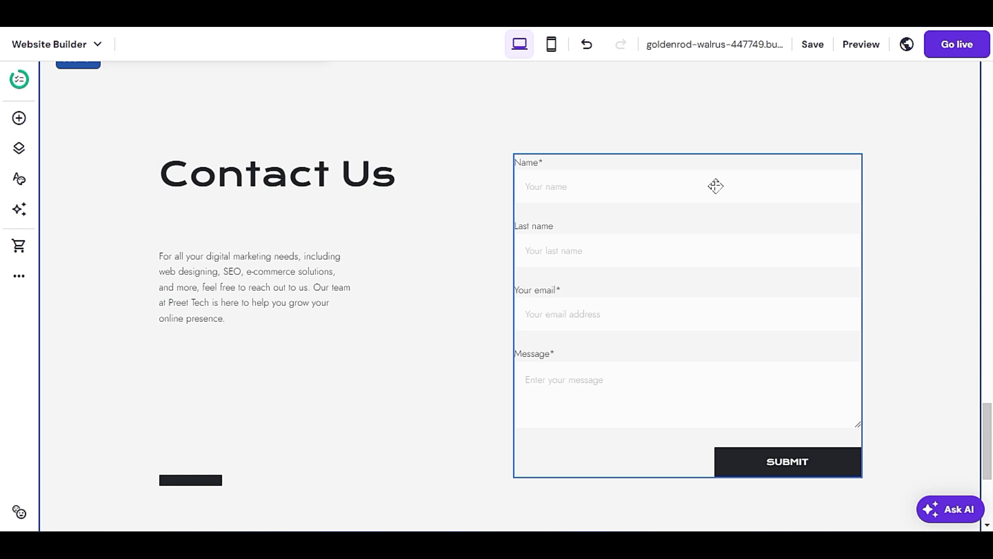
left_click(641, 172)
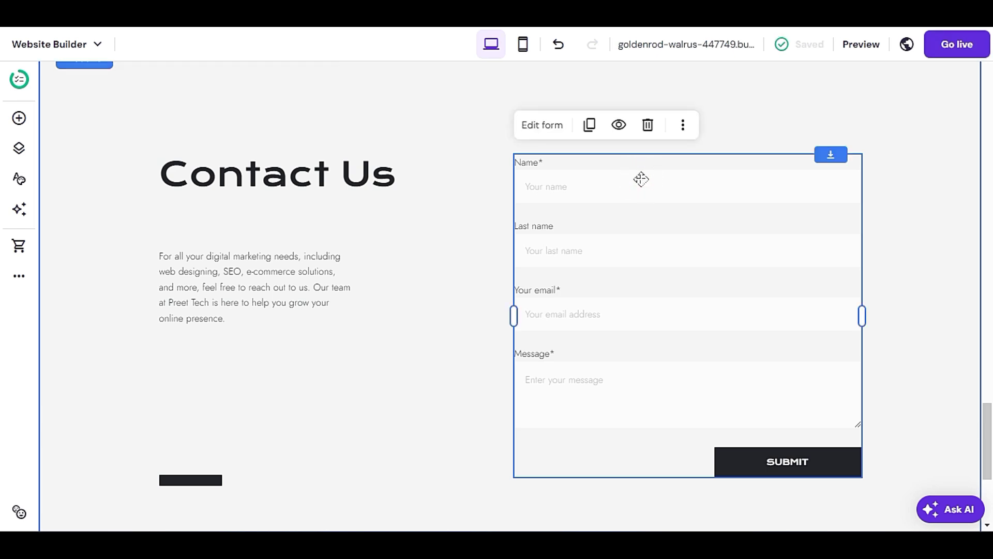
left_click(546, 127)
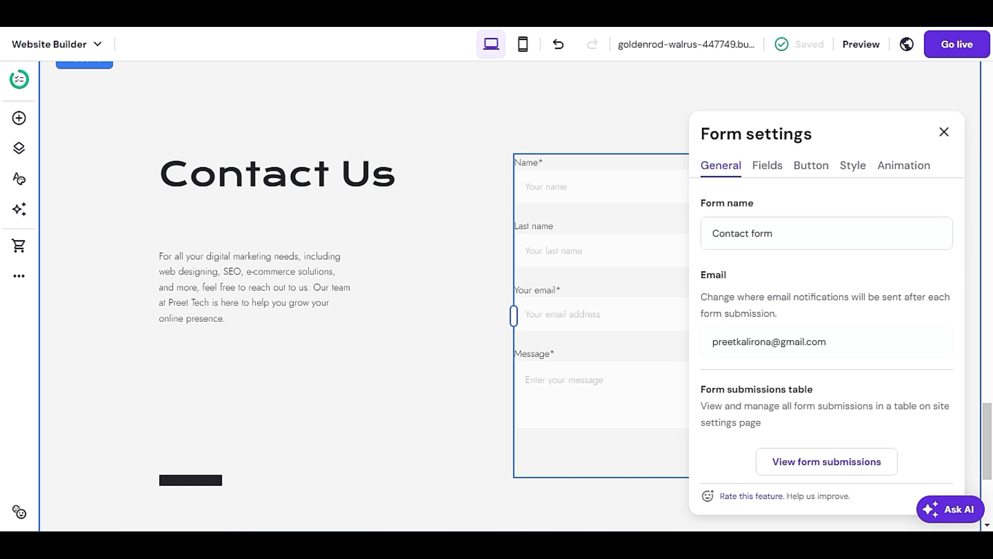
left_click(796, 231)
left_click(766, 268)
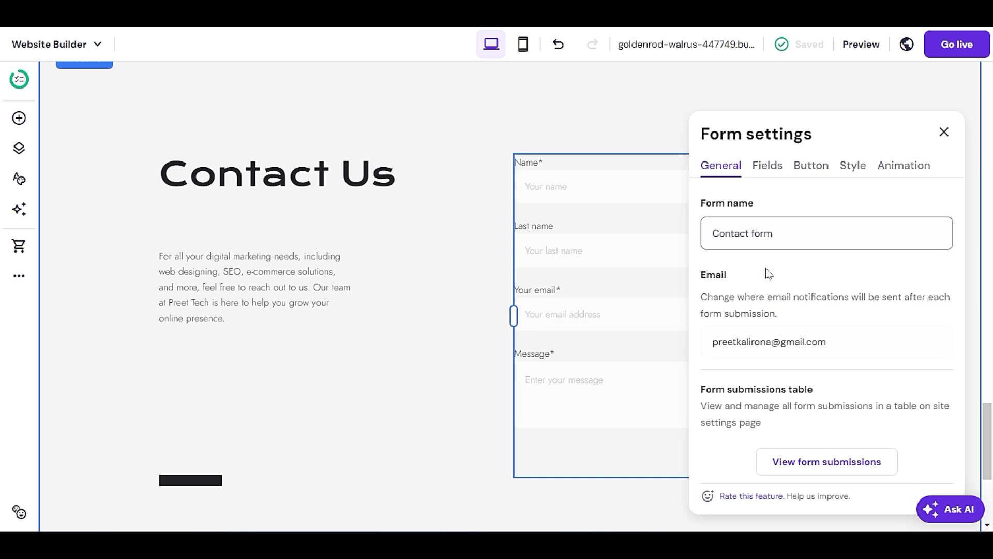
scroll(783, 281, "down", 2)
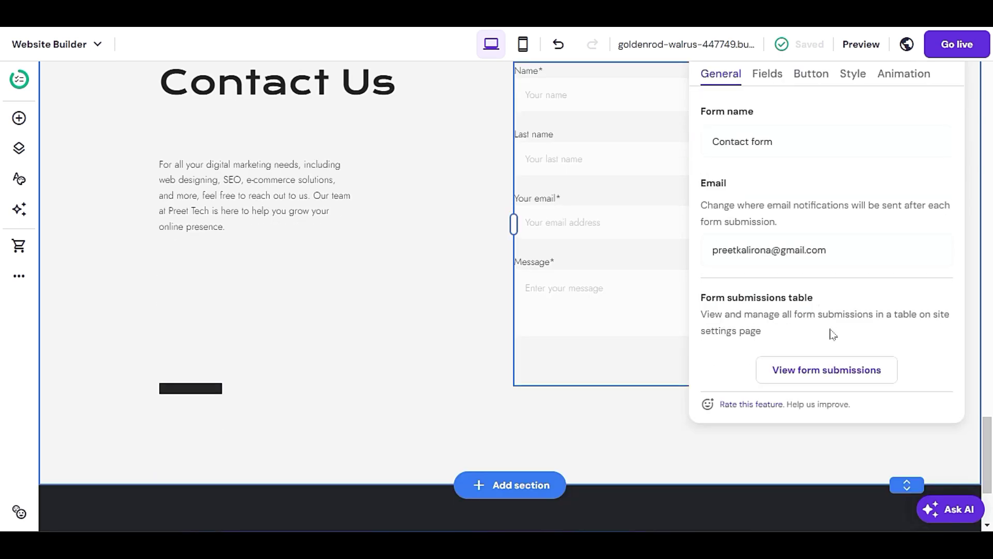
scroll(833, 333, "up", 1)
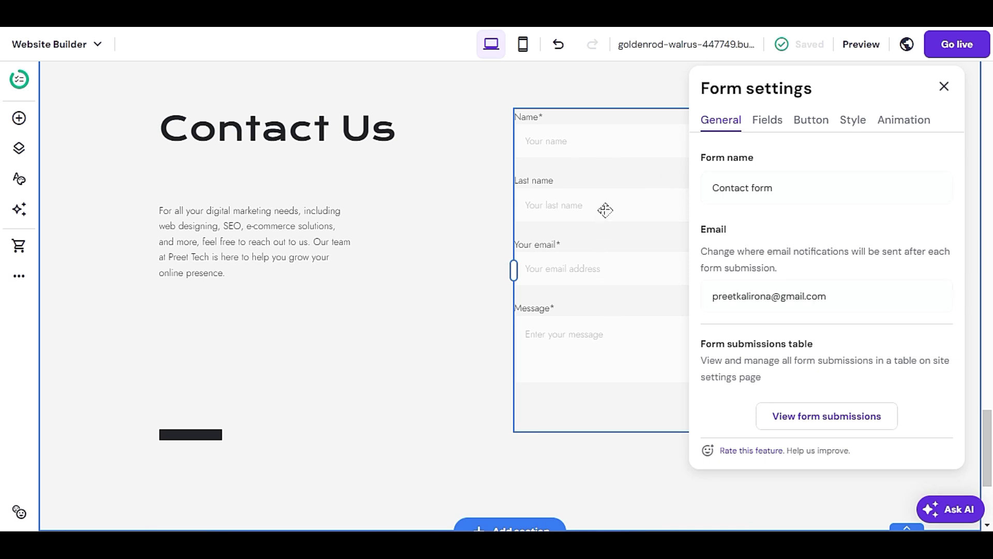
Check the notification email address and the form submissions option in the contact form's general settings
triple_click(827, 296)
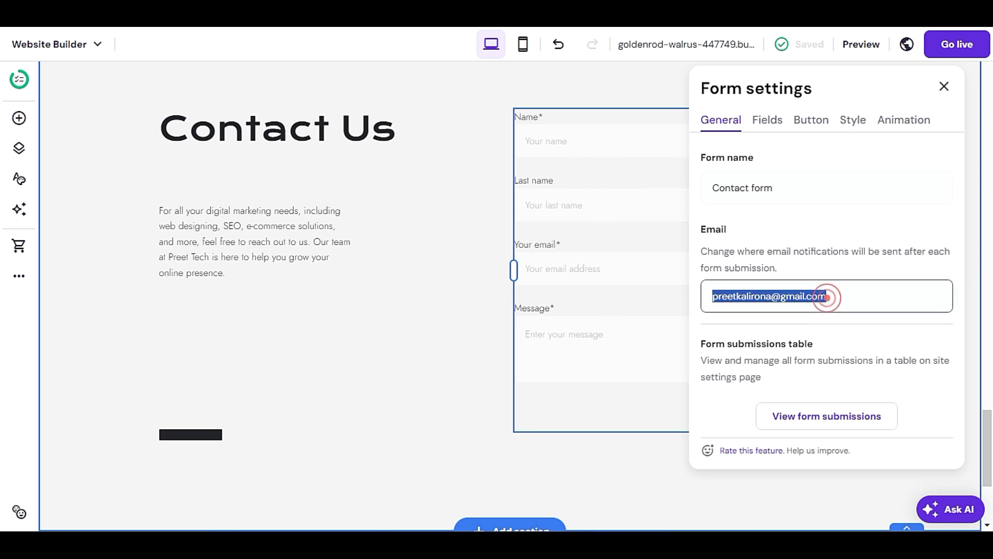
left_click(784, 343)
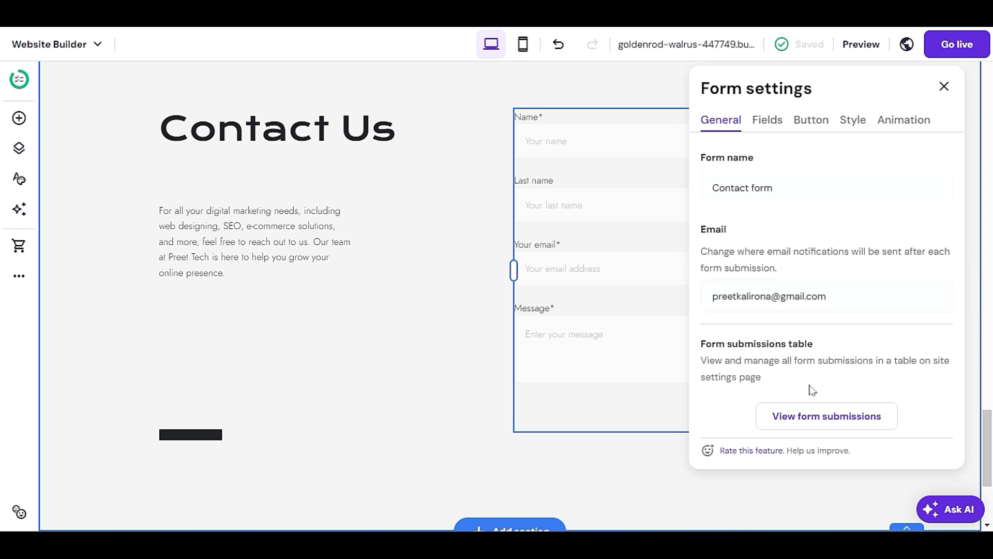
scroll(812, 390, "down", 1)
scroll(798, 387, "up", 4)
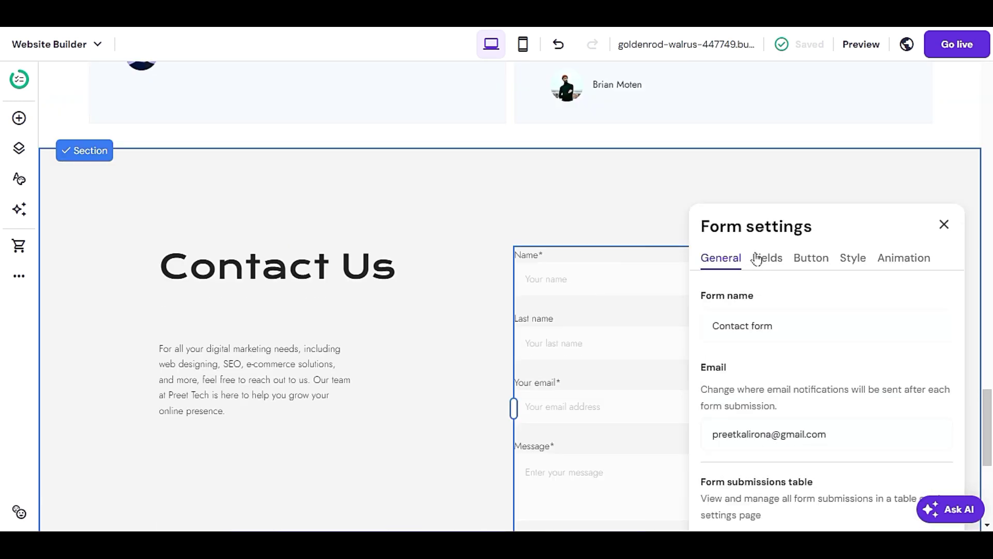
Examine the contact form's existing fields and the types available for a new form field
left_click(756, 252)
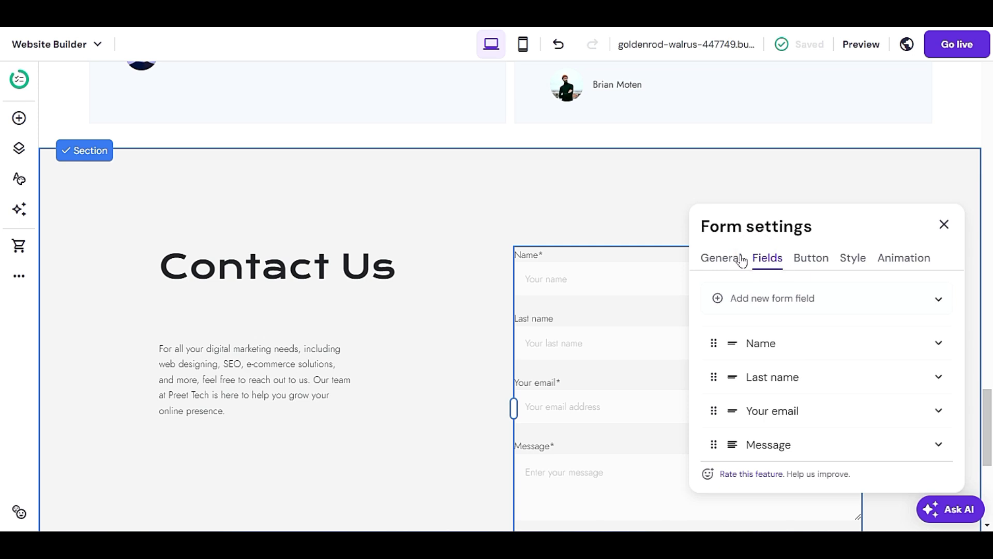
scroll(763, 277, "down", 1)
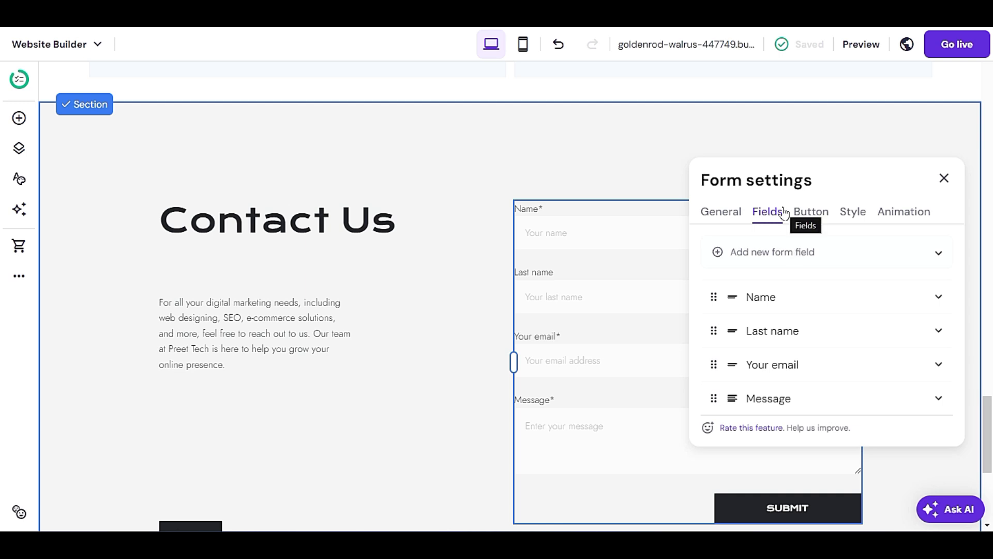
left_click(788, 250)
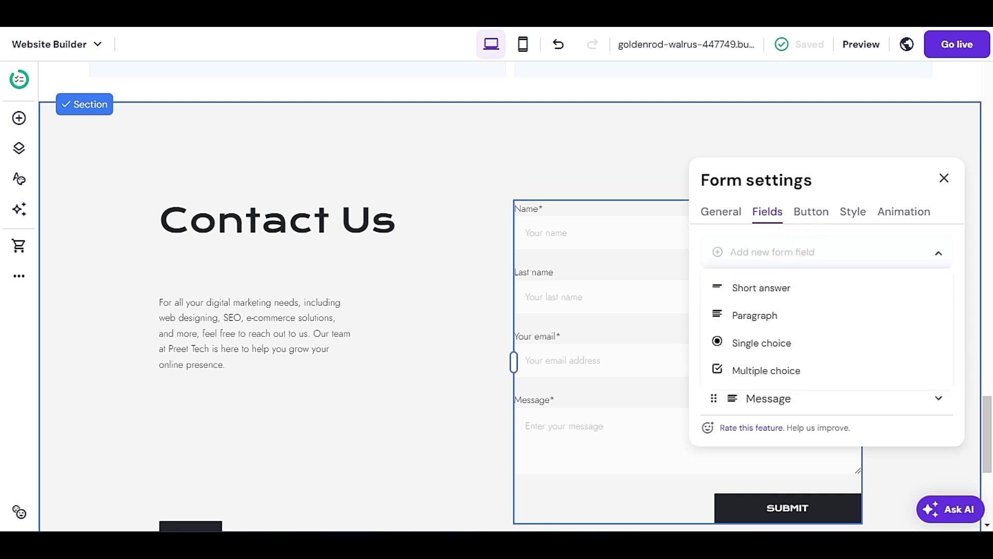
left_click(798, 253)
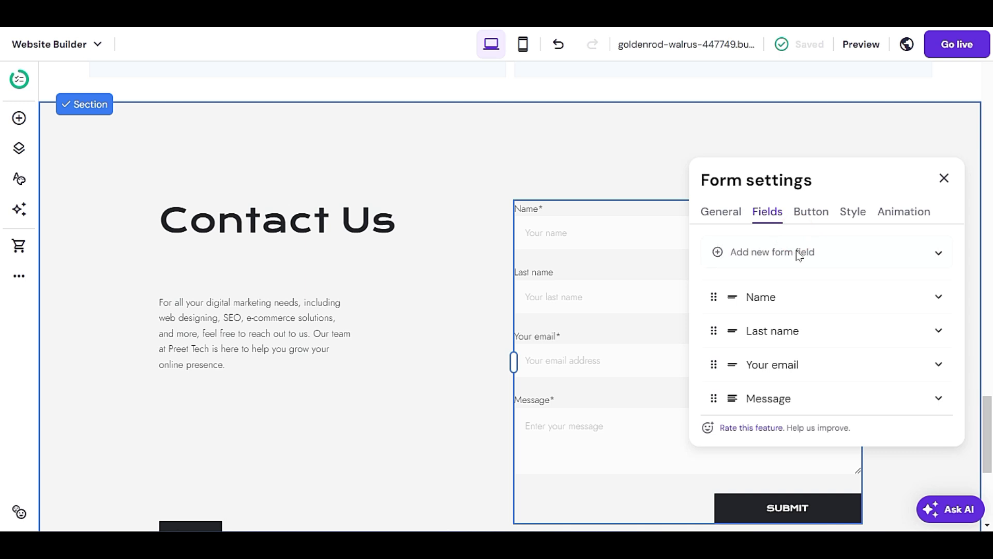
scroll(805, 296, "down", 1)
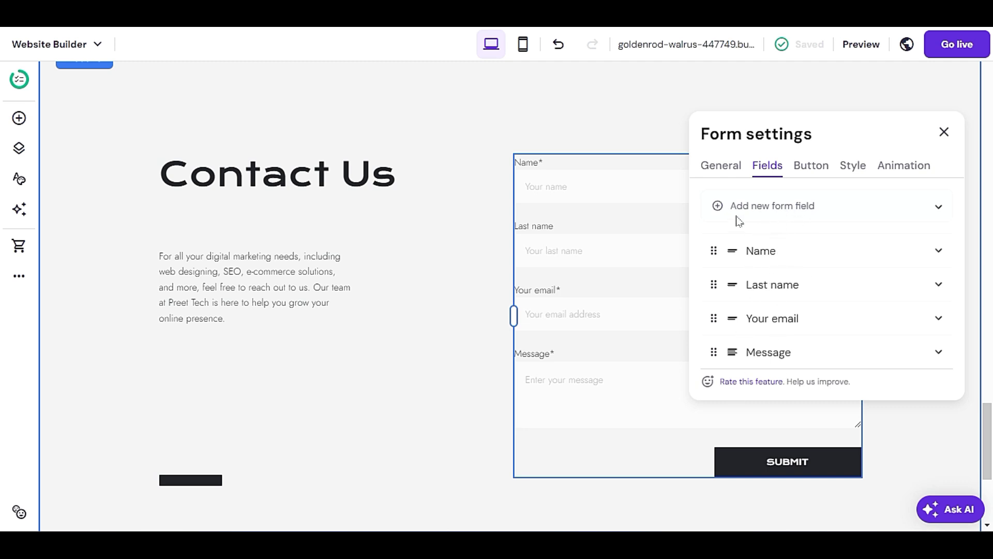
Add a Short answer field to the contact form, expand its options and delete the field again
left_click(769, 211)
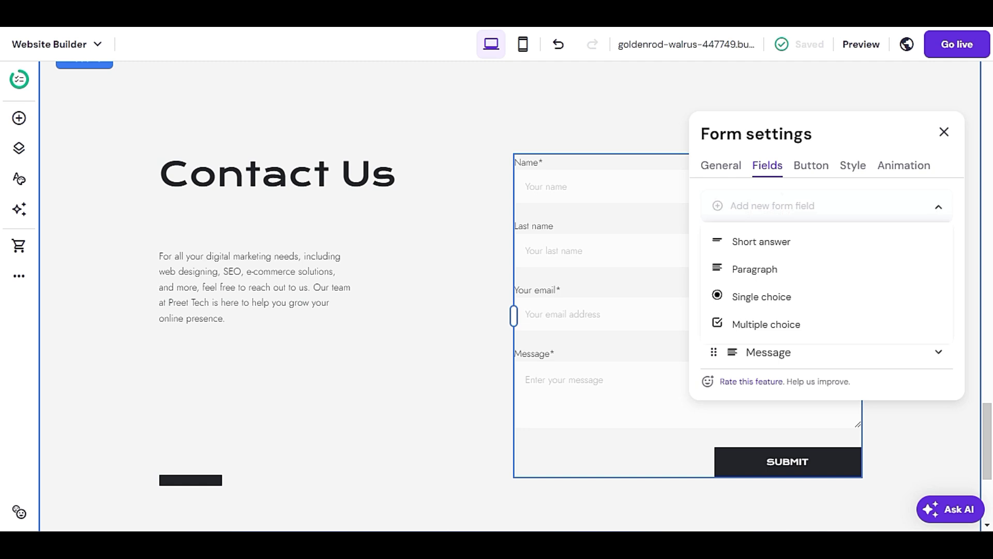
scroll(820, 284, "down", 2)
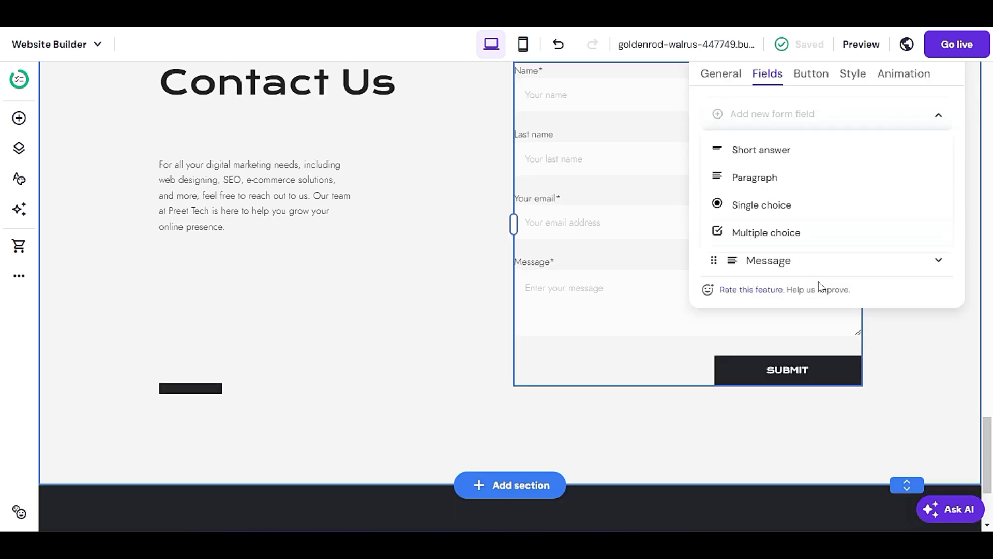
scroll(771, 243, "up", 1)
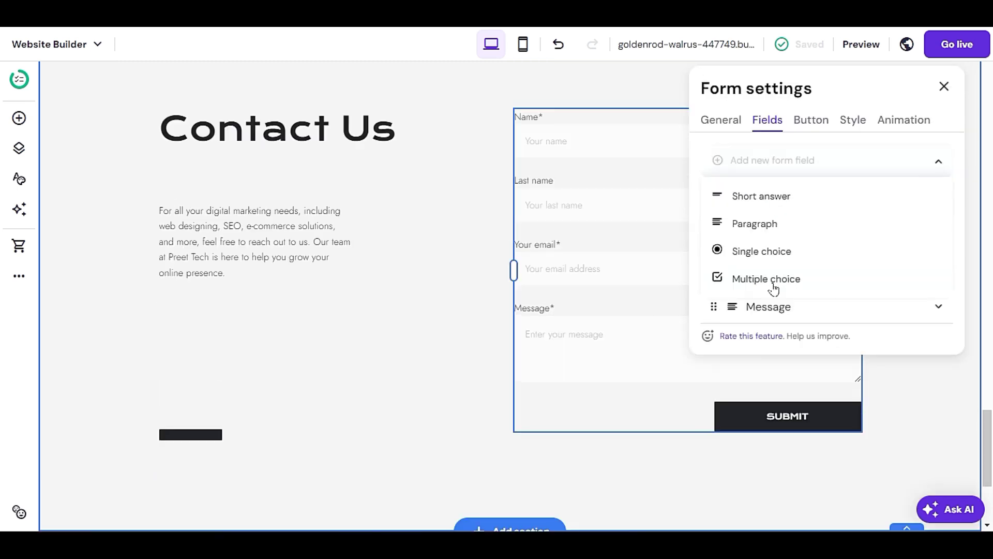
left_click(792, 204)
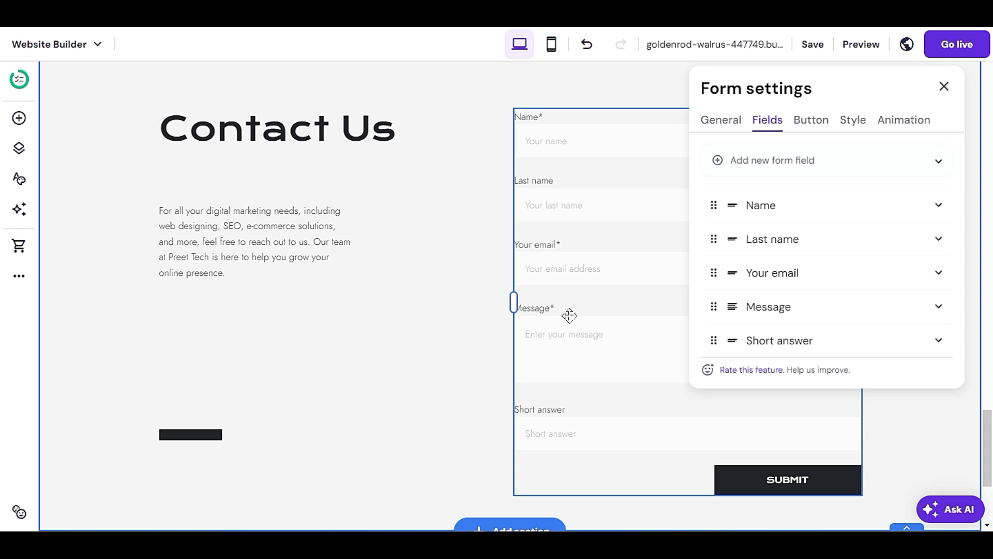
scroll(569, 315, "down", 1)
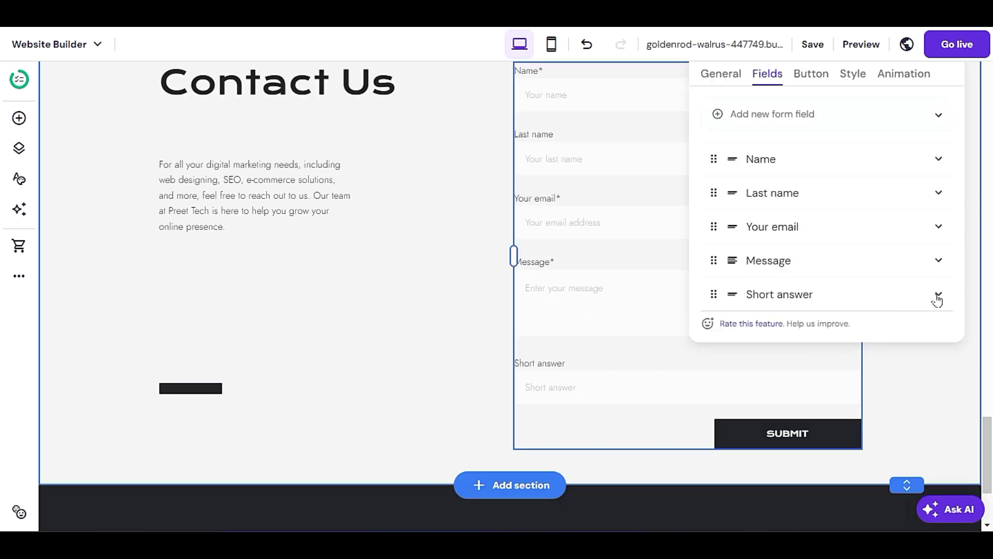
left_click(938, 296)
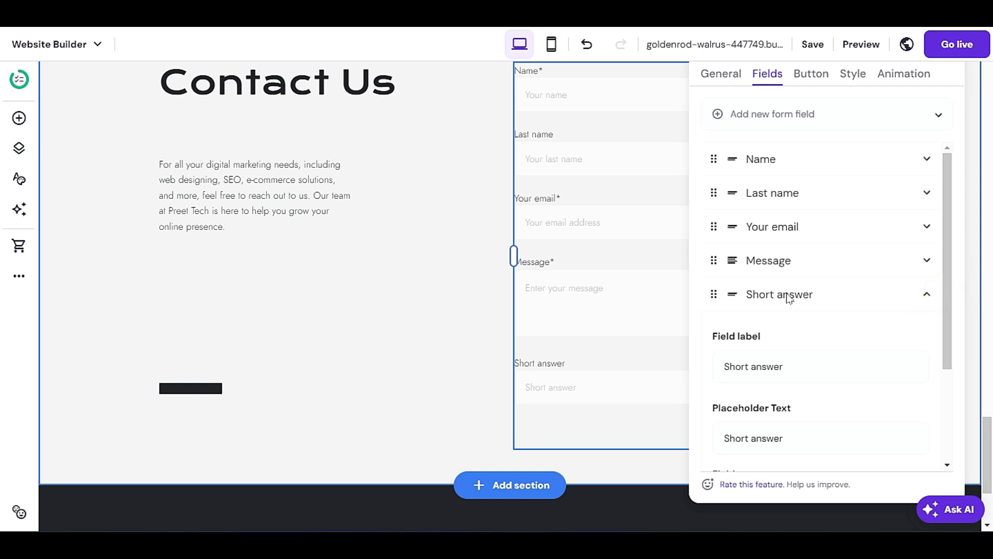
scroll(788, 298, "down", 5)
left_click(778, 399)
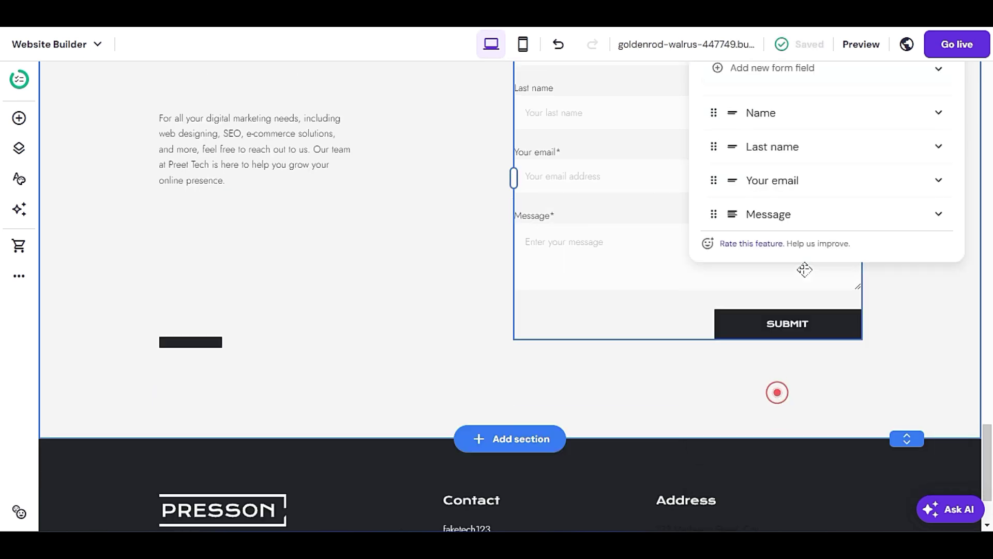
scroll(812, 337, "up", 4)
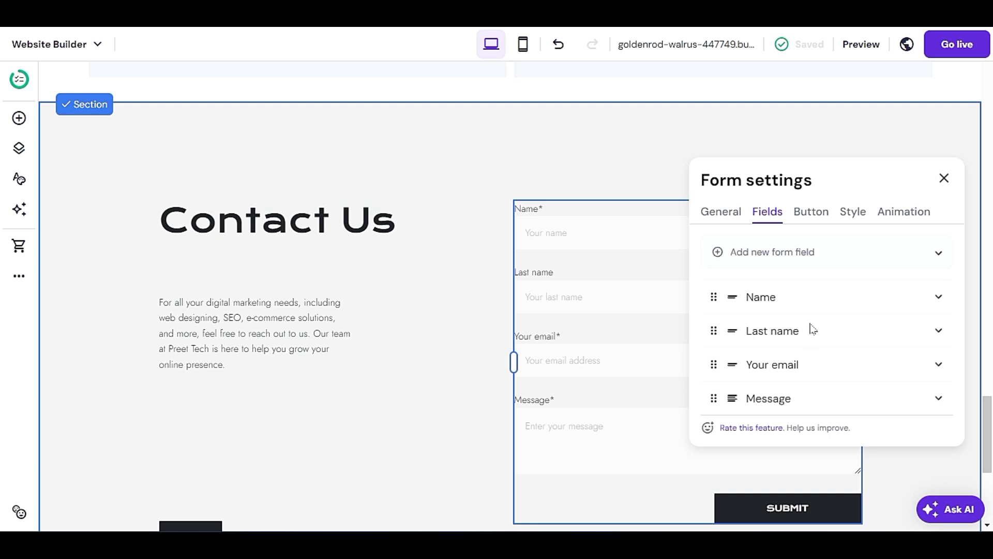
Examine the contact form's button settings and form field style options, and close the form settings
left_click(807, 223)
scroll(646, 356, "down", 2)
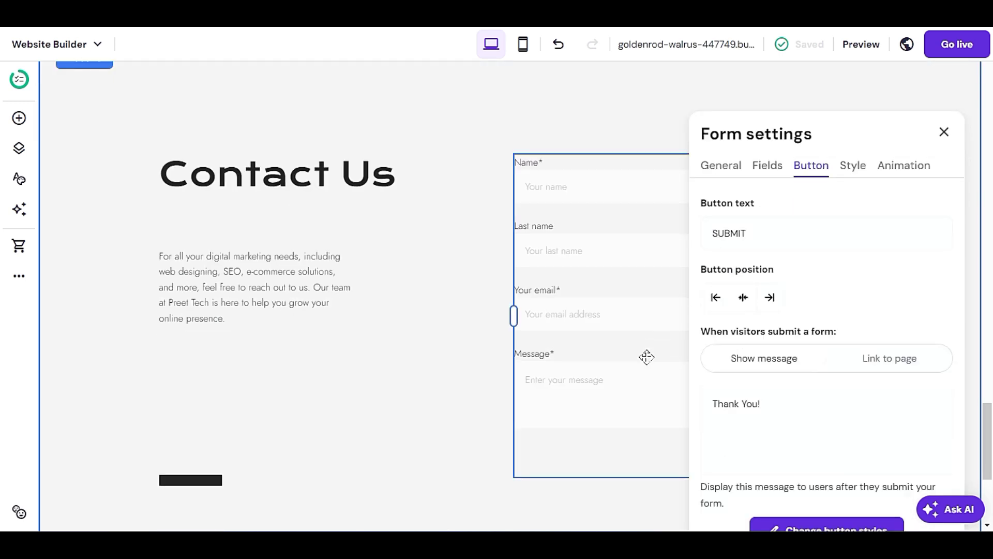
scroll(637, 374, "down", 2)
scroll(636, 377, "up", 2)
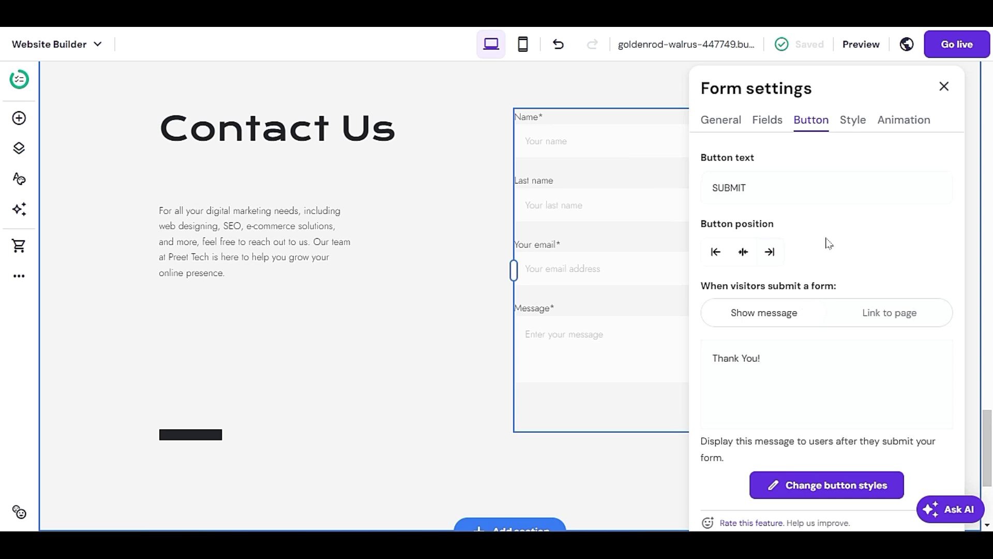
left_click(851, 133)
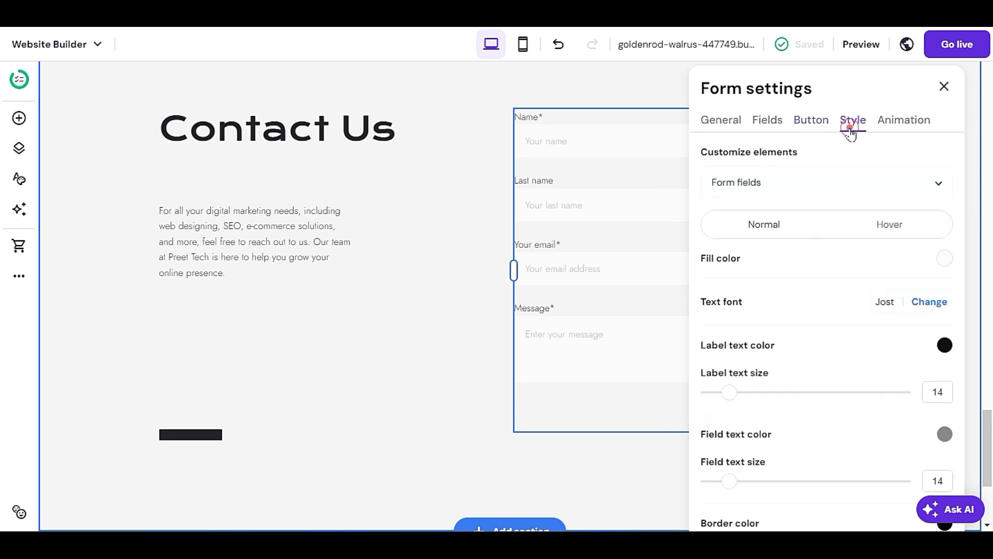
left_click(822, 120)
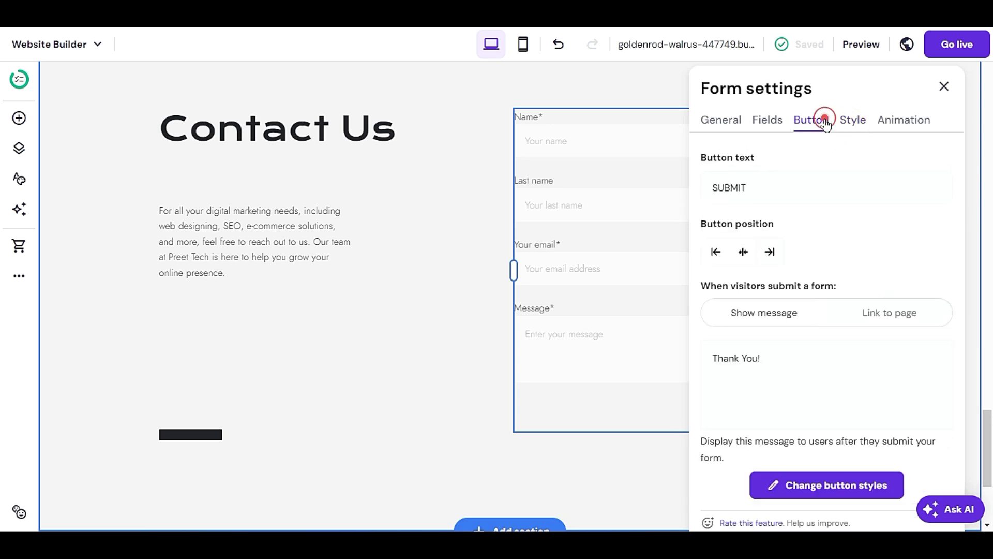
left_click(792, 193)
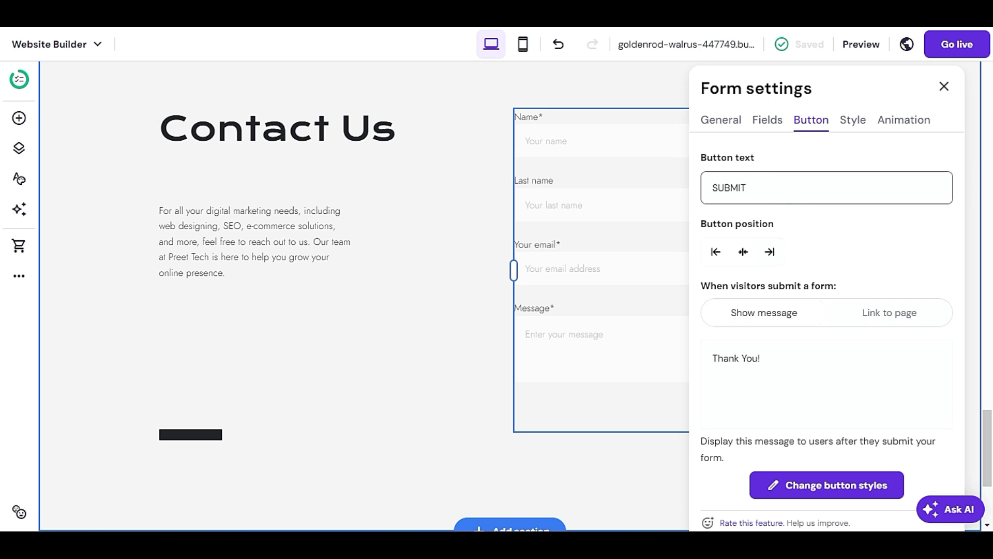
left_click(757, 188)
double_click(731, 187)
left_click(939, 88)
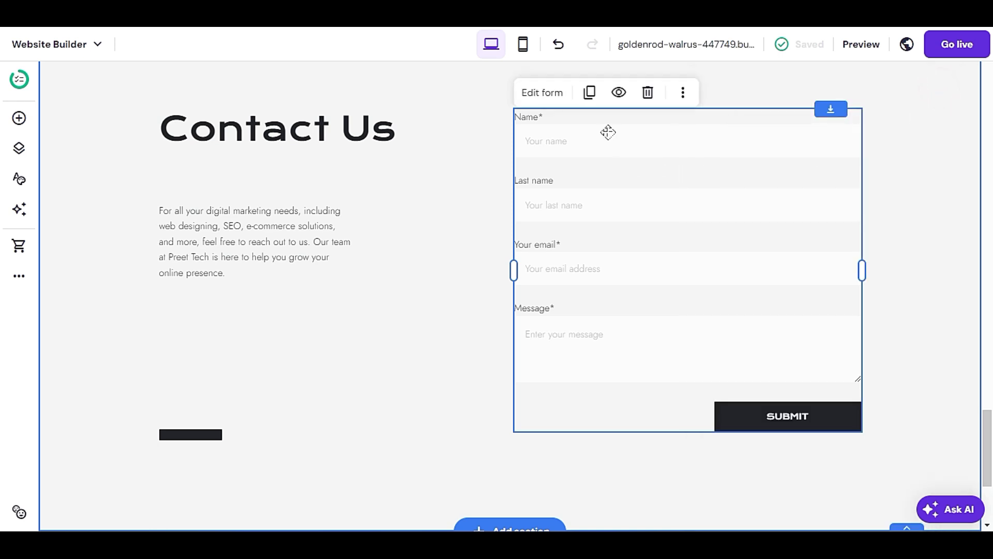
Reopen the contact form's settings and move the form so it overlaps the Contact Us heading and text
left_click(551, 105)
scroll(614, 314, "down", 2)
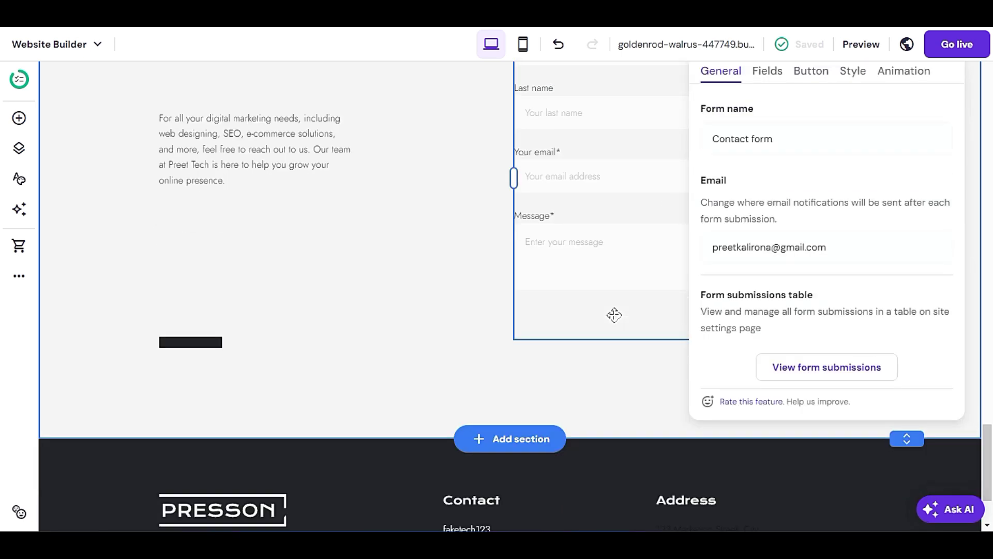
scroll(614, 314, "up", 3)
scroll(614, 314, "down", 1)
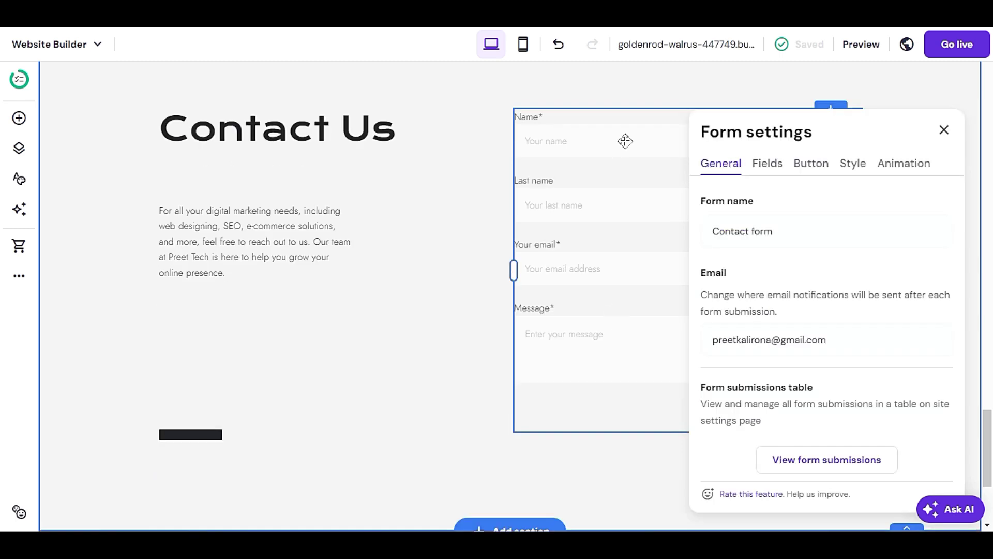
left_click_drag(625, 135, 306, 137)
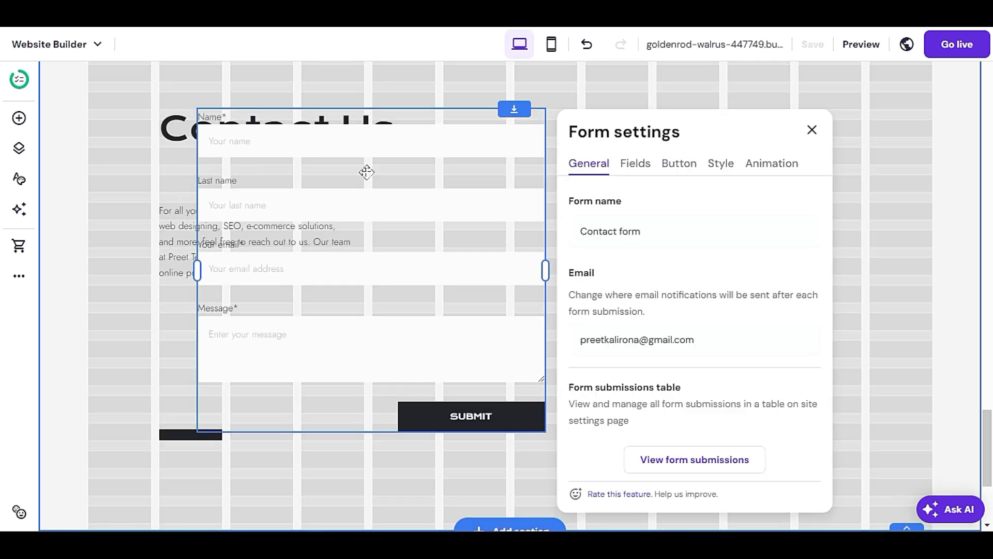
left_click_drag(410, 136, 428, 145)
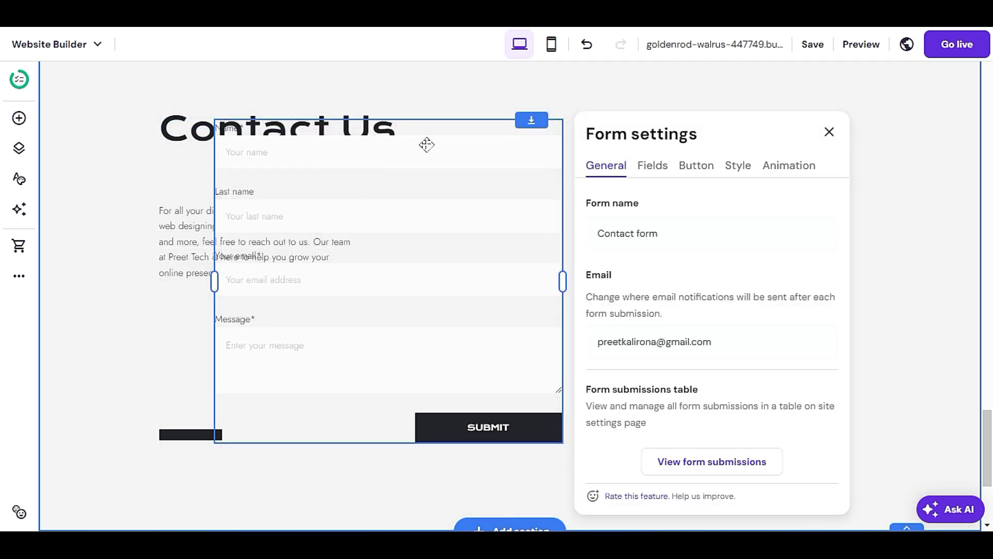
left_click_drag(426, 145, 442, 143)
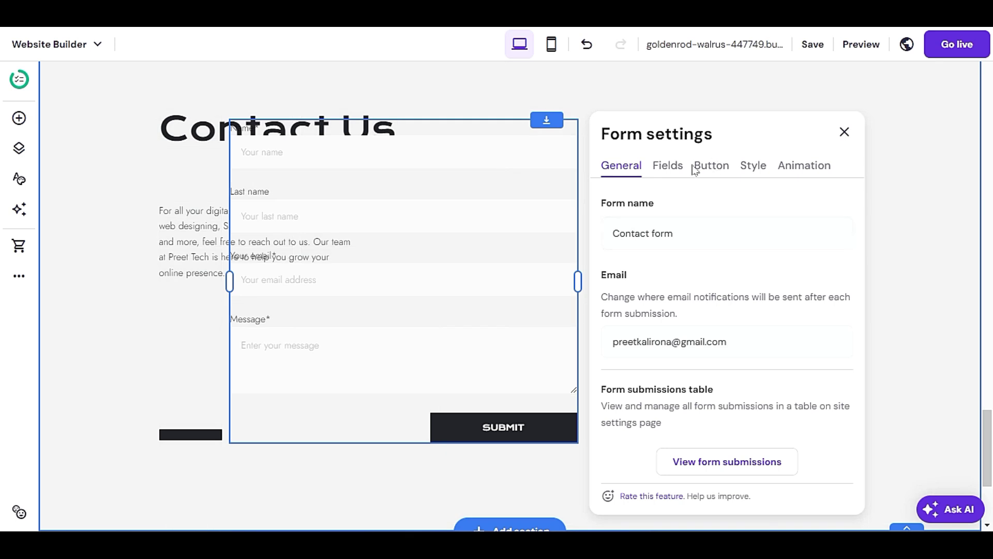
Inspect the form's submit button text and the message displayed to visitors after submission
left_click(713, 165)
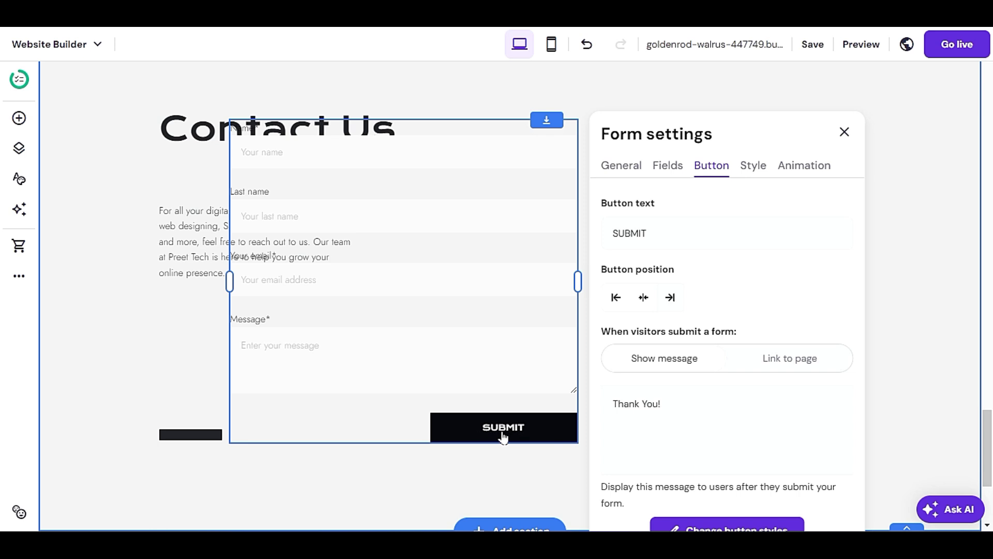
left_click(680, 231)
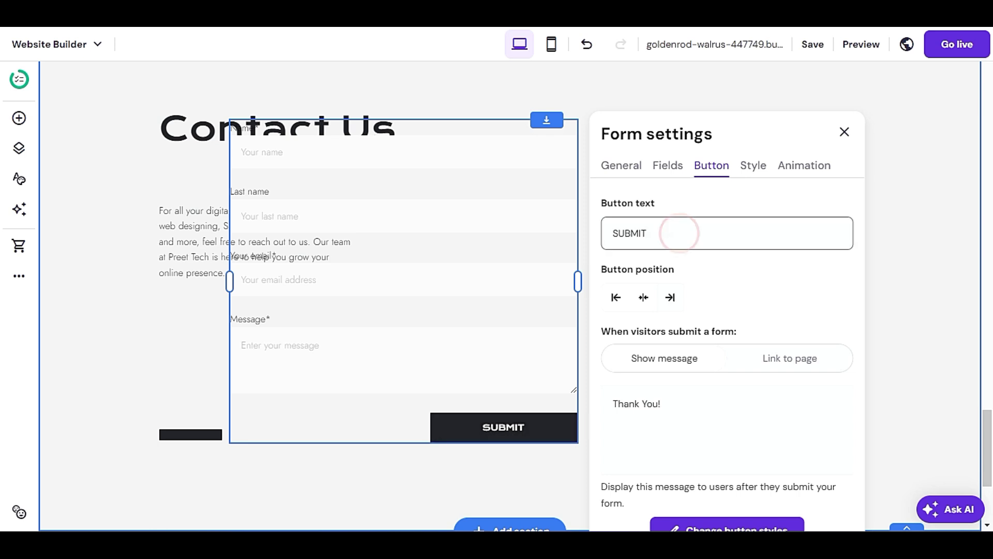
double_click(665, 230)
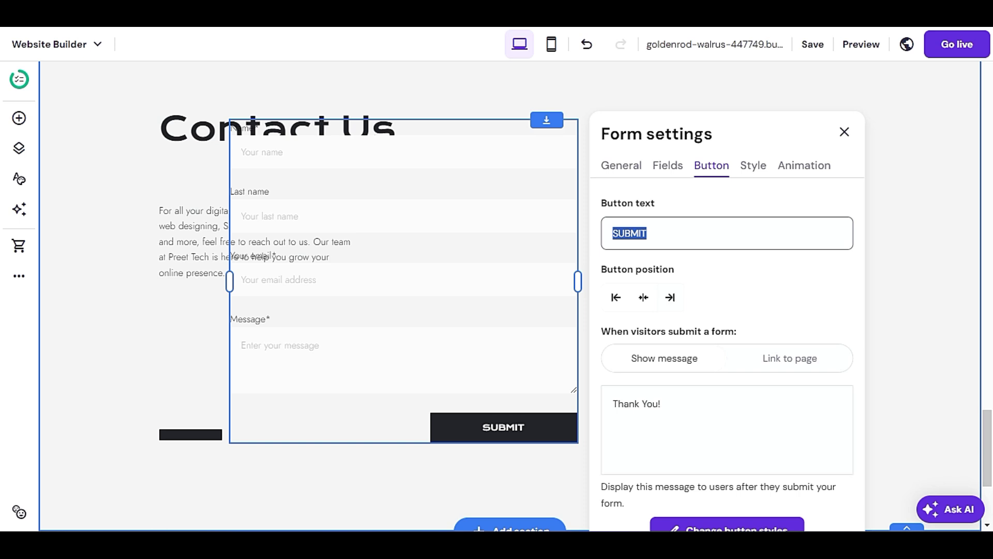
left_click(671, 406)
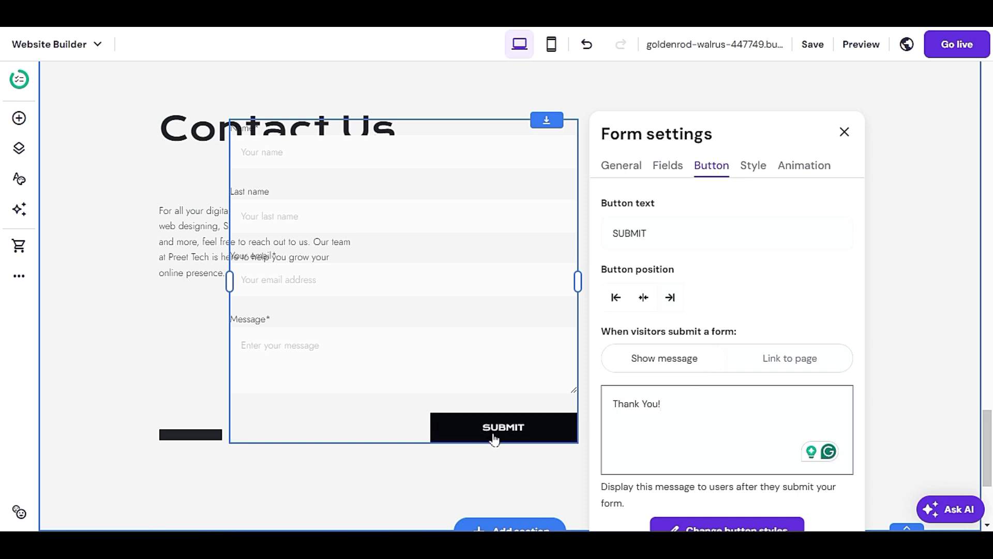
left_click_drag(681, 404, 618, 404)
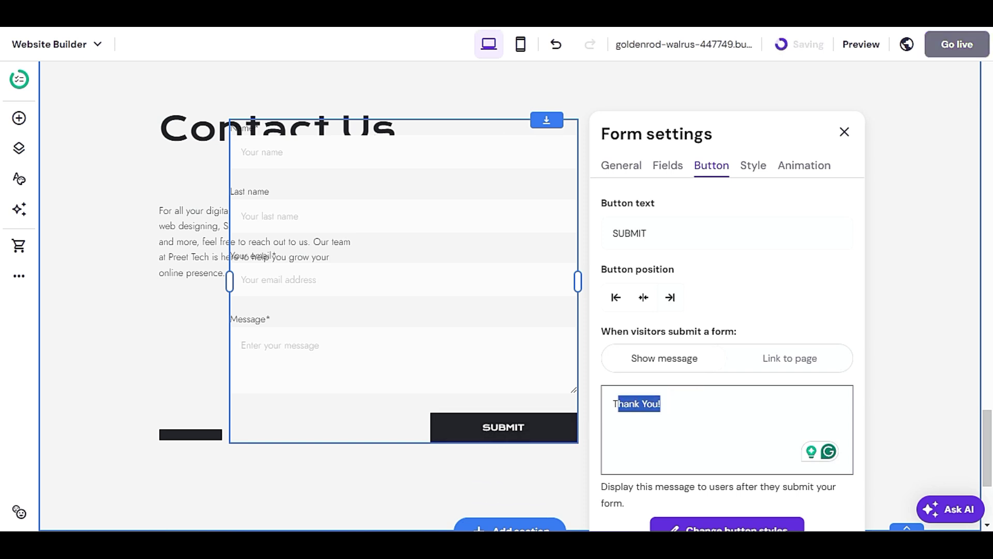
left_click(654, 426)
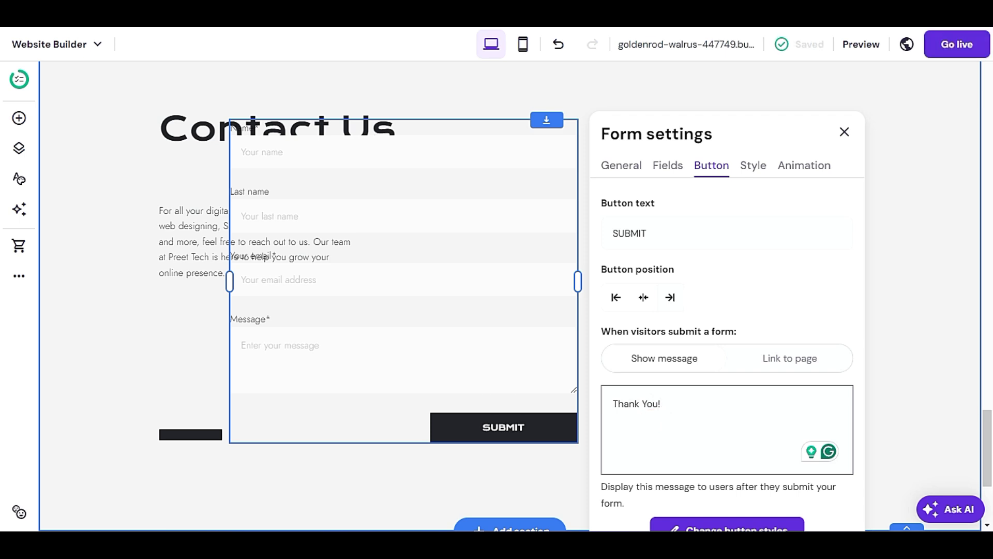
Try linking the form's submission to a page, browse the available pages, and switch back to showing the thank-you message
left_click(795, 357)
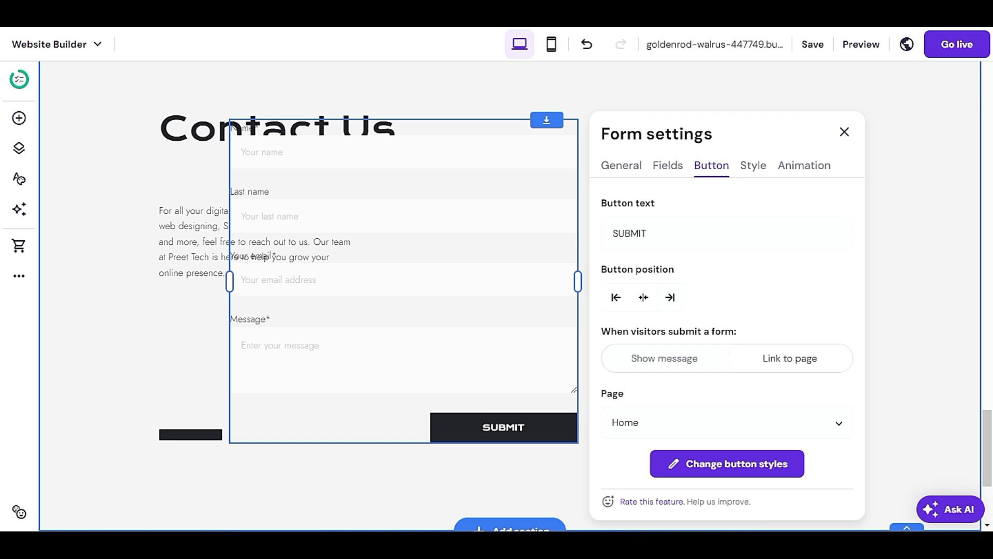
left_click(697, 413)
left_click(698, 391)
left_click(702, 416)
scroll(692, 517, "down", 1)
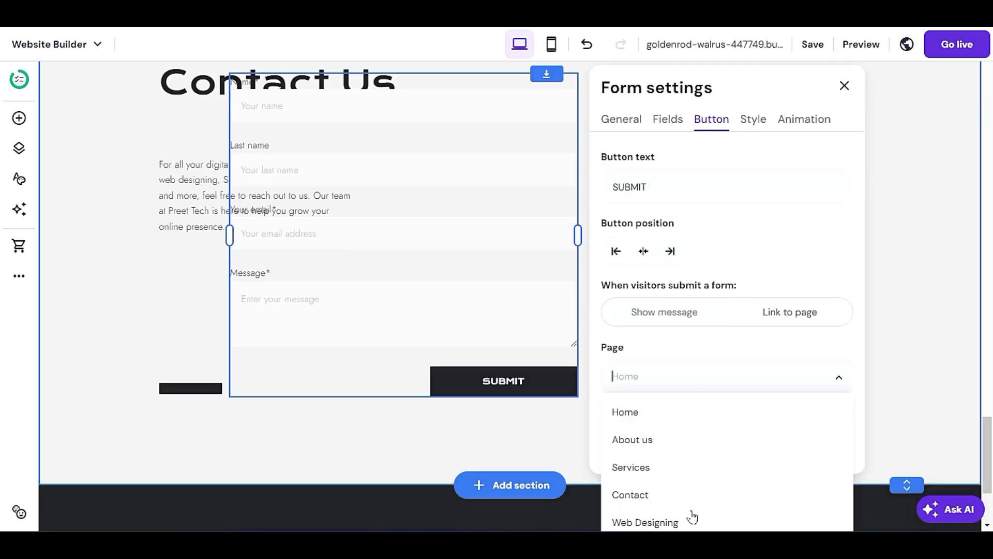
left_click(694, 354)
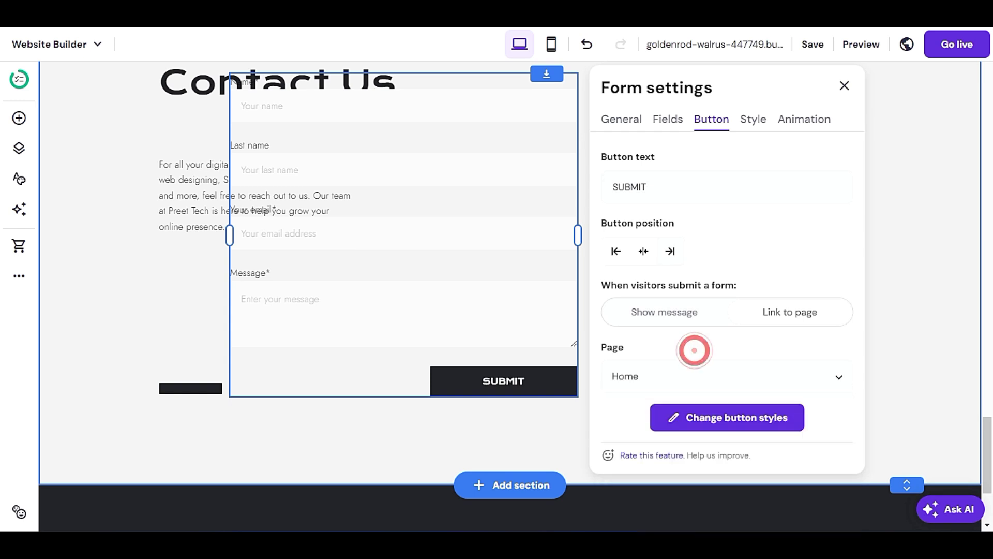
scroll(688, 362, "up", 1)
left_click(685, 358)
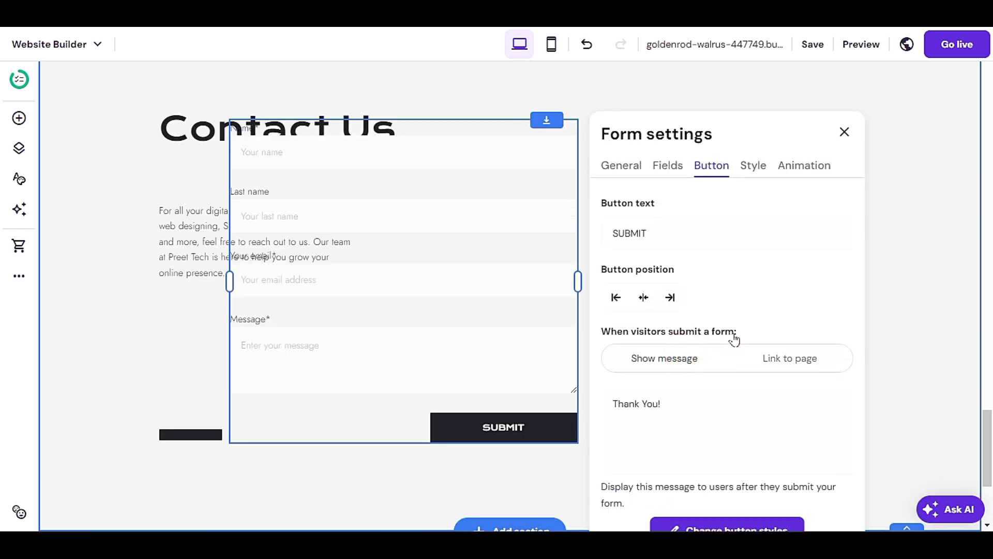
left_click(676, 403)
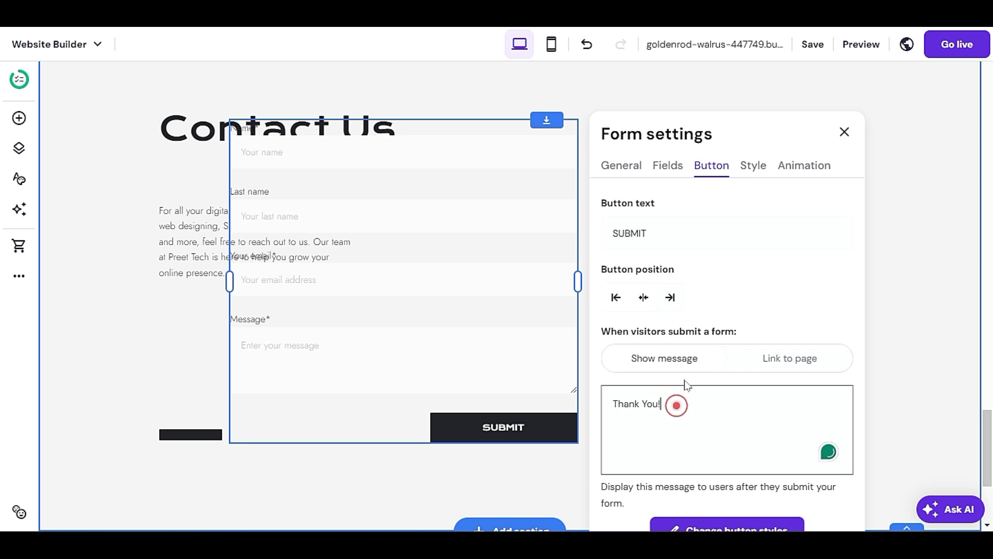
Open the submit button's styles and change its normal fill color to bright red (#f71111)
scroll(676, 403, "down", 1)
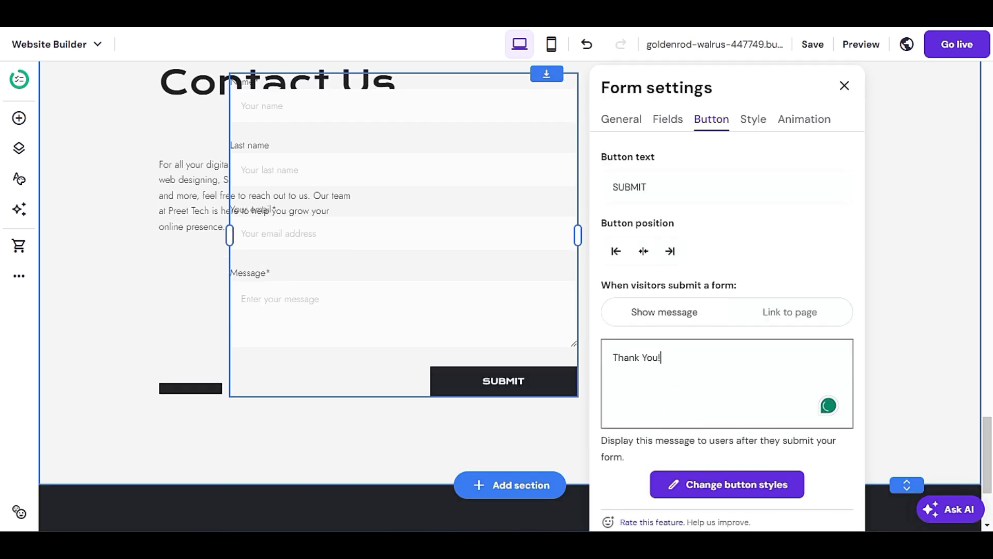
left_click(729, 485)
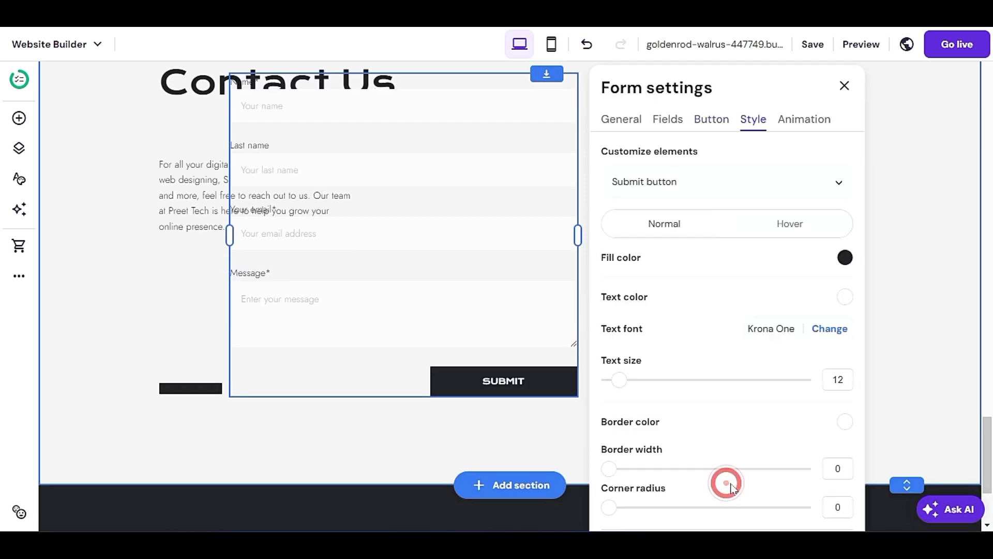
left_click(843, 258)
left_click(809, 413)
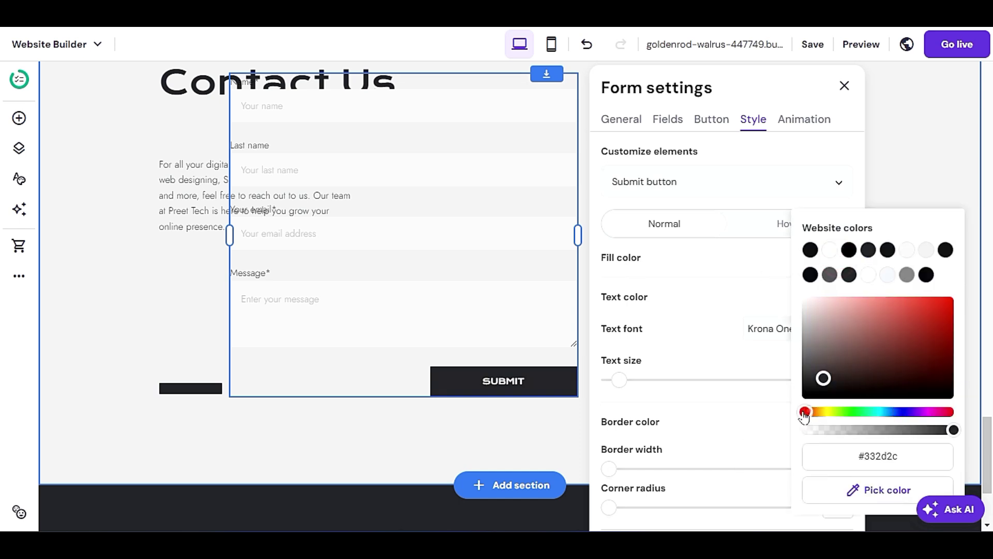
left_click(940, 303)
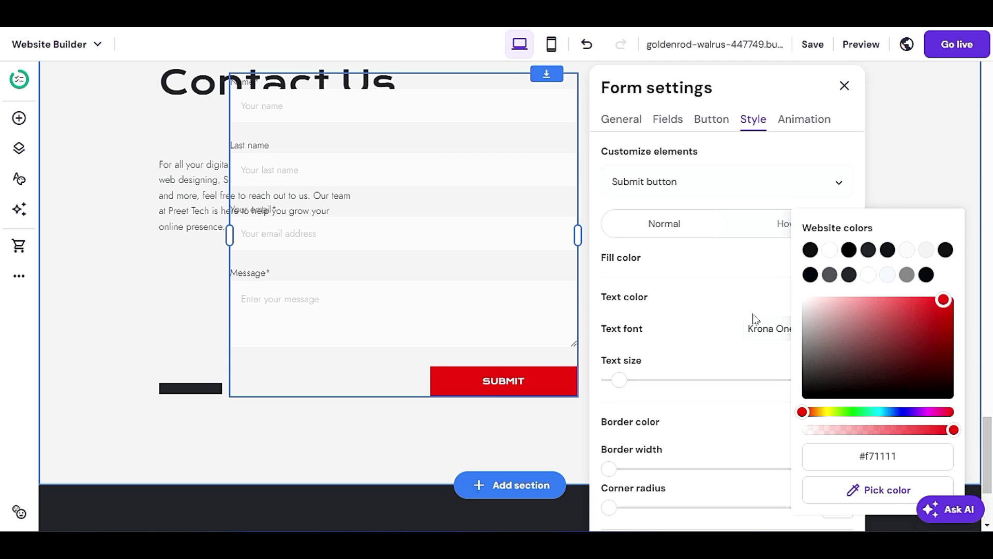
left_click(735, 311)
Set the submit button's border width to 5 and corner radius to 17, and view its hover color options
scroll(665, 423, "down", 1)
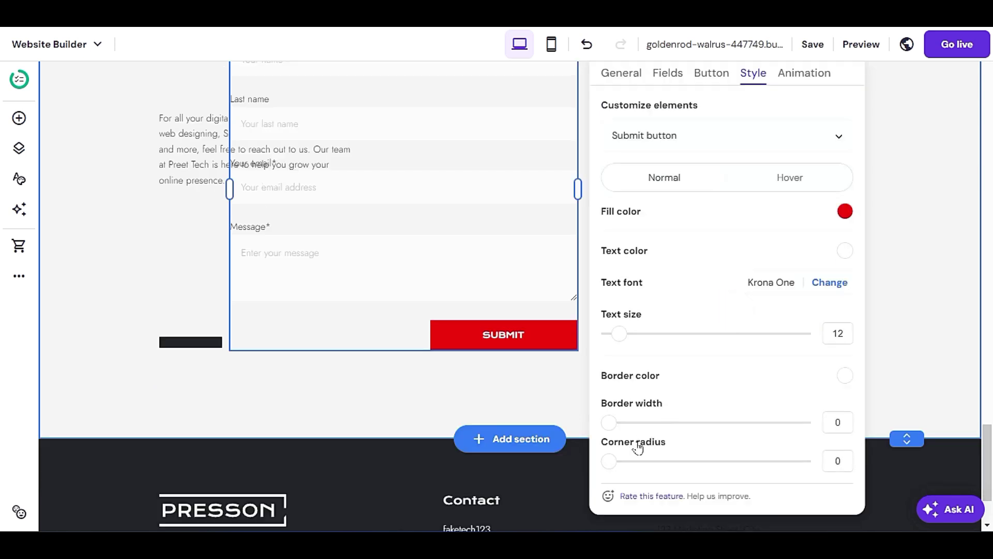
left_click_drag(606, 460, 703, 459)
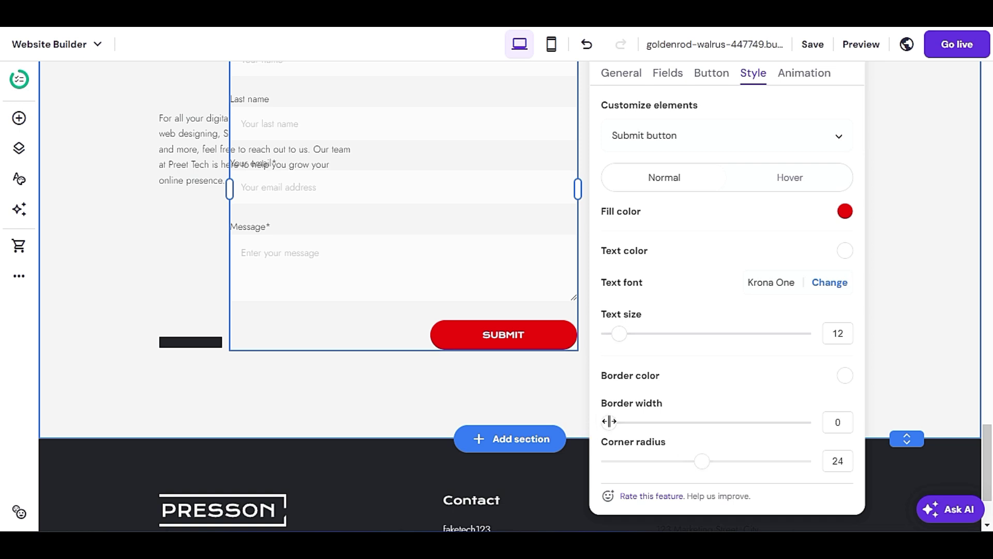
left_click_drag(609, 422, 703, 421)
mouse_move(692, 459)
left_mouse_down()
mouse_move(647, 458)
mouse_move(676, 458)
left_mouse_up()
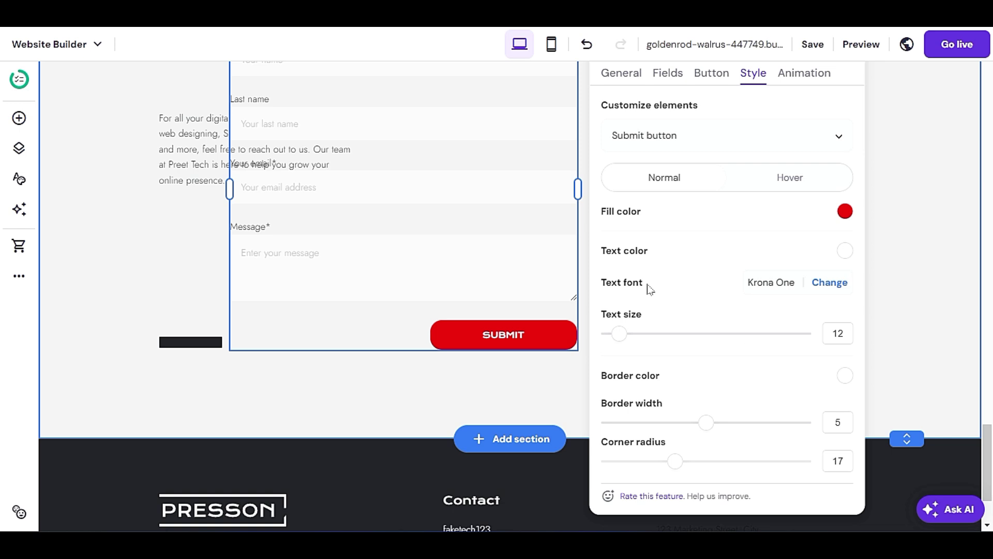
scroll(761, 303, "up", 1)
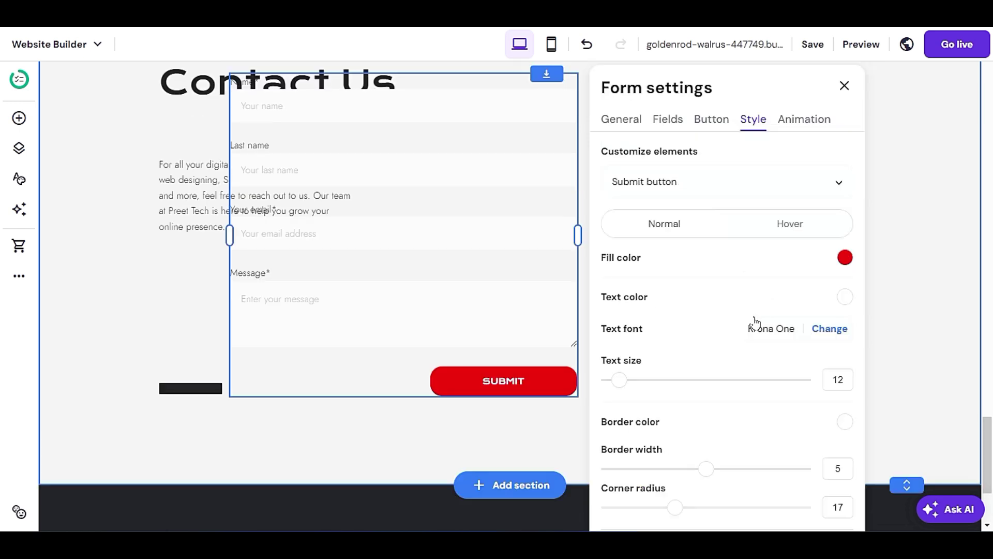
left_click(789, 225)
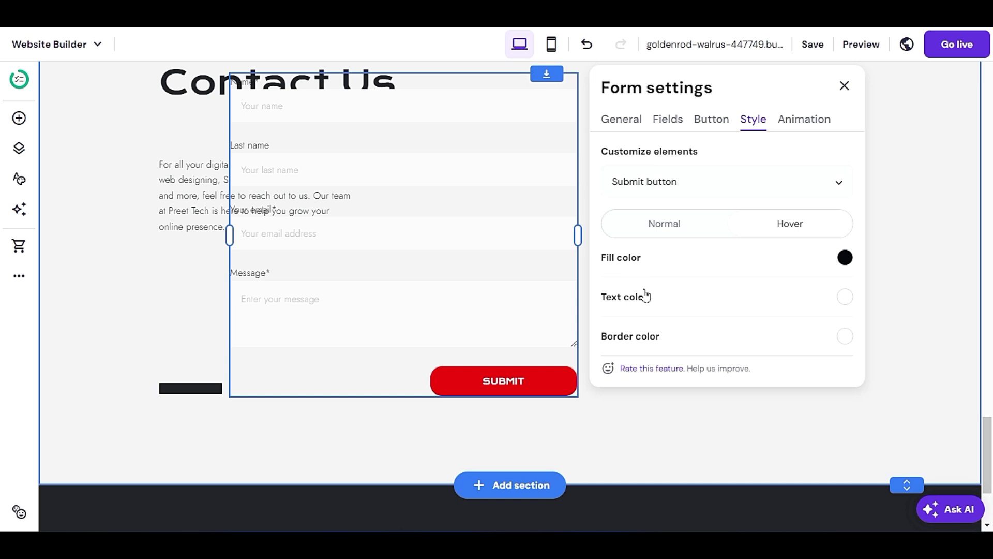
Switch the form's style options to its background and turn on the background fill color
left_click(710, 175)
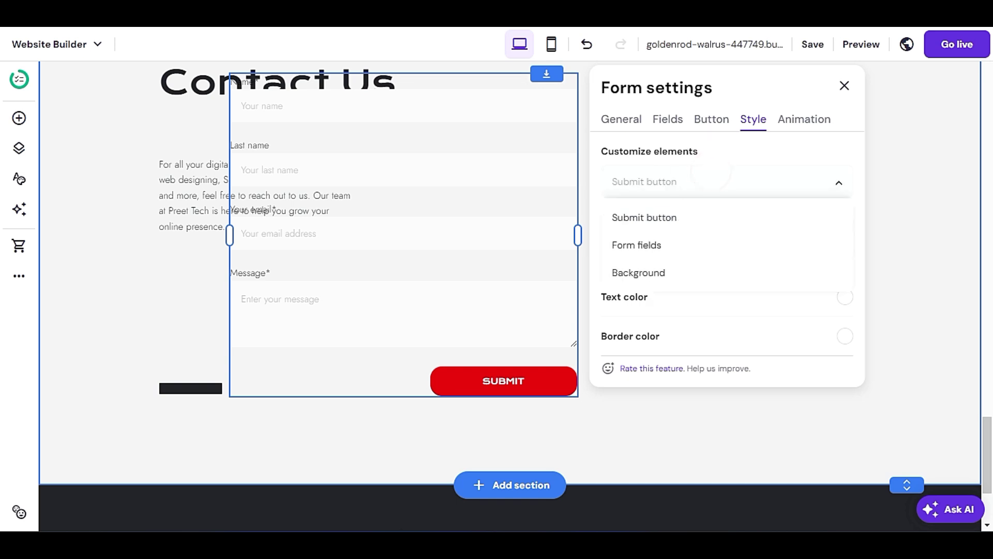
left_click(716, 150)
left_click(711, 177)
left_click(717, 158)
left_click(715, 177)
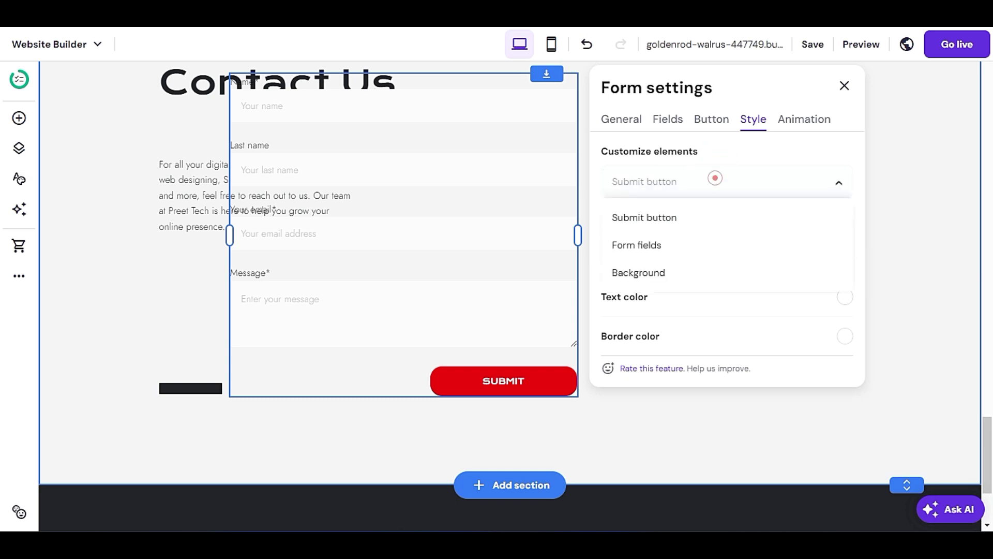
left_click(657, 281)
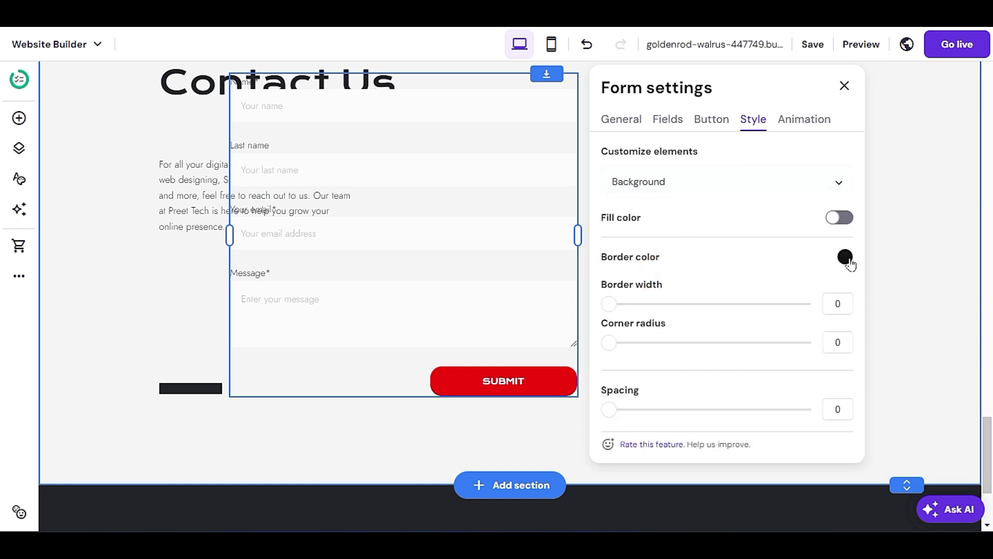
left_click(837, 219)
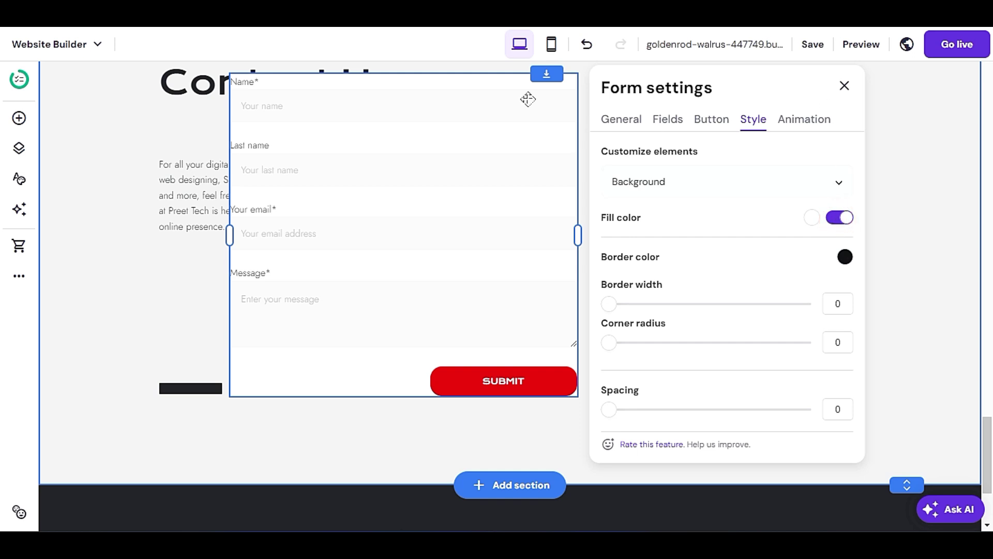
Move the contact form to the left side of the section, over the Contact Us heading and text
left_click_drag(470, 86, 631, 128)
left_click(295, 195)
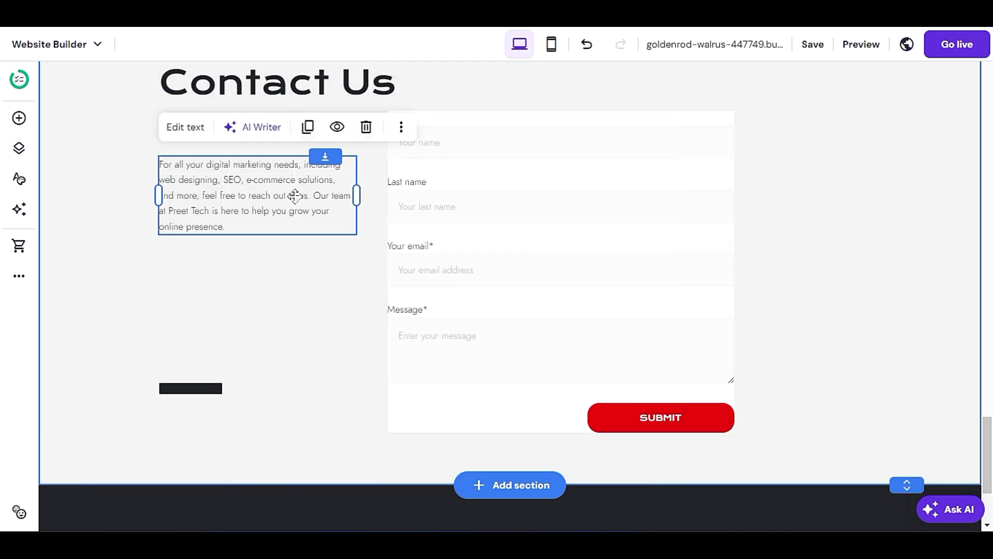
left_click(341, 128)
left_click(325, 290)
left_click_drag(527, 126, 262, 79)
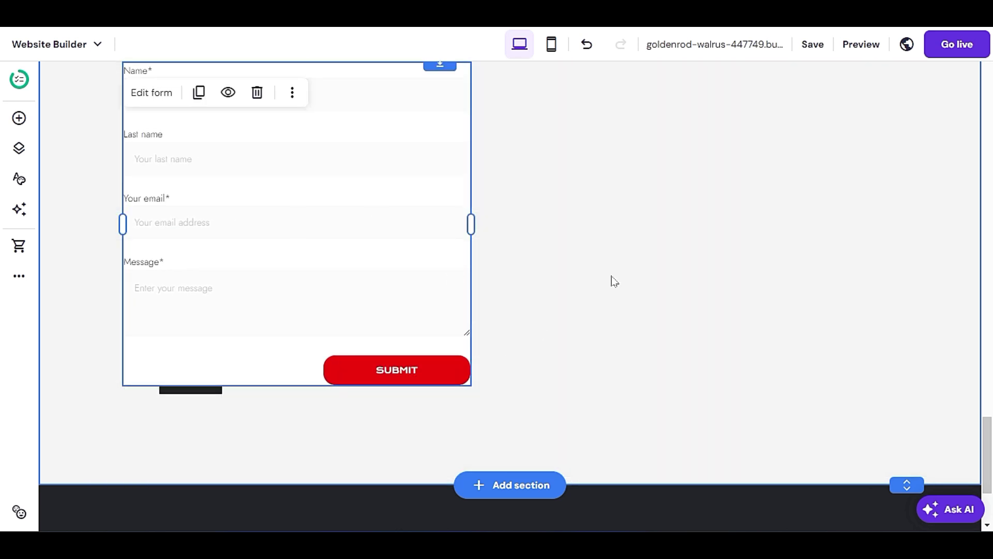
left_click(394, 105)
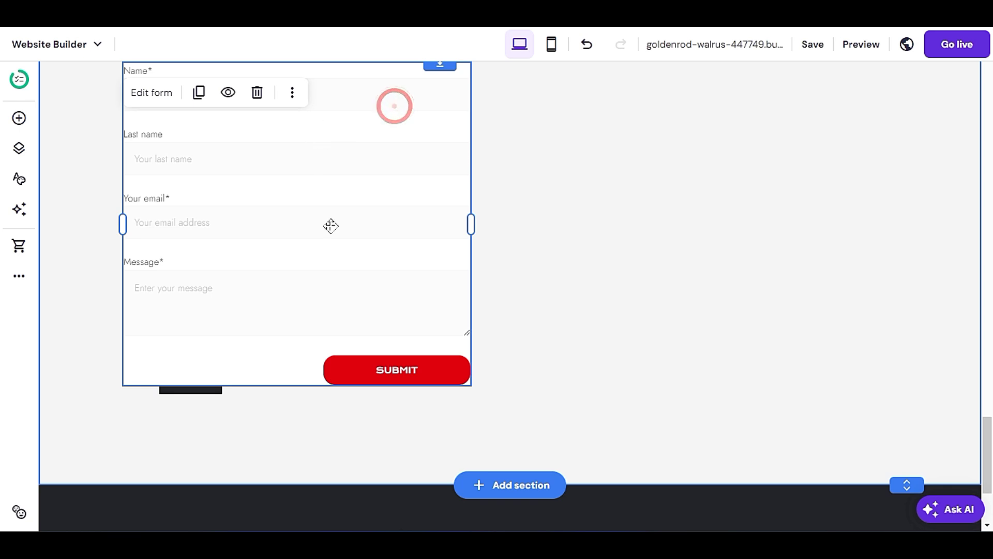
Reopen the contact form's settings and show the style options for its background
left_click(162, 95)
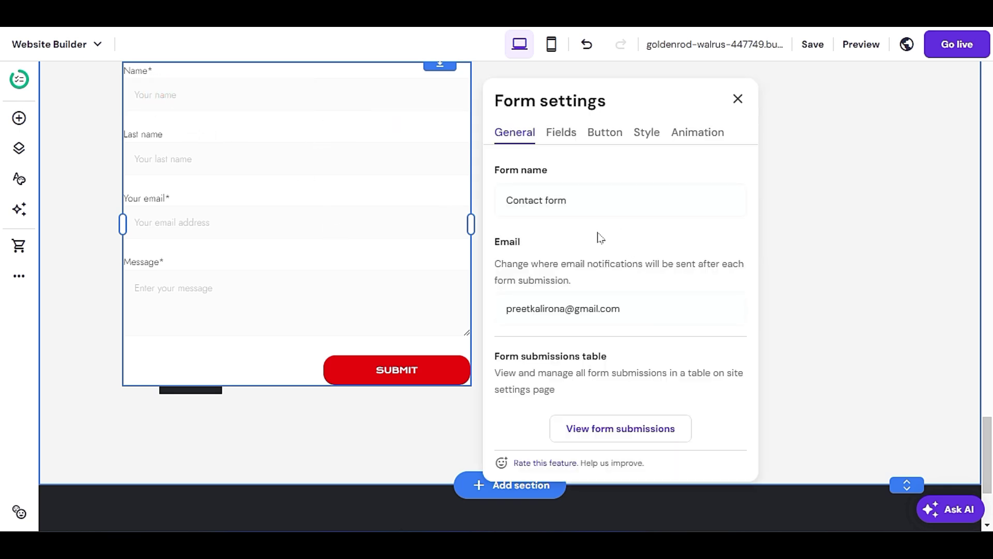
left_click(604, 136)
left_click(644, 133)
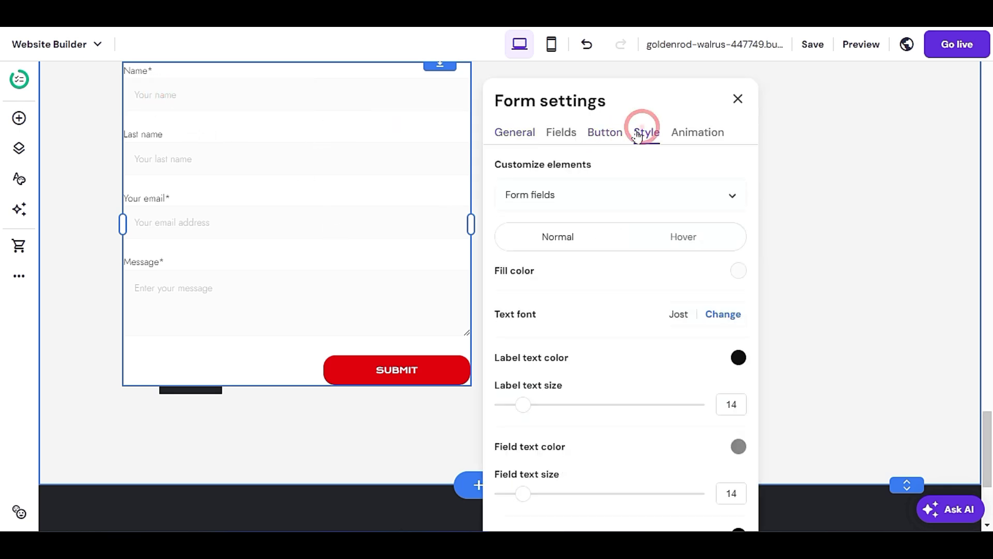
left_click(614, 197)
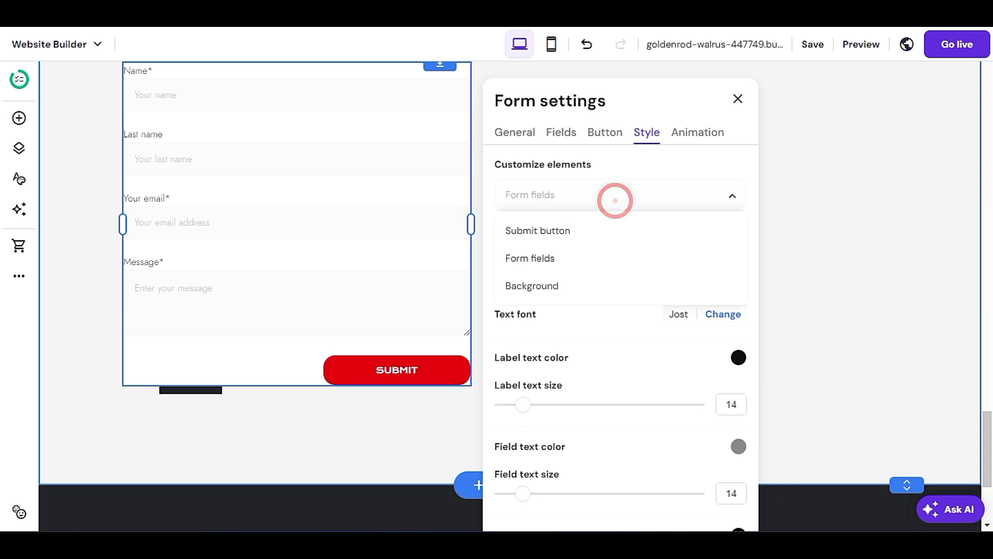
left_click(547, 296)
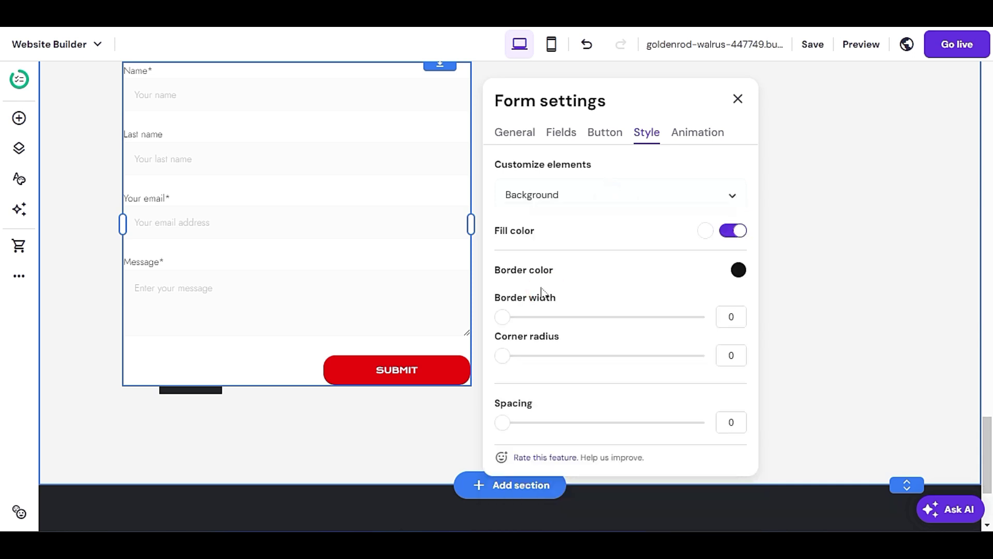
Try black (#1a1a1a) and red (#e60505) as the form's background fill color and return it to white (#ffffff)
left_click(708, 231)
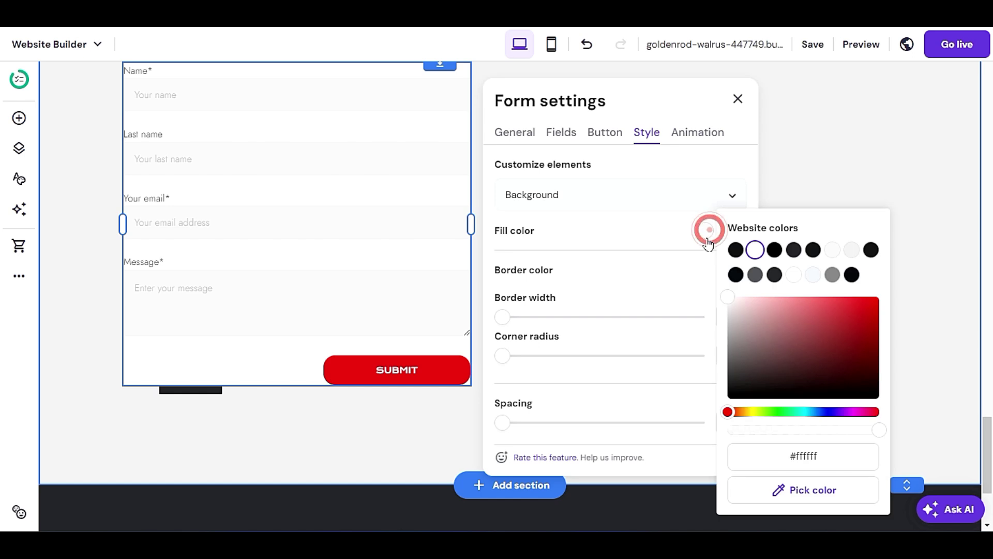
left_click(737, 251)
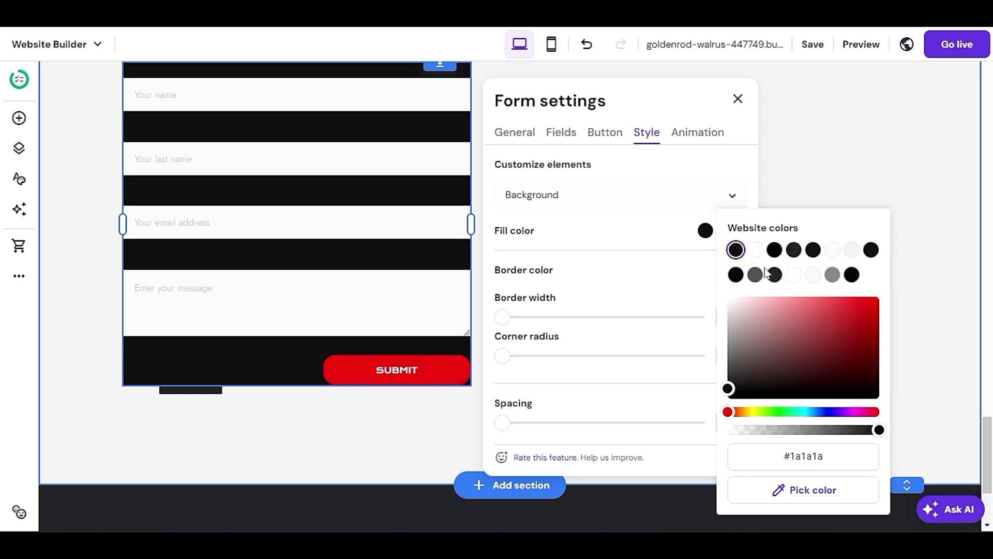
left_click(872, 306)
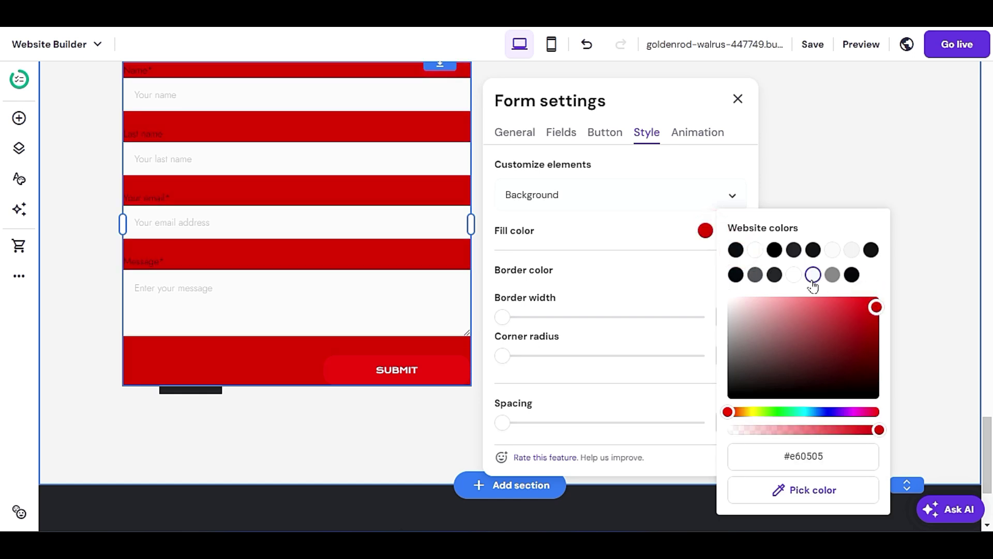
left_click(755, 250)
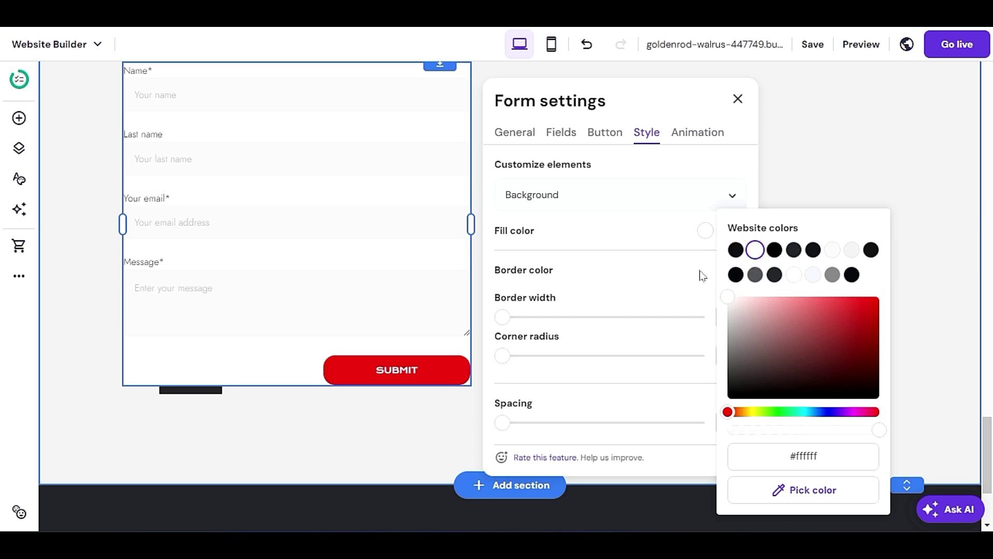
left_click(653, 261)
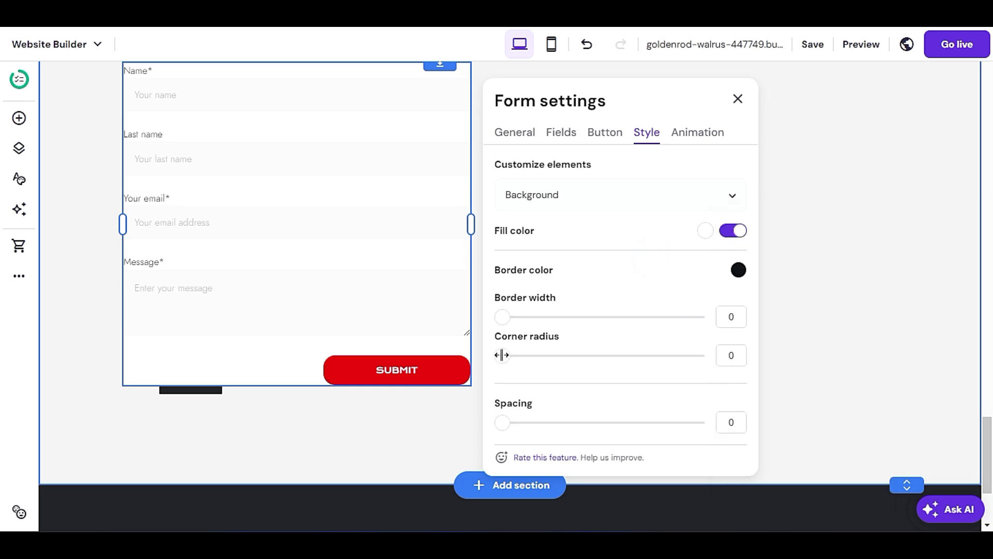
Set the spacing of the form's background to 11, keeping the corner radius at 0
mouse_move(502, 354)
left_mouse_down()
mouse_move(583, 358)
mouse_move(488, 360)
left_mouse_up()
left_click_drag(499, 427, 530, 418)
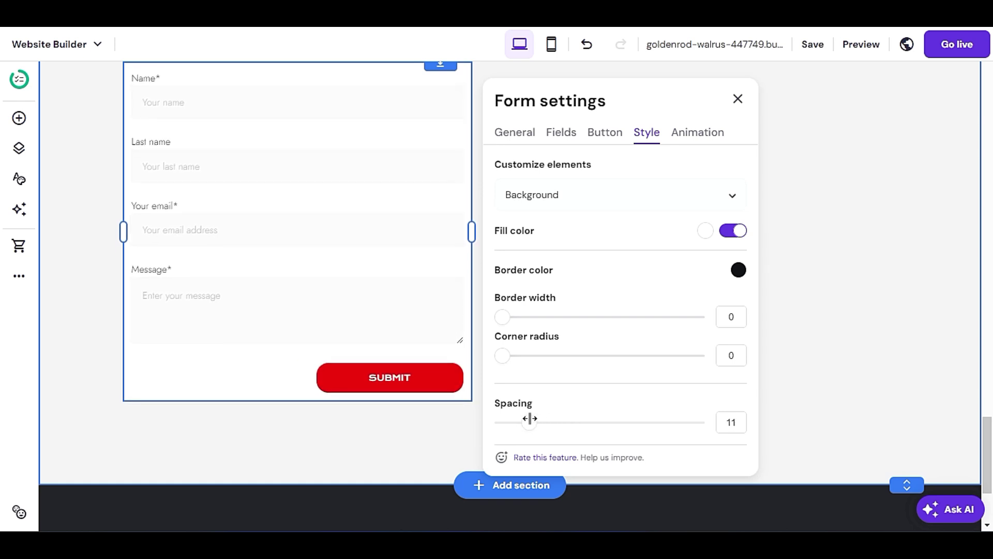
left_click(569, 376)
Switch to the form fields' style options and set the fields' normal fill color to dark gray (#575757)
left_click(644, 182)
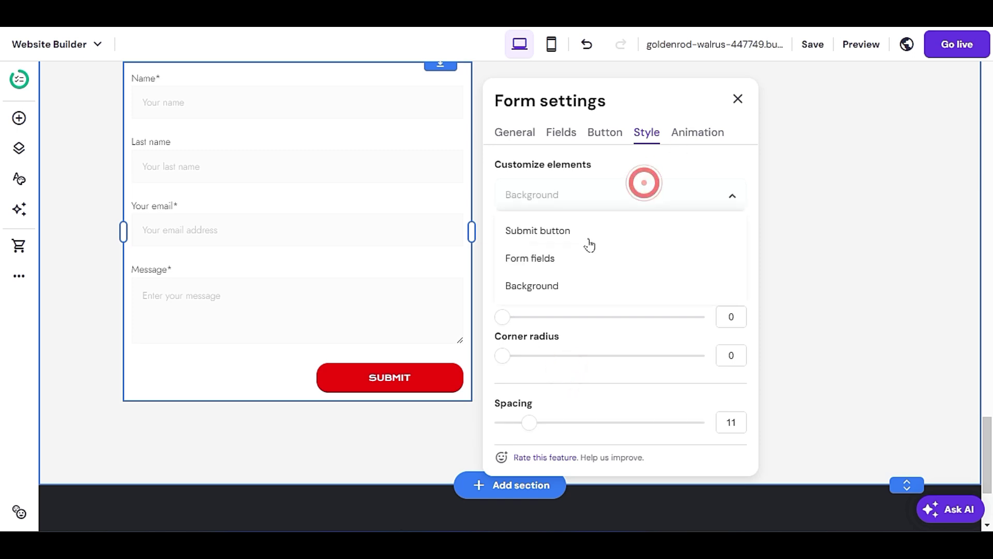
left_click(558, 256)
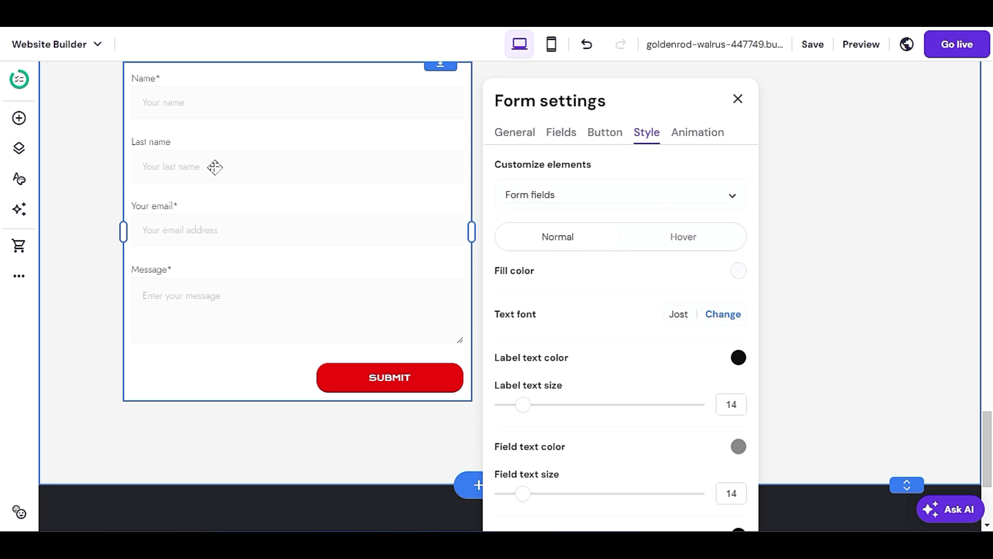
left_click(738, 270)
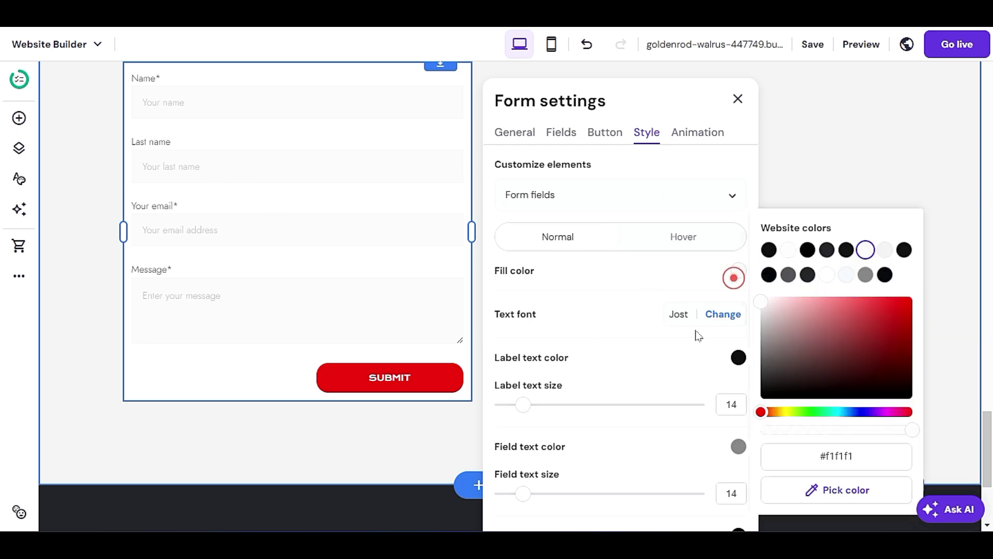
left_click(900, 309)
mouse_move(907, 309)
left_mouse_down()
mouse_move(845, 321)
mouse_move(756, 368)
mouse_move(754, 389)
mouse_move(753, 350)
mouse_move(748, 366)
left_mouse_up()
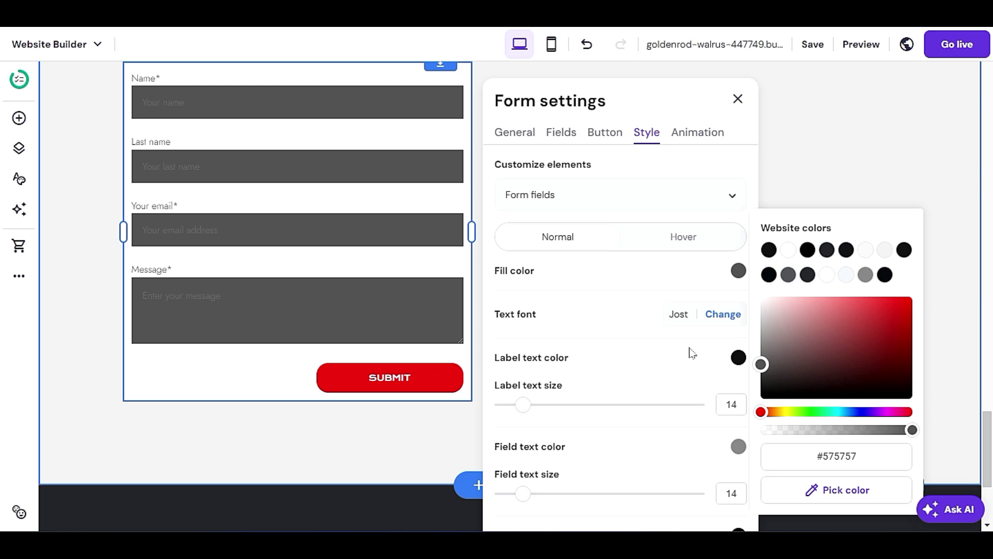
Set the form fields' normal fill color to brownish gray (#615858)
left_click(735, 275)
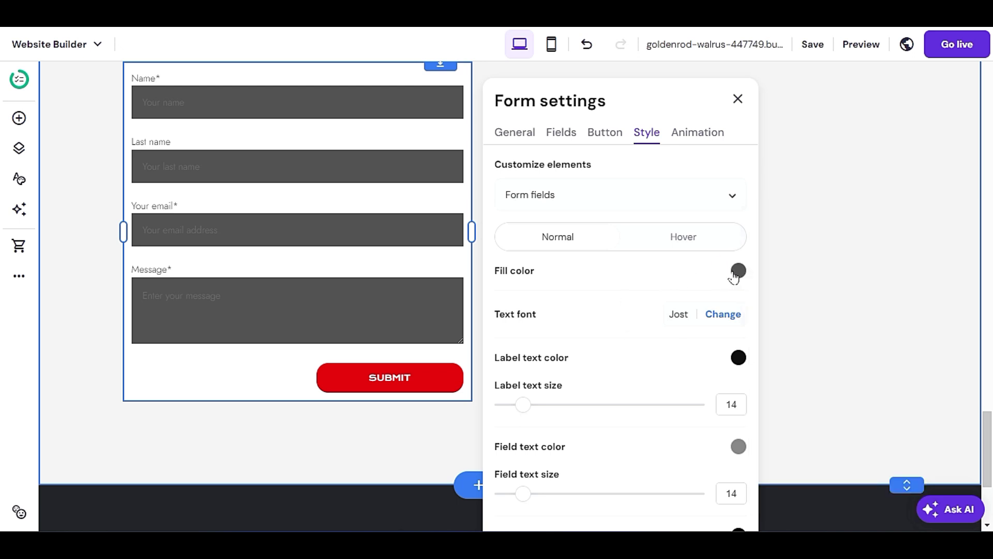
left_click(736, 274)
left_click(776, 303)
left_click_drag(775, 306, 776, 366)
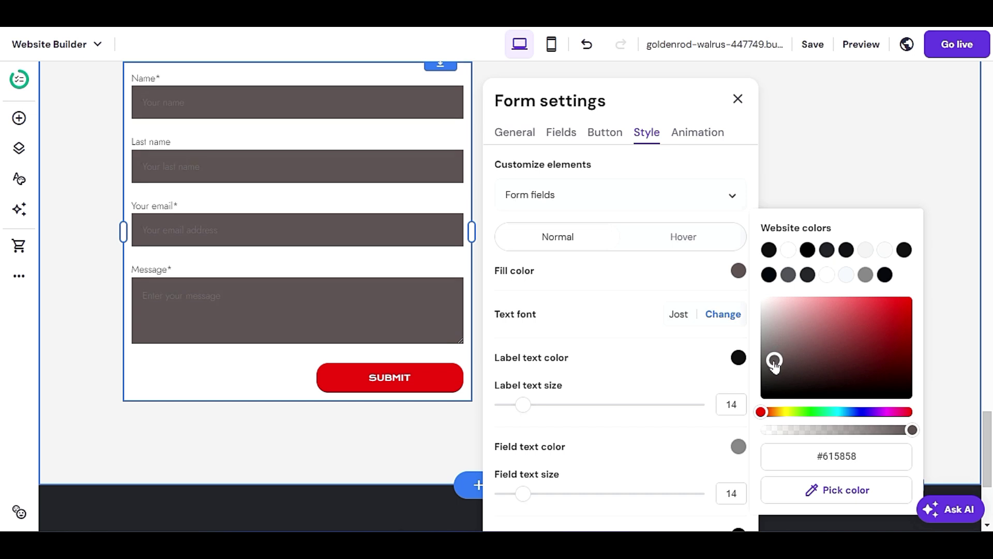
Set the form's label text color to black (#000000) and the field text color to white
left_click(738, 362)
mouse_move(765, 311)
left_mouse_down()
mouse_move(770, 390)
mouse_move(760, 407)
left_mouse_up()
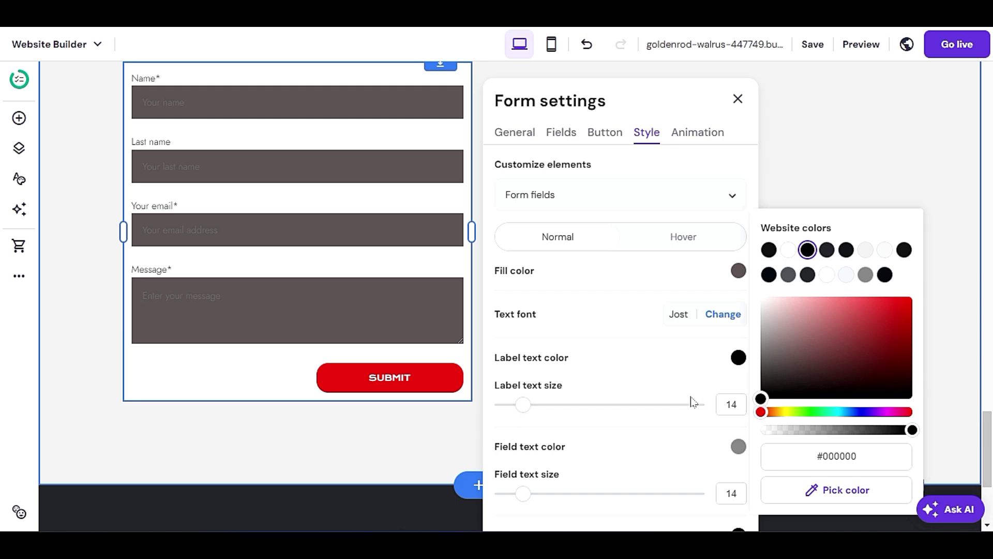
left_click(738, 449)
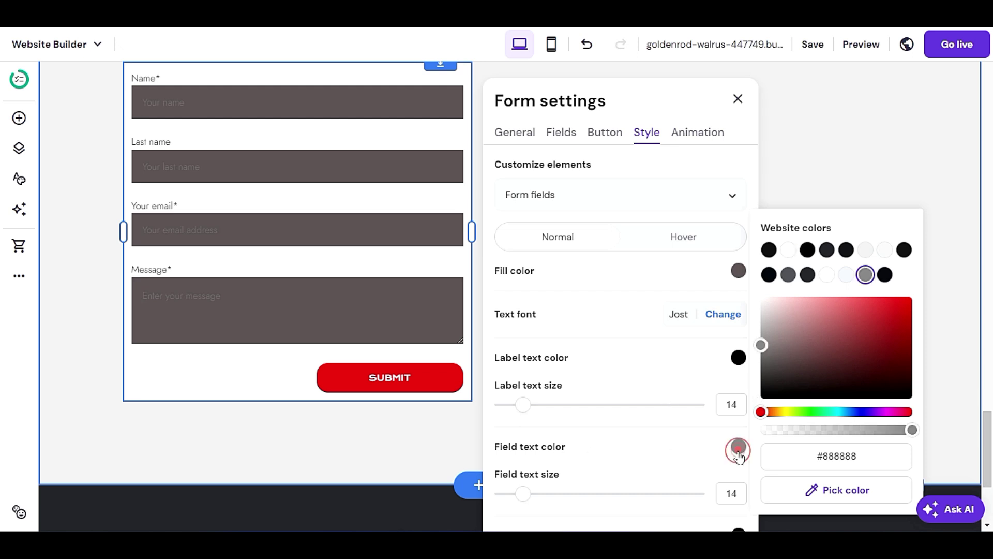
mouse_move(790, 346)
left_mouse_down()
mouse_move(764, 300)
mouse_move(927, 310)
mouse_move(746, 317)
mouse_move(746, 292)
left_mouse_up()
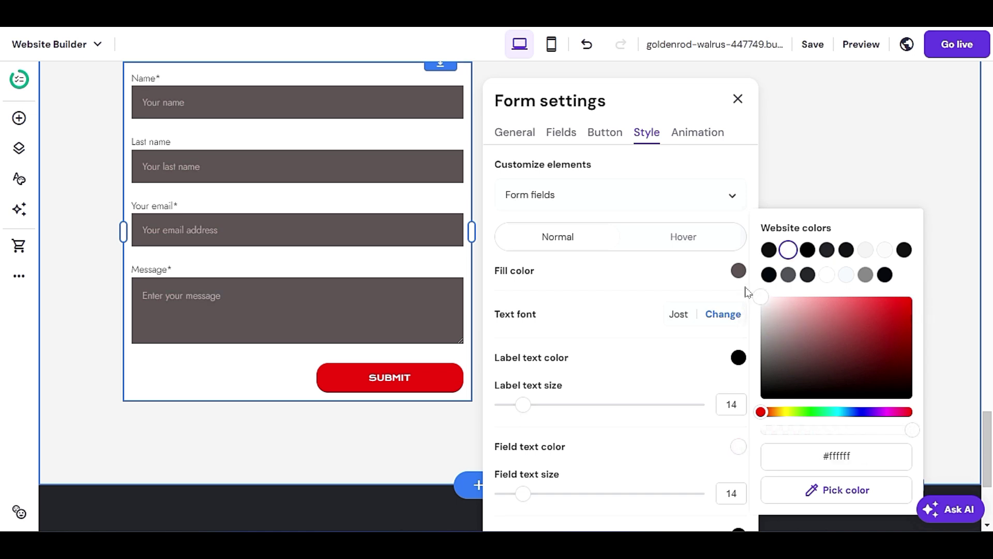
left_click(788, 250)
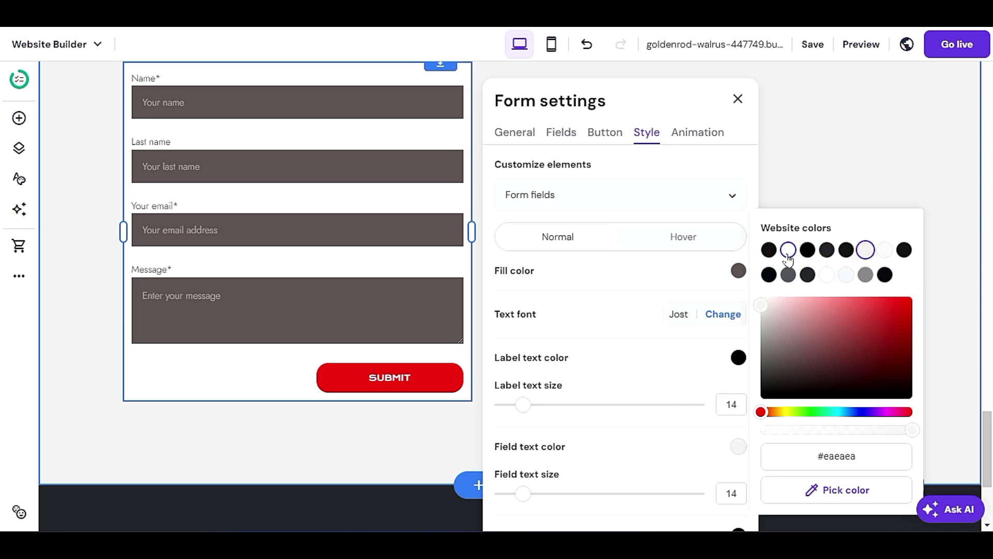
Close the form settings and move the contact form to the opposite side of the section, beside the Contact Us text
left_click(743, 98)
left_click_drag(337, 76, 753, 88)
scroll(388, 304, "down", 1)
scroll(435, 308, "up", 3)
left_click(435, 304)
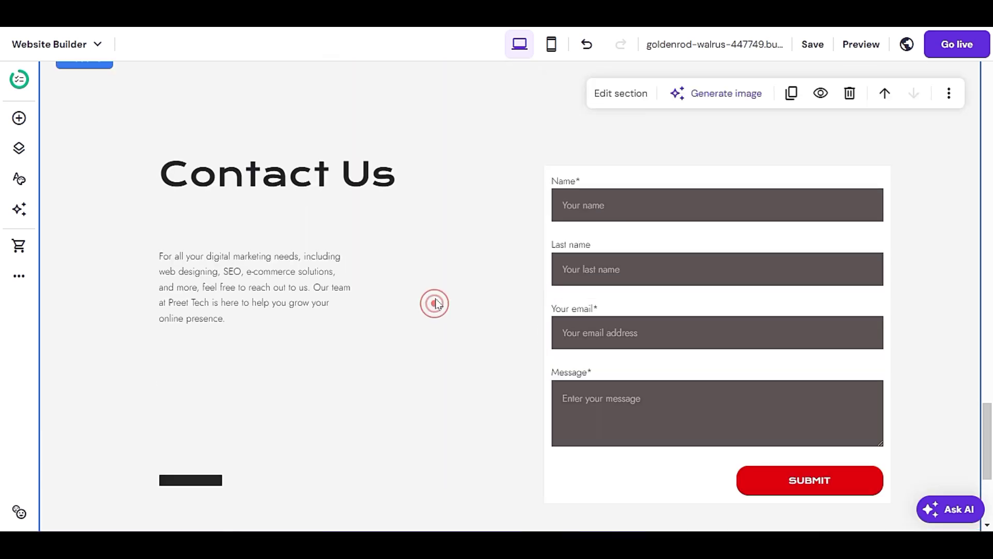
scroll(450, 301, "down", 3)
scroll(450, 301, "up", 2)
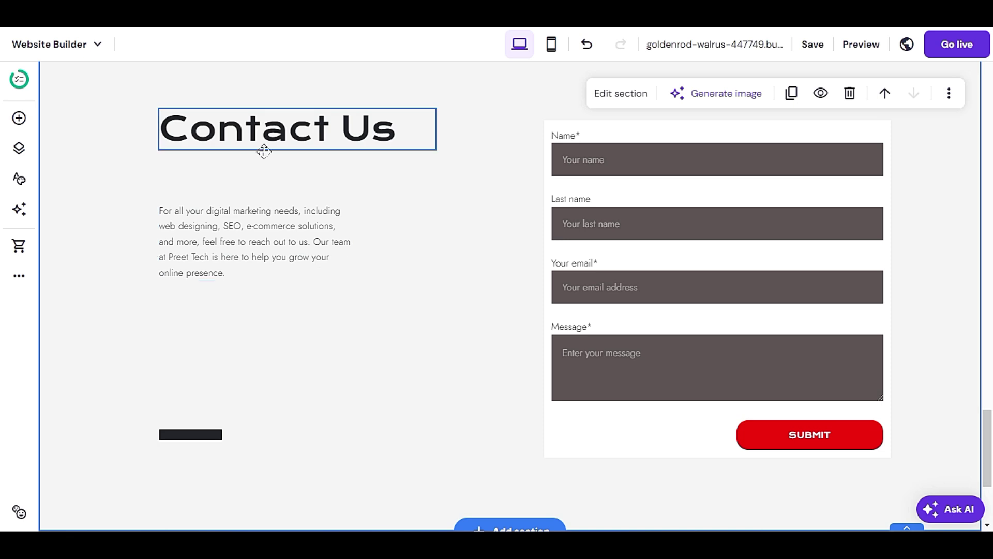
Move the Contact Us paragraph and heading lower in the section and slightly inward
left_click_drag(263, 238, 295, 318)
left_click(327, 125)
left_click_drag(327, 125, 349, 219)
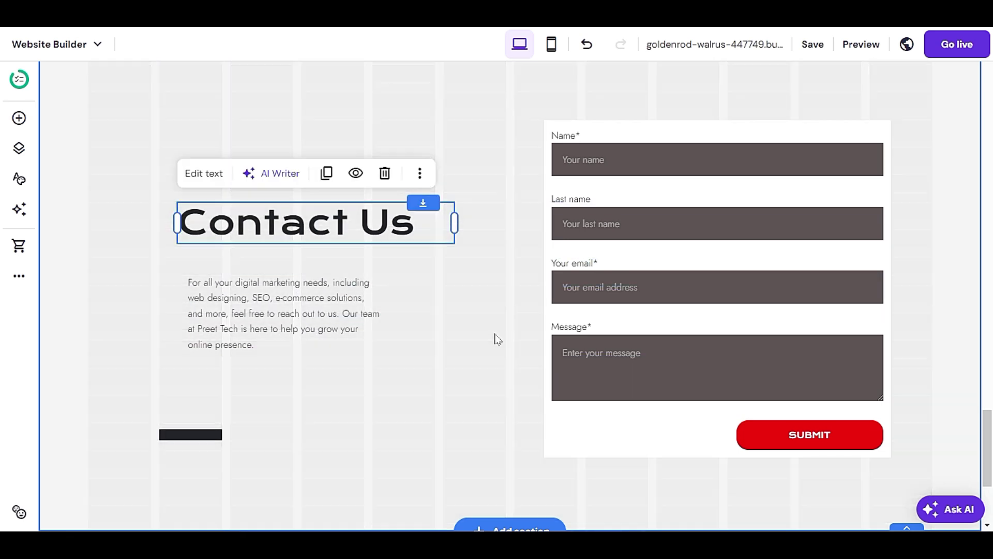
Reduce the Contact Us section's height and shift the form slightly up and further away from the text
scroll(514, 341, "up", 3)
scroll(514, 341, "down", 5)
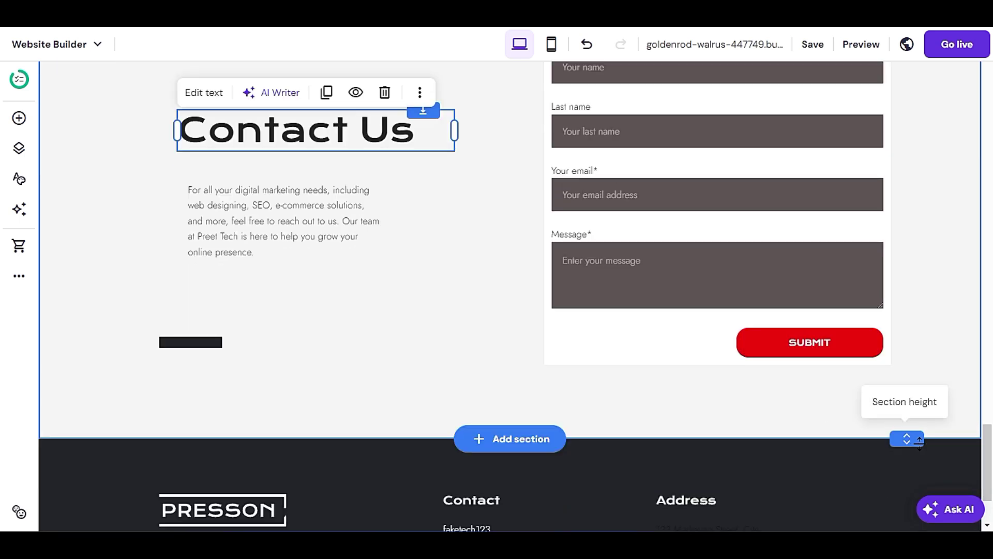
left_click_drag(914, 437, 915, 364)
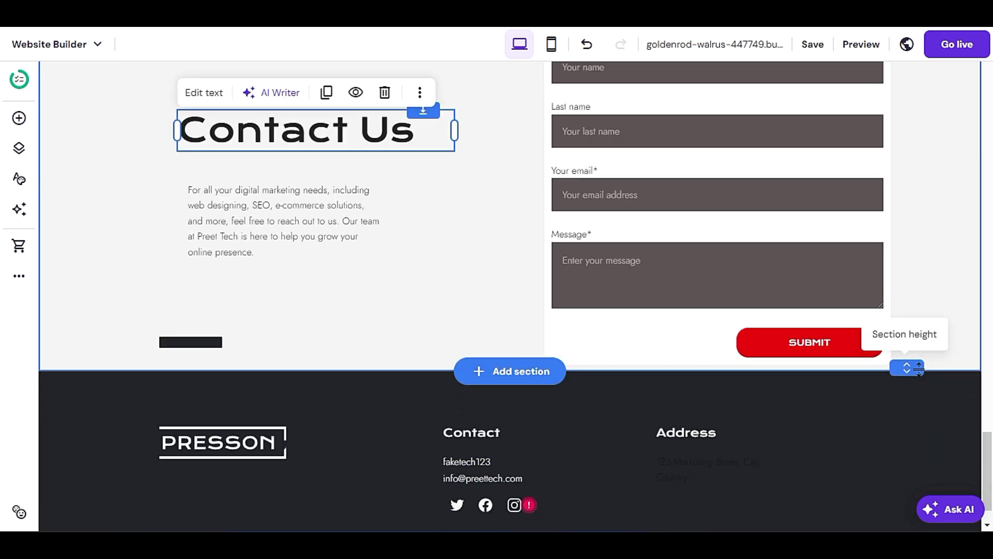
scroll(896, 461, "up", 4)
left_click_drag(776, 282, 769, 262)
scroll(769, 262, "down", 3)
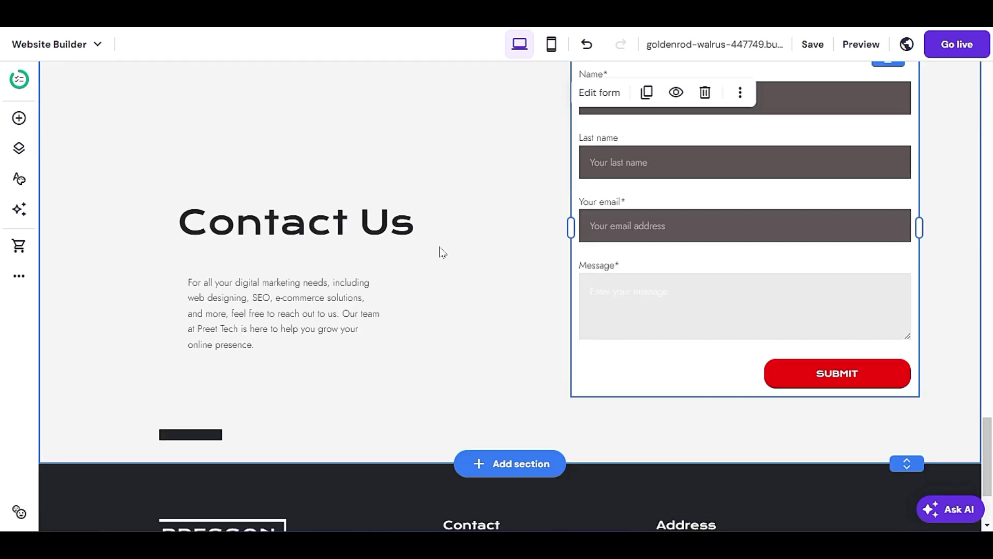
Move the Contact Us heading slightly inward and place the paragraph directly beneath it
left_click_drag(317, 228, 317, 237)
left_click_drag(314, 308, 343, 232)
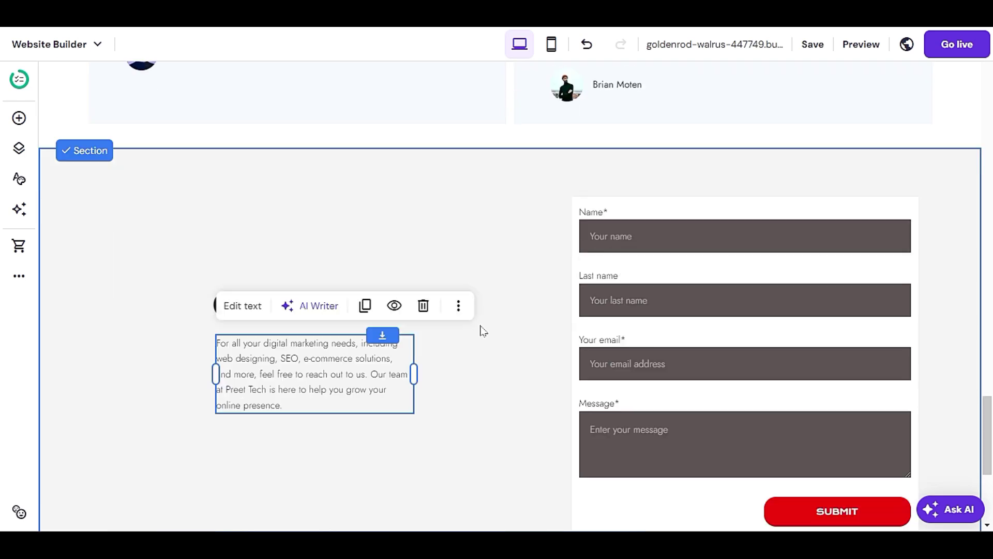
left_click(495, 327)
scroll(533, 406, "down", 2)
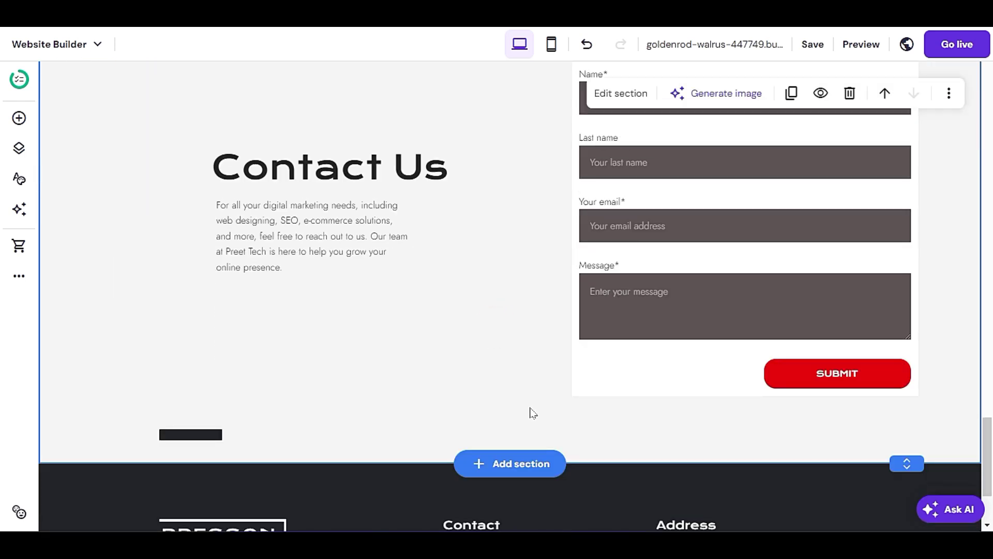
Examine the footer section's layout, anchor and background settings, leaving them as they are
scroll(531, 411, "up", 5)
scroll(531, 413, "down", 3)
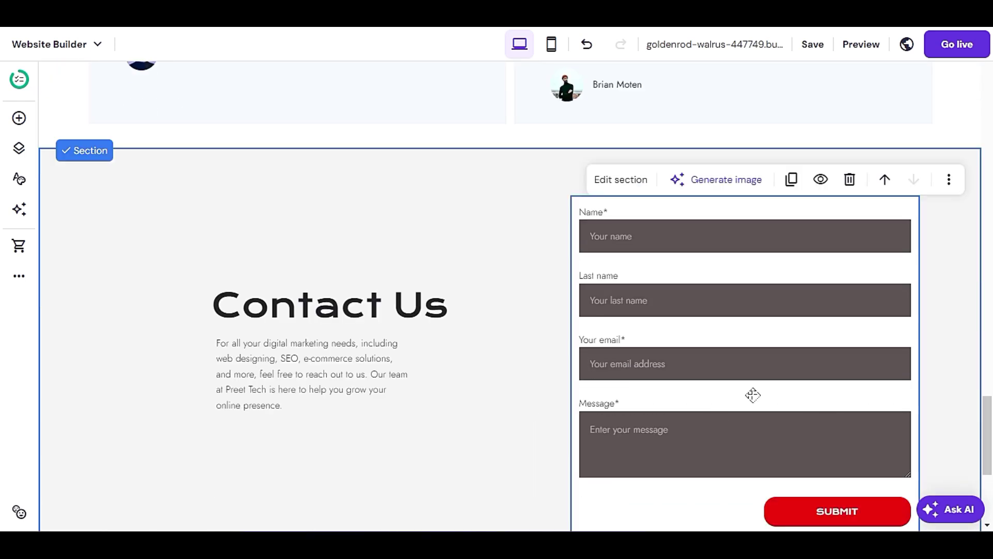
scroll(490, 402, "up", 8)
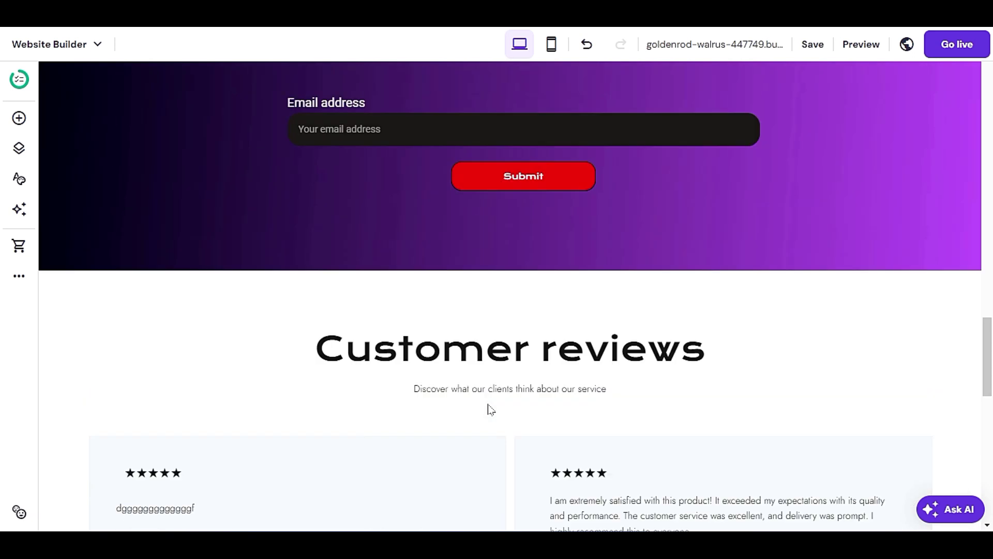
scroll(490, 409, "down", 10)
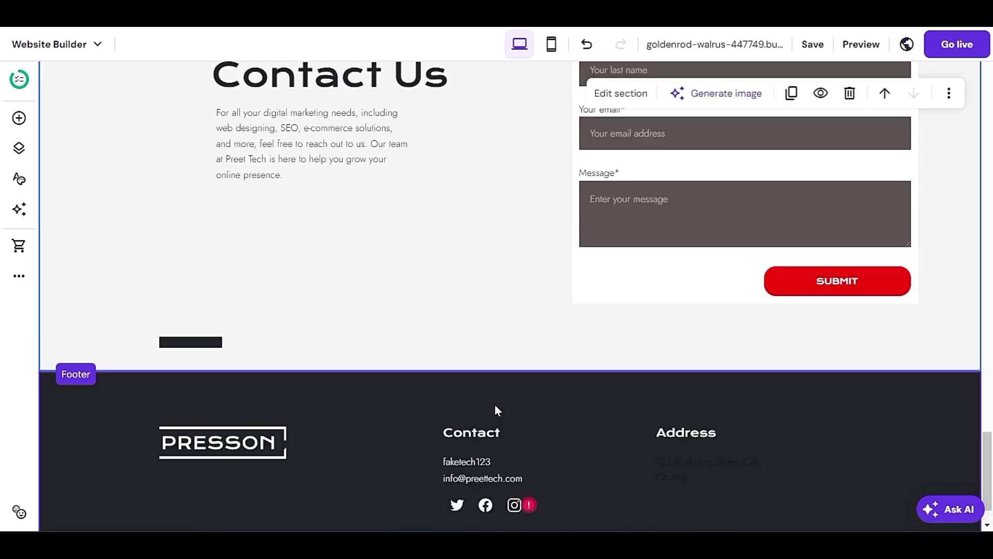
left_click(495, 405)
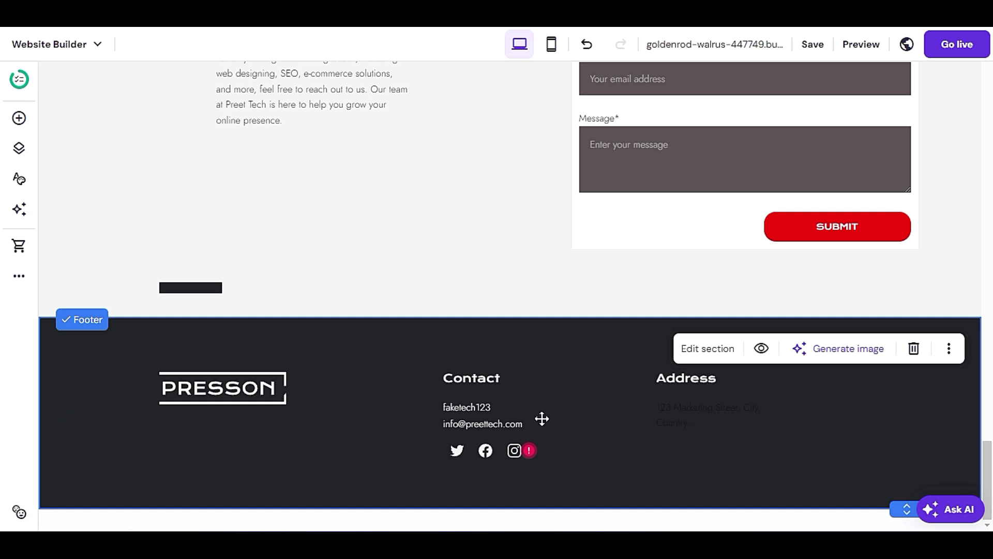
left_click(684, 348)
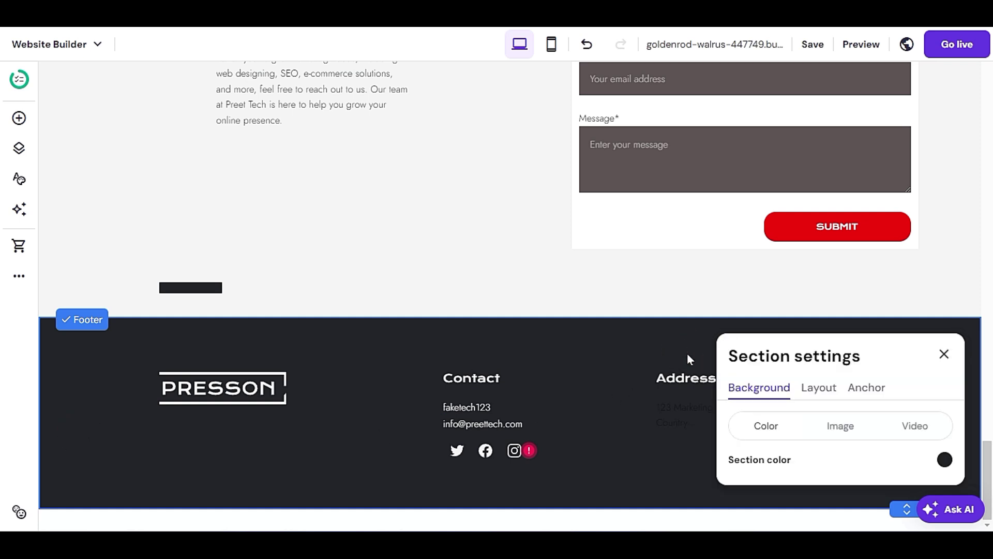
left_click(823, 394)
left_click(882, 305)
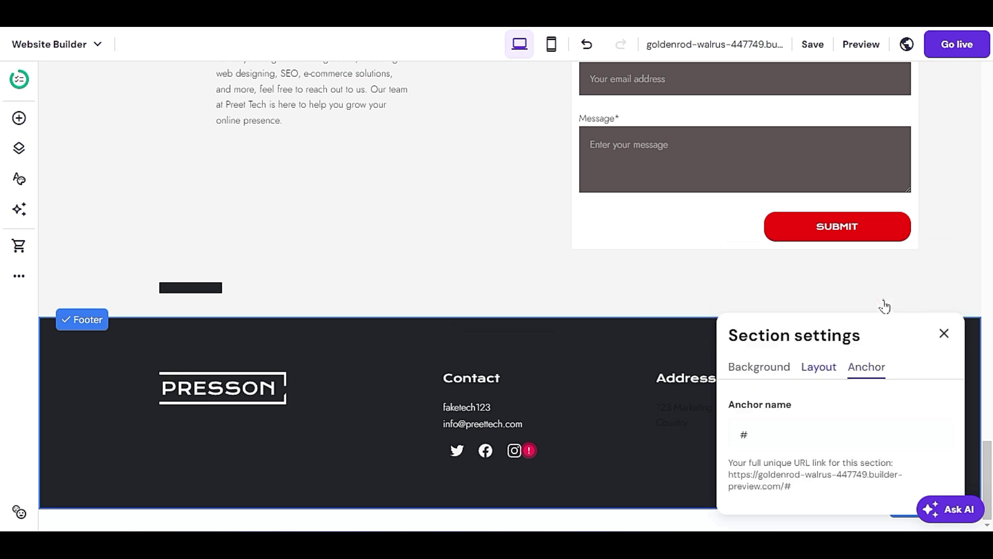
left_click(759, 366)
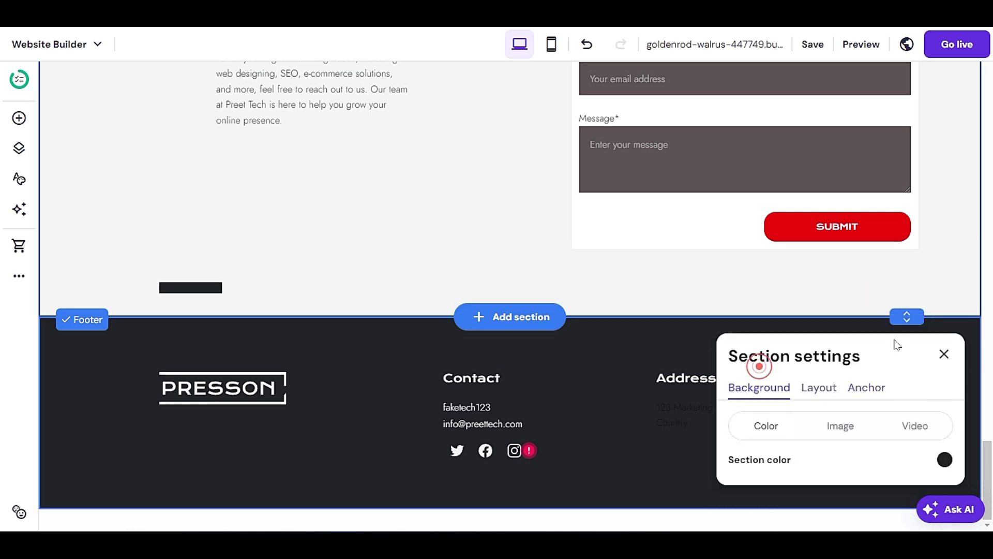
left_click(945, 353)
left_click(823, 430)
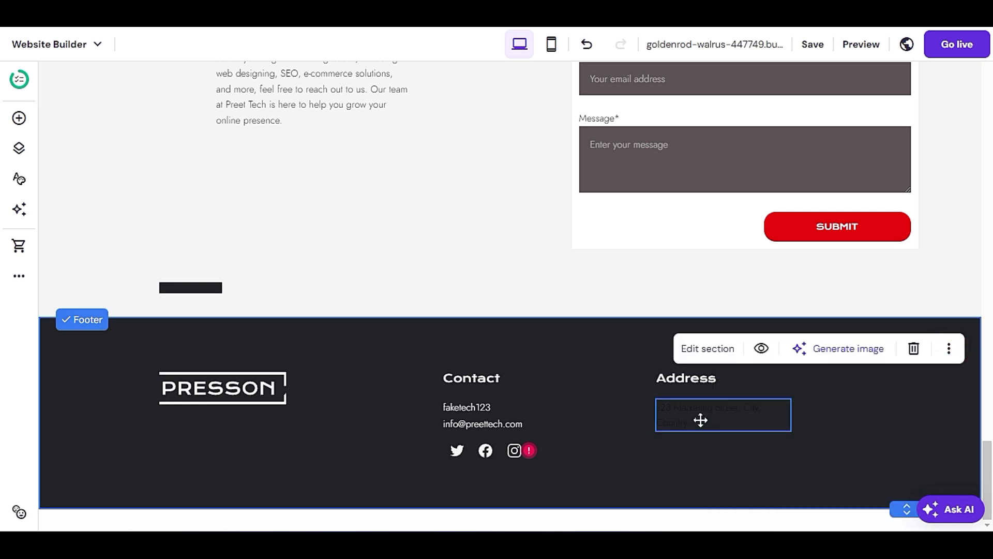
left_click(227, 401)
left_click(309, 426)
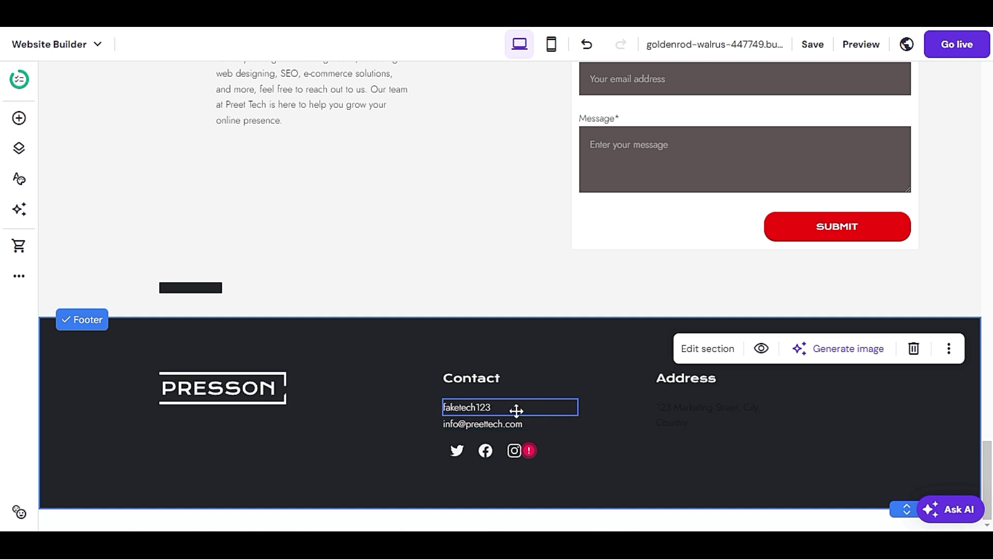
left_click(492, 382)
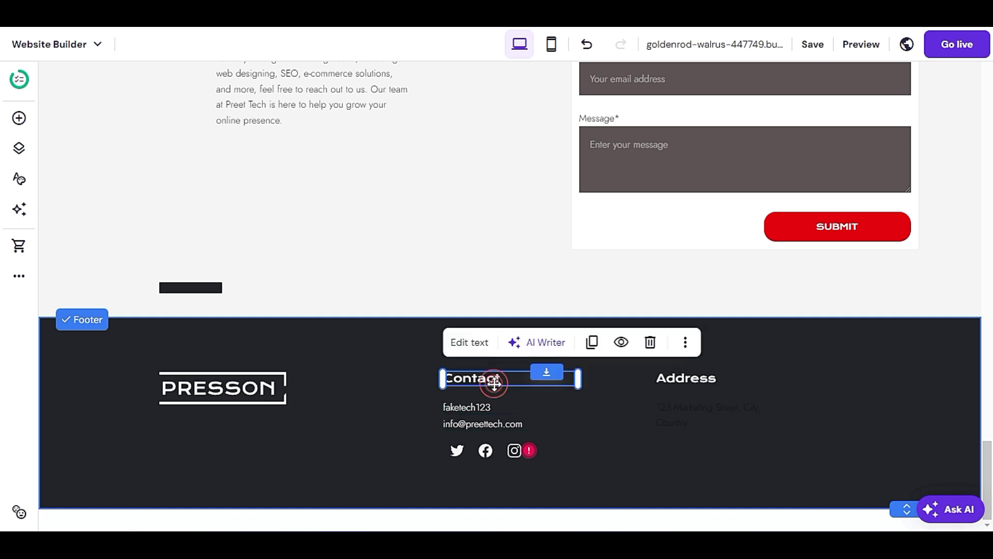
left_click(355, 442)
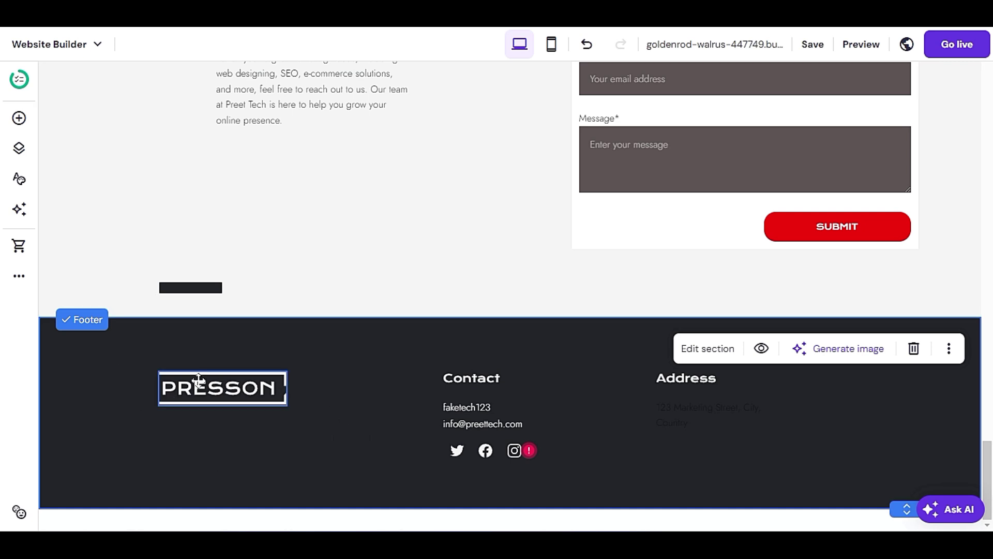
Replace the PRESSON logo in the footer with the Preet Tech Ideas logo and enlarge the image downward
left_click(244, 403)
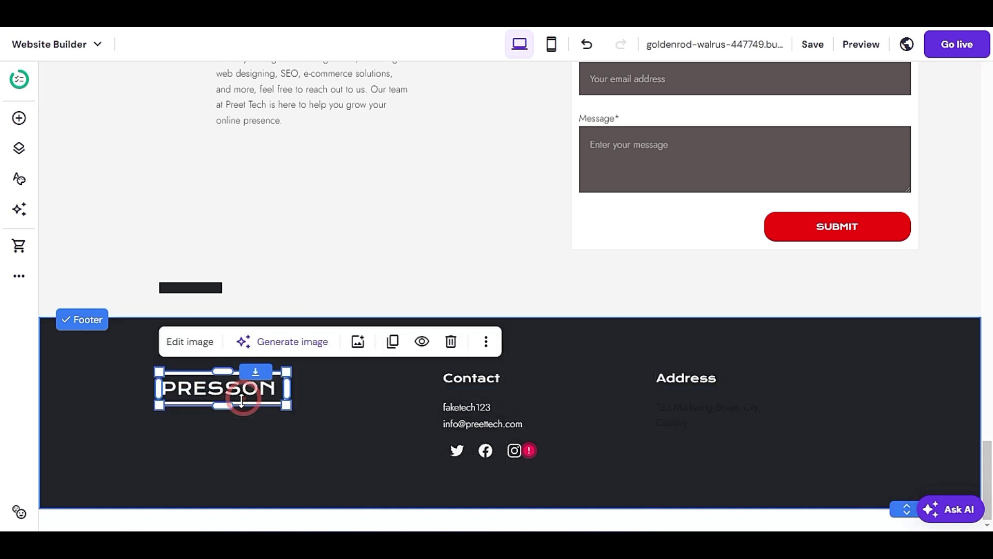
double_click(242, 392)
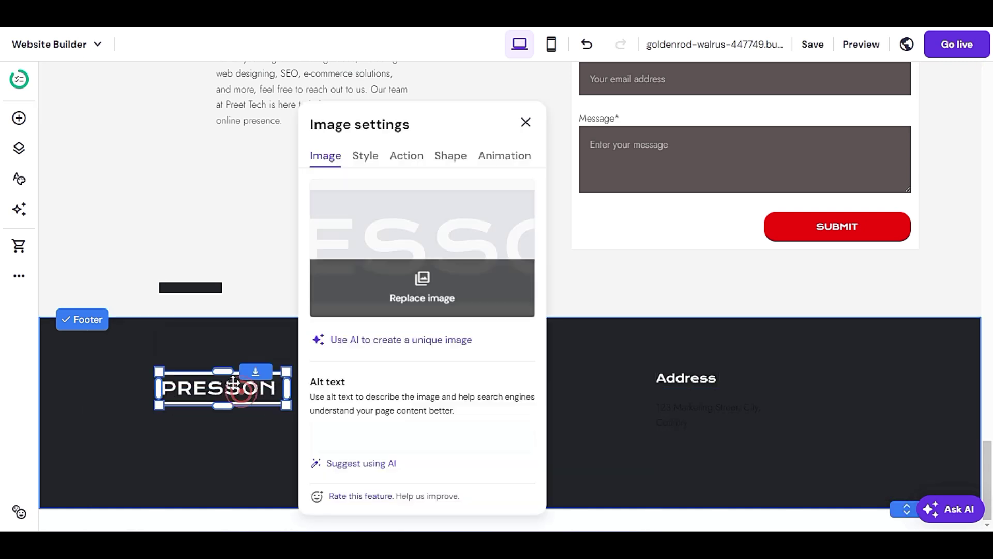
left_click(457, 299)
left_click(152, 244)
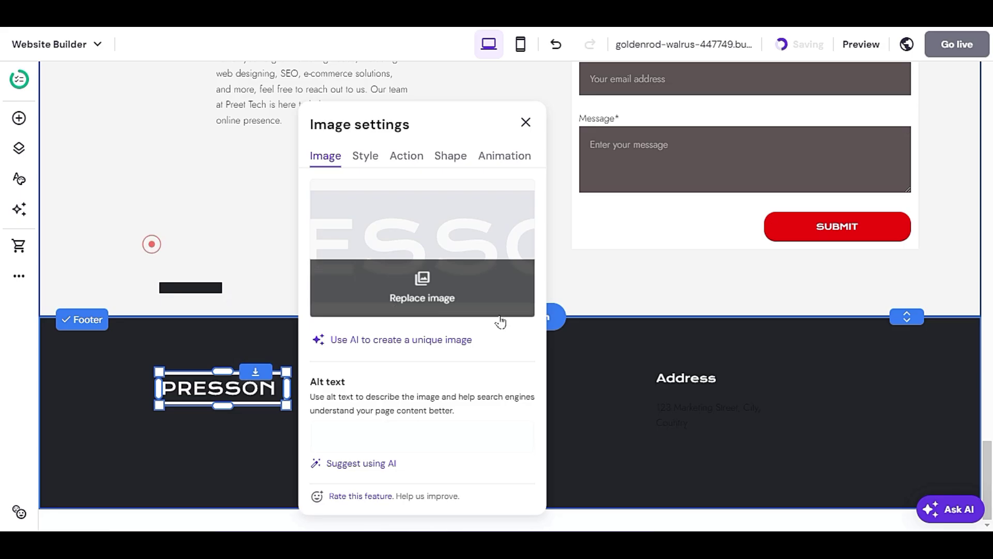
left_click(268, 448)
left_click(239, 390)
left_click_drag(223, 405, 226, 468)
left_click(339, 454)
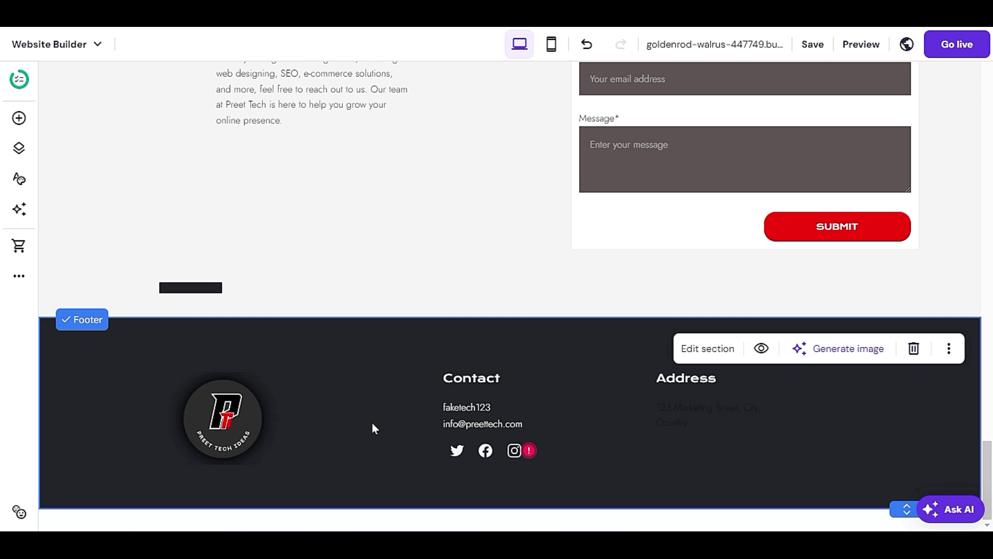
Change the footer's Contact heading text to "Links"
left_click(485, 378)
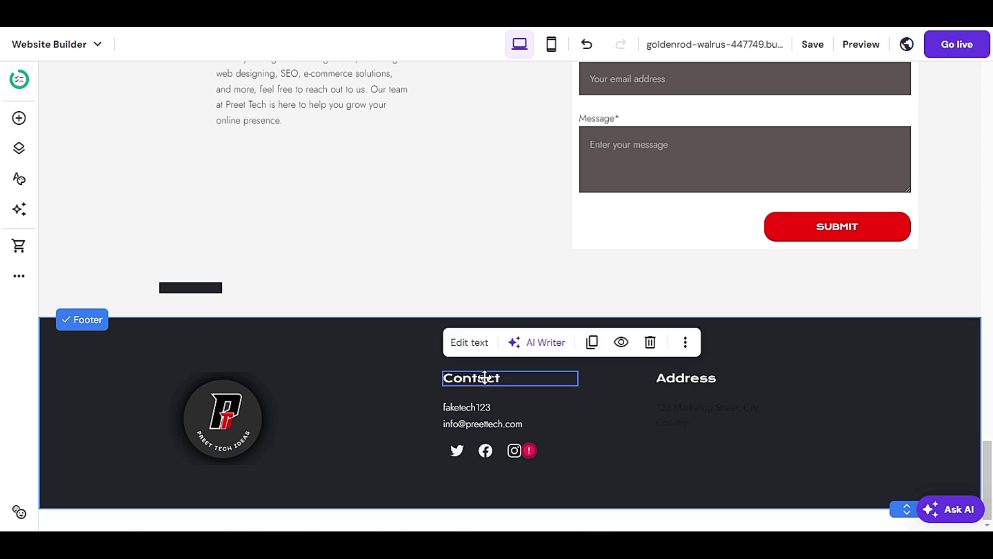
left_click(473, 343)
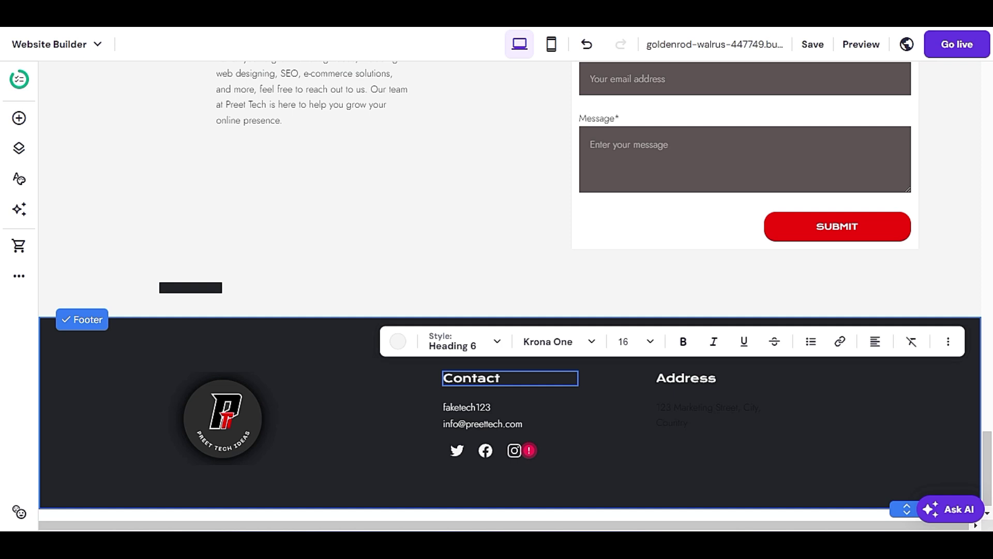
left_click_drag(510, 381, 511, 381)
type("Links")
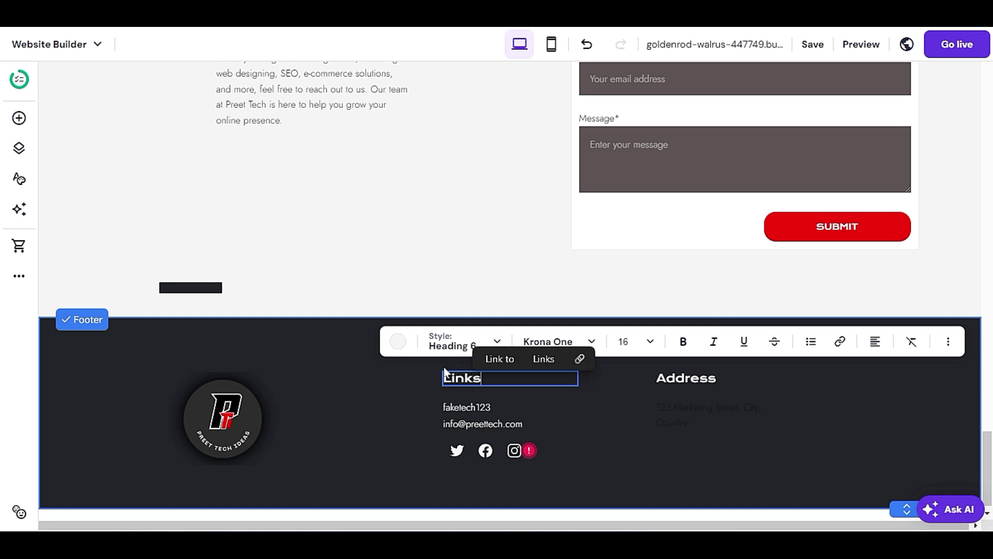
left_click(485, 404)
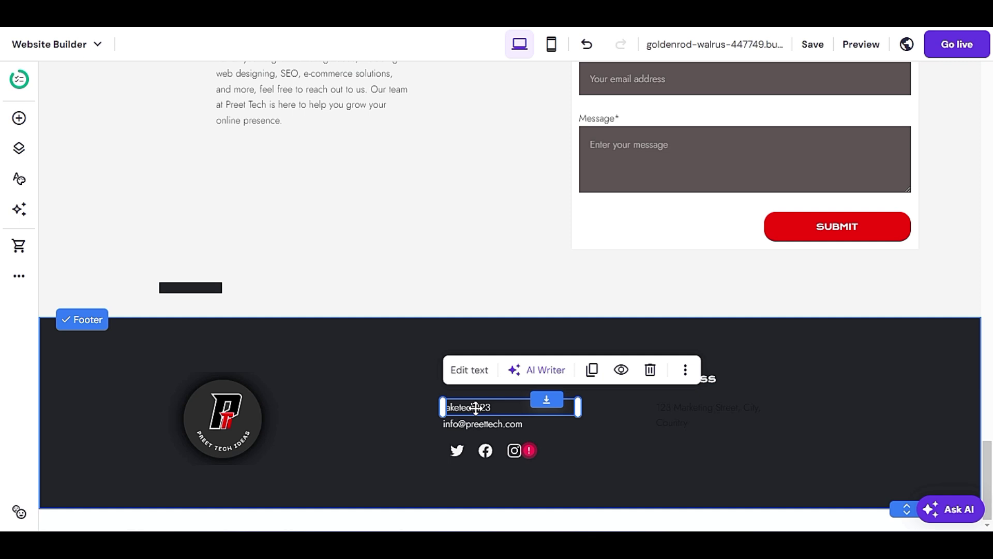
left_click(471, 370)
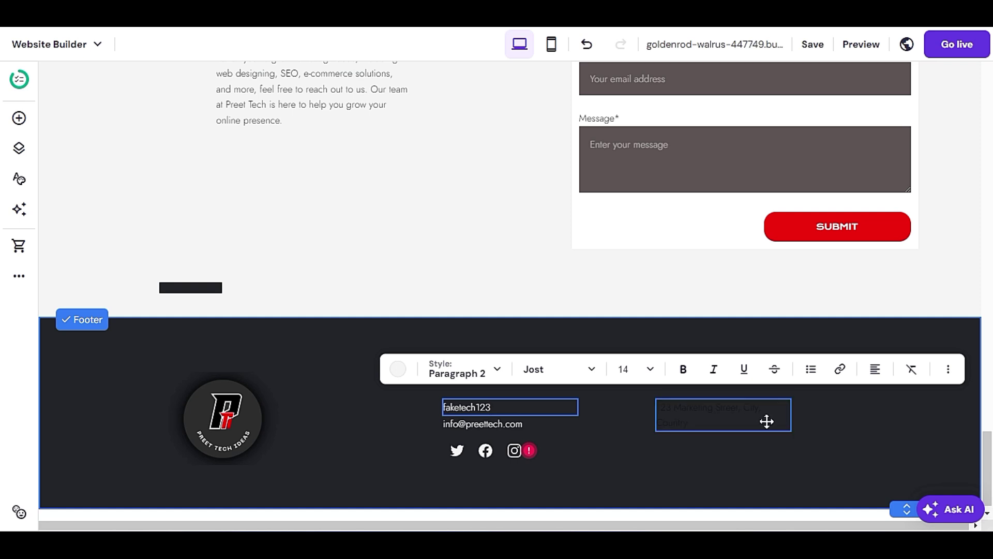
left_click(840, 370)
left_click(834, 136)
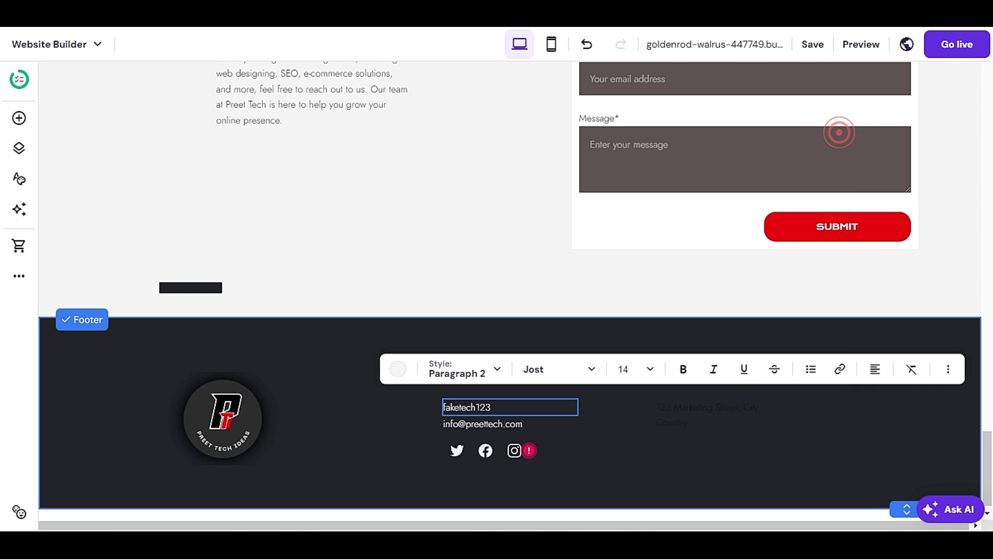
left_click(640, 419)
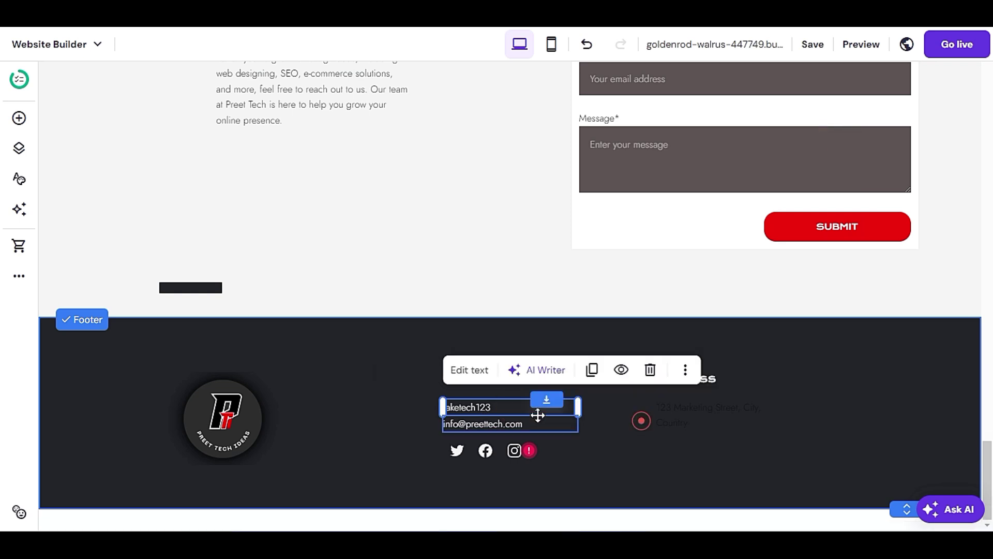
left_click(359, 380)
Set the first text line under the footer's Links heading to size 18 and begin replacing its text with "Ser"
left_click(470, 411)
double_click(465, 407)
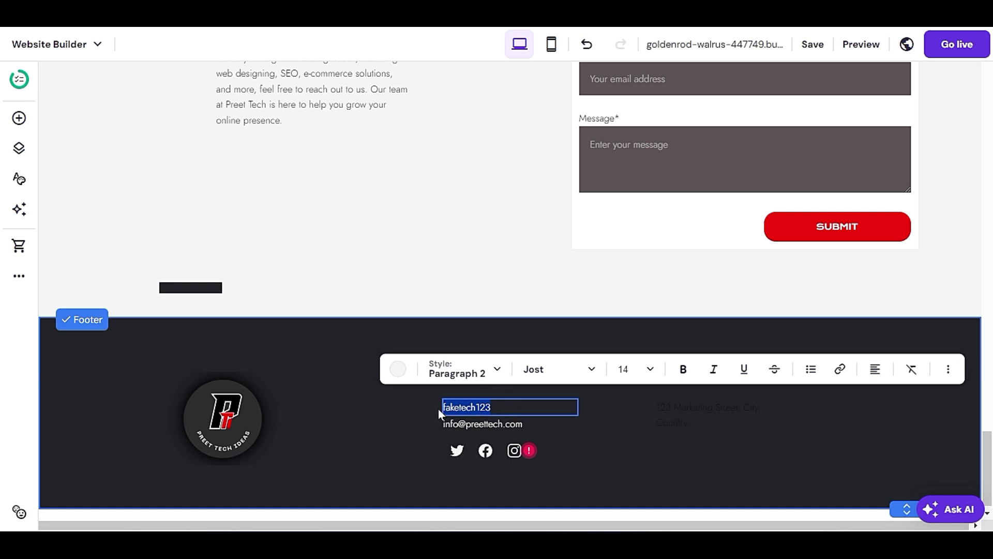
left_click(649, 383)
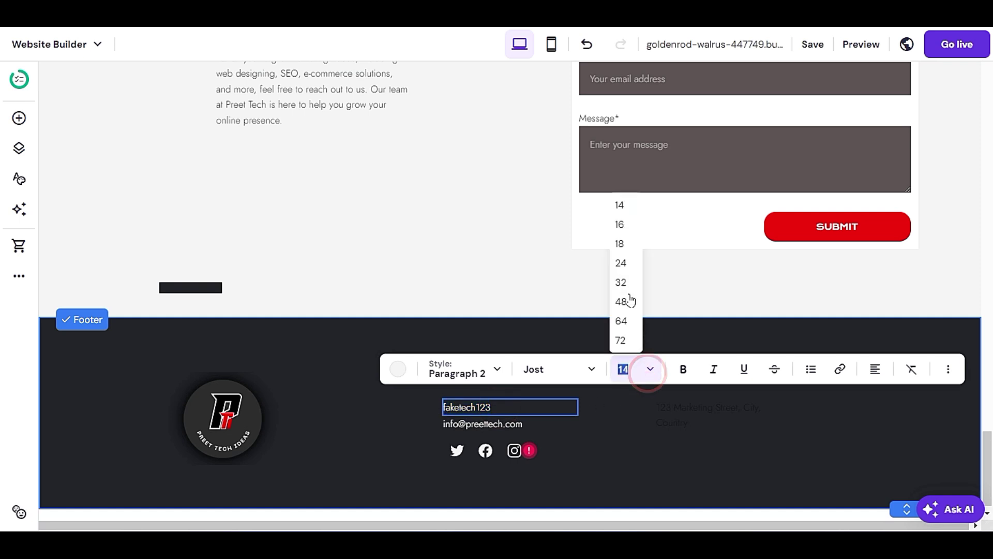
left_click(624, 241)
double_click(508, 408)
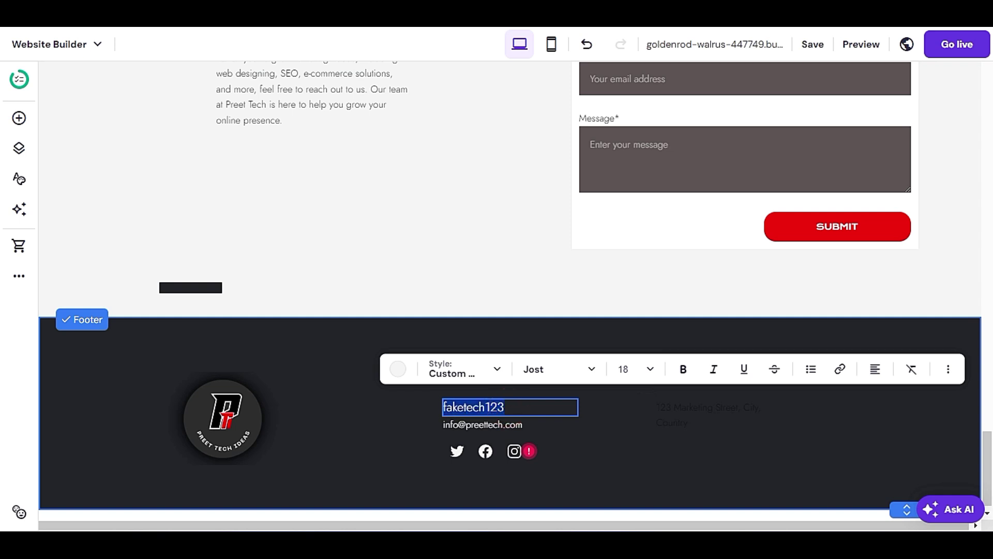
type("Ser")
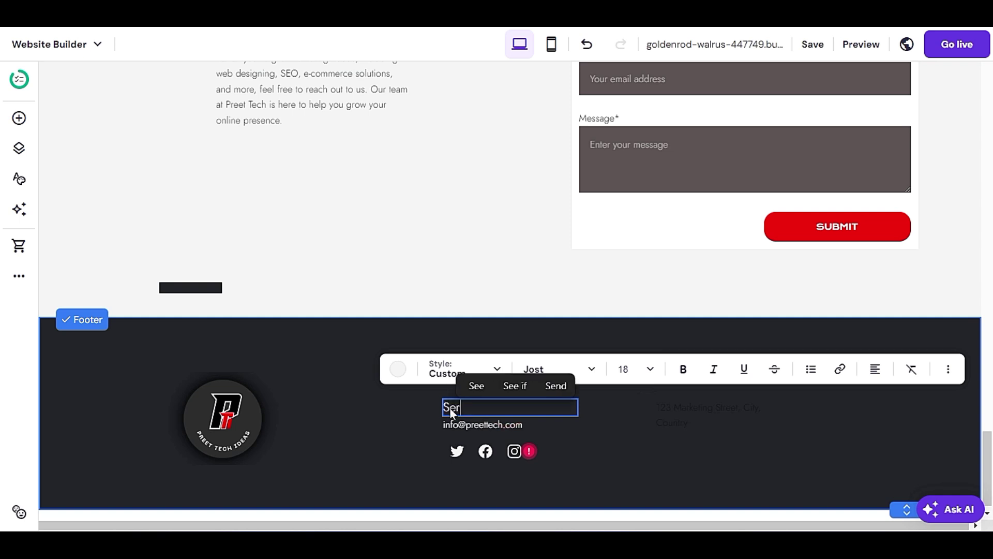
Complete the first text line under the footer's Links heading so it reads "Services"
type("vices")
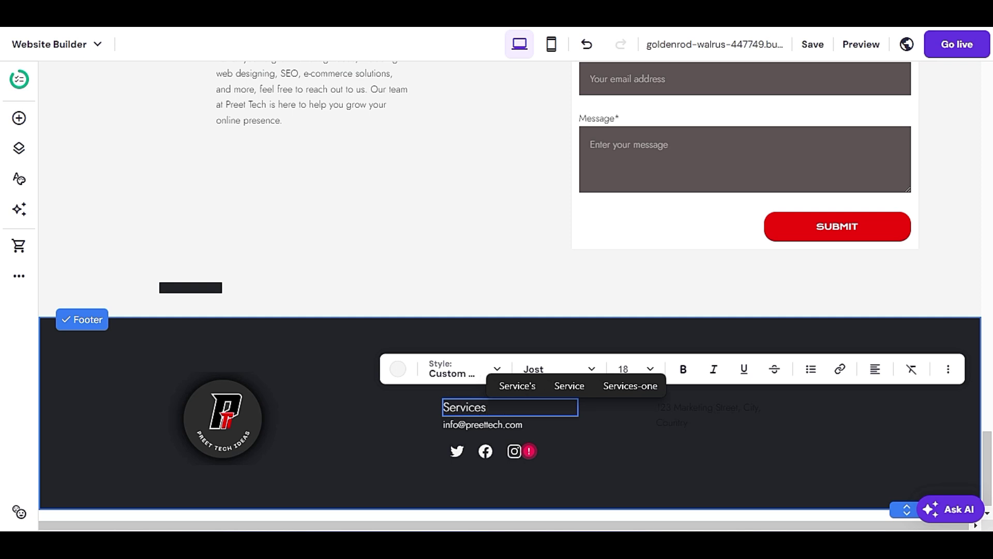
left_click(602, 448)
left_click(603, 447)
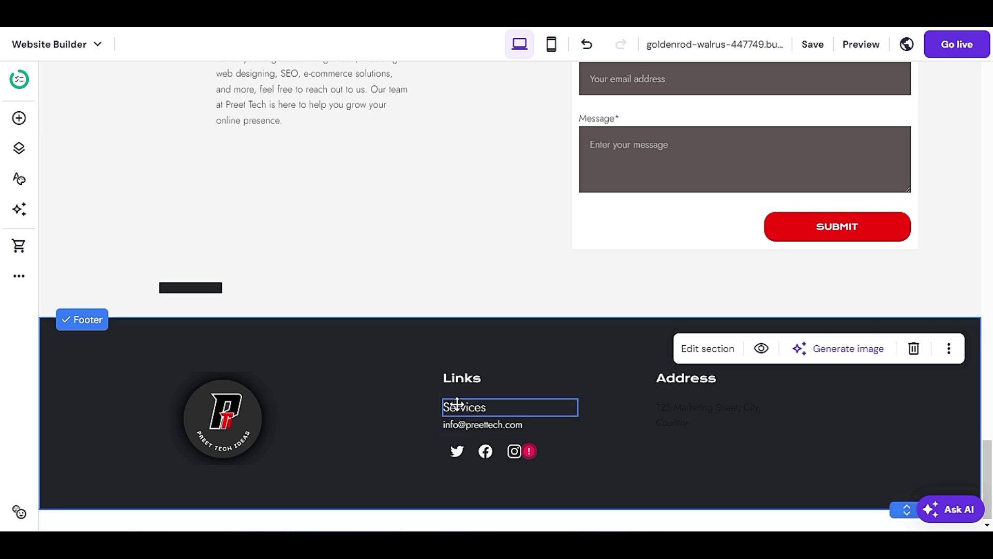
Link the footer's Services text to the Services page
left_click(477, 409)
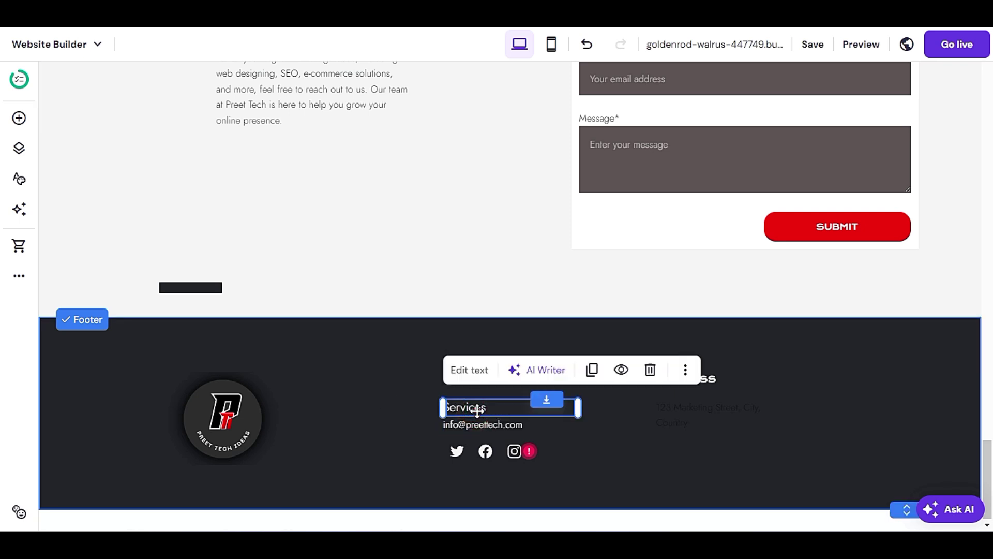
left_click(472, 373)
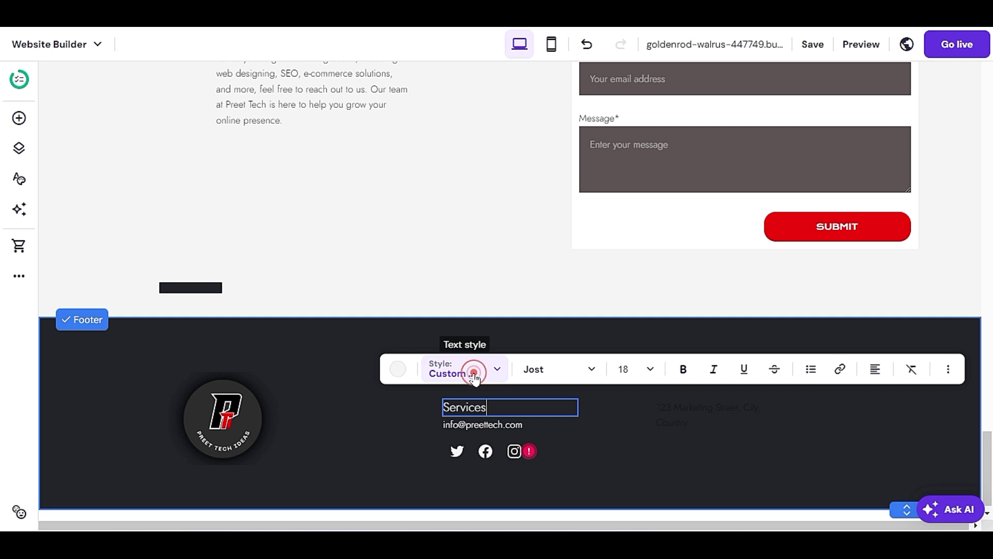
left_click(841, 370)
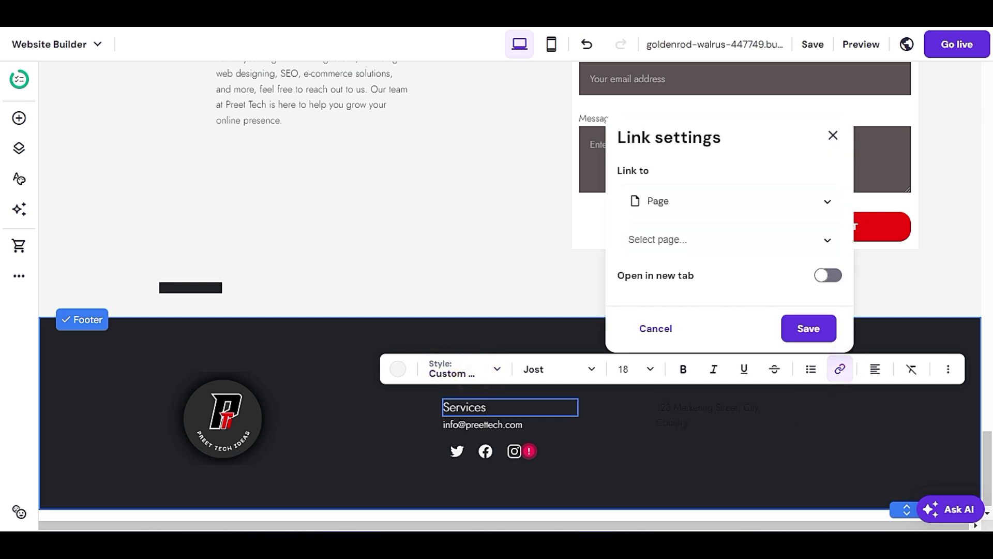
left_click(696, 239)
scroll(707, 409, "down", 3)
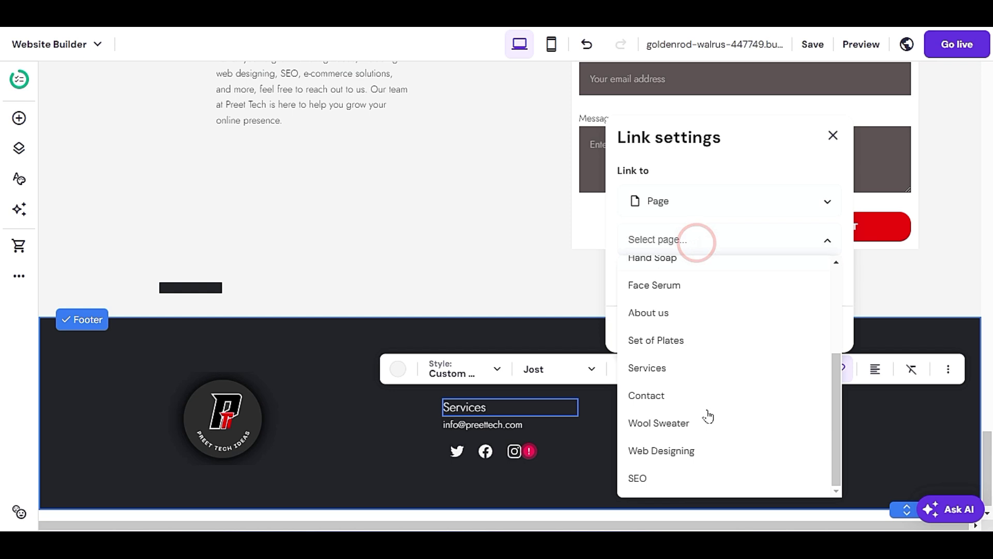
scroll(678, 467, "down", 1)
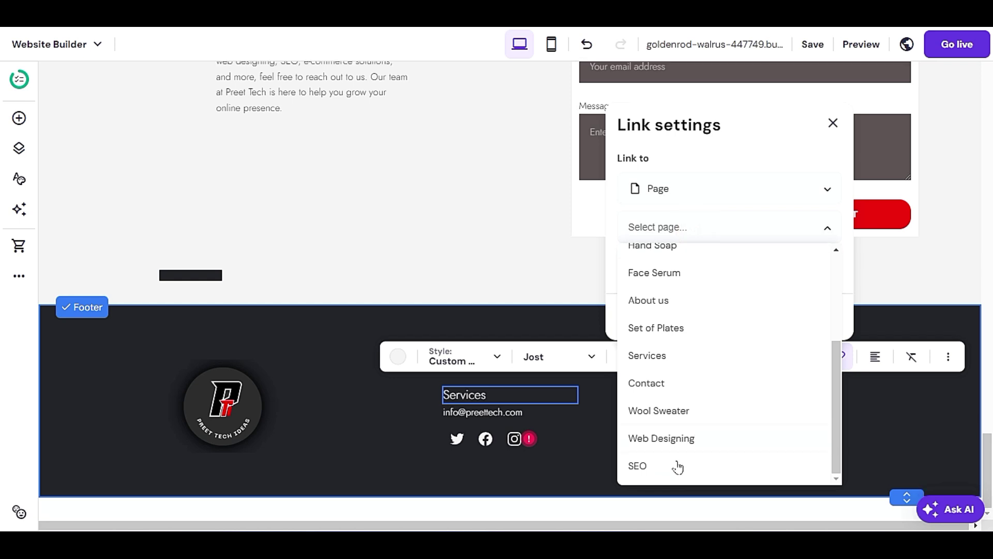
left_click(674, 357)
left_click(628, 442)
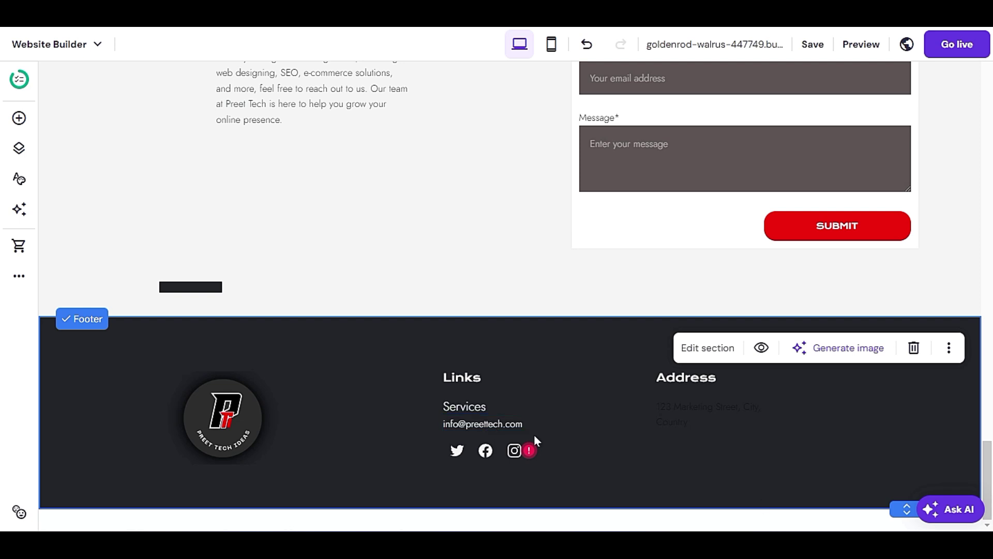
Replace the e-mail line below Services in the footer with "SEO" and set its font size to 18
left_click(517, 425)
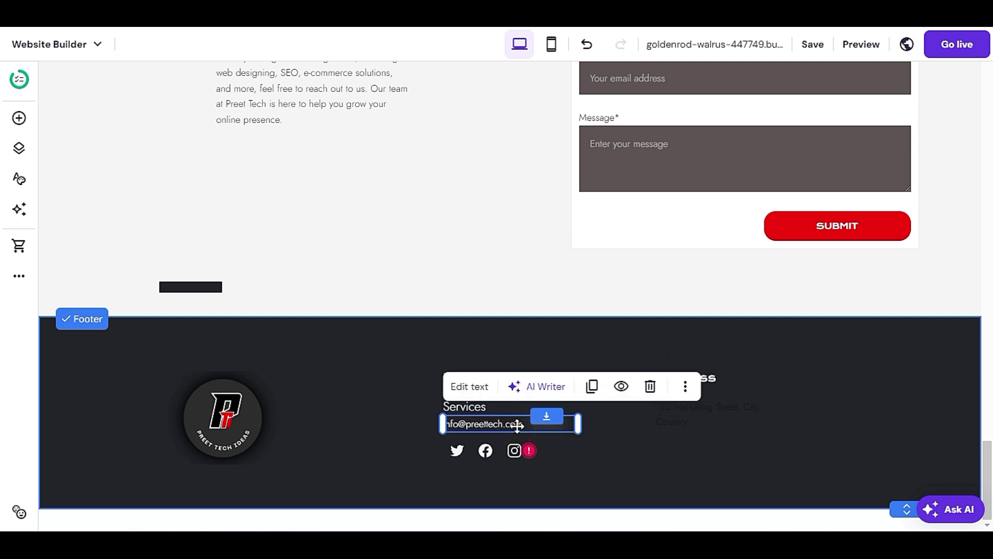
left_click(469, 387)
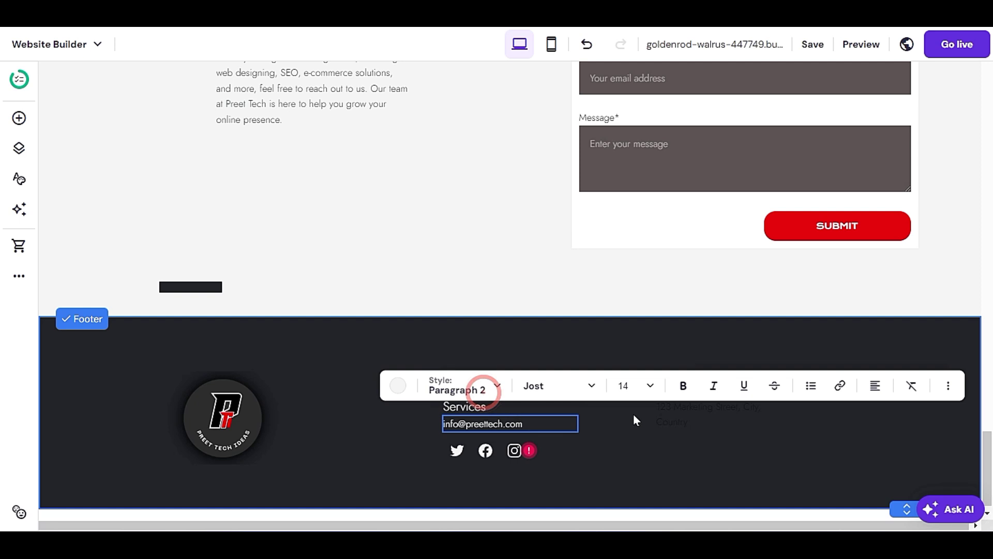
double_click(486, 425)
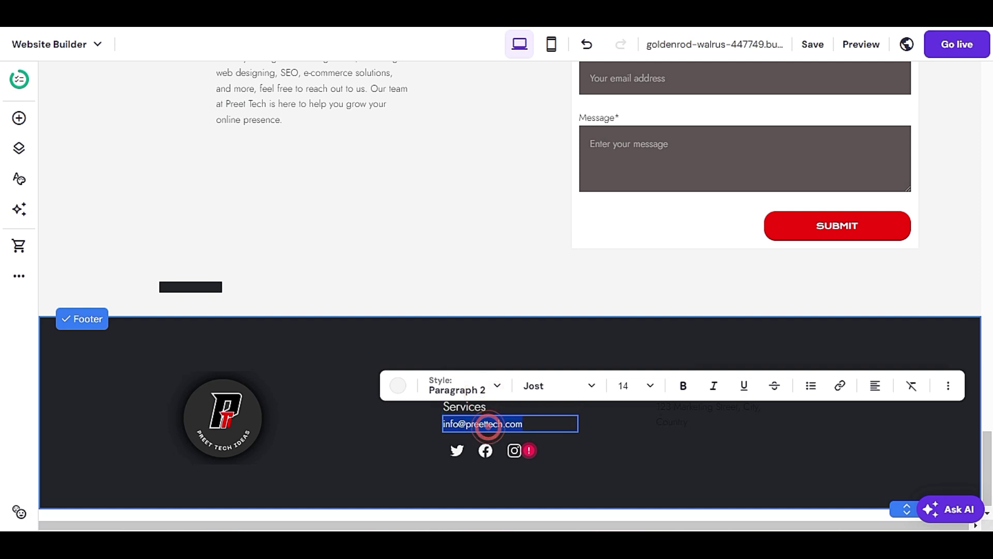
type("SEO")
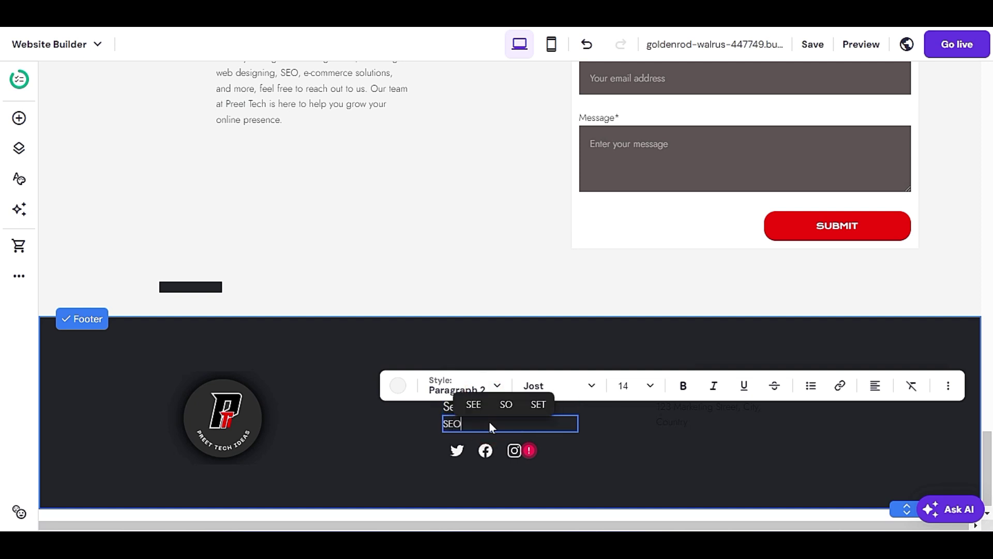
left_click(626, 386)
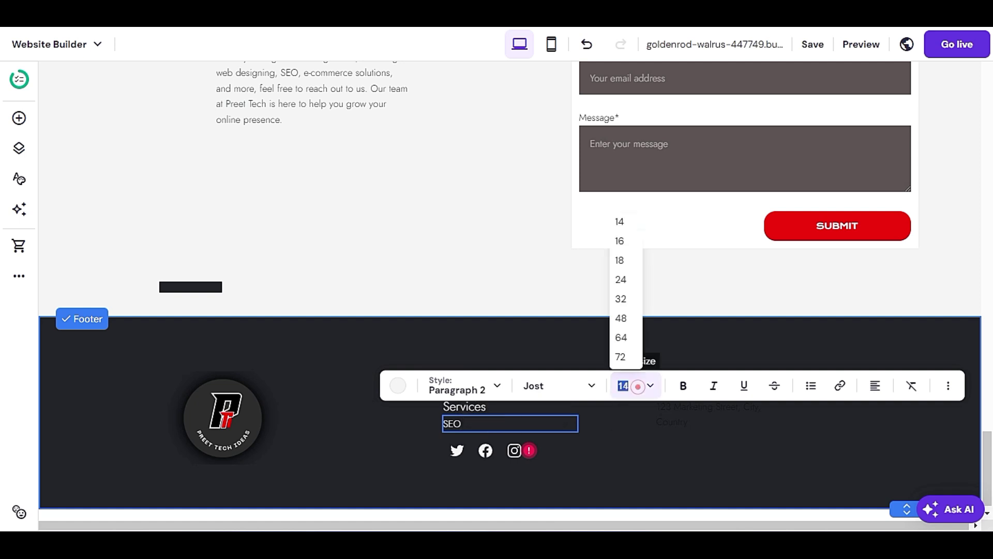
left_click(620, 260)
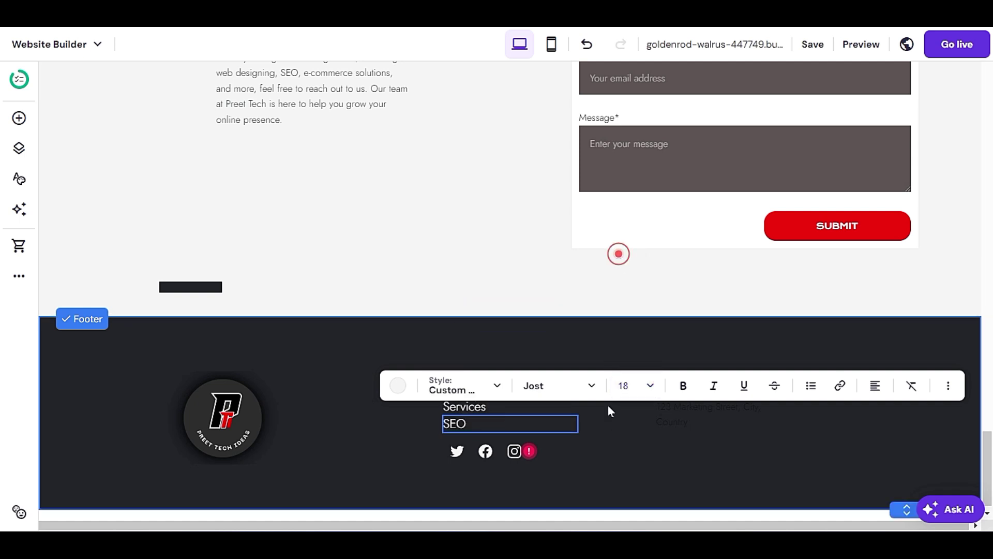
Link the footer's SEO text to the SEO page
left_click(840, 390)
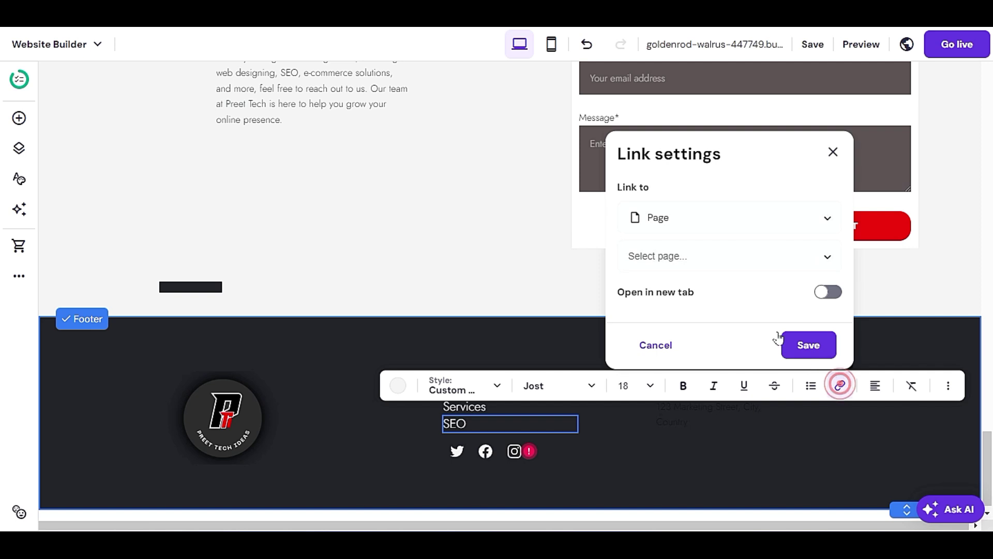
left_click(665, 256)
scroll(715, 440, "down", 2)
scroll(667, 465, "down", 2)
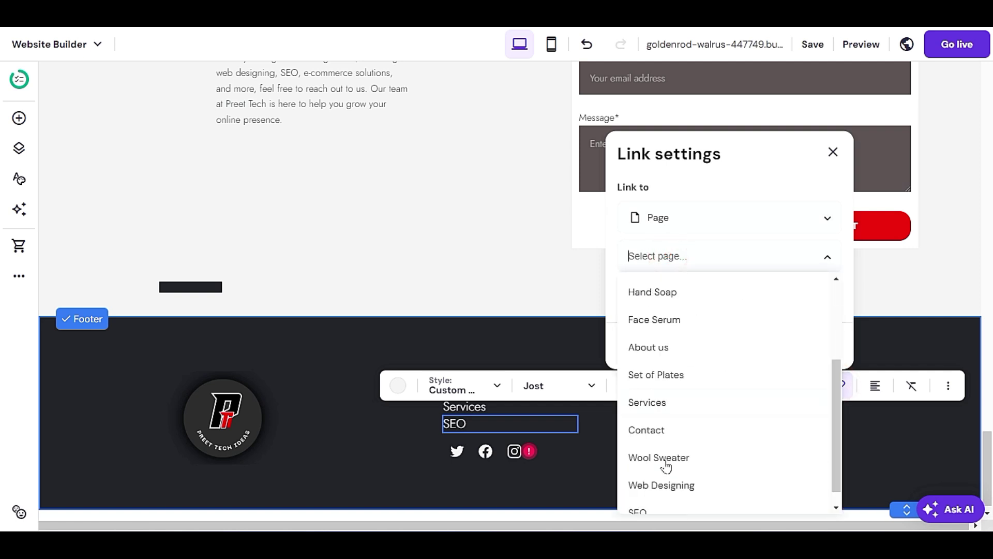
left_click(642, 495)
left_click(632, 457)
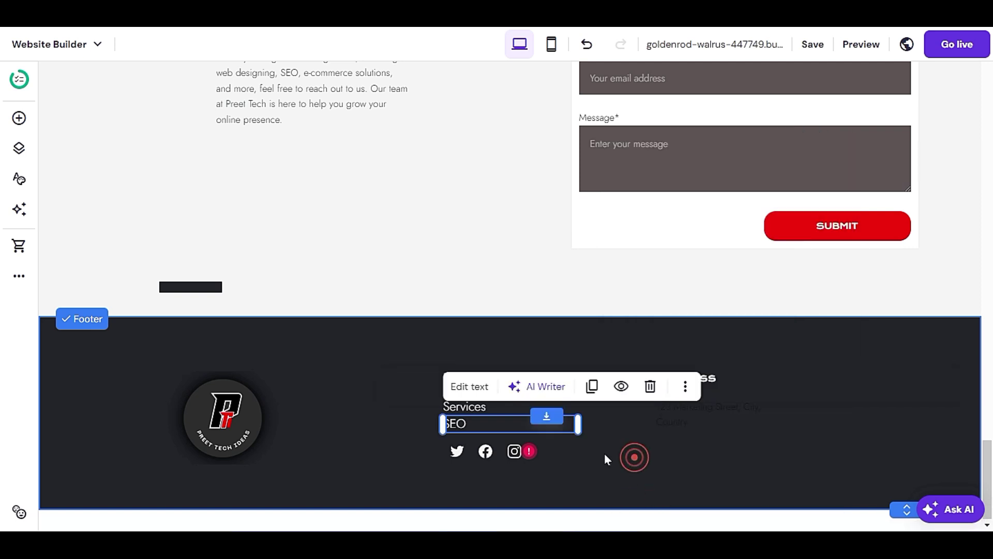
left_click(618, 452)
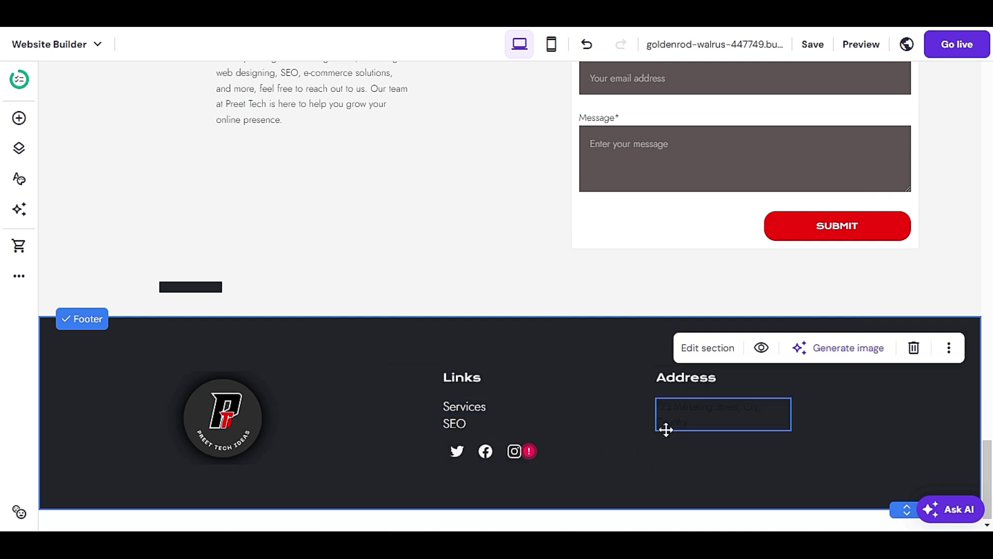
Move the logo image slightly upward within the footer
left_click(242, 440)
left_click_drag(243, 440, 243, 432)
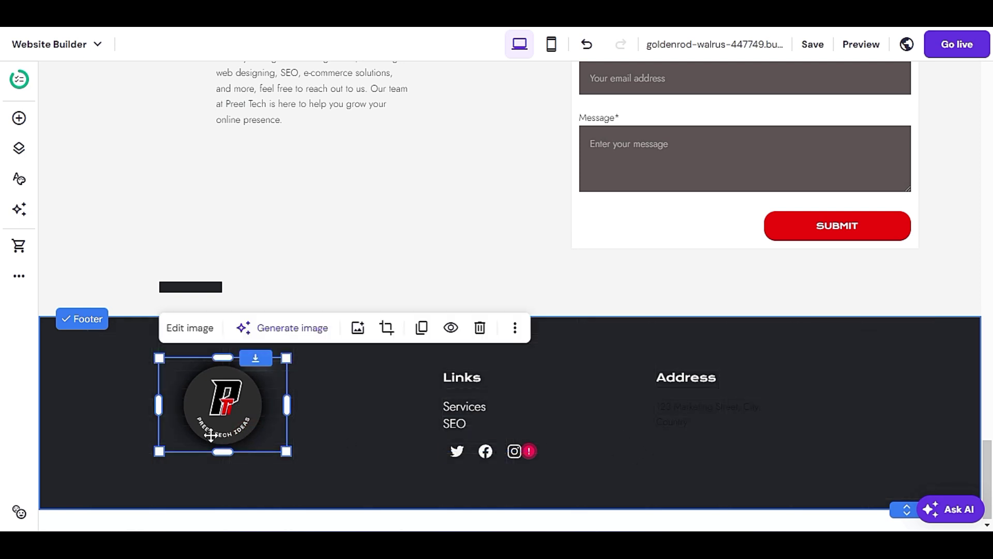
Change the text colour of the footer's address placeholder from black to white
left_click(692, 426)
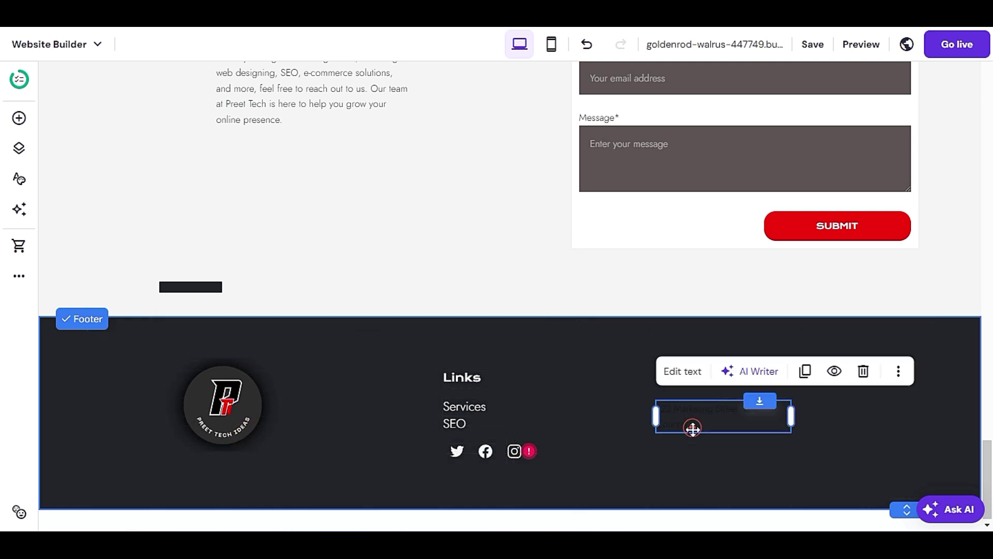
left_click(692, 380)
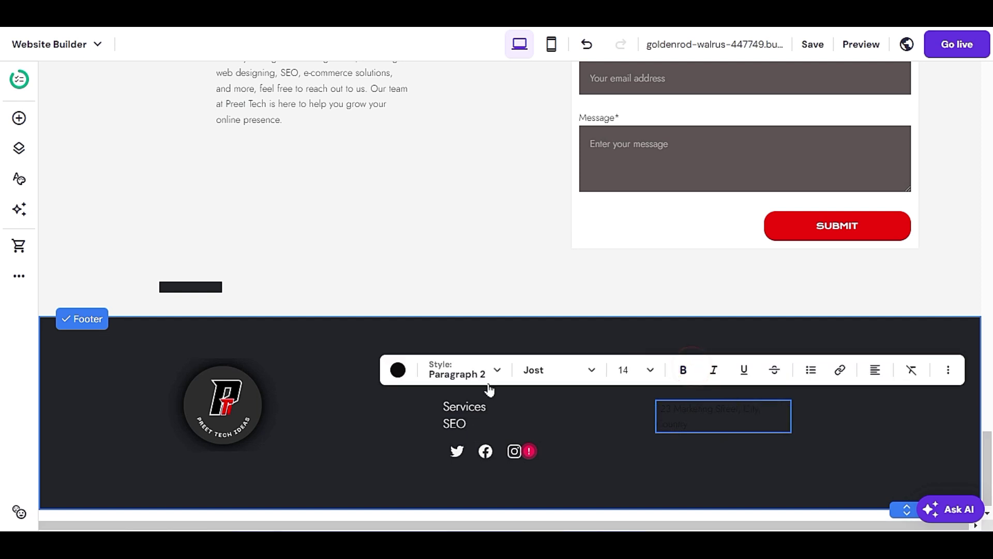
left_click(398, 369)
left_click(394, 170)
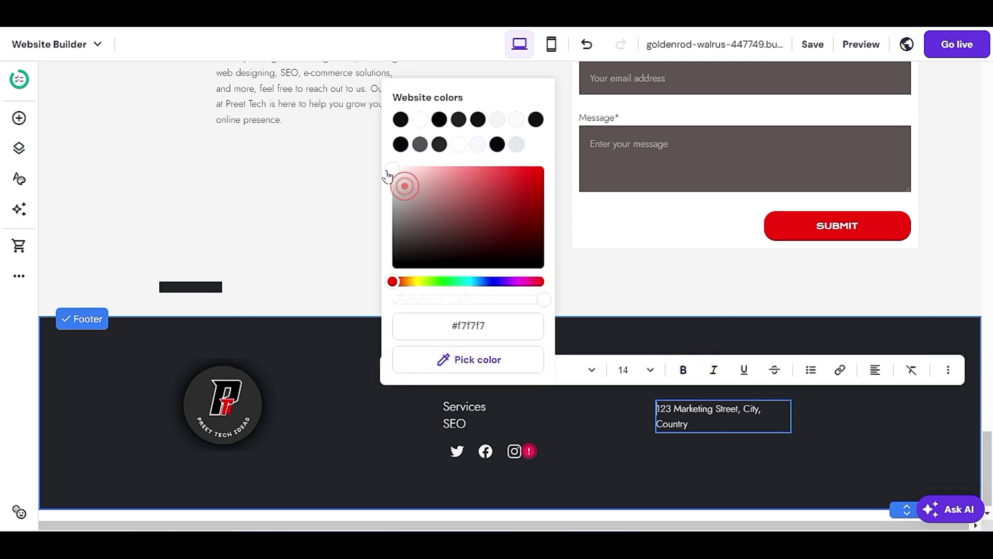
left_click(591, 480)
left_click(592, 480)
left_click(558, 386)
left_click(689, 411)
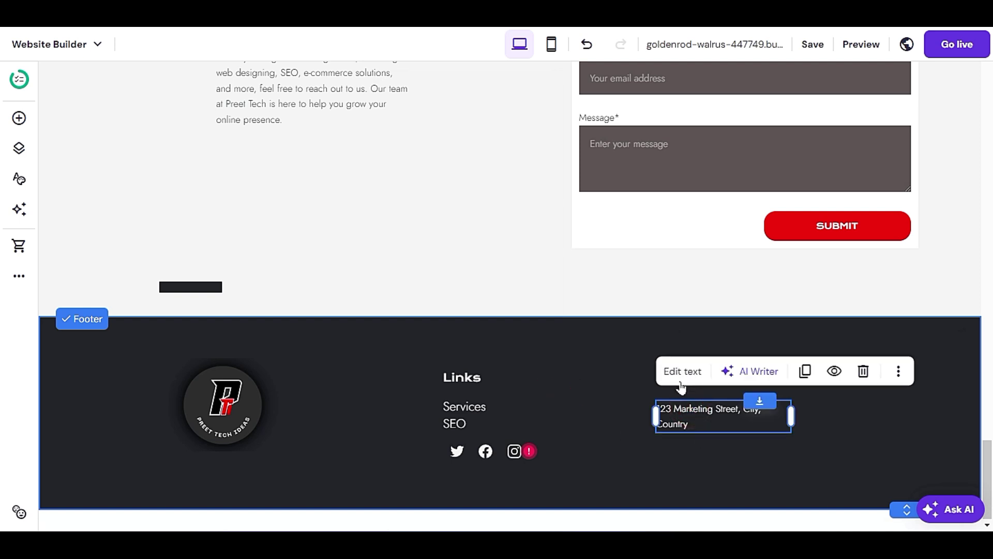
left_click(693, 460)
left_click(655, 443)
left_click(573, 361)
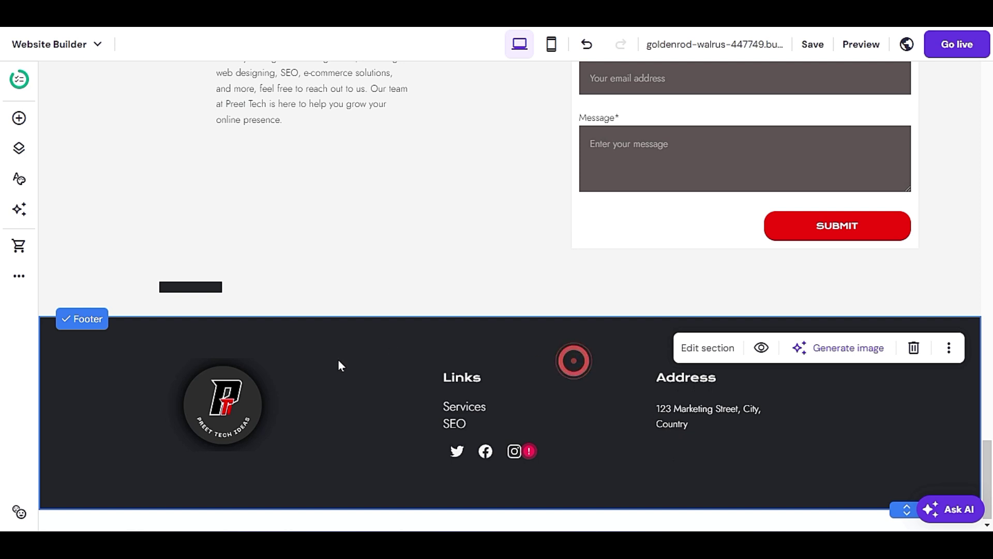
Add a button element to the footer and place it beside the address text
left_click(86, 321)
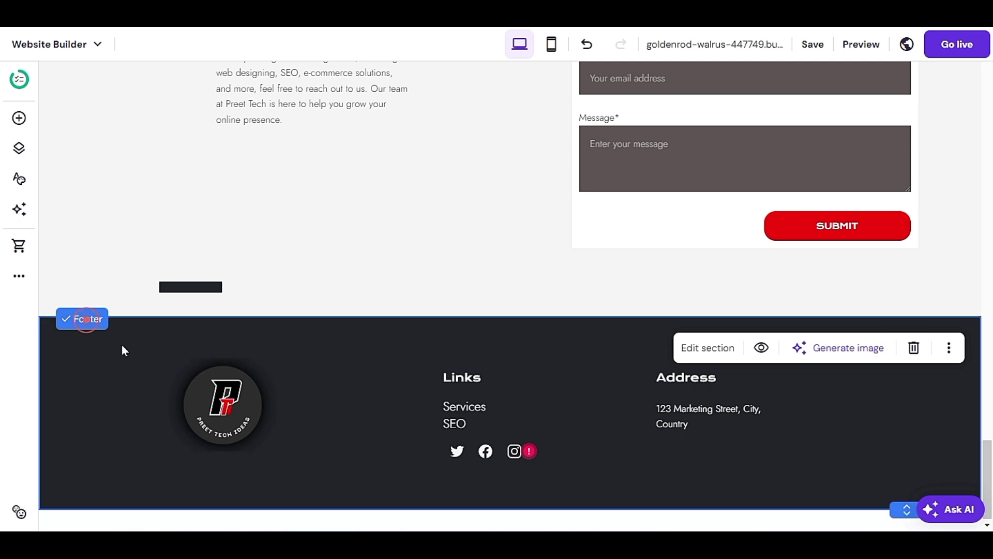
left_click(569, 365)
left_click(19, 119)
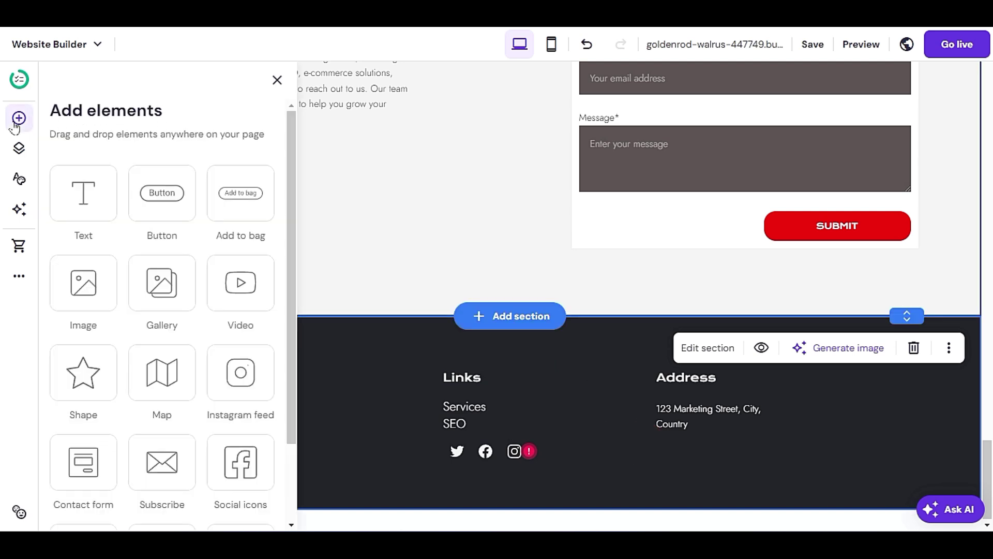
left_click(153, 203)
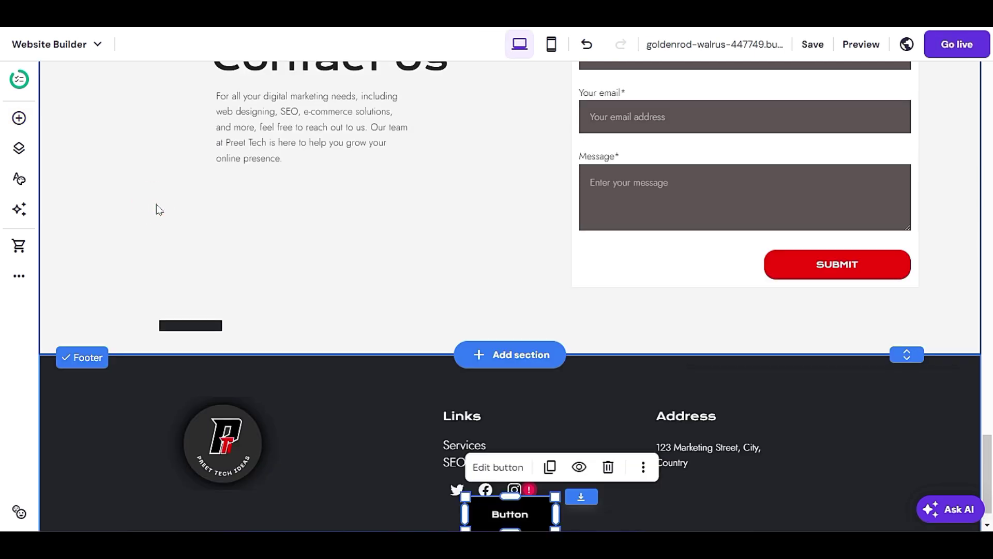
left_click_drag(506, 481, 843, 410)
left_click(786, 478)
left_click(845, 424)
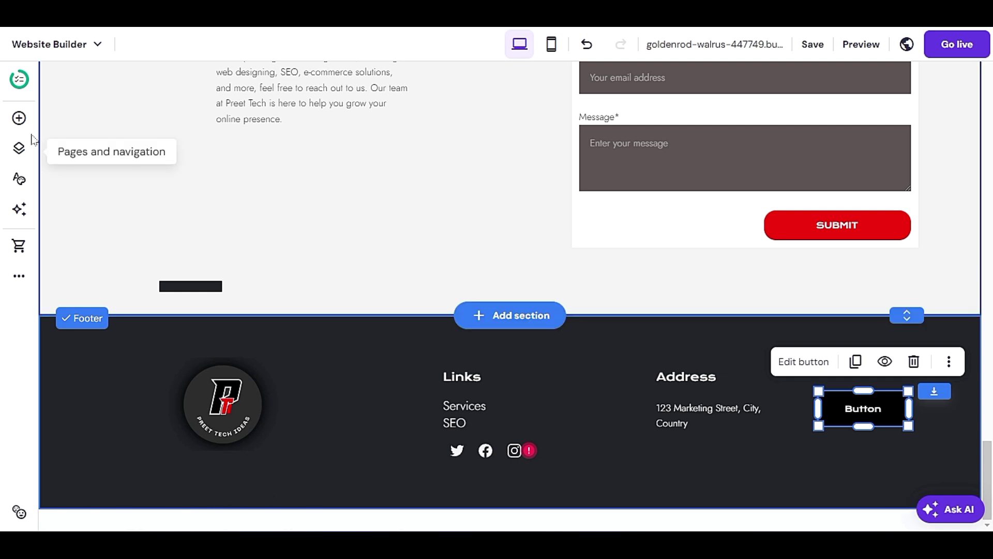
Add a text element and place it in the footer's upper area between the logo and the Links column
left_click(19, 120)
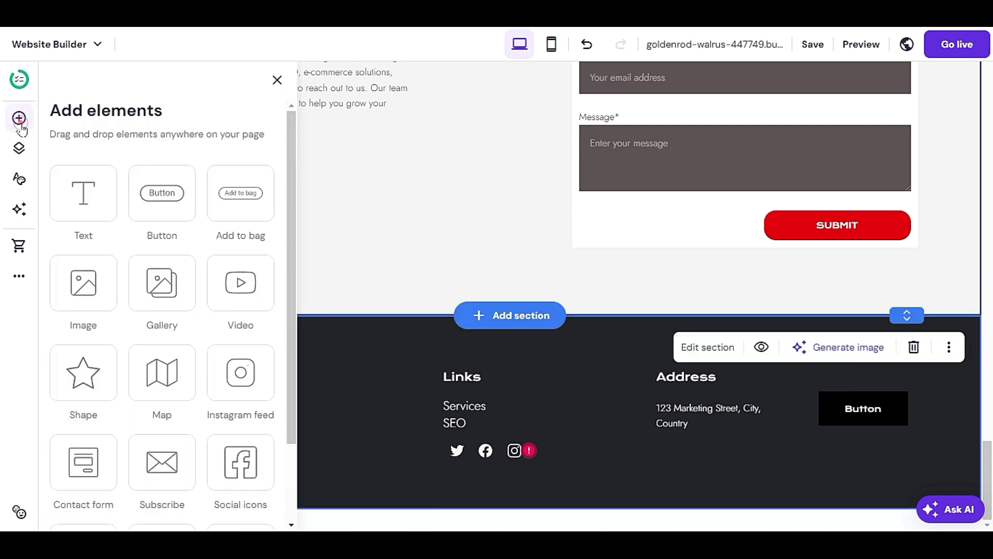
left_click(69, 184)
left_click_drag(466, 502, 361, 381)
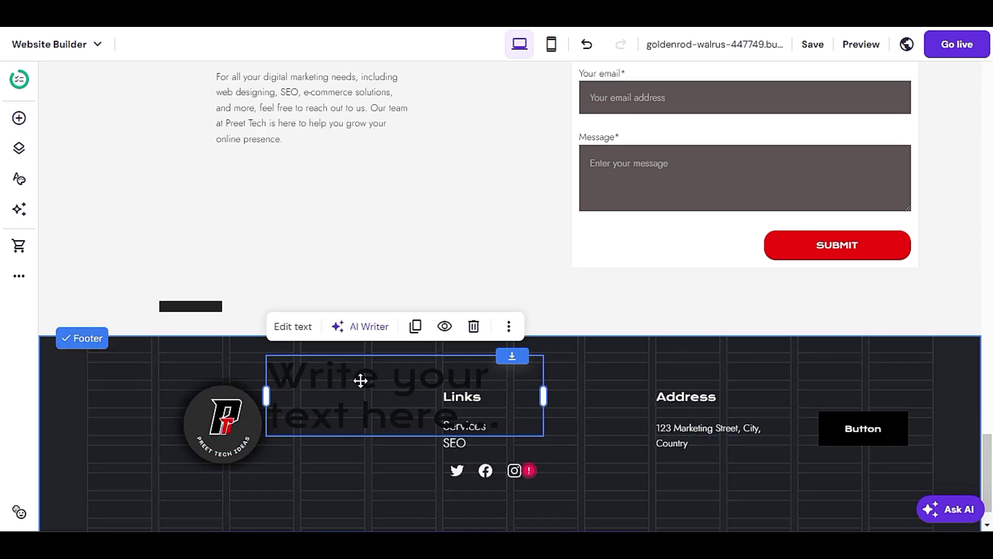
Set the new footer text element's font size to 18 and its colour to white
left_click(289, 327)
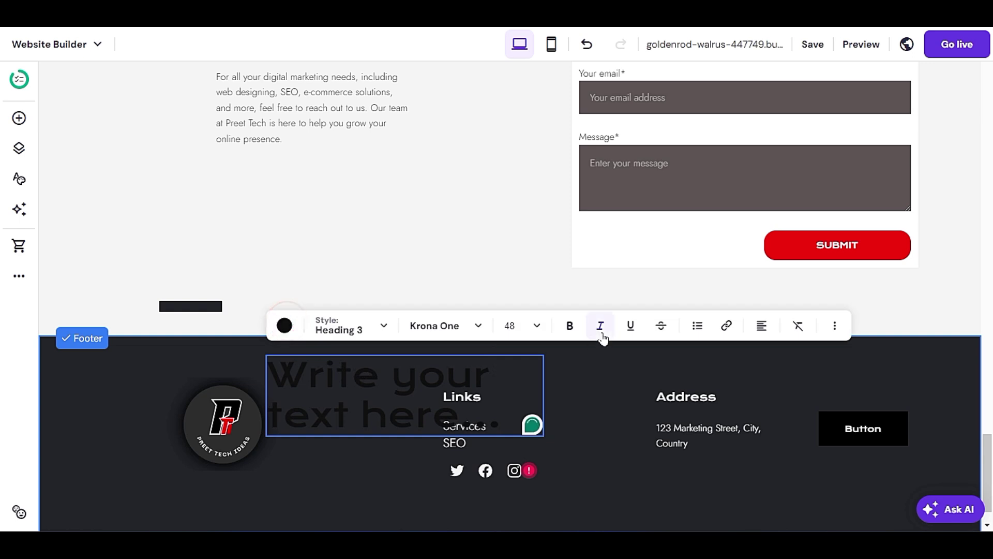
left_click(517, 326)
left_click(514, 391)
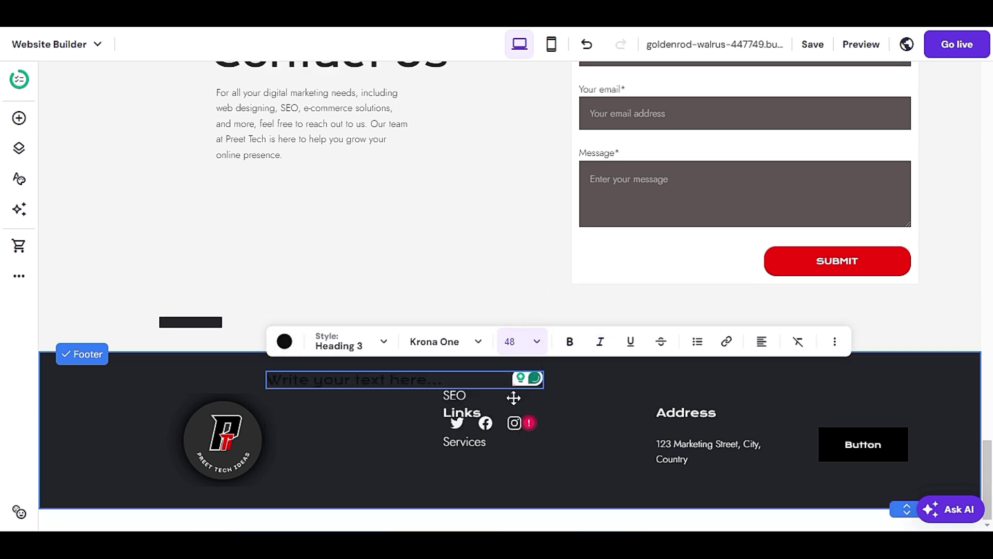
left_click(285, 341)
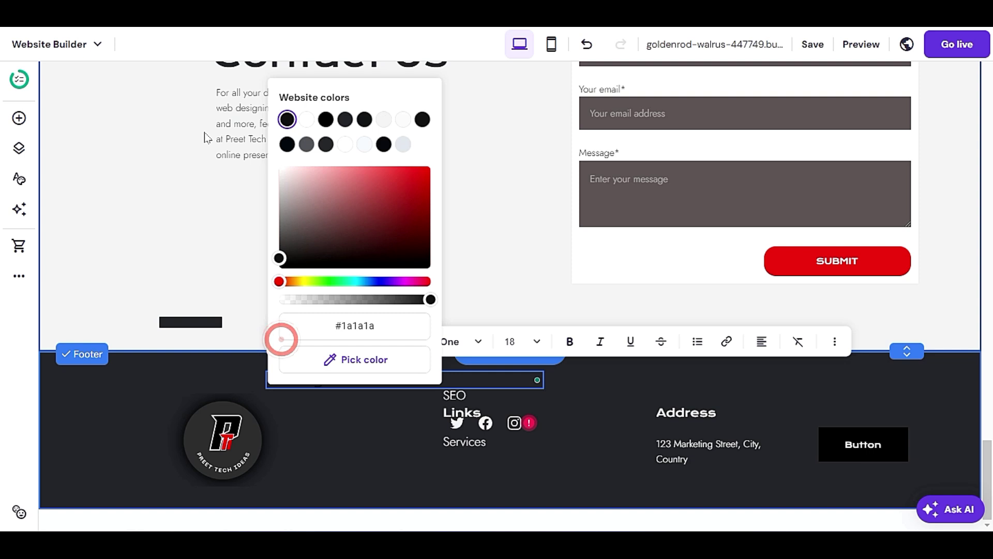
left_click(340, 445)
Move the new text element beneath the footer logo and extend the footer's bottom edge downward
left_click_drag(350, 382, 172, 501)
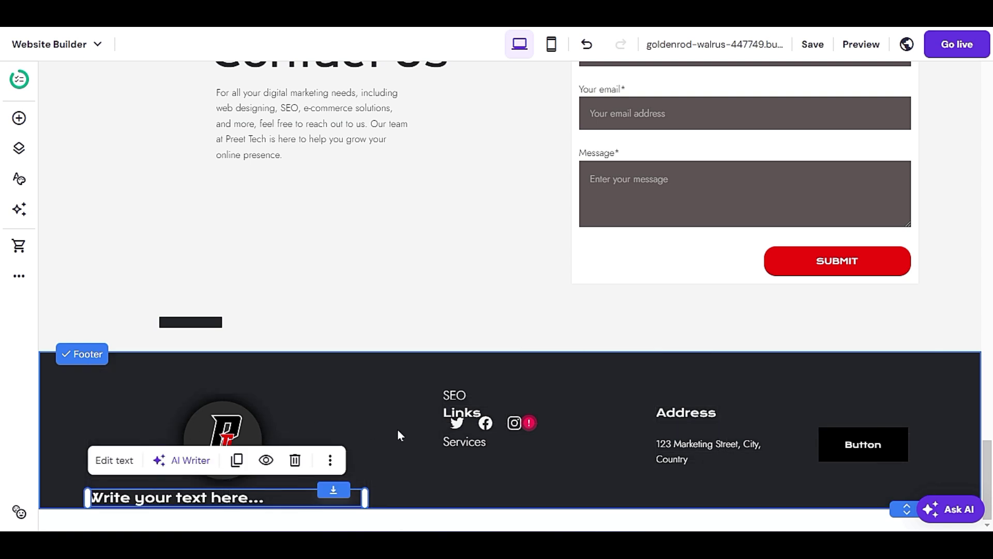
left_click_drag(903, 509, 900, 530)
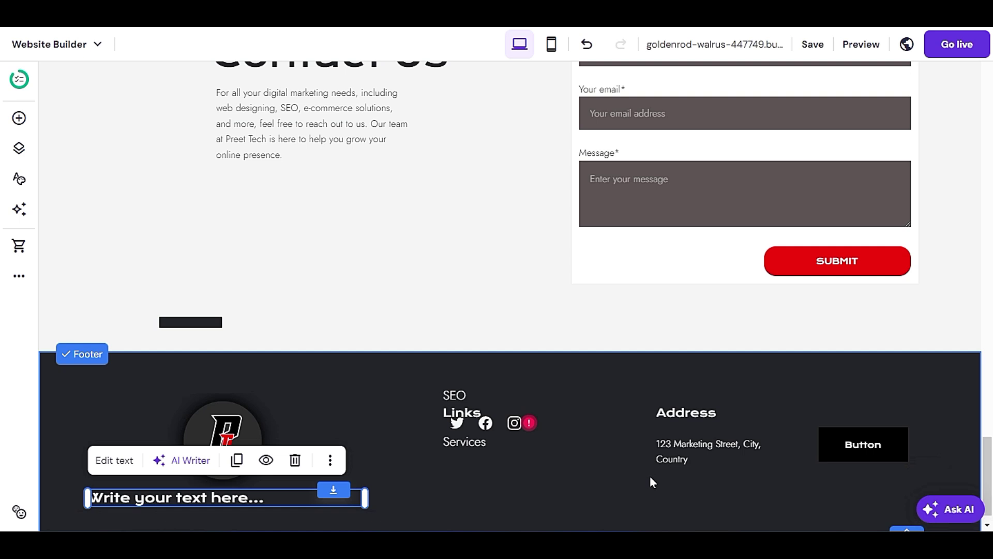
Move the placeholder text element from beneath the logo to the footer's bottom centre, keeping its wording
scroll(650, 481, "down", 1)
left_click_drag(277, 476, 576, 492)
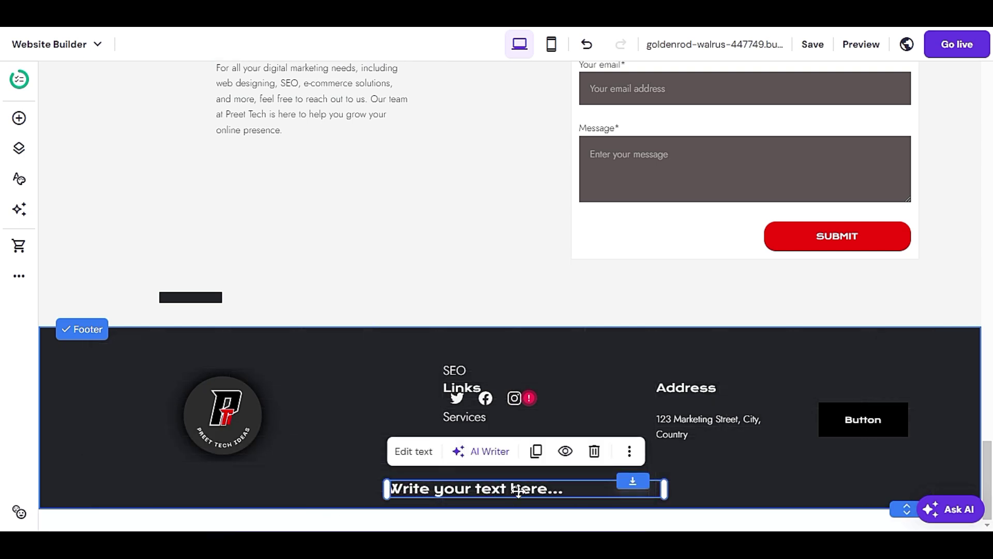
left_click(414, 451)
triple_click(486, 488)
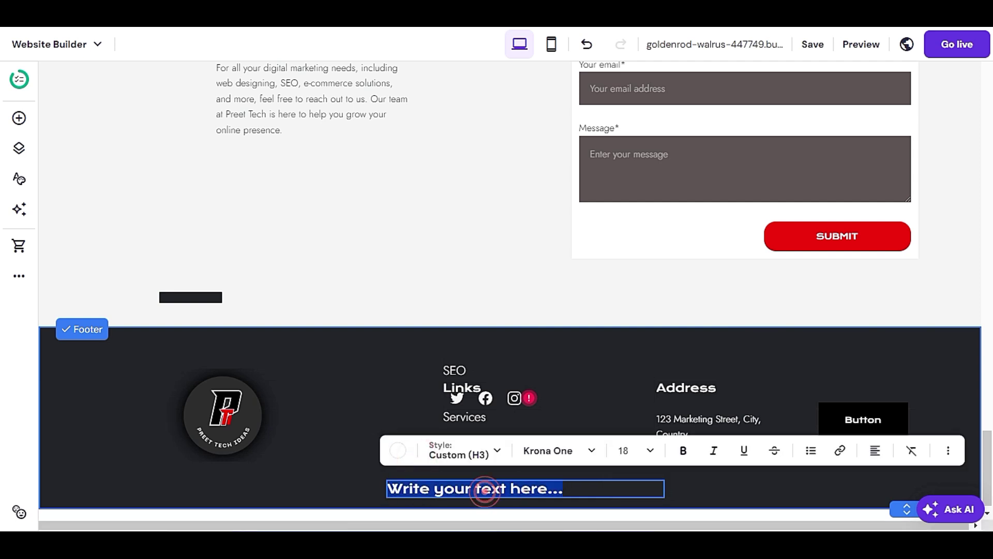
left_click(690, 487)
left_click(688, 487)
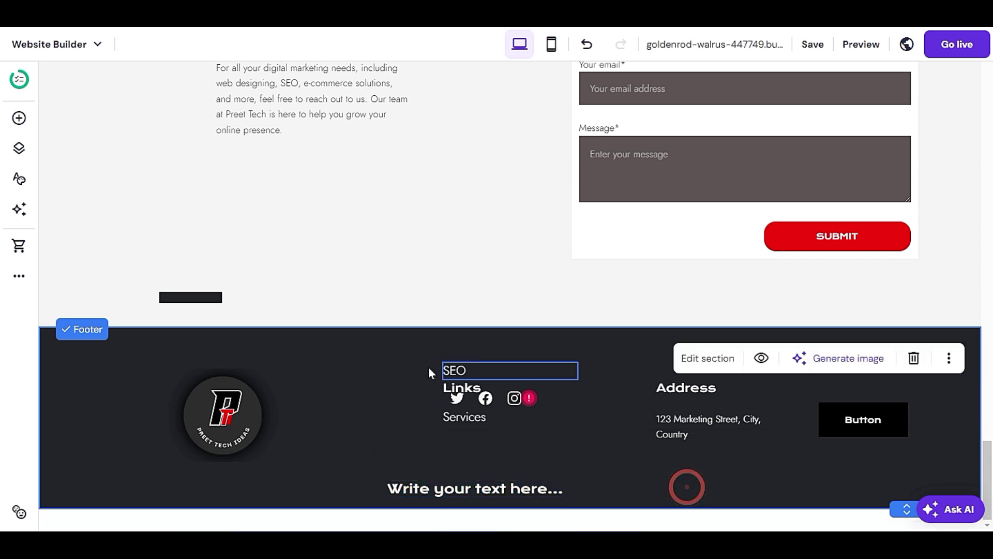
Place the social icons beneath the footer logo and shift both the logo and the icons slightly upward
left_click_drag(486, 400, 223, 487)
left_click(370, 412)
left_click_drag(239, 426, 241, 408)
left_click_drag(252, 489, 254, 471)
left_click(340, 374)
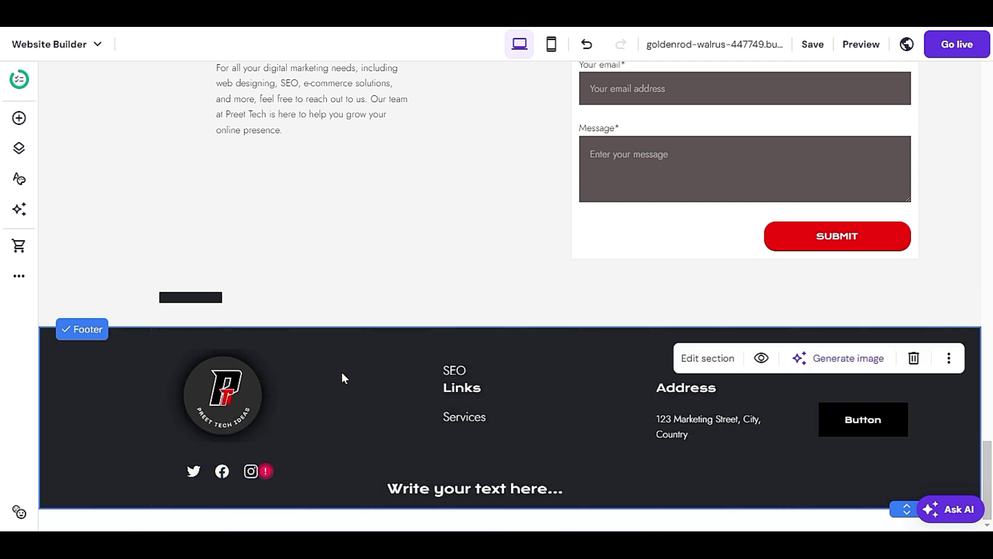
Move the SEO link directly below the Services link in the footer's Links column, leaving a small gap
left_click_drag(455, 370, 457, 433)
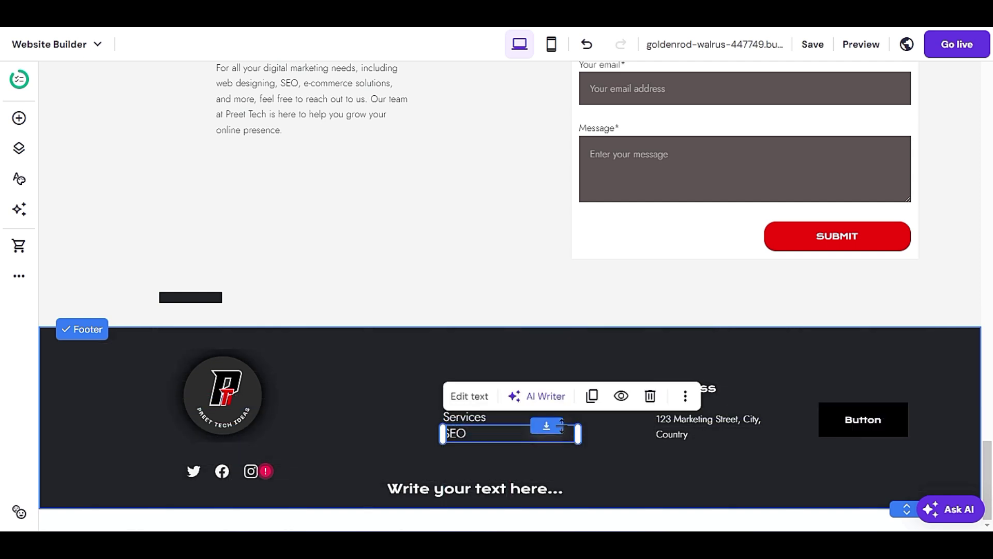
left_click(623, 433)
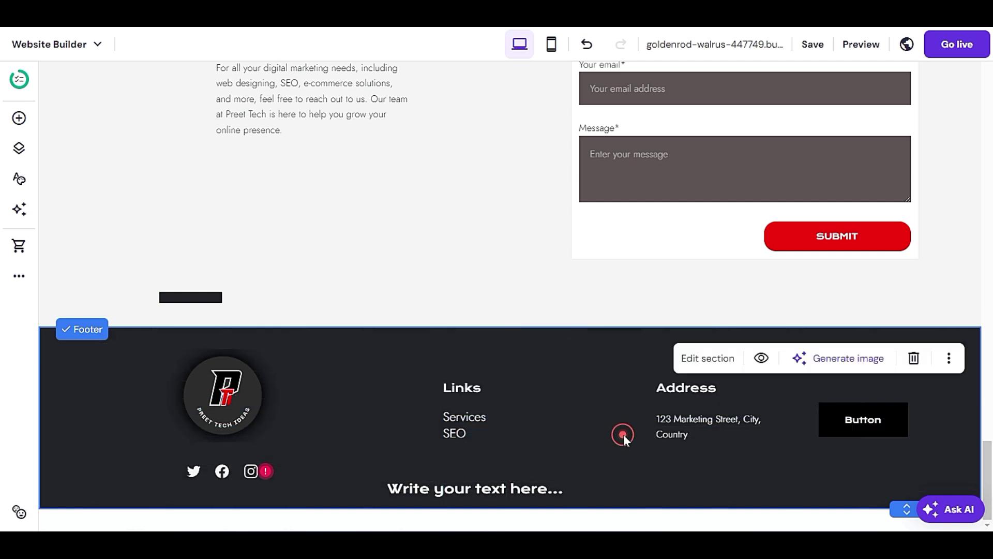
left_click(460, 435)
left_click(641, 458)
left_click(616, 455)
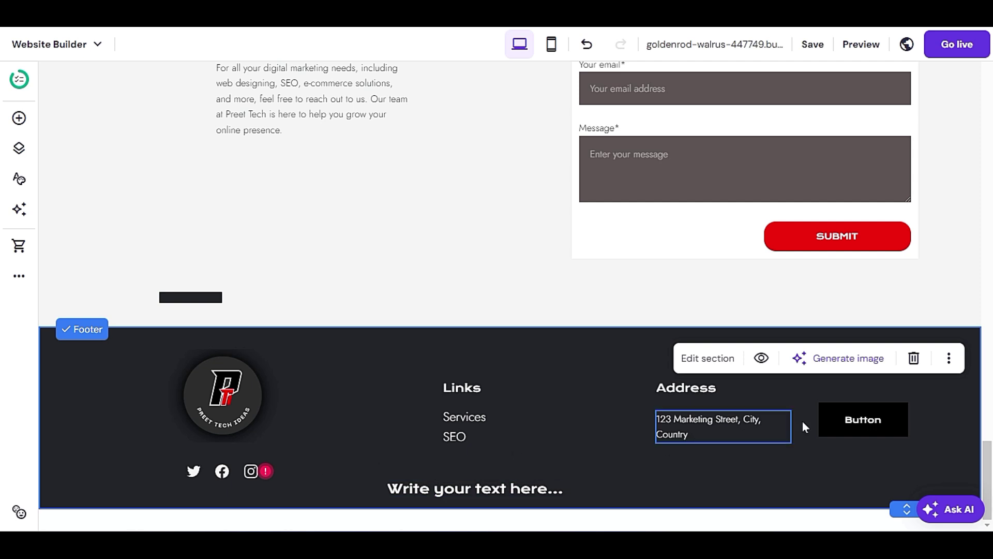
Browse the elements that can be added to the page and check the Chatbot element
left_click(17, 120)
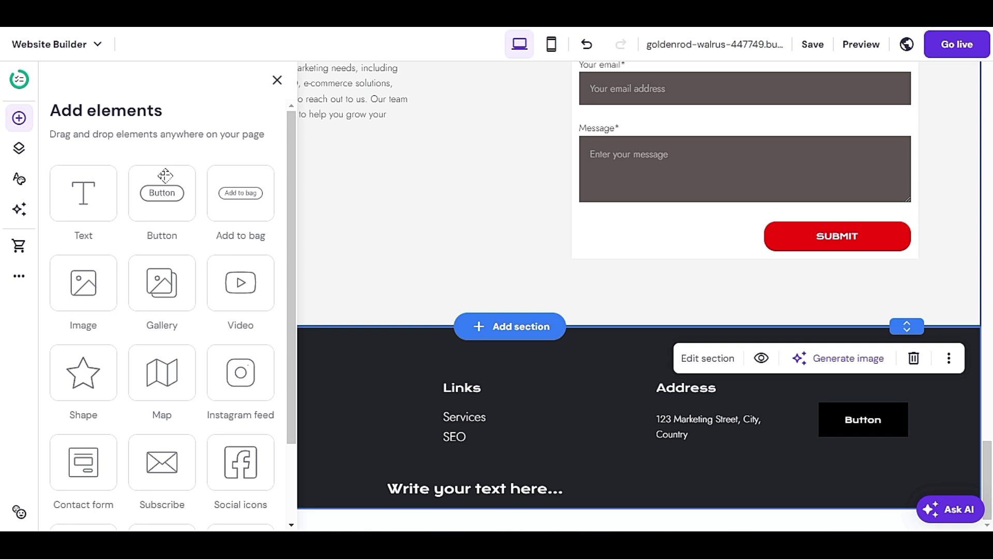
scroll(120, 376, "down", 2)
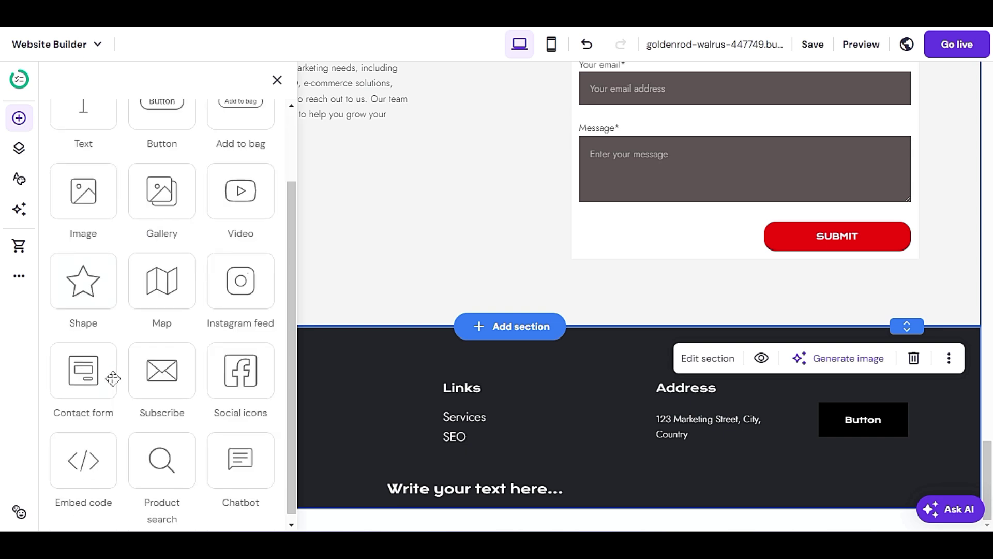
scroll(127, 376, "down", 1)
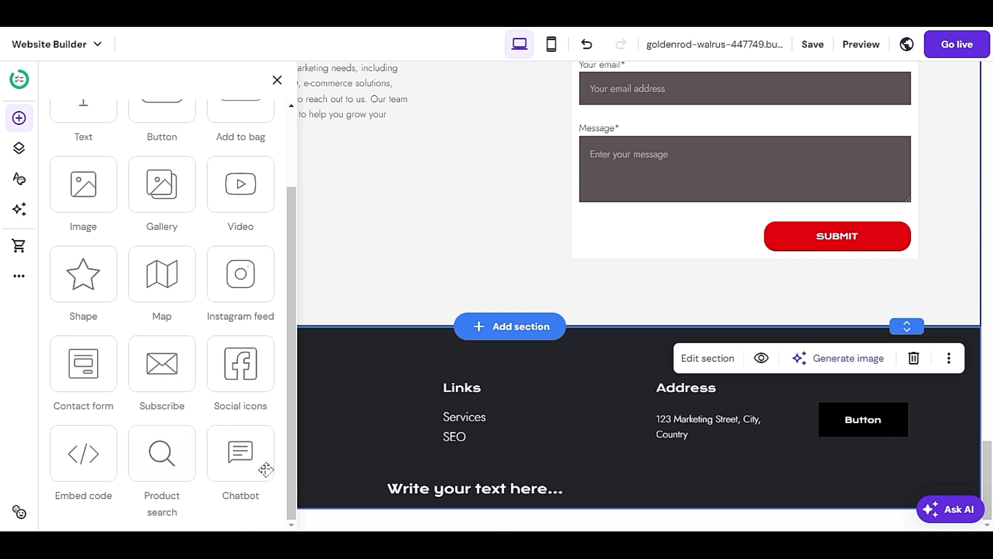
left_click(246, 465)
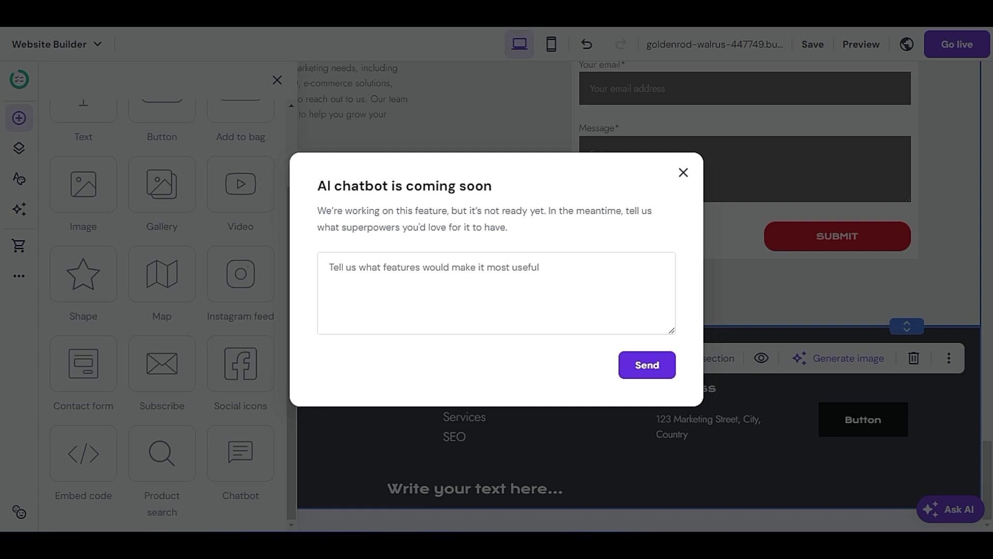
left_click(684, 172)
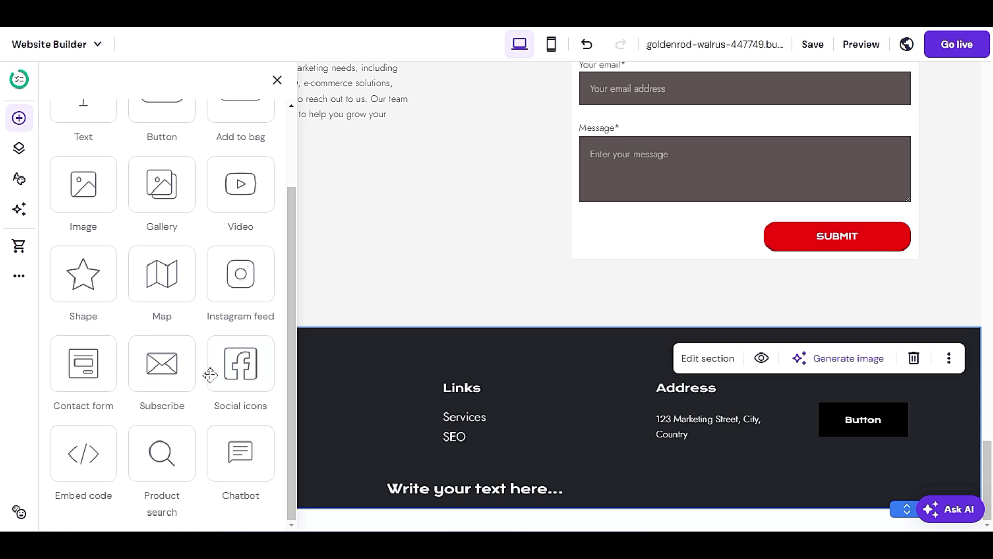
scroll(242, 387, "up", 1)
scroll(253, 352, "up", 1)
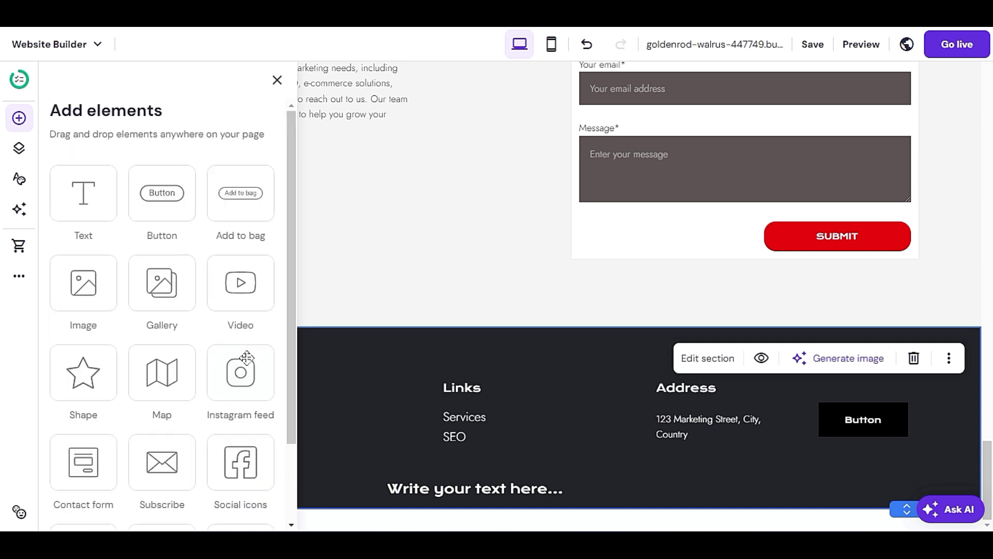
scroll(155, 323, "down", 2)
scroll(134, 410, "up", 2)
left_click(277, 80)
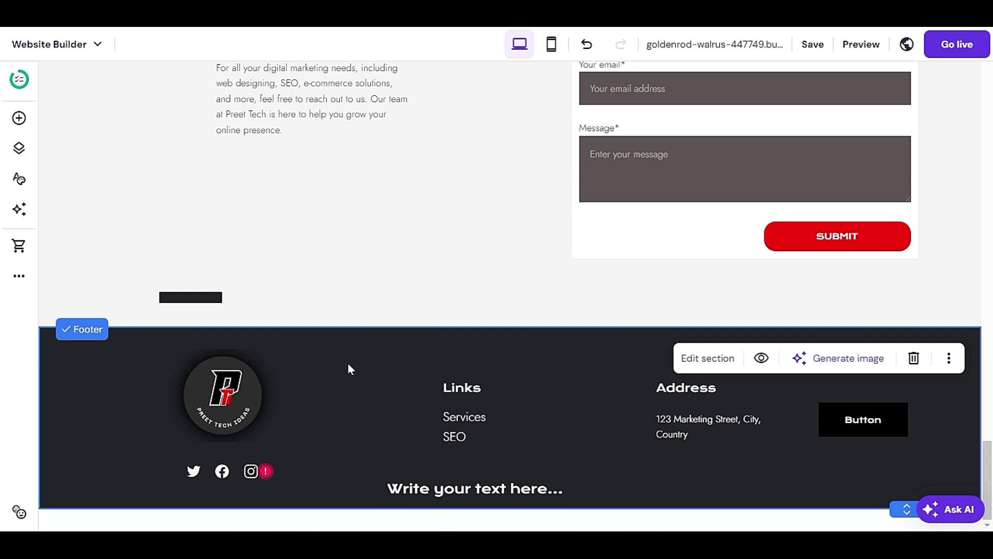
Save the website and review the home page sections in preview mode before returning to the editor
left_click(807, 44)
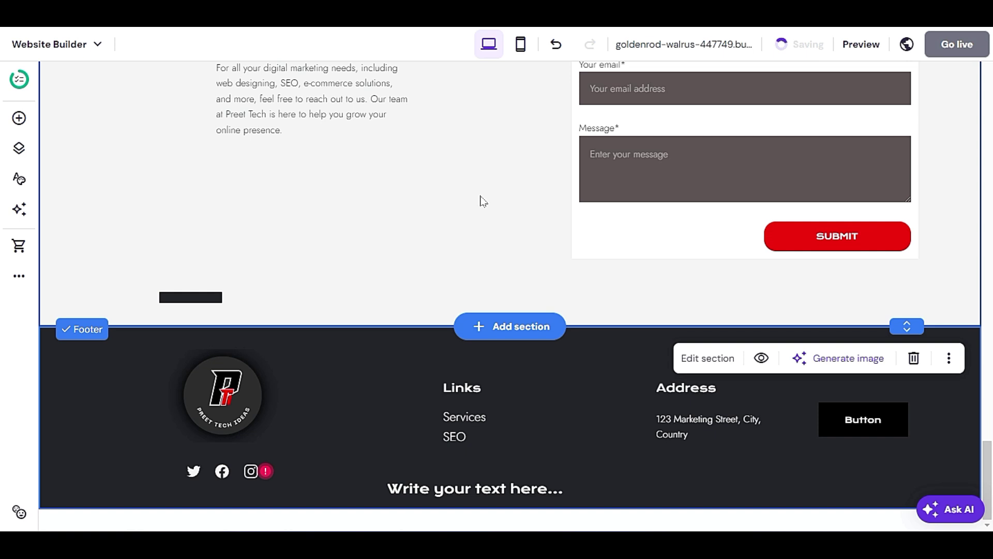
left_click(862, 46)
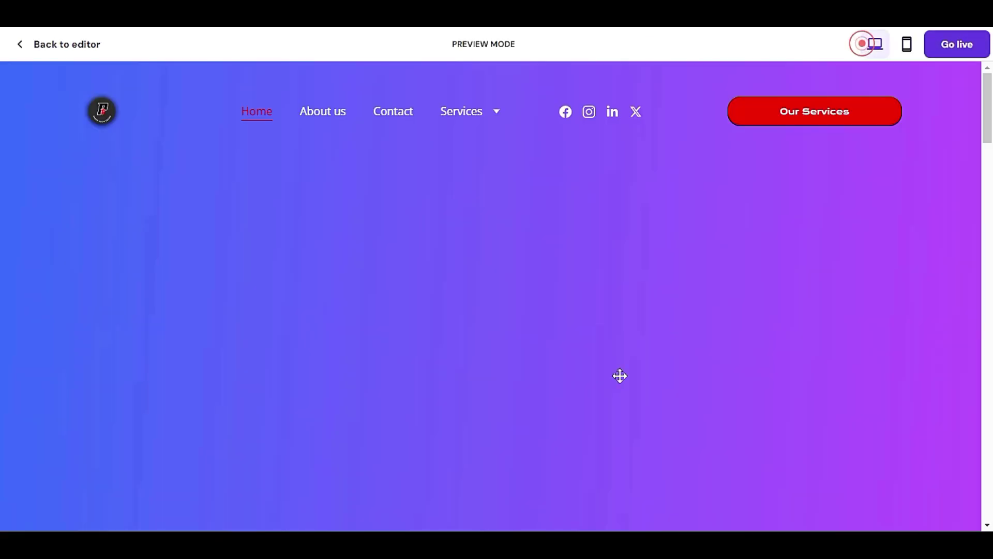
scroll(412, 337, "down", 4)
scroll(408, 359, "down", 8)
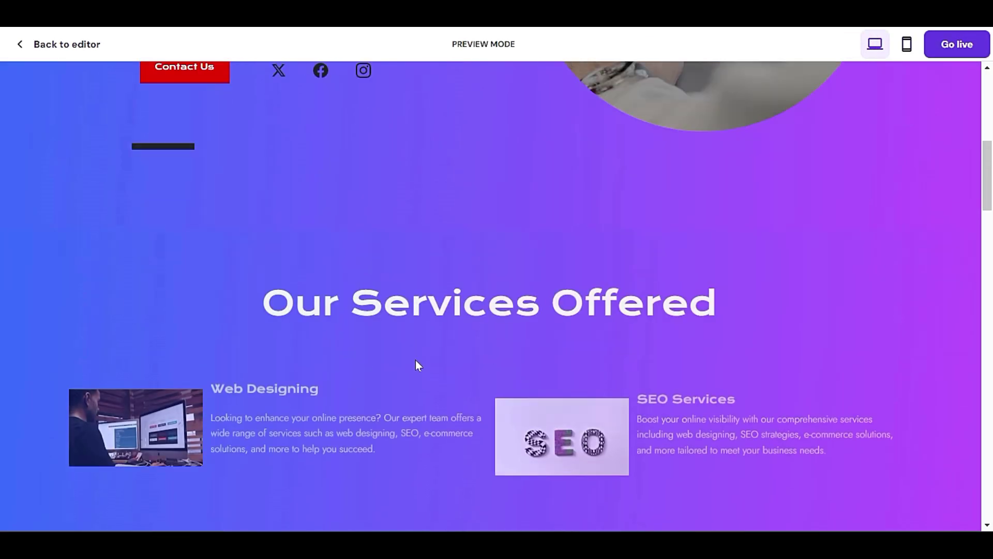
scroll(414, 362, "up", 4)
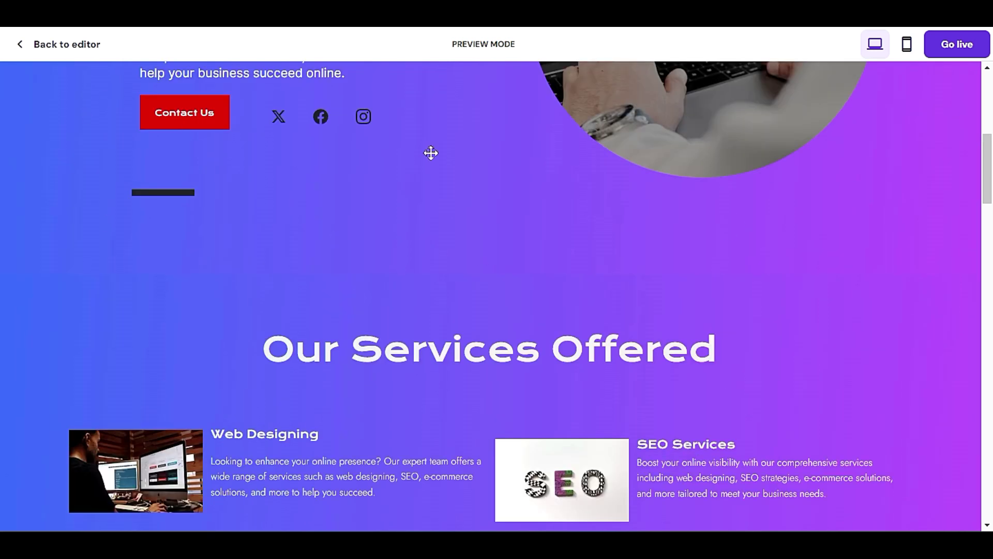
scroll(361, 217, "up", 6)
scroll(375, 191, "down", 12)
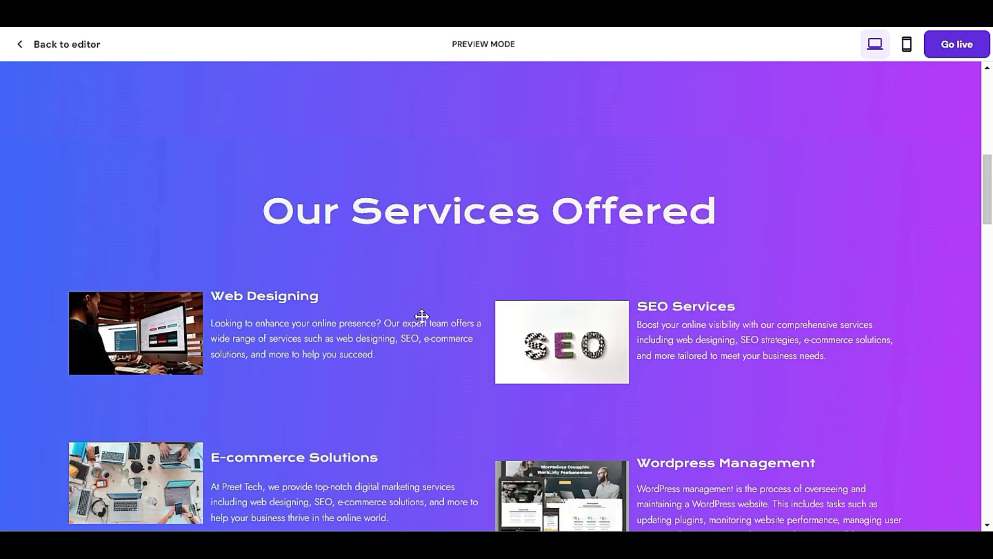
scroll(427, 306, "down", 4)
scroll(414, 305, "up", 10)
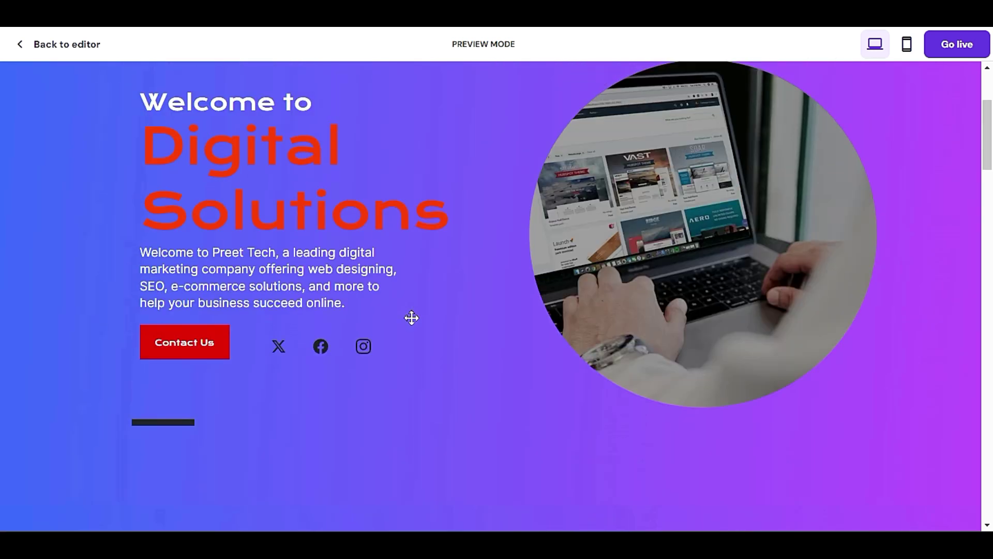
scroll(405, 316, "down", 8)
scroll(402, 309, "up", 3)
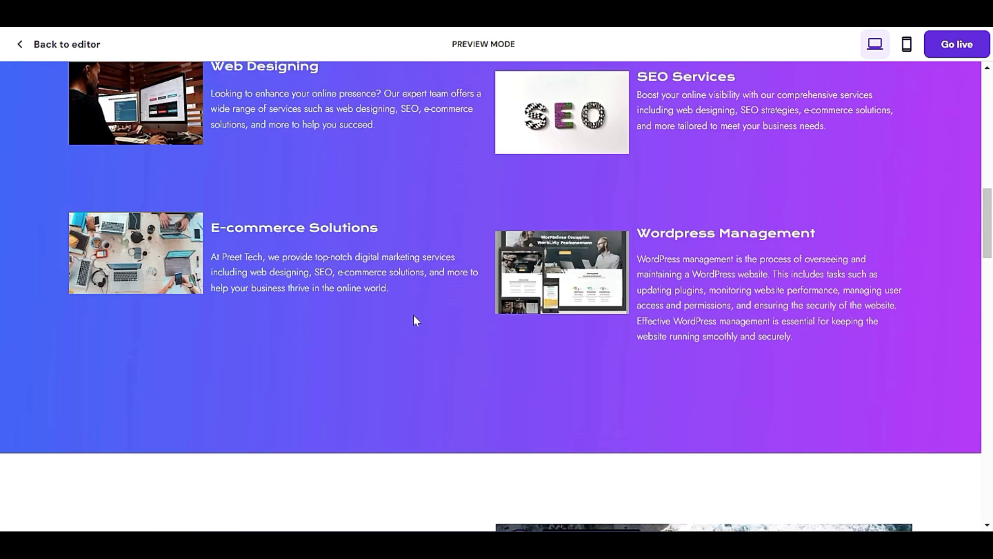
scroll(414, 321, "down", 3)
scroll(406, 347, "down", 13)
scroll(408, 352, "up", 10)
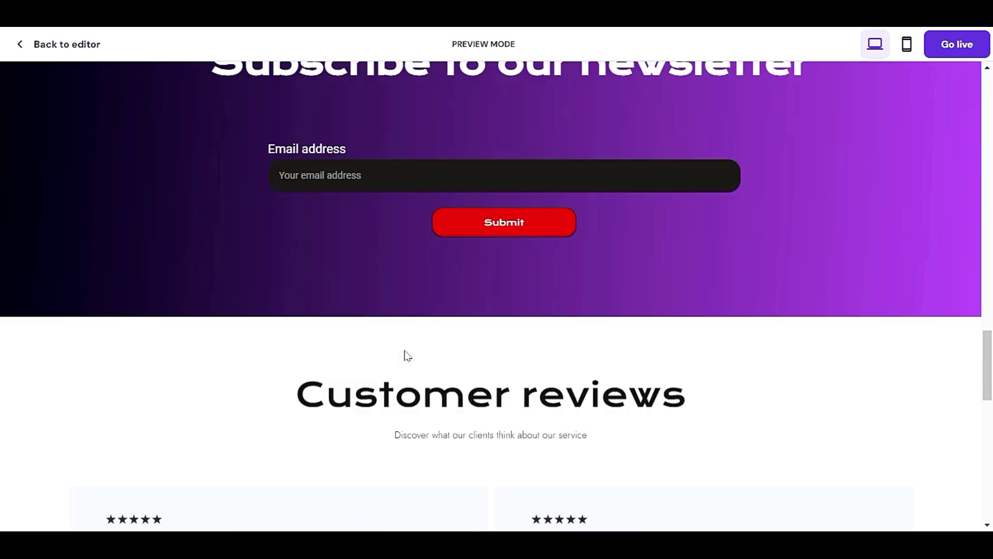
scroll(407, 352, "up", 6)
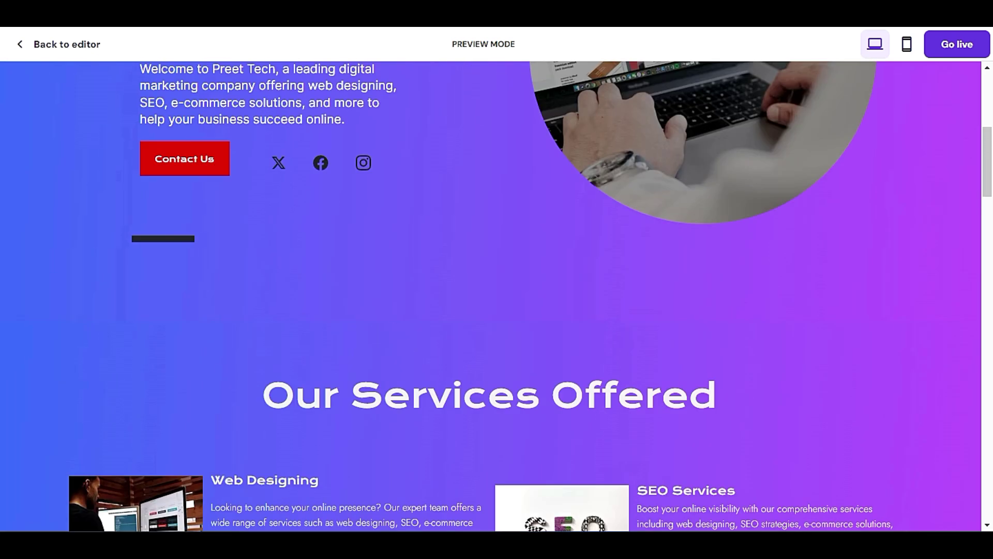
left_click(72, 45)
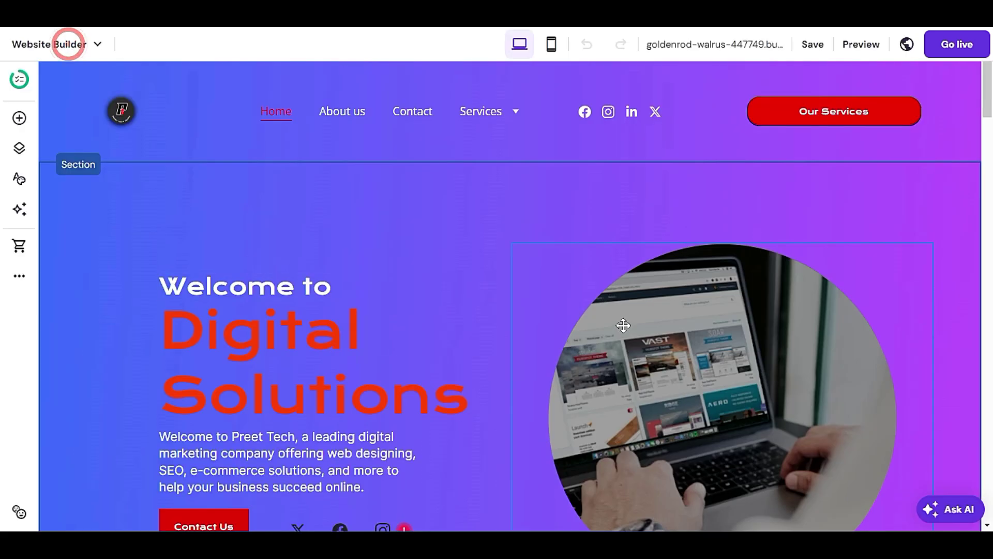
Set the "Check Out Our Channel" section's background to the blue-to-purple website gradient starting at #3c6dff
scroll(579, 334, "down", 10)
left_click(458, 240)
left_click(600, 211)
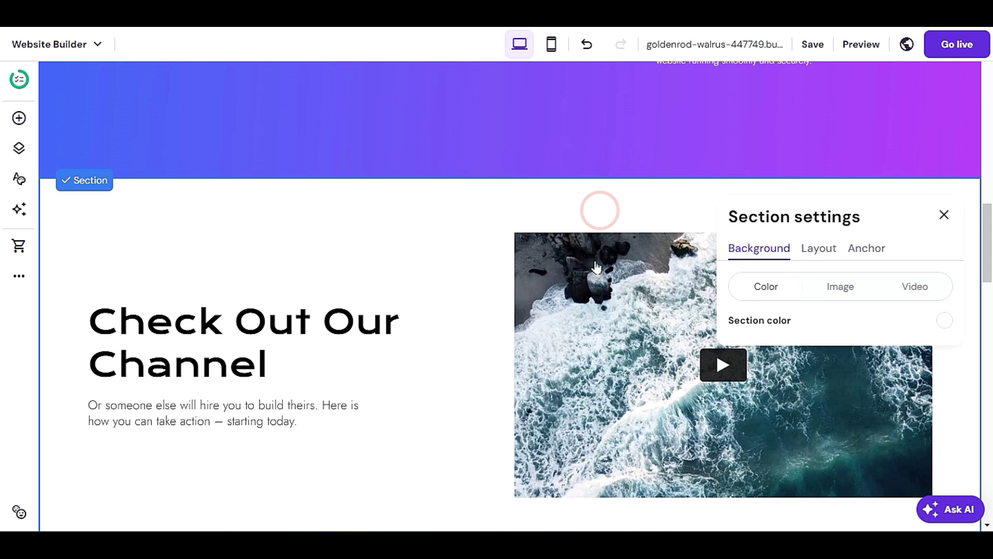
left_click(945, 321)
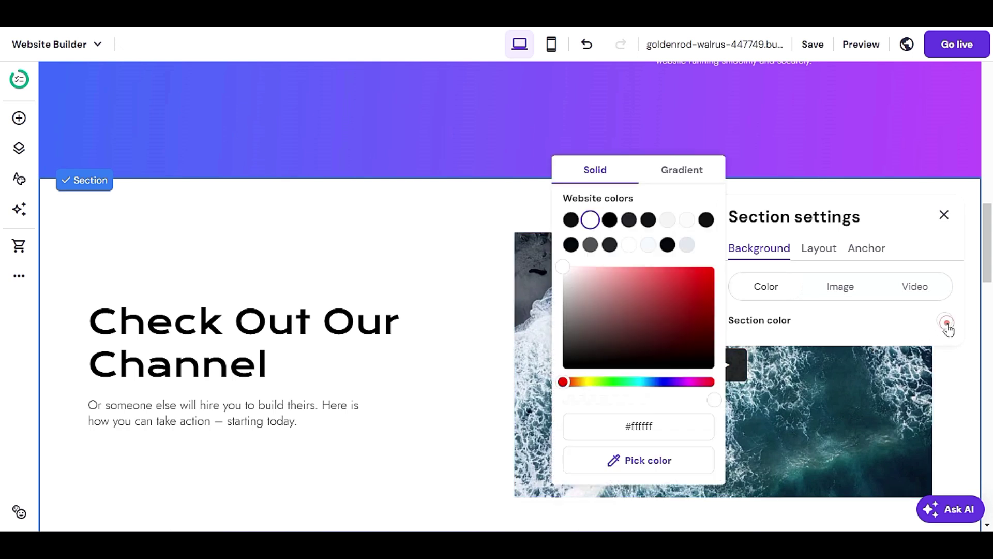
left_click(696, 166)
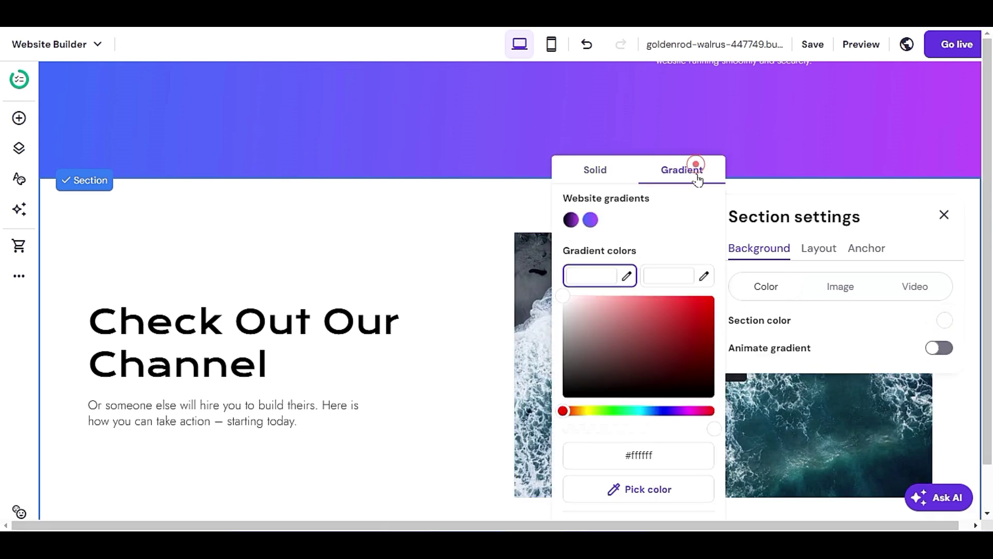
left_click(590, 220)
Apply the same blue-to-purple website gradient to the "Subscribe to our newsletter" section's background
scroll(364, 411, "down", 6)
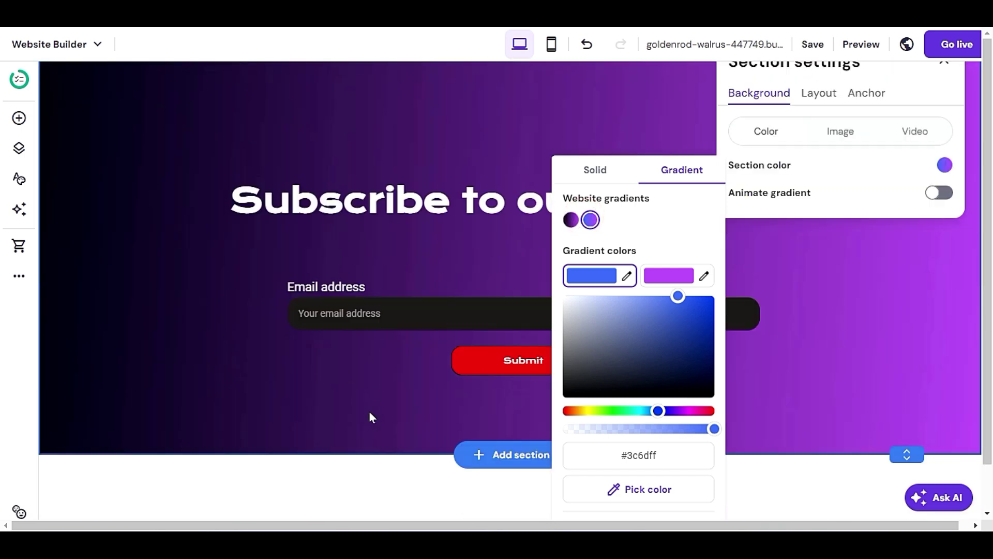
left_click(412, 120)
left_click(629, 91)
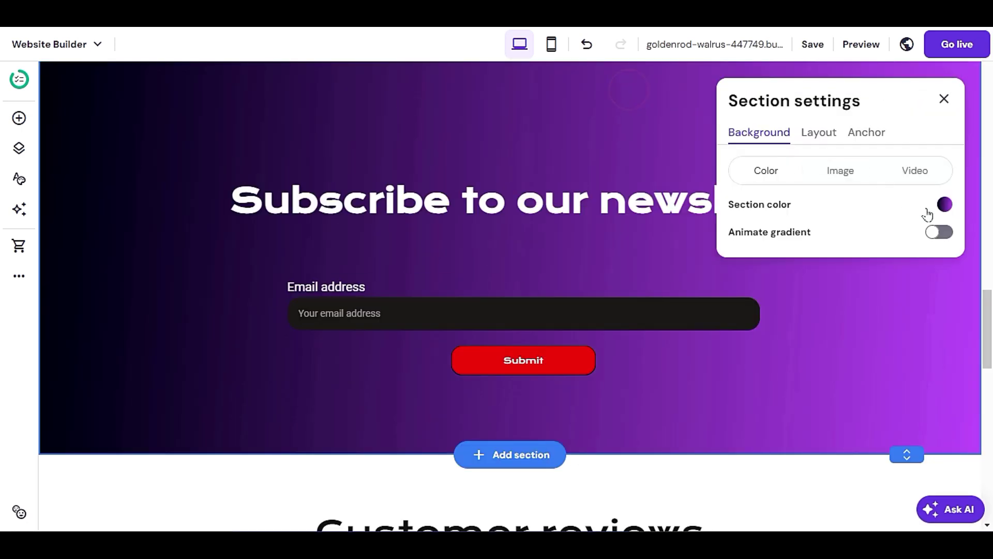
left_click(945, 204)
left_click(610, 143)
left_click(498, 261)
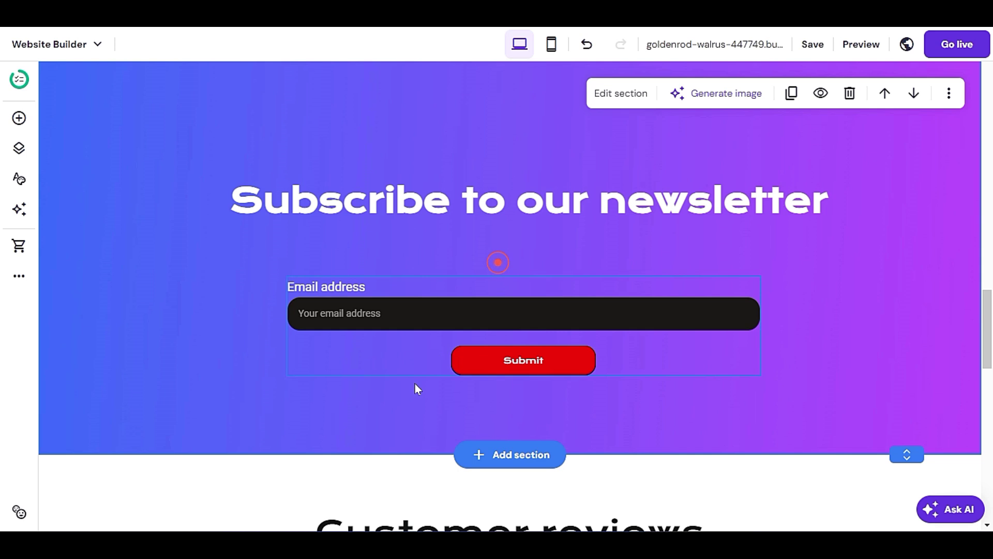
Change the "Customer reviews" section's white background to the blue-to-purple website gradient
scroll(415, 383, "down", 5)
left_click(384, 197)
left_click(630, 212)
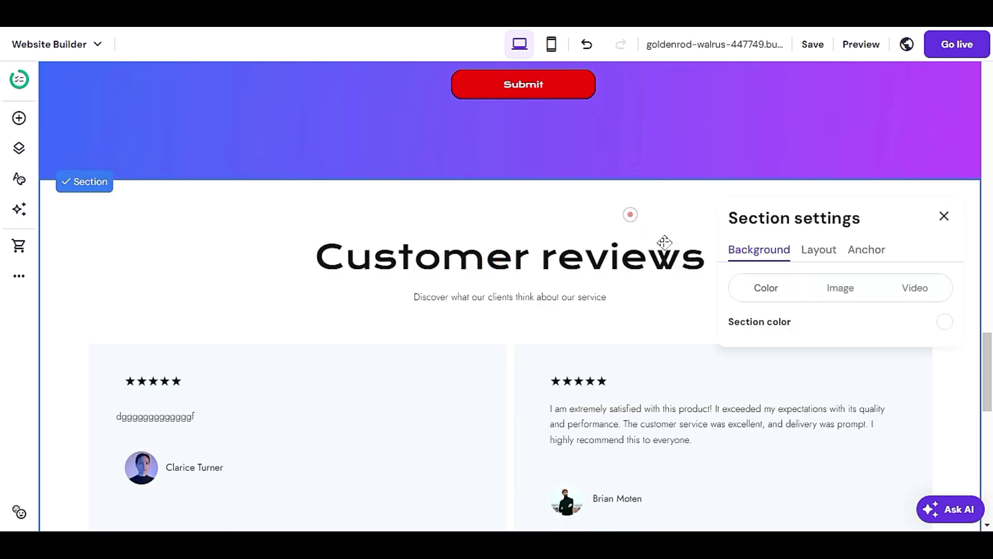
left_click(945, 317)
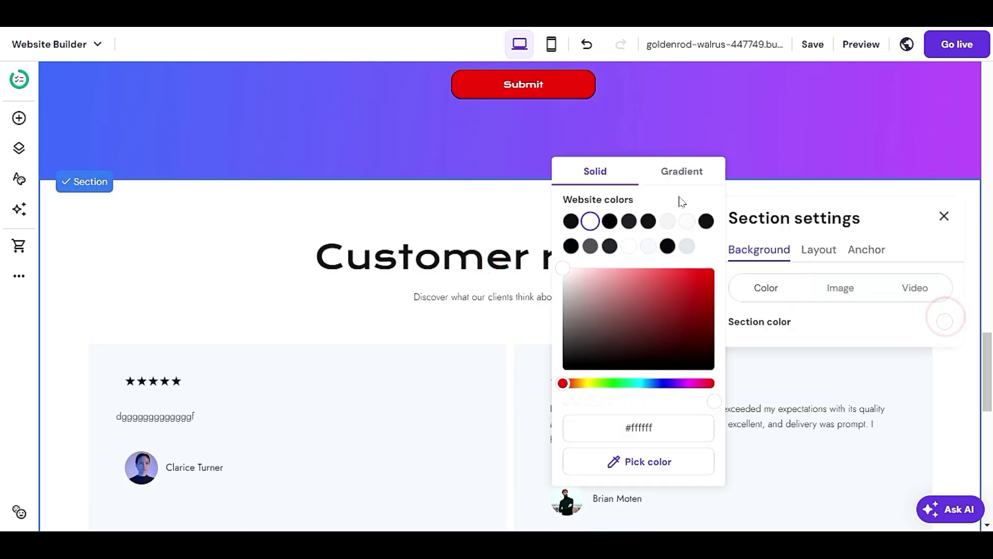
left_click(691, 171)
left_click(590, 221)
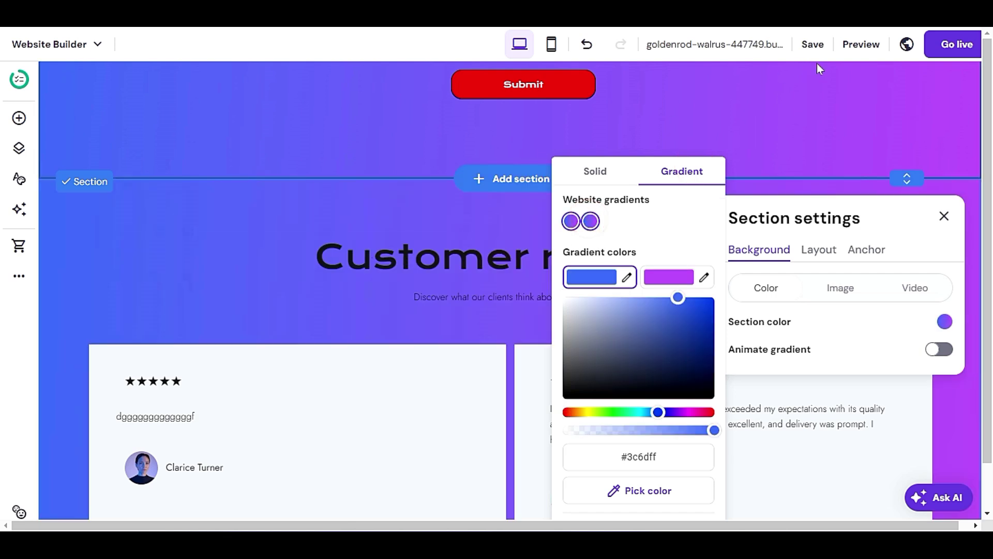
Save the website and review the newsletter, Customer reviews and channel sections in preview mode
left_click(813, 44)
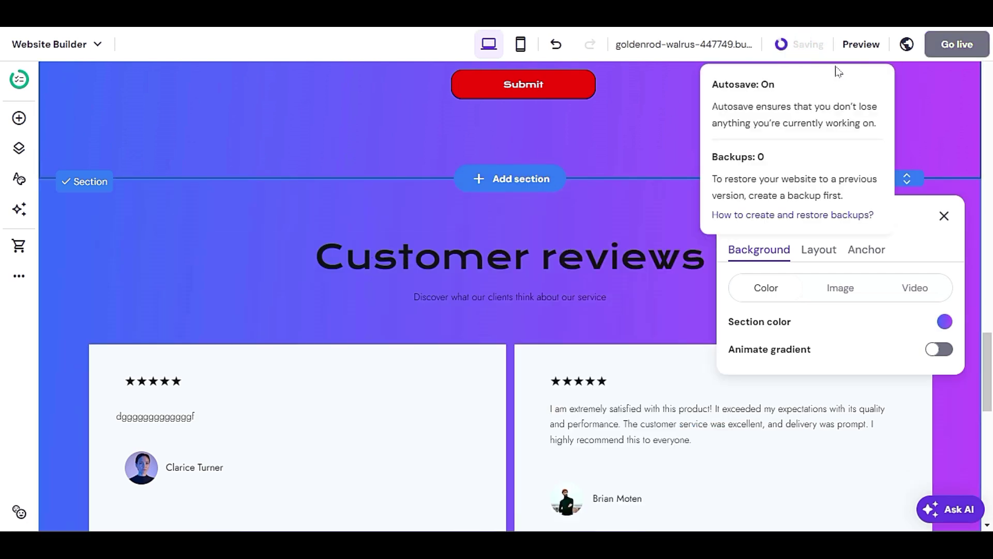
left_click(861, 43)
scroll(357, 313, "down", 15)
scroll(356, 312, "down", 10)
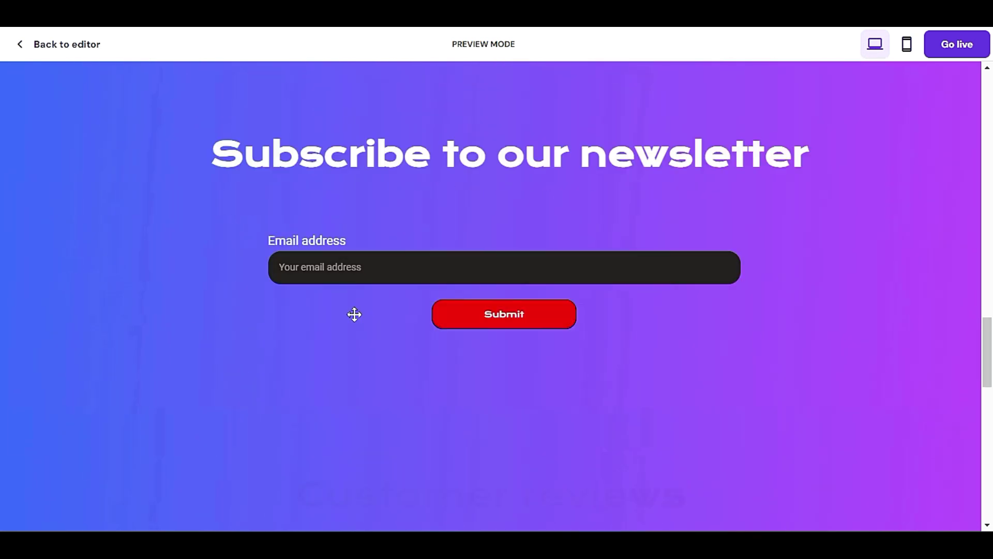
scroll(279, 357, "down", 12)
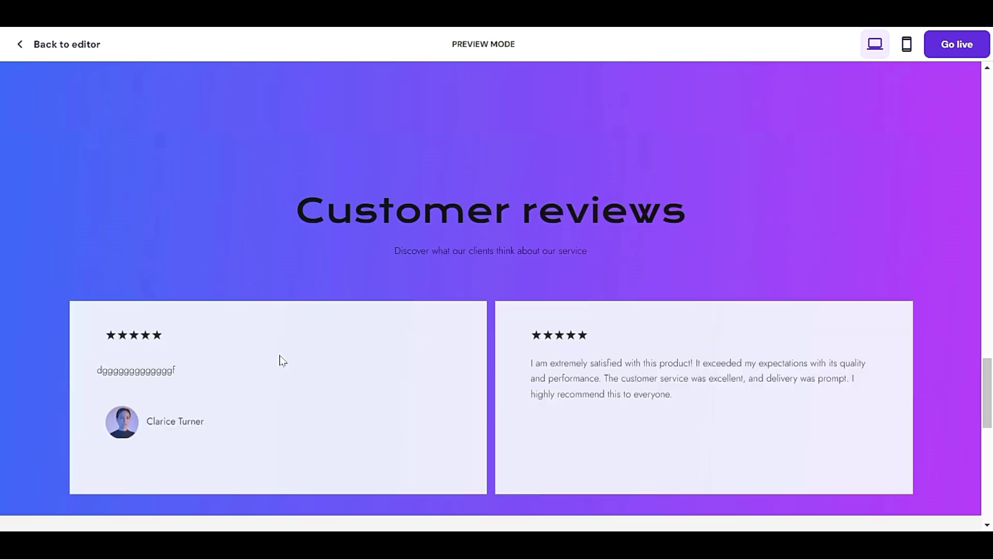
scroll(280, 360, "up", 15)
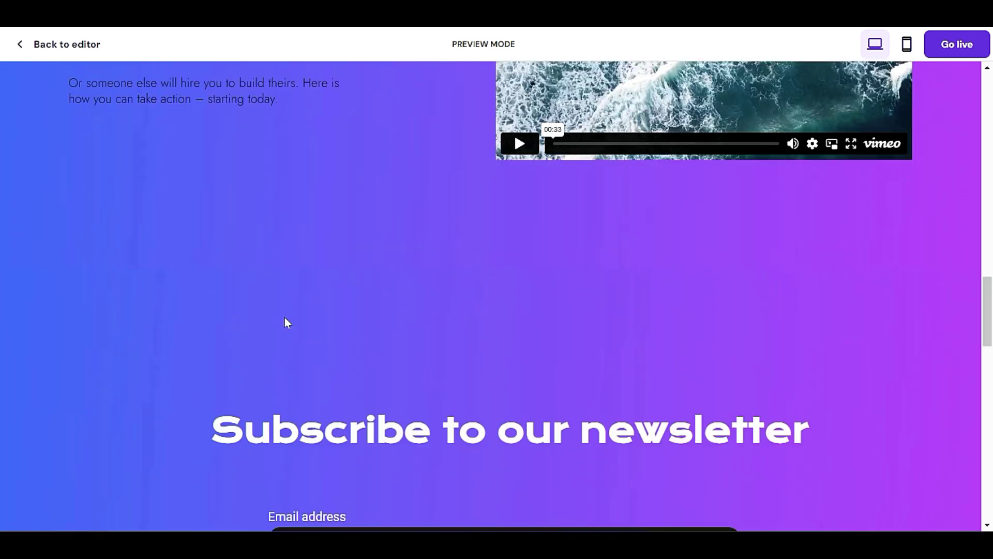
scroll(287, 310, "down", 5)
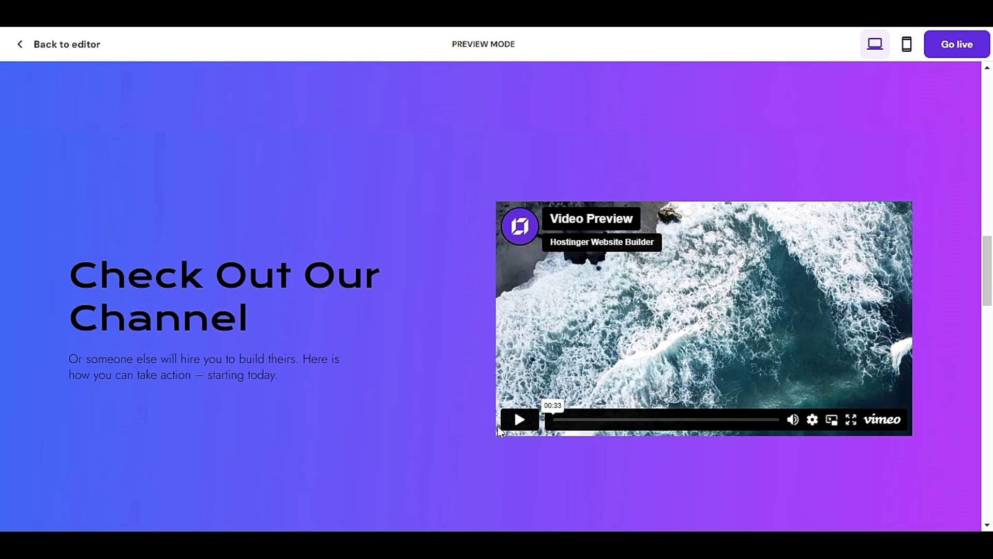
Play the channel video in the preview, check the Contact Us section and footer, and return to the editor
left_click(518, 418)
left_click(519, 418)
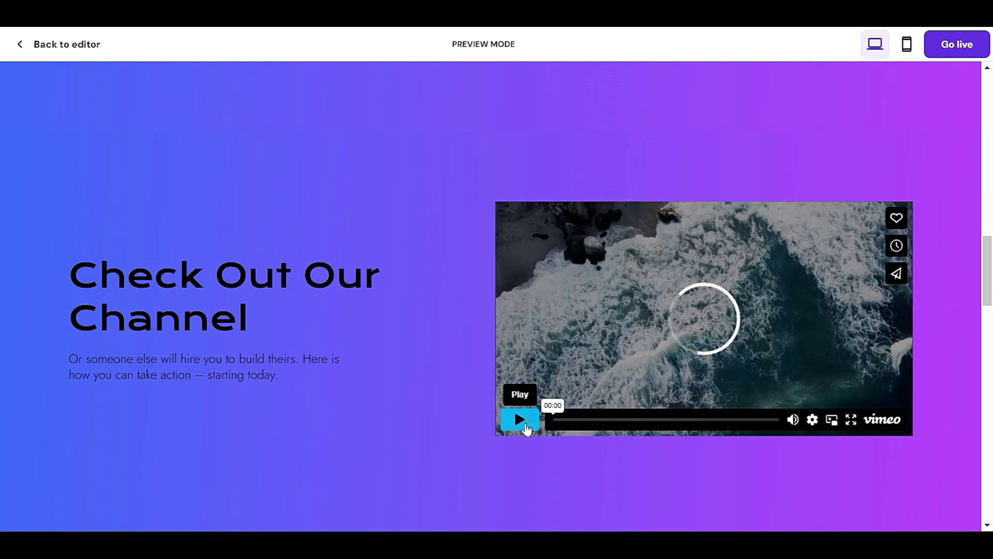
scroll(417, 399, "down", 7)
scroll(416, 398, "down", 15)
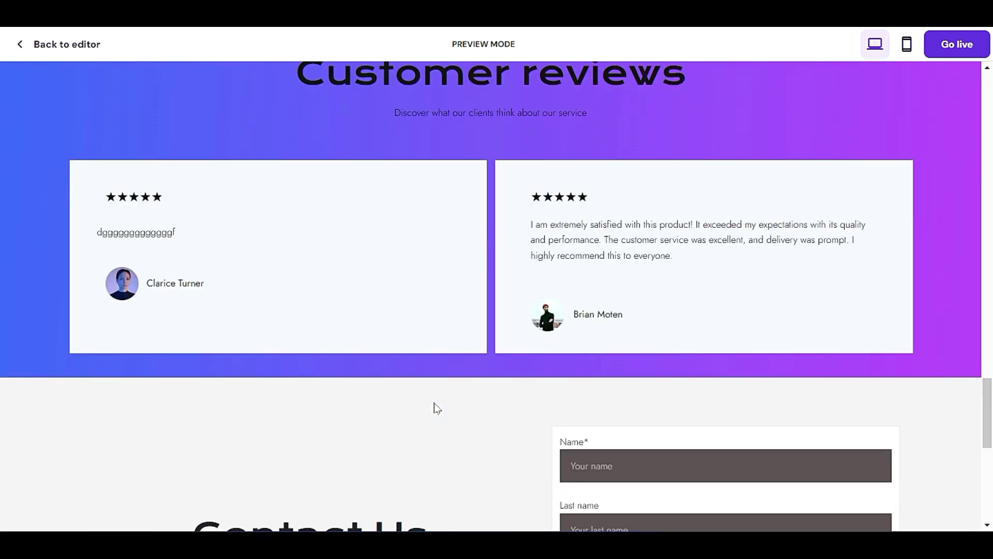
scroll(429, 300, "down", 2)
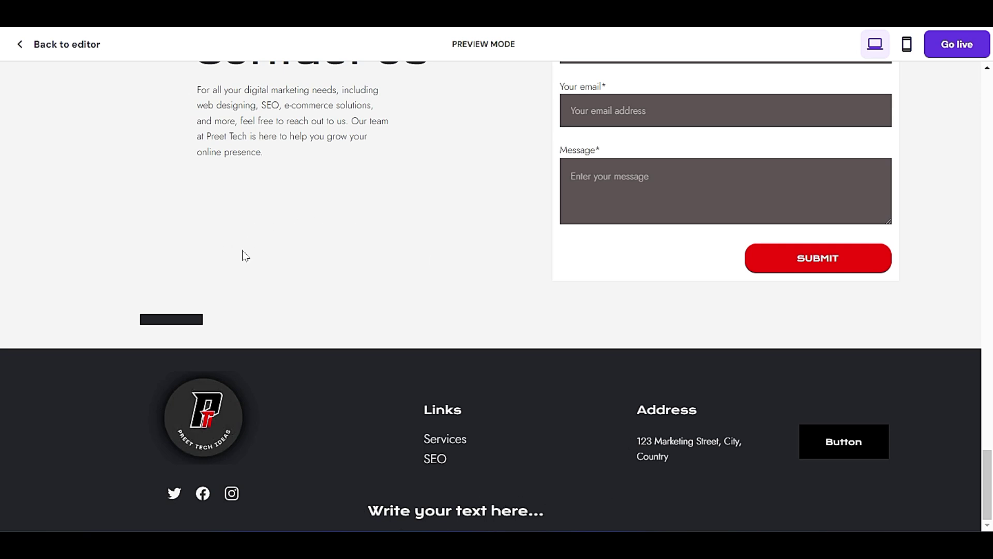
left_click(73, 47)
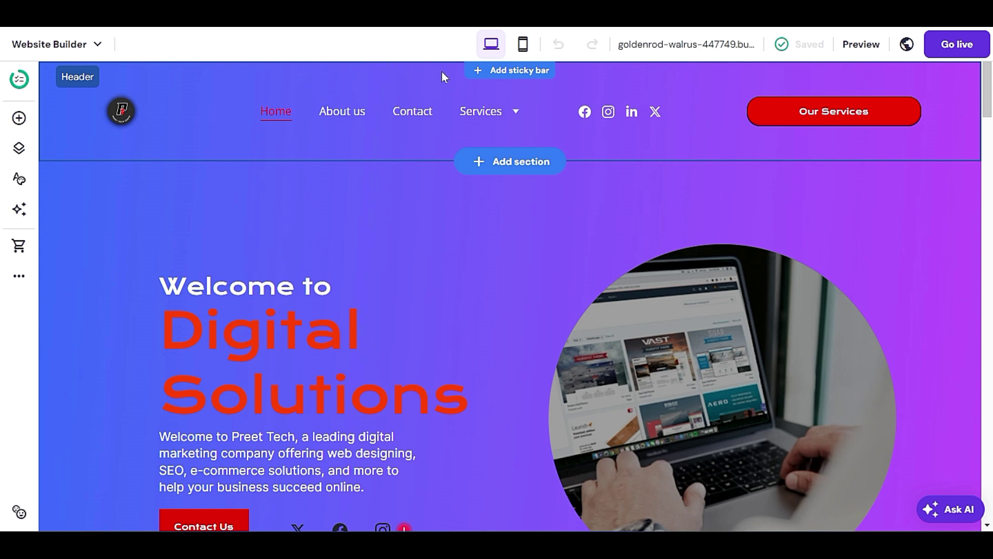
Add a sticky bar above the header and replace its placeholder text with "Welcome to Preet Tech"
left_click(510, 72)
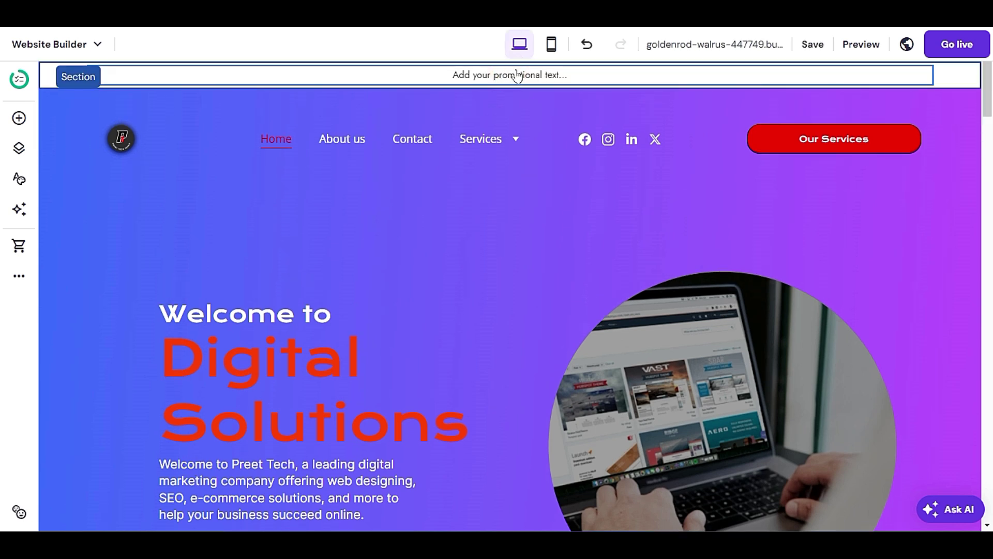
left_click(517, 75)
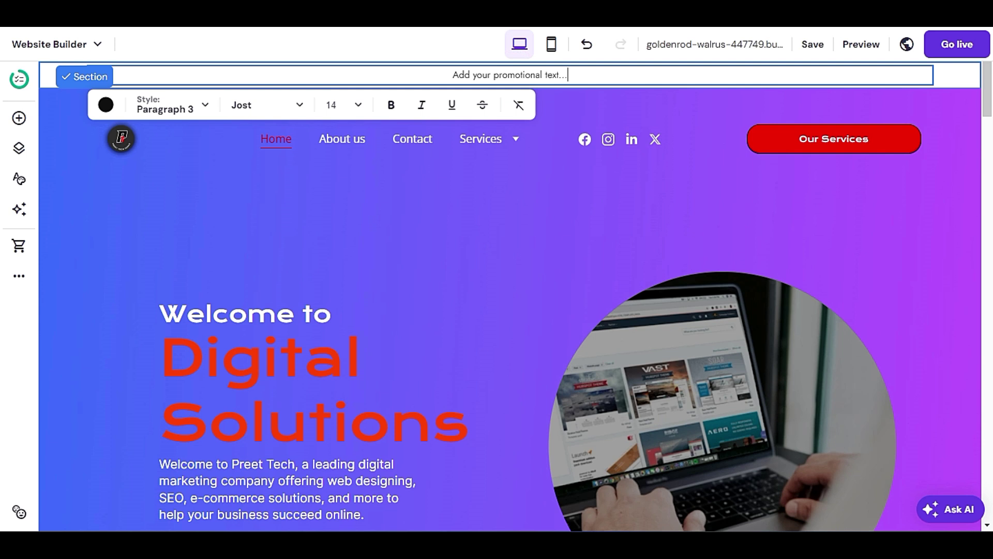
triple_click(536, 75)
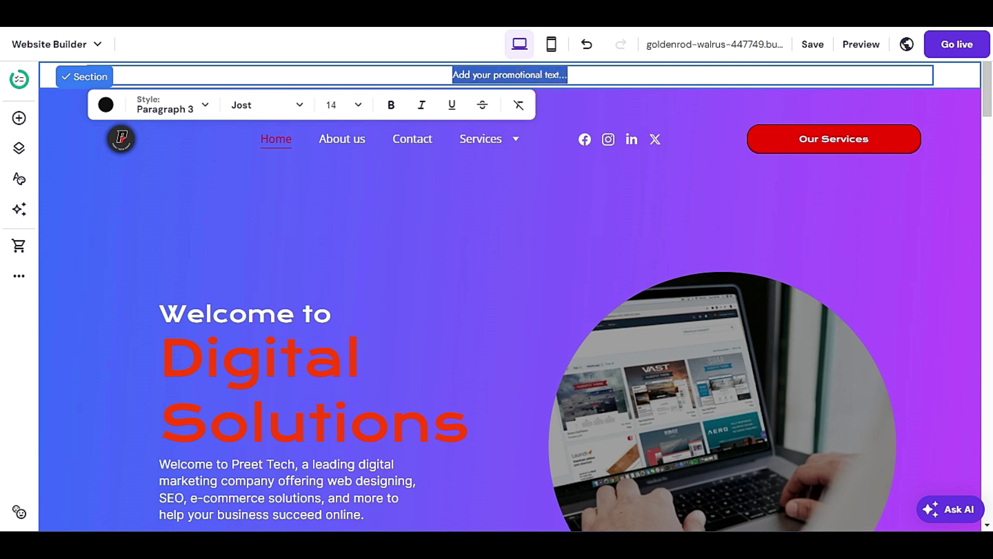
type("wWelcome")
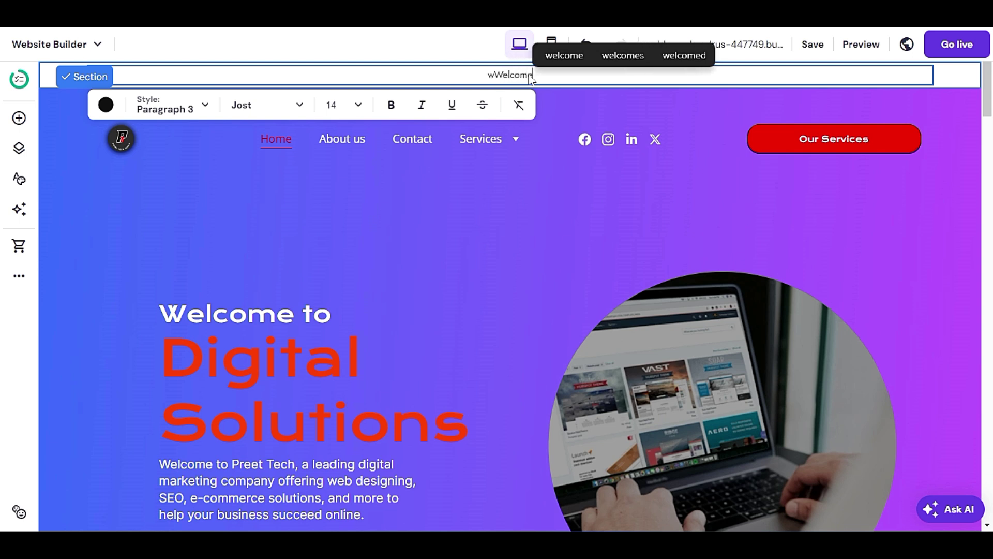
key("BackSpace")
key("BackSpace")
key("BackSpace")
key("BackSpace")
key("BackSpace")
key("BackSpace")
key("BackSpace")
key("BackSpace")
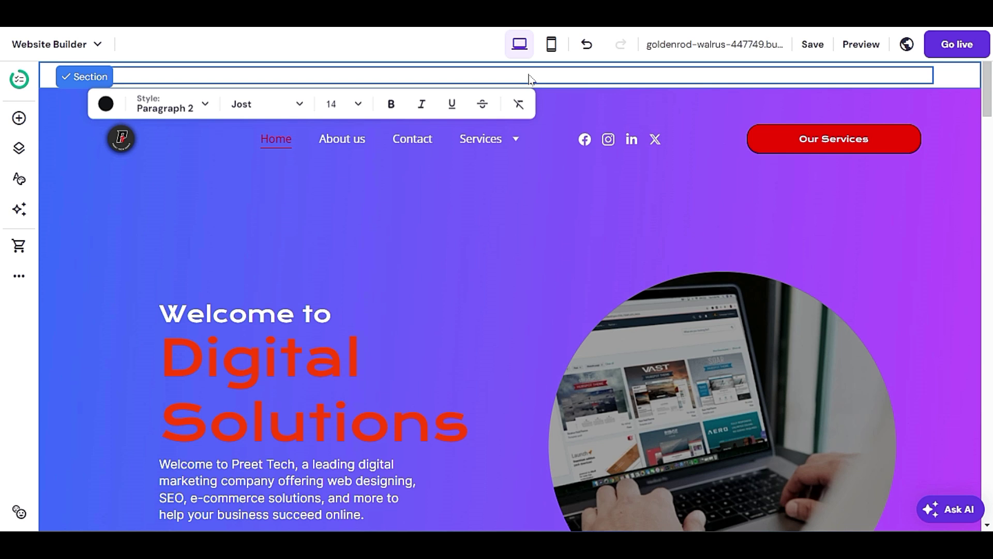
type("Welcome to Preet Tech")
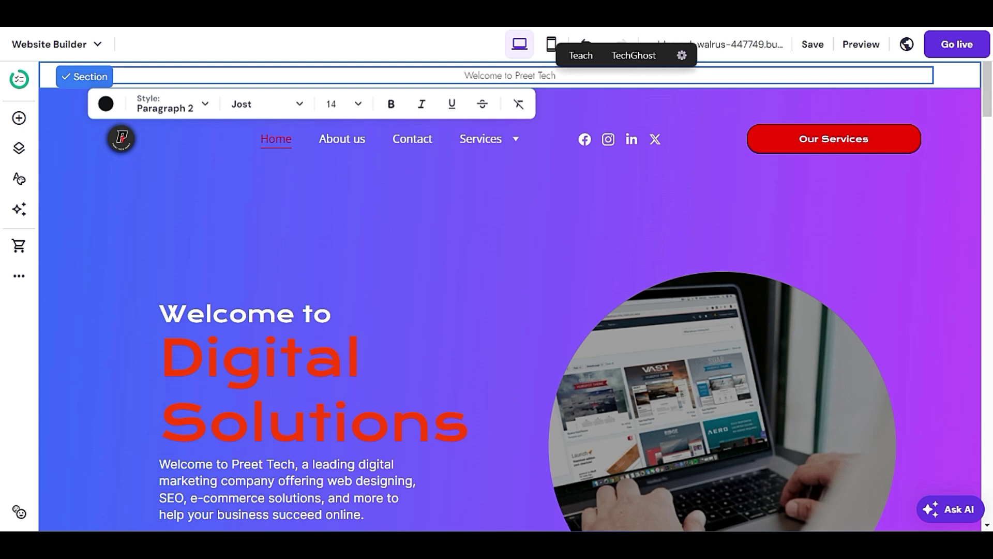
Save the website, check how the sticky bar behaves while scrolling in preview mode, and return to the editor
left_click(817, 46)
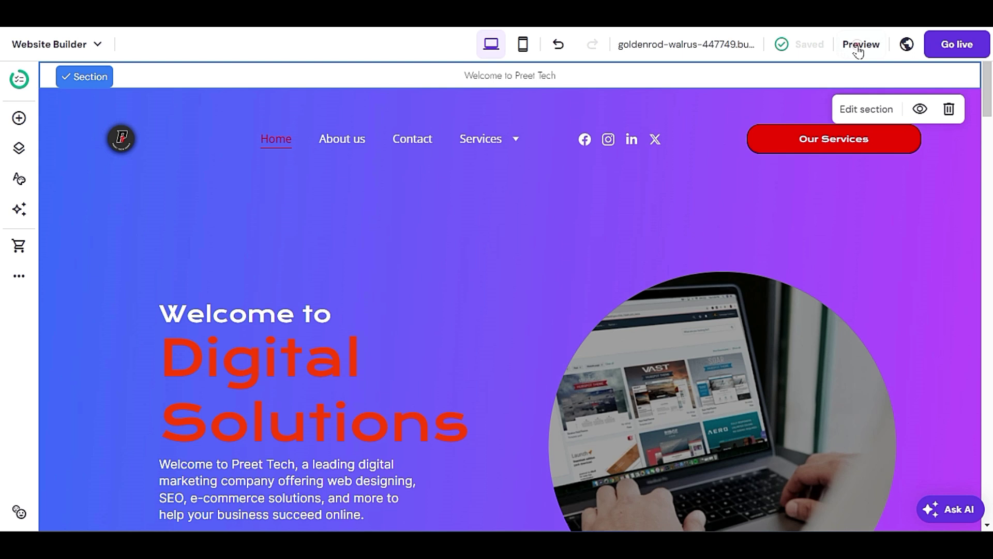
left_click(851, 45)
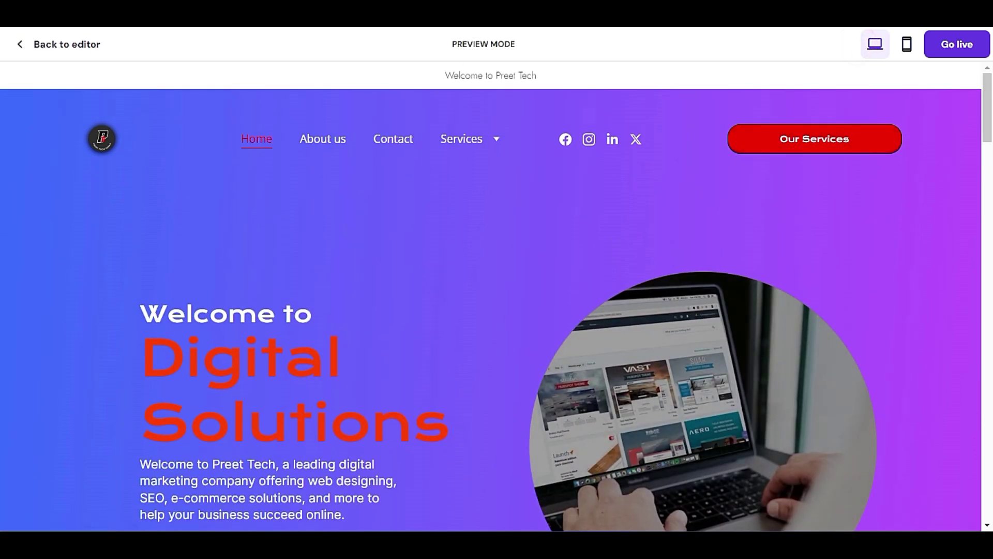
scroll(489, 120, "down", 1)
scroll(489, 120, "up", 1)
scroll(489, 120, "down", 4)
scroll(491, 124, "up", 4)
scroll(524, 166, "down", 4)
scroll(517, 171, "up", 4)
scroll(491, 215, "down", 5)
scroll(492, 213, "up", 5)
left_click(53, 47)
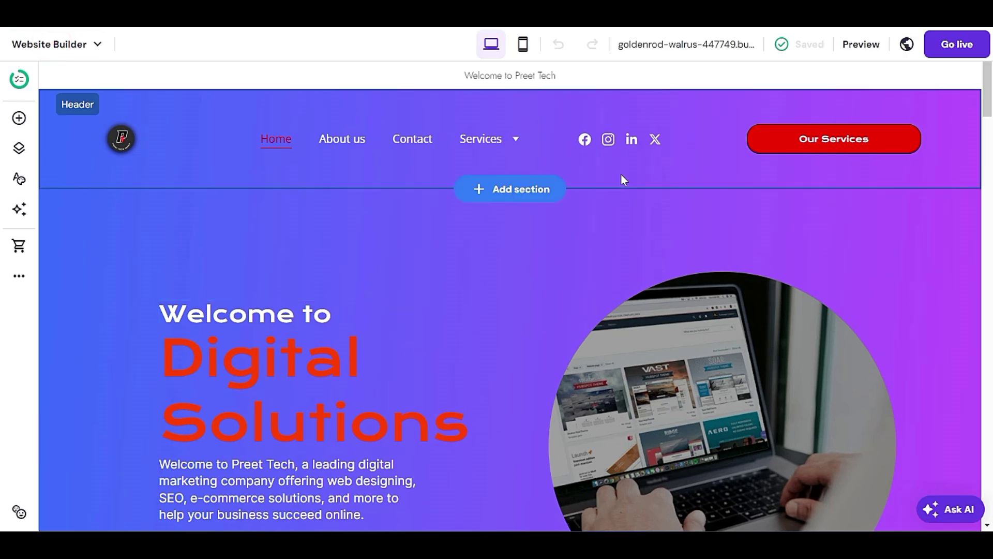
Make the website header sticky and check it on the page
left_click(827, 208)
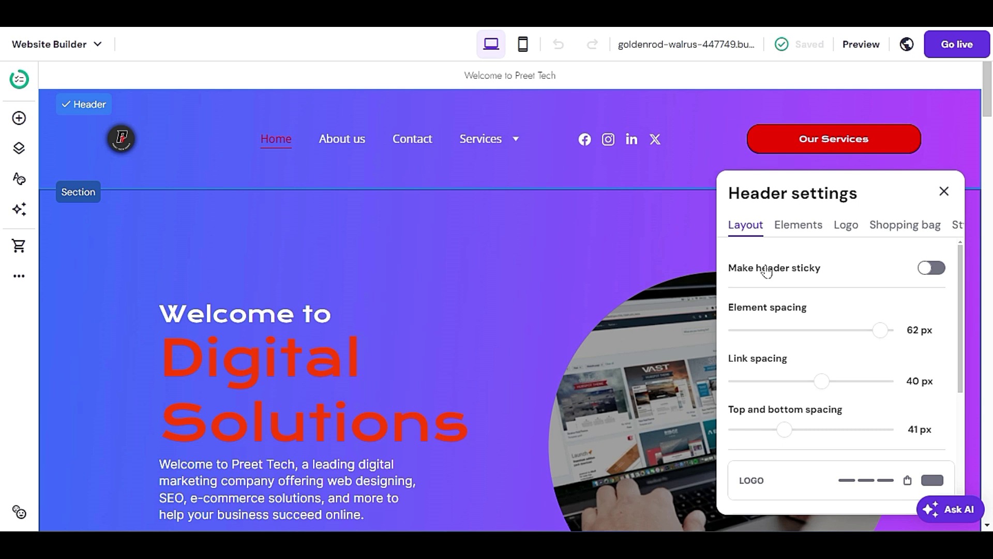
left_click(934, 269)
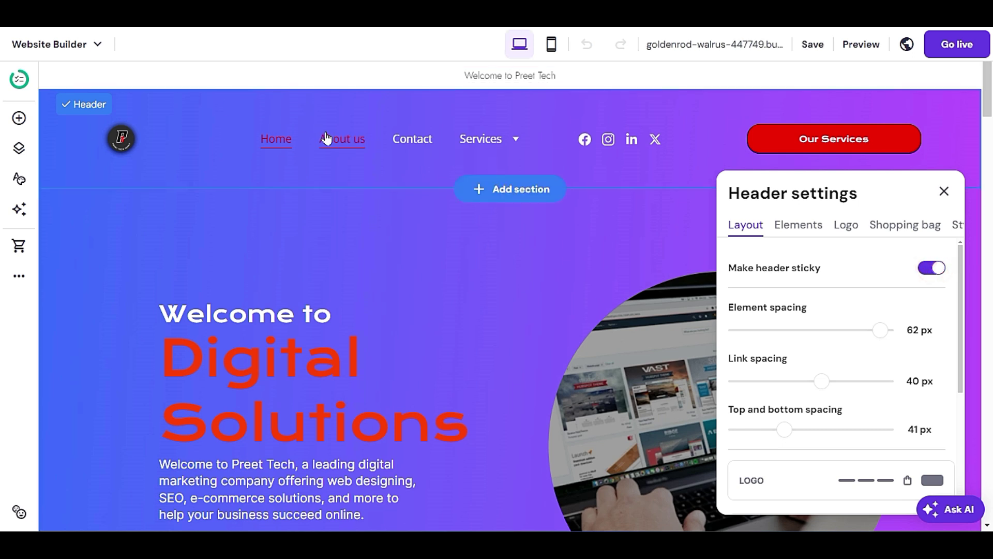
scroll(376, 301, "down", 3)
scroll(377, 296, "down", 3)
scroll(376, 295, "up", 5)
Change the background color of the "Welcome to Preet Tech" sticky bar to light grey
left_click(599, 76)
left_click(598, 67)
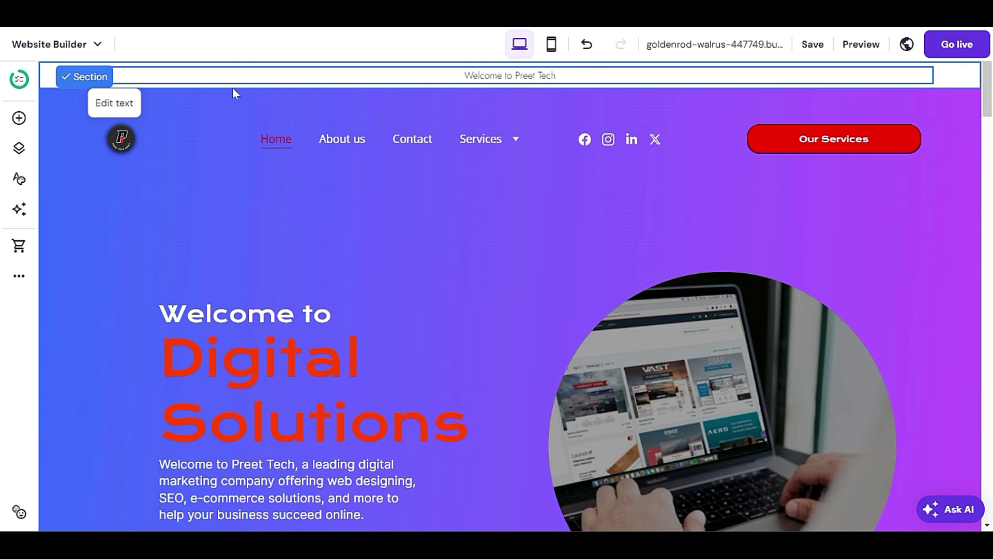
left_click(124, 106)
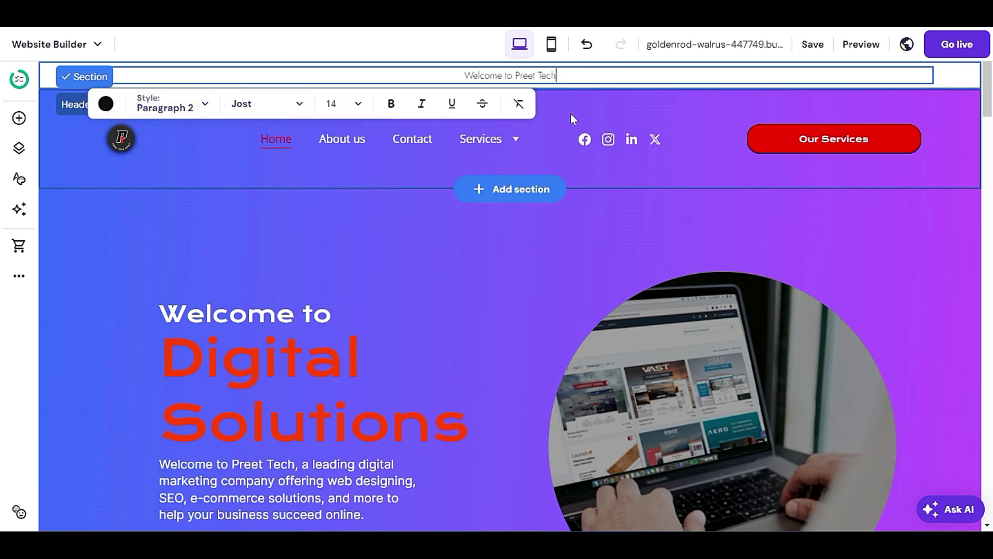
left_click(622, 92)
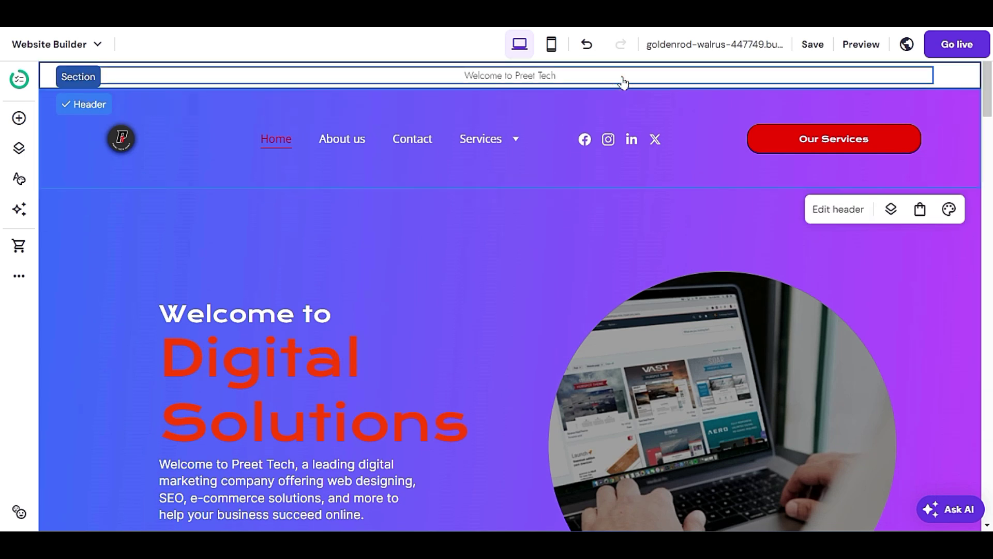
left_click(635, 86)
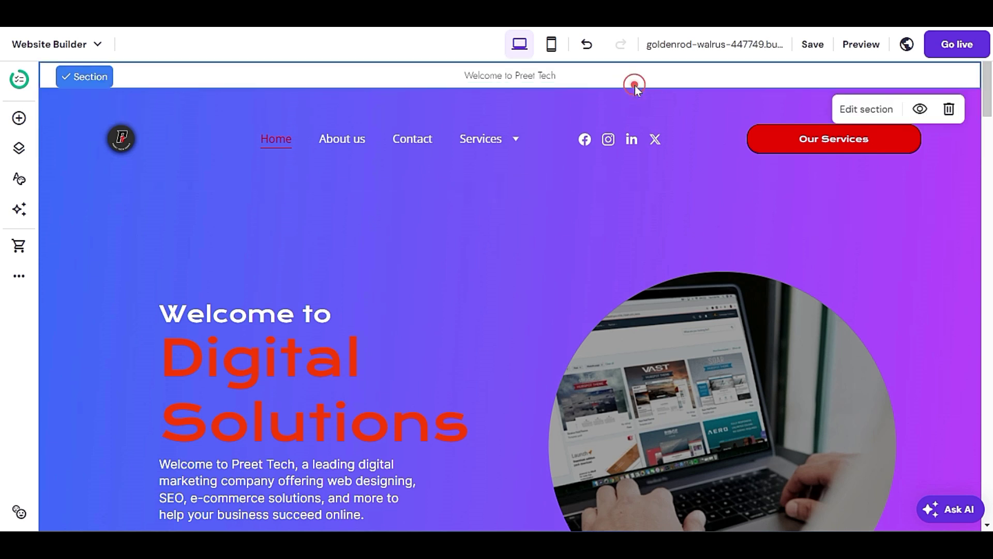
left_click(855, 107)
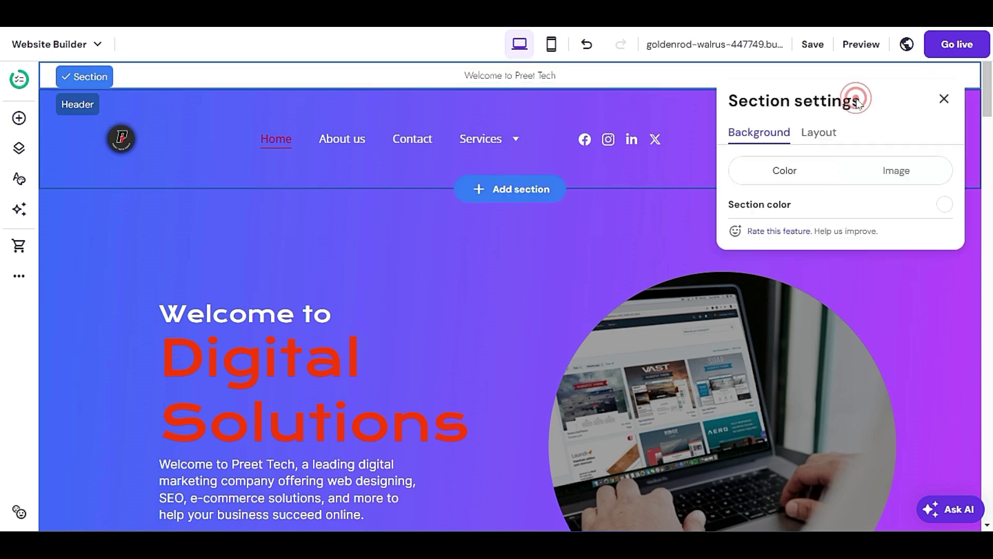
left_click(821, 136)
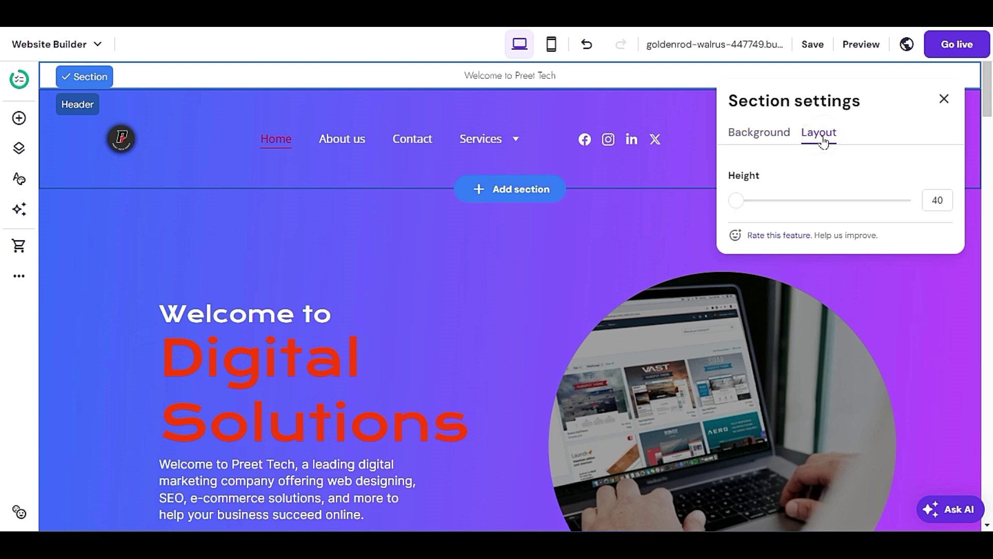
left_click(777, 136)
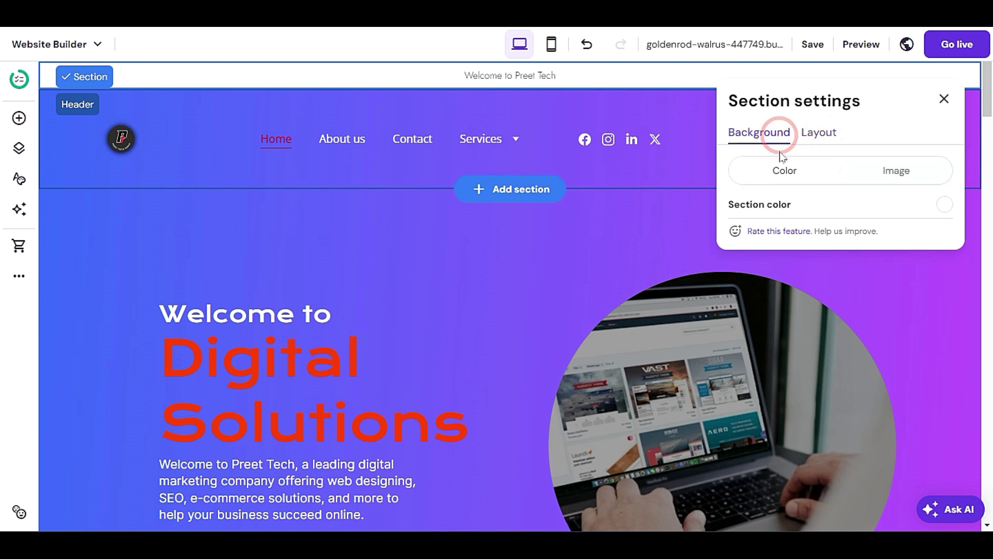
left_click(944, 204)
left_click_drag(697, 227, 512, 235)
left_click(461, 250)
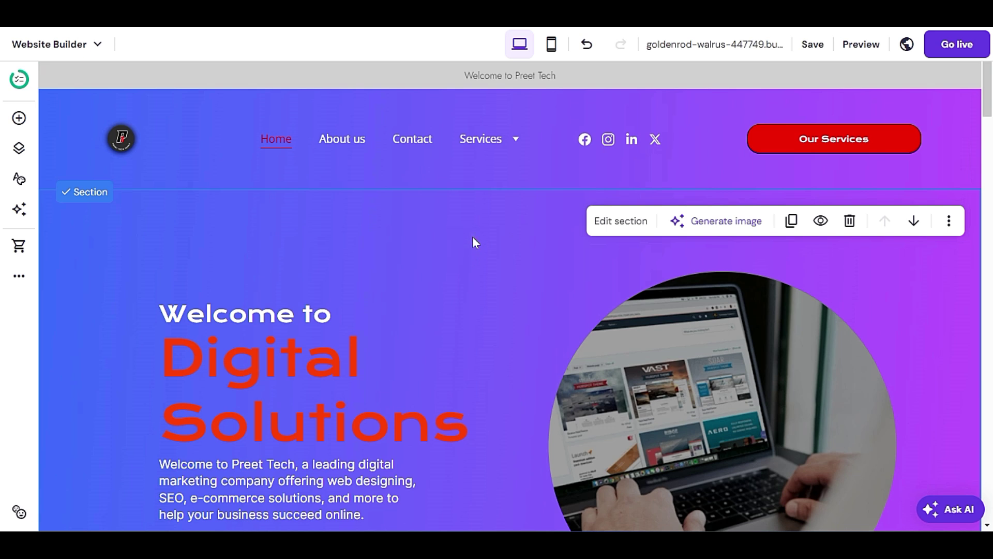
Delete the "Welcome to Preet Tech" sticky bar above the header
left_click(608, 87)
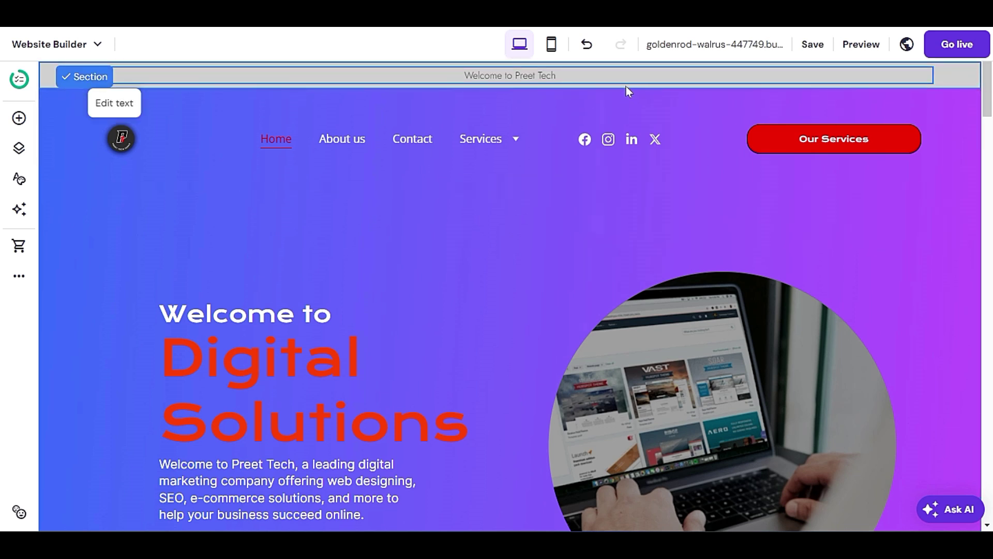
left_click(626, 84)
left_click(948, 106)
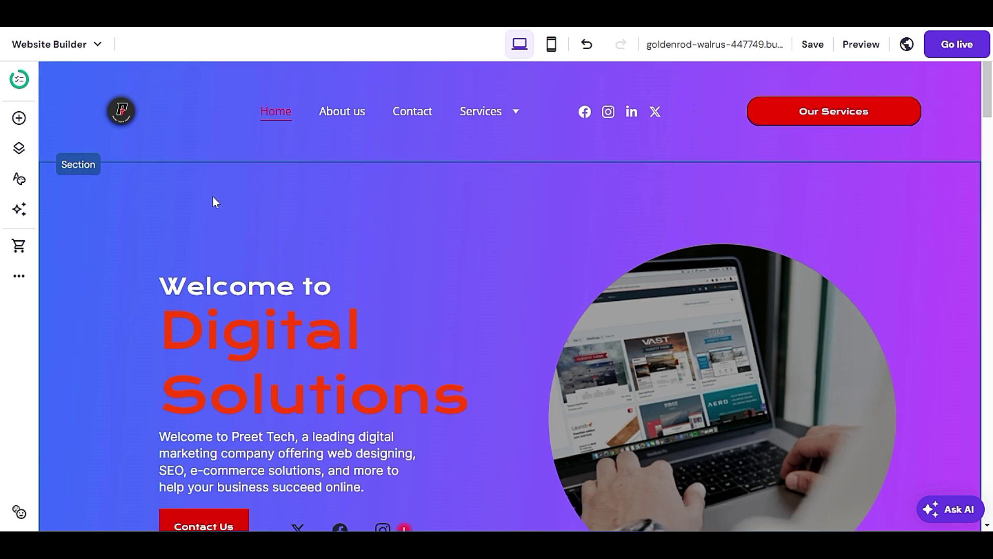
Change the text color of the red "Digital Solutions" heading in the hero section to white
scroll(215, 201, "down", 5)
scroll(460, 405, "up", 4)
scroll(441, 389, "down", 3)
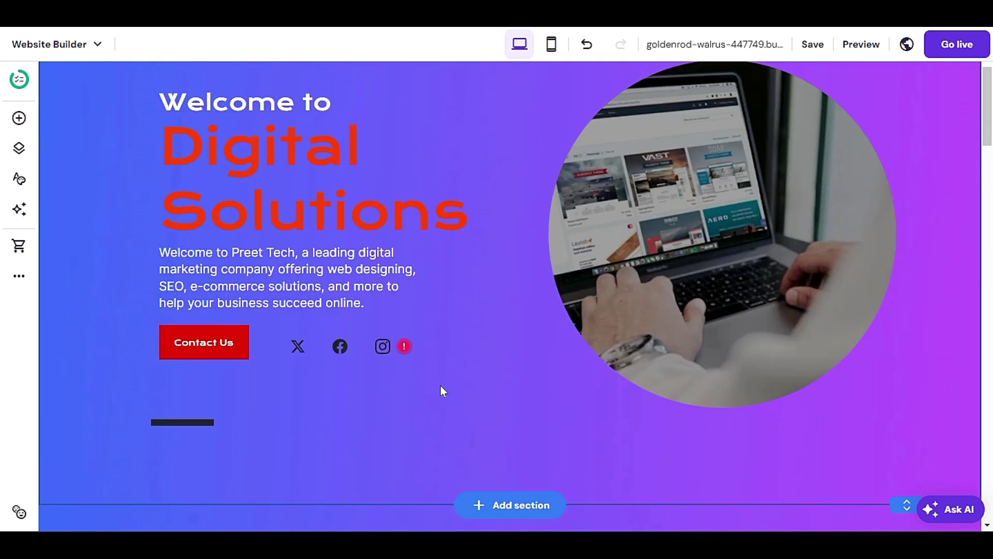
left_click(304, 213)
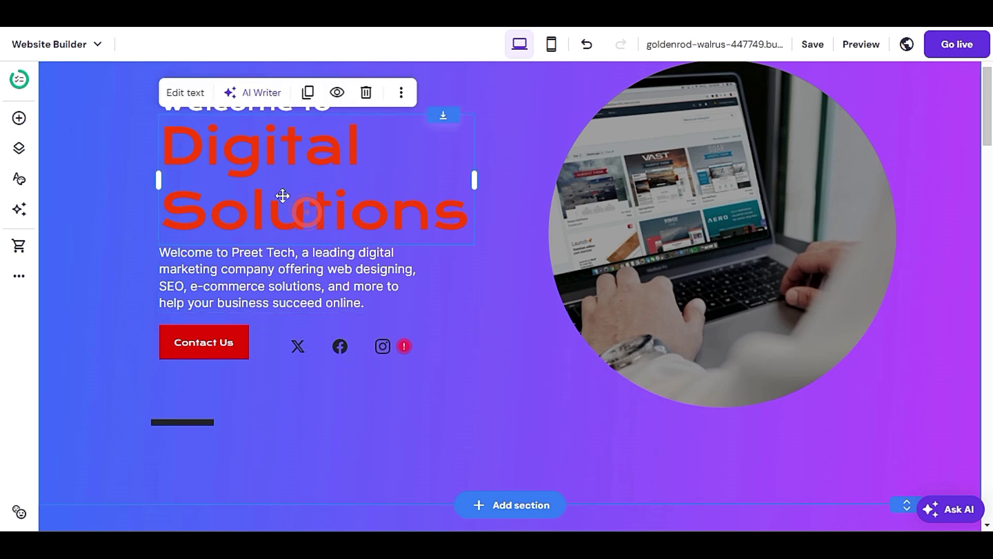
left_click(171, 94)
left_click(177, 93)
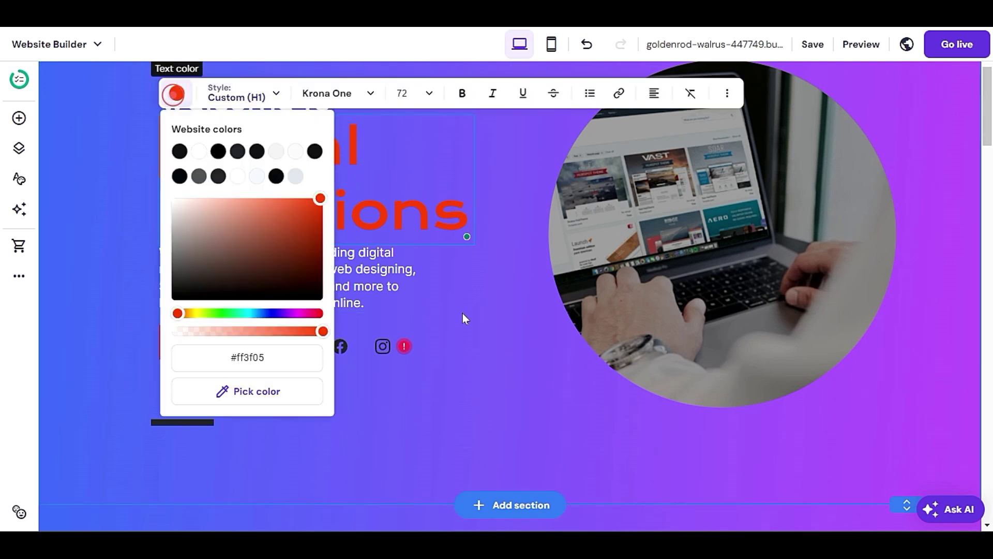
left_click_drag(193, 213, 152, 192)
left_click(127, 239)
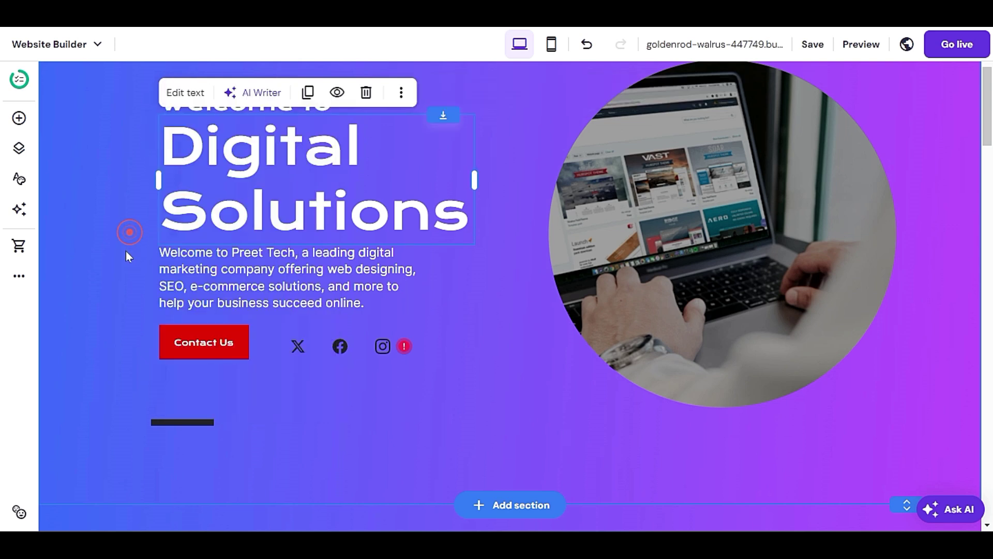
left_click(125, 250)
Change the color of the hero section's social icons to white (#ffffff) and save the website
scroll(114, 312, "up", 3)
scroll(114, 311, "down", 7)
scroll(118, 316, "up", 4)
left_click(306, 300)
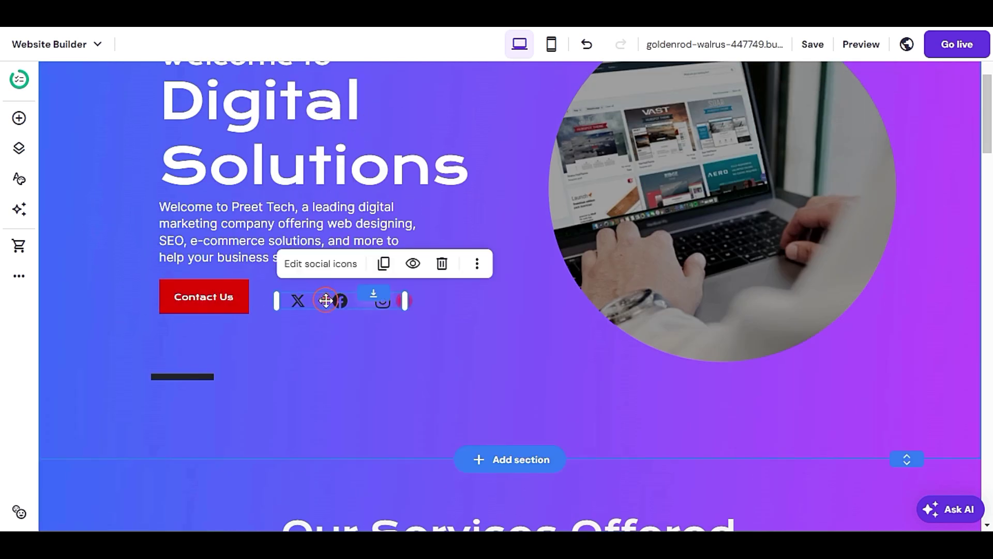
left_click(302, 263)
left_click(474, 229)
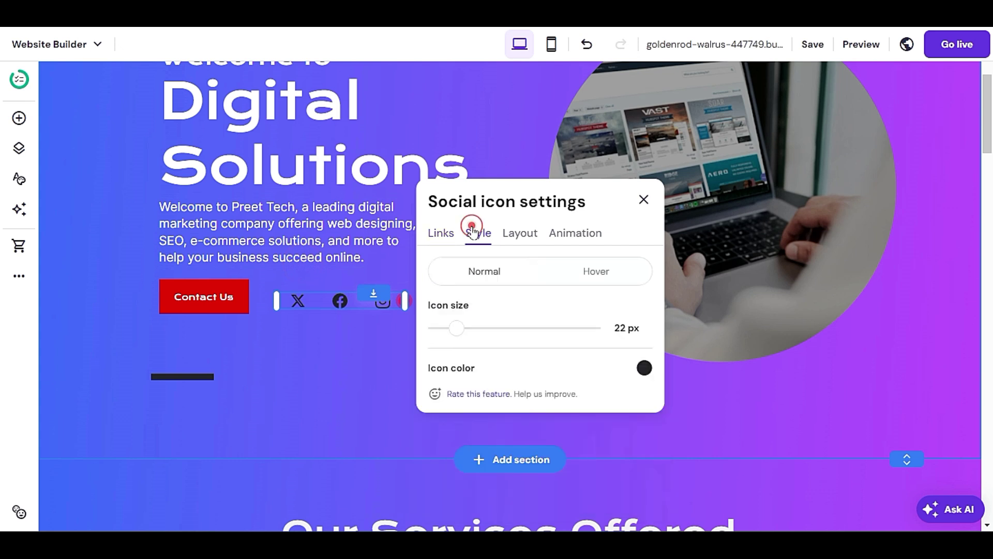
left_click(644, 367)
left_click(694, 249)
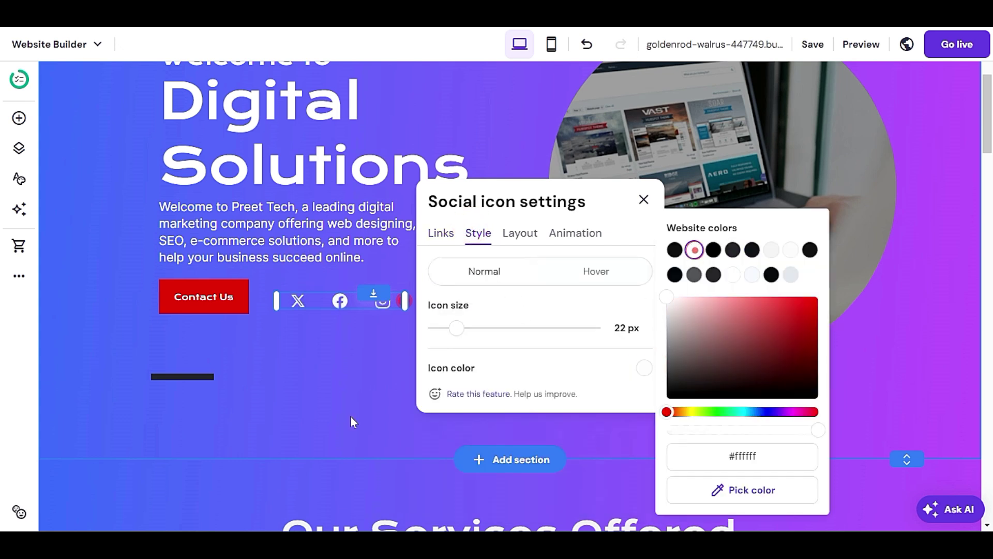
left_click(315, 387)
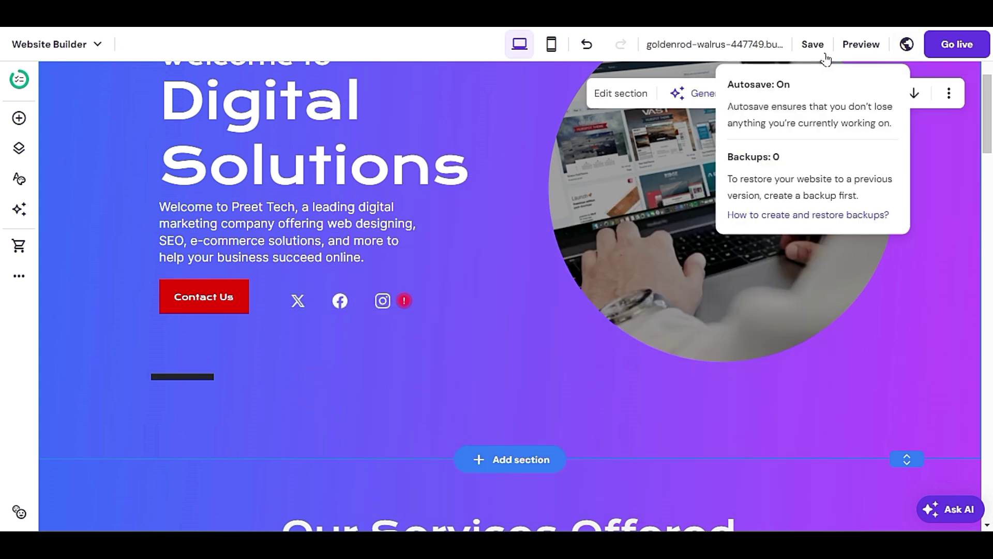
left_click(813, 44)
Open the website's SEO settings
scroll(512, 357, "up", 5)
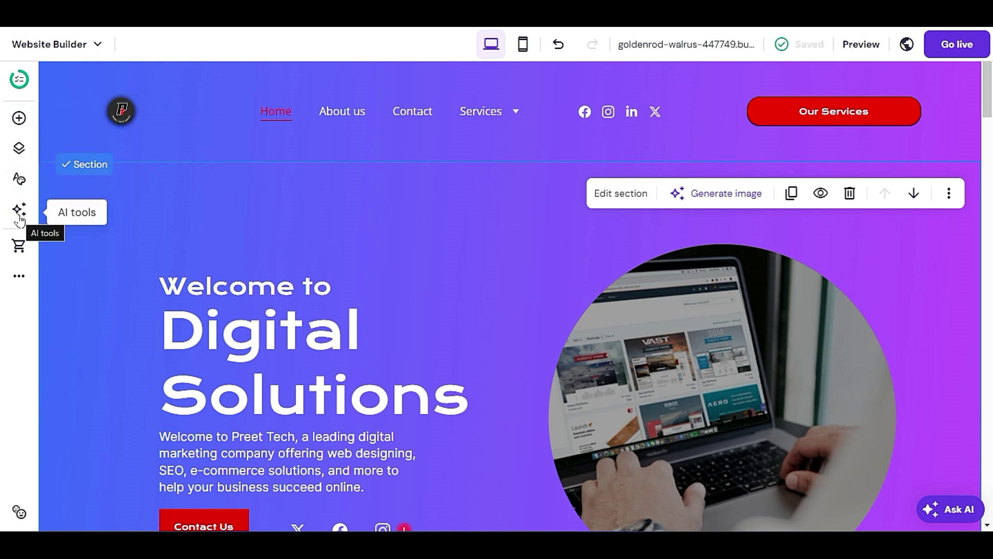
left_click(18, 280)
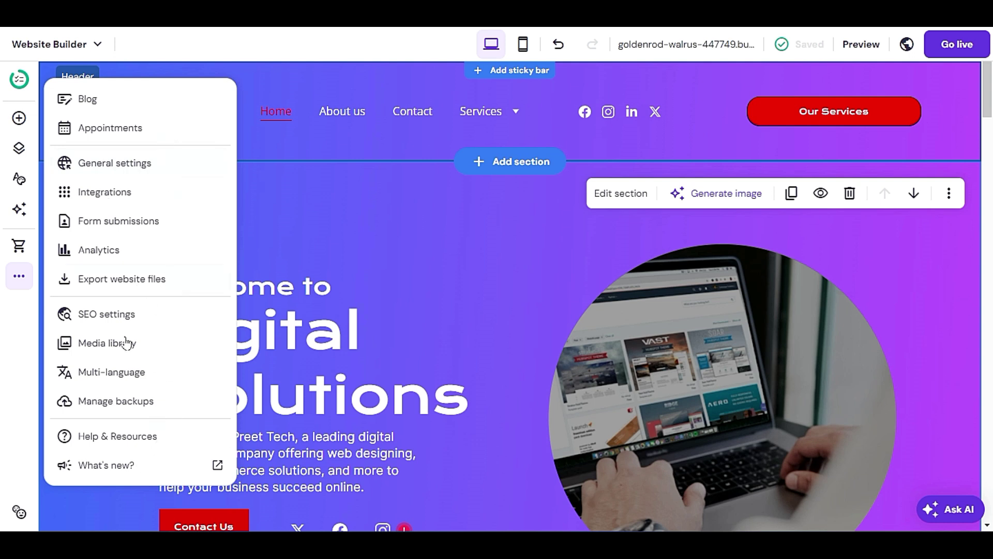
left_click(111, 316)
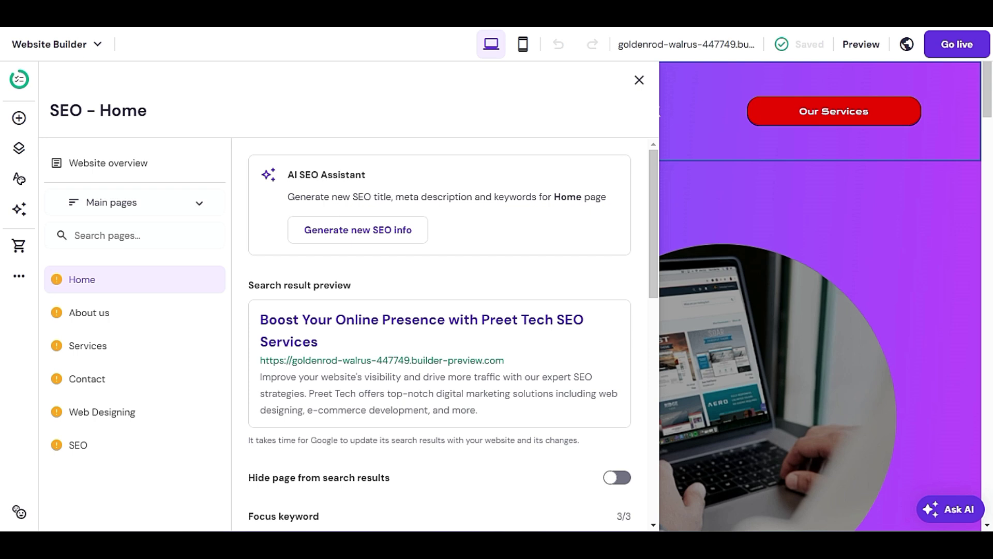
Start generating new SEO info for the Home page with the AI SEO Assistant and review the page description
left_click(342, 233)
left_click(394, 317)
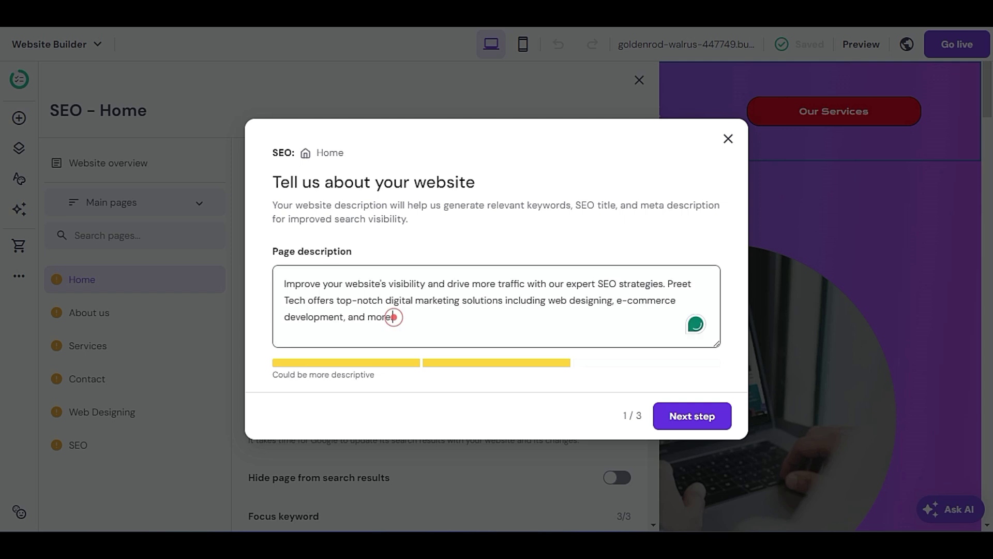
left_click_drag(423, 324, 284, 283)
left_click(284, 284)
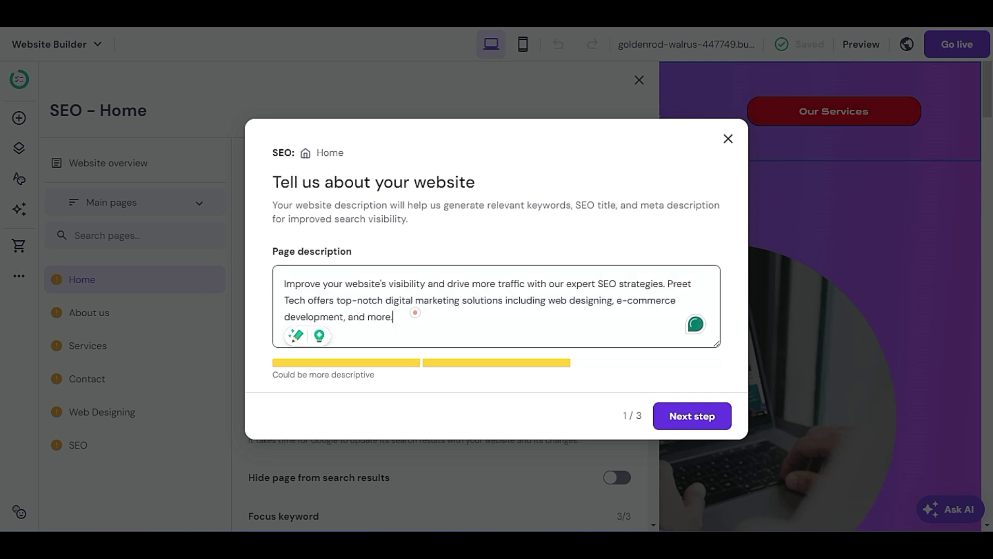
left_click_drag(410, 317, 284, 283)
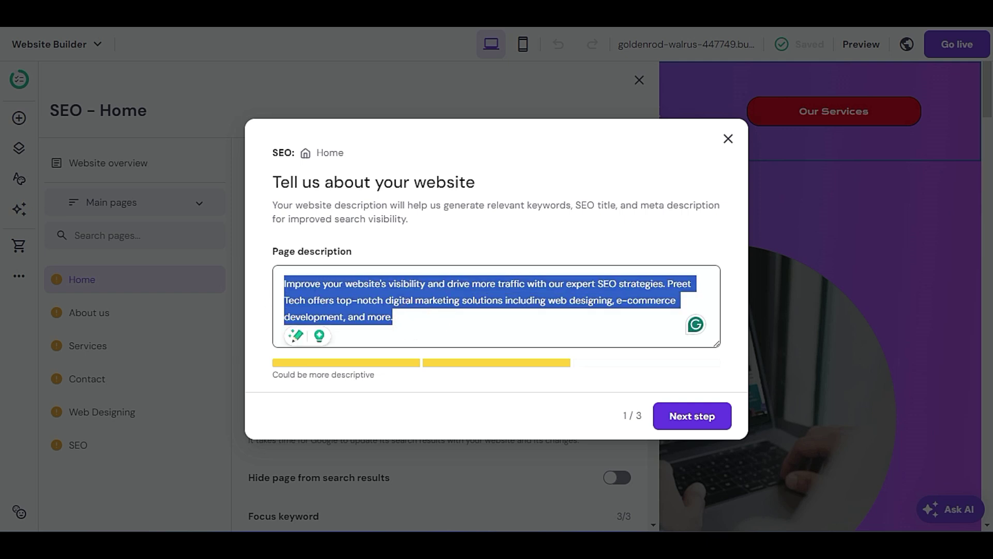
left_click(496, 308)
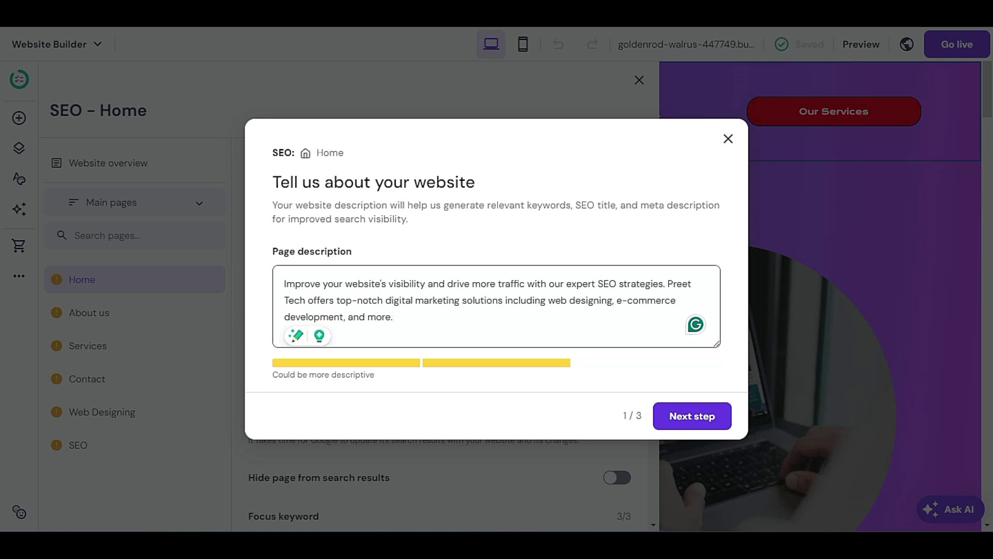
Add "expert SEO strategies" to the selected Home page keywords and generate the search engine appearance
left_click(703, 425)
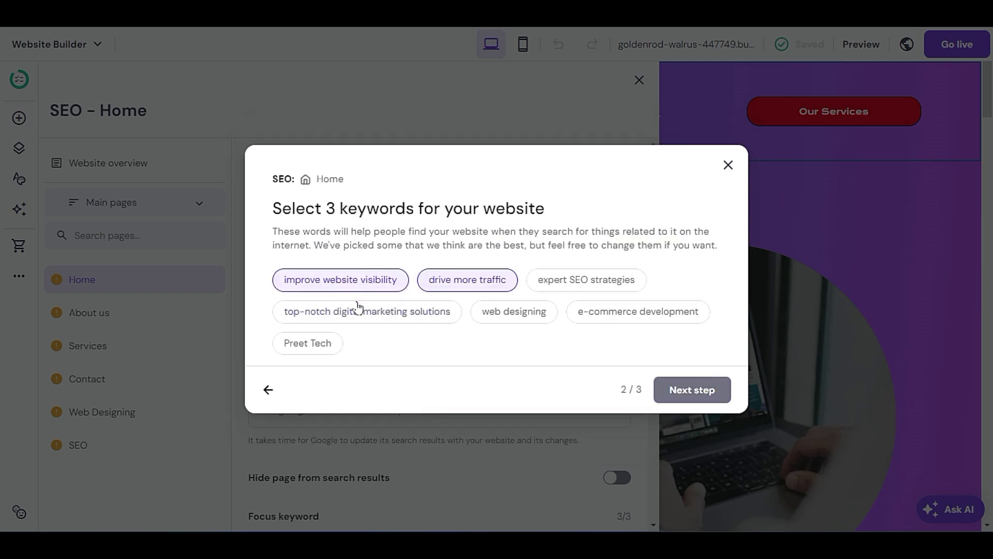
left_click(568, 283)
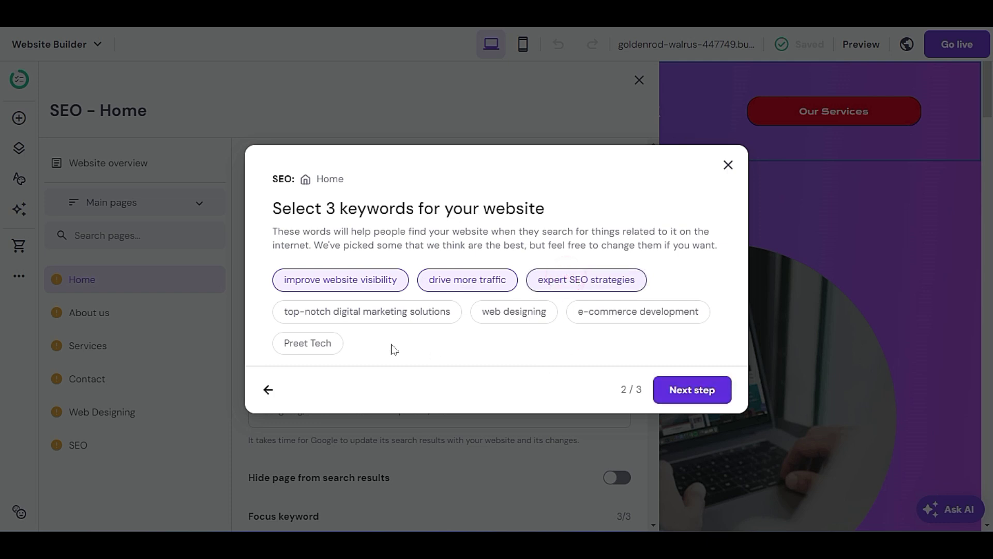
left_click(643, 306)
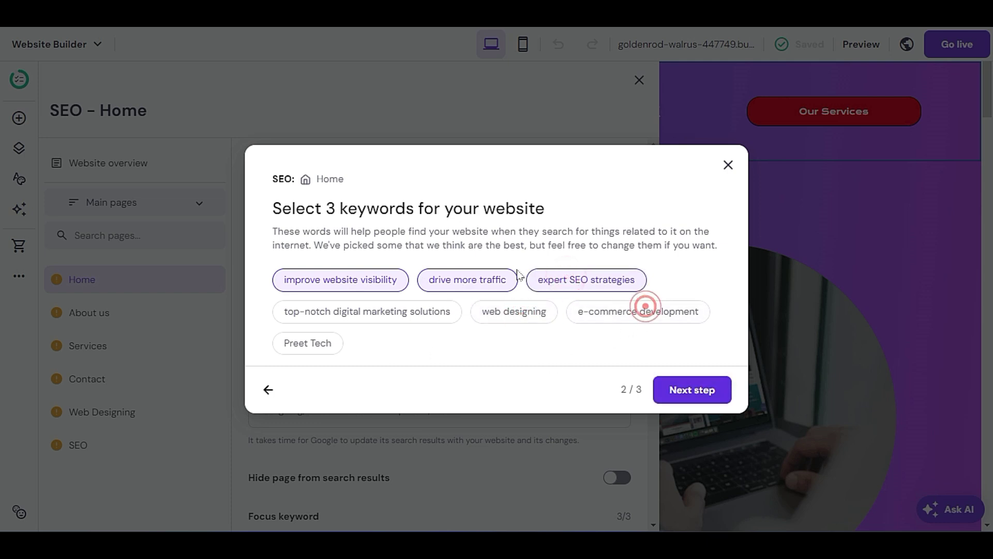
left_click(677, 392)
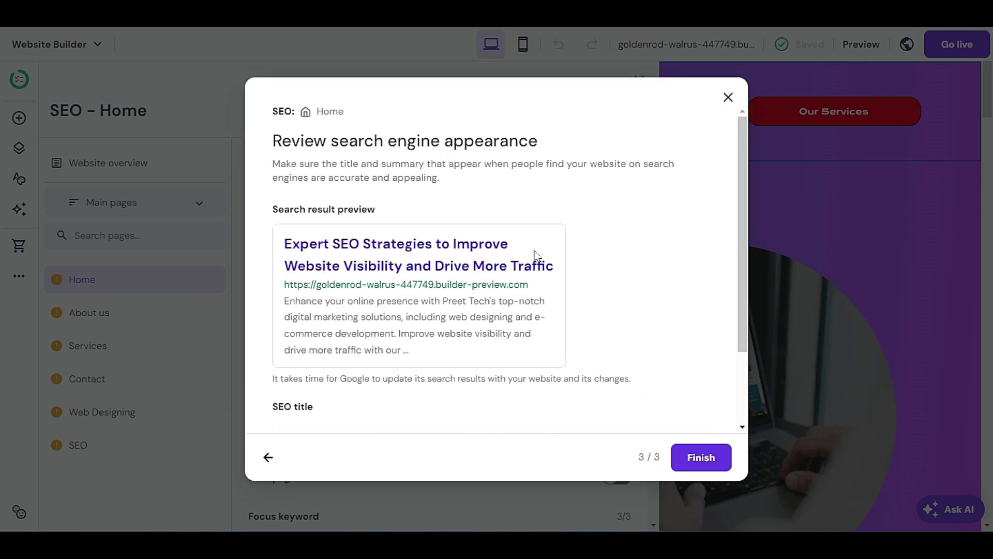
Review the generated search result preview, SEO title and meta description for the Home page, and close the assistant without finishing
scroll(520, 310, "down", 2)
scroll(522, 337, "up", 2)
scroll(516, 354, "down", 2)
left_click(518, 347)
left_click_drag(617, 340, 282, 341)
scroll(362, 345, "up", 2)
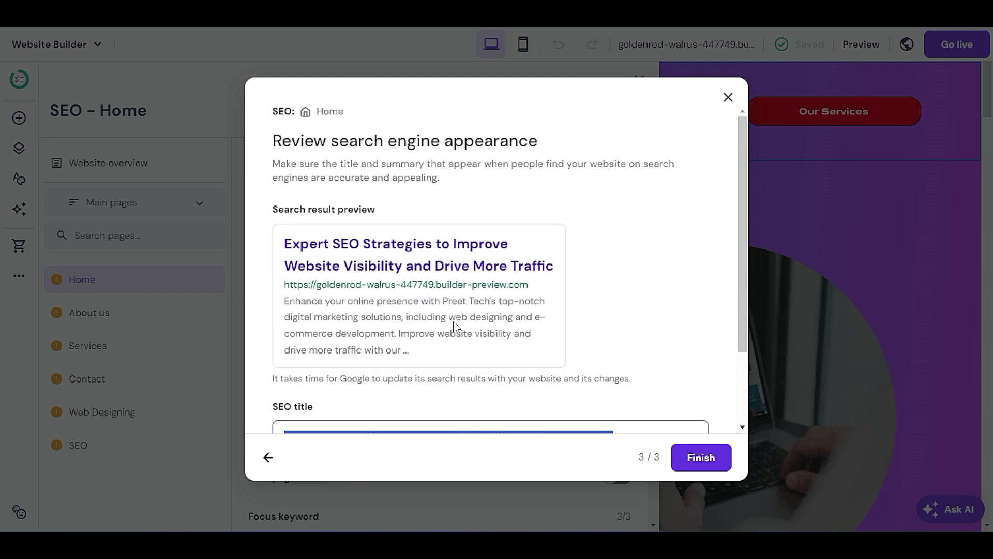
scroll(454, 326, "down", 2)
triple_click(313, 400)
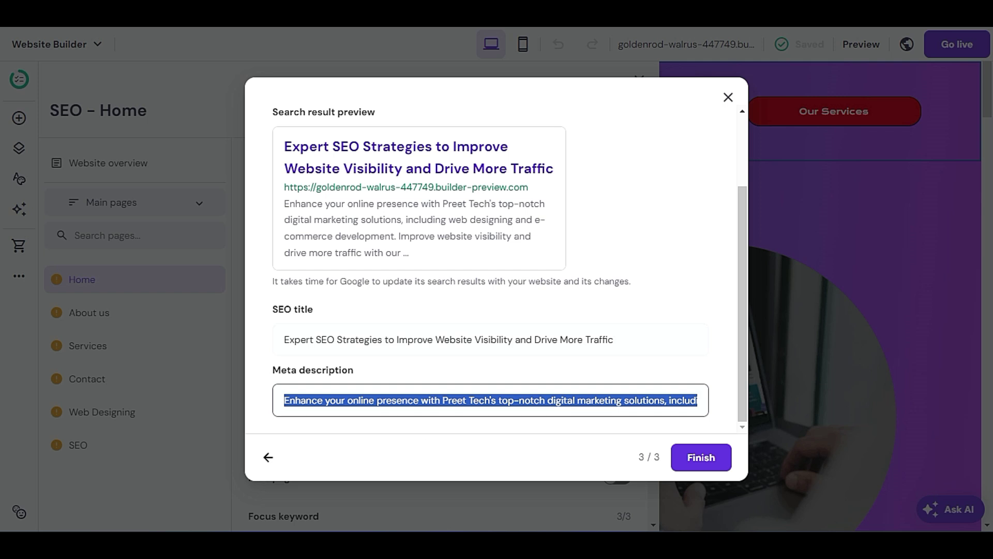
scroll(422, 384, "up", 2)
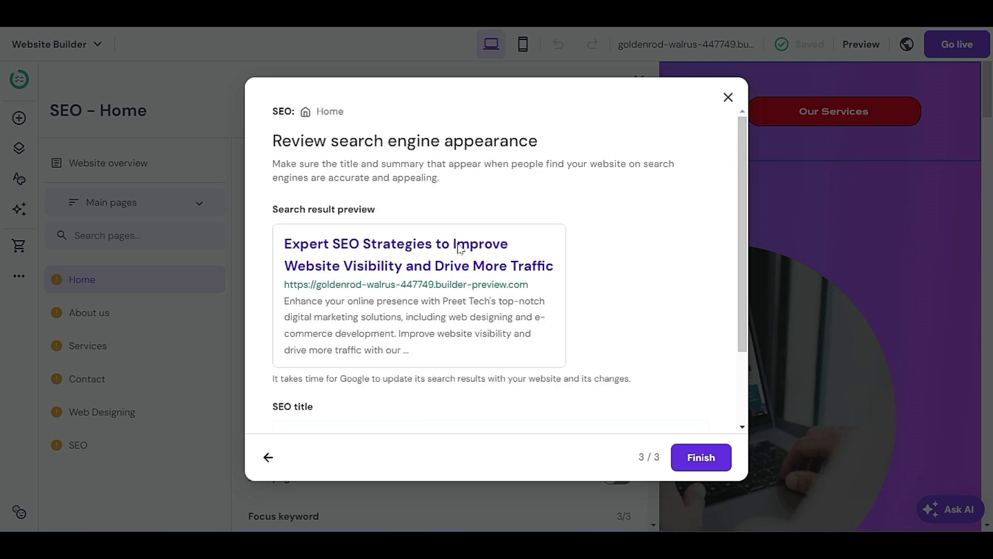
left_click(450, 380)
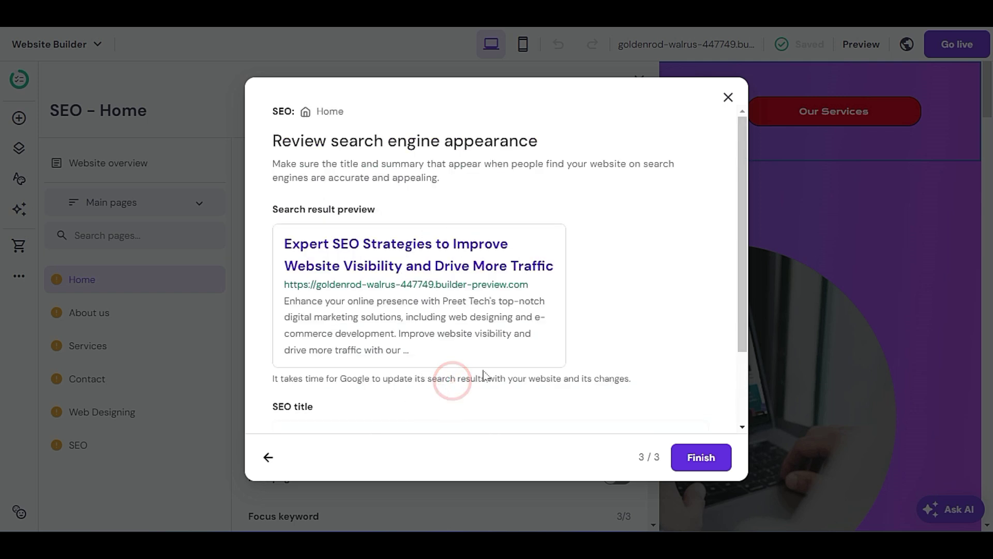
scroll(484, 376, "down", 2)
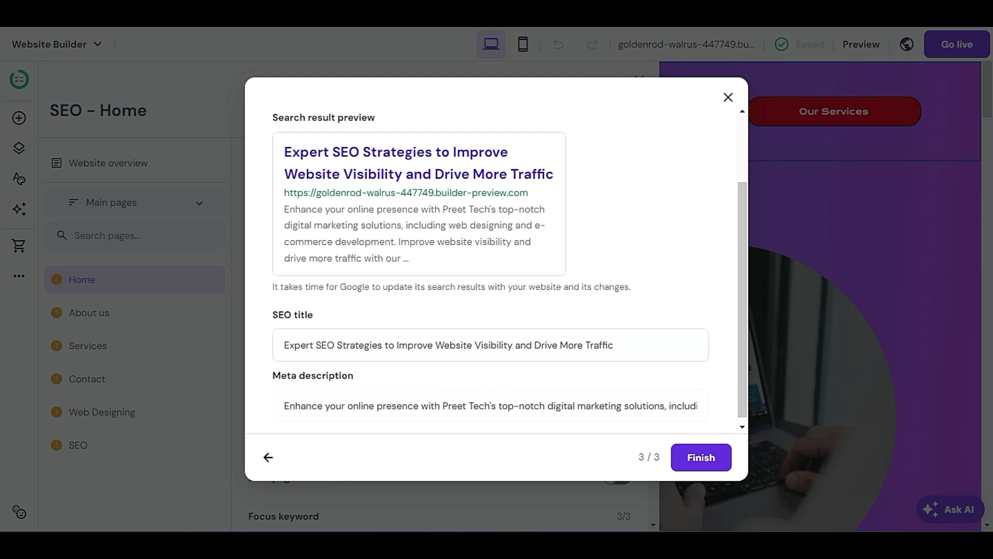
left_click_drag(267, 293, 650, 292)
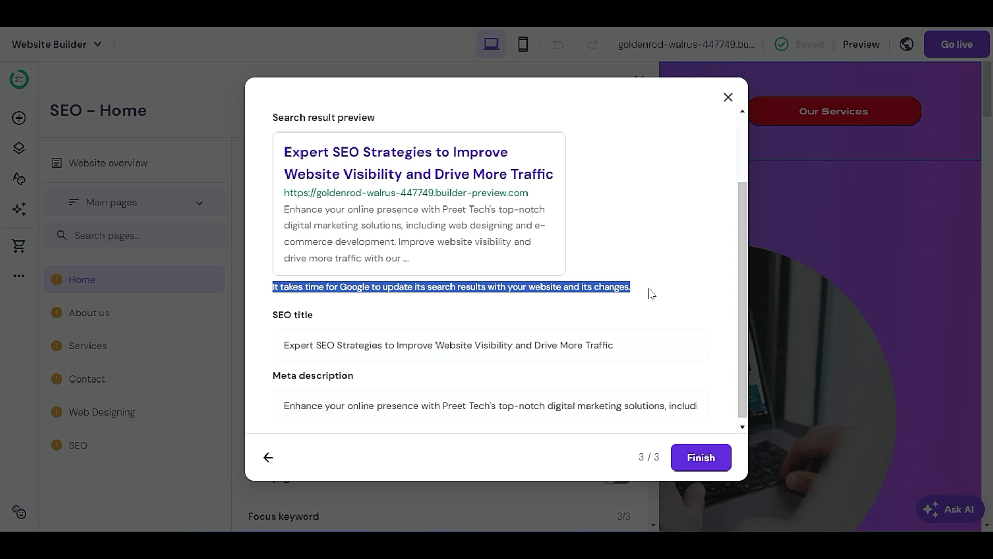
scroll(659, 414, "up", 2)
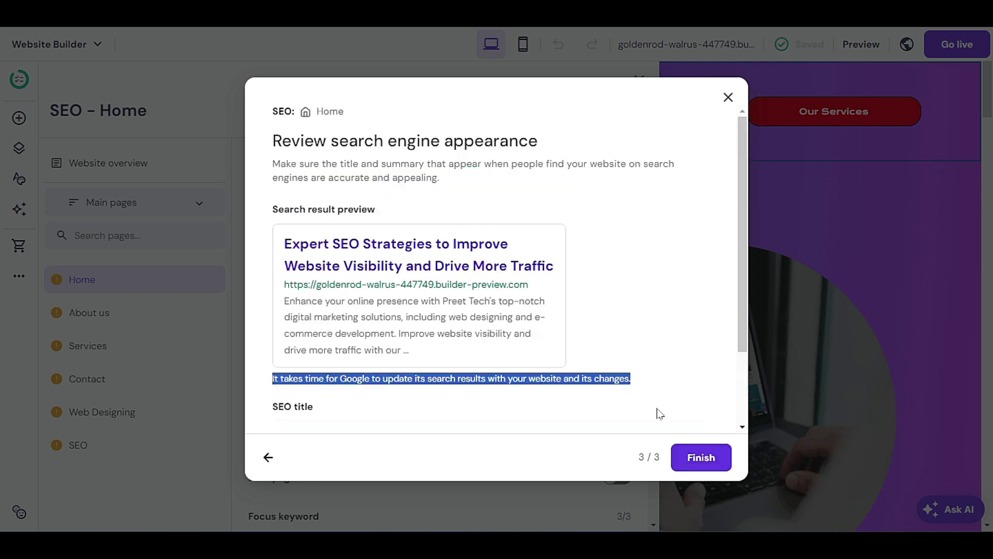
left_click(728, 98)
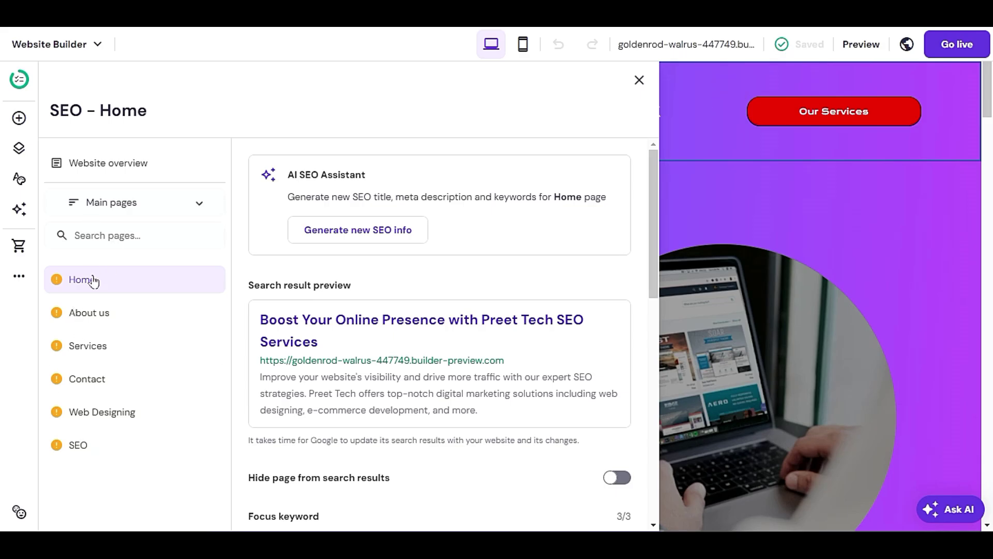
Examine the About us page's SEO preview, focus keywords and meta description checks
left_click(106, 315)
scroll(307, 328, "down", 2)
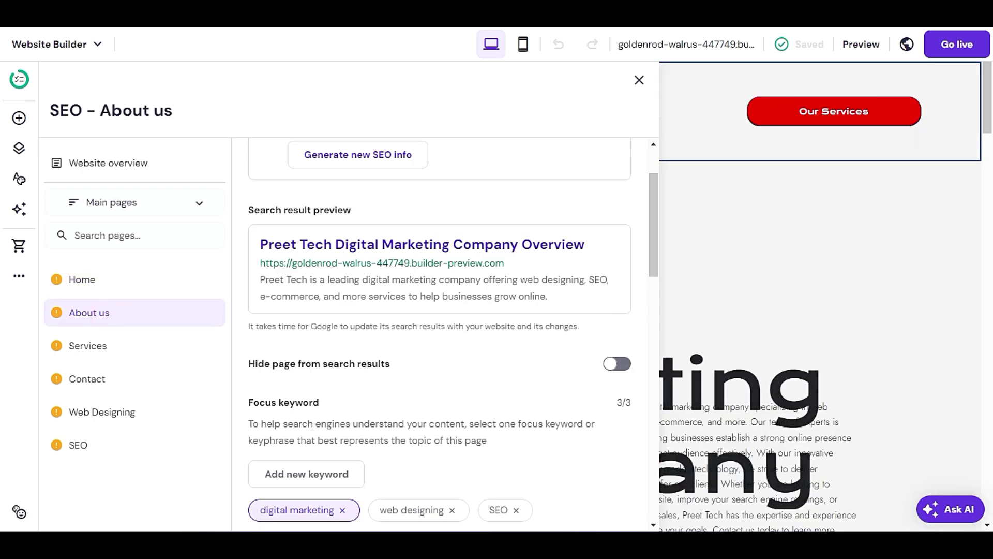
scroll(445, 344, "down", 2)
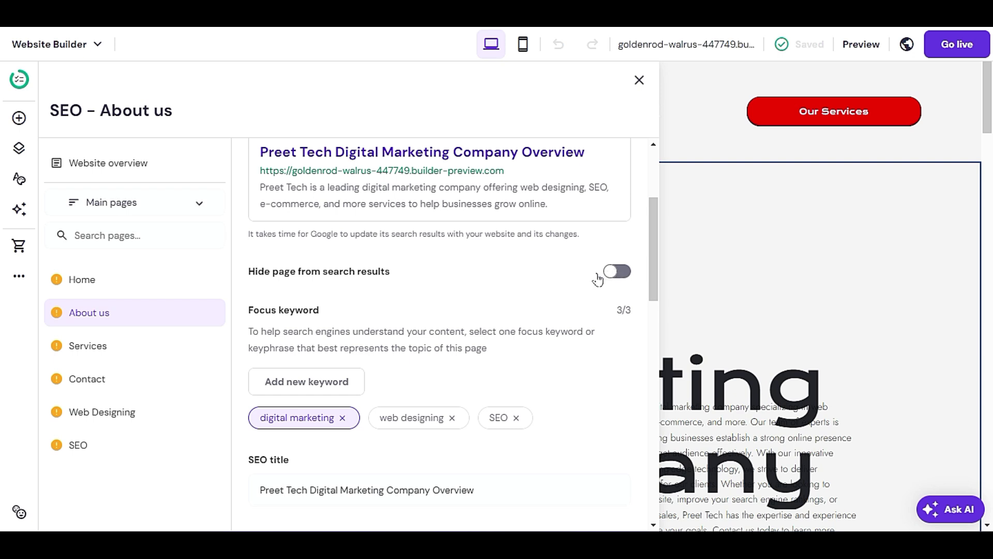
scroll(476, 319, "down", 3)
scroll(476, 324, "down", 3)
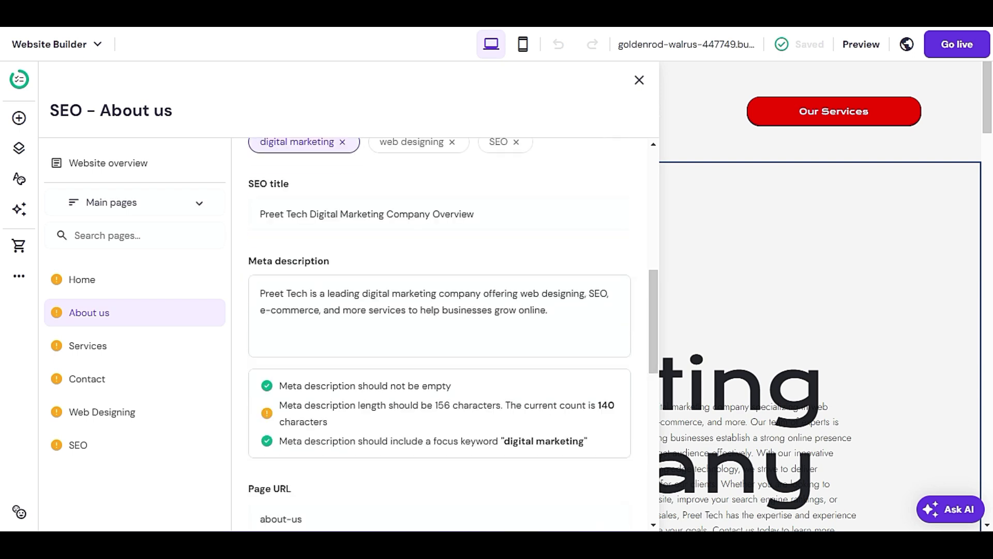
scroll(365, 329, "down", 2)
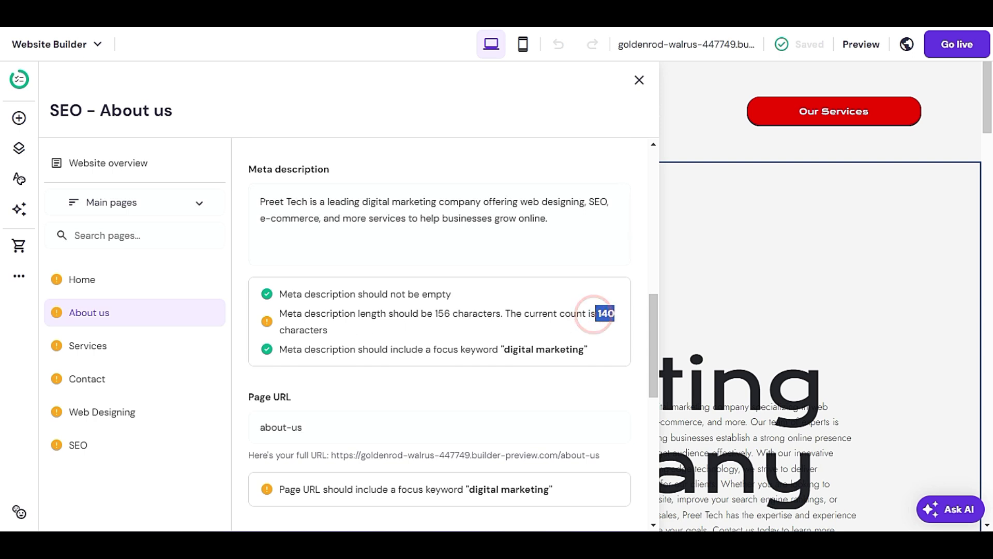
left_click(607, 313)
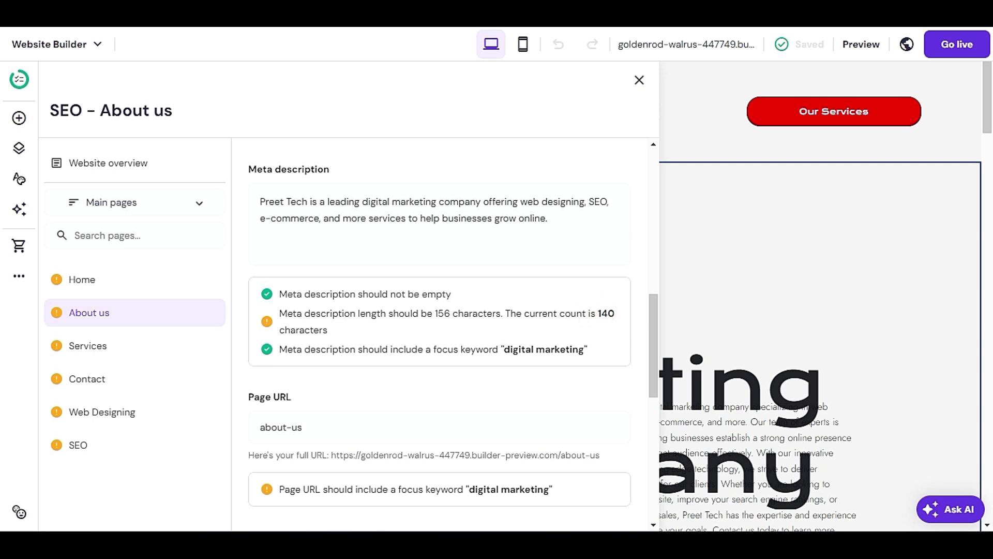
left_click_drag(279, 349, 584, 349)
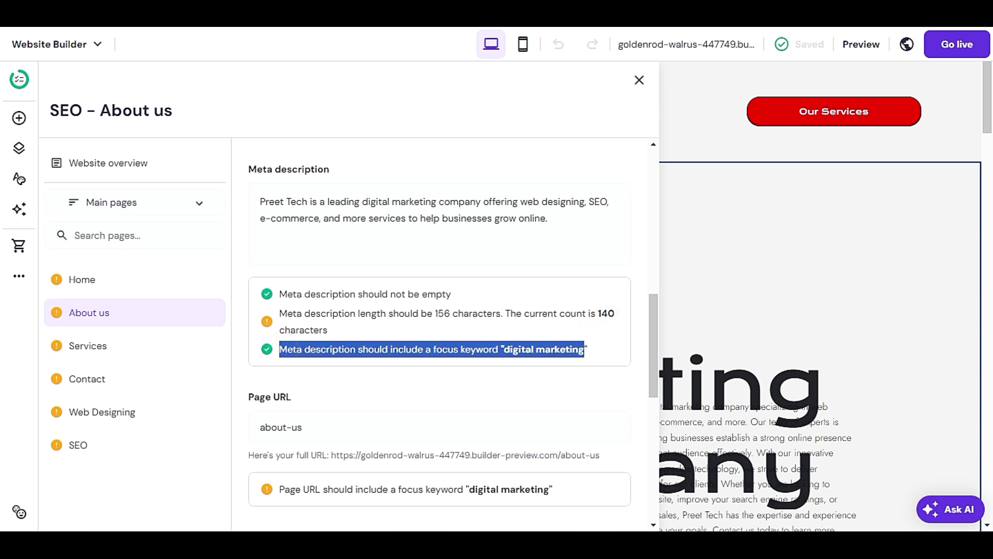
Examine the About us page's meta description wording, page URL check and other SEO tips
scroll(440, 364, "up", 4)
scroll(433, 362, "down", 2)
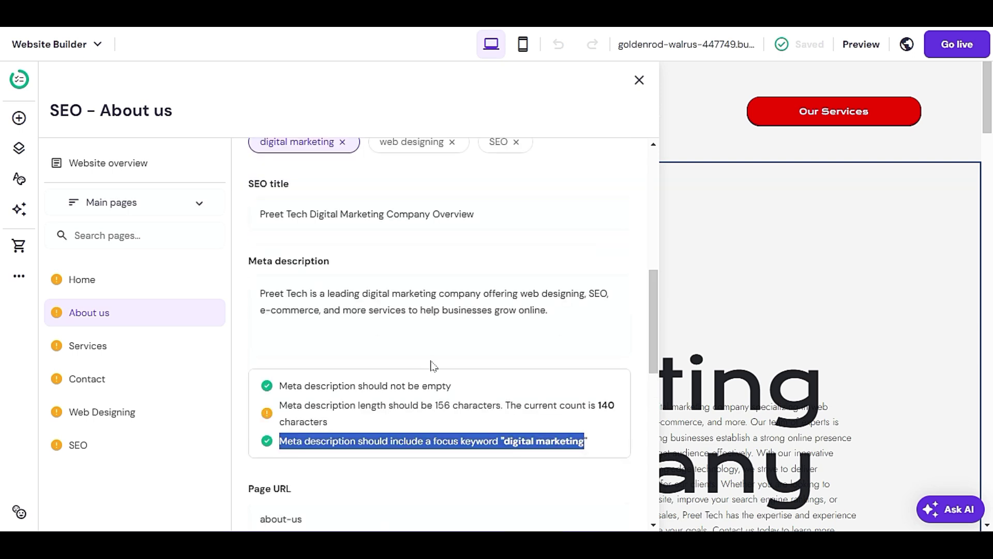
left_click(284, 296)
left_click_drag(448, 310, 367, 310)
scroll(401, 399, "down", 3)
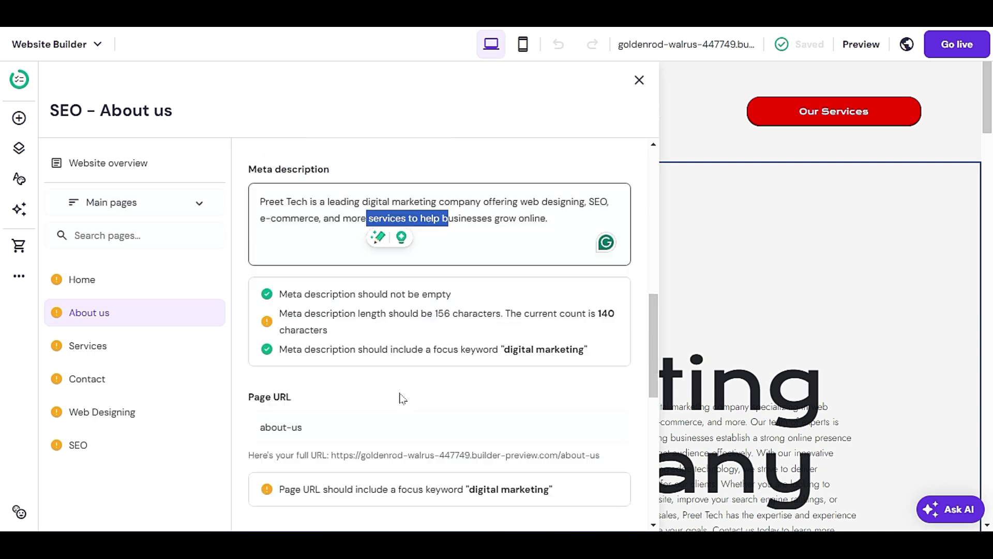
left_click(395, 351)
scroll(413, 398, "down", 3)
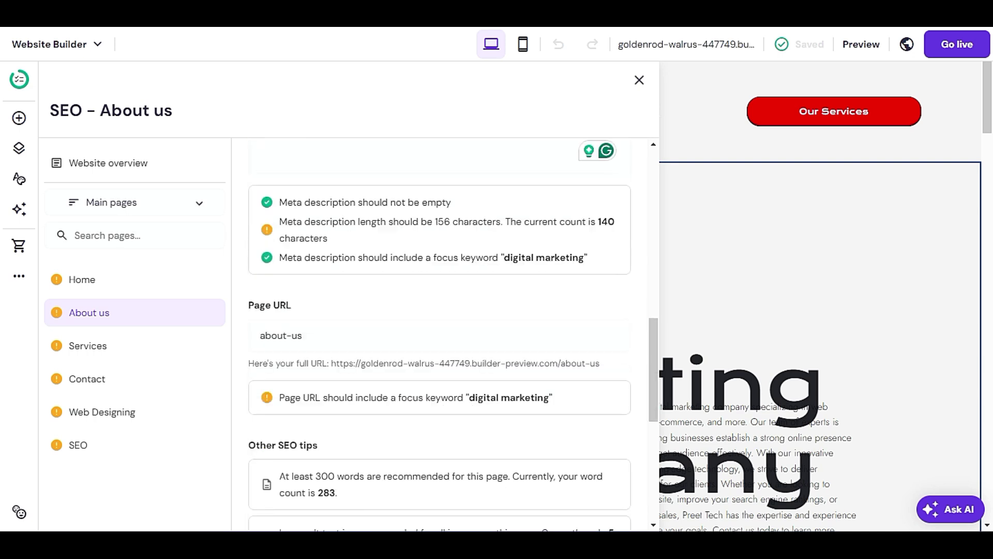
scroll(411, 439, "down", 6)
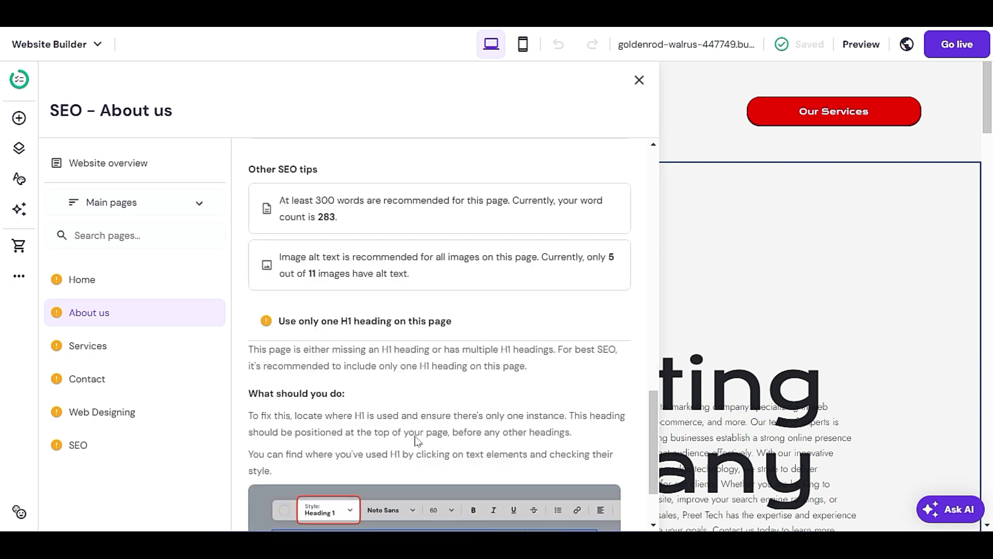
scroll(411, 438, "up", 12)
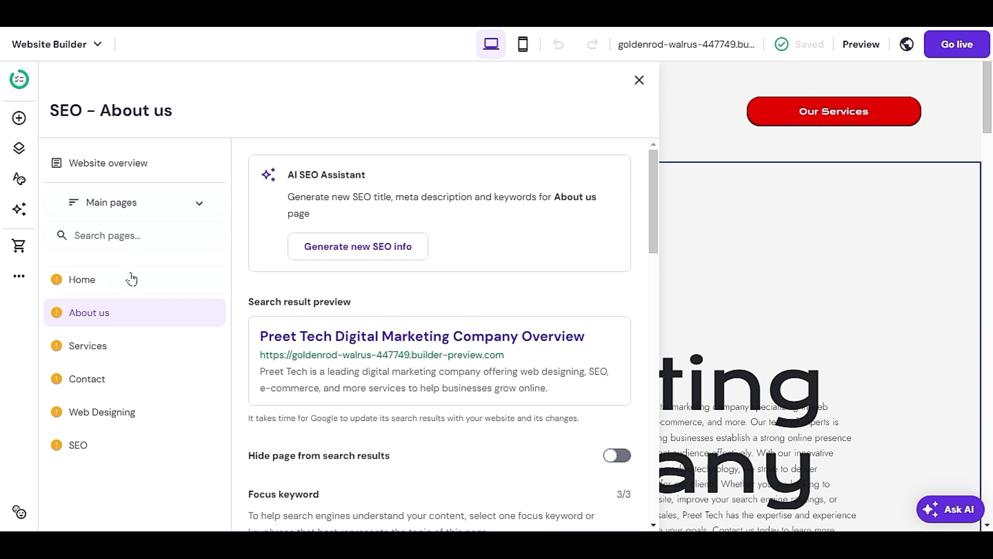
Check the list of product pages in the SEO settings and return to the main pages list
left_click(135, 202)
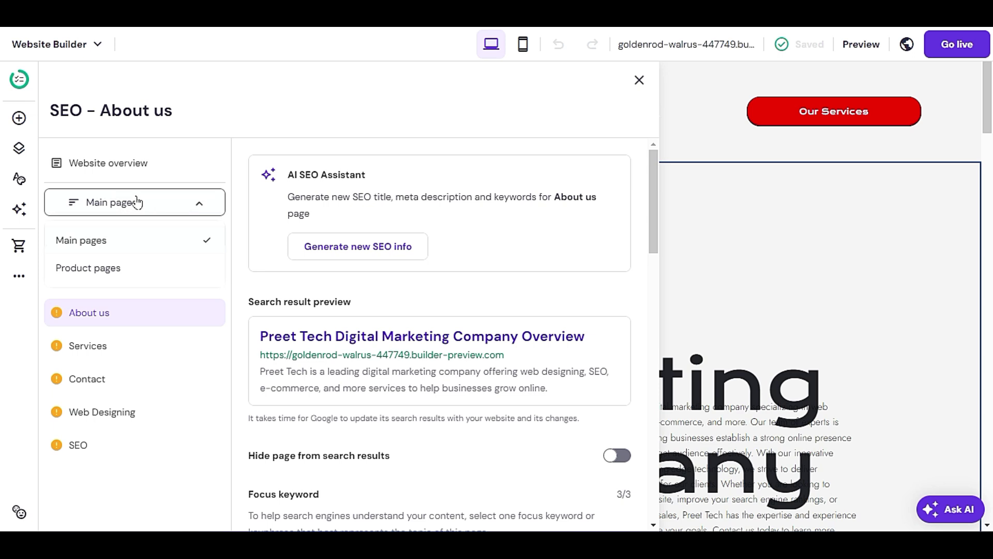
left_click(162, 204)
left_click(159, 200)
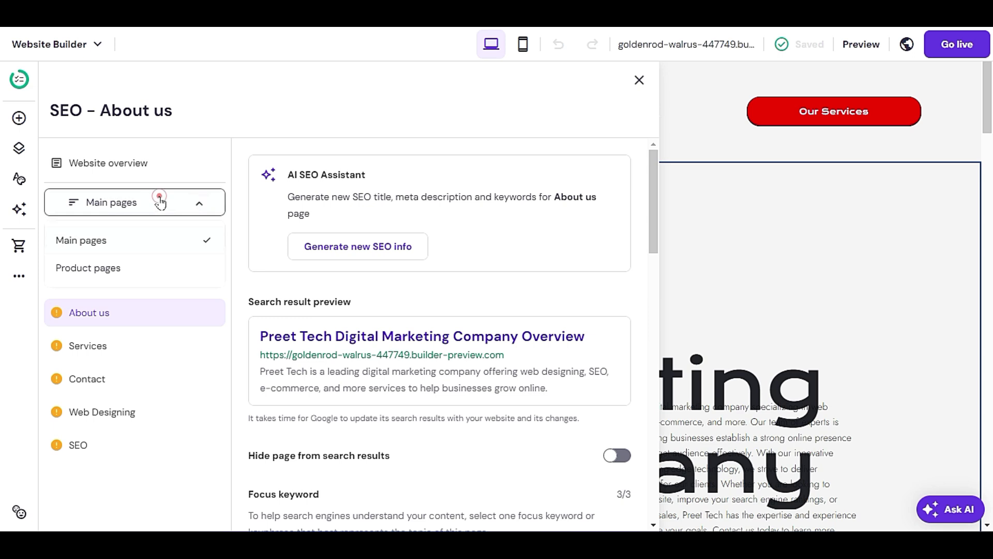
left_click(119, 266)
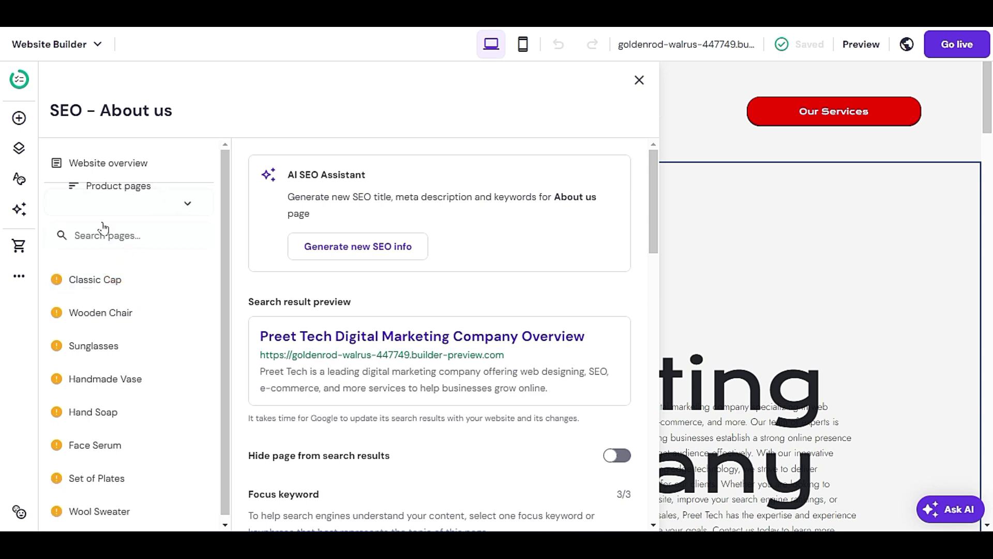
left_click(118, 202)
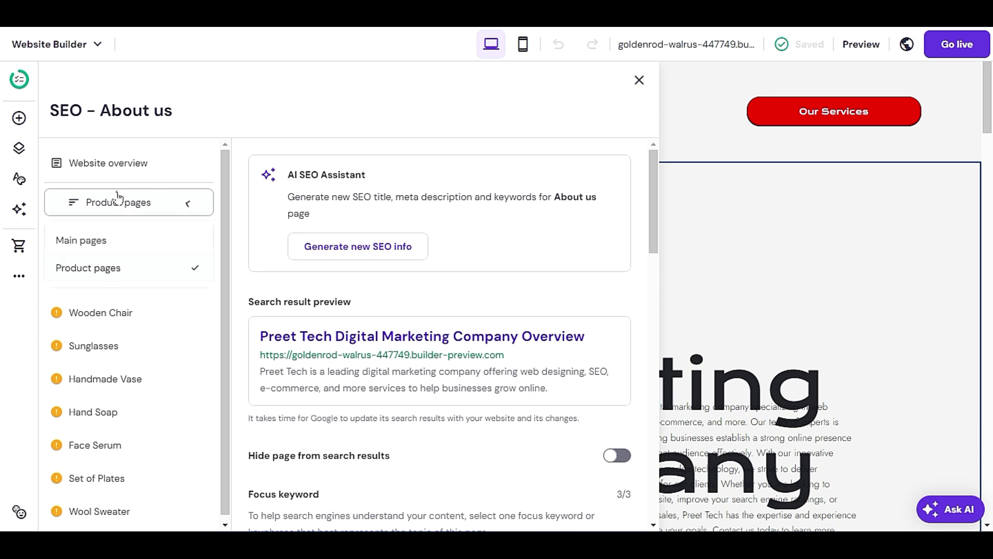
left_click(120, 238)
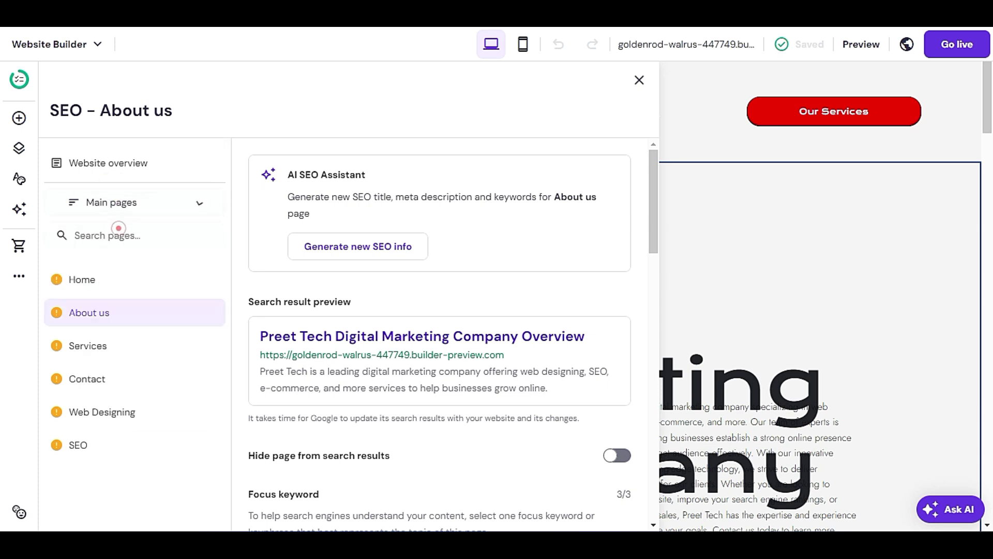
Reopen the SEO settings, view the About us page's search preview and focus keywords, and close them
left_click(19, 276)
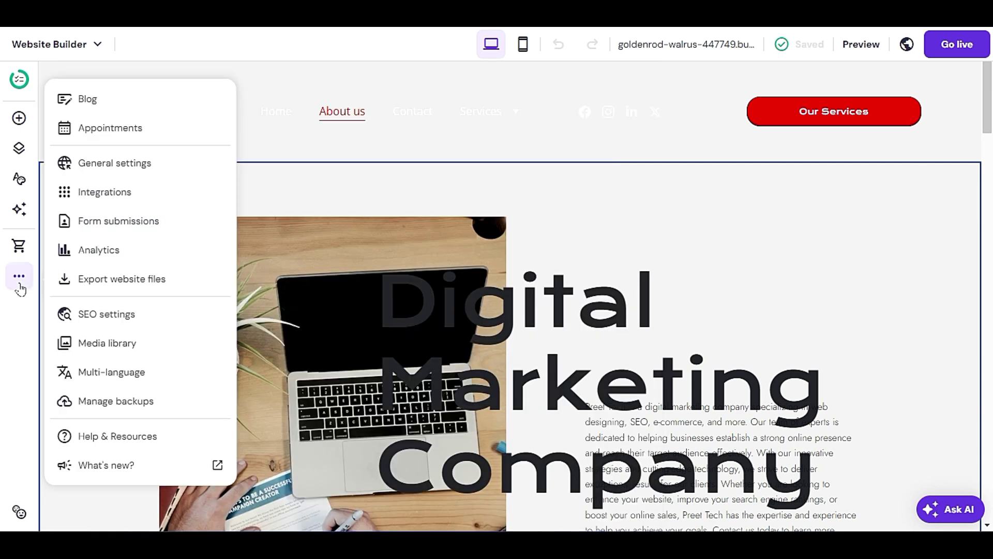
left_click(122, 316)
scroll(414, 321, "down", 3)
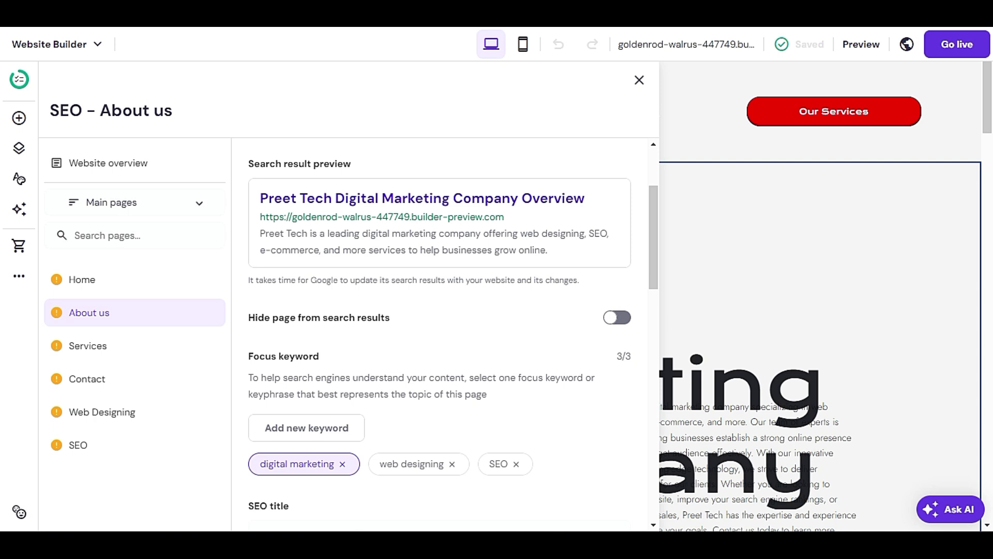
left_click(640, 80)
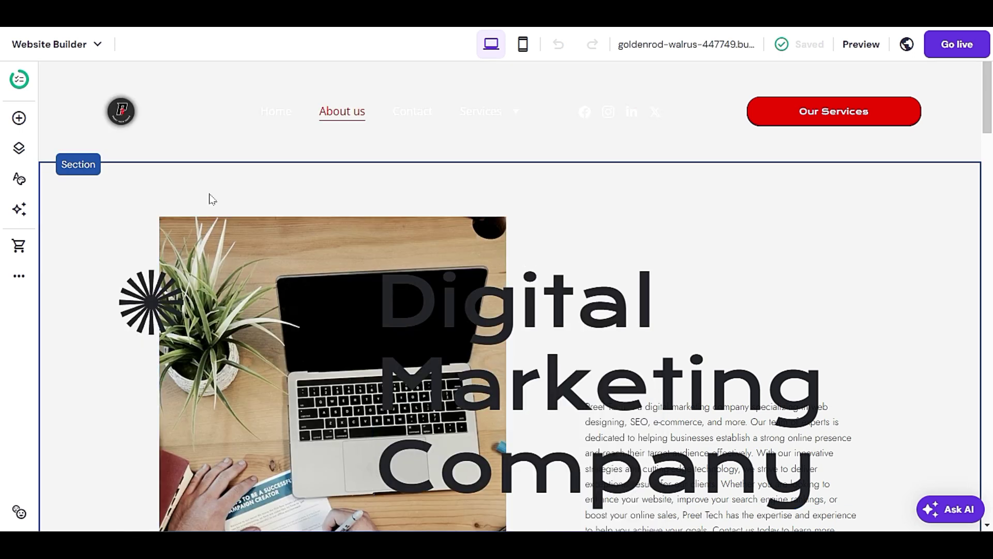
Delete the black bar beneath the Contact Us button in the Home page's hero section
left_click(274, 115)
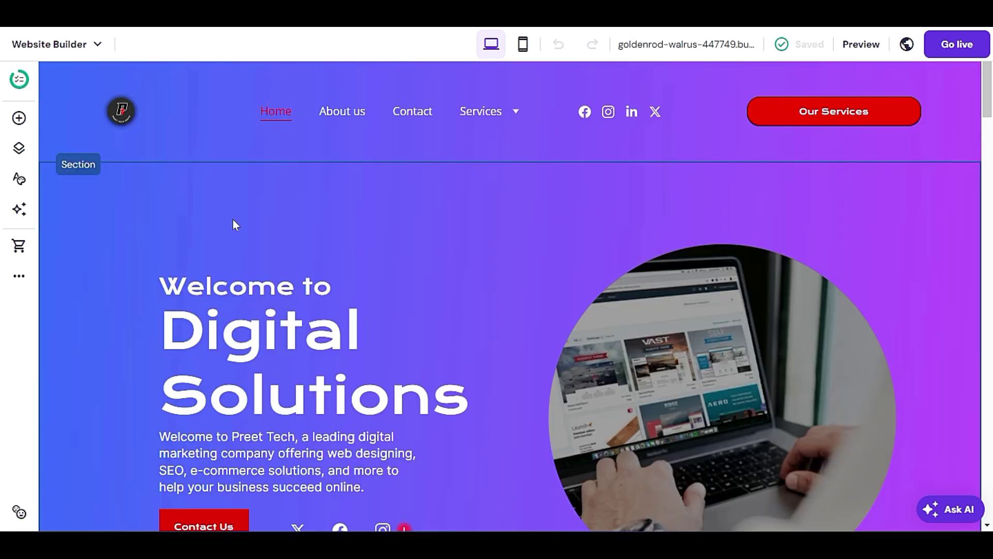
scroll(233, 213, "down", 4)
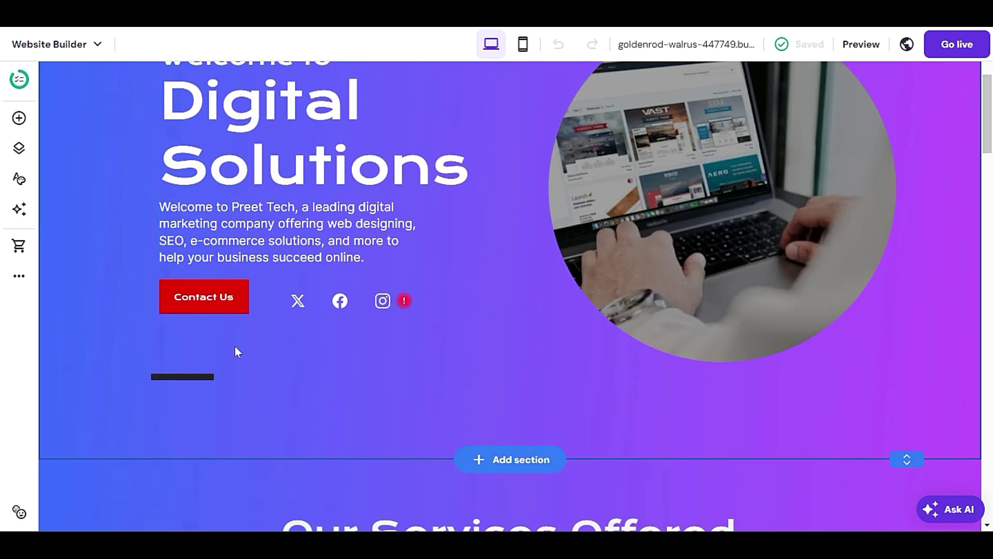
left_click(197, 379)
left_click(450, 315)
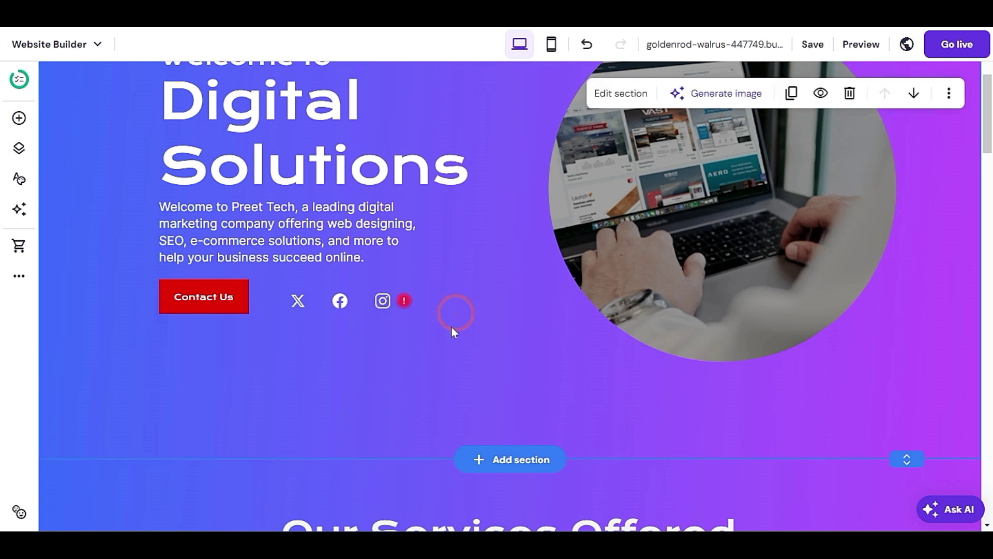
Examine the images and texts of the service blocks in the Our Services Offered section
scroll(451, 326, "down", 12)
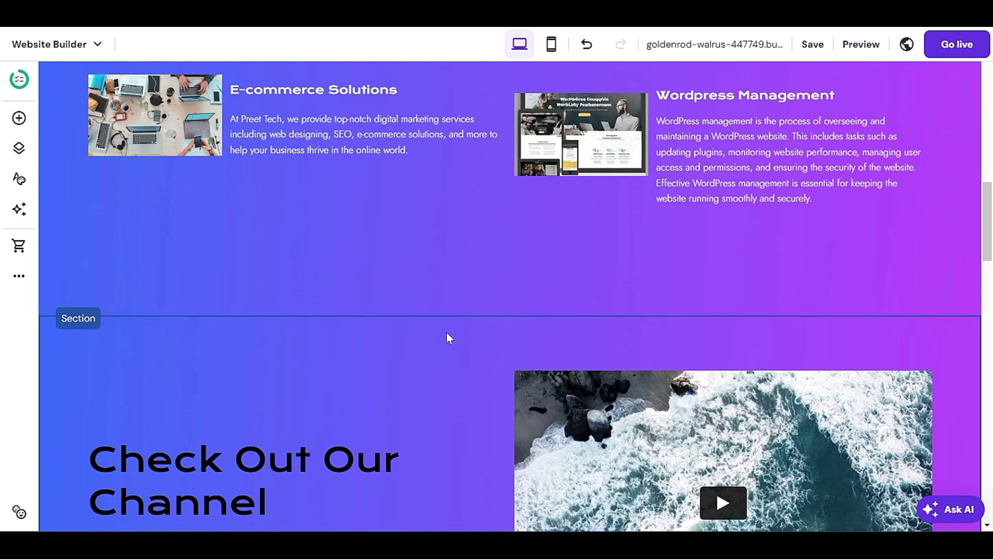
scroll(449, 337, "up", 4)
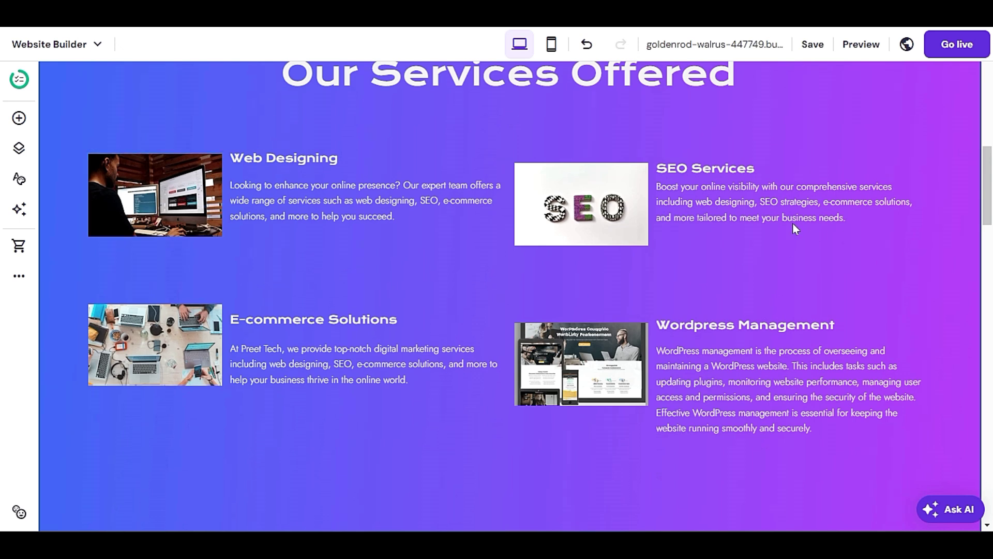
mouse_move(113, 155)
left_click(101, 137)
left_click(330, 181)
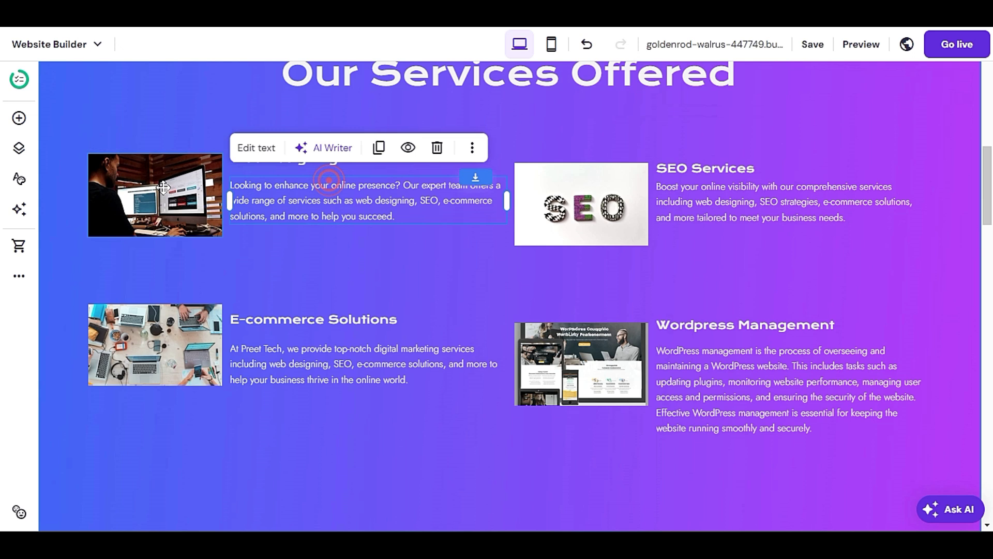
left_click(163, 187)
left_click(287, 197)
left_click(130, 127)
Try the animated gradient background on the Our Services Offered section and check its layout and anchor settings
left_click(64, 154)
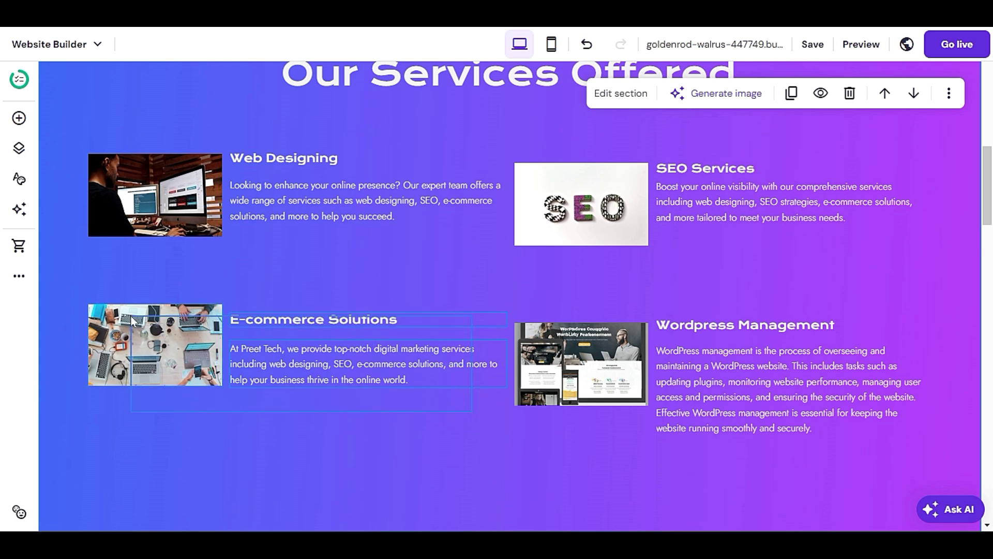
left_click(620, 93)
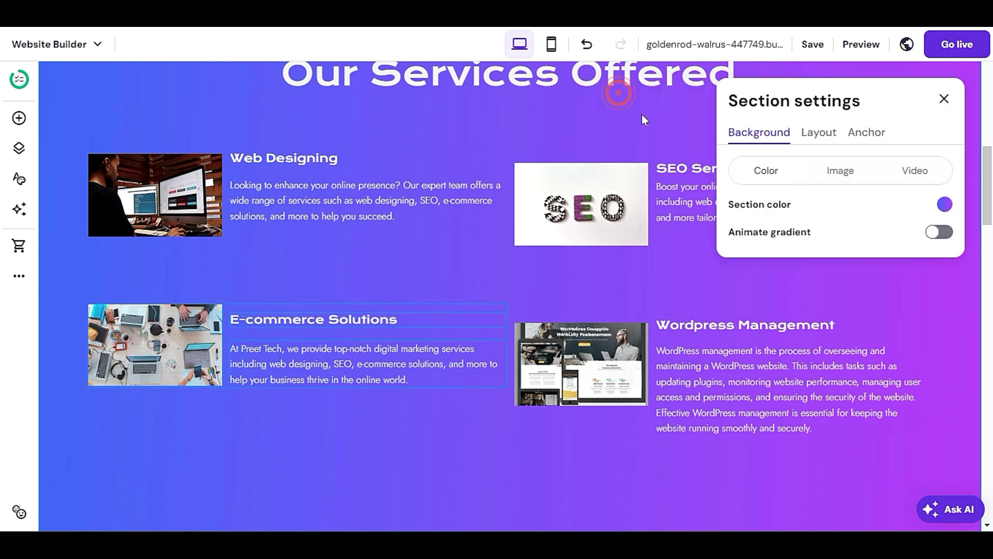
left_click(939, 234)
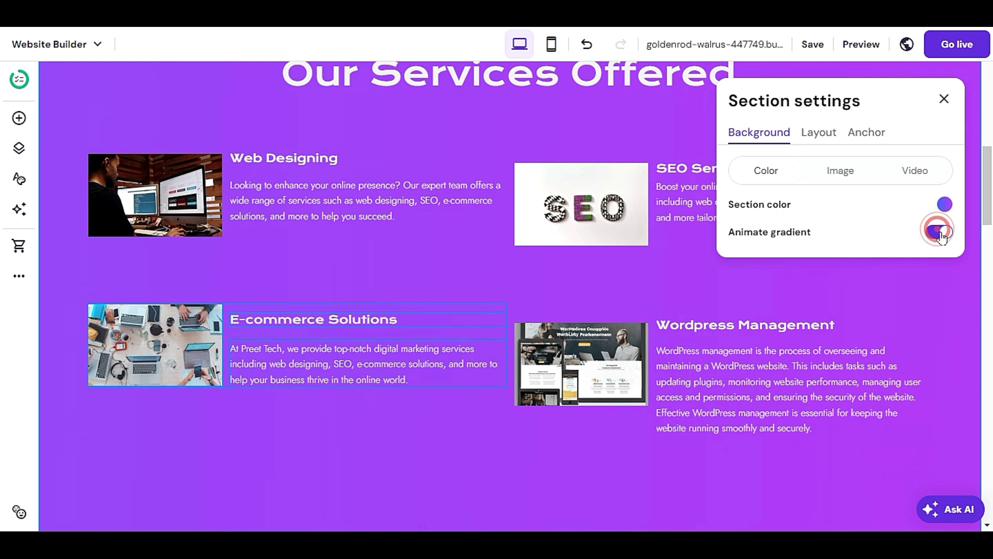
left_click(820, 133)
left_click(866, 133)
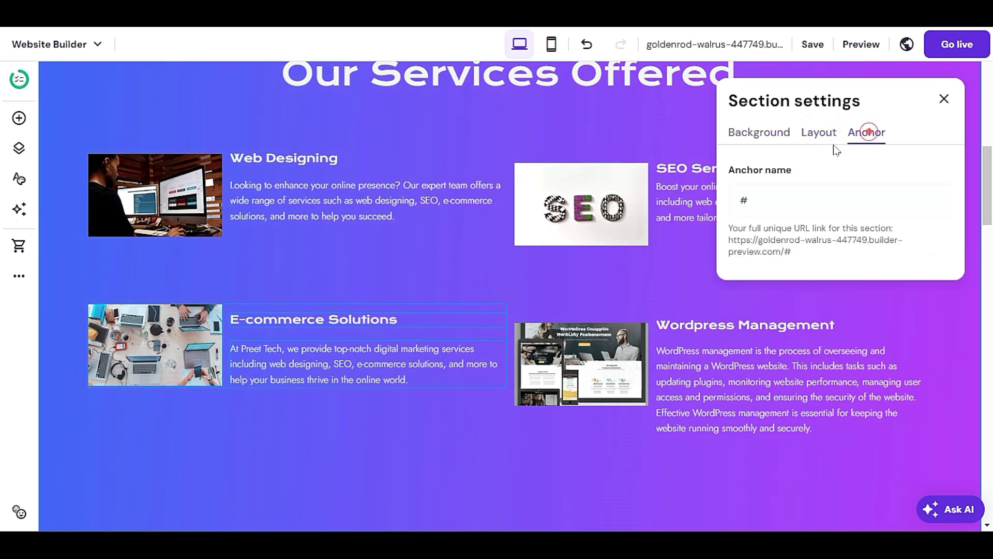
left_click(771, 131)
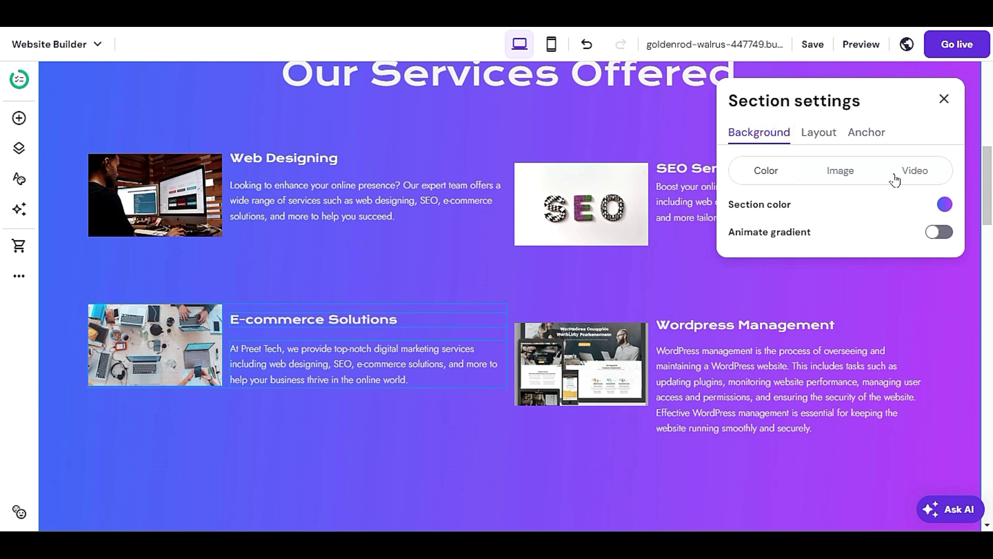
left_click(940, 102)
View the formatting, line height and animation options of the SEO Services description text
left_click(754, 275)
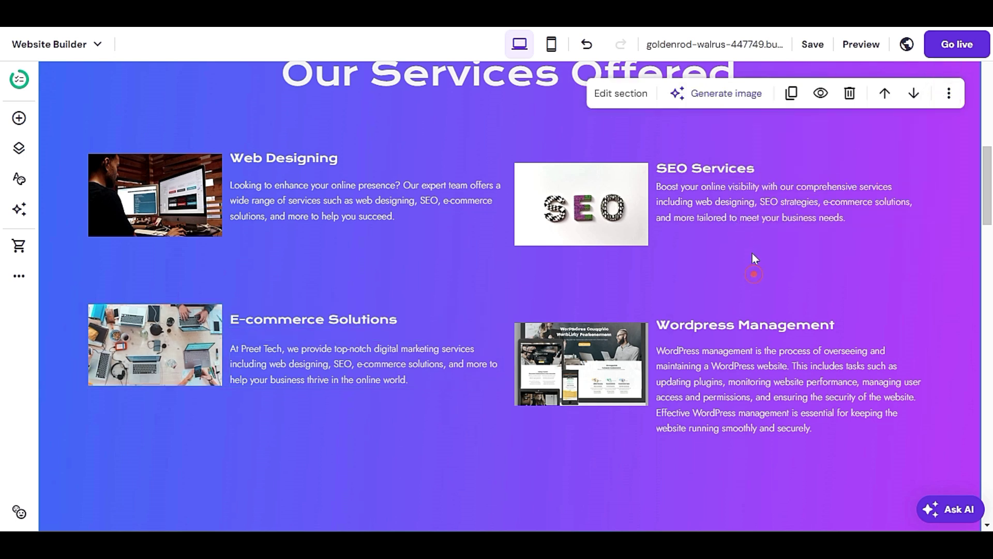
left_click(740, 206)
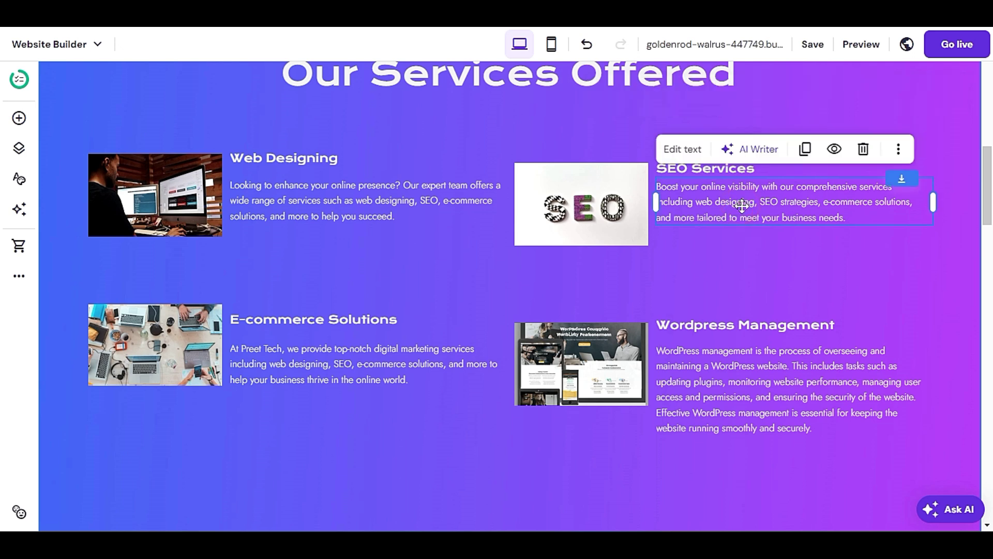
left_click(680, 149)
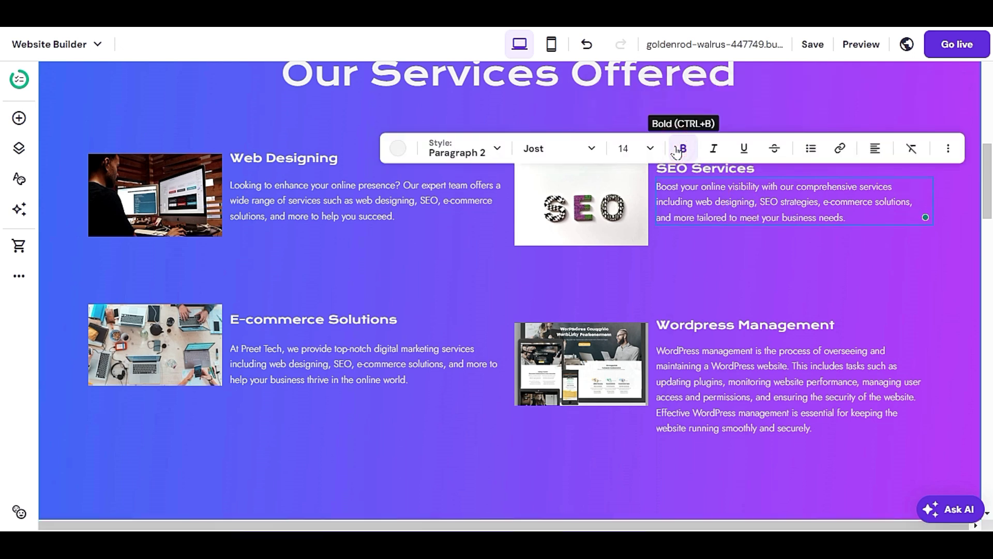
left_click(948, 150)
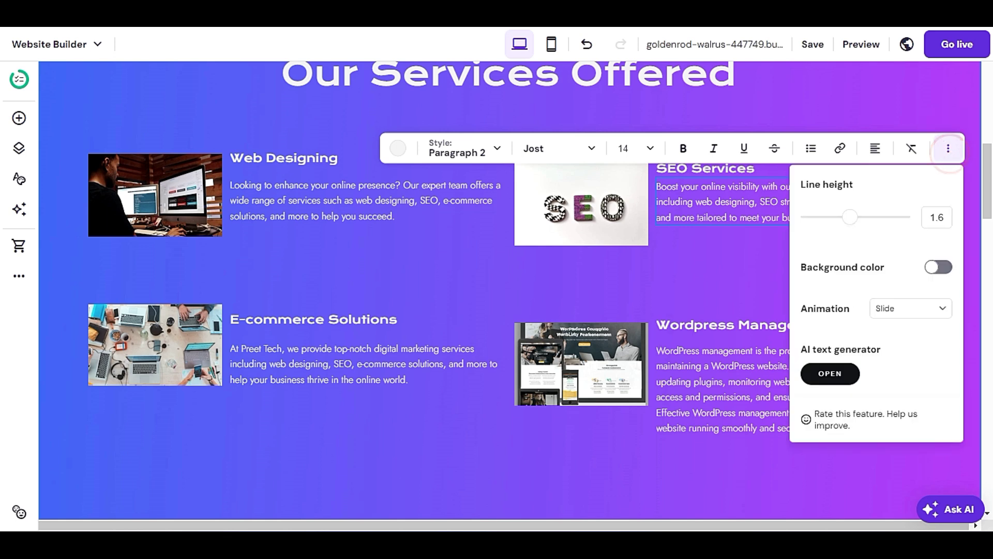
left_click(723, 284)
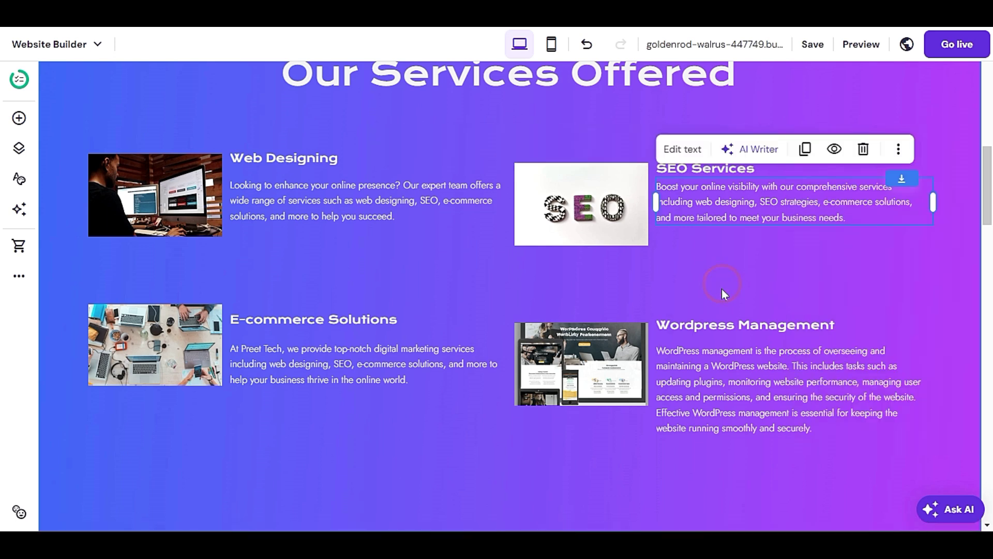
Review the services section's layout and anchor settings again, and toggle its gradient animation on and back off
scroll(721, 289, "up", 2)
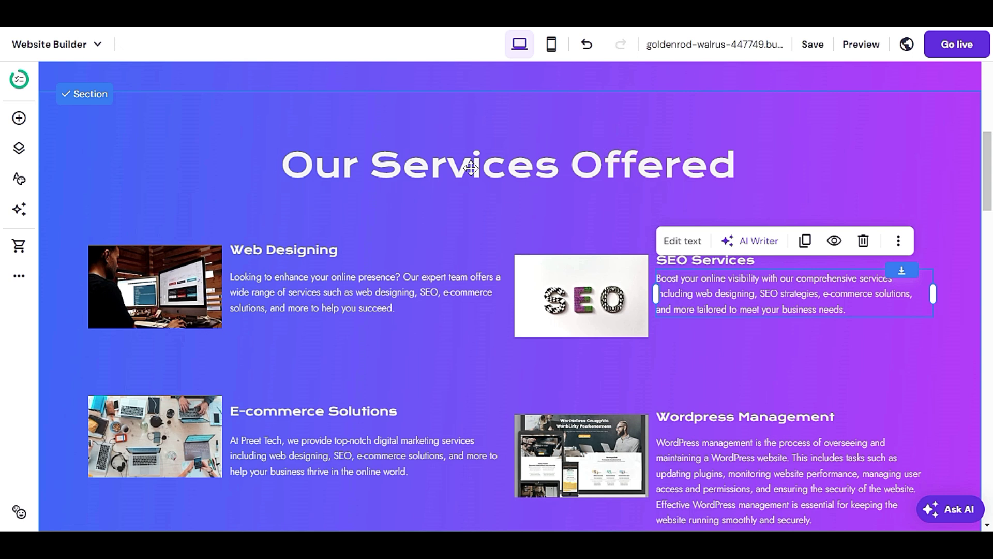
left_click(170, 187)
left_click(631, 122)
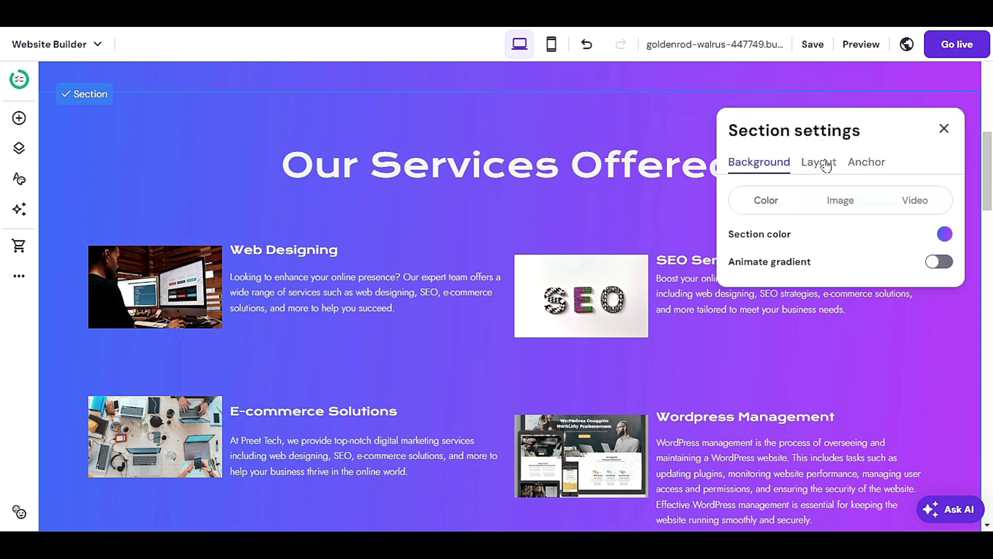
left_click(826, 166)
left_click(850, 163)
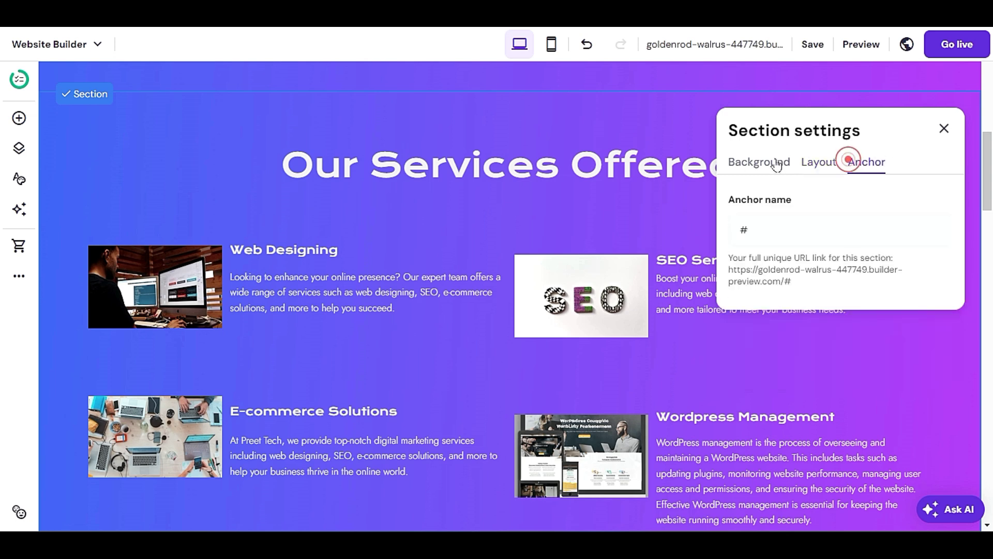
left_click(753, 161)
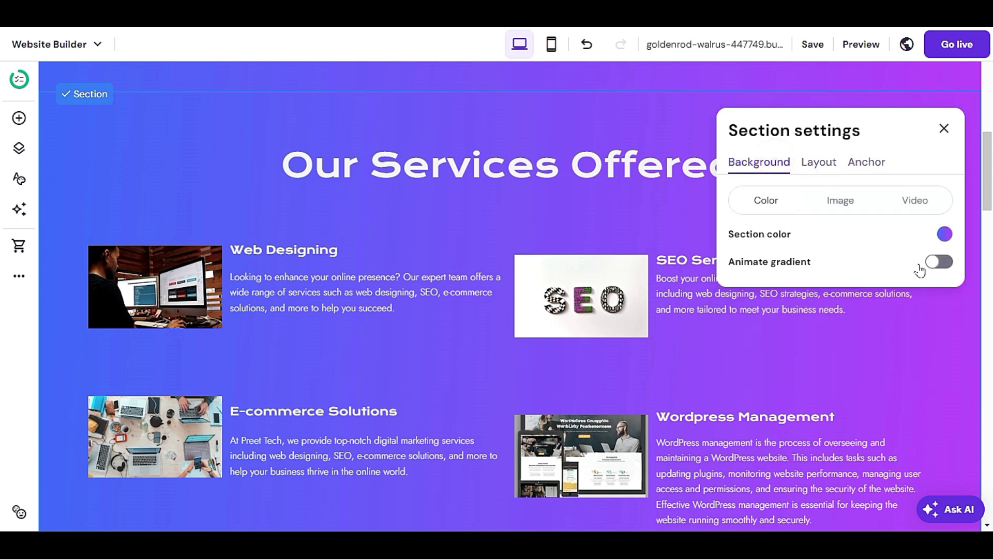
left_click(939, 261)
left_click(939, 261)
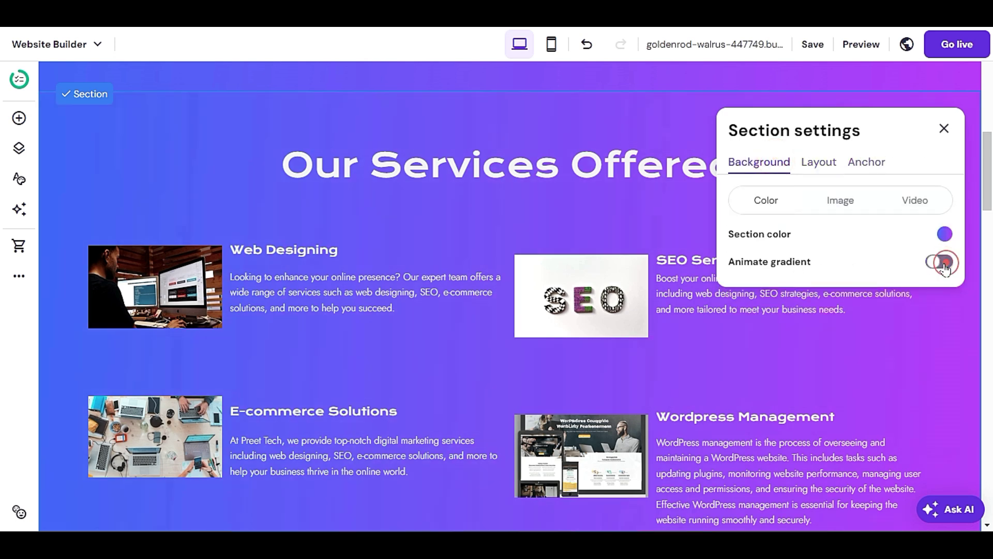
left_click(944, 128)
Change the "Check Out Our Channel" heading's text color to white
scroll(569, 221, "down", 12)
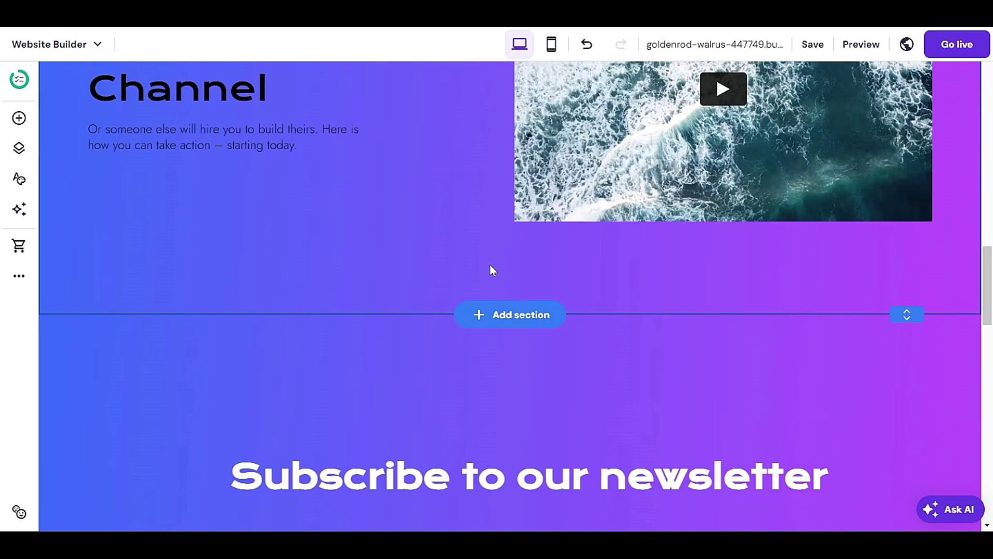
scroll(492, 270, "up", 3)
left_click(228, 240)
left_click(195, 226)
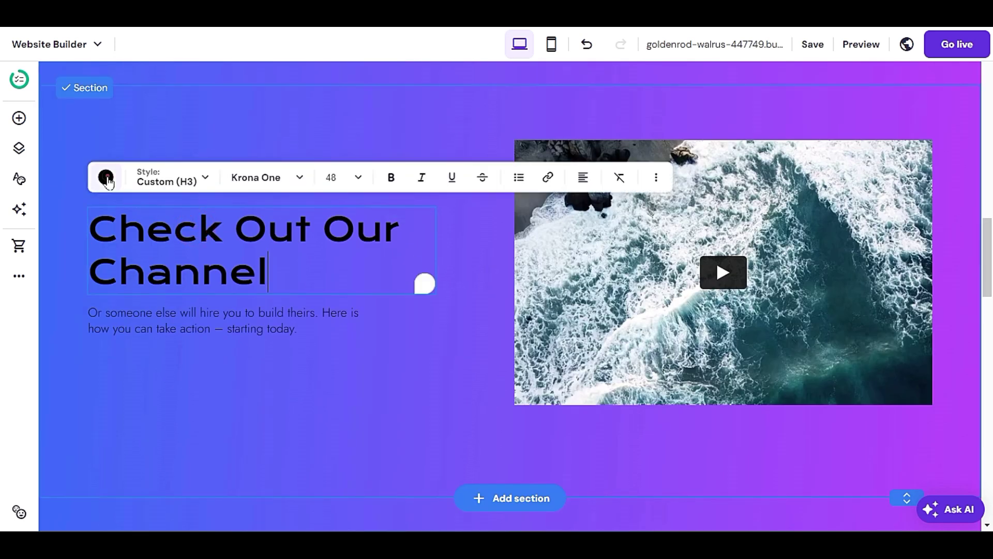
left_click(105, 176)
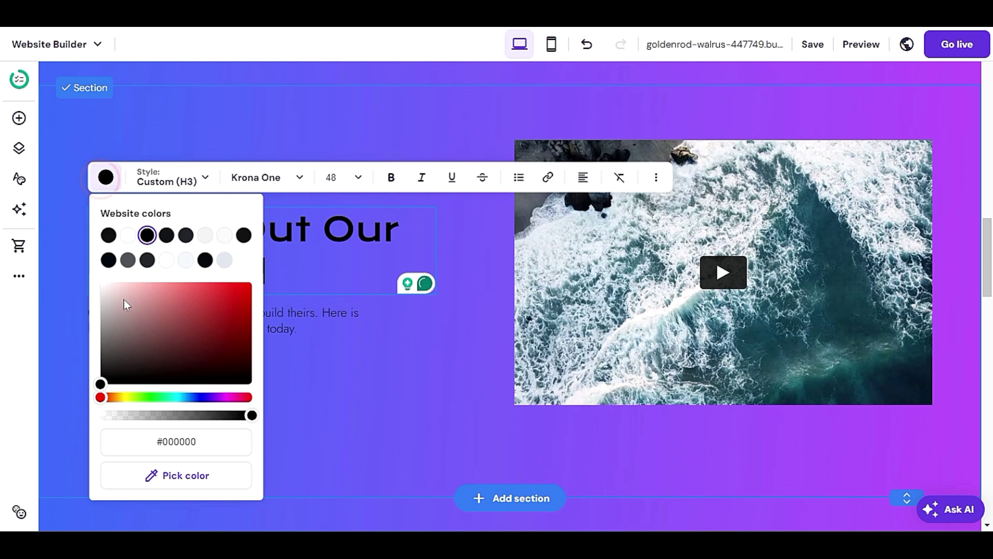
left_click_drag(123, 299, 92, 286)
left_click(285, 375)
left_click(299, 371)
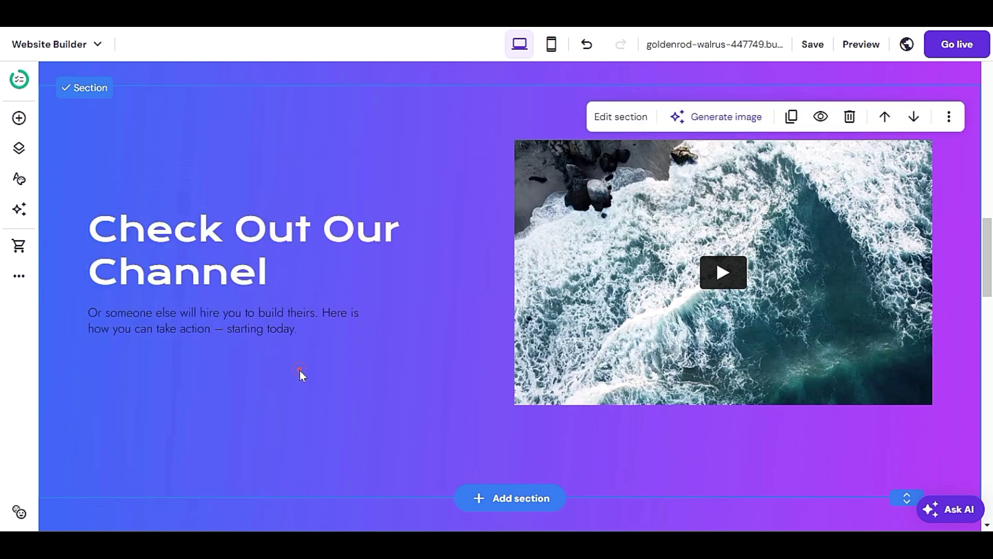
Set the text color of the paragraph under the "Check Out Our Channel" heading to white (#ffffff)
left_click(250, 313)
left_click(115, 272)
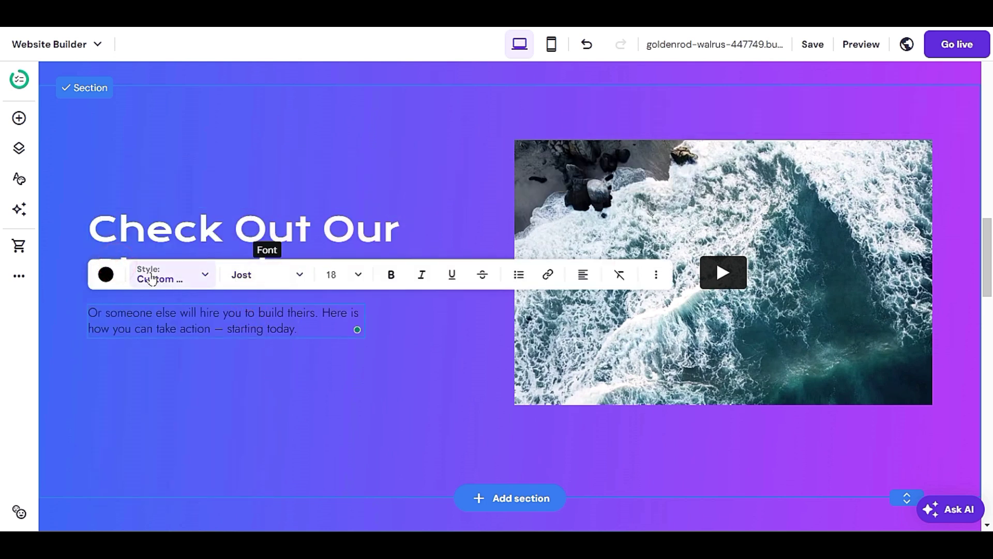
left_click(109, 274)
left_click_drag(160, 325, 92, 286)
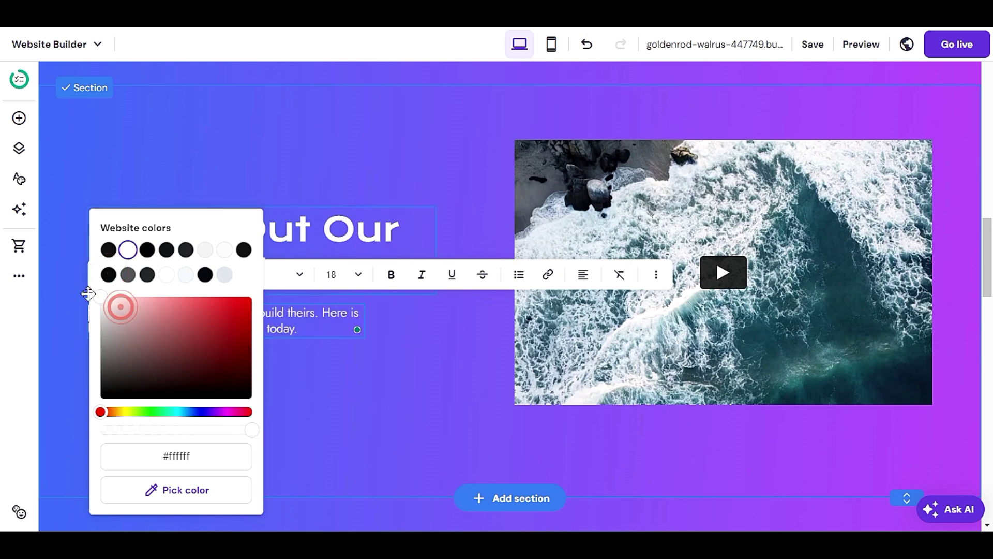
Finish editing the channel paragraph and switch the Home page editor to the mobile layout
left_click(318, 399)
left_click(322, 399)
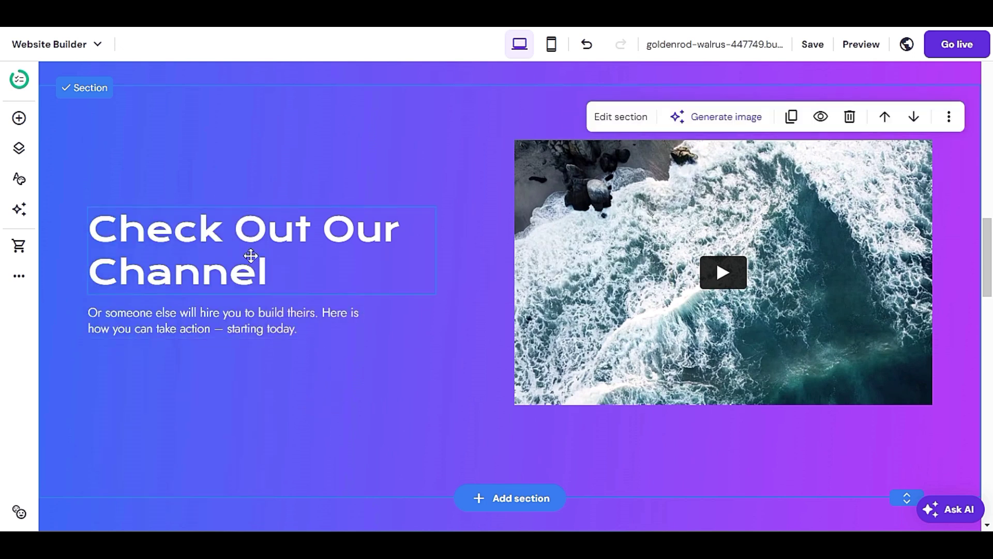
scroll(243, 249, "down", 3)
scroll(241, 247, "down", 8)
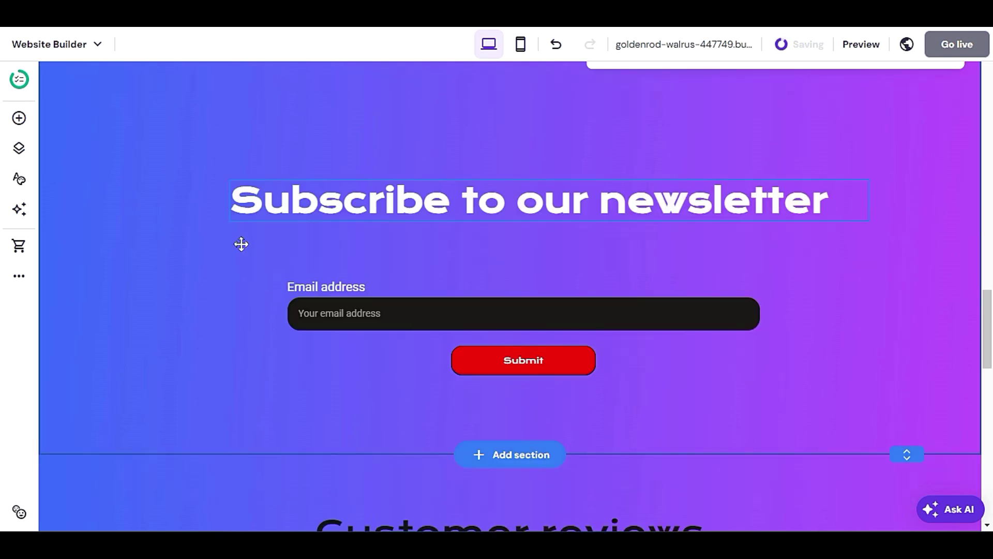
left_click(527, 50)
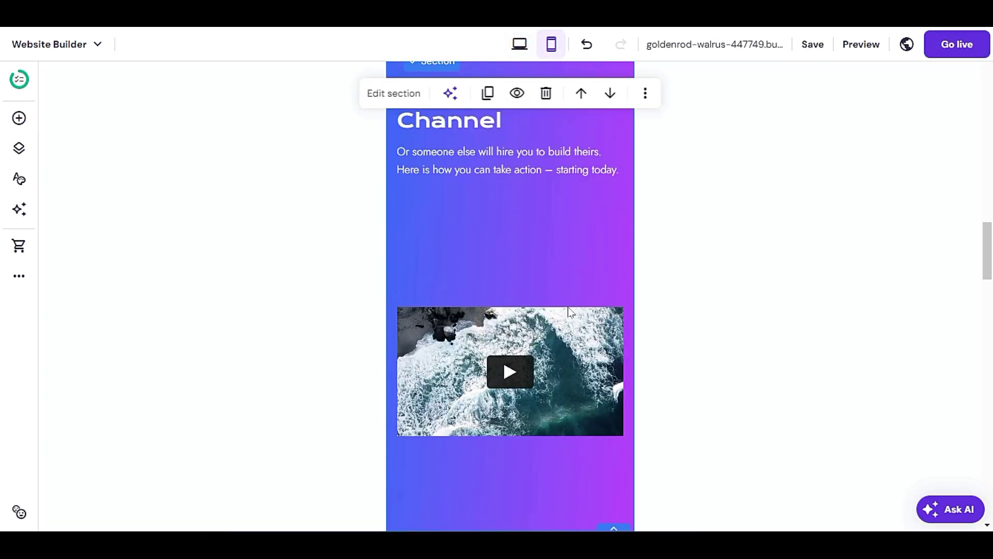
scroll(560, 296, "up", 10)
scroll(560, 298, "up", 8)
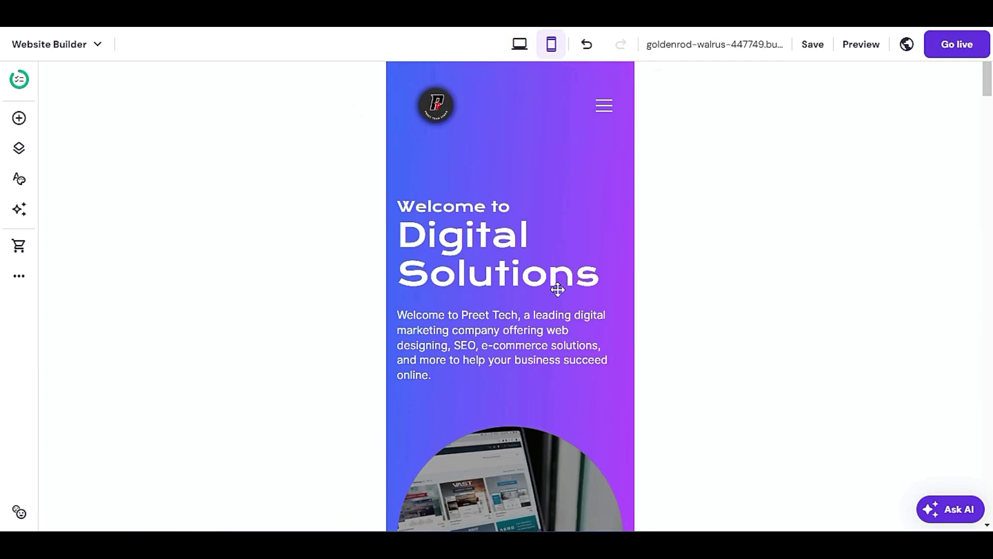
Check the mobile header's navigation menu, expanding and collapsing the Services submenu before closing the menu
left_click(603, 106)
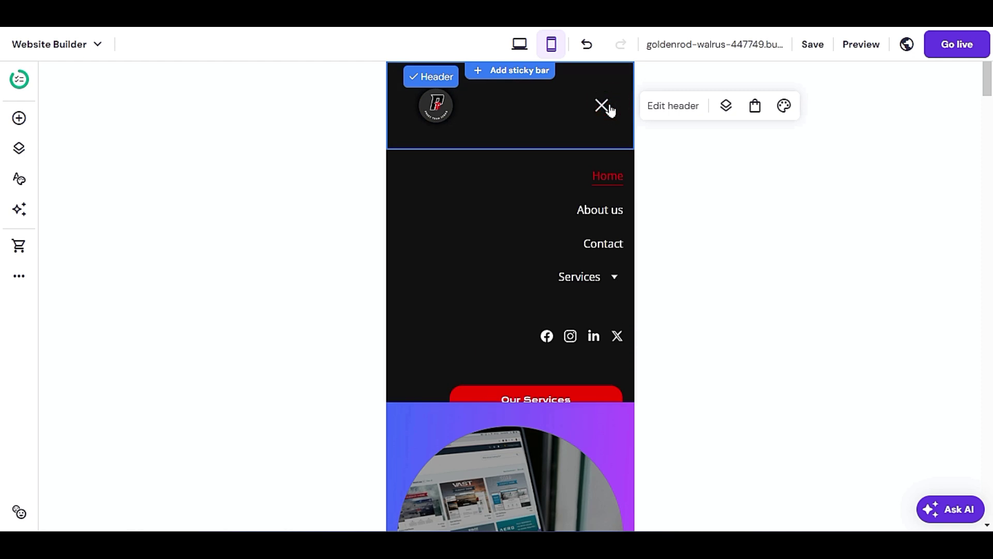
left_click(616, 280)
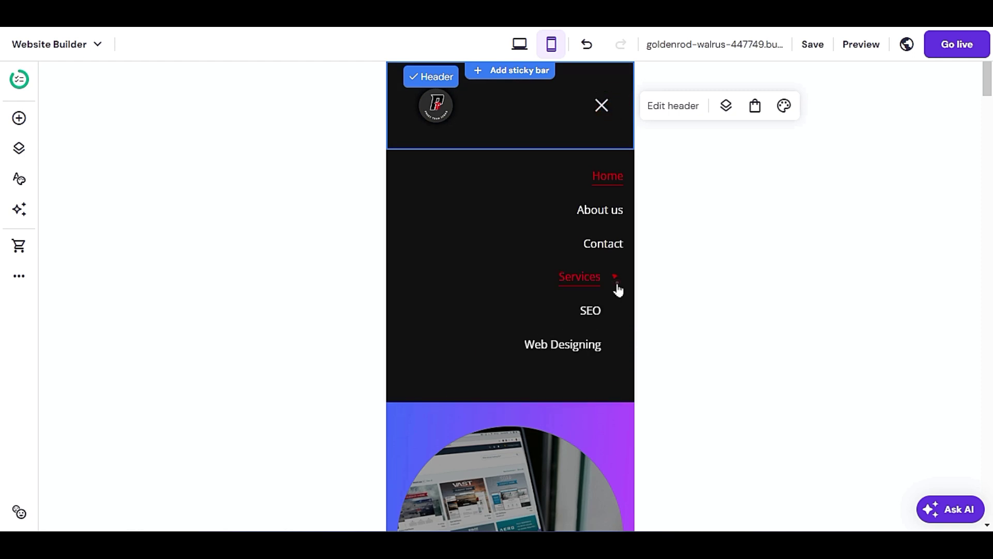
left_click(615, 280)
left_click(602, 108)
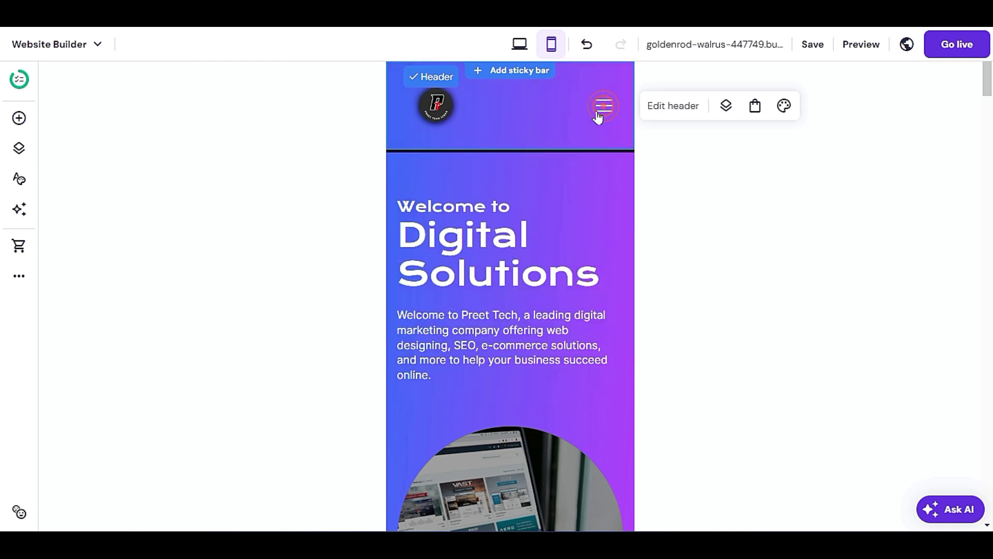
Centre the social icons above the Contact Us button and move the button slightly lower in the hero section
scroll(514, 305, "down", 12)
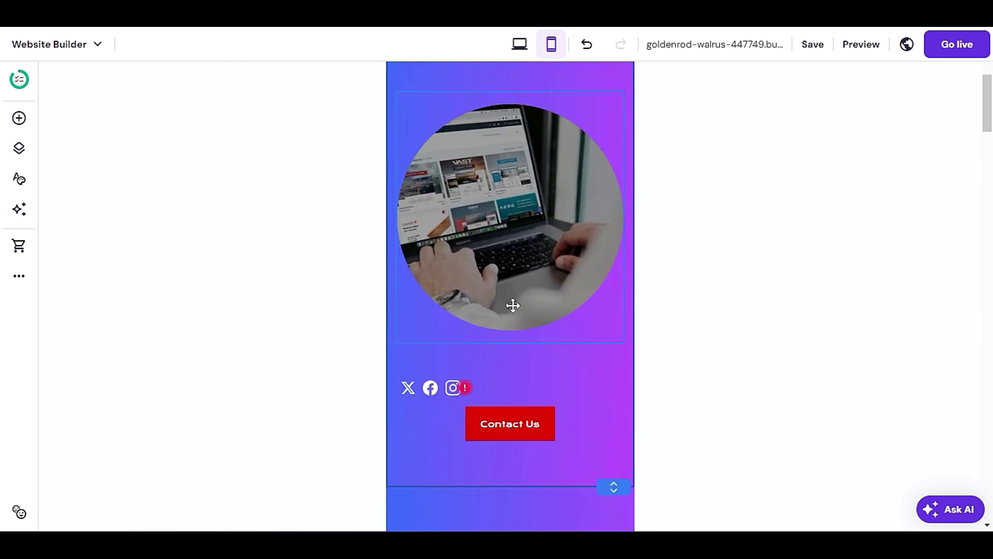
scroll(512, 300, "up", 3)
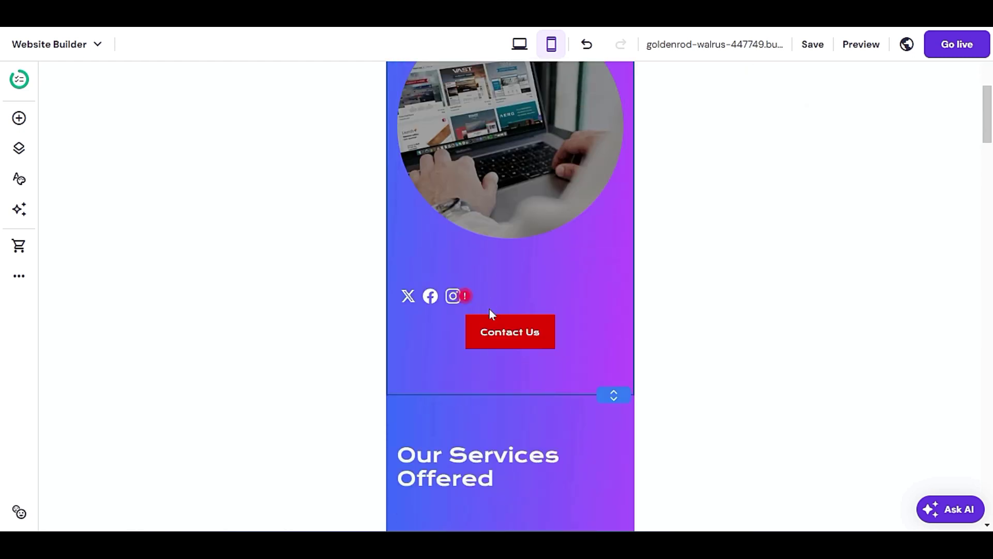
scroll(489, 309, "up", 2)
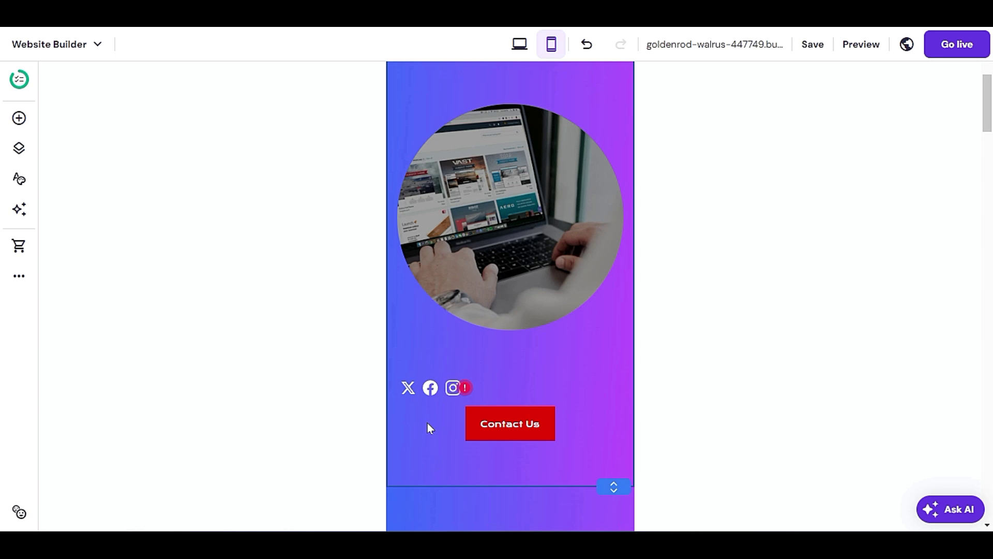
left_click_drag(437, 388, 512, 383)
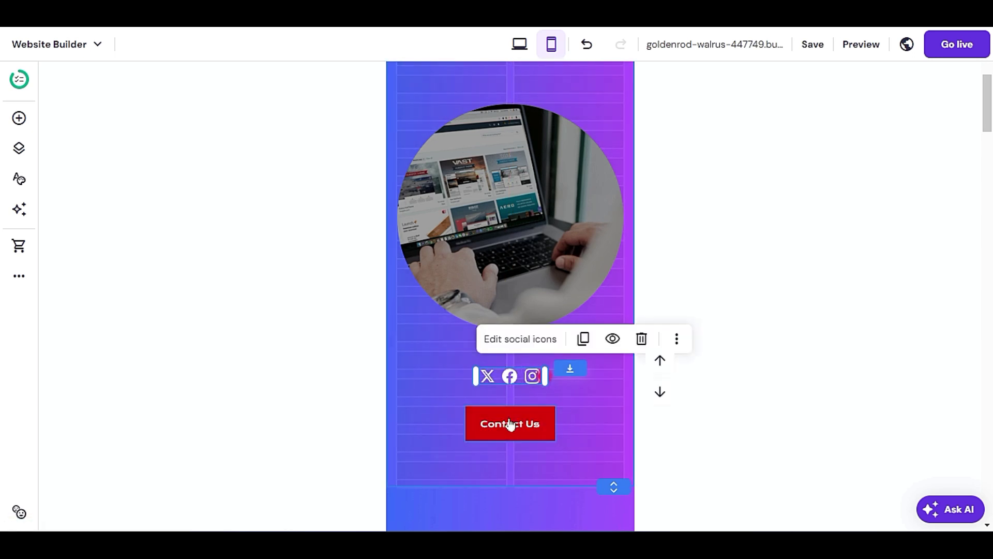
left_click(510, 424)
left_click_drag(509, 424, 511, 433)
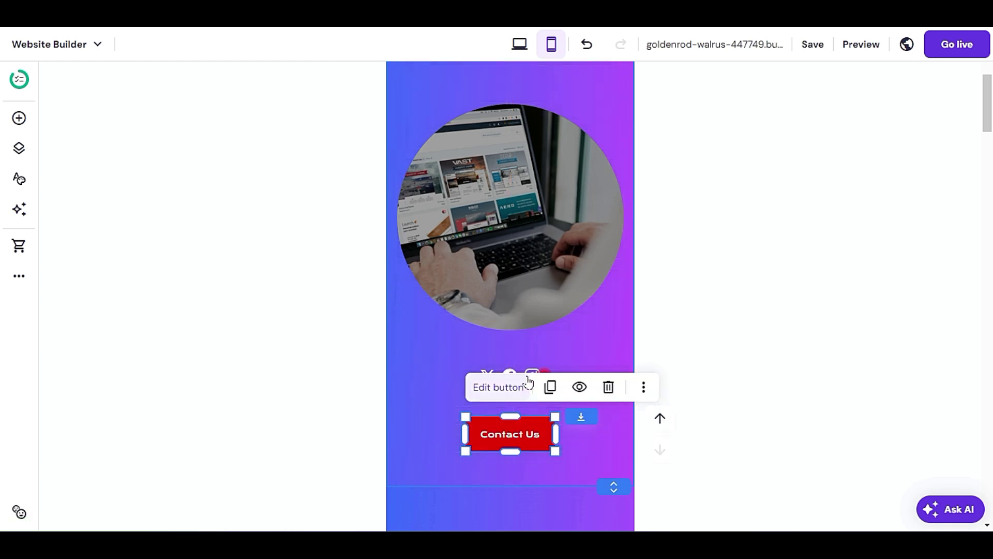
left_click_drag(528, 381, 526, 348)
Move the "Our Services Offered" heading up closer to its section's upper edge
scroll(576, 352, "down", 3)
left_click(482, 377)
left_click_drag(622, 346, 708, 354)
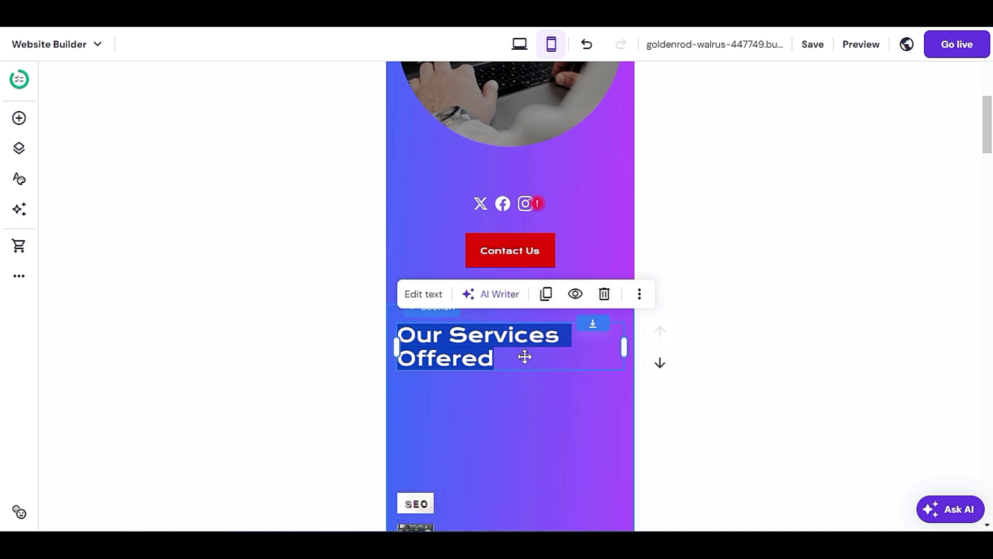
left_click(531, 402)
Enlarge the small SEO image and centre it beneath the "Our Services Offered" heading
scroll(481, 404, "down", 3)
left_click(485, 279)
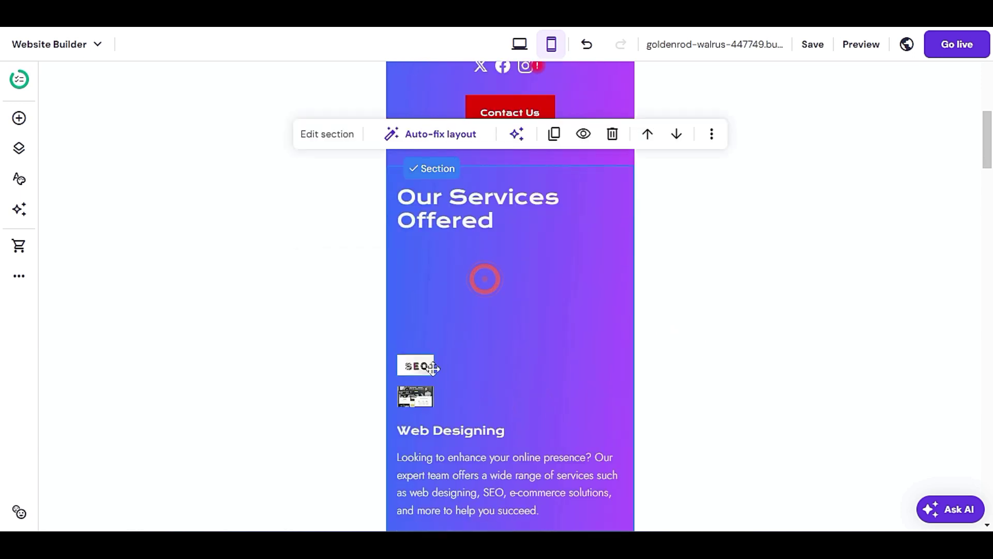
left_click(429, 367)
left_click_drag(434, 380, 538, 303)
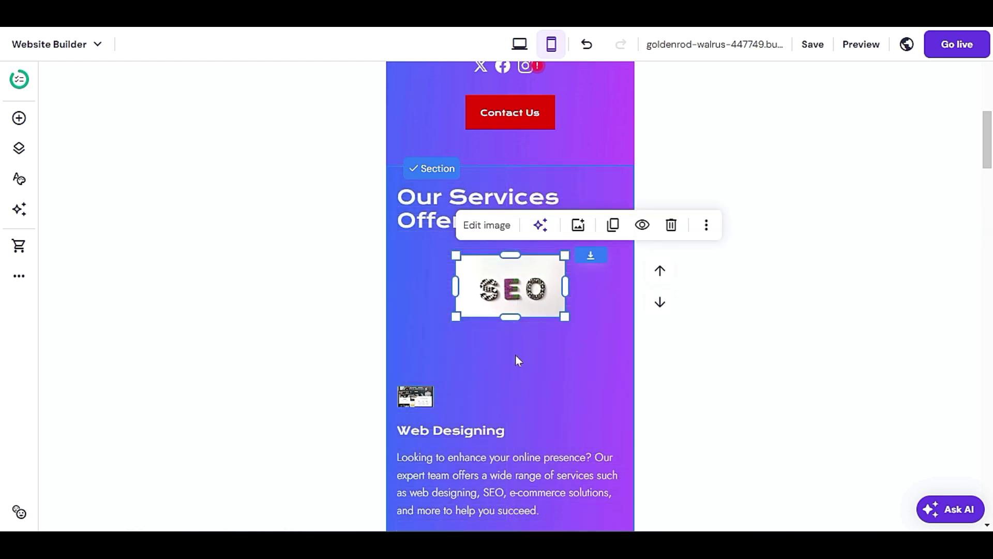
Delete the SEO image from the "Our Services Offered" section
scroll(515, 356, "down", 13)
scroll(510, 365, "up", 10)
scroll(505, 368, "down", 6)
scroll(504, 370, "up", 9)
scroll(503, 370, "up", 2)
left_click(665, 273)
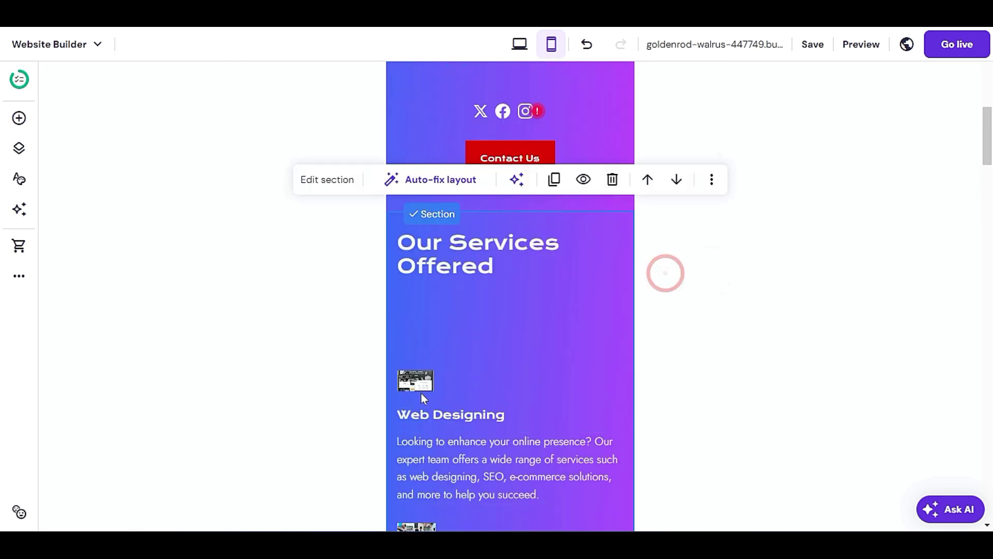
Enlarge the Web Designing image beneath the section heading and move its title and description up close below it
left_click(416, 381)
left_click_drag(436, 398, 440, 332)
left_click(449, 415)
mouse_move(450, 415)
left_mouse_down()
mouse_move(459, 393)
mouse_move(457, 420)
left_mouse_up()
left_click(454, 460)
left_click_drag(455, 460, 461, 430)
scroll(506, 398, "down", 3)
left_click(548, 365)
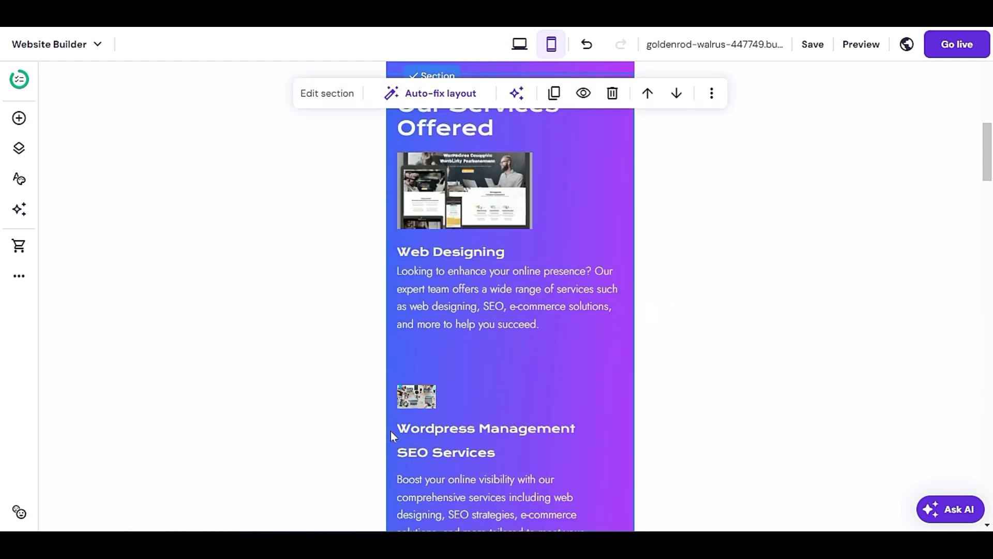
Enlarge the Wordpress Management image and move it up beneath the Web Designing description
left_click(420, 397)
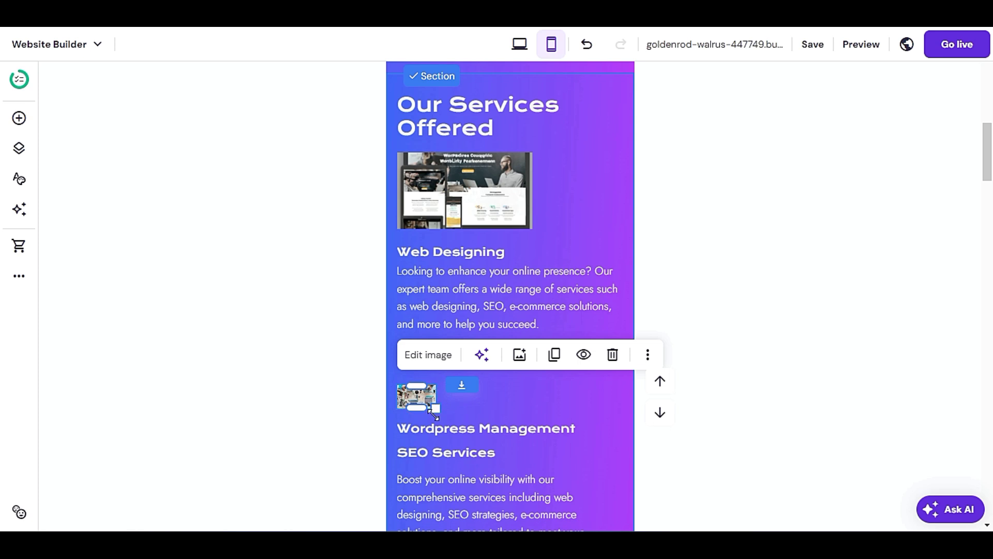
left_click_drag(440, 414, 538, 453)
left_click_drag(484, 422, 483, 386)
Move the SEO Services heading and its description down below the Wordpress Management description
scroll(555, 402, "down", 2)
scroll(569, 284, "down", 1)
left_click_drag(570, 288, 525, 380)
scroll(528, 383, "down", 2)
left_click_drag(471, 290, 480, 334)
left_click_drag(486, 415, 489, 465)
left_click(472, 336)
left_click_drag(471, 336, 473, 377)
Move the Wordpress Management heading slightly down, away from its image and closer to its description
scroll(543, 347, "up", 3)
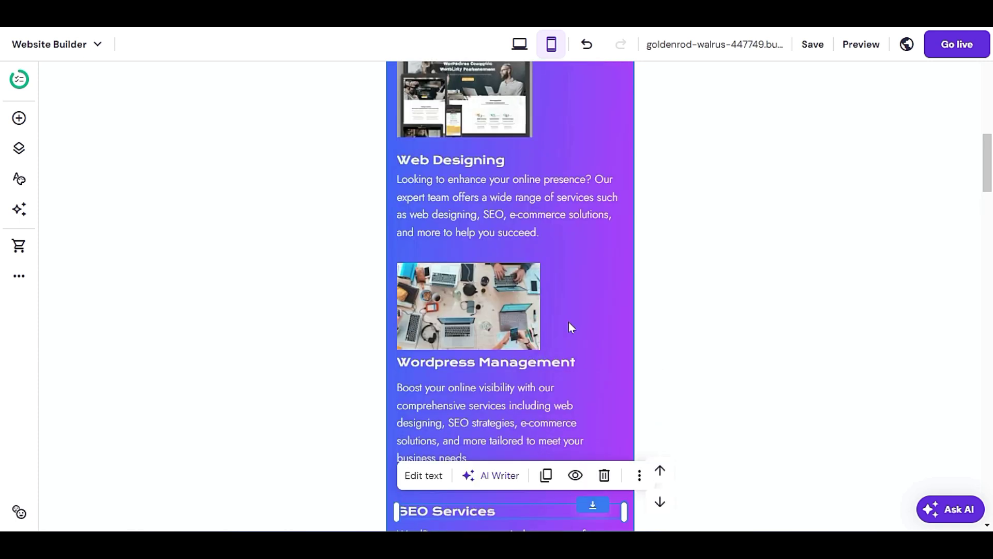
left_click(585, 266)
left_click_drag(540, 357, 534, 369)
Move the SEO Services description up so that it clears the small E-commerce Solutions image
scroll(570, 380, "down", 5)
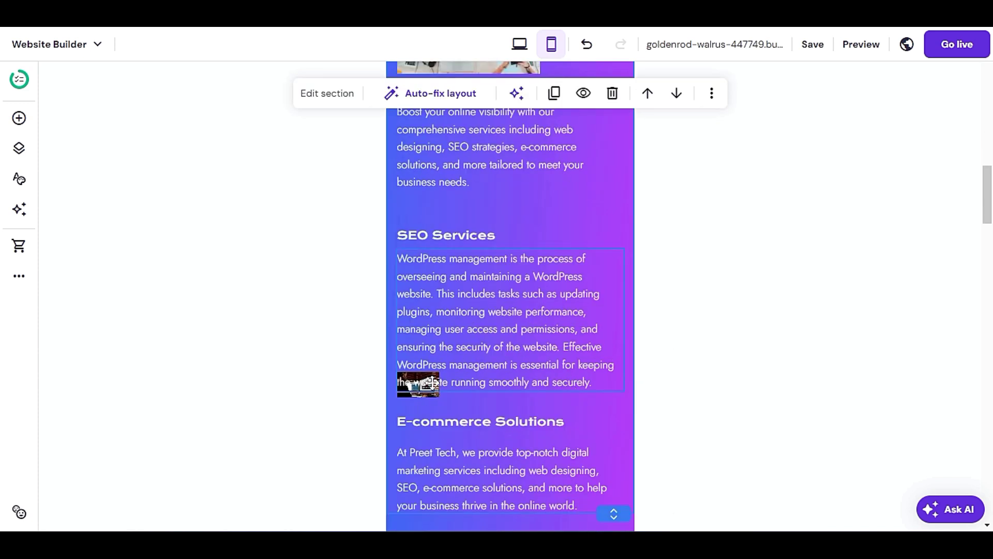
left_click(483, 236)
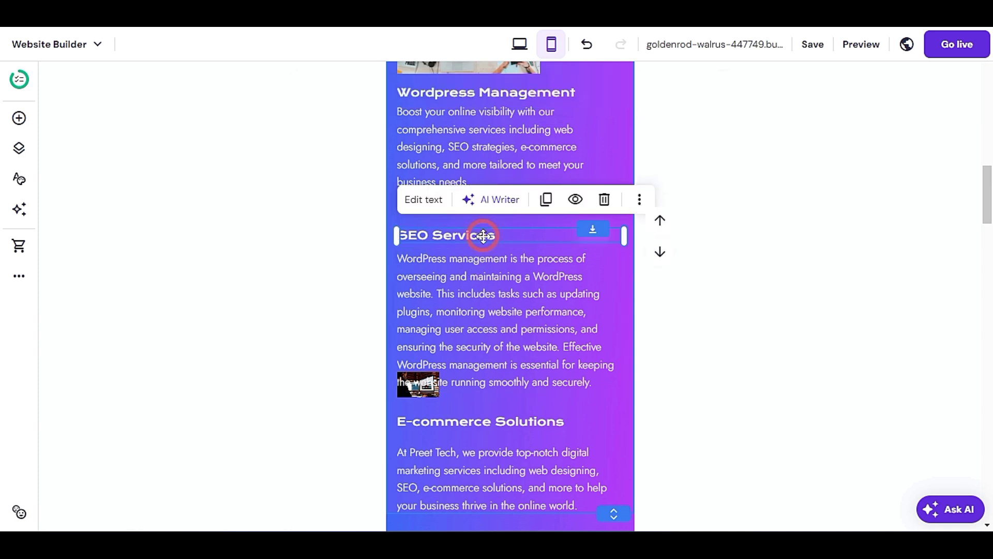
left_click_drag(423, 386, 461, 350)
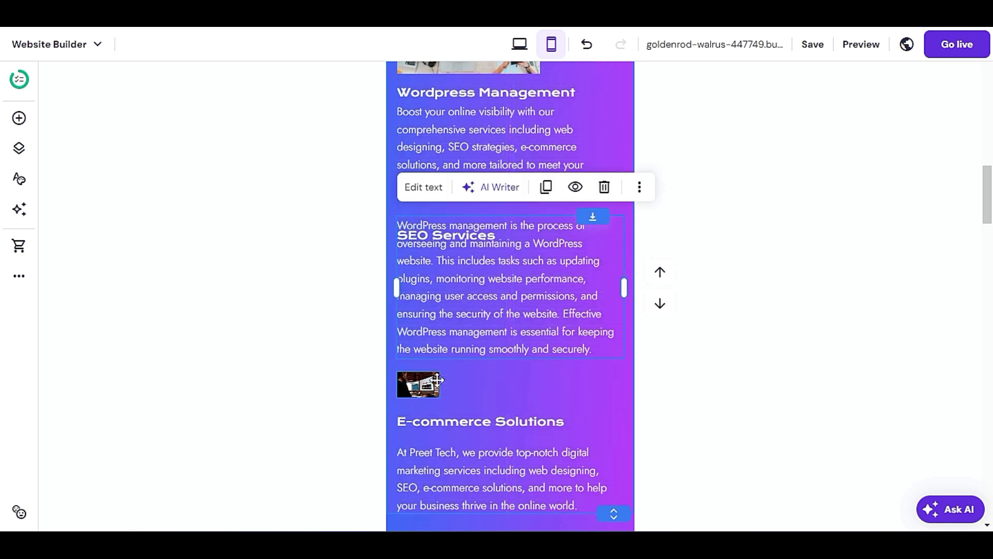
Extend the services section downward and move the E-commerce Solutions description and heading lower within it
scroll(437, 379, "down", 5)
scroll(438, 380, "up", 1)
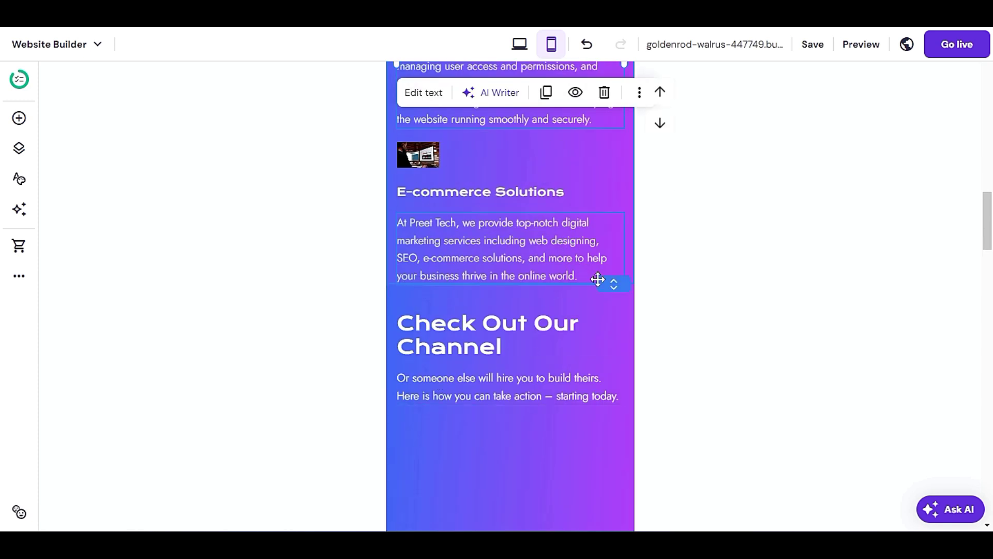
left_click_drag(606, 283, 607, 473)
left_click_drag(508, 247, 498, 377)
left_click_drag(516, 195, 519, 339)
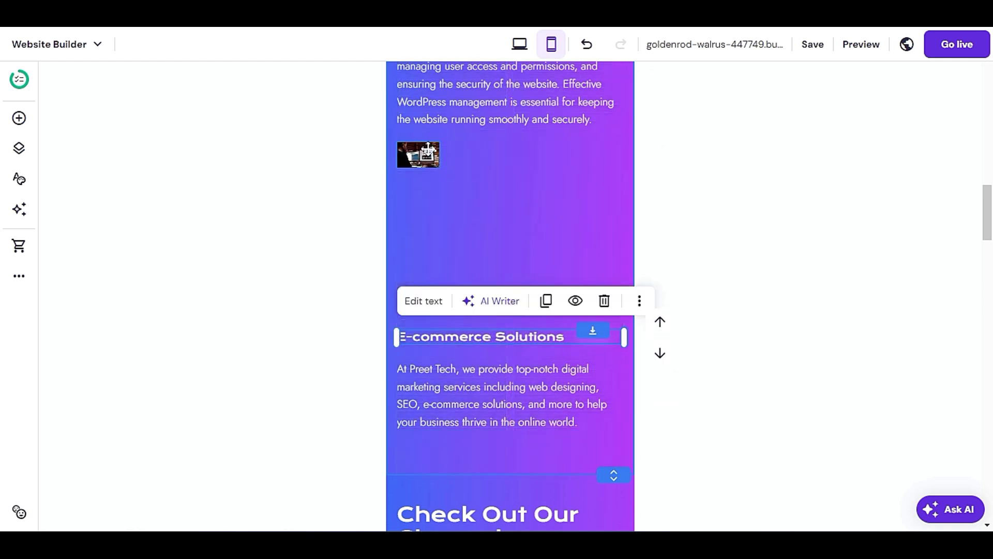
Enlarge the E-commerce Solutions image to about the Wordpress image's size and place it just above its heading
left_click(426, 150)
left_click_drag(443, 167, 565, 296)
left_click_drag(467, 206, 471, 273)
scroll(467, 268, "up", 6)
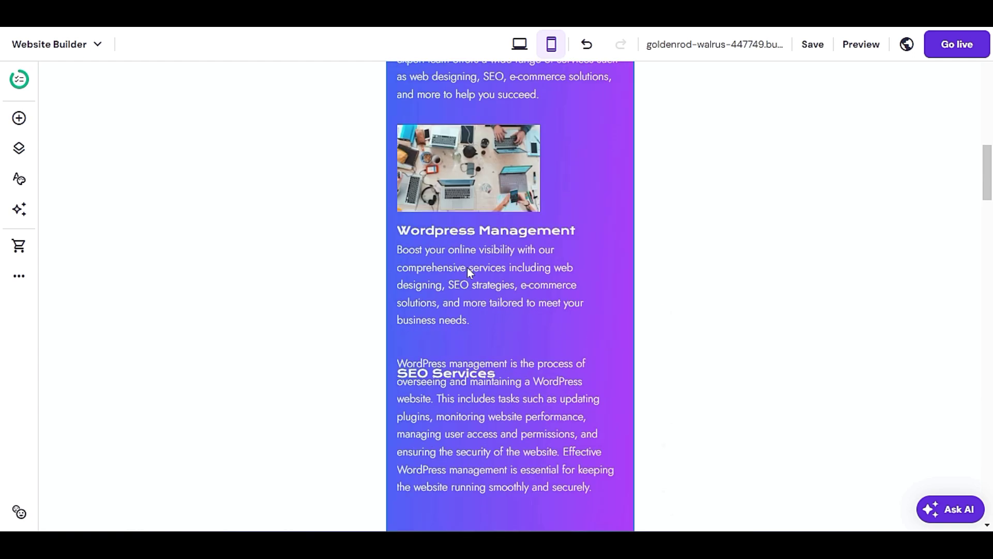
scroll(467, 268, "down", 5)
left_click_drag(559, 411, 540, 398)
left_click(587, 368)
Move the SEO Services description down so that it sits directly below its heading without overlapping
scroll(586, 368, "up", 3)
left_click_drag(516, 330, 514, 364)
scroll(540, 244, "up", 8)
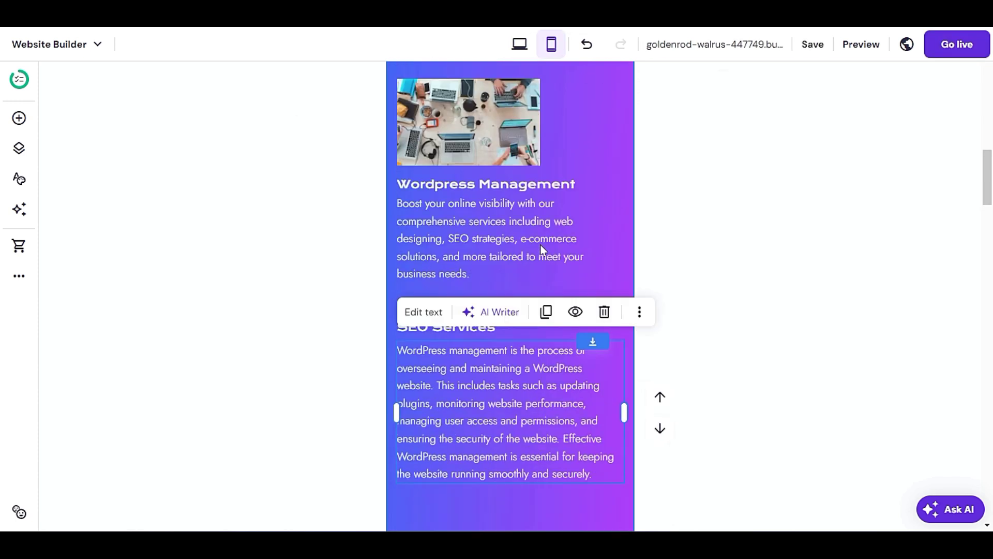
scroll(536, 264, "down", 10)
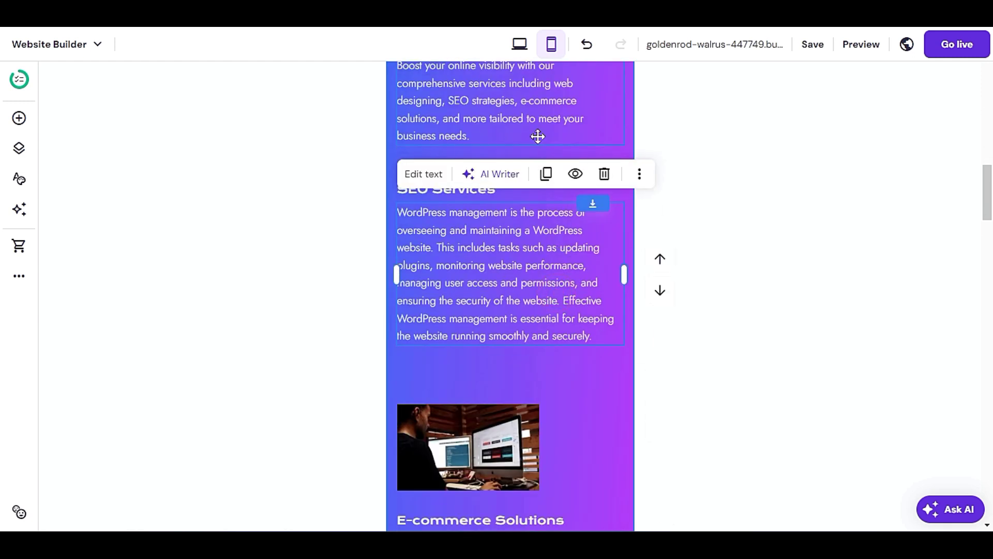
left_click(538, 136)
Centre the E-commerce Solutions image horizontally, and narrow its heading's text box and centre it close beneath the image
scroll(559, 381, "down", 7)
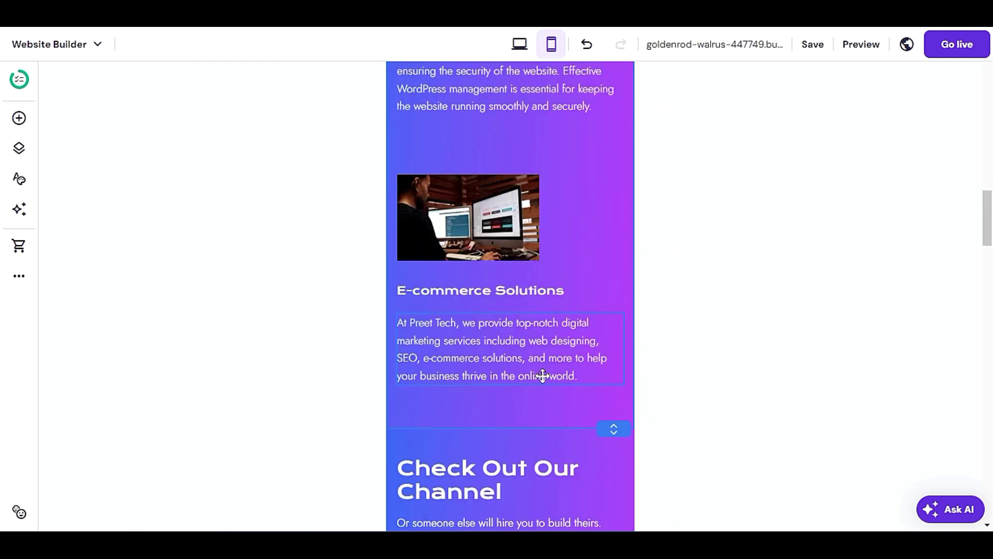
scroll(540, 382, "up", 3)
left_click(465, 228)
left_click_drag(465, 229, 505, 235)
left_click(458, 293)
left_click_drag(459, 293, 508, 281)
left_click_drag(624, 285, 574, 285)
left_click_drag(502, 284, 535, 290)
Narrow the E-commerce Solutions description's text box, place it under the heading and center-align its text
left_click(484, 349)
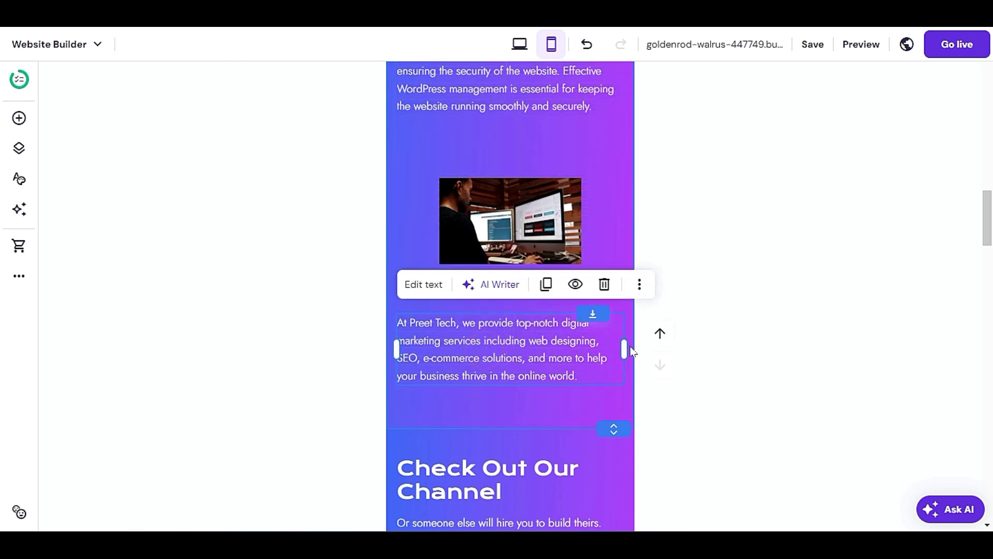
left_click_drag(624, 345, 559, 343)
left_click(442, 270)
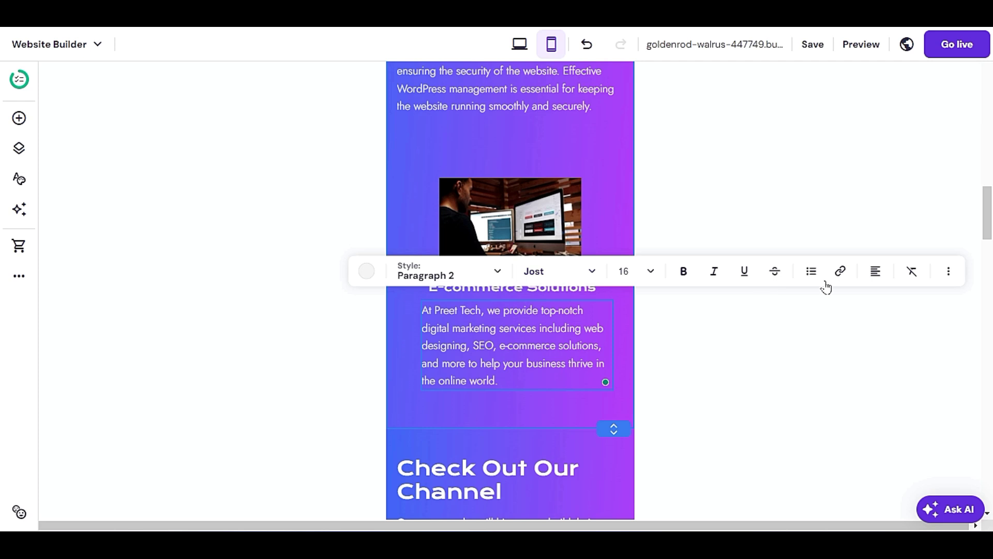
left_click(875, 272)
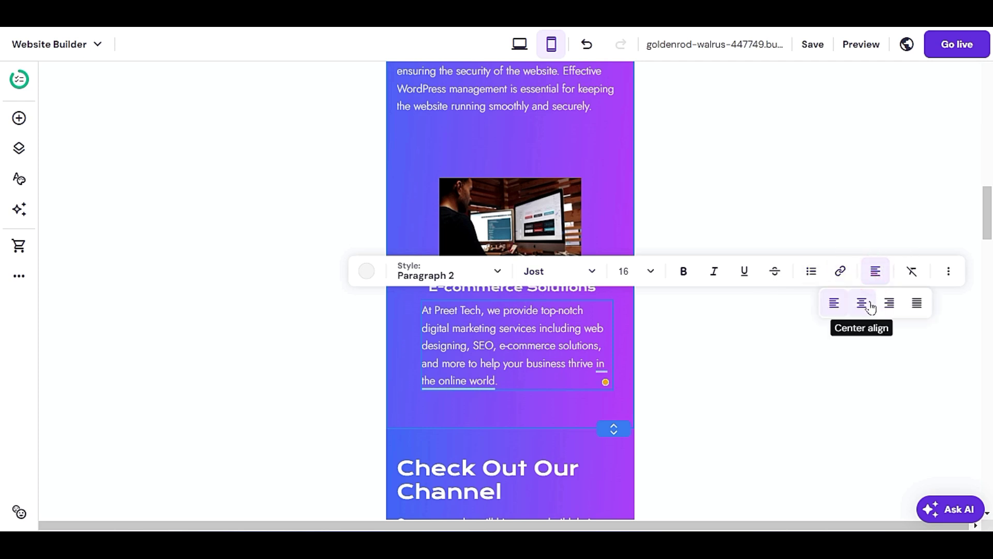
left_click(871, 306)
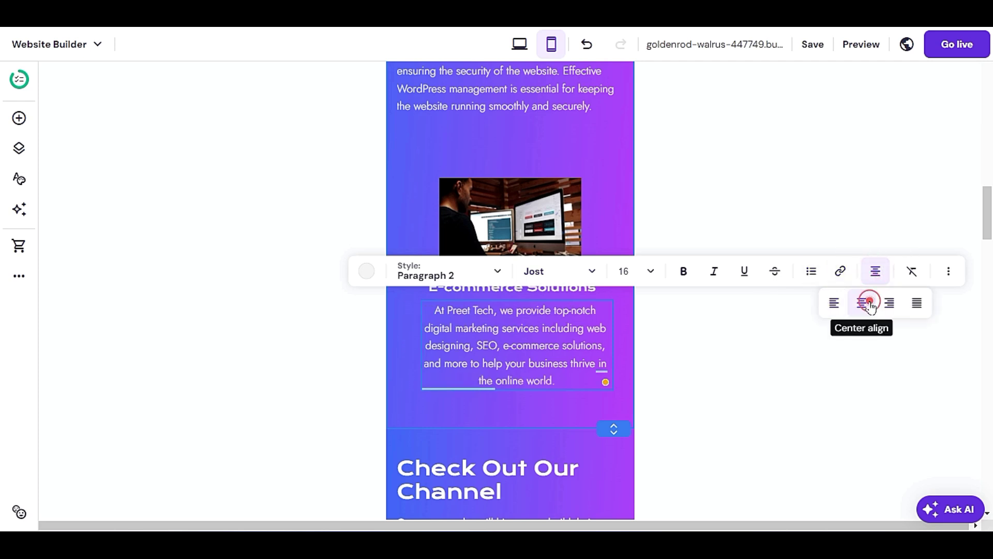
left_click(563, 407)
left_click(564, 407)
Center-align the SEO Services description text in the mobile layout
scroll(559, 409, "up", 3)
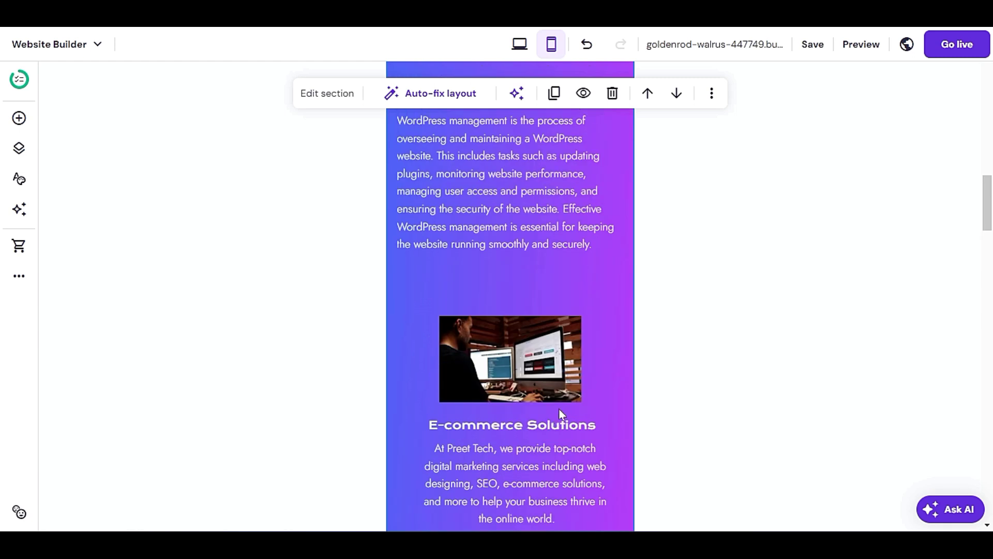
scroll(558, 408, "up", 4)
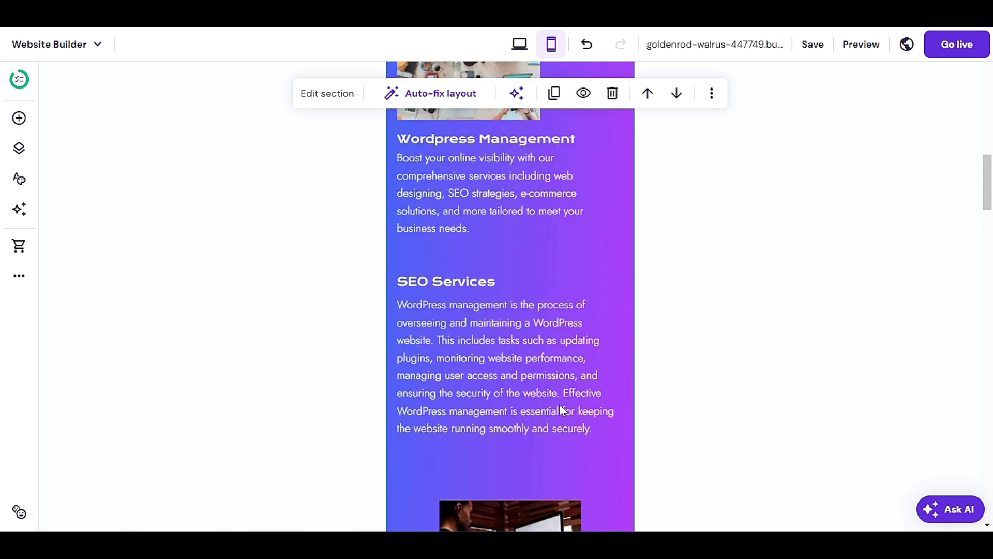
left_click(528, 373)
left_click(425, 266)
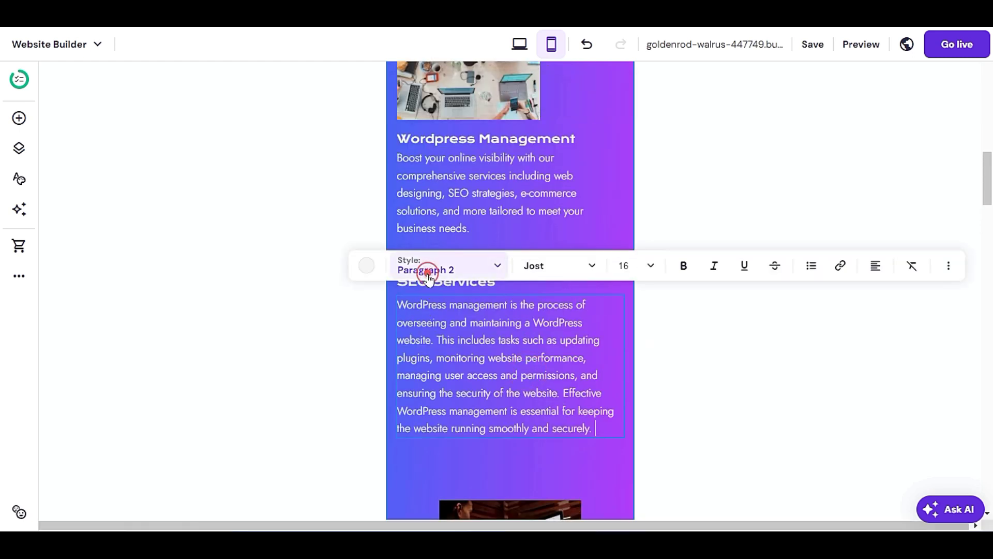
left_click(873, 276)
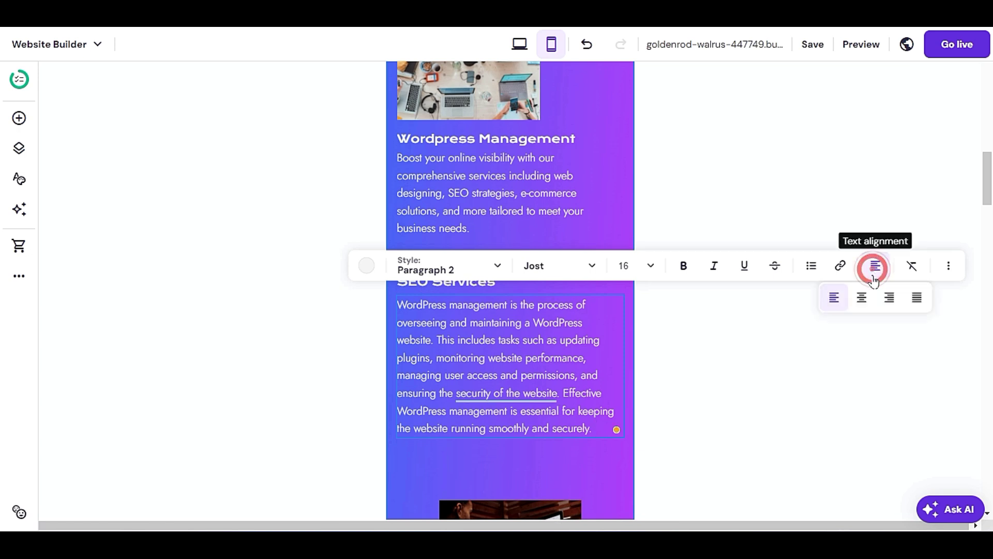
left_click(865, 300)
key("Escape")
Narrow the SEO Services heading's text box and centre it directly above its description
scroll(519, 457, "up", 1)
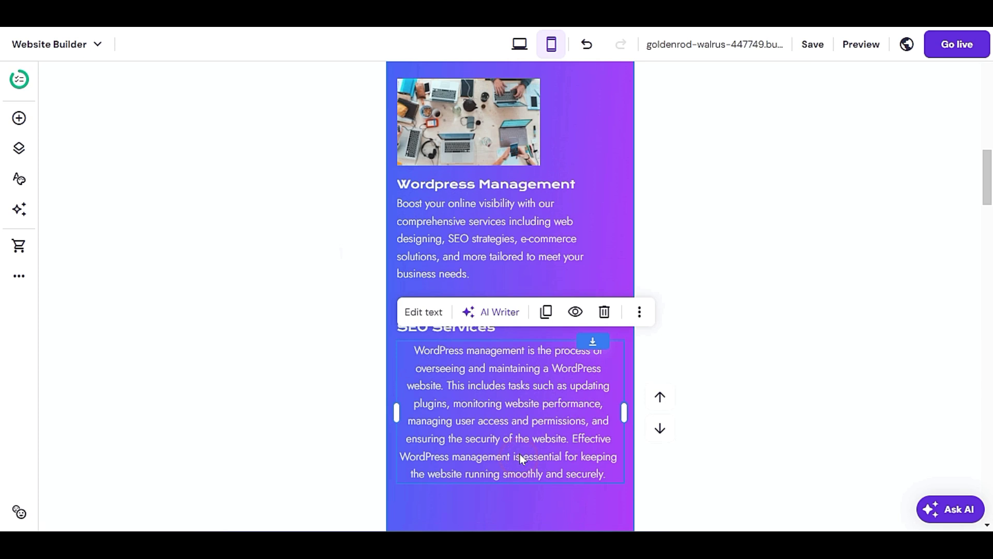
left_click(530, 255)
left_click_drag(464, 323, 504, 326)
left_click_drag(622, 324, 532, 324)
left_click_drag(462, 326, 522, 328)
Center-align the "Check Out Our Channel" heading
scroll(510, 445, "down", 7)
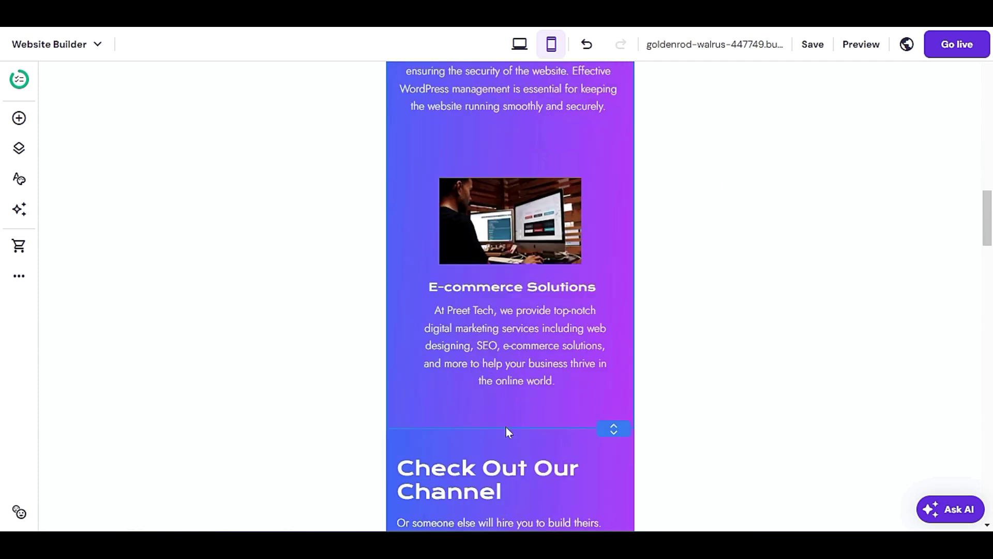
scroll(506, 428, "down", 4)
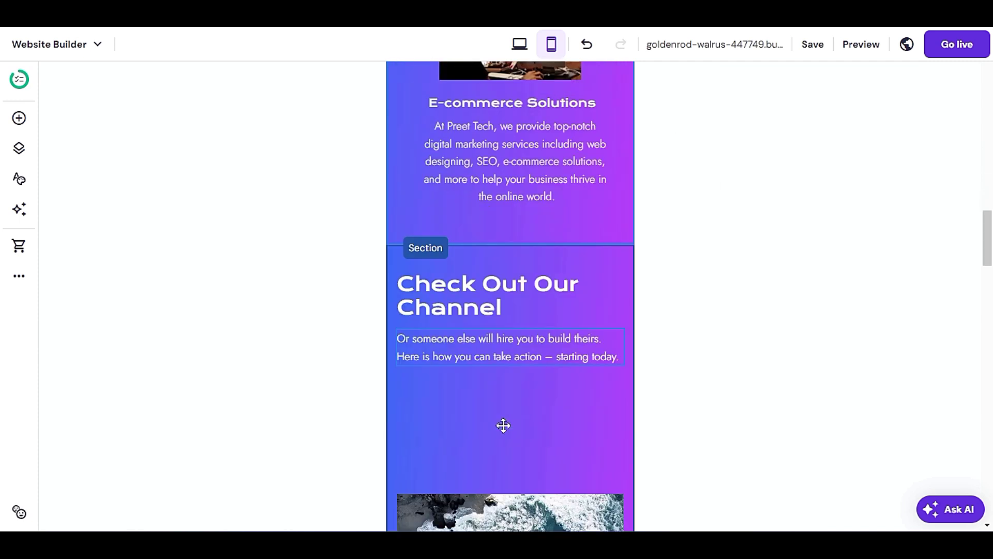
left_click(458, 287)
left_click(422, 241)
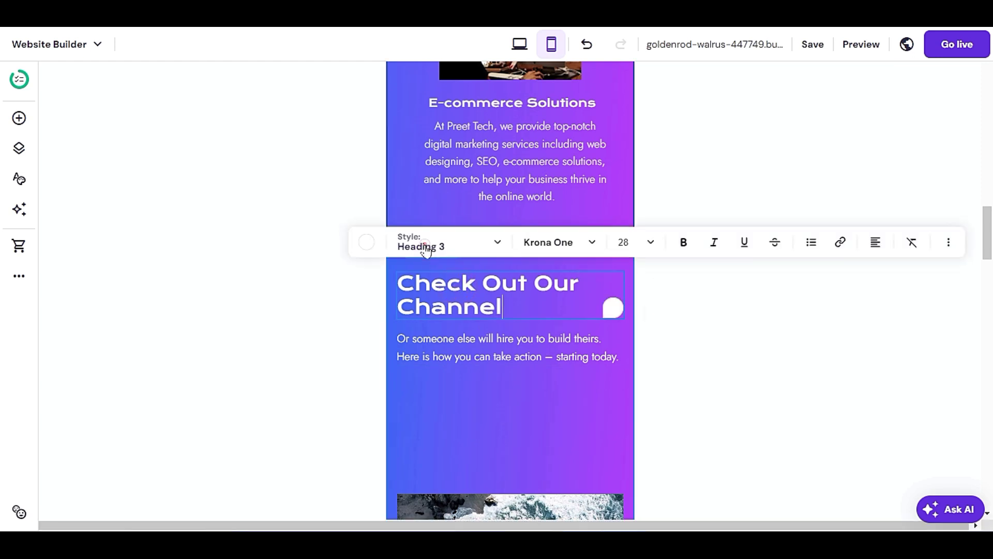
left_click(875, 242)
left_click(861, 274)
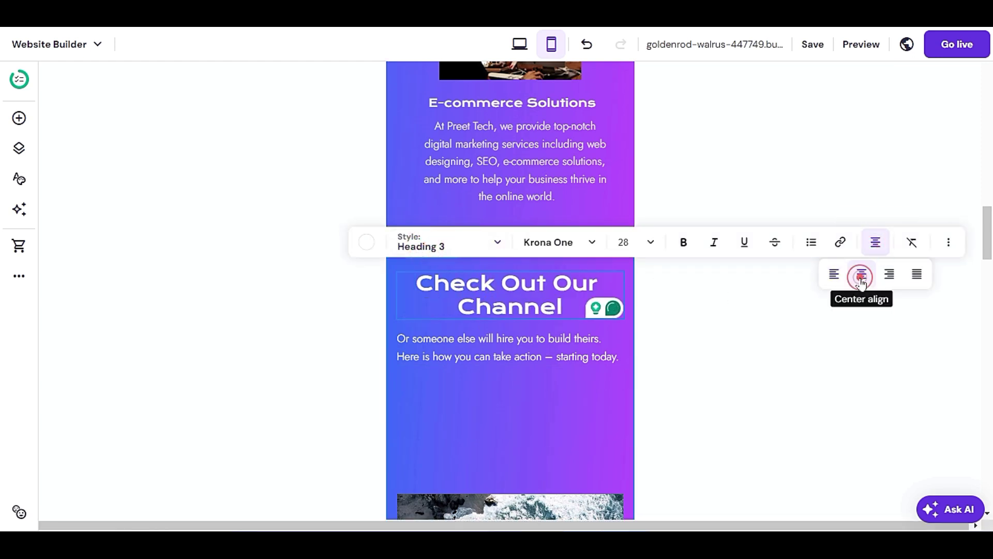
left_click(561, 407)
Center-align the "Welcome to" heading at the start of the page
left_click(480, 376)
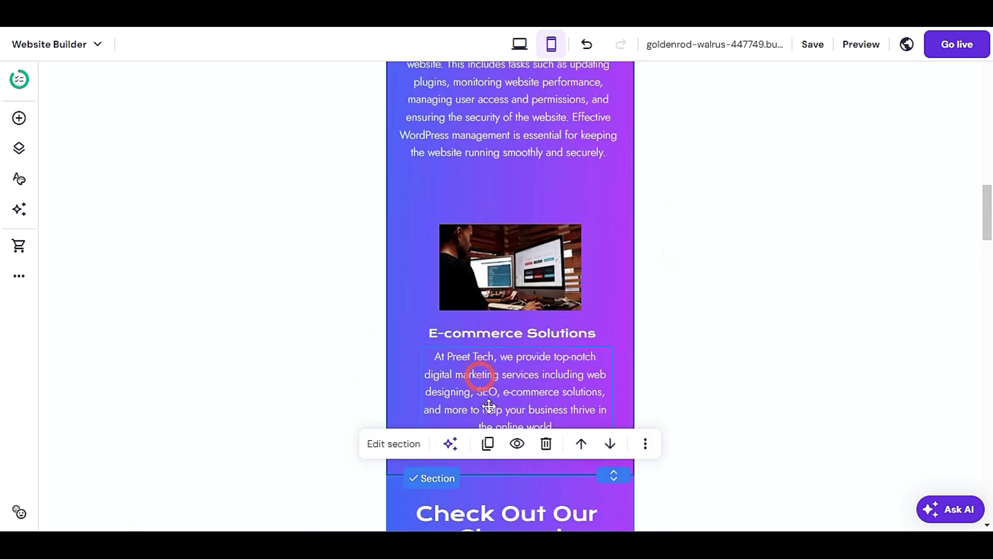
scroll(486, 405, "up", 15)
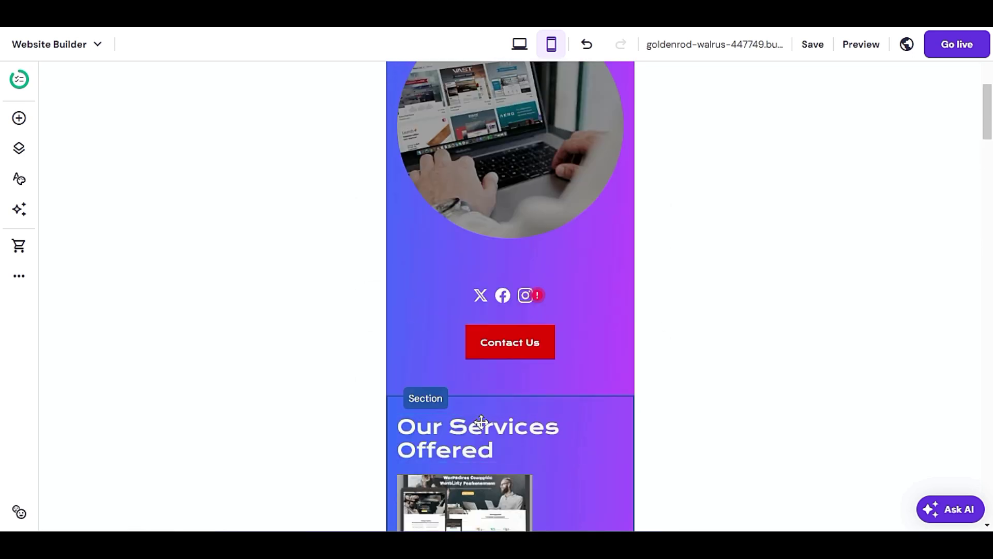
scroll(481, 421, "up", 3)
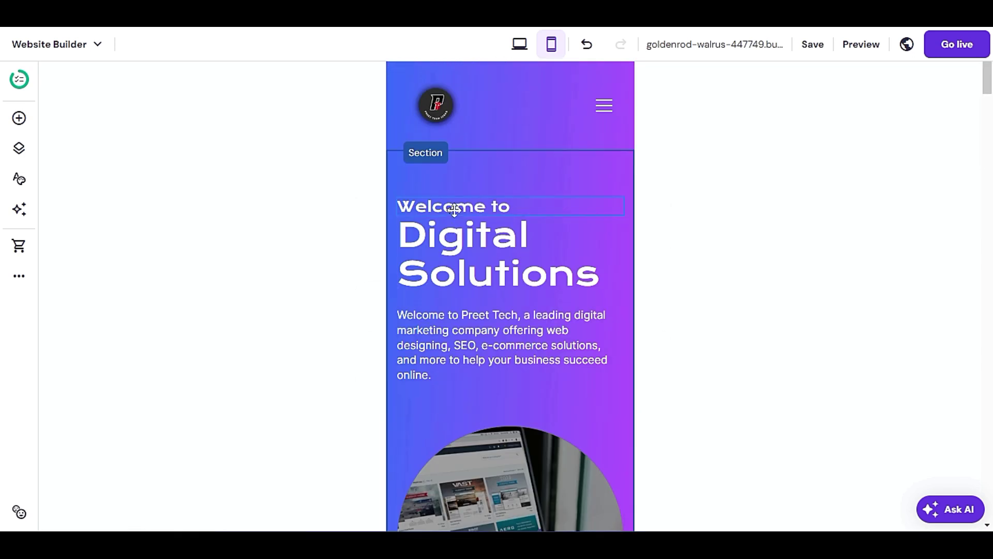
left_click(454, 209)
left_click(439, 179)
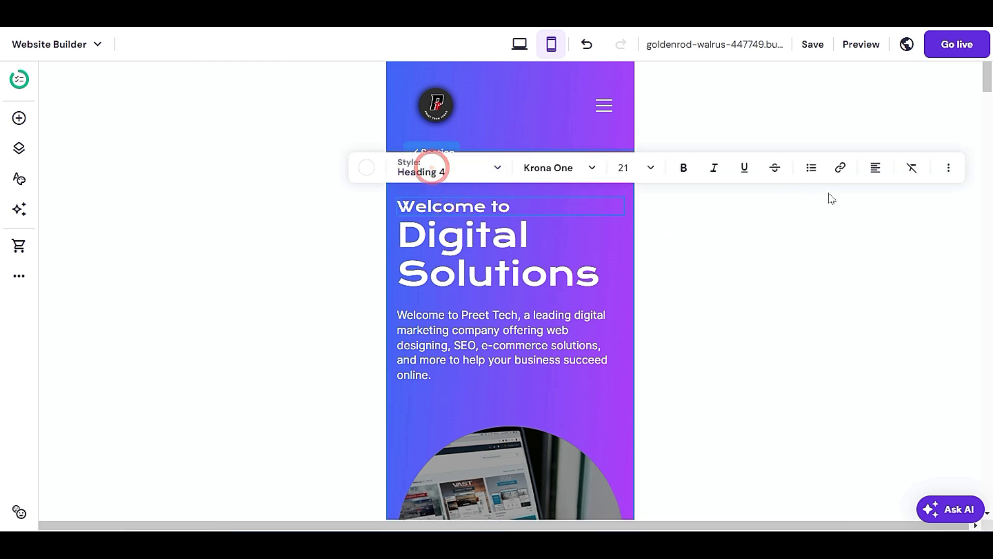
left_click(877, 168)
left_click(862, 200)
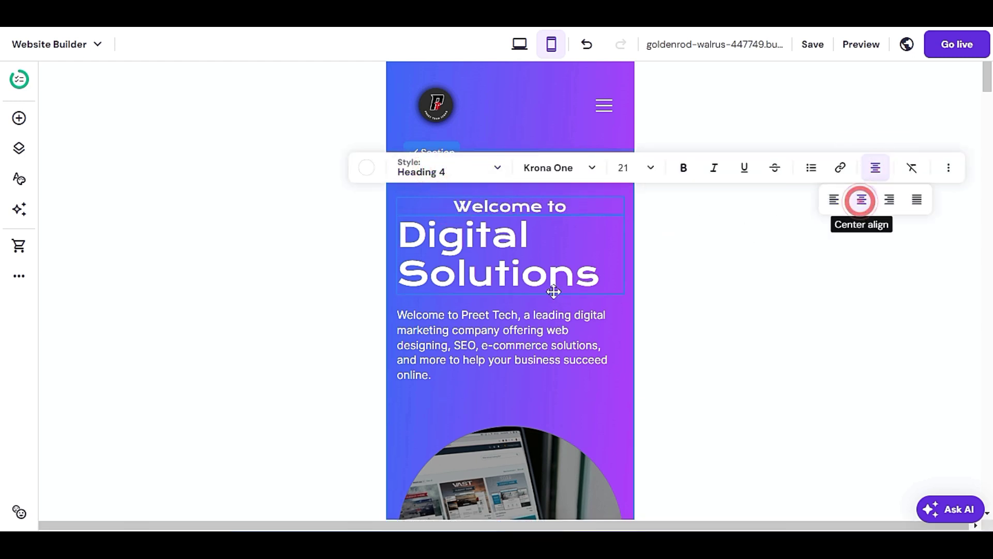
Center-align the "Digital Solutions" heading
left_click(530, 274)
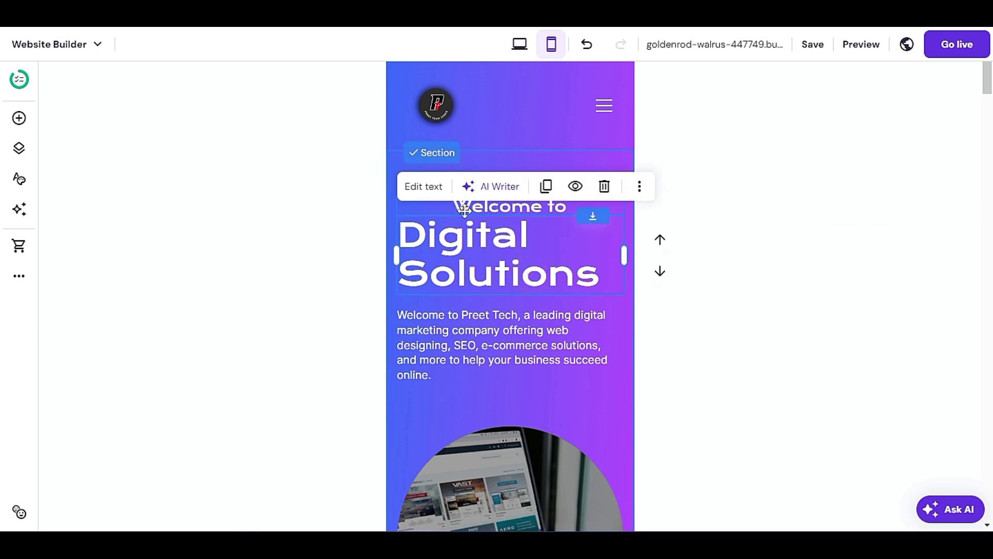
left_click(413, 186)
left_click(876, 188)
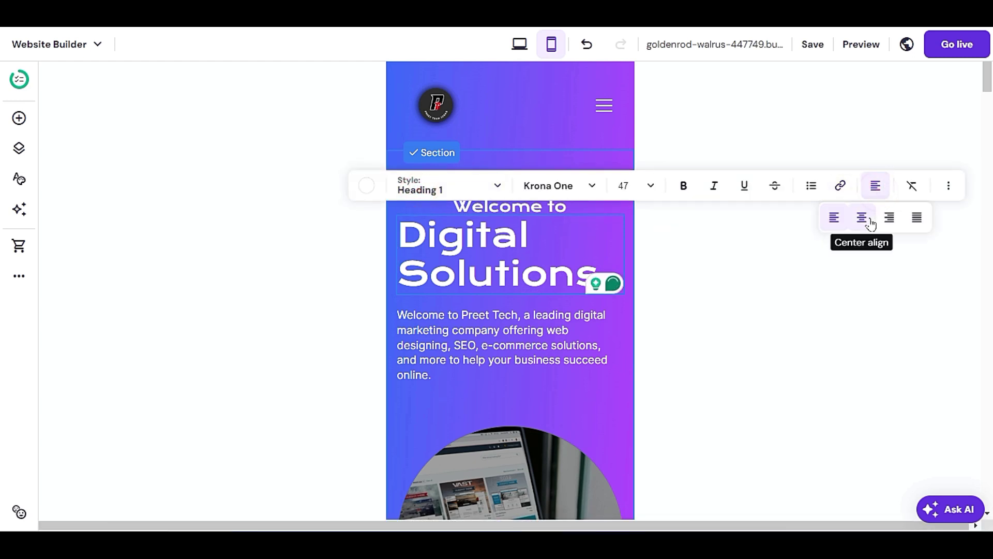
left_click(861, 217)
left_click(567, 326)
left_click(573, 393)
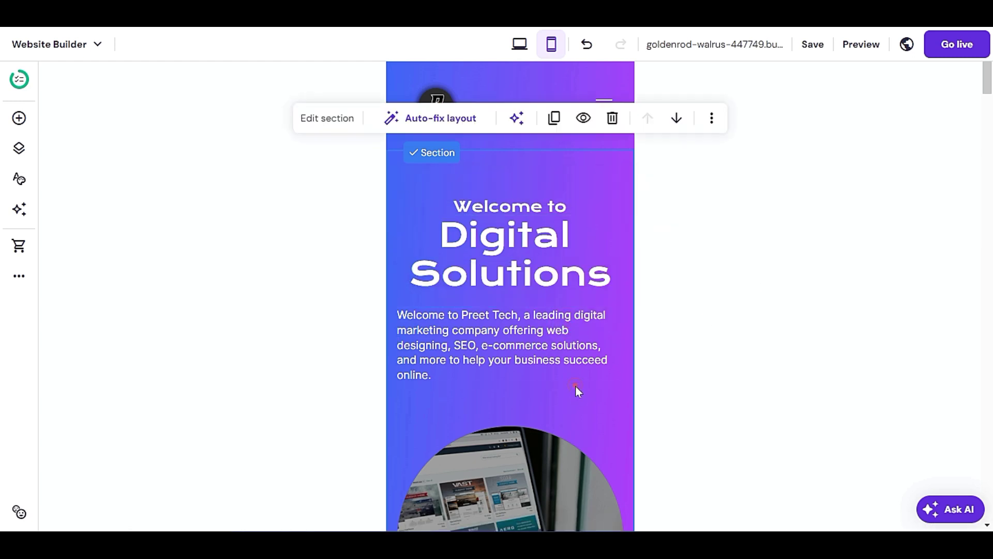
Center-align the introductory paragraph below the "Digital Solutions" heading
left_click(559, 359)
left_click(422, 284)
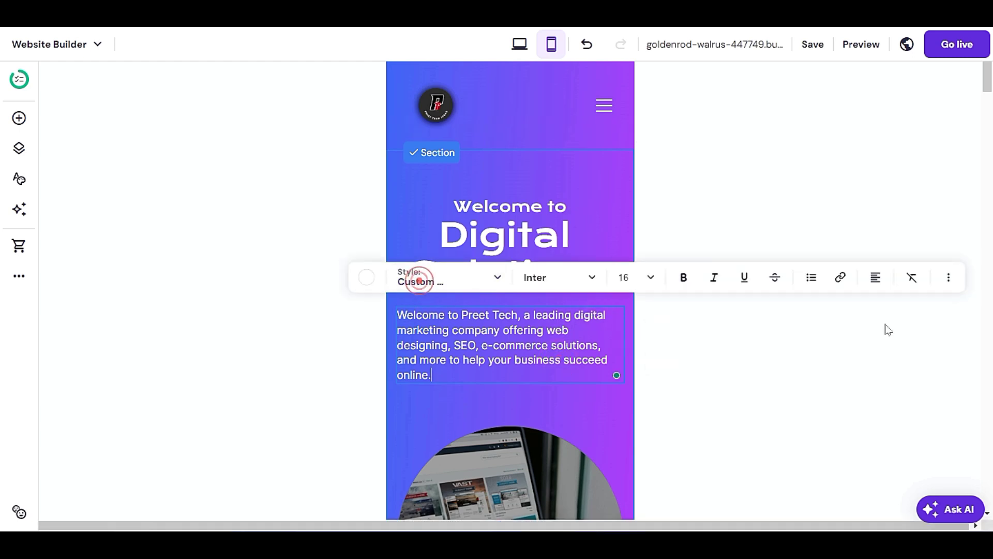
left_click(872, 277)
left_click(861, 309)
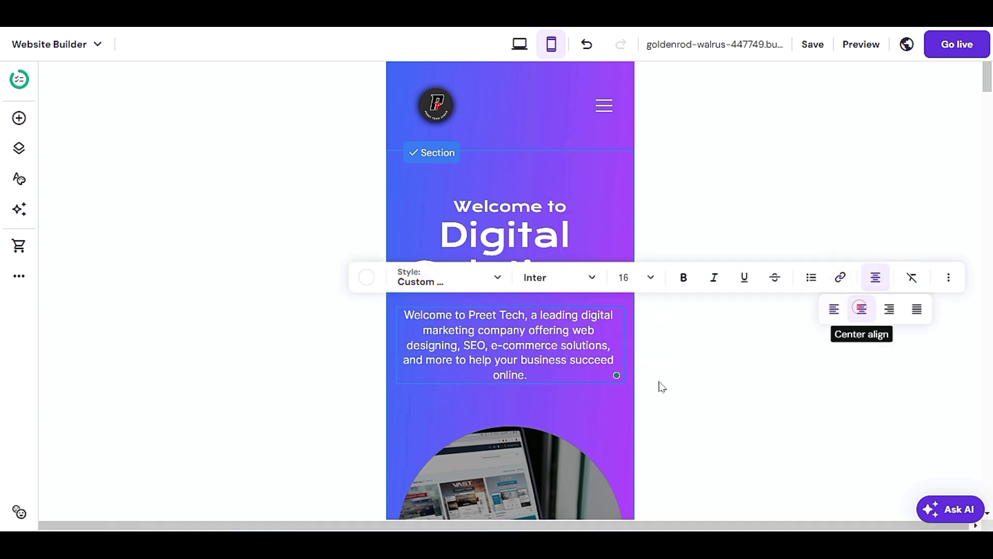
left_click(585, 411)
left_click(591, 411)
left_click(590, 410)
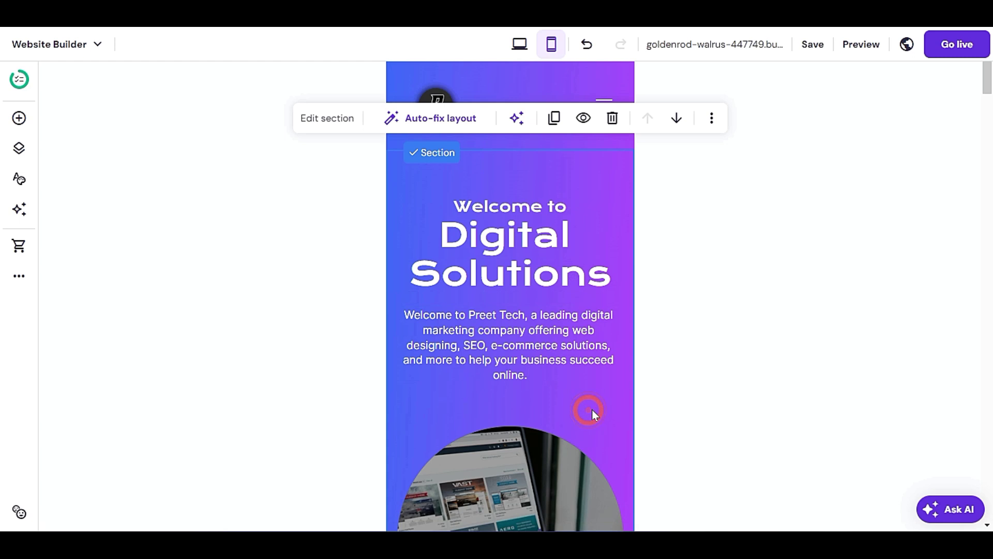
Move the newsletter form up close beneath its heading and shorten the section so that it ends just below the form
scroll(583, 396, "down", 6)
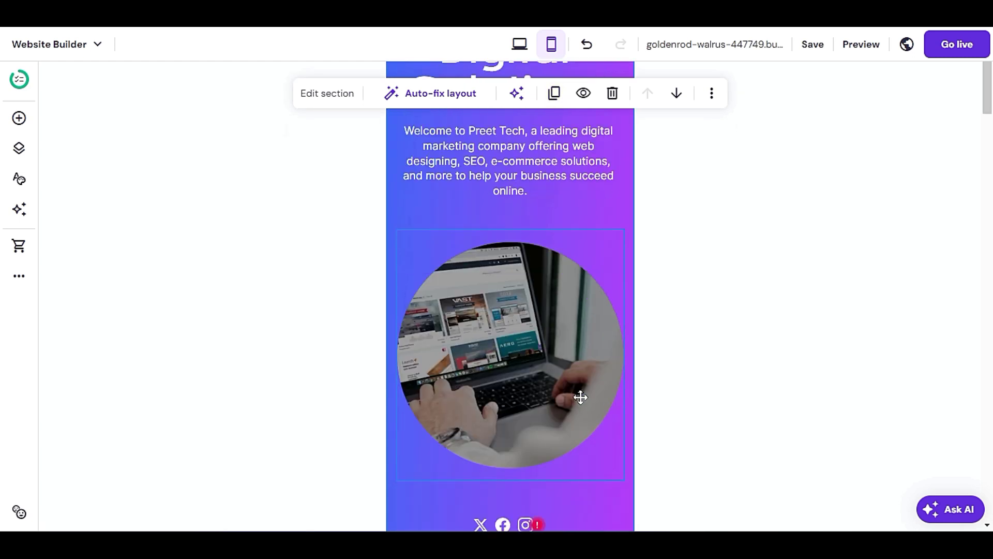
scroll(579, 395, "down", 5)
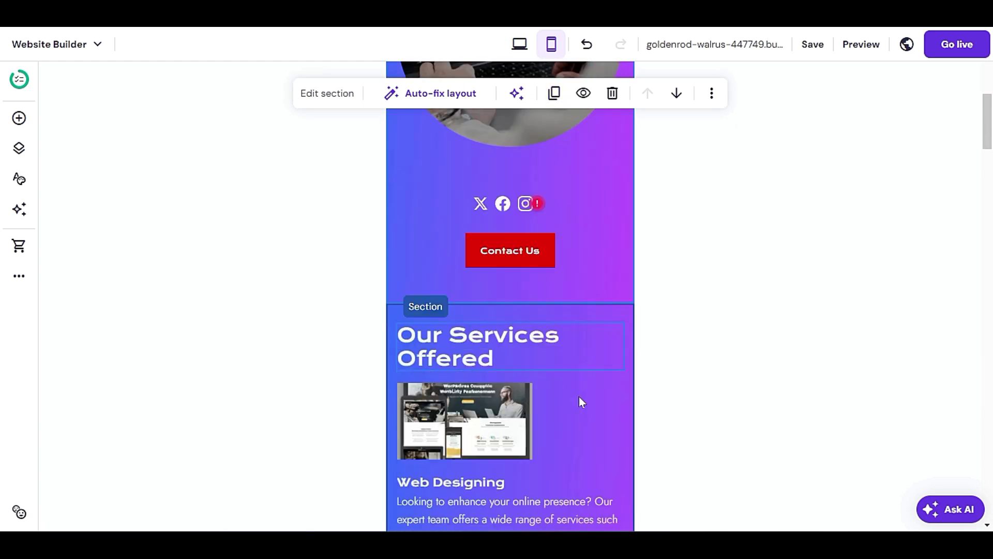
scroll(491, 411, "down", 10)
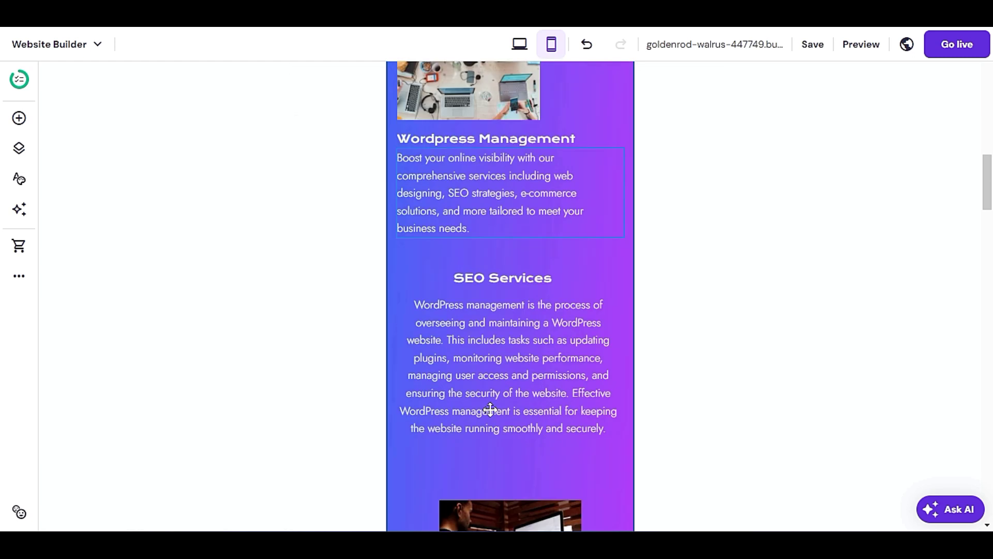
scroll(486, 415, "down", 12)
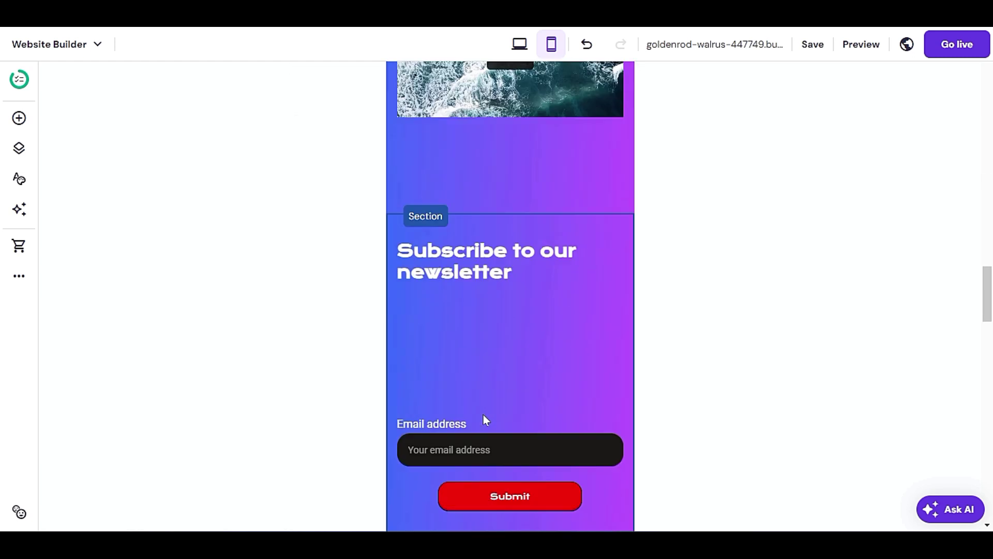
scroll(483, 414, "up", 3)
left_click_drag(492, 436, 494, 331)
scroll(494, 362, "down", 2)
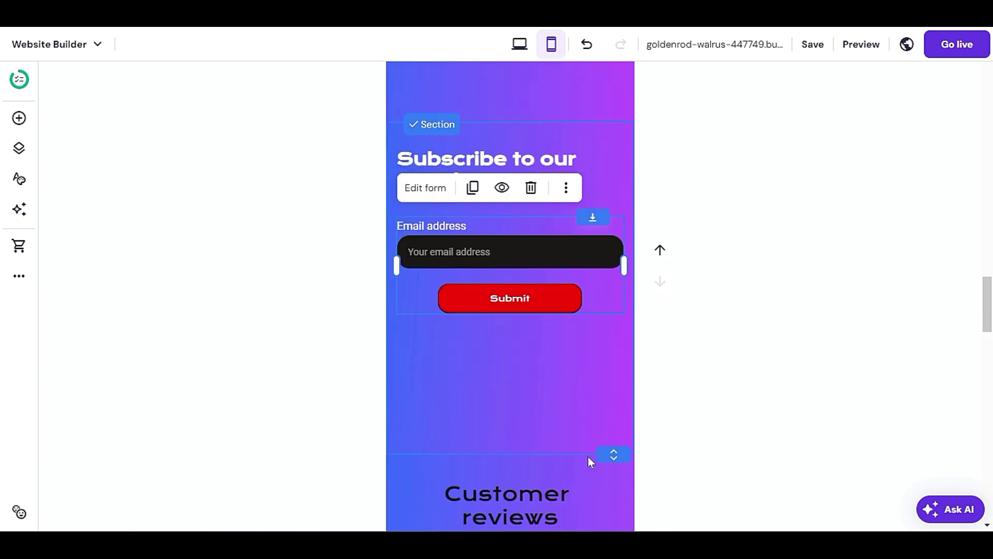
left_click_drag(620, 450, 623, 330)
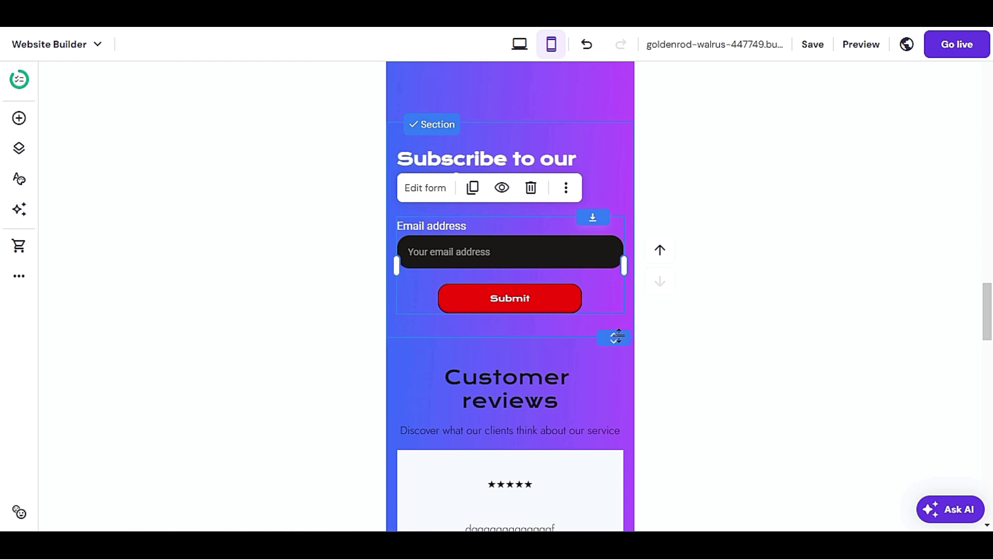
left_click(606, 397)
Reduce the empty space below the channel video and below the customer reviews by shortening both sections
scroll(605, 399, "up", 4)
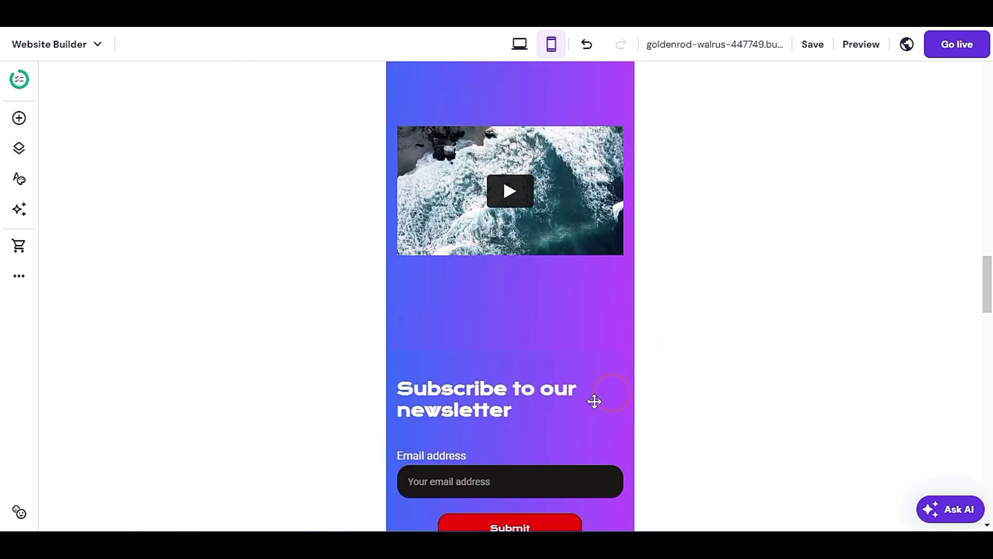
left_click(590, 287)
left_click_drag(613, 351, 614, 305)
scroll(588, 388, "down", 1)
scroll(588, 388, "down", 18)
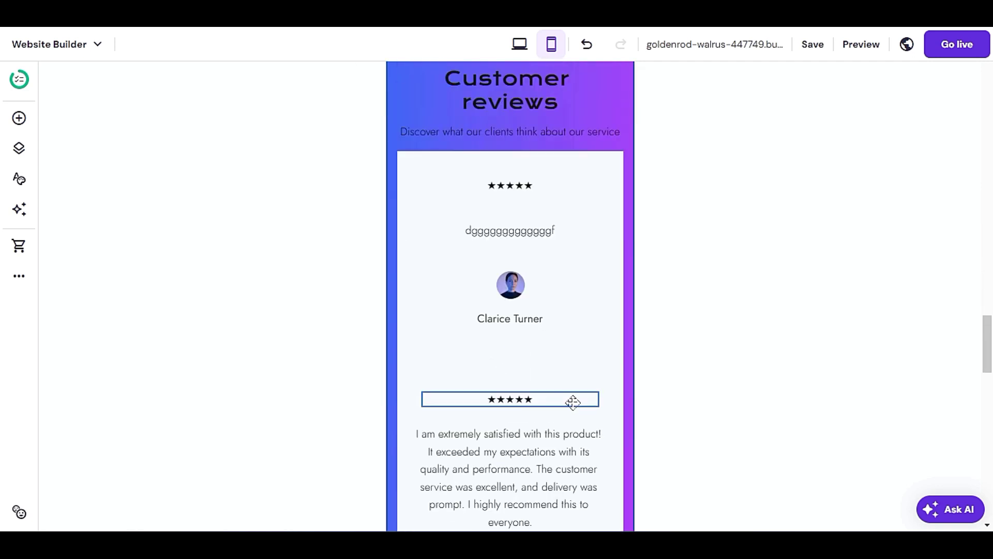
scroll(565, 388, "up", 2)
left_click_drag(605, 384, 605, 259)
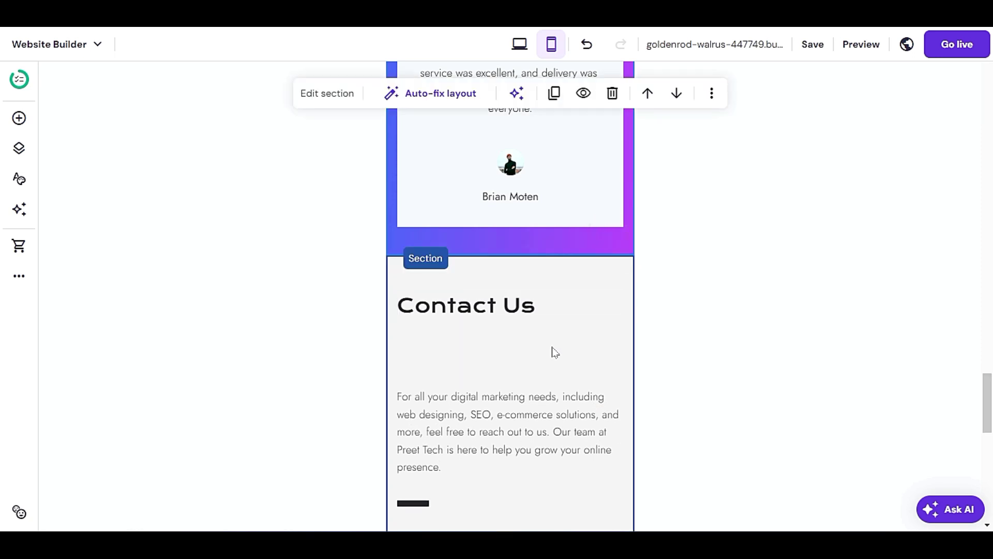
Move the Contact Us description up directly beneath its heading and delete the small image below it
scroll(552, 352, "down", 3)
left_click_drag(531, 283, 530, 231)
scroll(454, 341, "down", 1)
left_click(416, 314)
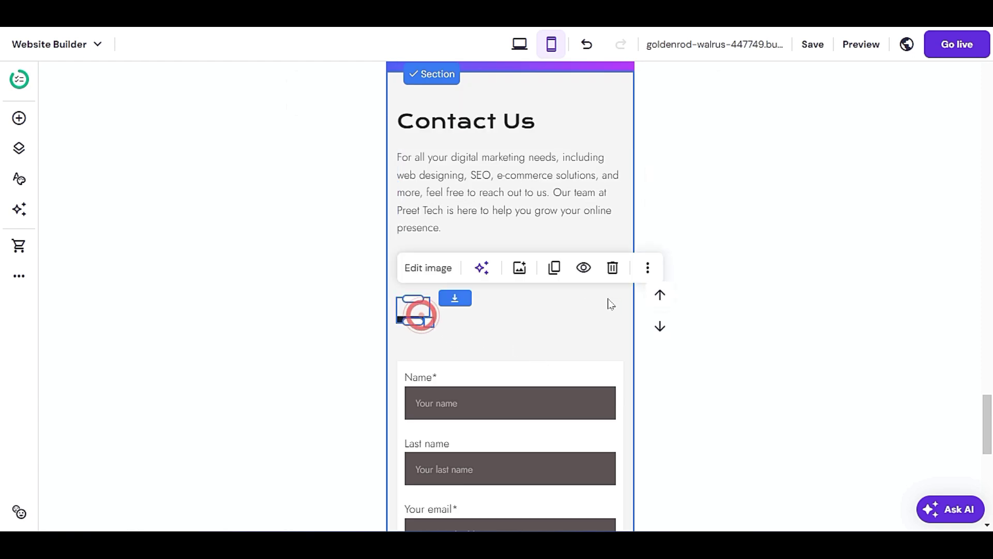
left_click(614, 270)
Move the contact form up towards its description and shorten the Contact Us section so that it ends just below the form
left_click_drag(524, 370, 526, 290)
scroll(526, 338, "down", 5)
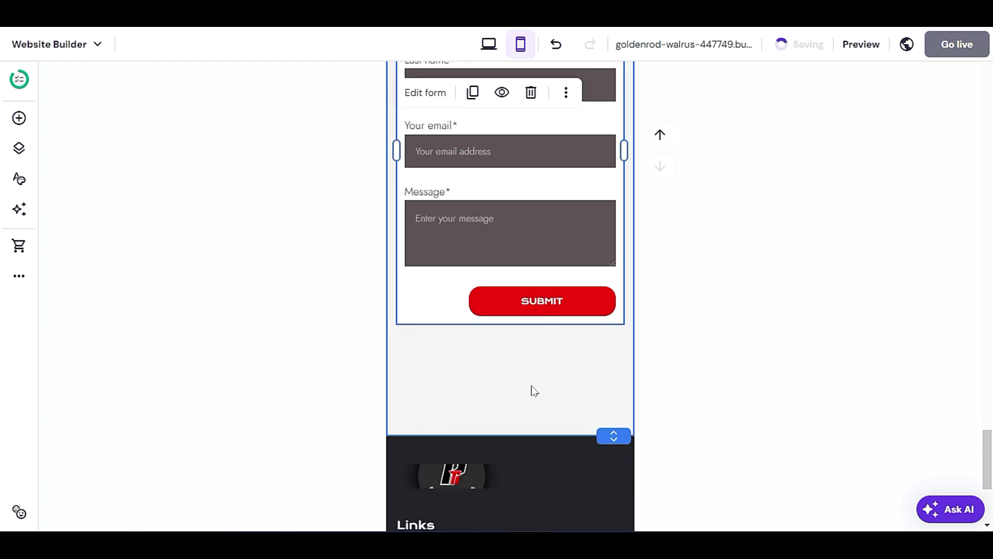
left_click(531, 387)
left_click_drag(611, 436, 610, 338)
Enlarge the cropped footer logo until the full circle shows, and centre it horizontally above the Links heading
left_click(462, 387)
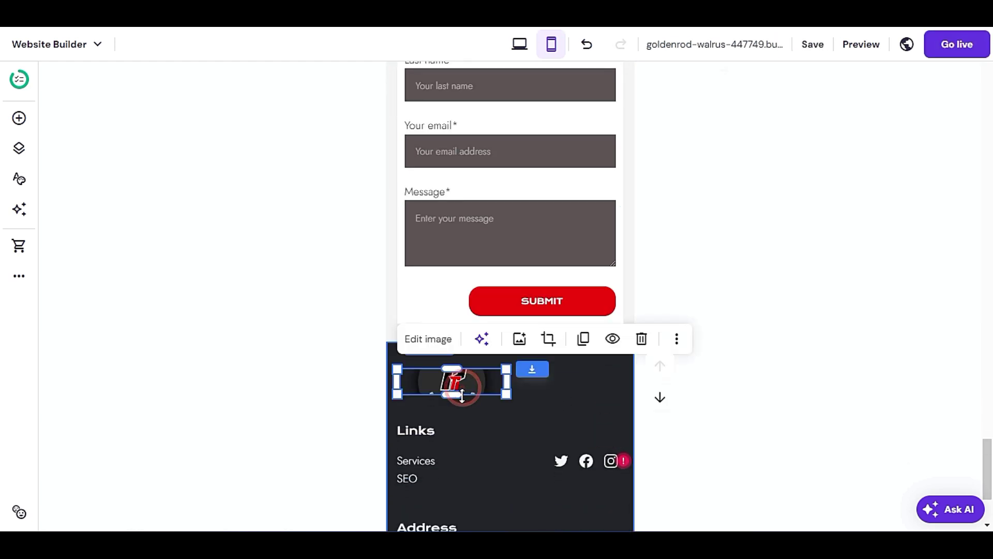
left_click_drag(450, 395, 519, 400)
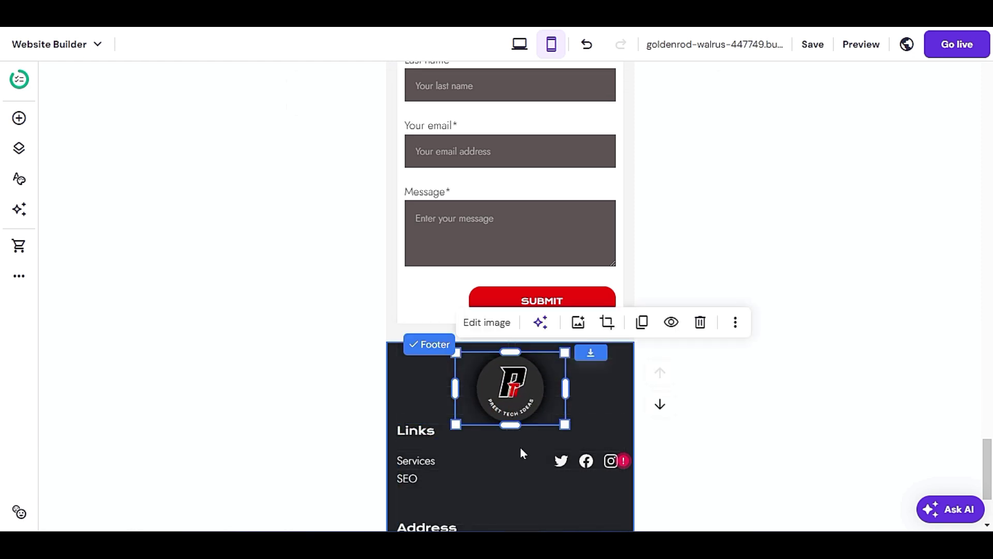
scroll(520, 447, "down", 2)
left_click(556, 418)
scroll(544, 409, "down", 1)
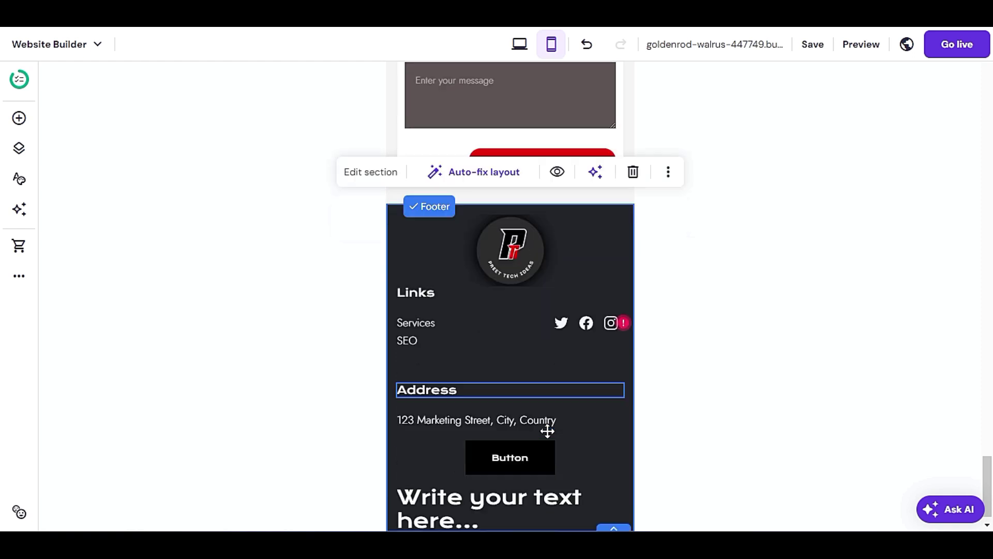
scroll(547, 436, "down", 1)
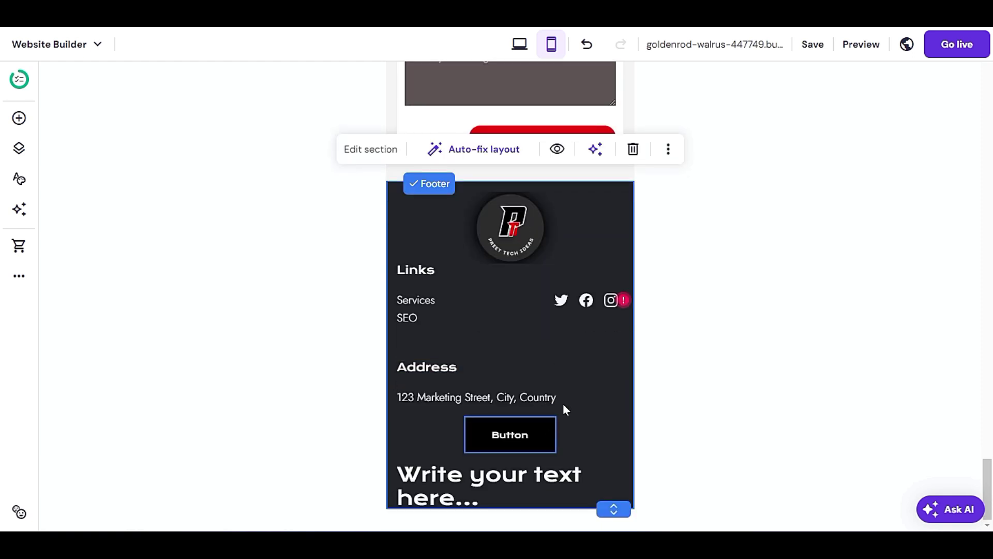
Move the footer's social icons up so they sit horizontally centred directly beneath the logo
left_click(590, 310)
left_click_drag(589, 311, 520, 284)
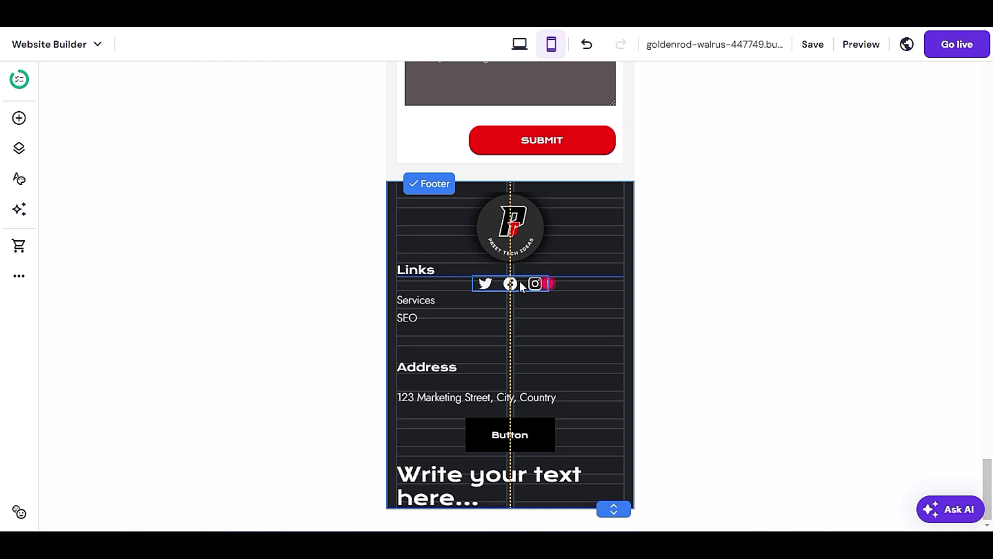
left_click_drag(519, 280, 519, 280)
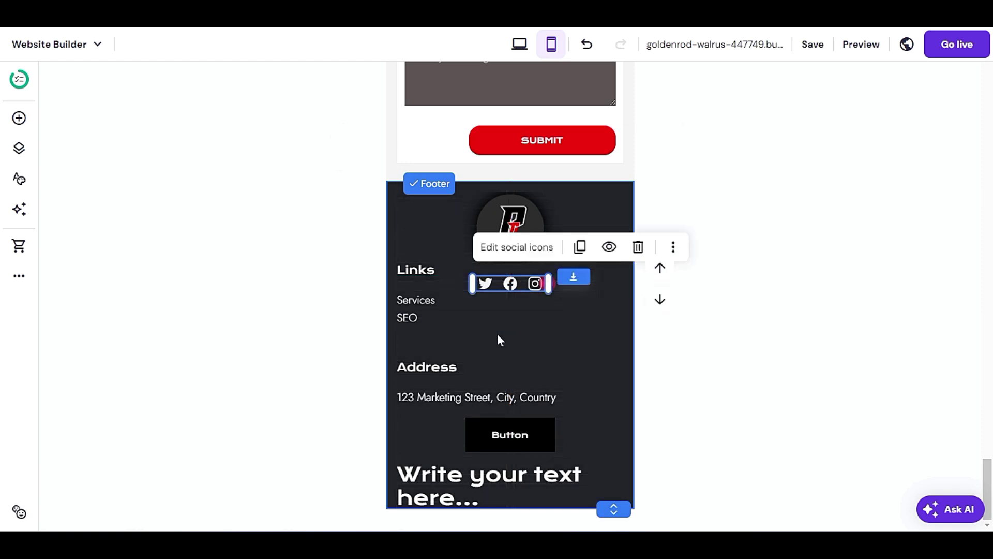
Arrange the footer's Links heading, SEO and Services in a single row beneath the social icons
left_click(424, 304)
left_click_drag(424, 304, 600, 326)
left_click_drag(401, 316, 439, 330)
left_click_drag(624, 327, 546, 330)
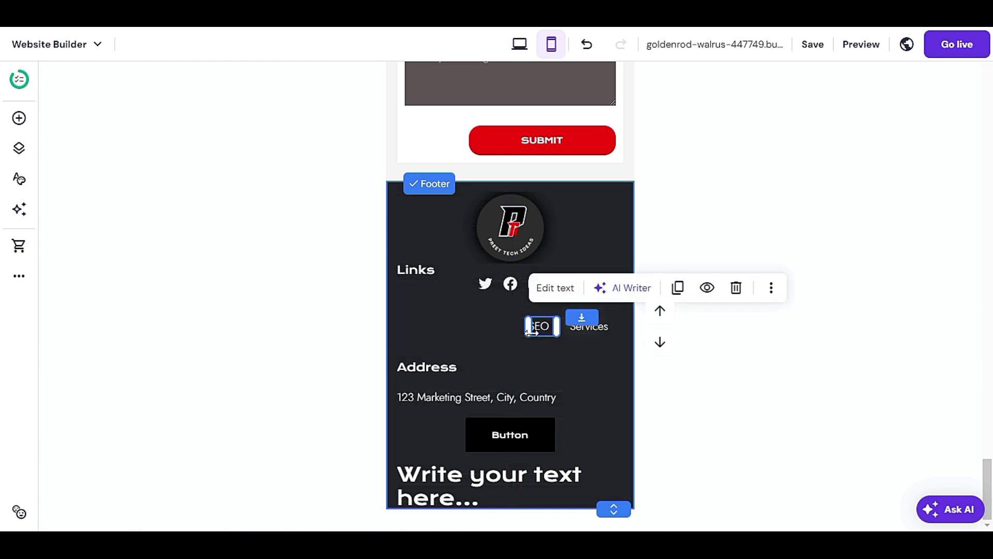
left_click_drag(428, 273, 518, 298)
left_click_drag(623, 299, 433, 327)
left_click(550, 364)
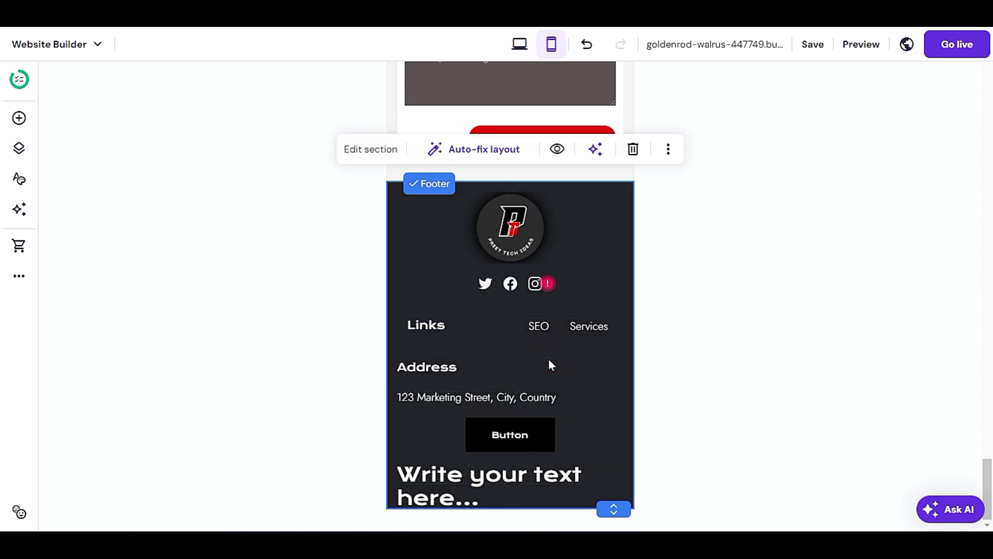
Review the order and spacing of the contact form, Contact Us text and footer in the mobile layout
scroll(161, 177, "up", 8)
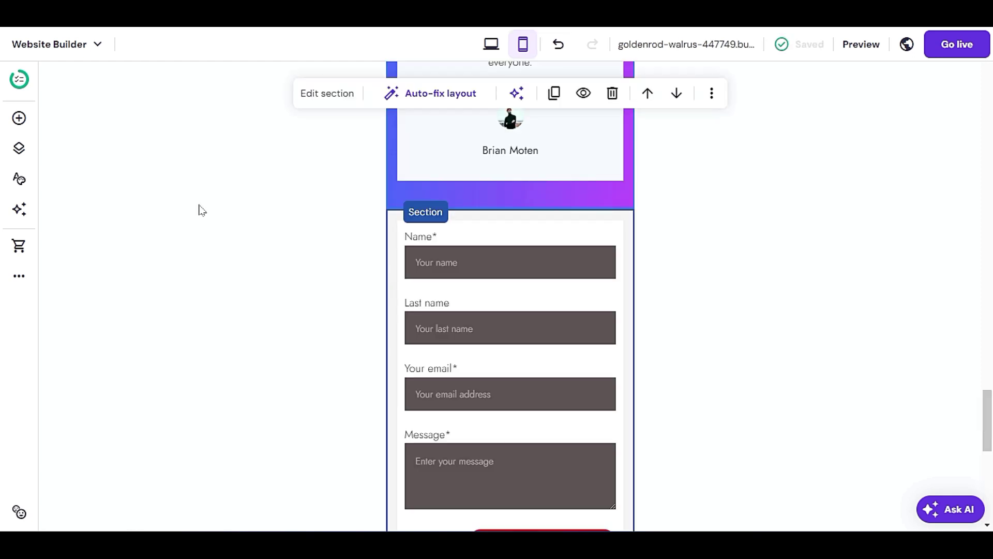
scroll(207, 215, "down", 5)
scroll(755, 325, "up", 3)
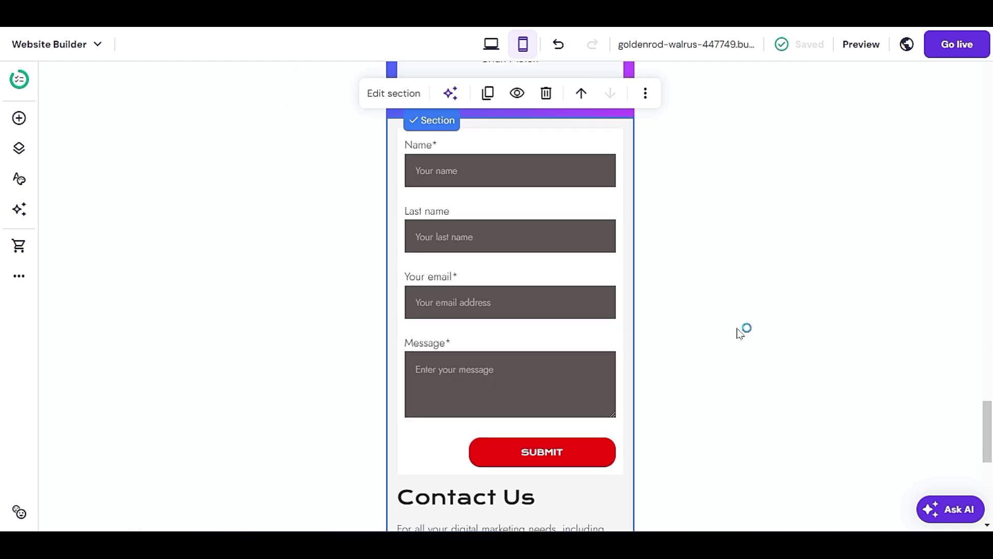
scroll(739, 333, "up", 1)
scroll(739, 335, "down", 5)
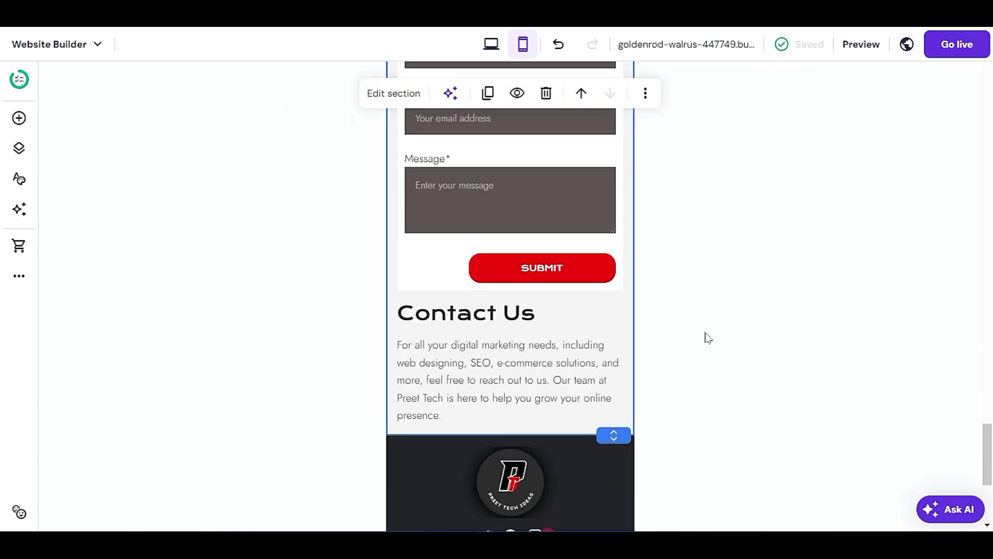
scroll(705, 337, "up", 4)
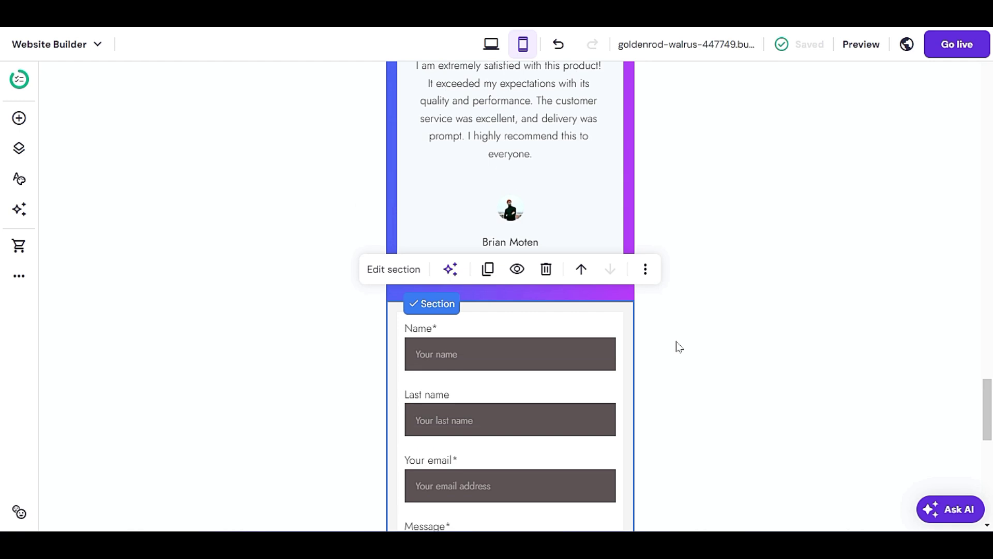
Auto-fix the mobile layout of the Customer reviews section
left_click(576, 295)
scroll(576, 293, "up", 9)
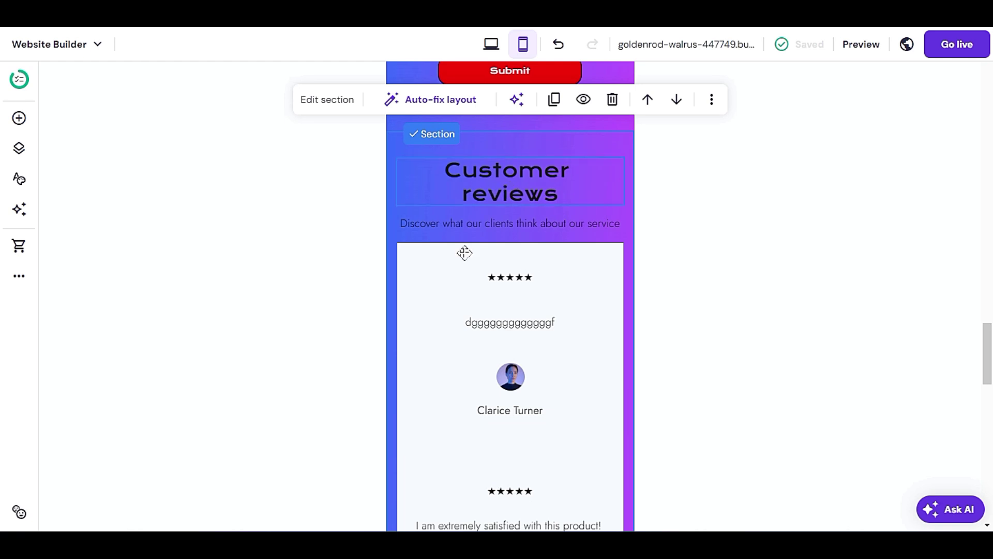
left_click(518, 187)
left_click(557, 224)
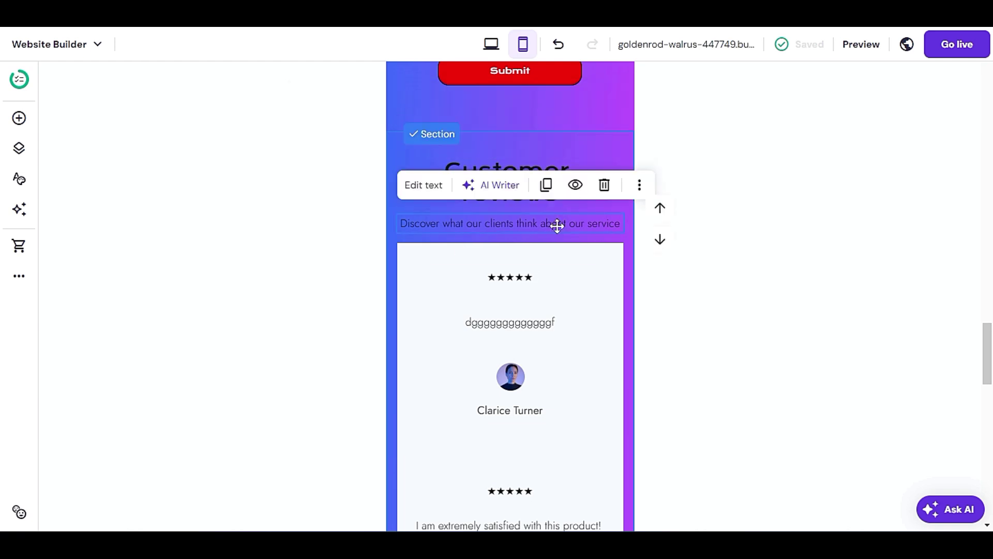
left_click(567, 299)
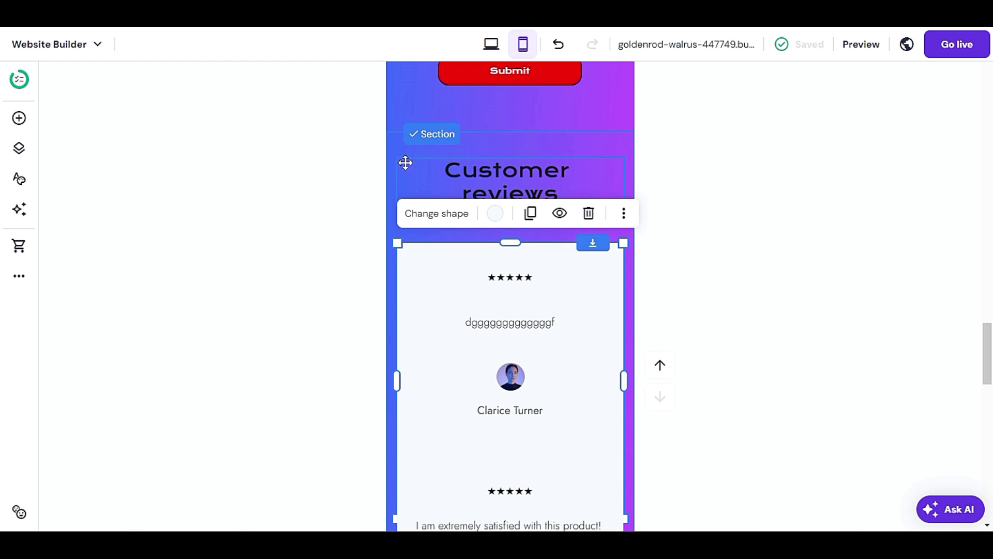
left_click(527, 154)
left_click(530, 148)
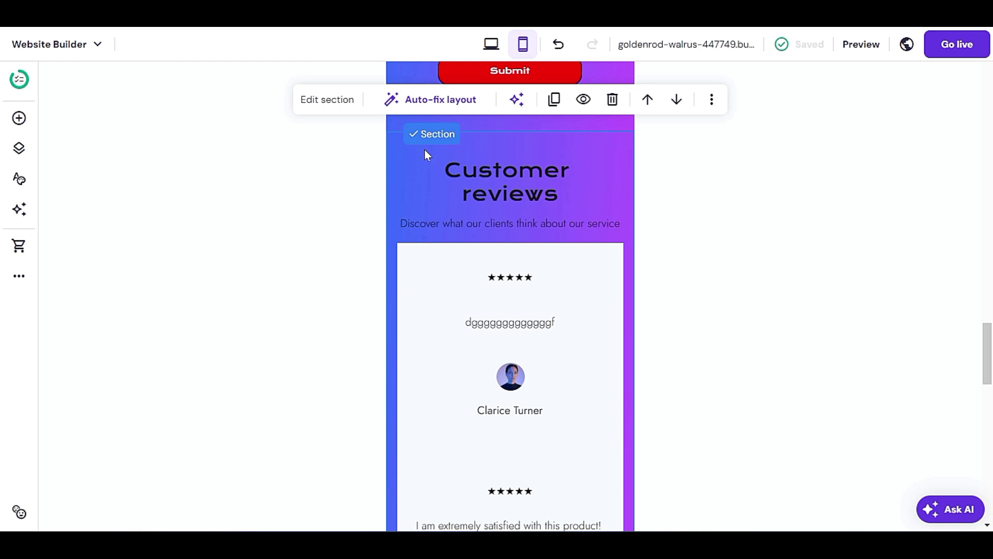
left_click(433, 100)
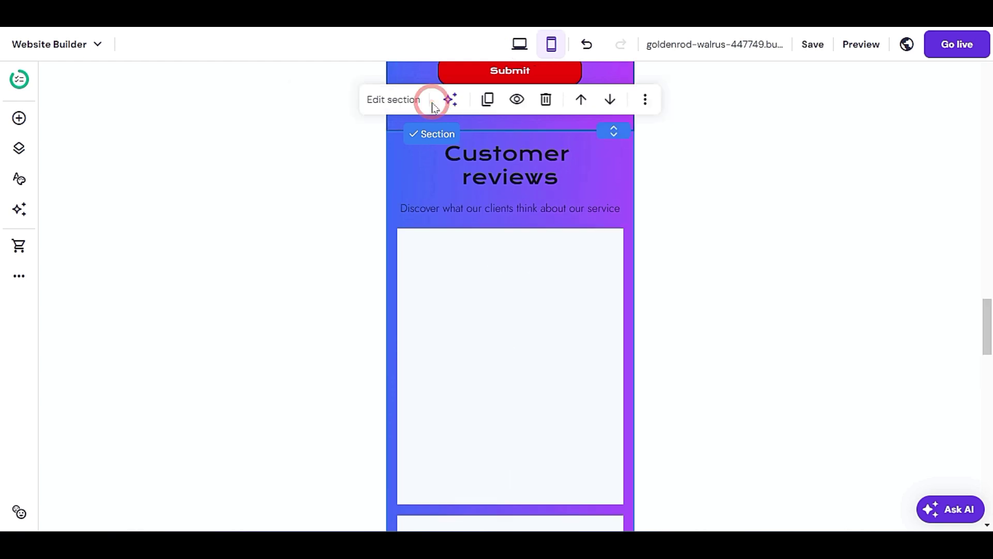
Check the mobile layout of the newsletter and Check Out Our Channel sections
scroll(535, 241, "up", 3)
scroll(534, 243, "up", 3)
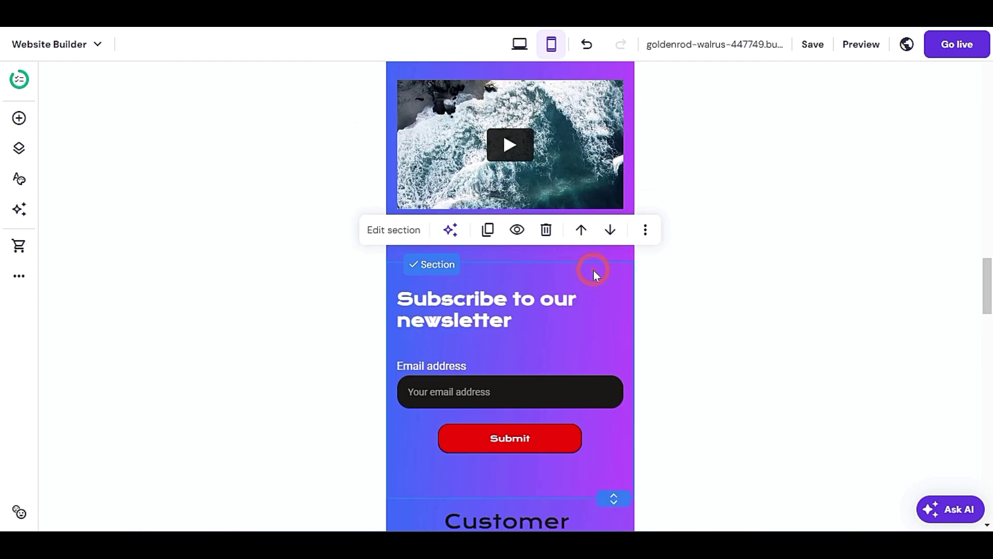
scroll(585, 270, "up", 6)
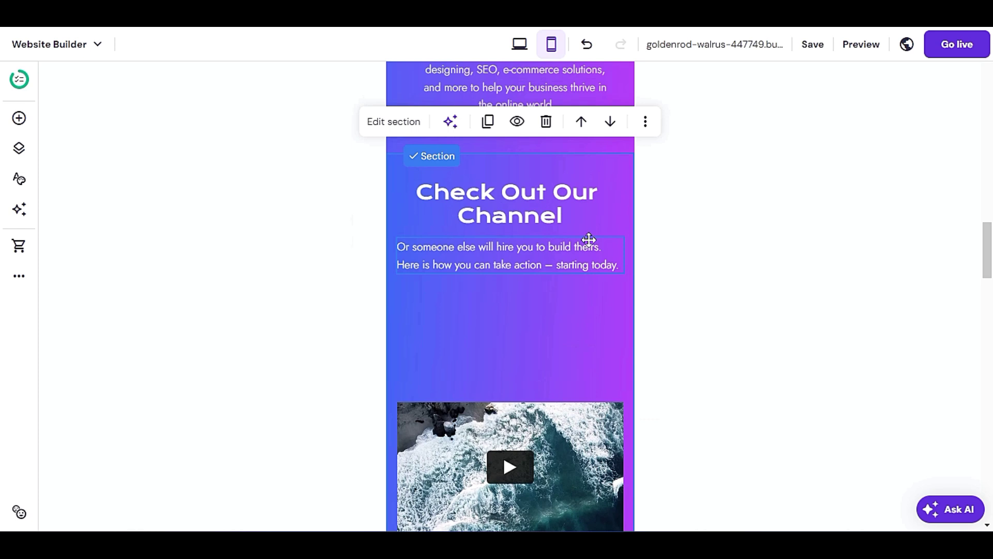
scroll(588, 239, "down", 1)
right_click(531, 327)
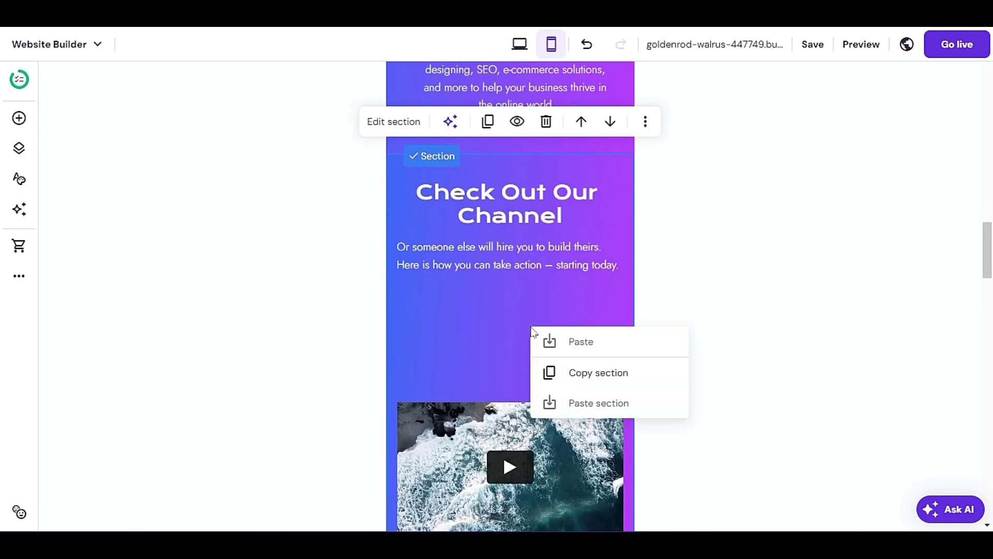
left_click(530, 313)
left_click(529, 309)
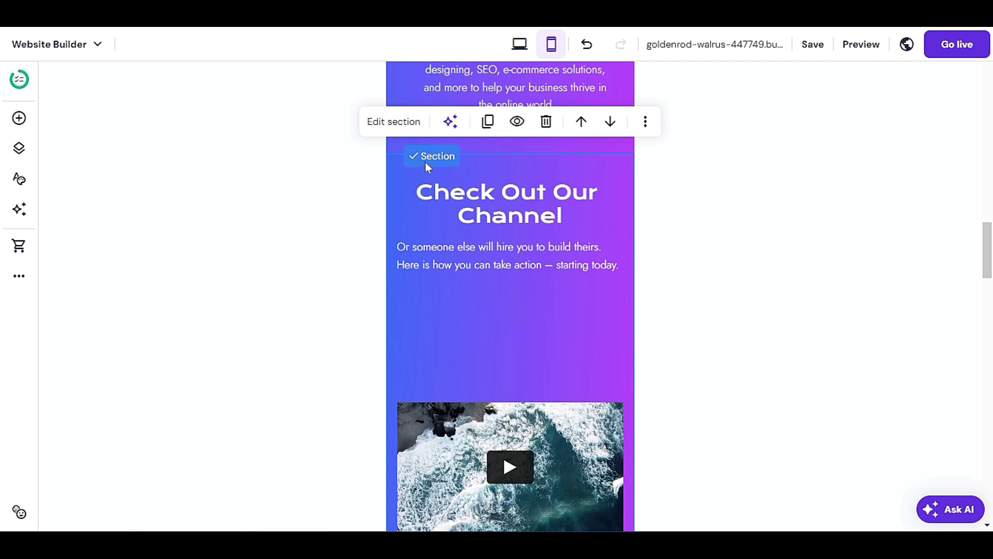
scroll(408, 179, "up", 5)
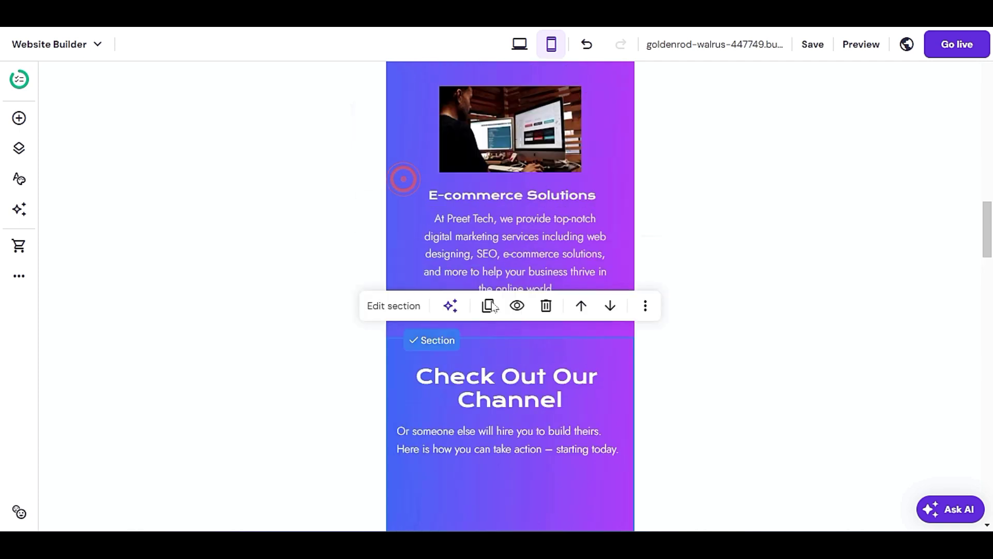
Auto-fix the mobile layout of the Our Services Offered section and check how its contents are arranged
left_click(420, 178)
scroll(423, 197, "up", 3)
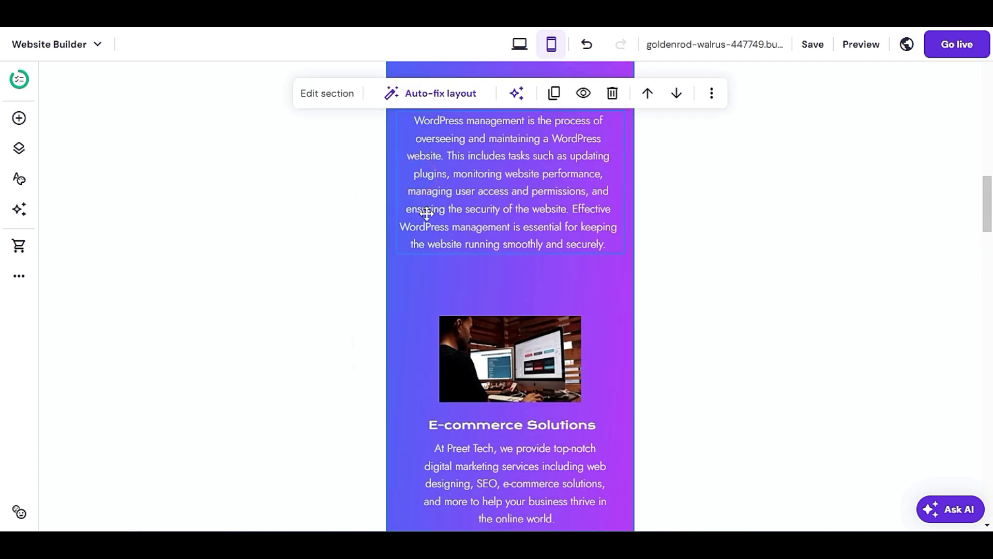
scroll(426, 212, "down", 6)
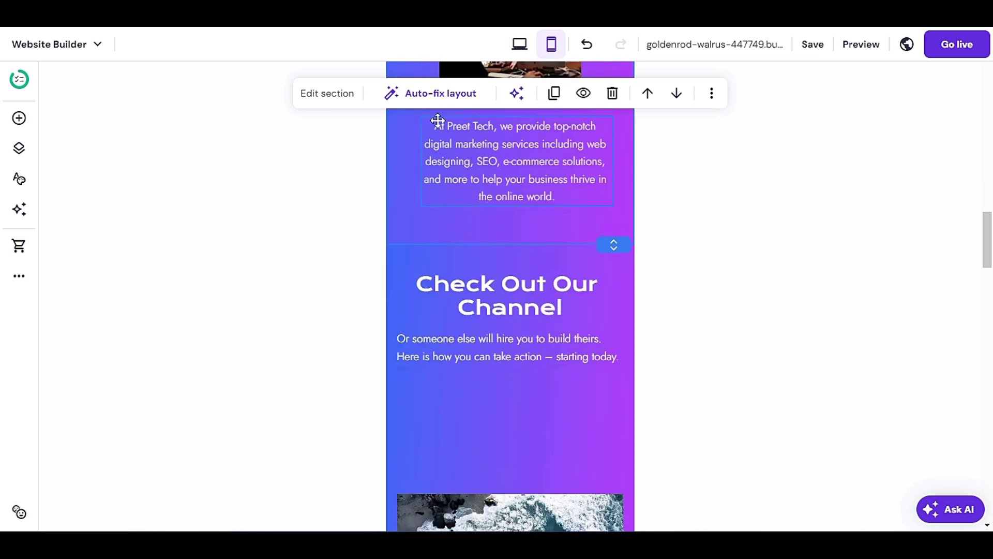
scroll(450, 253, "up", 10)
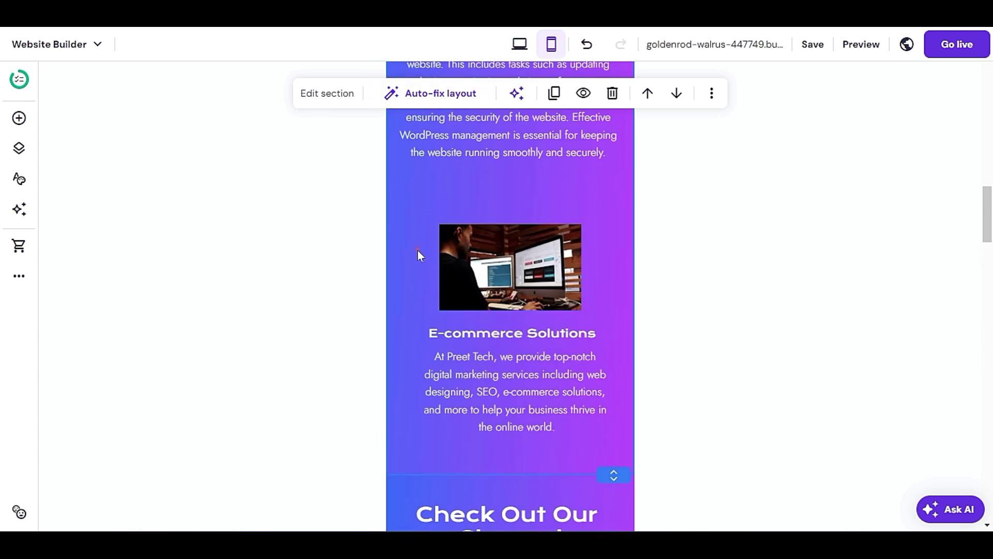
left_click(417, 253)
scroll(417, 255, "up", 5)
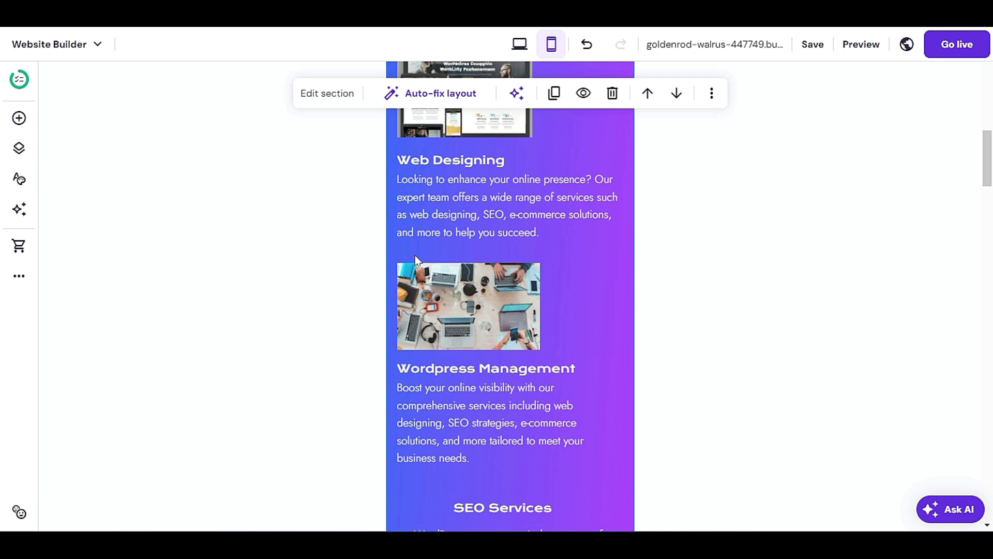
scroll(506, 323, "down", 2)
scroll(506, 323, "up", 4)
scroll(505, 322, "up", 2)
scroll(505, 323, "down", 2)
left_click(427, 93)
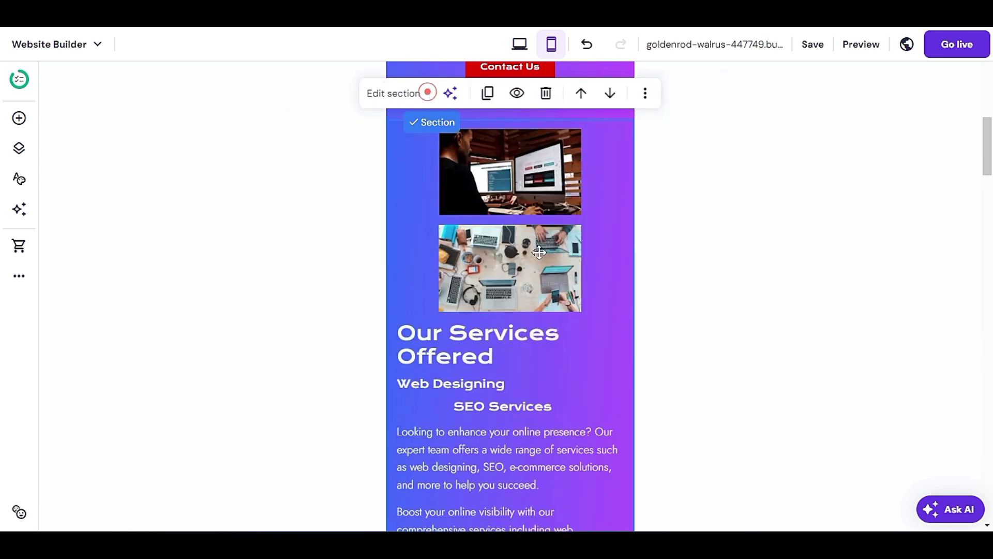
scroll(575, 372, "up", 4)
scroll(585, 377, "down", 4)
scroll(585, 378, "down", 15)
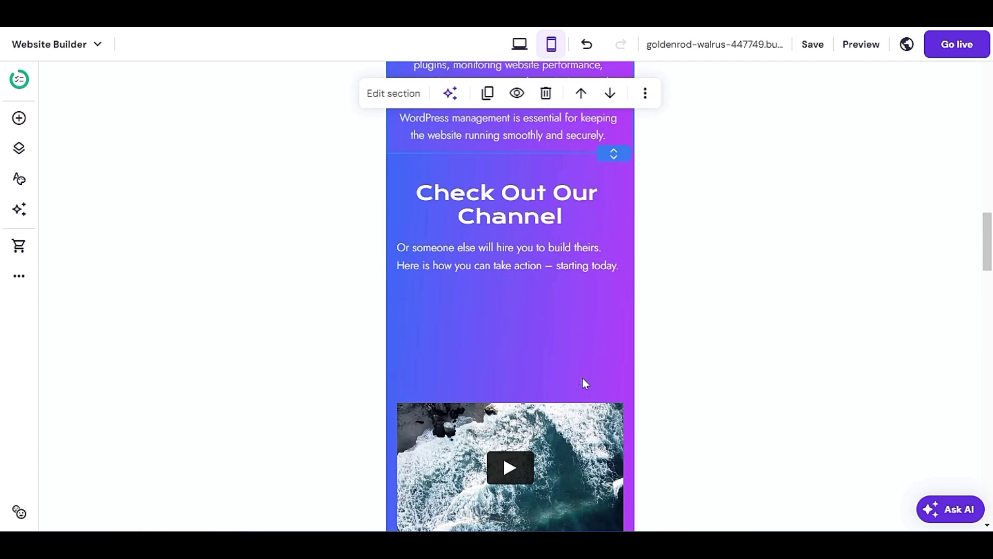
scroll(582, 368, "up", 15)
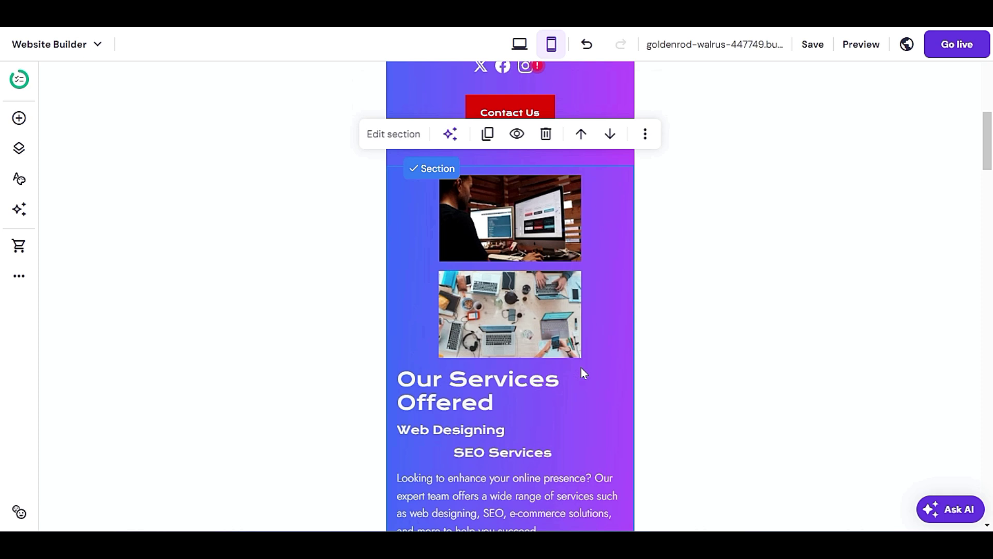
Move the Our Services Offered heading to the top of its section and shift the two images down beneath it
left_click(474, 397)
left_click_drag(475, 398, 493, 184)
left_click_drag(521, 311, 520, 373)
left_click_drag(542, 217, 548, 271)
Narrow the Our Services Offered text box to a two-line width, centre-align its text and centre it horizontally above the images
left_click_drag(477, 191, 512, 195)
left_click_drag(621, 190, 565, 191)
left_click_drag(453, 202, 506, 202)
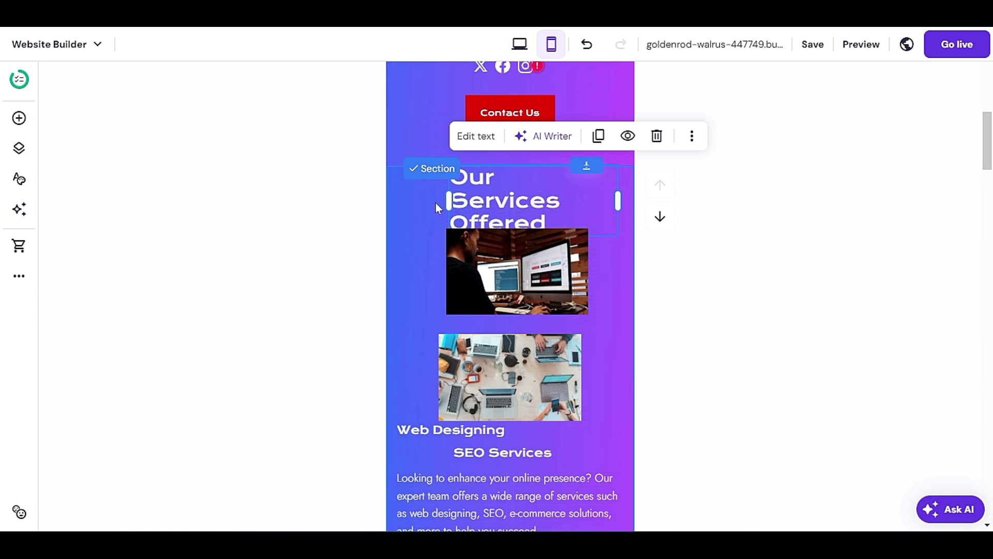
left_click_drag(446, 200, 432, 202)
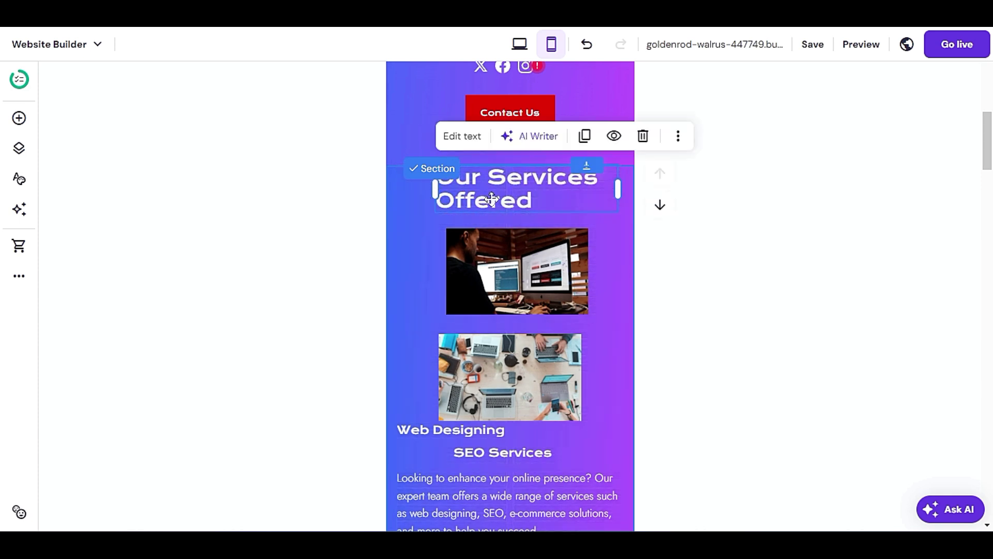
left_click(462, 135)
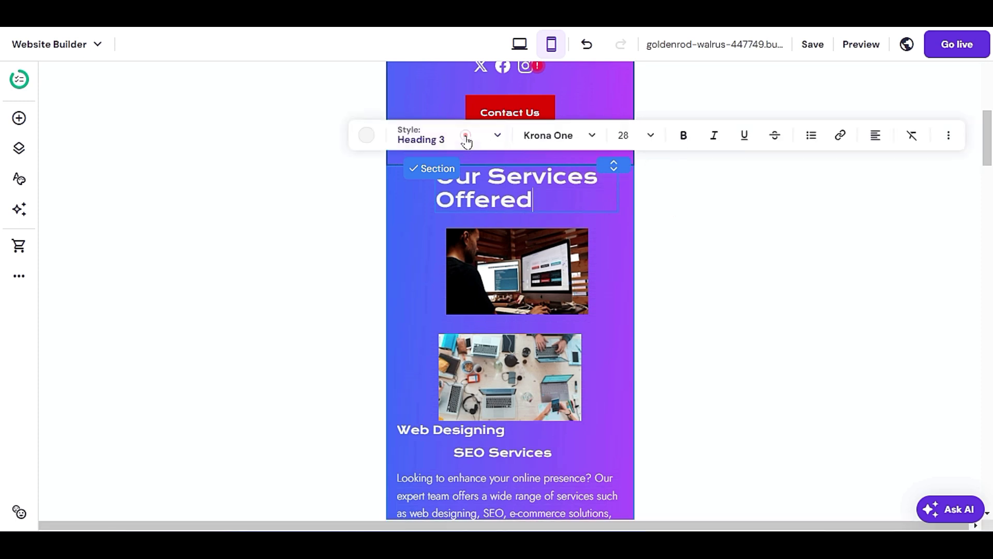
left_click(876, 142)
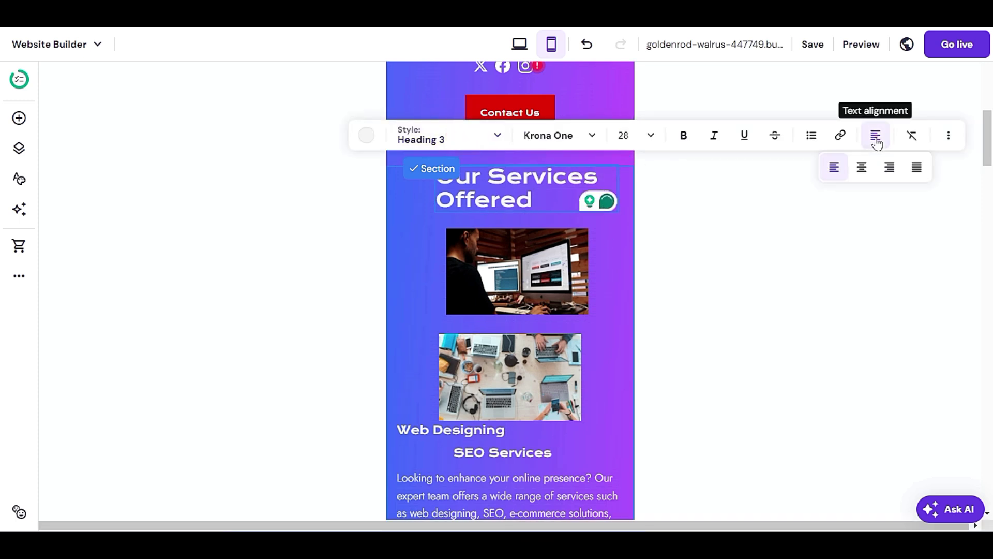
left_click(864, 173)
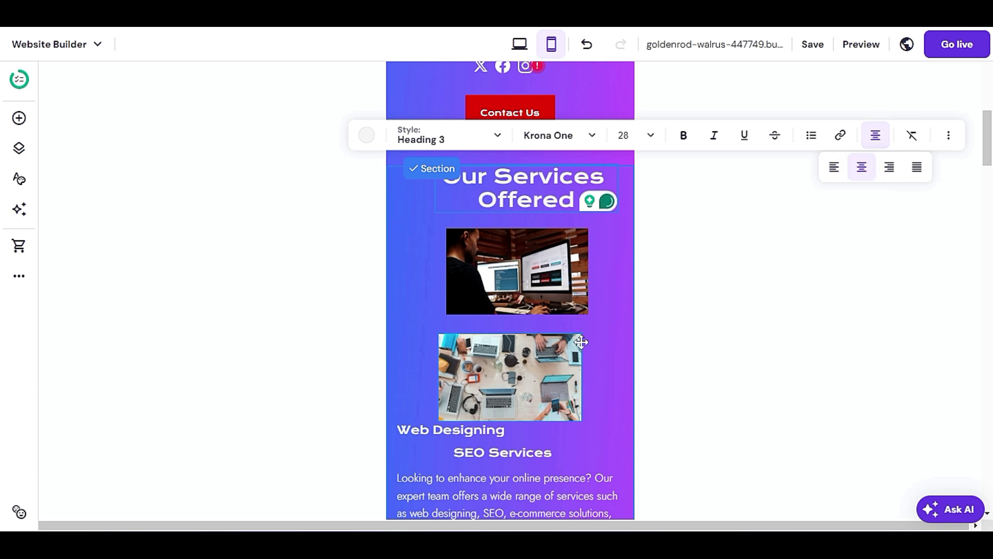
left_click(602, 333)
left_click_drag(543, 188, 525, 202)
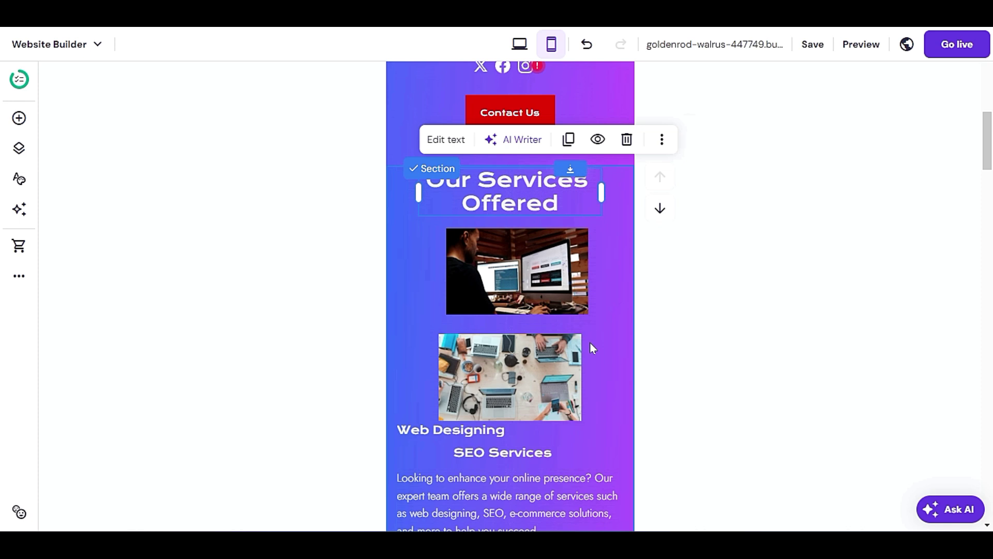
left_click(590, 344)
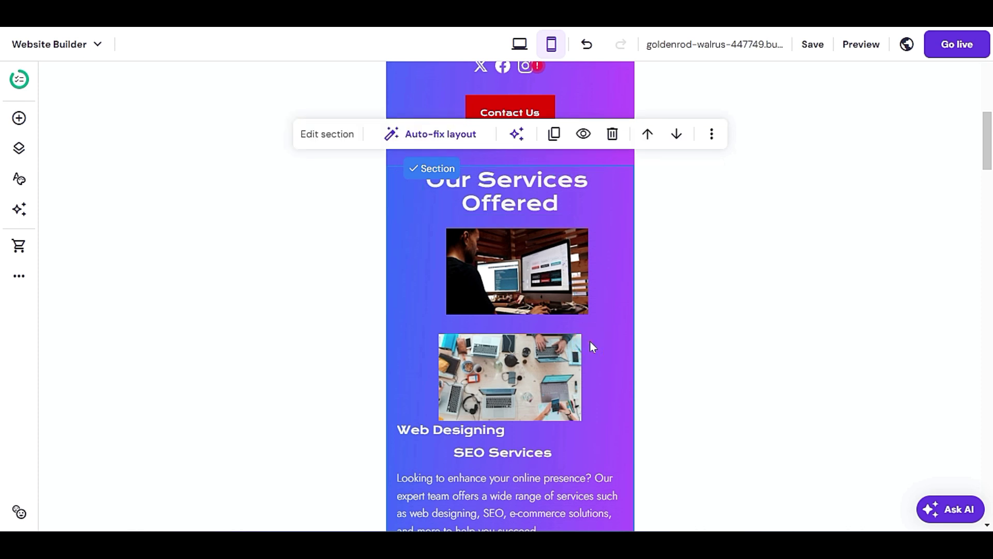
Go to the header of the mobile page and open its navigation menu to check how the links are arranged
scroll(590, 347, "down", 5)
scroll(587, 351, "up", 10)
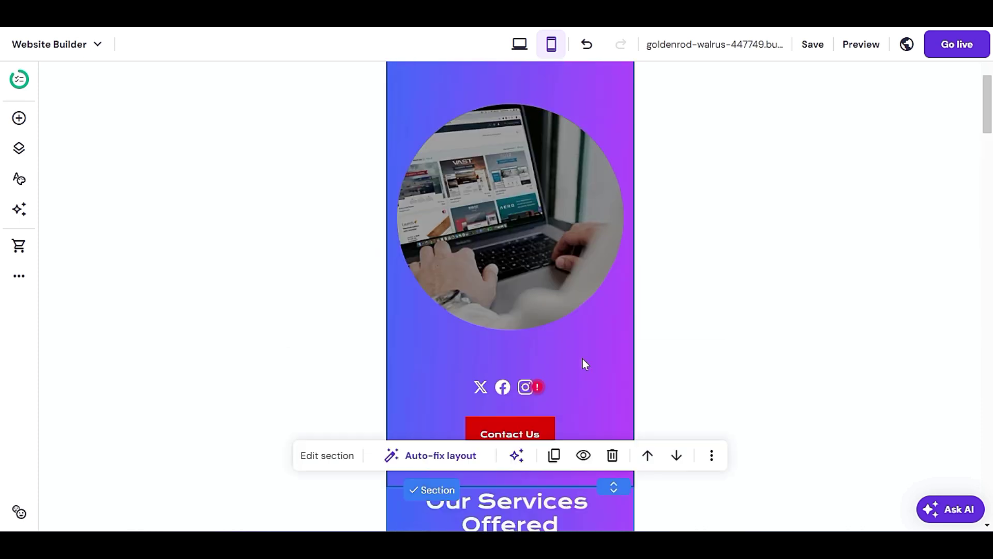
scroll(582, 359, "up", 5)
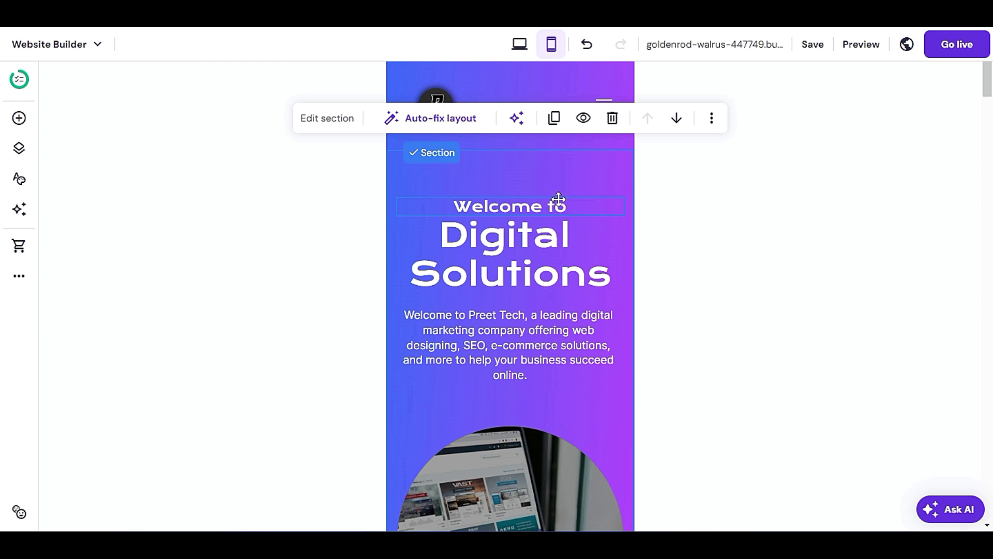
left_click(575, 83)
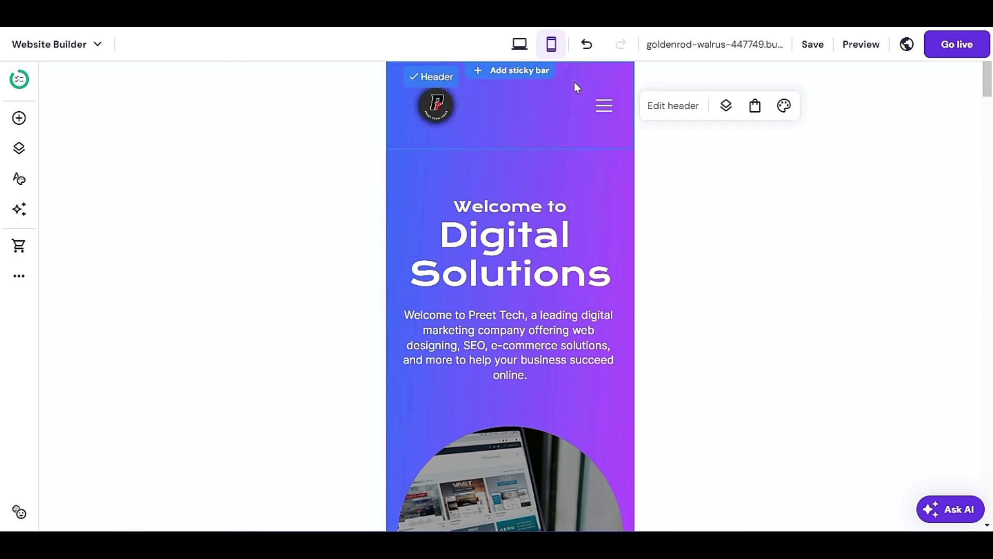
left_click(605, 107)
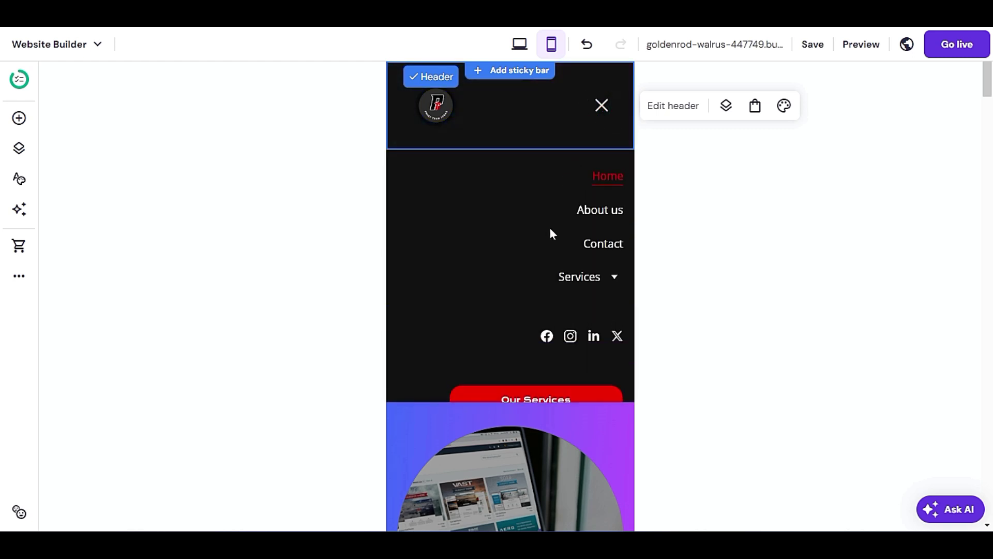
Change the mobile header layout to the one with the menu icon on the left and the logo centred, and check the menu
left_click(666, 105)
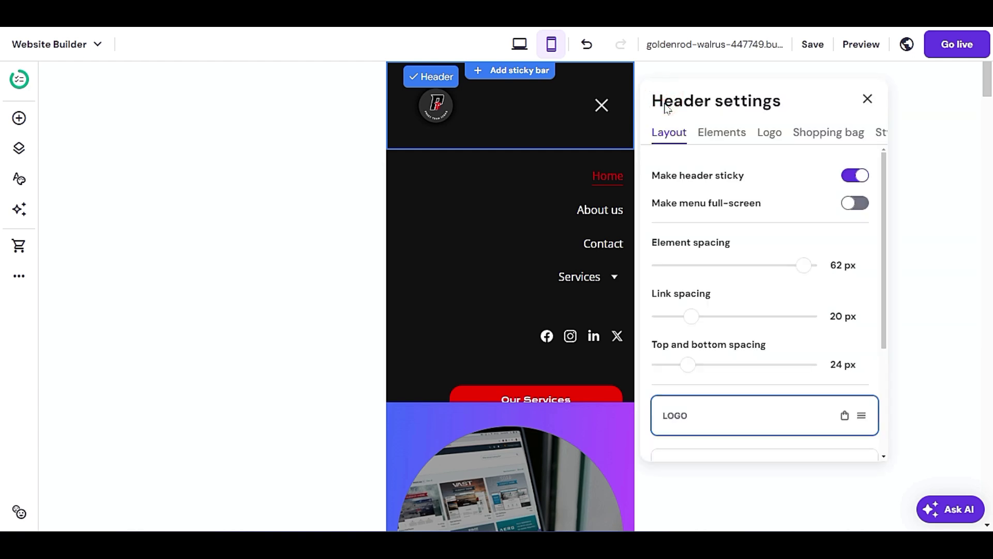
left_click(733, 135)
left_click(666, 132)
scroll(740, 401, "down", 2)
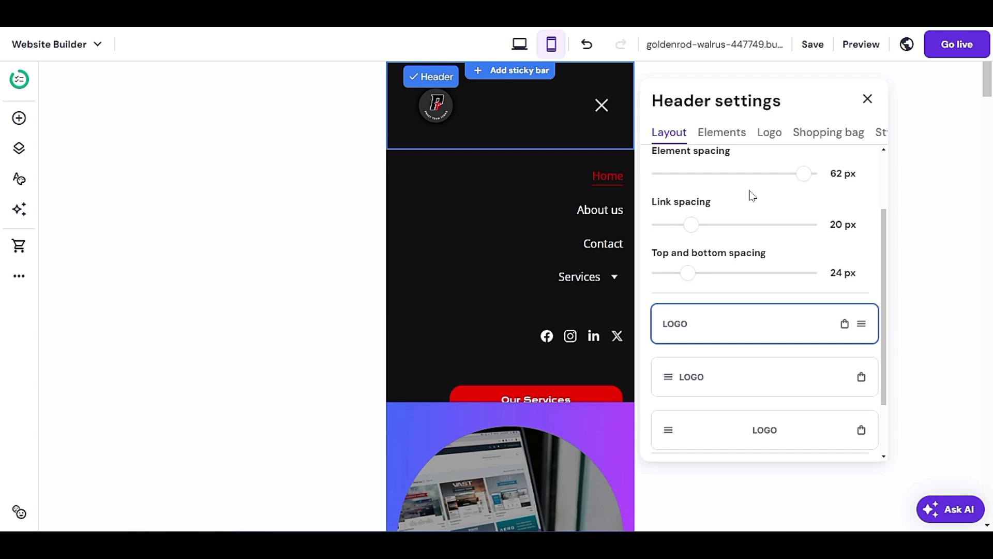
scroll(748, 311, "down", 1)
scroll(746, 312, "up", 3)
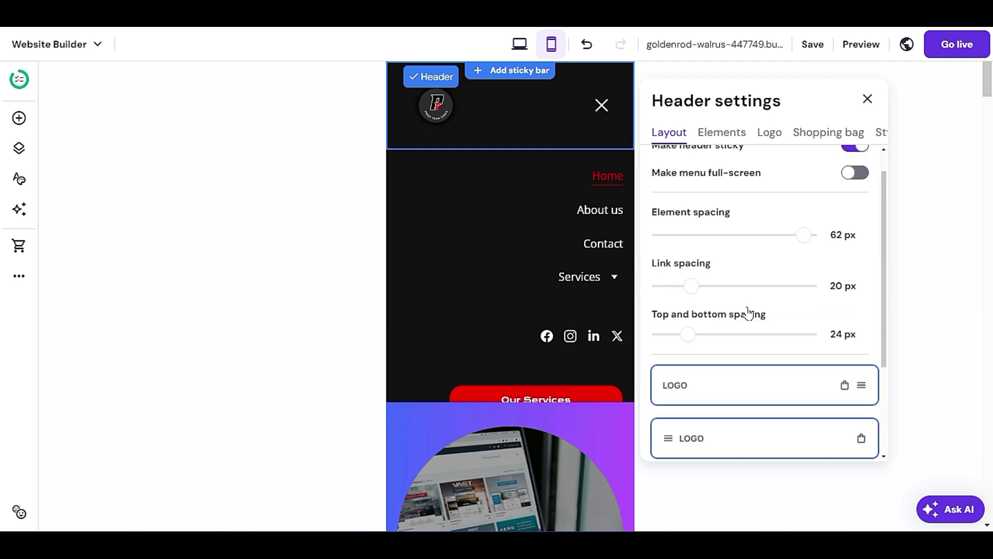
mouse_move(644, 54)
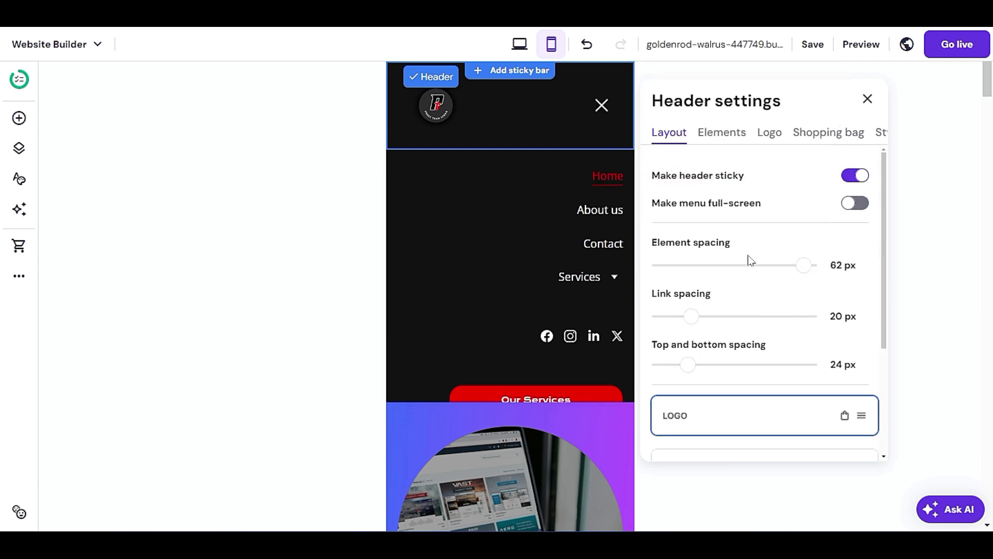
scroll(751, 261, "down", 3)
left_click(759, 310)
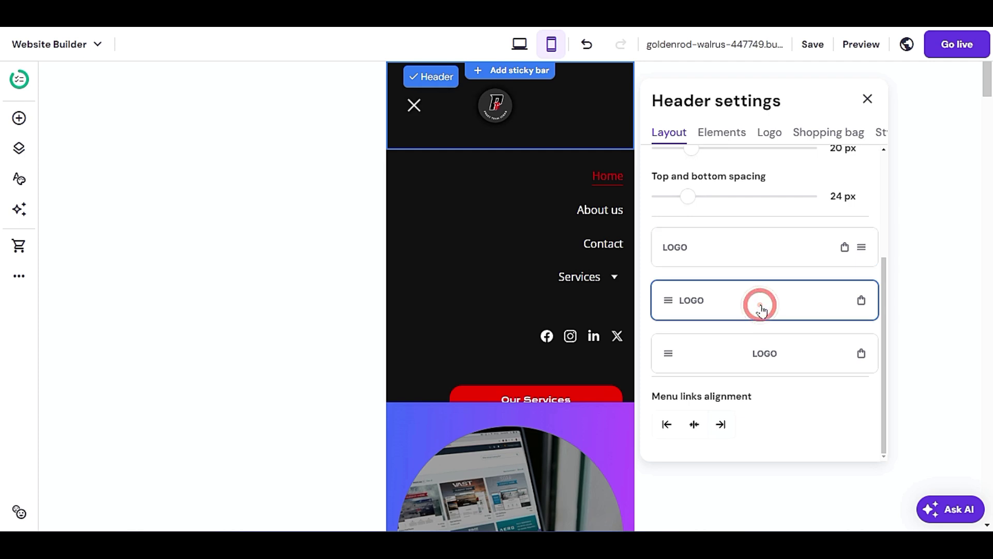
left_click(758, 359)
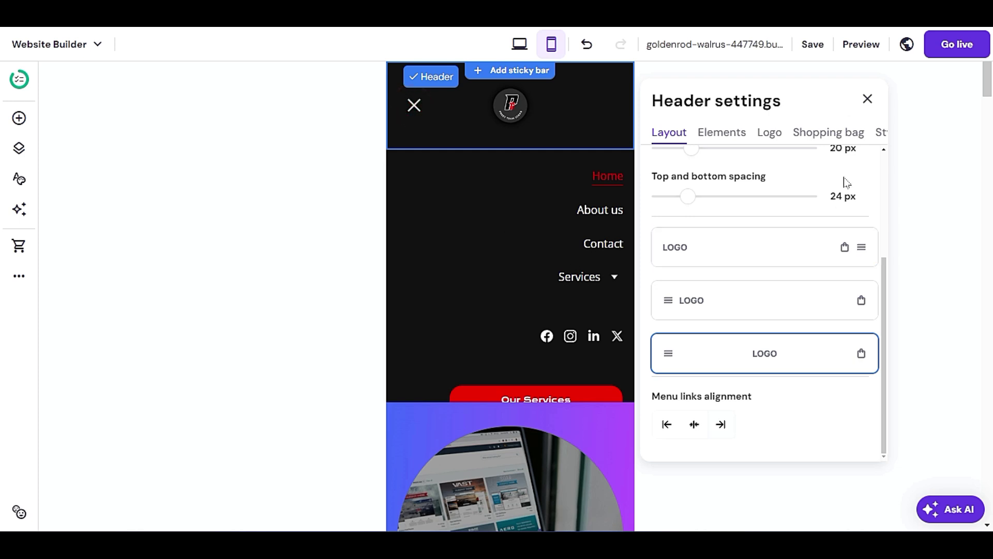
left_click(869, 98)
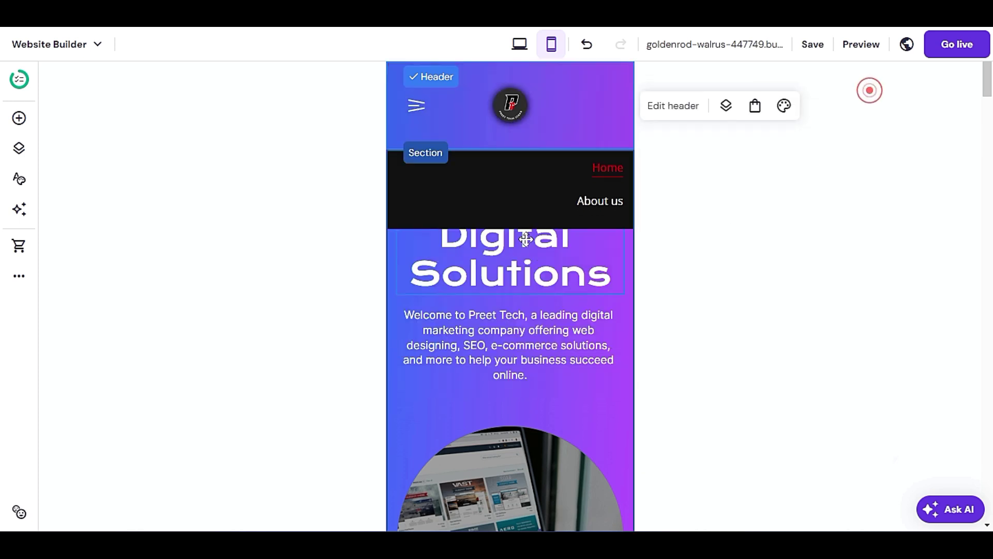
left_click(417, 110)
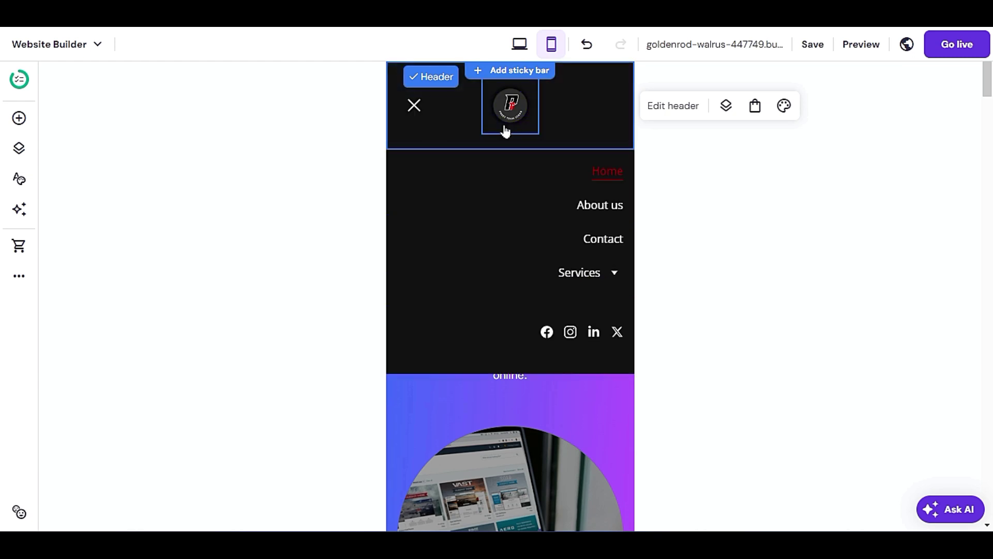
left_click(413, 112)
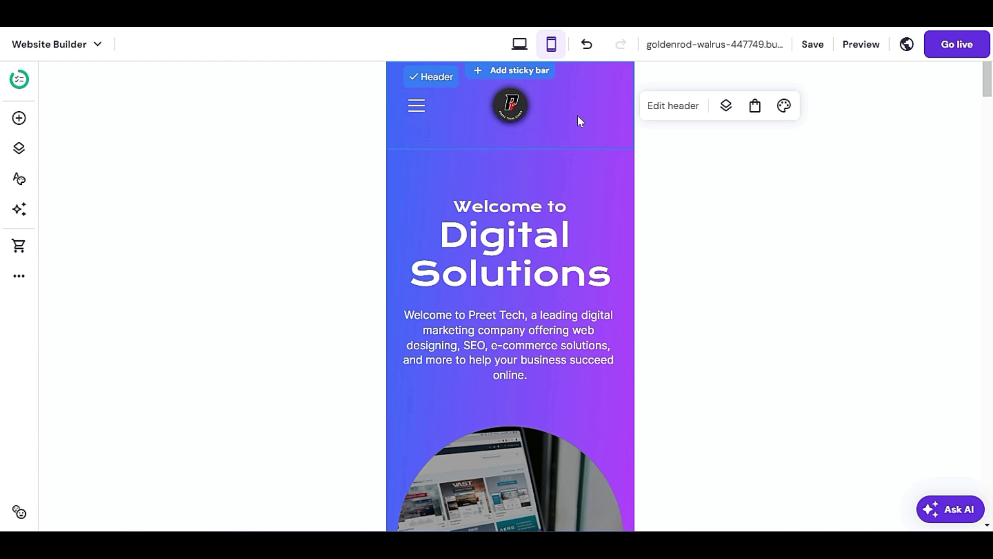
Try centre and left alignment for the mobile menu links and review the opened menu with left-aligned links
left_click(652, 107)
scroll(814, 373, "down", 3)
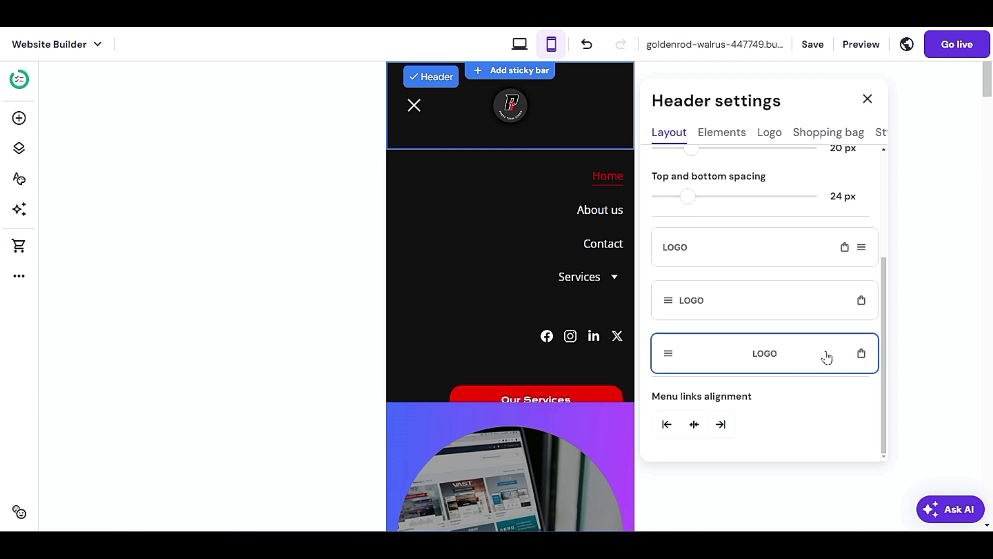
left_click(694, 425)
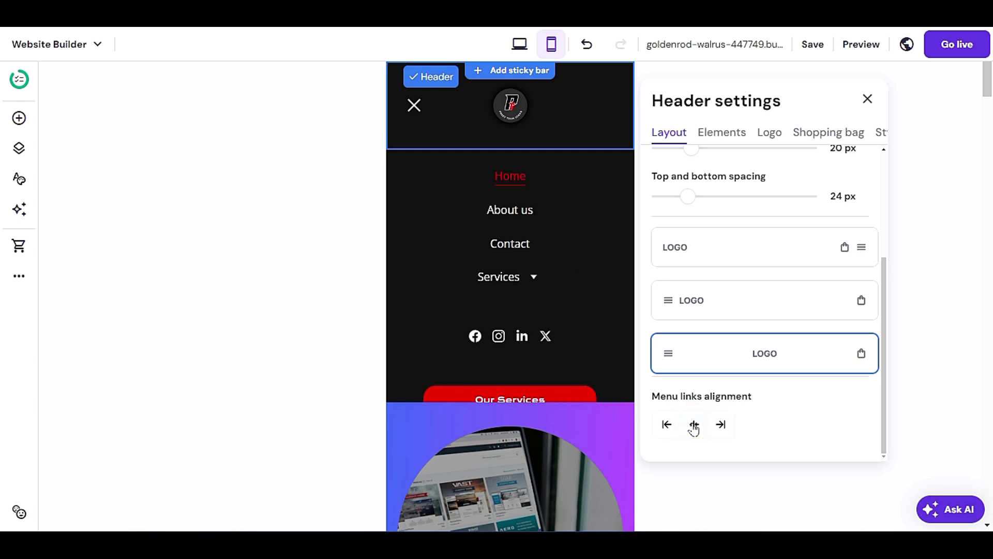
left_click(667, 425)
left_click(691, 424)
left_click(666, 427)
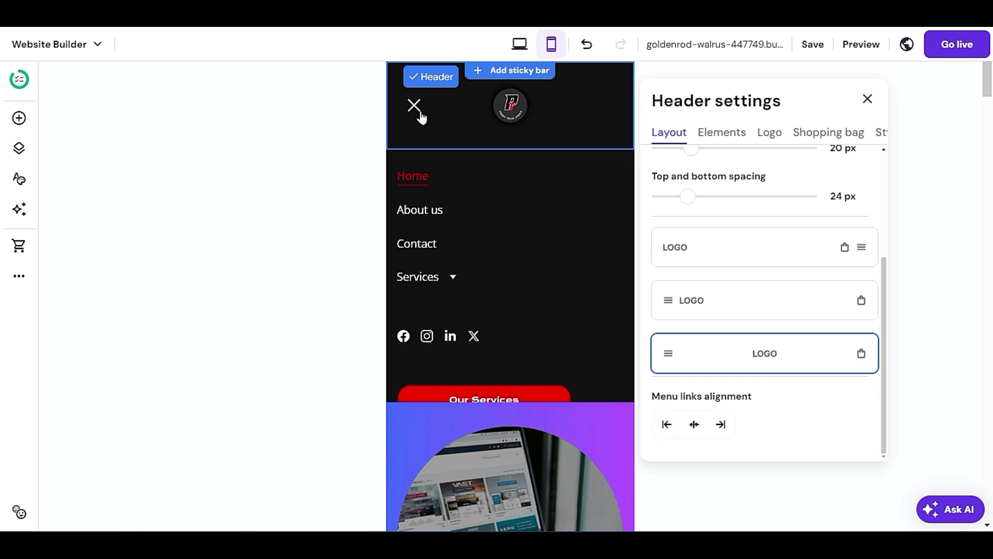
left_click(865, 98)
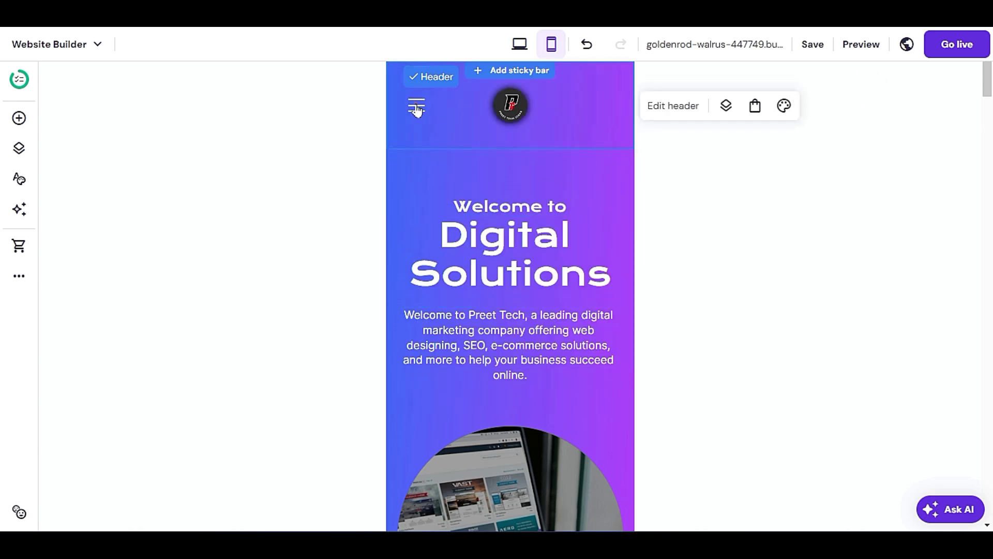
left_click(416, 107)
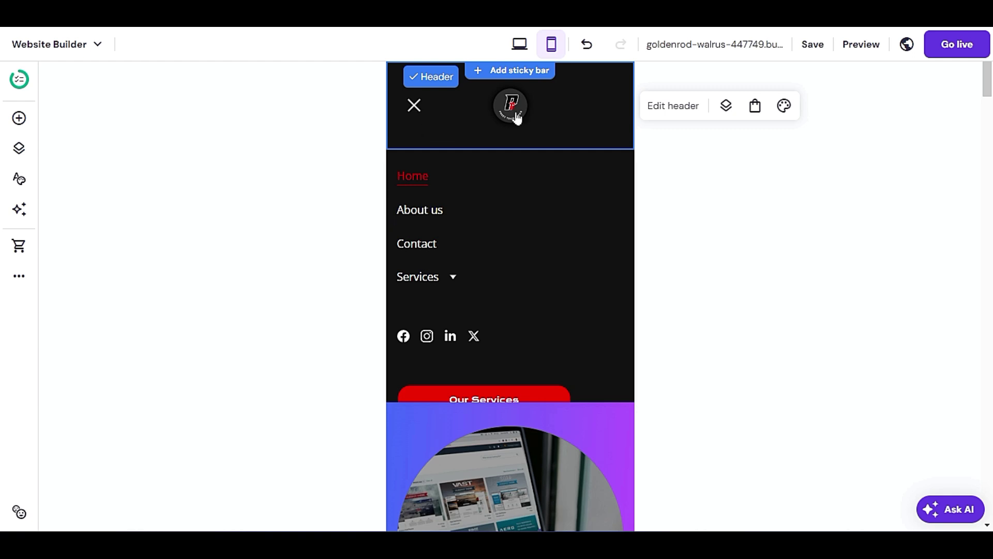
Set the mobile menu links alignment to centre in the header settings
left_click(662, 108)
scroll(700, 423, "down", 3)
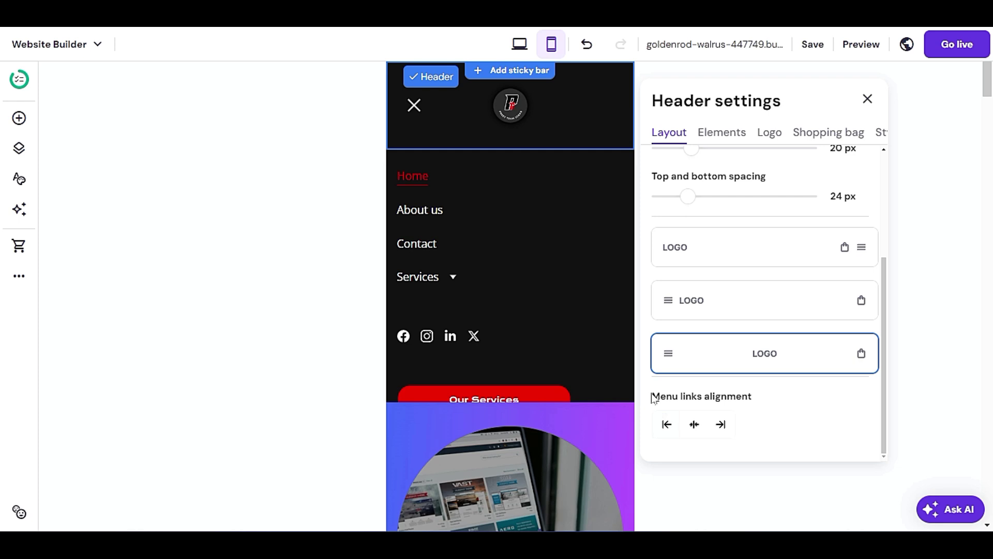
left_click(693, 425)
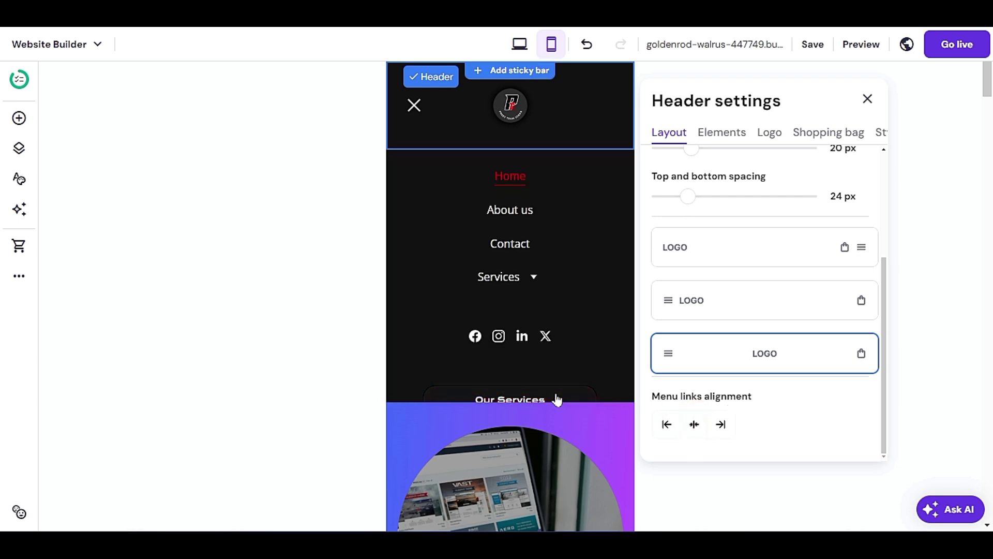
scroll(760, 403, "up", 4)
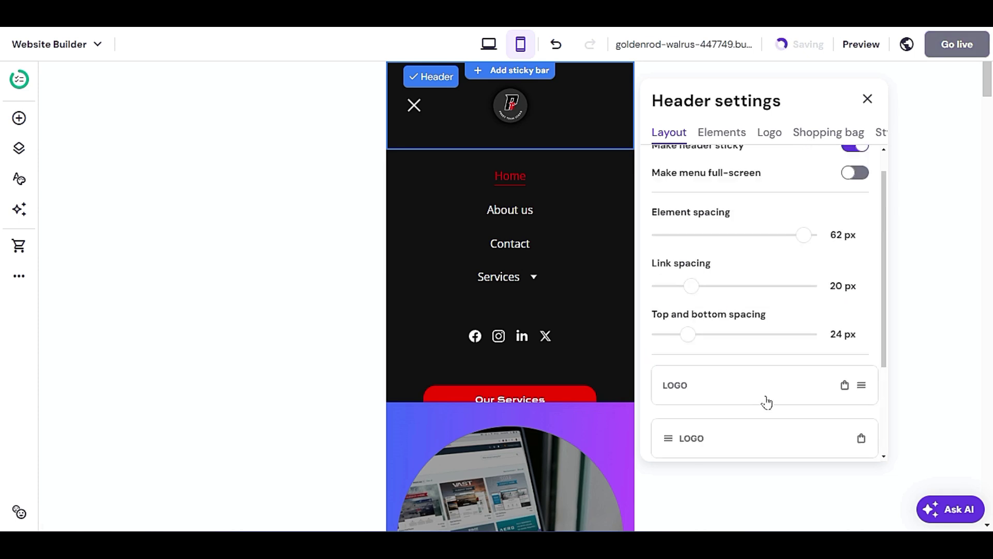
Hide the button in the mobile header and set the logo width to 85 px
left_click(723, 132)
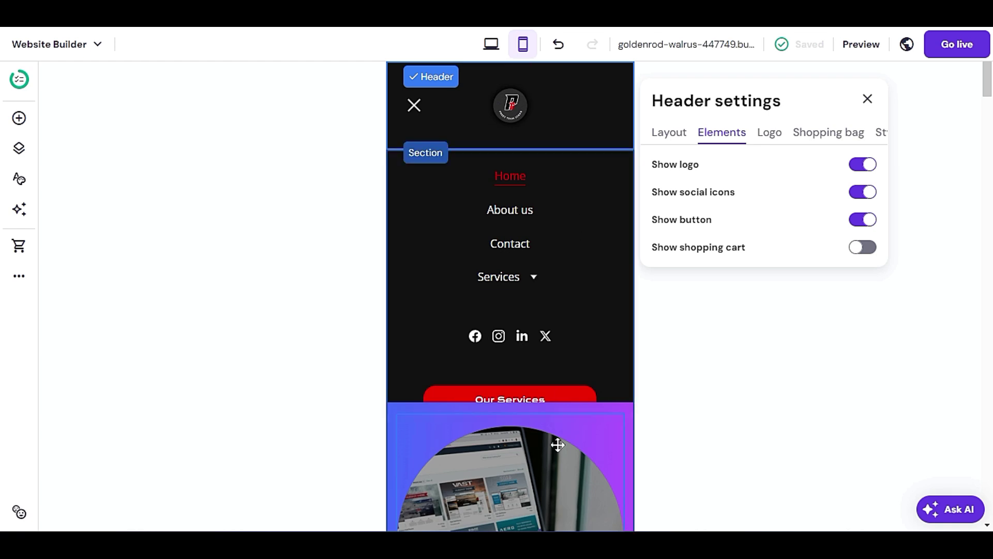
left_click(852, 225)
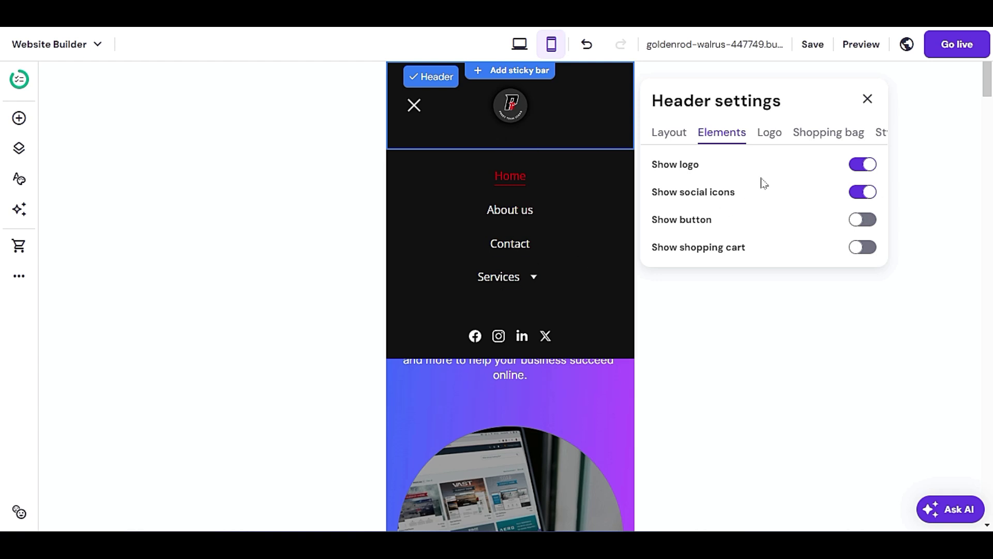
left_click(775, 139)
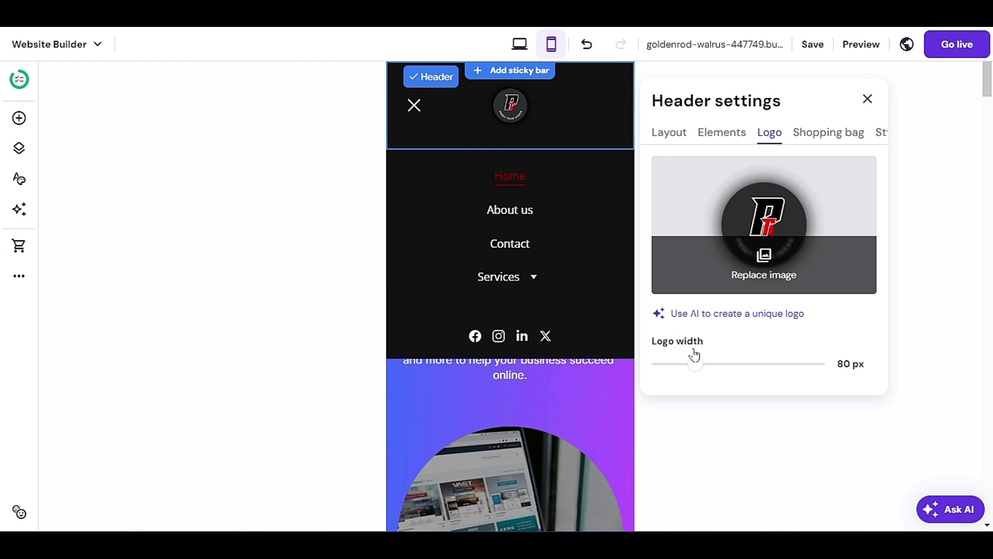
mouse_move(698, 363)
left_mouse_down()
mouse_move(729, 367)
mouse_move(699, 368)
left_mouse_up()
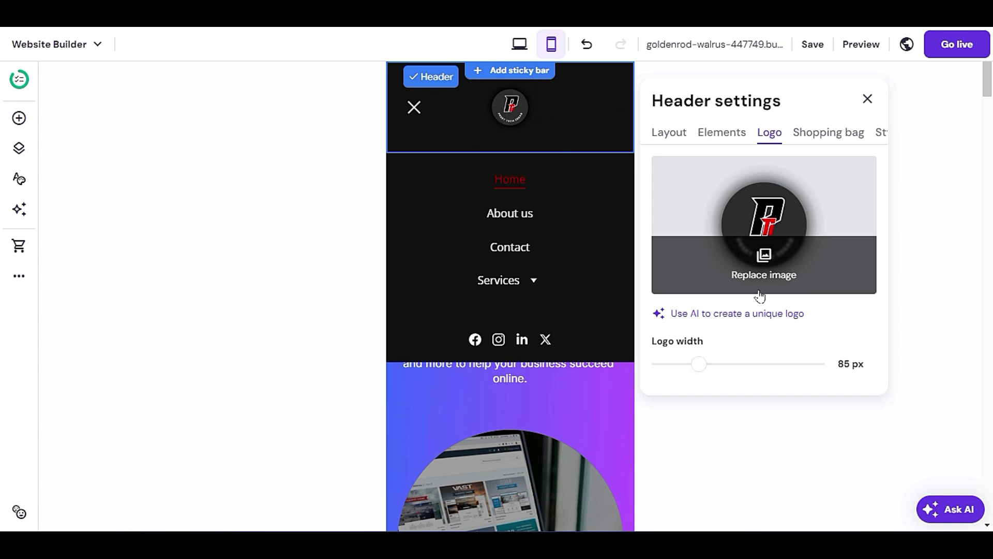
Change the header background colour to dark grey and try the header with transparency off and on
left_click(805, 136)
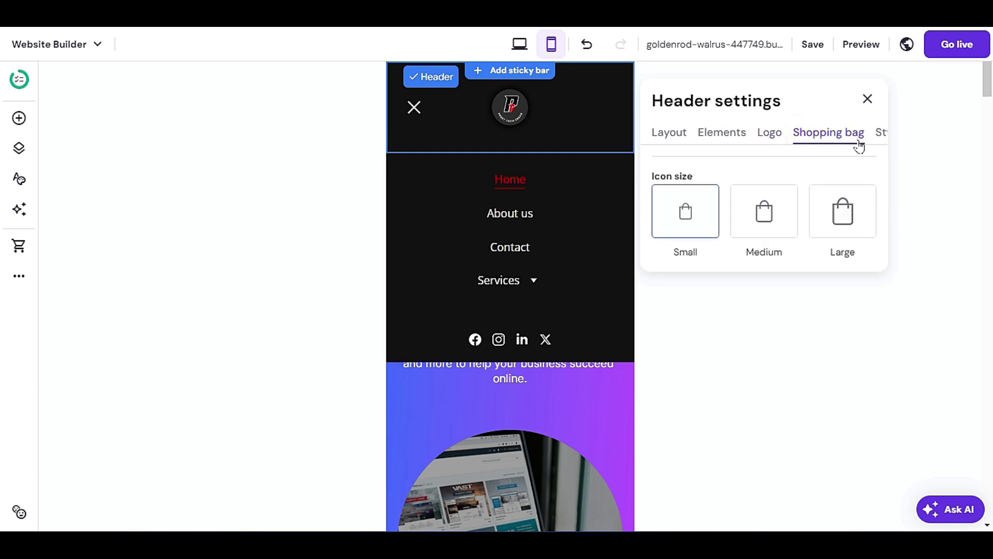
left_click(882, 139)
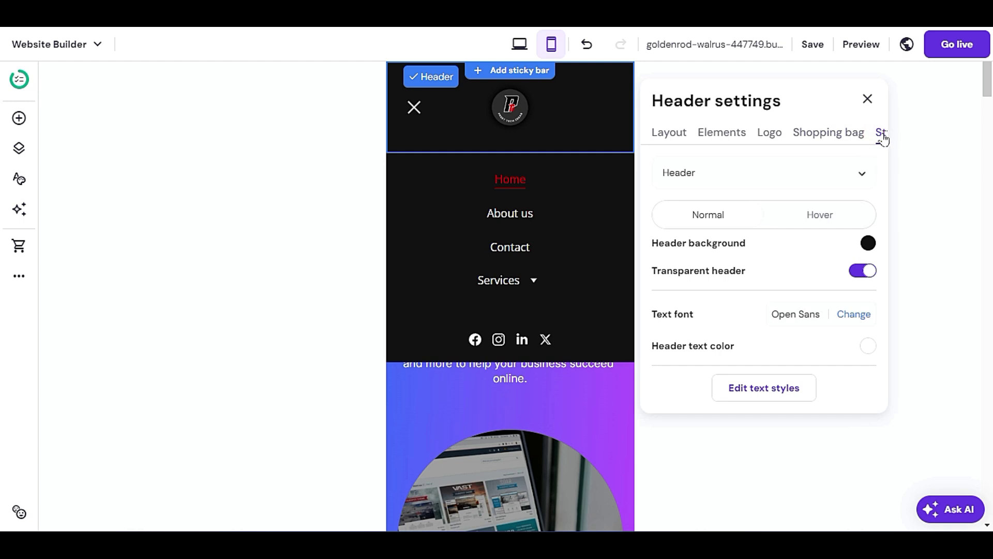
left_click(859, 243)
left_click_drag(595, 312, 491, 386)
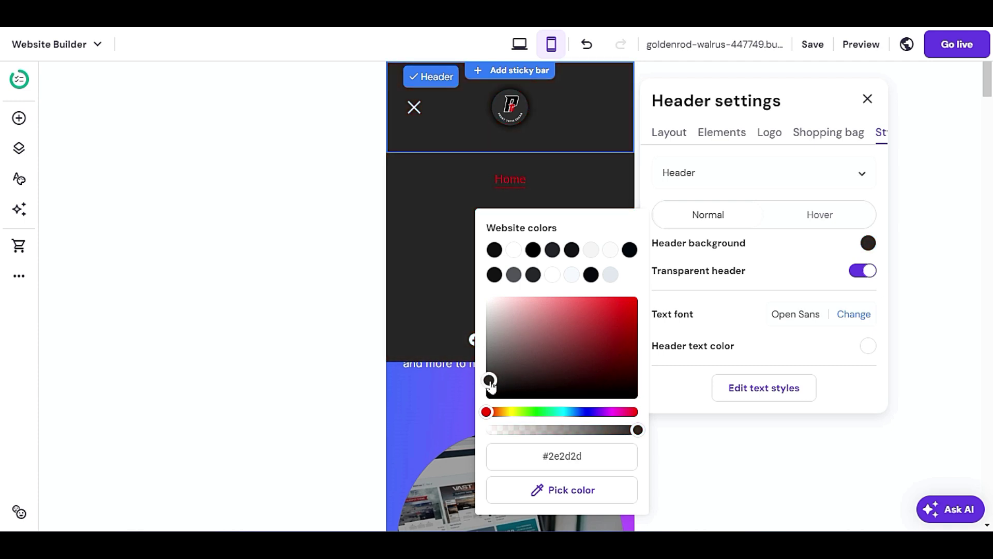
left_click(818, 285)
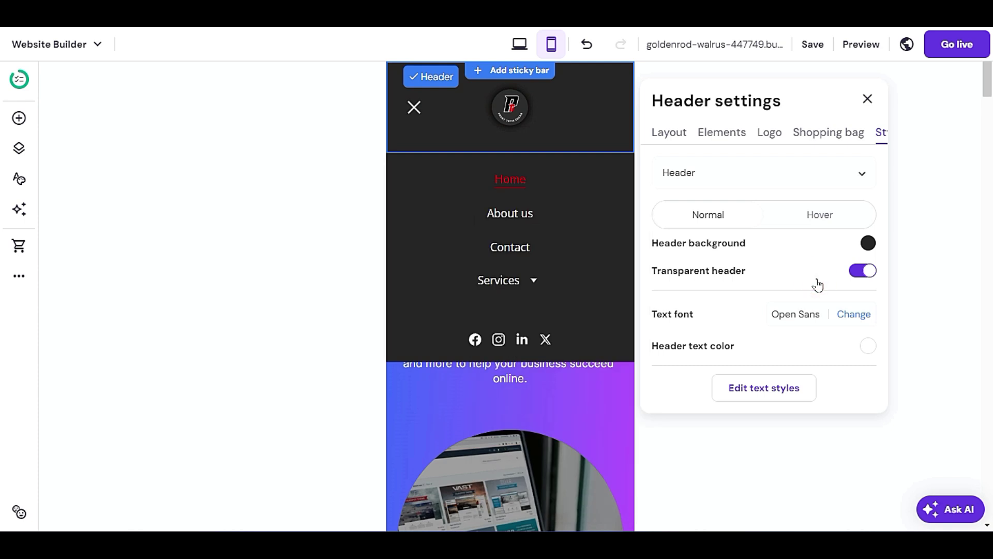
left_click(862, 271)
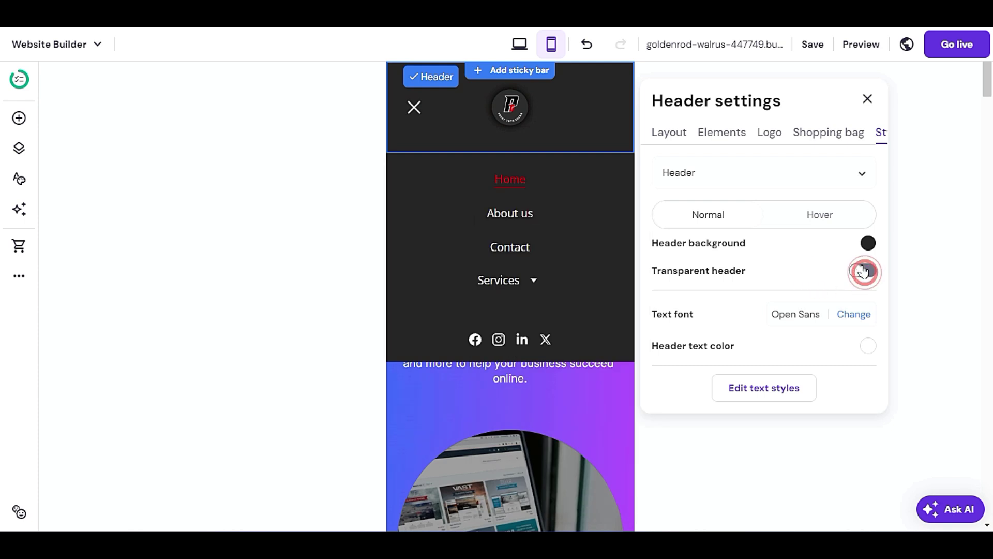
left_click(862, 272)
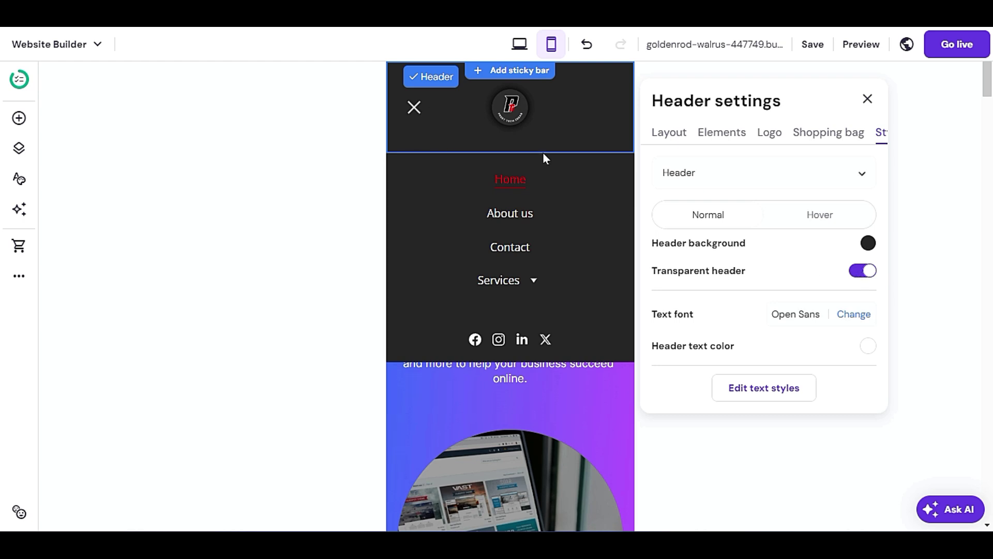
left_click(872, 95)
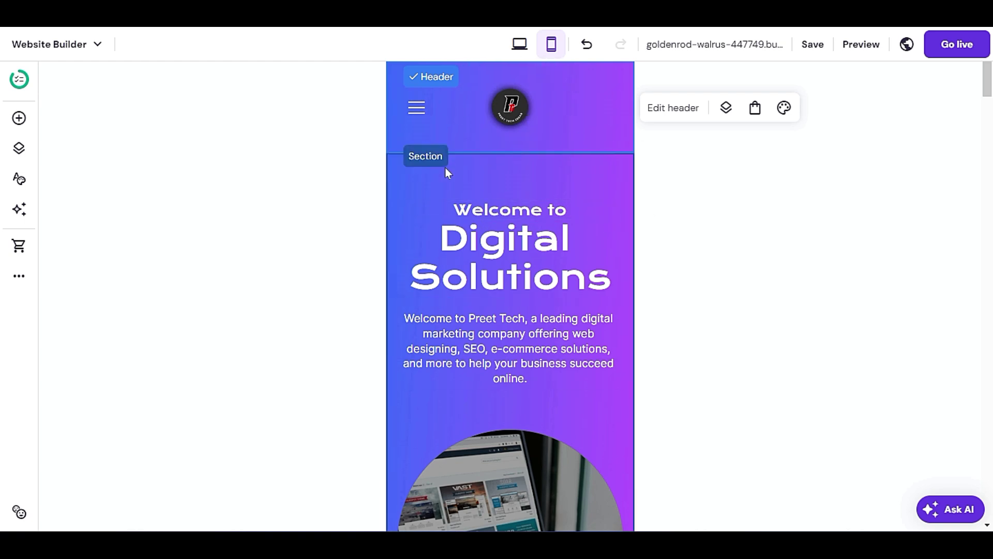
Change the header's text font to Roboto in the header style settings
left_click(688, 109)
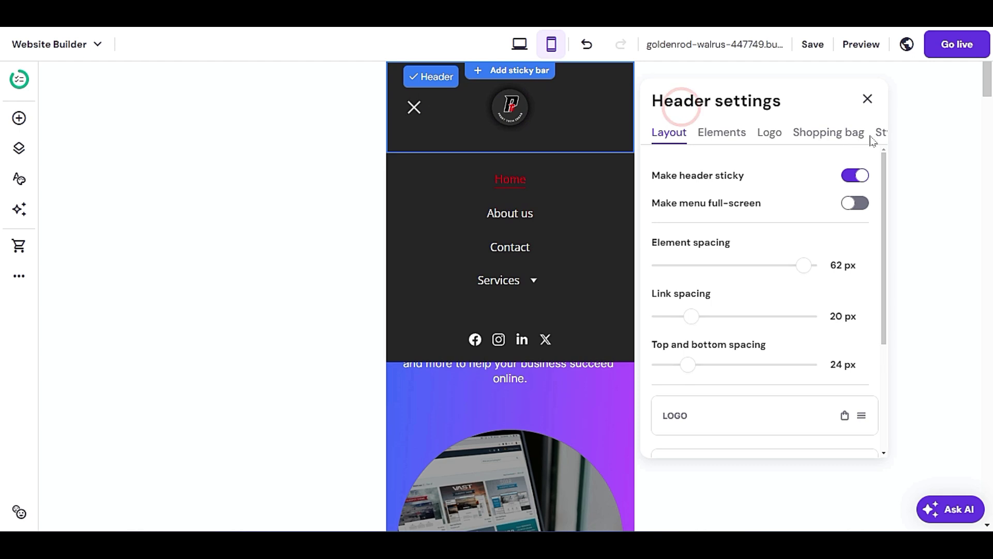
left_click(881, 135)
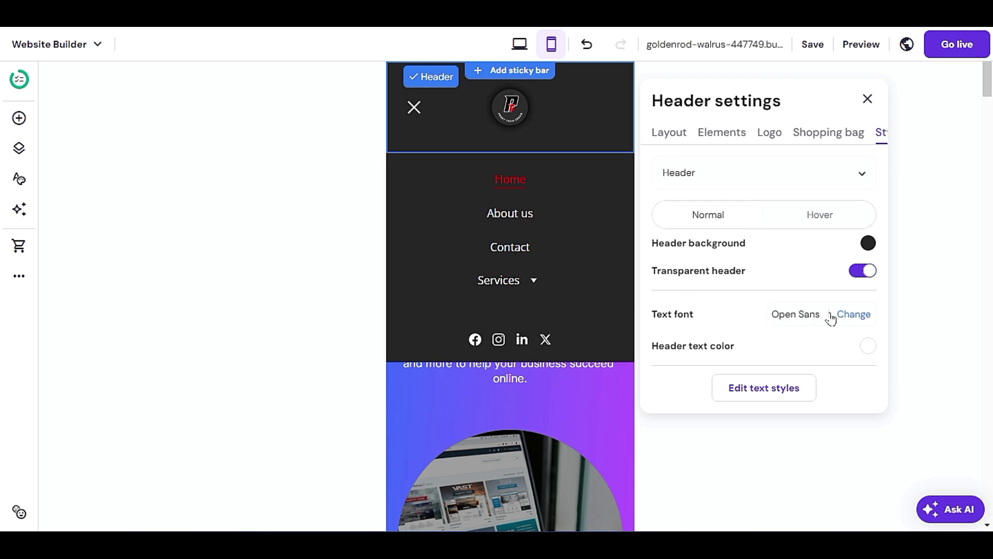
left_click(854, 315)
left_click(681, 186)
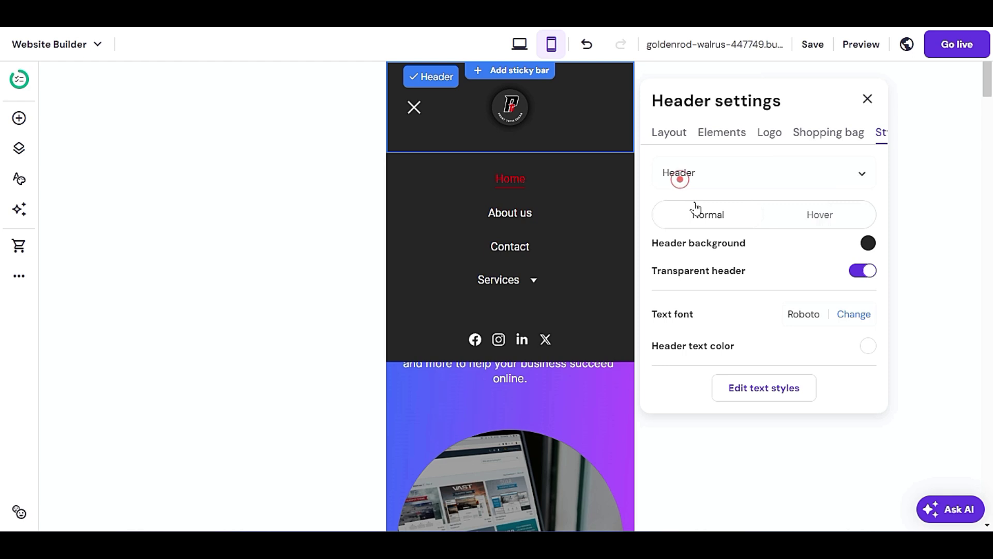
Change the header's text font to Lato
left_click(851, 314)
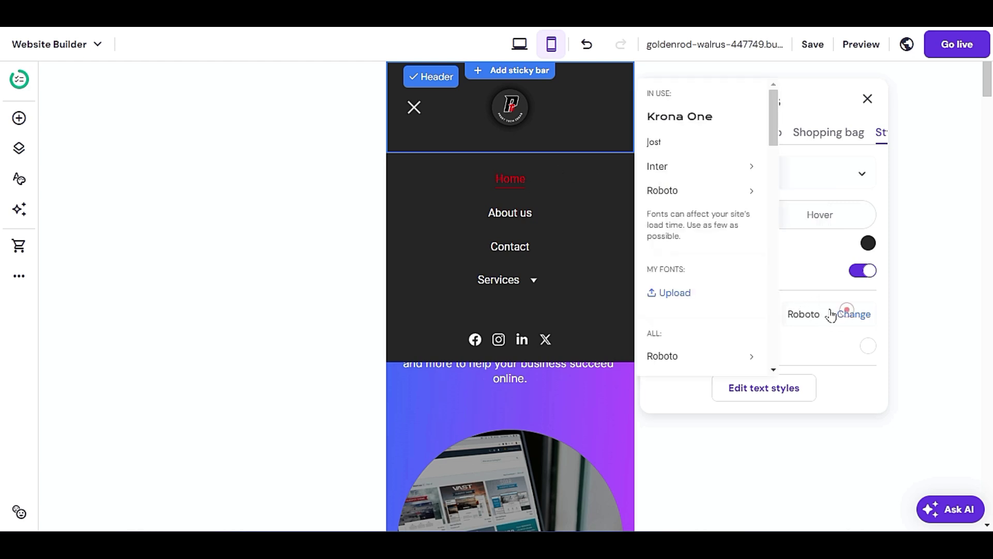
scroll(714, 261, "down", 3)
mouse_move(714, 262)
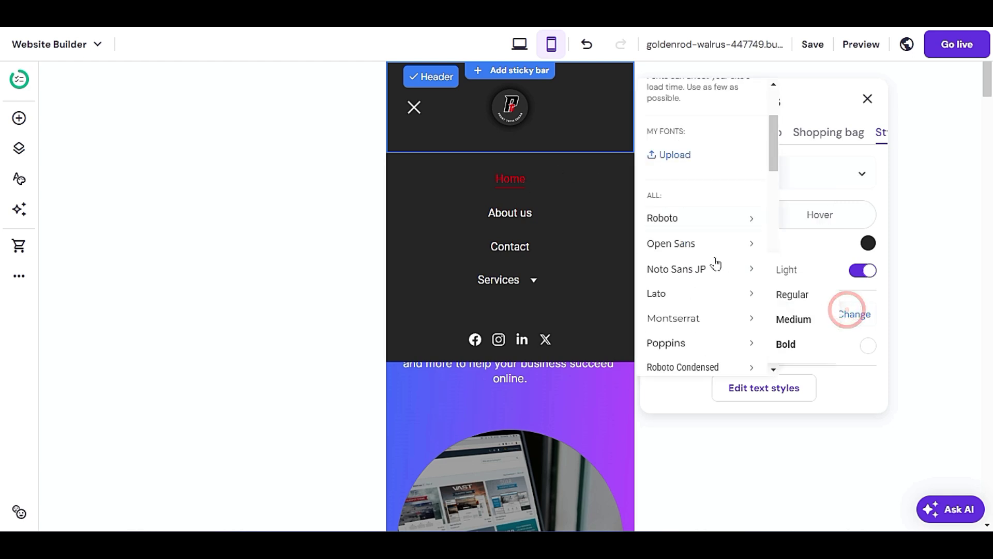
left_click(698, 290)
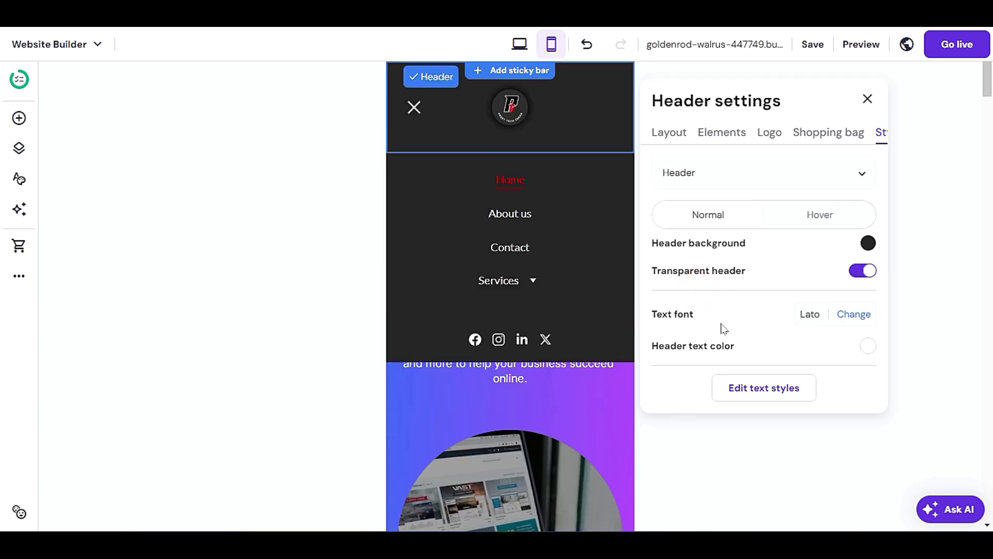
Set the header's social icon size to 26 px and close the header settings
left_click(714, 165)
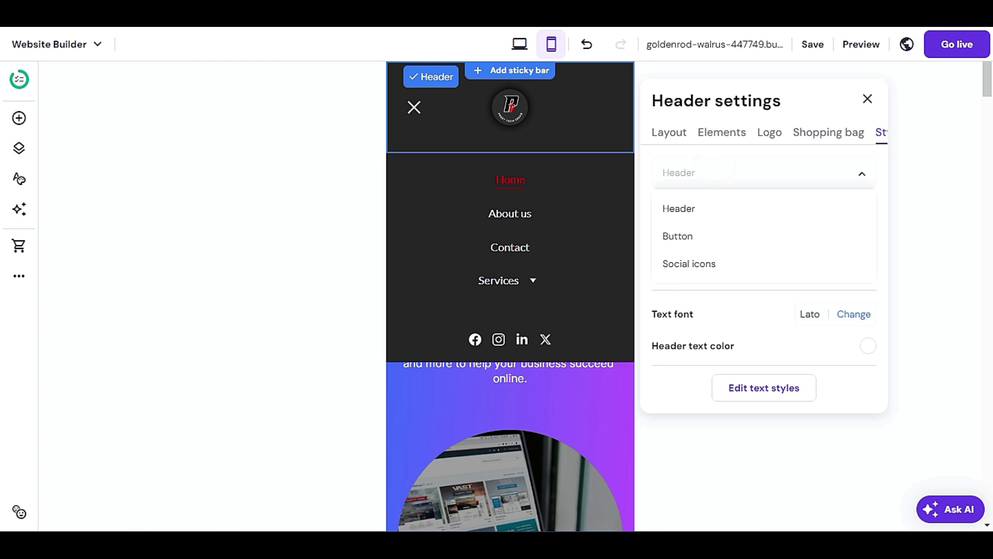
left_click(686, 263)
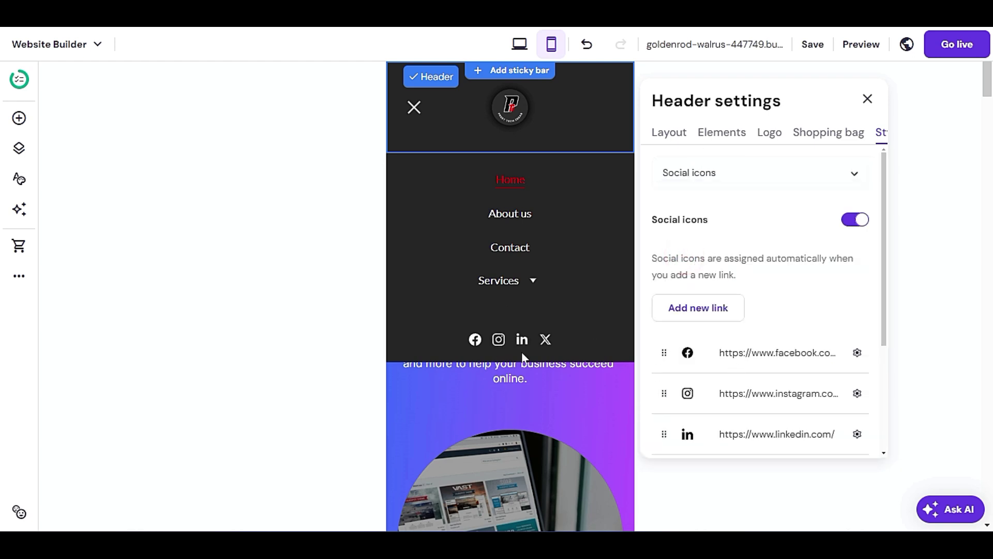
scroll(822, 343, "down", 3)
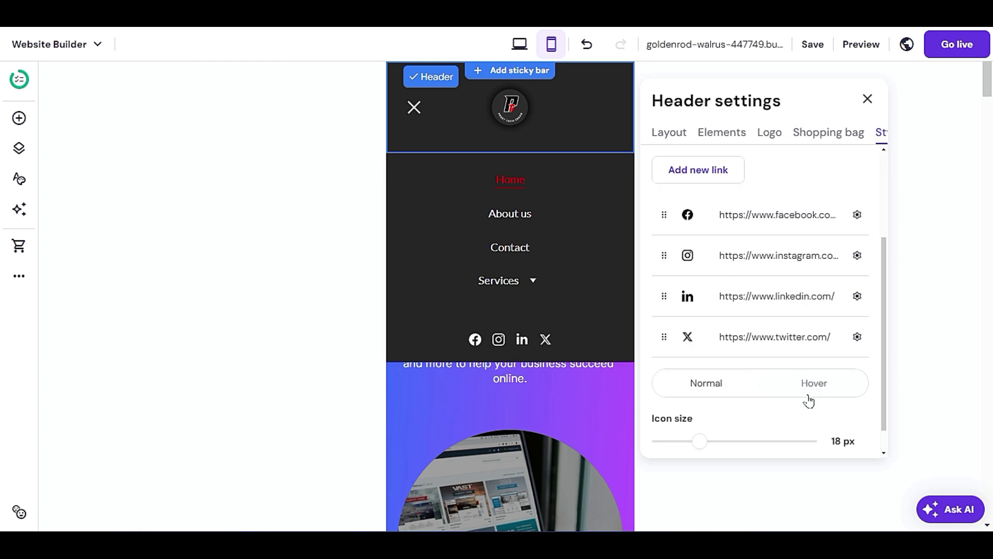
scroll(809, 401, "down", 1)
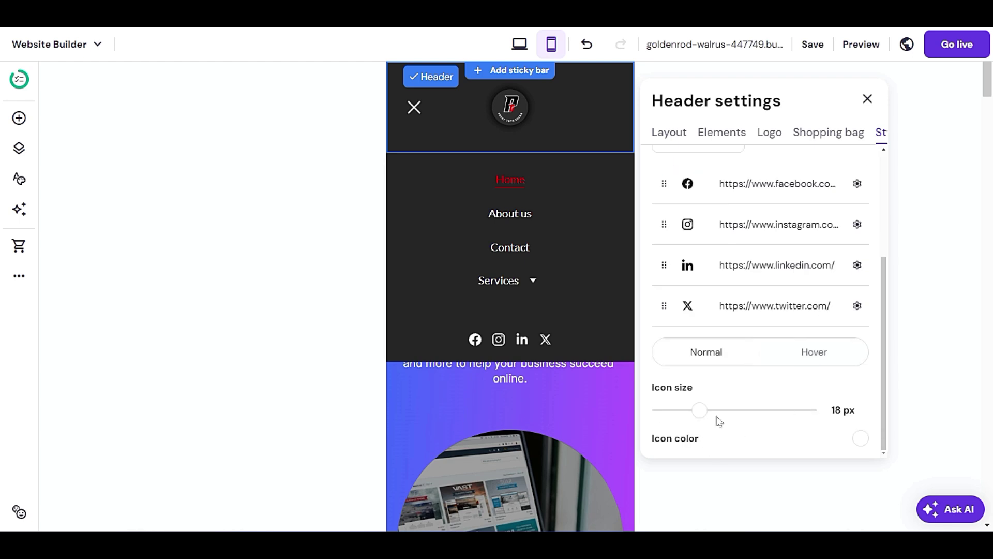
left_click_drag(703, 413, 740, 423)
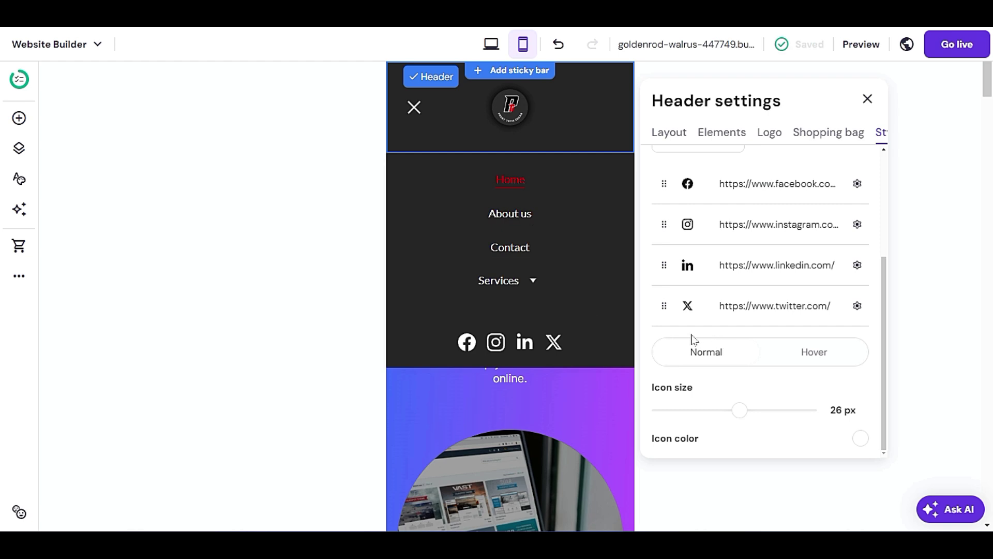
scroll(692, 341, "down", 4)
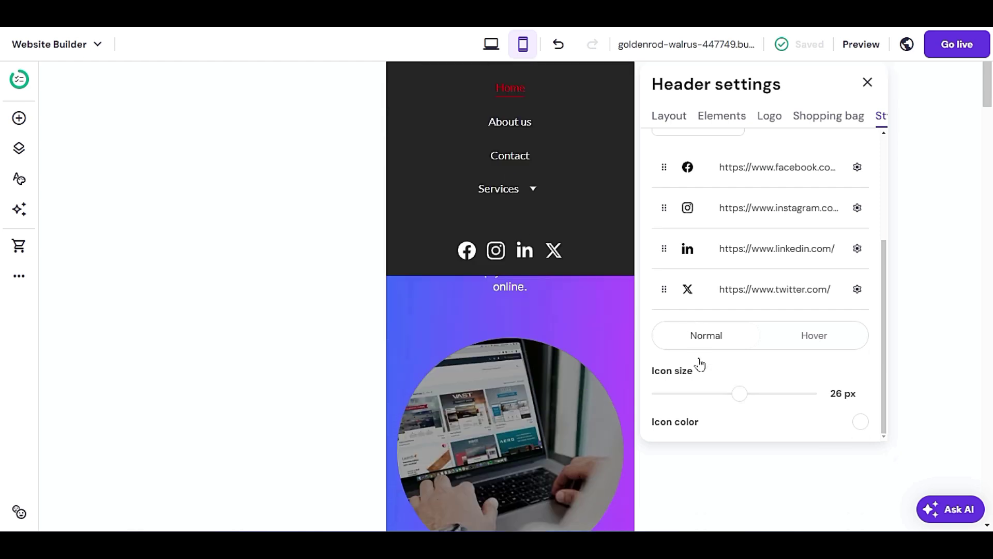
scroll(797, 360, "up", 1)
scroll(783, 355, "up", 3)
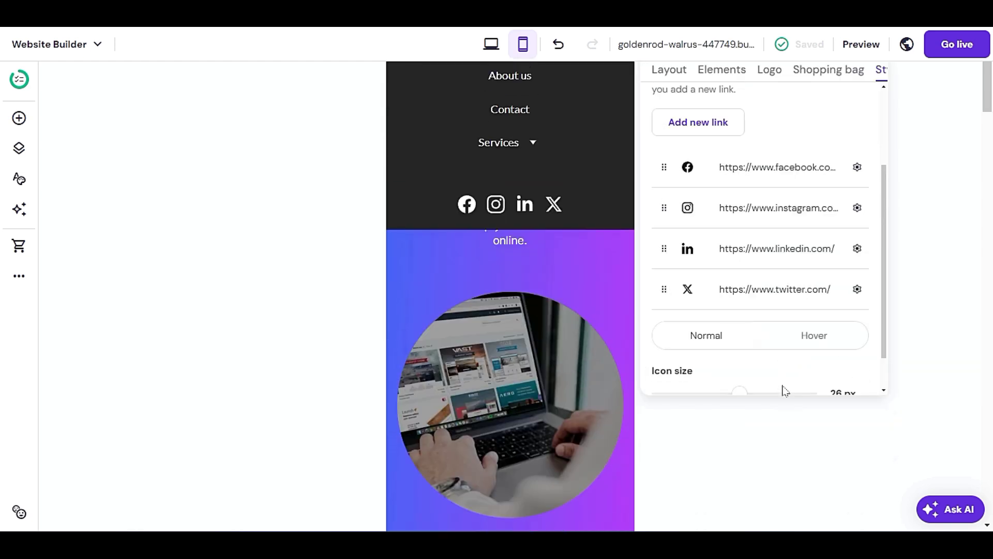
scroll(765, 357, "up", 4)
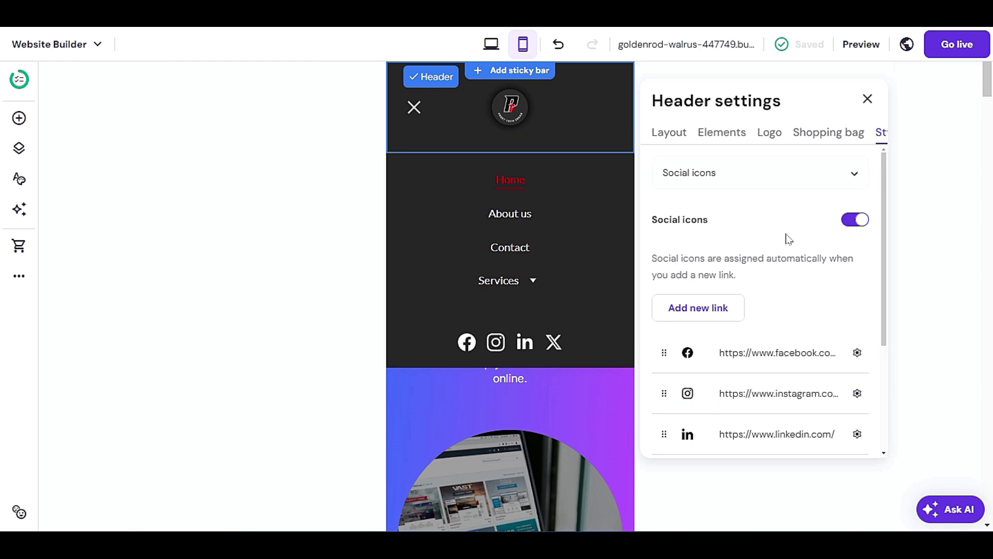
left_click(867, 98)
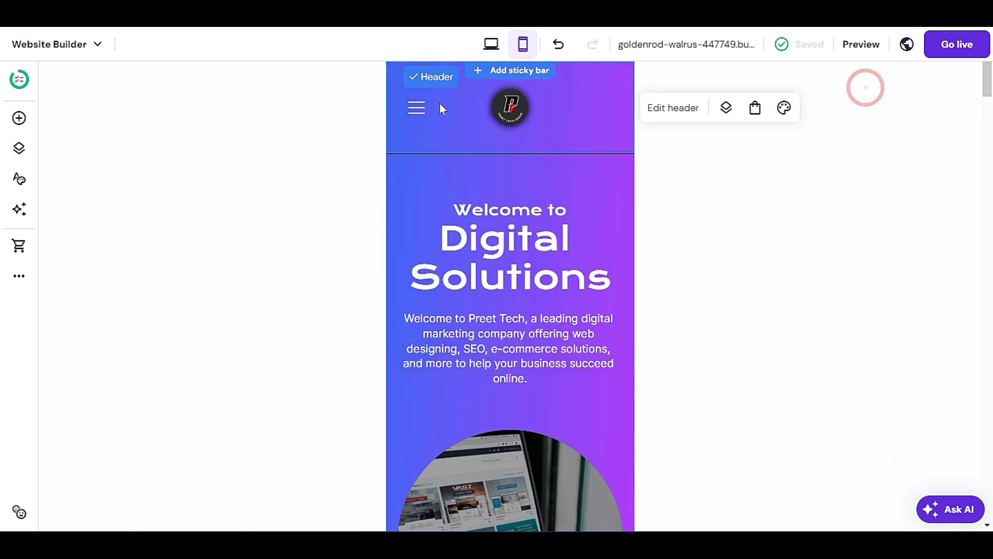
Leave the editor and open the website manager for the current site
scroll(436, 288, "down", 4)
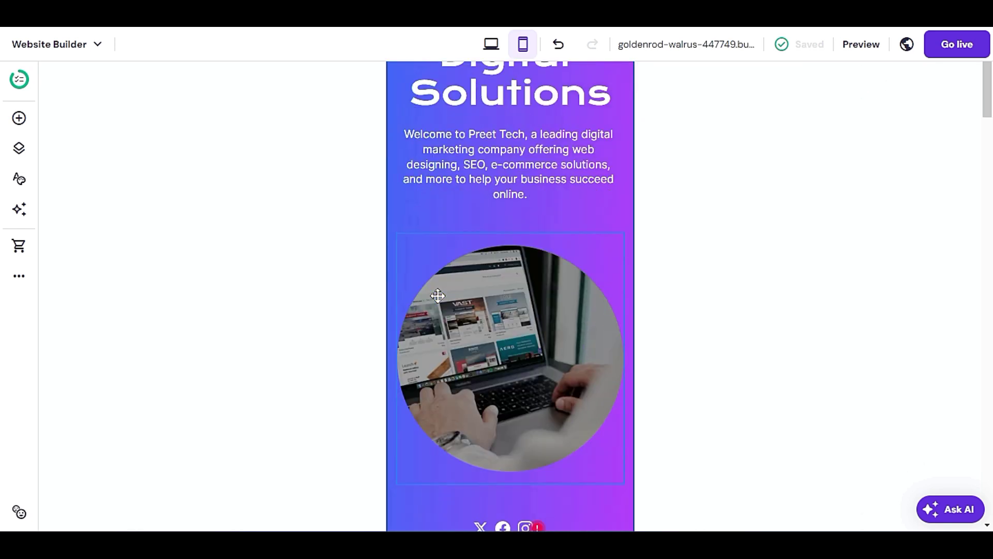
scroll(438, 295, "up", 4)
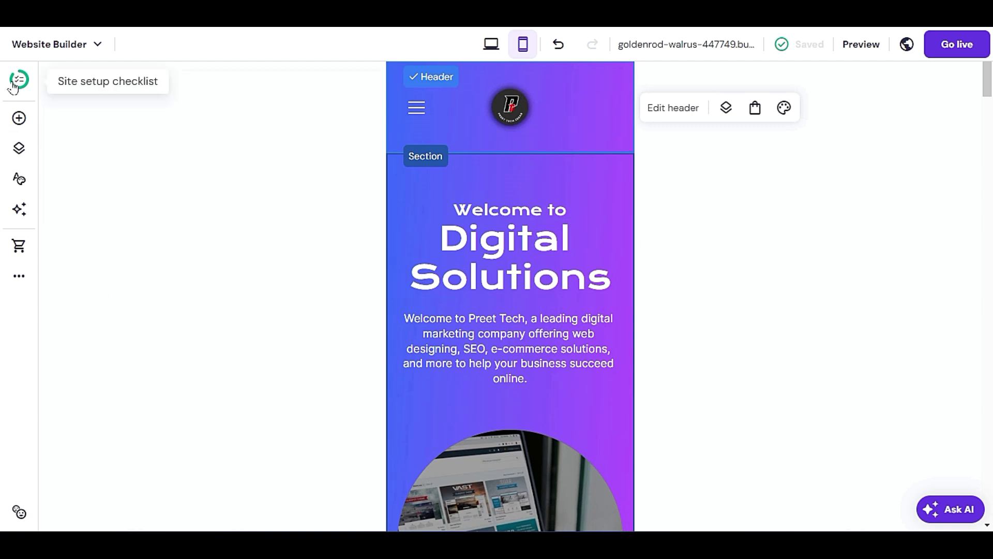
left_click(39, 50)
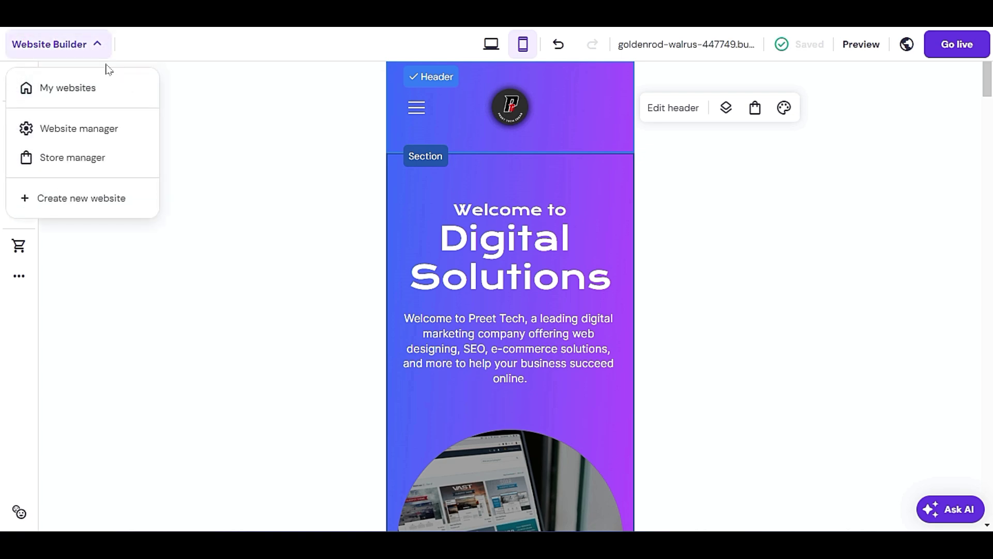
left_click(86, 45)
left_click(85, 44)
left_click(86, 134)
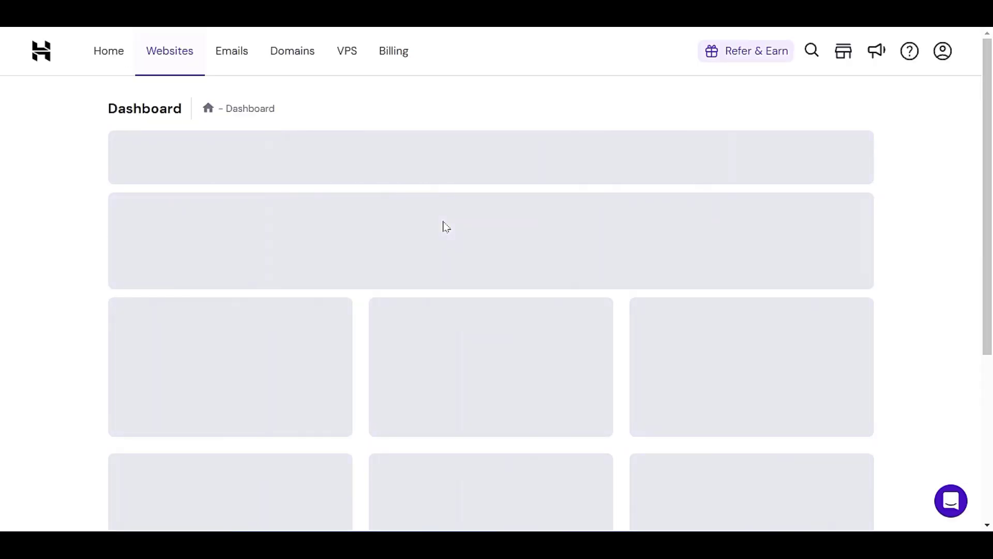
Examine the site dashboard's setup progress, tips and tricks articles, and analytics section
scroll(446, 227, "down", 2)
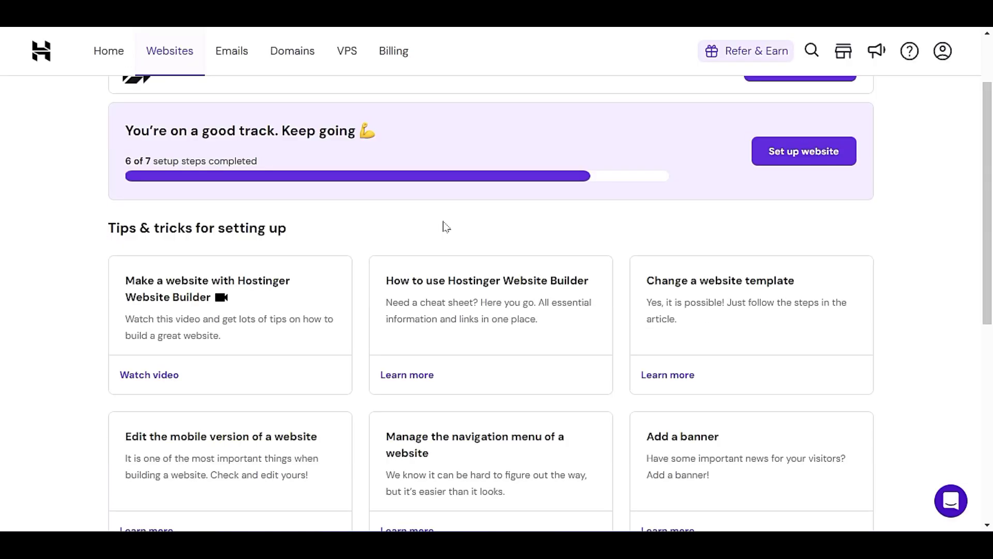
scroll(446, 226, "up", 2)
scroll(445, 226, "down", 10)
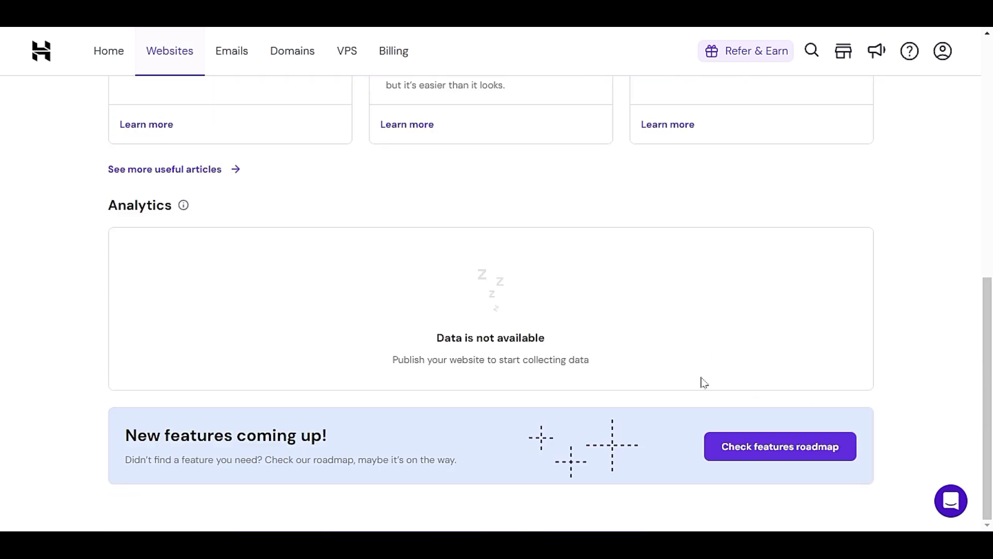
scroll(701, 383, "up", 6)
scroll(702, 383, "up", 1)
scroll(702, 383, "down", 1)
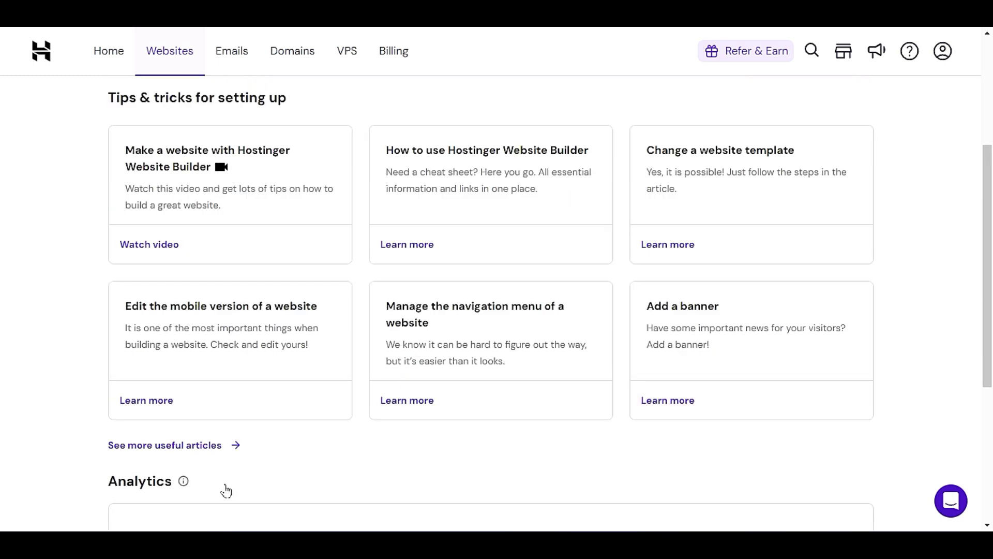
scroll(226, 491, "up", 5)
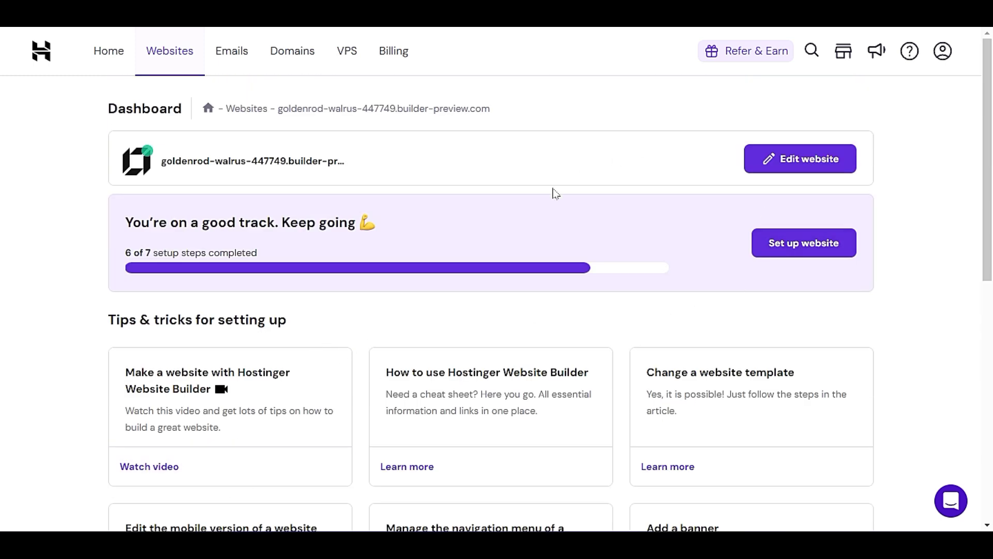
Resume the website setup in the editor and review the site setup checklist, including the online store tips
left_click(800, 243)
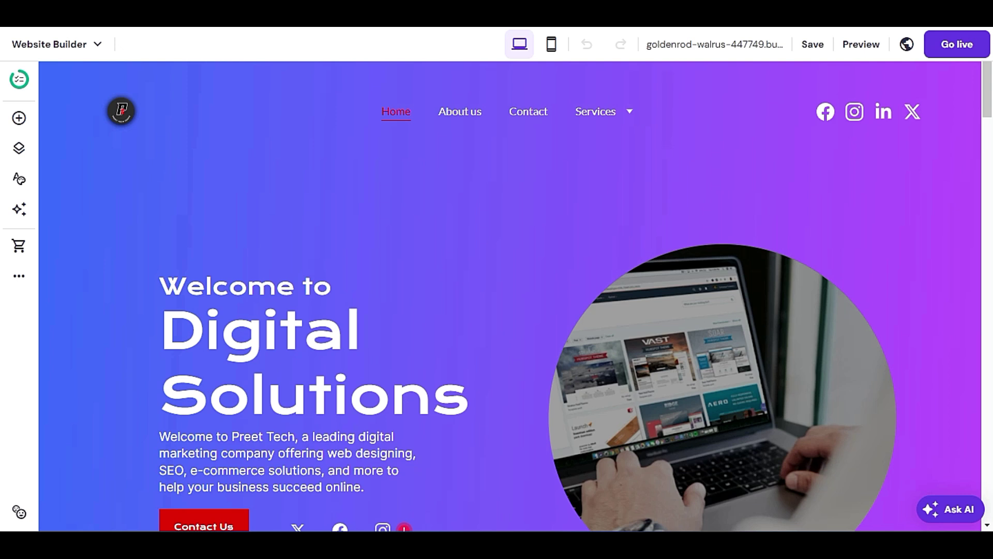
left_click(19, 85)
scroll(139, 357, "down", 5)
scroll(147, 360, "up", 5)
scroll(153, 327, "down", 5)
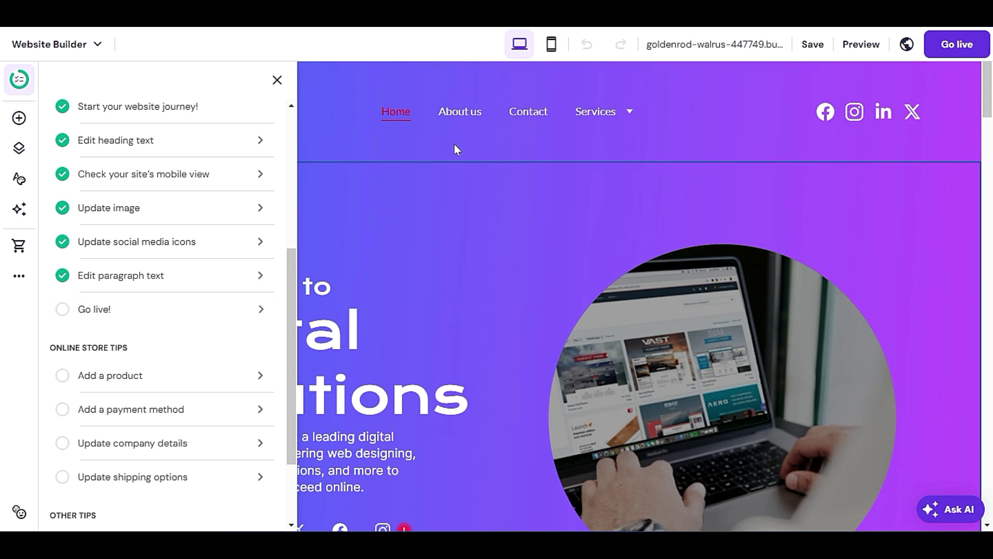
scroll(106, 321, "down", 2)
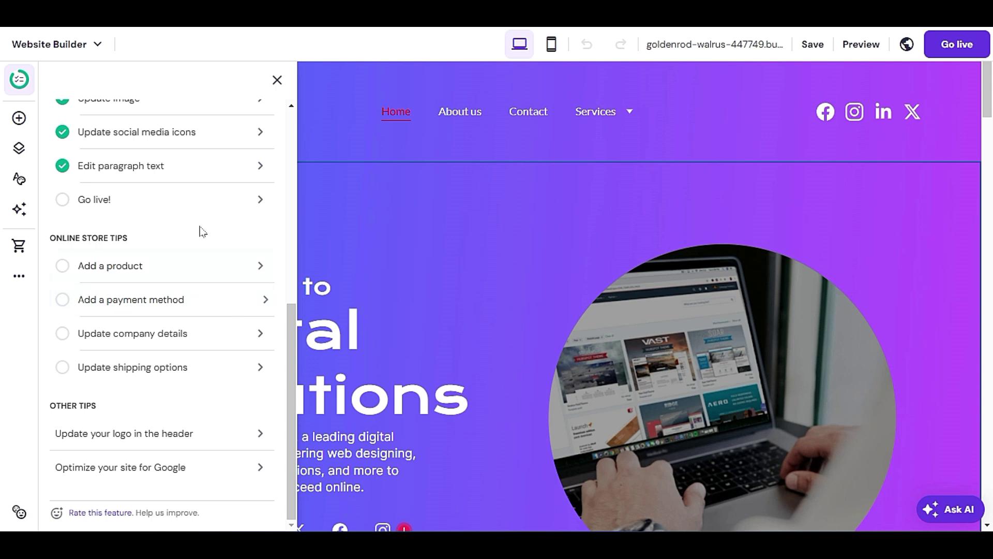
Start adding a payment method from the checklist and set up the store with country Philippines and currency USD ($)
left_click(188, 304)
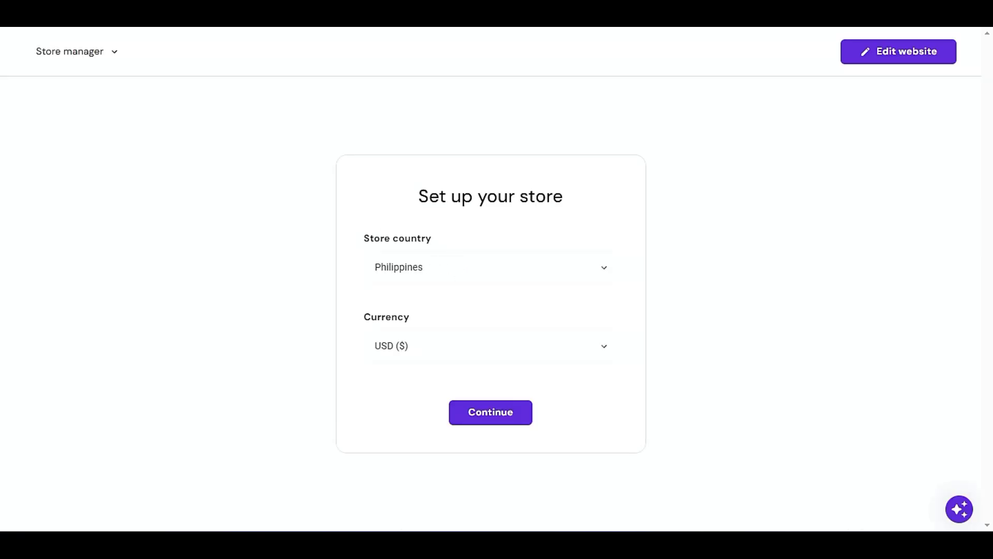
left_click(496, 349)
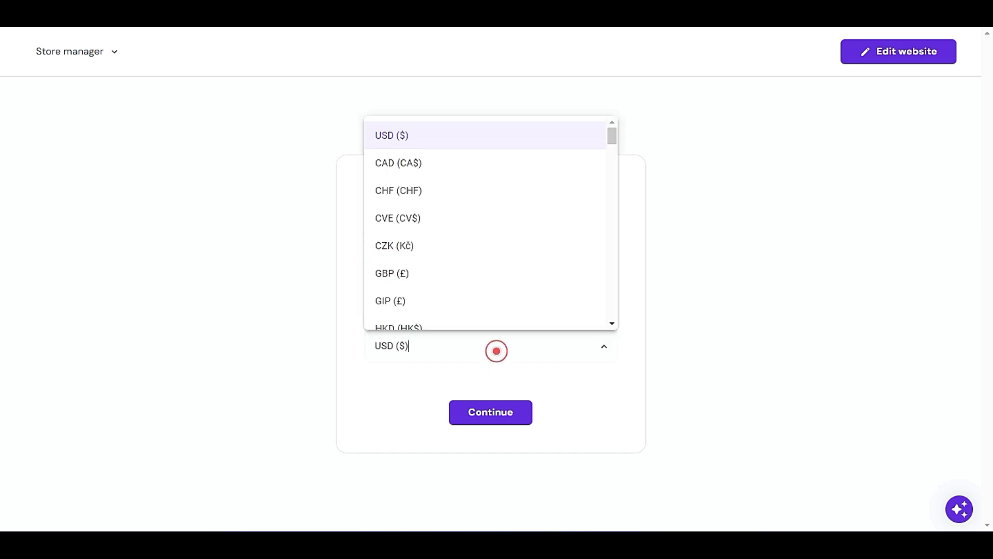
left_click(583, 382)
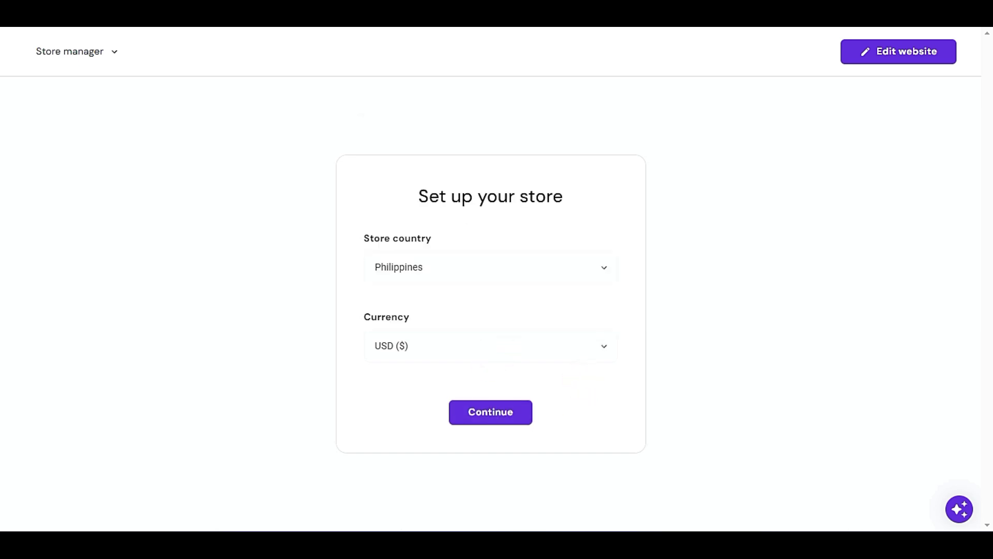
left_click(489, 424)
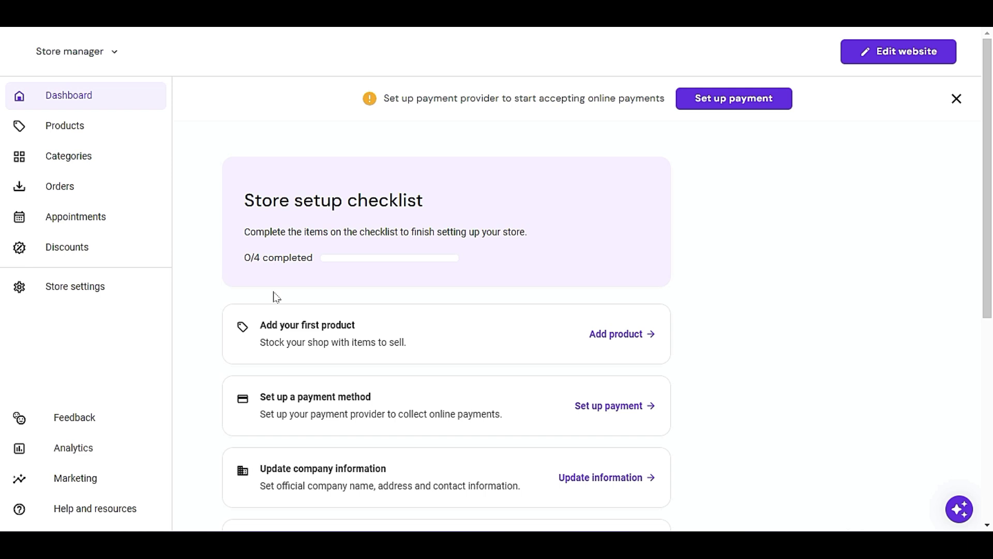
Examine the store dashboard's setup checklist for product, payment, company and shipping tasks, plus the guidance articles
left_click(89, 52)
left_click(91, 56)
scroll(196, 318, "down", 4)
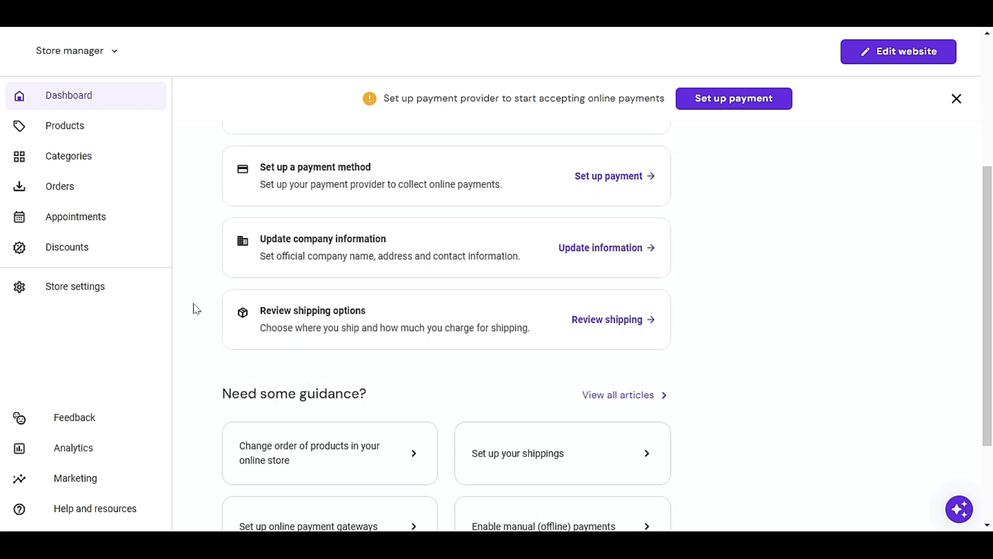
scroll(196, 309, "down", 2)
scroll(197, 309, "up", 6)
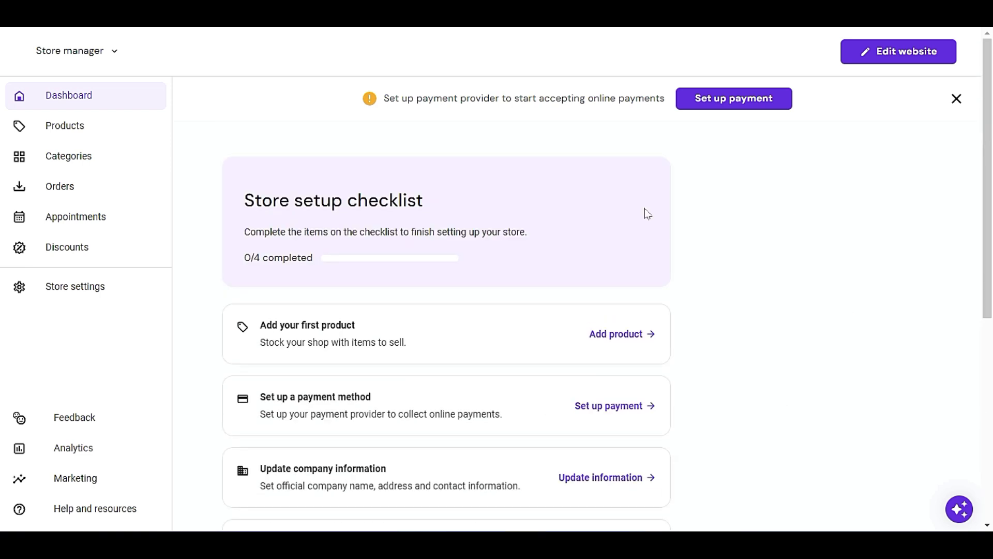
scroll(649, 215, "down", 2)
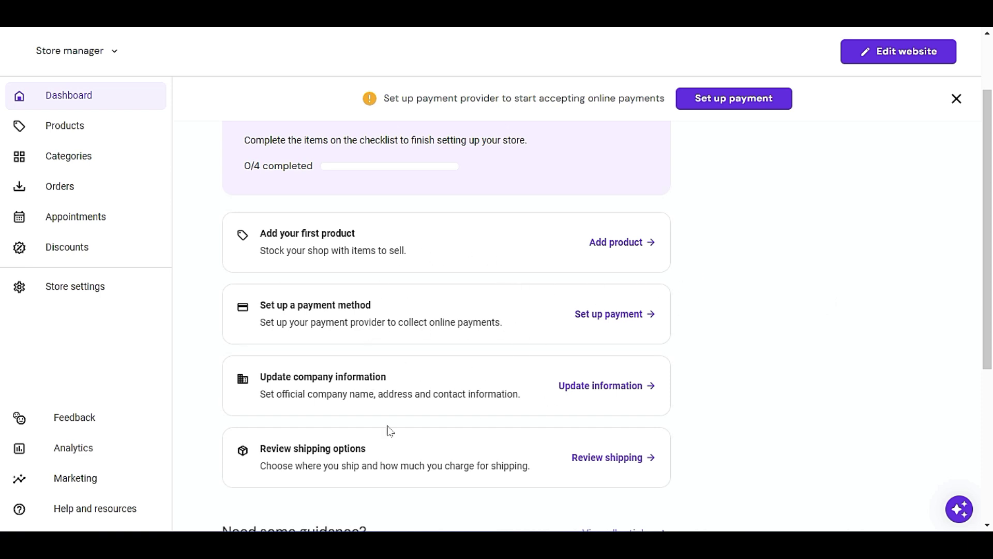
scroll(503, 439, "down", 4)
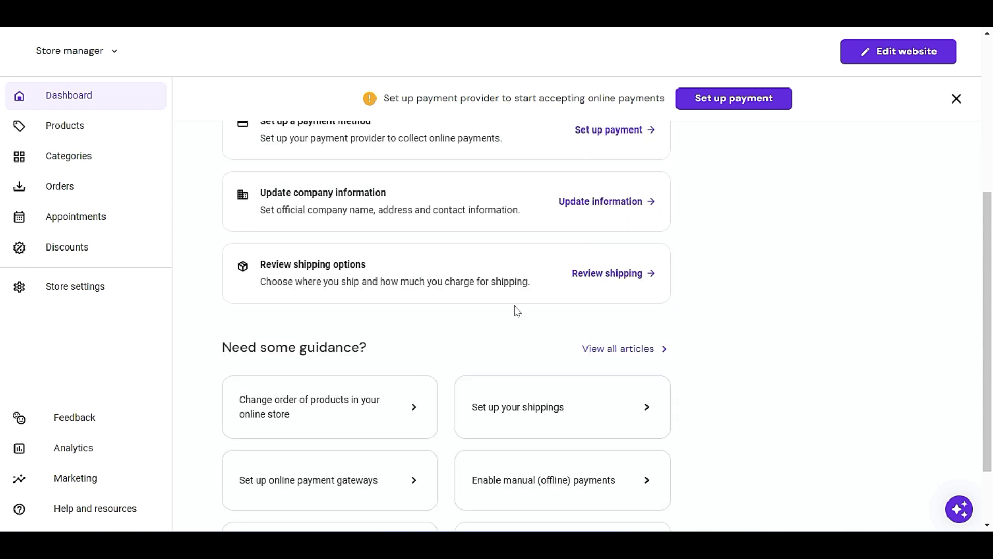
scroll(535, 308, "up", 5)
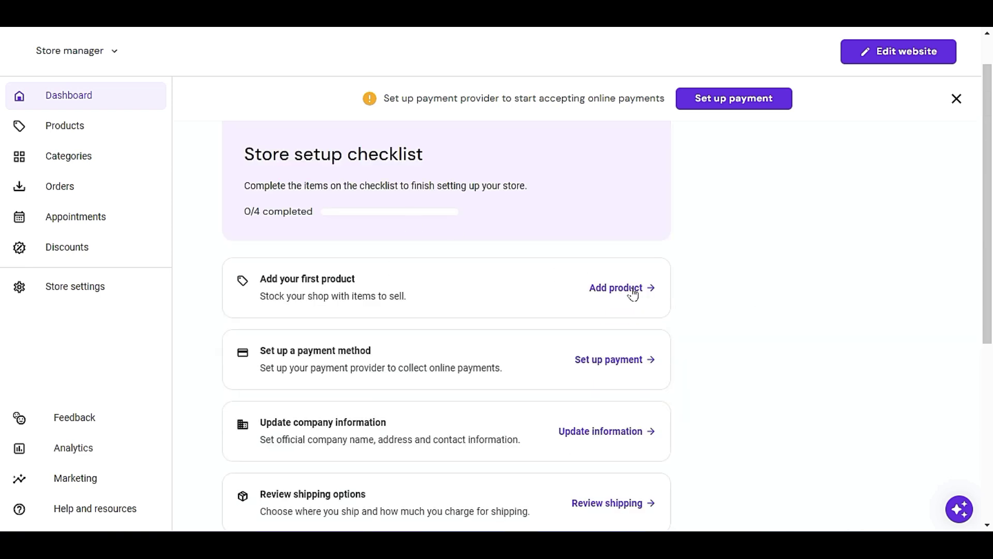
scroll(640, 334, "down", 2)
scroll(641, 332, "up", 3)
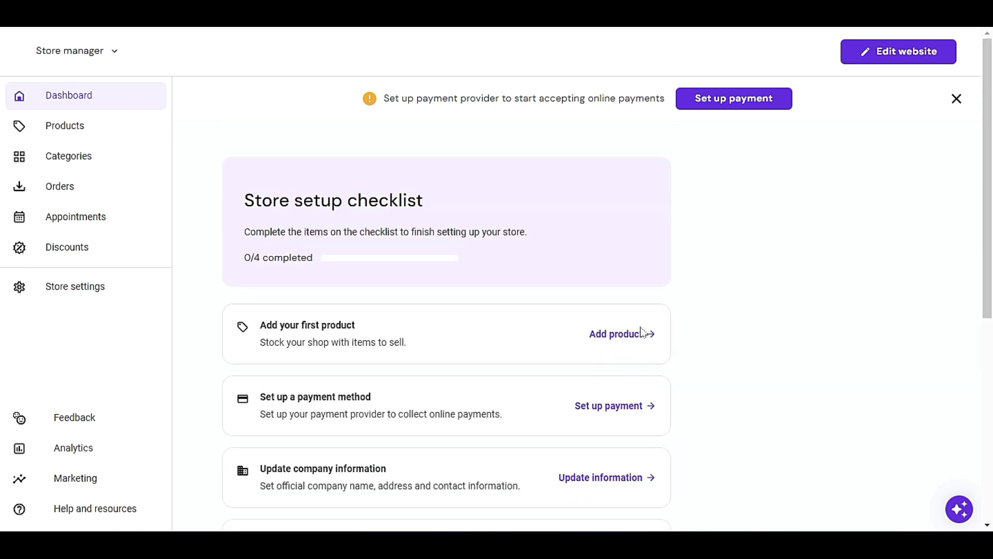
View the store's product list and return to the website editor
left_click(98, 126)
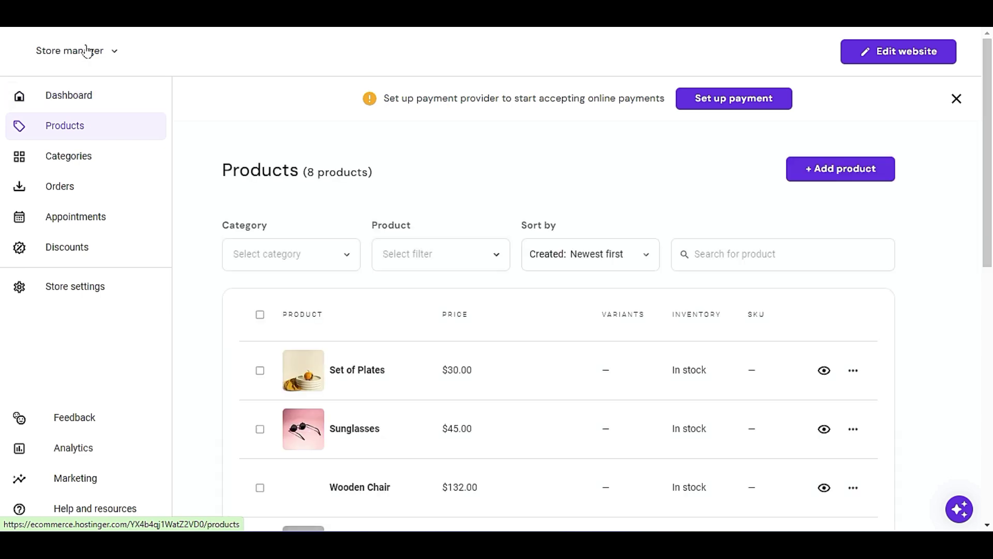
left_click(890, 53)
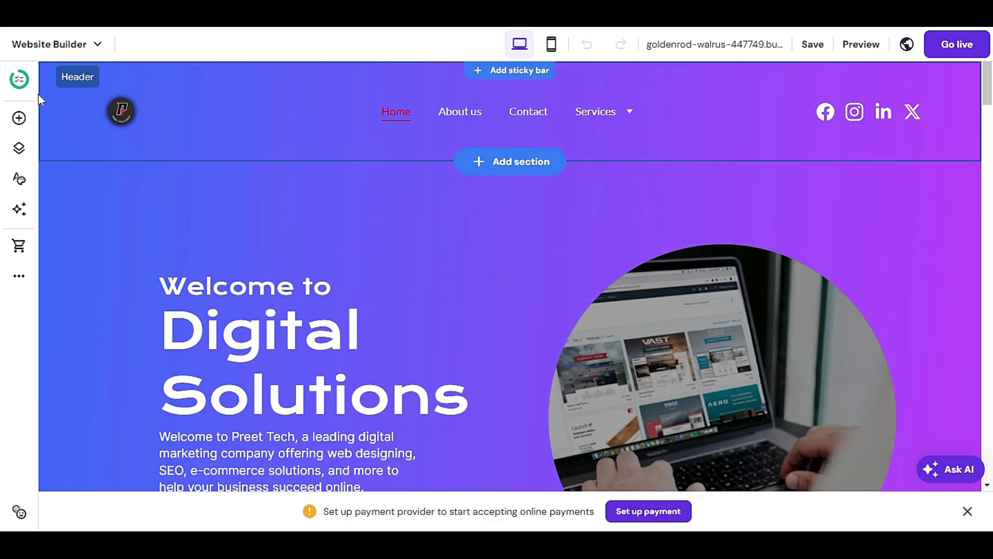
left_click(19, 276)
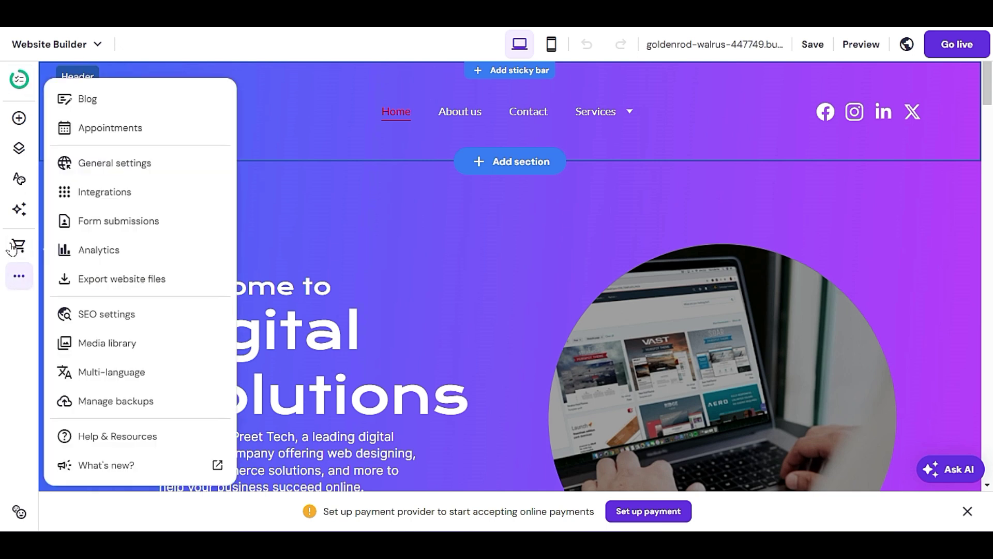
left_click(15, 247)
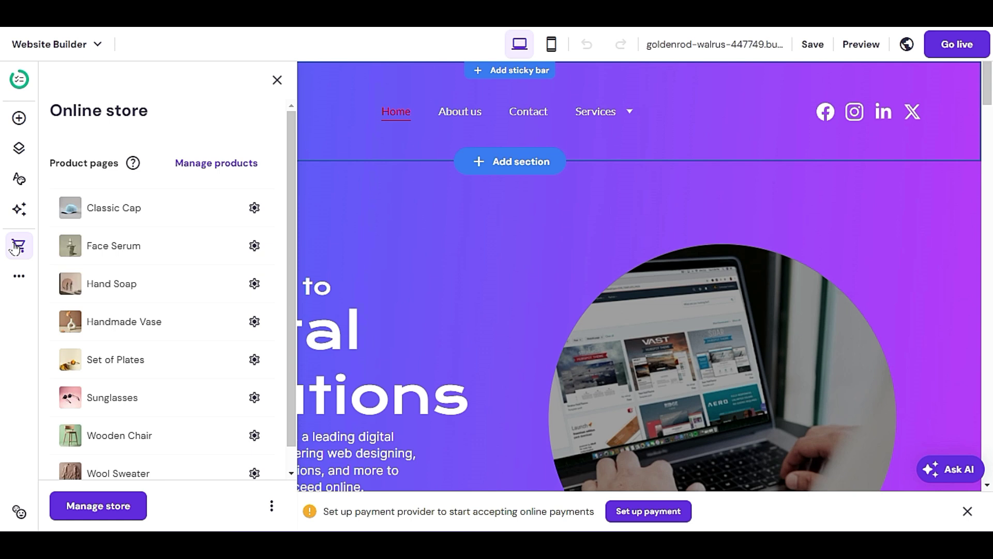
left_click(18, 272)
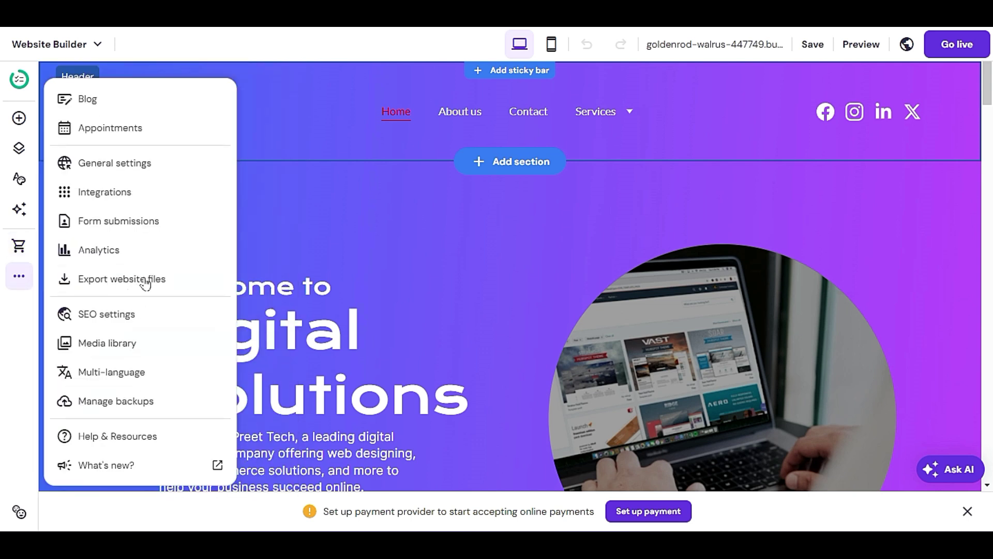
left_click(19, 274)
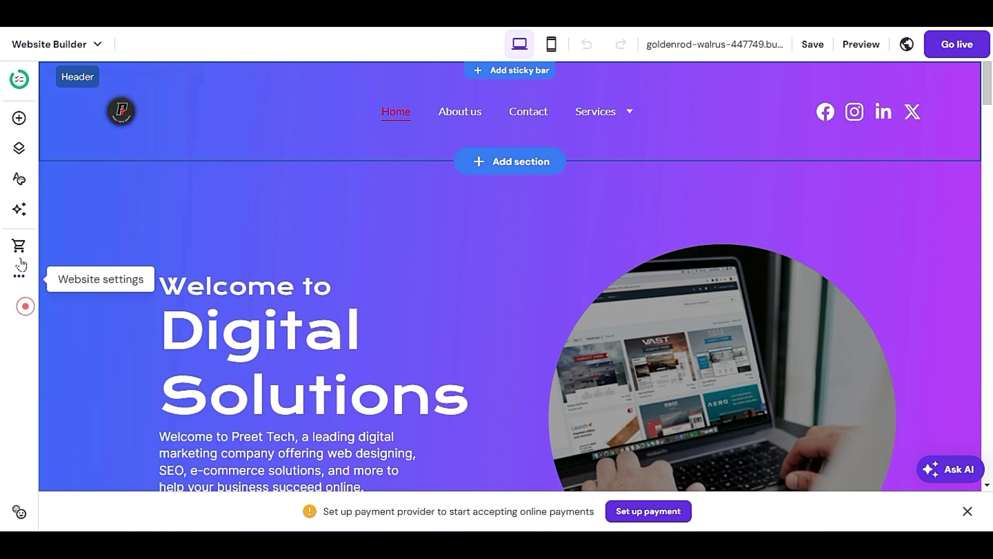
Review the online store's product pages in the editor, then open the store manager to view its product list and product categories
left_click(19, 247)
scroll(170, 217, "down", 1)
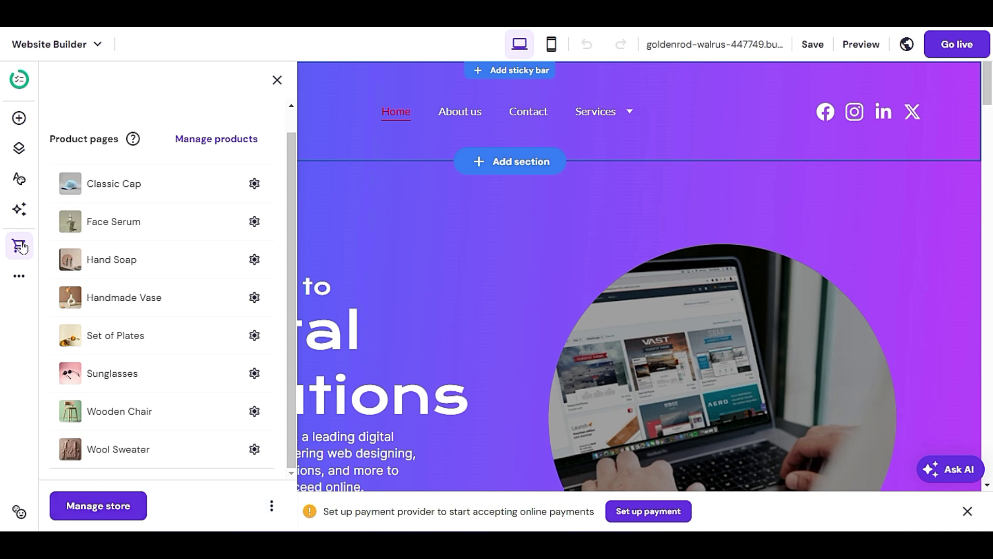
left_click(92, 503)
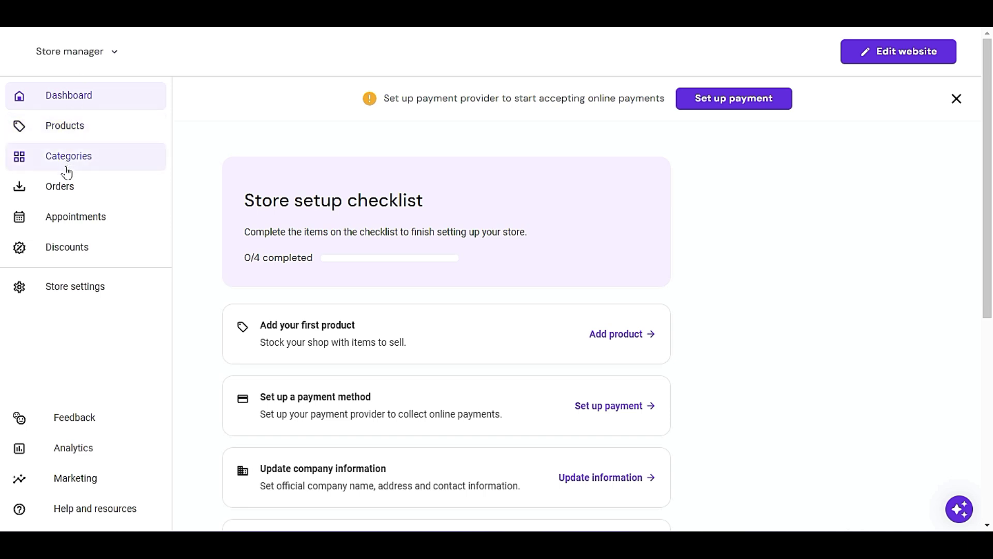
left_click(81, 139)
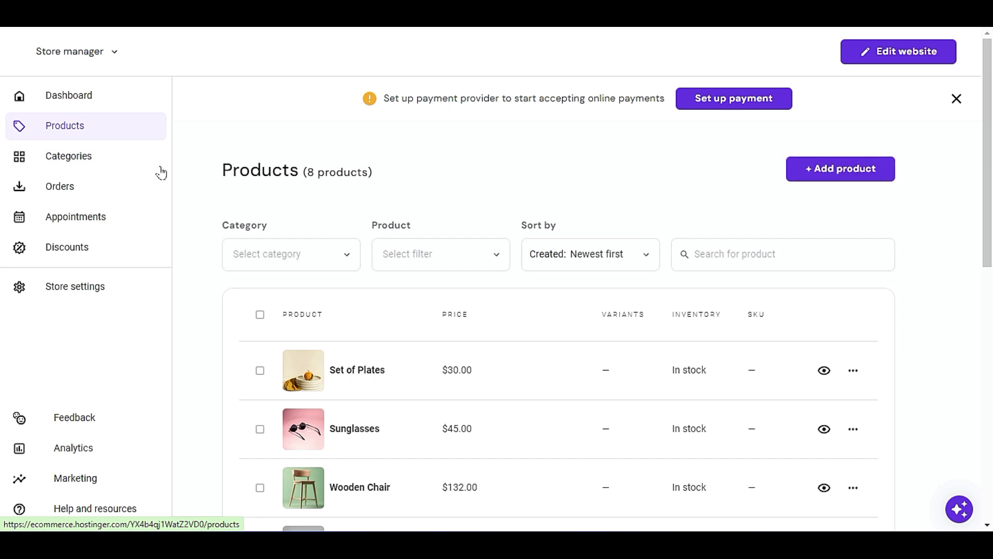
left_click(78, 159)
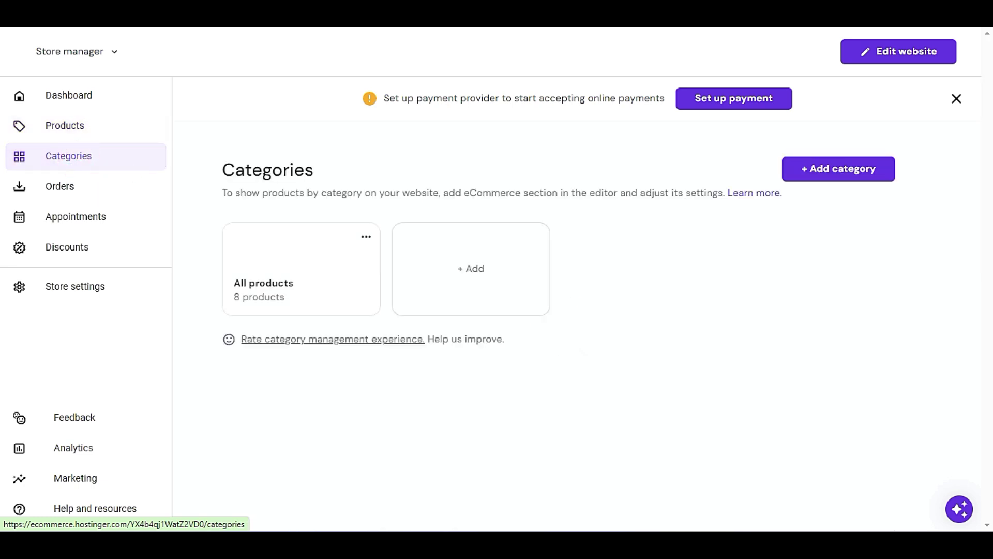